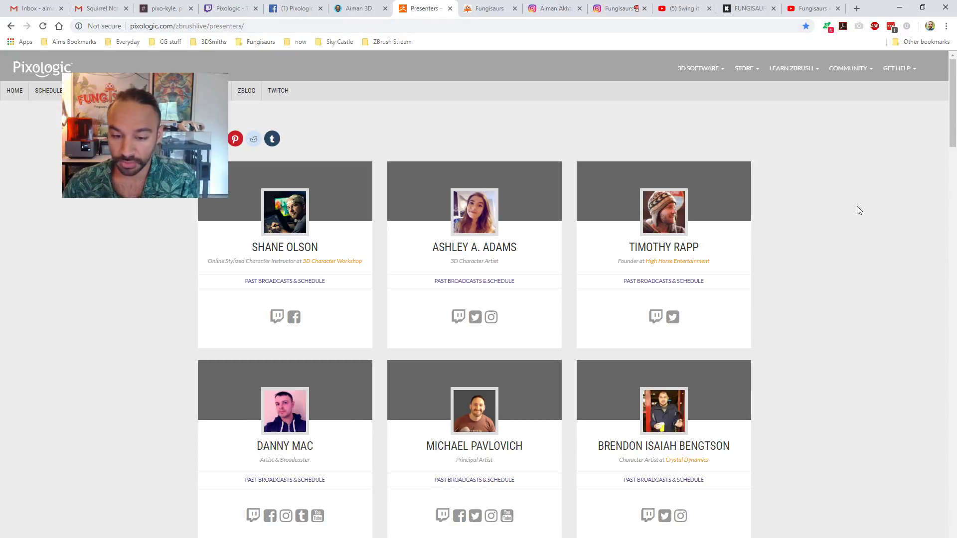
# Find the 3D artist wearing a brown hat among the ZBrushLIVE presenters and open his past broadcasts and schedule page.
pyautogui.scroll(-12, 857, 207)
pyautogui.scroll(-1, 857, 202)
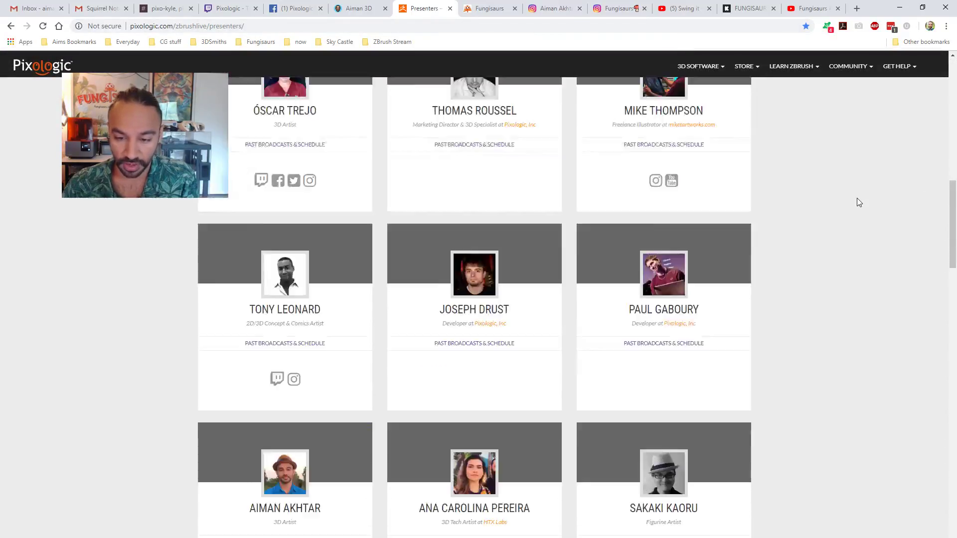
pyautogui.scroll(12, 857, 198)
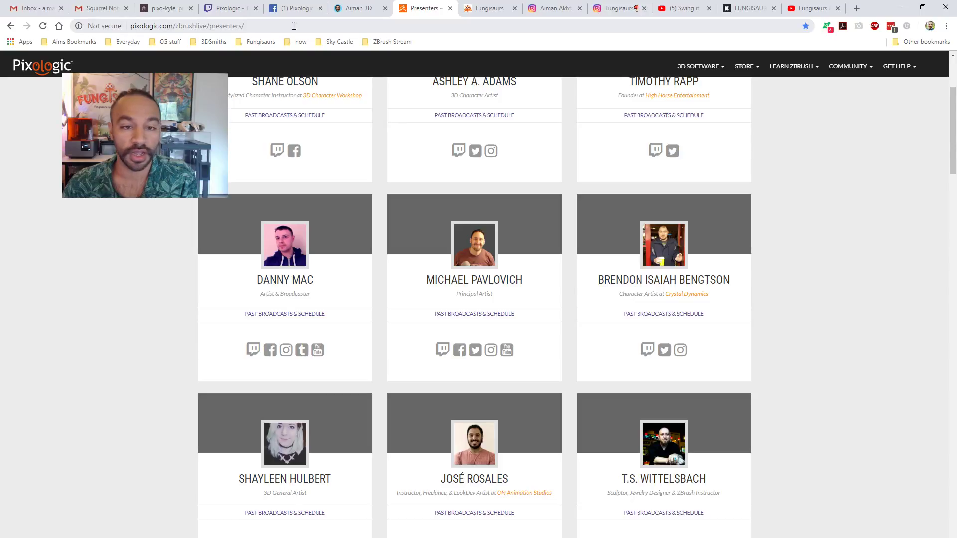
pyautogui.scroll(-13, 783, 191)
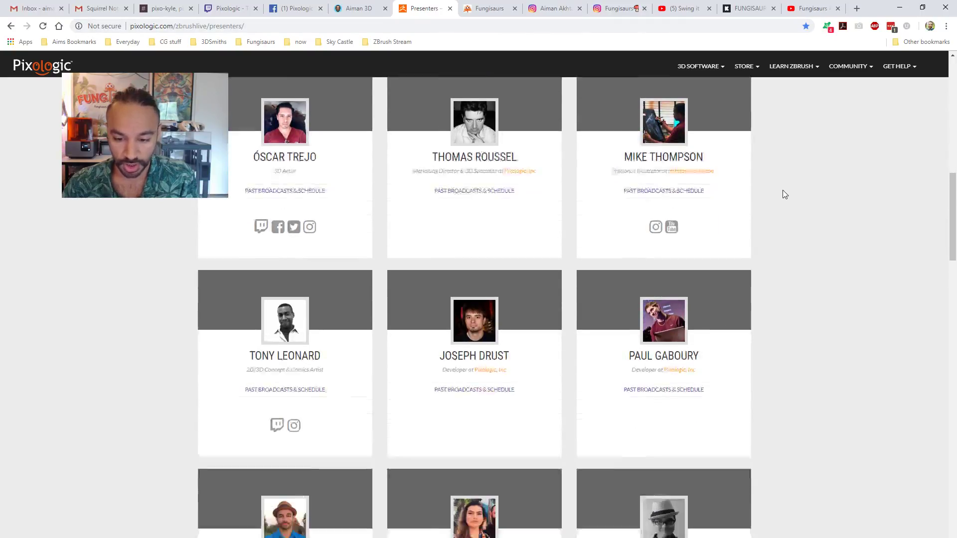
pyautogui.scroll(-1, 782, 194)
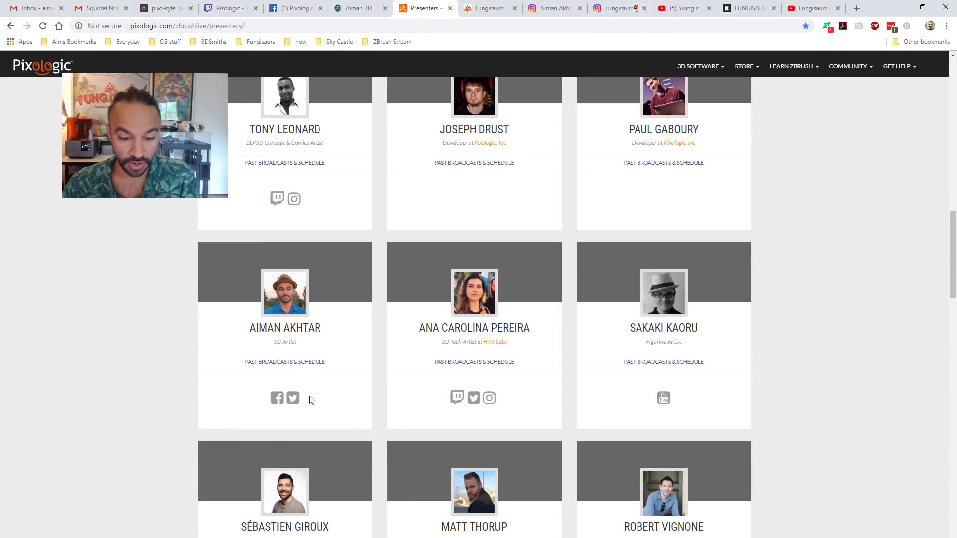
pyautogui.click(279, 362)
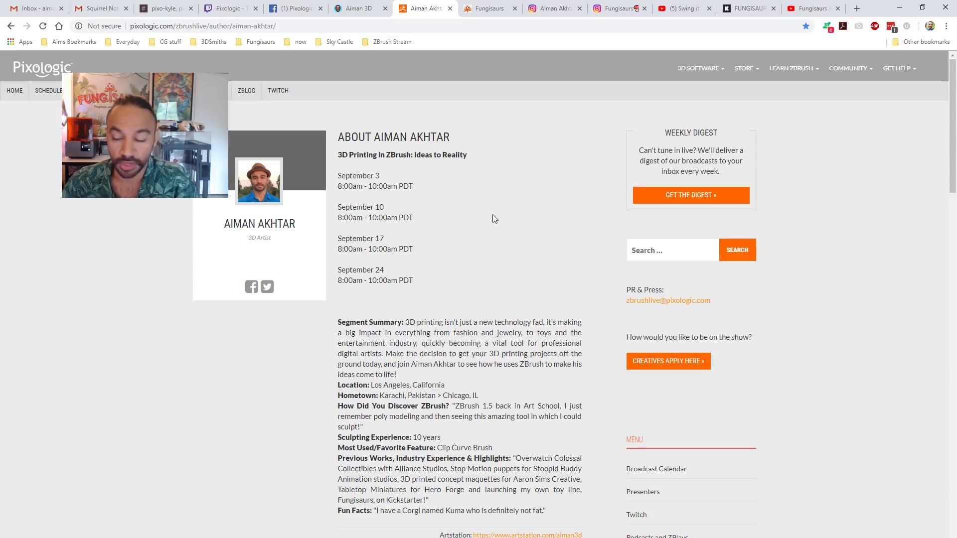
# View the three enlarged artwork images on the presenter's page, from the Fungisaurs box to the grey figure collection, and close the viewer.
pyautogui.scroll(-3, 414, 235)
pyautogui.scroll(-5, 429, 241)
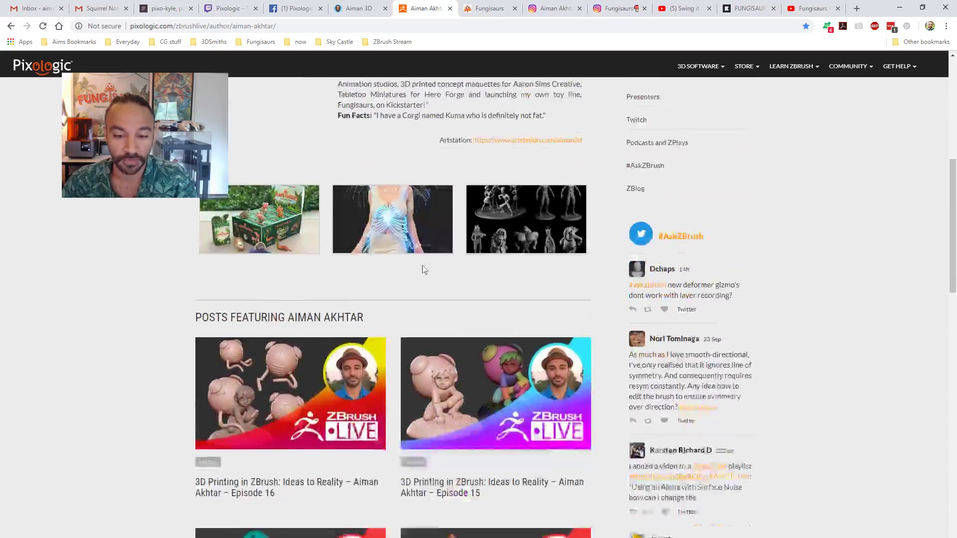
pyautogui.click(292, 217)
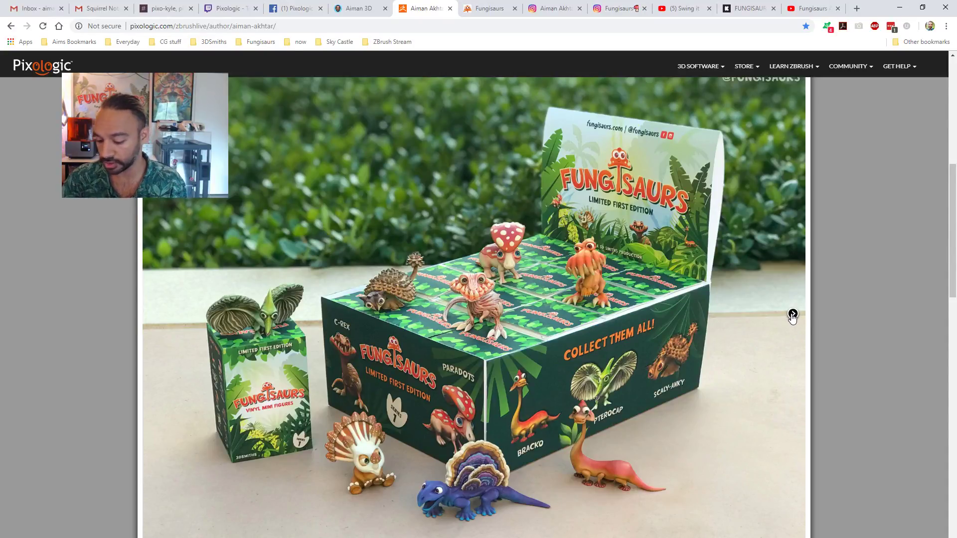
pyautogui.click(792, 314)
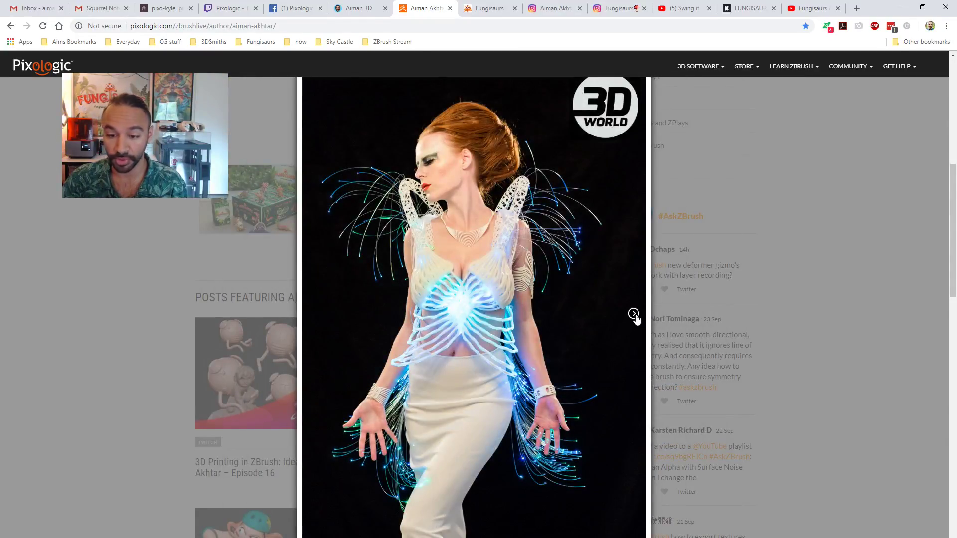
pyautogui.click(634, 315)
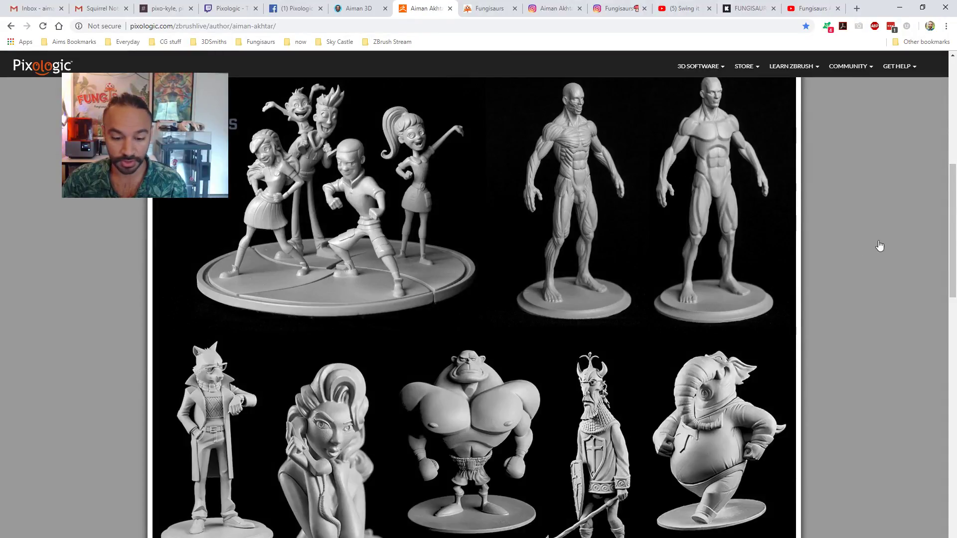
pyautogui.click(857, 243)
# Look through the presenter's past "3D Printing in ZBrush: Ideas to Reality" episode posts.
pyautogui.scroll(-3, 623, 275)
pyautogui.scroll(-7, 656, 276)
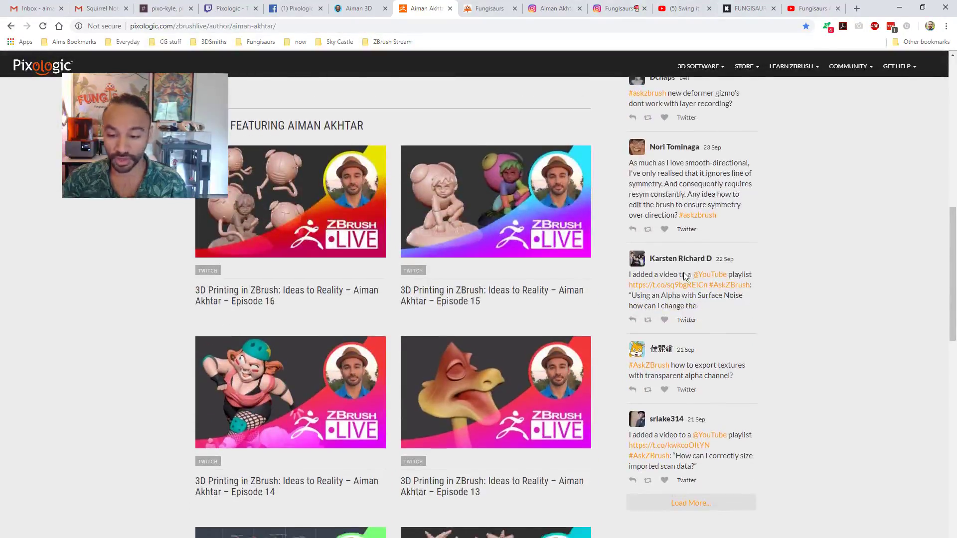
pyautogui.scroll(-6, 822, 318)
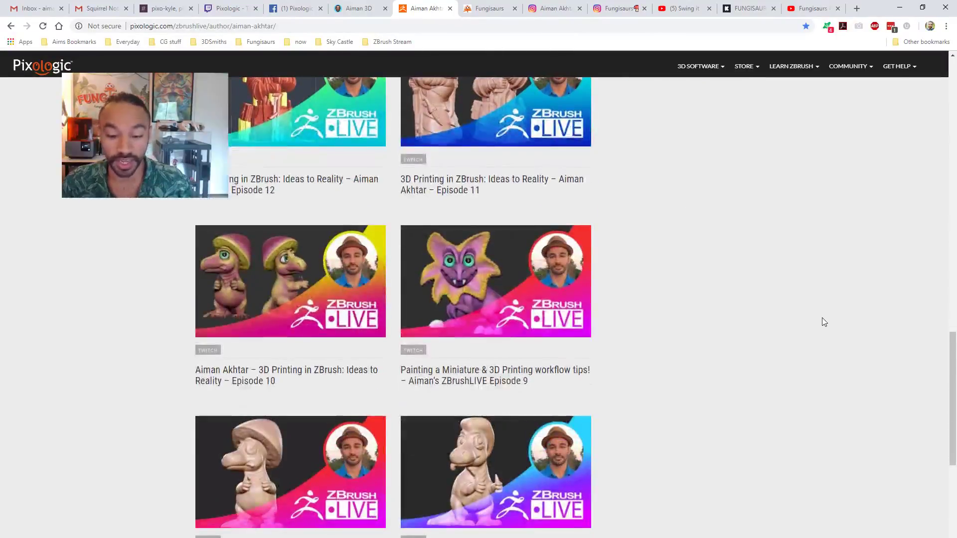
pyautogui.scroll(3, 821, 318)
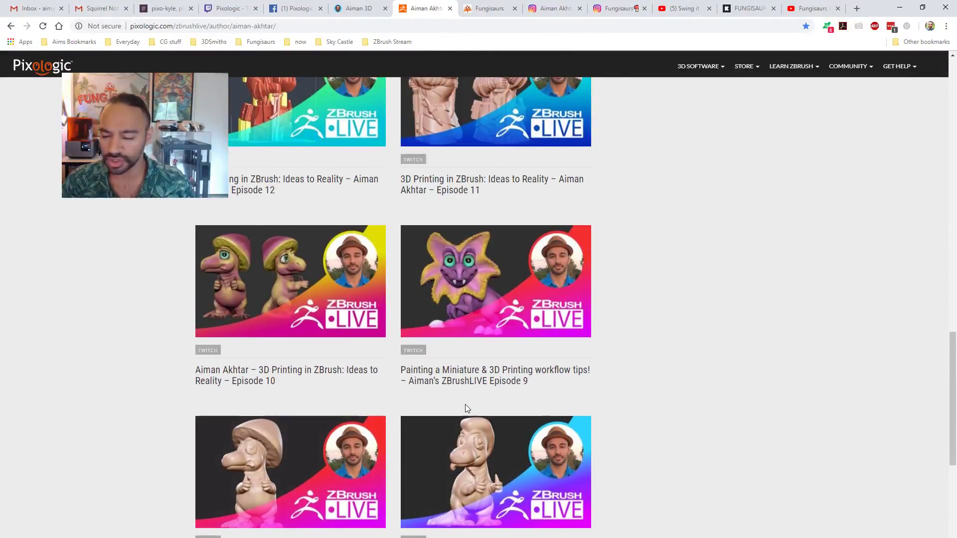
pyautogui.scroll(8, 468, 408)
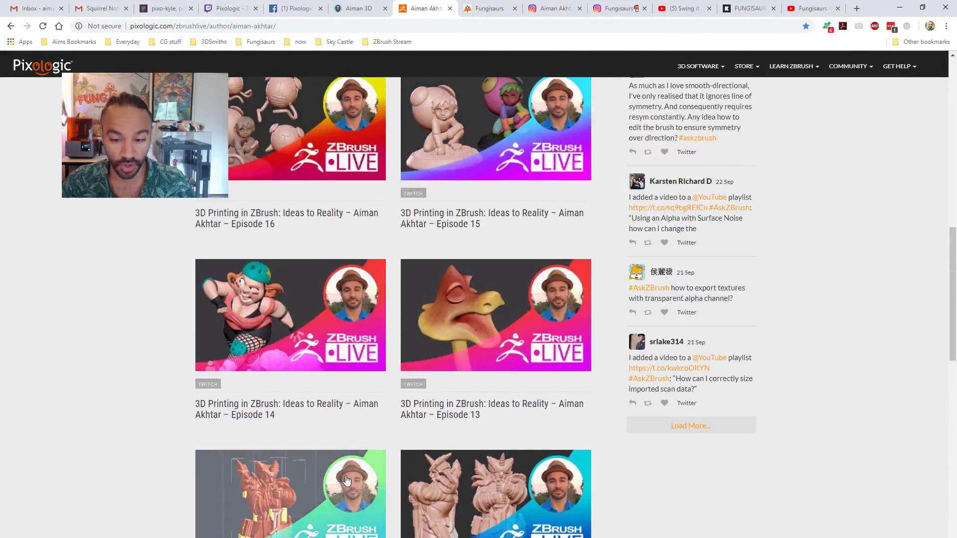
pyautogui.scroll(-3, 370, 471)
pyautogui.scroll(7, 582, 374)
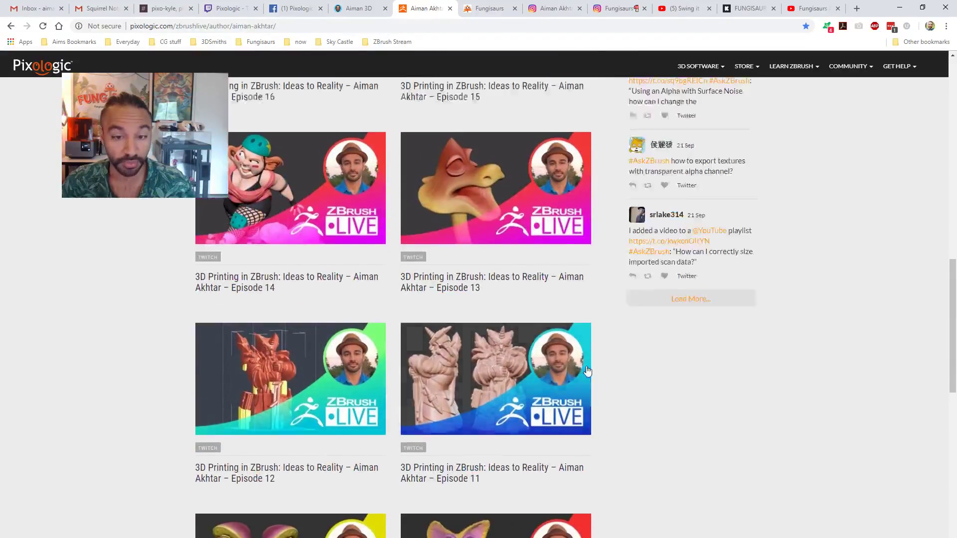
pyautogui.scroll(3, 582, 370)
pyautogui.scroll(-3, 518, 385)
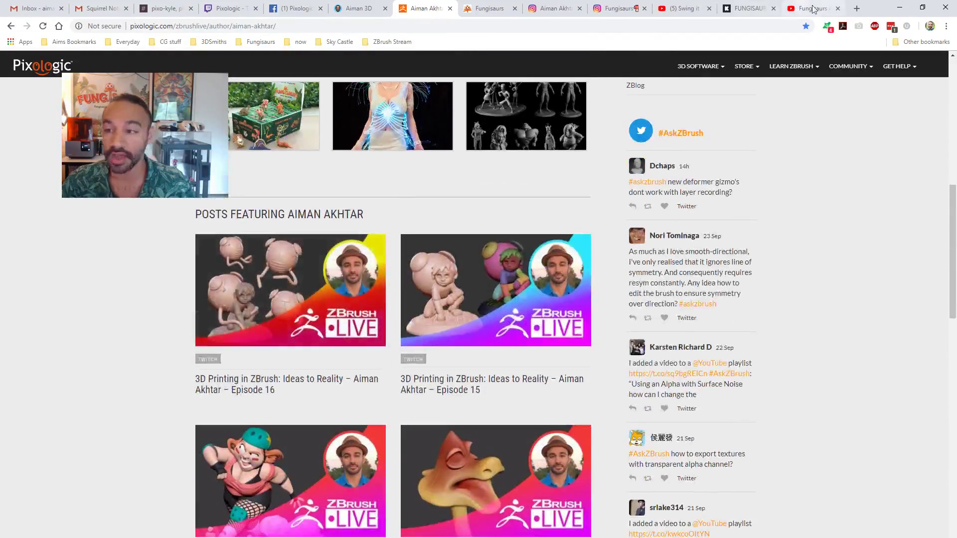
# Switch to ZBrush and examine the crouching boy sculpture with its spherical backpack and hose from the side and front.
pyautogui.click(901, 7)
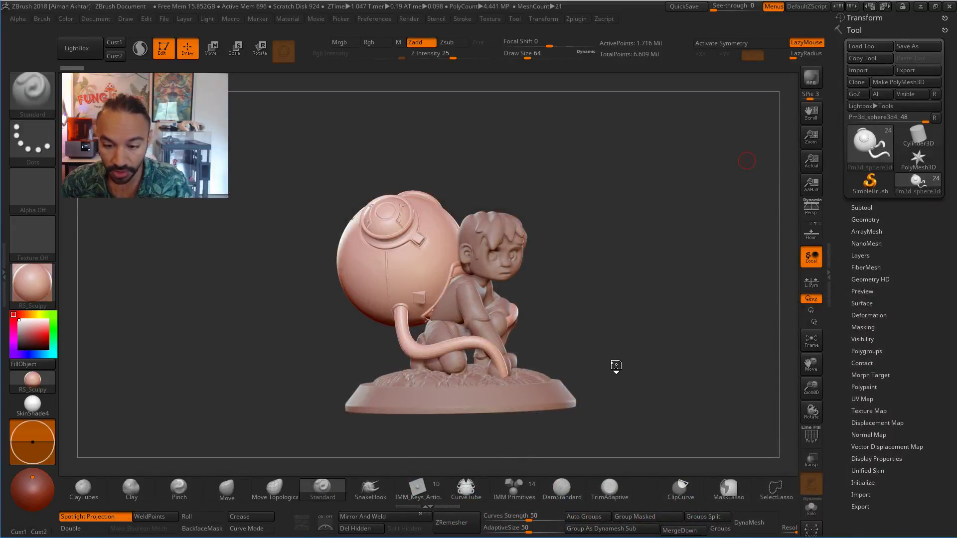
pyautogui.moveTo(607, 365)
pyautogui.mouseDown()
pyautogui.moveTo(411, 380)
pyautogui.moveTo(602, 373)
pyautogui.moveTo(603, 384)
pyautogui.moveTo(536, 385)
pyautogui.moveTo(641, 387)
pyautogui.moveTo(401, 362)
pyautogui.mouseUp()
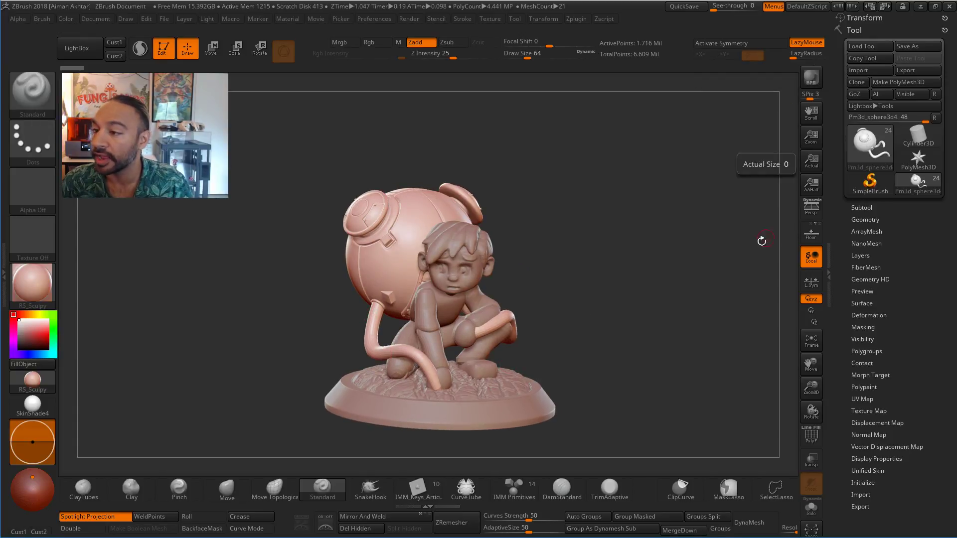
pyautogui.moveTo(759, 239)
pyautogui.mouseDown()
pyautogui.moveTo(728, 314)
pyautogui.moveTo(764, 316)
pyautogui.moveTo(589, 349)
pyautogui.moveTo(428, 398)
pyautogui.mouseUp()
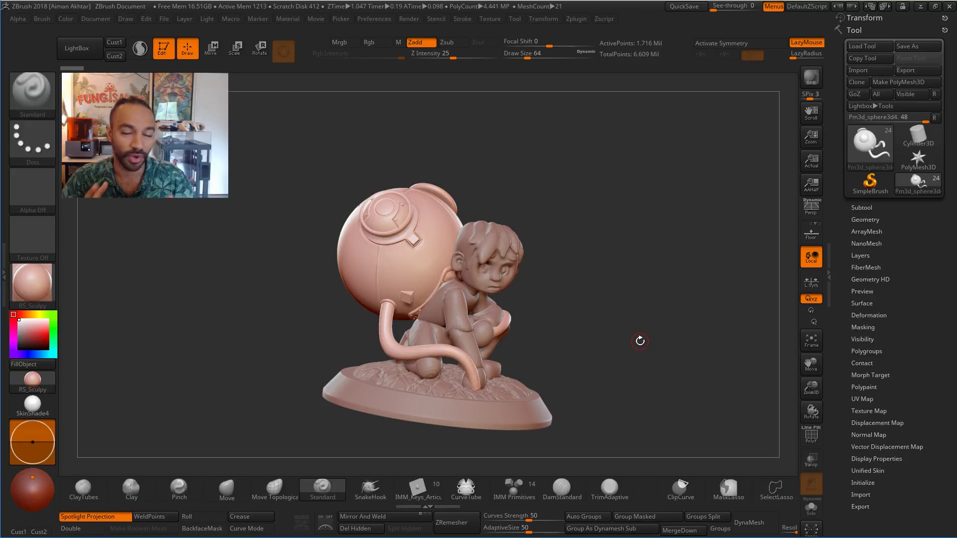
pyautogui.moveTo(633, 342); pyautogui.dragTo(588, 339)
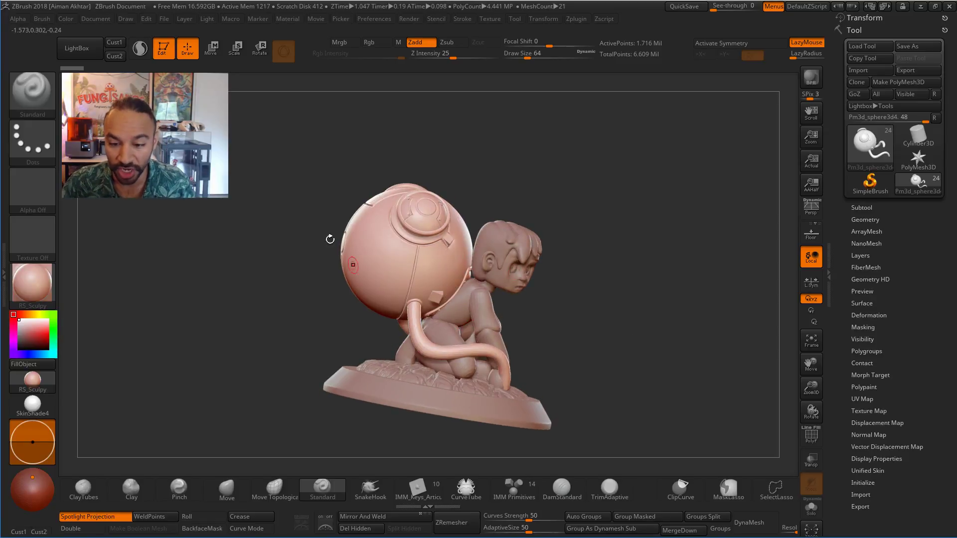
pyautogui.moveTo(591, 304); pyautogui.dragTo(559, 309)
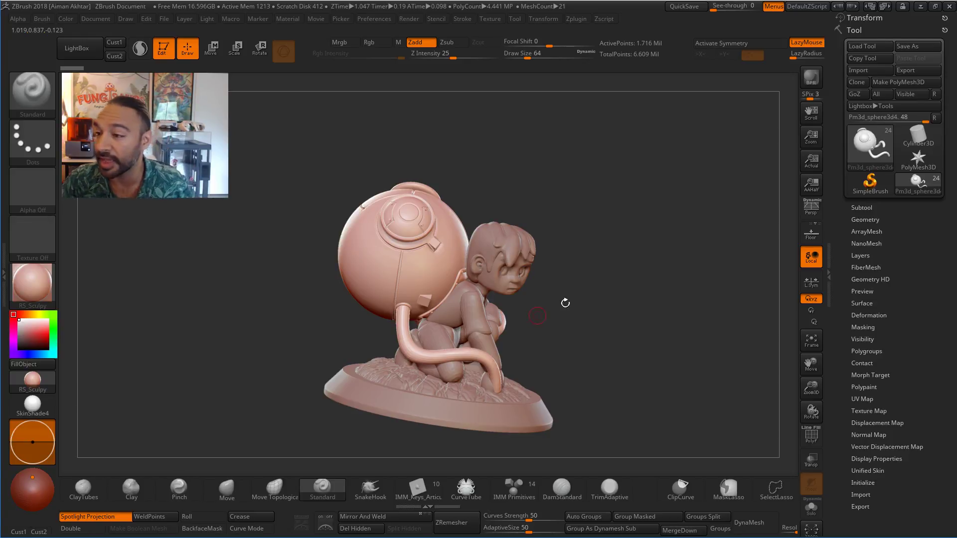
pyautogui.moveTo(564, 301); pyautogui.dragTo(653, 275)
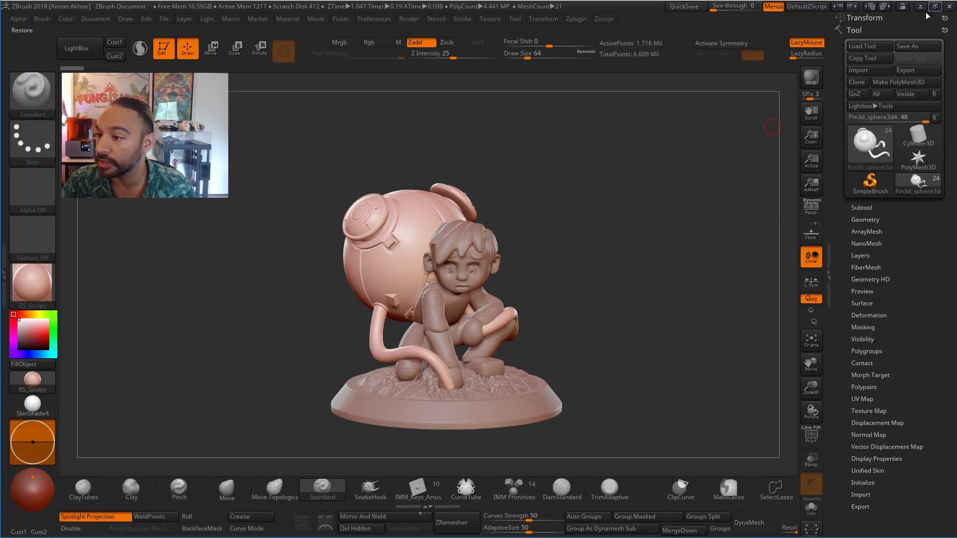
# Switch back to the browser and open the 3D Print/Sculpture gallery of the aiman3d.com portfolio.
pyautogui.click(920, 10)
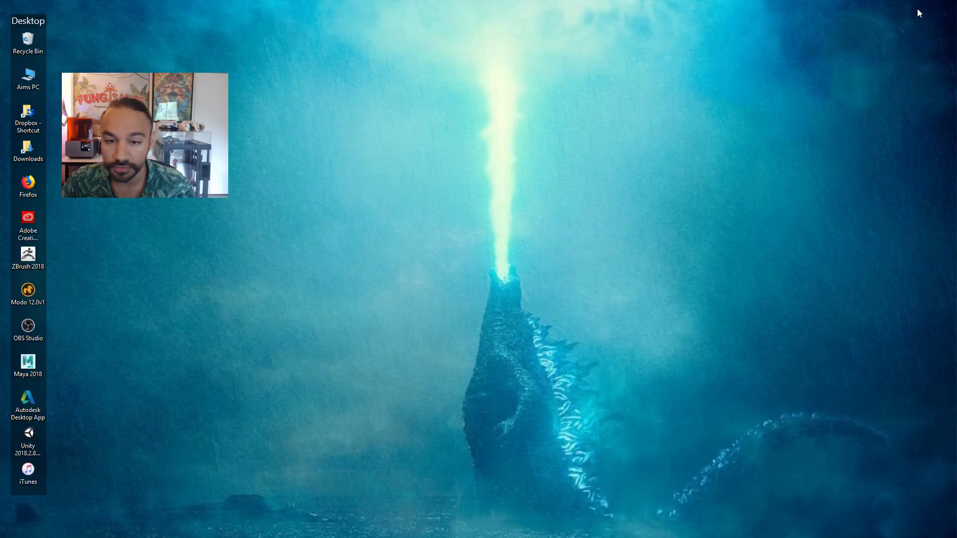
pyautogui.hotkey('alt', 'Tab')
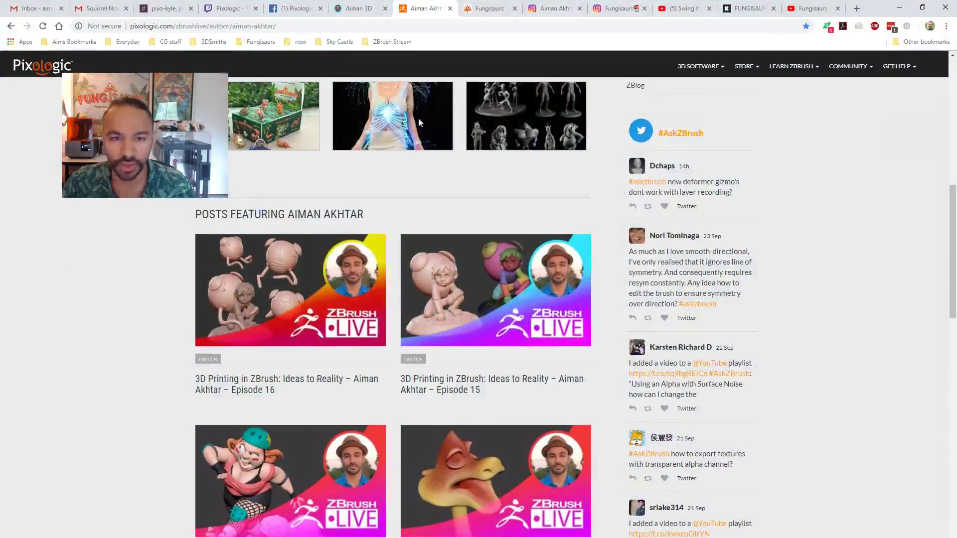
pyautogui.scroll(6, 394, 250)
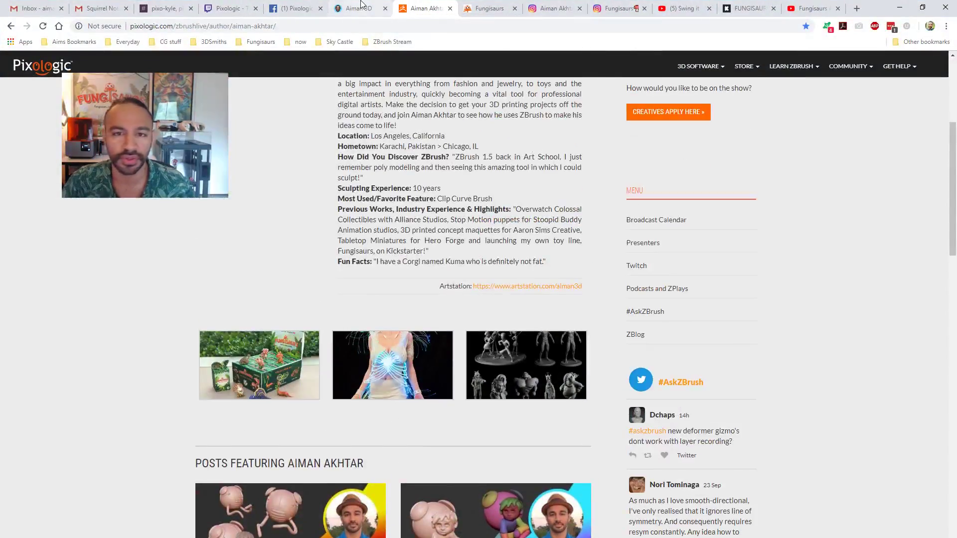
pyautogui.click(361, 8)
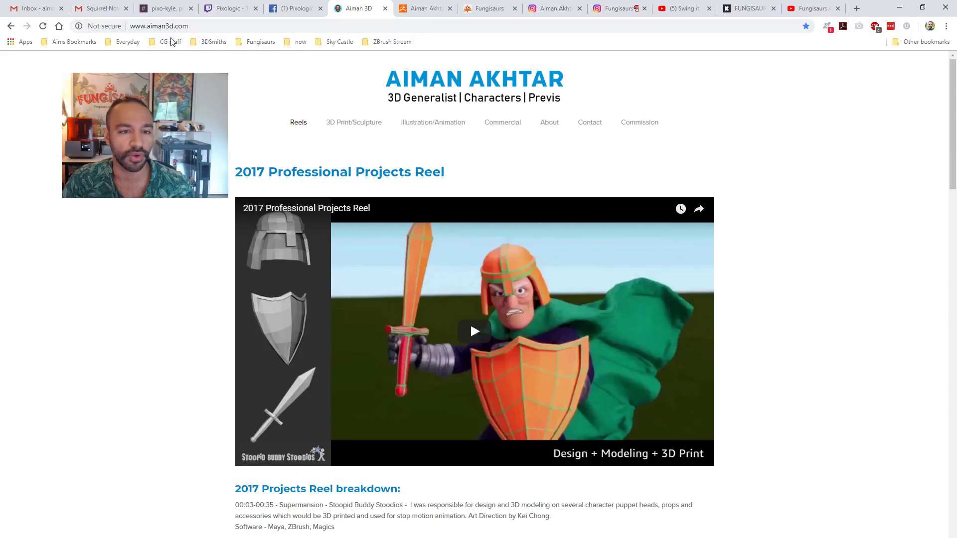
pyautogui.click(374, 125)
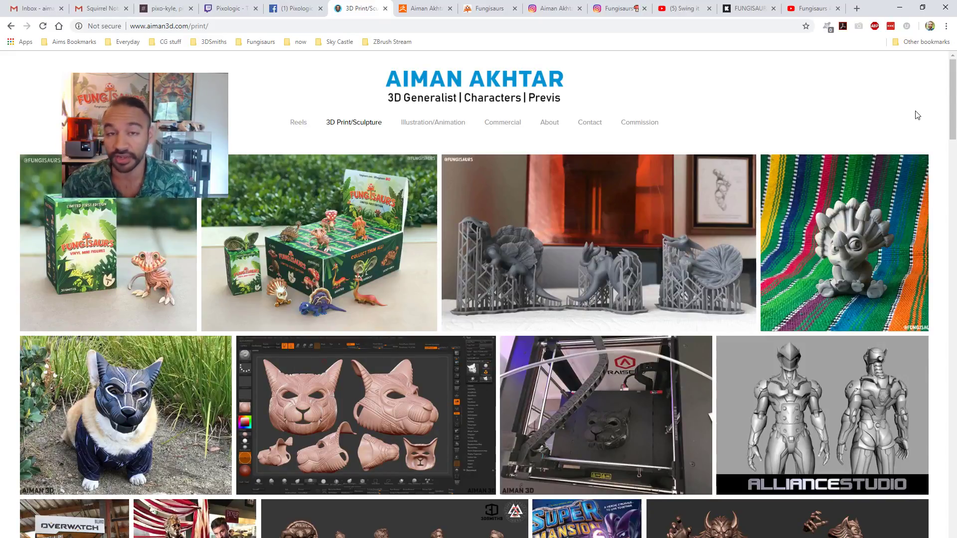
# View the enlarged gallery images of the Fungisaurs display box, the three supported resin prints and the grey mushroom-frilled dinosaur figure.
pyautogui.click(317, 280)
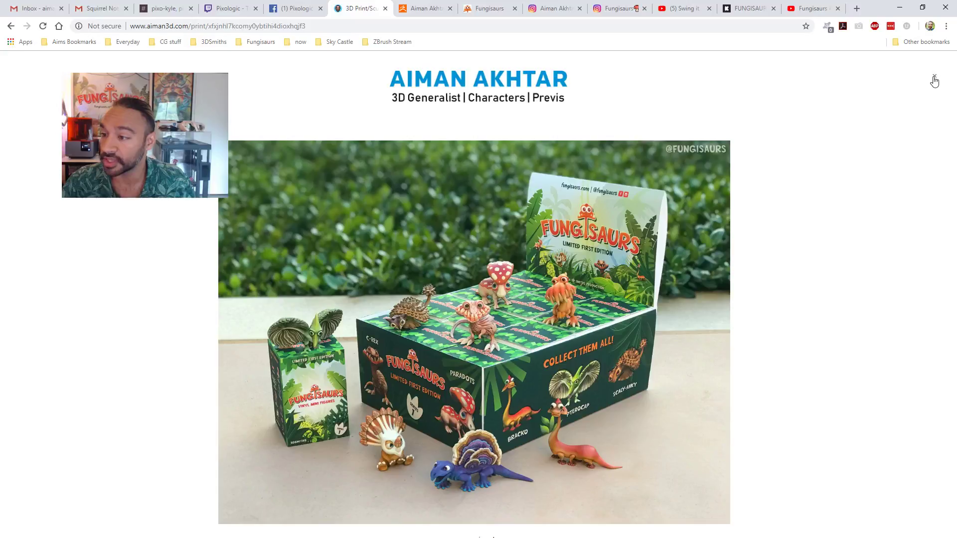
pyautogui.click(935, 80)
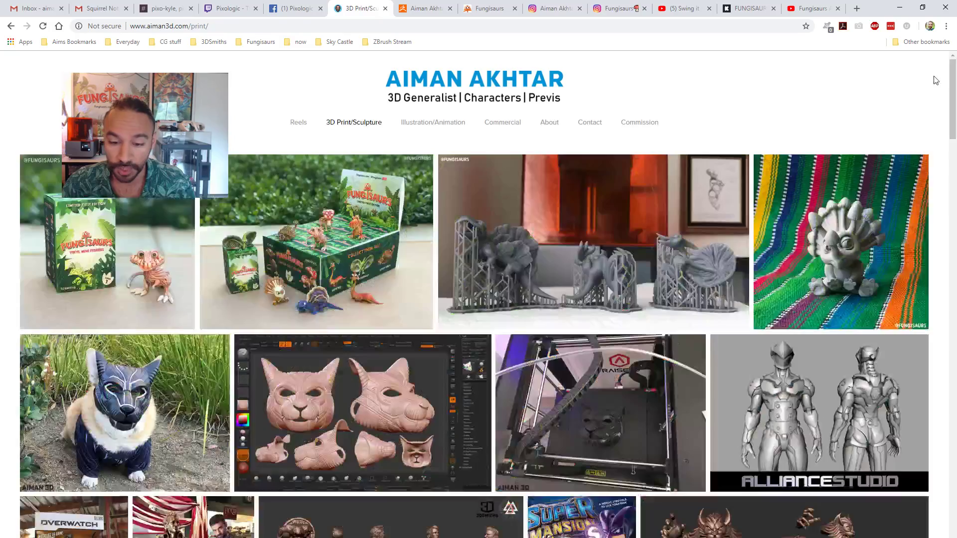
pyautogui.scroll(-2, 889, 106)
pyautogui.click(683, 175)
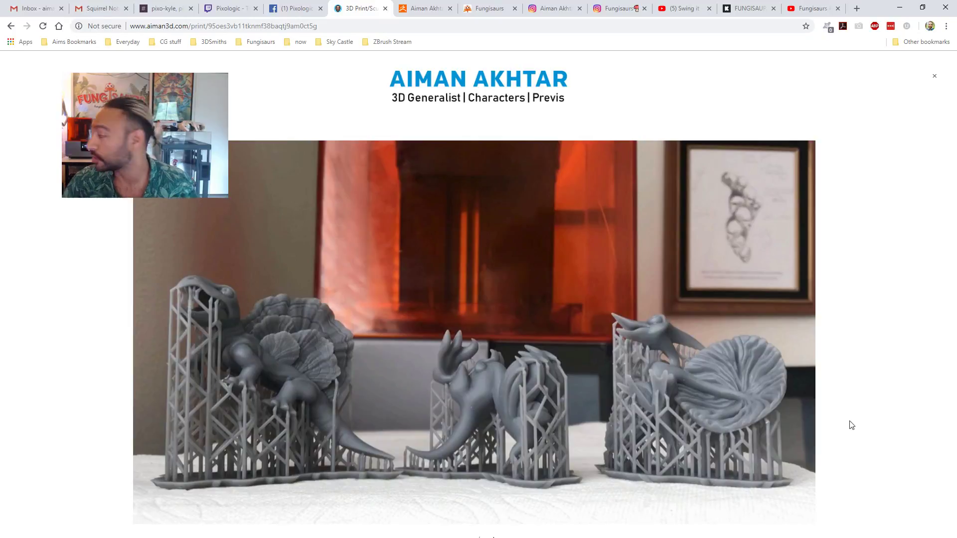
pyautogui.click(889, 396)
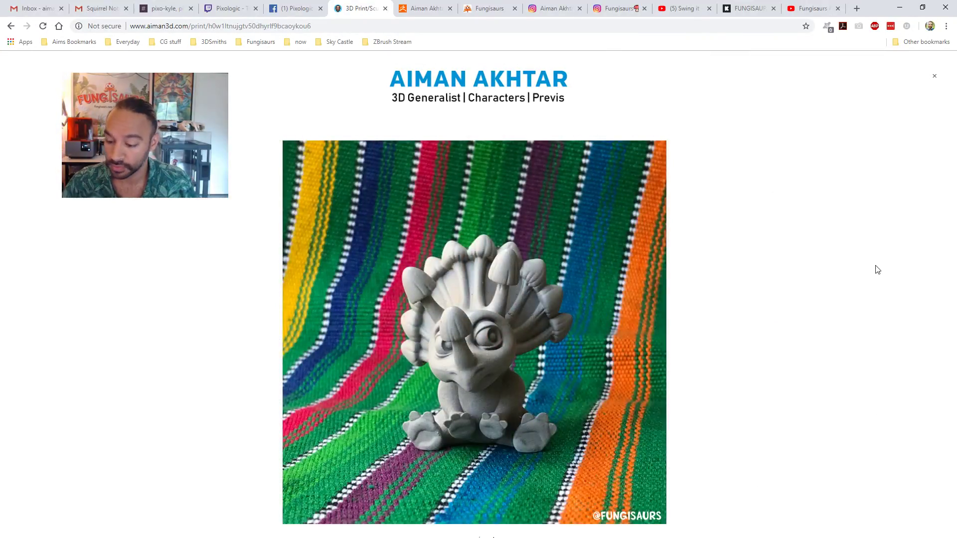
# Step through the gallery images from the corgi in a panther mask, past the mask sculpt and print, to the boxed Overwatch Genji figure.
pyautogui.click(876, 269)
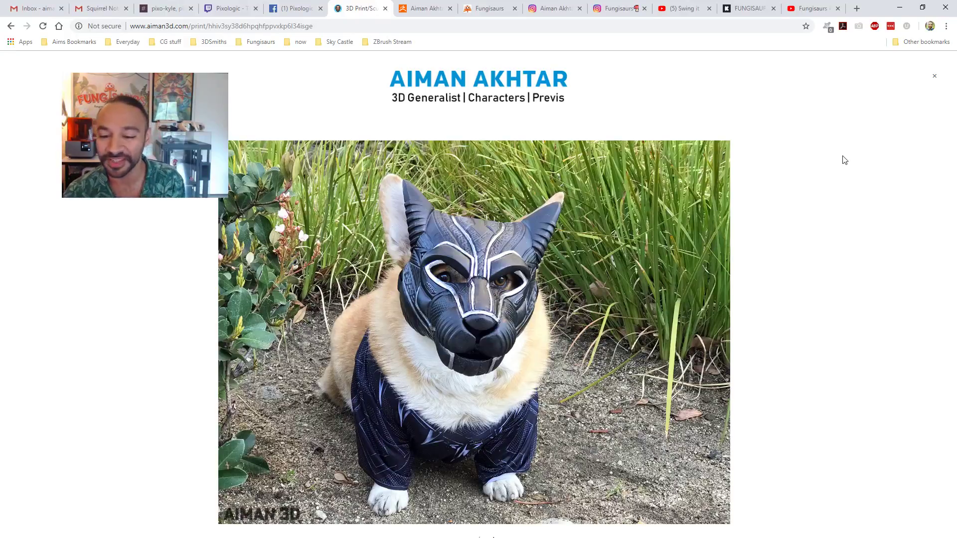
pyautogui.press('Right')
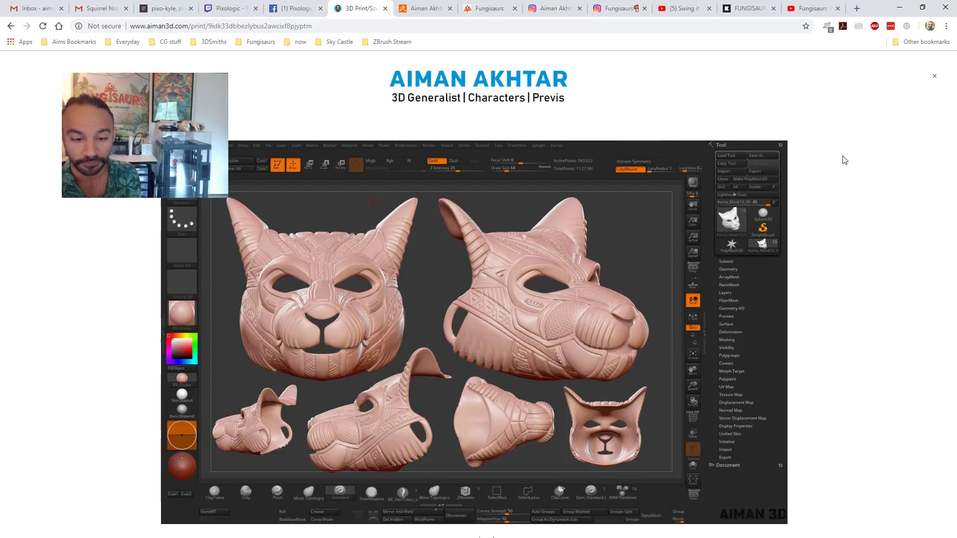
pyautogui.press('Right')
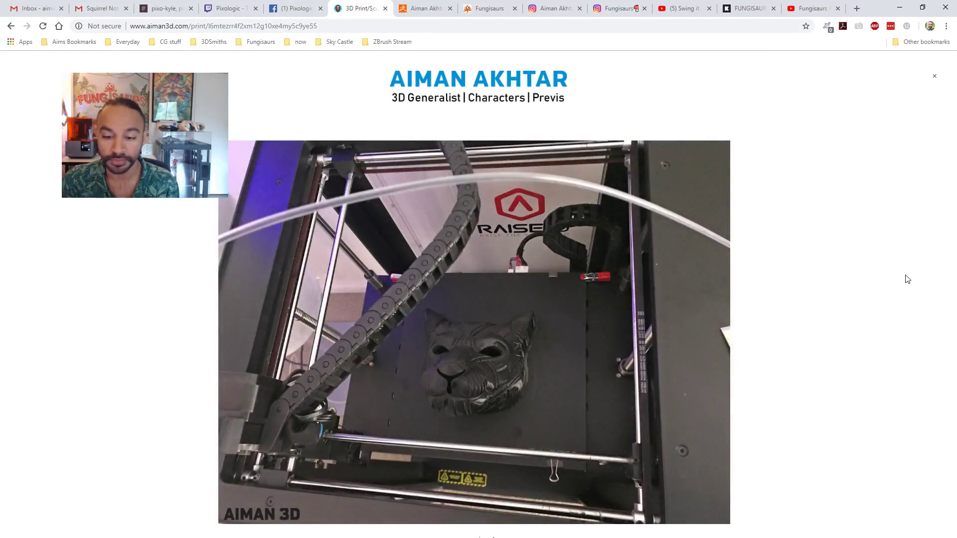
pyautogui.press('Right')
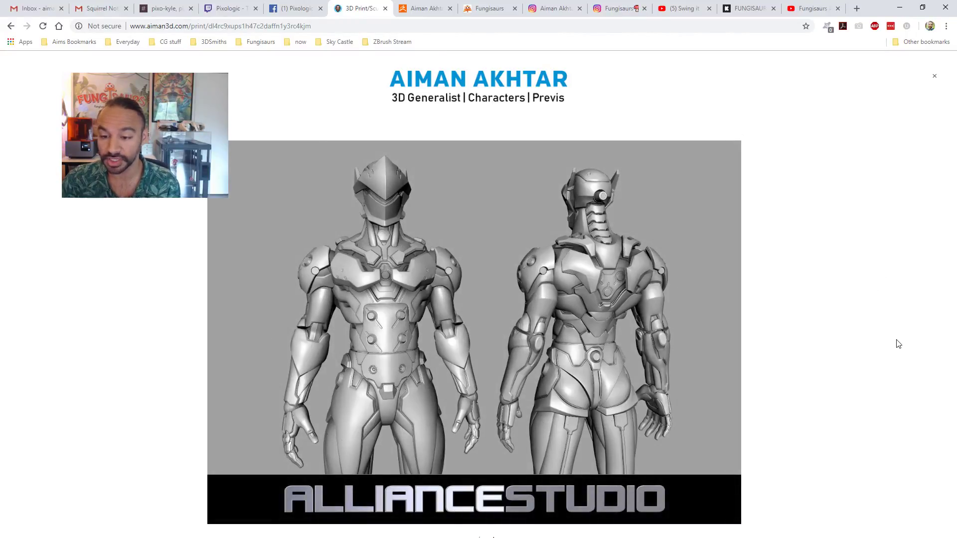
pyautogui.press('Right')
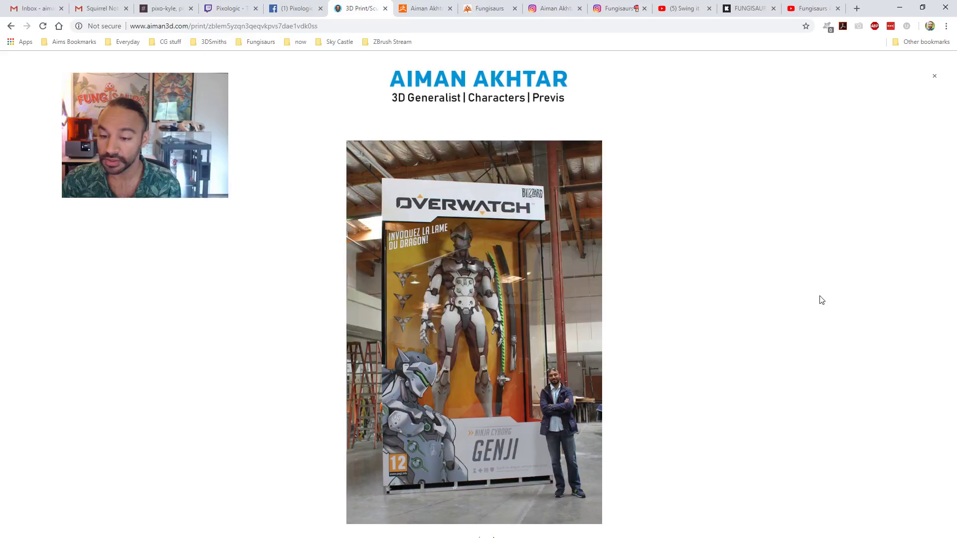
# Step through the gallery images from the bronze statue and its sculpt, past the SuperMansion poster and horned lion, to the sculpted weapons and props.
pyautogui.press('Right')
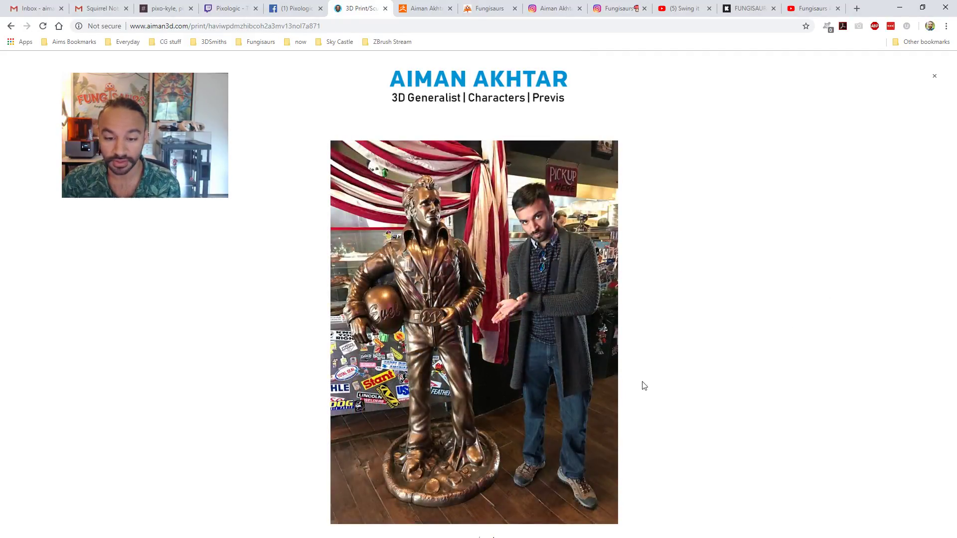
pyautogui.press('Right')
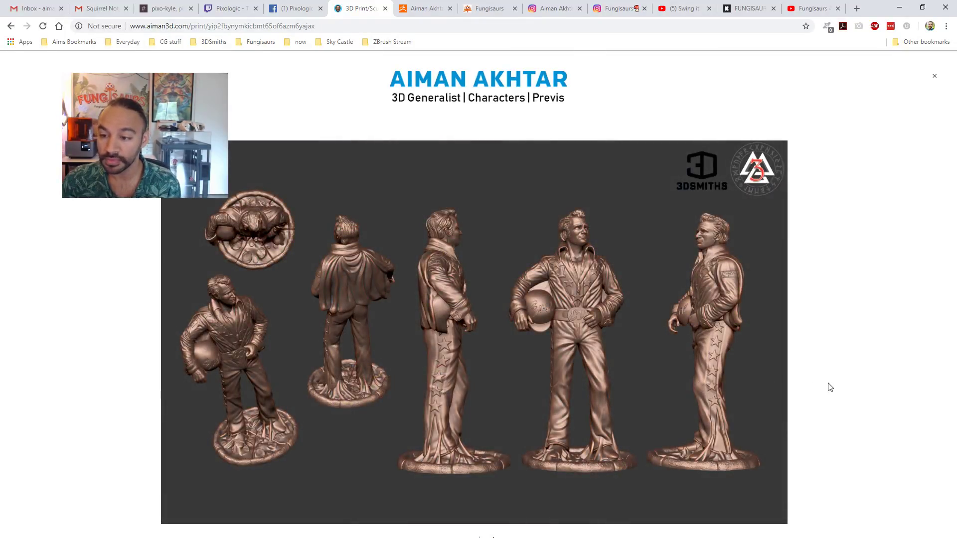
pyautogui.press('Right')
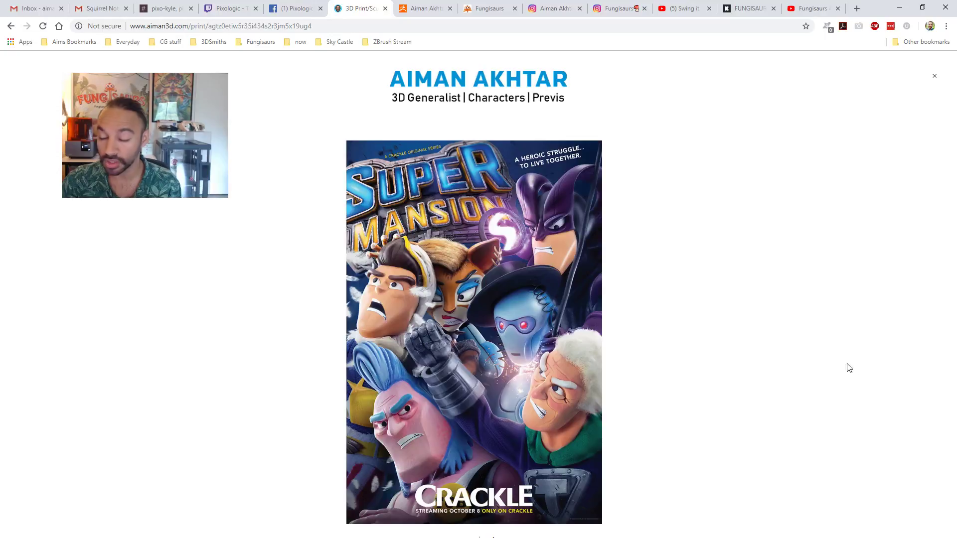
pyautogui.press('Right')
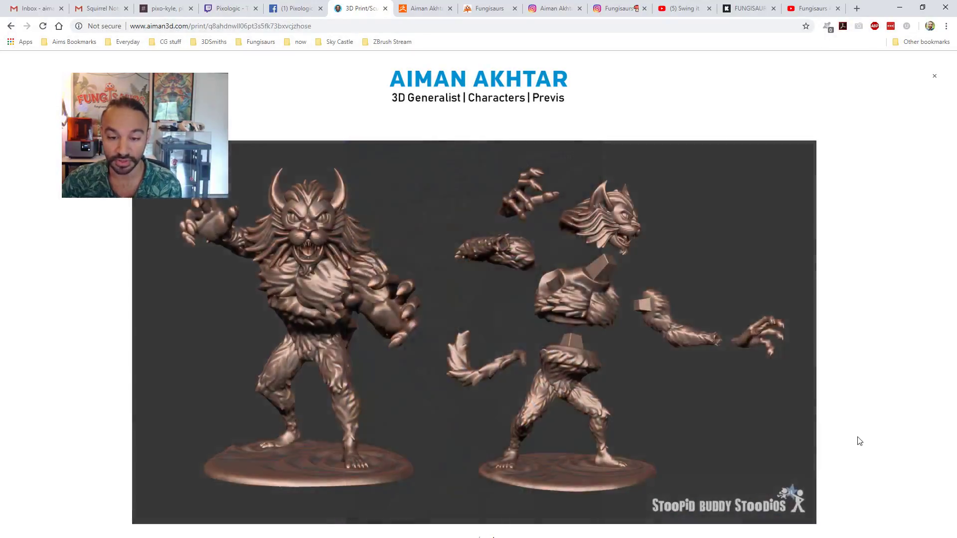
pyautogui.press('Right')
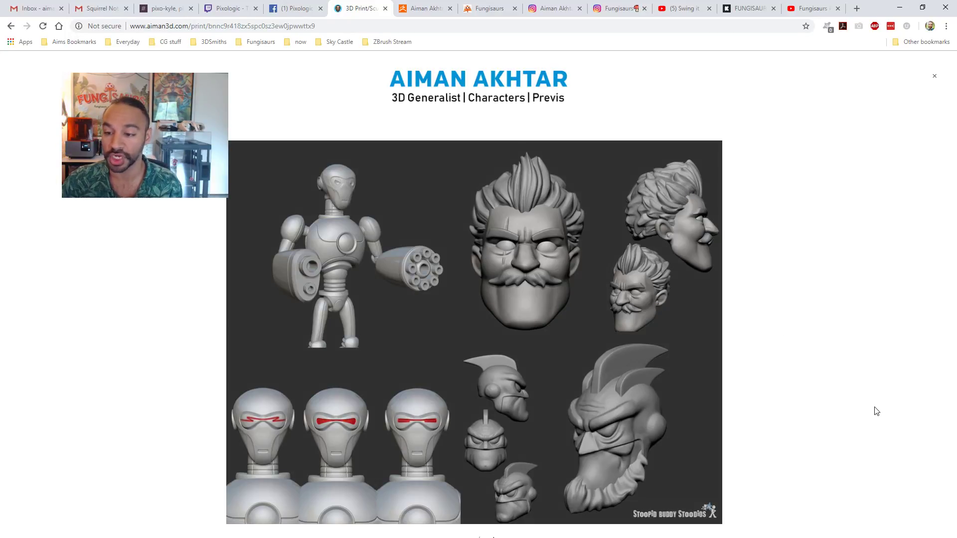
pyautogui.press('Right')
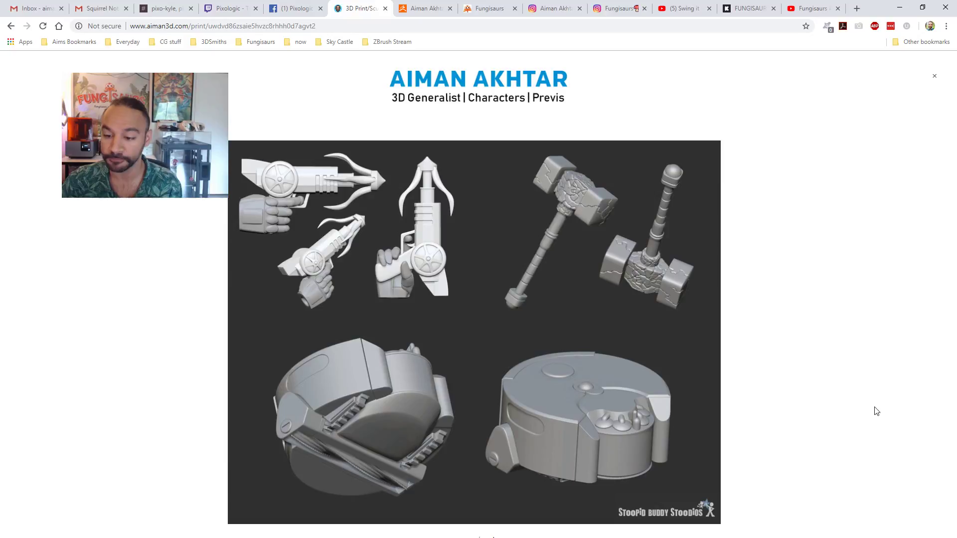
# View the gallery's Dead Realm clown print and sculpt, Stranger Things figure and VR-headset character, and return to the 3D Print/Sculpture overview.
pyautogui.press('Right')
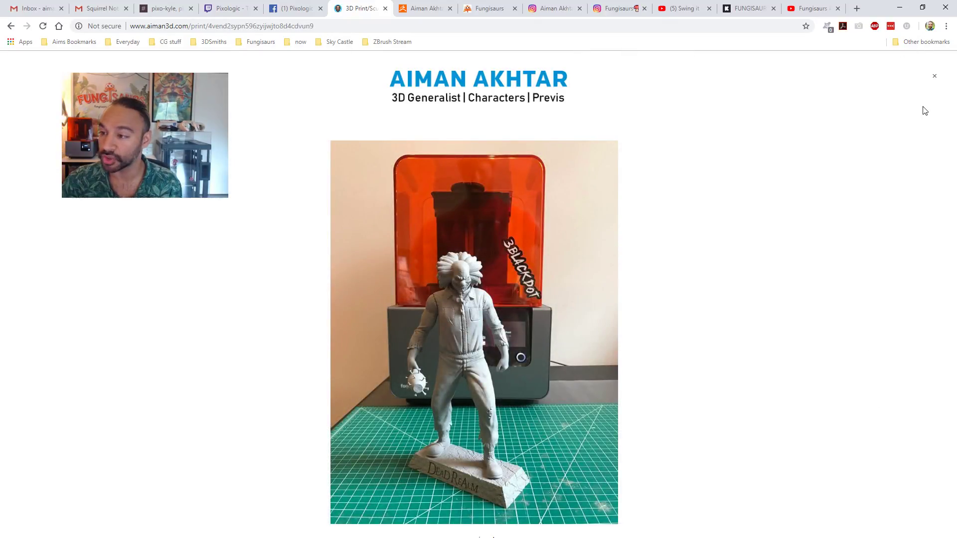
pyautogui.press('Right')
pyautogui.press('Right')
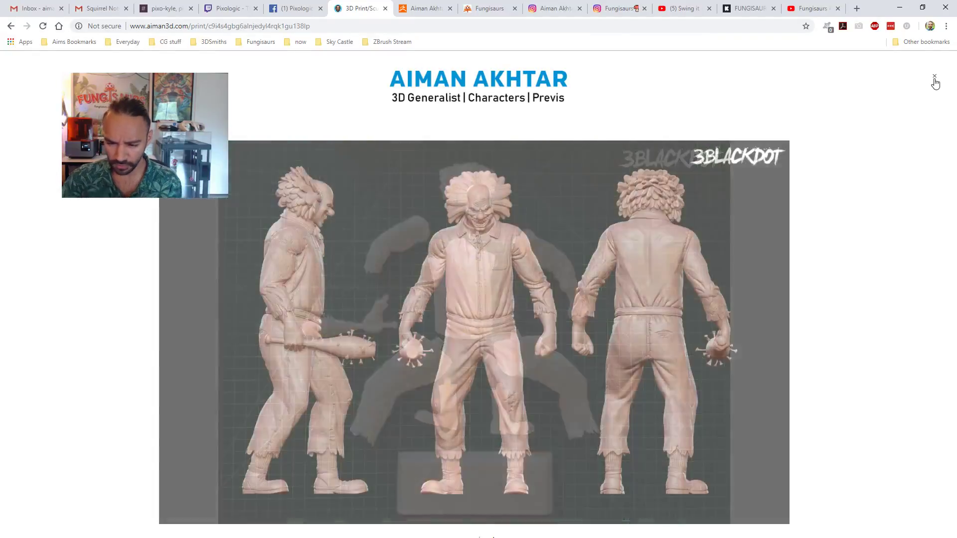
pyautogui.press('Right')
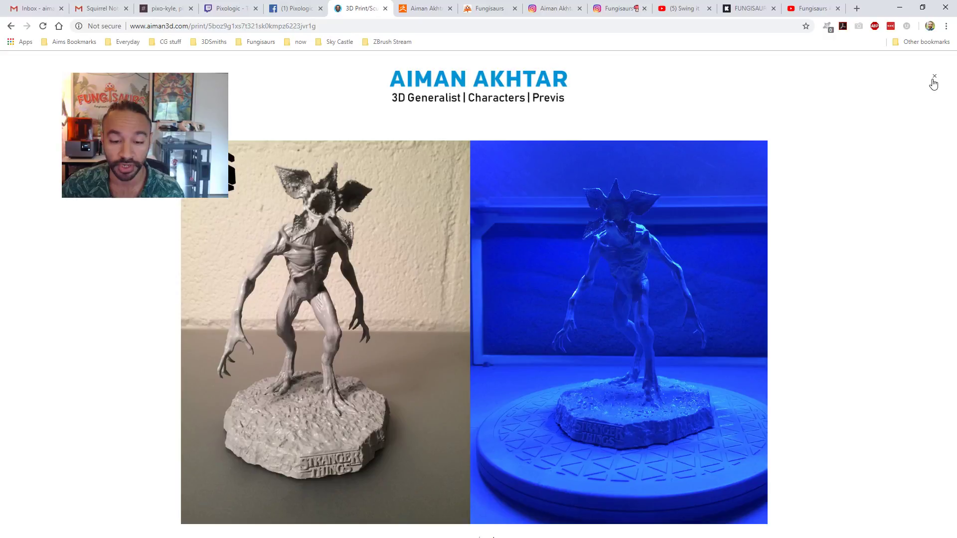
pyautogui.press('Right')
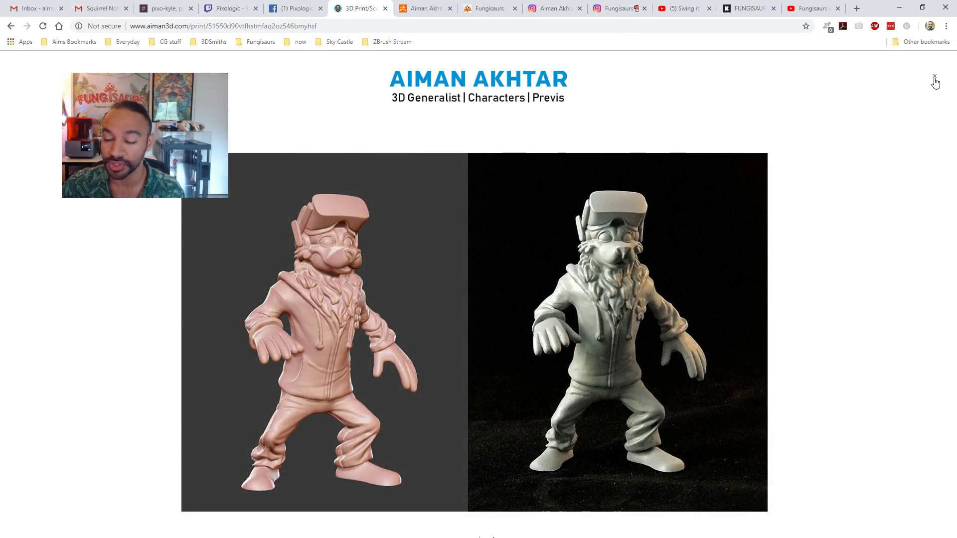
pyautogui.press('Right')
pyautogui.click(935, 78)
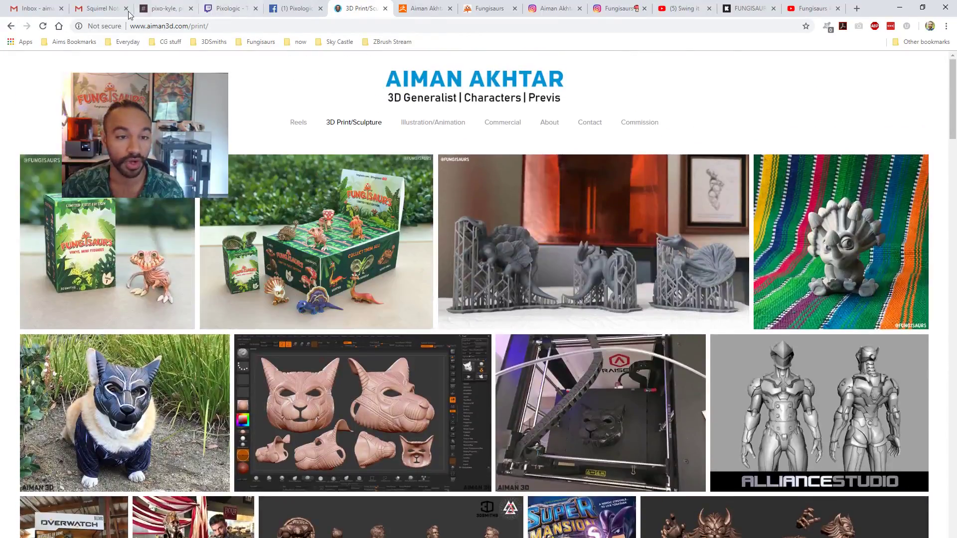
# Review the presenter's ZBrushLIVE author page on pixologic.com, including the broadcast dates and the biography.
pyautogui.click(423, 8)
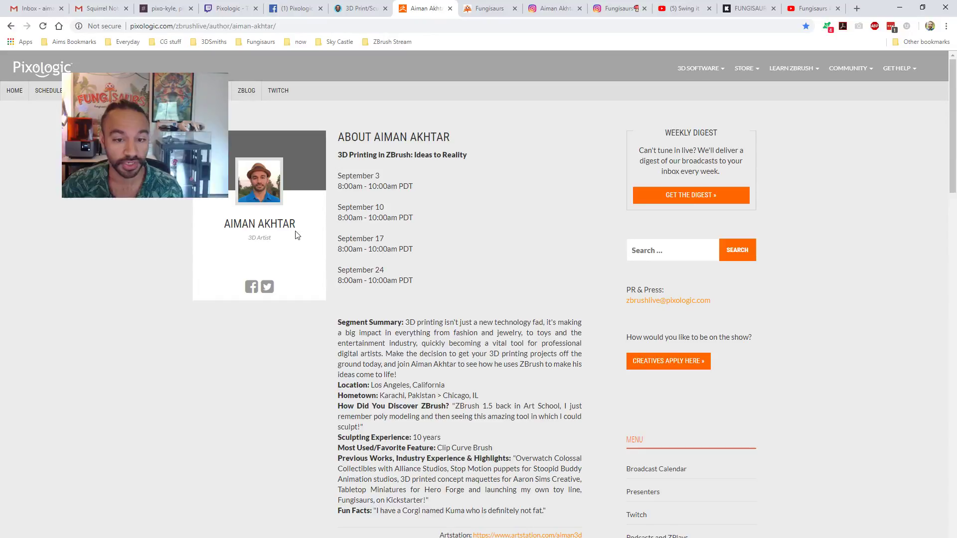
pyautogui.scroll(-7, 299, 242)
pyautogui.scroll(15, 420, 392)
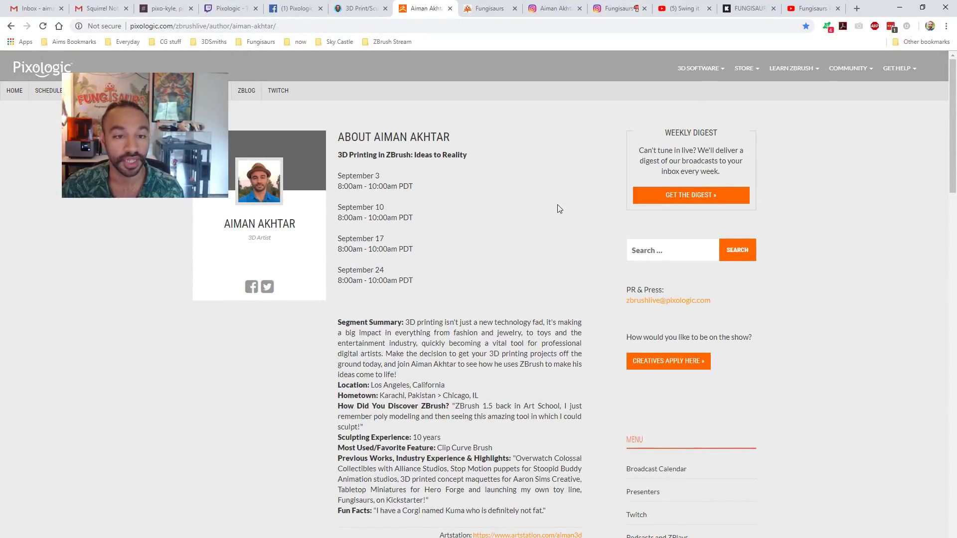
# Browse the fungisaurs.com home page down to its Instagram feed, and look through the posts on the fungisaurs Instagram profile.
pyautogui.click(494, 8)
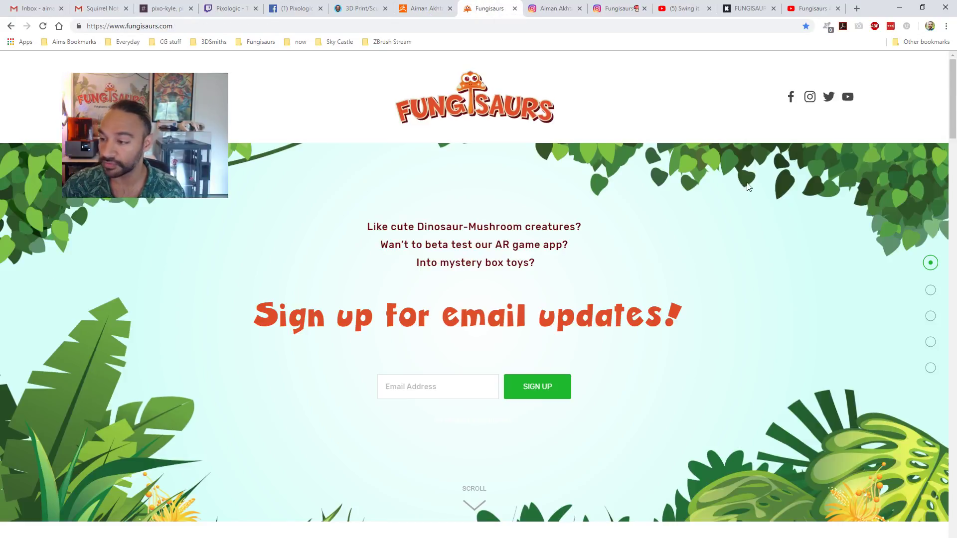
pyautogui.moveTo(953, 100); pyautogui.dragTo(946, 434)
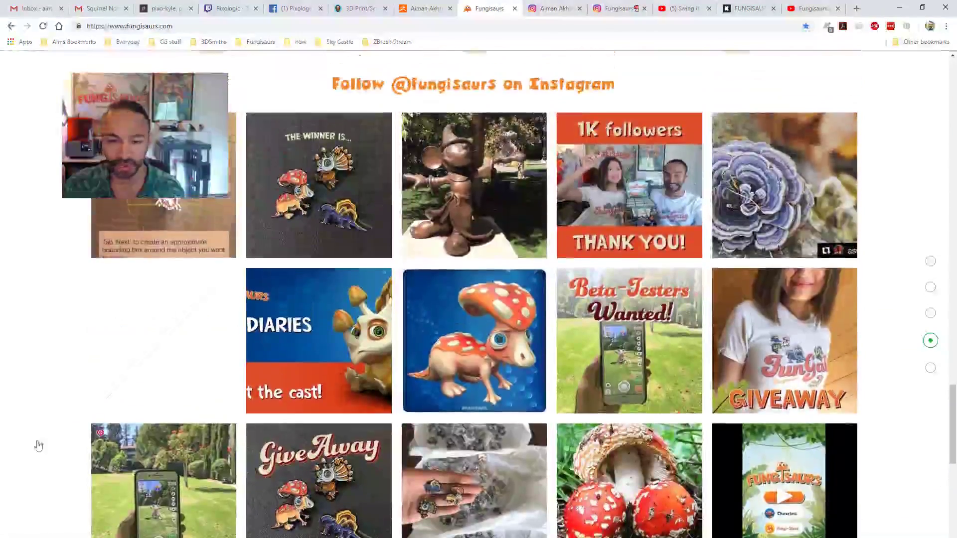
pyautogui.click(561, 13)
pyautogui.click(621, 9)
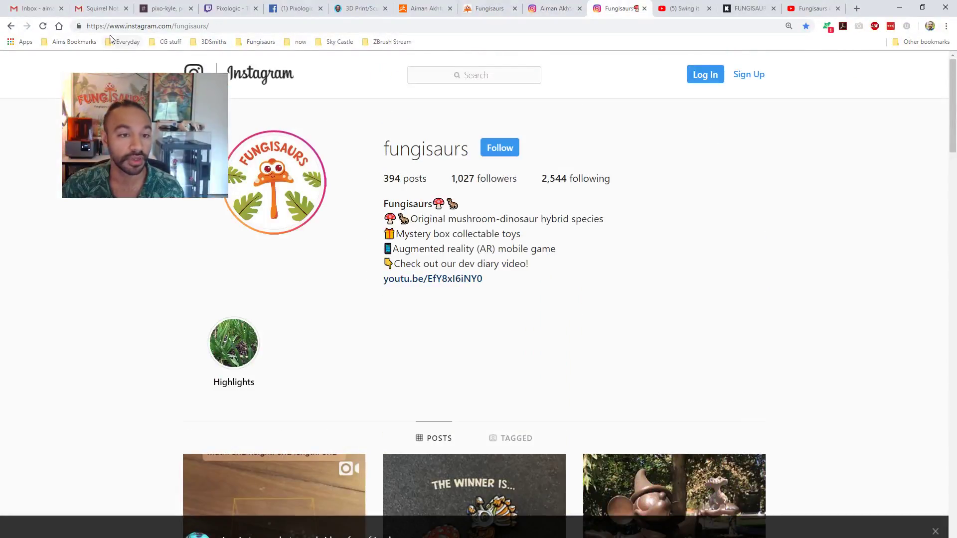
pyautogui.scroll(-5, 867, 278)
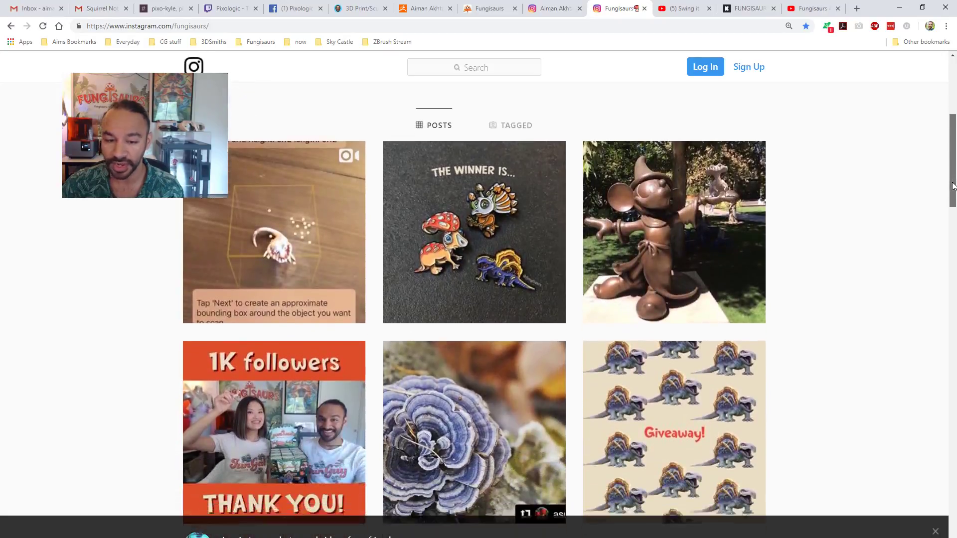
pyautogui.moveTo(953, 186)
pyautogui.mouseDown()
pyautogui.moveTo(949, 302)
pyautogui.moveTo(953, 175)
pyautogui.mouseUp()
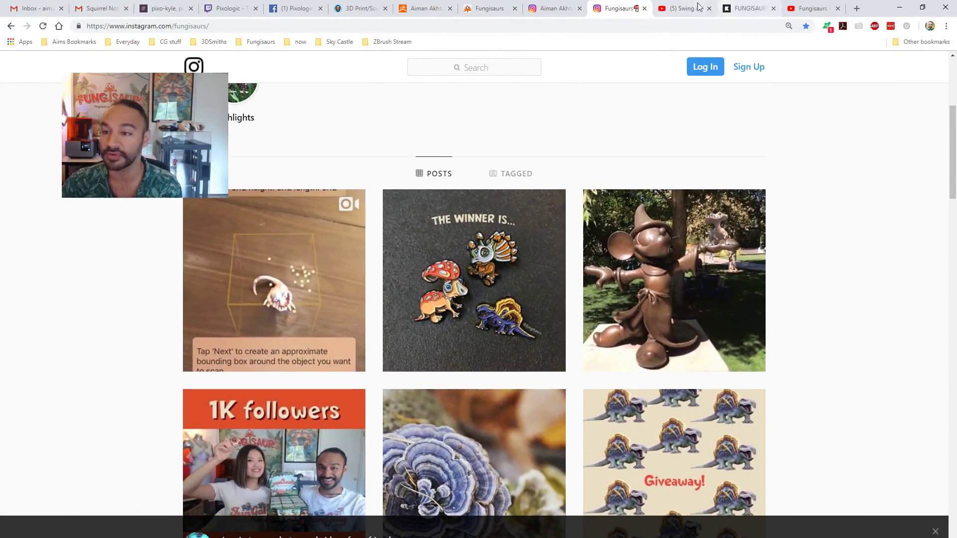
# Bring up the Fungisaurs AR Dev Diary 1 video on YouTube and move its browser tab directly after the Fungisaurs Instagram one.
pyautogui.click(683, 8)
pyautogui.click(727, 8)
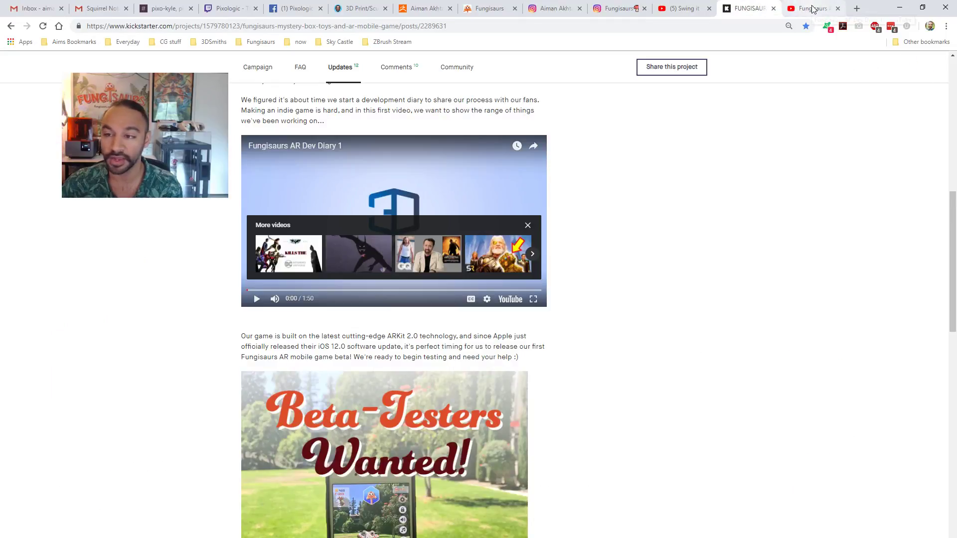
pyautogui.moveTo(813, 8); pyautogui.dragTo(682, 3)
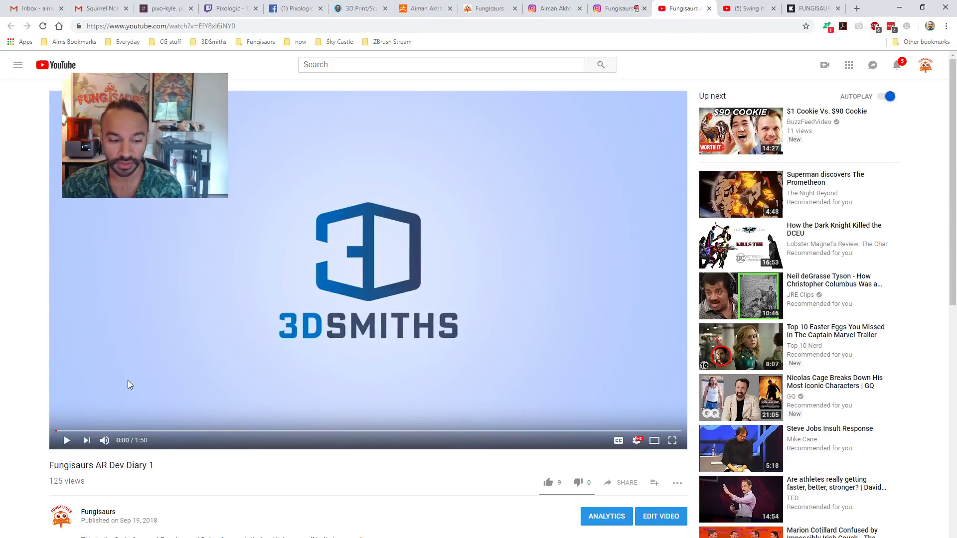
# Play the opening of the Fungisaurs AR Dev Diary 1 video with the sound muted, and pause it at the Developer Diaries title.
pyautogui.click(67, 440)
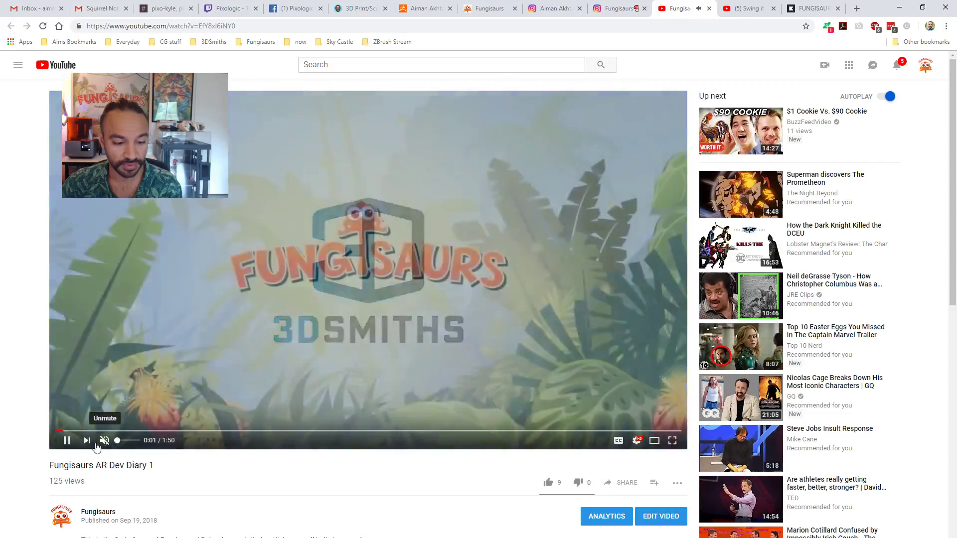
pyautogui.click(105, 441)
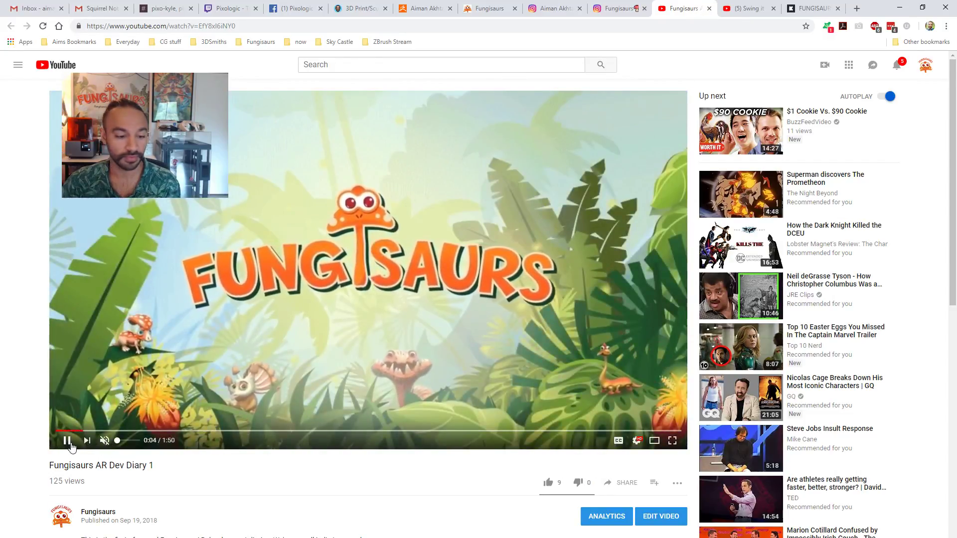
pyautogui.click(67, 442)
# Copy the Dev Diary video's web address and open the Pixologic live stream page on Twitch.
pyautogui.click(338, 28)
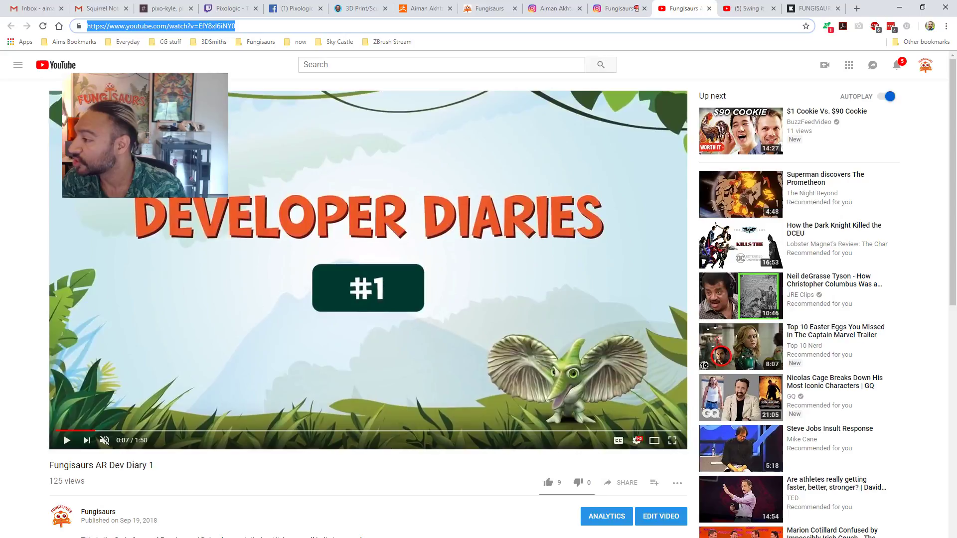
pyautogui.press('super+d')
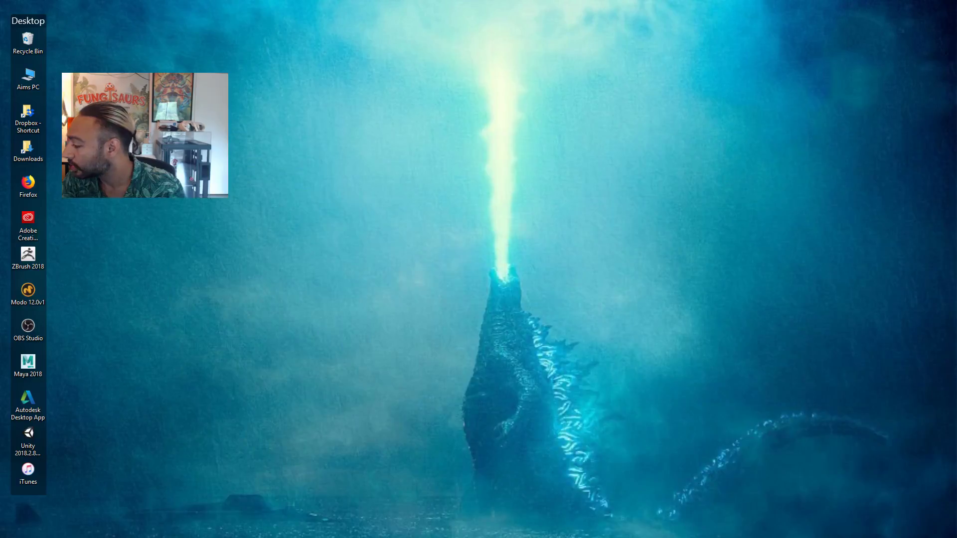
pyautogui.press('super+d')
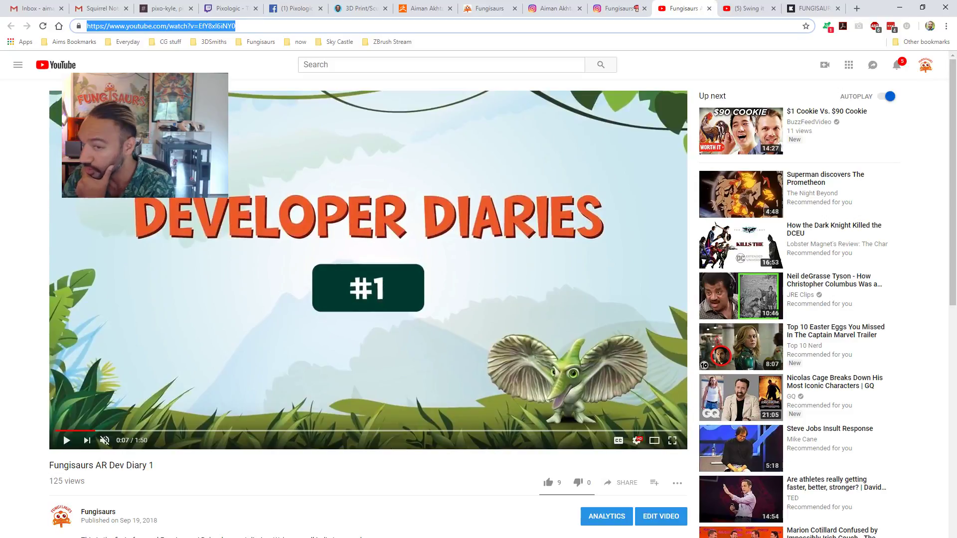
pyautogui.click(220, 8)
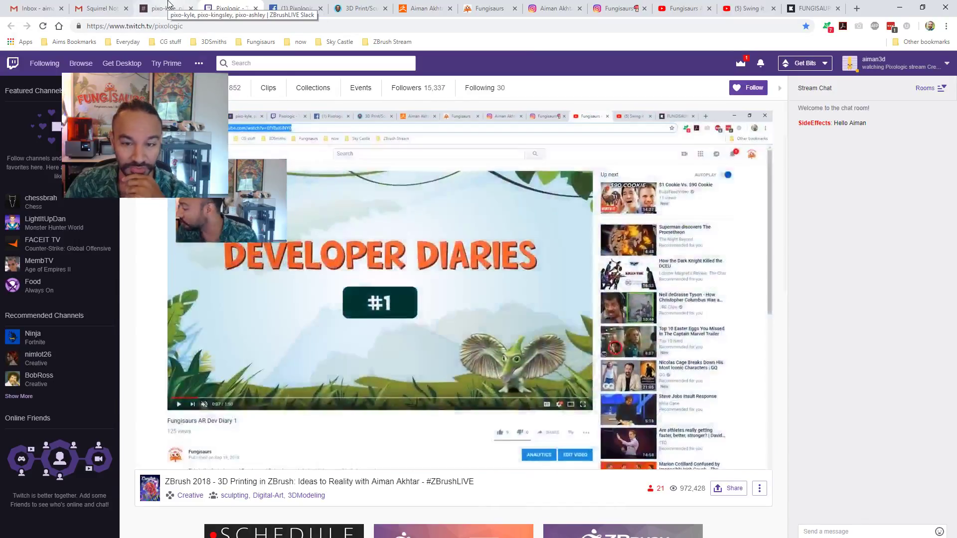
pyautogui.click(168, 5)
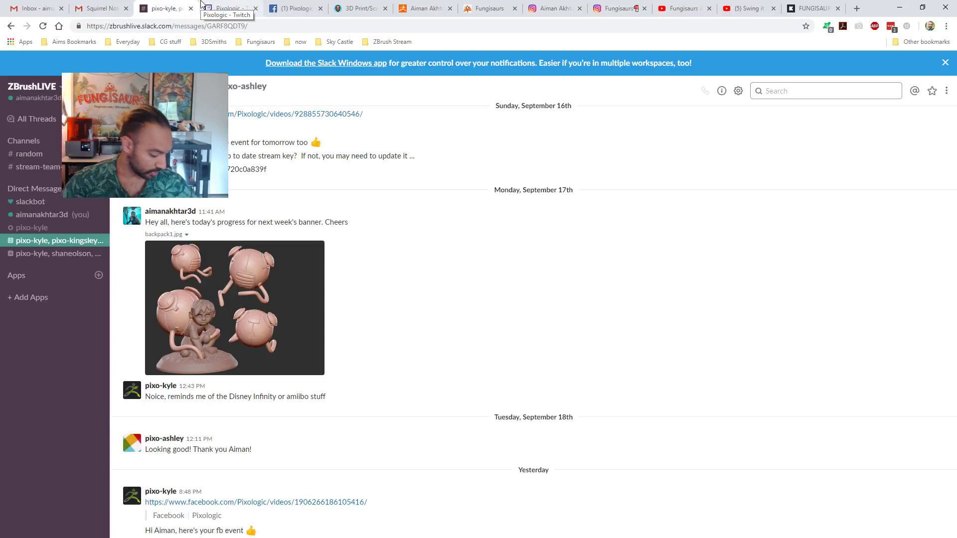
pyautogui.click(202, 4)
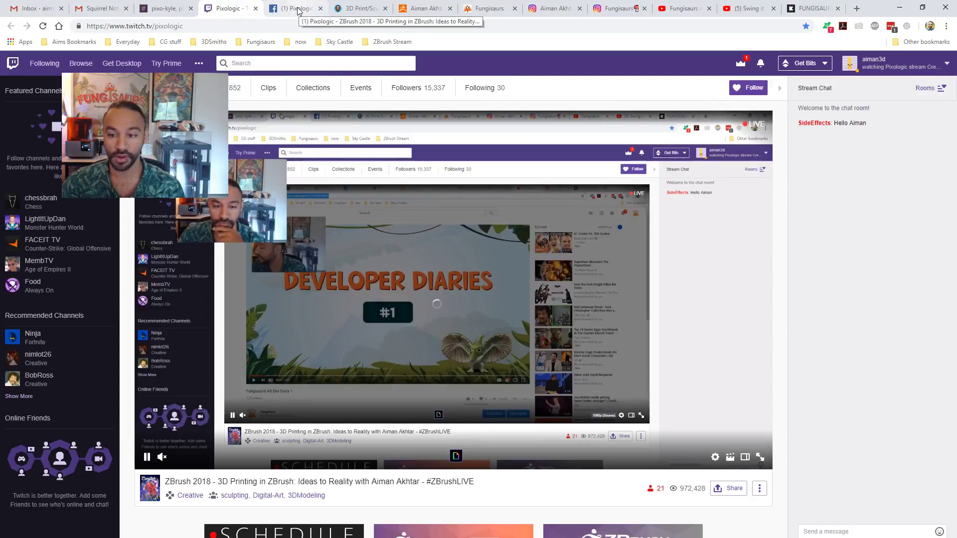
# Post the message "Hey all, thanks for joining me :)" in the Twitch stream chat.
pyautogui.click(857, 532)
pyautogui.write('H')
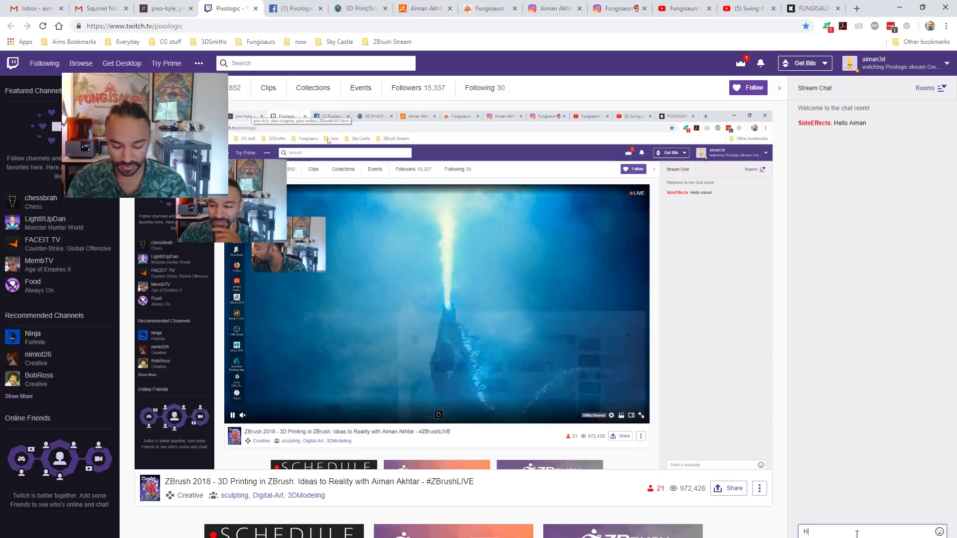
pyautogui.write('ey all, thanks for joining me')
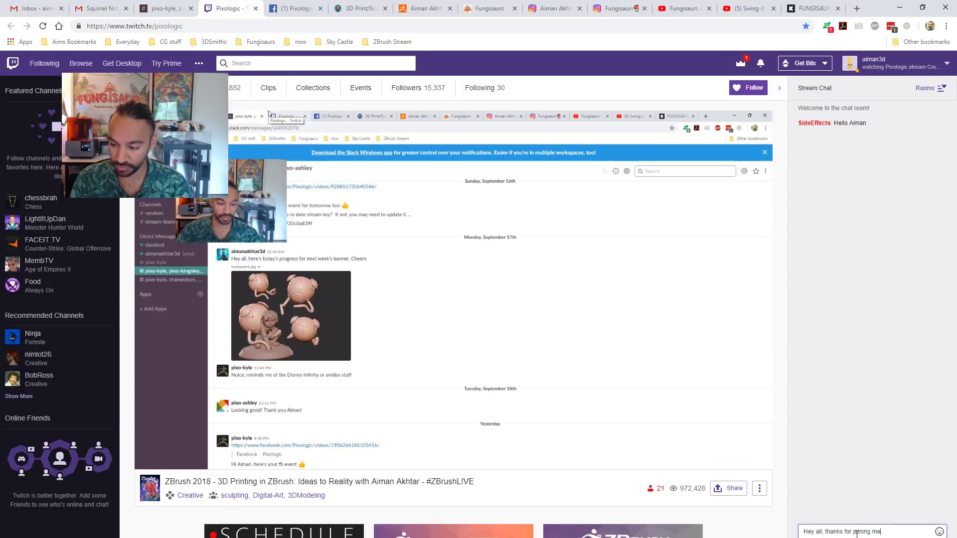
pyautogui.write(' :)')
pyautogui.press('Return')
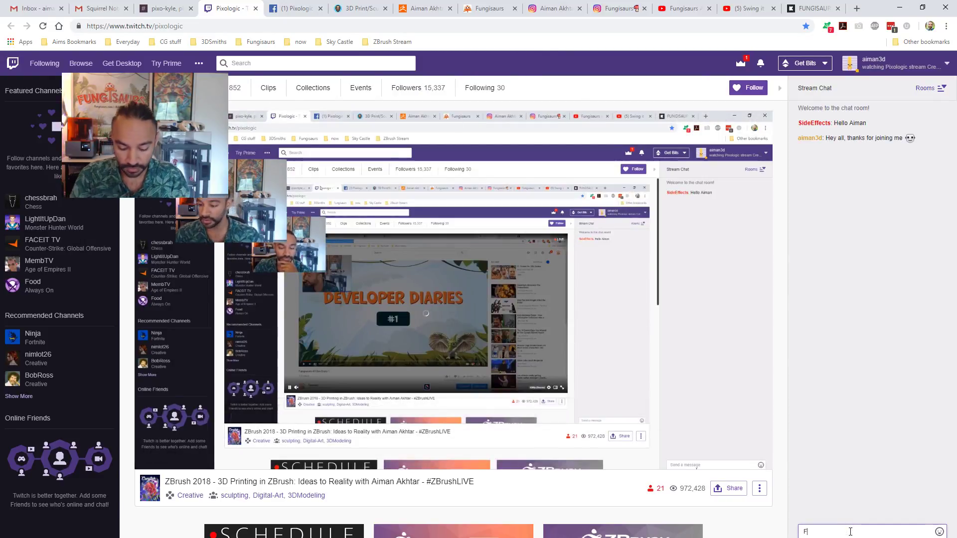
# Post "Fungisaurs First Dev Diary -" followed by the copied YouTube video link in the Twitch stream chat.
pyautogui.write('First Dev Diary')
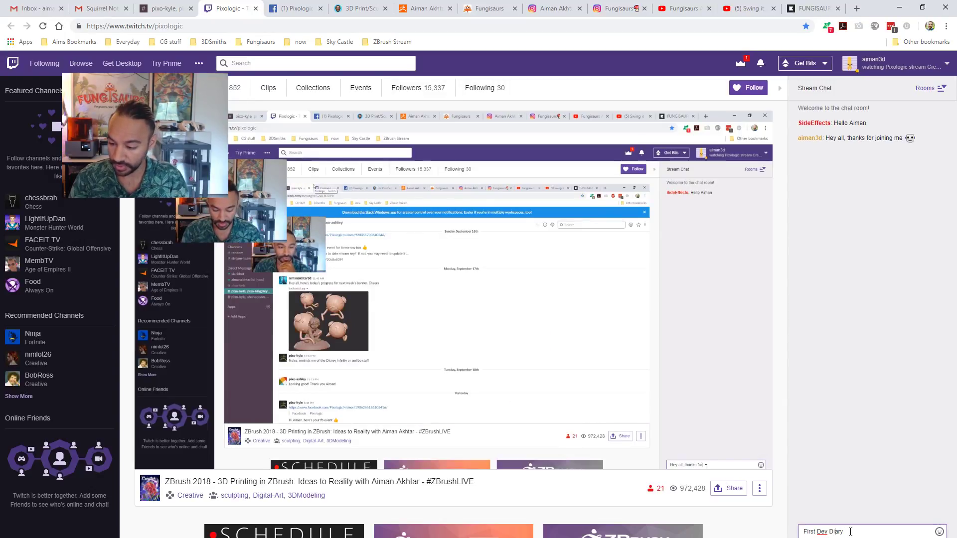
pyautogui.write('Fungis')
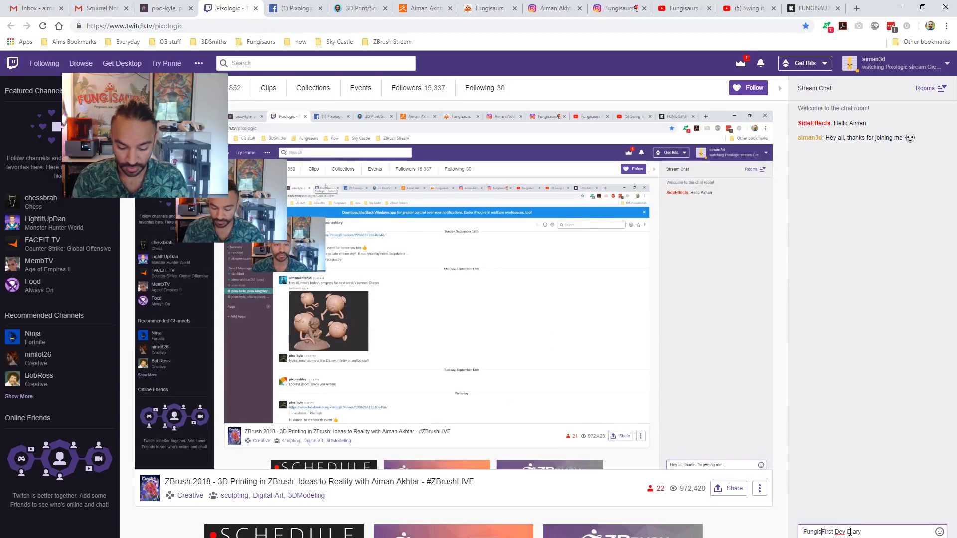
pyautogui.write('aur')
pyautogui.write(' -')
pyautogui.write('https://www.youtube.com/watch?v=EfY8xl6iNY0')
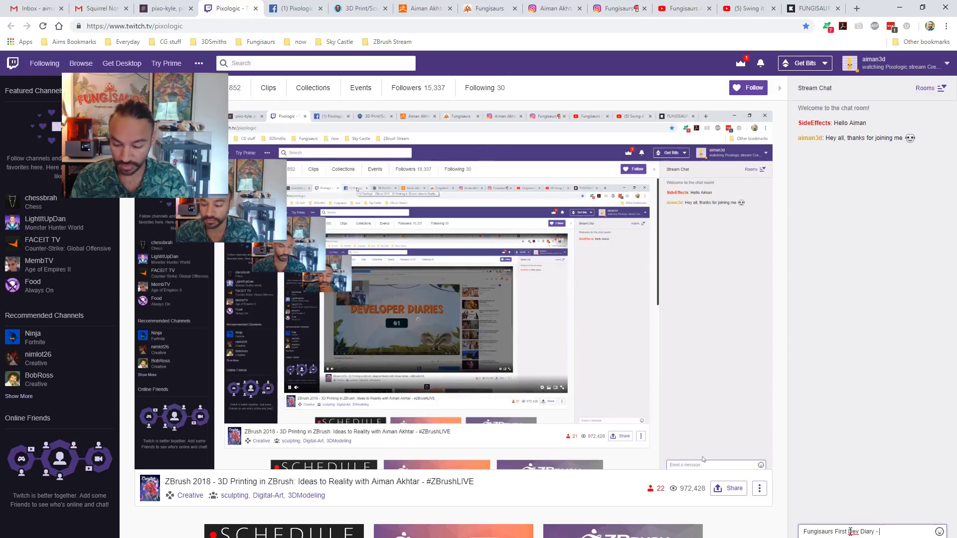
pyautogui.press('Return')
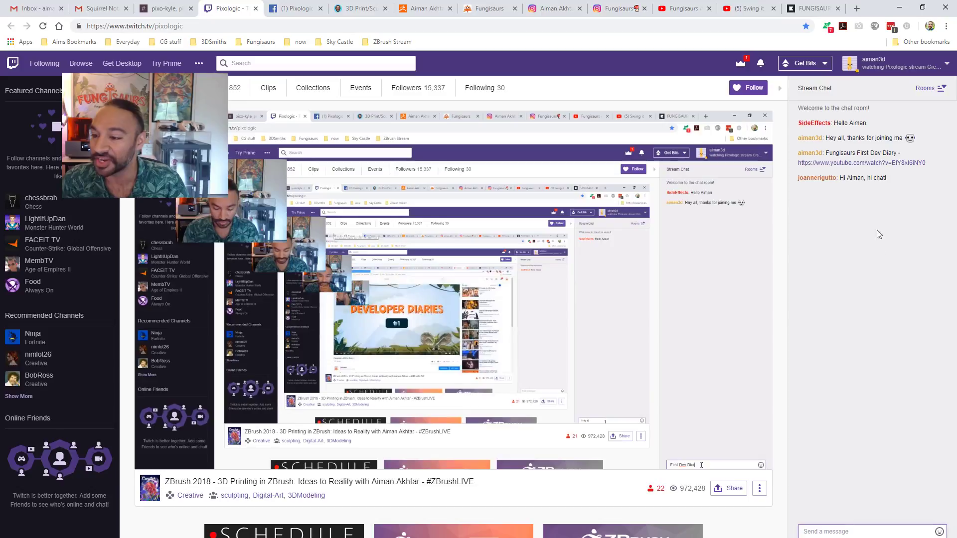
# Post the comment "Hey all, thanks for joining me!" on Pixologic's Facebook live video.
pyautogui.click(285, 8)
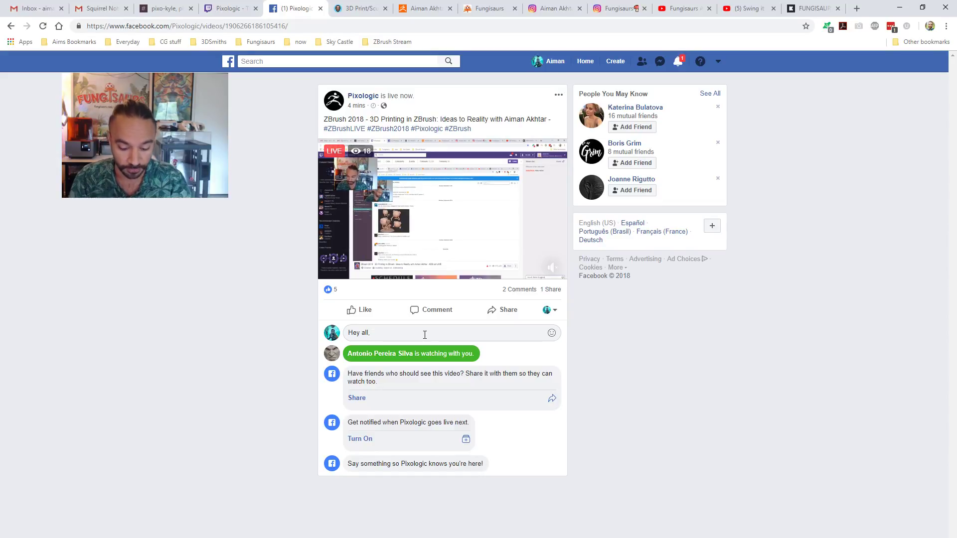
pyautogui.write('thanks f')
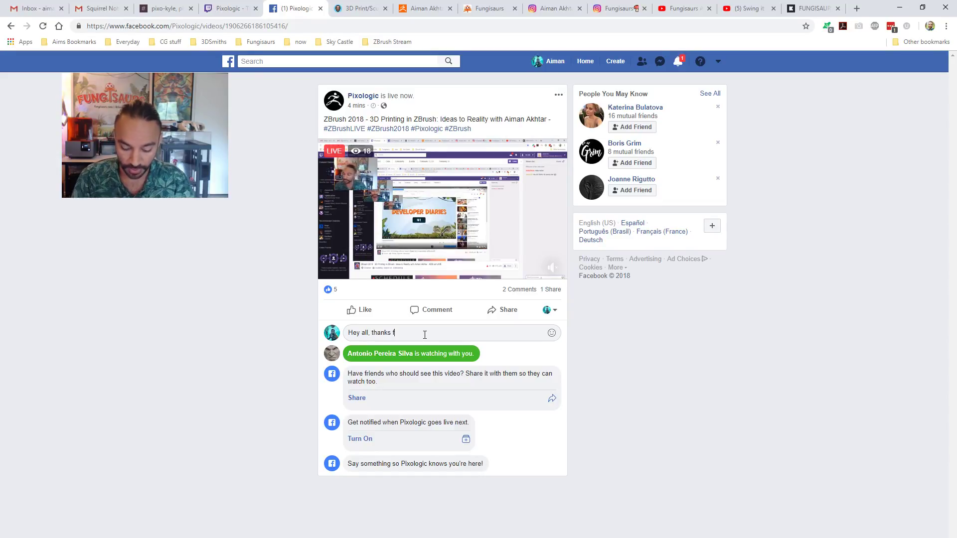
pyautogui.write('or joining me')
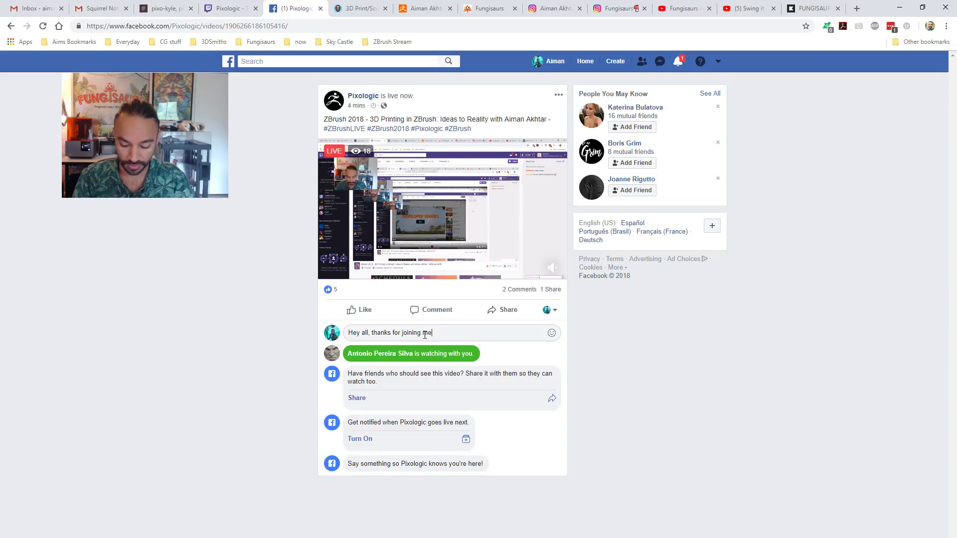
pyautogui.write('!')
pyautogui.press('Return')
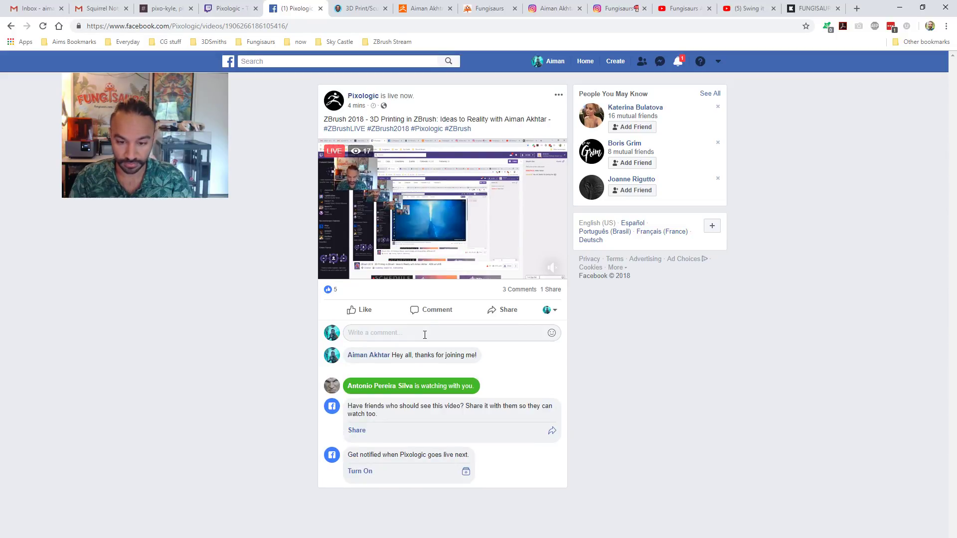
# Post the comment "First ever Fungisaurs dev diary -" followed by the copied YouTube video link on the Facebook live video.
pyautogui.write('https://www.youtube.com/watch?v=EfY8xl6iNY0')
pyautogui.press('Left')
pyautogui.press('Left')
pyautogui.press('Left')
pyautogui.press('Left')
pyautogui.press('Left')
pyautogui.press('Left')
pyautogui.press('Left')
pyautogui.press('Left')
pyautogui.press('Left')
pyautogui.press('Left')
pyautogui.press('Left')
pyautogui.press('Left')
pyautogui.press('Left')
pyautogui.press('Left')
pyautogui.press('Left')
pyautogui.press('Left')
pyautogui.press('Left')
pyautogui.press('Left')
pyautogui.press('Left')
pyautogui.press('Left')
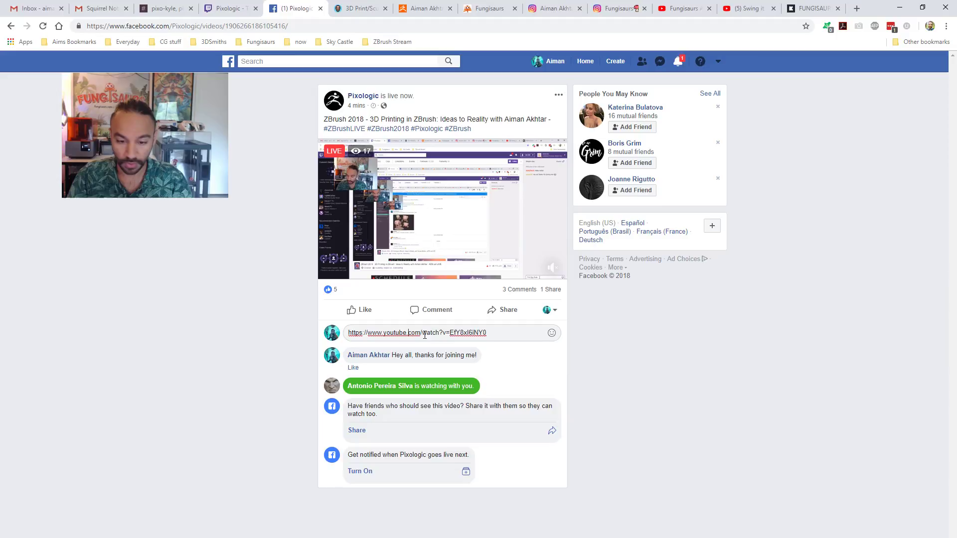
pyautogui.write('Firs')
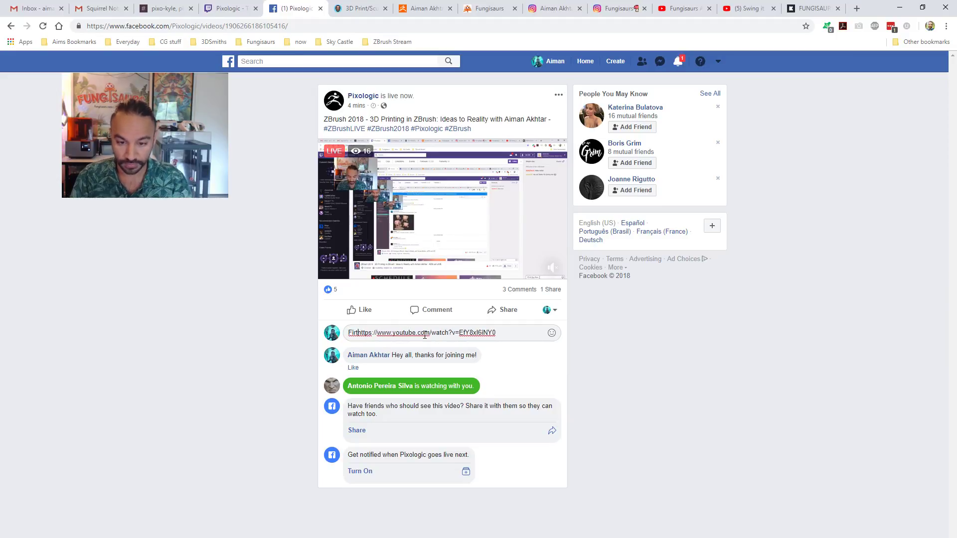
pyautogui.write('t ever ')
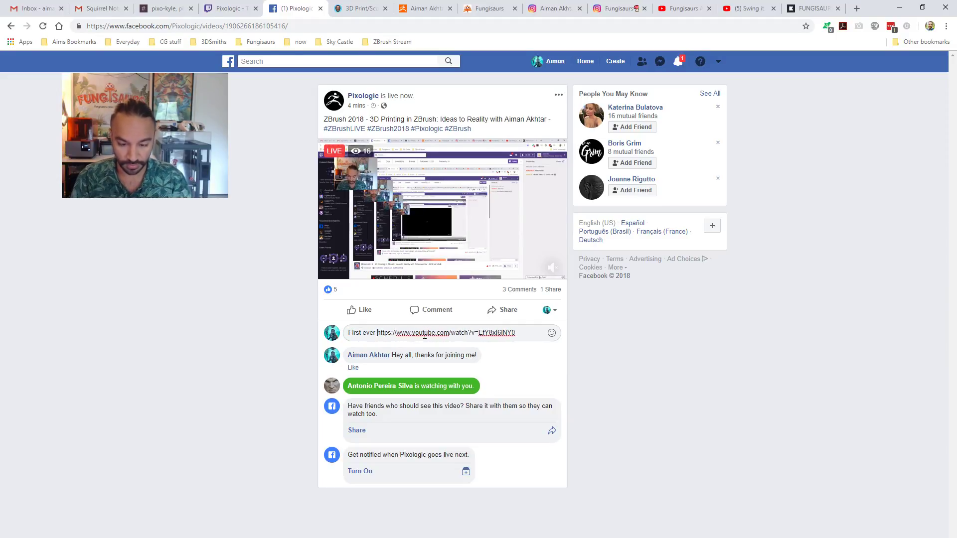
pyautogui.write('Fungisaurs dev ')
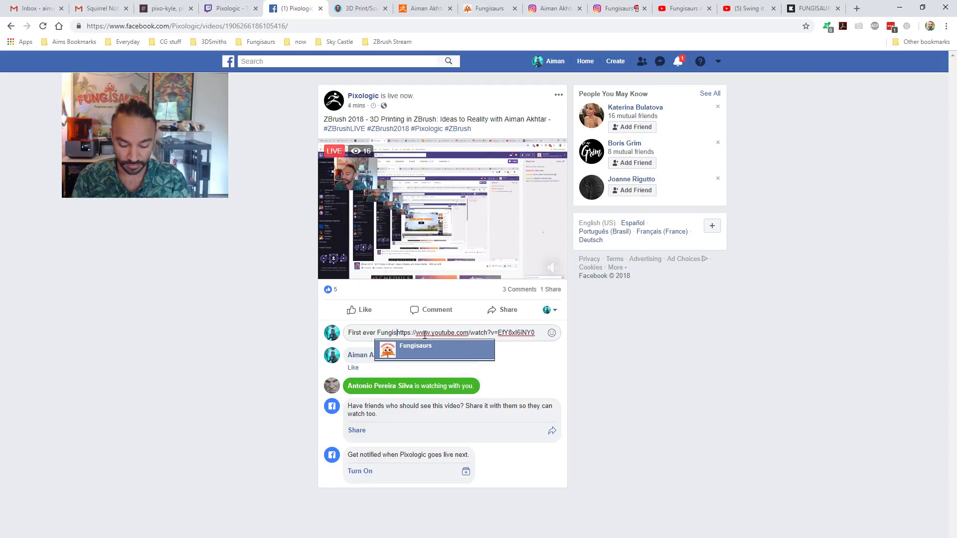
pyautogui.write('diary -')
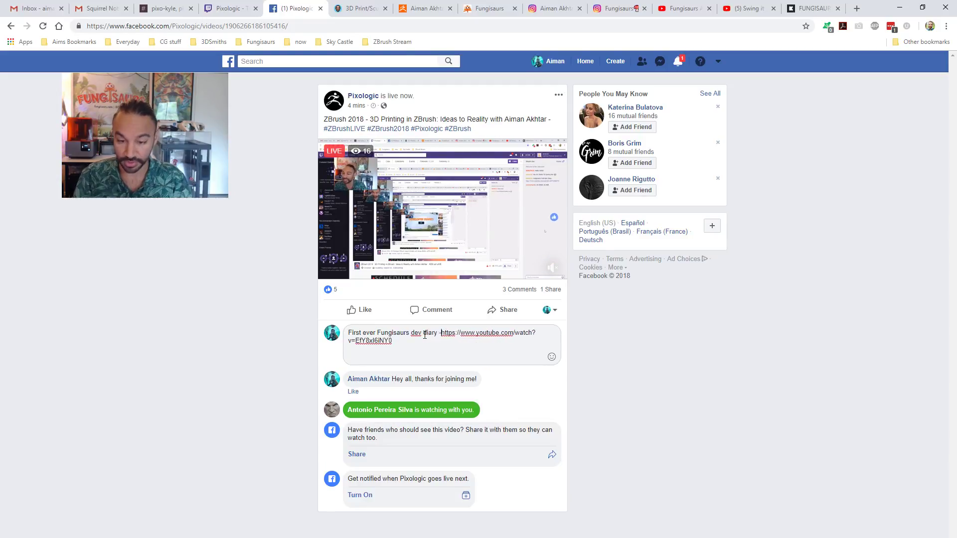
pyautogui.press('Return')
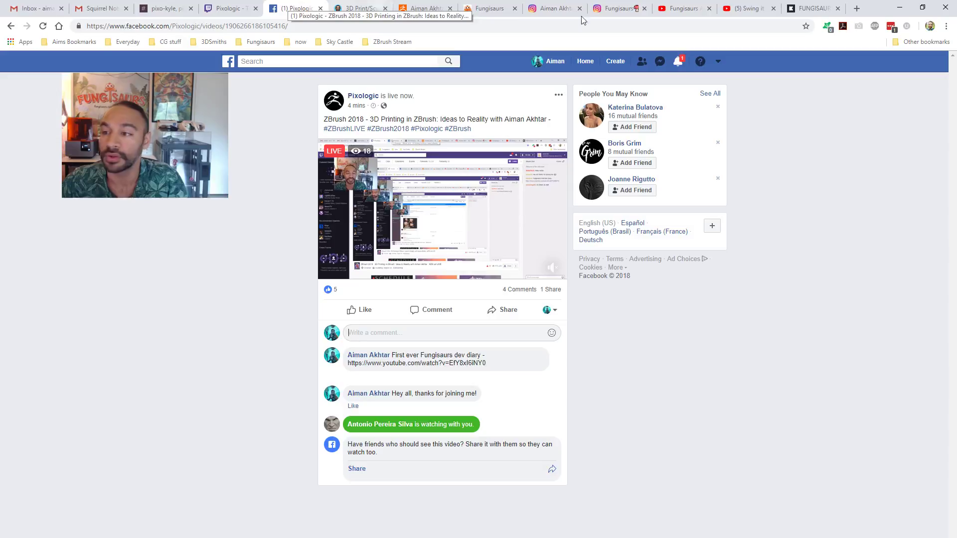
# Return to the Twitch stream page, move the browser window off this display, and switch to ZBrush.
pyautogui.click(242, 5)
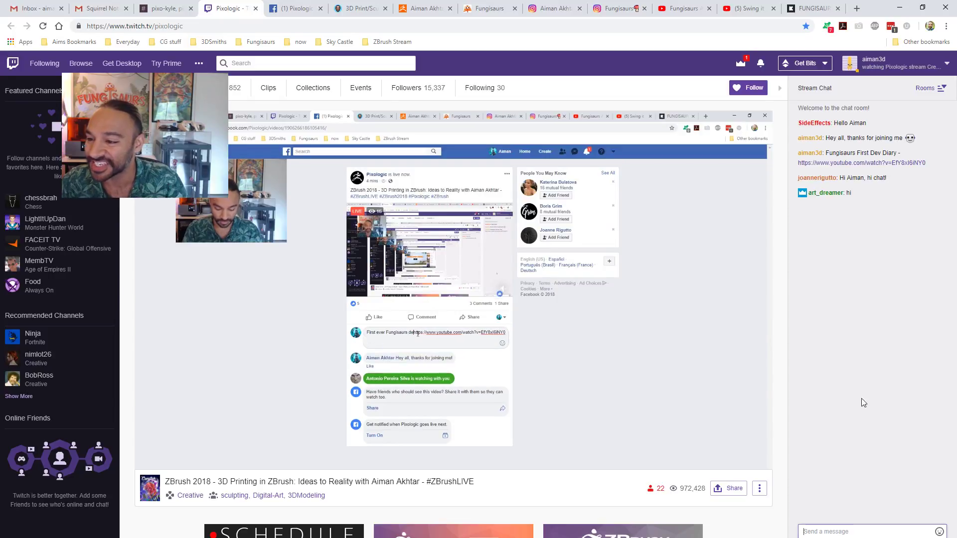
pyautogui.click(924, 8)
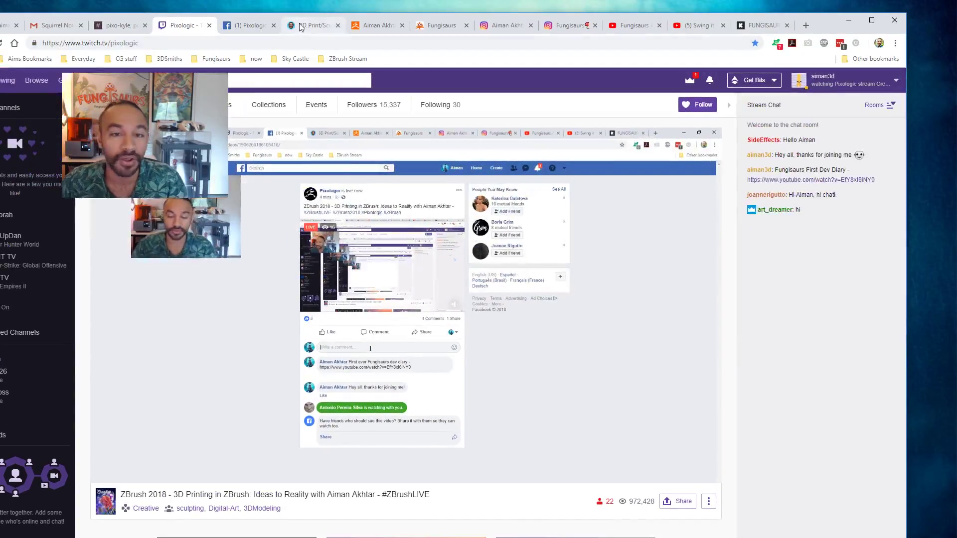
pyautogui.moveTo(303, 16); pyautogui.dragTo(956, 159)
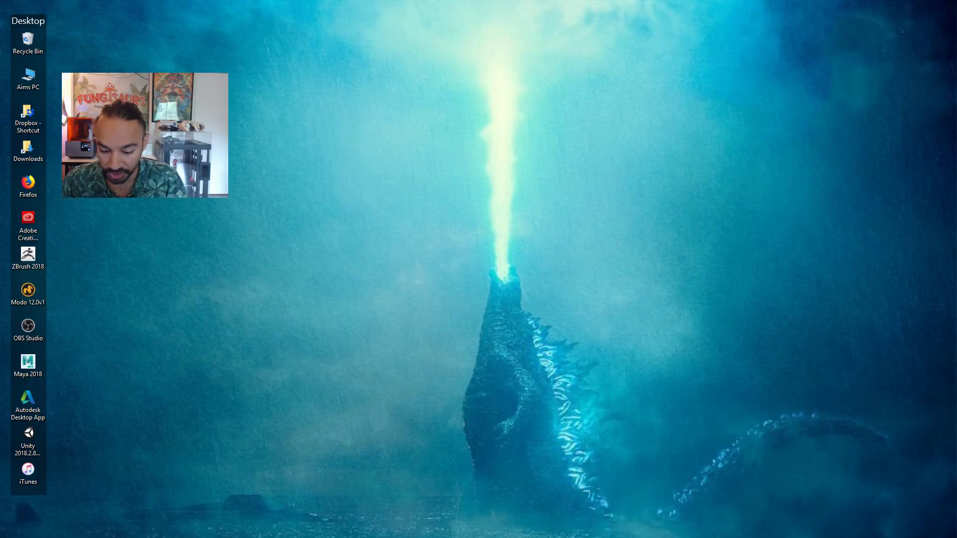
pyautogui.hotkey('alt', 'Tab')
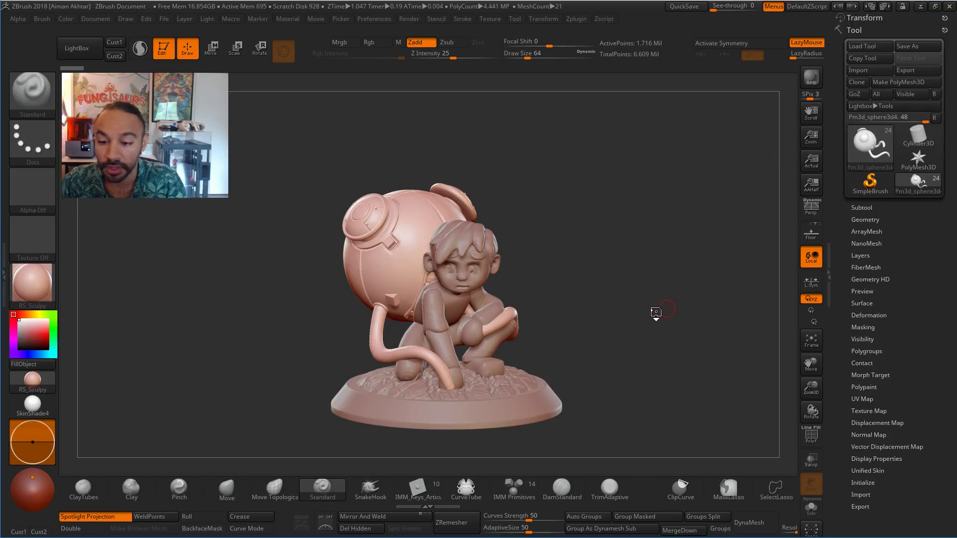
# Examine the boy statue from front and back, and inspect the round backpack's panel details in Solo mode.
pyautogui.moveTo(667, 308); pyautogui.dragTo(535, 304)
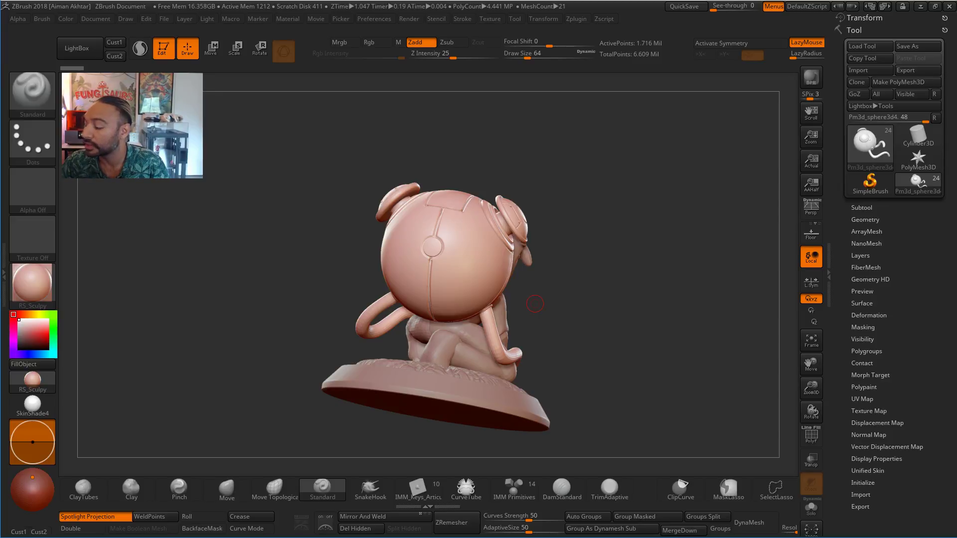
pyautogui.moveTo(622, 318); pyautogui.dragTo(378, 281)
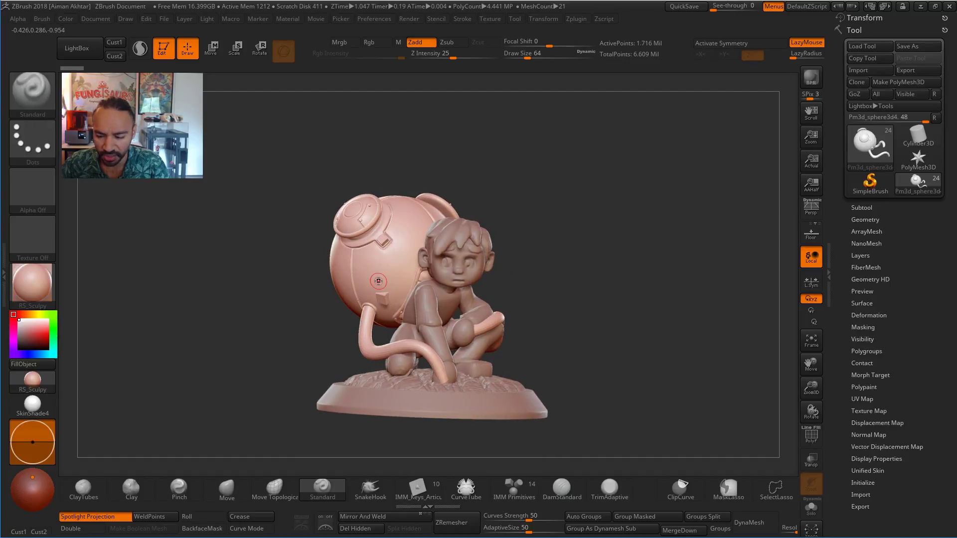
pyautogui.click(814, 517)
pyautogui.moveTo(659, 422); pyautogui.dragTo(273, 160)
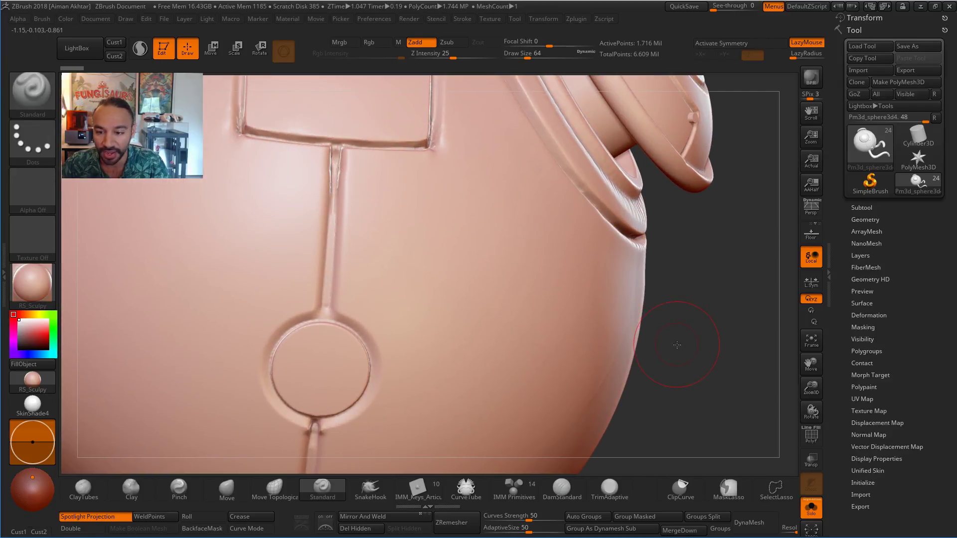
pyautogui.keyDown('alt'); pyautogui.moveTo(677, 344); pyautogui.dragTo(559, 262); pyautogui.keyUp('alt')
pyautogui.keyDown('alt'); pyautogui.moveTo(658, 335); pyautogui.dragTo(535, 401); pyautogui.keyUp('alt')
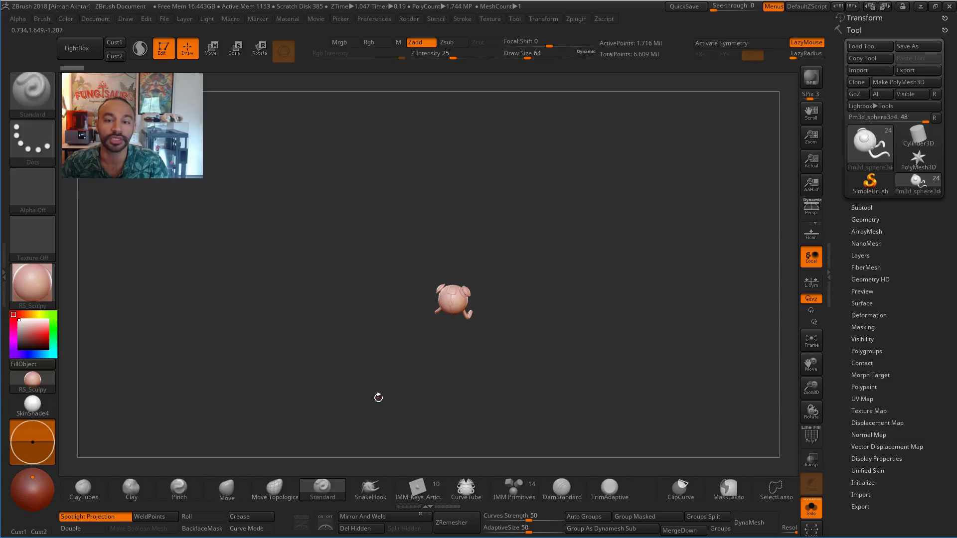
pyautogui.moveTo(501, 394); pyautogui.dragTo(554, 444)
pyautogui.click(815, 516)
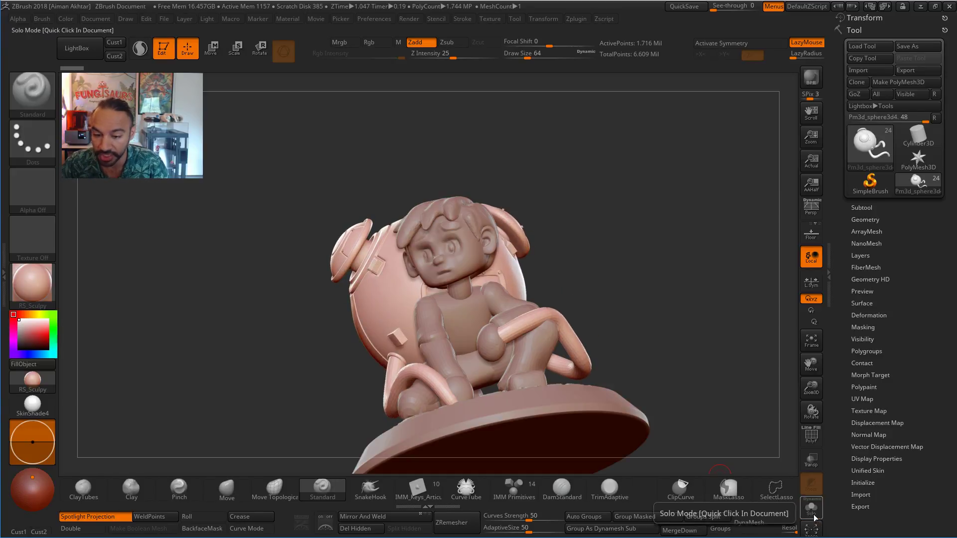
# Examine the complete statue with boy, backpack and base from the front and both sides.
pyautogui.moveTo(656, 343); pyautogui.dragTo(585, 394)
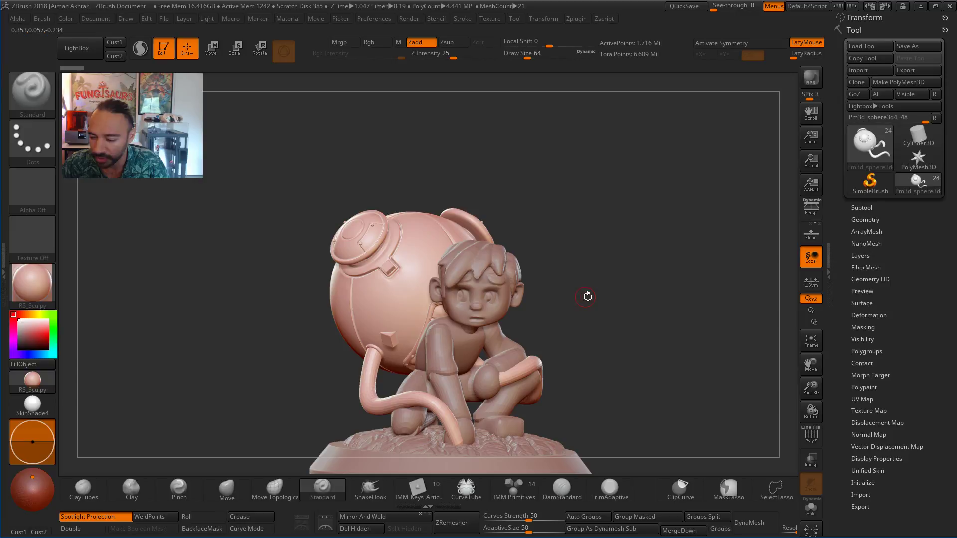
pyautogui.moveTo(588, 297); pyautogui.dragTo(575, 269)
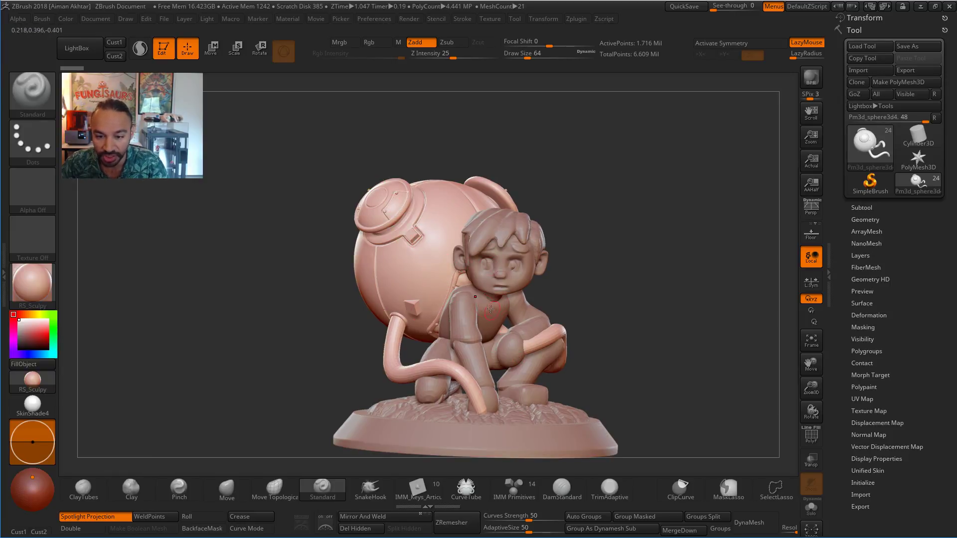
pyautogui.moveTo(638, 270); pyautogui.dragTo(672, 284)
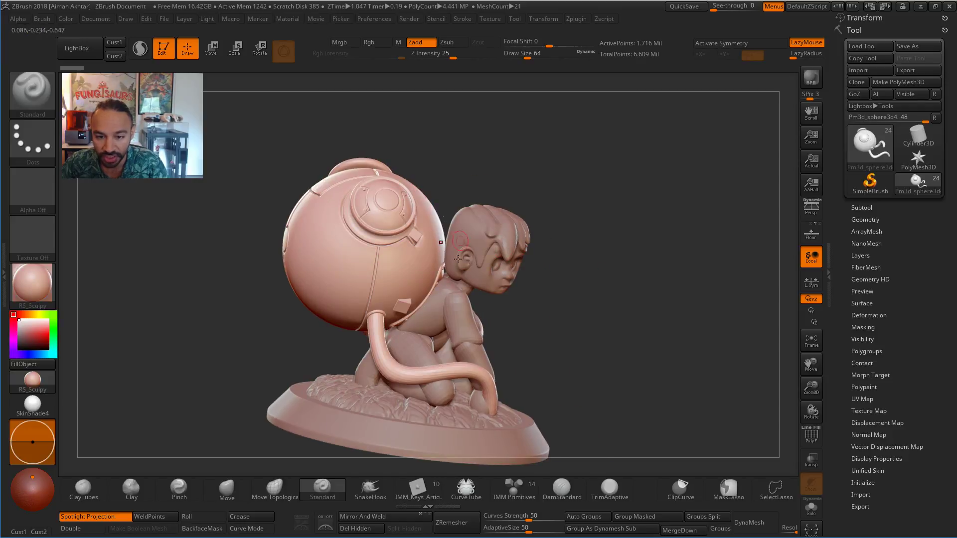
pyautogui.moveTo(587, 274); pyautogui.dragTo(639, 287)
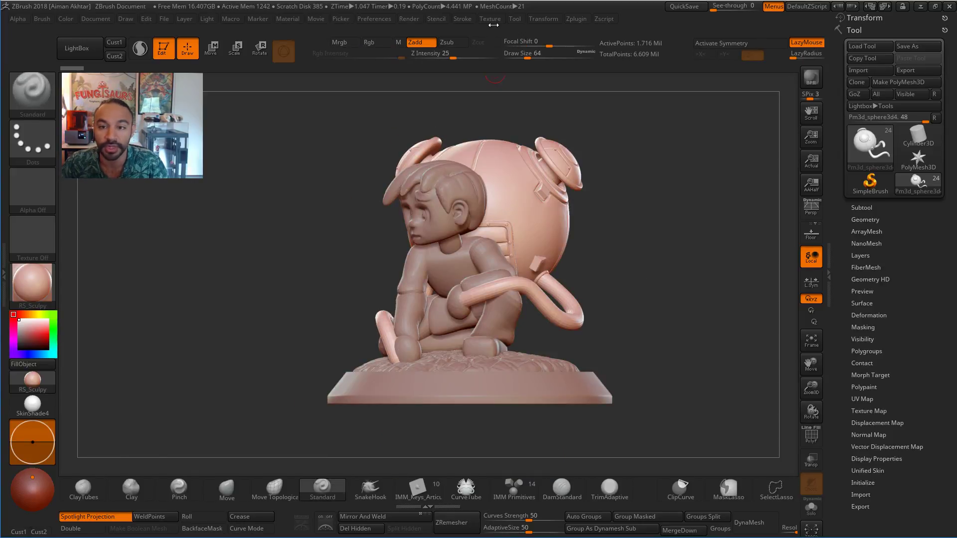
# Import the reference image Logan Statue_turn as a texture.
pyautogui.click(495, 21)
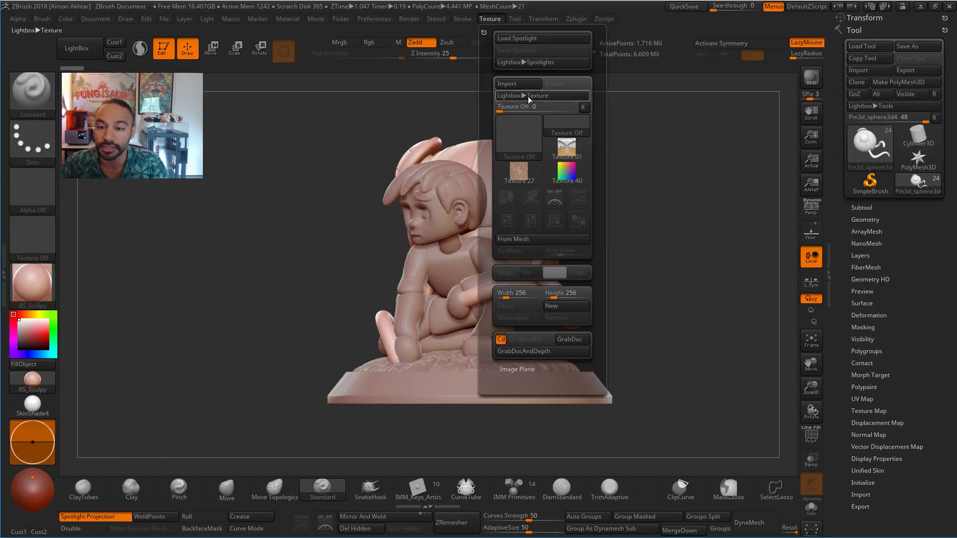
pyautogui.click(529, 148)
pyautogui.click(500, 85)
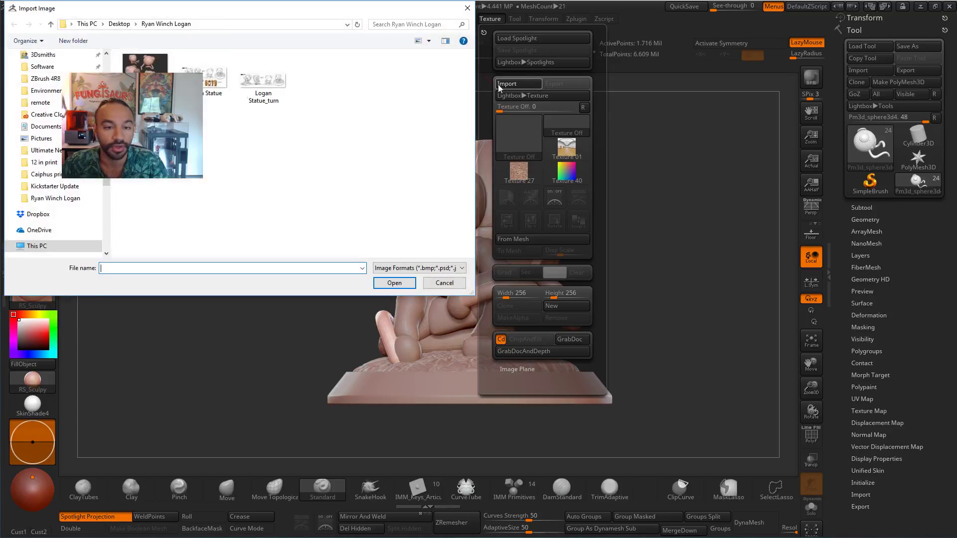
pyautogui.click(257, 82)
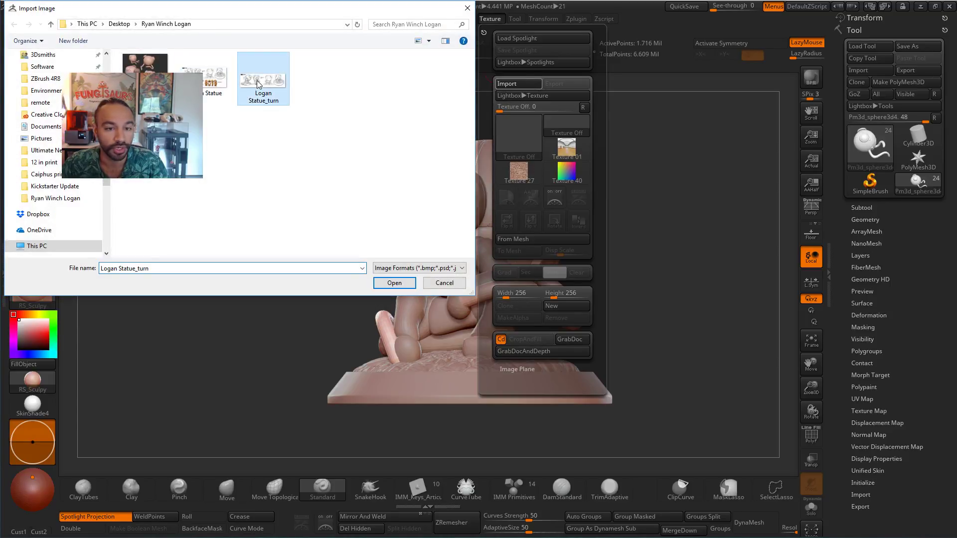
pyautogui.click(394, 283)
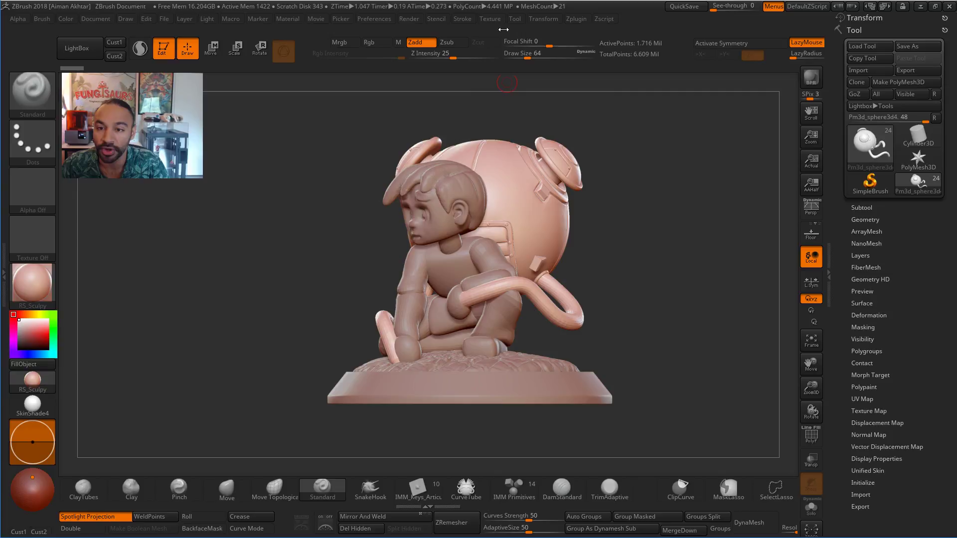
# Add the Logan Statue_turn texture to Spotlight and move the reference image to the upper part of the canvas.
pyautogui.click(494, 20)
pyautogui.click(518, 195)
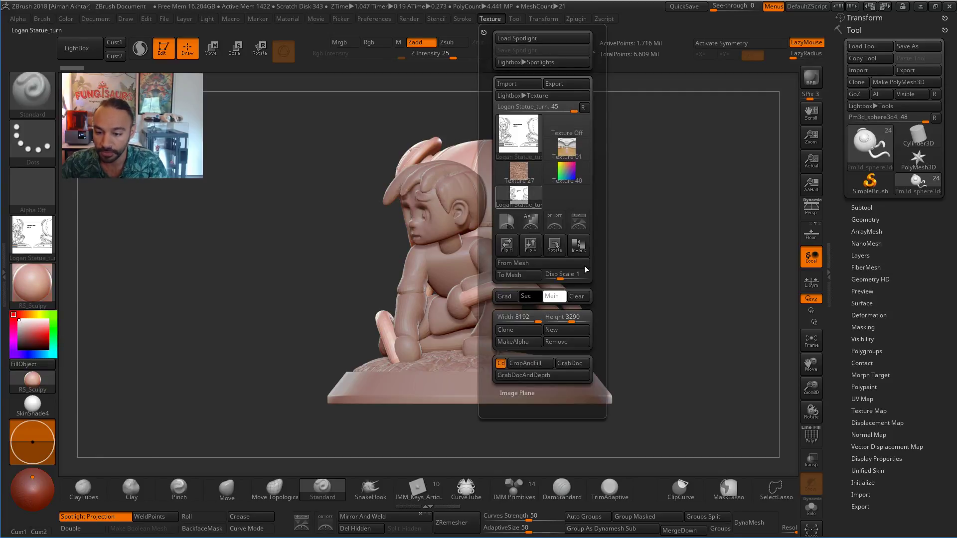
pyautogui.click(580, 227)
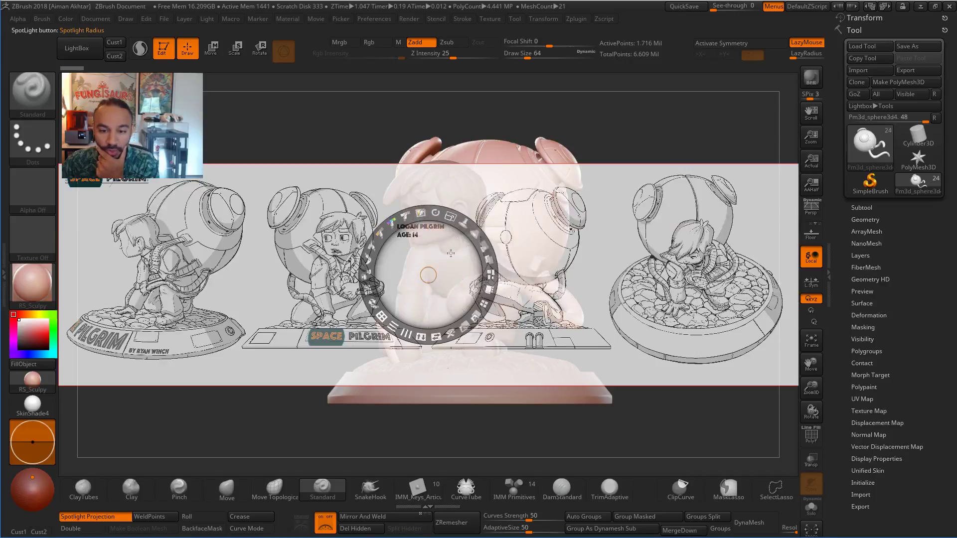
pyautogui.moveTo(451, 254); pyautogui.dragTo(471, 194)
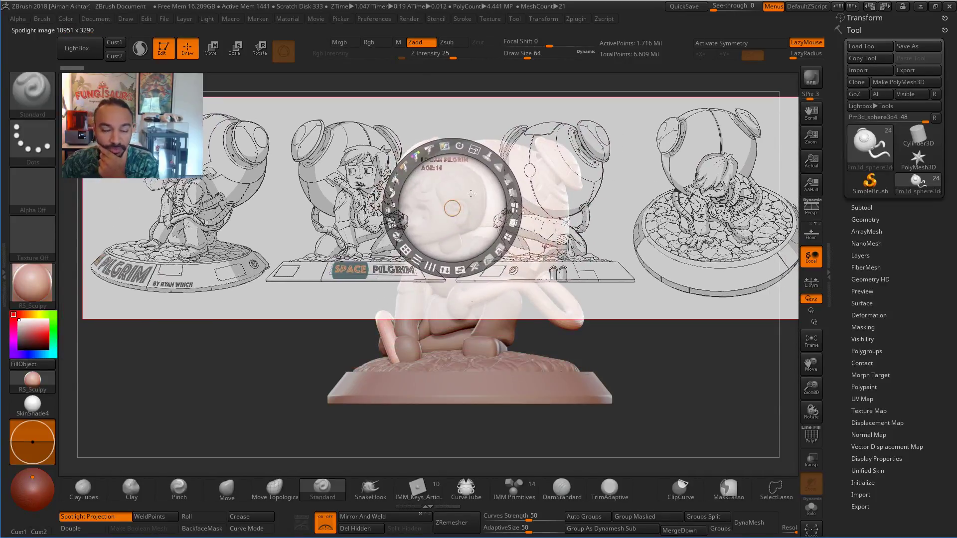
# Turn off Spotlight Projection in the brush's sample settings.
pyautogui.click(42, 18)
pyautogui.click(67, 389)
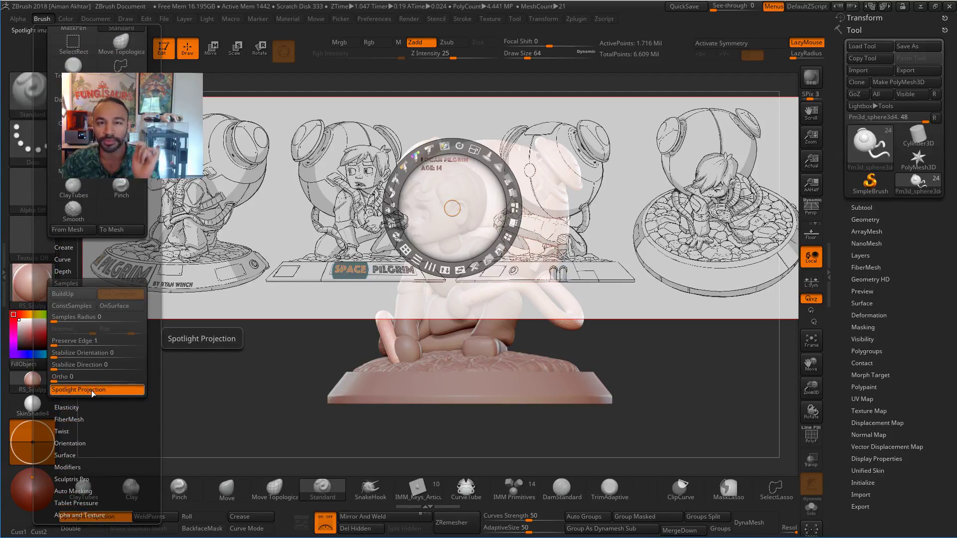
pyautogui.click(87, 391)
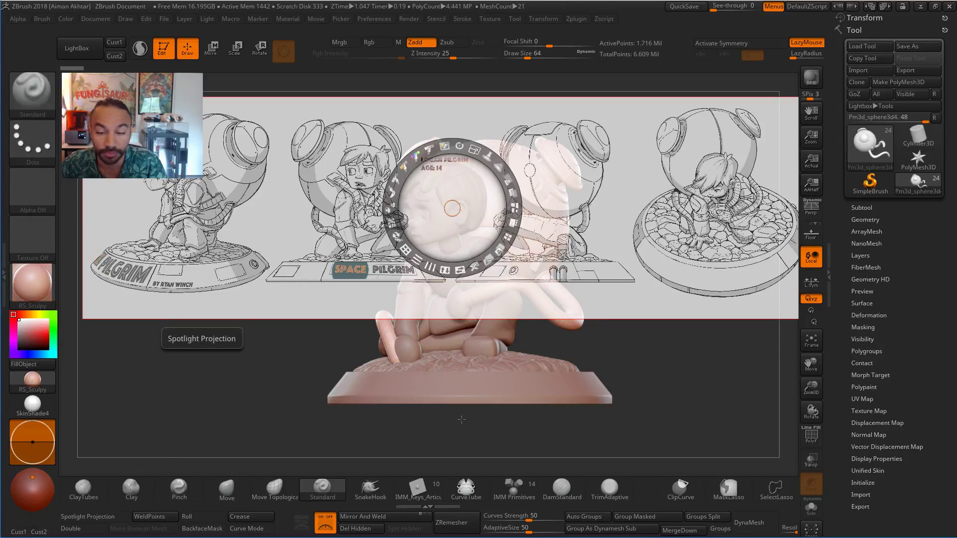
# Nudge the Spotlight reference slightly, shift the statue below the drawings, and bring back the Spotlight controls.
pyautogui.moveTo(482, 199)
pyautogui.mouseDown()
pyautogui.moveTo(491, 208)
pyautogui.moveTo(478, 201)
pyautogui.mouseUp()
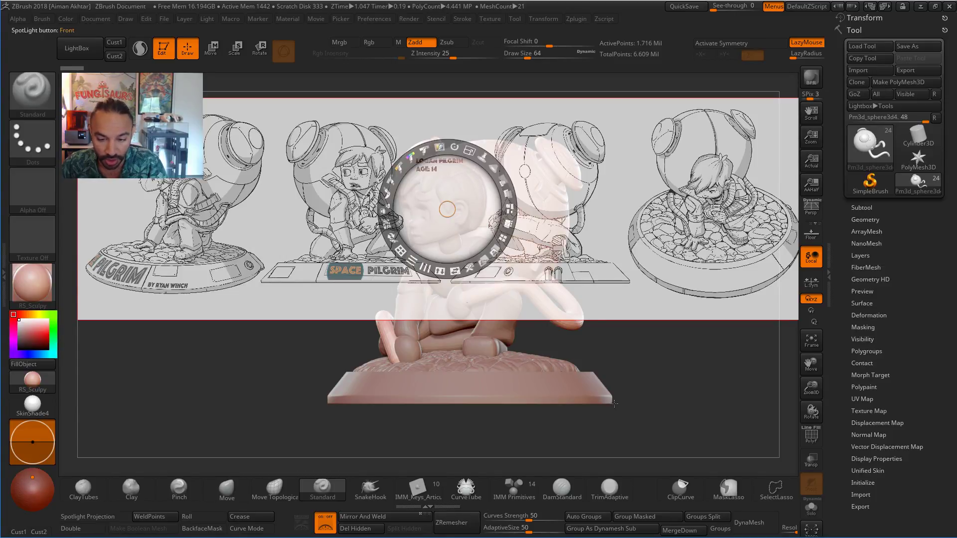
pyautogui.press('z')
pyautogui.moveTo(614, 404); pyautogui.dragTo(600, 449)
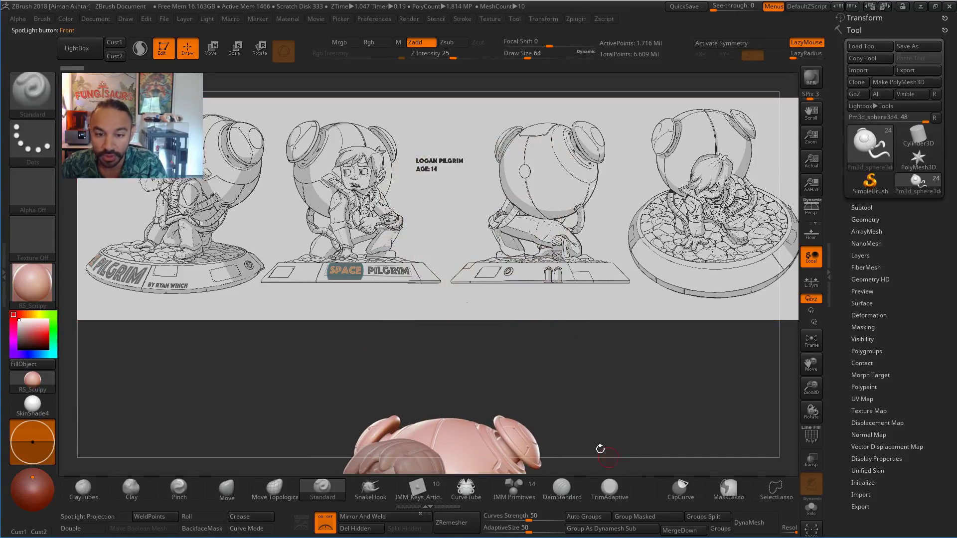
pyautogui.press('z')
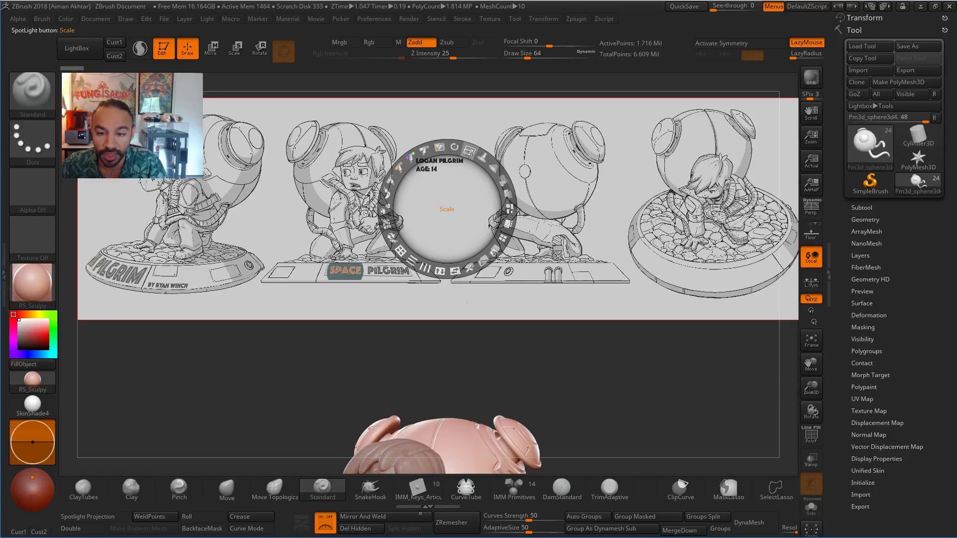
# Enlarge the Spotlight reference around the front drawing and examine the character without the Spotlight controls covering it.
pyautogui.moveTo(469, 151); pyautogui.dragTo(659, 229)
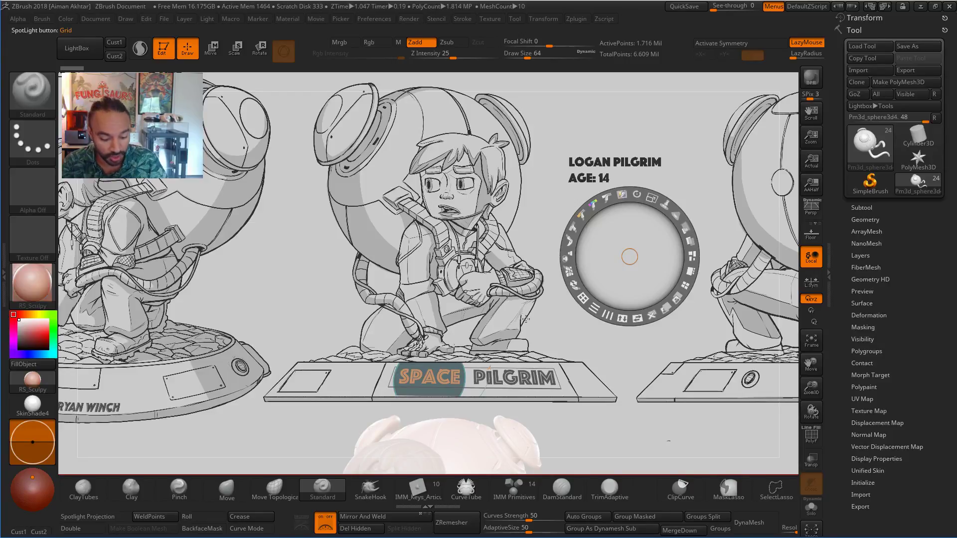
pyautogui.press('z')
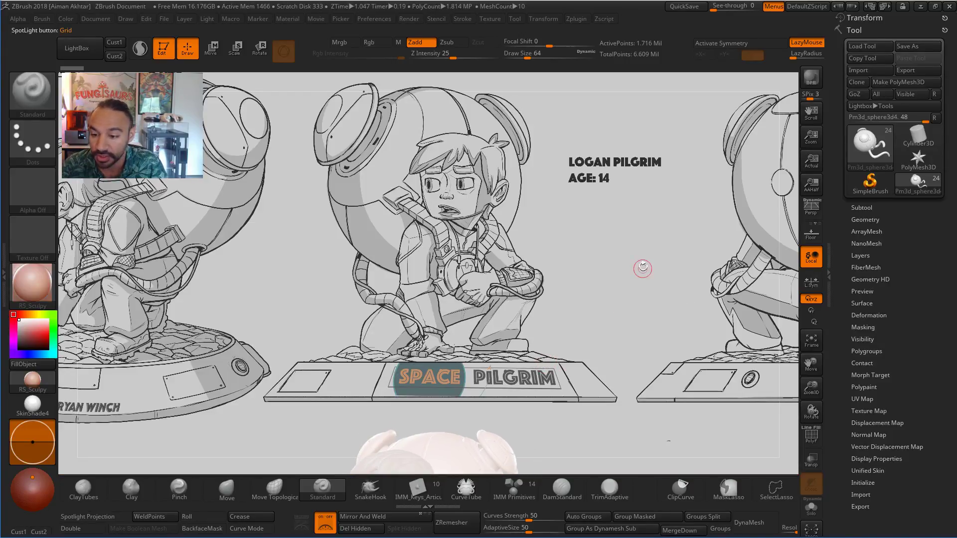
pyautogui.press('z')
# Shrink the Spotlight reference drawings, shift them aside, and lower their opacity so they become semi-transparent.
pyautogui.moveTo(659, 203); pyautogui.dragTo(758, 145)
pyautogui.moveTo(690, 206); pyautogui.dragTo(743, 195)
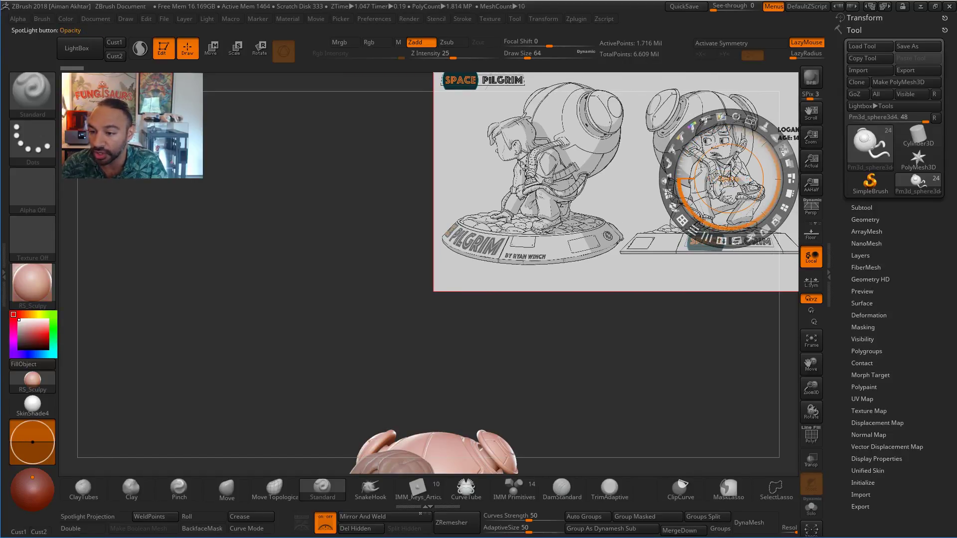
pyautogui.moveTo(786, 152); pyautogui.dragTo(751, 146)
pyautogui.press('z')
pyautogui.moveTo(592, 351)
pyautogui.keyDown('alt'); pyautogui.mouseDown()
pyautogui.moveTo(514, 178)
pyautogui.moveTo(505, 173)
pyautogui.moveTo(497, 185)
pyautogui.mouseUp(); pyautogui.keyUp('alt')
pyautogui.moveTo(567, 343)
pyautogui.keyDown('alt'); pyautogui.mouseDown()
pyautogui.moveTo(572, 325)
pyautogui.moveTo(702, 315)
pyautogui.moveTo(688, 323)
pyautogui.moveTo(705, 322)
pyautogui.mouseUp(); pyautogui.keyUp('alt')
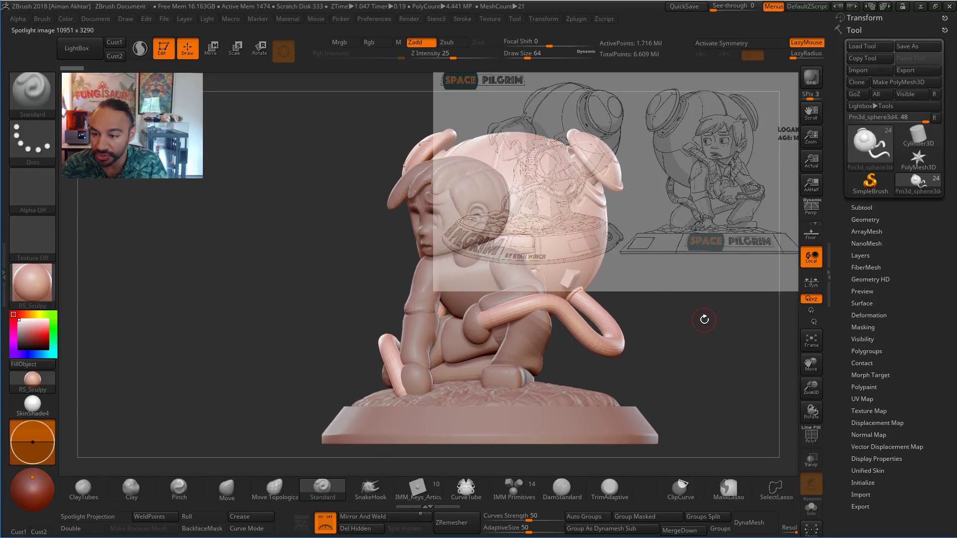
# Move the Spotlight reference so only the high-angle drawing sits beside the statue, enlarge it slightly, and hide the Spotlight controls.
pyautogui.hotkey('shift', 'z')
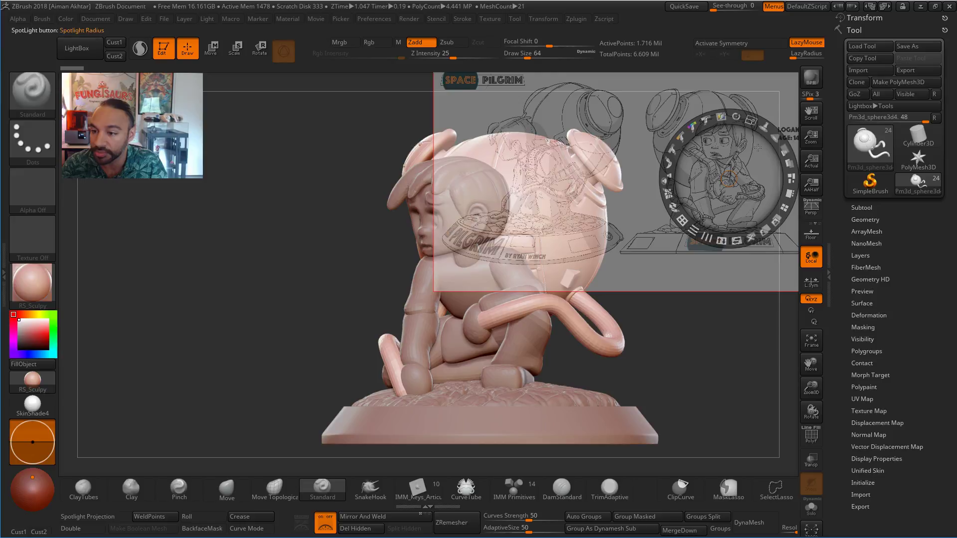
pyautogui.moveTo(758, 147); pyautogui.dragTo(191, 317)
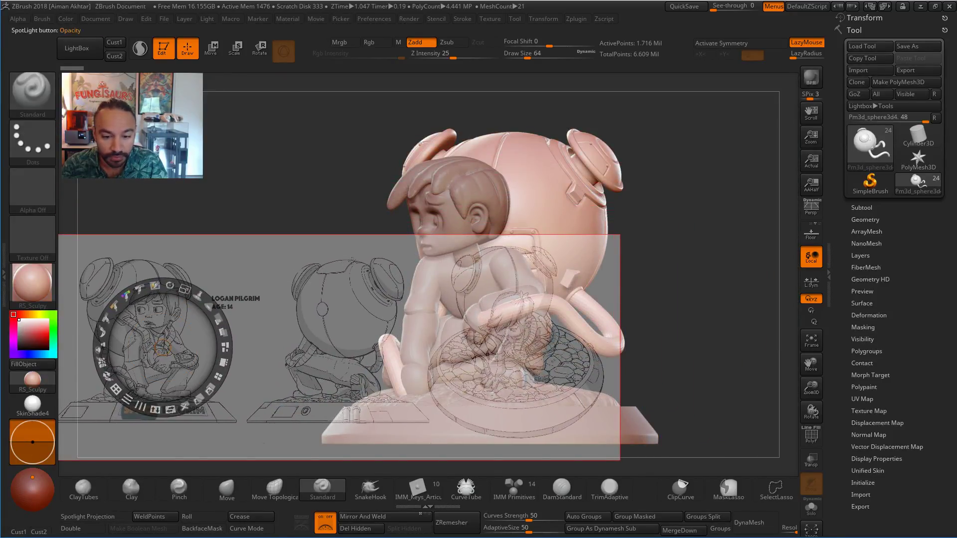
pyautogui.moveTo(352, 260); pyautogui.dragTo(67, 279)
pyautogui.press('z')
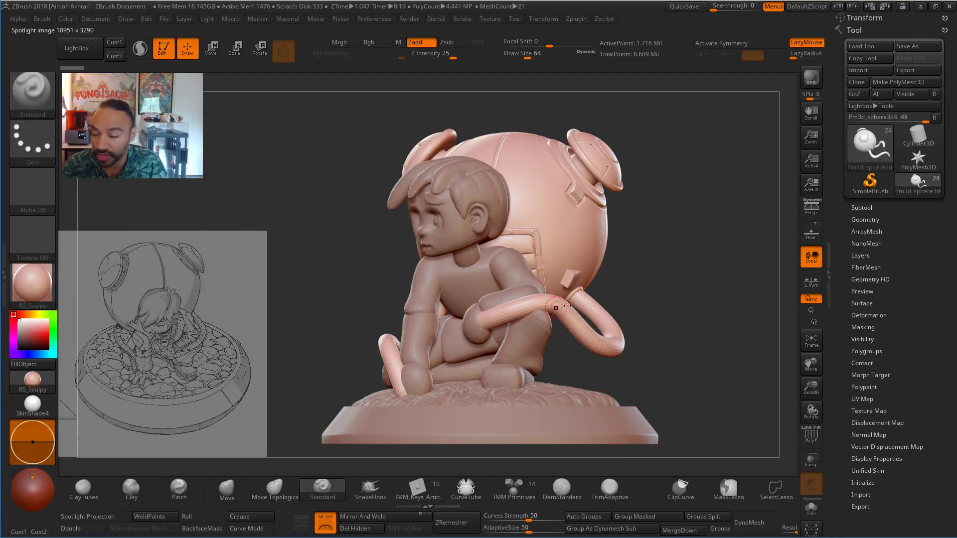
pyautogui.press('z')
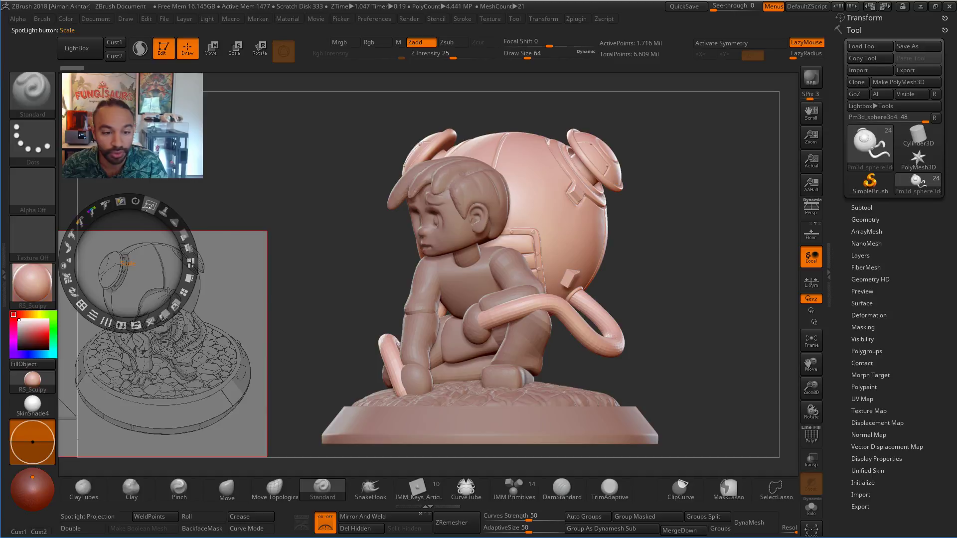
pyautogui.moveTo(148, 206); pyautogui.dragTo(164, 223)
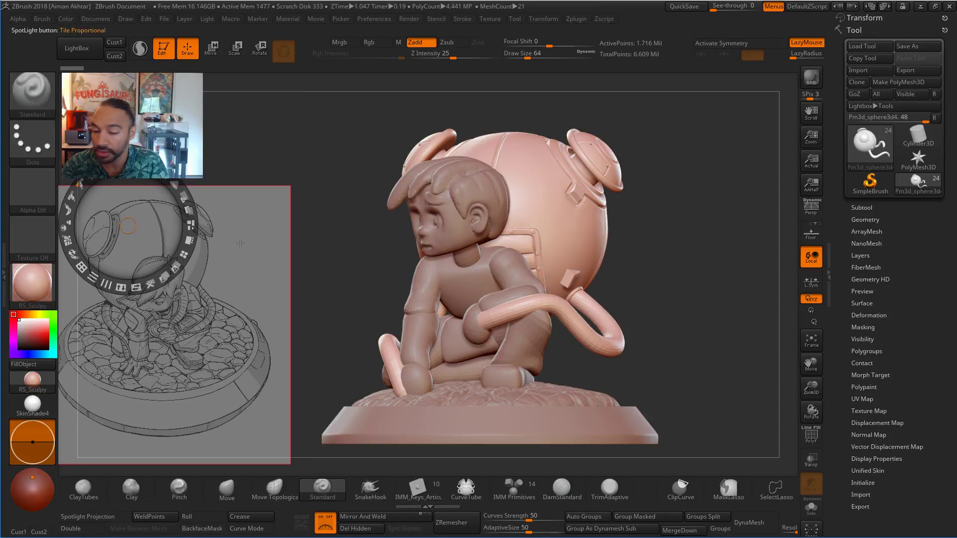
pyautogui.press('z')
# Select the boy's rounded hand subtool and switch to the IMM Primitives brush.
pyautogui.moveTo(703, 314)
pyautogui.mouseDown()
pyautogui.moveTo(686, 322)
pyautogui.moveTo(715, 321)
pyautogui.moveTo(685, 325)
pyautogui.moveTo(698, 325)
pyautogui.mouseUp()
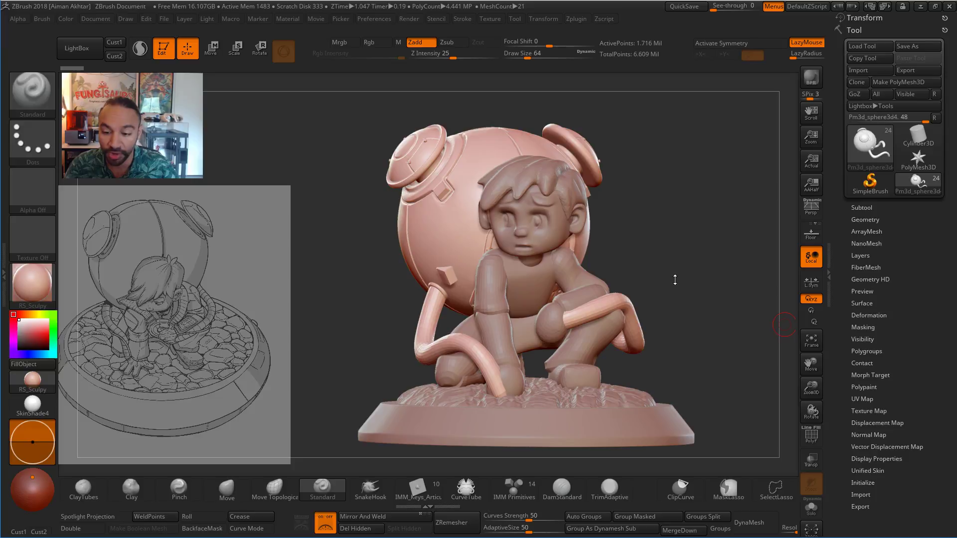
pyautogui.moveTo(706, 311)
pyautogui.mouseDown()
pyautogui.moveTo(714, 318)
pyautogui.moveTo(699, 339)
pyautogui.moveTo(577, 361)
pyautogui.moveTo(748, 363)
pyautogui.moveTo(675, 363)
pyautogui.moveTo(709, 378)
pyautogui.mouseUp()
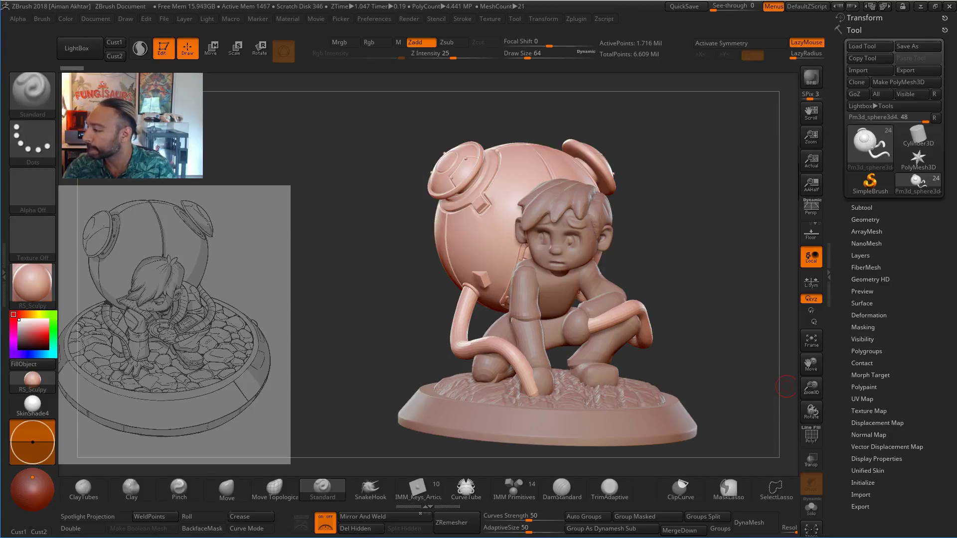
pyautogui.moveTo(693, 303); pyautogui.dragTo(726, 324)
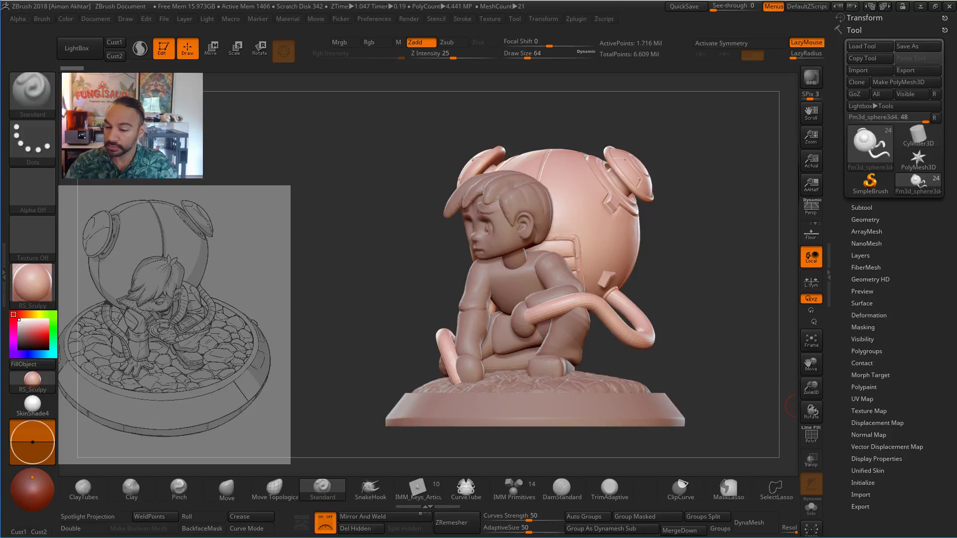
pyautogui.moveTo(688, 288)
pyautogui.mouseDown()
pyautogui.moveTo(716, 293)
pyautogui.moveTo(701, 299)
pyautogui.moveTo(752, 295)
pyautogui.moveTo(726, 288)
pyautogui.moveTo(725, 258)
pyautogui.moveTo(674, 269)
pyautogui.mouseUp()
pyautogui.keyDown('alt'); pyautogui.click(575, 337); pyautogui.keyUp('alt')
pyautogui.click(39, 100)
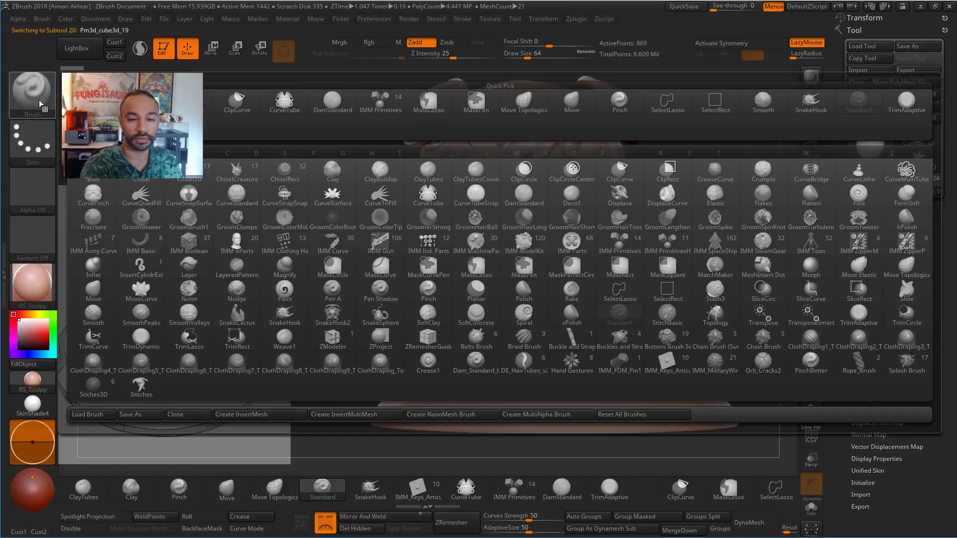
pyautogui.click(620, 244)
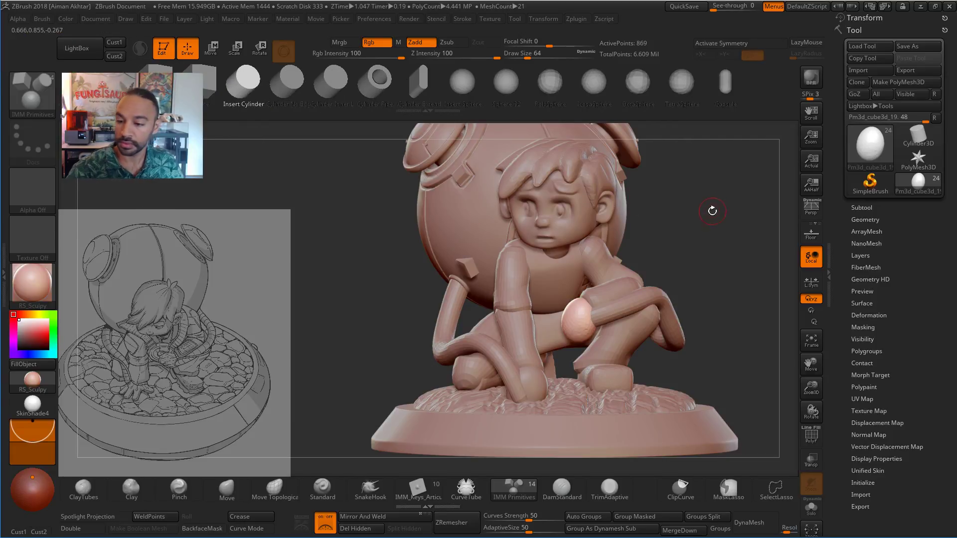
# Select the torso subtool, insert a cylinder primitive on the chest, and adjust its placement with the gizmo.
pyautogui.moveTo(712, 207); pyautogui.dragTo(674, 146)
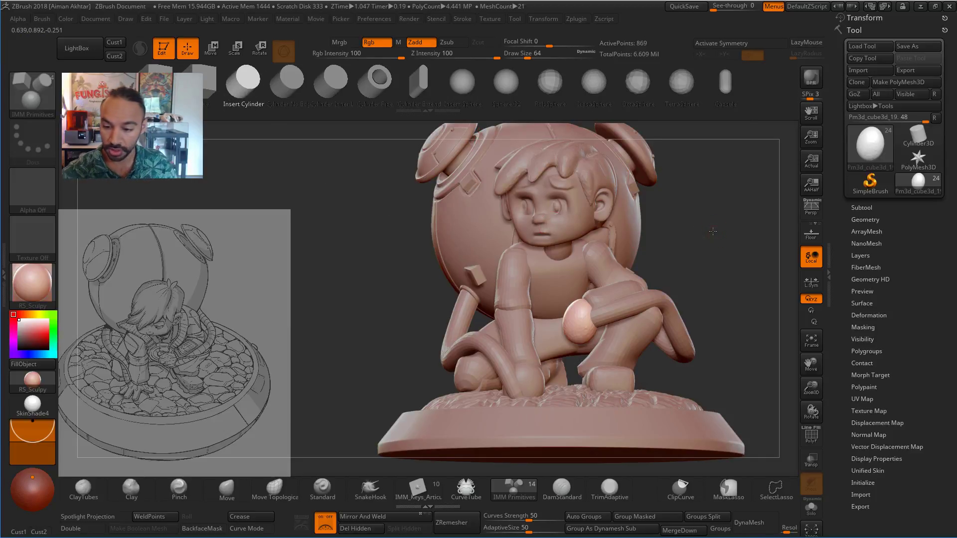
pyautogui.moveTo(713, 229); pyautogui.dragTo(697, 225)
pyautogui.keyDown('alt'); pyautogui.click(567, 298); pyautogui.keyUp('alt')
pyautogui.moveTo(567, 298); pyautogui.dragTo(586, 300)
pyautogui.press('r')
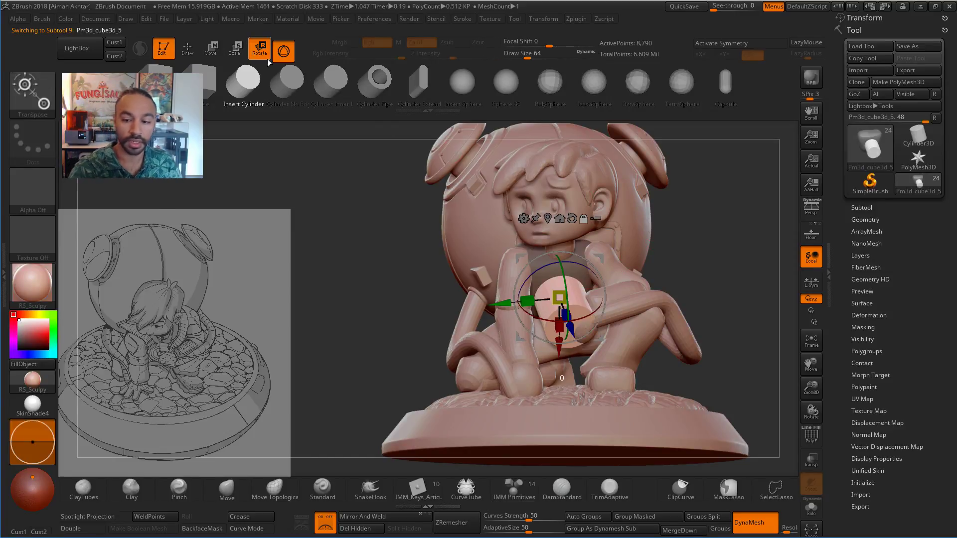
pyautogui.moveTo(718, 250); pyautogui.dragTo(744, 253)
pyautogui.moveTo(599, 277); pyautogui.dragTo(571, 302)
pyautogui.moveTo(751, 263)
pyautogui.mouseDown()
pyautogui.moveTo(629, 268)
pyautogui.moveTo(673, 266)
pyautogui.mouseUp()
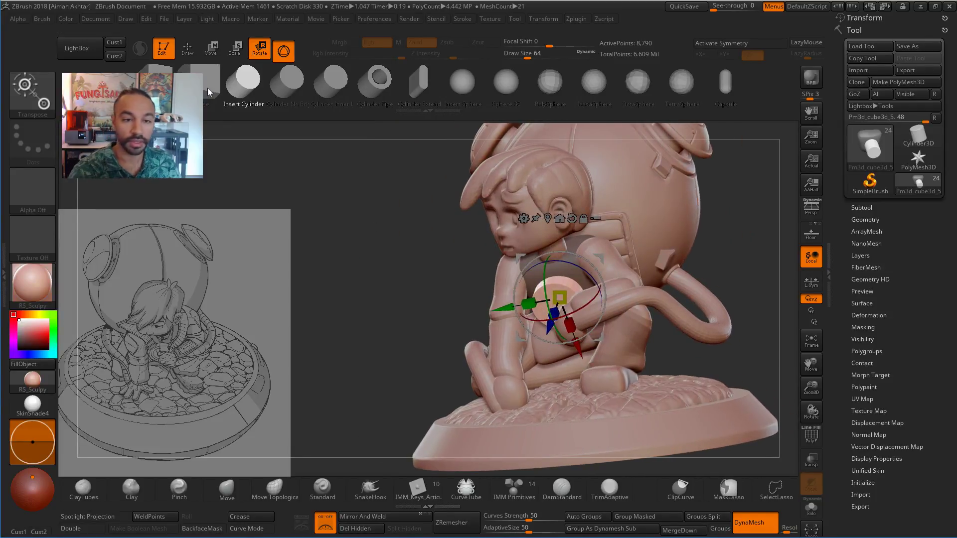
# Return to Draw mode and choose the cube from the IMM Primitives set.
pyautogui.click(186, 50)
pyautogui.moveTo(710, 234); pyautogui.dragTo(753, 233)
pyautogui.click(158, 82)
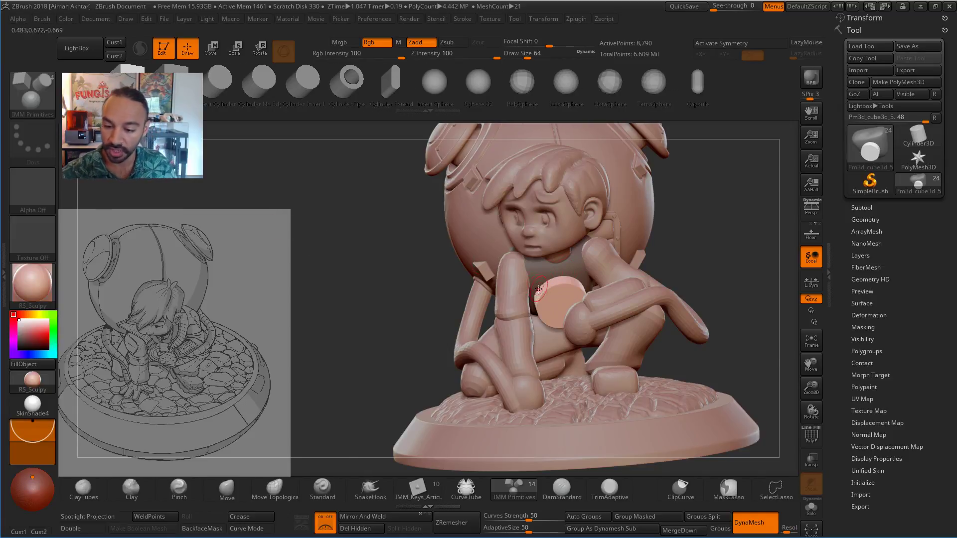
pyautogui.hotkey('shift', 'z')
pyautogui.hotkey('shift', 'z')
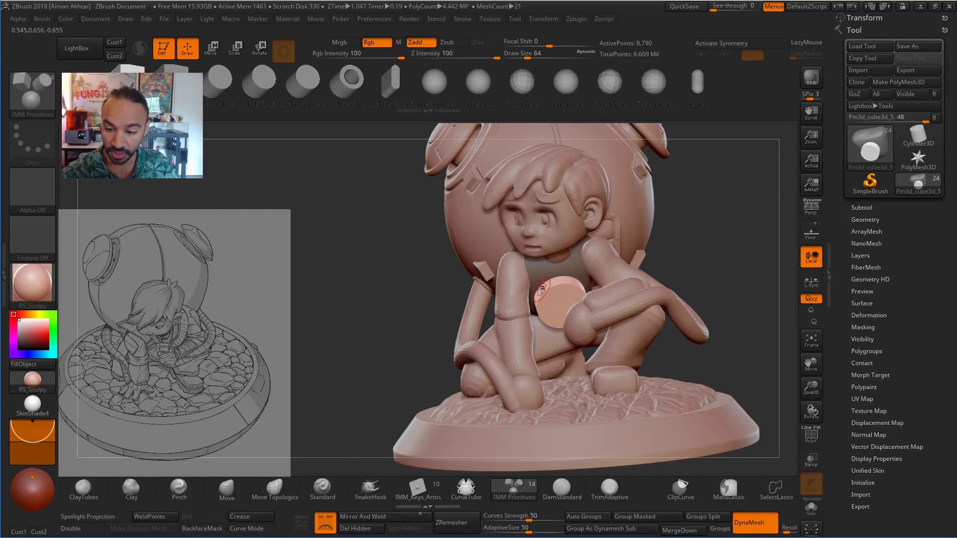
pyautogui.press('x')
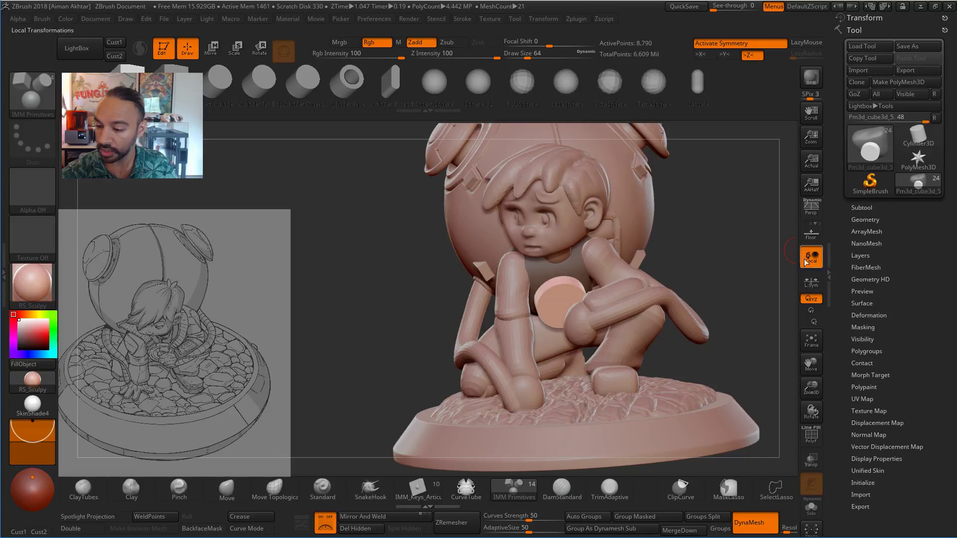
pyautogui.click(812, 282)
pyautogui.press('x')
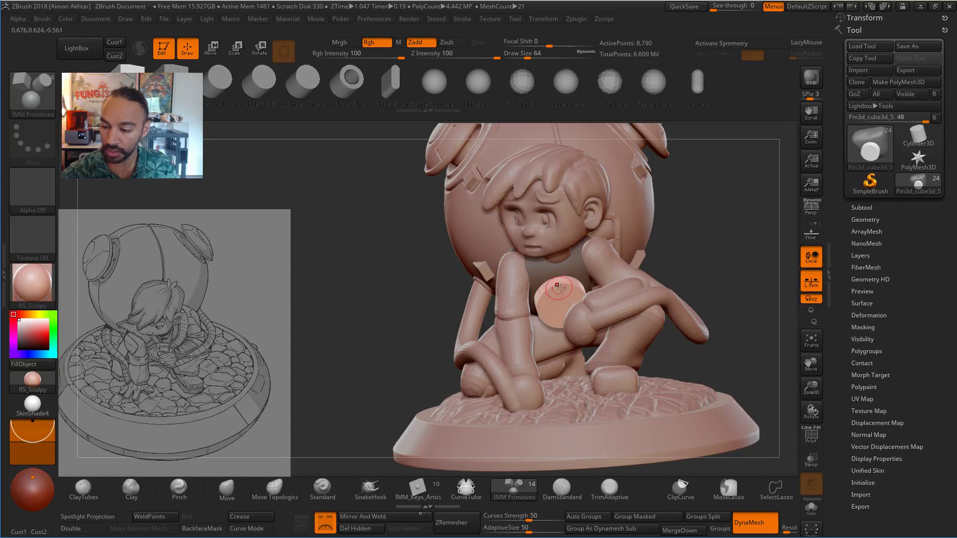
pyautogui.click(813, 283)
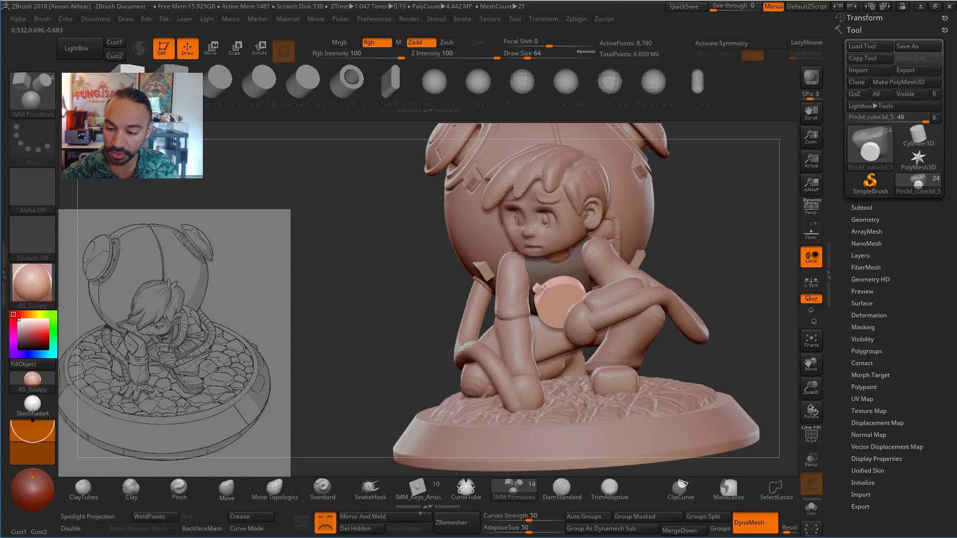
# Try inserting a cube at the chest cylinder's rim and undo each placement.
pyautogui.moveTo(547, 288); pyautogui.dragTo(547, 291)
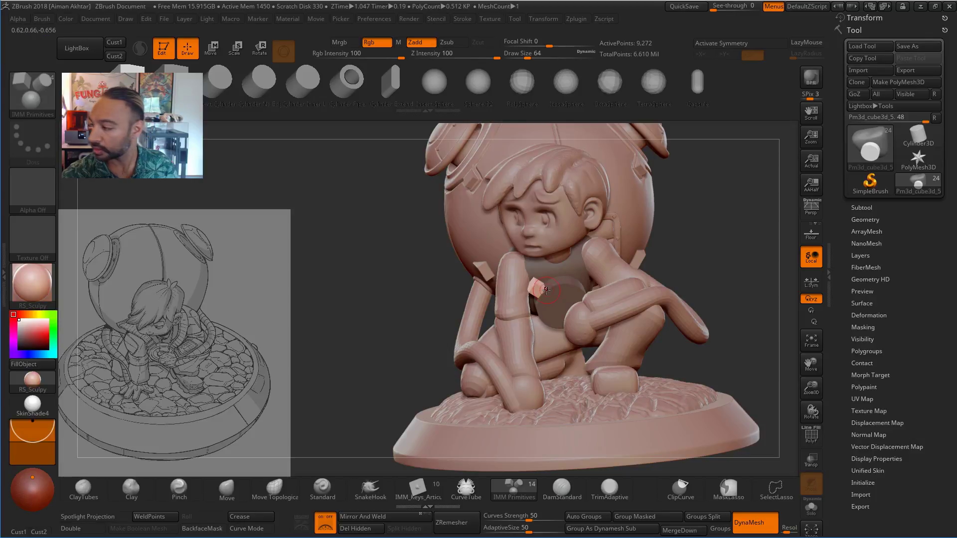
pyautogui.hotkey('ctrl', 'z')
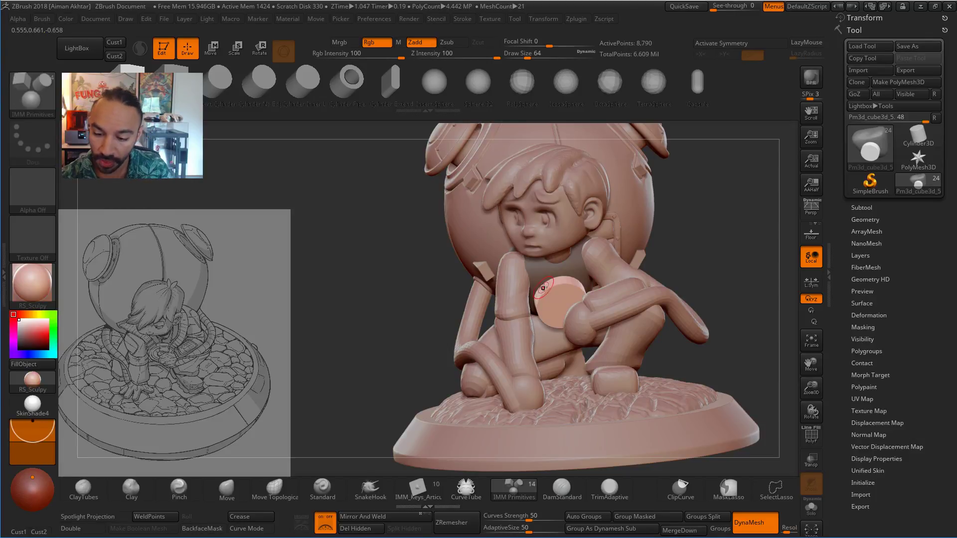
pyautogui.moveTo(550, 284); pyautogui.dragTo(550, 285)
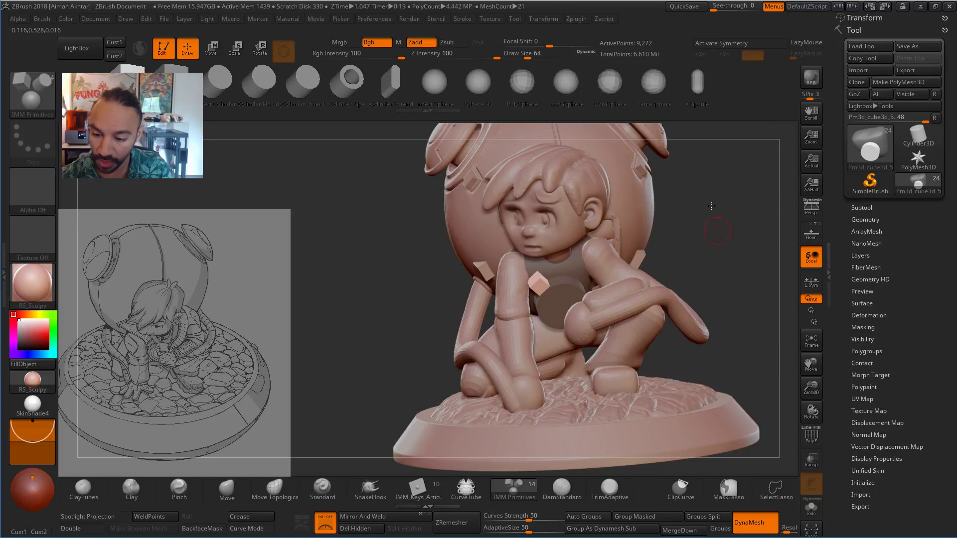
pyautogui.moveTo(753, 234); pyautogui.dragTo(720, 234)
pyautogui.keyDown('alt'); pyautogui.moveTo(770, 283); pyautogui.dragTo(694, 268); pyautogui.keyUp('alt')
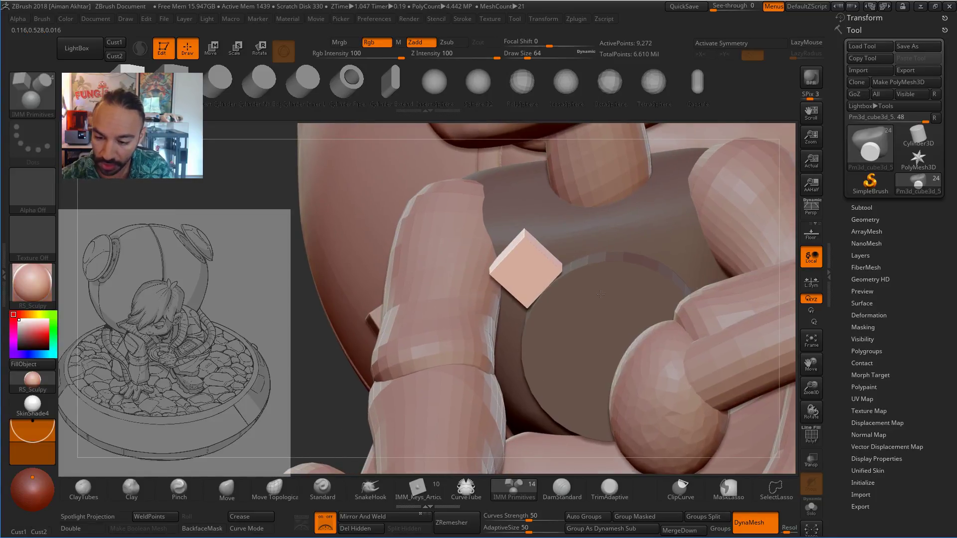
pyautogui.moveTo(779, 252); pyautogui.dragTo(718, 259)
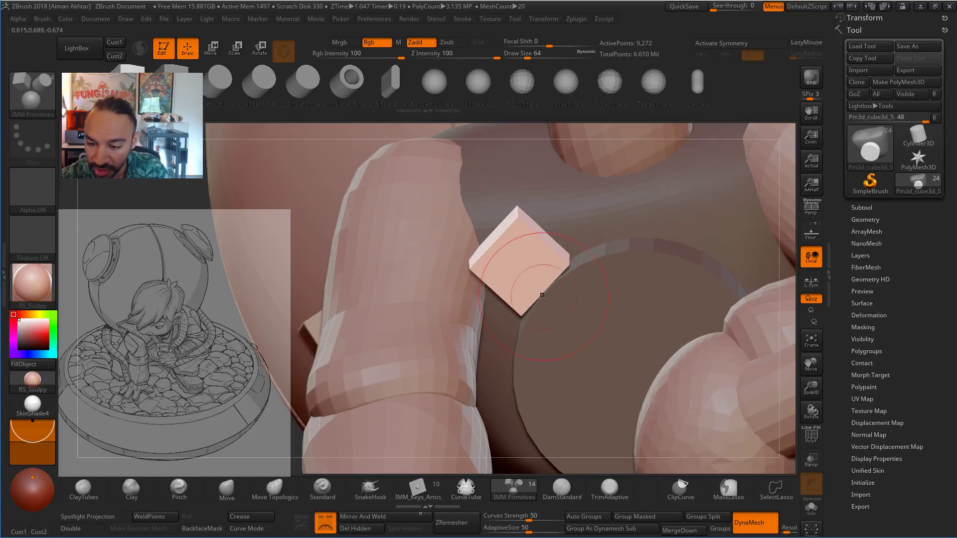
pyautogui.hotkey('ctrl', 'z')
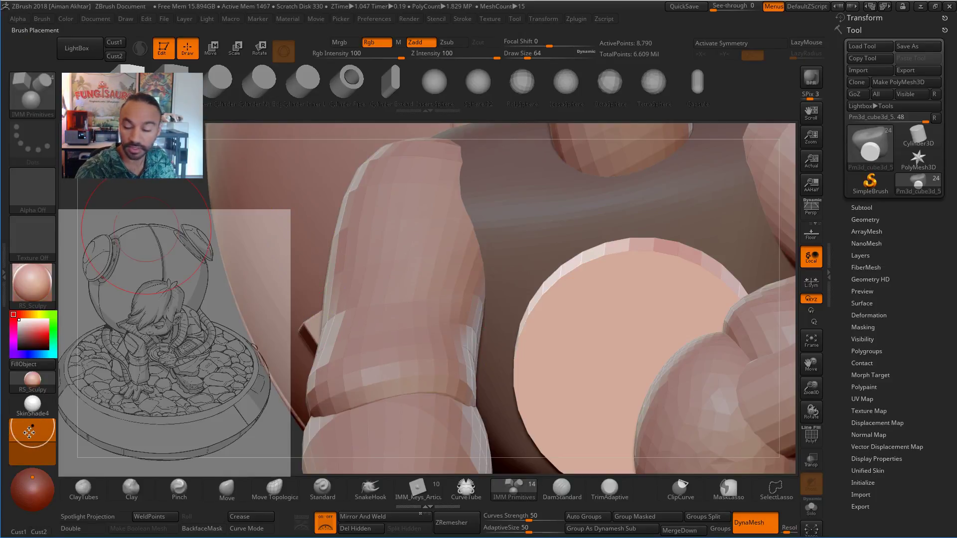
# Adjust the insert brush's placement depth and insert a cube at the upper edge of the chest cylinder.
pyautogui.click(42, 19)
pyautogui.click(63, 391)
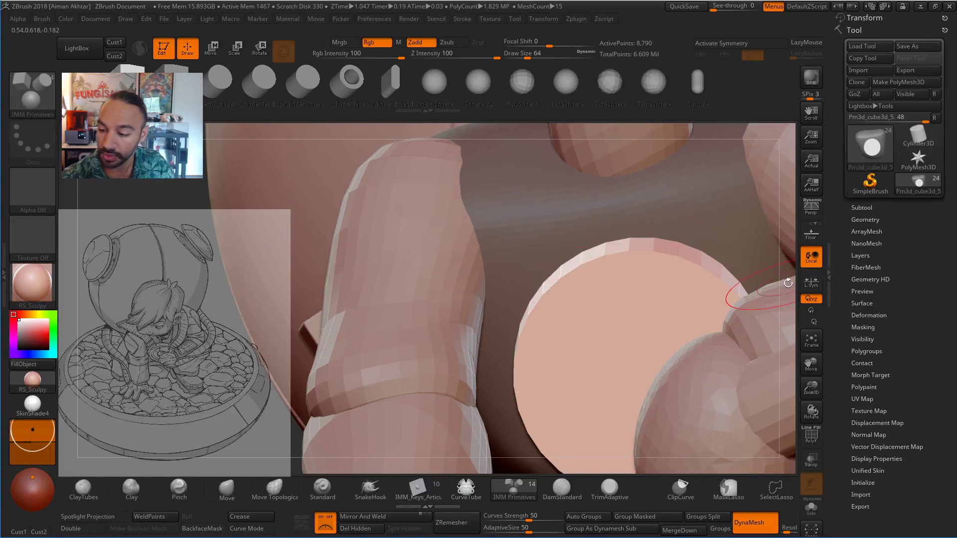
pyautogui.moveTo(789, 292); pyautogui.dragTo(828, 309)
pyautogui.moveTo(579, 295)
pyautogui.mouseDown()
pyautogui.moveTo(539, 284)
pyautogui.moveTo(549, 287)
pyautogui.moveTo(559, 262)
pyautogui.mouseUp()
# Insert a second cube on the opposite upper edge of the chest cylinder, undoing and redoing it at a smaller size.
pyautogui.moveTo(790, 262)
pyautogui.mouseDown()
pyautogui.moveTo(698, 253)
pyautogui.moveTo(768, 291)
pyautogui.moveTo(694, 227)
pyautogui.moveTo(690, 237)
pyautogui.moveTo(745, 234)
pyautogui.mouseUp()
pyautogui.keyDown('ctrl'); pyautogui.moveTo(750, 235); pyautogui.dragTo(796, 227, button='right'); pyautogui.keyUp('ctrl')
pyautogui.moveTo(728, 233); pyautogui.dragTo(714, 240, button='right')
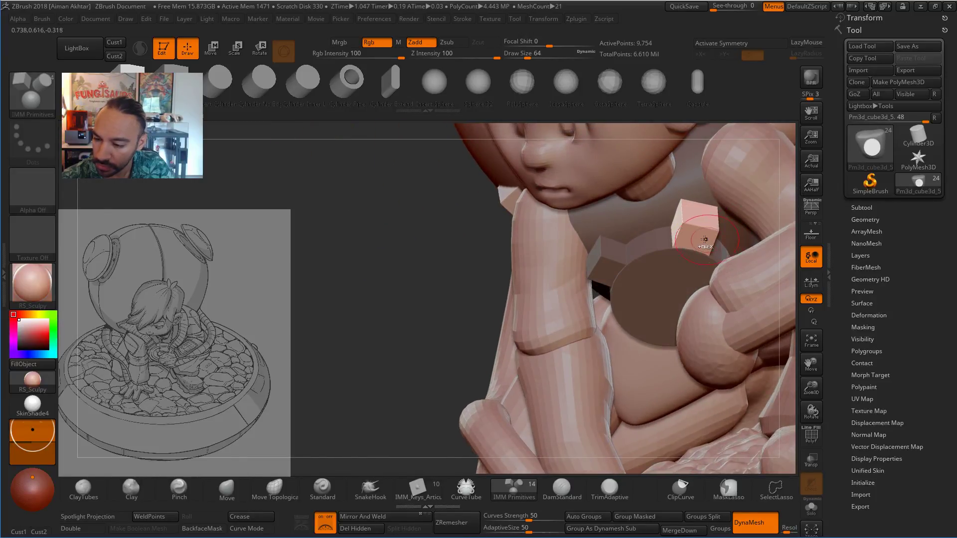
pyautogui.hotkey('ctrl', 'z')
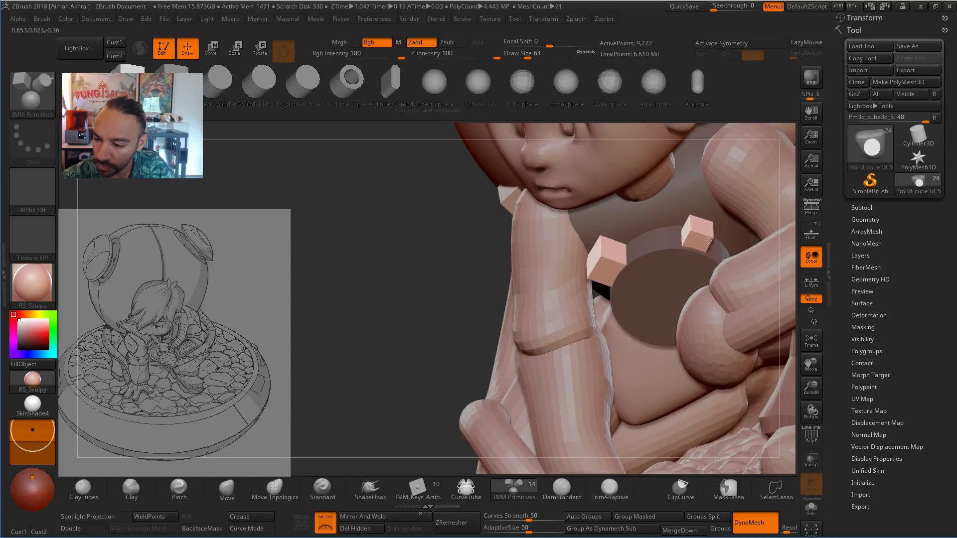
pyautogui.hotkey('ctrl', 'z')
pyautogui.moveTo(790, 195)
pyautogui.mouseDown(button='right')
pyautogui.moveTo(789, 177)
pyautogui.moveTo(783, 184)
pyautogui.mouseUp(button='right')
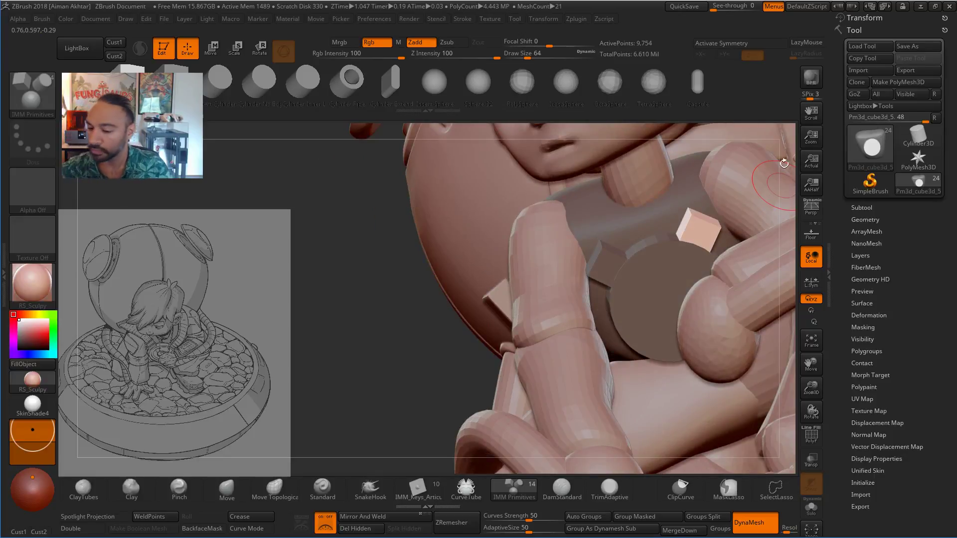
# Isolate the chest piece, insert a third cube at the lower-left edge of the cylinder and shift it along its X axis.
pyautogui.click(811, 509)
pyautogui.moveTo(778, 439); pyautogui.dragTo(649, 328, button='right')
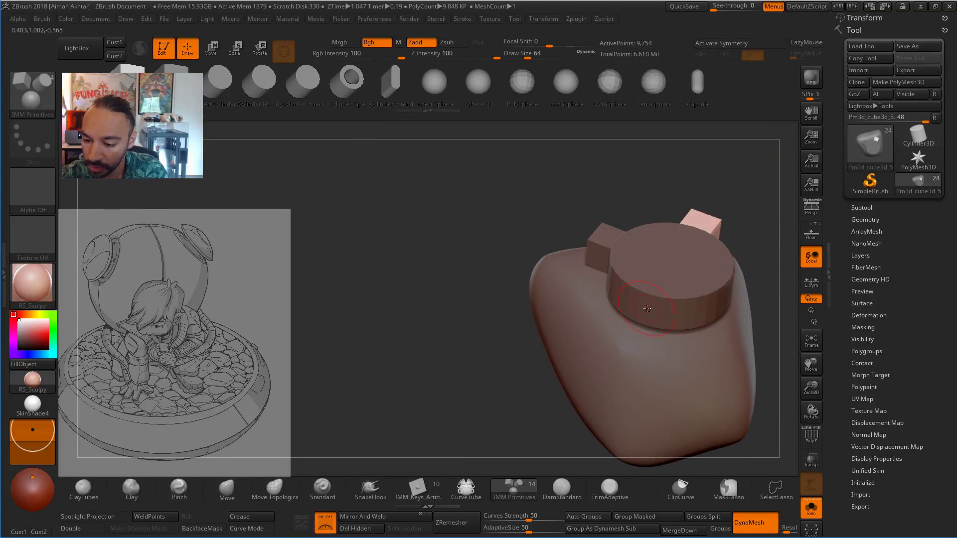
pyautogui.keyDown('alt'); pyautogui.click(647, 309); pyautogui.keyUp('alt')
pyautogui.moveTo(662, 311)
pyautogui.mouseDown()
pyautogui.moveTo(653, 310)
pyautogui.moveTo(668, 309)
pyautogui.mouseUp()
pyautogui.hotkey('ctrl', 'z')
pyautogui.moveTo(748, 280); pyautogui.dragTo(706, 261)
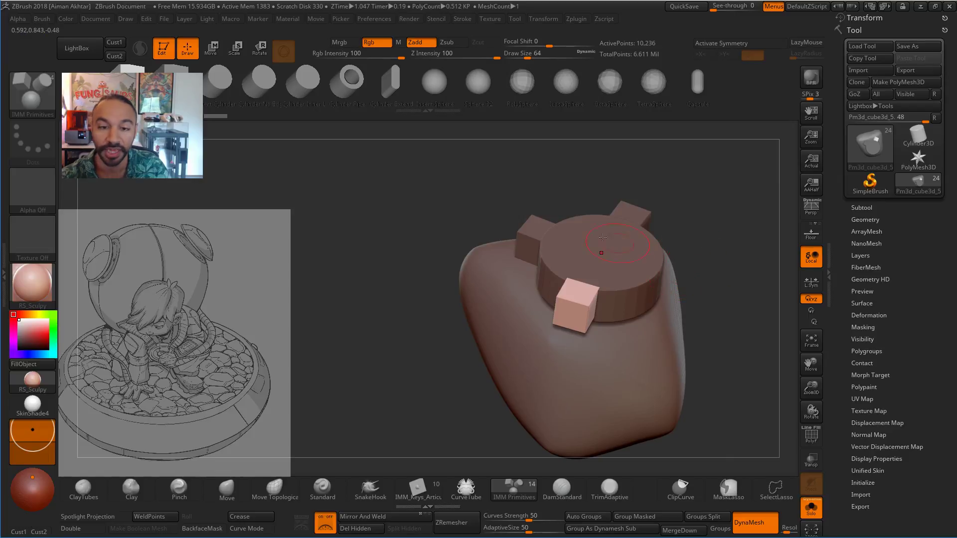
pyautogui.press('w')
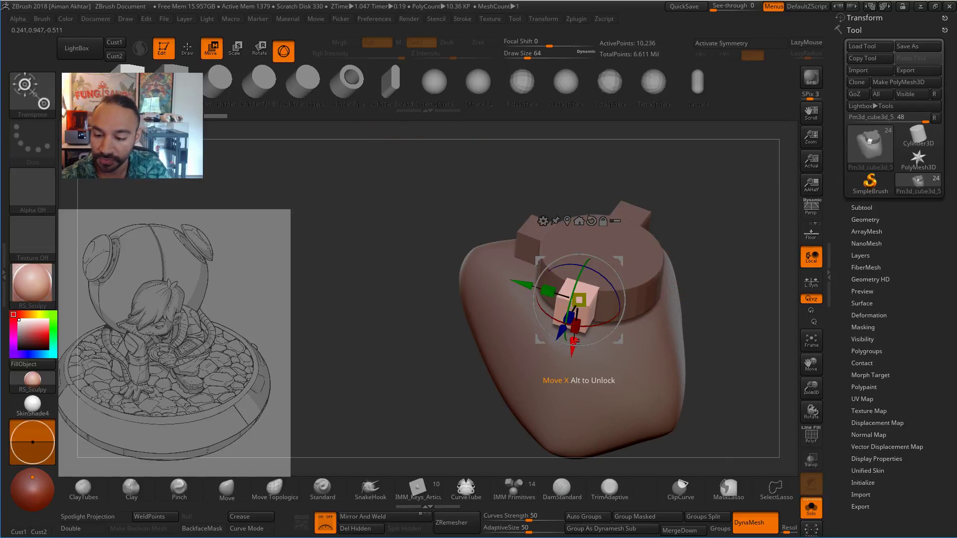
pyautogui.moveTo(575, 342); pyautogui.dragTo(572, 353)
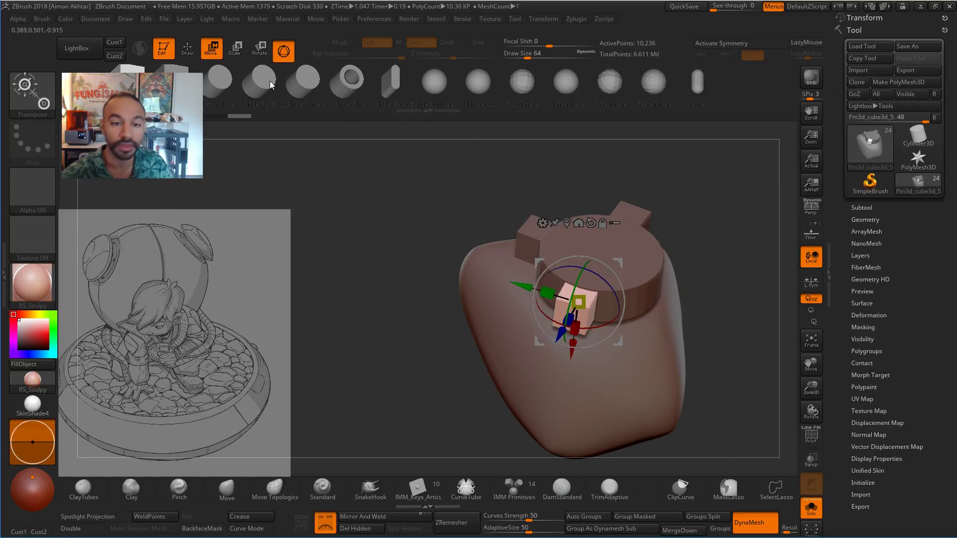
# Insert a fourth cube at the remaining lower edge of the cylinder and enlarge it slightly.
pyautogui.click(187, 52)
pyautogui.moveTo(703, 225)
pyautogui.mouseDown()
pyautogui.moveTo(660, 286)
pyautogui.moveTo(708, 255)
pyautogui.mouseUp()
pyautogui.hotkey('ctrl', 'z')
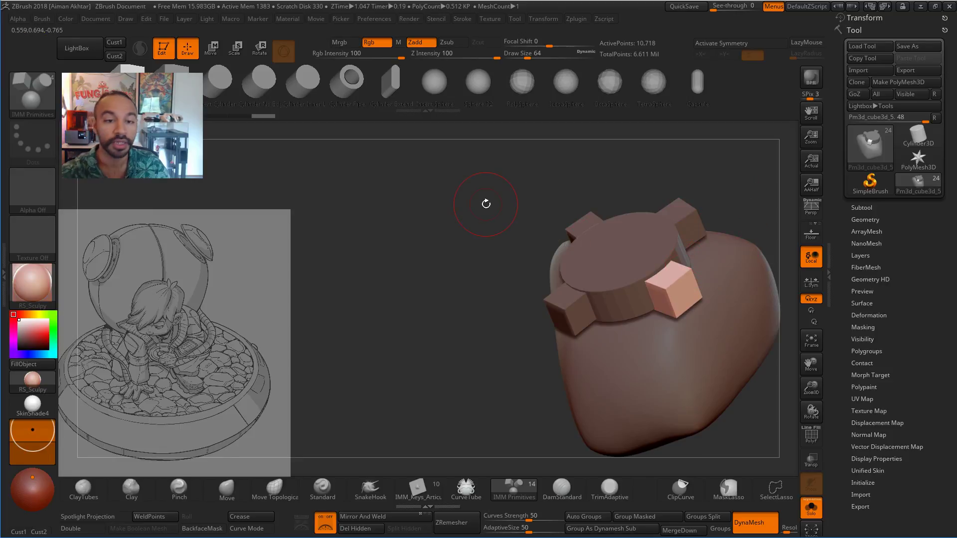
pyautogui.press('e')
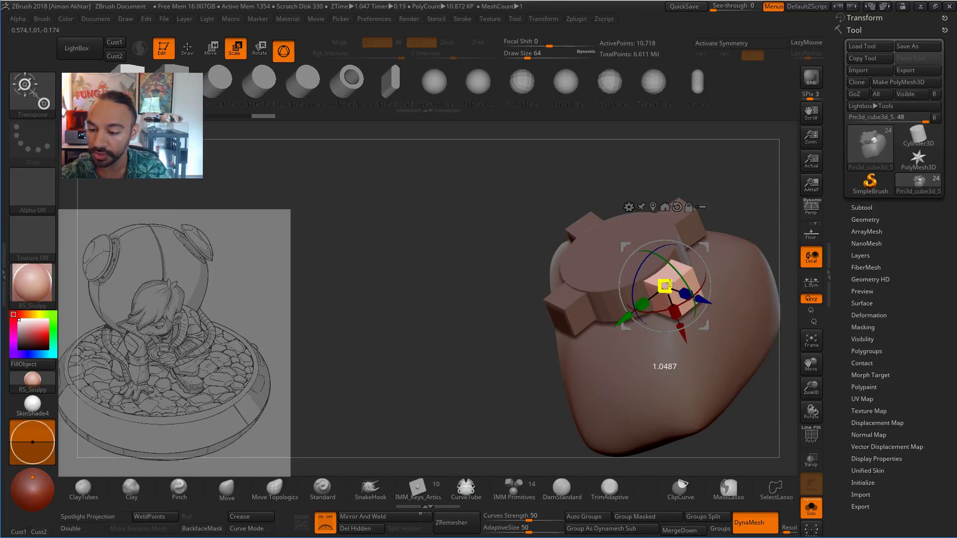
pyautogui.moveTo(670, 283); pyautogui.dragTo(678, 277)
# Reposition and rotate the fourth cube so it points outward from the cylinder's centre, and fine-tune its scale.
pyautogui.moveTo(755, 155)
pyautogui.mouseDown()
pyautogui.moveTo(763, 237)
pyautogui.moveTo(746, 216)
pyautogui.mouseUp()
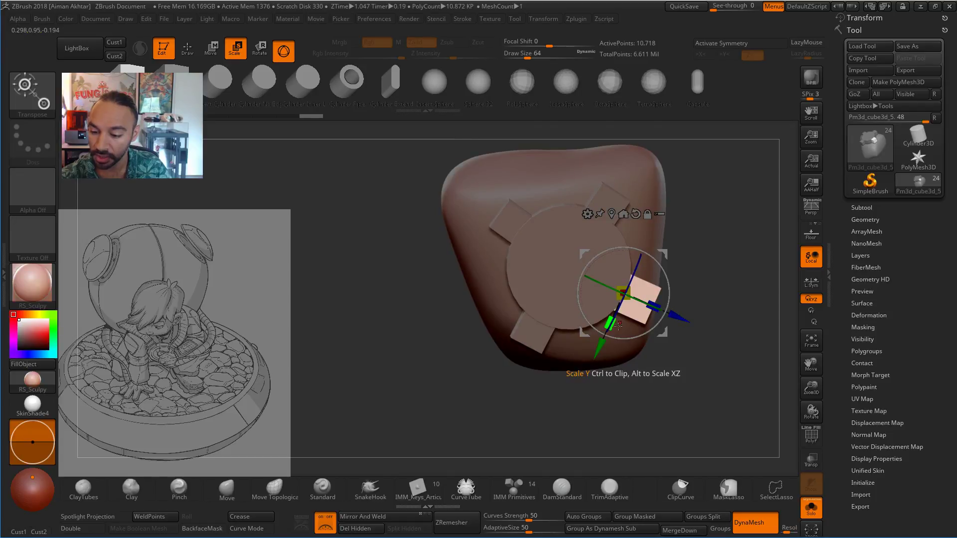
pyautogui.moveTo(595, 349); pyautogui.dragTo(590, 357)
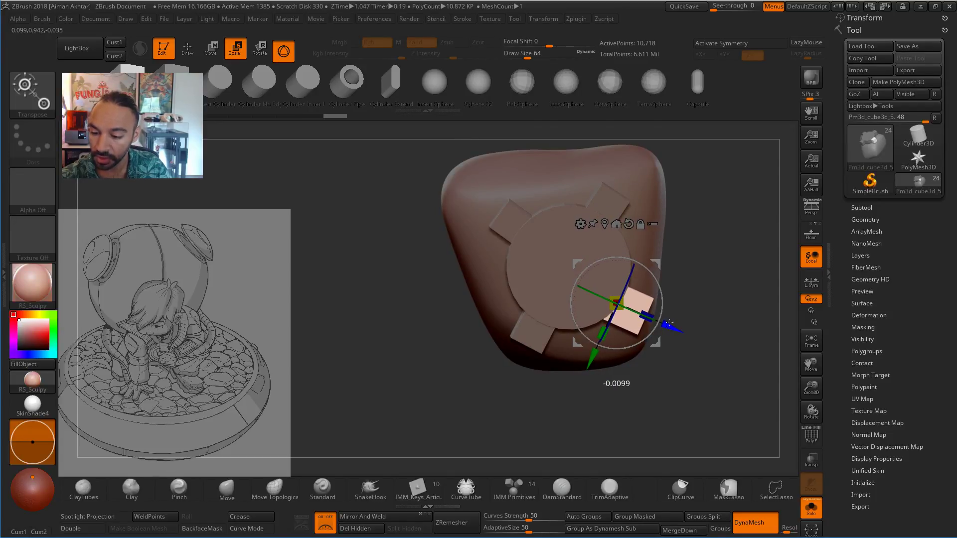
pyautogui.moveTo(657, 282); pyautogui.dragTo(662, 304)
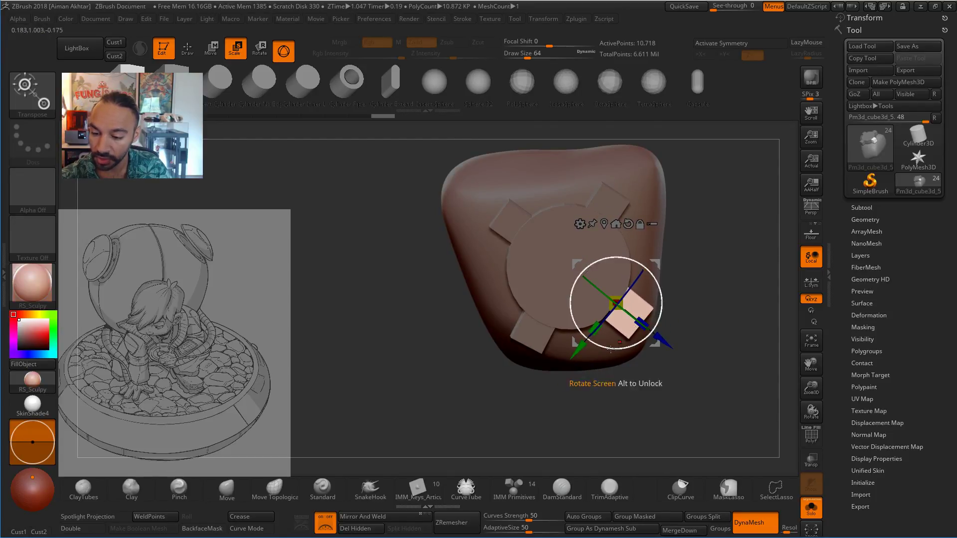
pyautogui.click(188, 49)
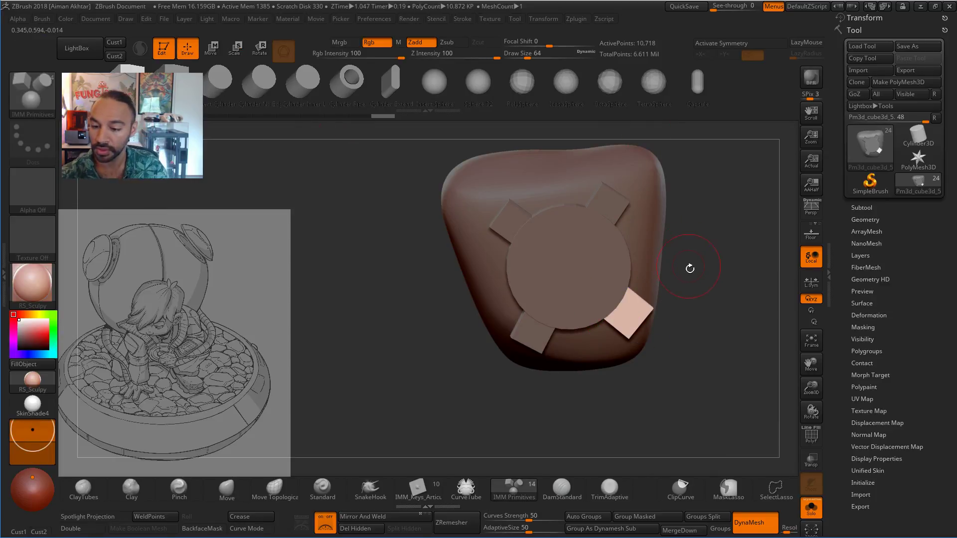
pyautogui.click(236, 51)
pyautogui.moveTo(617, 305); pyautogui.dragTo(621, 305)
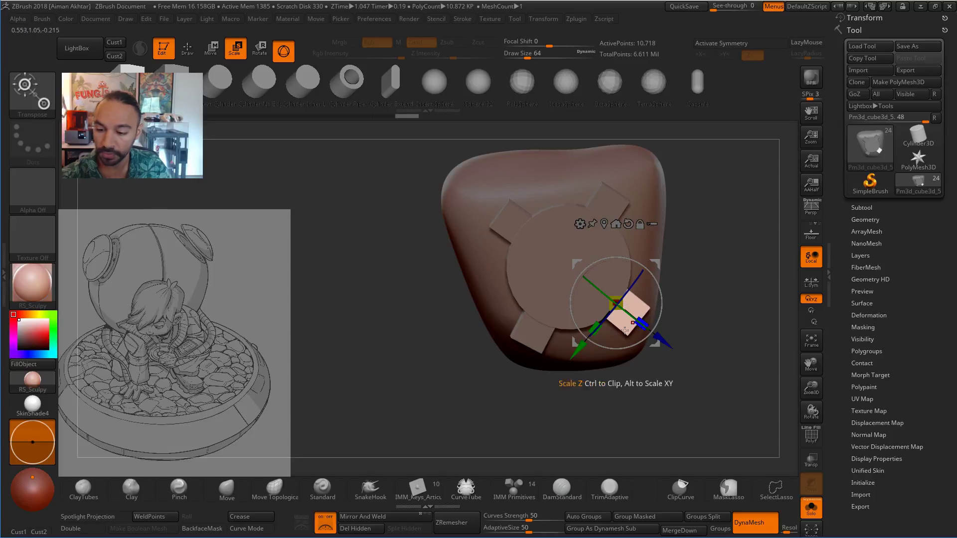
# Return to Draw mode and clear the mask from the whole chest piece.
pyautogui.click(541, 333)
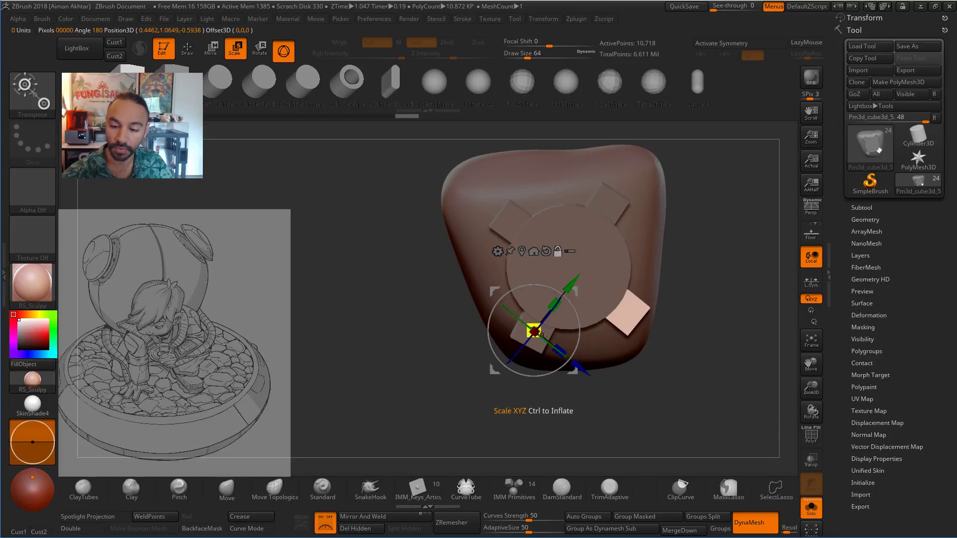
pyautogui.click(197, 52)
pyautogui.keyDown('ctrl'); pyautogui.click(698, 379); pyautogui.keyUp('ctrl')
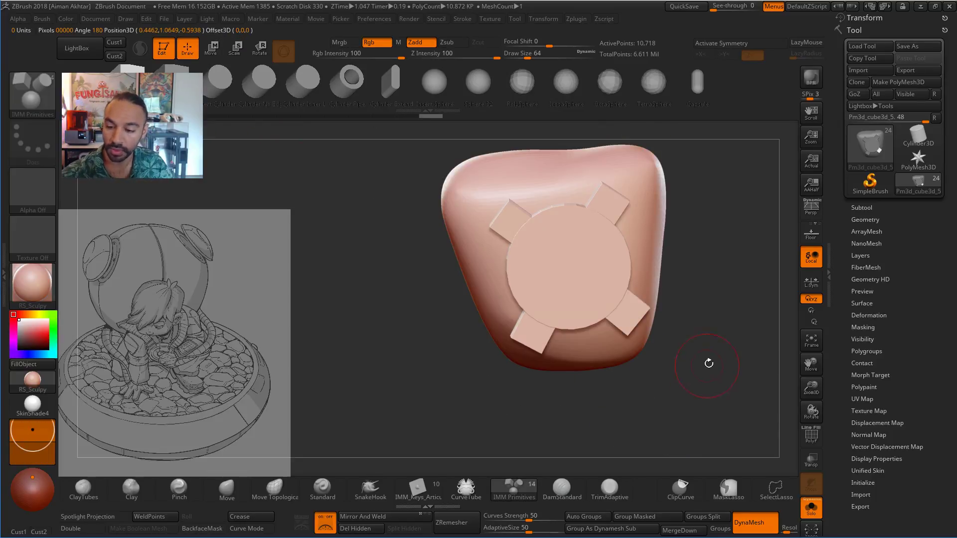
pyautogui.moveTo(709, 364)
pyautogui.mouseDown()
pyautogui.moveTo(623, 360)
pyautogui.moveTo(708, 354)
pyautogui.moveTo(714, 371)
pyautogui.mouseUp()
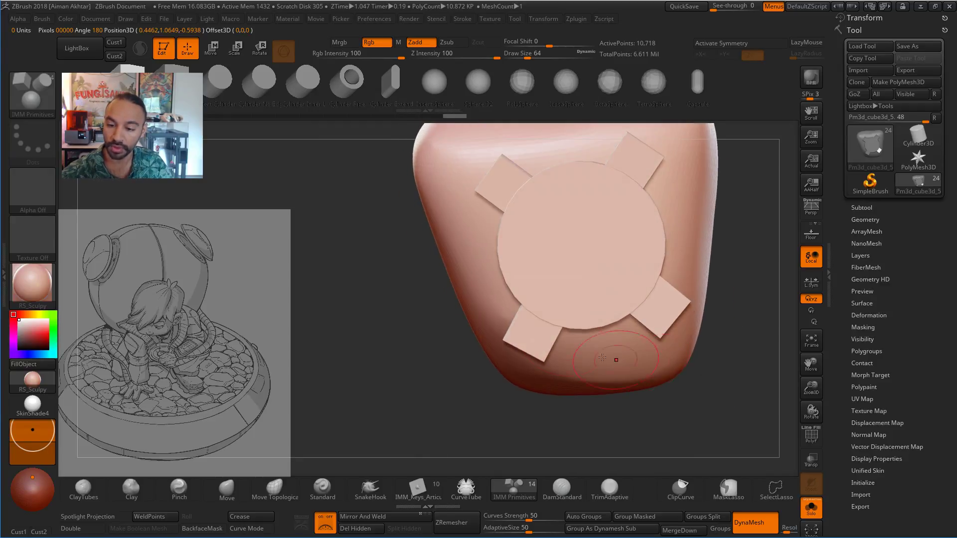
# Mask everything except the lower-left cube and scale it up slightly with a transpose line aimed at the cylinder's centre.
pyautogui.click(235, 48)
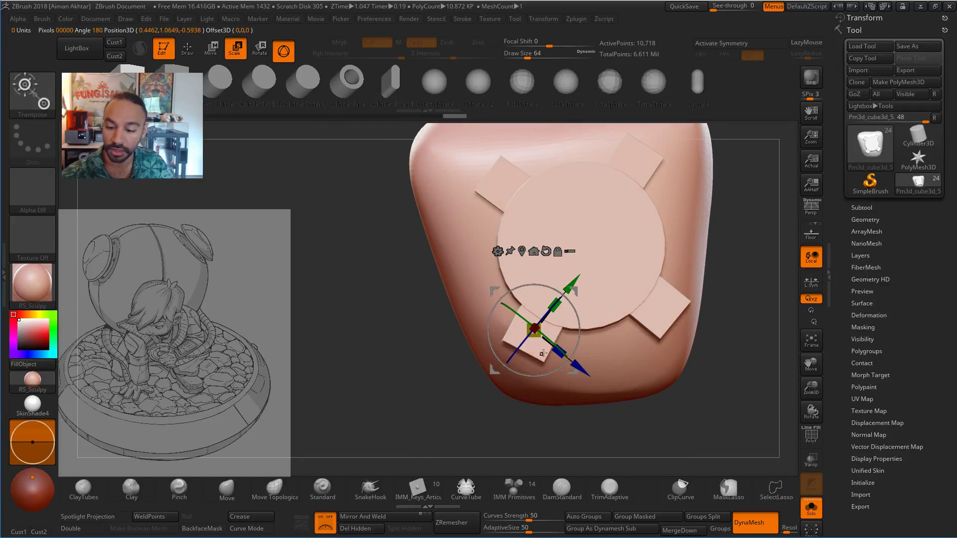
pyautogui.press('y')
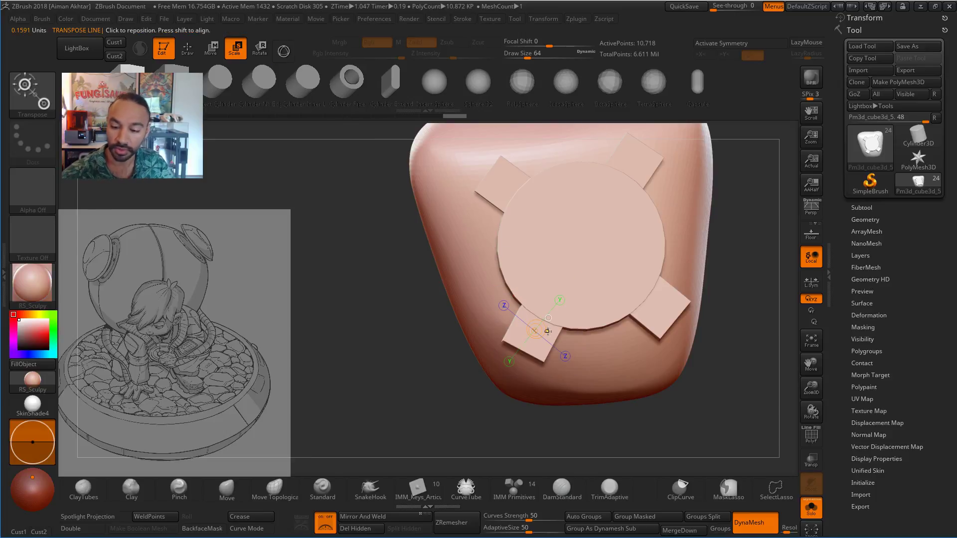
pyautogui.keyDown('ctrl'); pyautogui.click(547, 331); pyautogui.keyUp('ctrl')
pyautogui.moveTo(540, 319); pyautogui.dragTo(553, 283)
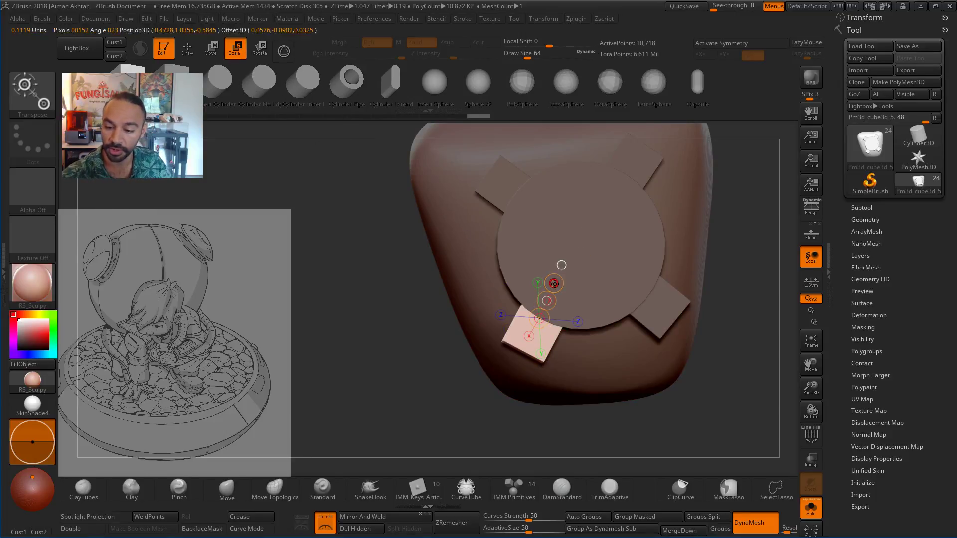
pyautogui.moveTo(554, 283); pyautogui.dragTo(581, 245)
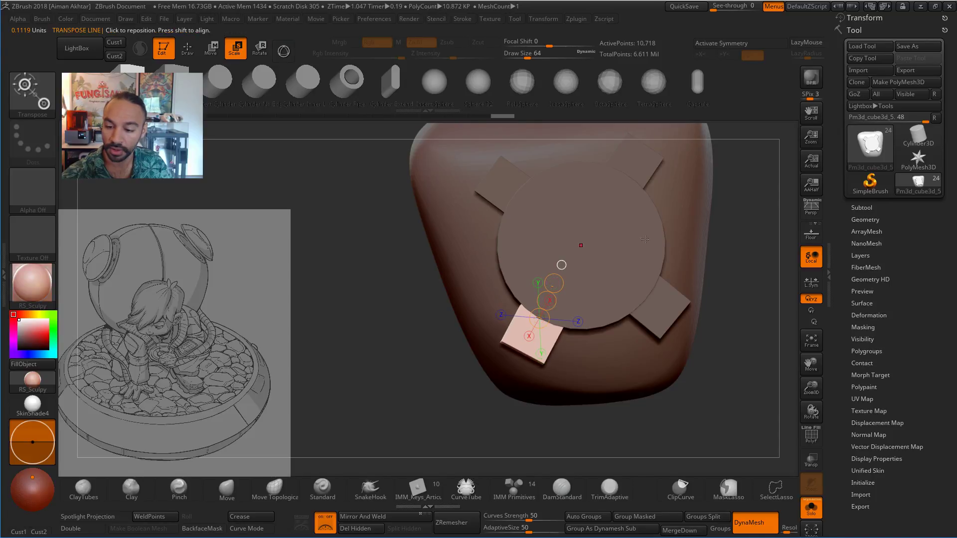
# Mask everything except the lower-right cube and redraw the scaling transpose line from it toward the cylinder's centre.
pyautogui.keyDown('ctrl'); pyautogui.moveTo(652, 300); pyautogui.dragTo(625, 272); pyautogui.keyUp('ctrl')
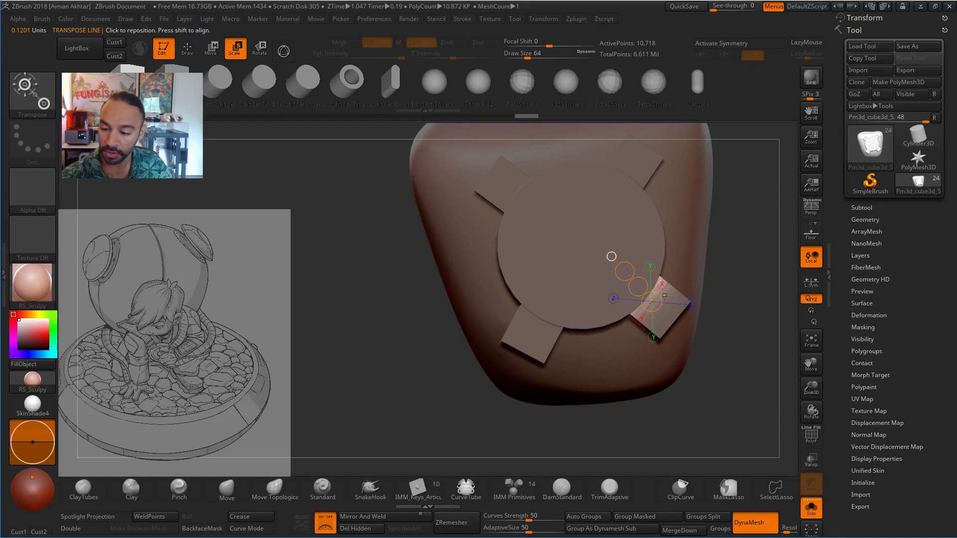
pyautogui.keyDown('ctrl'); pyautogui.moveTo(670, 300); pyautogui.dragTo(653, 255); pyautogui.keyUp('ctrl')
pyautogui.moveTo(649, 293); pyautogui.dragTo(621, 262)
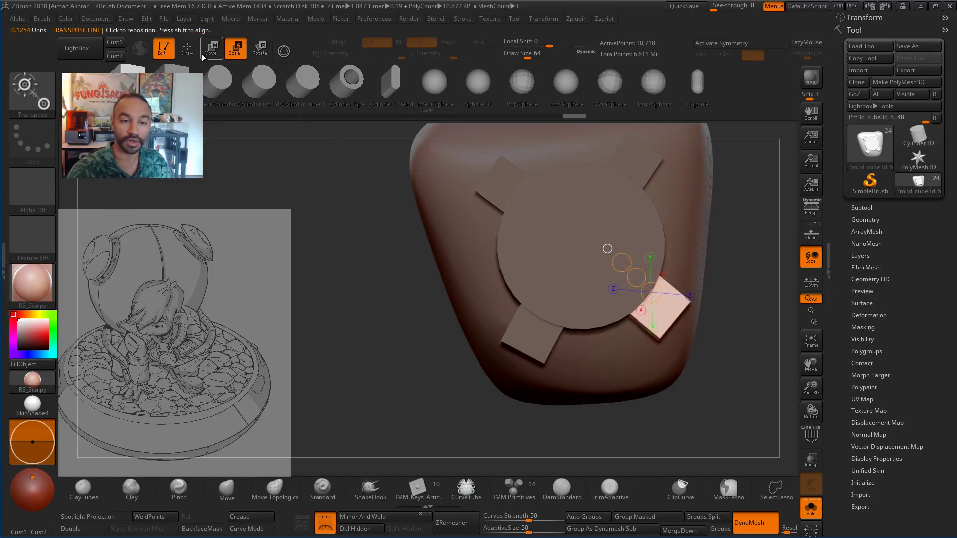
# Try inserting a cylinder primitive at the centre of the chest disc and moving it, and undo the changes.
pyautogui.press('q')
pyautogui.moveTo(742, 243)
pyautogui.mouseDown()
pyautogui.moveTo(687, 261)
pyautogui.moveTo(709, 252)
pyautogui.moveTo(675, 253)
pyautogui.moveTo(689, 258)
pyautogui.moveTo(674, 279)
pyautogui.moveTo(659, 246)
pyautogui.moveTo(603, 232)
pyautogui.mouseUp()
pyautogui.click(230, 90)
pyautogui.moveTo(522, 257); pyautogui.dragTo(601, 248)
pyautogui.moveTo(667, 240); pyautogui.dragTo(331, 119)
pyautogui.click(220, 50)
pyautogui.click(562, 243)
pyautogui.moveTo(573, 254); pyautogui.dragTo(522, 258)
pyautogui.hotkey('ctrl', 'z')
pyautogui.hotkey('ctrl', 'z')
# Try inserting a cylinder on the chest disc's front and sinking it in as a thin disc, and undo the move.
pyautogui.moveTo(658, 289)
pyautogui.mouseDown()
pyautogui.moveTo(589, 306)
pyautogui.moveTo(493, 269)
pyautogui.moveTo(582, 258)
pyautogui.mouseUp()
pyautogui.click(218, 85)
pyautogui.moveTo(689, 235); pyautogui.dragTo(278, 90)
pyautogui.click(211, 48)
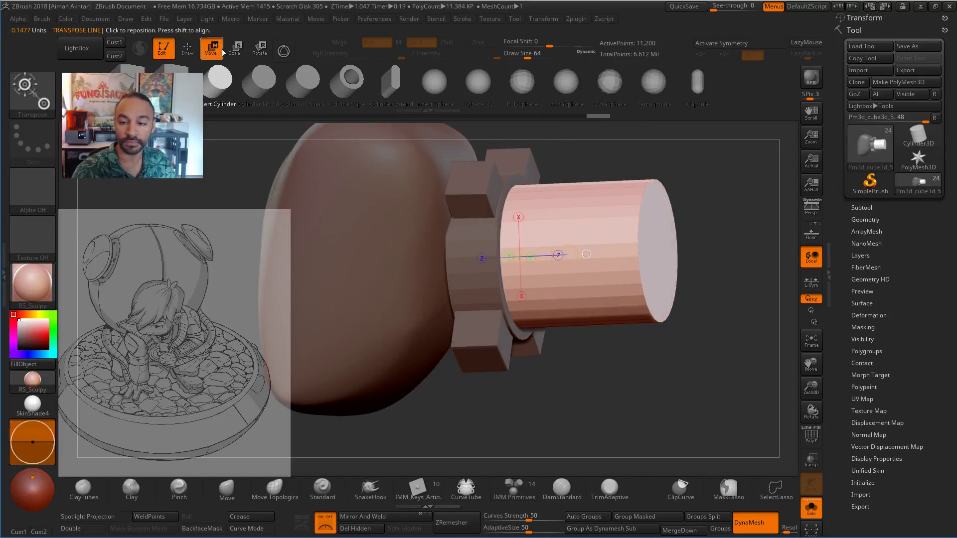
pyautogui.moveTo(567, 255); pyautogui.dragTo(520, 250)
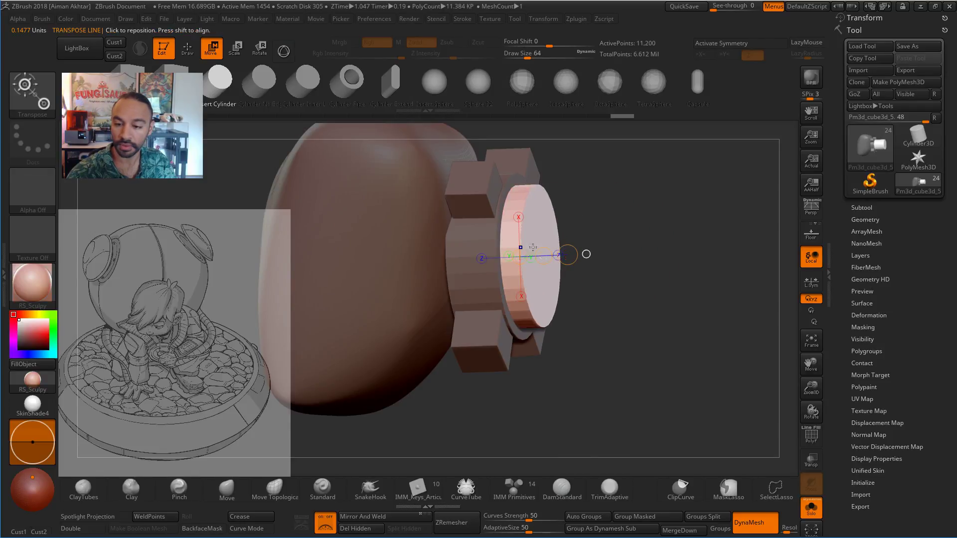
pyautogui.moveTo(718, 287); pyautogui.dragTo(668, 286)
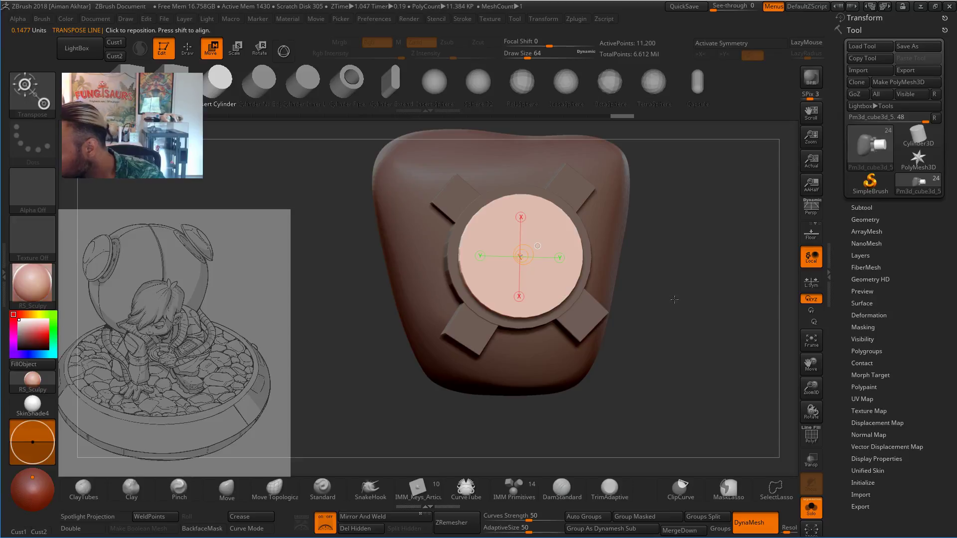
pyautogui.moveTo(675, 300); pyautogui.dragTo(693, 288)
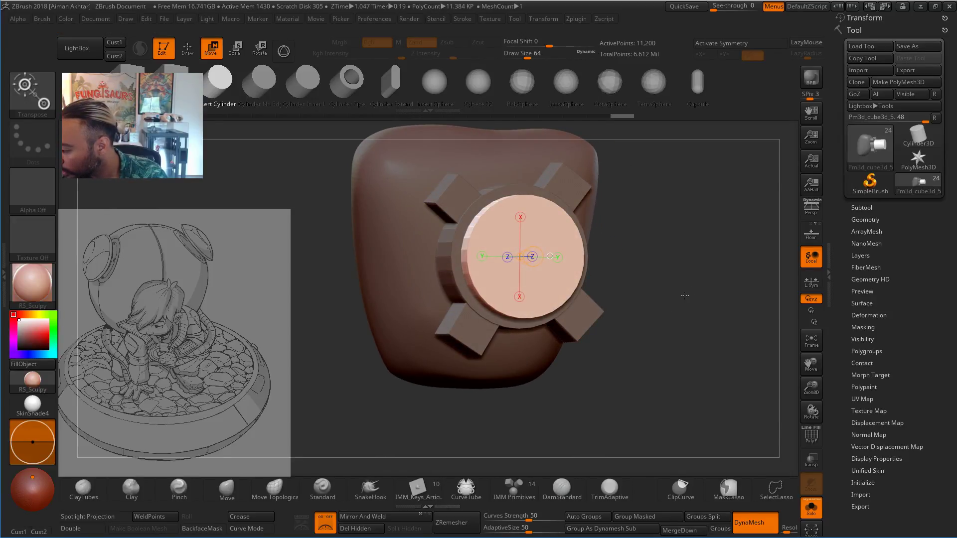
pyautogui.hotkey('ctrl', 'z')
pyautogui.hotkey('ctrl', 'z')
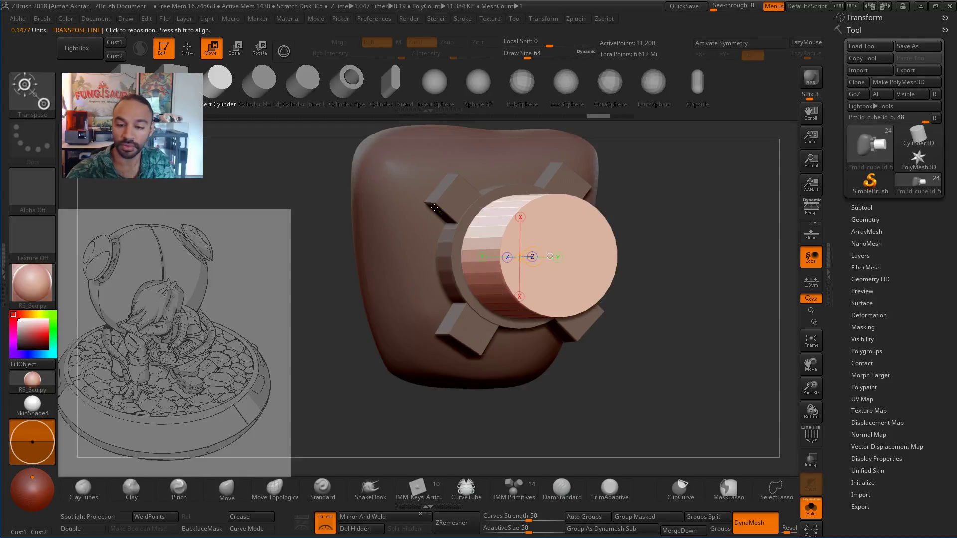
# Choose the Cylinder Pipe primitive and insert it centred on the front face of the chest disc, undoing the leftover cylinder.
pyautogui.click(352, 95)
pyautogui.moveTo(658, 242); pyautogui.dragTo(631, 248)
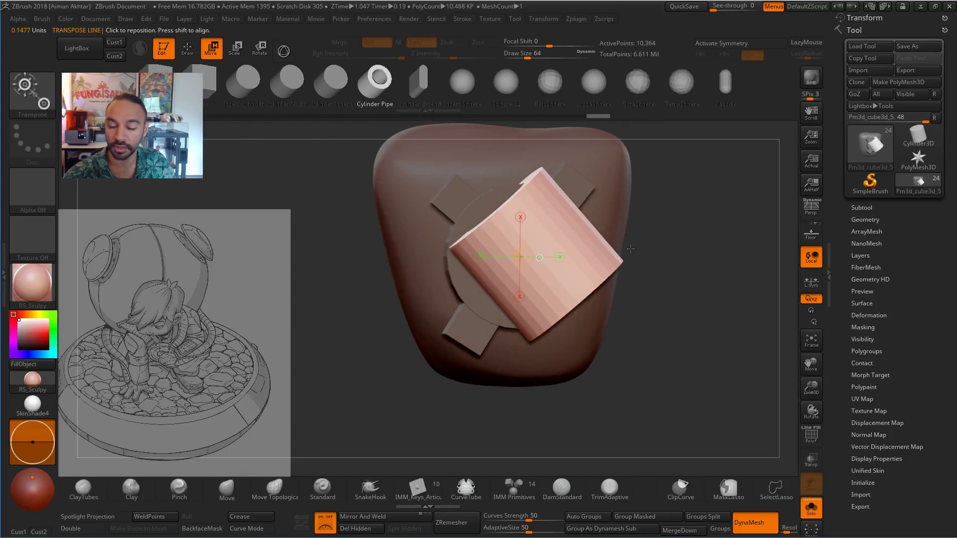
pyautogui.hotkey('ctrl', 'z')
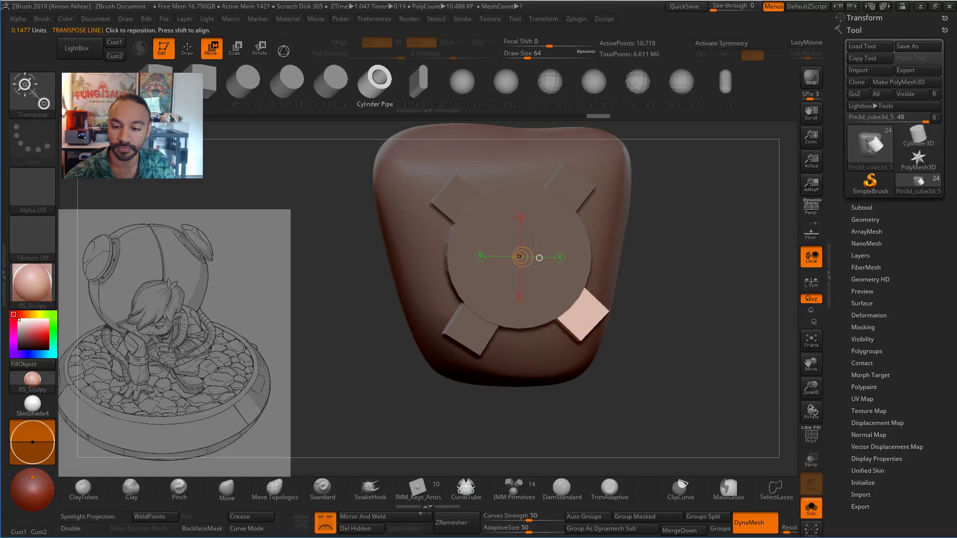
pyautogui.click(188, 48)
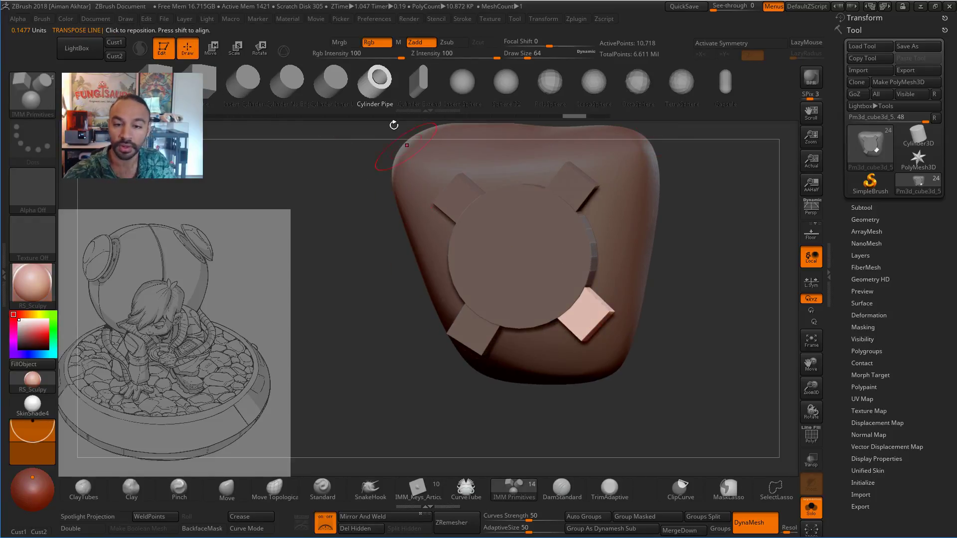
pyautogui.moveTo(518, 256); pyautogui.dragTo(594, 257)
pyautogui.moveTo(708, 255); pyautogui.dragTo(407, 124)
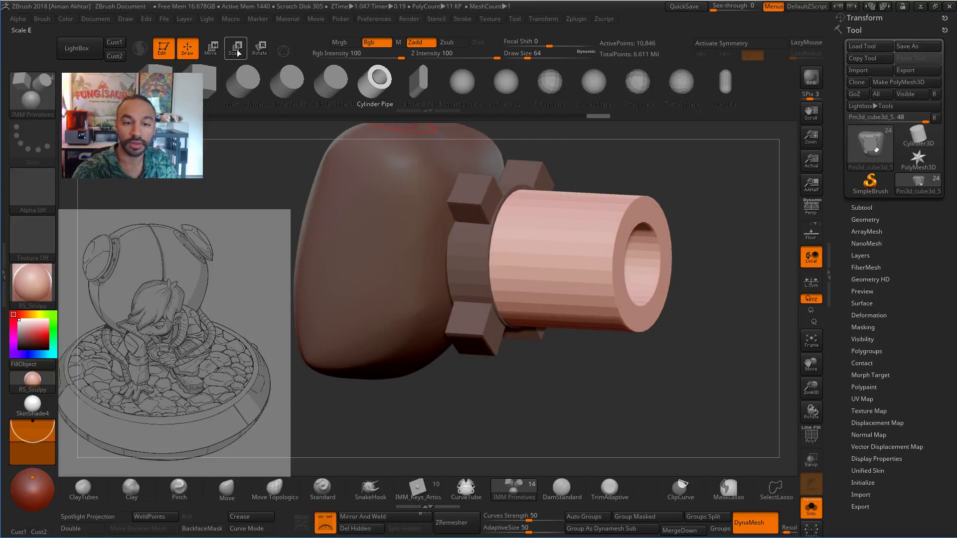
# Push the pipe back along its axis into the chest disc so only a shallow ring protrudes.
pyautogui.press('w')
pyautogui.moveTo(566, 260); pyautogui.dragTo(516, 258)
pyautogui.moveTo(698, 299); pyautogui.dragTo(633, 311)
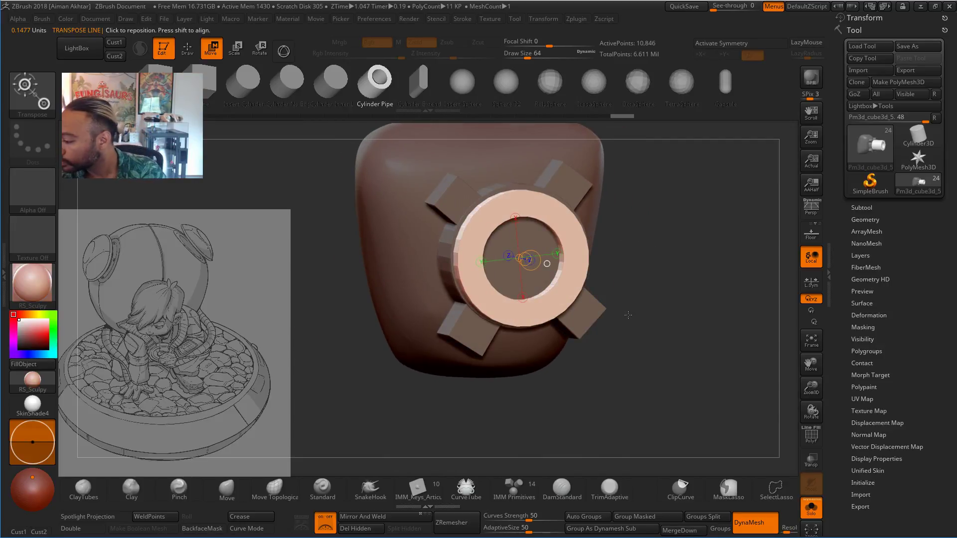
# Scale the pipe ring down slightly within the chest disc's rim and return to Draw mode.
pyautogui.press('q')
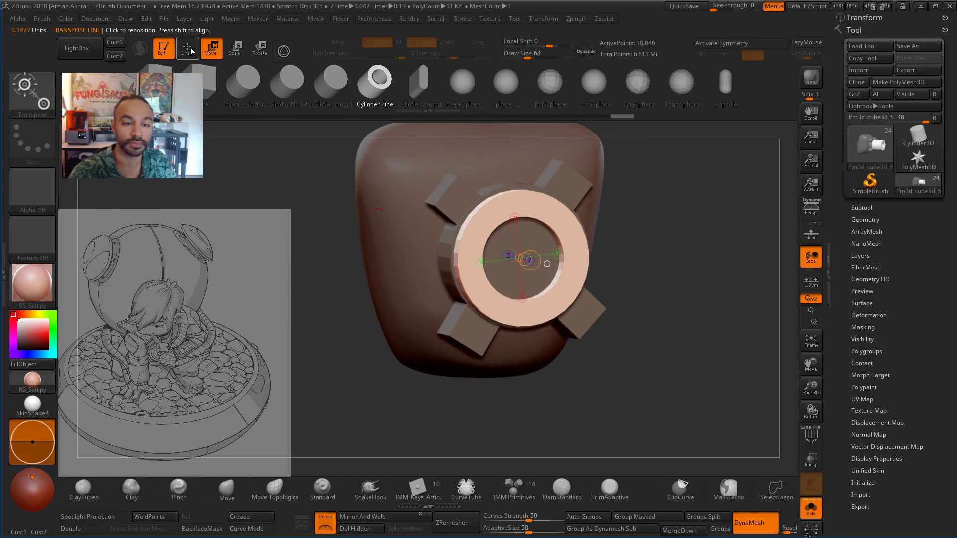
pyautogui.moveTo(625, 229); pyautogui.dragTo(424, 149)
pyautogui.click(236, 49)
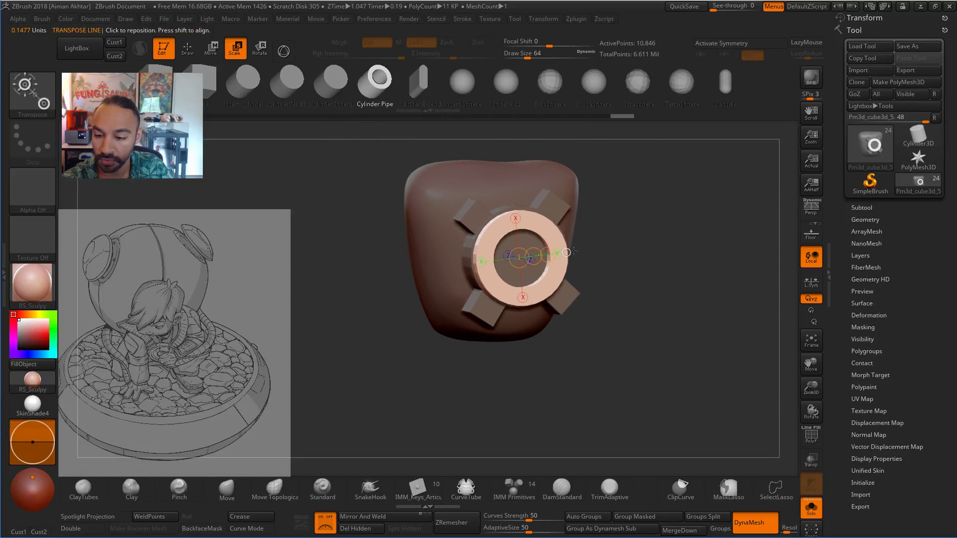
pyautogui.moveTo(549, 254); pyautogui.dragTo(542, 254)
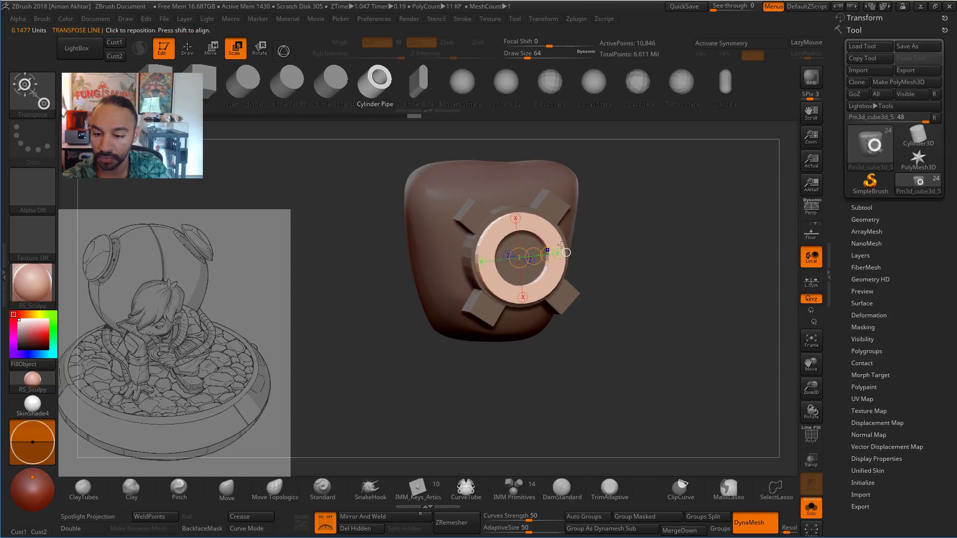
pyautogui.moveTo(624, 236); pyautogui.dragTo(674, 241)
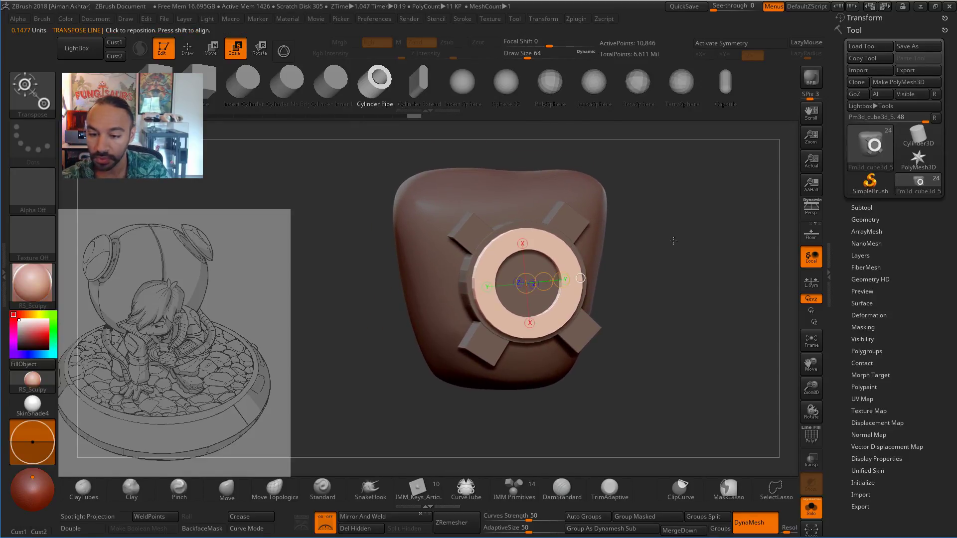
pyautogui.press('q')
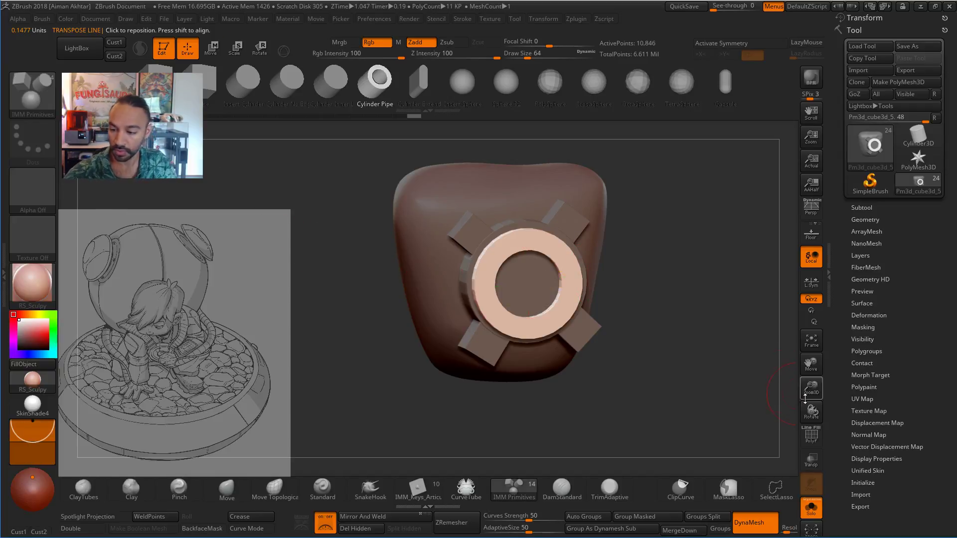
# Check the chest piece's disc, cubes and ring against the full statue from several angles, returning to the isolated chest piece.
pyautogui.keyDown('ctrl'); pyautogui.moveTo(653, 310); pyautogui.dragTo(673, 331); pyautogui.keyUp('ctrl')
pyautogui.keyDown('alt'); pyautogui.moveTo(674, 343); pyautogui.dragTo(724, 327); pyautogui.keyUp('alt')
pyautogui.click(811, 507)
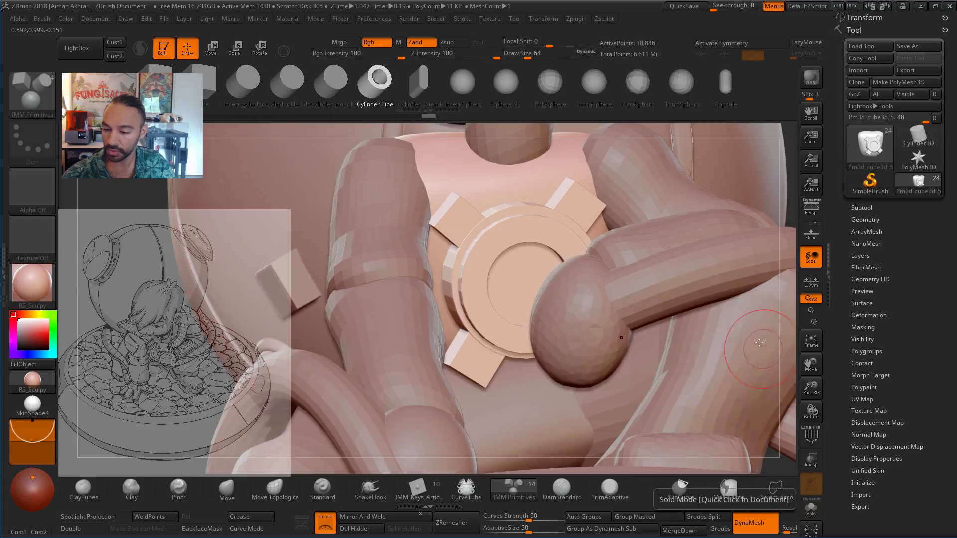
pyautogui.press('f')
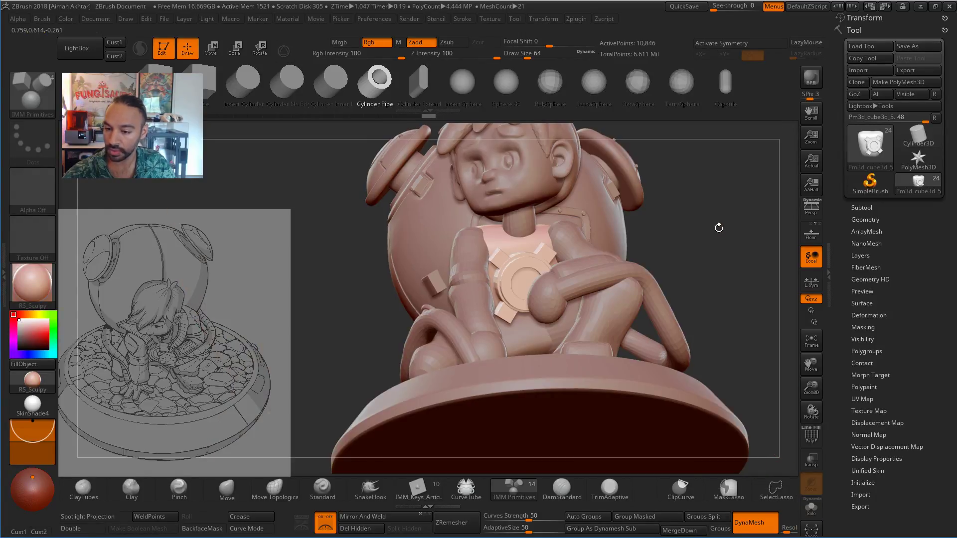
pyautogui.moveTo(719, 247); pyautogui.dragTo(682, 258)
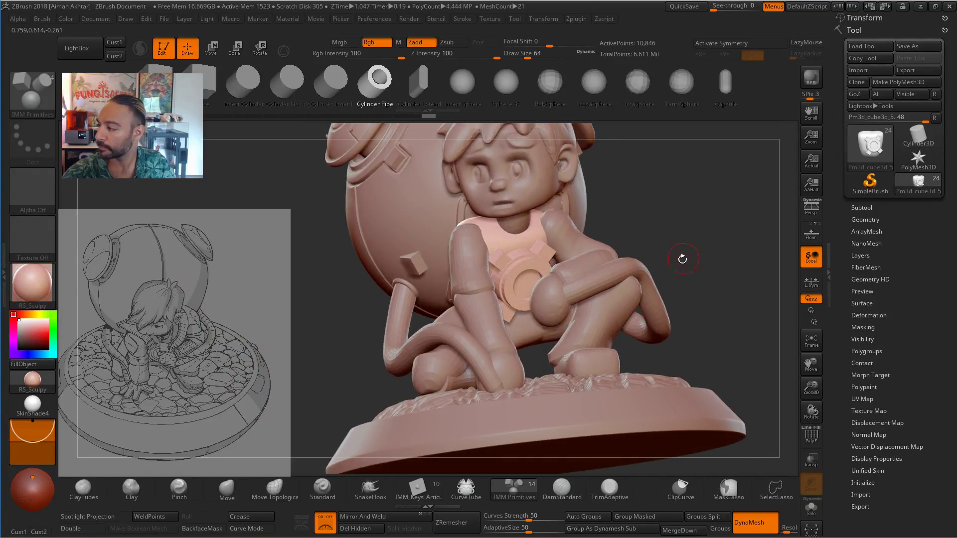
pyautogui.moveTo(640, 226); pyautogui.dragTo(684, 218)
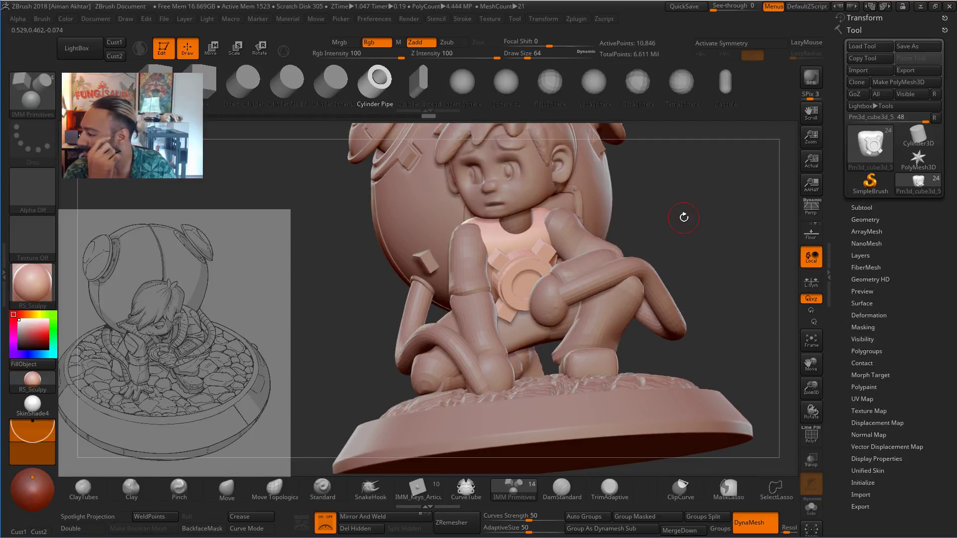
pyautogui.moveTo(738, 246); pyautogui.dragTo(745, 256)
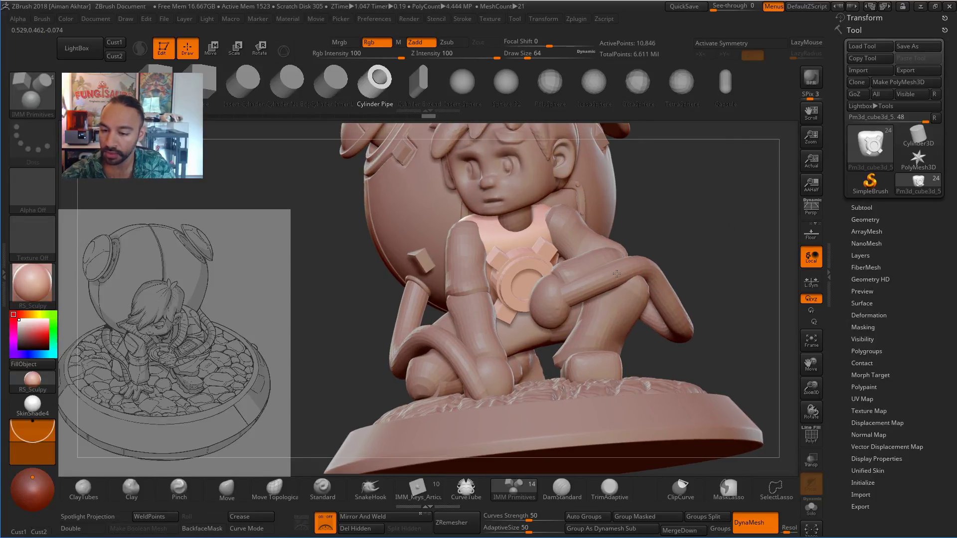
pyautogui.press('f')
pyautogui.moveTo(472, 235); pyautogui.dragTo(552, 259)
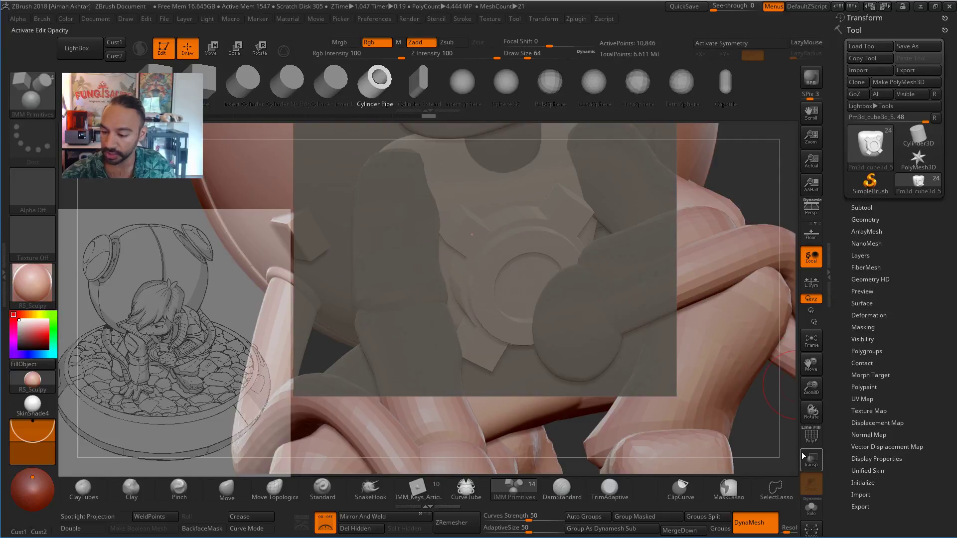
pyautogui.moveTo(472, 234); pyautogui.dragTo(549, 259)
pyautogui.click(811, 508)
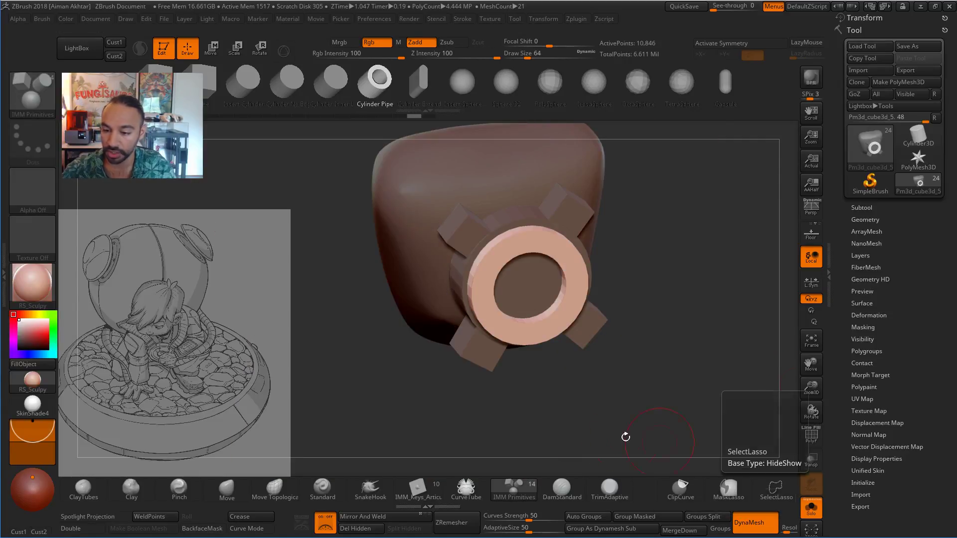
# Undo the accidental change that hides the chest piece and switch to the Move brush.
pyautogui.keyDown('ctrl'); pyautogui.moveTo(653, 319); pyautogui.dragTo(680, 294); pyautogui.keyUp('ctrl')
pyautogui.keyDown('alt'); pyautogui.click(463, 236); pyautogui.keyUp('alt')
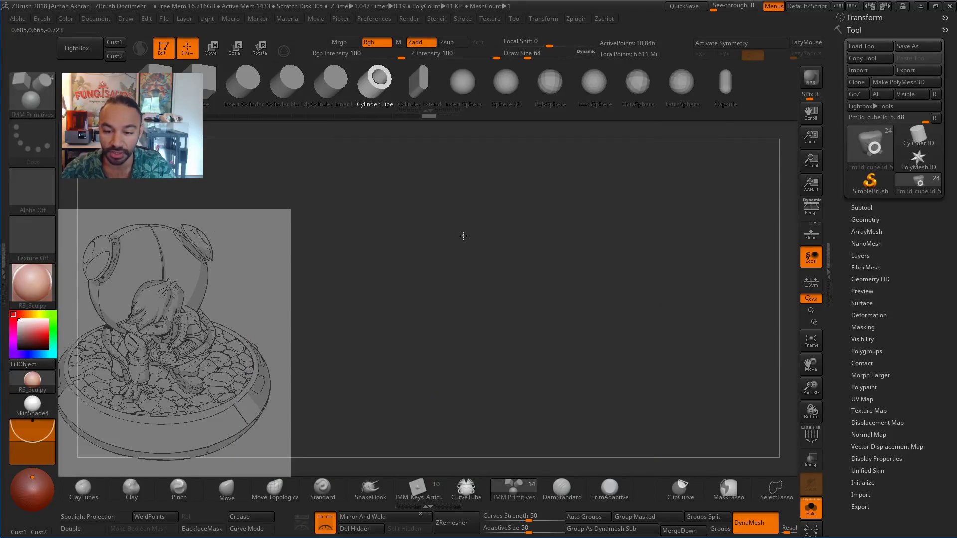
pyautogui.hotkey('ctrl', 'z')
pyautogui.press('b')
pyautogui.press('m')
pyautogui.press('v')
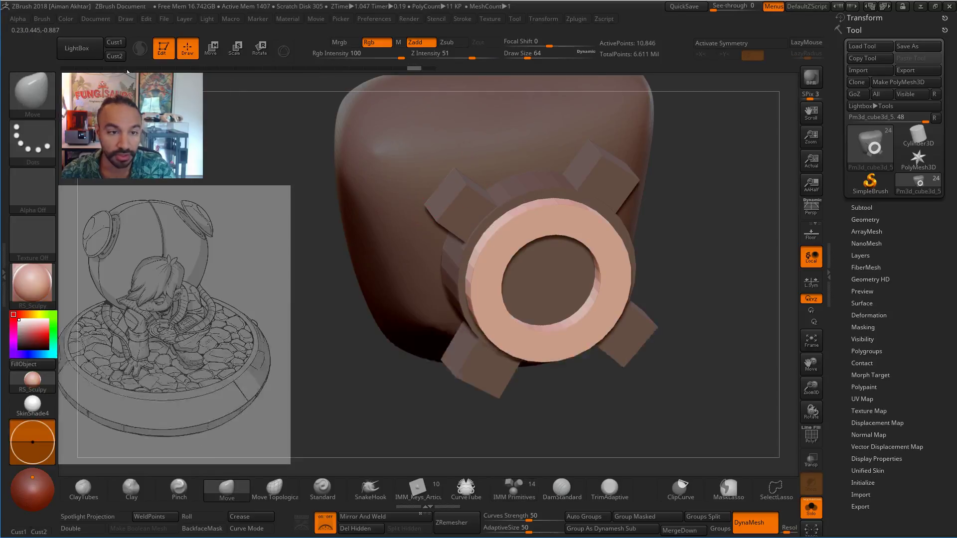
# Mask everything except the upper-left cube and stretch it wider alongside the chest disc using Transpose Move.
pyautogui.click(216, 54)
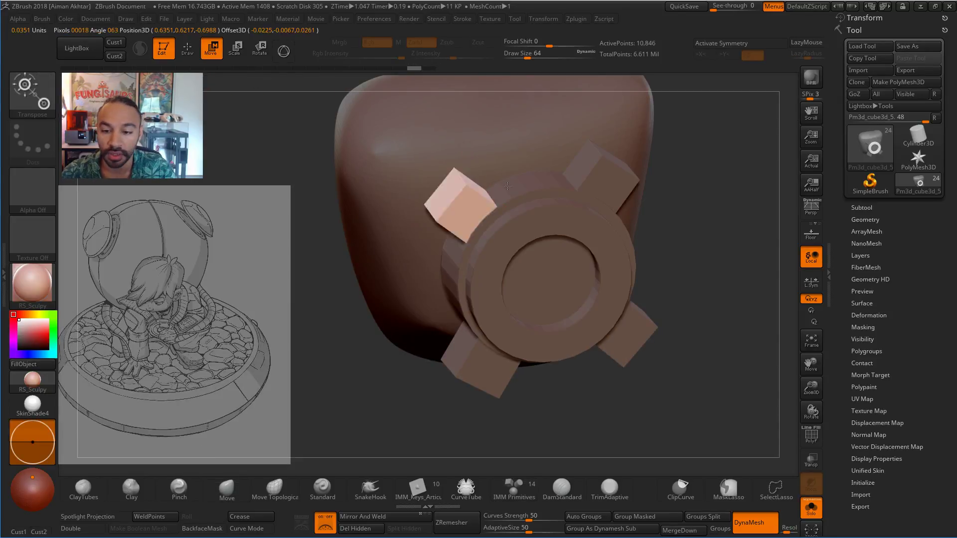
pyautogui.keyDown('alt'); pyautogui.click(459, 209); pyautogui.keyUp('alt')
pyautogui.moveTo(457, 232); pyautogui.dragTo(498, 181)
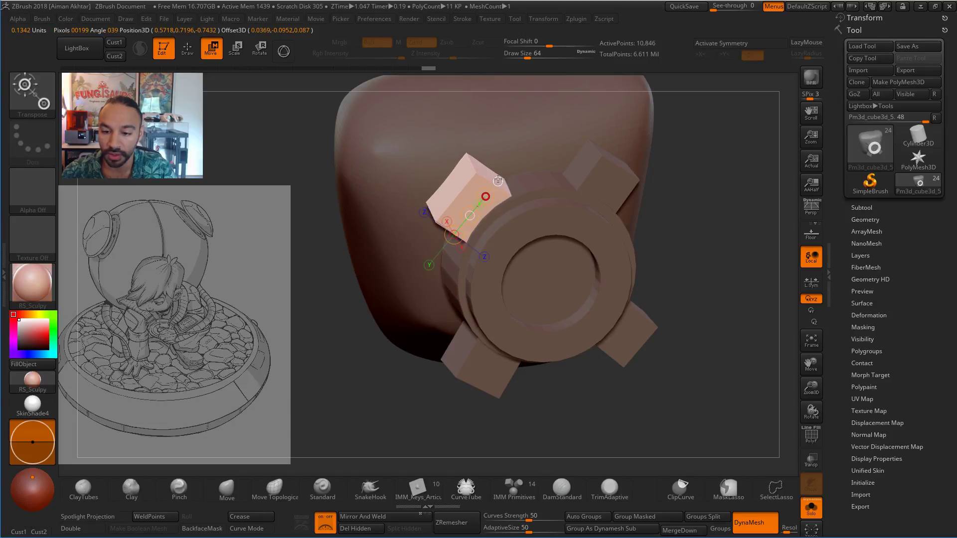
# Isolate the upper-right cube and stretch it with the Transpose line to widen it beside the disc.
pyautogui.moveTo(693, 197); pyautogui.dragTo(582, 173)
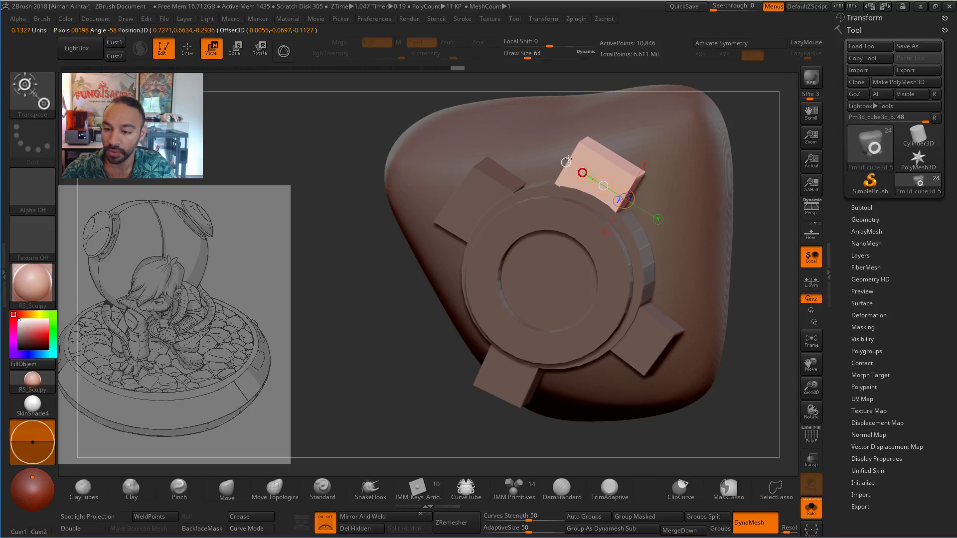
pyautogui.moveTo(758, 188); pyautogui.dragTo(761, 182)
pyautogui.moveTo(596, 196); pyautogui.dragTo(606, 180)
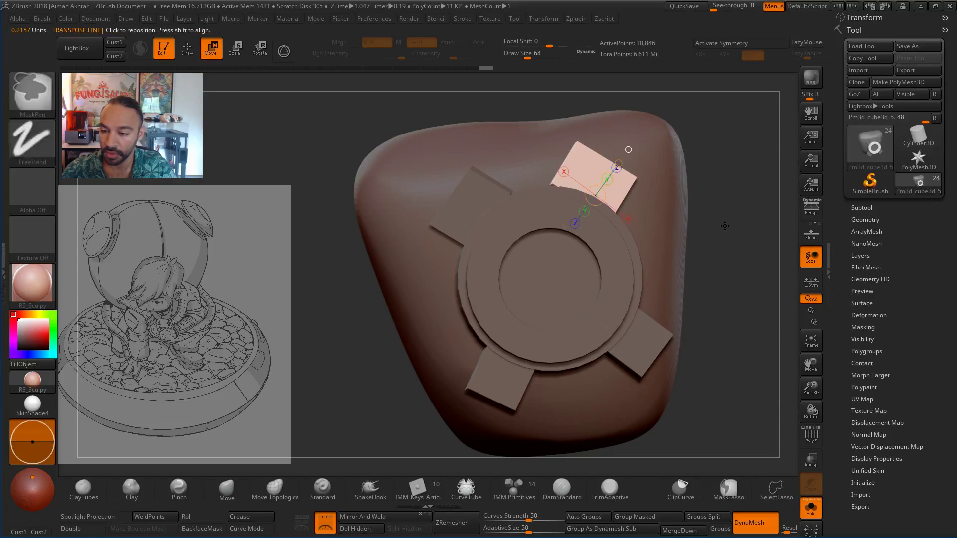
pyautogui.moveTo(724, 226); pyautogui.dragTo(733, 256)
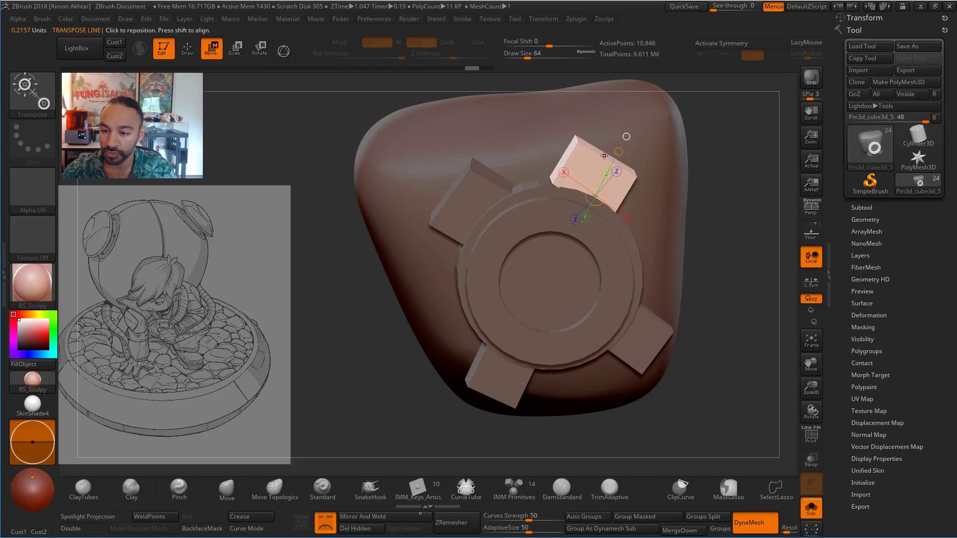
pyautogui.moveTo(604, 156); pyautogui.dragTo(614, 142)
# Adjust the upper-right cube's outward length and nudge it back toward the chest surface.
pyautogui.moveTo(732, 199); pyautogui.dragTo(585, 143)
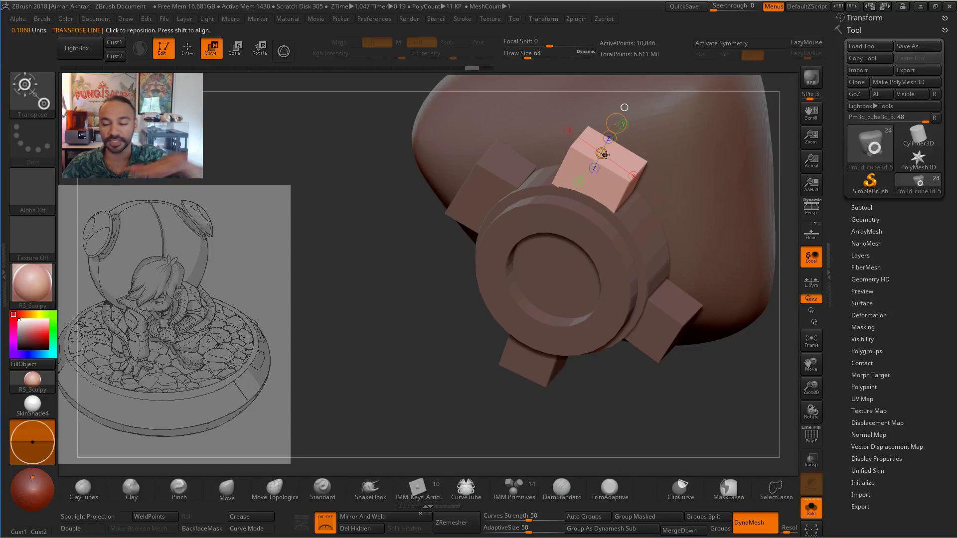
pyautogui.moveTo(669, 378); pyautogui.dragTo(597, 167)
pyautogui.moveTo(713, 234); pyautogui.dragTo(711, 326)
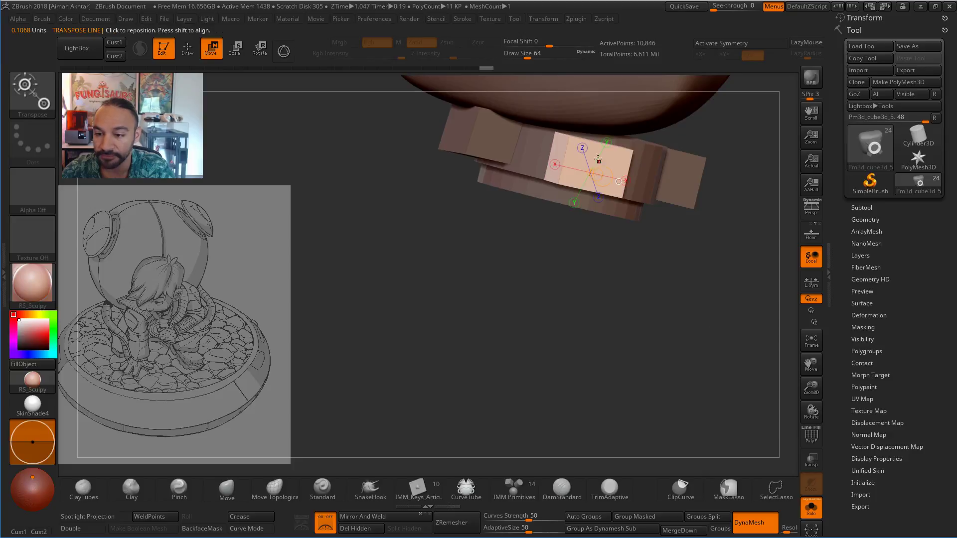
pyautogui.moveTo(599, 224)
pyautogui.mouseDown()
pyautogui.moveTo(580, 305)
pyautogui.moveTo(600, 216)
pyautogui.mouseUp()
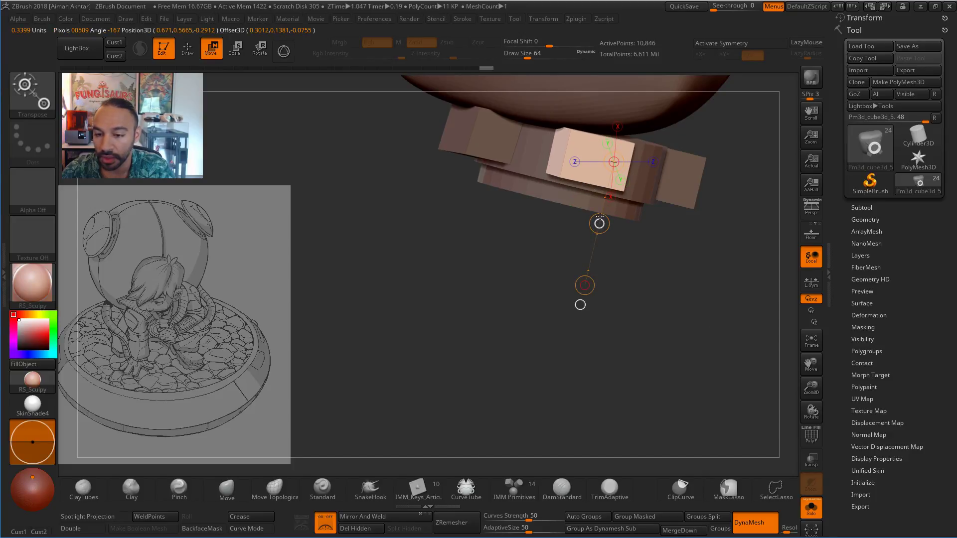
# Isolate the upper-left cube and adjust its outward length and width with the Transpose line.
pyautogui.moveTo(429, 304); pyautogui.dragTo(445, 156)
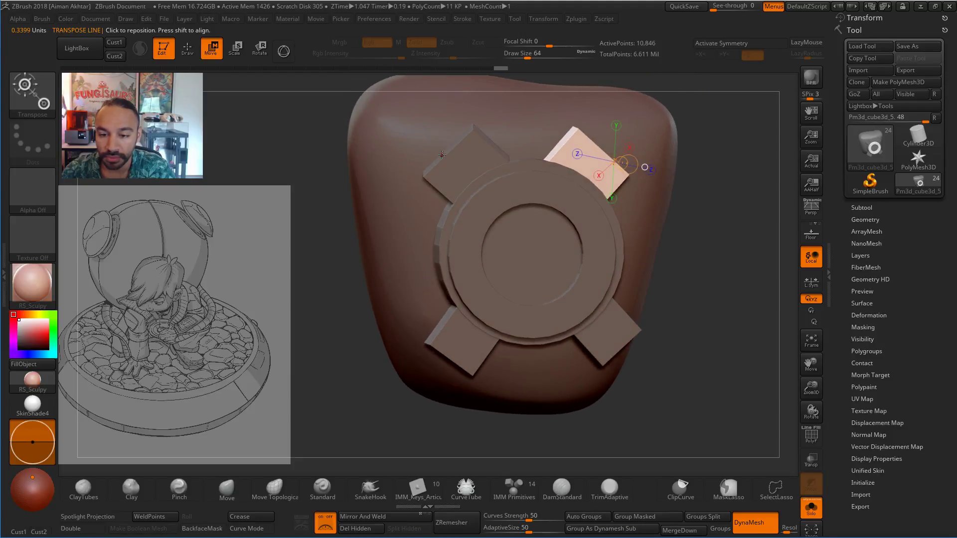
pyautogui.click(442, 154)
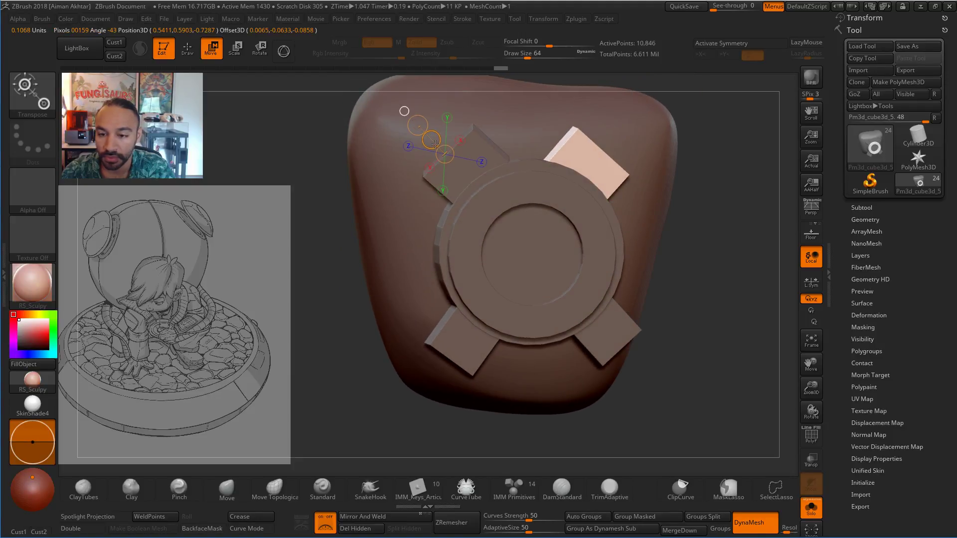
pyautogui.keyDown('ctrl'); pyautogui.click(480, 159); pyautogui.keyUp('ctrl')
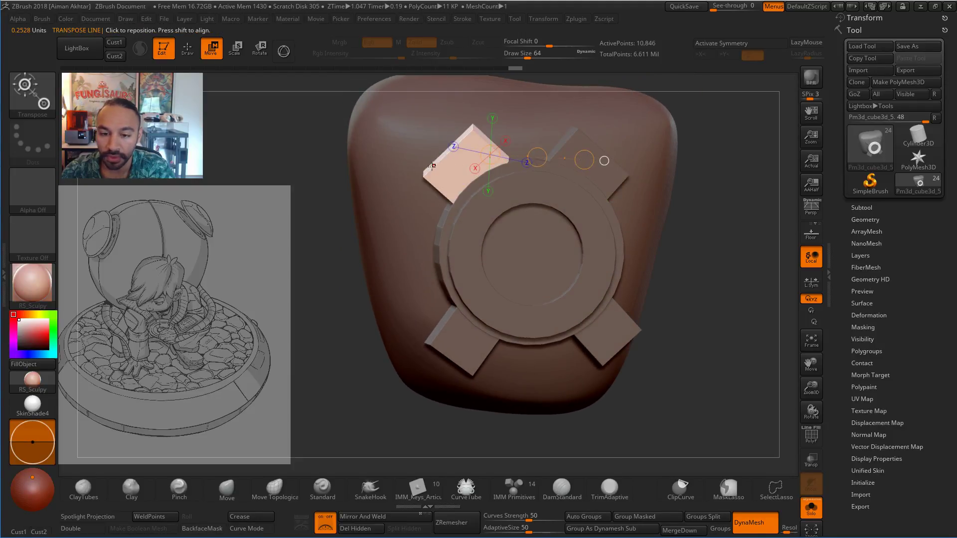
pyautogui.moveTo(430, 166); pyautogui.dragTo(402, 137)
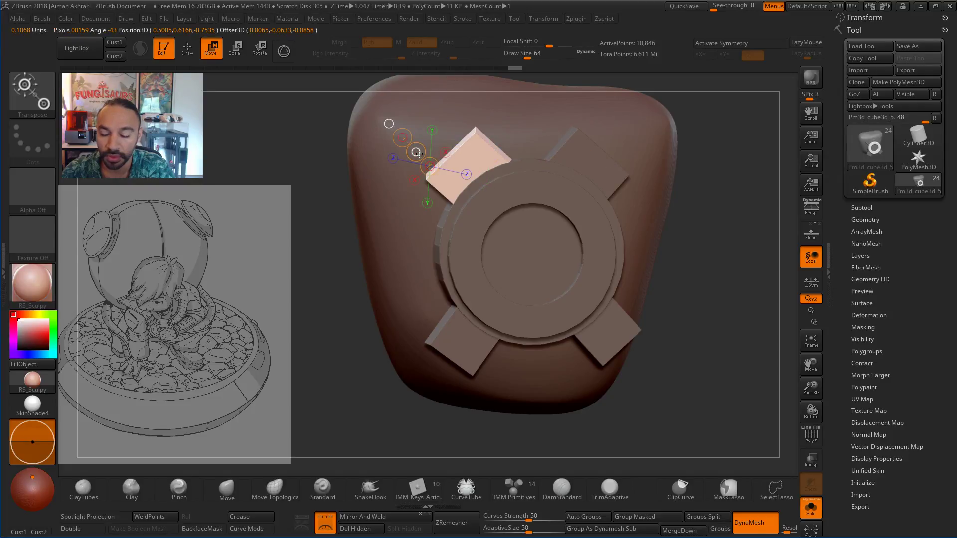
pyautogui.moveTo(447, 186)
pyautogui.mouseDown()
pyautogui.moveTo(487, 148)
pyautogui.moveTo(460, 166)
pyautogui.mouseUp()
pyautogui.moveTo(723, 279); pyautogui.dragTo(600, 283)
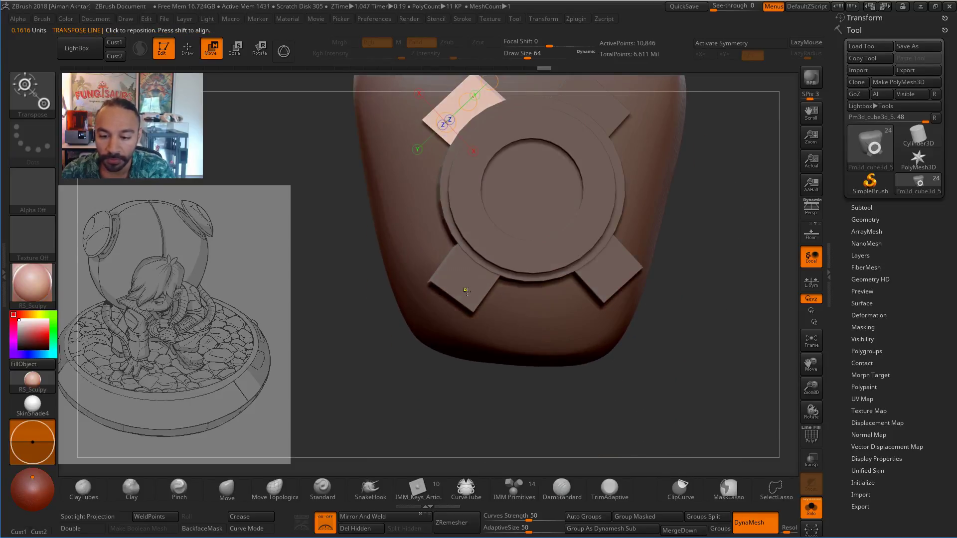
# Isolate the lower-left and lower-right cubes in turn and stretch each one wider beside the disc.
pyautogui.keyDown('ctrl'); pyautogui.click(466, 290); pyautogui.keyUp('ctrl')
pyautogui.moveTo(483, 291); pyautogui.dragTo(561, 331)
pyautogui.moveTo(718, 373); pyautogui.dragTo(712, 382)
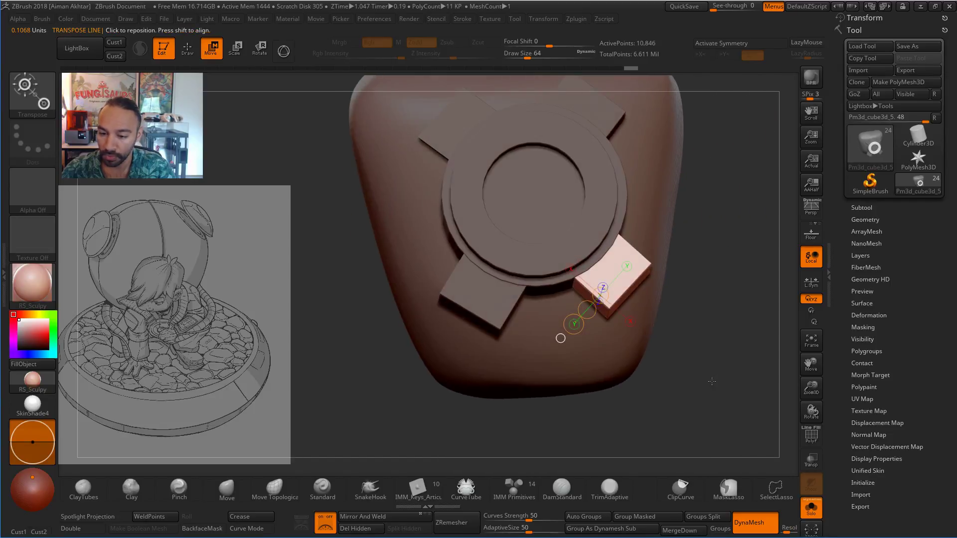
pyautogui.click(574, 327)
pyautogui.moveTo(587, 309); pyautogui.dragTo(578, 315)
# Isolate the lower-left cube again and fine-tune how far it extends outward from the disc.
pyautogui.moveTo(556, 322); pyautogui.dragTo(527, 318, button='right')
pyautogui.keyDown('ctrl'); pyautogui.click(526, 319); pyautogui.keyUp('ctrl')
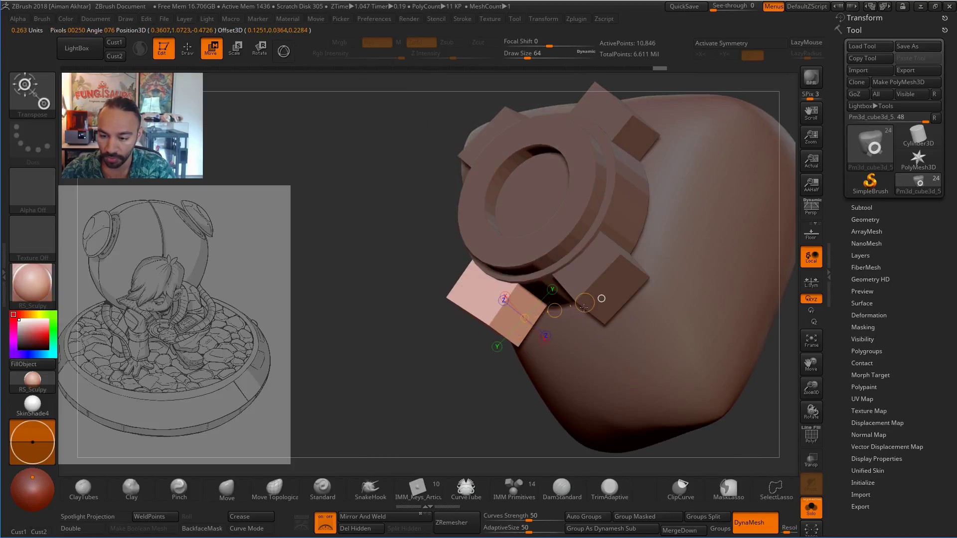
pyautogui.moveTo(483, 370)
pyautogui.mouseDown(button='right')
pyautogui.moveTo(505, 350)
pyautogui.moveTo(490, 363)
pyautogui.mouseUp(button='right')
pyautogui.moveTo(509, 321); pyautogui.dragTo(448, 334, button='right')
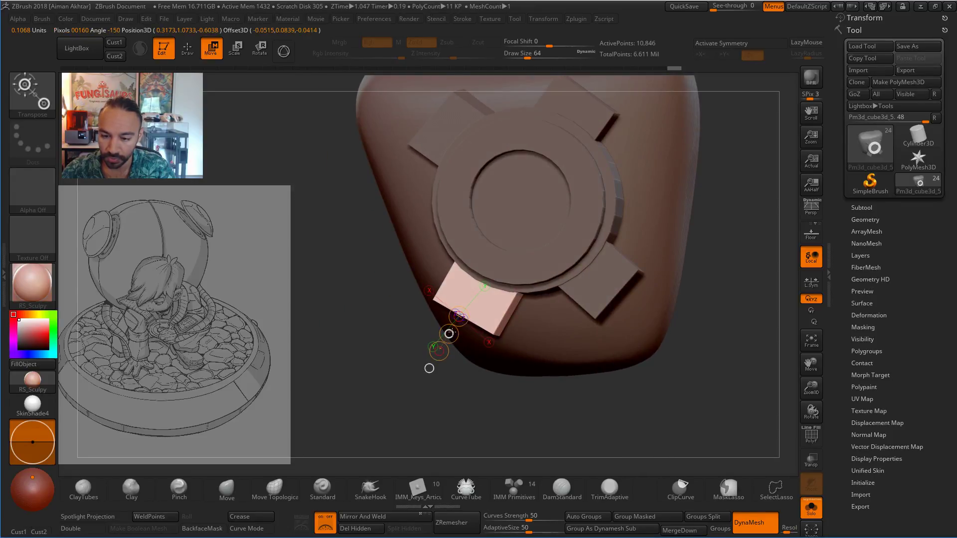
pyautogui.moveTo(451, 333); pyautogui.dragTo(448, 337)
pyautogui.moveTo(743, 368)
pyautogui.mouseDown(button='right')
pyautogui.moveTo(776, 374)
pyautogui.moveTo(734, 364)
pyautogui.moveTo(703, 378)
pyautogui.moveTo(733, 414)
pyautogui.moveTo(751, 399)
pyautogui.mouseUp(button='right')
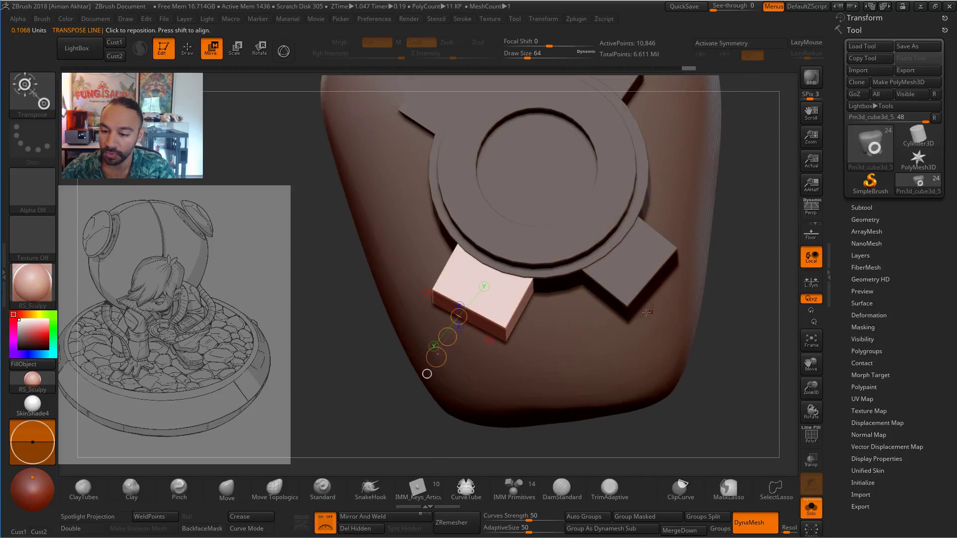
# Isolate the lower-right cube and adjust its outward length with a Transpose line along its axis.
pyautogui.keyDown('ctrl'); pyautogui.moveTo(626, 292); pyautogui.dragTo(469, 299); pyautogui.keyUp('ctrl')
pyautogui.moveTo(703, 400); pyautogui.dragTo(698, 329, button='right')
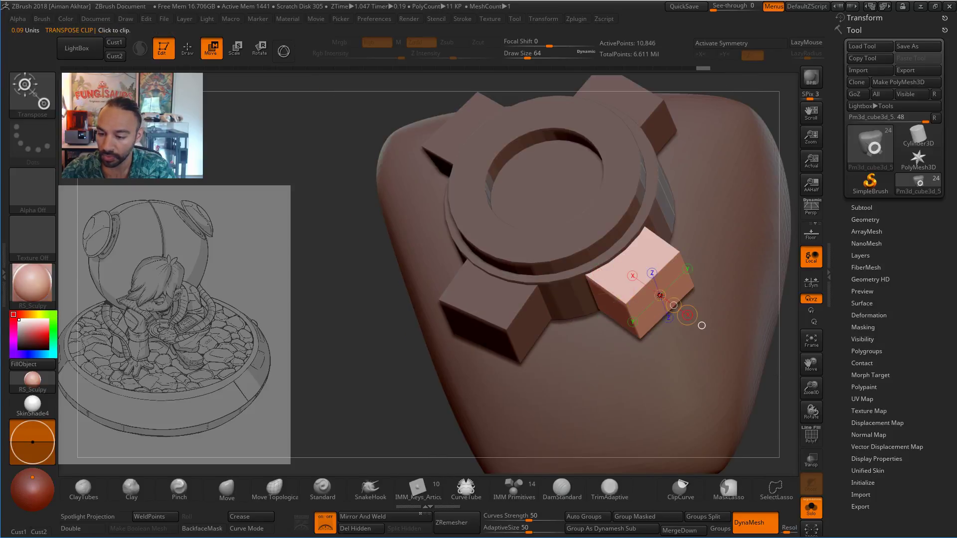
pyautogui.moveTo(775, 420); pyautogui.dragTo(677, 357, button='right')
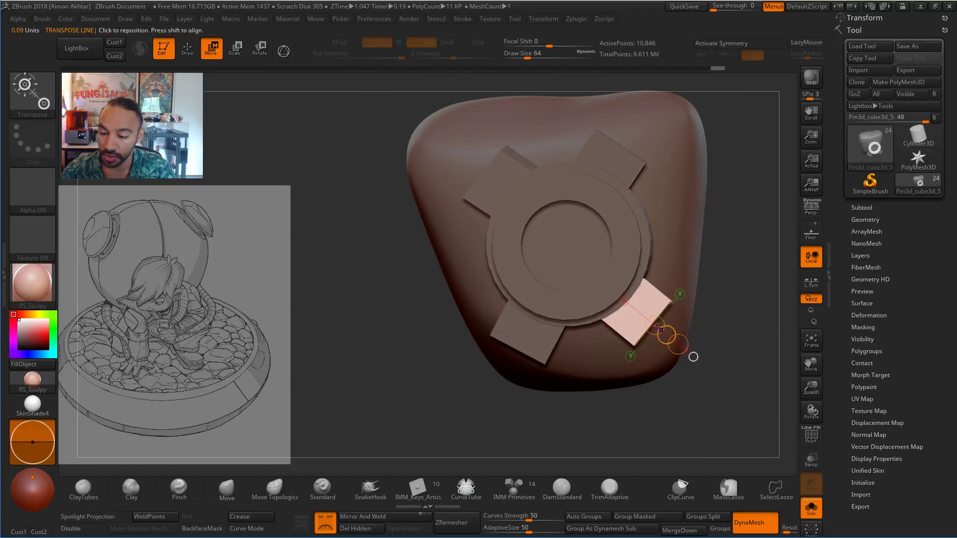
pyautogui.moveTo(725, 323); pyautogui.dragTo(748, 285)
# Make a last outward adjustment to the lower-left cube, return to Draw mode and clear the mask from the chest piece.
pyautogui.keyDown('ctrl'); pyautogui.moveTo(538, 343); pyautogui.dragTo(650, 317); pyautogui.keyUp('ctrl')
pyautogui.moveTo(515, 348); pyautogui.dragTo(490, 396)
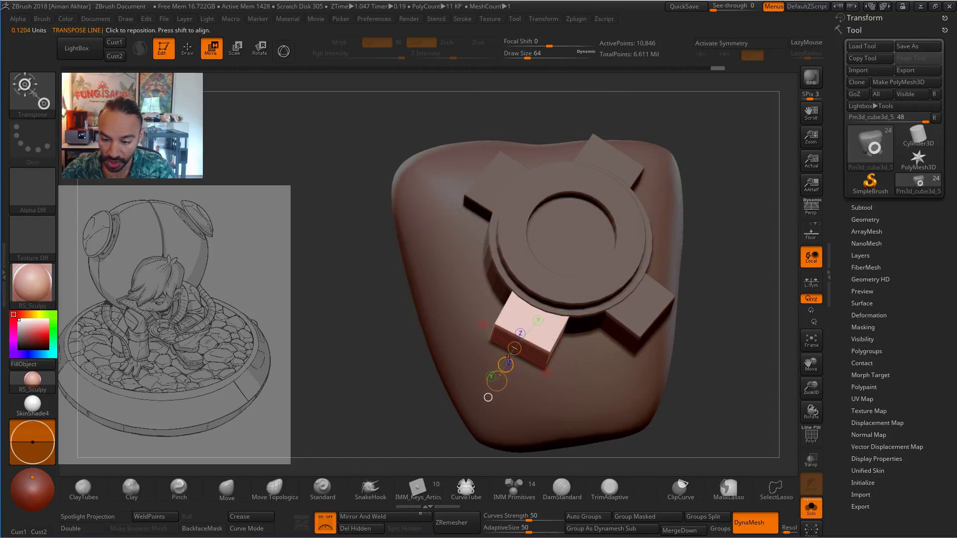
pyautogui.keyDown('alt'); pyautogui.moveTo(737, 357); pyautogui.dragTo(653, 394); pyautogui.keyUp('alt')
pyautogui.click(187, 52)
pyautogui.keyDown('ctrl'); pyautogui.moveTo(424, 237); pyautogui.dragTo(465, 305); pyautogui.keyUp('ctrl')
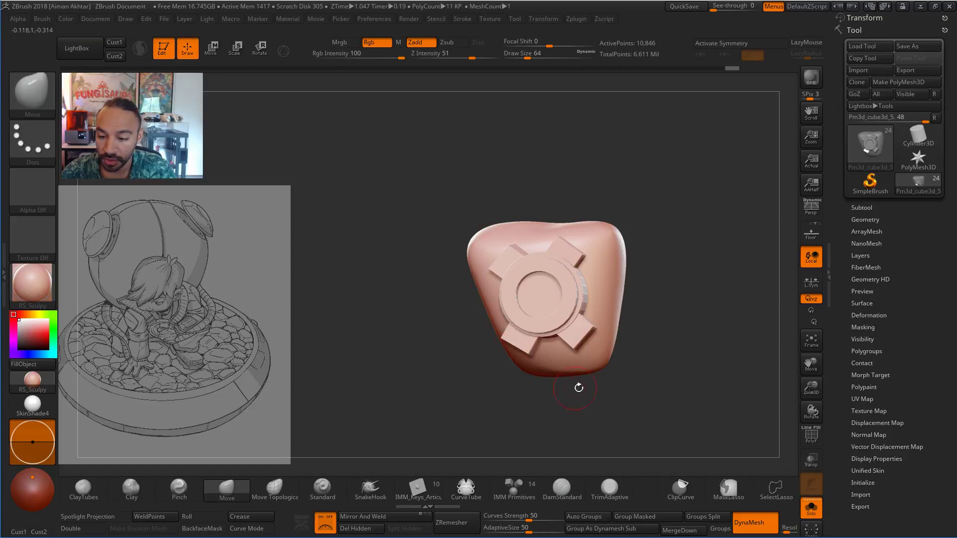
pyautogui.moveTo(579, 387); pyautogui.dragTo(716, 385)
pyautogui.moveTo(716, 384)
pyautogui.mouseDown()
pyautogui.moveTo(697, 386)
pyautogui.moveTo(675, 363)
pyautogui.mouseUp()
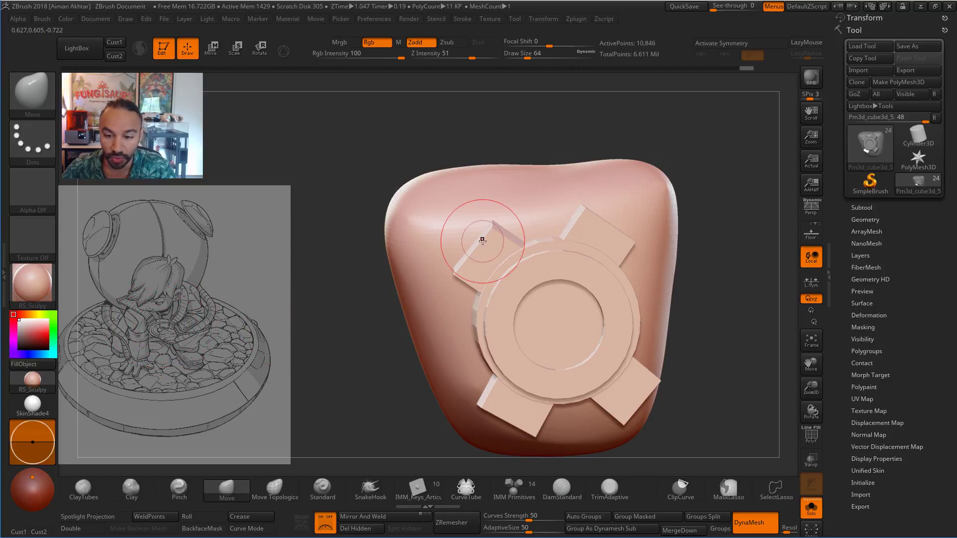
# Isolate the upper-left cube, adjust its outward length with a Transpose line along its axis, and return to Draw mode.
pyautogui.press('w')
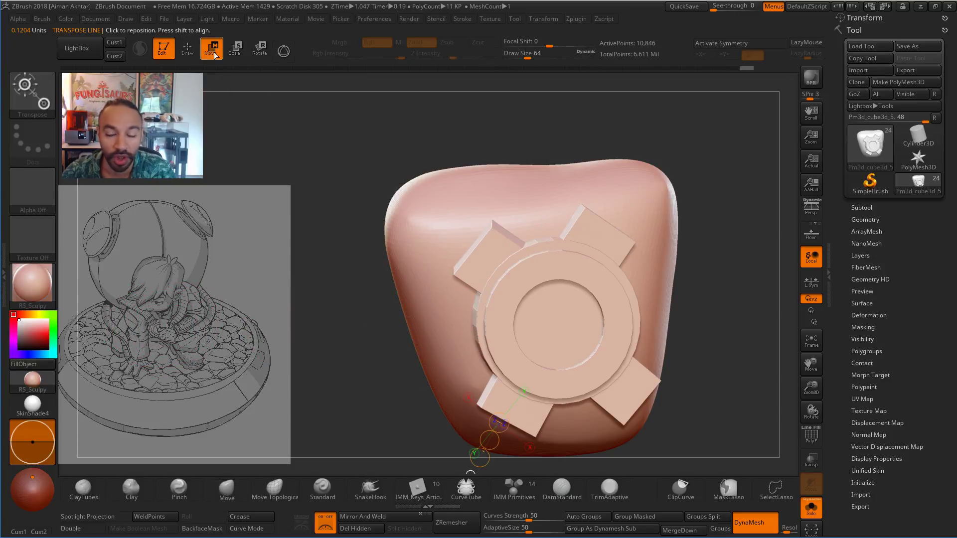
pyautogui.keyDown('ctrl'); pyautogui.keyDown('shift'); pyautogui.click(491, 260); pyautogui.keyUp('shift'); pyautogui.keyUp('ctrl')
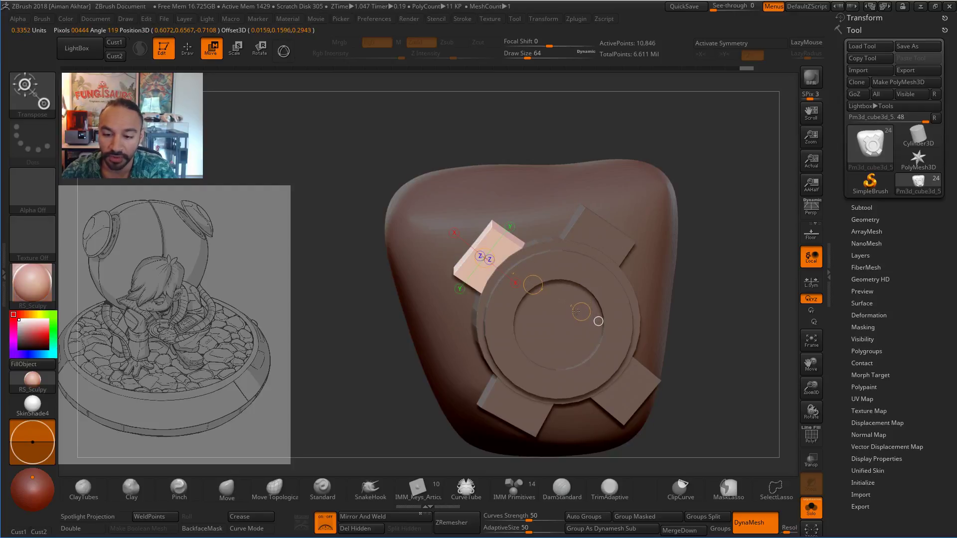
pyautogui.moveTo(576, 312)
pyautogui.mouseDown(button='right')
pyautogui.moveTo(593, 269)
pyautogui.moveTo(563, 298)
pyautogui.mouseUp(button='right')
pyautogui.click(453, 248)
pyautogui.keyDown('ctrl'); pyautogui.moveTo(427, 237); pyautogui.dragTo(434, 237); pyautogui.keyUp('ctrl')
pyautogui.hotkey('ctrl', 'z')
pyautogui.moveTo(322, 321); pyautogui.dragTo(375, 317)
pyautogui.click(466, 243)
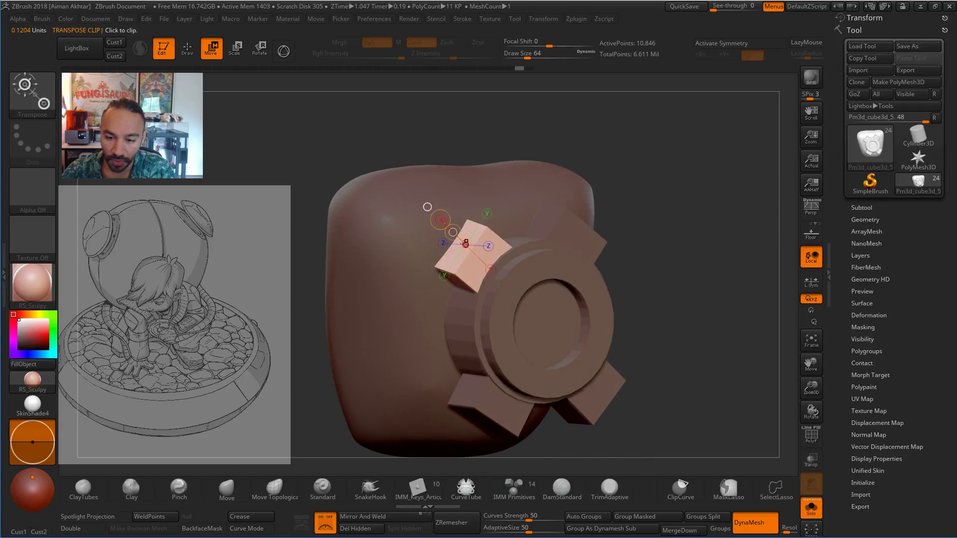
pyautogui.keyDown('ctrl'); pyautogui.moveTo(451, 233); pyautogui.dragTo(483, 263); pyautogui.keyUp('ctrl')
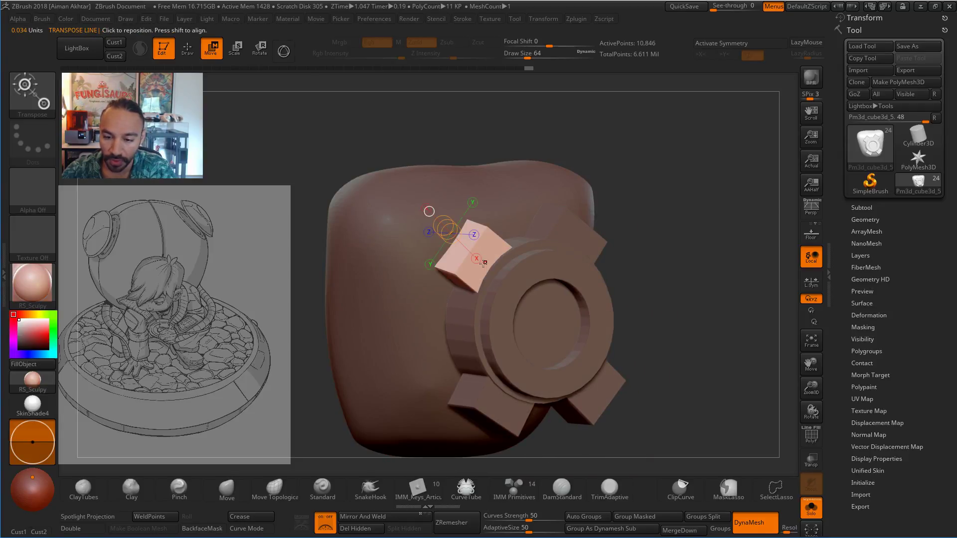
pyautogui.moveTo(723, 250); pyautogui.dragTo(630, 289)
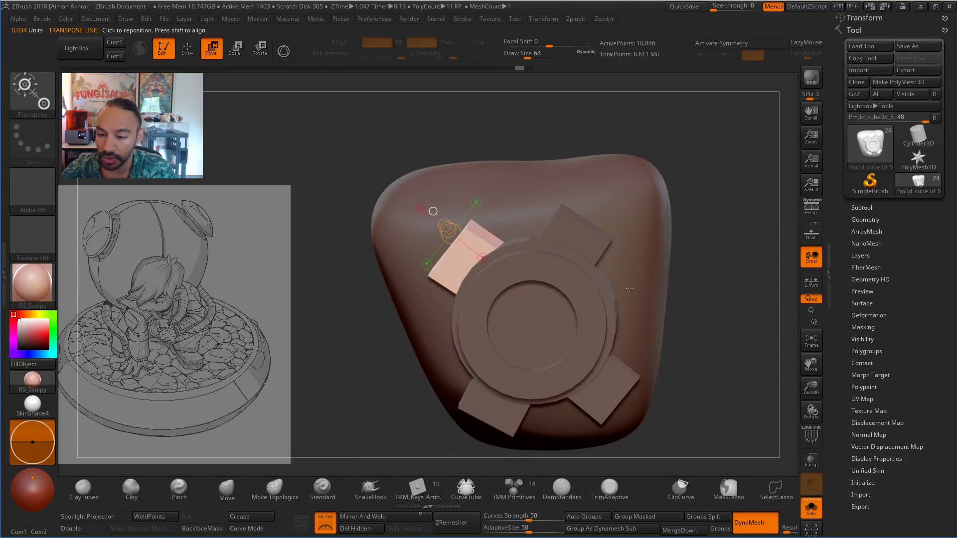
pyautogui.click(186, 55)
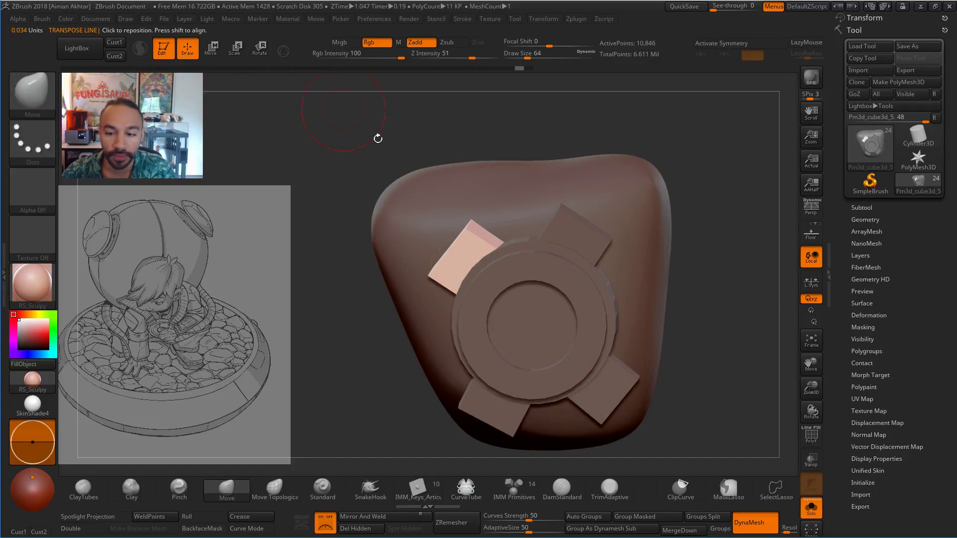
# Unmask all four cubes around the disc and split the unmasked points off into their own subtool.
pyautogui.click(866, 208)
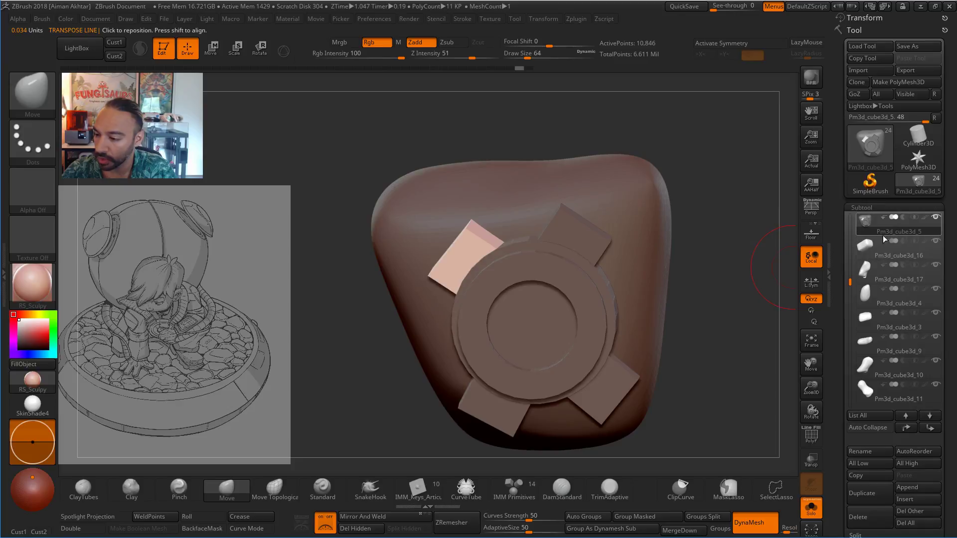
pyautogui.moveTo(867, 250)
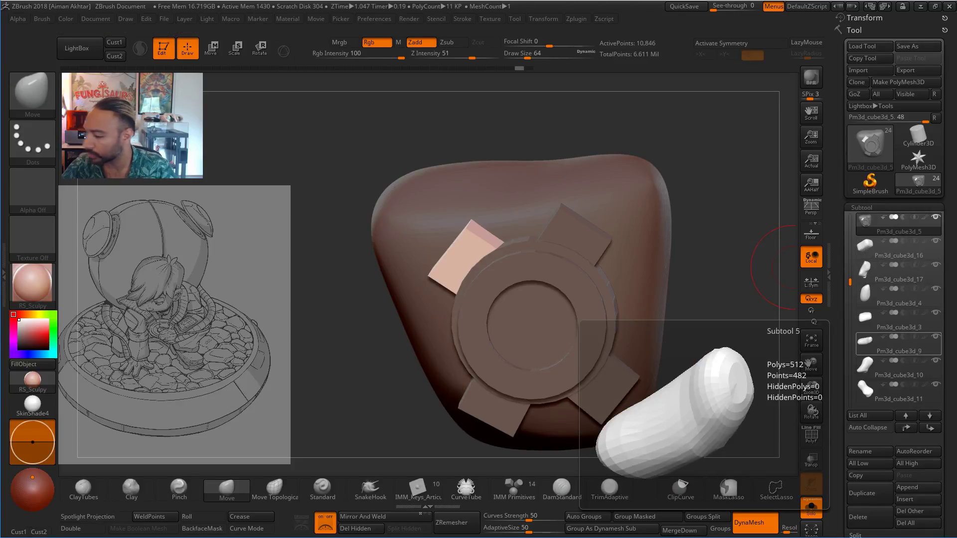
pyautogui.click(260, 48)
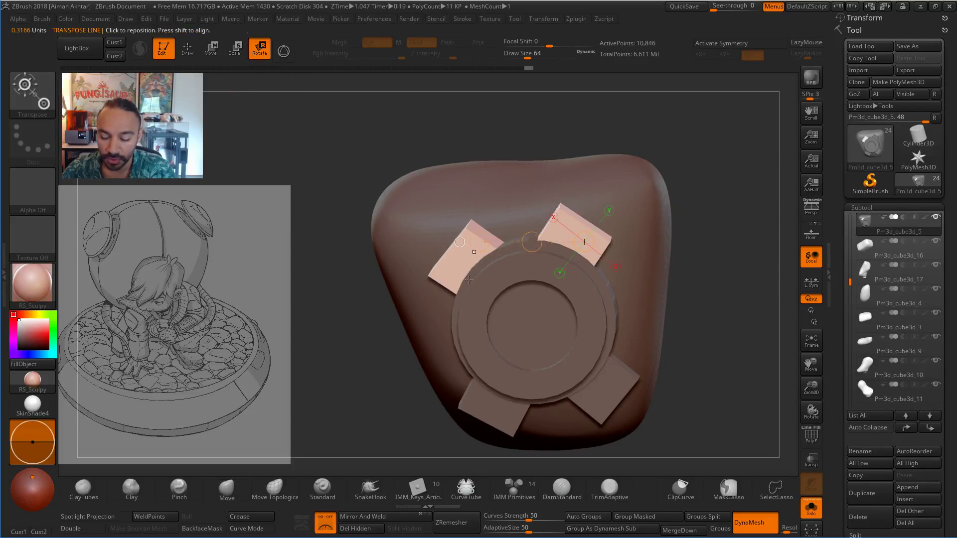
pyautogui.moveTo(487, 405); pyautogui.dragTo(462, 245)
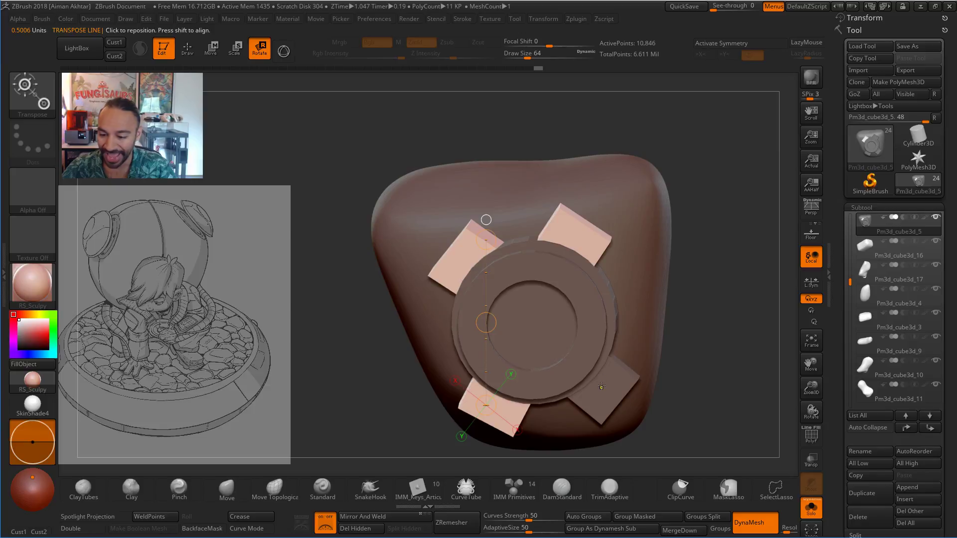
pyautogui.keyDown('ctrl'); pyautogui.keyDown('shift'); pyautogui.moveTo(602, 386); pyautogui.dragTo(462, 247); pyautogui.keyUp('shift'); pyautogui.keyUp('ctrl')
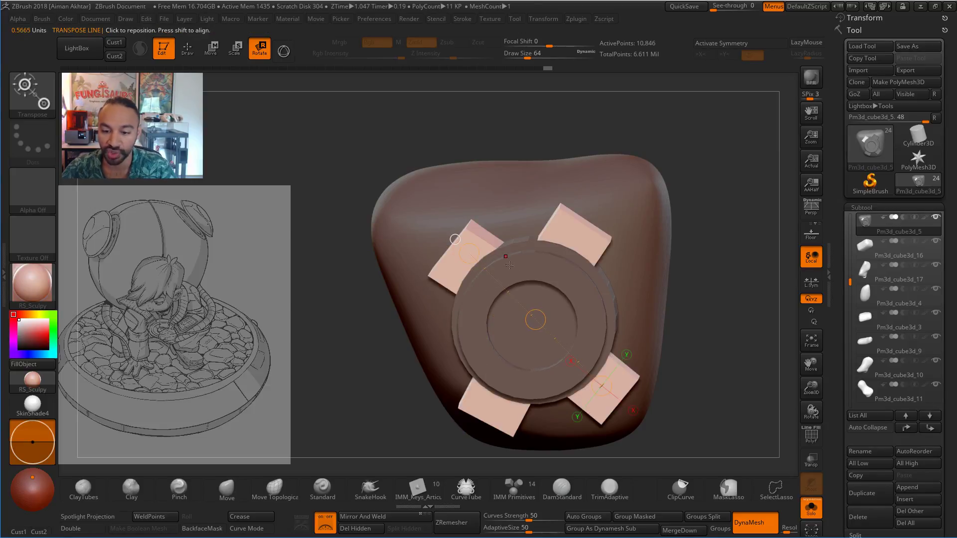
pyautogui.moveTo(951, 488); pyautogui.dragTo(951, 443)
pyautogui.click(877, 467)
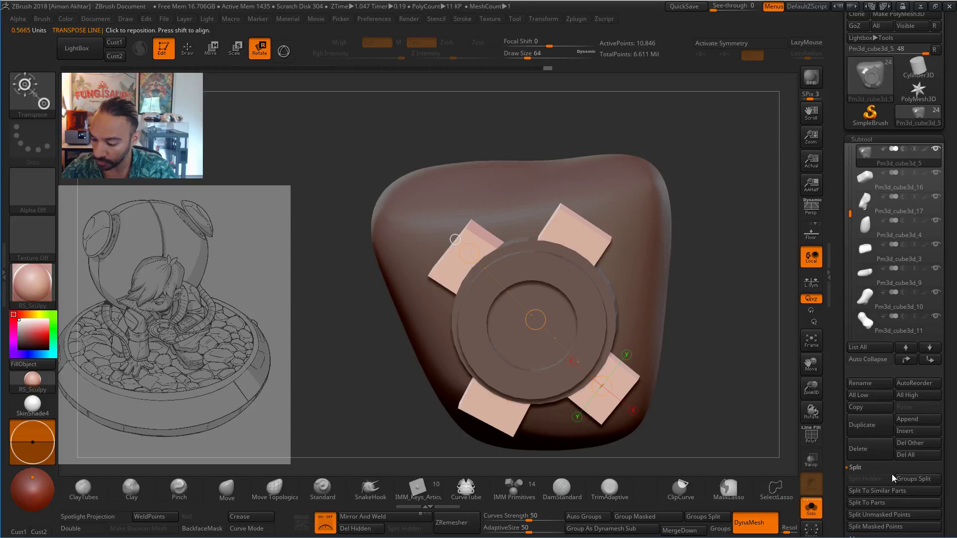
pyautogui.click(904, 515)
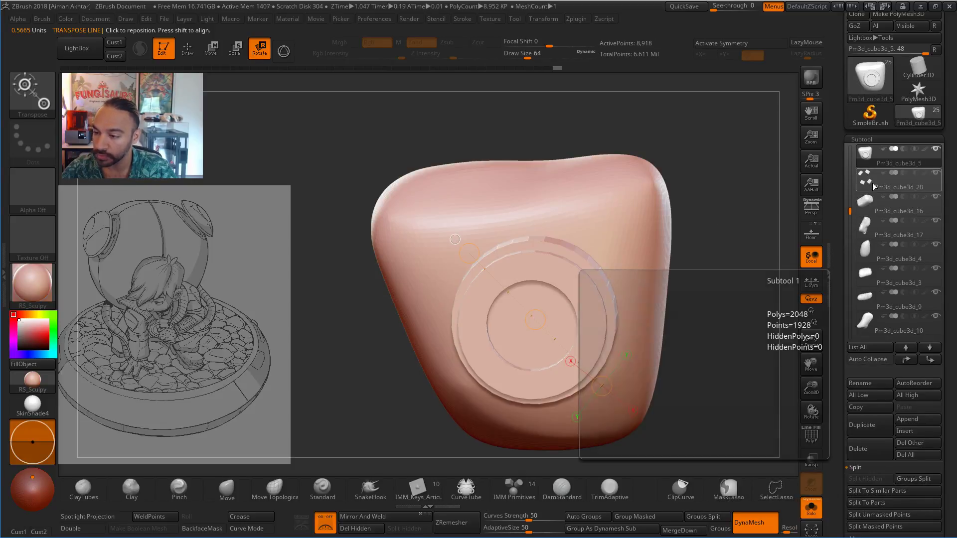
# Select the subtool holding the four cubes, duplicate it and show the rest of the figure again.
pyautogui.click(893, 180)
pyautogui.moveTo(723, 305); pyautogui.dragTo(663, 323)
pyautogui.click(924, 519)
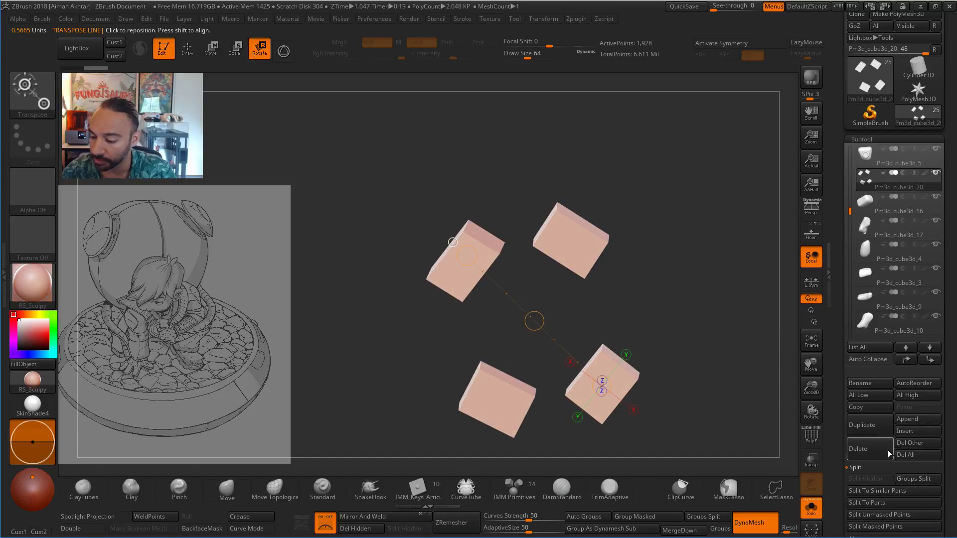
pyautogui.click(812, 507)
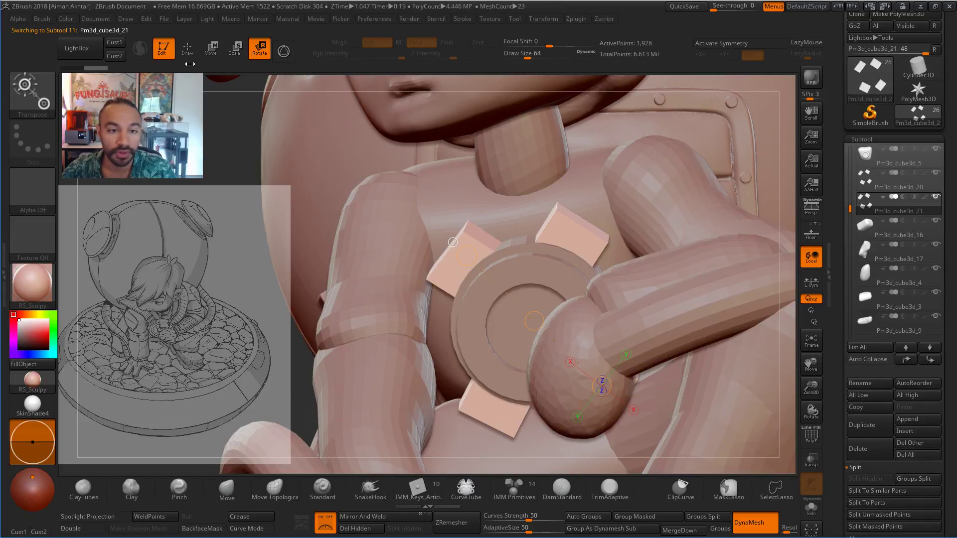
pyautogui.click(812, 508)
pyautogui.press('q')
pyautogui.press('b')
pyautogui.press('m')
pyautogui.press('v')
pyautogui.keyDown('ctrl'); pyautogui.moveTo(514, 175); pyautogui.dragTo(773, 458); pyautogui.keyUp('ctrl')
pyautogui.keyDown('ctrl'); pyautogui.moveTo(606, 311); pyautogui.dragTo(403, 455); pyautogui.keyUp('ctrl')
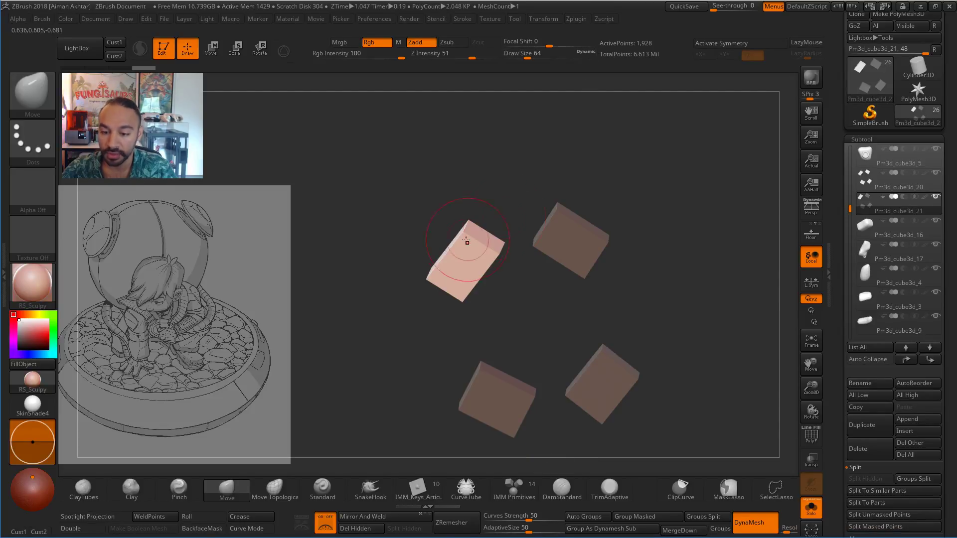
pyautogui.keyDown('ctrl'); pyautogui.moveTo(657, 303); pyautogui.dragTo(662, 310); pyautogui.keyUp('ctrl')
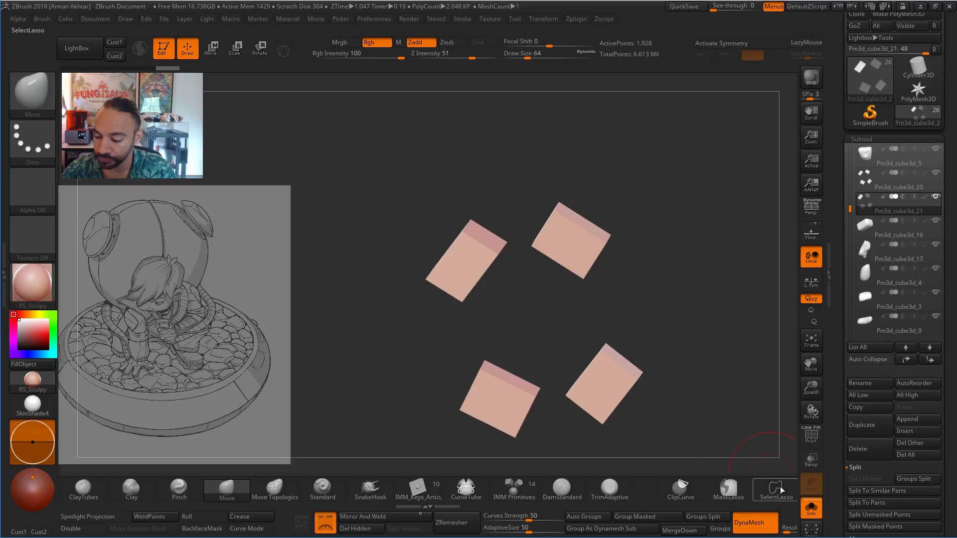
pyautogui.click(812, 508)
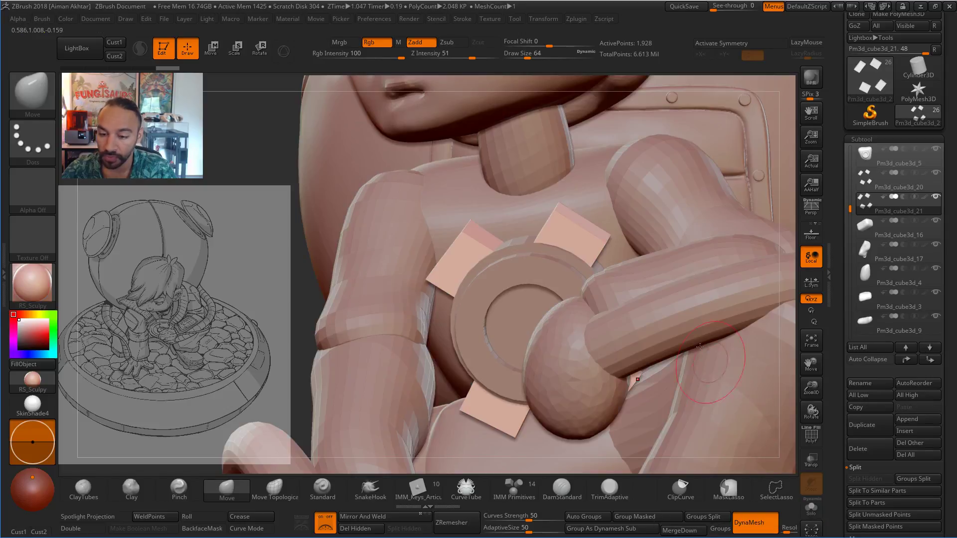
# Try to move all four duplicated cubes together along a Transpose line drawn from the upper-left cube.
pyautogui.click(223, 54)
pyautogui.moveTo(793, 323); pyautogui.dragTo(463, 251)
pyautogui.moveTo(751, 181); pyautogui.dragTo(462, 240)
pyautogui.click(462, 240)
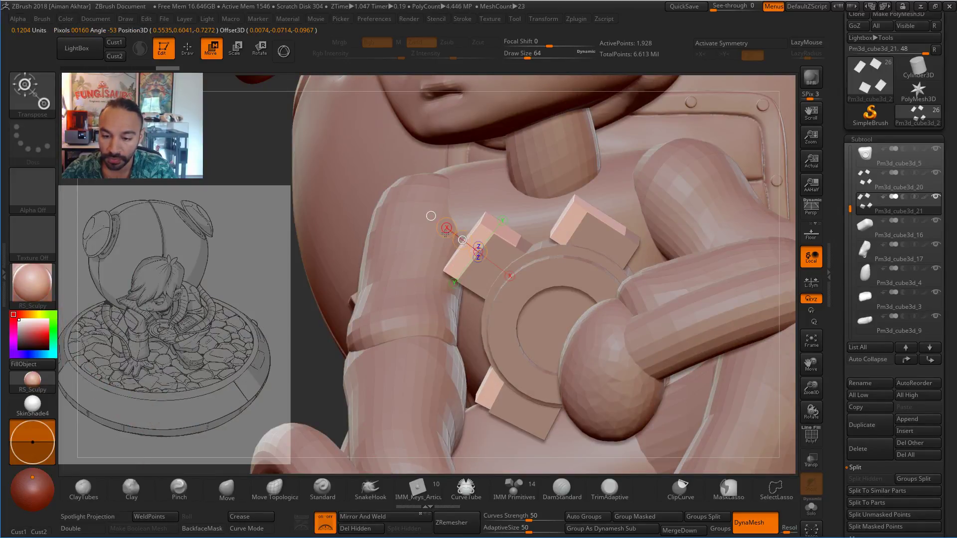
# Solo the duplicated cubes, mask all except the upper-left one, and bring the whole figure back into view.
pyautogui.click(820, 511)
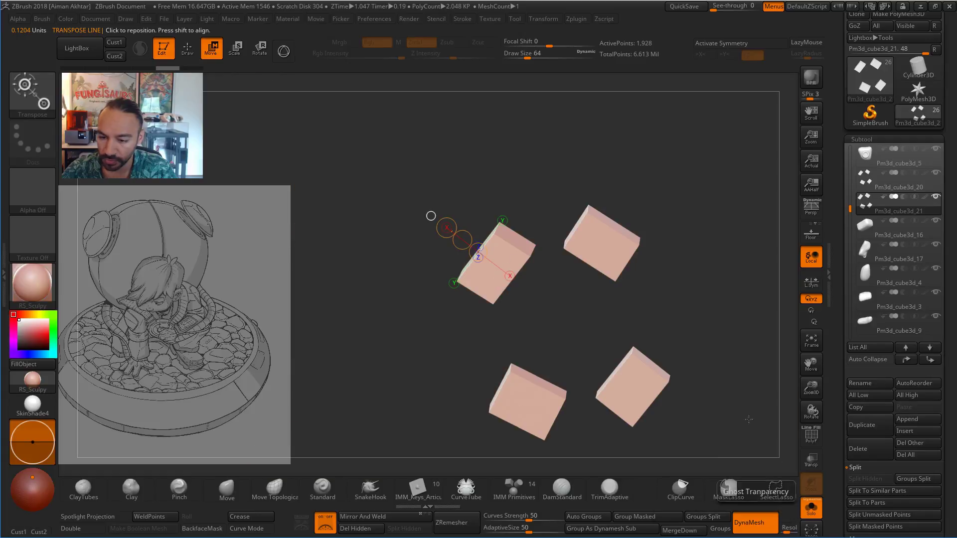
pyautogui.moveTo(697, 135)
pyautogui.keyDown('ctrl'); pyautogui.mouseDown()
pyautogui.moveTo(573, 477)
pyautogui.moveTo(550, 478)
pyautogui.mouseUp(); pyautogui.keyUp('ctrl')
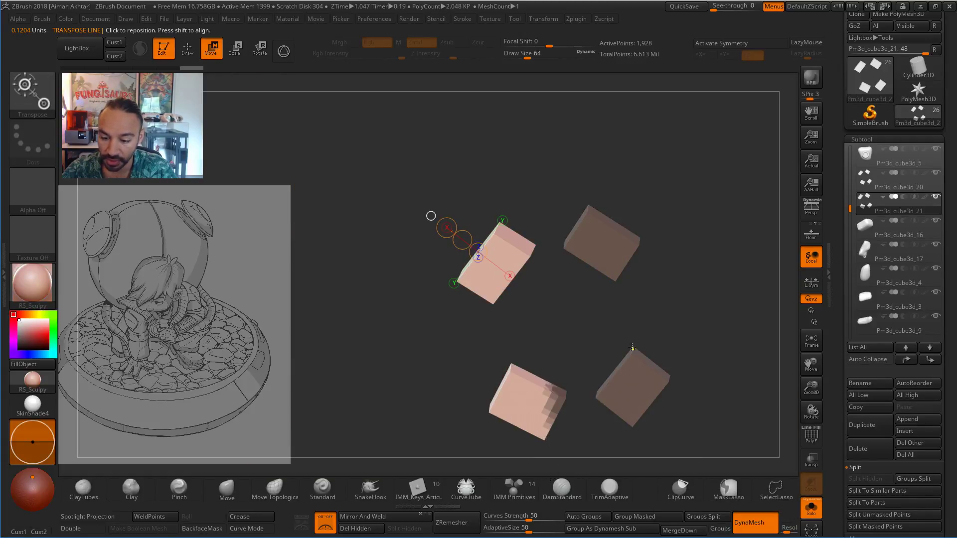
pyautogui.keyDown('ctrl'); pyautogui.moveTo(619, 345); pyautogui.dragTo(421, 513); pyautogui.keyUp('ctrl')
pyautogui.click(814, 517)
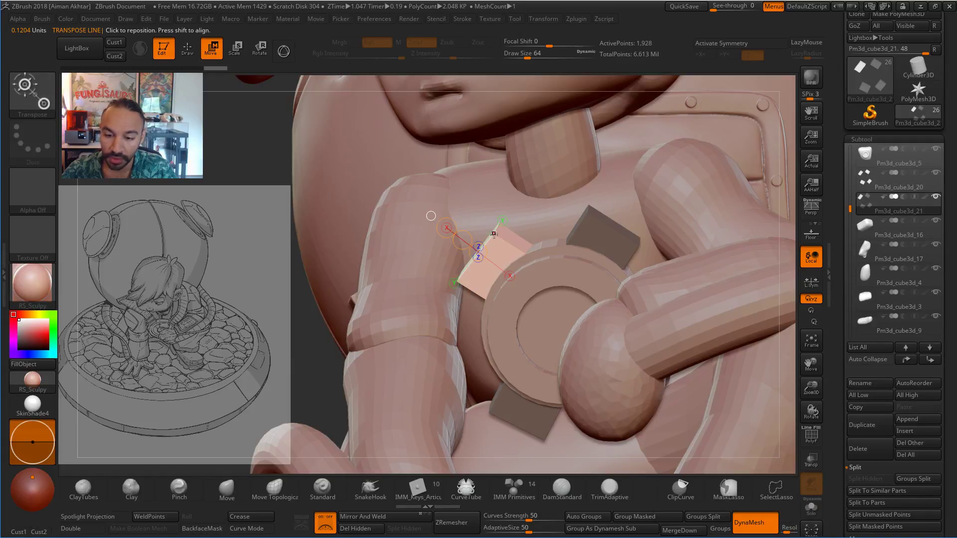
# Move the duplicated upper-left cube outward past the original, scale it down and adjust its placement, then return to Draw mode.
pyautogui.moveTo(462, 240); pyautogui.dragTo(447, 228)
pyautogui.press('e')
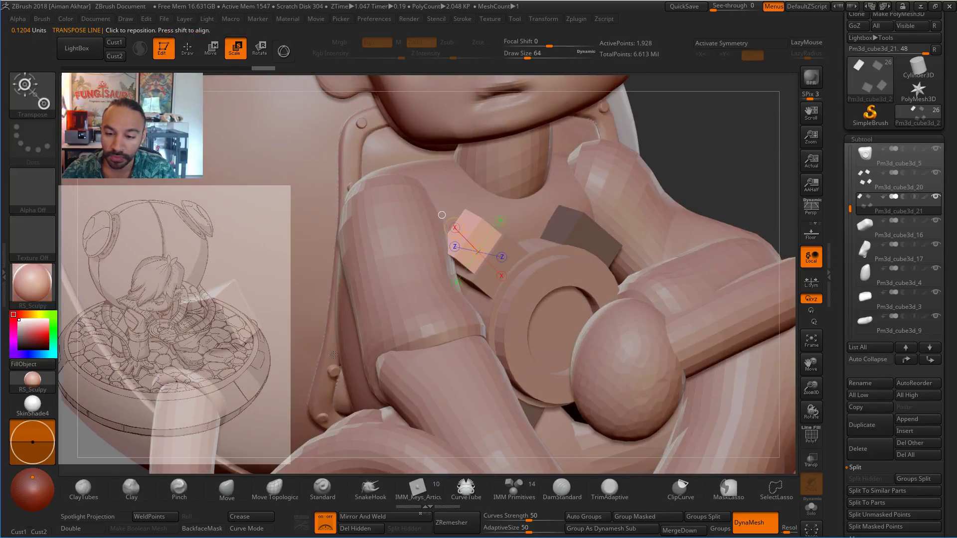
pyautogui.moveTo(341, 373); pyautogui.dragTo(344, 380, button='right')
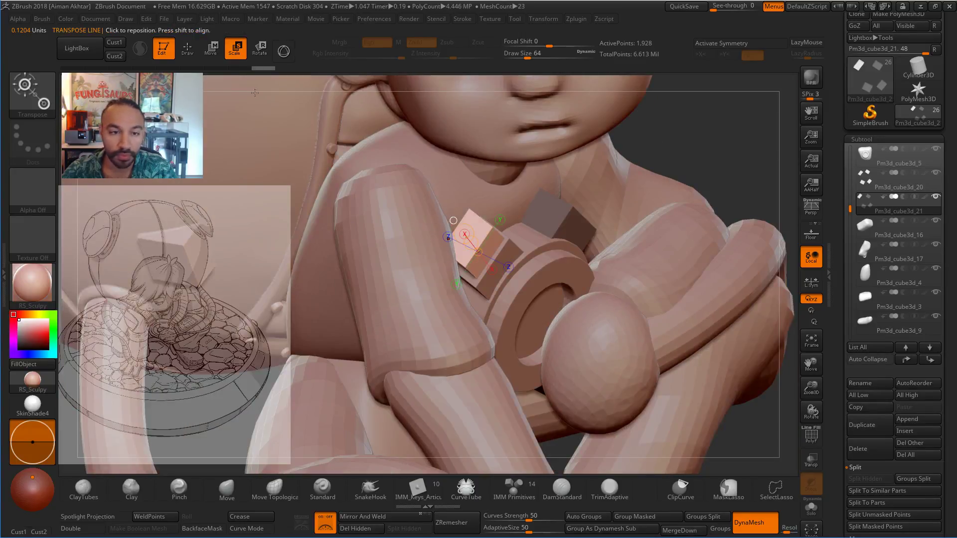
pyautogui.click(211, 47)
pyautogui.moveTo(477, 251); pyautogui.dragTo(492, 278)
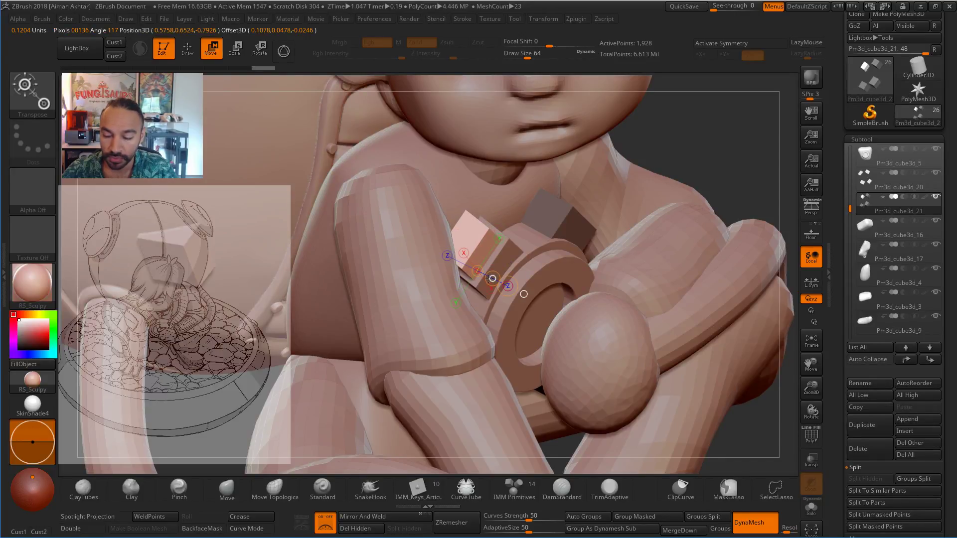
pyautogui.moveTo(736, 143)
pyautogui.mouseDown()
pyautogui.moveTo(670, 145)
pyautogui.moveTo(717, 144)
pyautogui.mouseUp()
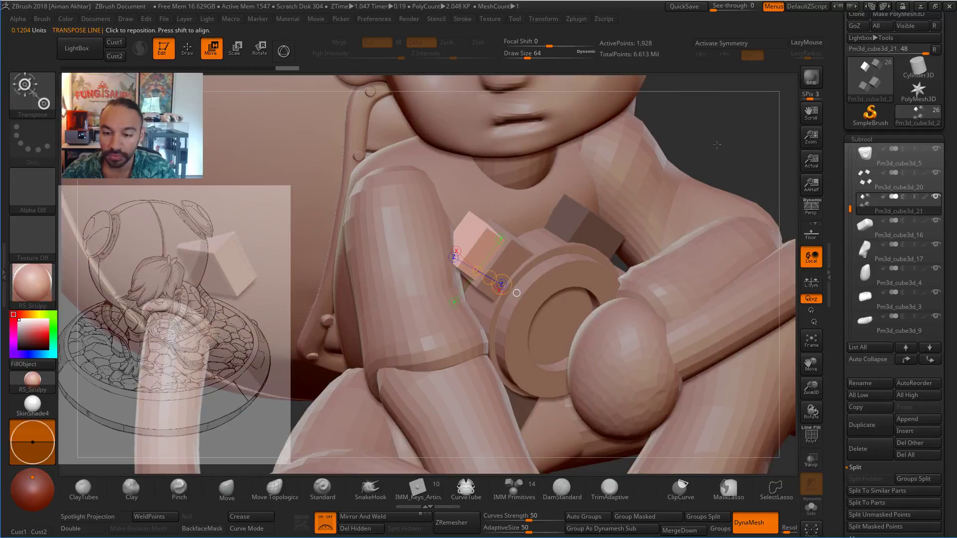
pyautogui.click(187, 48)
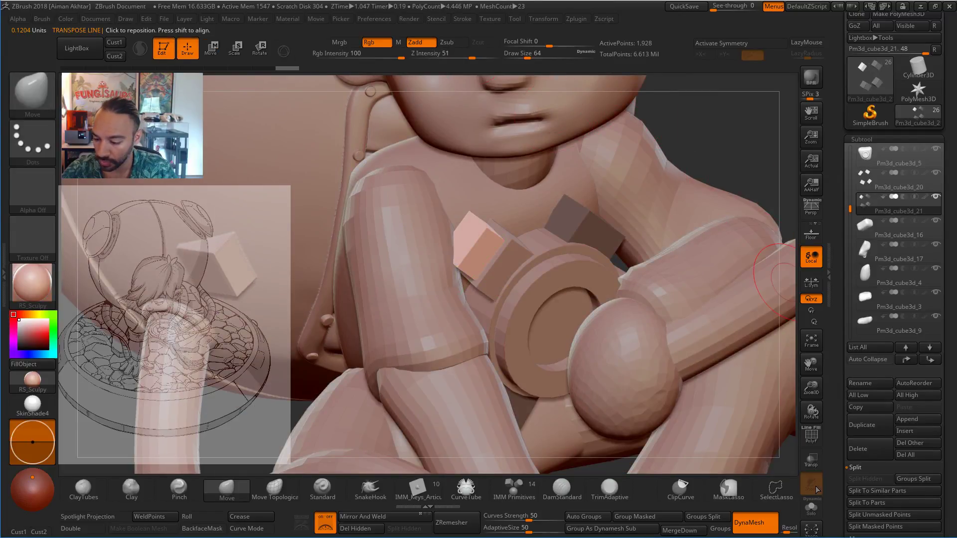
# Solo the duplicated cubes, invert the mask and mask the remaining cubes so only the upper-right one is free, then exit Solo.
pyautogui.click(812, 507)
pyautogui.press('ctrl')
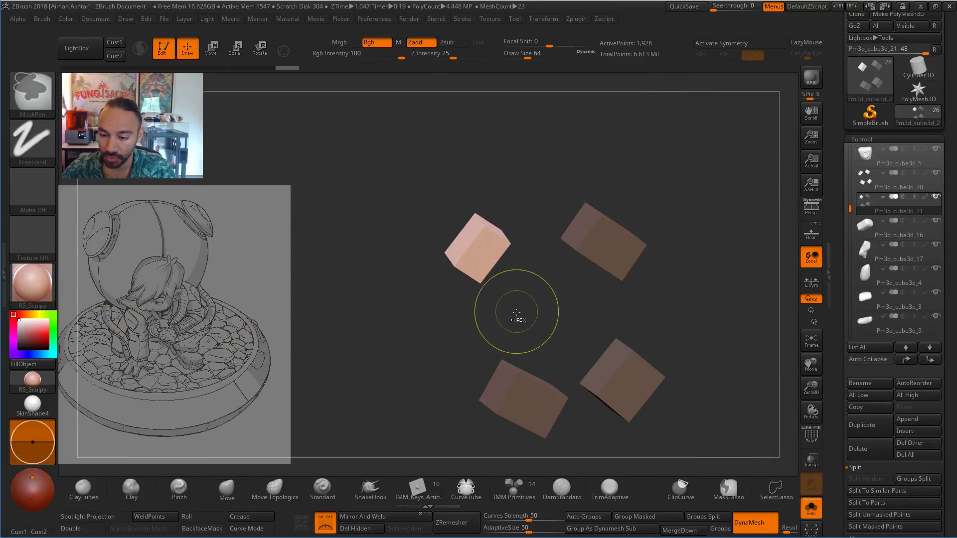
pyautogui.keyDown('ctrl'); pyautogui.click(516, 313); pyautogui.keyUp('ctrl')
pyautogui.keyDown('ctrl'); pyautogui.moveTo(536, 177); pyautogui.dragTo(405, 302); pyautogui.keyUp('ctrl')
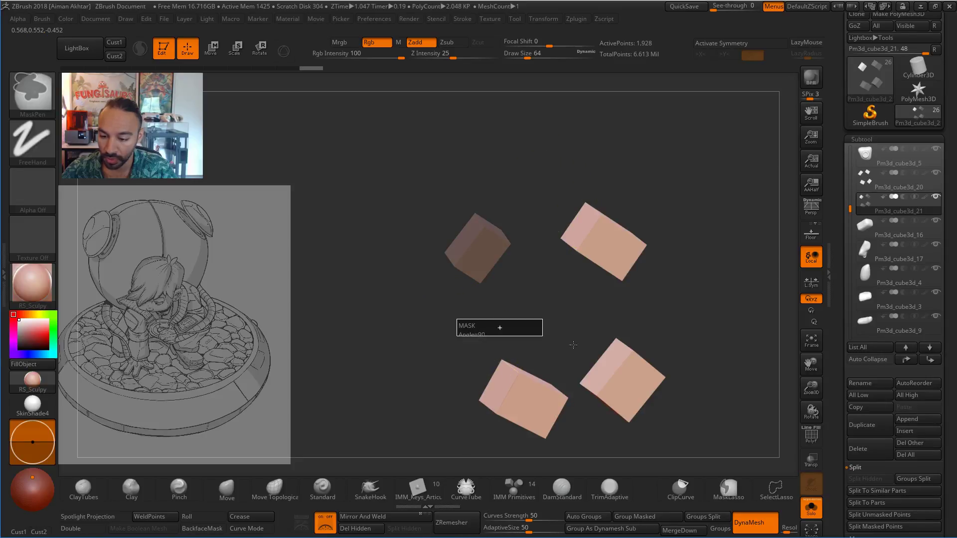
pyautogui.keyDown('ctrl'); pyautogui.moveTo(477, 320); pyautogui.dragTo(698, 455); pyautogui.keyUp('ctrl')
pyautogui.click(812, 507)
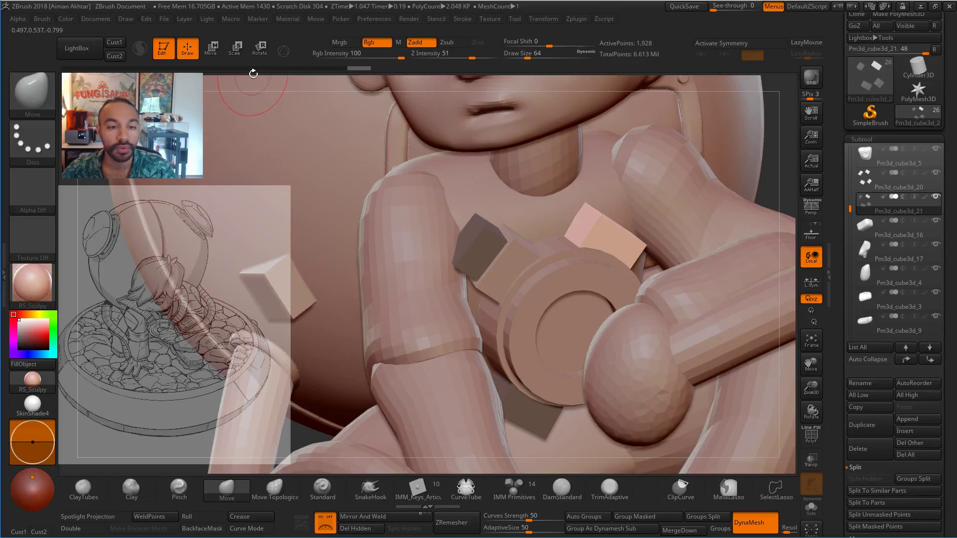
# Move the duplicated upper-right cube outward past the original and scale it down.
pyautogui.press('w')
pyautogui.moveTo(253, 73); pyautogui.dragTo(661, 186)
pyautogui.press('e')
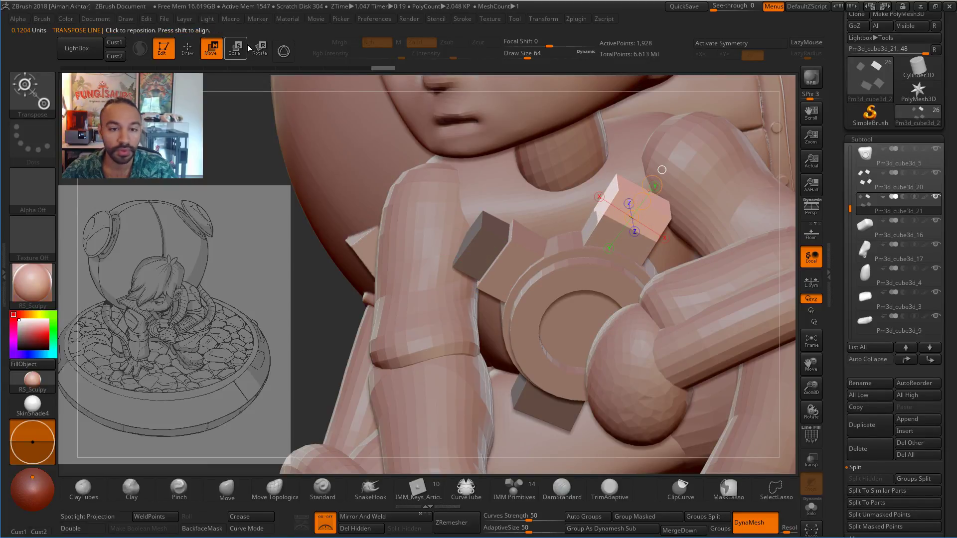
pyautogui.moveTo(647, 184); pyautogui.dragTo(650, 186)
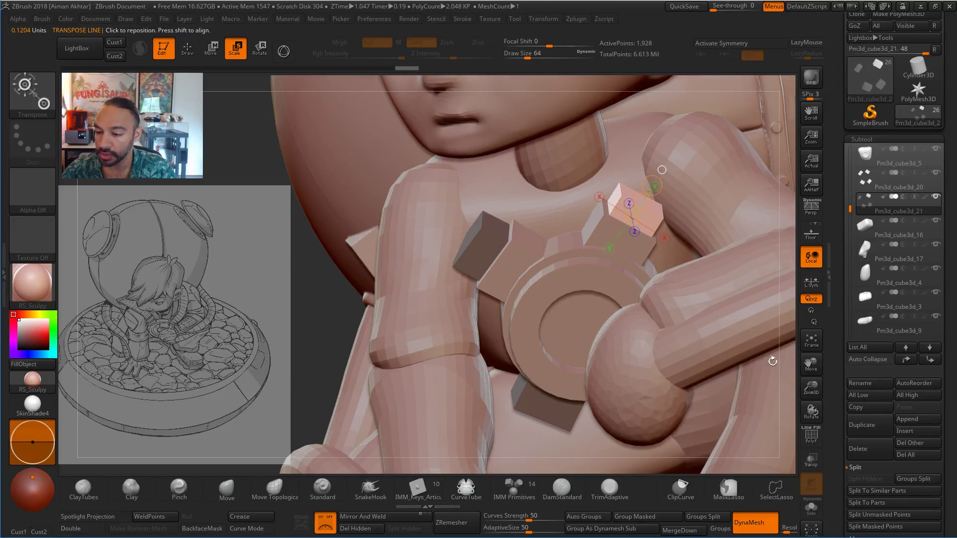
# Check the upper-right cube's placement from other angles, then solo the duplicated cubes and clear their mask.
pyautogui.moveTo(773, 361); pyautogui.dragTo(817, 267, button='right')
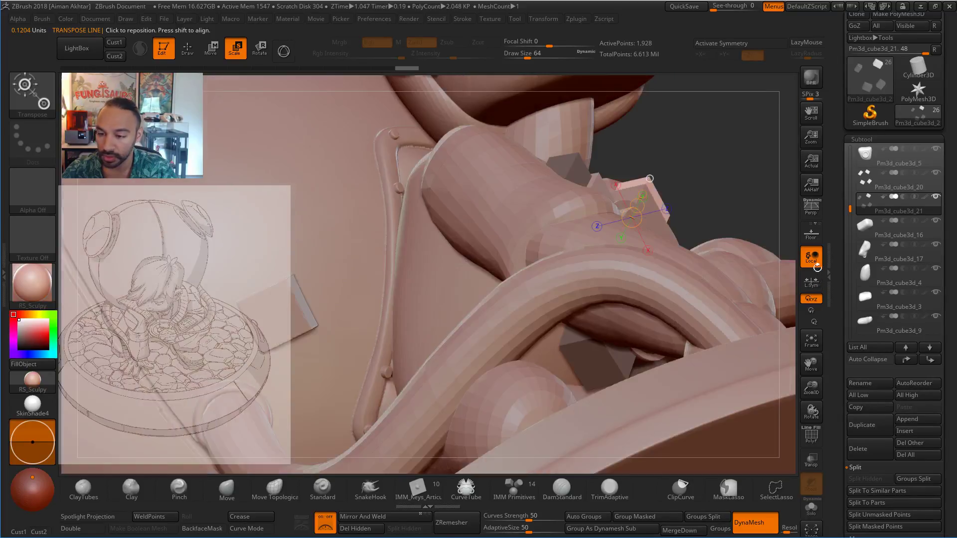
pyautogui.moveTo(737, 150); pyautogui.dragTo(436, 382, button='right')
pyautogui.click(811, 509)
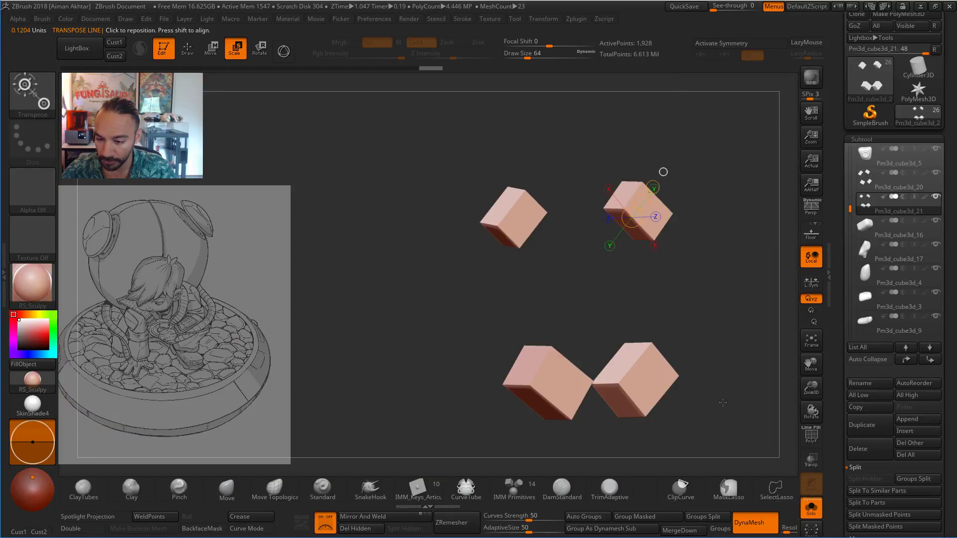
pyautogui.moveTo(723, 398); pyautogui.dragTo(91, 66, button='right')
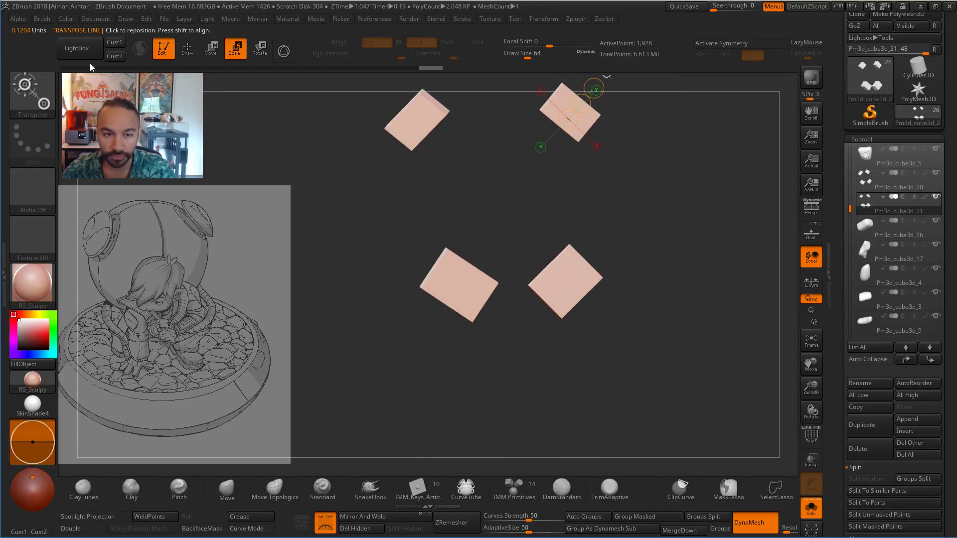
# Isolate the duplicated lower-left cube by masking the other three cubes, then exit Solo.
pyautogui.click(187, 51)
pyautogui.keyDown('ctrl'); pyautogui.moveTo(521, 370); pyautogui.dragTo(386, 203); pyautogui.keyUp('ctrl')
pyautogui.keyDown('ctrl'); pyautogui.click(627, 447); pyautogui.keyUp('ctrl')
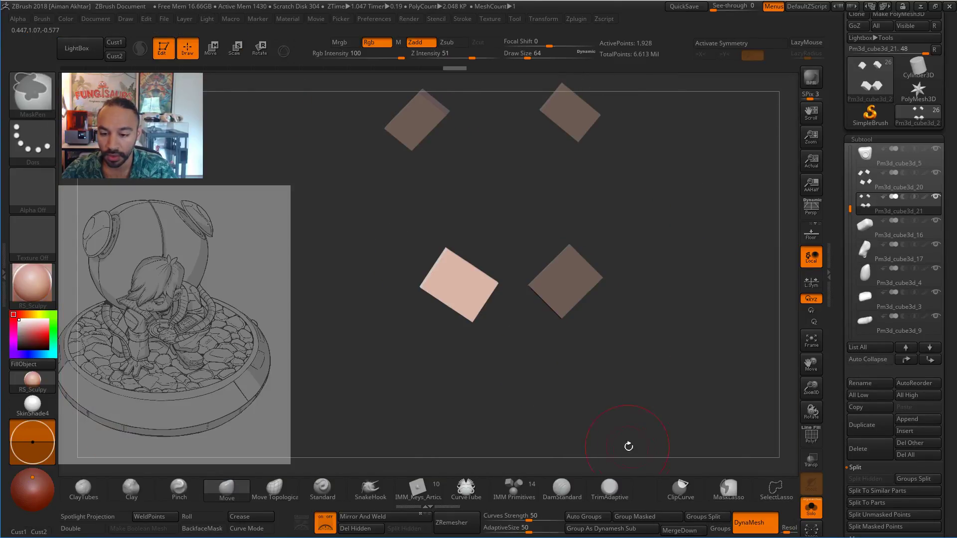
pyautogui.click(811, 508)
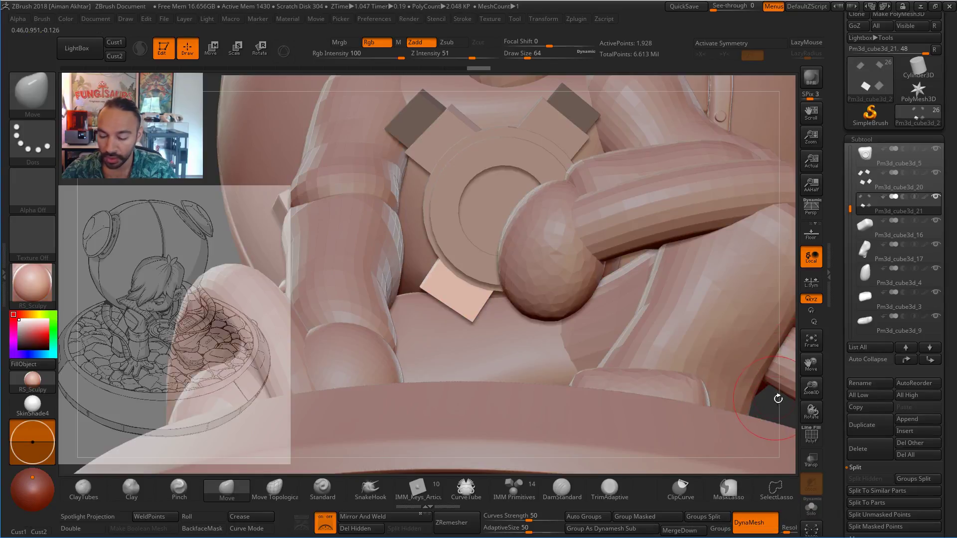
# Move the duplicated lower-left cube outward past the original beside the disc and scale it down.
pyautogui.moveTo(779, 399); pyautogui.dragTo(299, 124, button='right')
pyautogui.press('w')
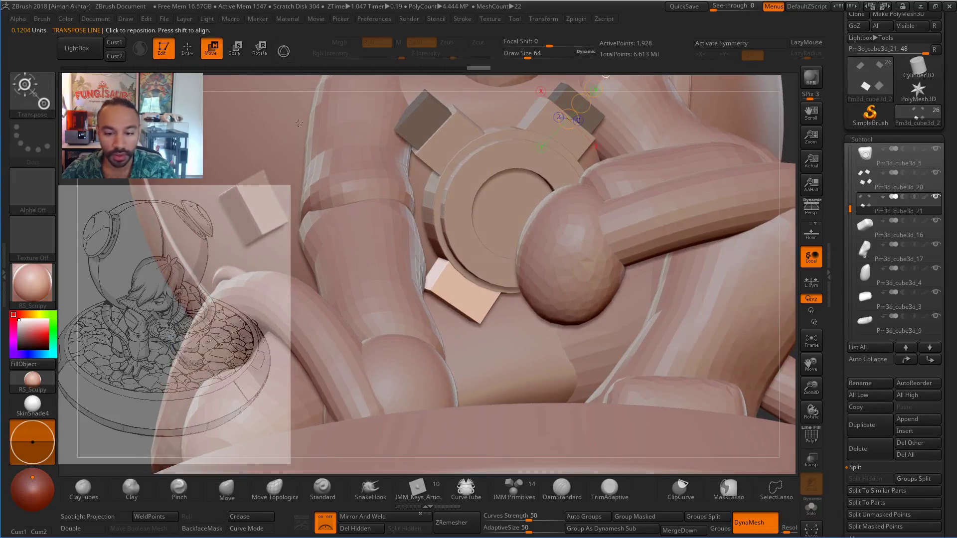
pyautogui.click(452, 311)
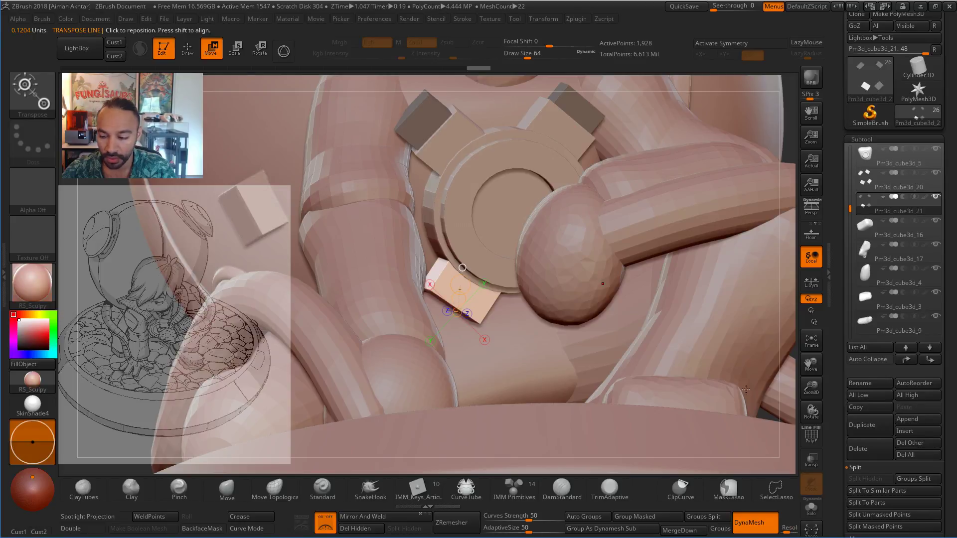
pyautogui.click(811, 506)
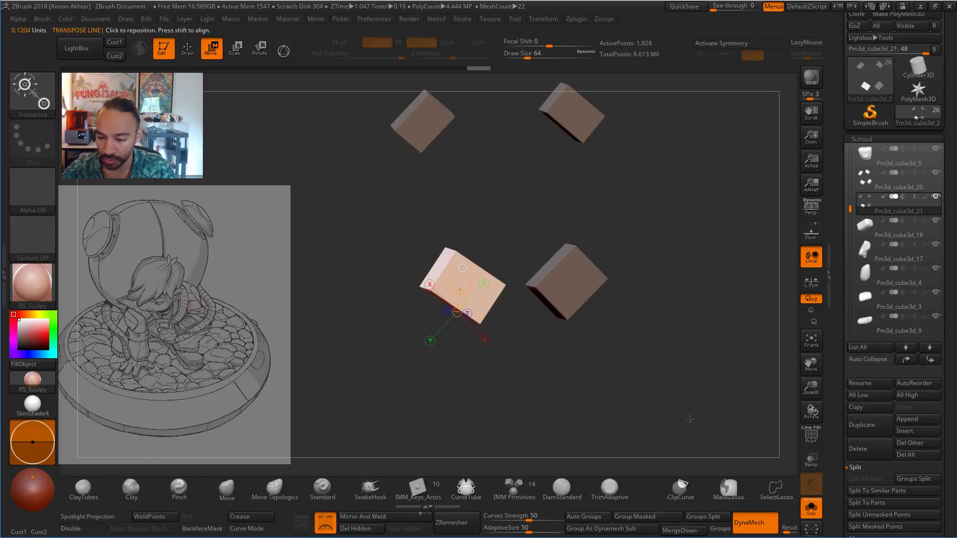
pyautogui.click(447, 290)
pyautogui.moveTo(543, 361); pyautogui.dragTo(615, 416, button='right')
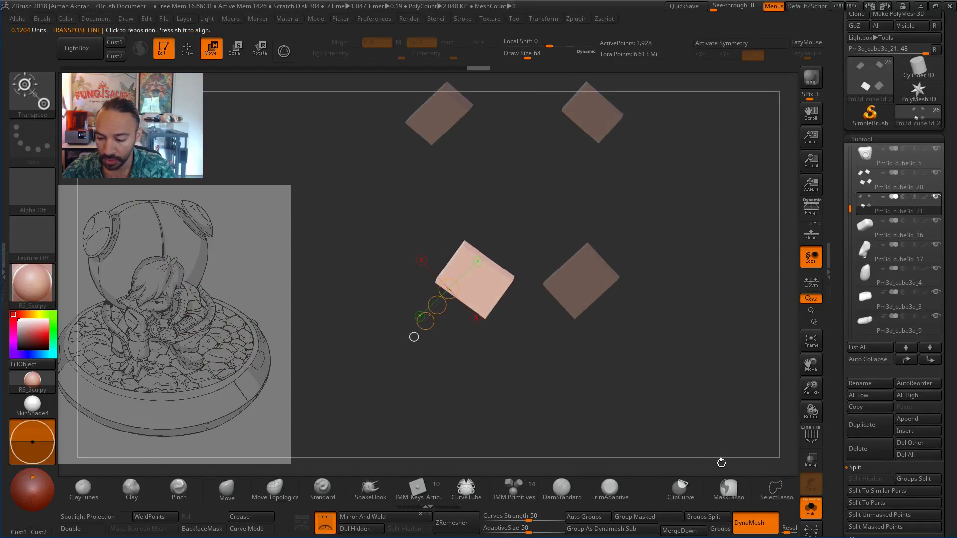
pyautogui.click(808, 511)
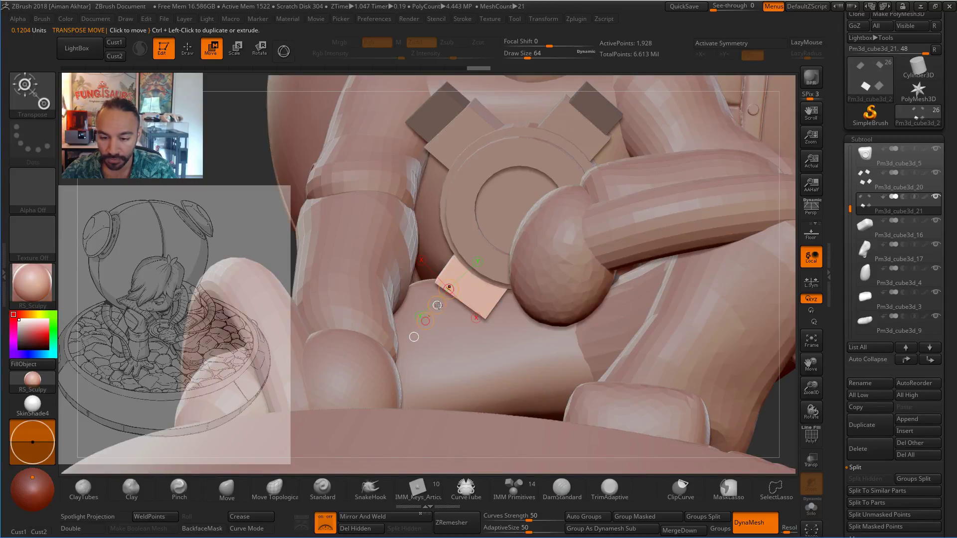
pyautogui.moveTo(437, 305); pyautogui.dragTo(405, 327)
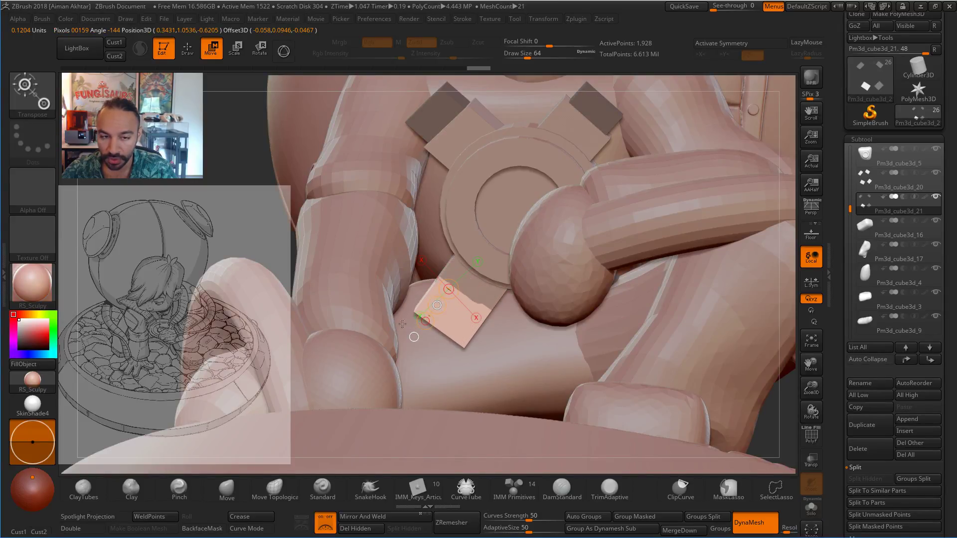
pyautogui.click(235, 49)
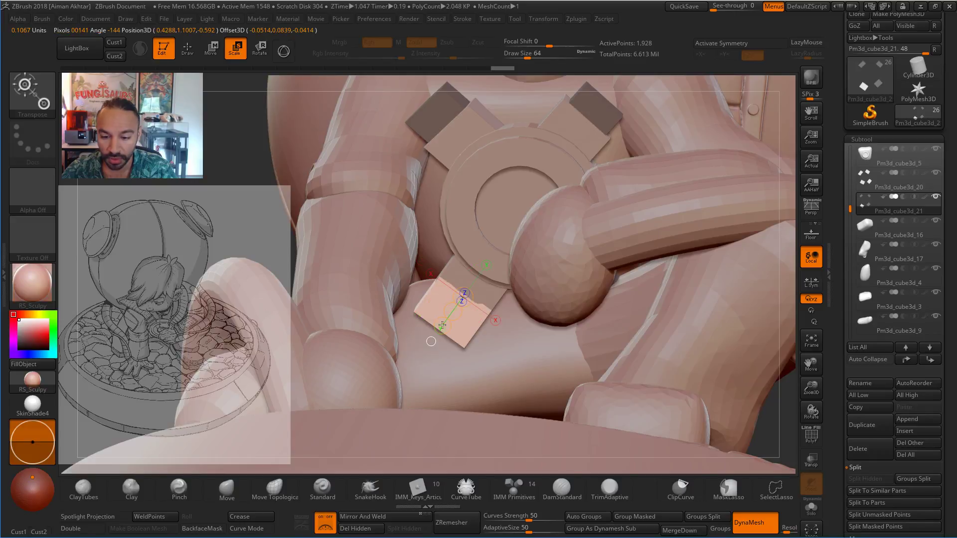
pyautogui.moveTo(442, 326)
pyautogui.mouseDown()
pyautogui.moveTo(450, 315)
pyautogui.moveTo(442, 327)
pyautogui.moveTo(482, 358)
pyautogui.moveTo(499, 332)
pyautogui.moveTo(476, 326)
pyautogui.moveTo(409, 344)
pyautogui.moveTo(369, 329)
pyautogui.mouseUp()
pyautogui.click(211, 50)
# Solo the duplicated cubes in Draw mode, clear the mask and mask all but the lower-right cube.
pyautogui.click(812, 507)
pyautogui.click(191, 51)
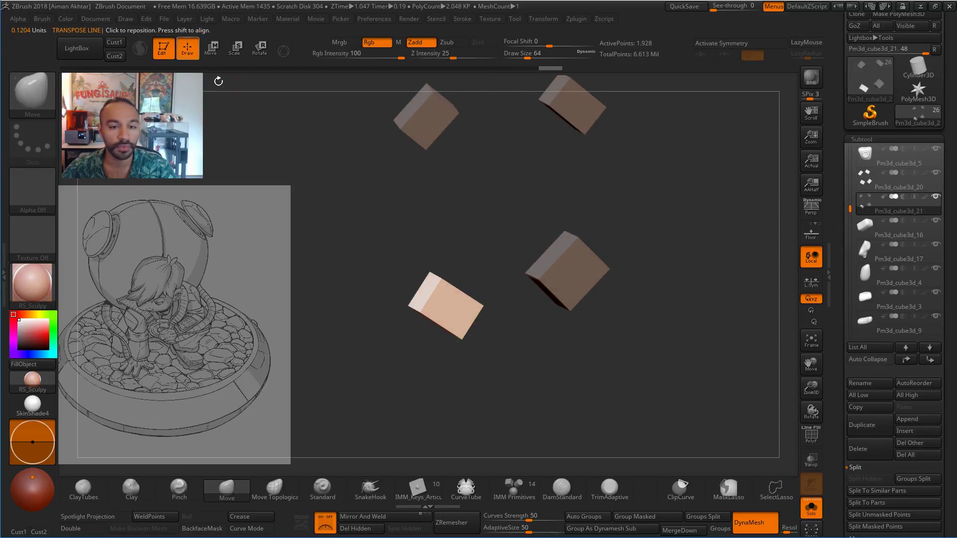
pyautogui.keyDown('ctrl'); pyautogui.moveTo(528, 209); pyautogui.dragTo(554, 250); pyautogui.keyUp('ctrl')
pyautogui.keyDown('ctrl'); pyautogui.moveTo(625, 329); pyautogui.dragTo(476, 160); pyautogui.keyUp('ctrl')
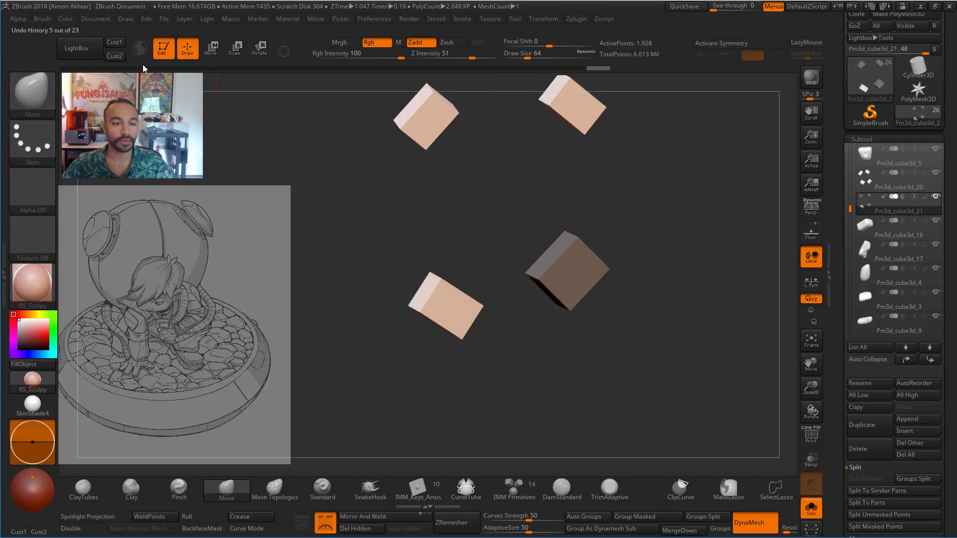
pyautogui.keyDown('ctrl'); pyautogui.click(266, 119); pyautogui.keyUp('ctrl')
# Move the duplicated lower-right cube outward, scale it down and exit Solo to check it against the figure.
pyautogui.click(215, 58)
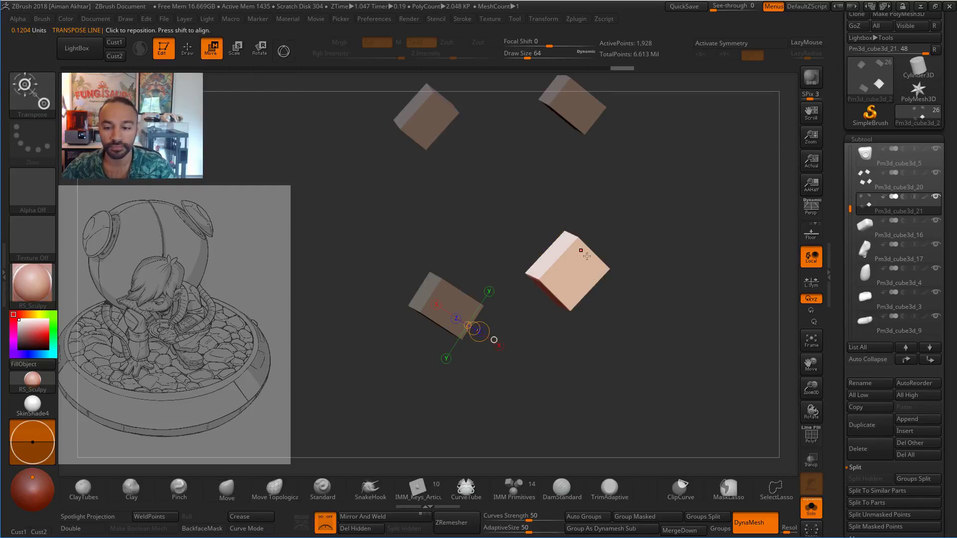
pyautogui.moveTo(651, 306); pyautogui.dragTo(677, 311)
pyautogui.click(575, 279)
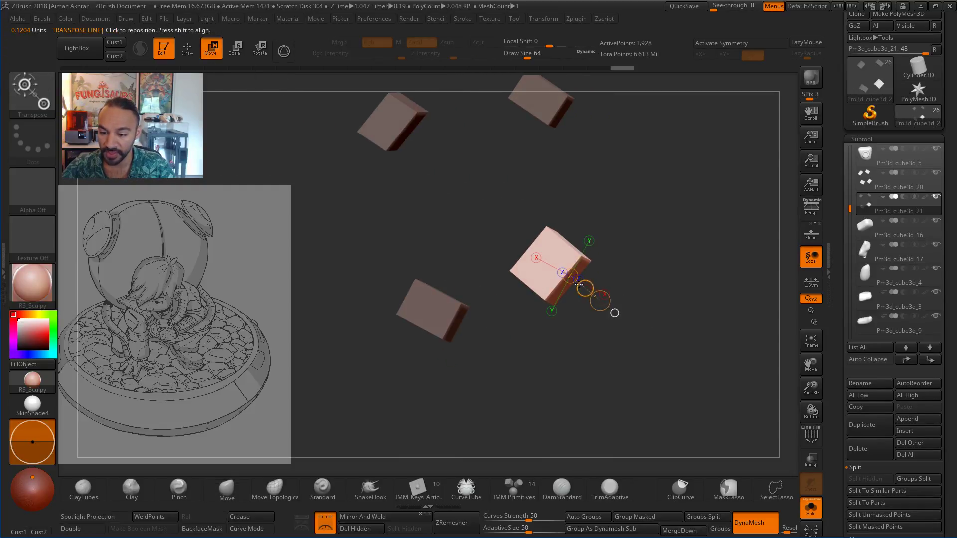
pyautogui.moveTo(598, 299); pyautogui.dragTo(610, 304)
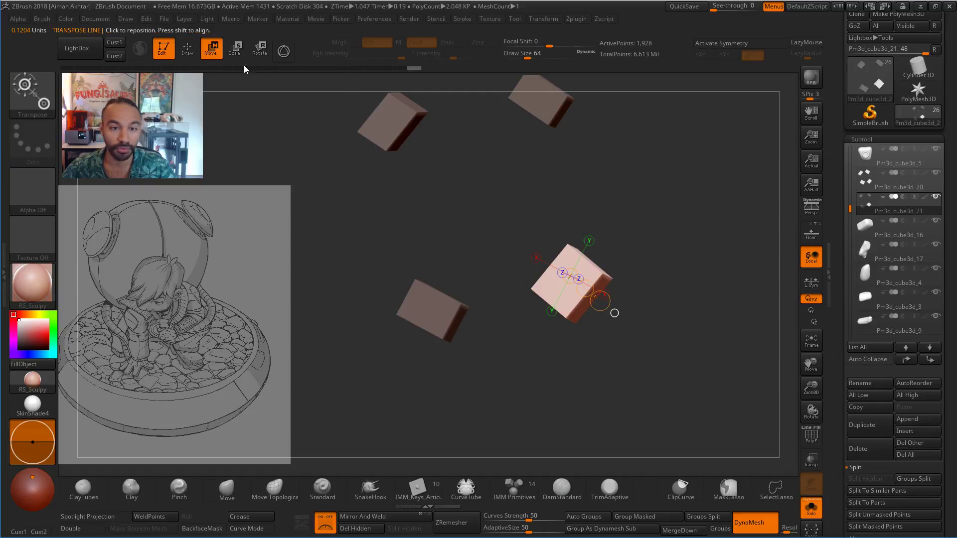
pyautogui.click(236, 53)
pyautogui.moveTo(555, 280); pyautogui.dragTo(591, 299)
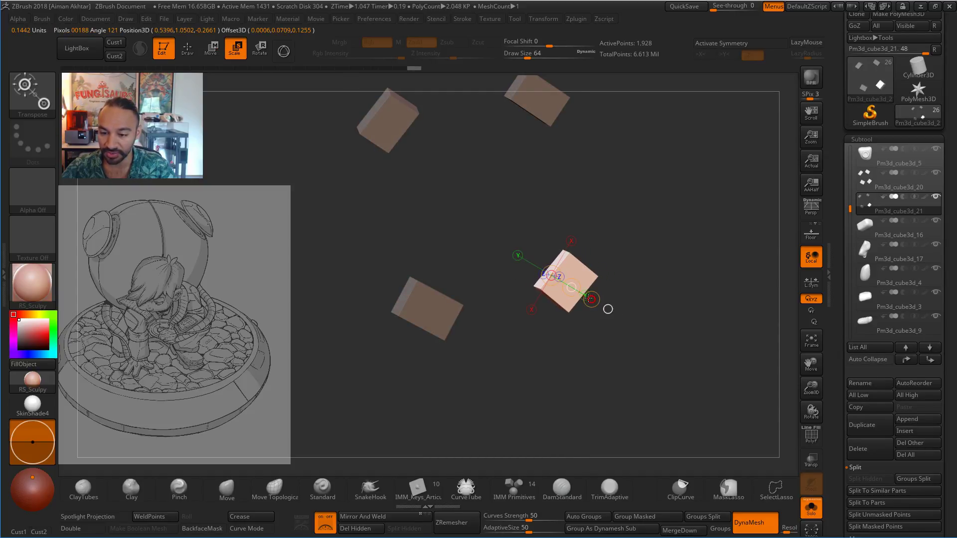
pyautogui.press('w')
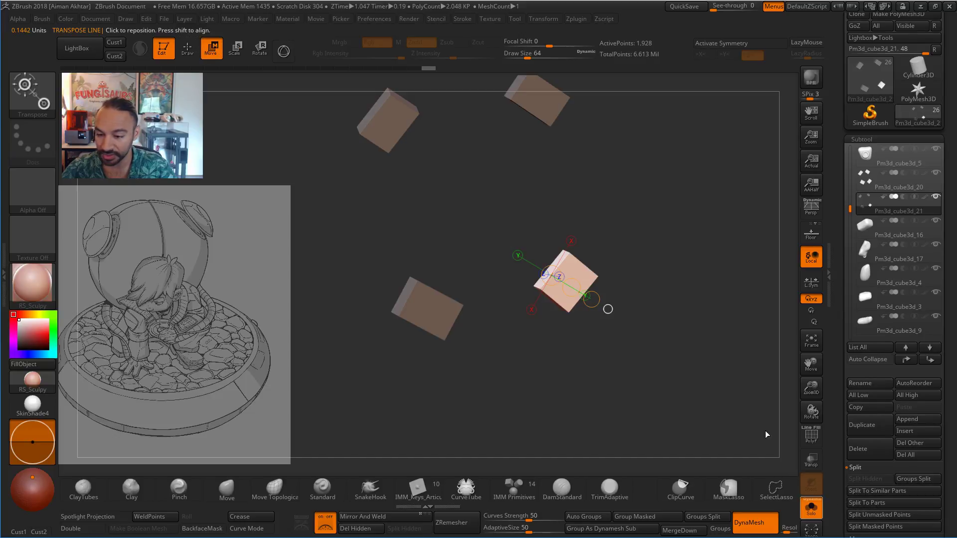
pyautogui.click(812, 509)
pyautogui.moveTo(796, 393); pyautogui.dragTo(672, 358)
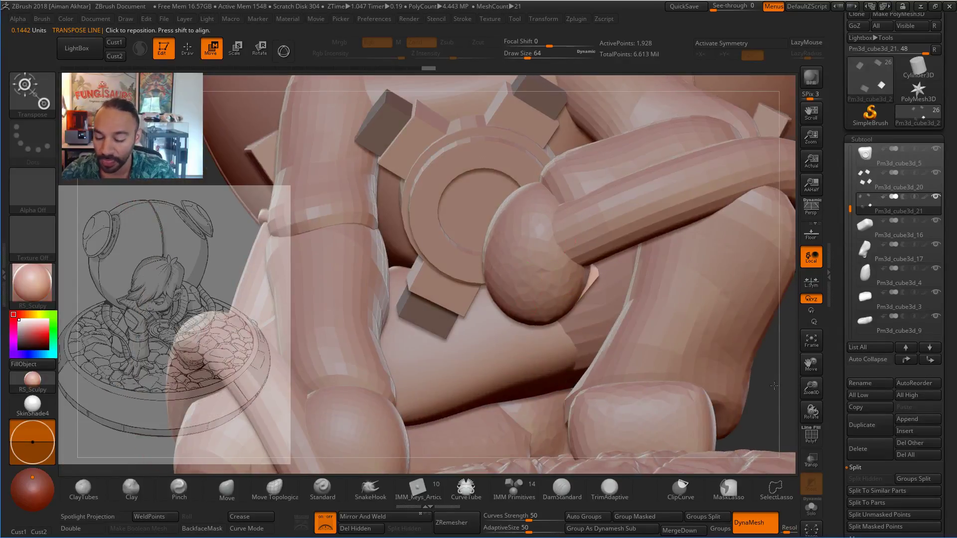
# Return to Draw mode, clear the cubes' mask and check the chest piece on the whole figure from several angles.
pyautogui.moveTo(774, 385); pyautogui.dragTo(748, 280)
pyautogui.click(188, 50)
pyautogui.keyDown('ctrl'); pyautogui.moveTo(358, 232); pyautogui.dragTo(371, 244); pyautogui.keyUp('ctrl')
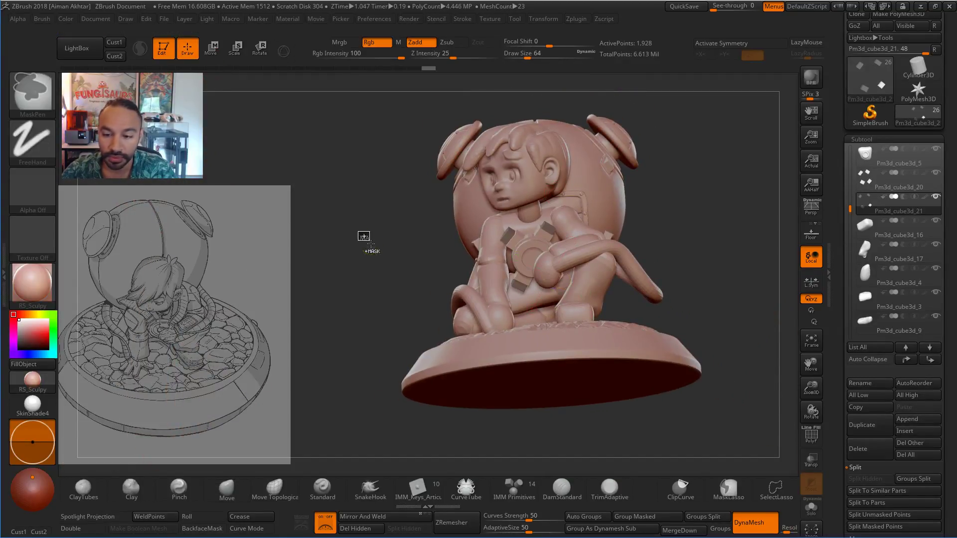
pyautogui.moveTo(672, 242)
pyautogui.mouseDown()
pyautogui.moveTo(701, 232)
pyautogui.moveTo(741, 245)
pyautogui.moveTo(500, 276)
pyautogui.mouseUp()
pyautogui.moveTo(634, 252); pyautogui.dragTo(515, 211)
pyautogui.moveTo(633, 253); pyautogui.dragTo(673, 258)
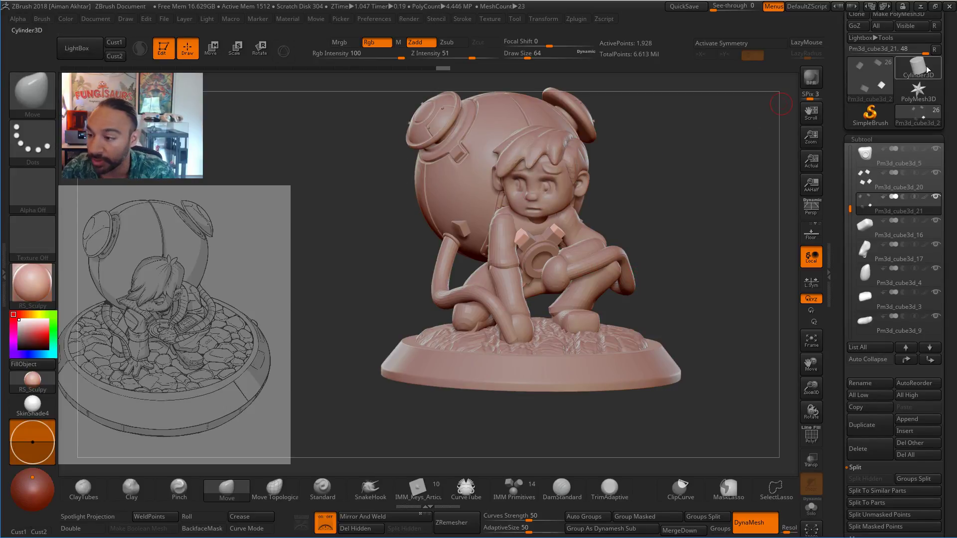
# Save the ZTool as a new file, changing the version number in its name to 3.
pyautogui.scroll(3, 943, 55)
pyautogui.click(916, 45)
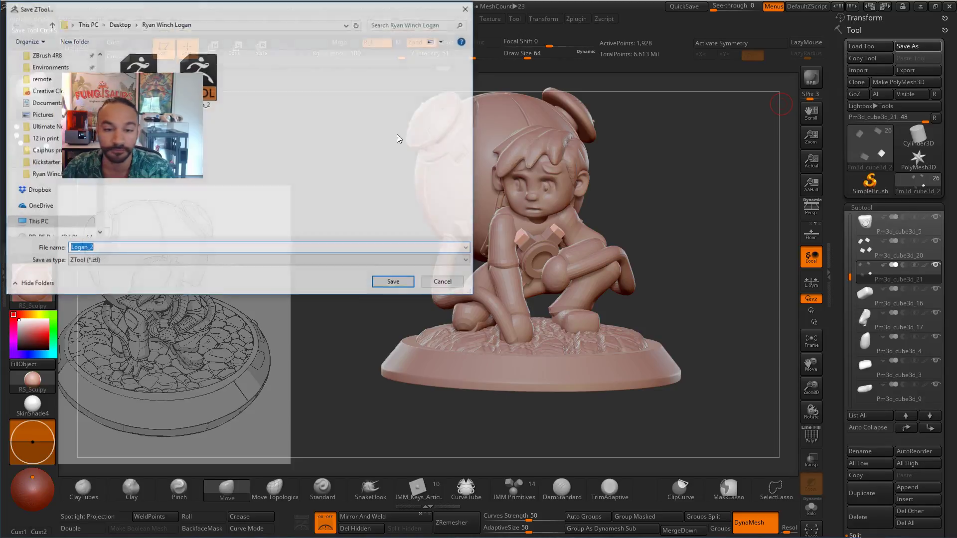
pyautogui.click(167, 250)
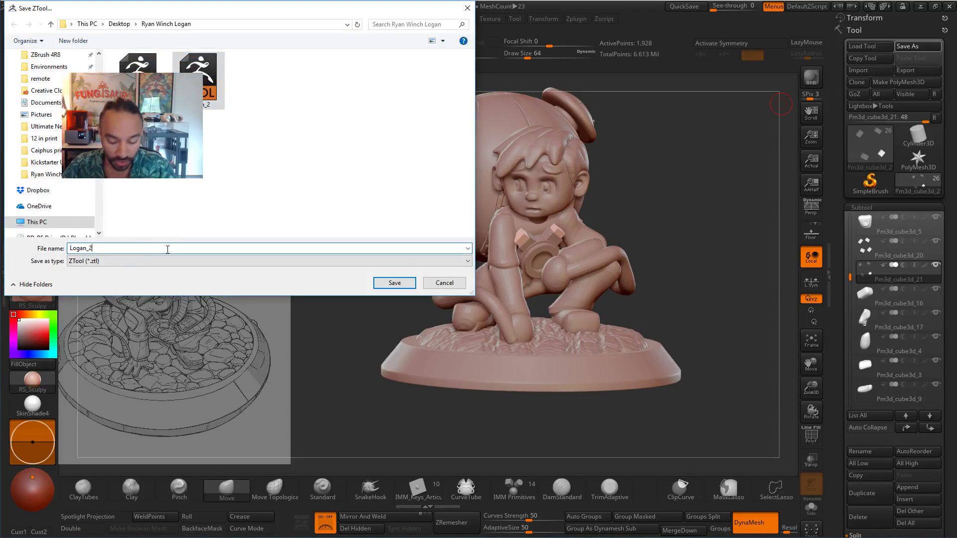
pyautogui.press('BackSpace')
pyautogui.write('3')
pyautogui.press('Return')
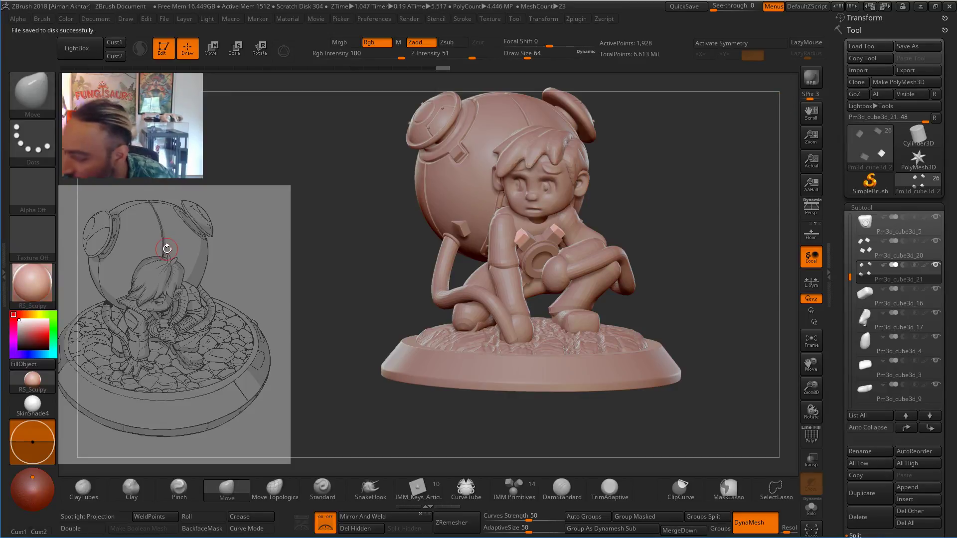
# Try the IMM Army Curve brush, then switch to IMM Parts and choose its Misc 08 mesh.
pyautogui.moveTo(743, 301); pyautogui.dragTo(663, 305)
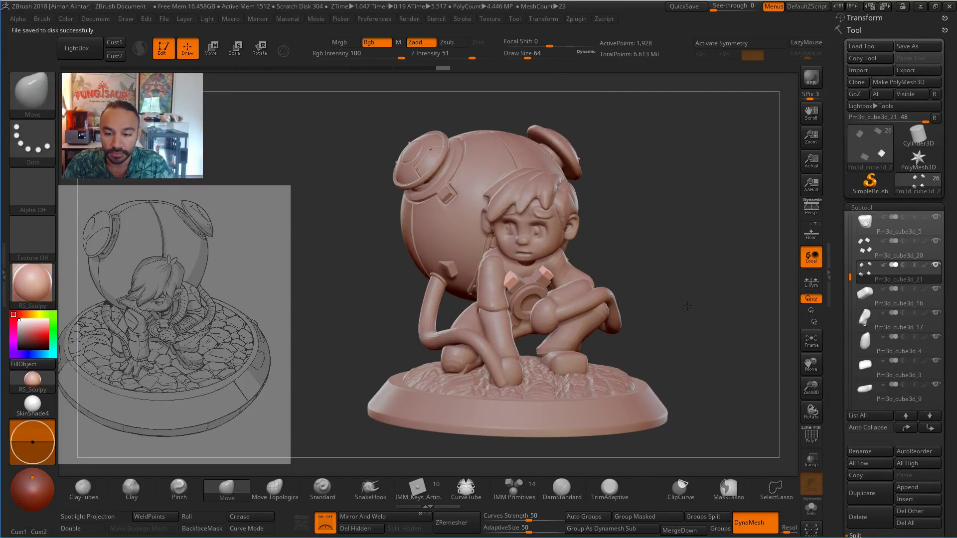
pyautogui.click(34, 98)
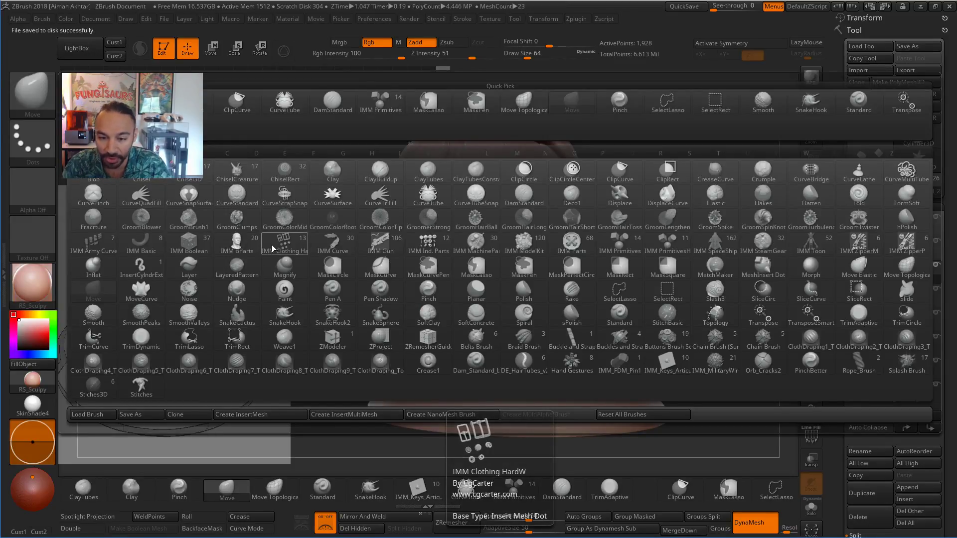
pyautogui.click(100, 241)
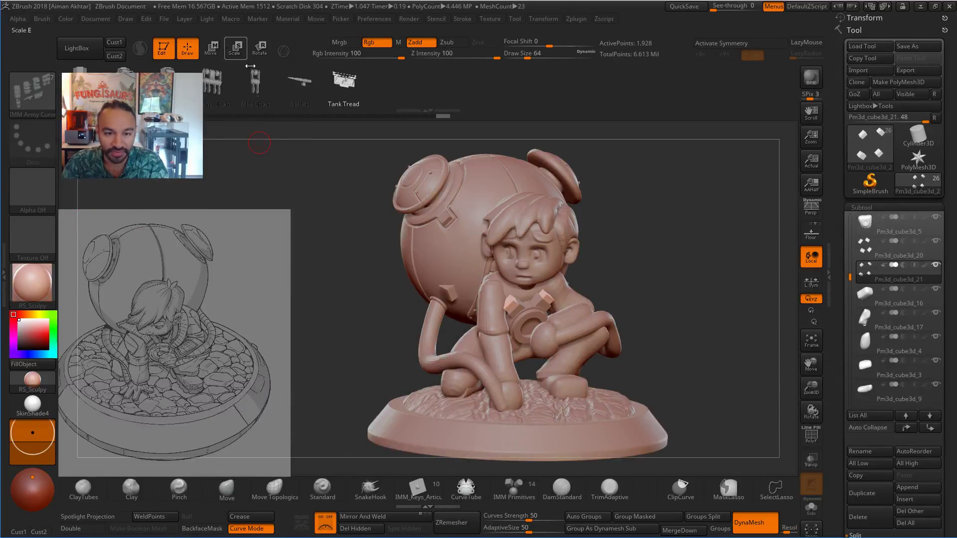
pyautogui.click(31, 102)
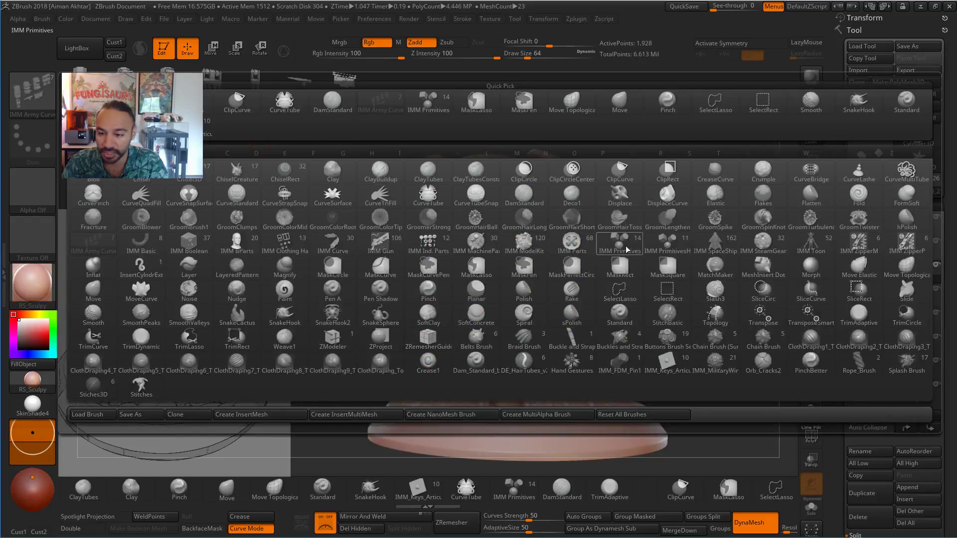
pyautogui.click(566, 249)
pyautogui.press('m')
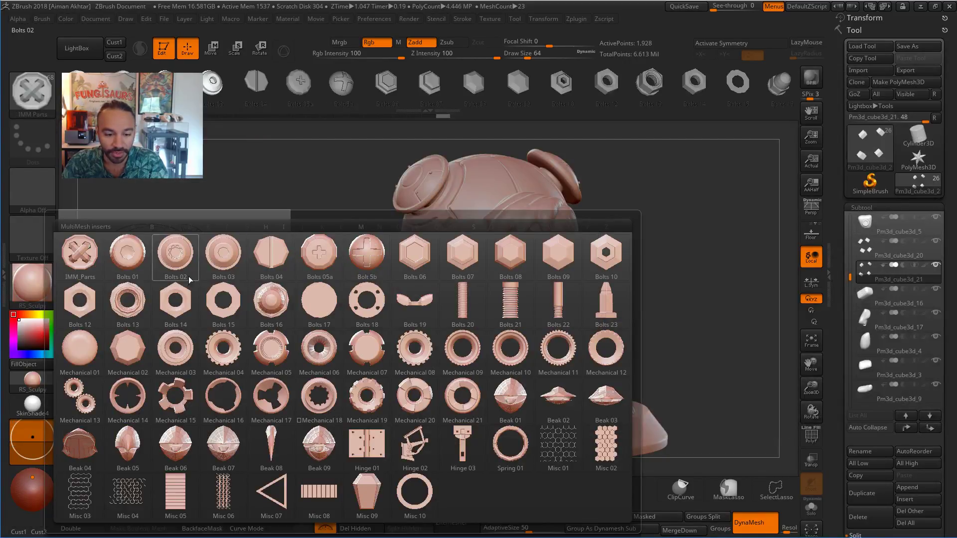
pyautogui.moveTo(179, 497)
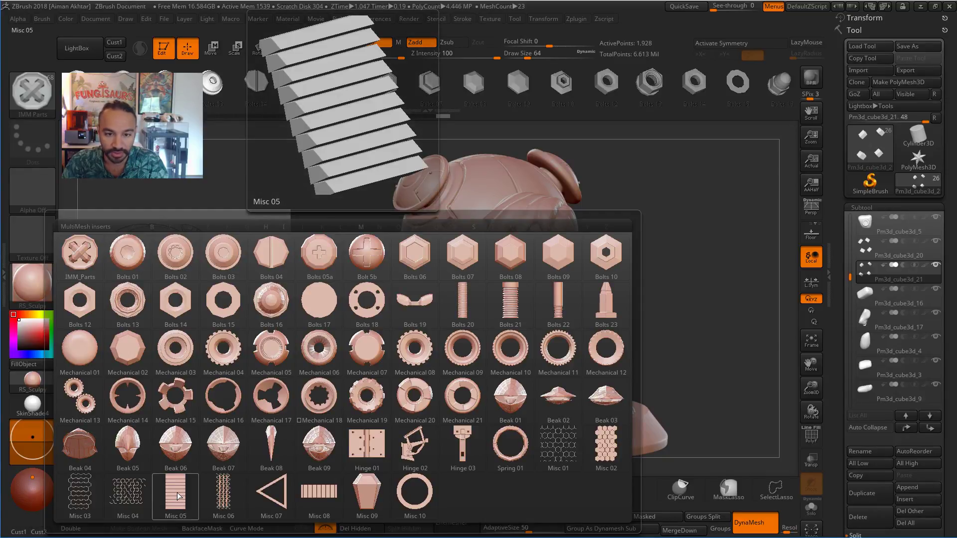
pyautogui.click(333, 507)
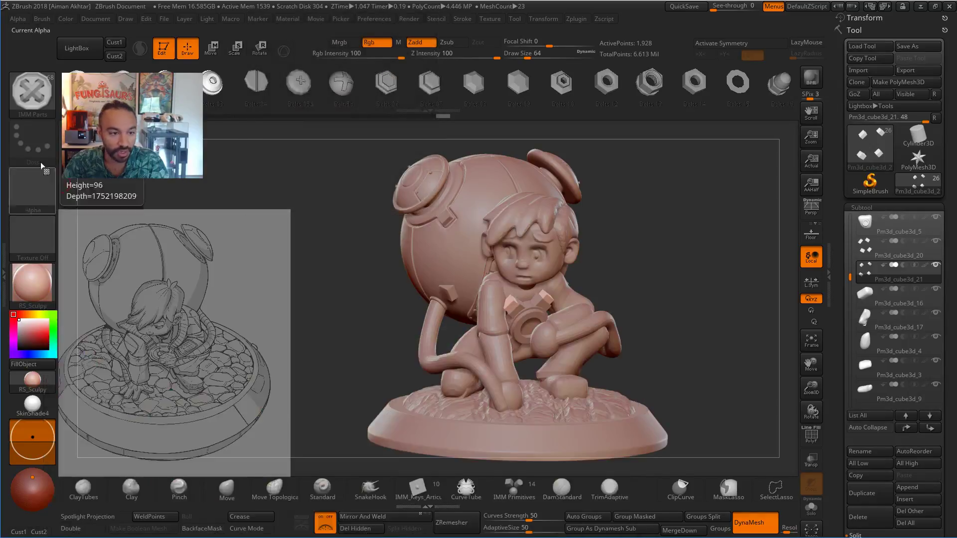
# Pick the Misc 08 mesh again and insert the ribbed strip at the boy's shoulder beside the chest piece.
pyautogui.click(26, 100)
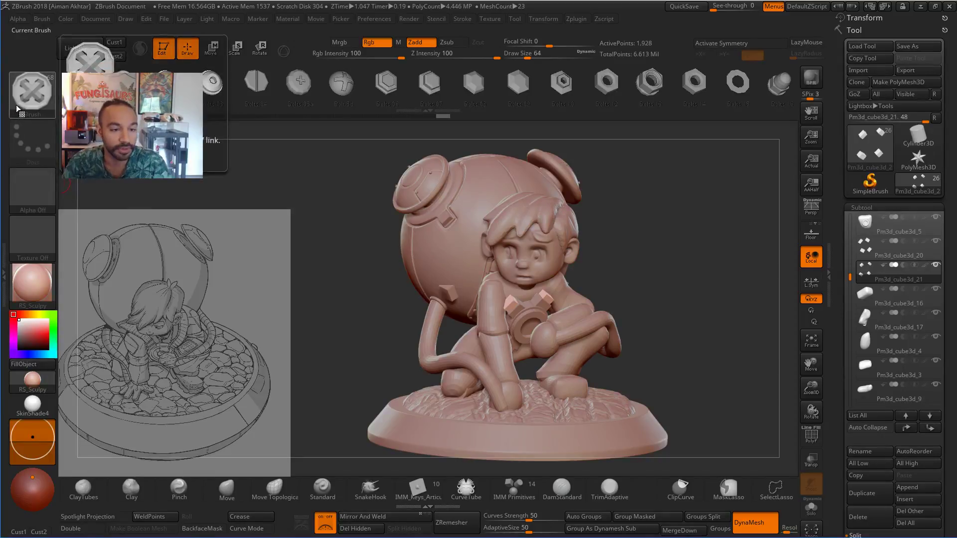
pyautogui.press('m')
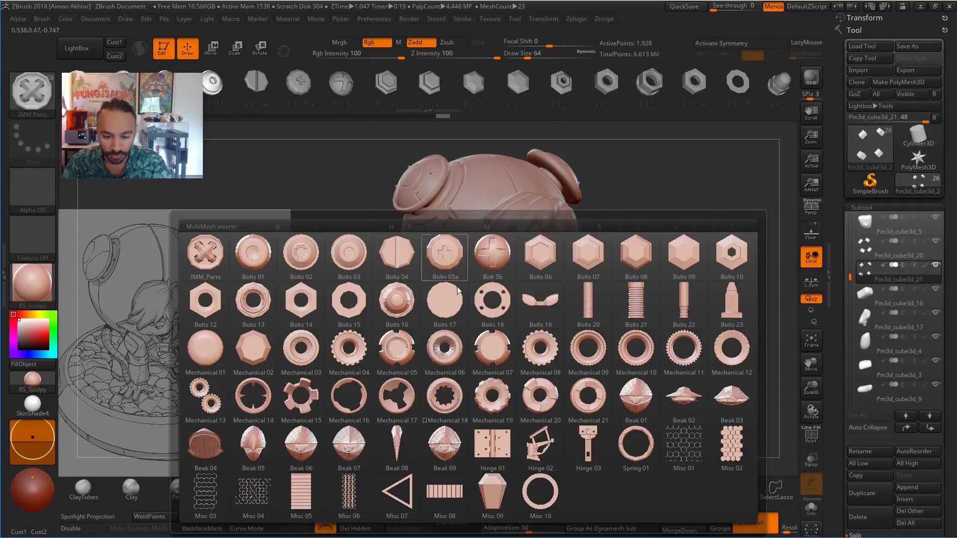
pyautogui.click(443, 501)
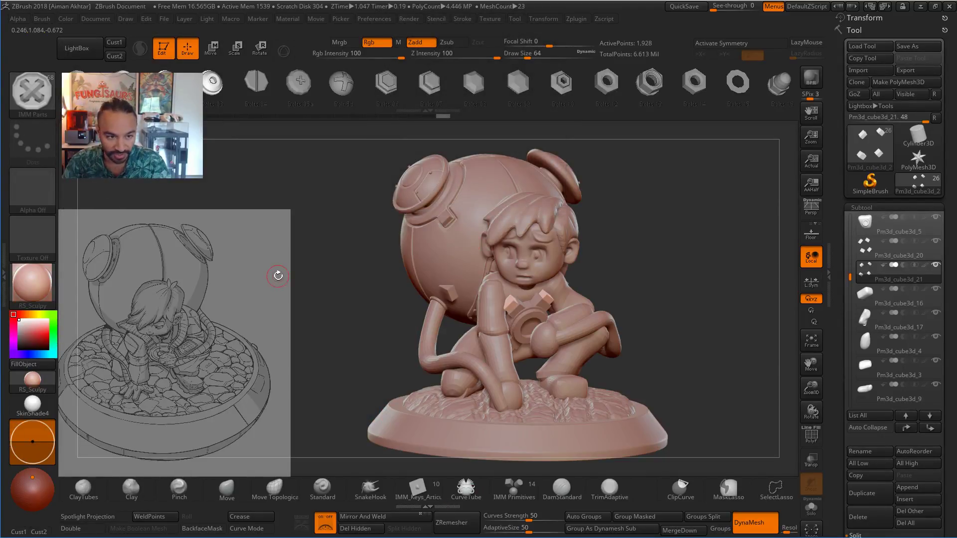
pyautogui.moveTo(360, 304); pyautogui.dragTo(466, 227)
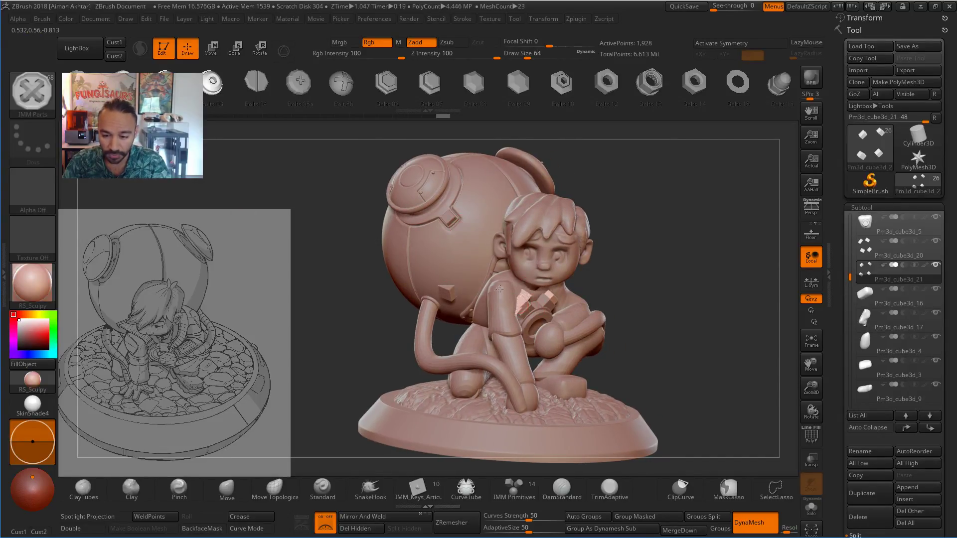
pyautogui.moveTo(500, 288); pyautogui.dragTo(471, 287)
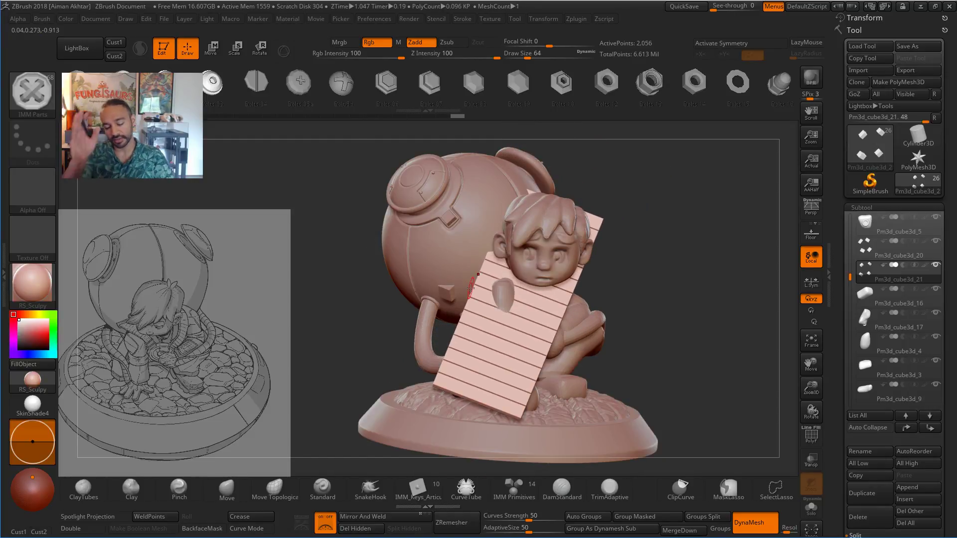
pyautogui.press('ctrl')
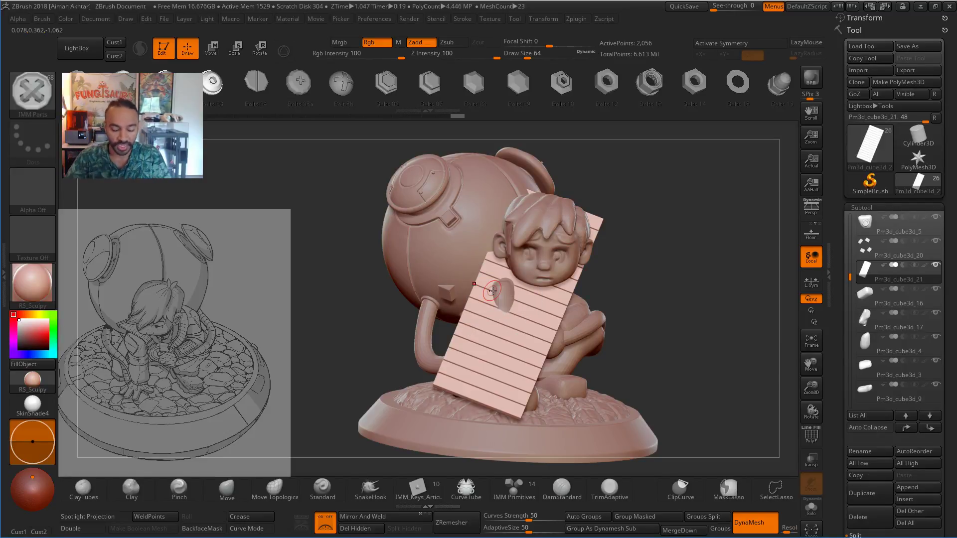
# Undo the insertion of the oversized ribbed strip and choose the Misc 05 mesh of the IMM Parts brush.
pyautogui.hotkey('ctrl', 'z')
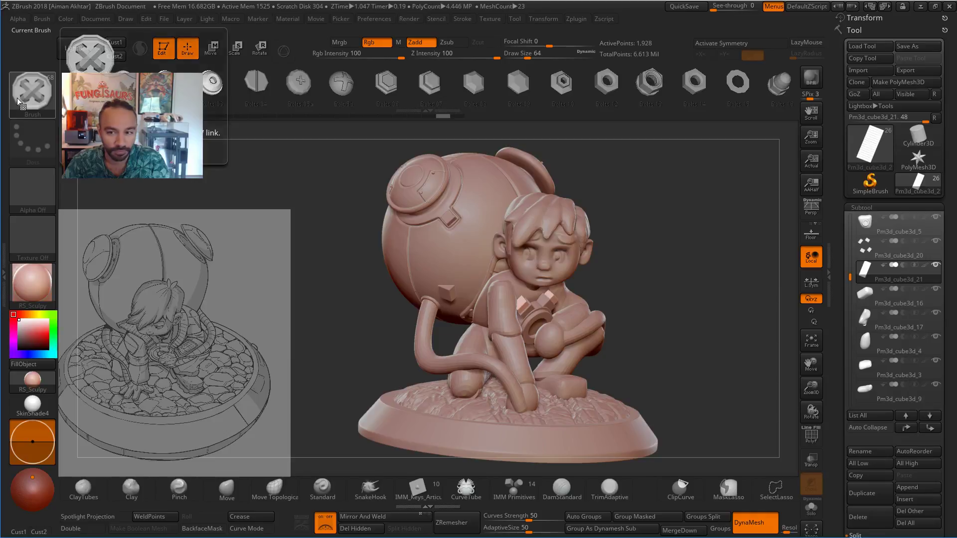
pyautogui.hotkey('ctrl', 'z')
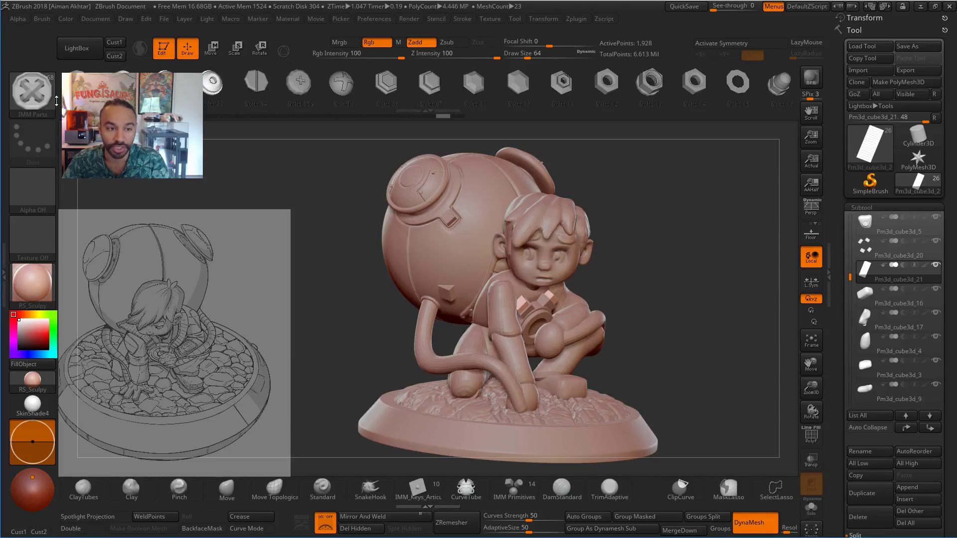
pyautogui.press('m')
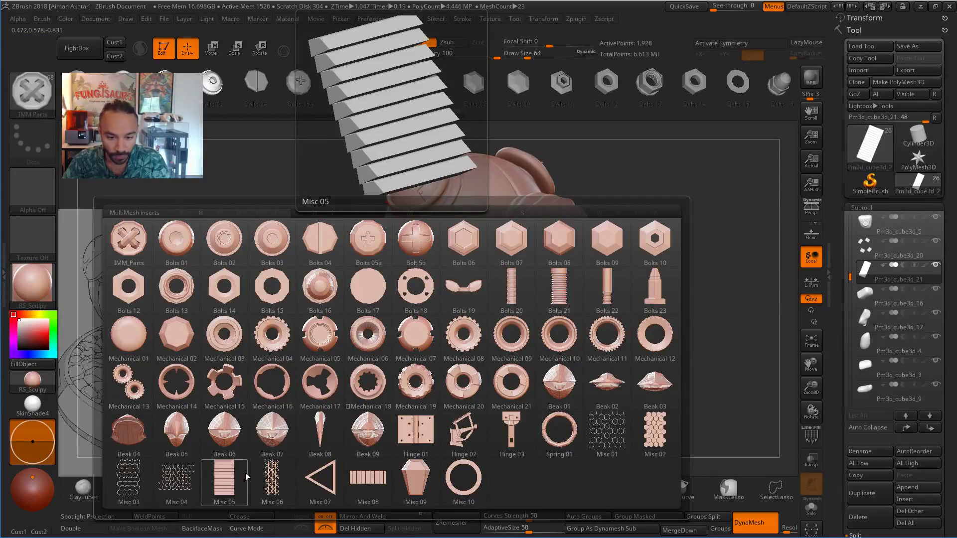
pyautogui.click(207, 485)
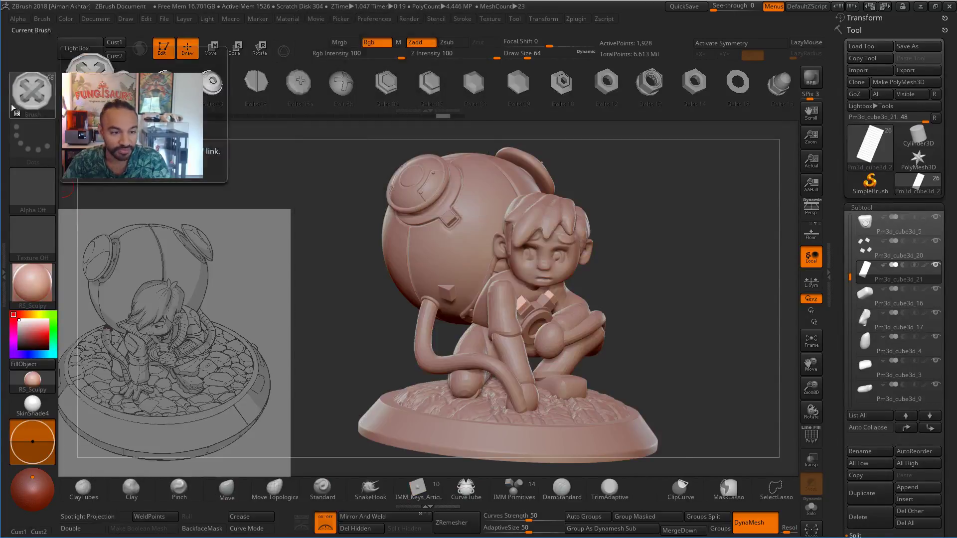
# Switch to the IMM ModelKit brush and look through its insert meshes for a ribbed or panel shape.
pyautogui.click(40, 99)
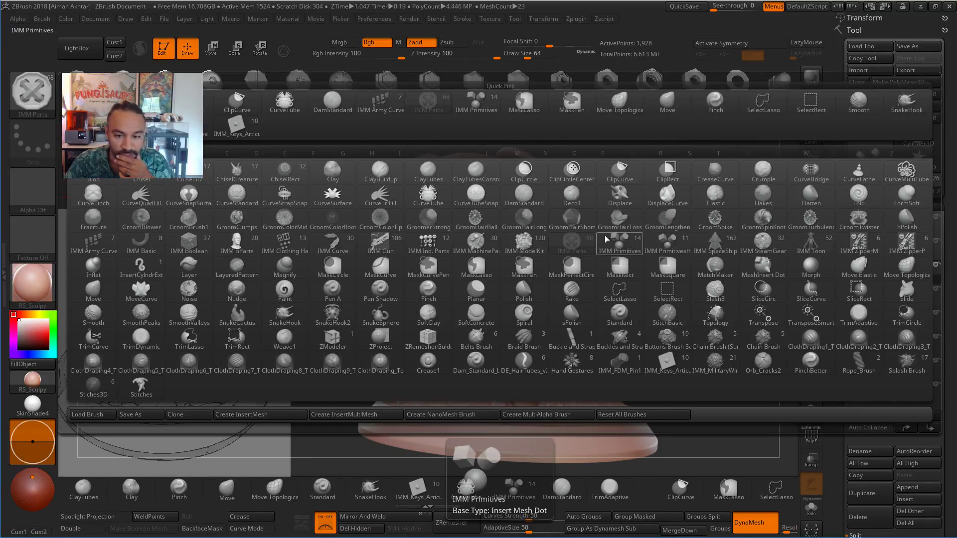
pyautogui.press('i')
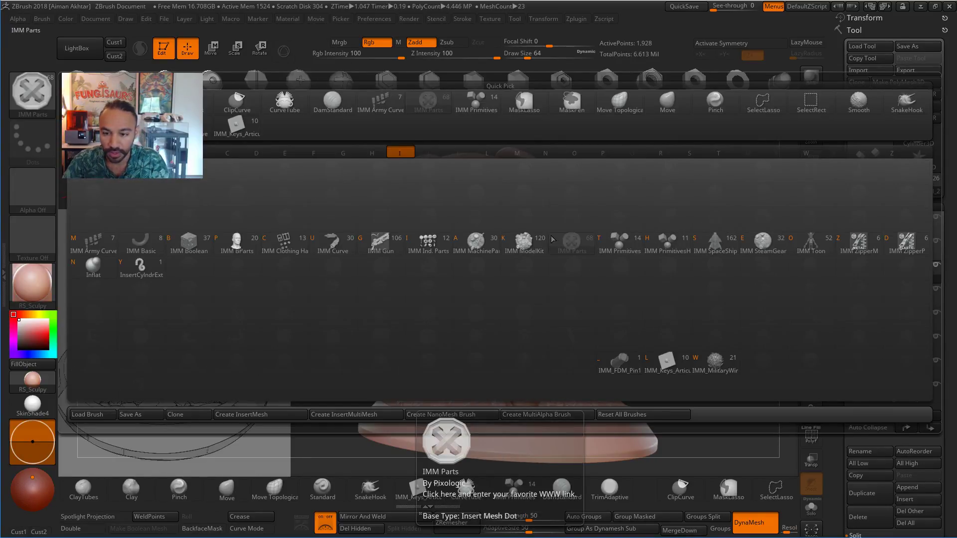
pyautogui.click(525, 243)
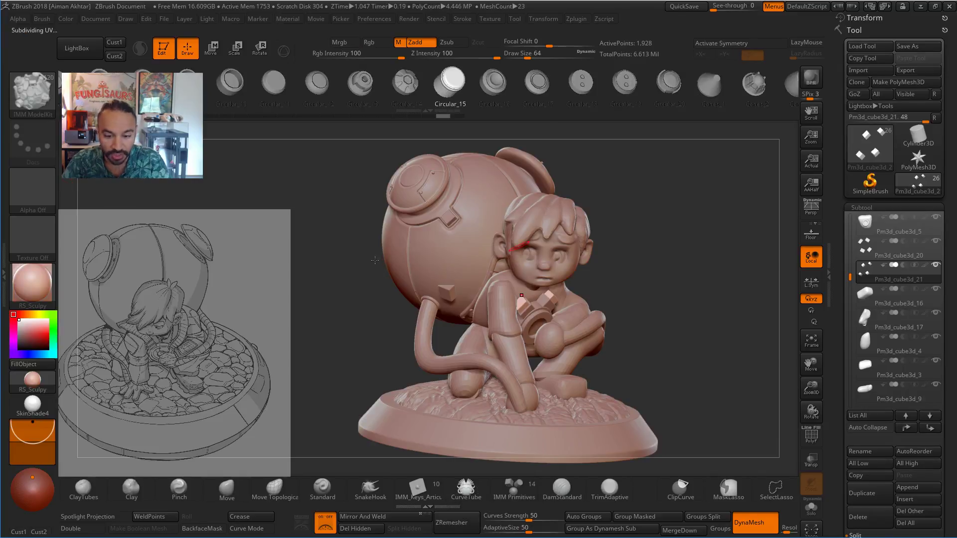
pyautogui.press('m')
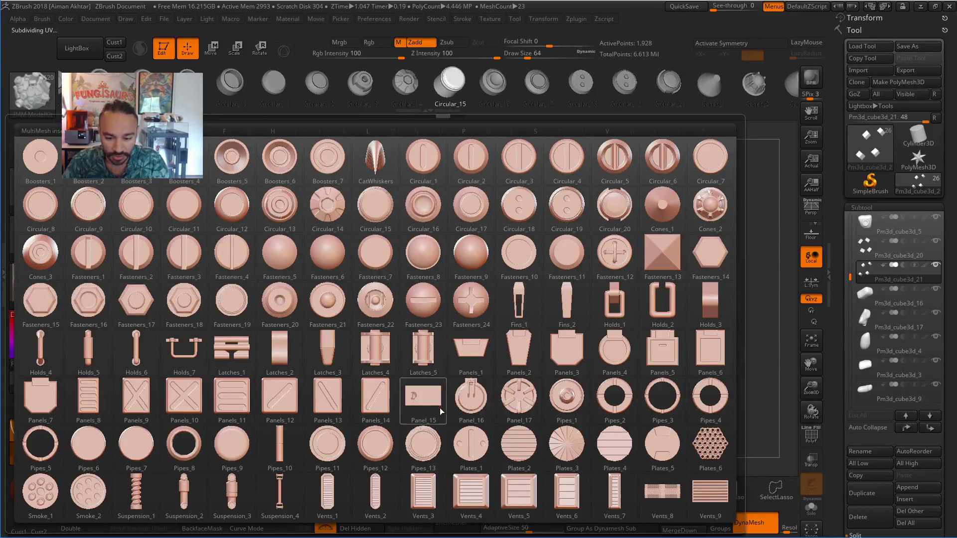
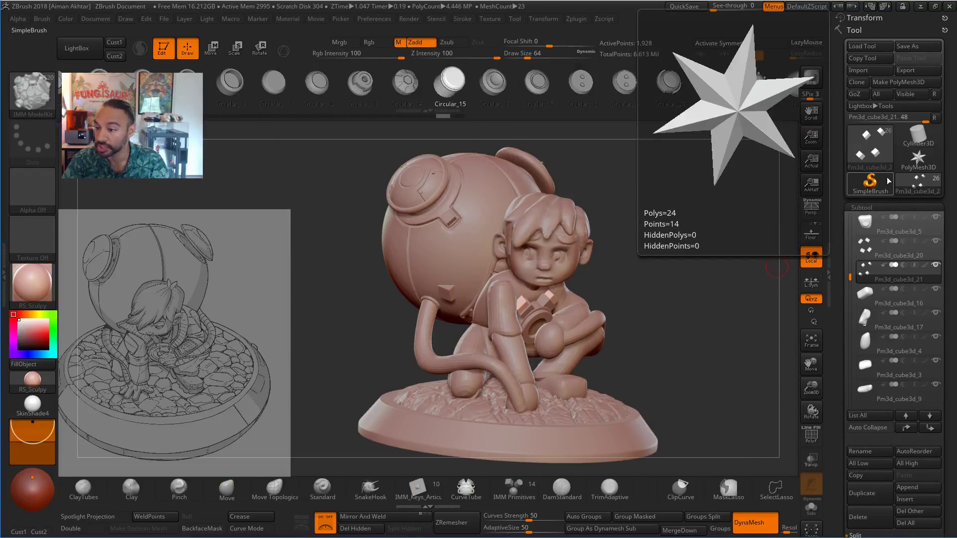
# Switch to the SimpleBrush tool, clear the canvas, and draw a new Cube3D on it in Edit mode.
pyautogui.click(882, 181)
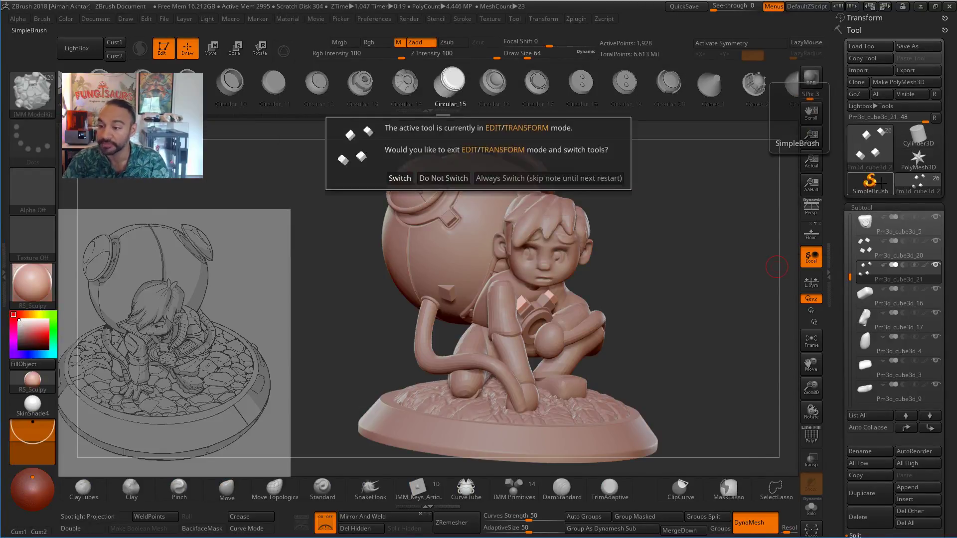
pyautogui.click(548, 178)
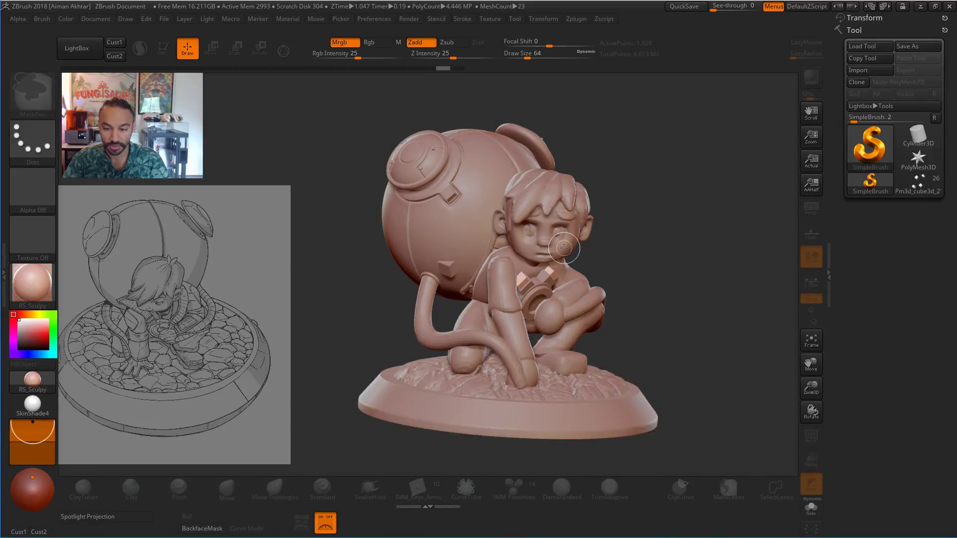
pyautogui.hotkey('ctrl', 'n')
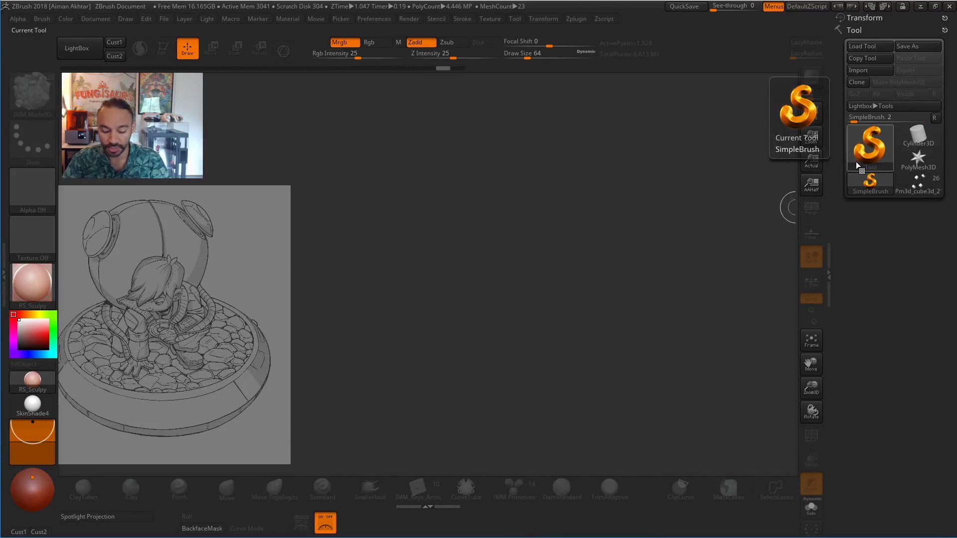
pyautogui.moveTo(926, 139)
pyautogui.click(887, 144)
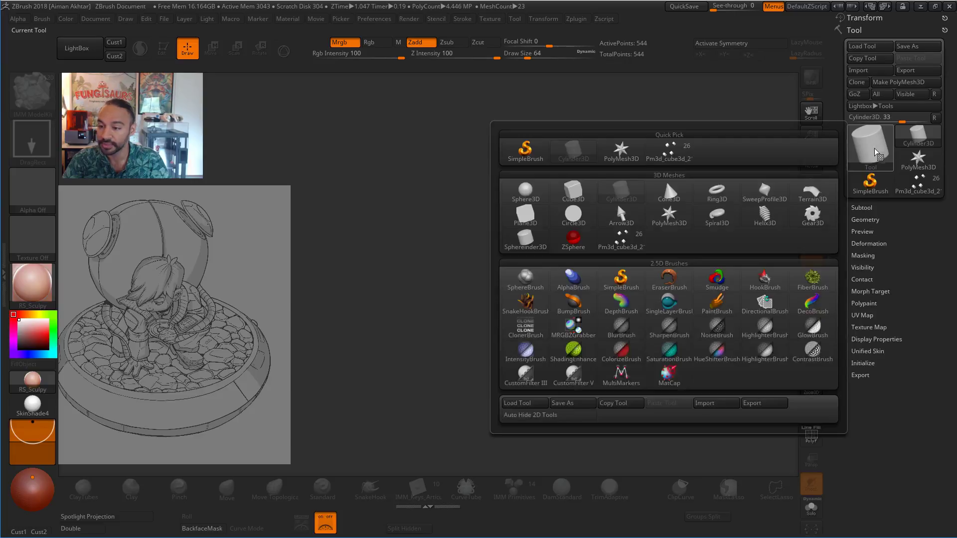
pyautogui.click(568, 204)
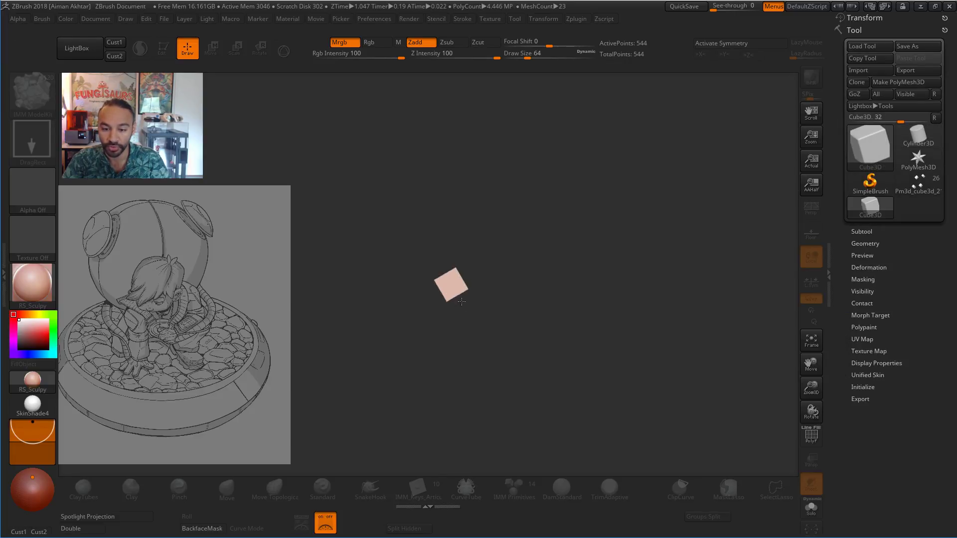
pyautogui.moveTo(461, 301); pyautogui.dragTo(481, 341)
pyautogui.press('t')
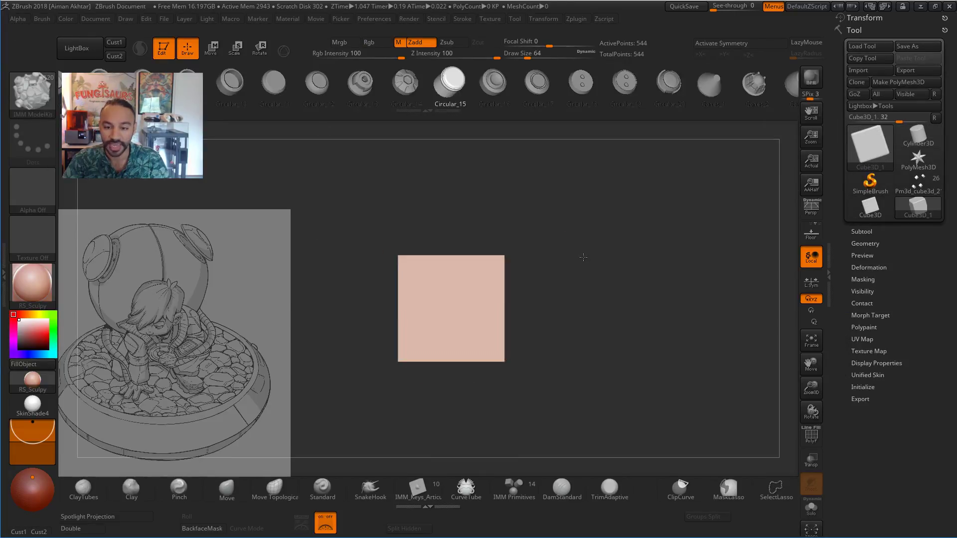
# Convert the cube to a PolyMesh3D, stretch it along X to about twice its width, and return to Draw mode.
pyautogui.click(209, 48)
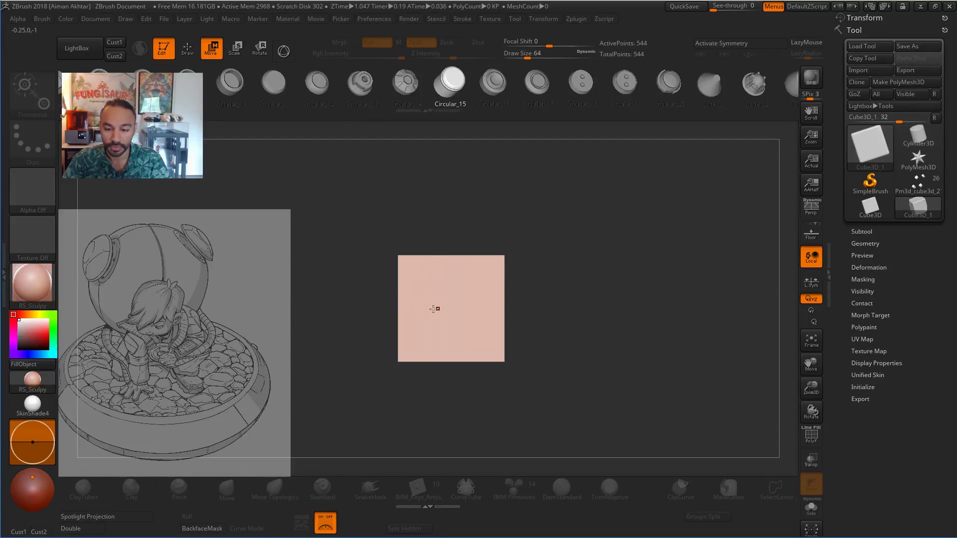
pyautogui.hotkey('ctrl', 'z')
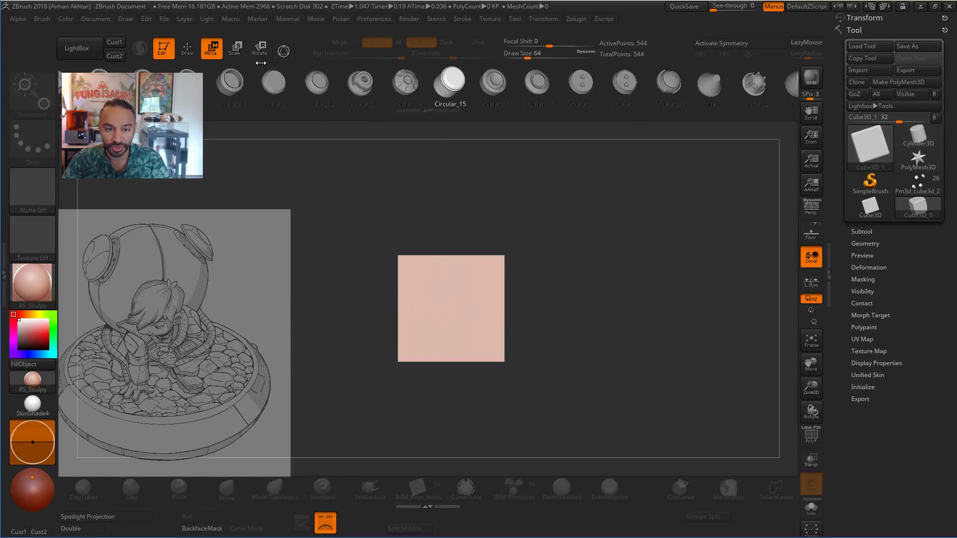
pyautogui.click(901, 82)
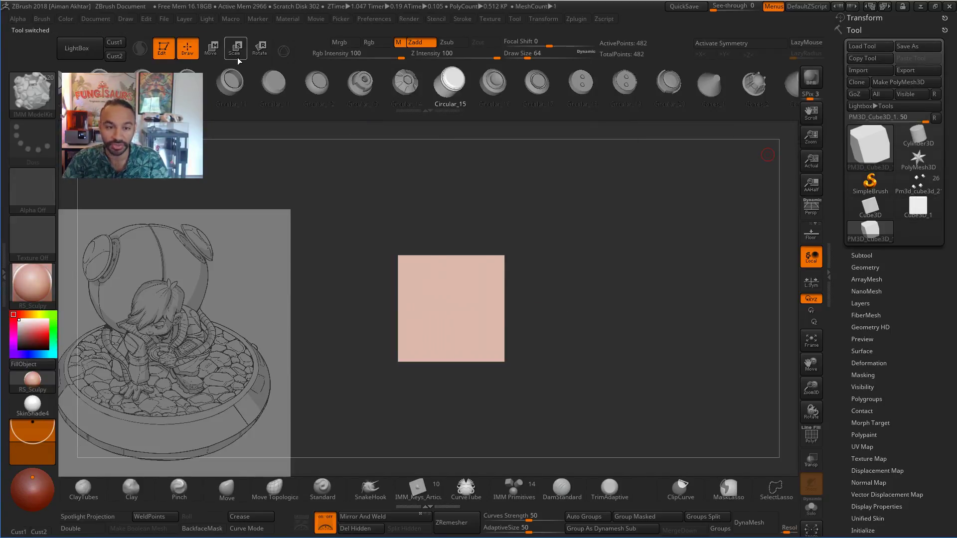
pyautogui.press('w')
pyautogui.keyDown('shift'); pyautogui.moveTo(451, 308); pyautogui.dragTo(567, 309); pyautogui.keyUp('shift')
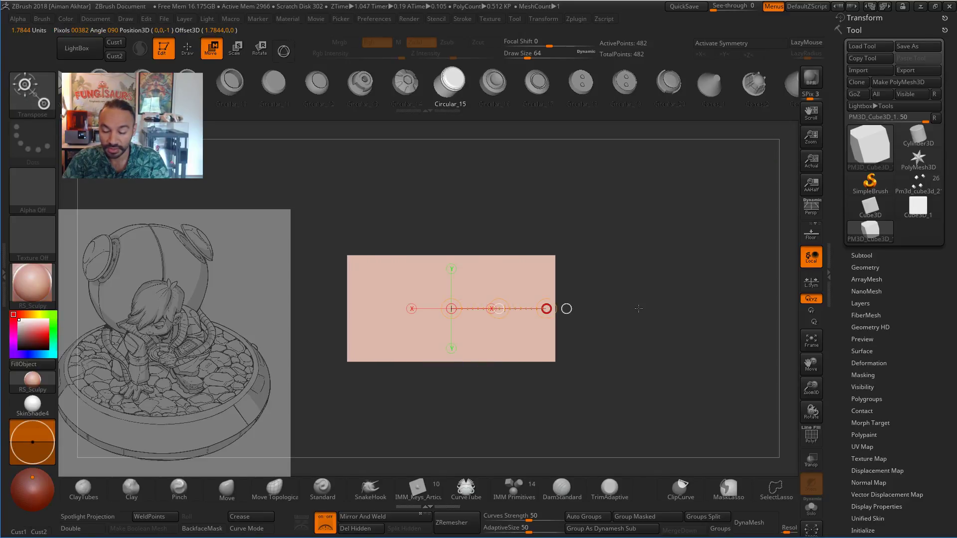
pyautogui.keyDown('alt'); pyautogui.moveTo(646, 267); pyautogui.dragTo(657, 320); pyautogui.keyUp('alt')
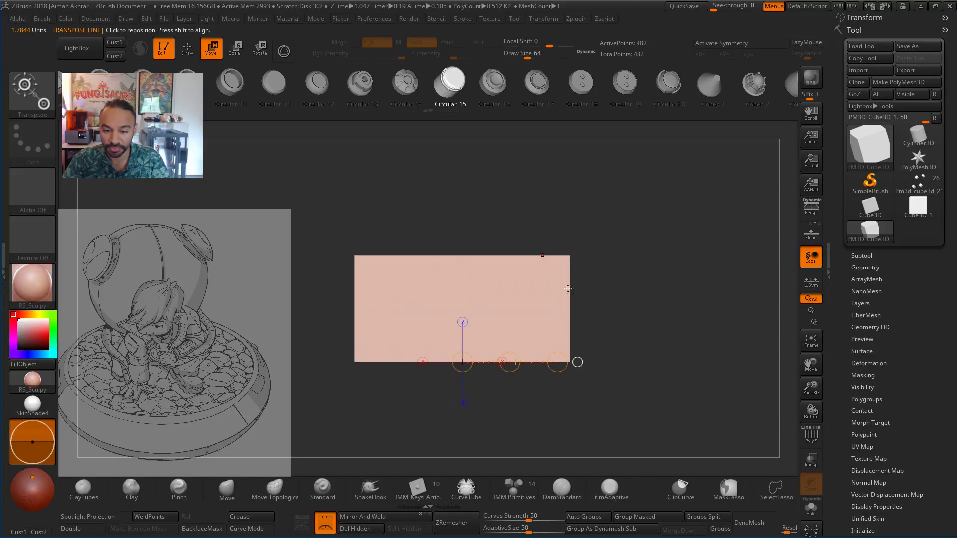
pyautogui.click(197, 46)
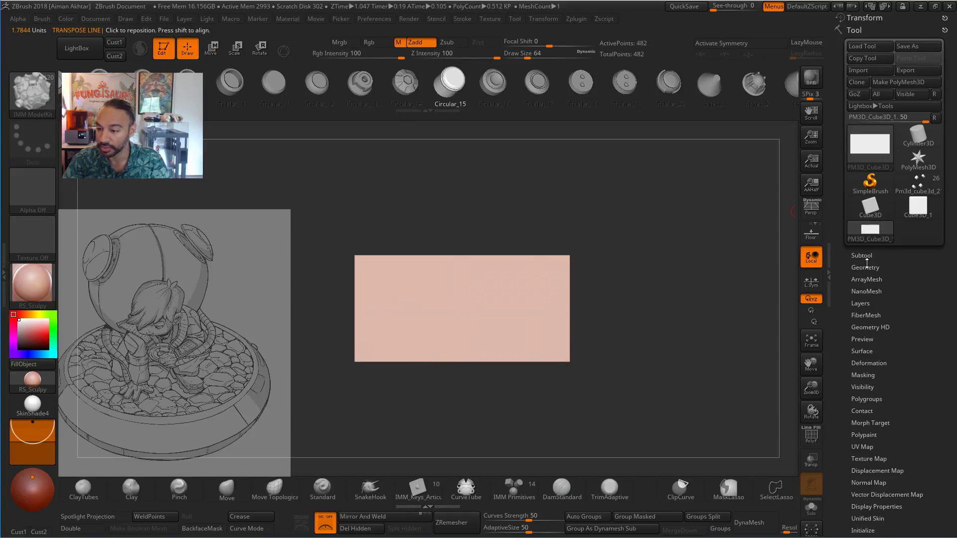
# DynaMesh the stretched block at resolution 128 and raise the Draw Size to 1000.
pyautogui.click(871, 266)
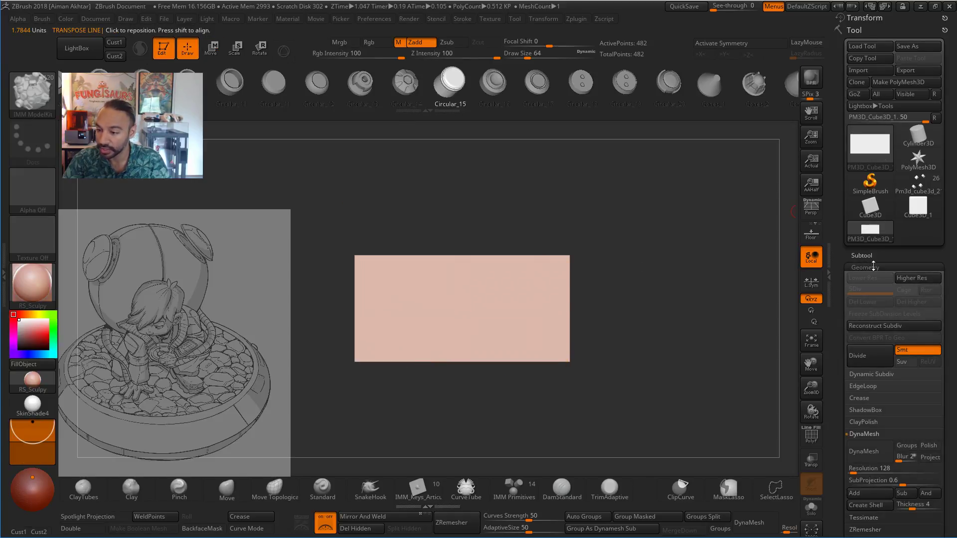
pyautogui.click(873, 455)
pyautogui.press('s')
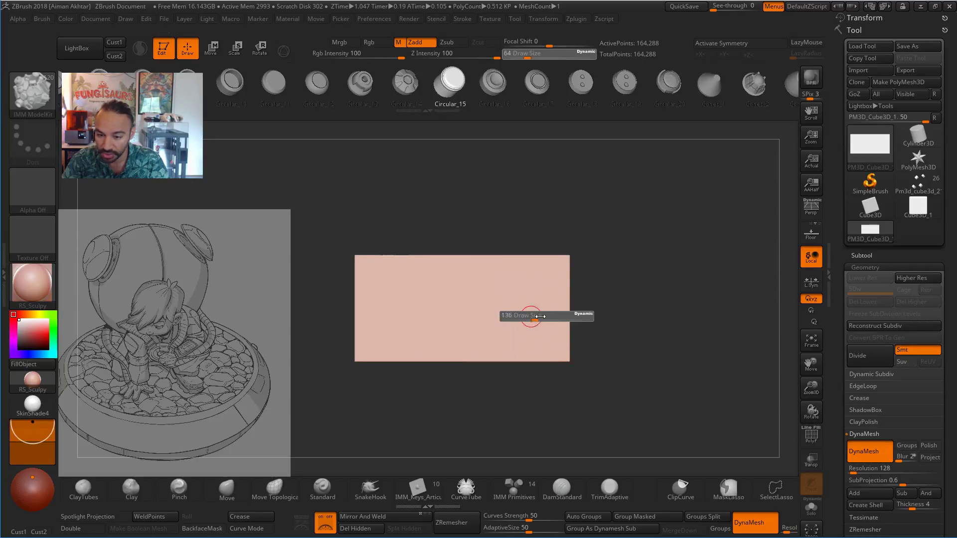
pyautogui.moveTo(534, 316); pyautogui.dragTo(613, 318)
# Smooth the block with the large Smooth brush from several sides to round off its edges and corners.
pyautogui.press('shift')
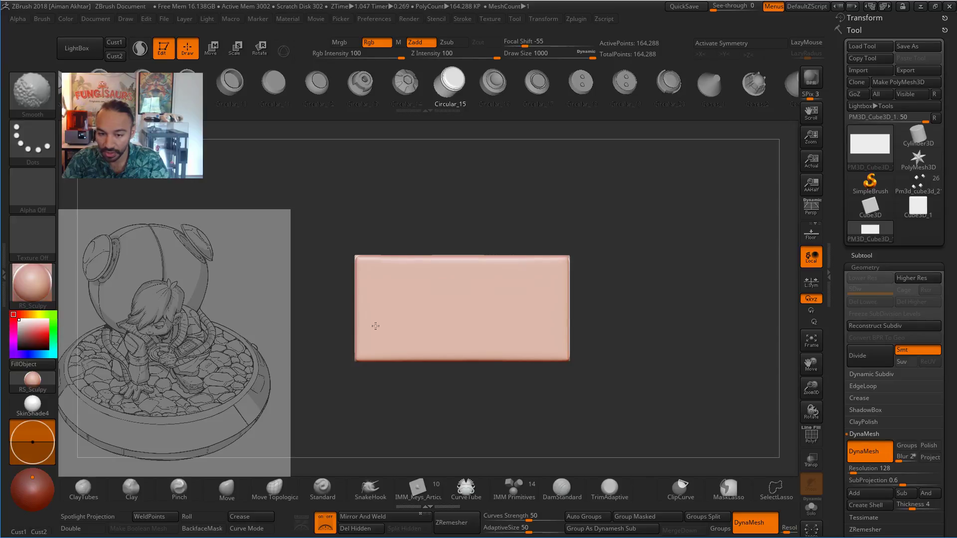
pyautogui.keyDown('shift'); pyautogui.moveTo(516, 304); pyautogui.dragTo(500, 292); pyautogui.keyUp('shift')
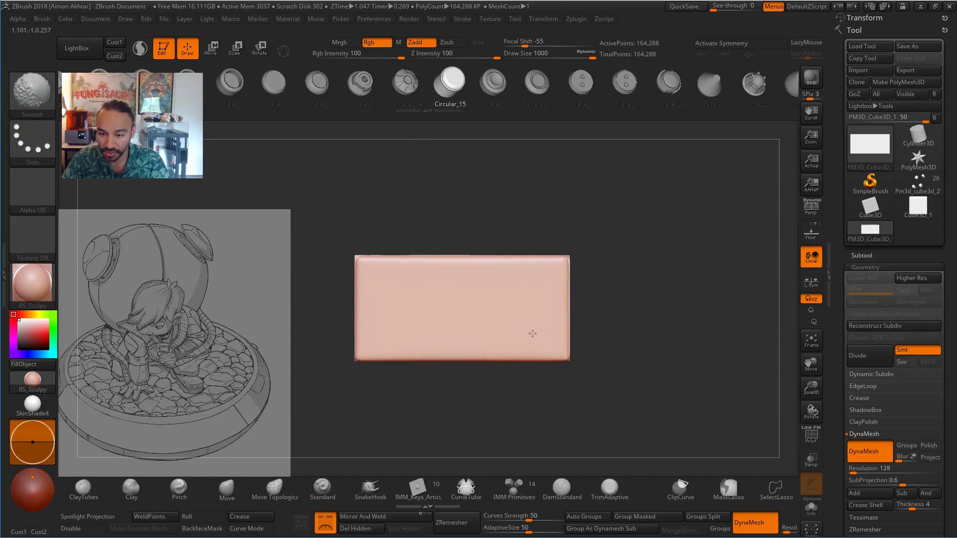
pyautogui.moveTo(697, 364); pyautogui.dragTo(691, 164)
pyautogui.moveTo(615, 303)
pyautogui.mouseDown()
pyautogui.moveTo(617, 264)
pyautogui.moveTo(613, 290)
pyautogui.mouseUp()
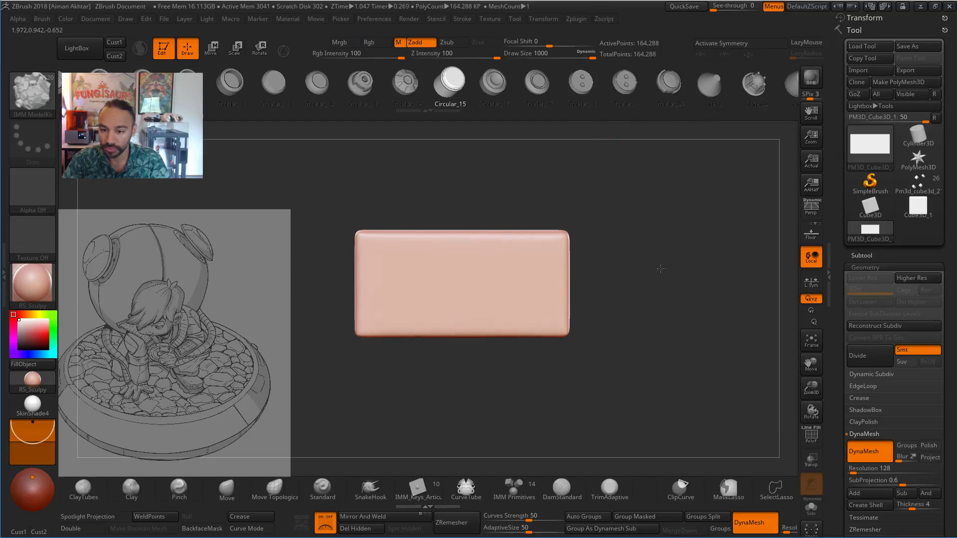
pyautogui.keyDown('alt'); pyautogui.moveTo(549, 288); pyautogui.dragTo(550, 213, button='right'); pyautogui.keyUp('alt')
pyautogui.keyDown('alt'); pyautogui.moveTo(317, 207); pyautogui.dragTo(315, 283, button='right'); pyautogui.keyUp('alt')
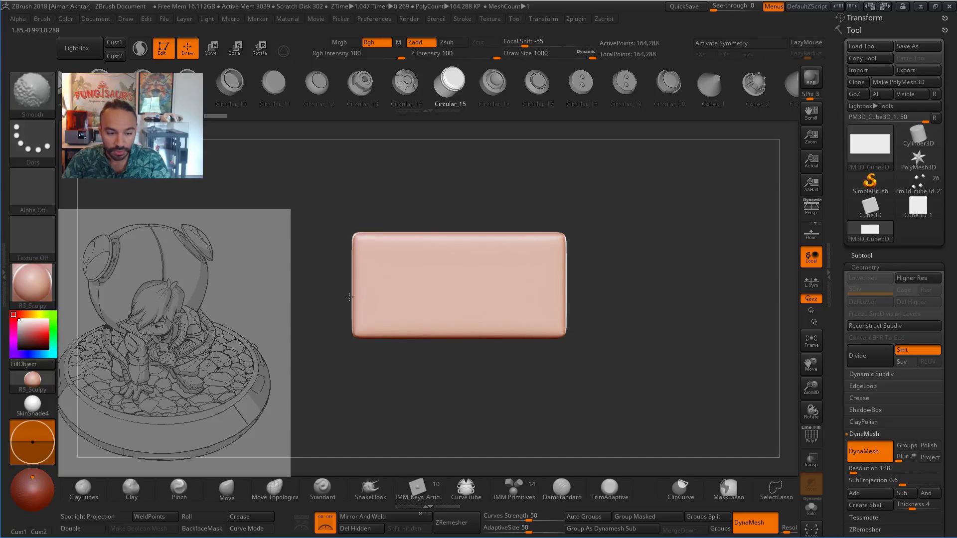
pyautogui.keyDown('shift'); pyautogui.moveTo(647, 240); pyautogui.dragTo(617, 334, button='right'); pyautogui.keyUp('shift')
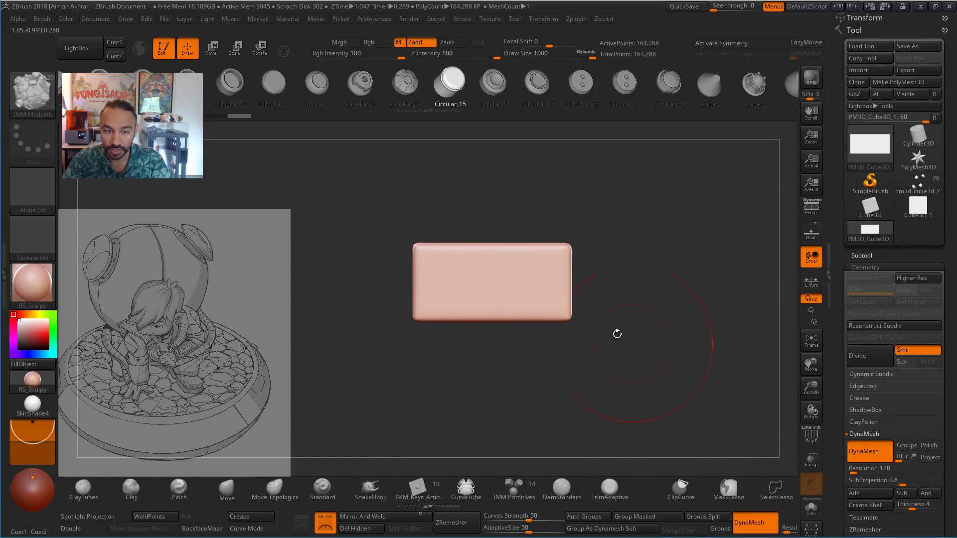
# Duplicate the rounded block as a second subtool and place a move transpose line on the copy.
pyautogui.click(859, 255)
pyautogui.keyDown('alt'); pyautogui.moveTo(708, 363); pyautogui.dragTo(705, 359); pyautogui.keyUp('alt')
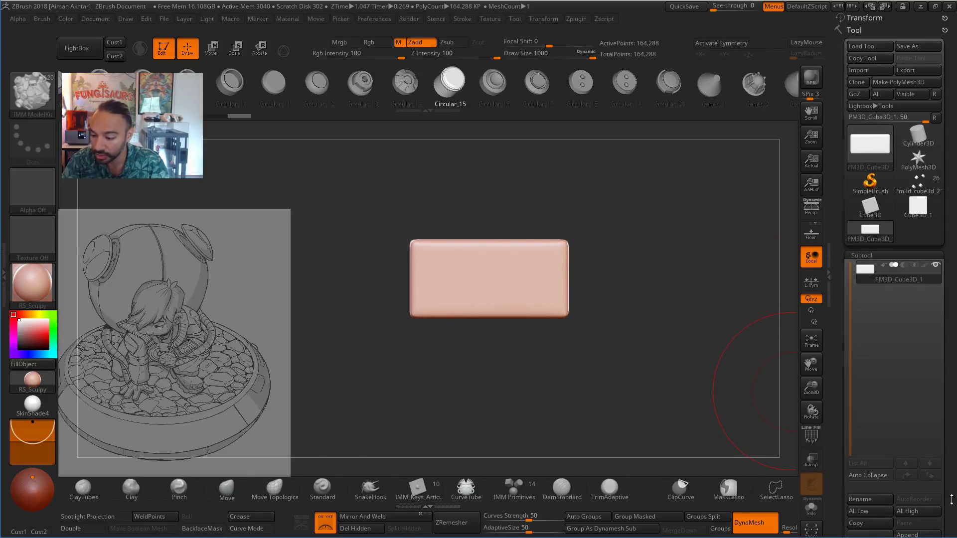
pyautogui.moveTo(951, 500); pyautogui.dragTo(952, 536)
pyautogui.click(870, 377)
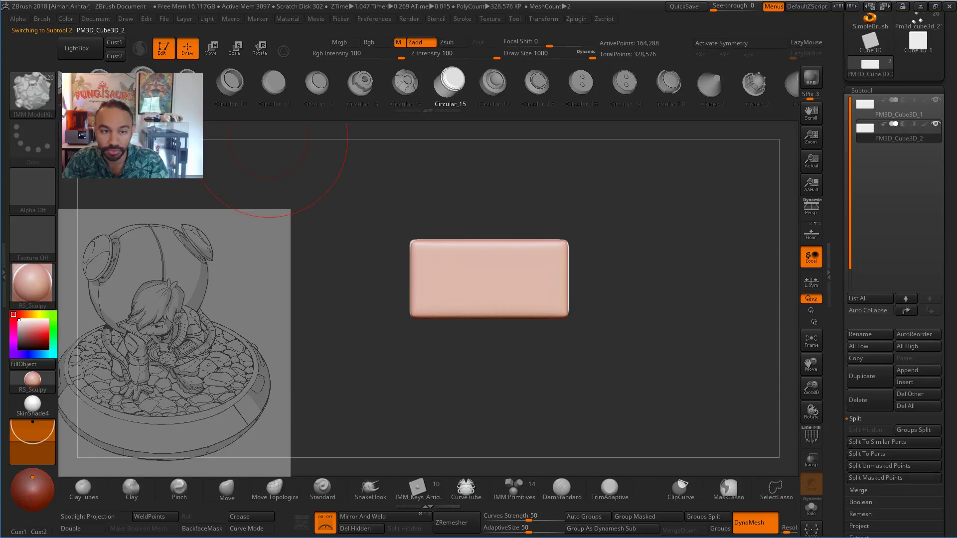
pyautogui.click(212, 48)
pyautogui.moveTo(520, 284); pyautogui.dragTo(521, 388)
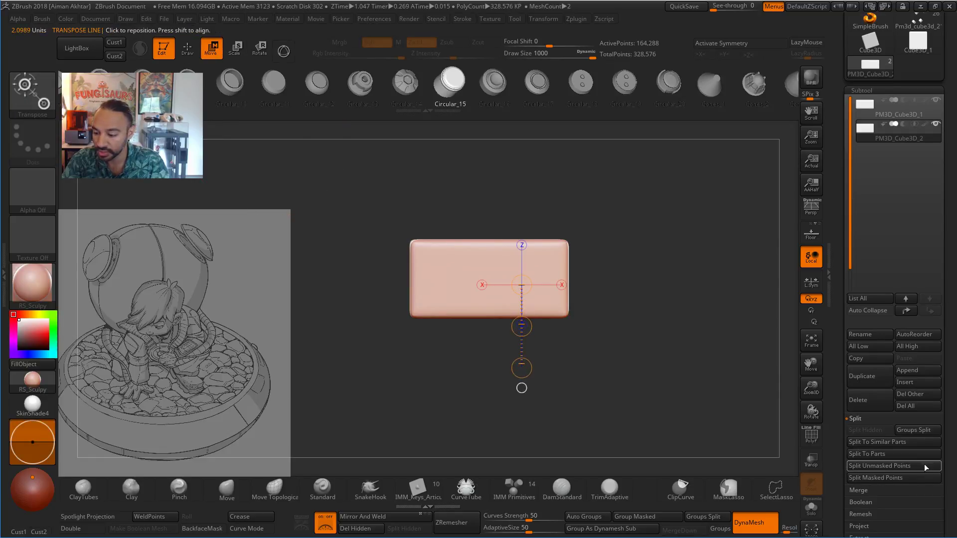
# Turn on transparency and shrink the duplicate block inside the original with a Size deformation of about -29.
pyautogui.moveTo(953, 472); pyautogui.dragTo(951, 414)
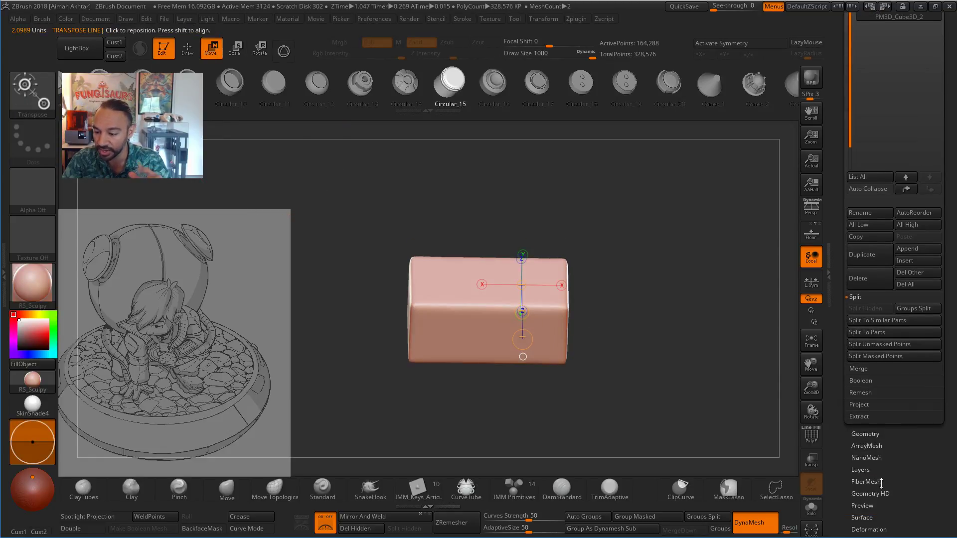
pyautogui.moveTo(916, 449); pyautogui.dragTo(889, 297)
pyautogui.click(868, 249)
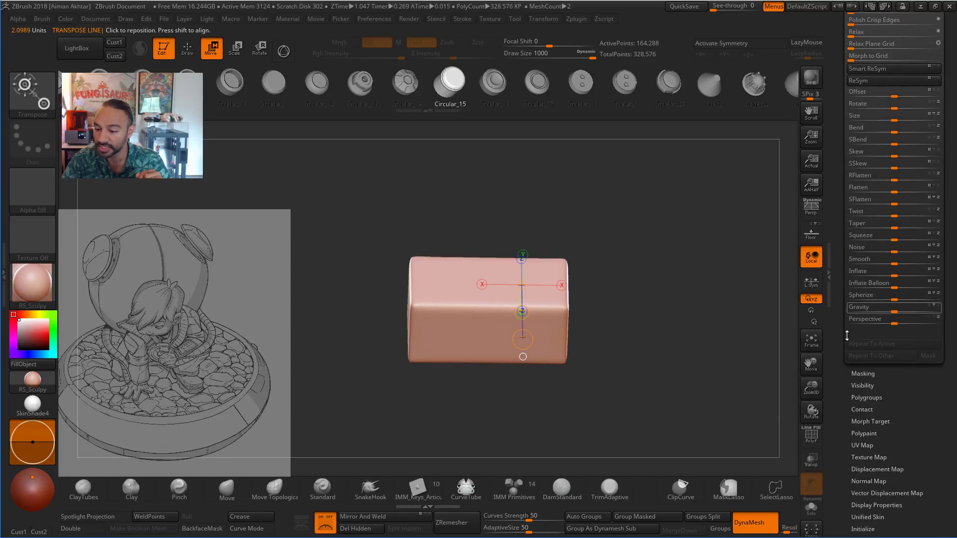
pyautogui.click(811, 461)
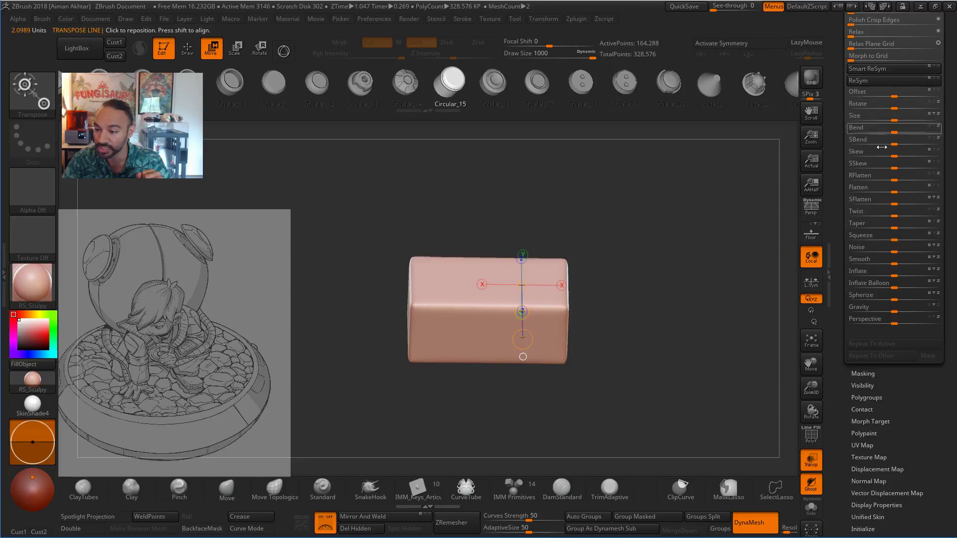
pyautogui.moveTo(892, 120); pyautogui.dragTo(882, 121)
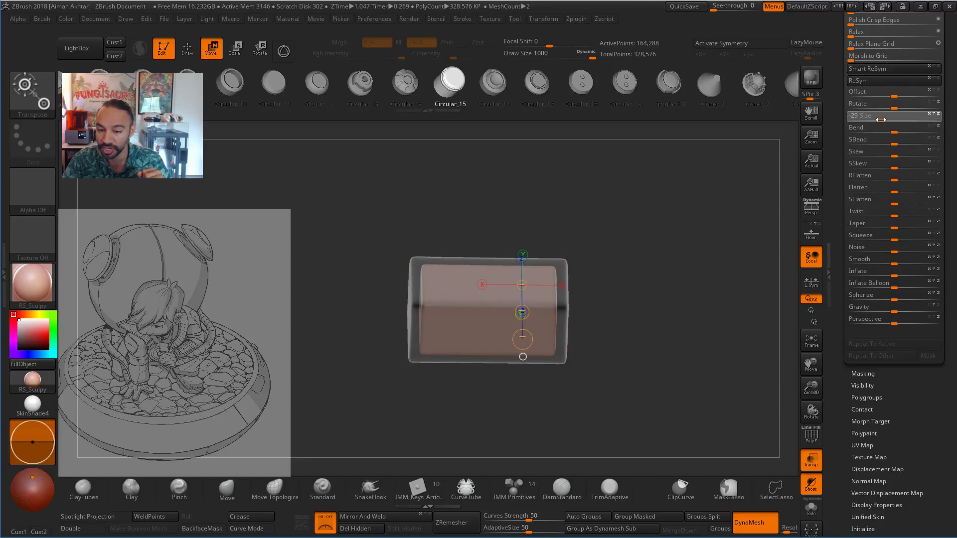
# Move the shrunken block straight along the depth axis so it partly protrudes from the long side of the larger block.
pyautogui.moveTo(877, 122); pyautogui.dragTo(877, 122)
pyautogui.moveTo(642, 280)
pyautogui.mouseDown()
pyautogui.moveTo(652, 309)
pyautogui.moveTo(652, 291)
pyautogui.mouseUp()
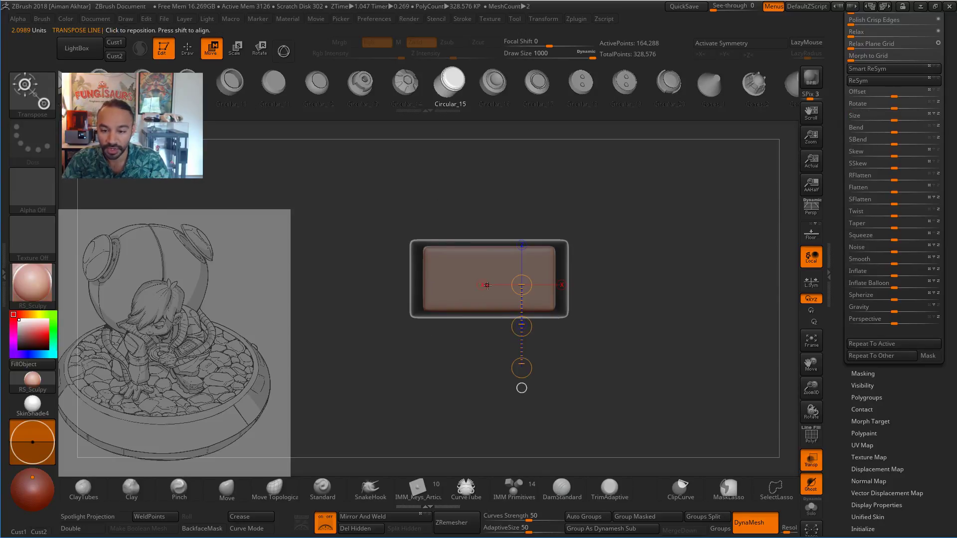
pyautogui.keyDown('shift'); pyautogui.moveTo(492, 271); pyautogui.dragTo(490, 378); pyautogui.keyUp('shift')
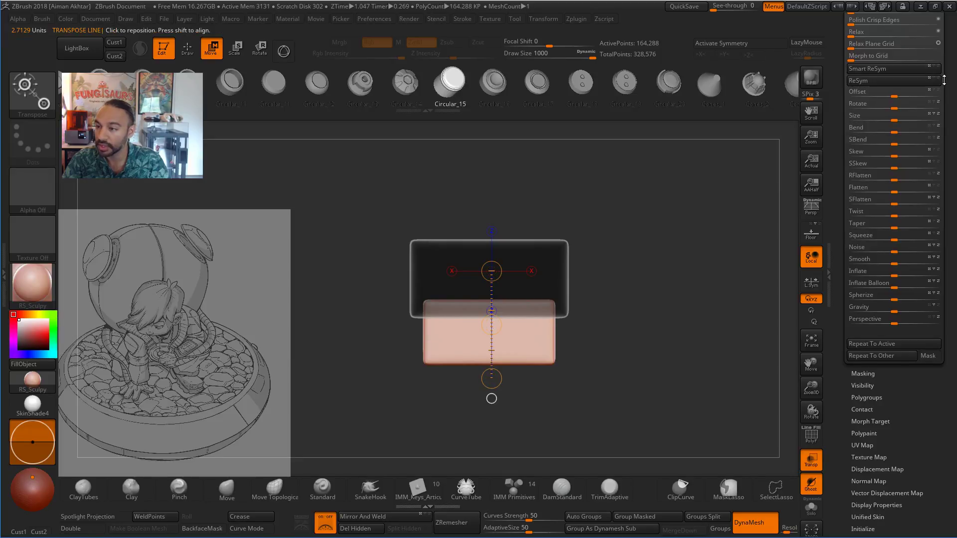
# Duplicate the shrunken block, move the copy out of the larger block's opposite side, and turn off transparency.
pyautogui.moveTo(943, 81); pyautogui.dragTo(942, 159)
pyautogui.click(862, 52)
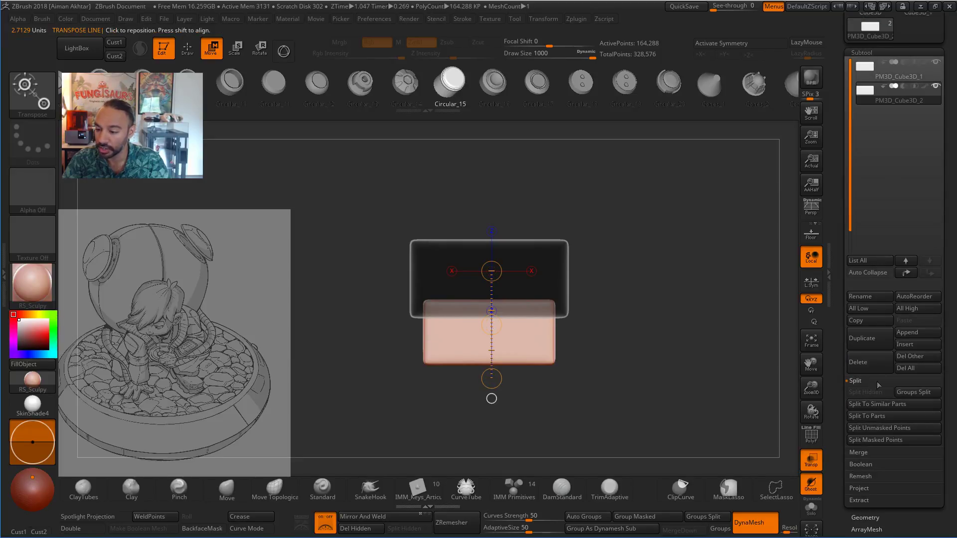
pyautogui.click(872, 341)
pyautogui.moveTo(492, 325); pyautogui.dragTo(490, 223)
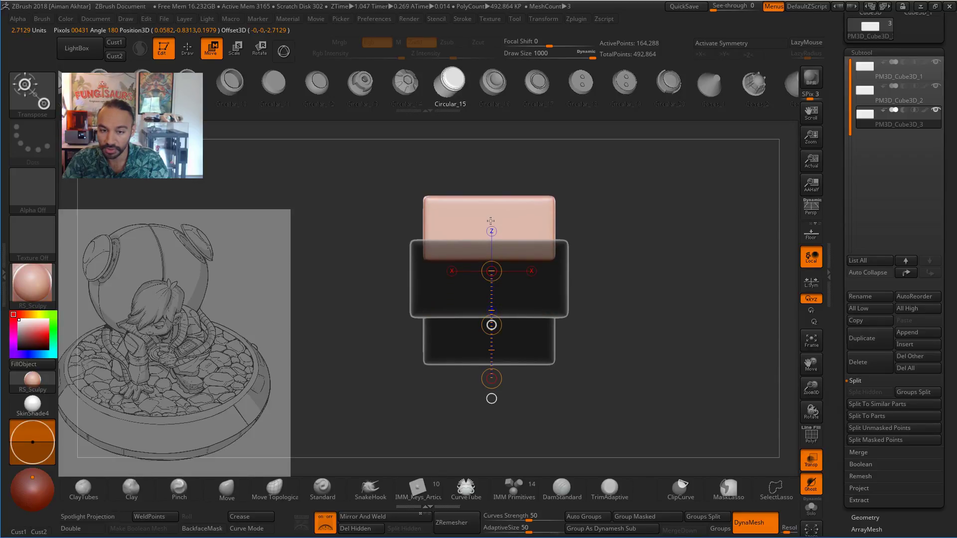
pyautogui.click(188, 48)
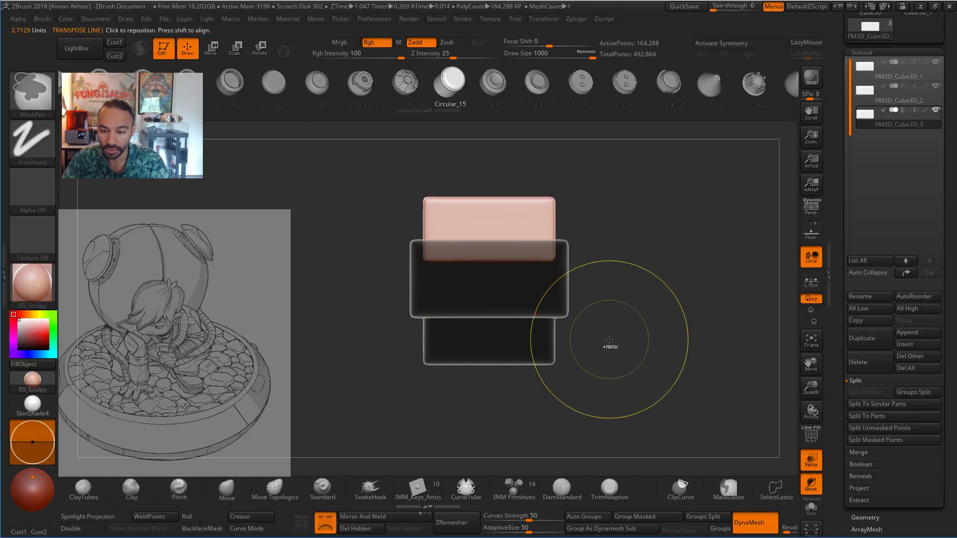
pyautogui.click(818, 468)
pyautogui.keyDown('alt'); pyautogui.moveTo(672, 342); pyautogui.dragTo(674, 386); pyautogui.keyUp('alt')
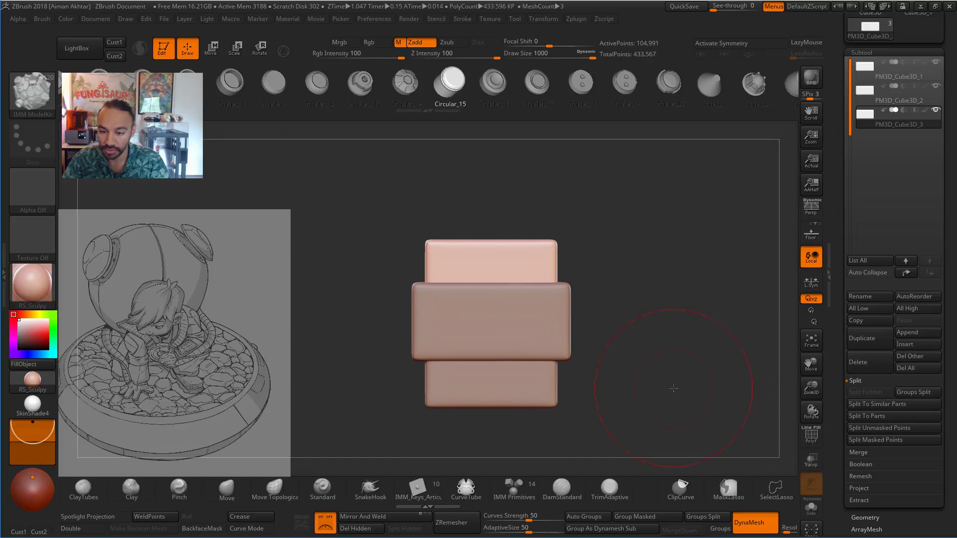
# Merge the large block and both smaller blocks into a single subtool with MergeDown.
pyautogui.click(866, 84)
pyautogui.click(873, 452)
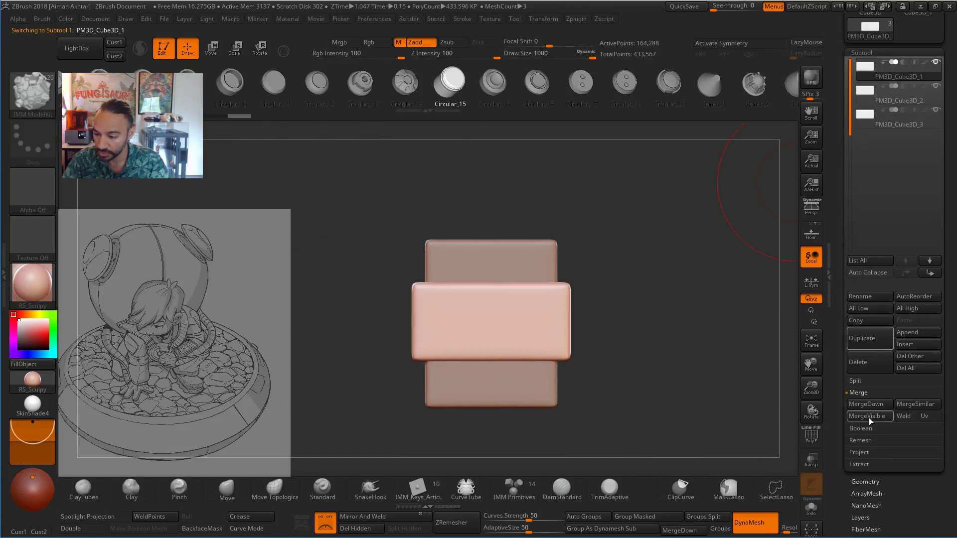
pyautogui.click(868, 404)
pyautogui.press('Return')
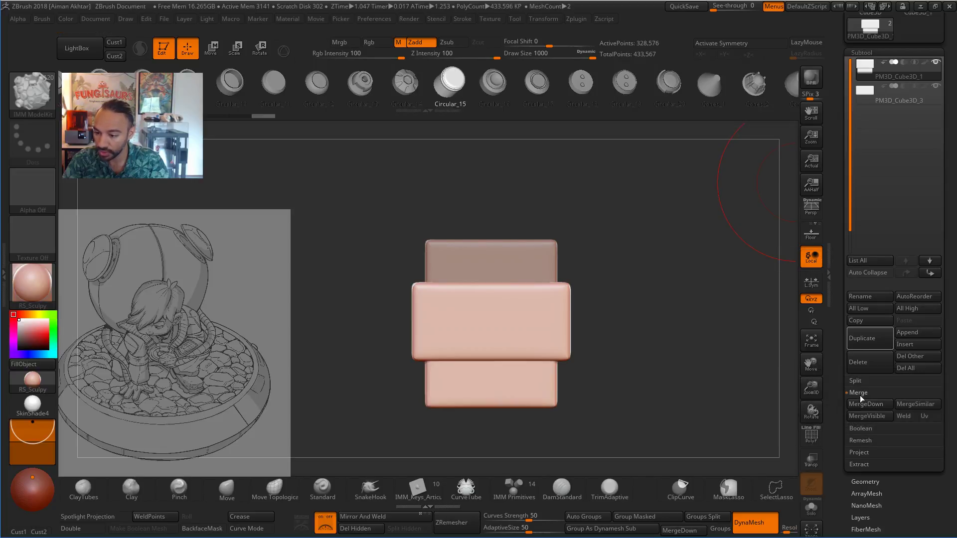
pyautogui.click(869, 403)
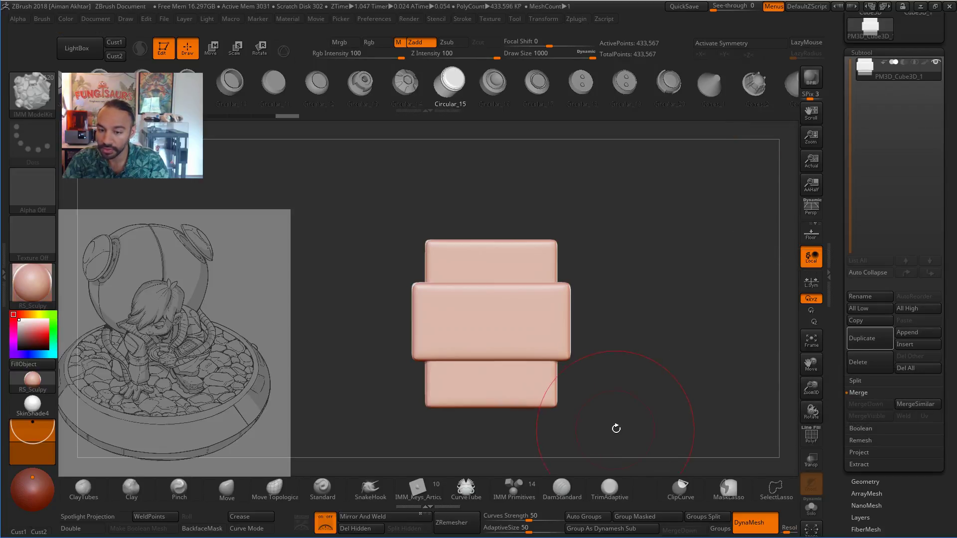
# Mask the central block, squash the two side blocks thinner with the transpose line, and clear the mask.
pyautogui.moveTo(615, 427); pyautogui.dragTo(427, 281)
pyautogui.press('w')
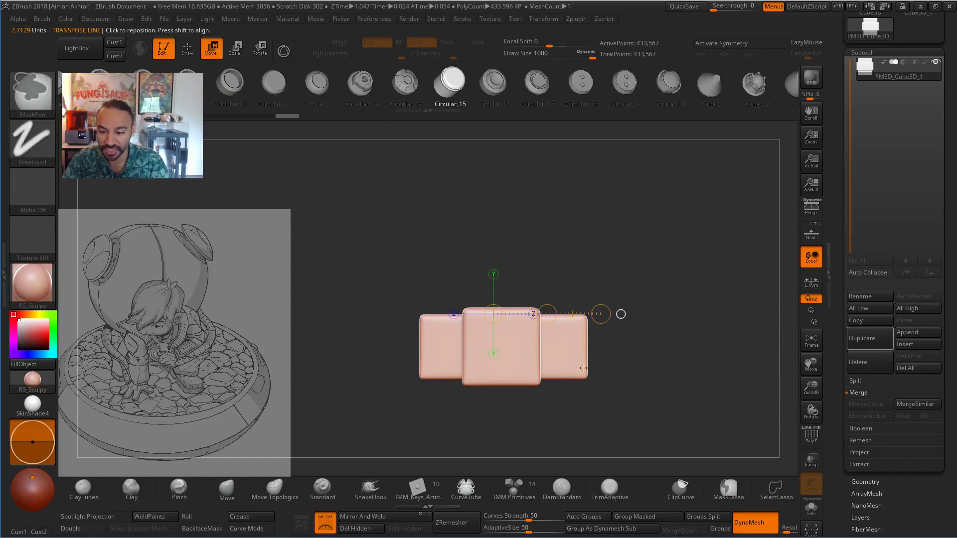
pyautogui.keyDown('ctrl'); pyautogui.moveTo(573, 359); pyautogui.dragTo(514, 345); pyautogui.keyUp('ctrl')
pyautogui.keyDown('ctrl'); pyautogui.moveTo(450, 348); pyautogui.dragTo(422, 367); pyautogui.keyUp('ctrl')
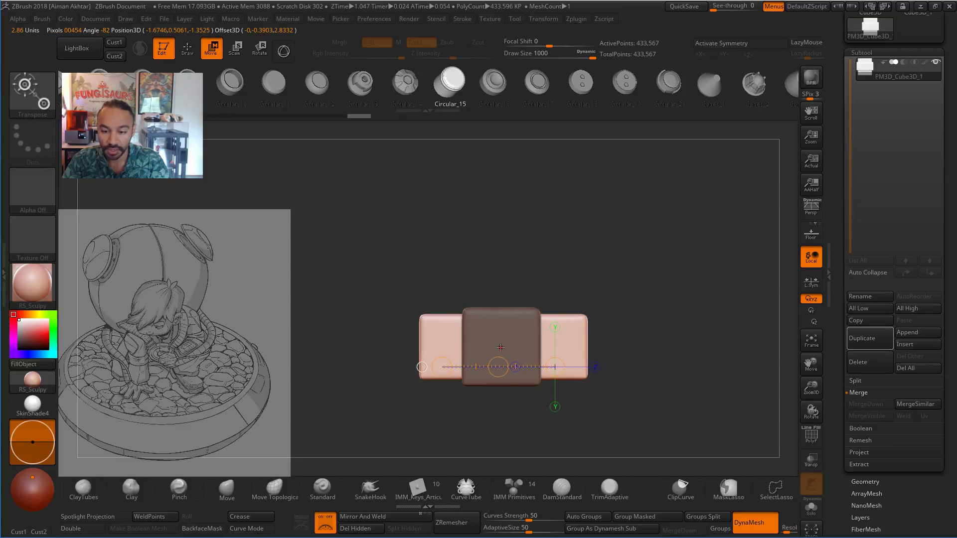
pyautogui.moveTo(501, 348); pyautogui.dragTo(501, 253)
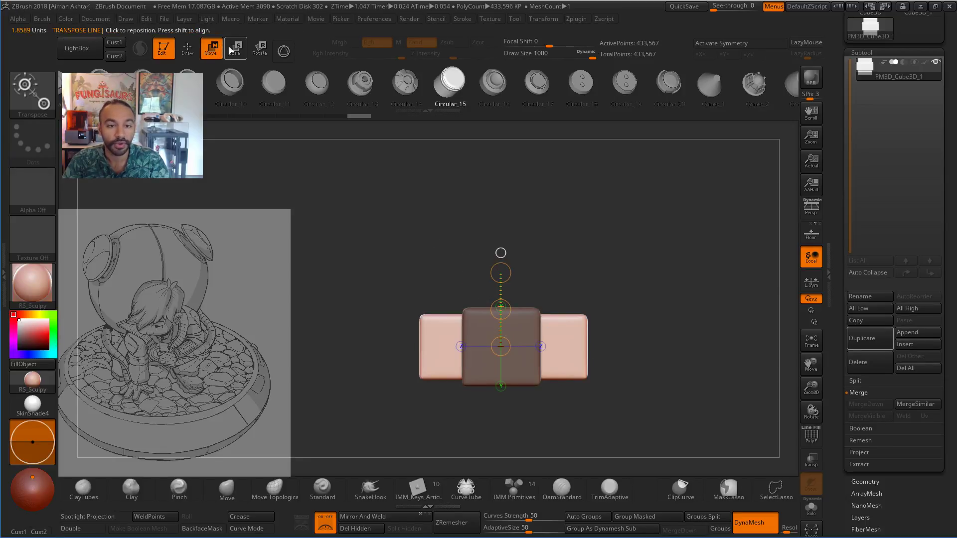
pyautogui.moveTo(501, 275); pyautogui.dragTo(502, 310)
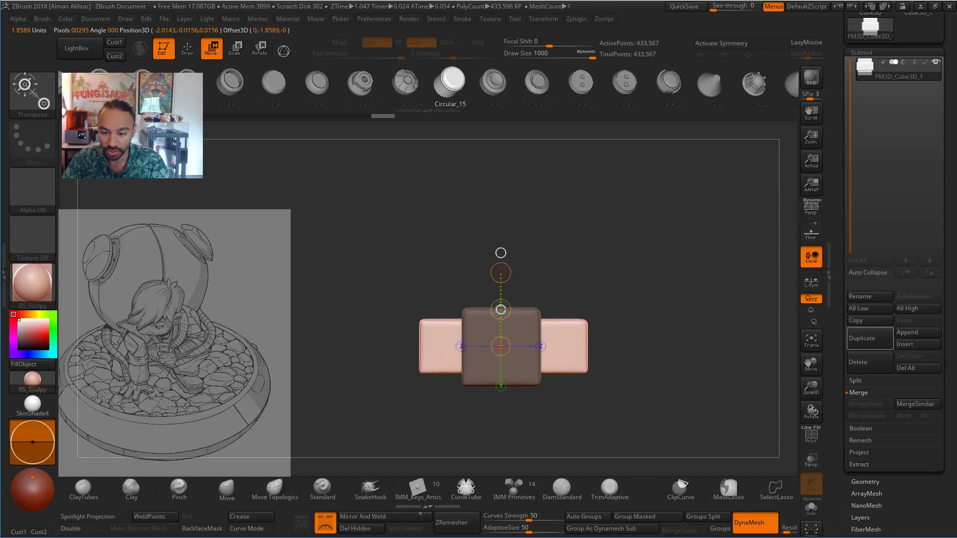
pyautogui.moveTo(501, 309); pyautogui.dragTo(602, 363, button='right')
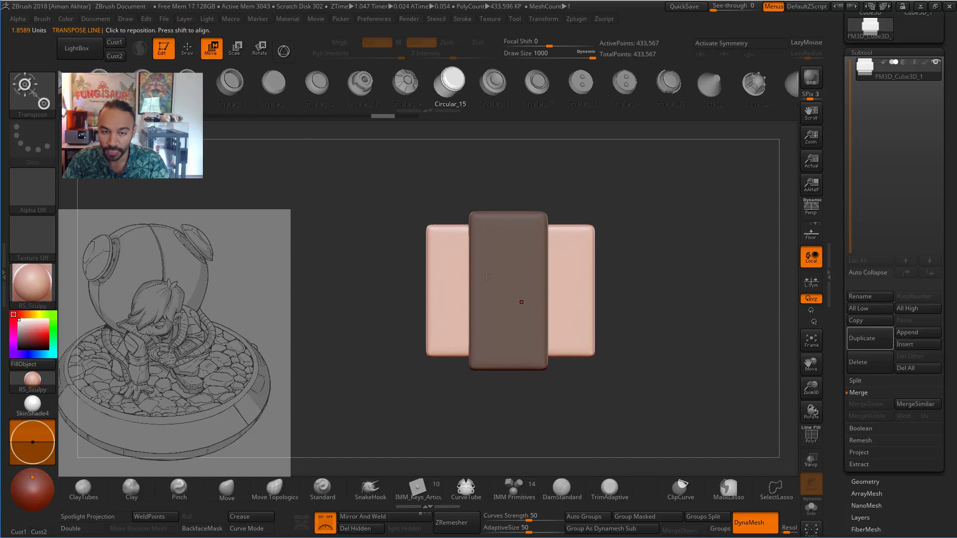
pyautogui.press('q')
pyautogui.keyDown('ctrl'); pyautogui.moveTo(455, 196); pyautogui.dragTo(701, 346); pyautogui.keyUp('ctrl')
pyautogui.moveTo(701, 346)
pyautogui.mouseDown(button='right')
pyautogui.moveTo(646, 456)
pyautogui.moveTo(658, 310)
pyautogui.mouseUp(button='right')
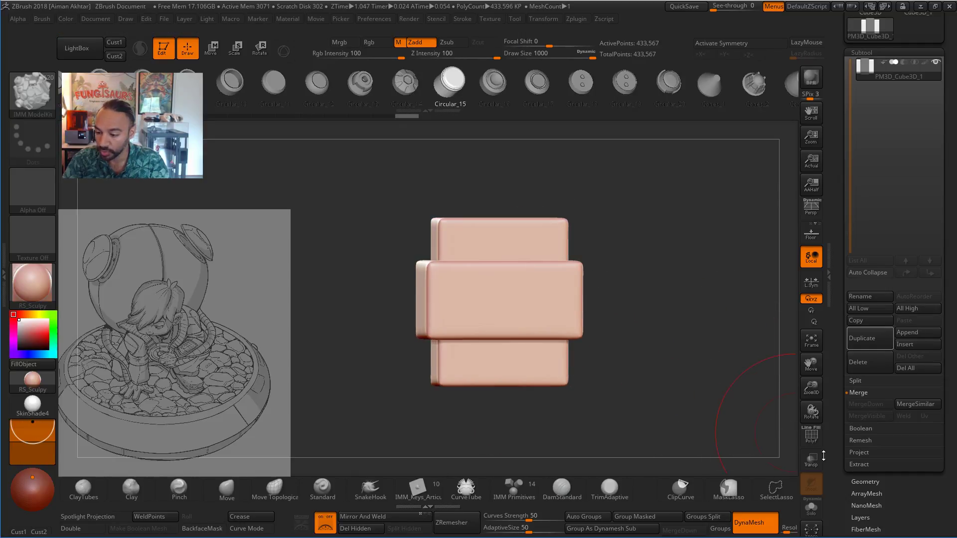
# DynaMesh the merged blocks at resolution 128 and assign the whole mesh to one polygroup, checking it with PolyFrame.
pyautogui.click(866, 480)
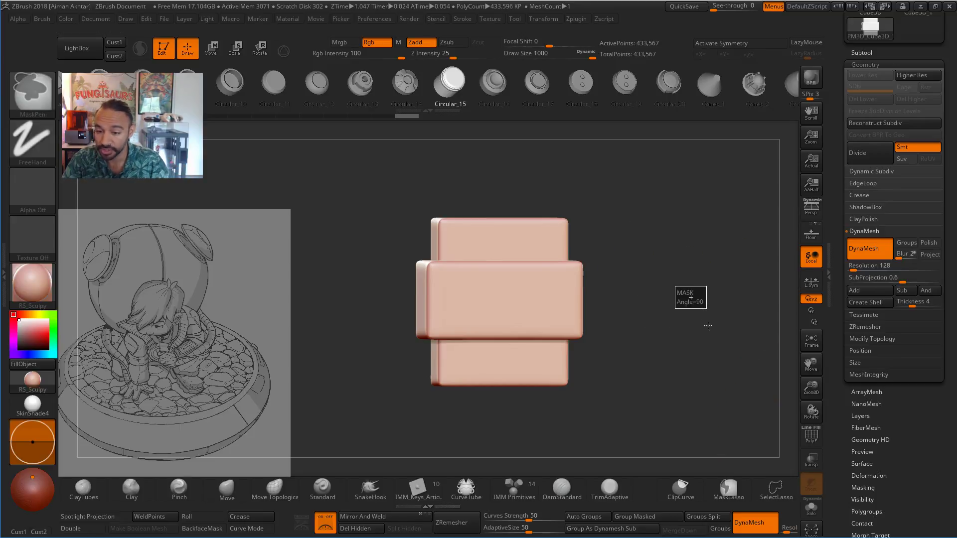
pyautogui.click(812, 434)
pyautogui.hotkey('ctrl', 'w')
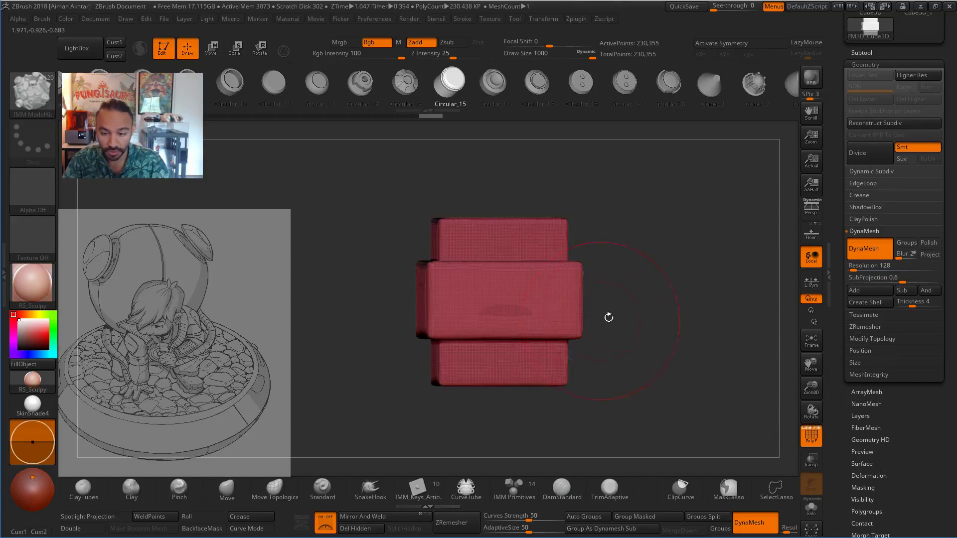
pyautogui.moveTo(609, 316); pyautogui.dragTo(810, 460)
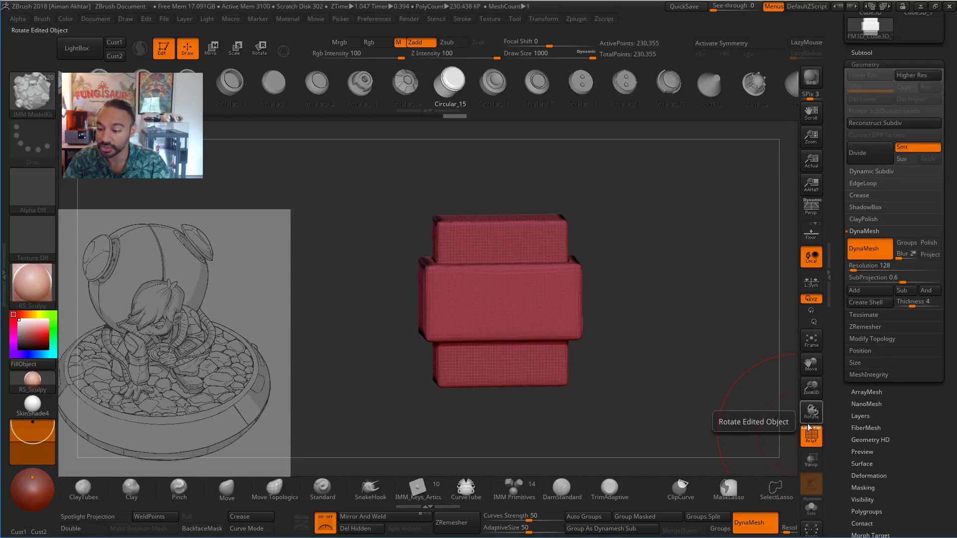
pyautogui.click(810, 443)
pyautogui.press('f')
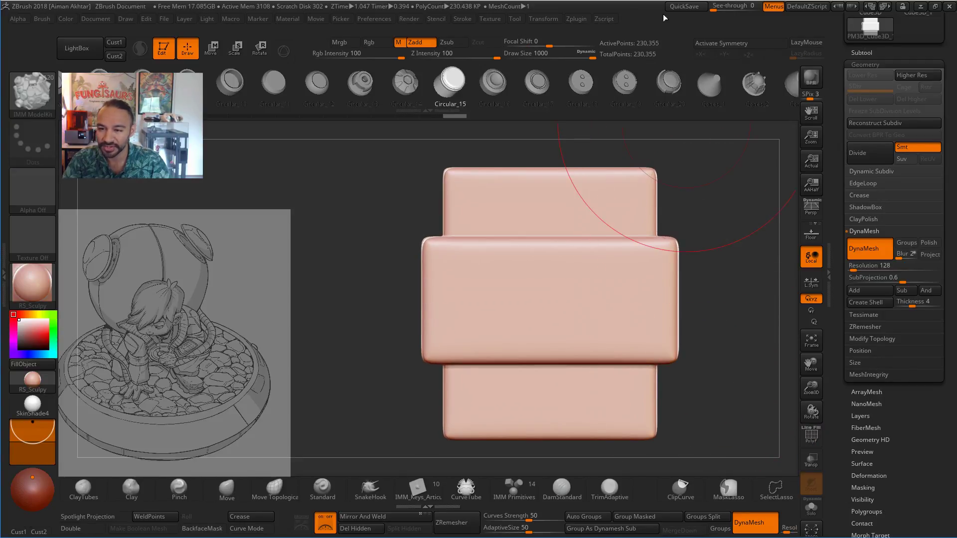
pyautogui.keyDown('alt'); pyautogui.moveTo(748, 243); pyautogui.dragTo(692, 265); pyautogui.keyUp('alt')
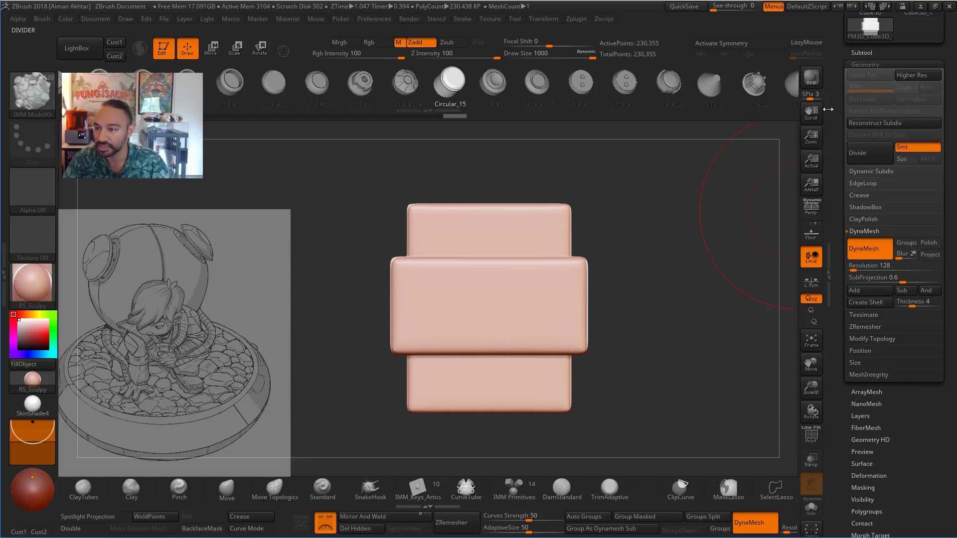
pyautogui.keyDown('alt'); pyautogui.moveTo(751, 236); pyautogui.dragTo(572, 318); pyautogui.keyUp('alt')
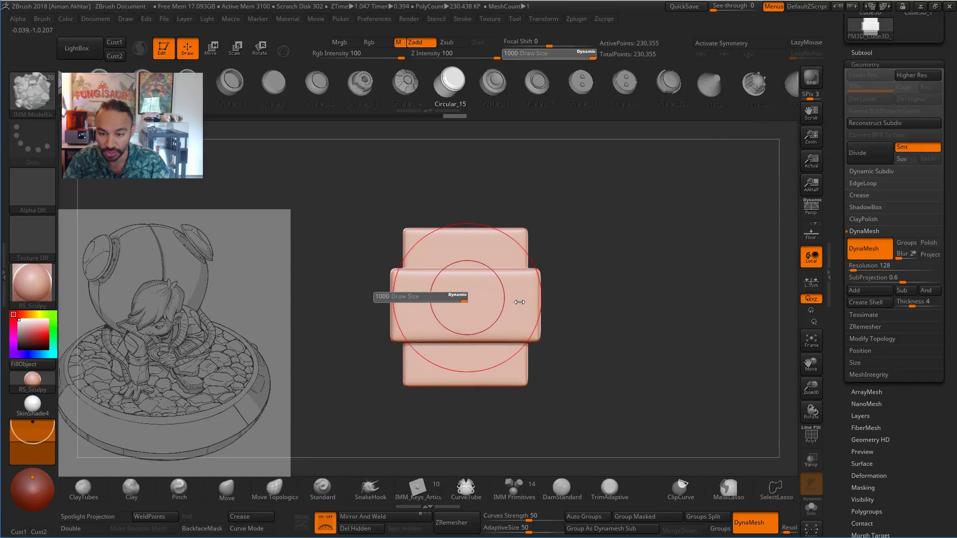
pyautogui.press('shift')
pyautogui.keyDown('alt'); pyautogui.moveTo(600, 390); pyautogui.dragTo(630, 397); pyautogui.keyUp('alt')
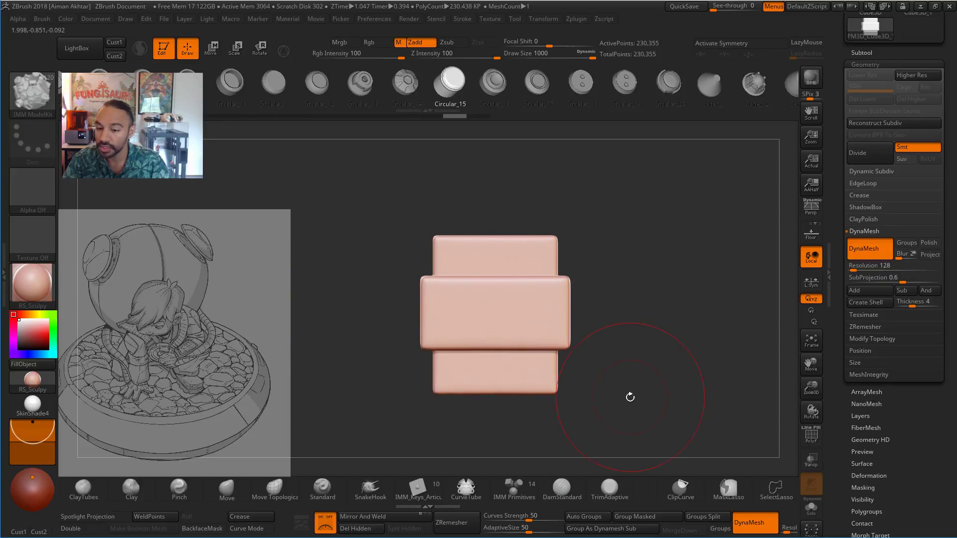
pyautogui.moveTo(672, 301)
pyautogui.keyDown('alt'); pyautogui.mouseDown()
pyautogui.moveTo(614, 314)
pyautogui.moveTo(658, 361)
pyautogui.mouseUp(); pyautogui.keyUp('alt')
pyautogui.keyDown('alt'); pyautogui.moveTo(641, 295); pyautogui.dragTo(645, 297); pyautogui.keyUp('alt')
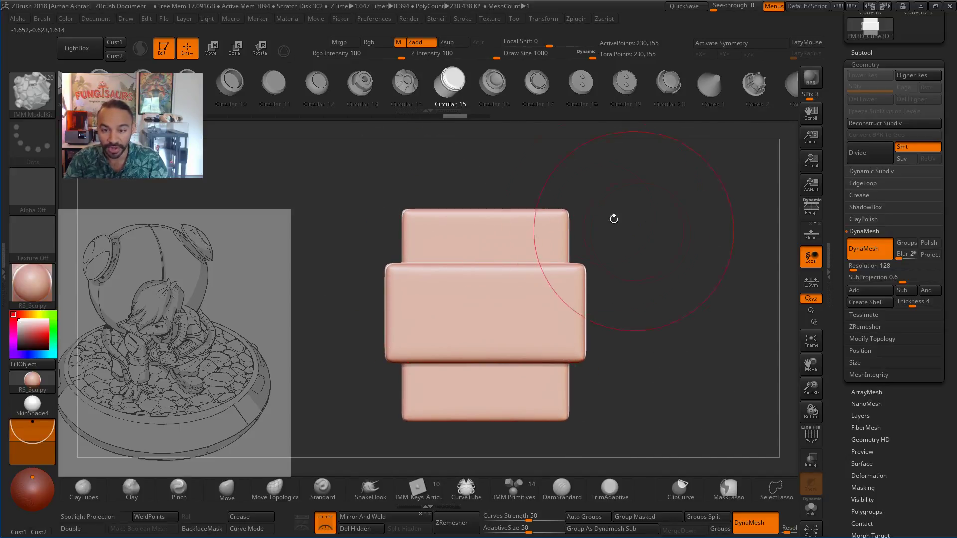
# Switch to the Move brush, reduce the Draw Size to 430, and face the block piece straight from the front.
pyautogui.press('b')
pyautogui.press('m')
pyautogui.press('v')
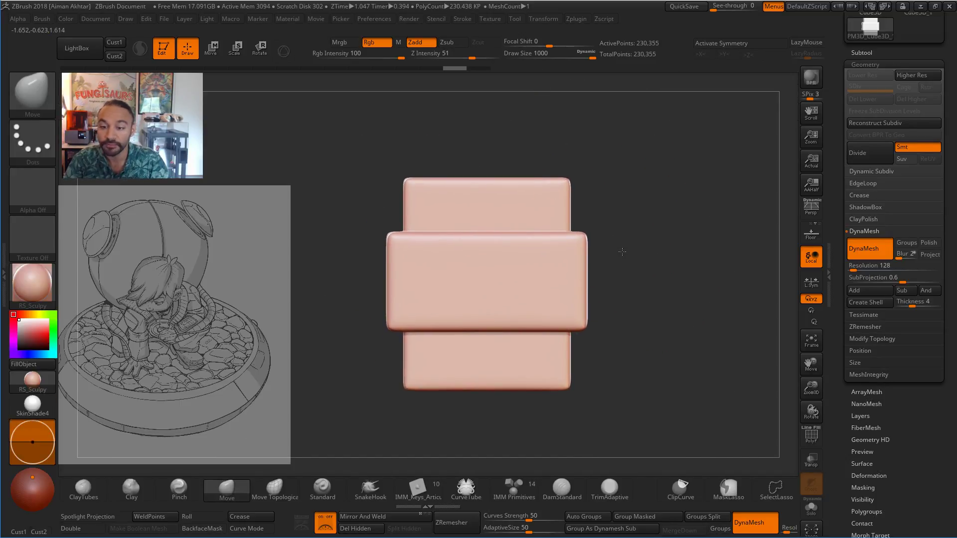
pyautogui.keyDown('alt'); pyautogui.moveTo(342, 207); pyautogui.dragTo(633, 335); pyautogui.keyUp('alt')
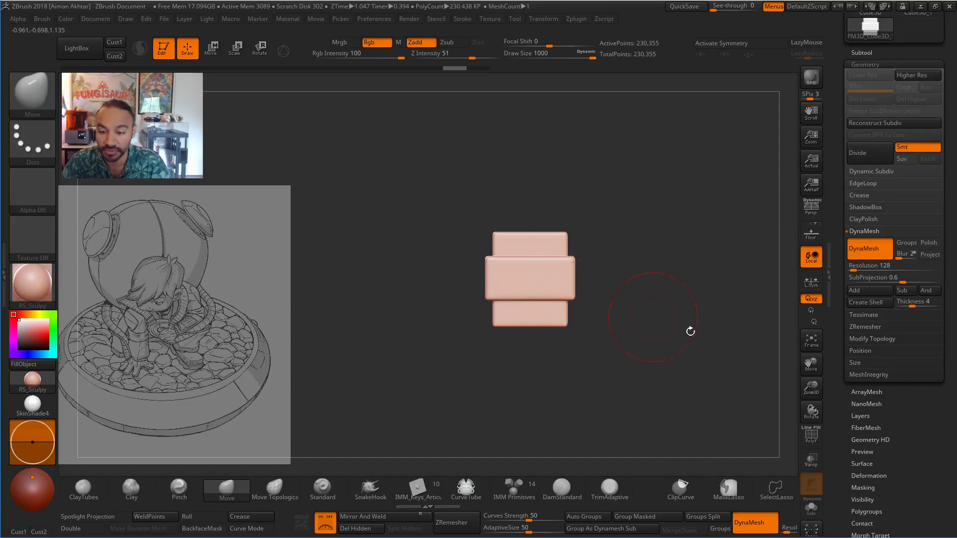
pyautogui.moveTo(690, 331); pyautogui.dragTo(497, 266)
pyautogui.keyDown('shift'); pyautogui.moveTo(692, 352); pyautogui.dragTo(673, 429); pyautogui.keyUp('shift')
pyautogui.press('s')
pyautogui.moveTo(447, 222); pyautogui.dragTo(424, 221)
pyautogui.moveTo(688, 354); pyautogui.dragTo(667, 344)
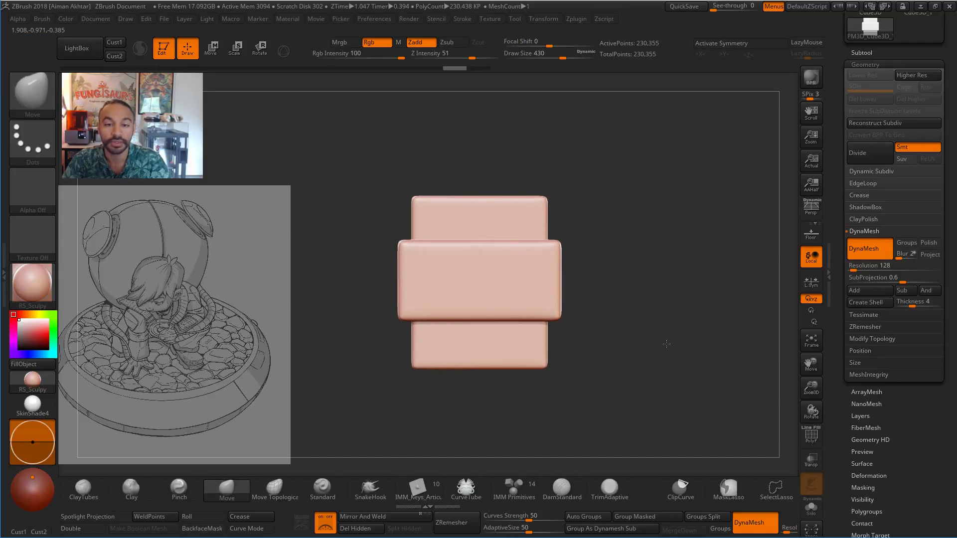
# Start creating an InsertMesh brush from the fused block piece.
pyautogui.click(39, 100)
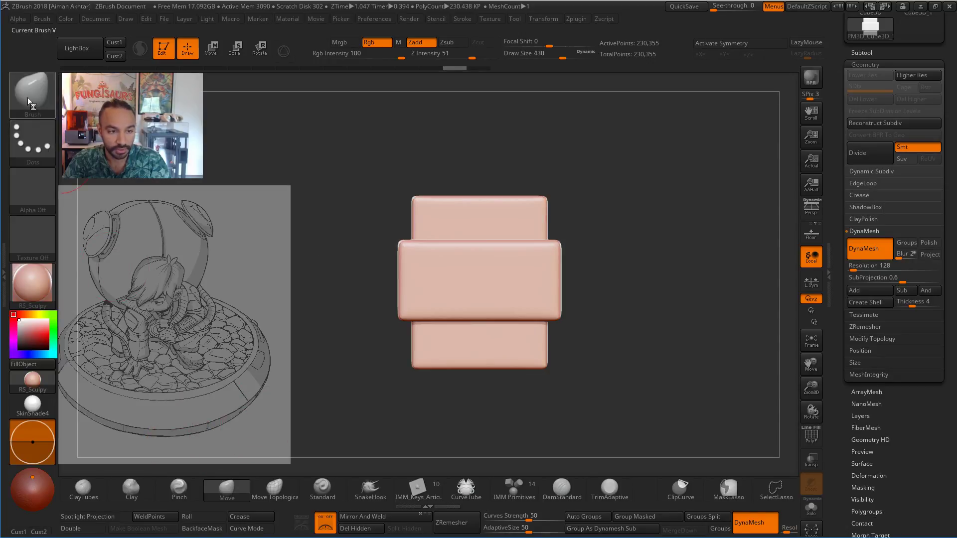
pyautogui.click(28, 97)
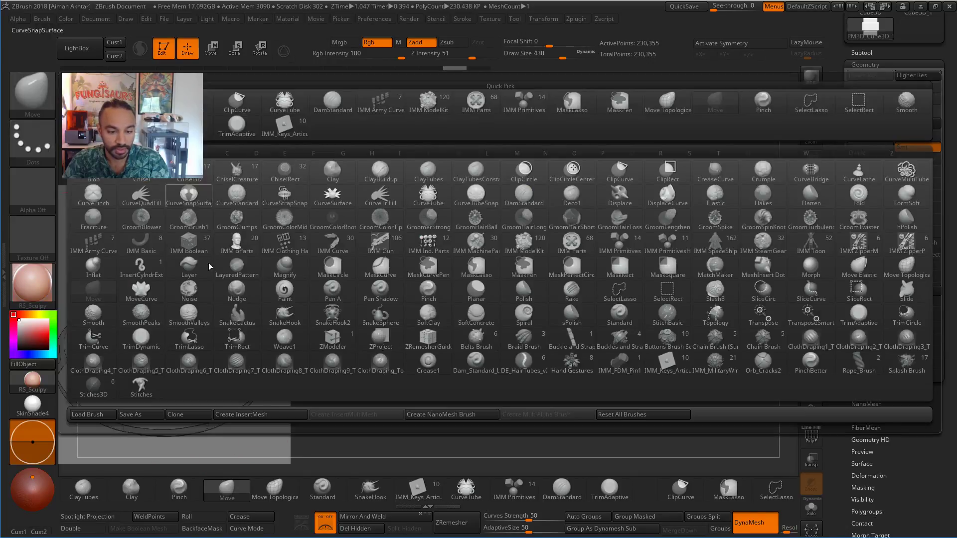
pyautogui.click(245, 415)
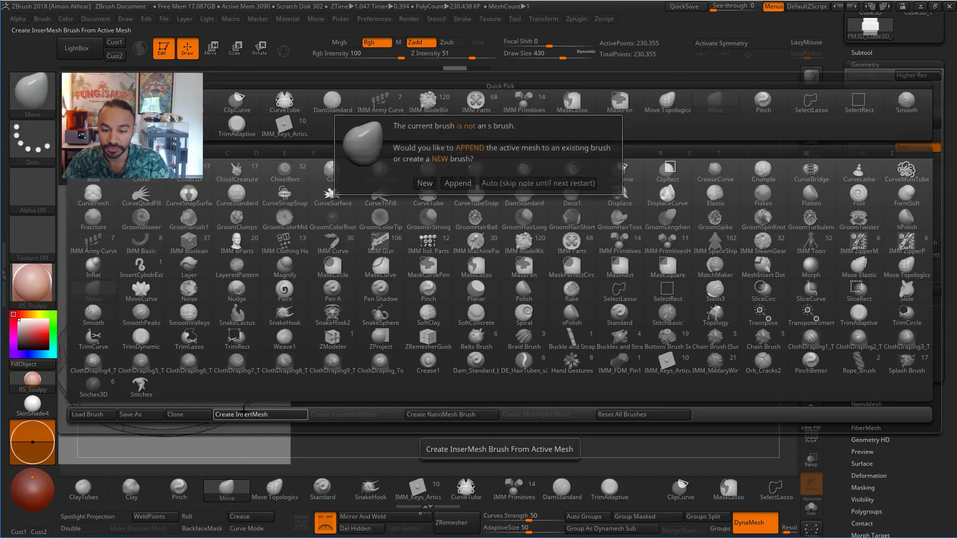
# Create a new InsertMesh brush from the stacked block mesh.
pyautogui.click(426, 184)
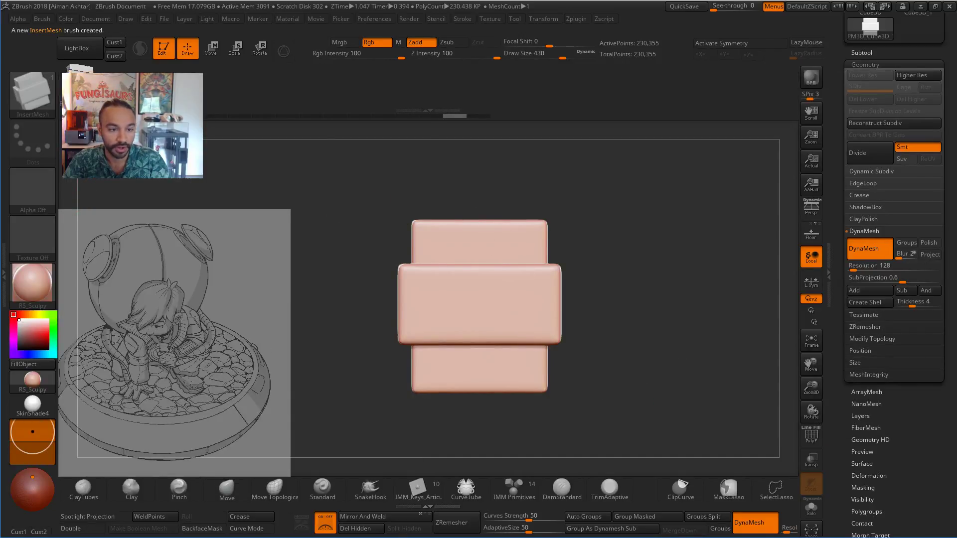
pyautogui.moveTo(668, 352)
pyautogui.mouseDown()
pyautogui.moveTo(656, 359)
pyautogui.moveTo(653, 369)
pyautogui.moveTo(662, 369)
pyautogui.mouseUp()
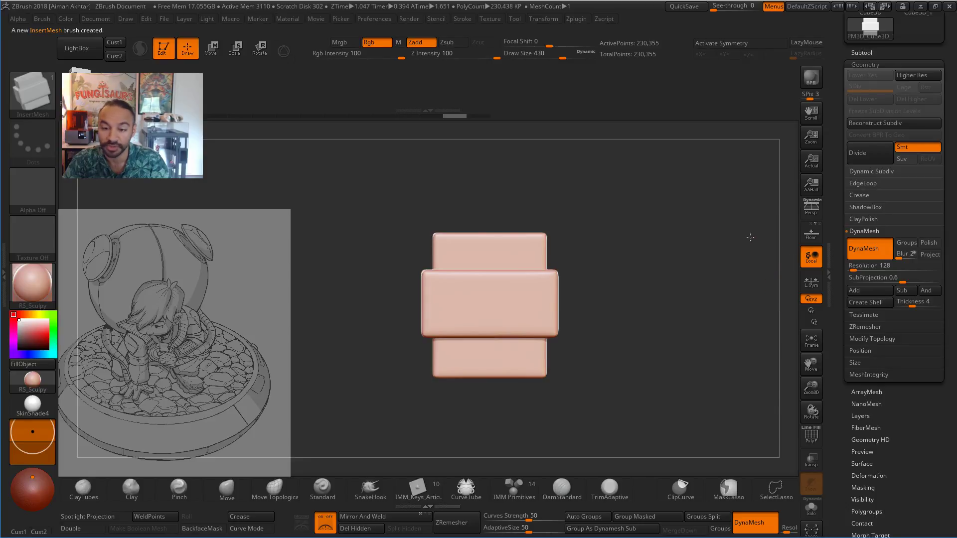
pyautogui.keyDown('shift'); pyautogui.moveTo(748, 237); pyautogui.dragTo(675, 349); pyautogui.keyUp('shift')
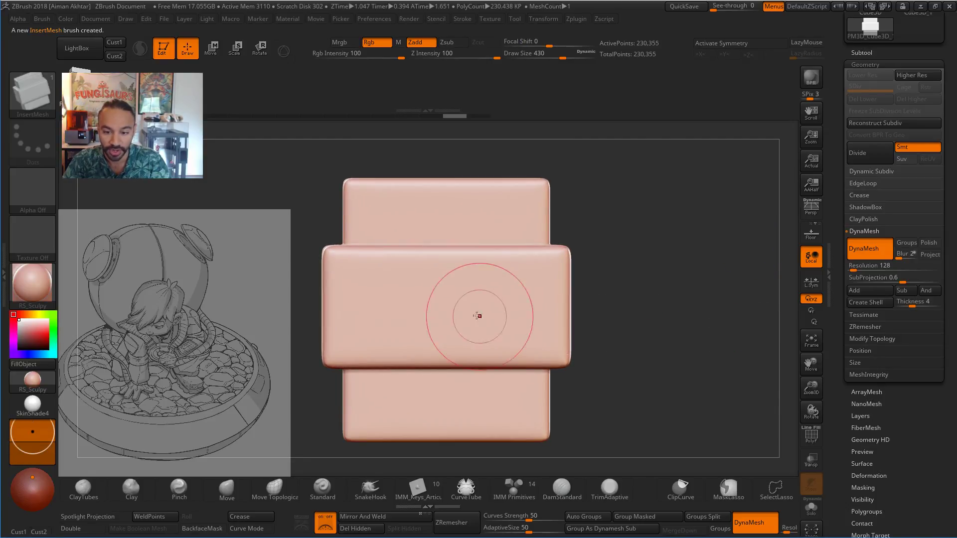
# Insert several test copies of the block piece on the mesh's front and side faces with the InsertMesh brush.
pyautogui.moveTo(381, 306); pyautogui.dragTo(389, 311)
pyautogui.click(457, 308)
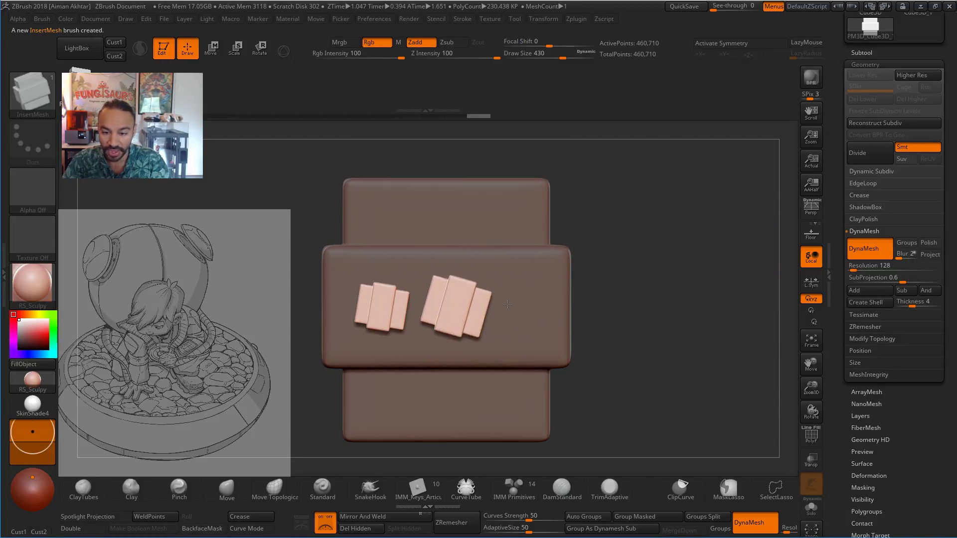
pyautogui.click(523, 274)
pyautogui.moveTo(648, 349)
pyautogui.mouseDown()
pyautogui.moveTo(647, 179)
pyautogui.moveTo(641, 187)
pyautogui.mouseUp()
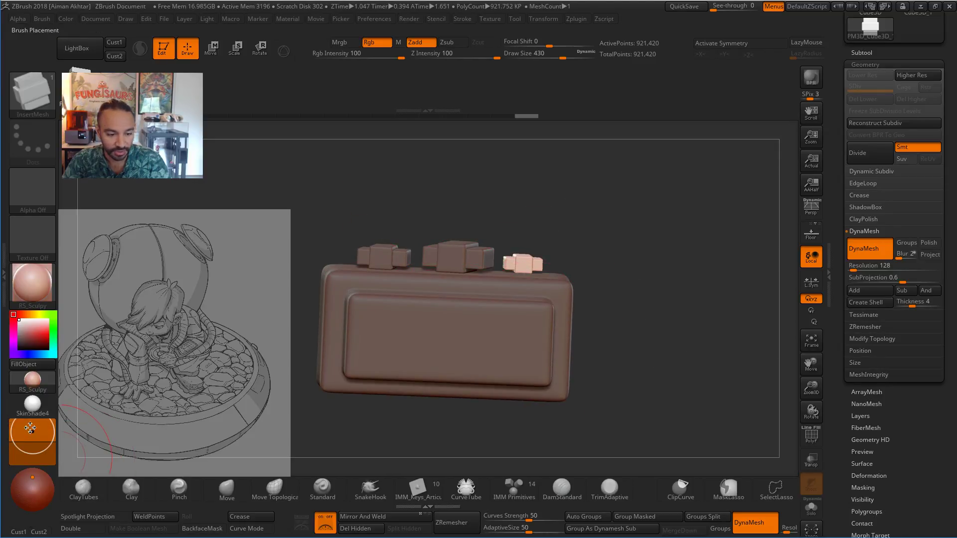
pyautogui.moveTo(683, 294); pyautogui.dragTo(603, 316)
pyautogui.moveTo(543, 315); pyautogui.dragTo(570, 319)
pyautogui.moveTo(643, 327); pyautogui.dragTo(734, 308)
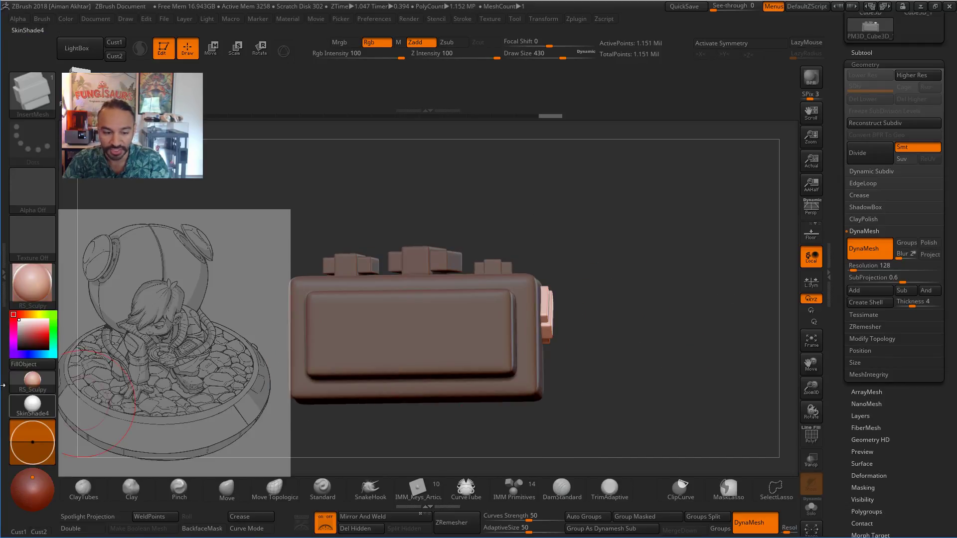
pyautogui.moveTo(519, 352); pyautogui.dragTo(558, 367)
pyautogui.moveTo(609, 382); pyautogui.dragTo(626, 397)
# Undo all the test insertions back to the single stacked block mesh.
pyautogui.hotkey('ctrl', 'z')
pyautogui.hotkey('ctrl', 'z')
pyautogui.hotkey('ctrl', 'z')
pyautogui.hotkey('ctrl', 'z')
pyautogui.hotkey('ctrl', 'z')
pyautogui.hotkey('ctrl', 'z')
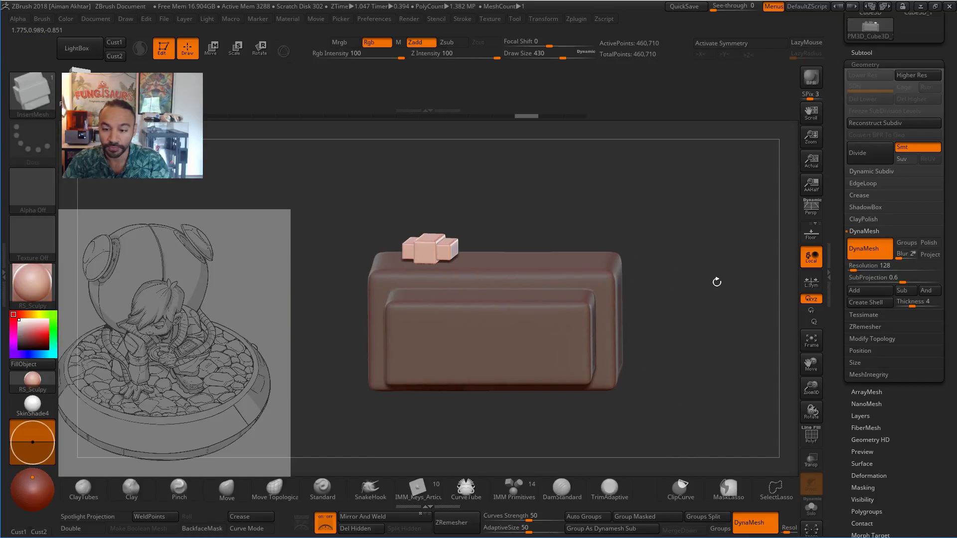
pyautogui.hotkey('ctrl', 'z')
pyautogui.hotkey('ctrl', 'z')
pyautogui.hotkey('ctrl', 'z')
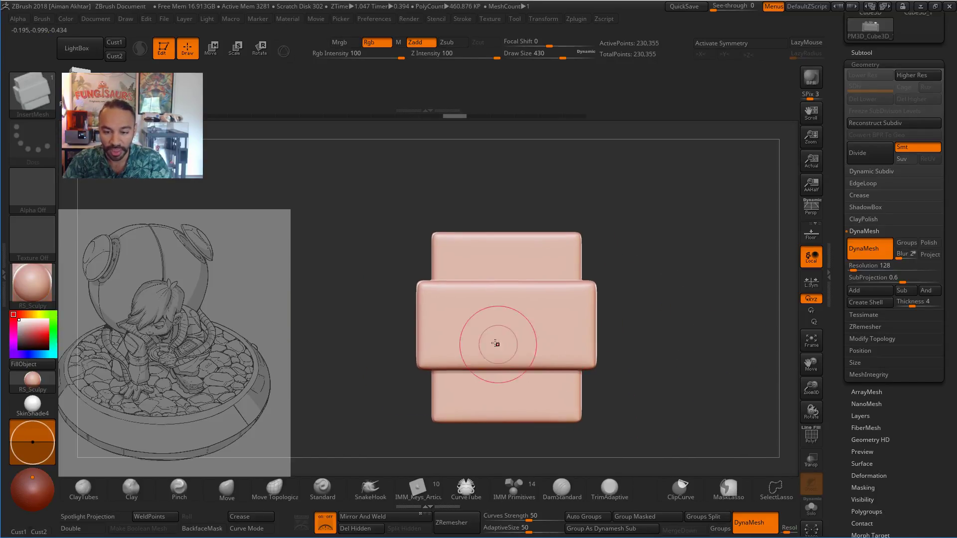
# Enable Curve Mode in the InsertMesh brush's stroke curve settings.
pyautogui.click(375, 19)
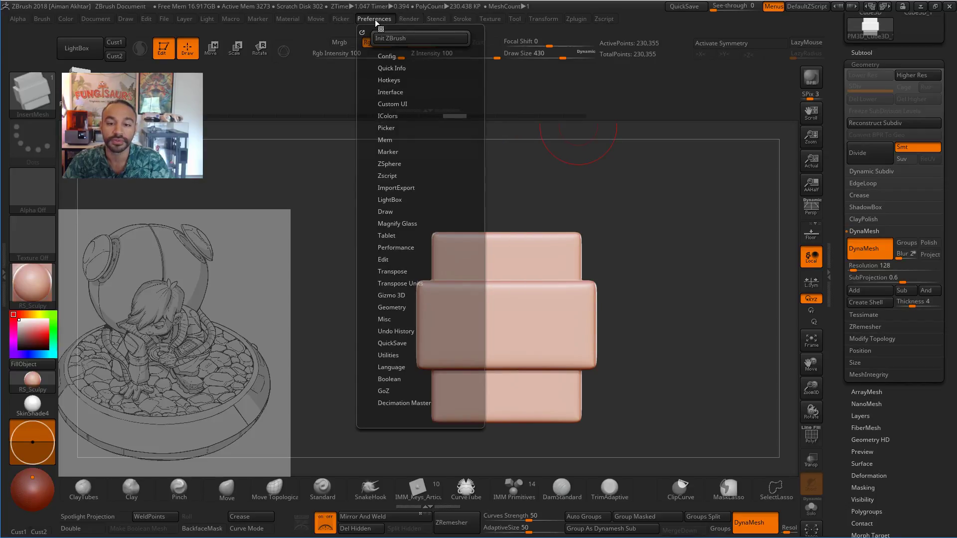
pyautogui.click(458, 19)
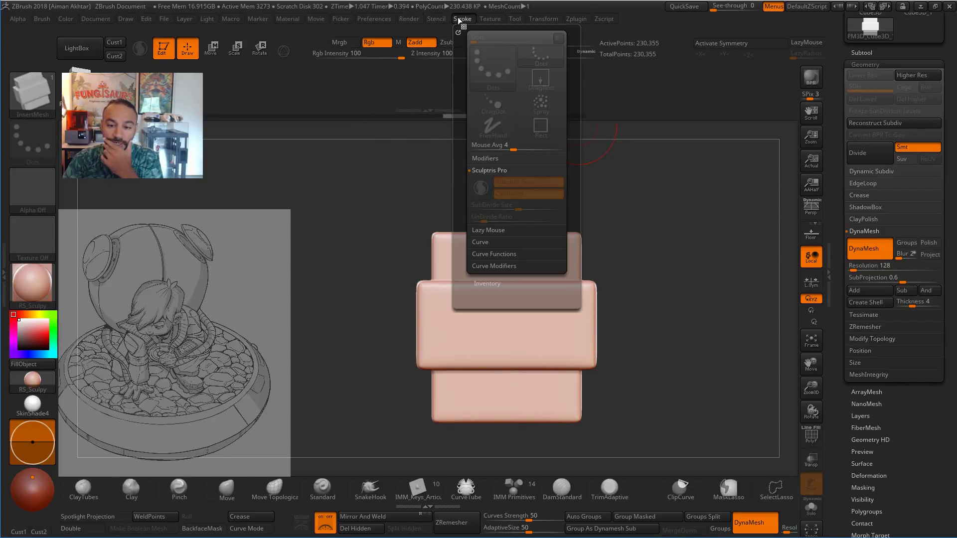
pyautogui.click(482, 243)
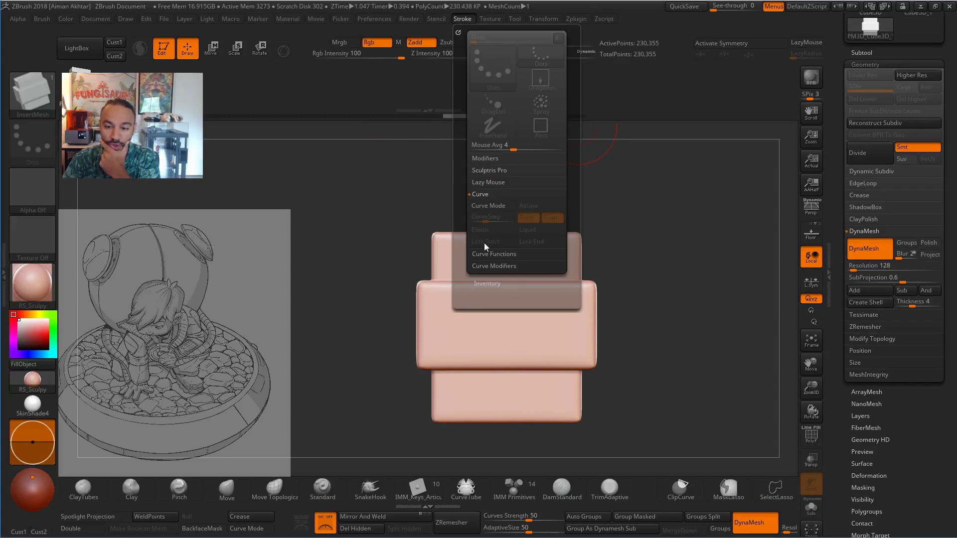
pyautogui.click(490, 206)
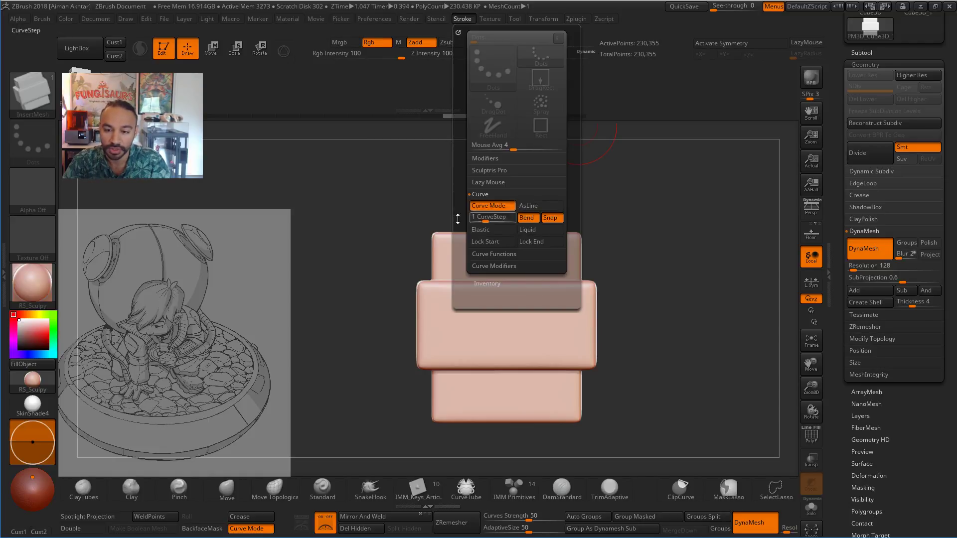
# Try a sagging curve of repeated pieces across the middle block, inspect their spacing and undo it.
pyautogui.moveTo(438, 305); pyautogui.dragTo(465, 324)
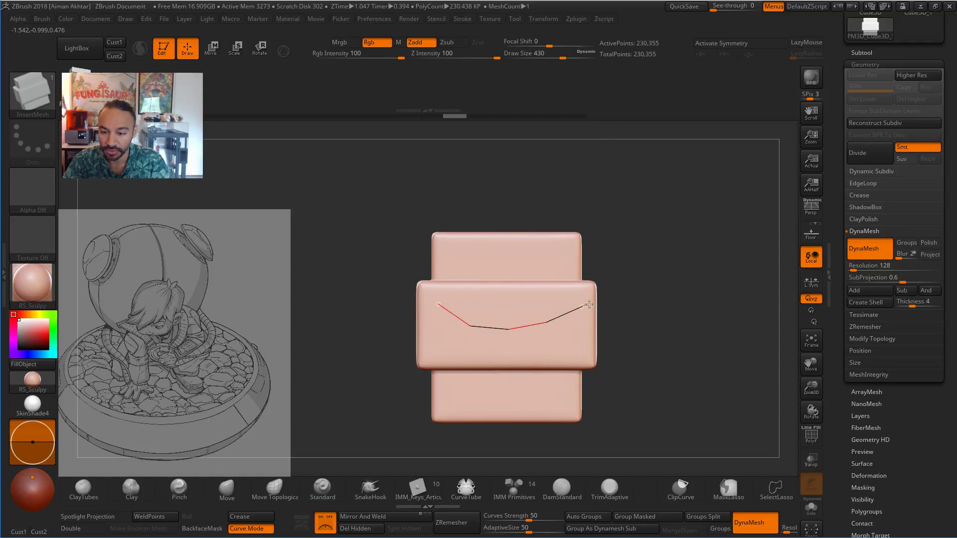
pyautogui.moveTo(589, 305); pyautogui.dragTo(591, 306)
pyautogui.moveTo(676, 351)
pyautogui.mouseDown()
pyautogui.moveTo(660, 314)
pyautogui.moveTo(673, 267)
pyautogui.moveTo(709, 348)
pyautogui.moveTo(551, 205)
pyautogui.moveTo(478, 209)
pyautogui.mouseUp()
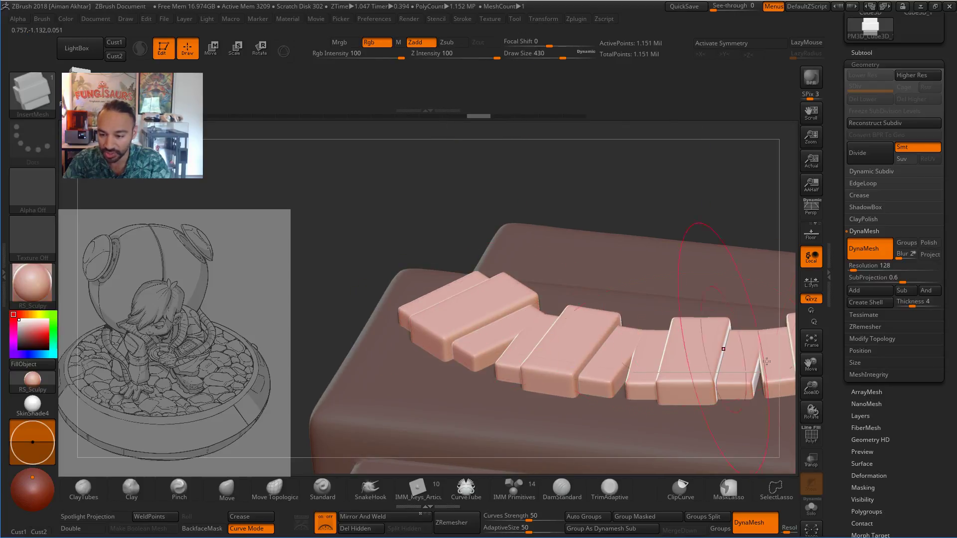
pyautogui.keyDown('alt'); pyautogui.moveTo(679, 205); pyautogui.dragTo(661, 206); pyautogui.keyUp('alt')
pyautogui.moveTo(637, 202); pyautogui.dragTo(514, 334)
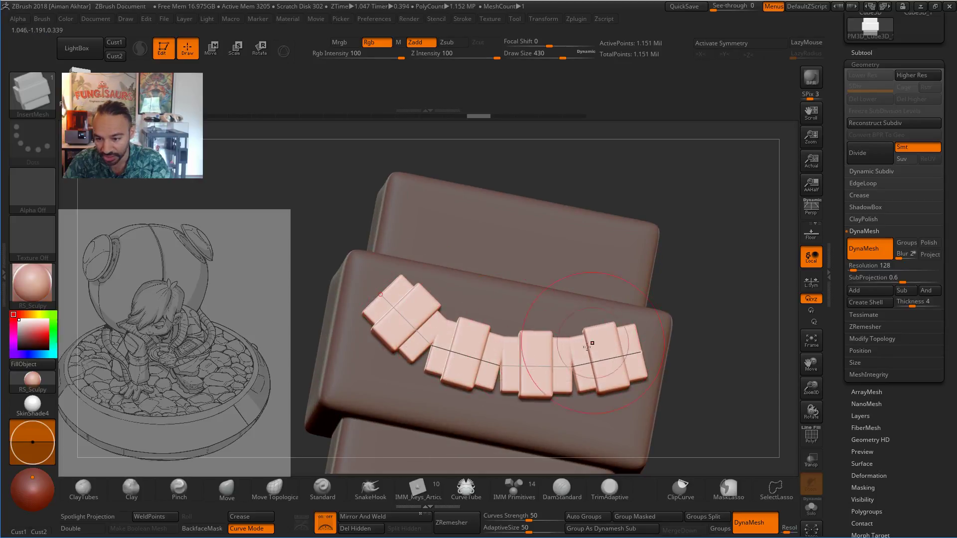
pyautogui.hotkey('ctrl', 'z')
# Set the brush's CurveStep to 0.5 and turn on AsLine.
pyautogui.click(464, 19)
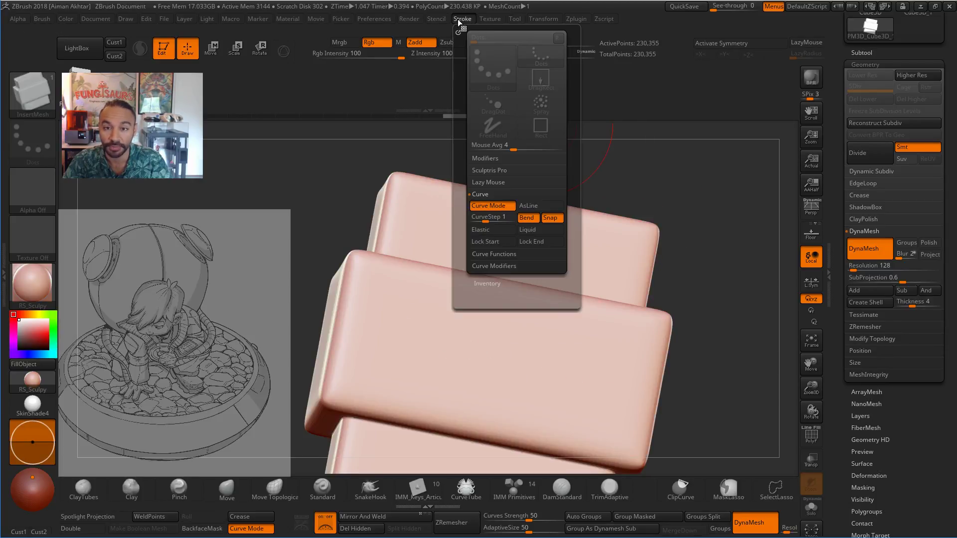
pyautogui.click(489, 221)
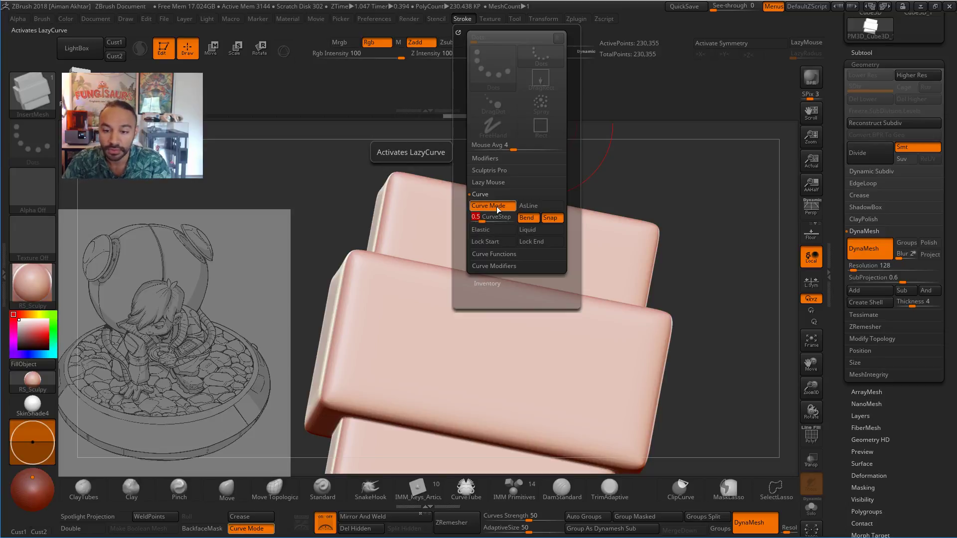
pyautogui.click(528, 206)
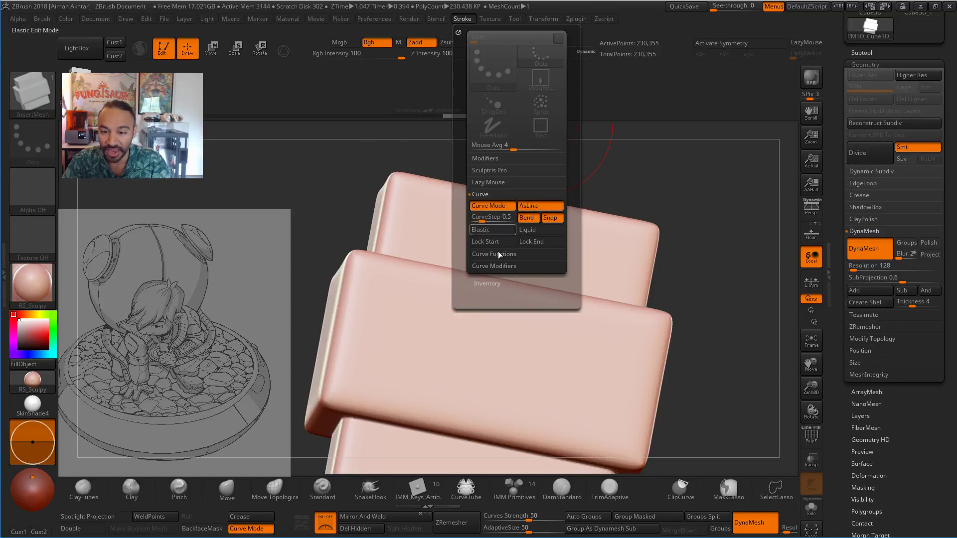
# Try a straight line of pieces running diagonally across the middle block, and undo it.
pyautogui.moveTo(356, 377); pyautogui.dragTo(605, 335)
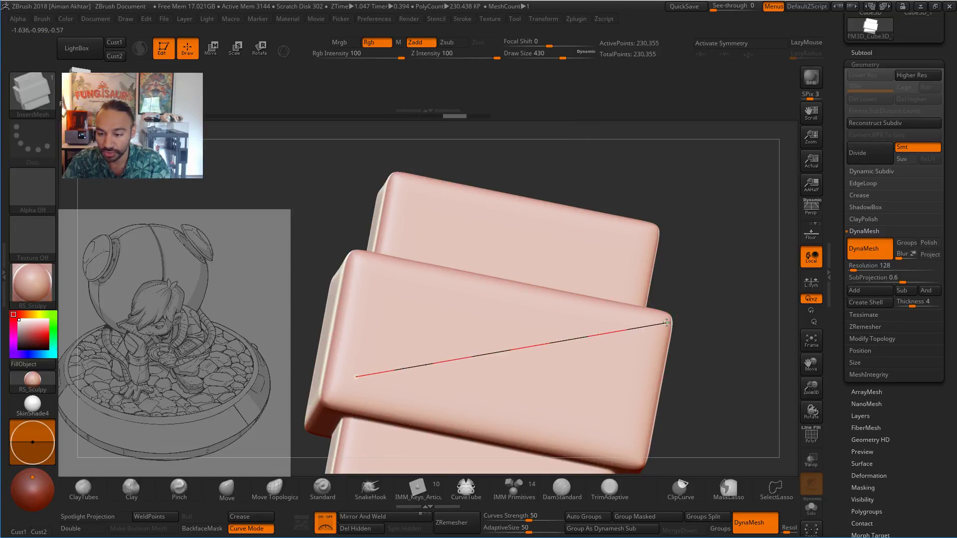
pyautogui.click(533, 354)
pyautogui.moveTo(675, 393)
pyautogui.mouseDown()
pyautogui.moveTo(723, 366)
pyautogui.moveTo(712, 401)
pyautogui.mouseUp()
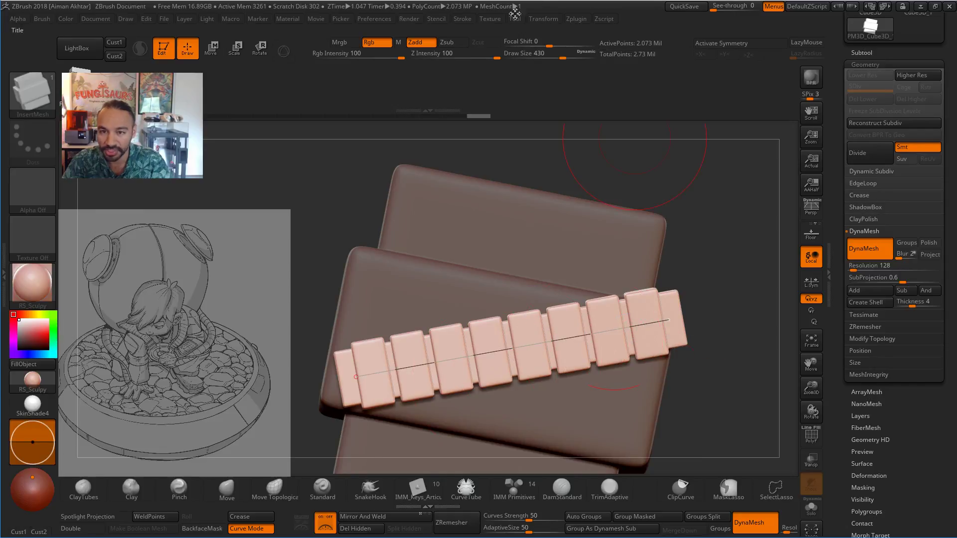
pyautogui.press('ctrl')
pyautogui.hotkey('ctrl', 'z')
# Turn off AsLine and try an arched freehand curve of pieces across the middle block, undoing the stroke.
pyautogui.click(458, 18)
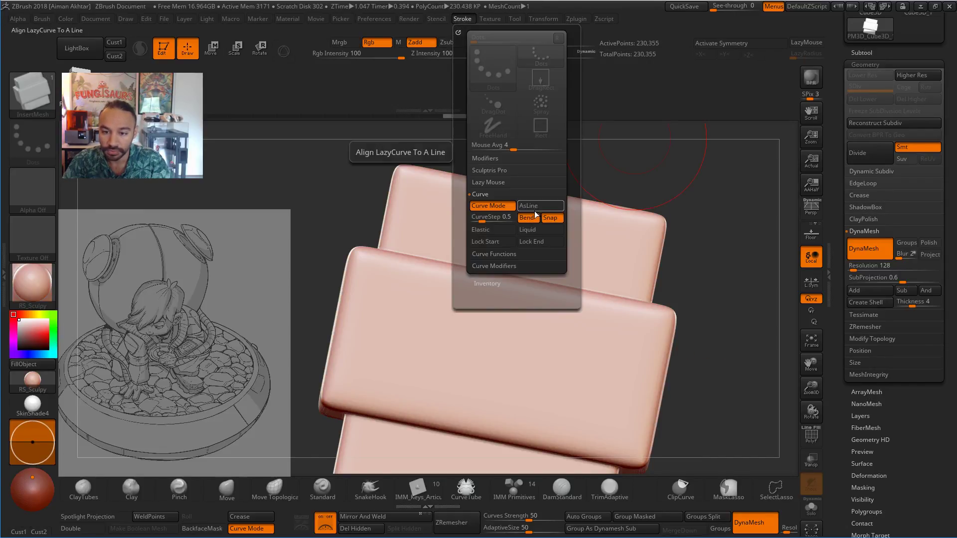
pyautogui.moveTo(349, 373); pyautogui.dragTo(414, 344)
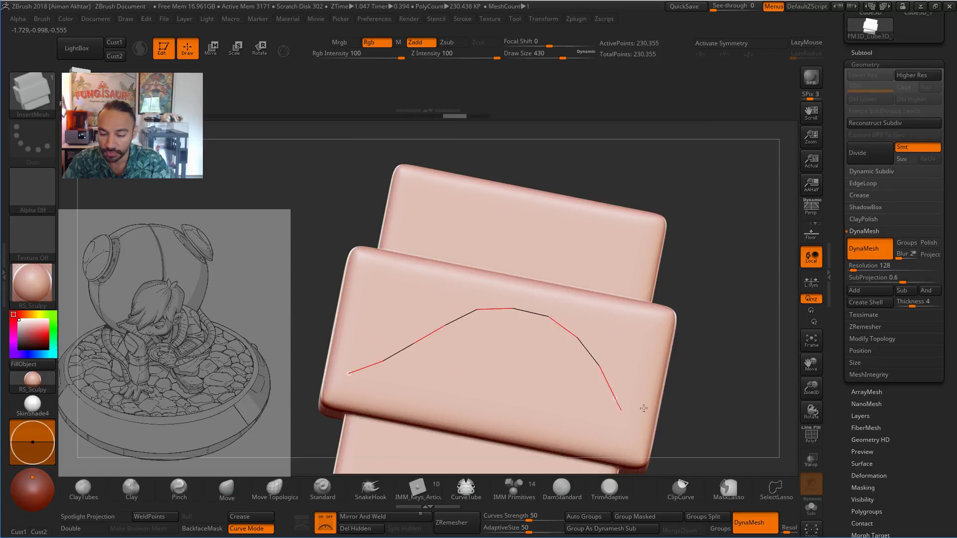
pyautogui.moveTo(644, 408); pyautogui.dragTo(695, 404)
pyautogui.moveTo(727, 363)
pyautogui.mouseDown()
pyautogui.moveTo(699, 300)
pyautogui.moveTo(661, 302)
pyautogui.moveTo(671, 267)
pyautogui.mouseUp()
pyautogui.hotkey('ctrl', 'z')
# Try a short curve of pieces running off the edge of the middle block, and undo it.
pyautogui.moveTo(507, 282); pyautogui.dragTo(645, 268)
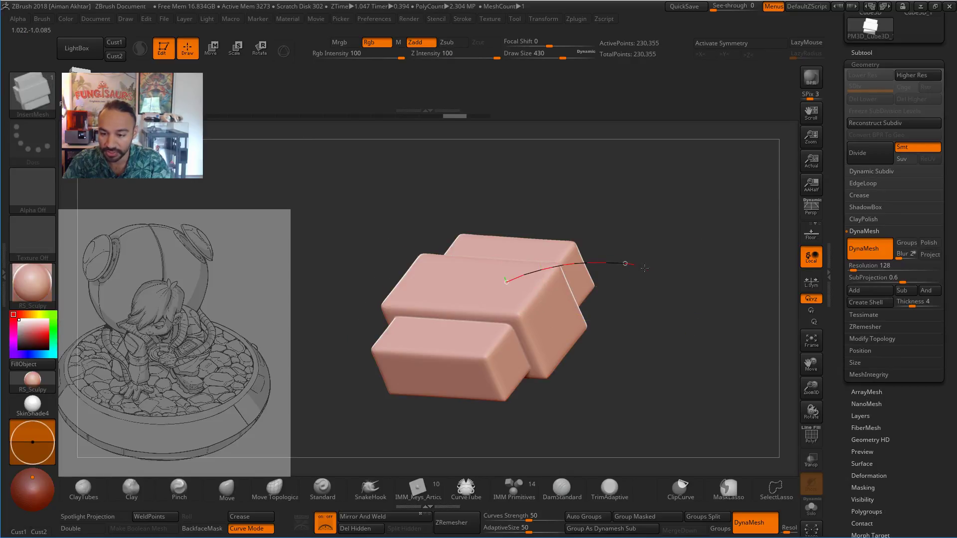
pyautogui.moveTo(701, 371)
pyautogui.mouseDown()
pyautogui.moveTo(662, 395)
pyautogui.moveTo(645, 431)
pyautogui.moveTo(700, 450)
pyautogui.moveTo(666, 410)
pyautogui.moveTo(716, 427)
pyautogui.moveTo(780, 337)
pyautogui.moveTo(626, 369)
pyautogui.moveTo(654, 380)
pyautogui.mouseUp()
pyautogui.press('ctrl')
pyautogui.hotkey('ctrl', 'z')
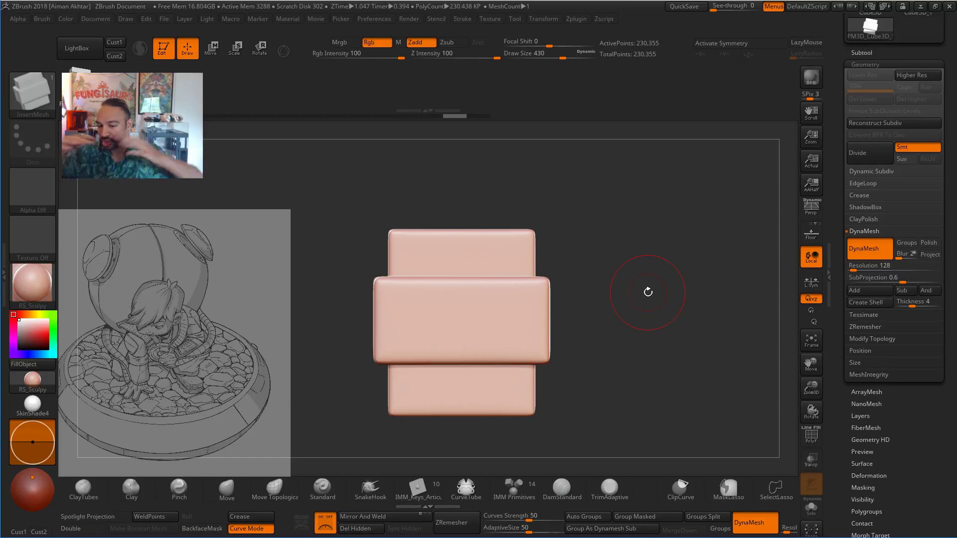
# Switch to the 26-subtool character model with subtool Pm3d_cube3d_21 active and frame the area between the sphere and the chest.
pyautogui.click(862, 52)
pyautogui.moveTo(949, 75); pyautogui.dragTo(949, 235)
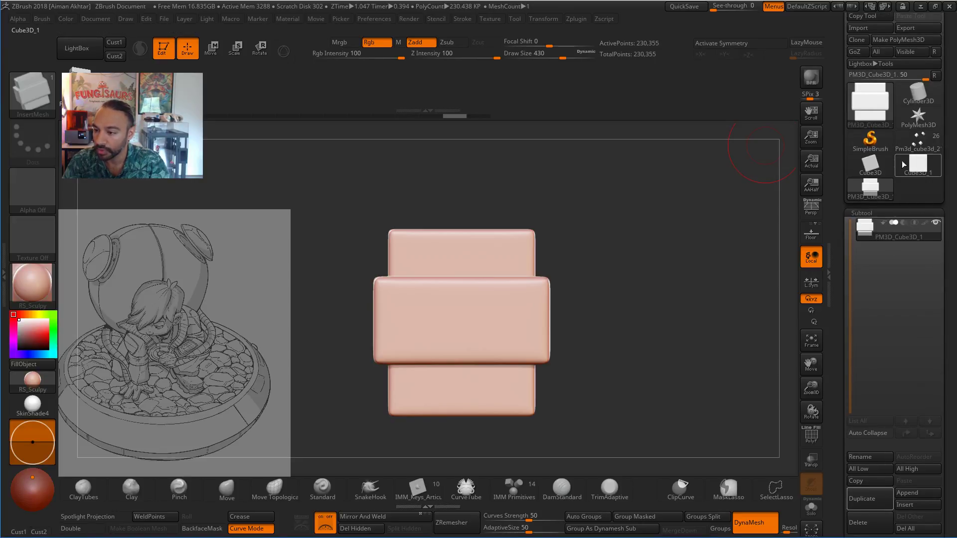
pyautogui.click(912, 144)
pyautogui.moveTo(567, 349); pyautogui.dragTo(610, 300)
pyautogui.press('f')
pyautogui.moveTo(659, 394); pyautogui.dragTo(693, 392)
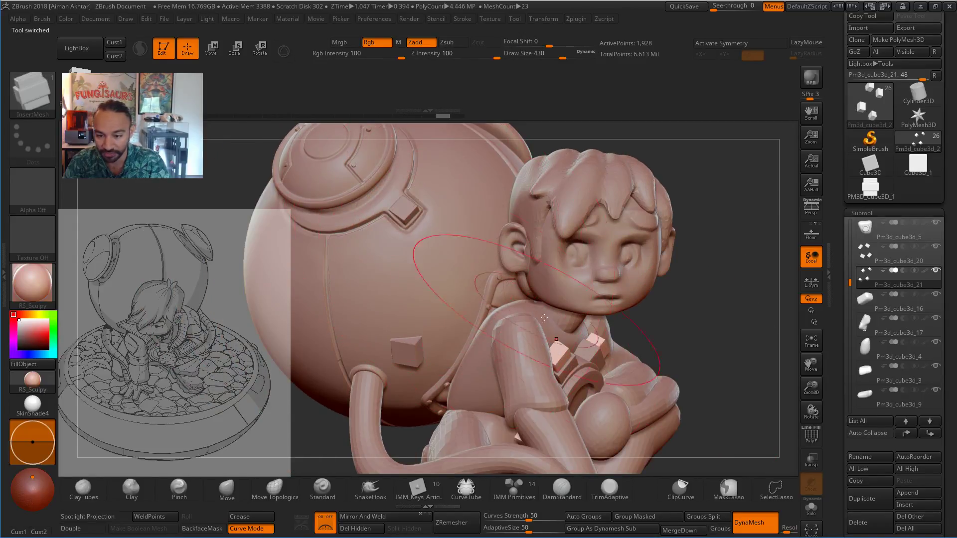
# Try a plated strap from the sphere's clasp to the chest block with draw size 197, and undo it.
pyautogui.press('s')
pyautogui.moveTo(434, 209)
pyautogui.mouseDown()
pyautogui.moveTo(411, 212)
pyautogui.moveTo(484, 276)
pyautogui.mouseUp()
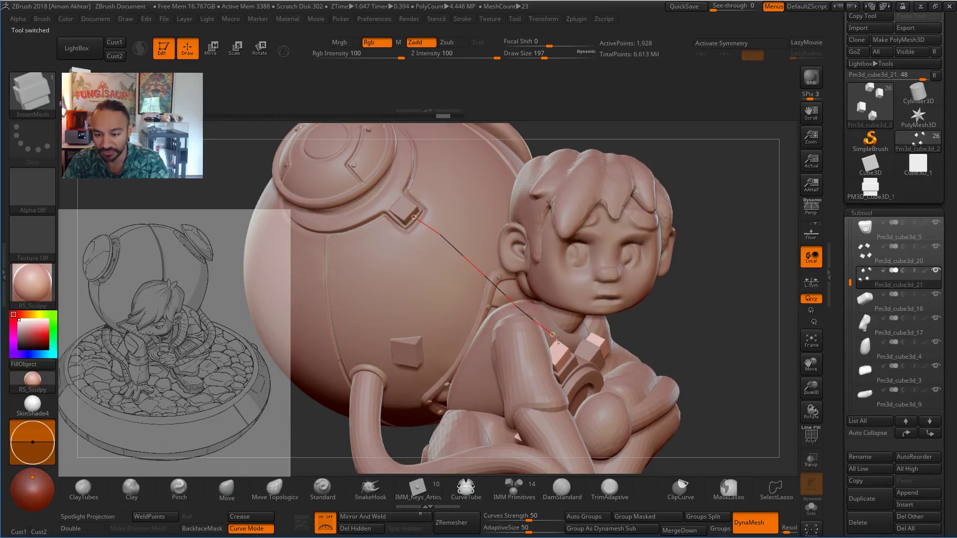
pyautogui.moveTo(697, 341); pyautogui.dragTo(726, 334)
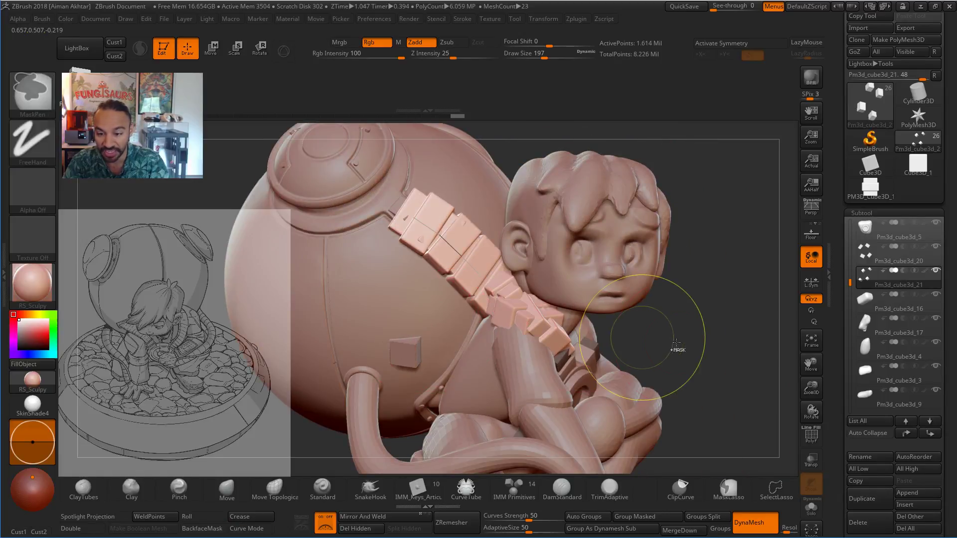
pyautogui.hotkey('ctrl', 'z')
# Set the draw size to 94 and draw a narrower plated strap from the sphere's clasp to the chest block.
pyautogui.moveTo(661, 342); pyautogui.dragTo(639, 343)
pyautogui.press('s')
pyautogui.click(428, 220)
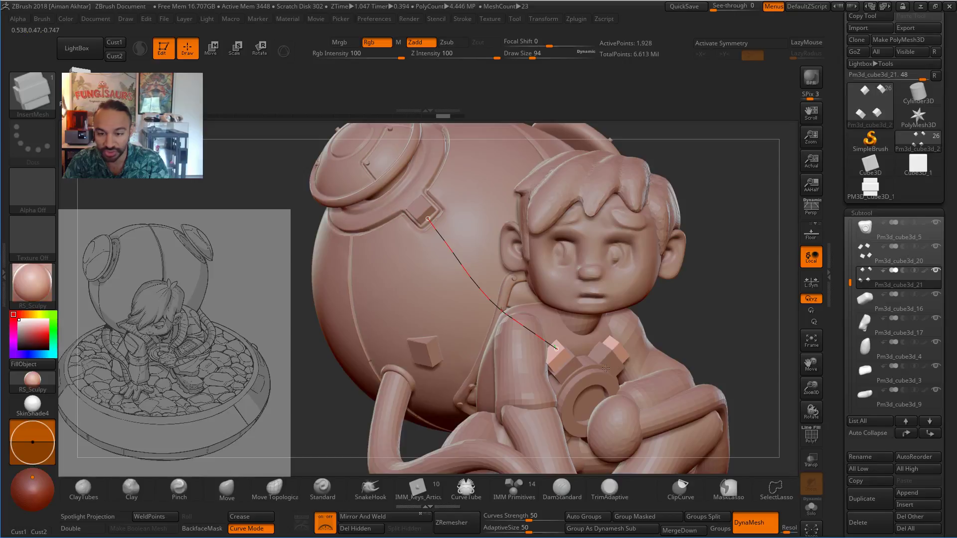
pyautogui.moveTo(701, 318); pyautogui.dragTo(753, 322)
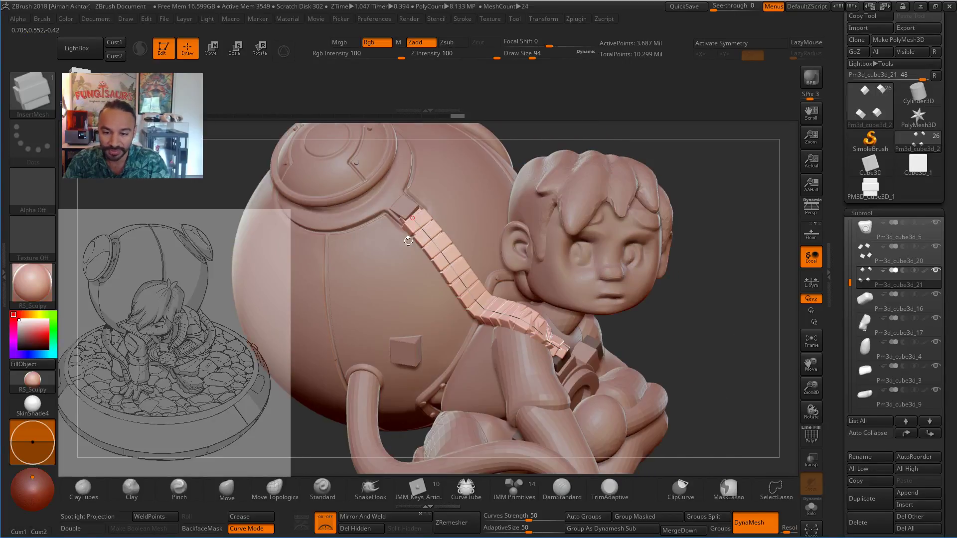
pyautogui.moveTo(676, 314); pyautogui.dragTo(550, 316)
pyautogui.moveTo(635, 336); pyautogui.dragTo(545, 344)
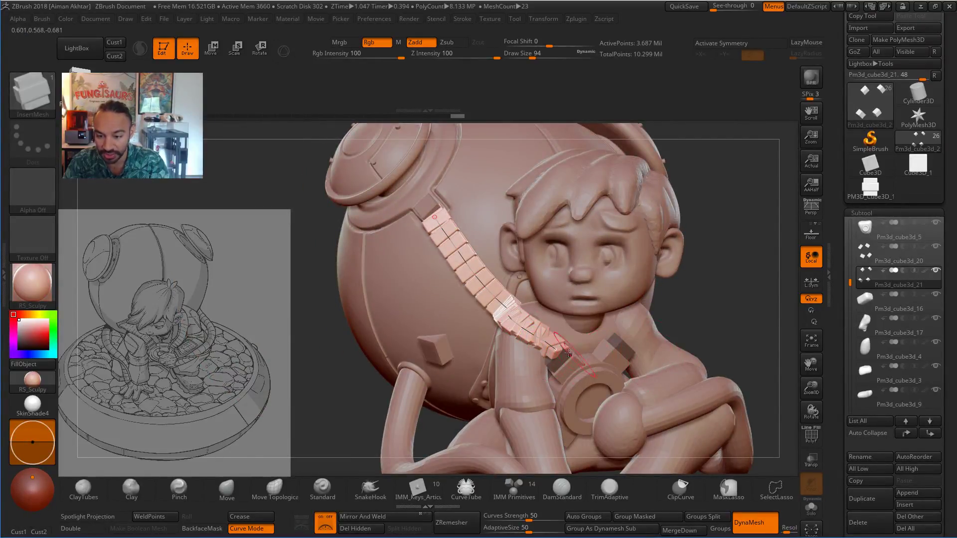
# Try refitting the strap's curve near its ends, and undo back to before the strap was drawn.
pyautogui.moveTo(557, 350); pyautogui.dragTo(560, 353)
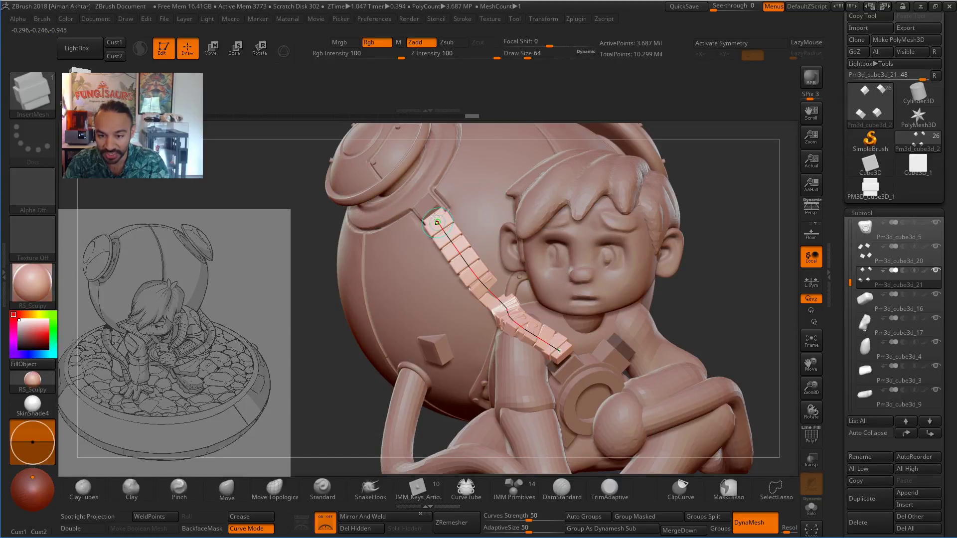
pyautogui.click(791, 316)
pyautogui.moveTo(788, 342)
pyautogui.mouseDown()
pyautogui.moveTo(713, 286)
pyautogui.moveTo(693, 292)
pyautogui.mouseUp()
pyautogui.press('ctrl')
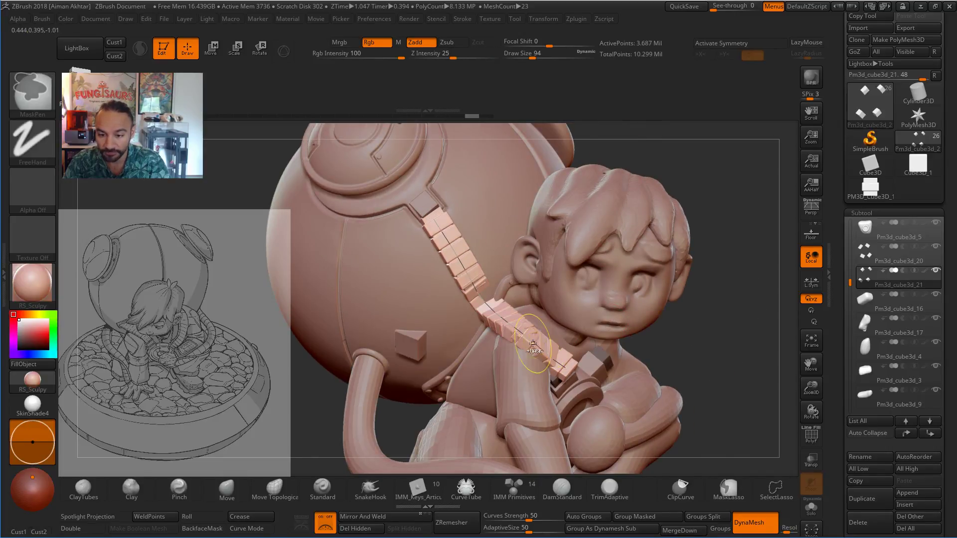
pyautogui.hotkey('ctrl', 'z')
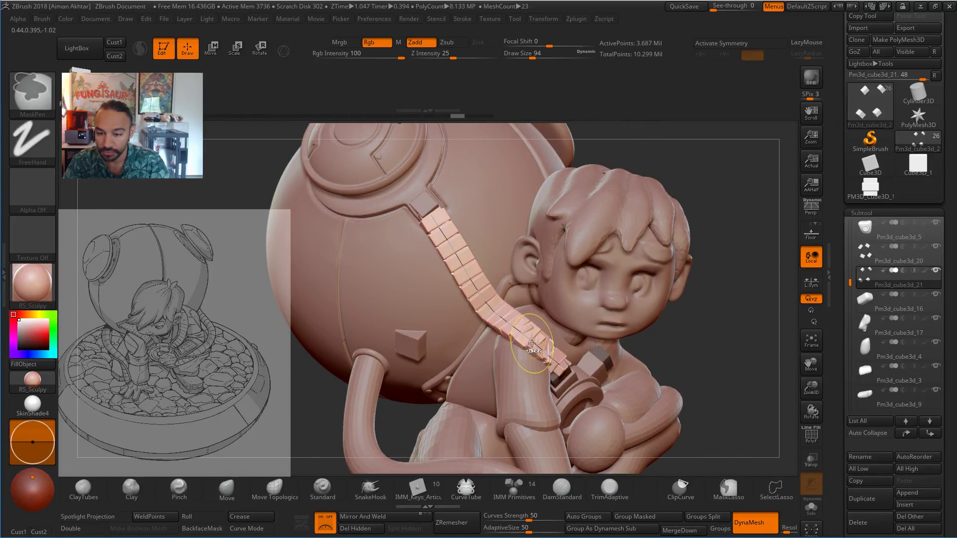
pyautogui.hotkey('ctrl', 'z')
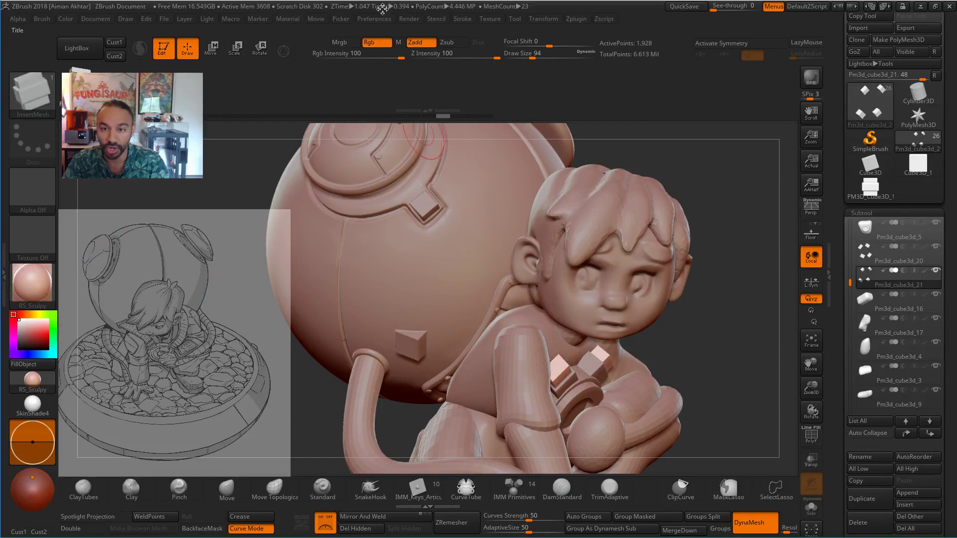
# Try drawing another plated strap from the sphere over the shoulder to the chest block, and undo it.
pyautogui.click(440, 19)
pyautogui.click(551, 218)
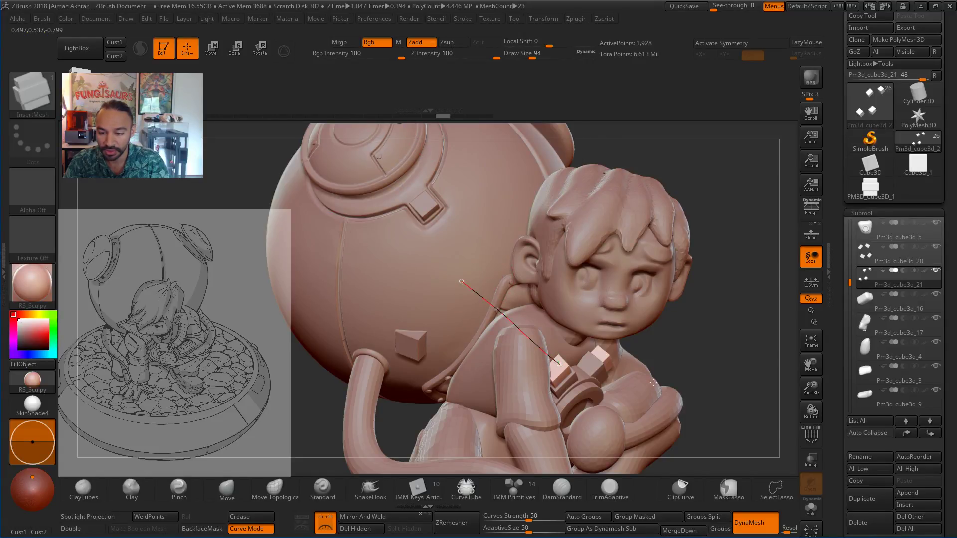
pyautogui.moveTo(724, 337)
pyautogui.mouseDown()
pyautogui.moveTo(688, 349)
pyautogui.moveTo(730, 334)
pyautogui.mouseUp()
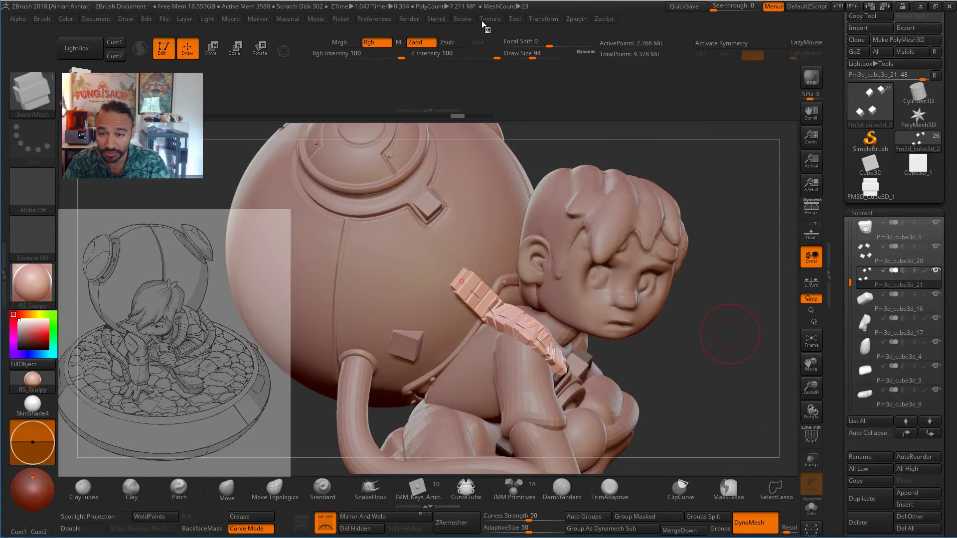
pyautogui.click(460, 19)
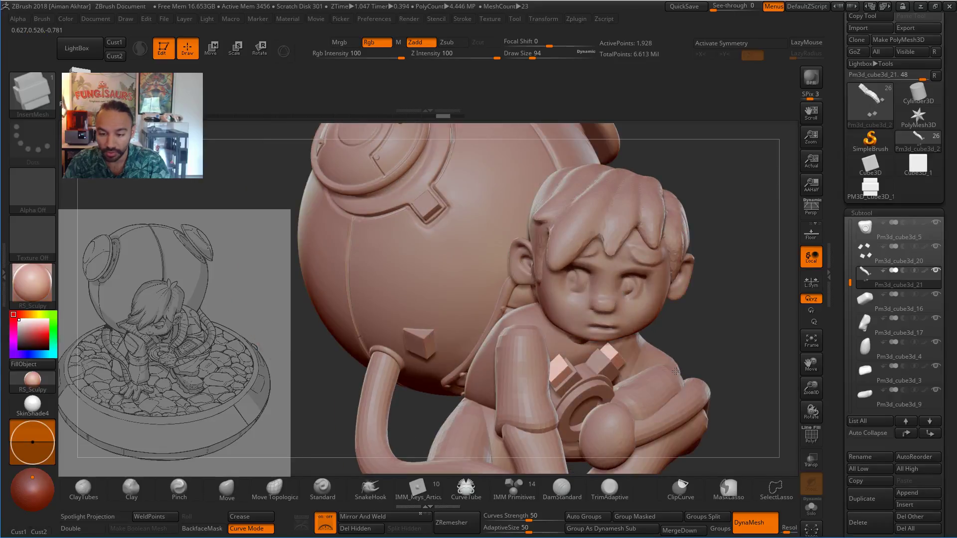
# Switch to the CurveTube brush and draw a thin tube with draw size 27 from the sphere's clasp to the chest block.
pyautogui.click(25, 94)
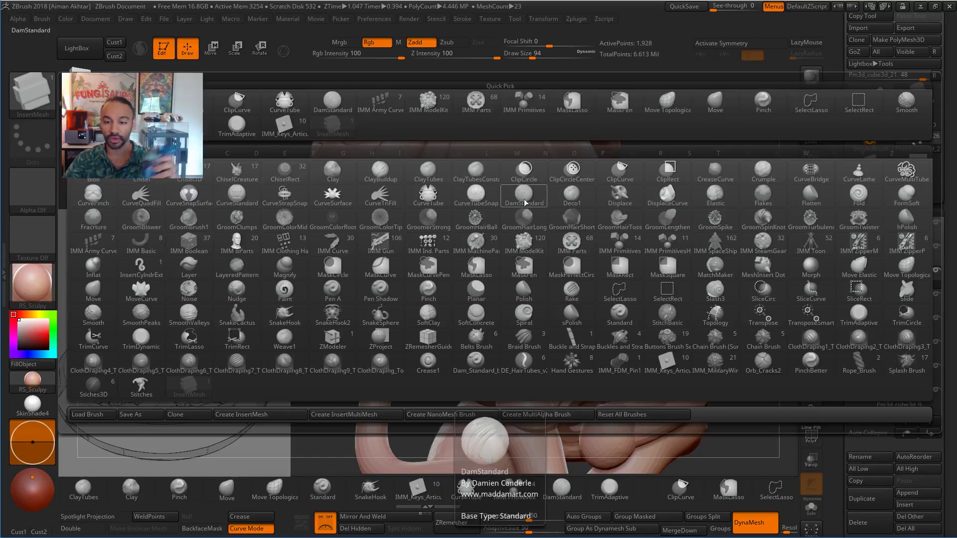
pyautogui.click(428, 196)
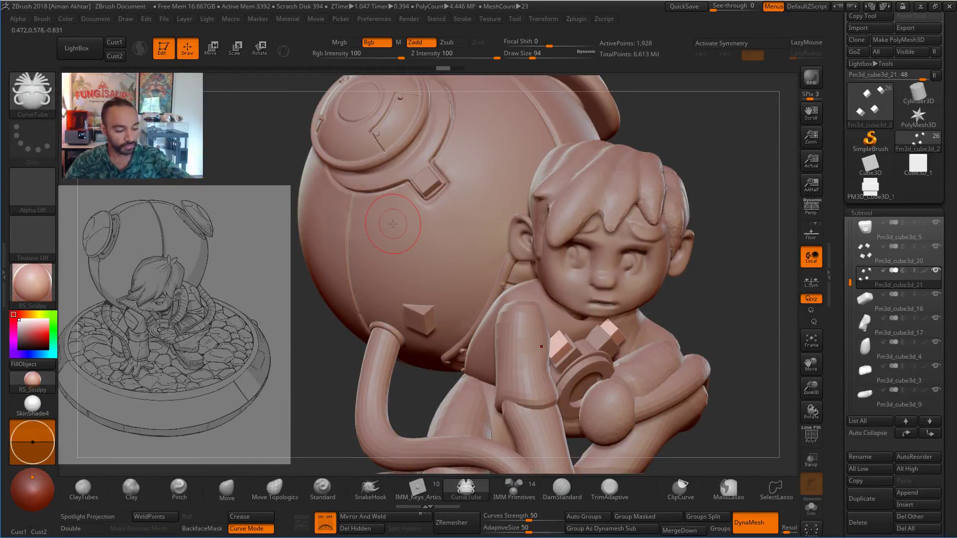
pyautogui.press('s')
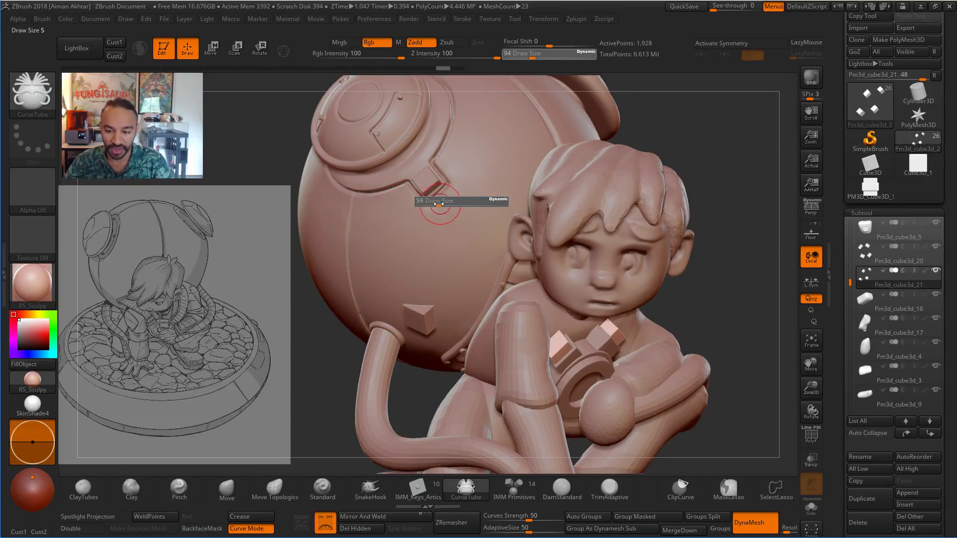
pyautogui.click(434, 203)
pyautogui.press('s')
pyautogui.click(437, 192)
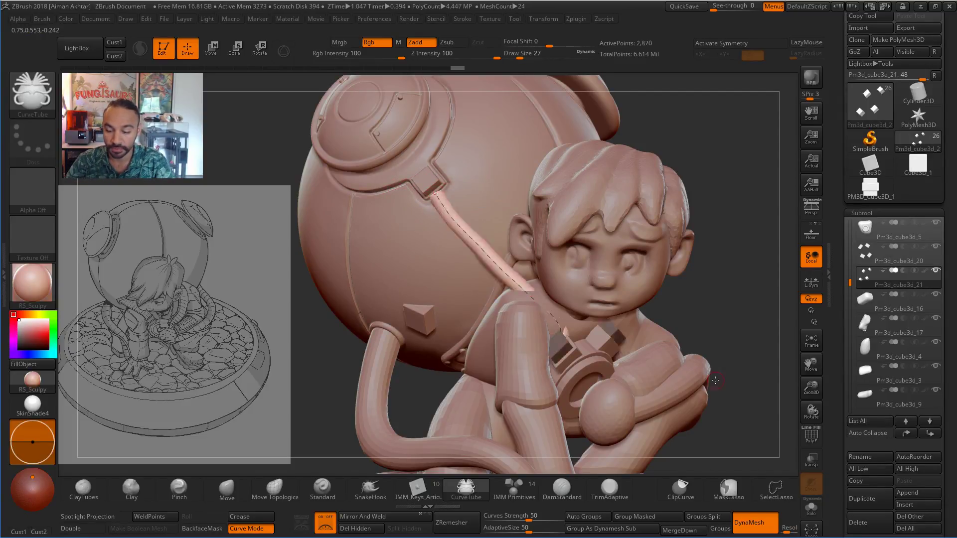
pyautogui.moveTo(690, 307)
pyautogui.mouseDown()
pyautogui.moveTo(743, 303)
pyautogui.moveTo(717, 302)
pyautogui.moveTo(673, 325)
pyautogui.mouseUp()
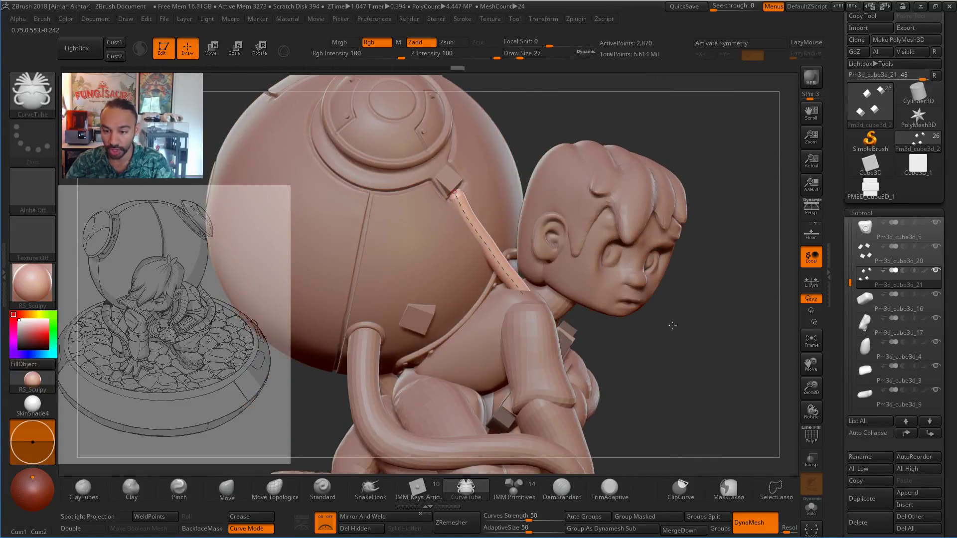
# Raise the draw size to 256 and pull the tube's curve outward so it runs over the shoulder to the chest block.
pyautogui.press(']')
pyautogui.press(']')
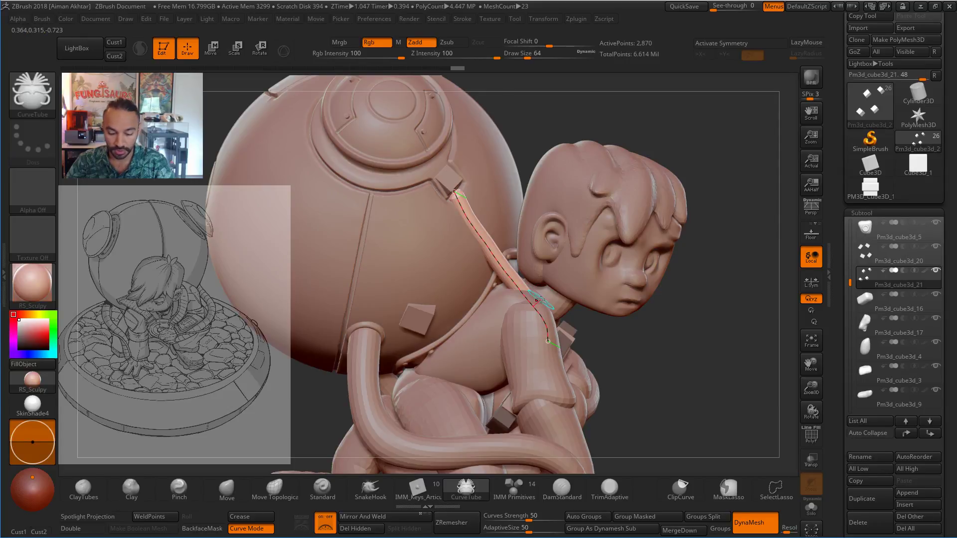
pyautogui.press('s')
pyautogui.moveTo(541, 300)
pyautogui.mouseDown()
pyautogui.moveTo(564, 302)
pyautogui.moveTo(548, 299)
pyautogui.mouseUp()
pyautogui.click(541, 305)
pyautogui.moveTo(693, 329)
pyautogui.mouseDown()
pyautogui.moveTo(503, 337)
pyautogui.moveTo(484, 349)
pyautogui.mouseUp()
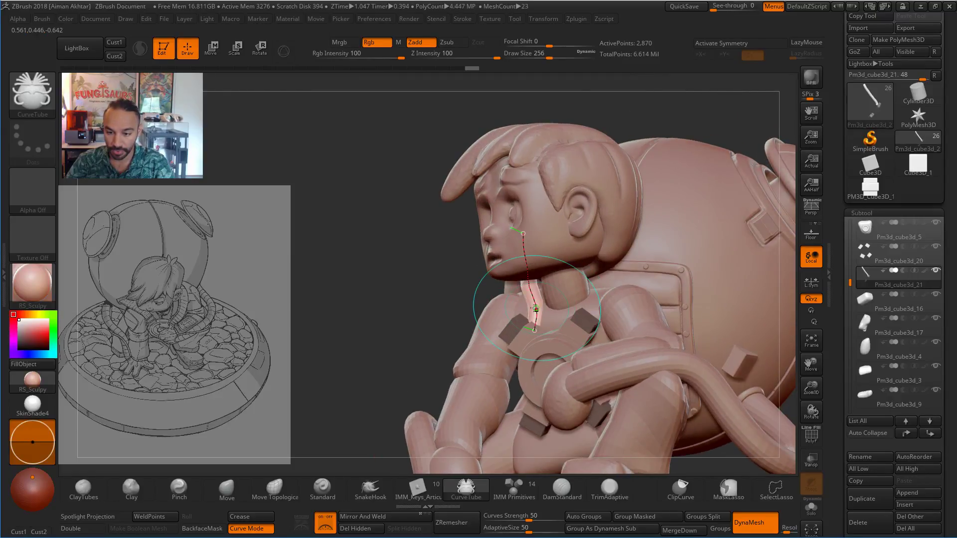
pyautogui.moveTo(535, 309); pyautogui.dragTo(511, 305)
pyautogui.moveTo(399, 305); pyautogui.dragTo(517, 333)
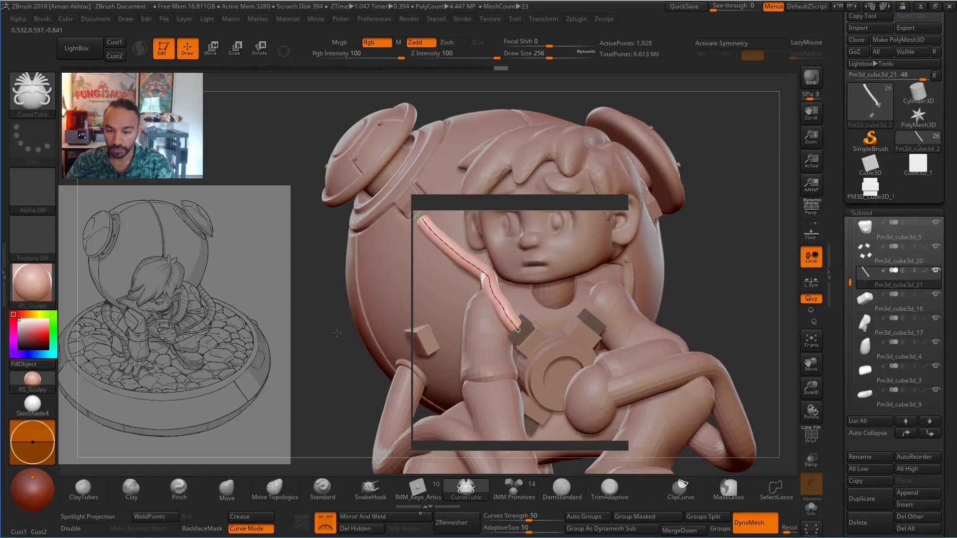
# Set the draw size to 108 and refine the bend of the tube's curve where it crosses the shoulder.
pyautogui.moveTo(346, 333); pyautogui.dragTo(542, 312)
pyautogui.press('s')
pyautogui.click(487, 294)
pyautogui.moveTo(481, 284)
pyautogui.mouseDown()
pyautogui.moveTo(470, 285)
pyautogui.moveTo(487, 298)
pyautogui.mouseUp()
pyautogui.click(489, 296)
pyautogui.press('s')
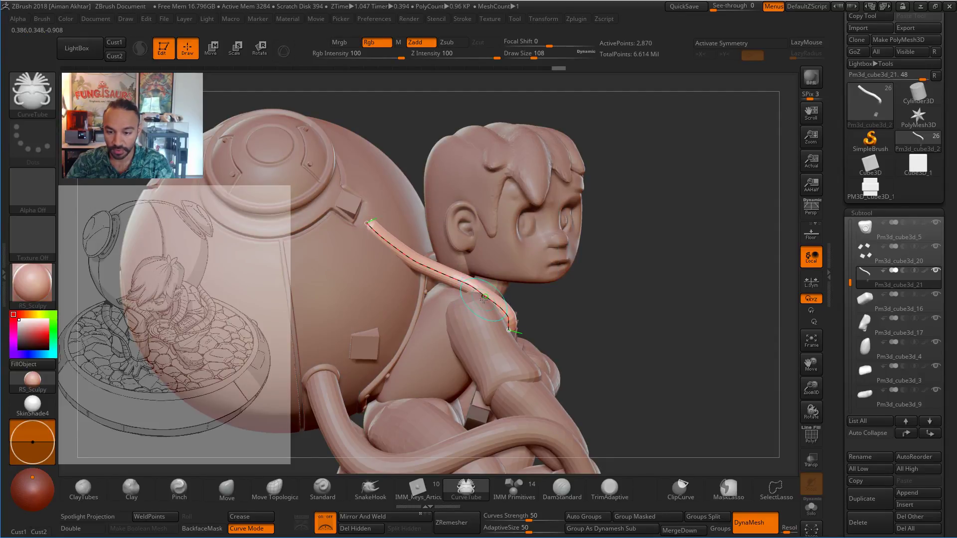
# Adjust the tube's curve over the shoulder with draw size 140 and smooth it into an even arc.
pyautogui.press('s')
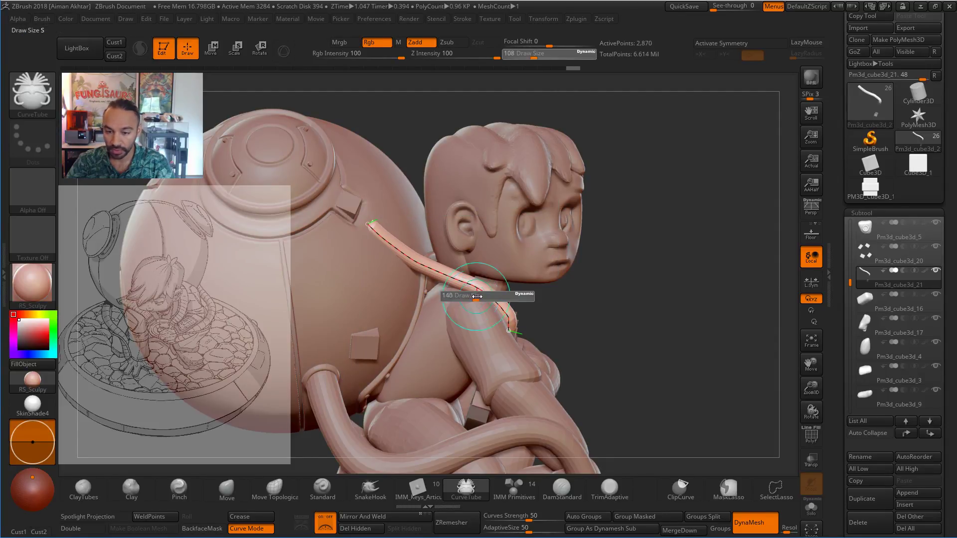
pyautogui.moveTo(483, 297); pyautogui.dragTo(488, 298)
pyautogui.press('shift')
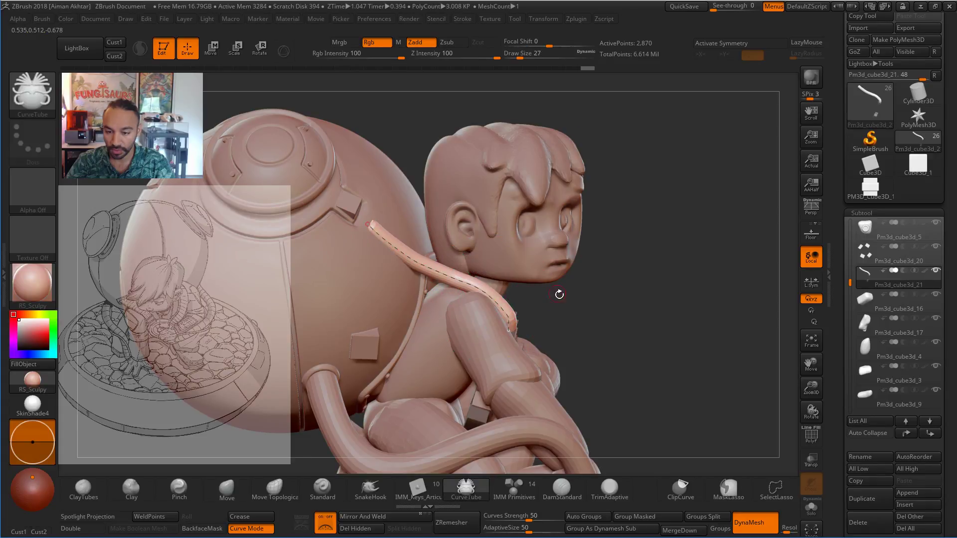
pyautogui.moveTo(513, 295)
pyautogui.mouseDown()
pyautogui.moveTo(462, 298)
pyautogui.moveTo(511, 298)
pyautogui.mouseUp()
pyautogui.press('s')
pyautogui.press('shift')
pyautogui.moveTo(658, 284); pyautogui.dragTo(373, 274)
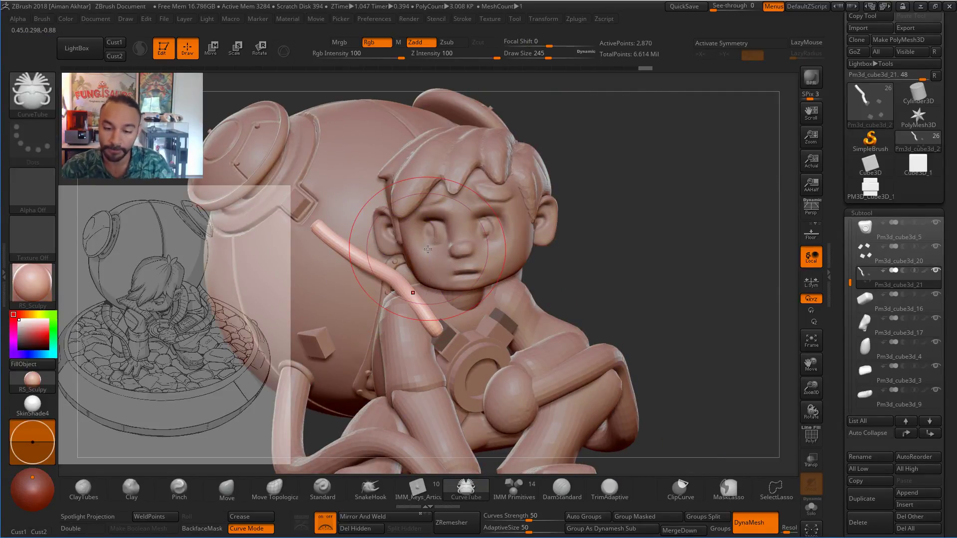
# Smooth the tube mesh at its upper end near the clasp and its lower end at the chest block.
pyautogui.press('s')
pyautogui.moveTo(428, 306); pyautogui.dragTo(409, 305)
pyautogui.press('shift')
pyautogui.keyDown('shift'); pyautogui.moveTo(311, 227); pyautogui.dragTo(320, 232); pyautogui.keyUp('shift')
pyautogui.keyDown('shift'); pyautogui.moveTo(422, 326); pyautogui.dragTo(452, 341); pyautogui.keyUp('shift')
# Switch to the Move brush with draw size 132 and pull the tube's upper end up to the sphere's clasp.
pyautogui.press('b')
pyautogui.press('m')
pyautogui.press('v')
pyautogui.press('s')
pyautogui.moveTo(415, 306); pyautogui.dragTo(416, 305)
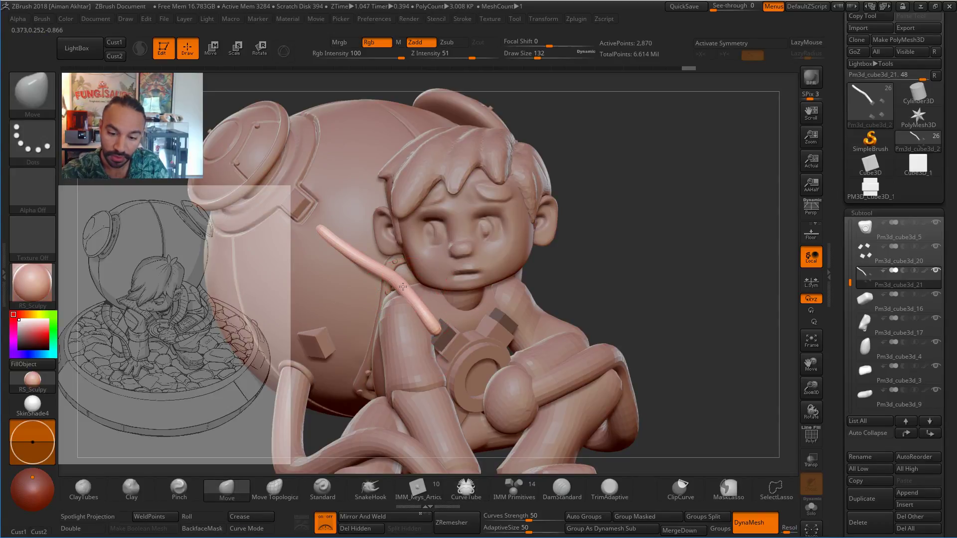
pyautogui.moveTo(592, 257)
pyautogui.mouseDown()
pyautogui.moveTo(453, 278)
pyautogui.moveTo(426, 293)
pyautogui.moveTo(437, 294)
pyautogui.mouseUp()
pyautogui.press('s')
pyautogui.press('s')
pyautogui.moveTo(318, 225); pyautogui.dragTo(303, 216)
# Set the draw size to 212 and adjust the tube's upper stretch just below the clasp.
pyautogui.press('s')
pyautogui.moveTo(581, 248)
pyautogui.keyDown('alt'); pyautogui.mouseDown()
pyautogui.moveTo(688, 257)
pyautogui.moveTo(692, 240)
pyautogui.mouseUp(); pyautogui.keyUp('alt')
pyautogui.press('s')
pyautogui.moveTo(436, 238); pyautogui.dragTo(435, 237)
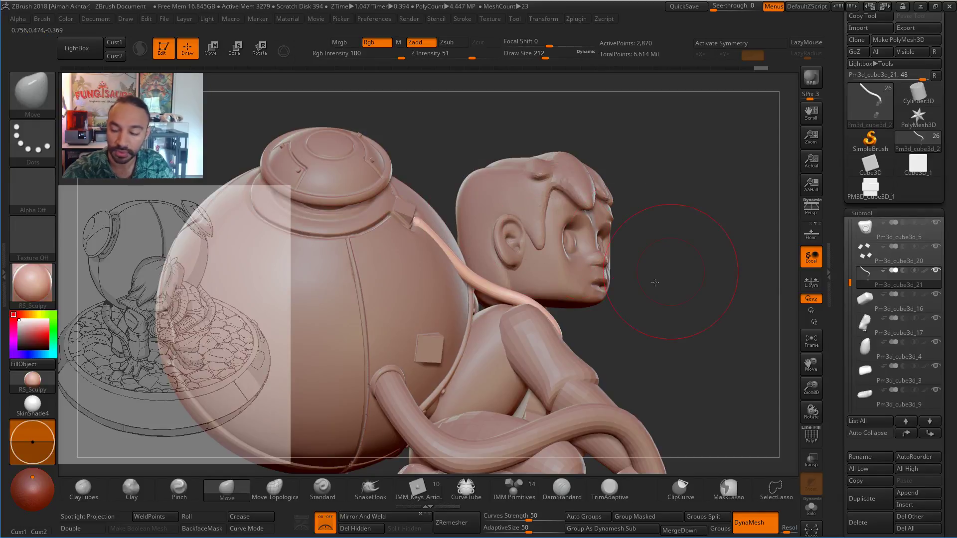
# Move the tube's lower end onto the chest block and reshape the bend above the shoulder with draw size 140.
pyautogui.moveTo(655, 282)
pyautogui.mouseDown()
pyautogui.moveTo(554, 290)
pyautogui.moveTo(491, 279)
pyautogui.moveTo(551, 296)
pyautogui.mouseUp()
pyautogui.press('s')
pyautogui.moveTo(502, 355); pyautogui.dragTo(493, 356)
pyautogui.press('s')
pyautogui.moveTo(468, 301); pyautogui.dragTo(472, 302)
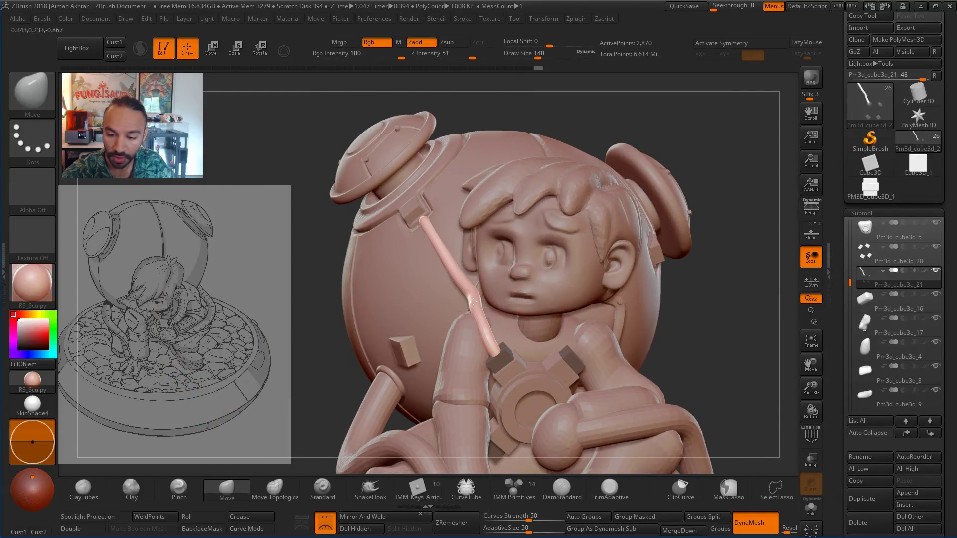
# Set the draw size to 149 and even out the tube's middle section between the sphere and the shoulder.
pyautogui.moveTo(731, 320); pyautogui.dragTo(755, 380)
pyautogui.press('s')
pyautogui.moveTo(460, 276); pyautogui.dragTo(459, 282)
pyautogui.press('s')
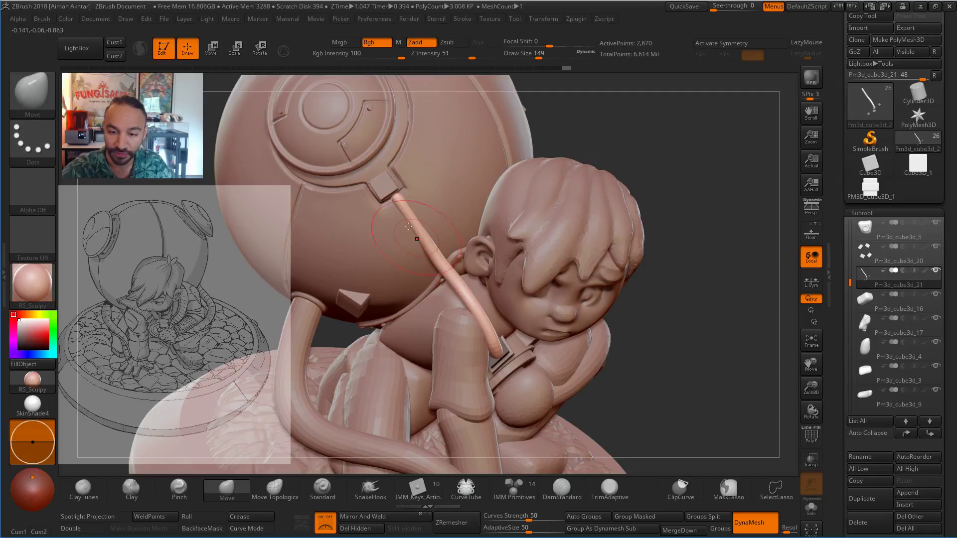
# Set the draw size to 158 and reshape the tube's lower section just above the chest block.
pyautogui.moveTo(695, 270); pyautogui.dragTo(437, 289)
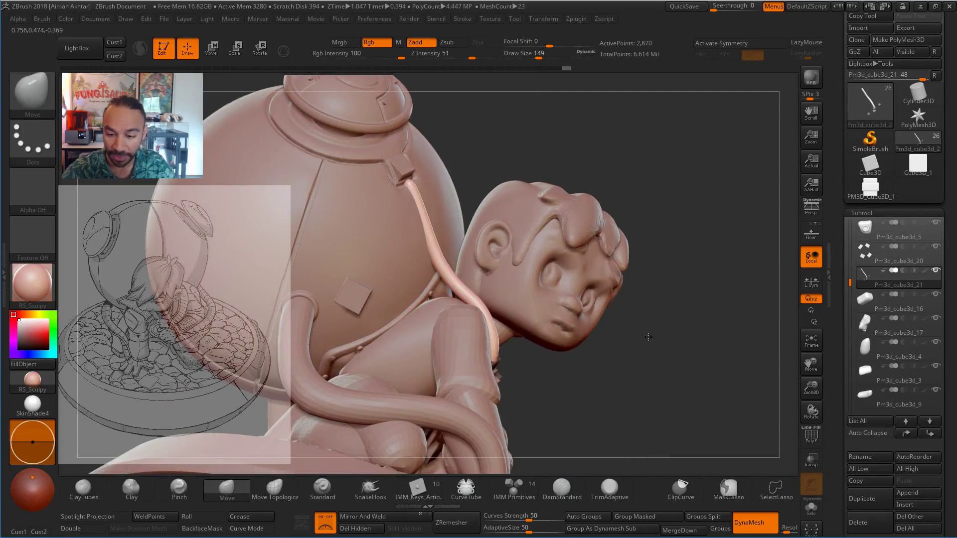
pyautogui.moveTo(649, 337); pyautogui.dragTo(458, 289)
pyautogui.press('s')
pyautogui.press('s')
pyautogui.moveTo(467, 311); pyautogui.dragTo(469, 333)
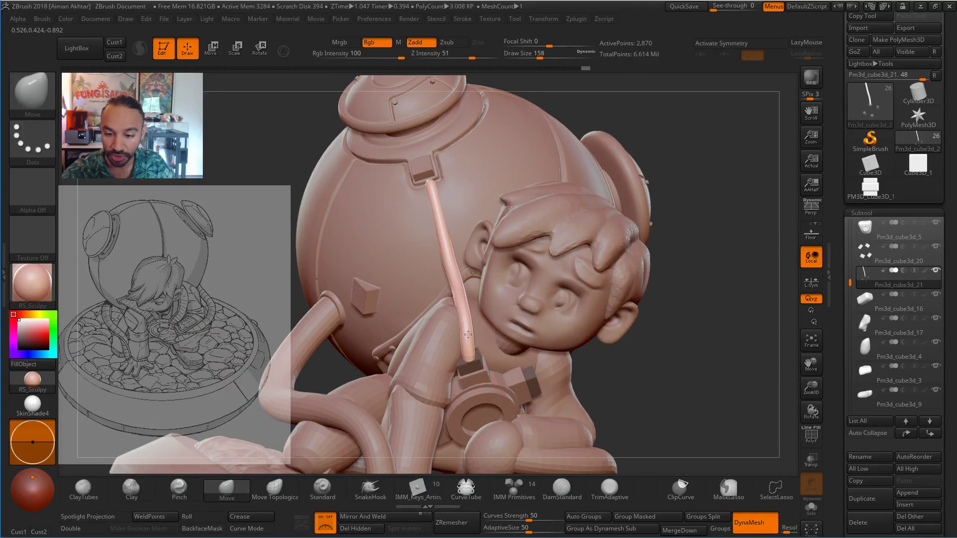
# Bend the tube over the shoulder with draw size 212 and refine its end at the chest block with draw size 182.
pyautogui.moveTo(729, 297)
pyautogui.mouseDown()
pyautogui.moveTo(723, 290)
pyautogui.moveTo(755, 364)
pyautogui.moveTo(797, 350)
pyautogui.moveTo(738, 344)
pyautogui.mouseUp()
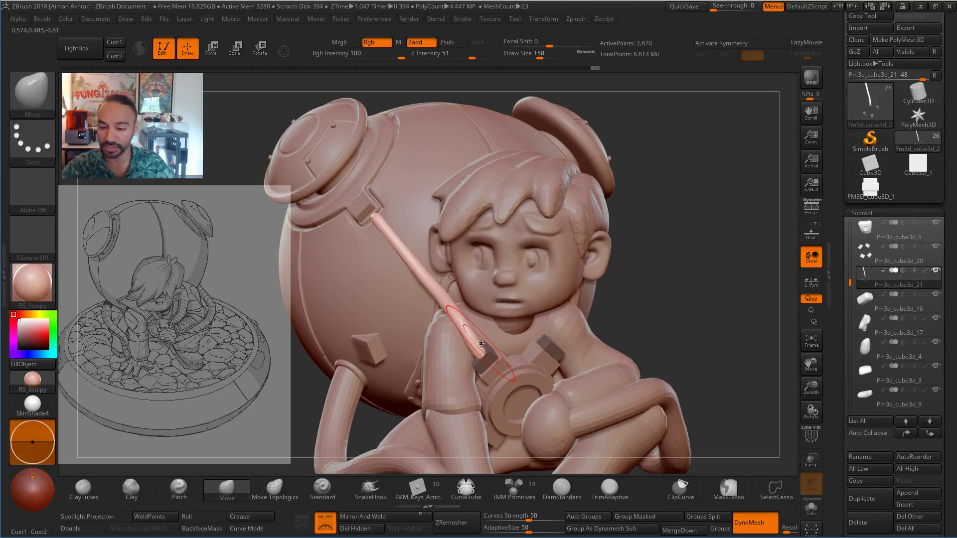
pyautogui.press('s')
pyautogui.moveTo(462, 318); pyautogui.dragTo(465, 313)
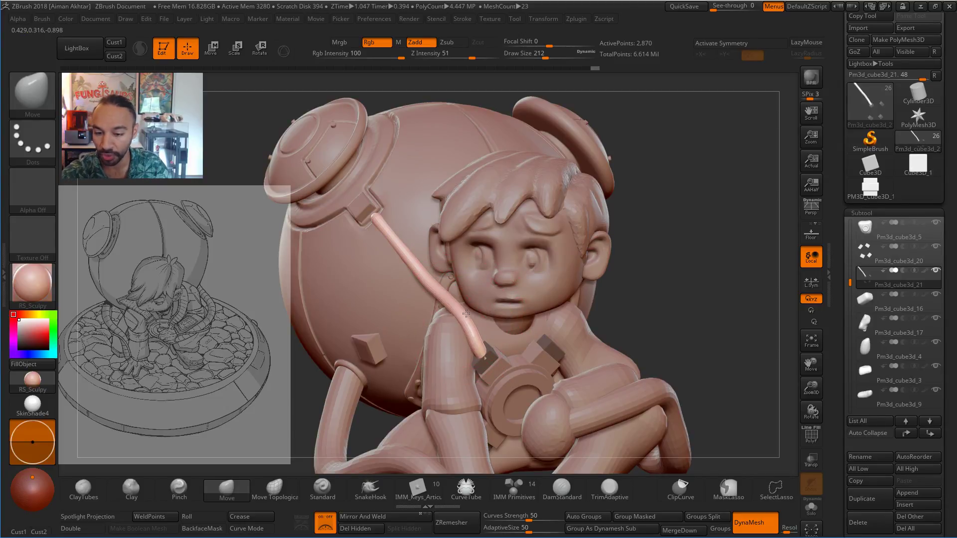
pyautogui.press('s')
pyautogui.moveTo(479, 341); pyautogui.dragTo(471, 330)
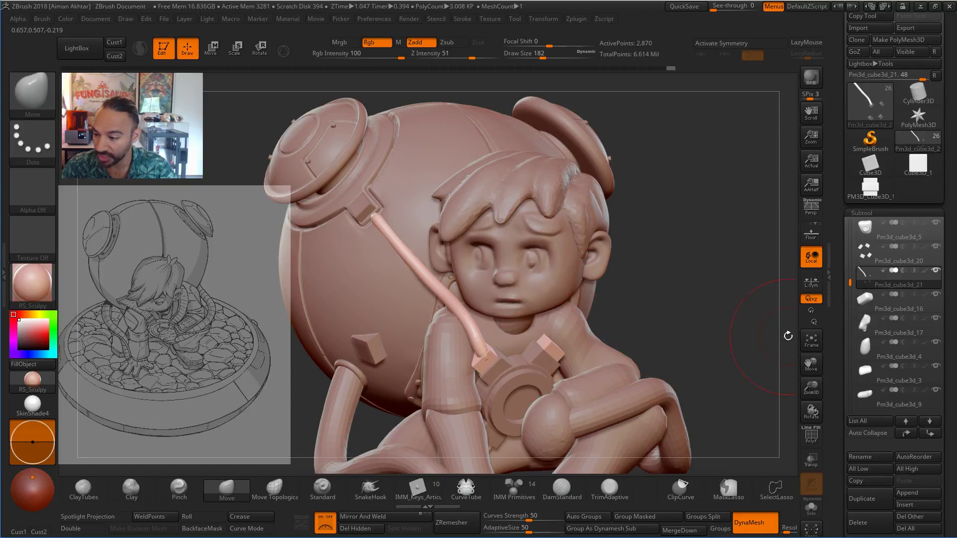
# Isolate the torso subtool Pm3d_cube3d_5 and mask it by topology, leaving only the round chest buckle unmasked.
pyautogui.click(859, 260)
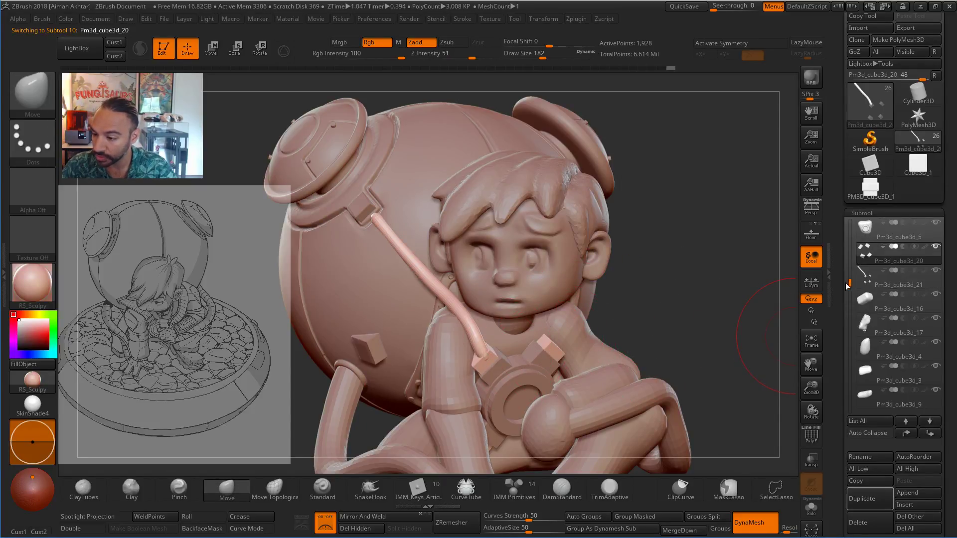
pyautogui.click(872, 274)
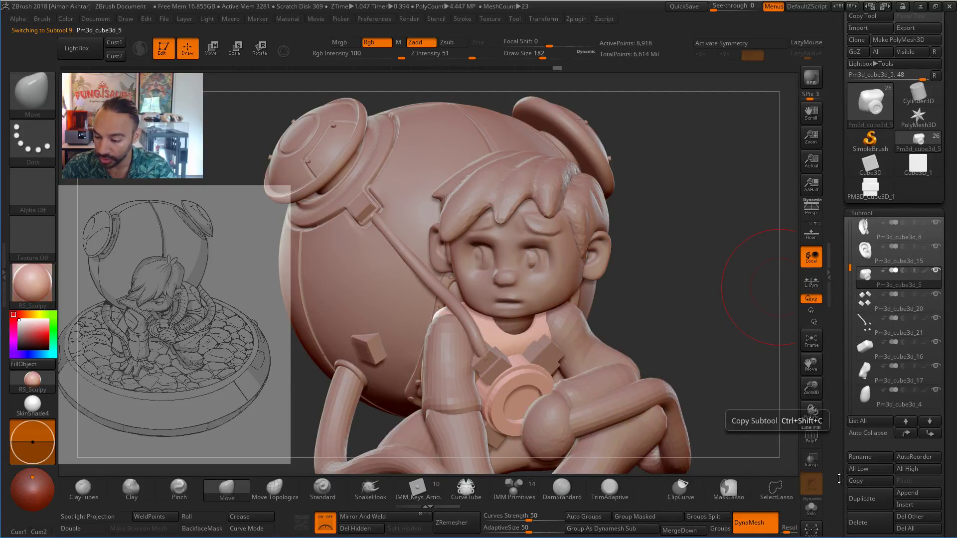
pyautogui.click(811, 507)
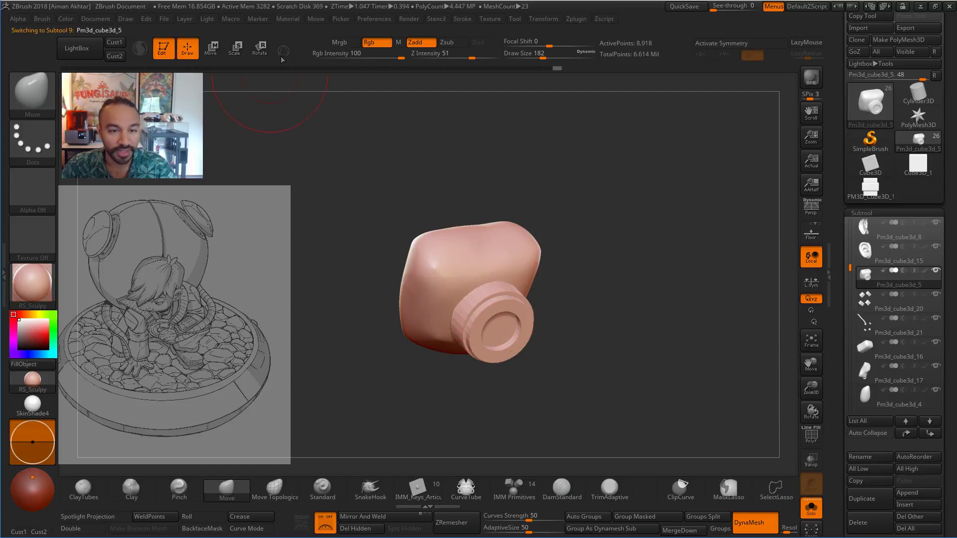
pyautogui.press('r')
pyautogui.keyDown('ctrl'); pyautogui.moveTo(476, 308); pyautogui.dragTo(470, 226); pyautogui.keyUp('ctrl')
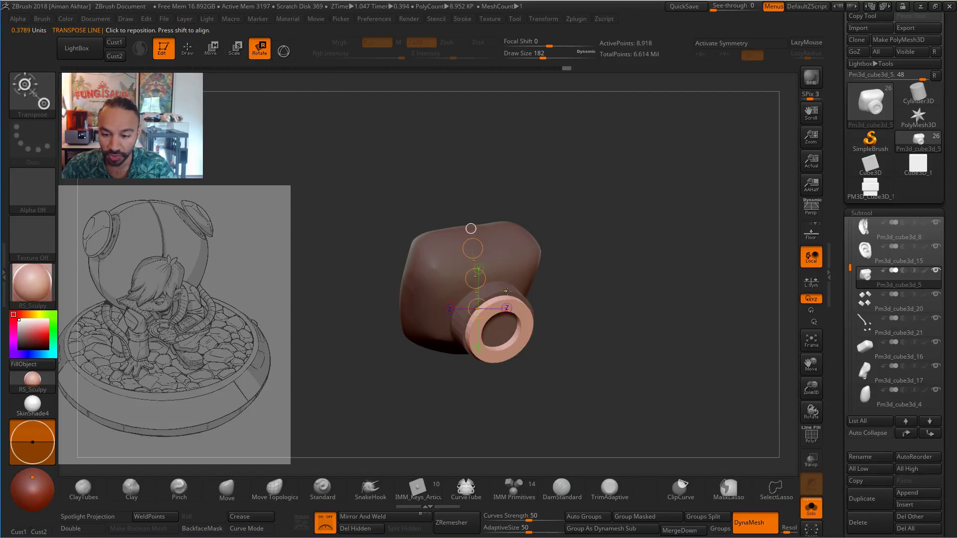
pyautogui.keyDown('ctrl'); pyautogui.moveTo(505, 291); pyautogui.dragTo(516, 324); pyautogui.keyUp('ctrl')
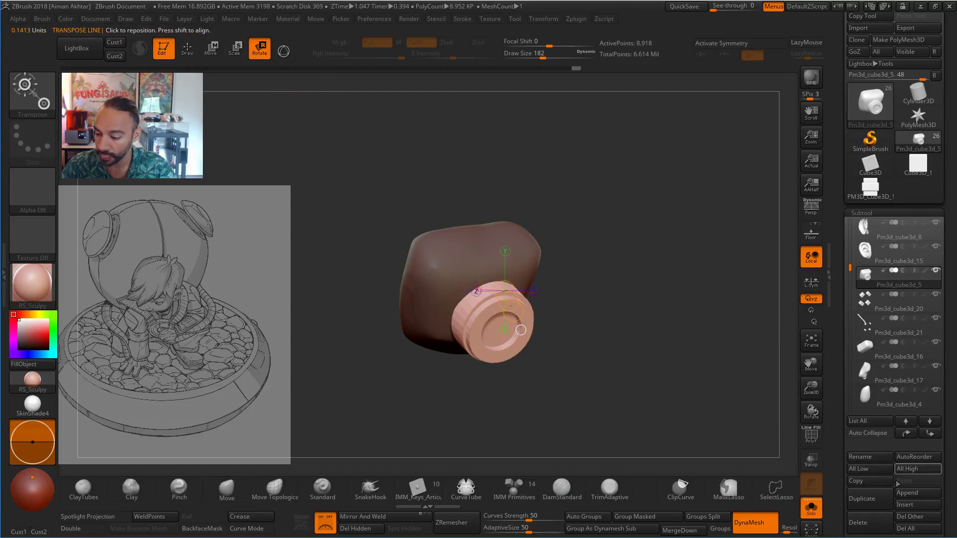
# Split the unmasked round buckle off the torso into its own subtool.
pyautogui.scroll(-5, 940, 488)
pyautogui.click(878, 341)
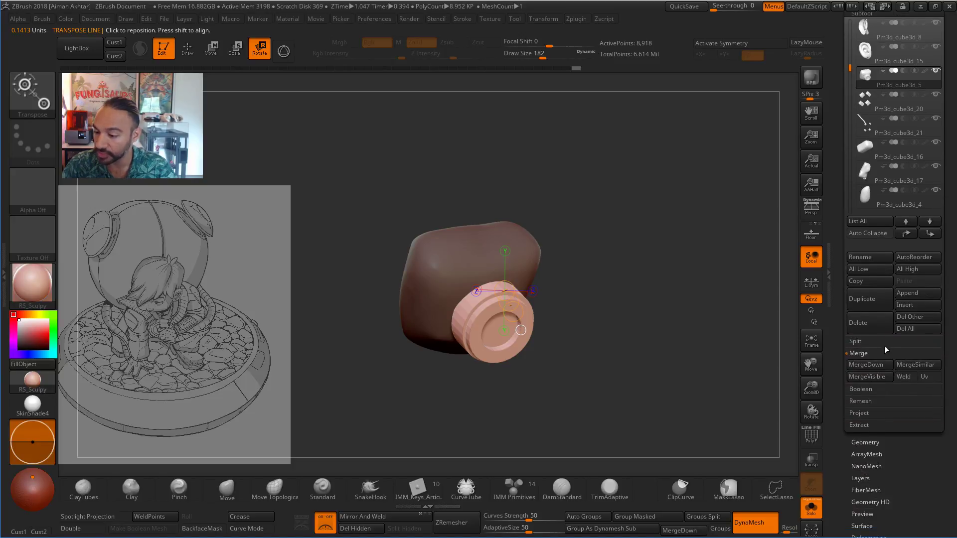
pyautogui.click(891, 392)
# Merge the round buckle subtool down with the corner blocks and with the subtool that holds the tube.
pyautogui.click(867, 102)
pyautogui.click(869, 417)
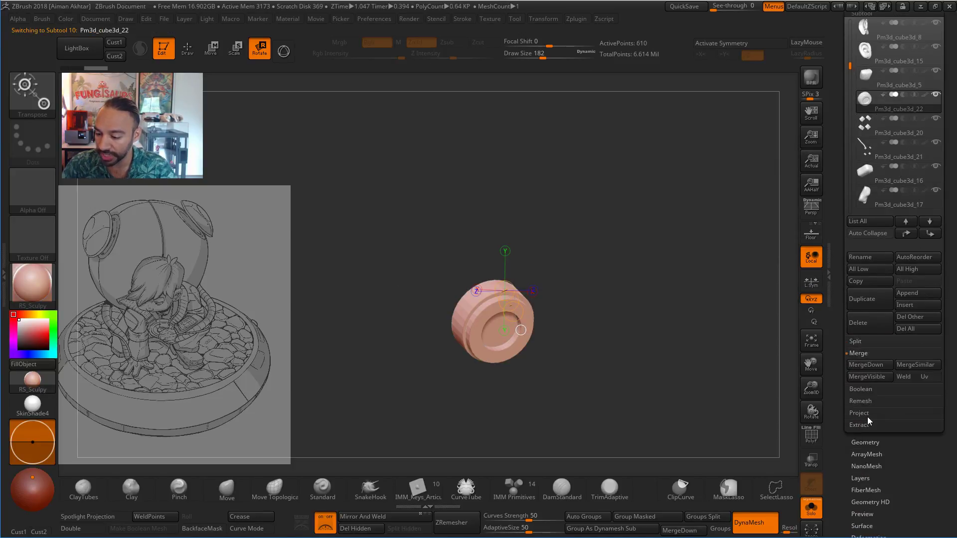
pyautogui.click(880, 365)
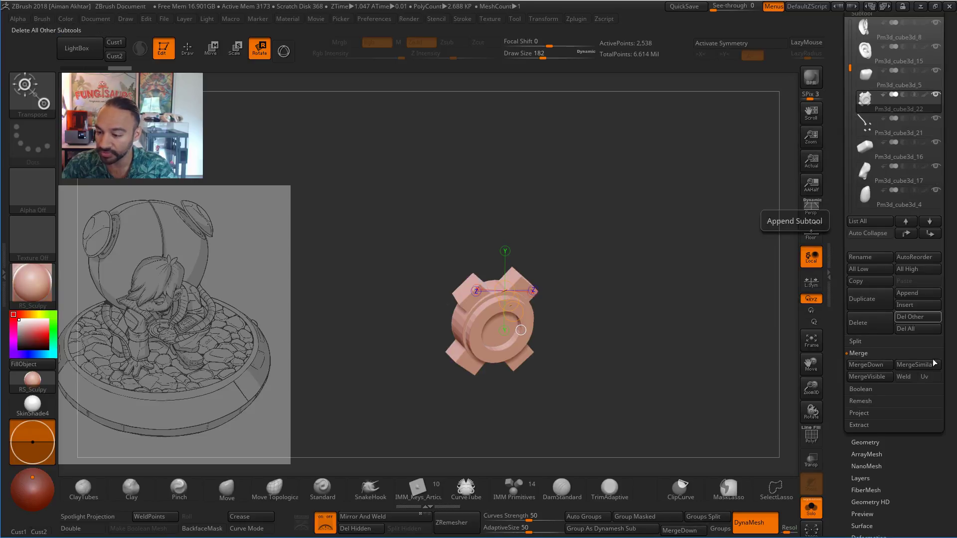
pyautogui.click(873, 365)
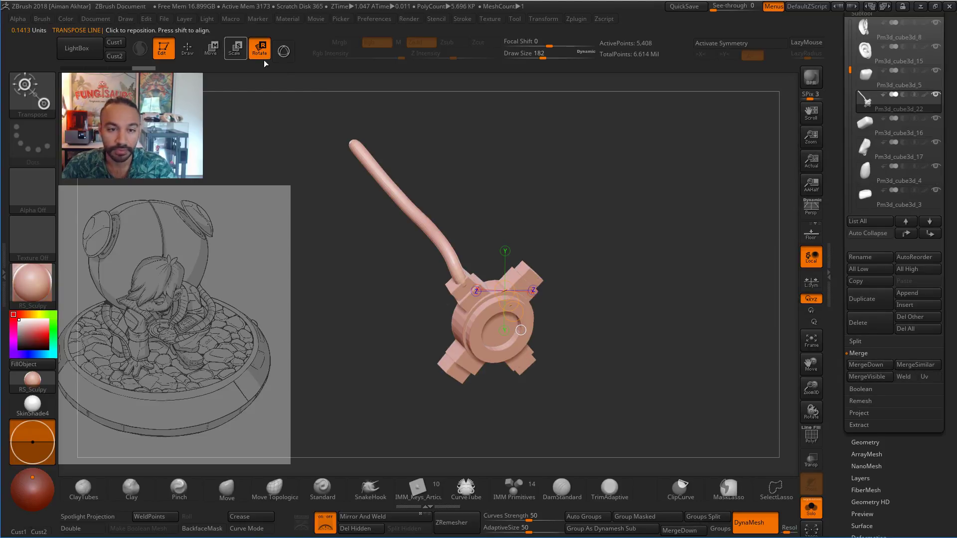
# Turn off solo mode and inspect the merged buckle and tube on the full character from the other side.
pyautogui.moveTo(556, 187)
pyautogui.mouseDown()
pyautogui.moveTo(534, 149)
pyautogui.moveTo(568, 179)
pyautogui.mouseUp()
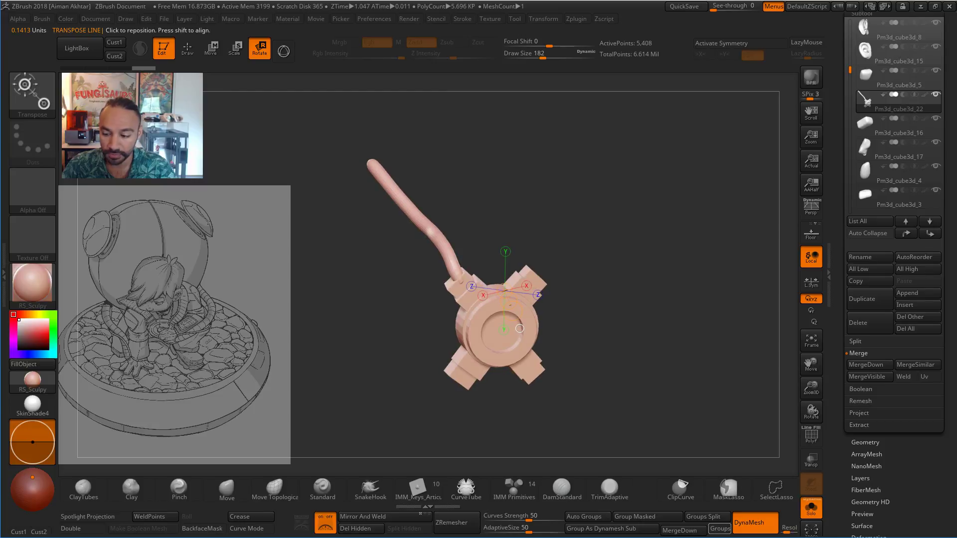
pyautogui.click(811, 515)
pyautogui.moveTo(635, 338); pyautogui.dragTo(676, 317, button='right')
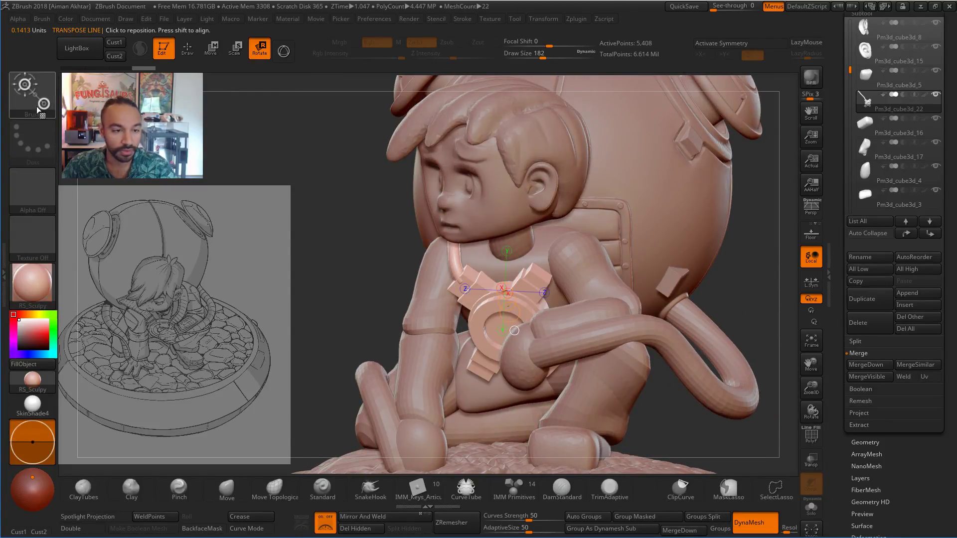
# Return to drawing mode and choose the CurveTube brush with a draw size of 77.
pyautogui.click(188, 50)
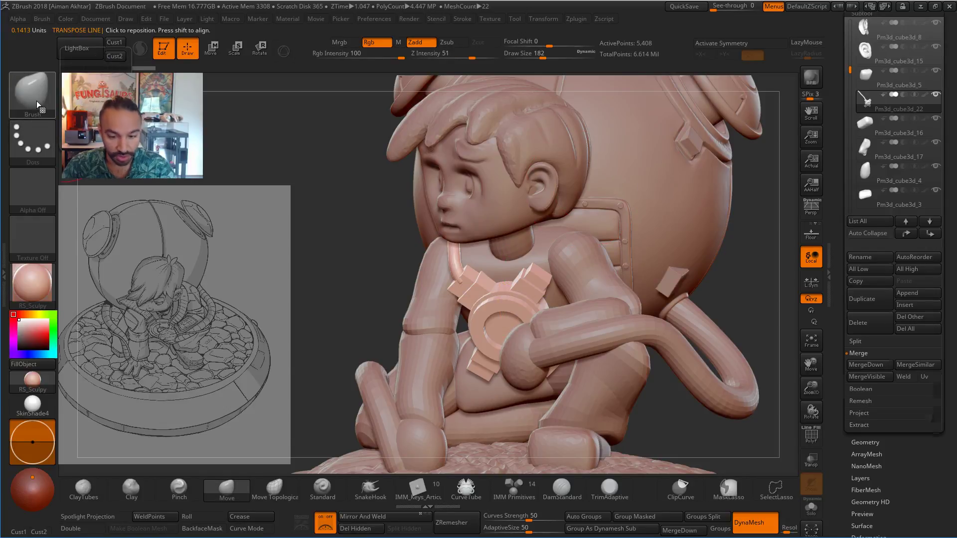
pyautogui.click(38, 105)
pyautogui.click(437, 200)
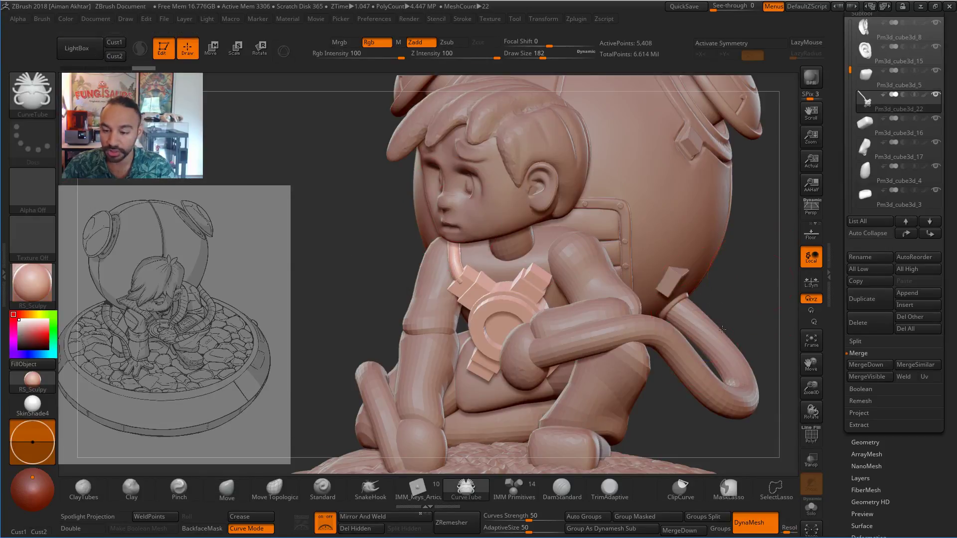
pyautogui.moveTo(705, 306); pyautogui.dragTo(709, 319)
pyautogui.press('s')
# Try a tube from the buckle's upper corner block to the sphere's clasp at draw sizes 77 and 41, undoing each attempt.
pyautogui.moveTo(644, 198); pyautogui.dragTo(629, 197)
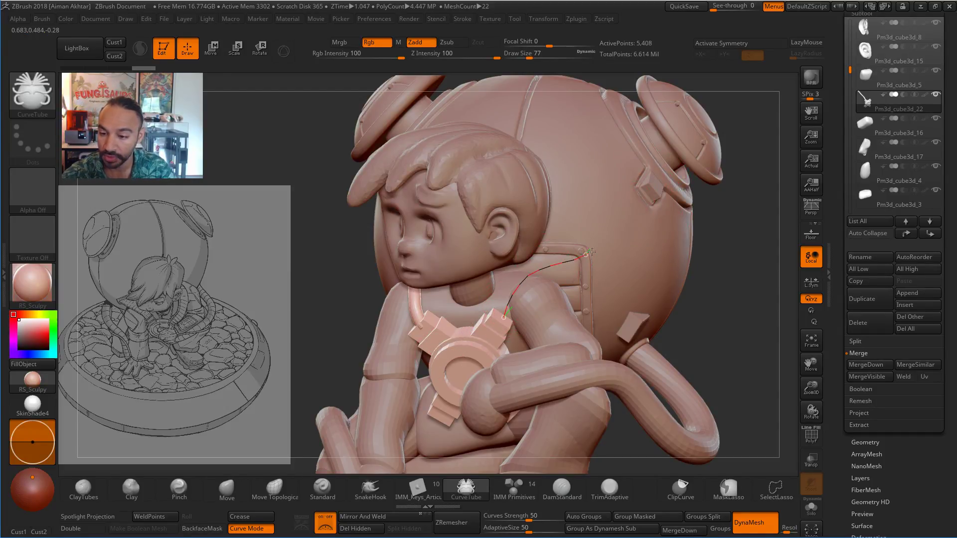
pyautogui.moveTo(640, 202); pyautogui.dragTo(642, 200)
pyautogui.hotkey('ctrl', 'z')
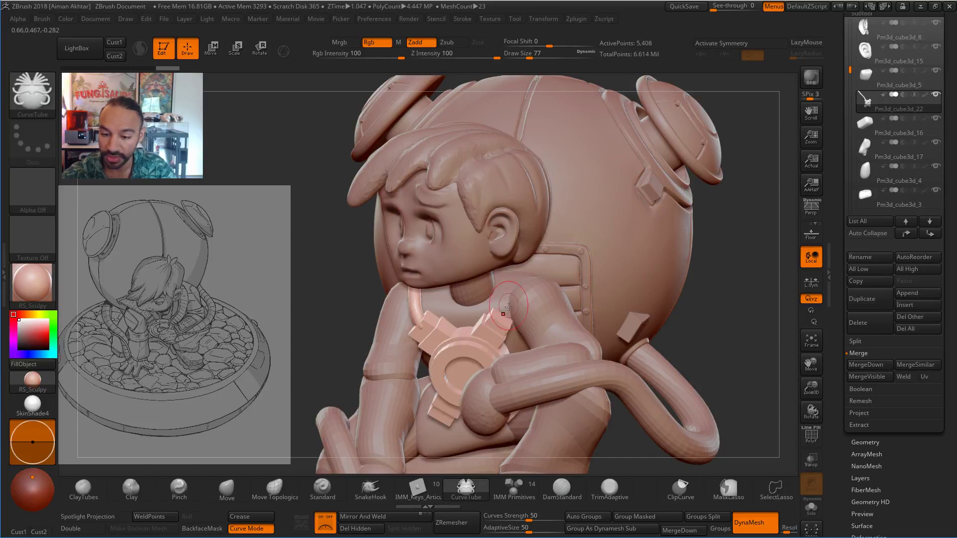
pyautogui.press('s')
pyautogui.moveTo(504, 310); pyautogui.dragTo(504, 312)
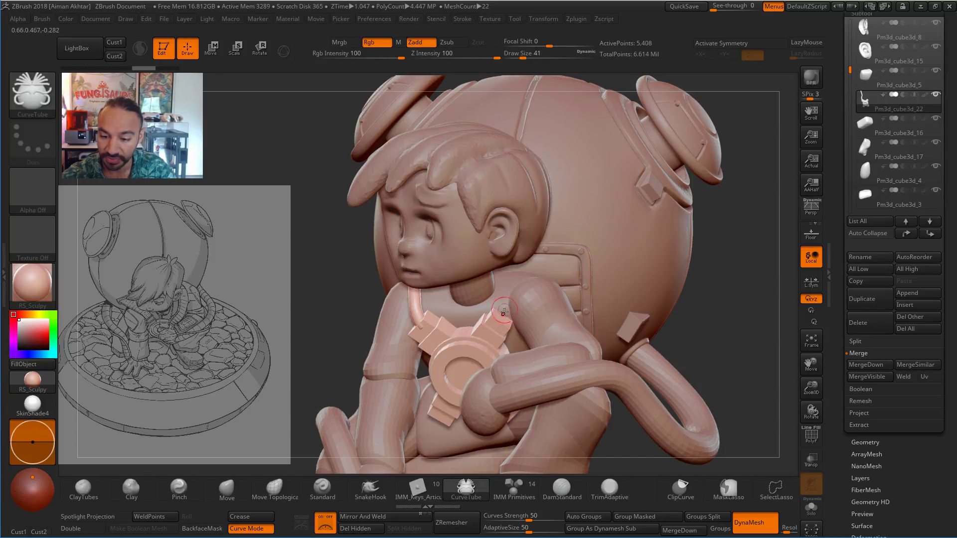
pyautogui.click(637, 201)
pyautogui.hotkey('ctrl', 'z')
# Try a thinner tube between the buckle and the sphere's clasp at draw size 22, and undo it.
pyautogui.press('s')
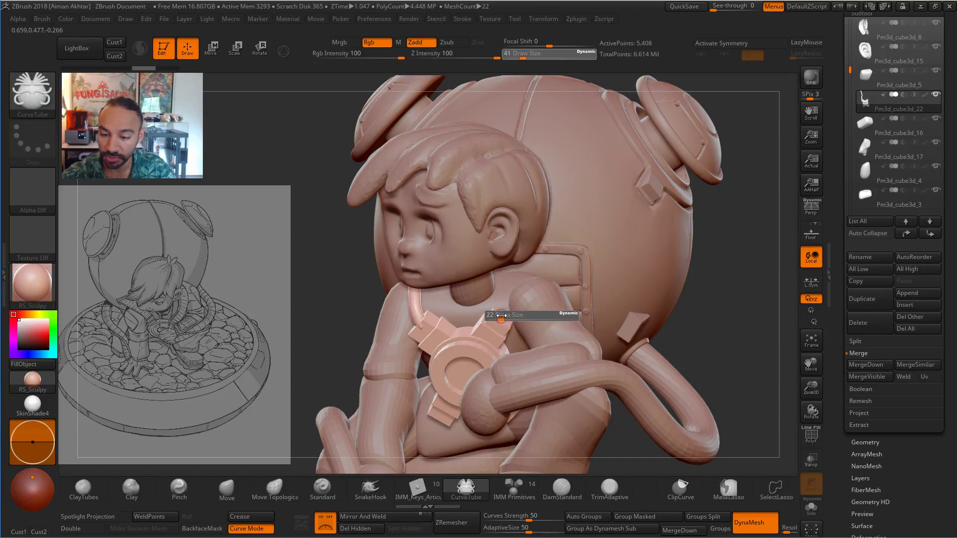
pyautogui.moveTo(501, 315); pyautogui.dragTo(502, 315)
pyautogui.click(615, 225)
pyautogui.press('s')
pyautogui.moveTo(633, 271)
pyautogui.mouseDown(button='right')
pyautogui.moveTo(680, 274)
pyautogui.moveTo(584, 271)
pyautogui.mouseUp(button='right')
pyautogui.moveTo(535, 177)
pyautogui.mouseDown()
pyautogui.moveTo(620, 203)
pyautogui.moveTo(643, 194)
pyautogui.mouseUp()
pyautogui.hotkey('ctrl', 'z')
# Draw a tube at draw size 29 from the buckle's upper corner block over the shoulder to the sphere's clasp, redoing the misplaced stroke.
pyautogui.moveTo(431, 341); pyautogui.dragTo(488, 295, button='right')
pyautogui.press('s')
pyautogui.moveTo(479, 285); pyautogui.dragTo(482, 285)
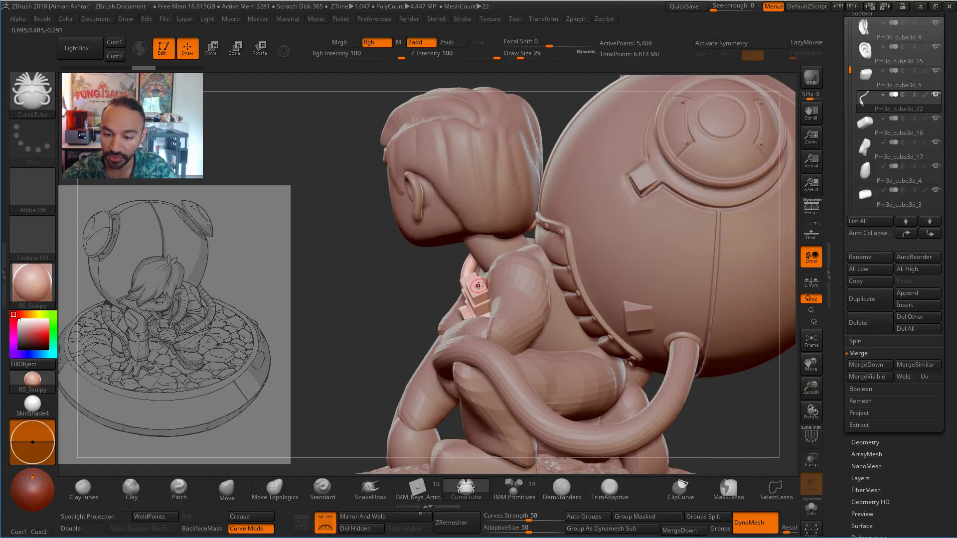
pyautogui.click(386, 337)
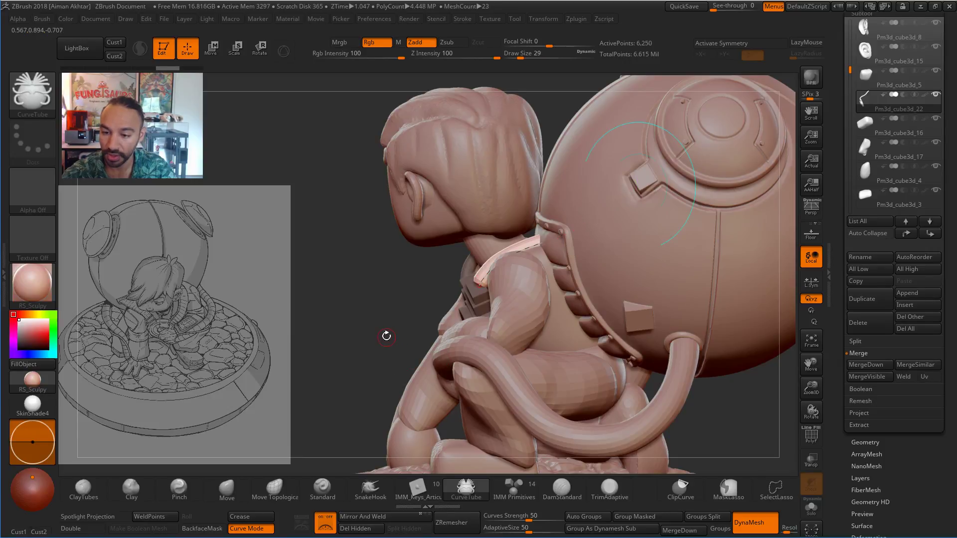
pyautogui.moveTo(431, 332); pyautogui.dragTo(499, 299, button='right')
pyautogui.hotkey('ctrl', 'z')
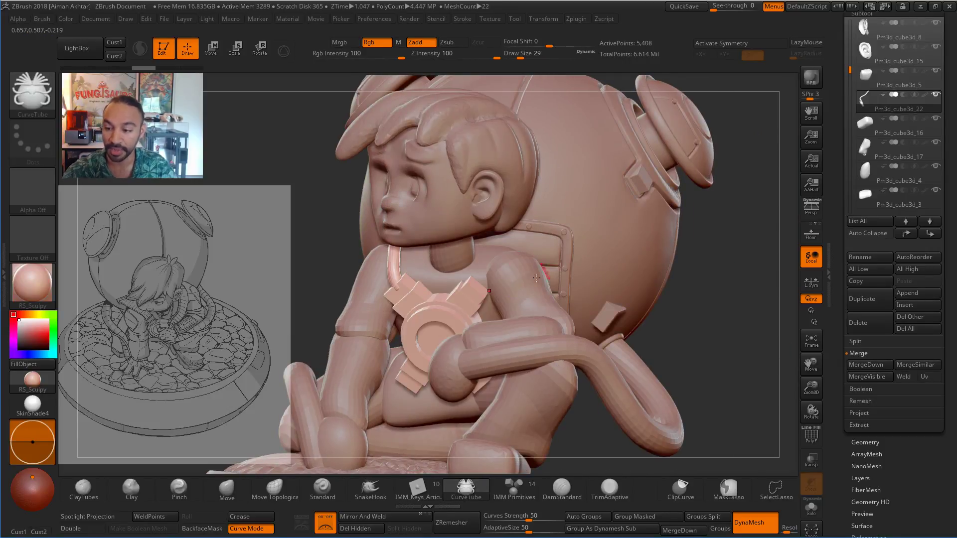
pyautogui.click(470, 21)
pyautogui.click(551, 218)
pyautogui.moveTo(708, 274); pyautogui.dragTo(491, 282, button='right')
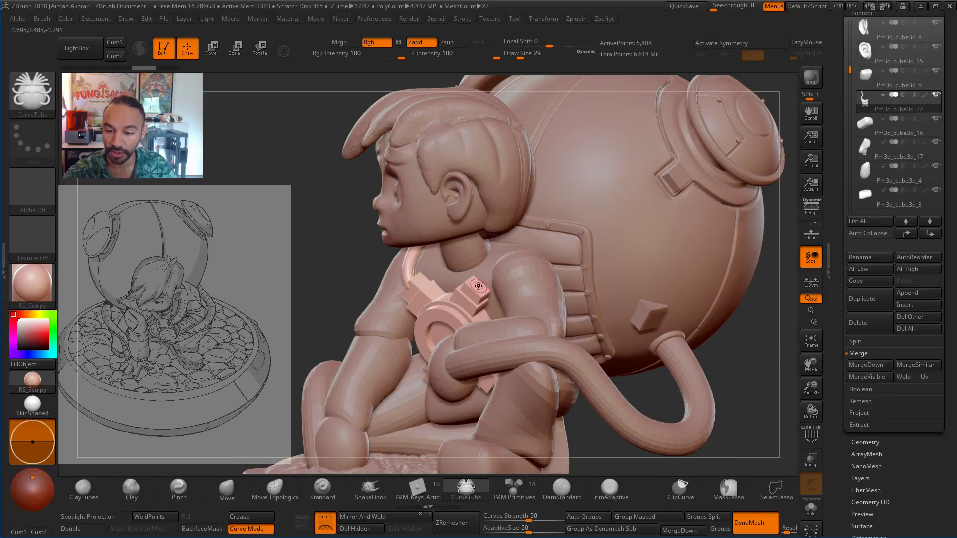
pyautogui.click(661, 218)
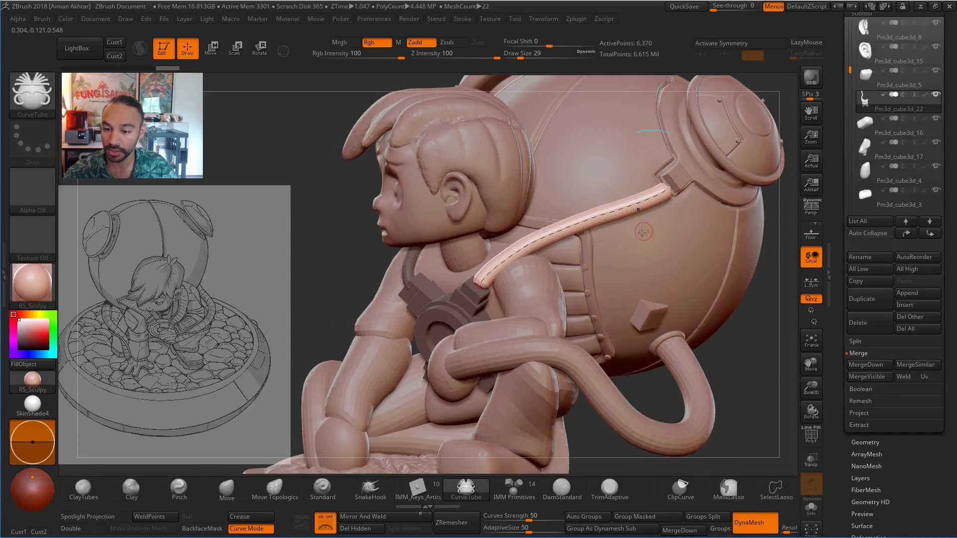
# Reshape the new tube's curve at a draw size of 256 so it clears the shoulder and reaches the sphere's clasp.
pyautogui.moveTo(783, 361)
pyautogui.mouseDown()
pyautogui.moveTo(752, 344)
pyautogui.moveTo(765, 351)
pyautogui.mouseUp()
pyautogui.press('s')
pyautogui.click(609, 175)
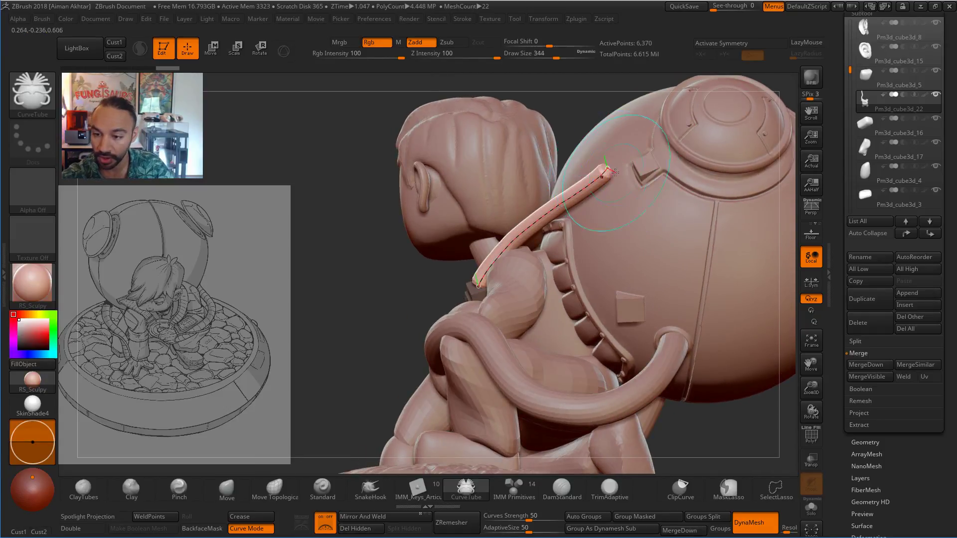
pyautogui.click(617, 171)
pyautogui.moveTo(617, 171); pyautogui.dragTo(624, 177)
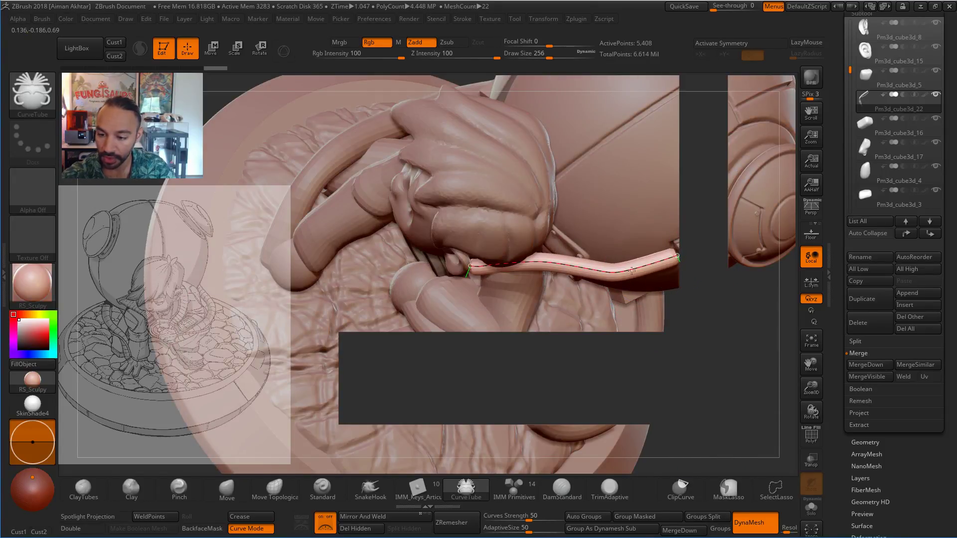
pyautogui.moveTo(611, 273); pyautogui.dragTo(612, 263)
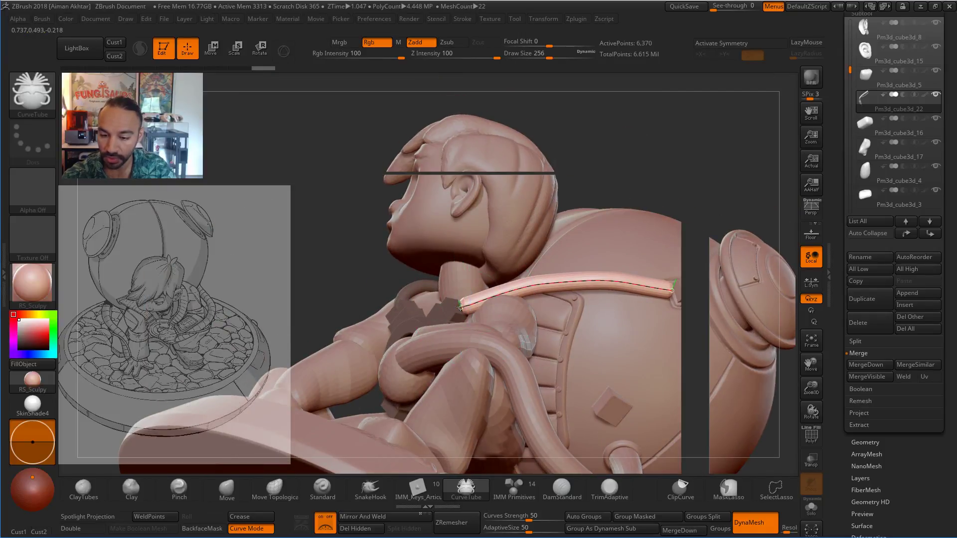
pyautogui.moveTo(493, 297); pyautogui.dragTo(543, 282)
pyautogui.moveTo(668, 254); pyautogui.dragTo(293, 337)
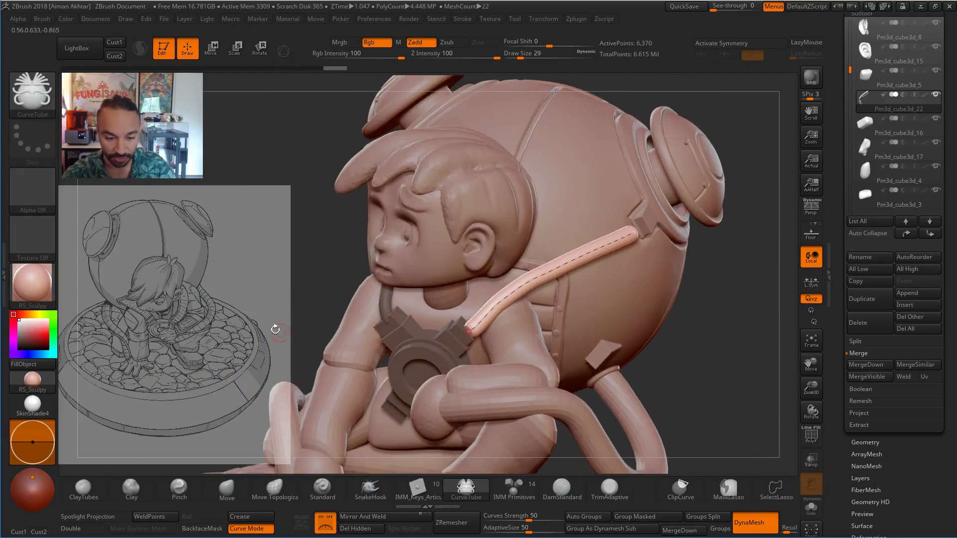
# Refine the tube's curve near the buckle and the clasp, and drop the curve to leave plain geometry.
pyautogui.hotkey('shift', 'z')
pyautogui.moveTo(487, 313); pyautogui.dragTo(486, 308)
pyautogui.moveTo(625, 239); pyautogui.dragTo(625, 236)
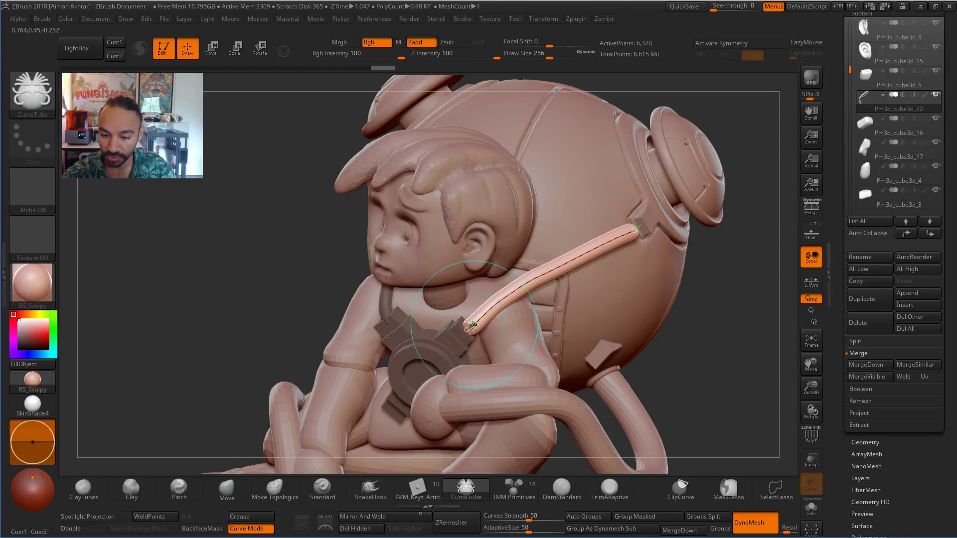
pyautogui.press('[')
pyautogui.click(551, 284)
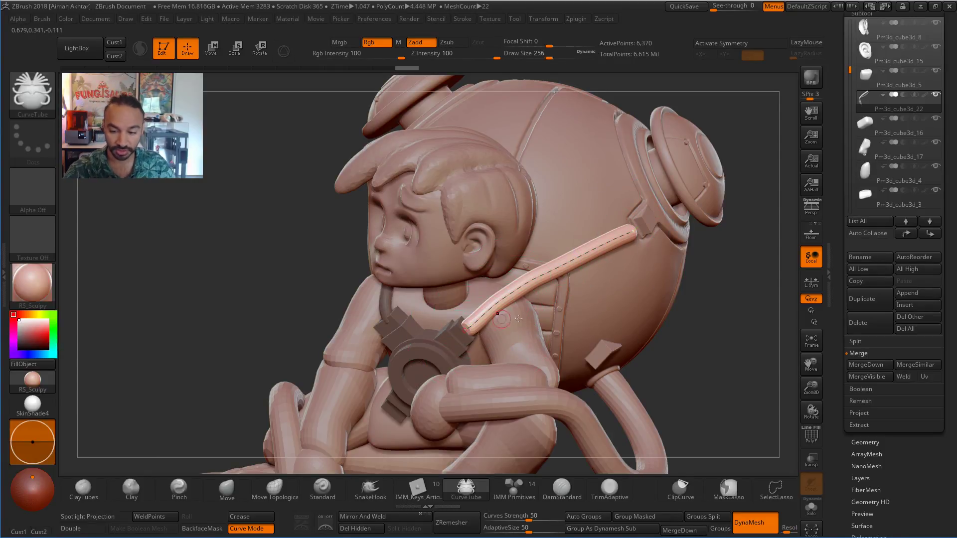
pyautogui.press(']')
pyautogui.press(']')
pyautogui.press(']')
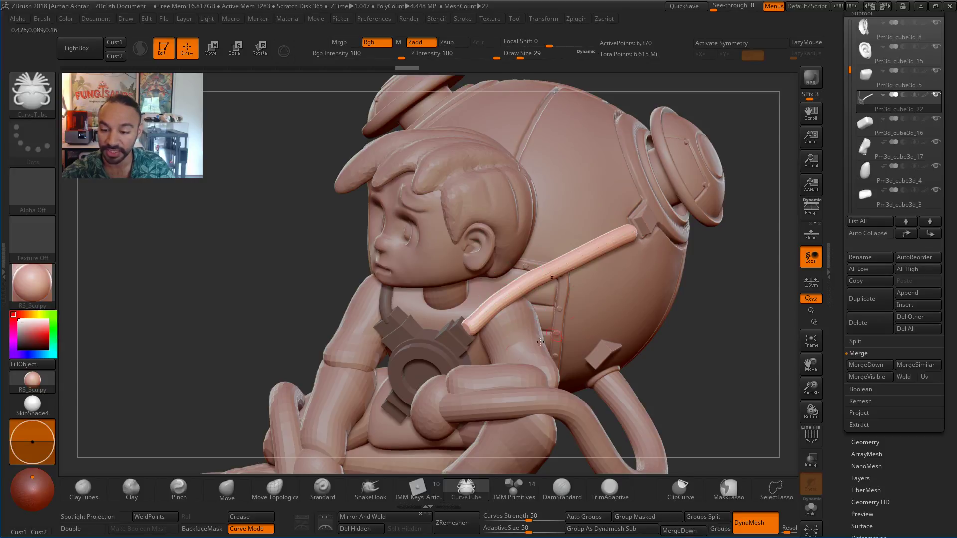
# Switch to the Move brush and pull the new tube's ends toward the buckle block and the sphere's clasp.
pyautogui.press('b')
pyautogui.press('m')
pyautogui.press('v')
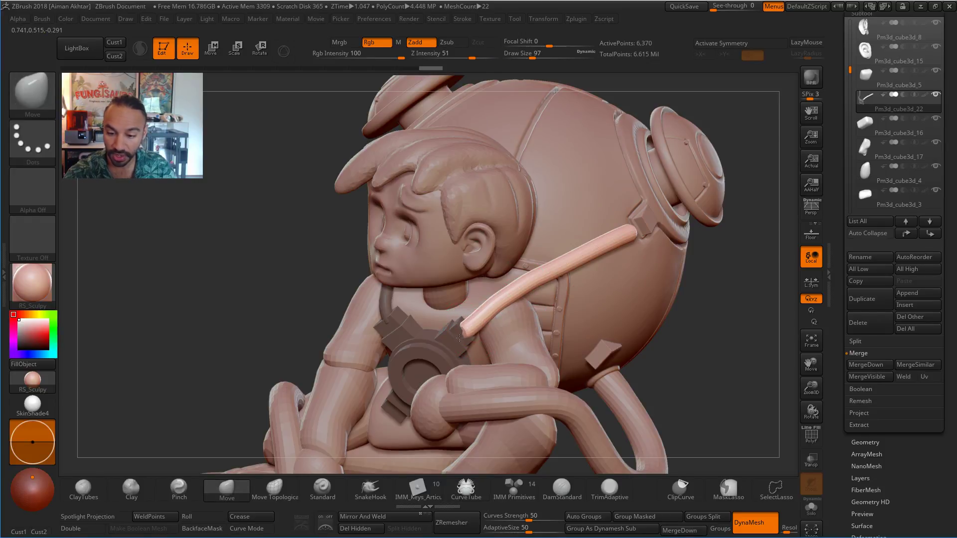
pyautogui.press('shift')
pyautogui.keyDown('shift'); pyautogui.moveTo(491, 319); pyautogui.dragTo(473, 319); pyautogui.keyUp('shift')
pyautogui.moveTo(743, 269)
pyautogui.mouseDown()
pyautogui.moveTo(653, 265)
pyautogui.moveTo(616, 239)
pyautogui.mouseUp()
pyautogui.press('s')
pyautogui.moveTo(610, 230)
pyautogui.mouseDown()
pyautogui.moveTo(621, 230)
pyautogui.moveTo(618, 213)
pyautogui.mouseUp()
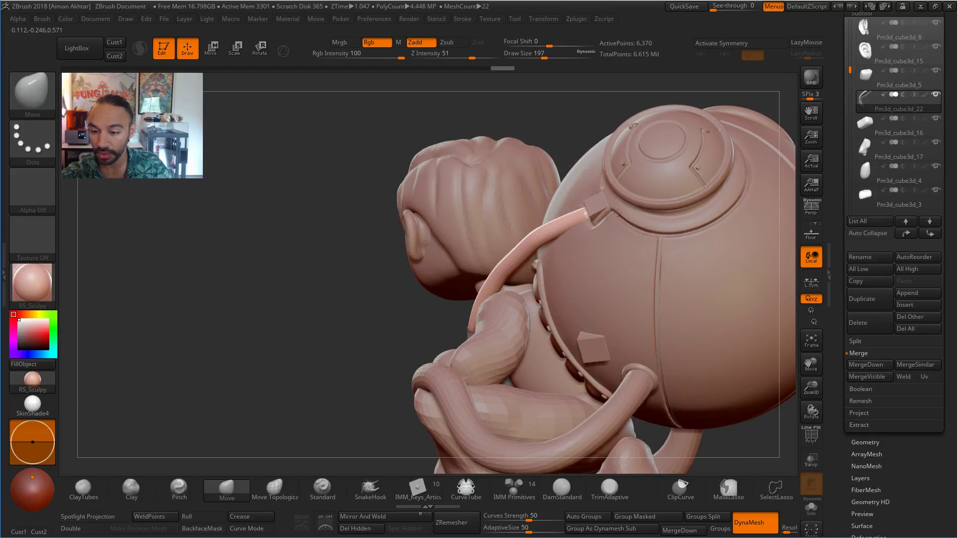
# Adjust the bend of the tube over the shoulder from behind with the Move brush and smooth its middle section.
pyautogui.moveTo(428, 317)
pyautogui.mouseDown()
pyautogui.moveTo(474, 309)
pyautogui.moveTo(519, 279)
pyautogui.mouseUp()
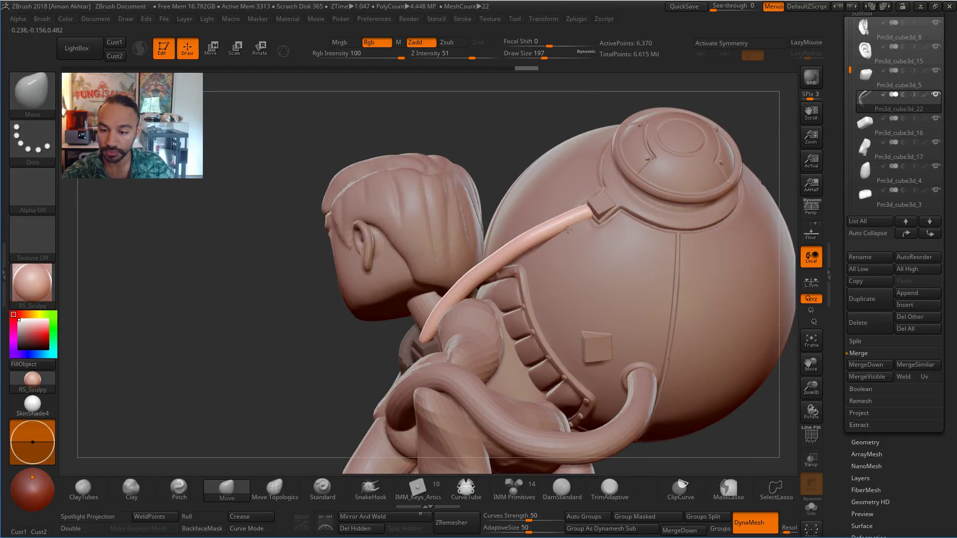
pyautogui.moveTo(551, 237); pyautogui.dragTo(540, 243)
pyautogui.press('s')
pyautogui.moveTo(438, 324)
pyautogui.mouseDown()
pyautogui.moveTo(425, 342)
pyautogui.moveTo(471, 285)
pyautogui.moveTo(536, 234)
pyautogui.mouseUp()
pyautogui.press('s')
pyautogui.keyDown('shift'); pyautogui.moveTo(486, 266); pyautogui.dragTo(441, 302); pyautogui.keyUp('shift')
# Move the tube's lower section toward the buckle's upper corner block from the front at a draw size of 202.
pyautogui.moveTo(347, 377); pyautogui.dragTo(478, 369)
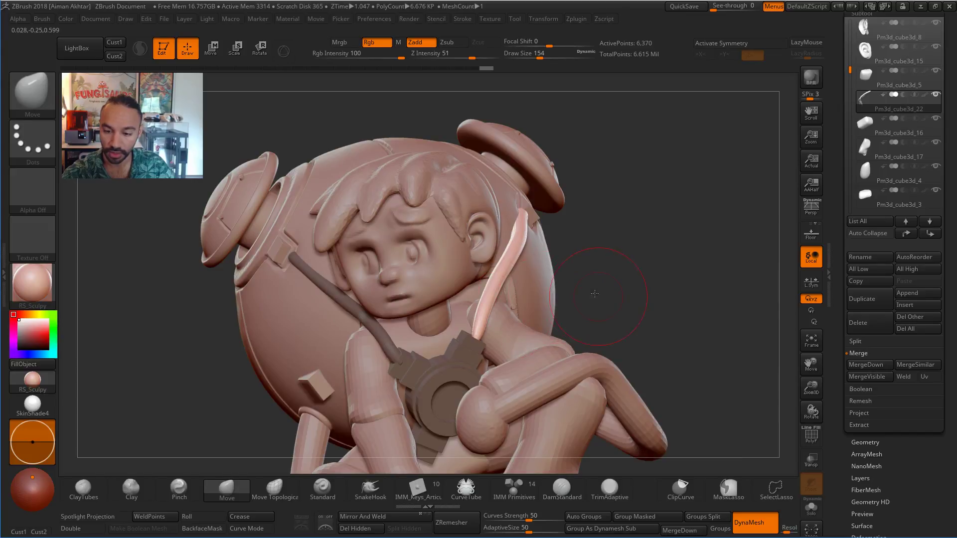
pyautogui.moveTo(594, 293); pyautogui.dragTo(473, 338)
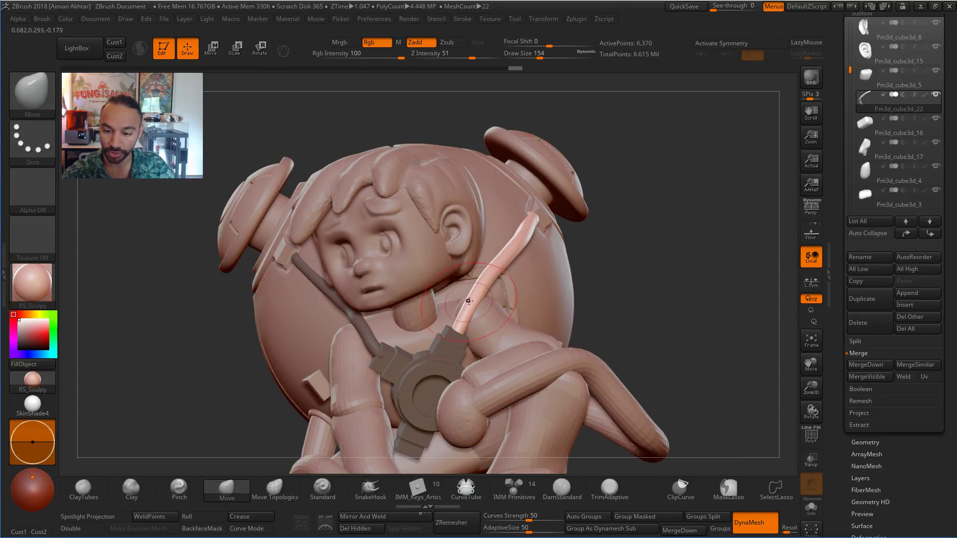
pyautogui.press('s')
pyautogui.moveTo(468, 301); pyautogui.dragTo(454, 341)
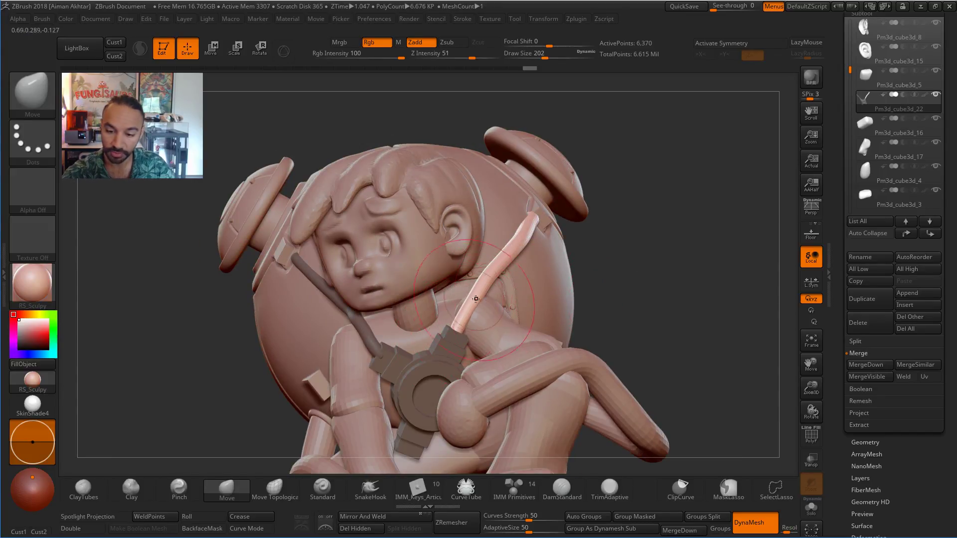
pyautogui.moveTo(674, 250)
pyautogui.mouseDown()
pyautogui.moveTo(519, 299)
pyautogui.moveTo(531, 299)
pyautogui.moveTo(462, 292)
pyautogui.mouseUp()
# Straighten the tube's lower half and centre its end on the buckle's corner block at a draw size of 299.
pyautogui.press('s')
pyautogui.press('s')
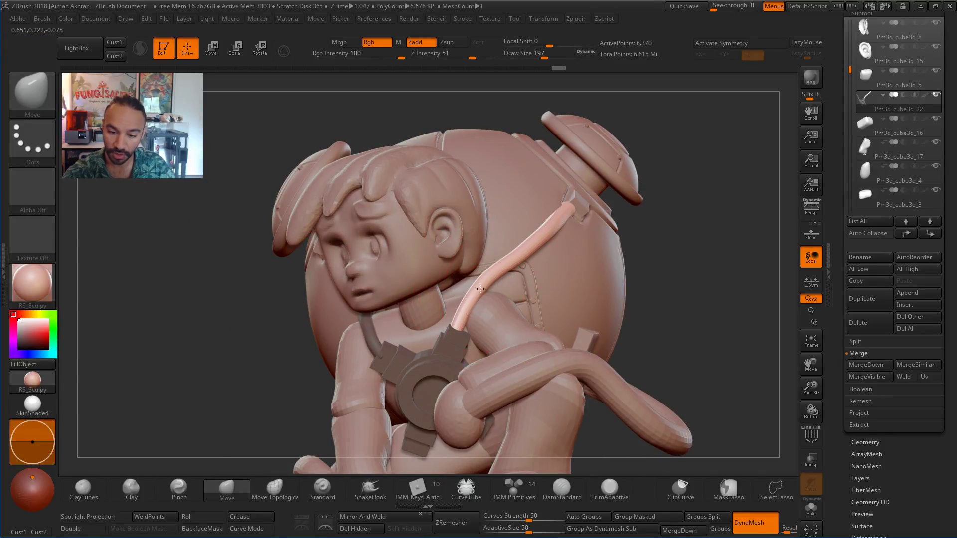
pyautogui.moveTo(699, 272)
pyautogui.mouseDown()
pyautogui.moveTo(713, 272)
pyautogui.moveTo(696, 272)
pyautogui.mouseUp()
pyautogui.press('s')
pyautogui.moveTo(461, 313); pyautogui.dragTo(489, 322)
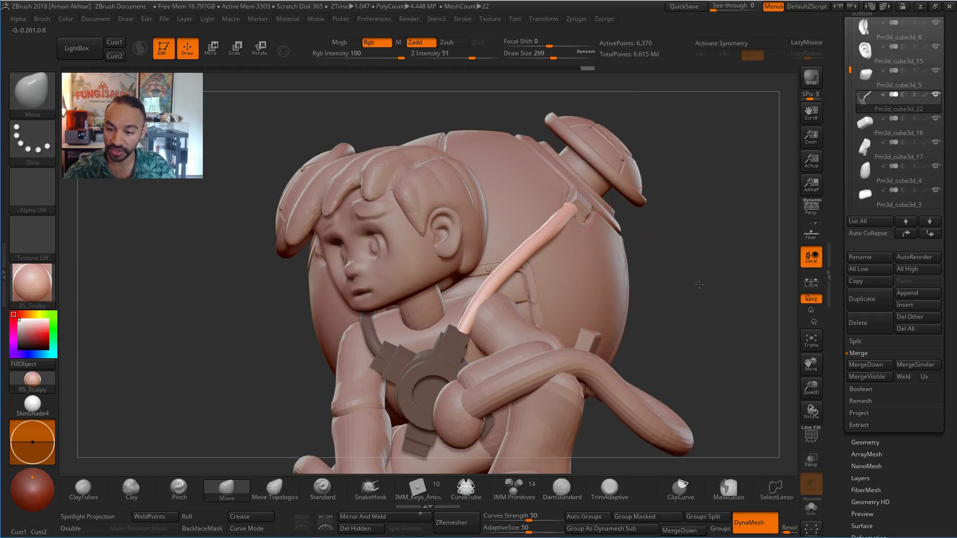
# Mask everything but the opposite tube by topology, move its lower end into the buckle's block at draw size 239, and clear the mask.
pyautogui.moveTo(700, 285); pyautogui.dragTo(484, 311)
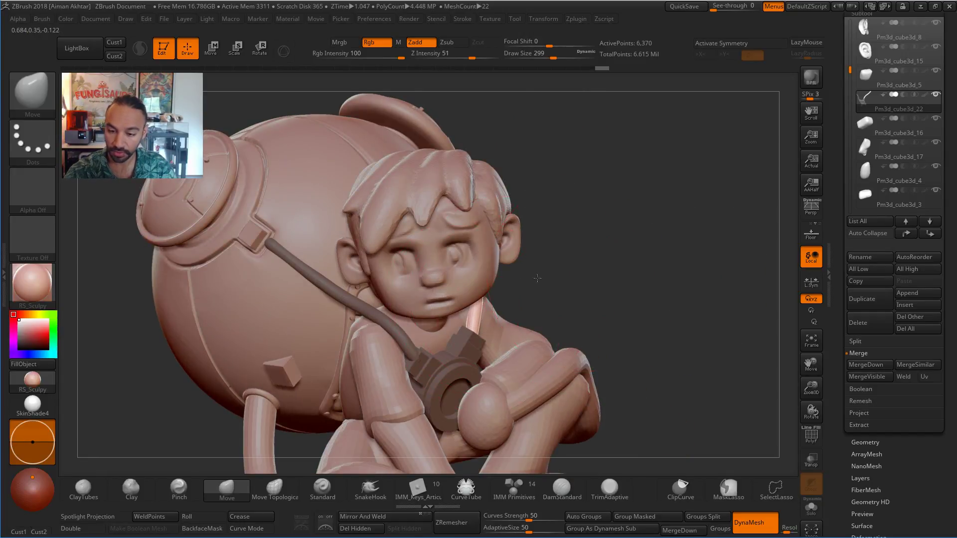
pyautogui.moveTo(537, 278); pyautogui.dragTo(378, 344)
pyautogui.press('s')
pyautogui.click(259, 50)
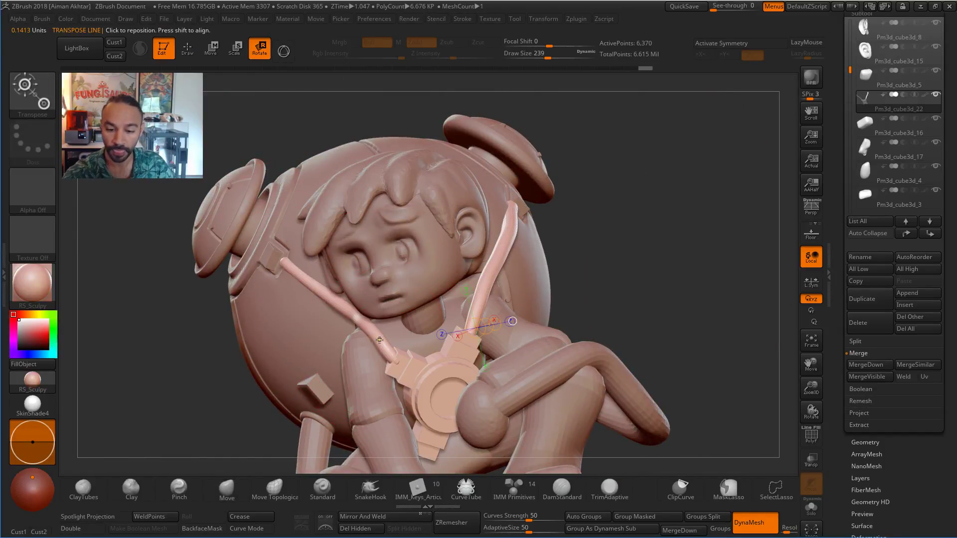
pyautogui.press('q')
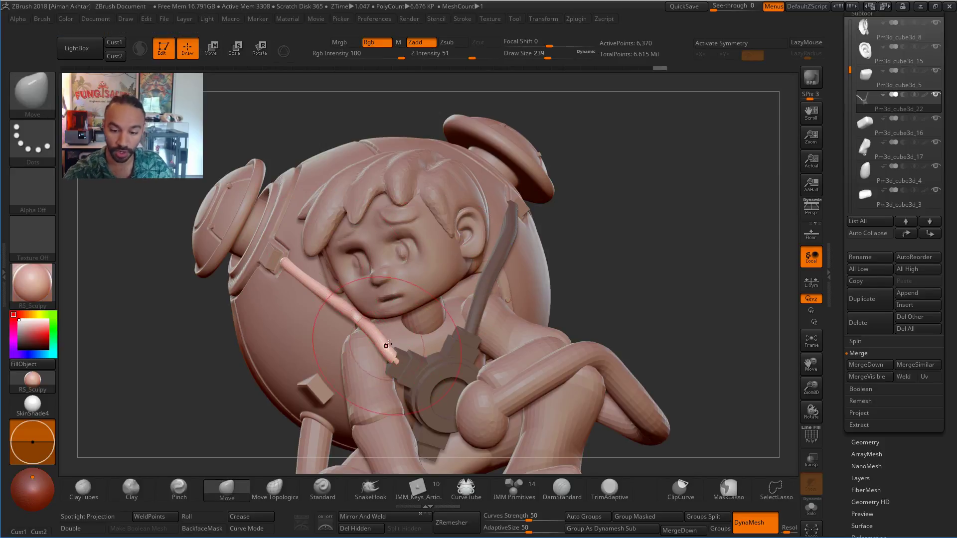
pyautogui.moveTo(402, 363); pyautogui.dragTo(367, 336)
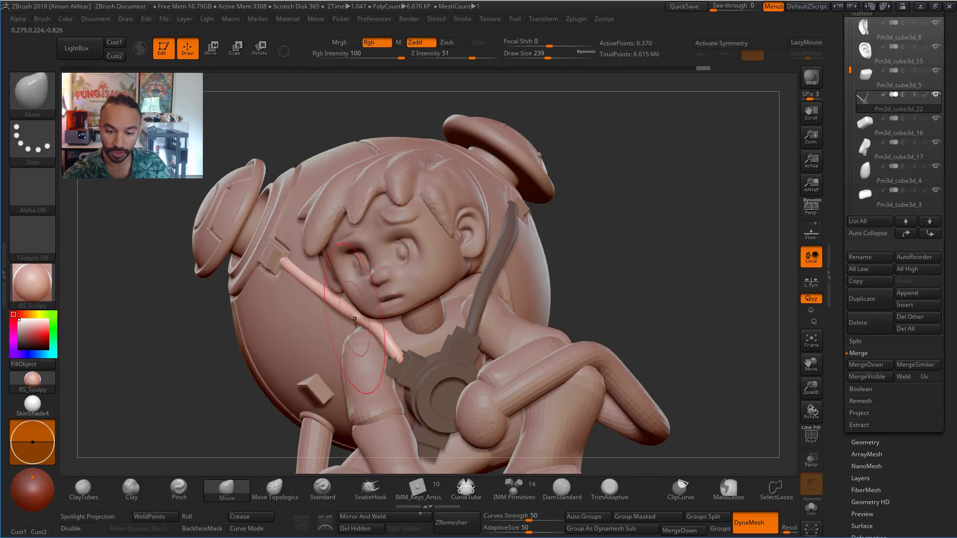
pyautogui.moveTo(598, 278)
pyautogui.keyDown('ctrl'); pyautogui.mouseDown()
pyautogui.moveTo(640, 295)
pyautogui.moveTo(625, 279)
pyautogui.mouseUp(); pyautogui.keyUp('ctrl')
# Isolate the harness subtool and mask both tubes by topology, leaving the buckle and its corner blocks unmasked.
pyautogui.click(260, 48)
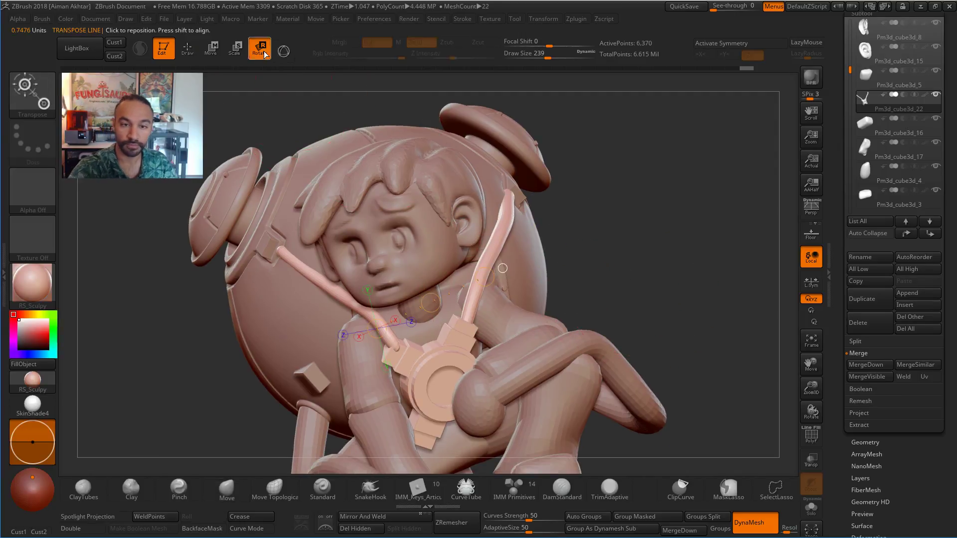
pyautogui.click(811, 507)
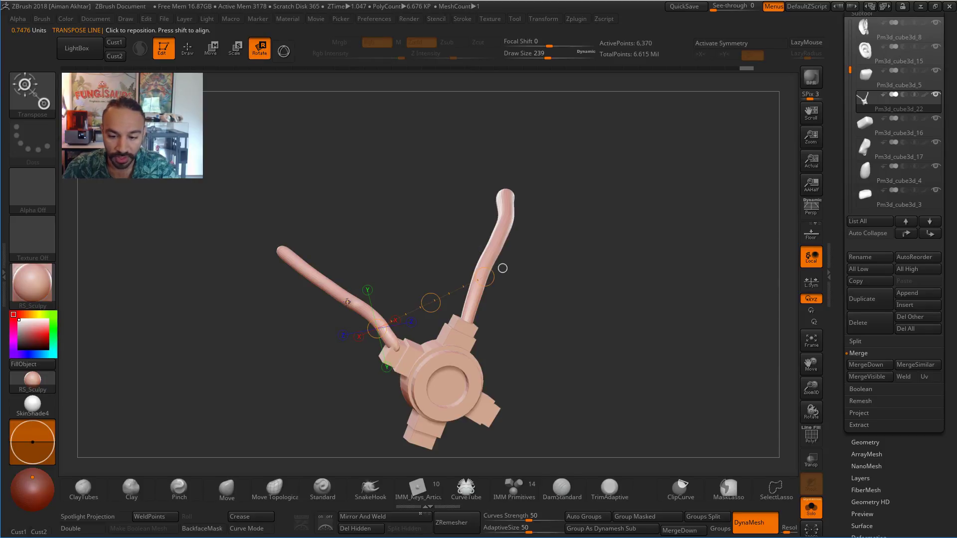
pyautogui.moveTo(347, 302)
pyautogui.keyDown('ctrl'); pyautogui.mouseDown()
pyautogui.moveTo(491, 280)
pyautogui.moveTo(464, 310)
pyautogui.moveTo(325, 312)
pyautogui.moveTo(333, 303)
pyautogui.mouseUp(); pyautogui.keyUp('ctrl')
pyautogui.keyDown('ctrl'); pyautogui.click(557, 357); pyautogui.keyUp('ctrl')
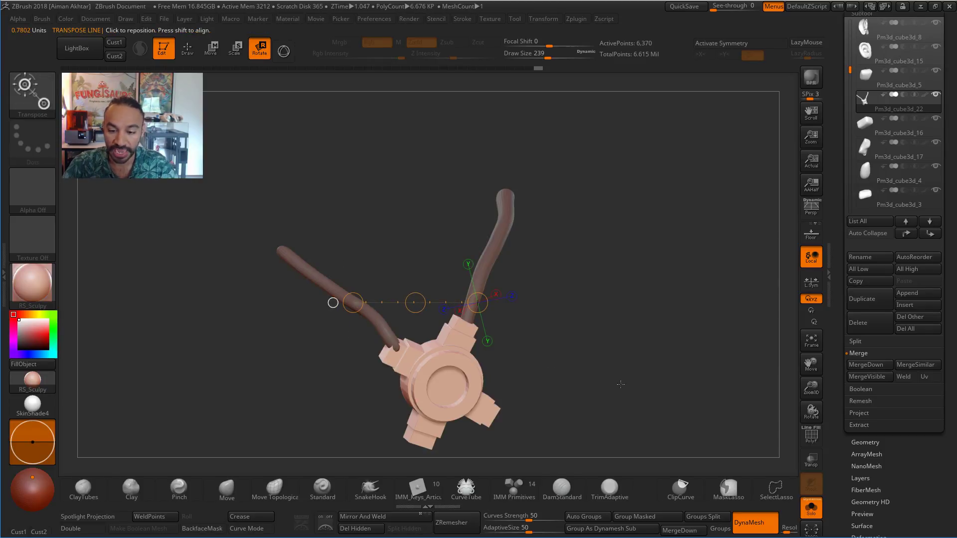
# Place a rotation transpose line at the buckle's centre, spin the unmasked buckle slightly, and turn off solo mode.
pyautogui.click(449, 387)
pyautogui.moveTo(524, 393); pyautogui.dragTo(529, 412)
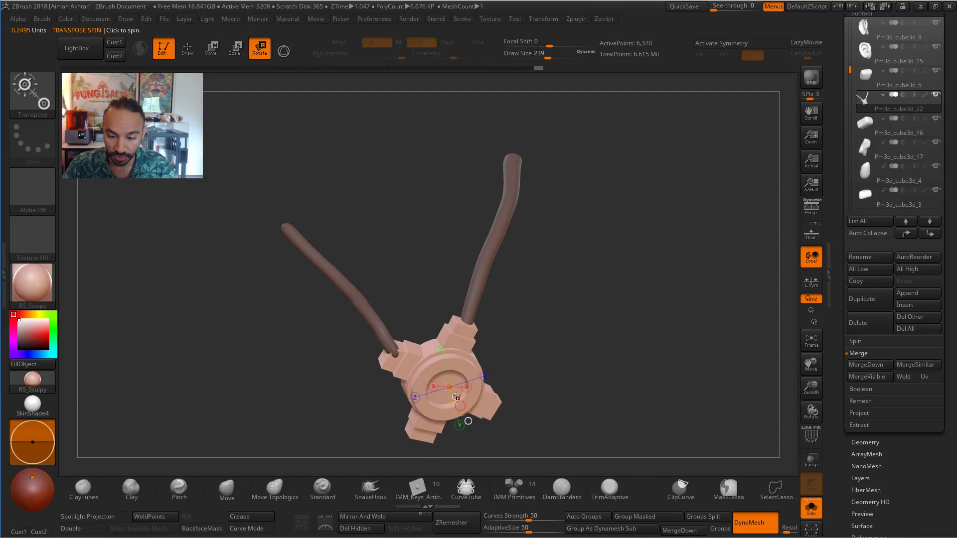
pyautogui.moveTo(456, 396); pyautogui.dragTo(480, 373)
pyautogui.click(805, 510)
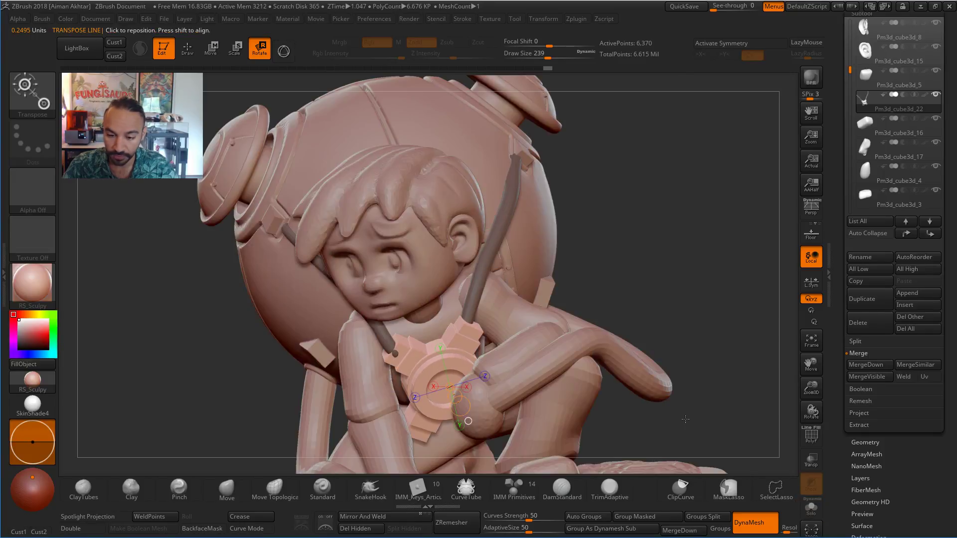
# Return to Draw mode and invert the mask so the buckle is masked and both harness tubes are free.
pyautogui.moveTo(652, 282); pyautogui.dragTo(656, 253)
pyautogui.click(189, 49)
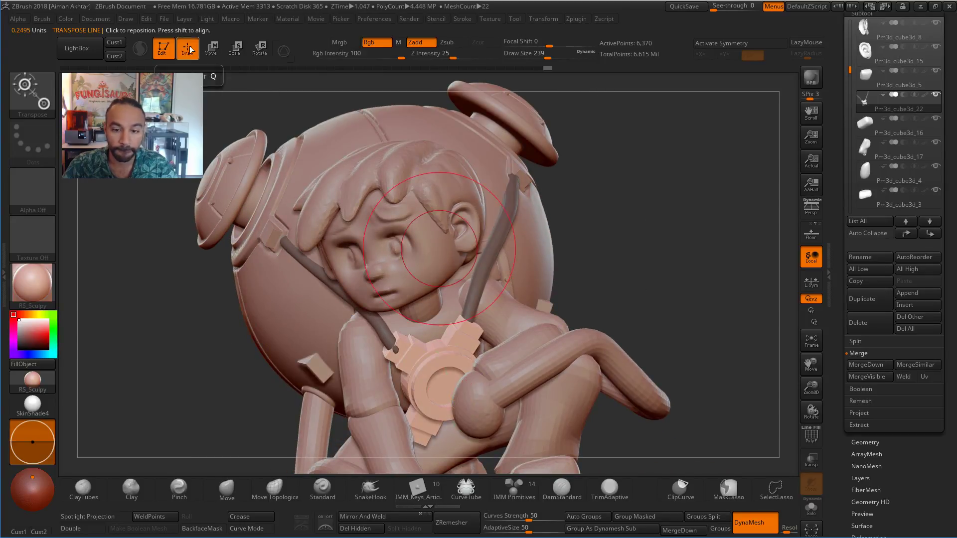
pyautogui.press('ctrl')
pyautogui.keyDown('ctrl'); pyautogui.click(628, 288); pyautogui.keyUp('ctrl')
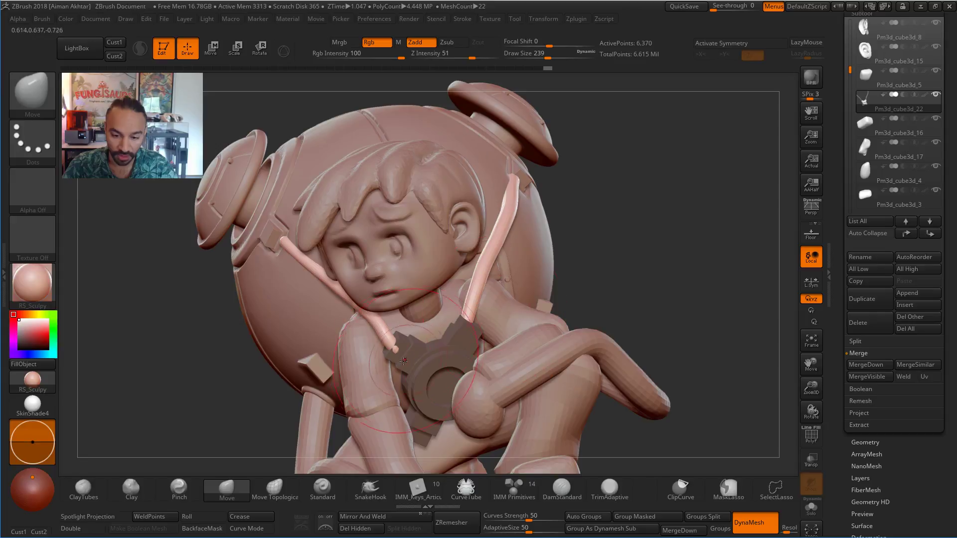
# Move the lower end of the tube on the sleeve side onto the buckle's corner block, ending at draw size 223.
pyautogui.moveTo(387, 330); pyautogui.dragTo(383, 345)
pyautogui.press('s')
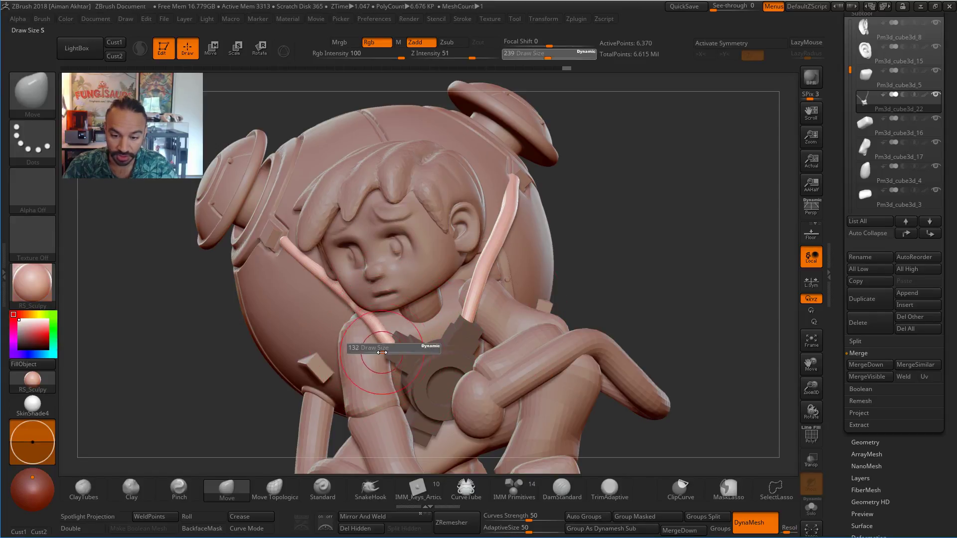
pyautogui.moveTo(626, 270); pyautogui.dragTo(718, 294)
pyautogui.press('s')
pyautogui.moveTo(401, 352)
pyautogui.mouseDown()
pyautogui.moveTo(411, 351)
pyautogui.moveTo(393, 345)
pyautogui.mouseUp()
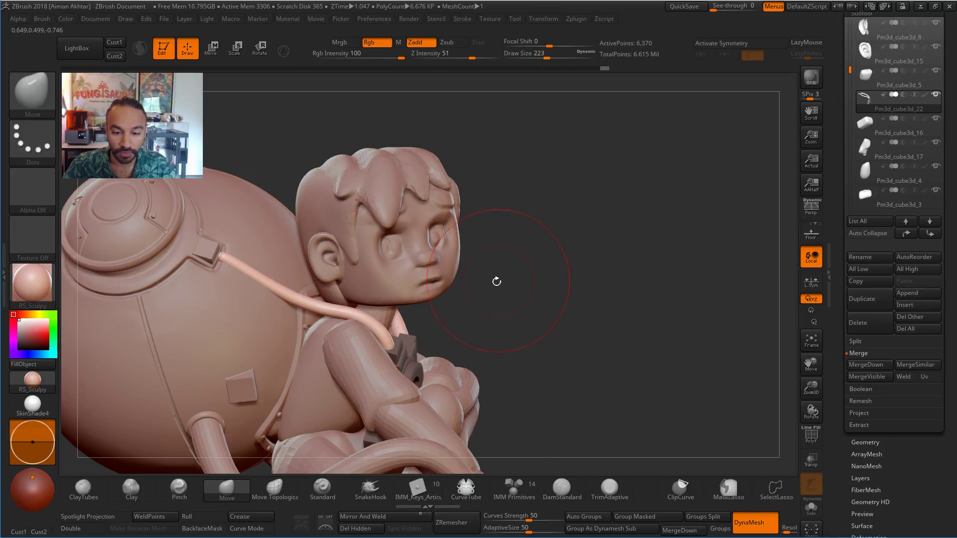
# Reshape the ear-side tube from the sphere's clasp over the shoulder to the buckle's corner block, using draw size 245.
pyautogui.moveTo(495, 279); pyautogui.dragTo(434, 347)
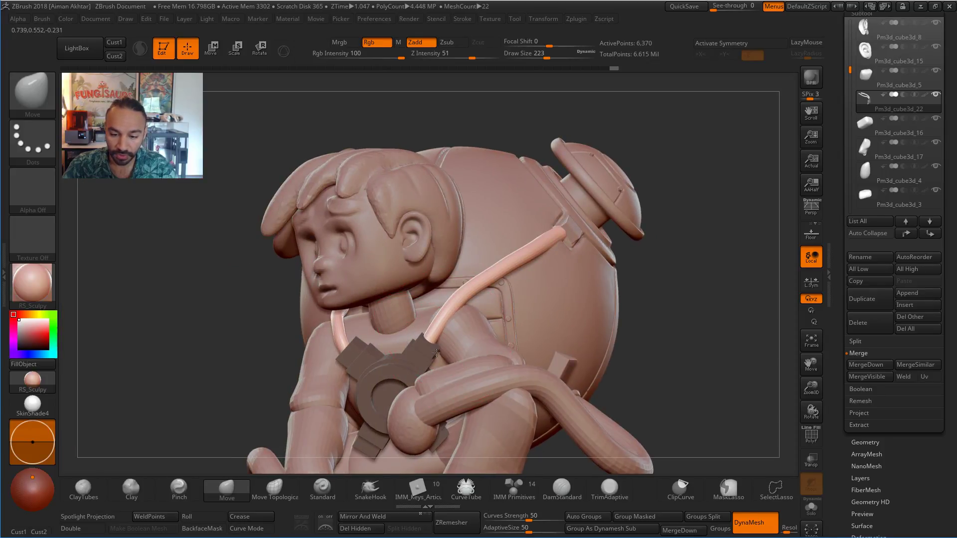
pyautogui.press('s')
pyautogui.moveTo(548, 240); pyautogui.dragTo(549, 250)
pyautogui.moveTo(703, 312); pyautogui.dragTo(647, 323)
pyautogui.press('s')
pyautogui.moveTo(425, 344); pyautogui.dragTo(420, 344)
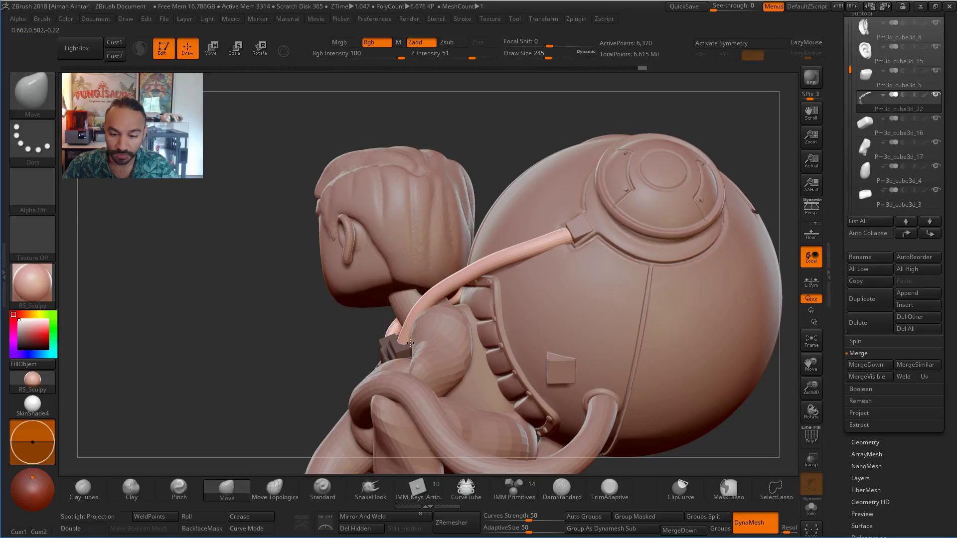
pyautogui.moveTo(299, 329); pyautogui.dragTo(530, 333)
pyautogui.moveTo(623, 334)
pyautogui.mouseDown()
pyautogui.moveTo(567, 329)
pyautogui.moveTo(521, 304)
pyautogui.mouseUp()
pyautogui.moveTo(450, 289); pyautogui.dragTo(442, 291)
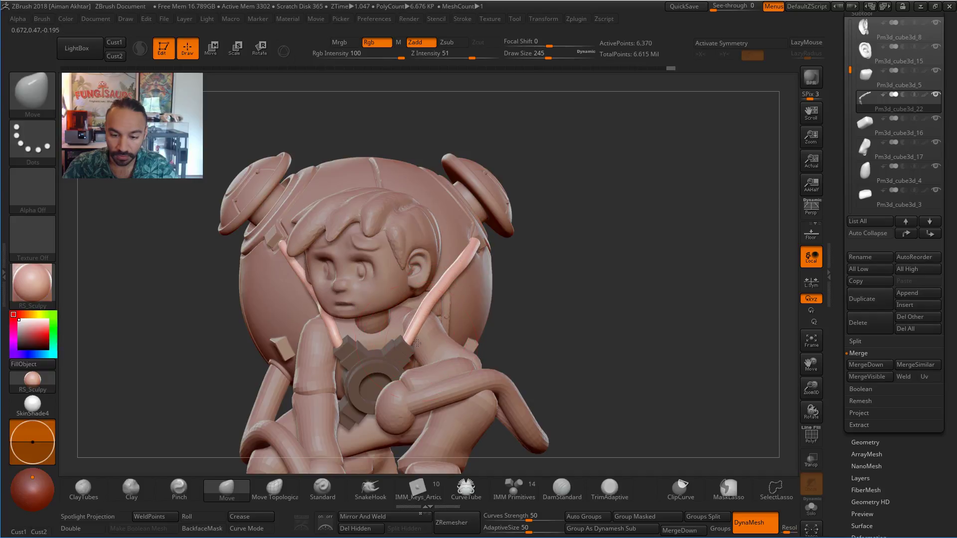
# Even out the ear-side tube's bend between clasp and buckle with the Move brush, and undo the last strokes.
pyautogui.moveTo(564, 341); pyautogui.dragTo(577, 323)
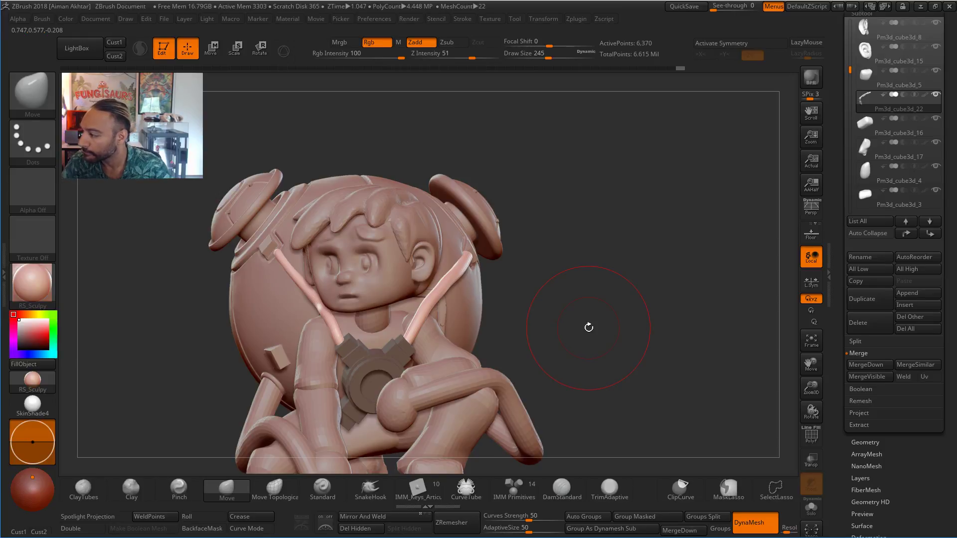
pyautogui.keyDown('alt'); pyautogui.moveTo(624, 299); pyautogui.dragTo(603, 327); pyautogui.keyUp('alt')
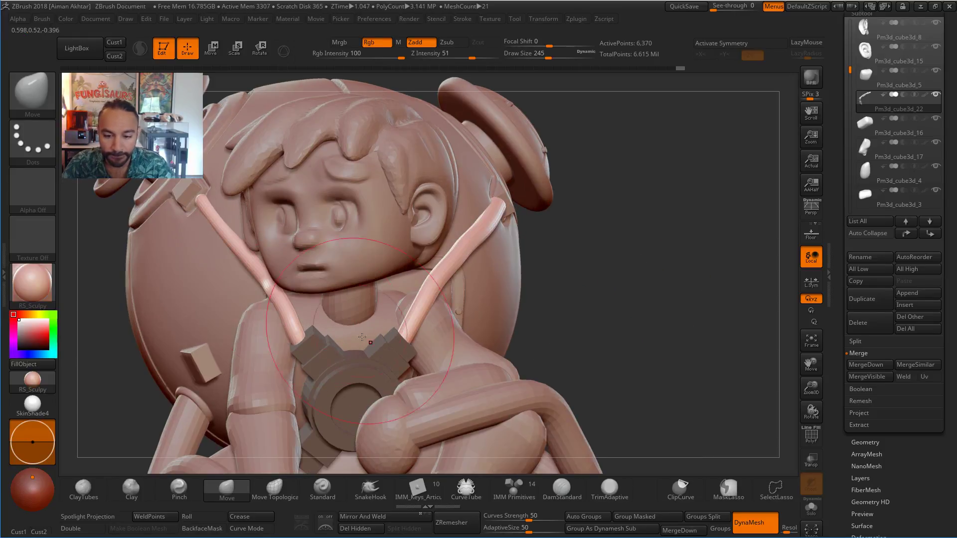
pyautogui.moveTo(363, 337)
pyautogui.mouseDown()
pyautogui.moveTo(404, 321)
pyautogui.moveTo(409, 301)
pyautogui.mouseUp()
pyautogui.press('s')
pyautogui.moveTo(468, 257)
pyautogui.mouseDown()
pyautogui.moveTo(459, 257)
pyautogui.moveTo(475, 247)
pyautogui.mouseUp()
pyautogui.press('s')
pyautogui.moveTo(494, 213); pyautogui.dragTo(491, 216)
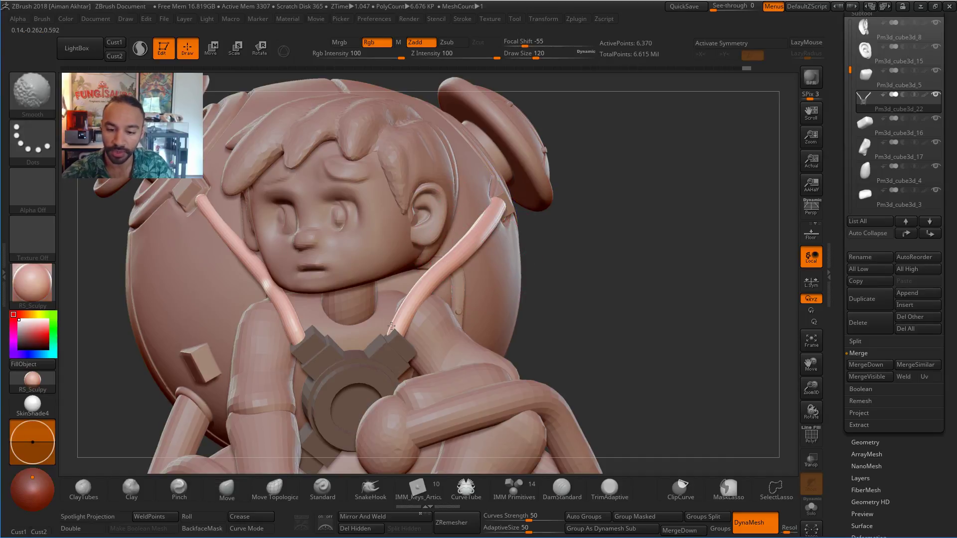
pyautogui.hotkey('ctrl', 'z')
pyautogui.hotkey('ctrl', 'z')
pyautogui.hotkey('ctrl', 'z')
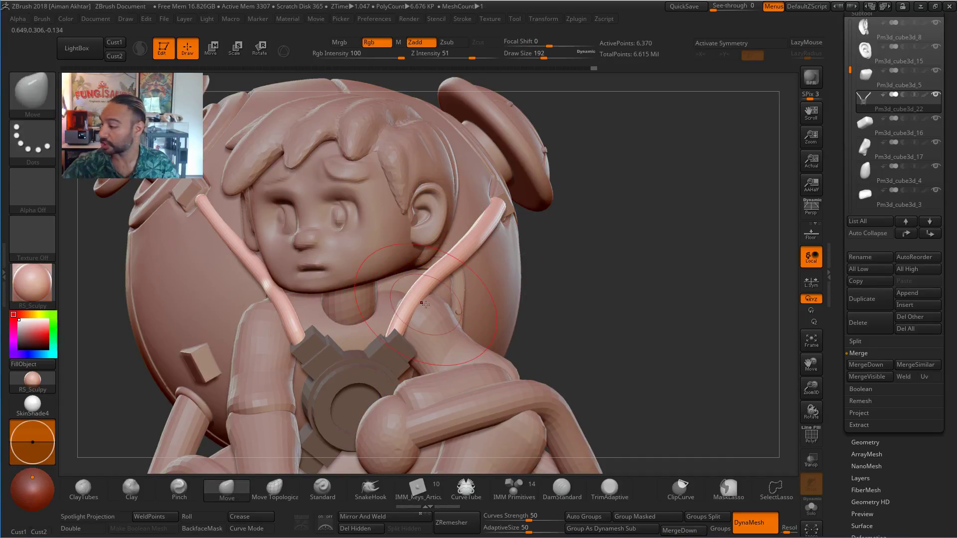
# Switch to the Chrome browser and open 3dsmiths.com.
pyautogui.moveTo(877, 172)
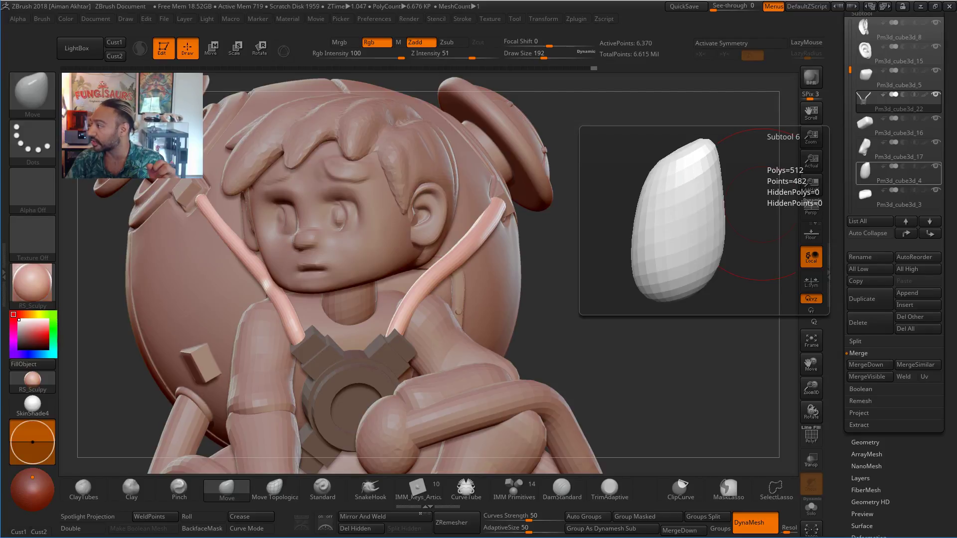
pyautogui.moveTo(956, 63); pyautogui.dragTo(379, 1)
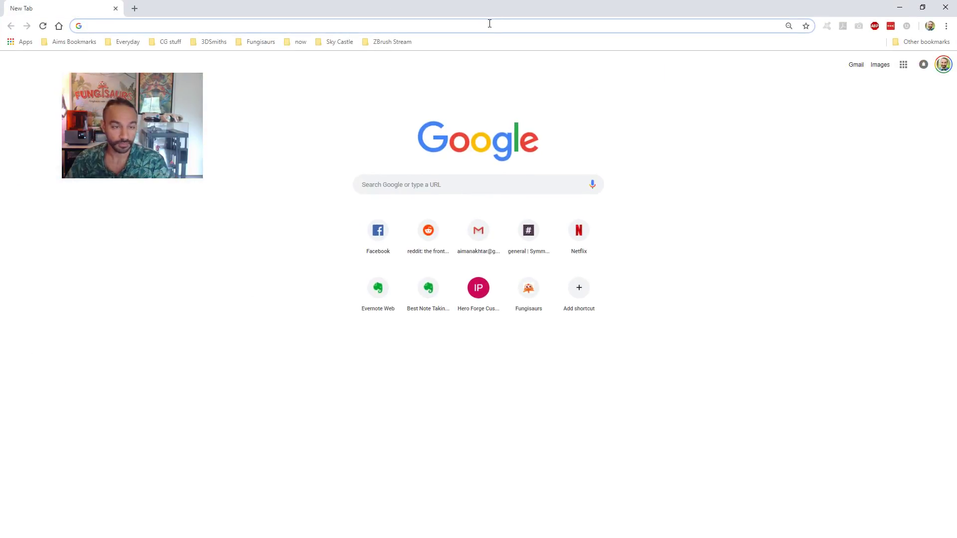
pyautogui.write('3dsmiths.com')
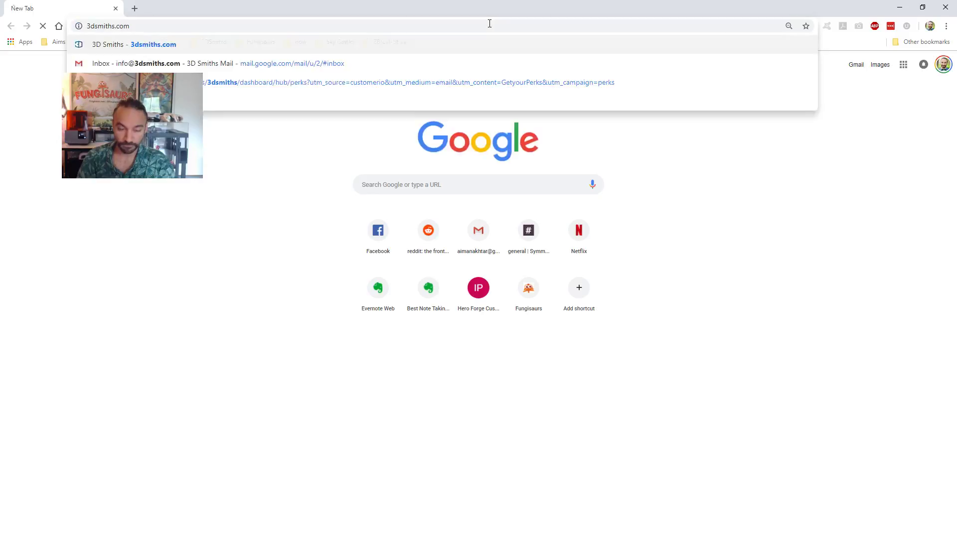
pyautogui.press('Return')
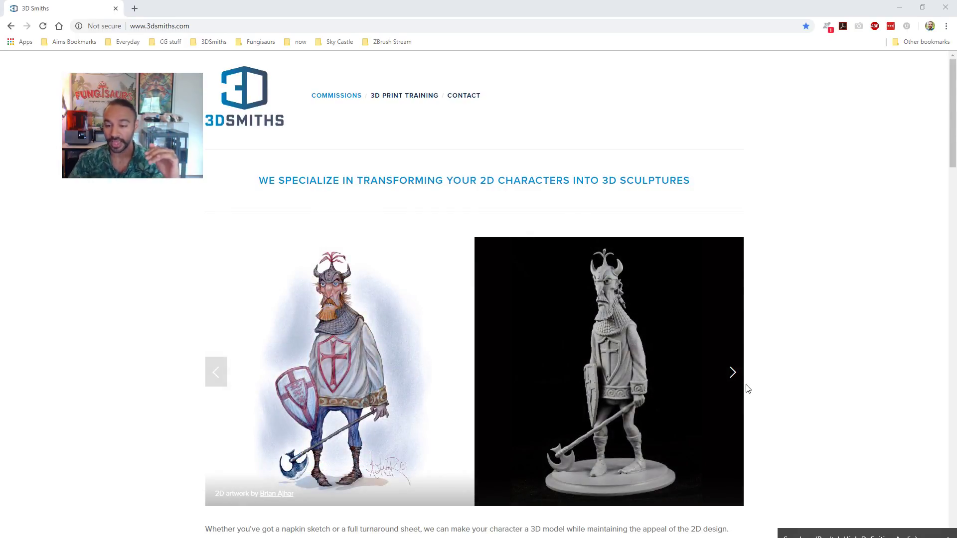
# Find the Our Process section and look through its slideshow from the silicone mold to the custom paint and concept slides.
pyautogui.scroll(-15, 826, 269)
pyautogui.scroll(3, 826, 261)
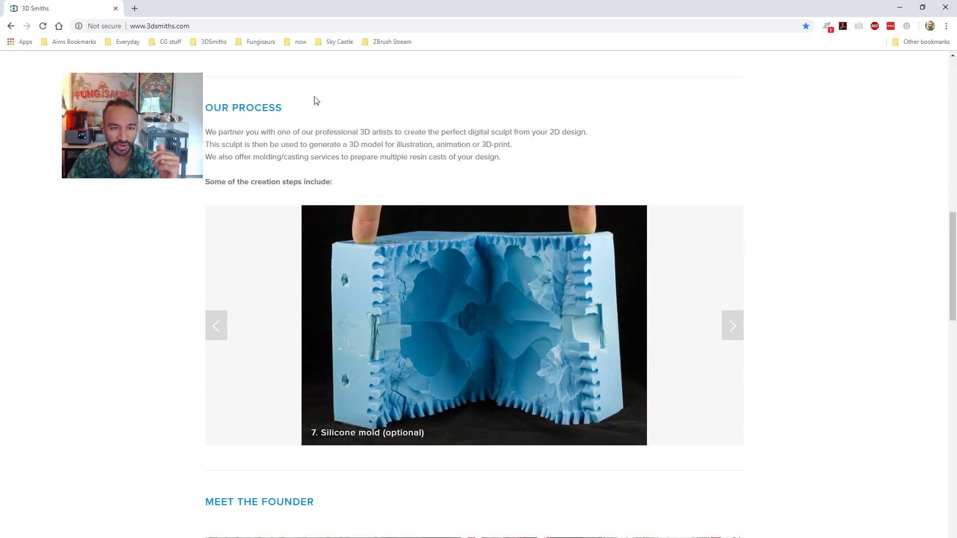
pyautogui.click(215, 326)
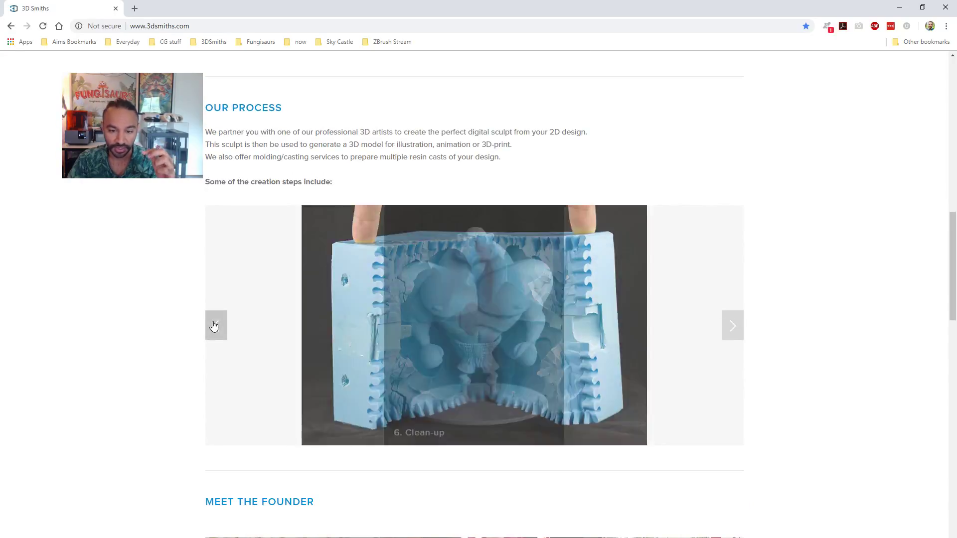
pyautogui.click(456, 339)
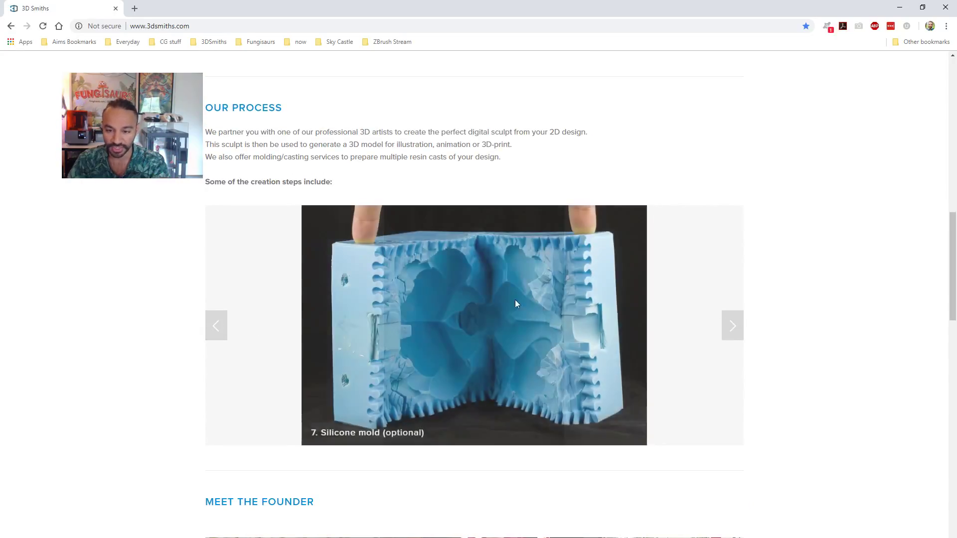
pyautogui.click(741, 332)
pyautogui.click(742, 331)
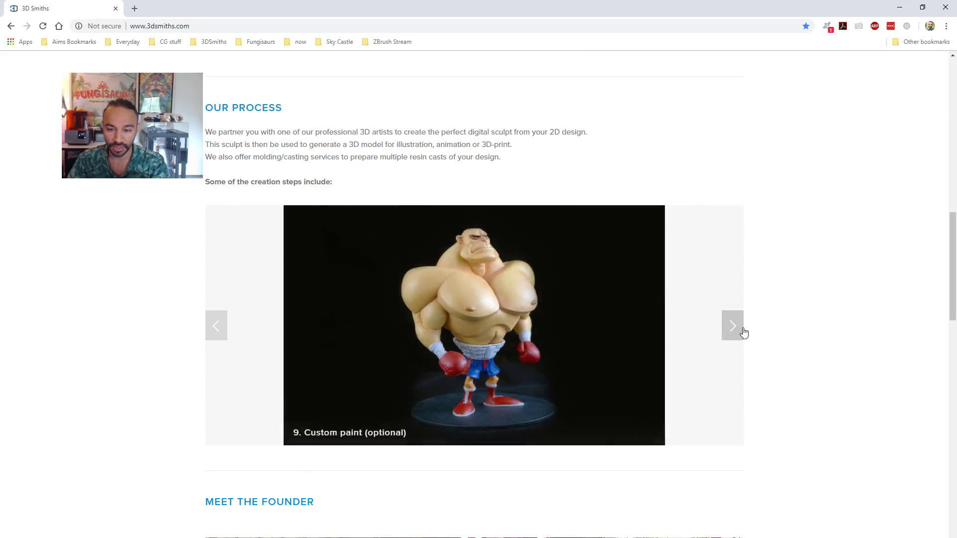
pyautogui.click(741, 330)
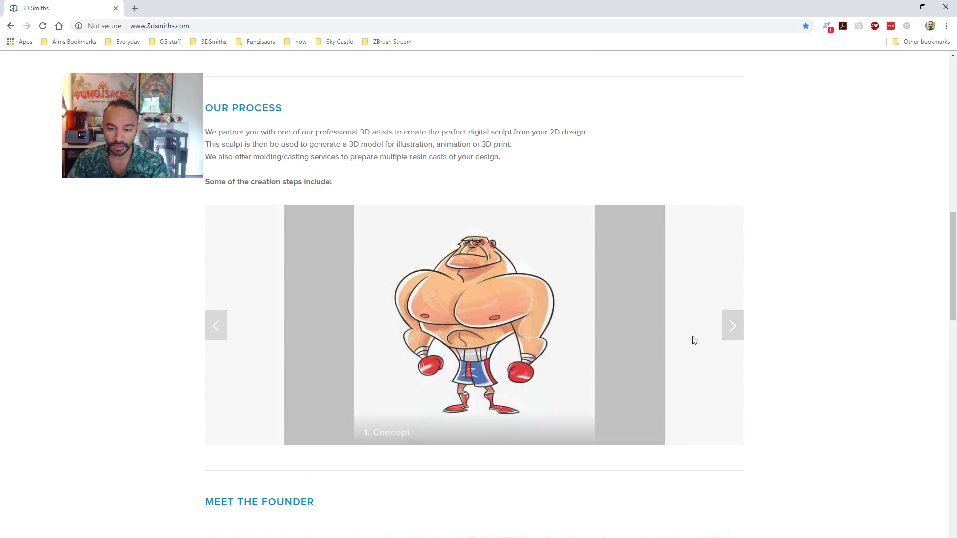
# Examine the base sculpt, revisions, final sculpt and clean-up slides, and close the browser to return to ZBrush.
pyautogui.click(743, 332)
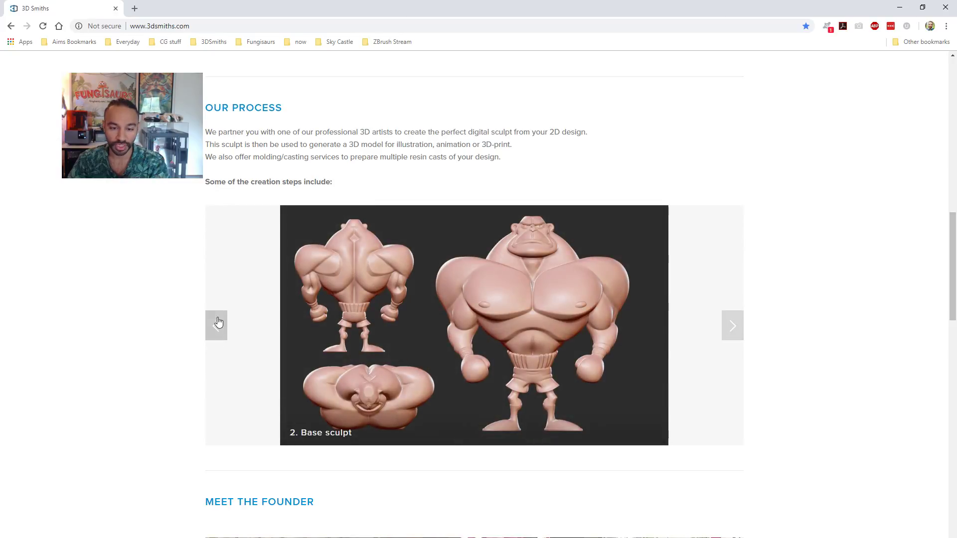
pyautogui.click(219, 323)
pyautogui.click(741, 334)
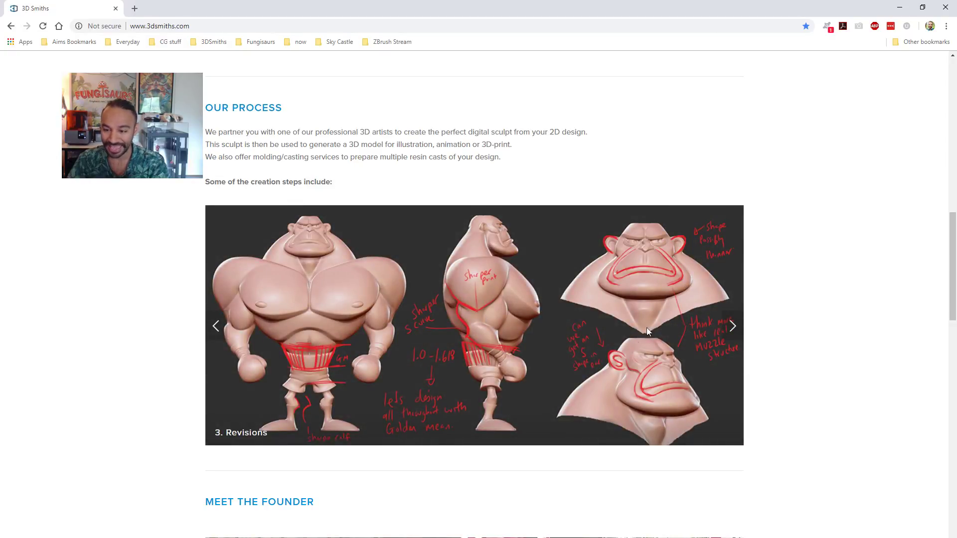
pyautogui.click(217, 327)
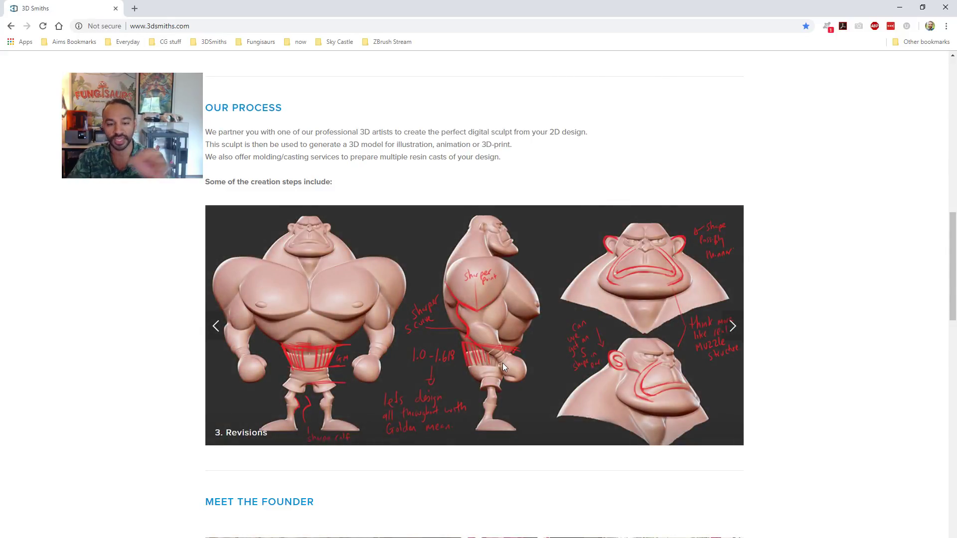
pyautogui.click(733, 327)
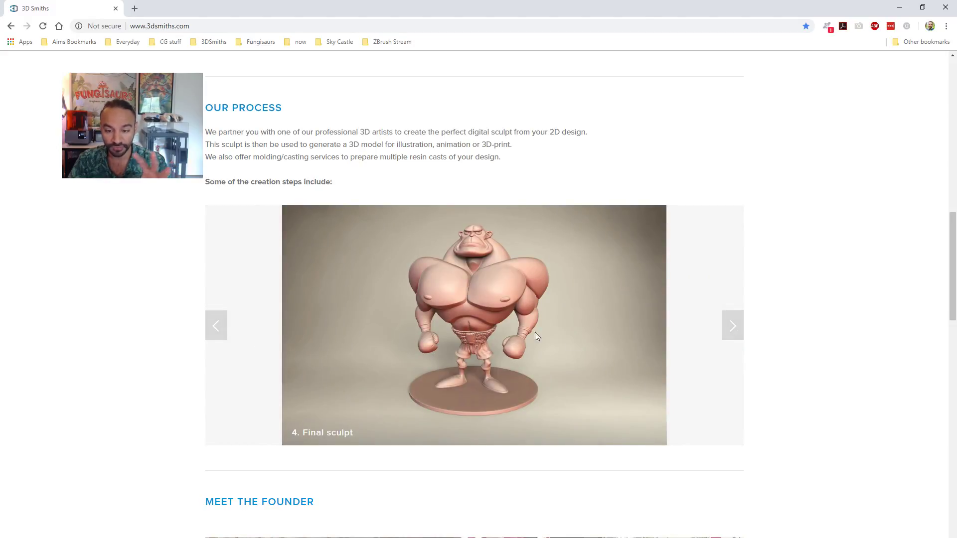
pyautogui.click(731, 326)
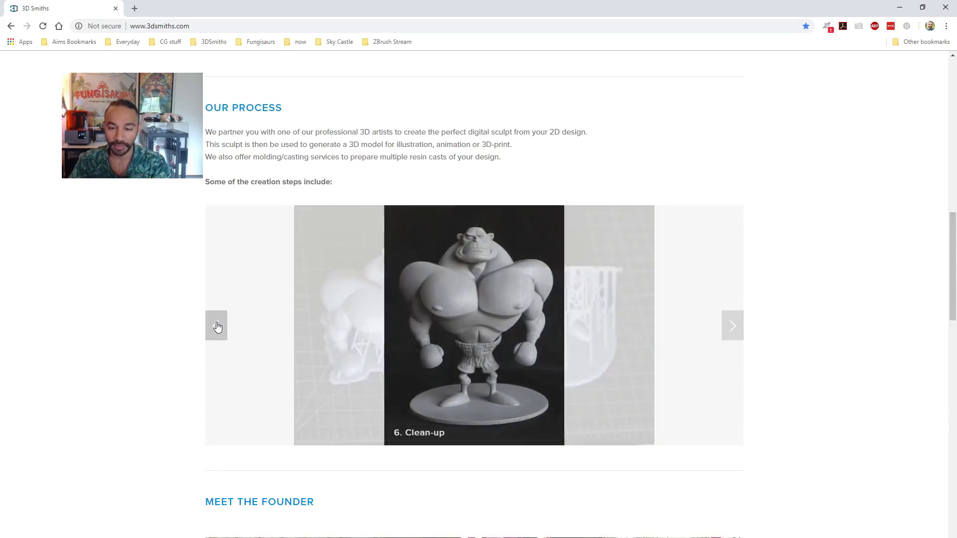
pyautogui.click(213, 334)
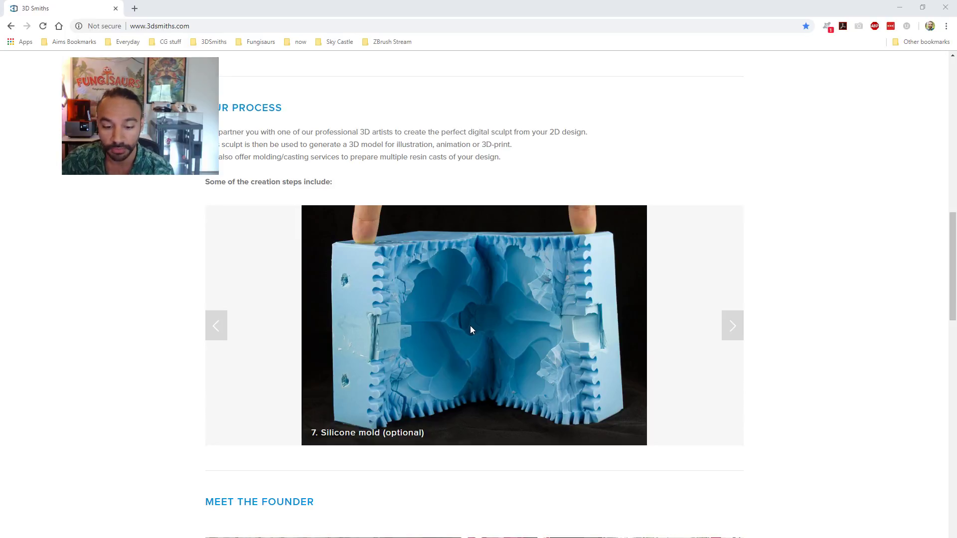
pyautogui.click(946, 7)
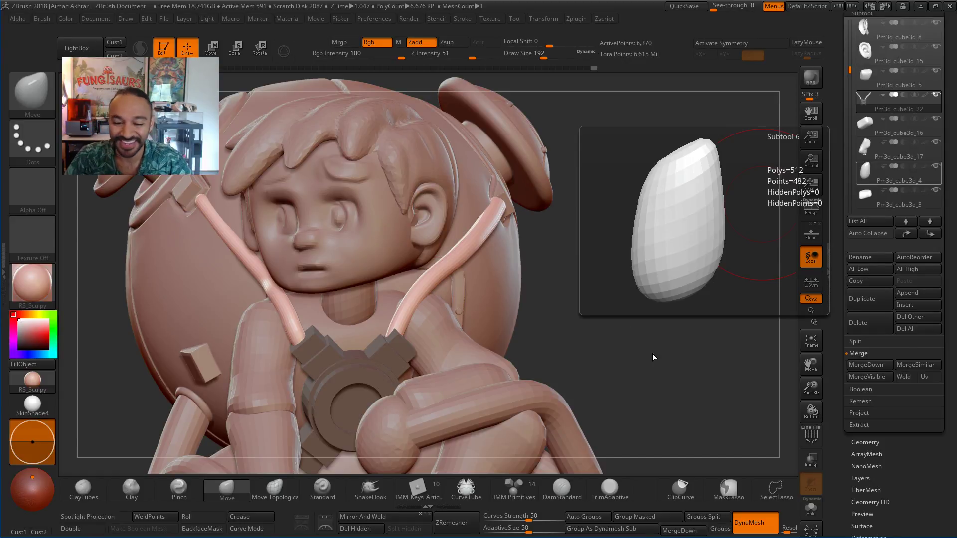
# Adjust the ear-side tube's middle and pull its upper end toward the clasp with the Move brush at draw size 192.
pyautogui.moveTo(652, 355); pyautogui.dragTo(655, 352)
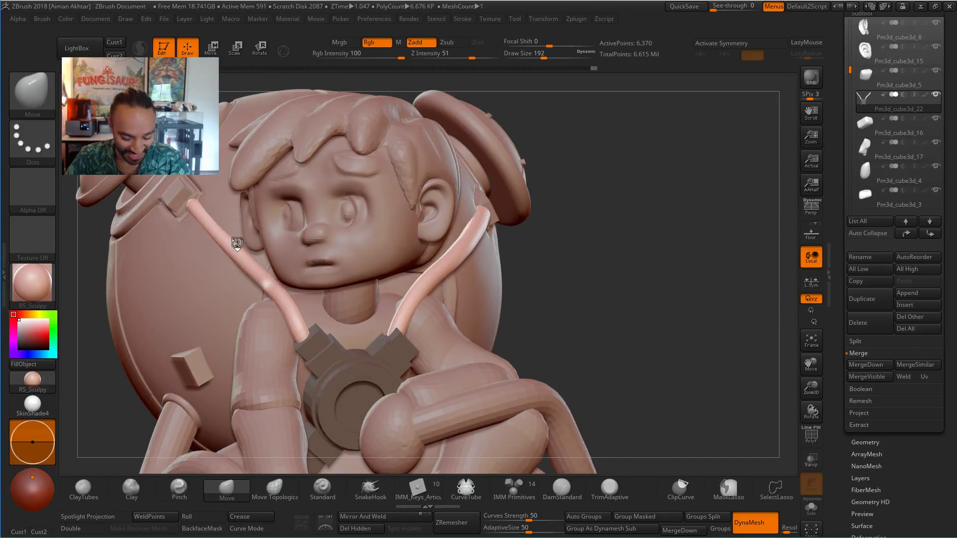
pyautogui.press('s')
pyautogui.moveTo(427, 284); pyautogui.dragTo(456, 265)
pyautogui.press('s')
pyautogui.moveTo(478, 228); pyautogui.dragTo(483, 215)
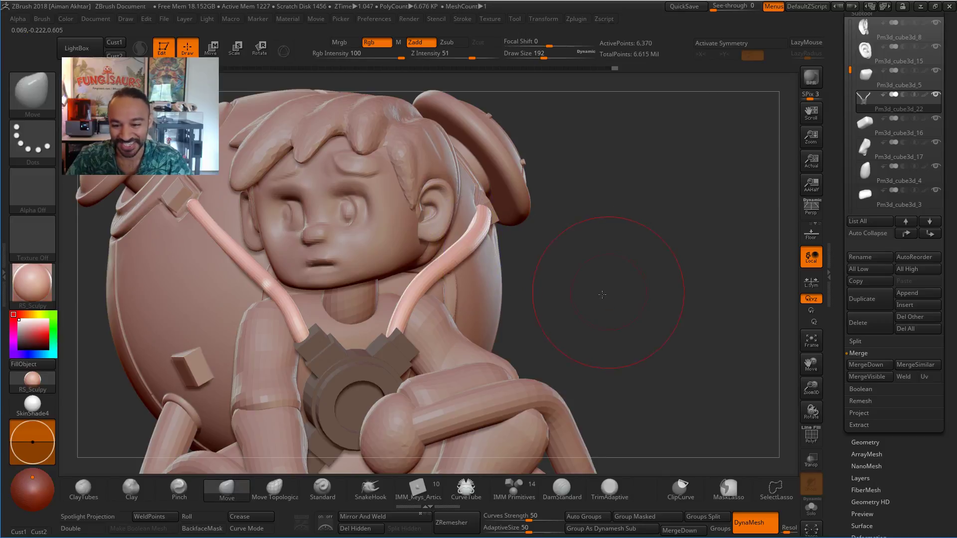
# Refine the ear-side tube's curve over the shoulder from the side view, with draw sizes 177 and 286.
pyautogui.moveTo(641, 259)
pyautogui.mouseDown()
pyautogui.moveTo(558, 214)
pyautogui.moveTo(583, 237)
pyautogui.moveTo(519, 243)
pyautogui.moveTo(592, 230)
pyautogui.moveTo(581, 224)
pyautogui.mouseUp()
pyautogui.press('s')
pyautogui.press('s')
pyautogui.press('s')
pyautogui.press('s')
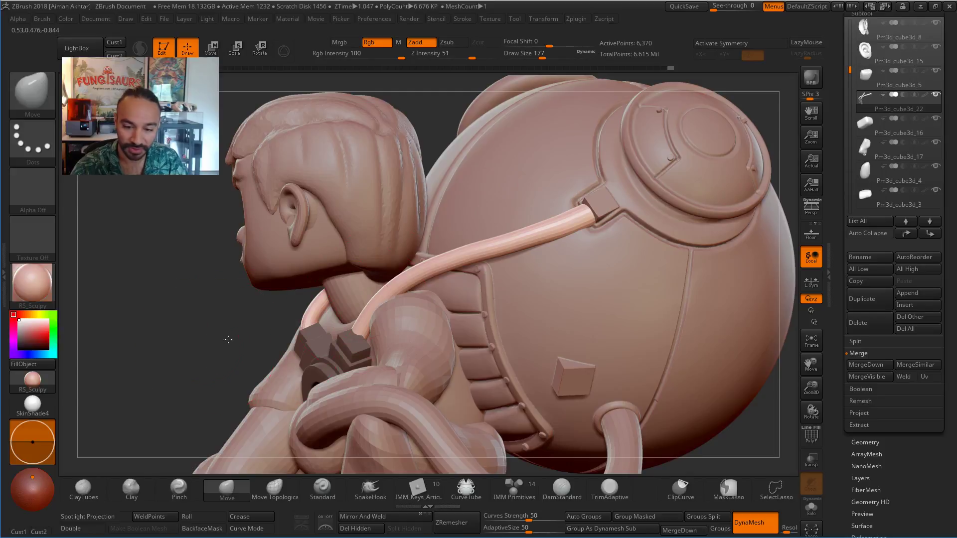
pyautogui.moveTo(225, 337)
pyautogui.mouseDown()
pyautogui.moveTo(463, 341)
pyautogui.moveTo(451, 327)
pyautogui.mouseUp()
pyautogui.press('s')
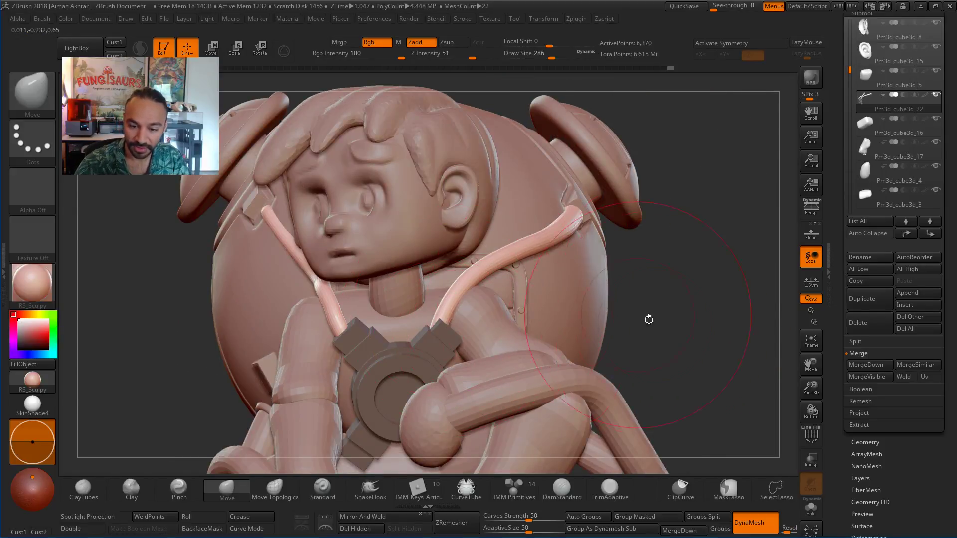
# Adjust the lower parts of the tubes where they meet the buckle's corner blocks, reducing the draw size to 112.
pyautogui.moveTo(650, 319); pyautogui.dragTo(543, 407)
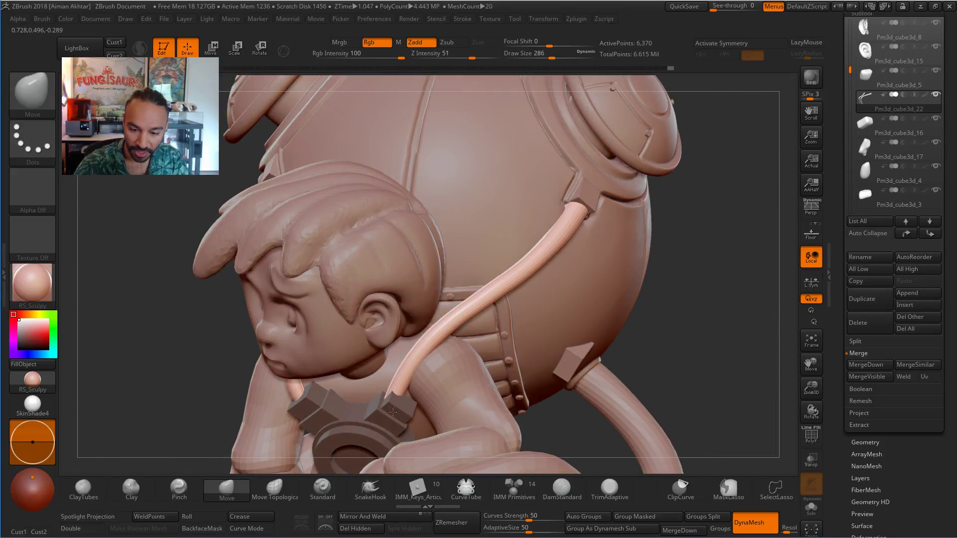
pyautogui.moveTo(686, 309); pyautogui.dragTo(384, 399)
pyautogui.moveTo(384, 399); pyautogui.dragTo(388, 397, button='right')
pyautogui.moveTo(355, 392)
pyautogui.mouseDown()
pyautogui.moveTo(348, 394)
pyautogui.moveTo(364, 409)
pyautogui.mouseUp()
pyautogui.press('s')
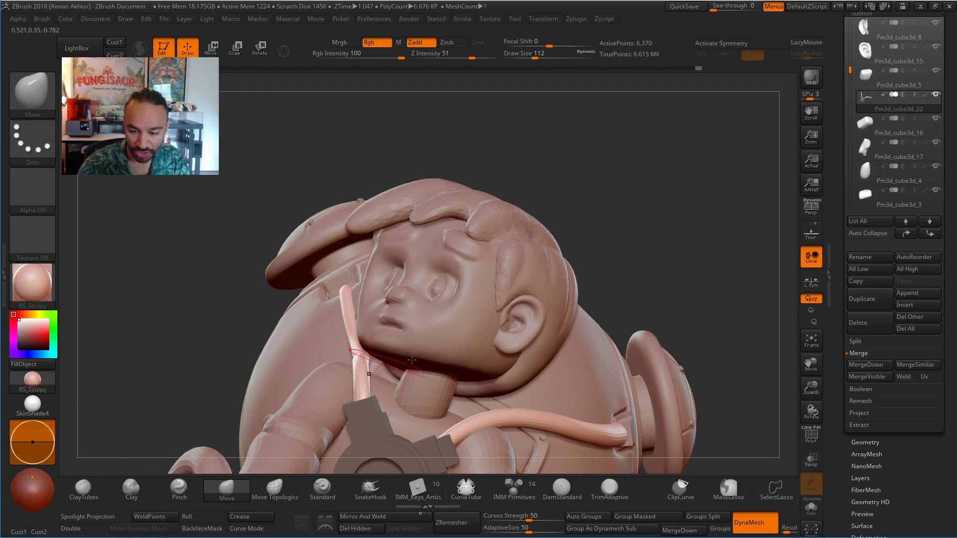
# Refine the harness tubes around the buckle's upper corner blocks with the Move brush, reducing the draw size from 223 to 71.
pyautogui.moveTo(741, 194); pyautogui.dragTo(455, 319)
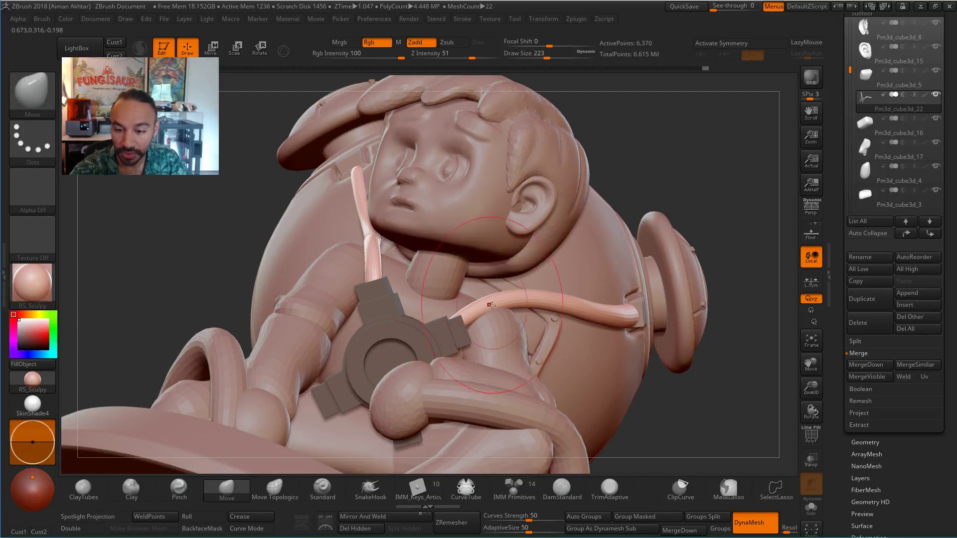
pyautogui.press('[')
pyautogui.press('[')
pyautogui.press('[')
pyautogui.press('[')
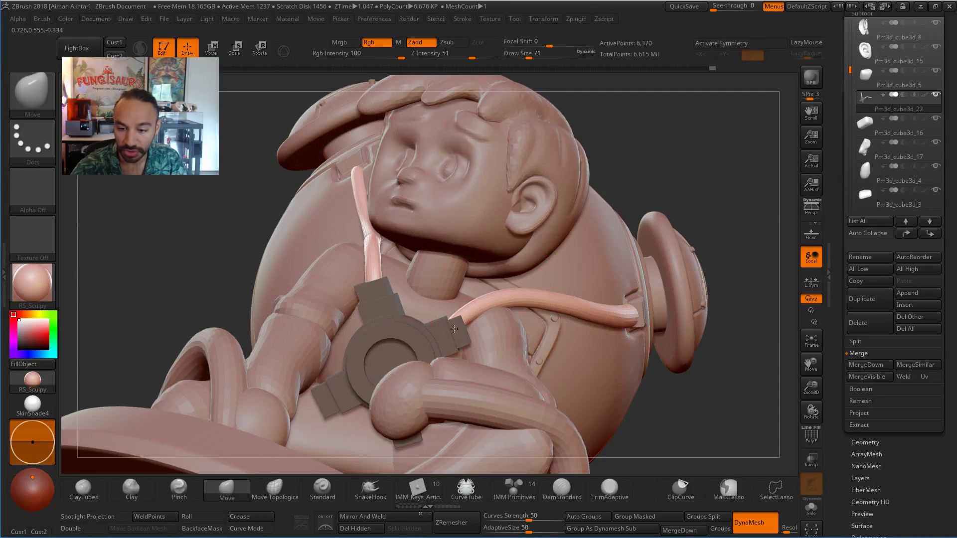
pyautogui.moveTo(743, 413); pyautogui.dragTo(402, 341)
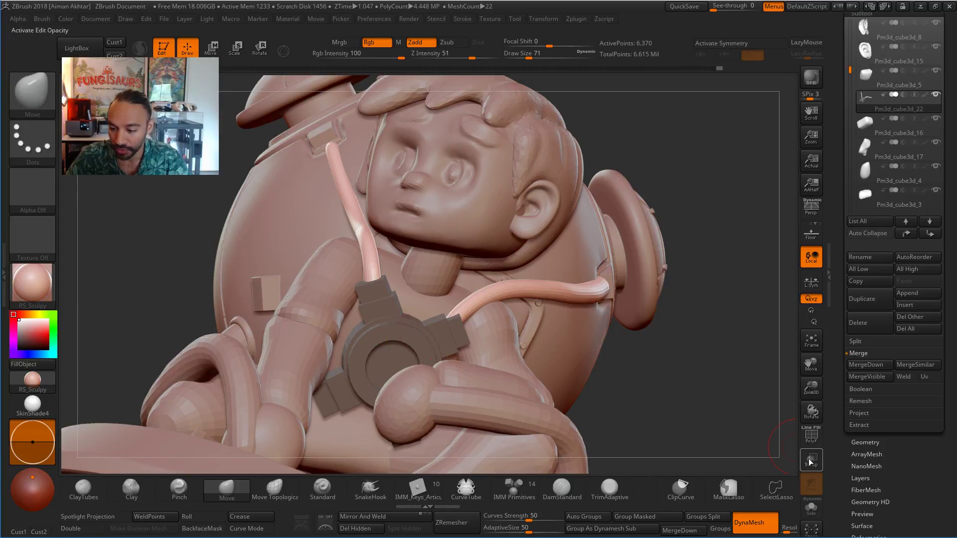
# Isolate the harness subtool, mask all but the ear-side upper corner block, and rotate that block about the buckle's centre toward vertical.
pyautogui.click(811, 510)
pyautogui.moveTo(719, 379)
pyautogui.mouseDown()
pyautogui.moveTo(696, 386)
pyautogui.moveTo(598, 356)
pyautogui.moveTo(609, 369)
pyautogui.moveTo(455, 282)
pyautogui.mouseUp()
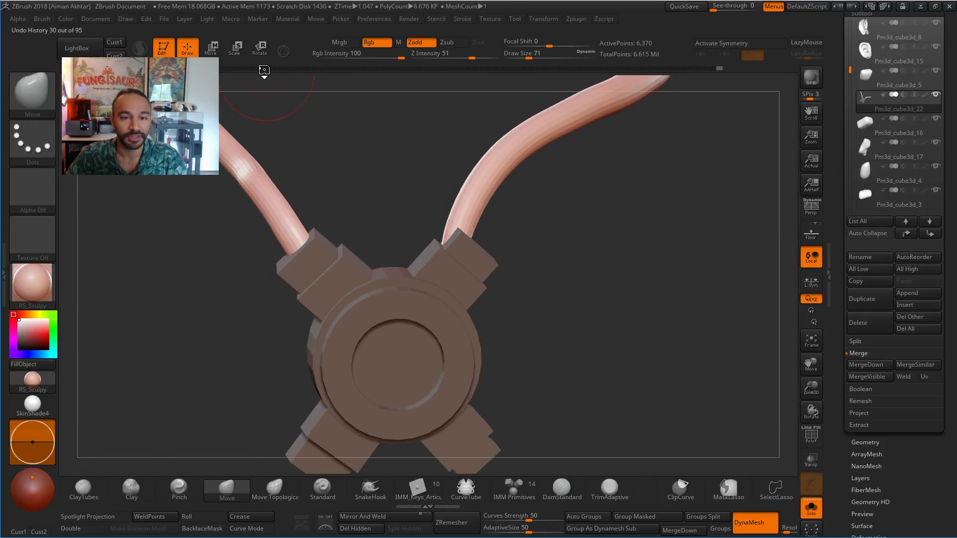
pyautogui.click(258, 50)
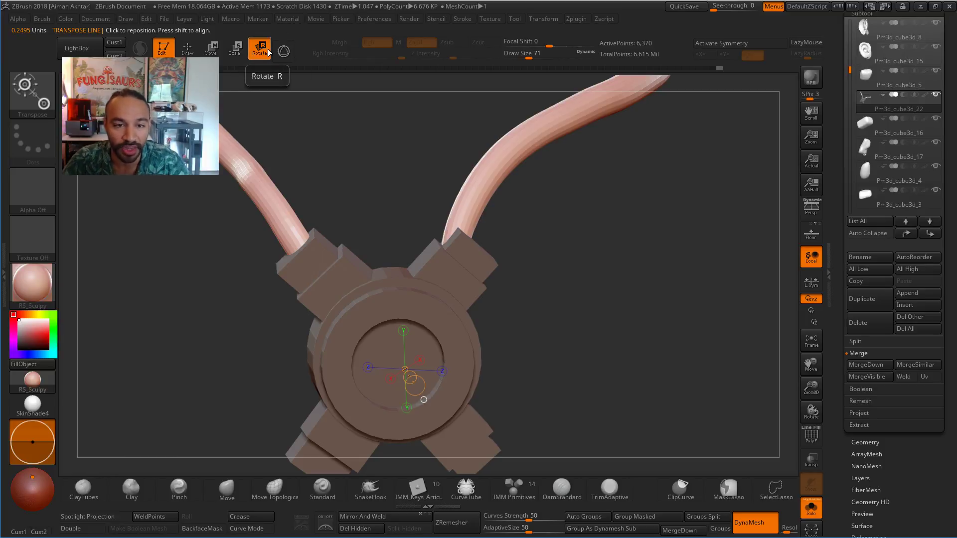
pyautogui.keyDown('alt'); pyautogui.click(438, 265); pyautogui.keyUp('alt')
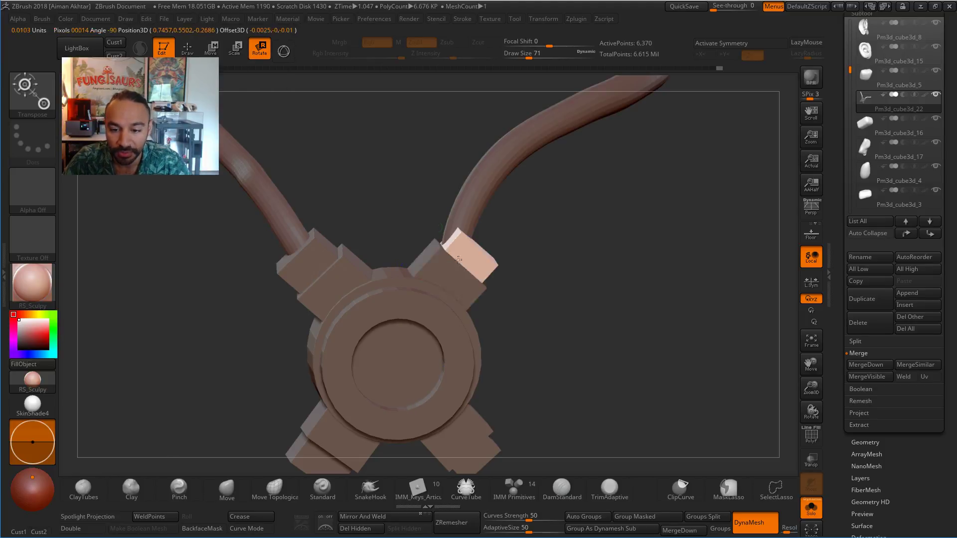
pyautogui.moveTo(476, 270); pyautogui.dragTo(472, 306)
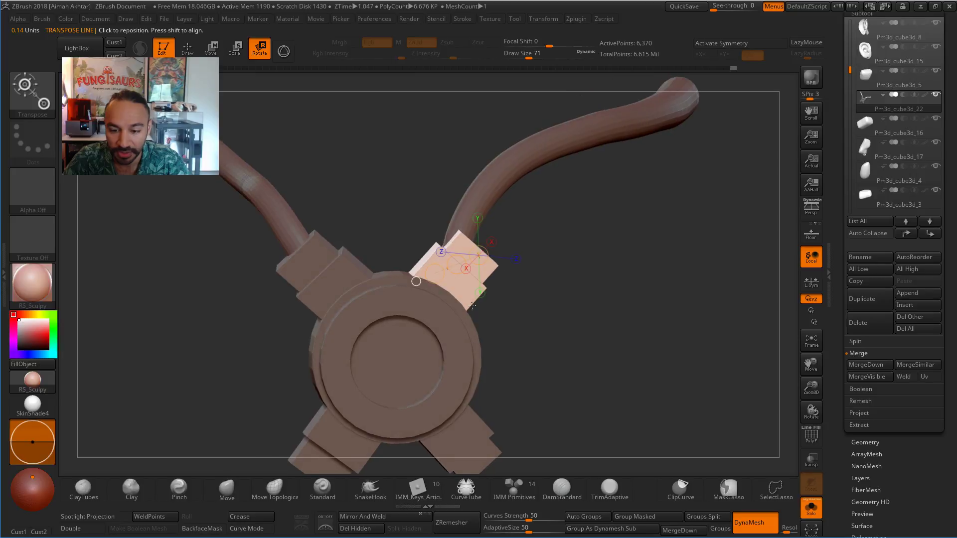
pyautogui.moveTo(394, 359); pyautogui.dragTo(433, 260)
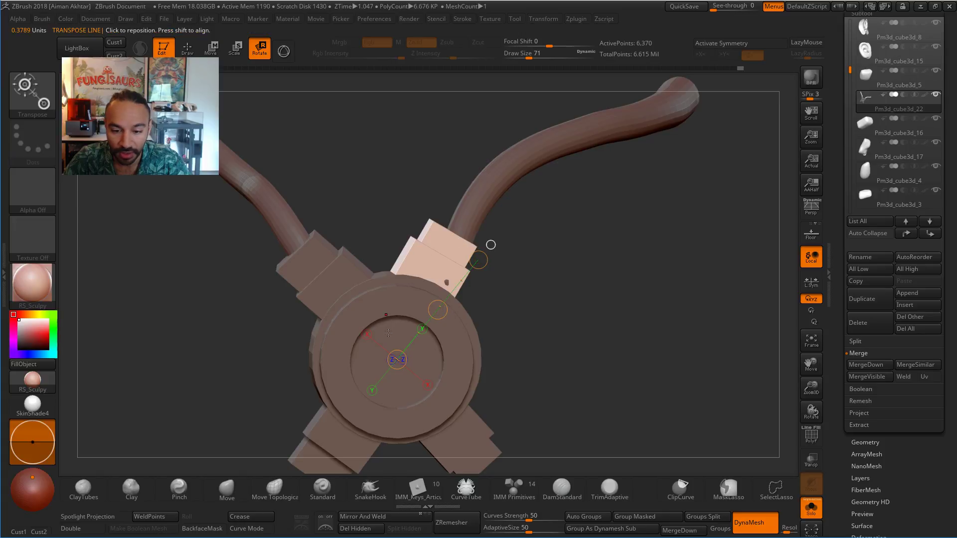
# Mask all but the opposite upper corner block and fine-tune its angle and position about the buckle's centre from front and angled views.
pyautogui.keyDown('ctrl'); pyautogui.click(336, 289); pyautogui.keyUp('ctrl')
pyautogui.keyDown('ctrl'); pyautogui.click(310, 255); pyautogui.keyUp('ctrl')
pyautogui.moveTo(400, 367)
pyautogui.mouseDown()
pyautogui.moveTo(290, 237)
pyautogui.moveTo(300, 252)
pyautogui.moveTo(314, 250)
pyautogui.mouseUp()
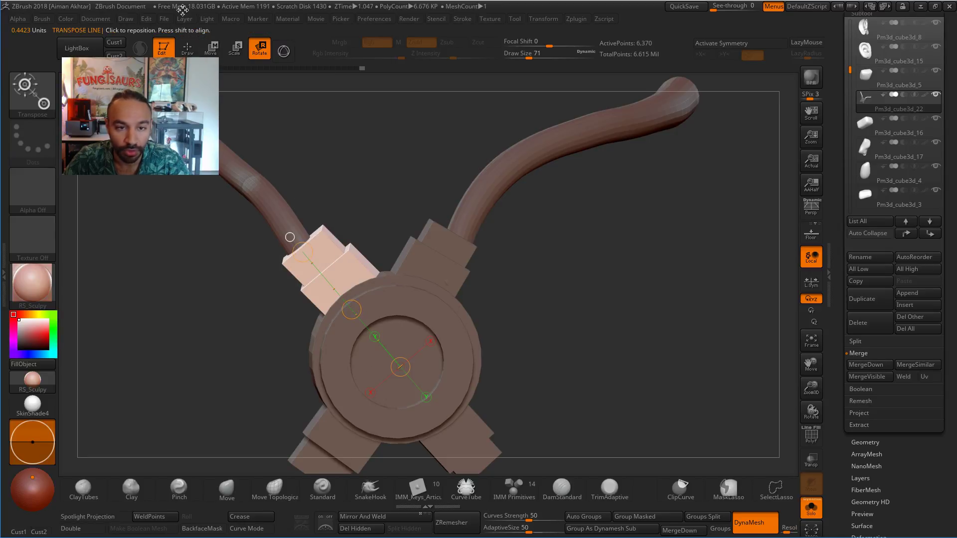
pyautogui.click(210, 48)
pyautogui.moveTo(349, 308); pyautogui.dragTo(353, 310)
pyautogui.click(187, 48)
pyautogui.moveTo(643, 331)
pyautogui.mouseDown()
pyautogui.moveTo(668, 331)
pyautogui.moveTo(558, 280)
pyautogui.mouseUp()
pyautogui.click(260, 49)
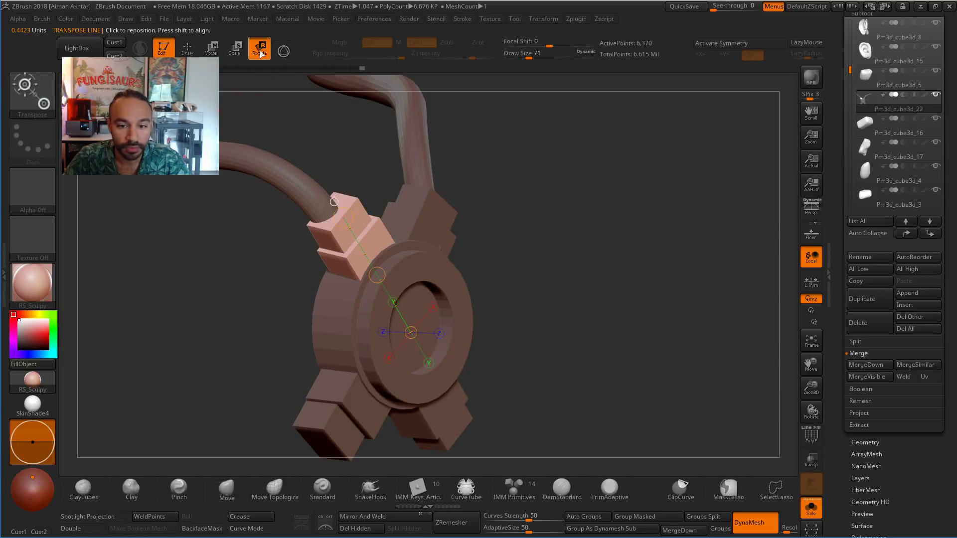
pyautogui.moveTo(377, 275); pyautogui.dragTo(379, 269)
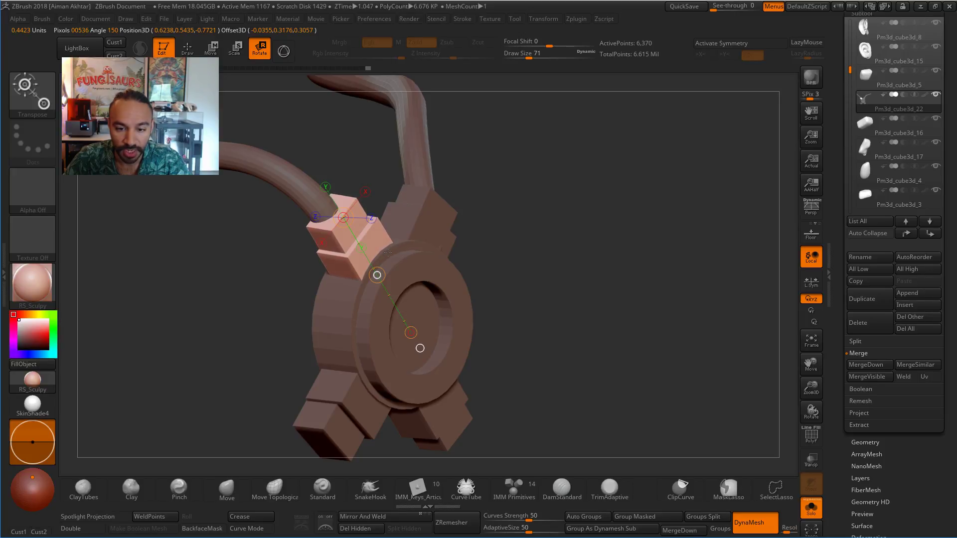
pyautogui.moveTo(387, 254); pyautogui.dragTo(487, 257)
# Adjust the position of the ear-side upper corner block, followed by both upper blocks together, against the buckle's ring.
pyautogui.moveTo(431, 216)
pyautogui.keyDown('ctrl'); pyautogui.mouseDown()
pyautogui.moveTo(408, 244)
pyautogui.moveTo(370, 238)
pyautogui.moveTo(383, 237)
pyautogui.mouseUp(); pyautogui.keyUp('ctrl')
pyautogui.click(209, 49)
pyautogui.moveTo(519, 253); pyautogui.dragTo(609, 258)
pyautogui.moveTo(542, 263); pyautogui.dragTo(520, 265)
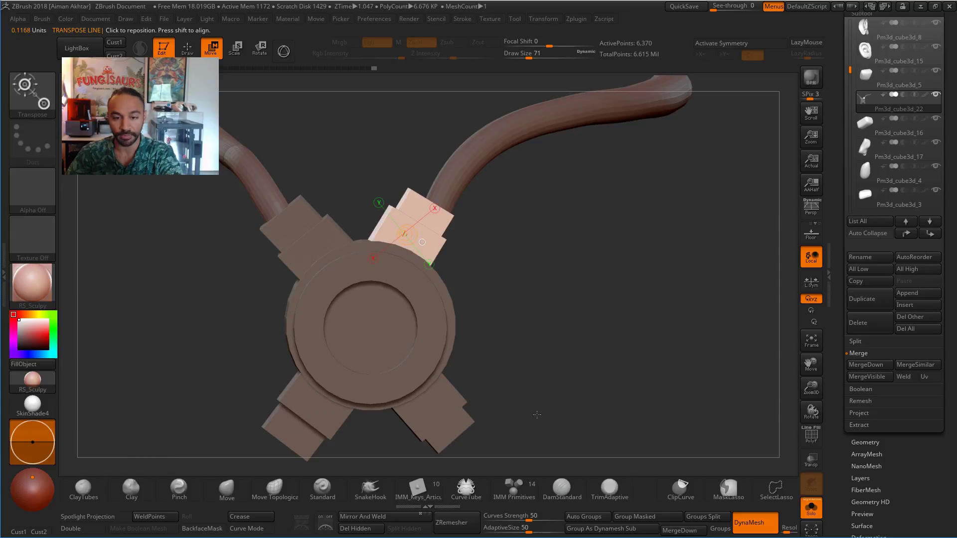
pyautogui.keyDown('ctrl'); pyautogui.moveTo(321, 235); pyautogui.dragTo(418, 228); pyautogui.keyUp('ctrl')
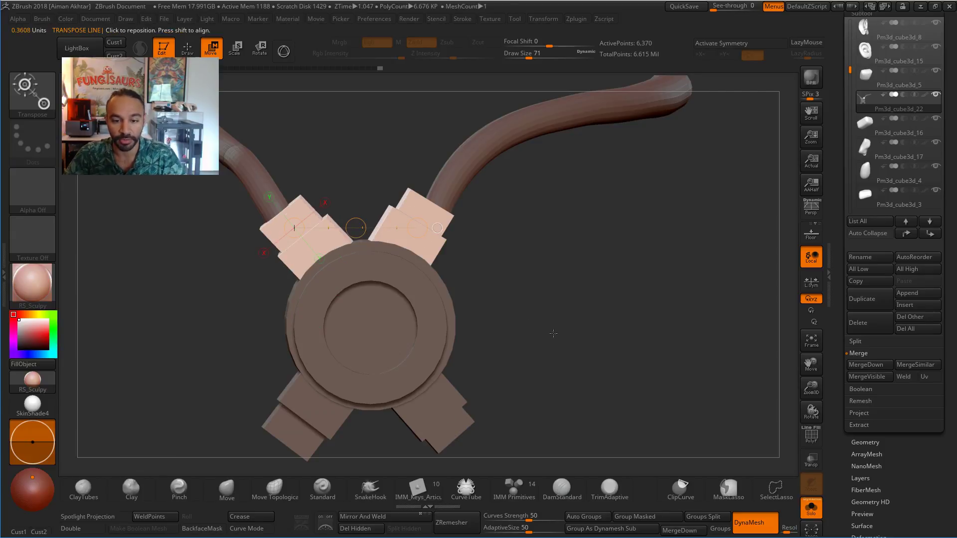
pyautogui.moveTo(554, 333); pyautogui.dragTo(445, 339)
# Rotate the two lower corner blocks outward and up about the buckle's centre, one at a time with everything else masked.
pyautogui.keyDown('ctrl'); pyautogui.moveTo(344, 384); pyautogui.dragTo(381, 385); pyautogui.keyUp('ctrl')
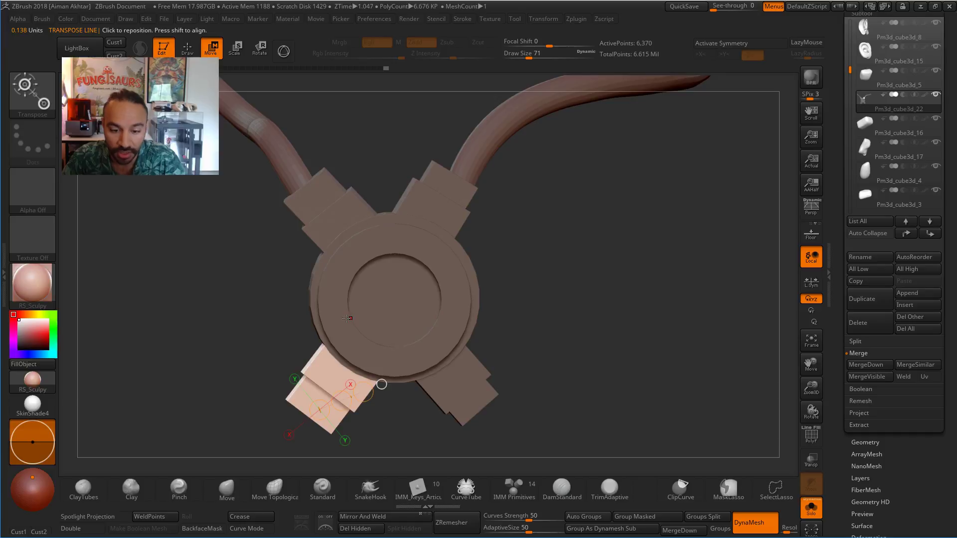
pyautogui.moveTo(381, 385); pyautogui.dragTo(407, 282)
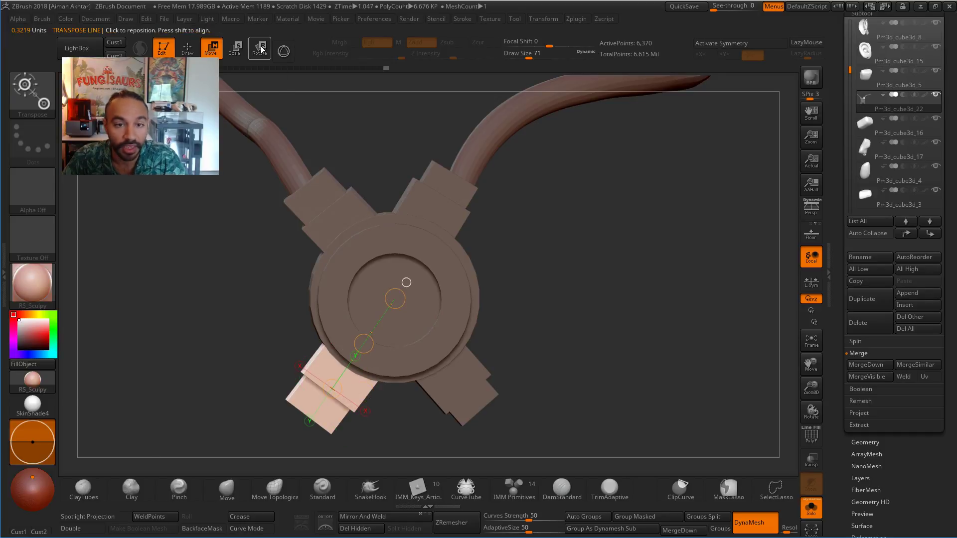
pyautogui.press('r')
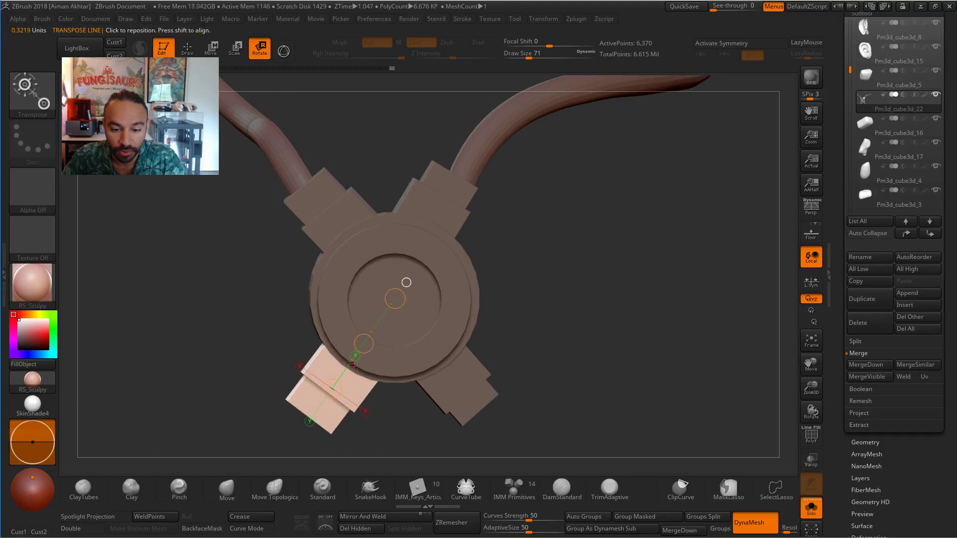
pyautogui.moveTo(332, 388); pyautogui.dragTo(306, 343)
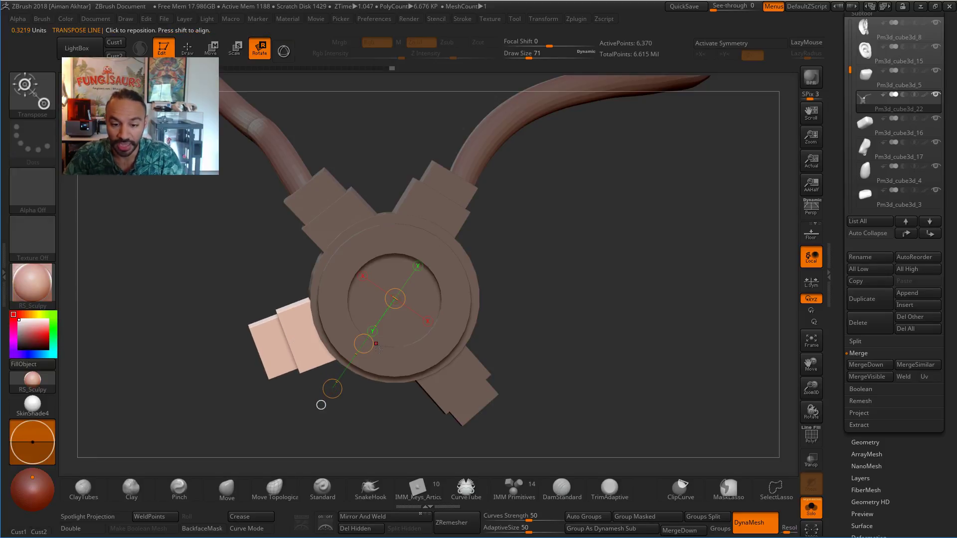
pyautogui.keyDown('alt'); pyautogui.click(458, 385); pyautogui.keyUp('alt')
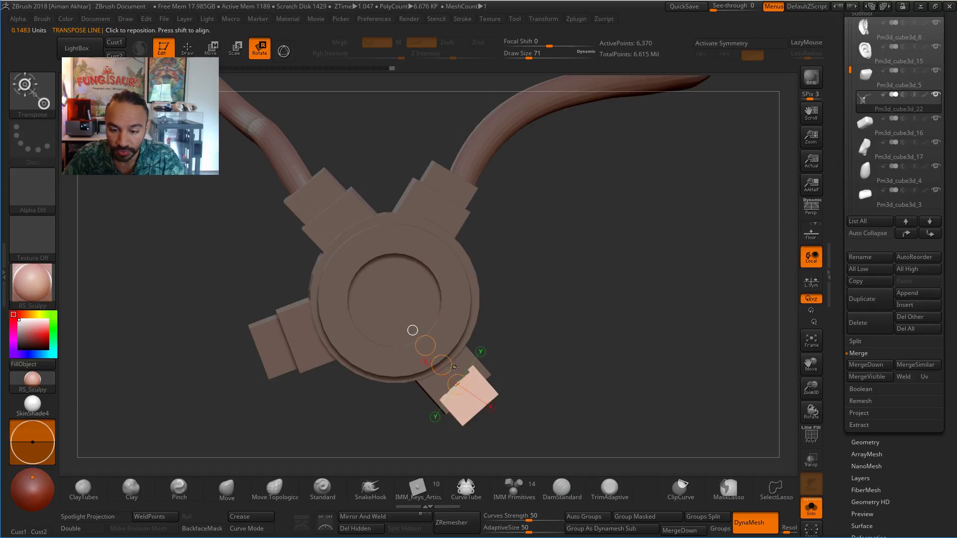
pyautogui.moveTo(454, 367); pyautogui.dragTo(395, 305)
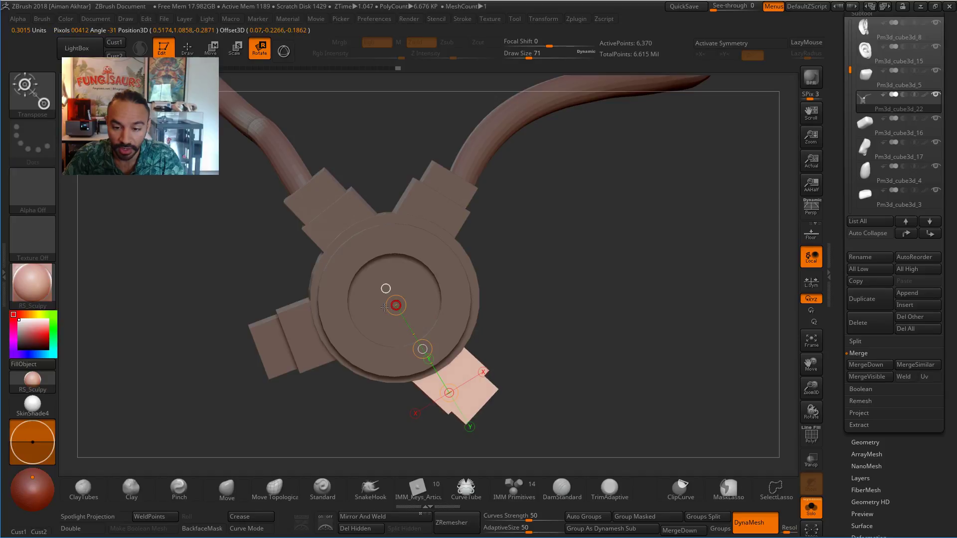
pyautogui.moveTo(448, 395); pyautogui.dragTo(511, 369)
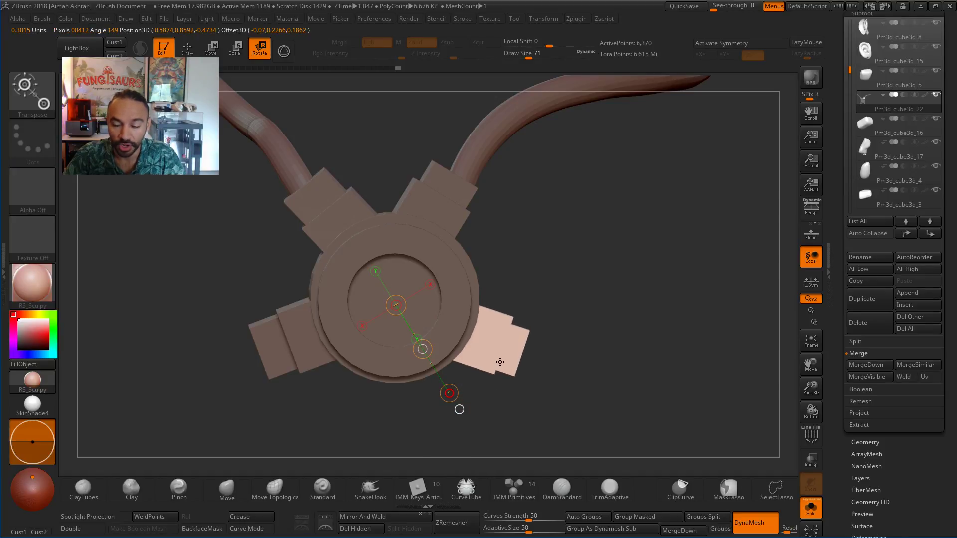
# Shift the ear-side lower block's outer piece toward the buckle's back, and mask all but the opposite lower block's outer piece.
pyautogui.click(218, 55)
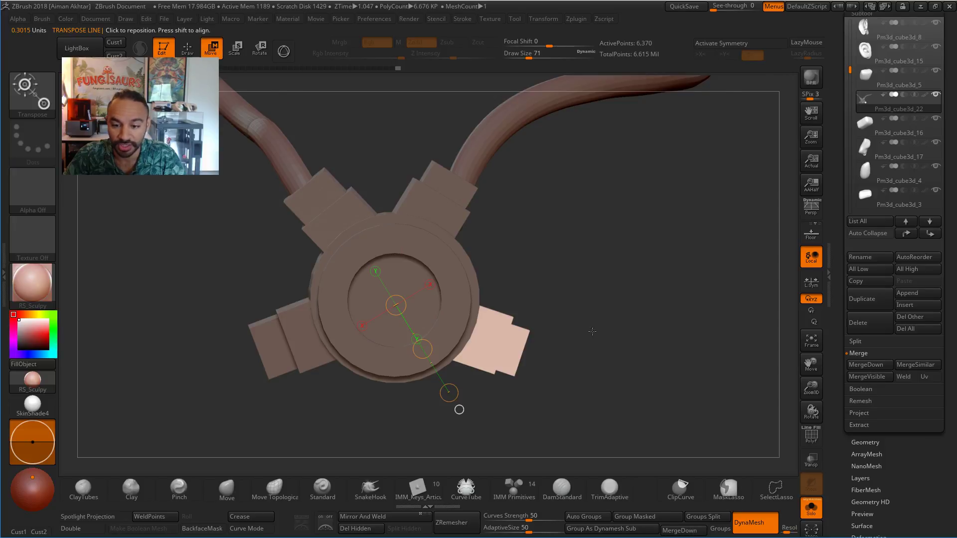
pyautogui.moveTo(592, 332); pyautogui.dragTo(591, 307)
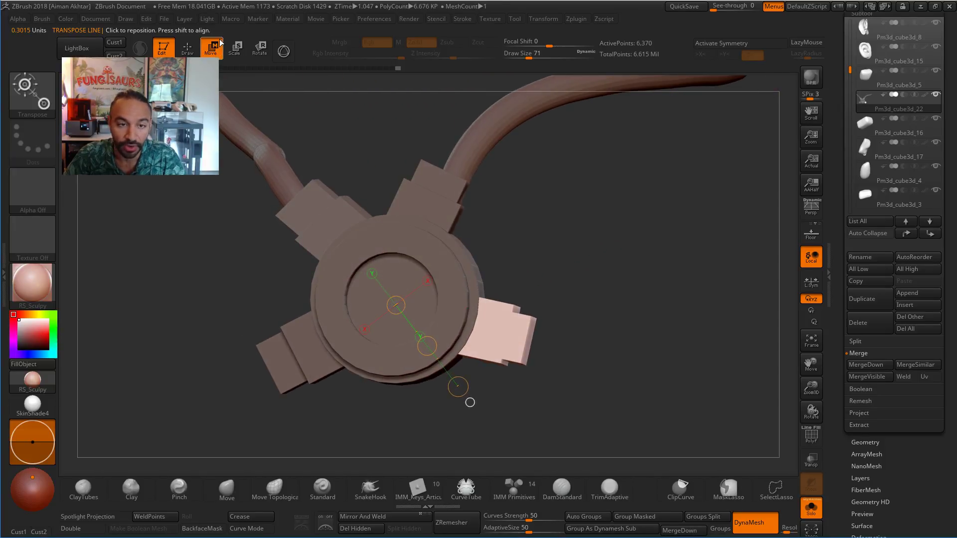
pyautogui.press('q')
pyautogui.moveTo(538, 144)
pyautogui.mouseDown()
pyautogui.moveTo(579, 105)
pyautogui.moveTo(530, 280)
pyautogui.mouseUp()
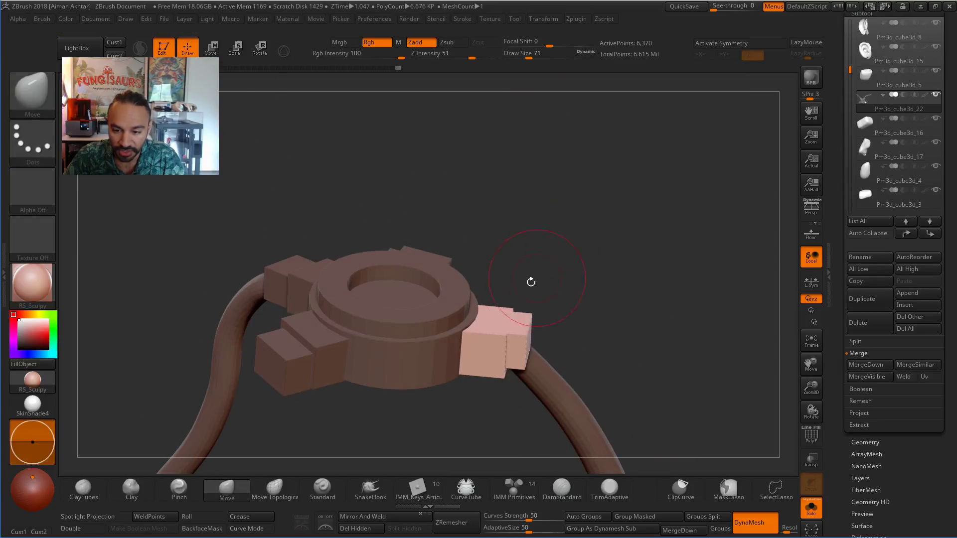
pyautogui.click(211, 48)
pyautogui.moveTo(525, 322); pyautogui.dragTo(509, 313)
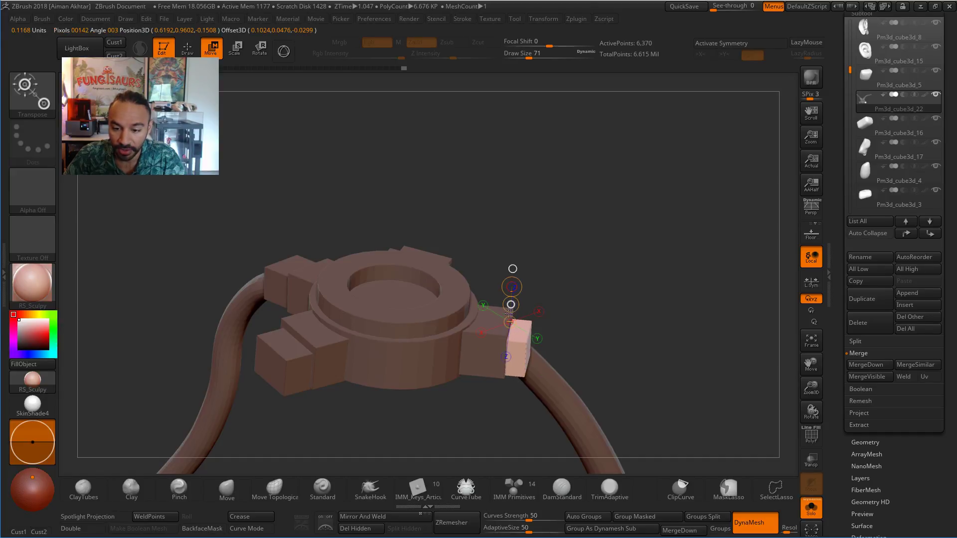
pyautogui.moveTo(609, 285); pyautogui.dragTo(533, 250)
pyautogui.moveTo(505, 304); pyautogui.dragTo(574, 317)
pyautogui.keyDown('ctrl'); pyautogui.click(277, 355); pyautogui.keyUp('ctrl')
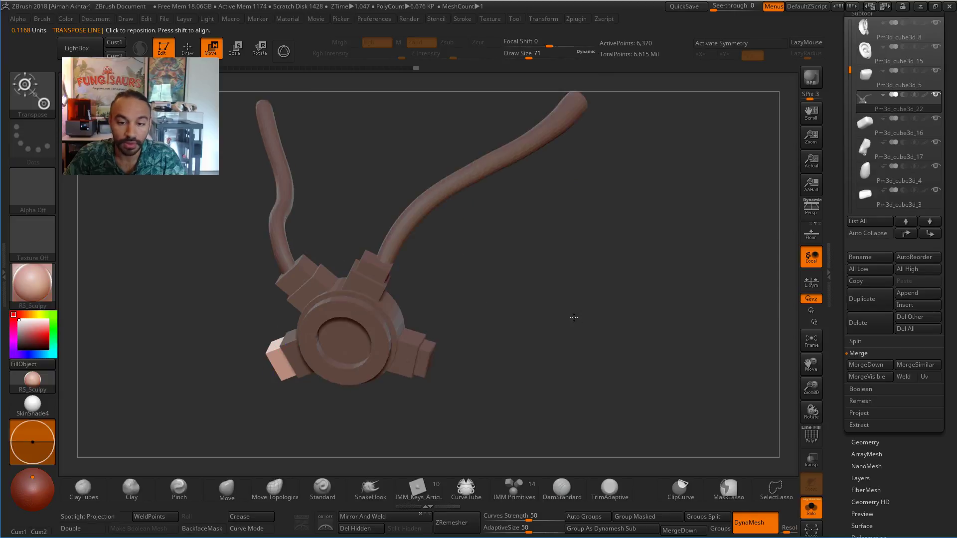
# Clear the mask, return to the Move brush, and show the whole model again to check the harness against the body.
pyautogui.press('q')
pyautogui.press('b')
pyautogui.press('m')
pyautogui.press('v')
pyautogui.keyDown('ctrl'); pyautogui.click(501, 279); pyautogui.keyUp('ctrl')
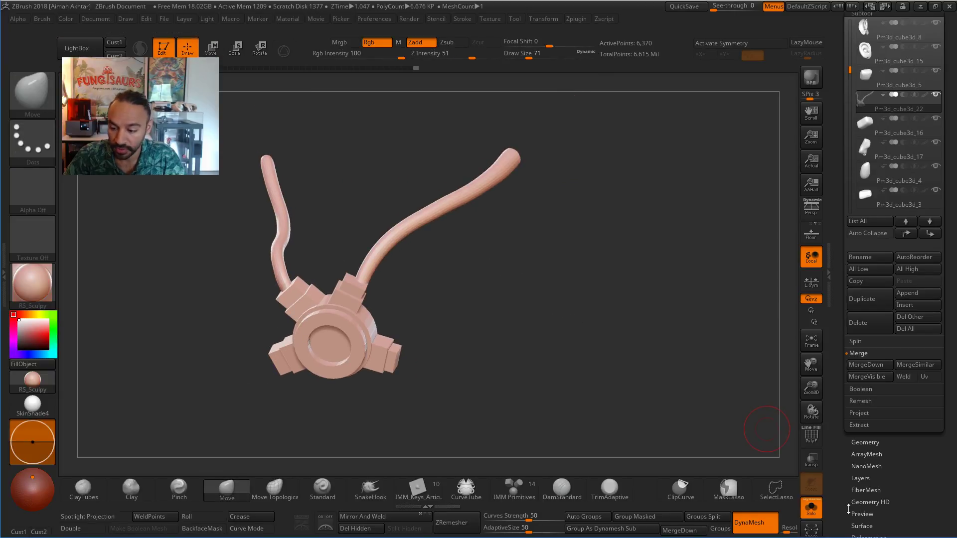
pyautogui.click(812, 508)
pyautogui.moveTo(674, 329); pyautogui.dragTo(248, 369)
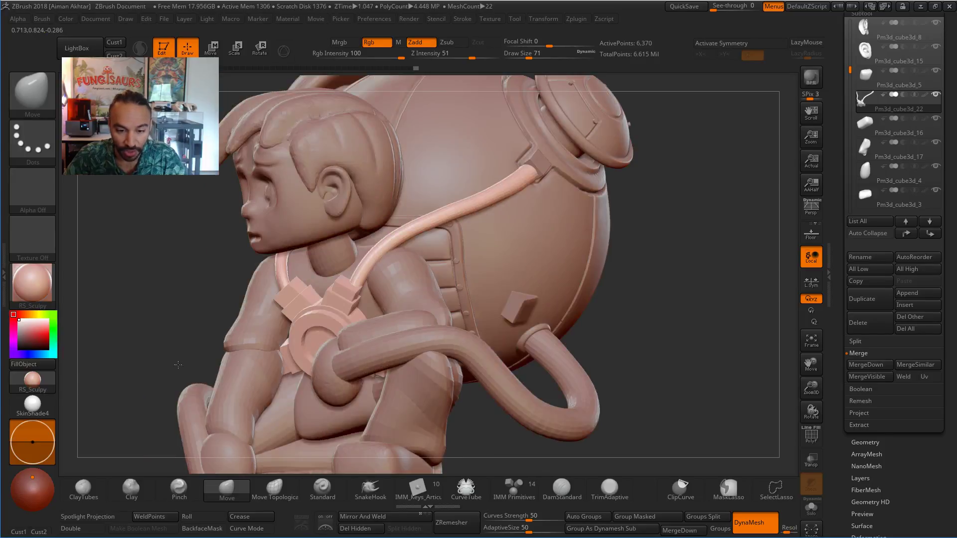
pyautogui.moveTo(601, 349); pyautogui.dragTo(558, 290)
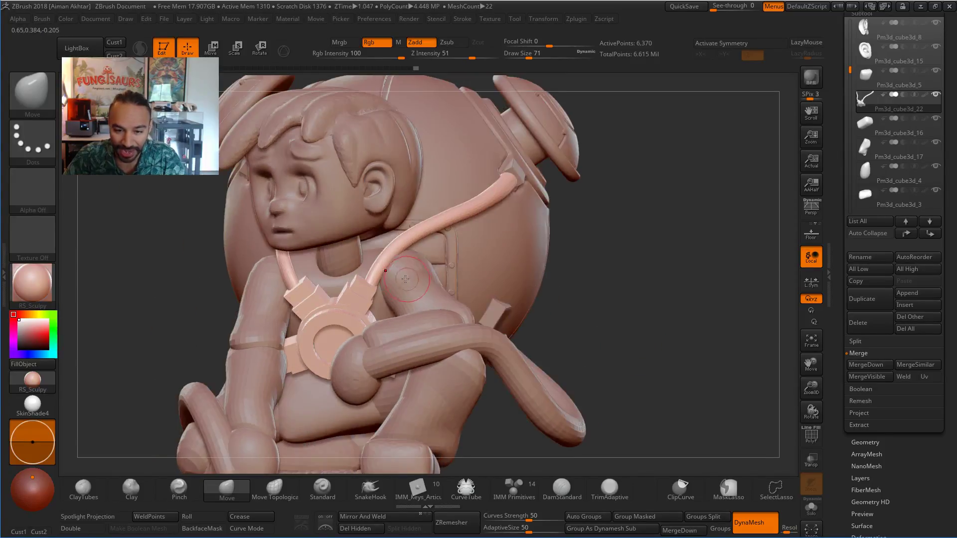
# Mask all but the ear-side tube, adjust its curve over the shoulder with the Move brush at draw size 251, and clear the mask.
pyautogui.press('r')
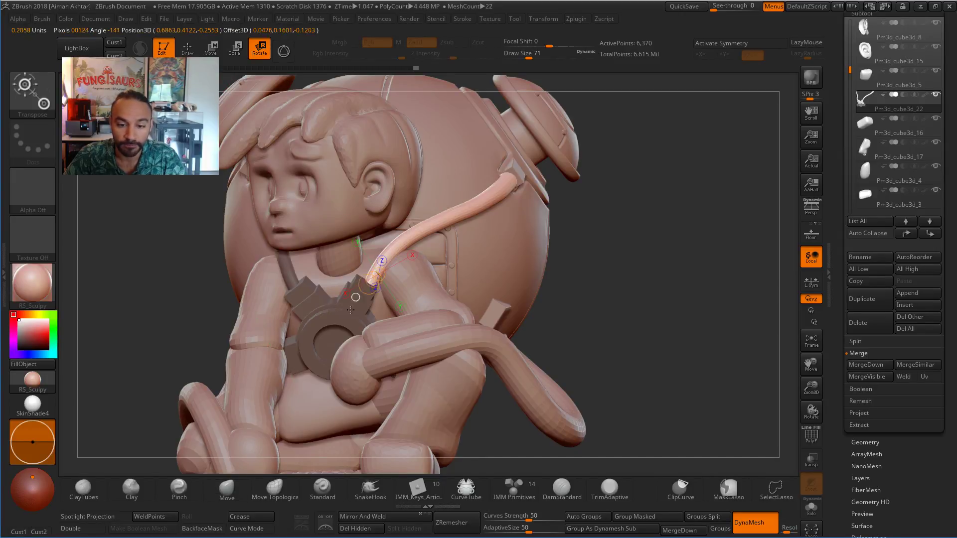
pyautogui.press('q')
pyautogui.press('s')
pyautogui.click(394, 268)
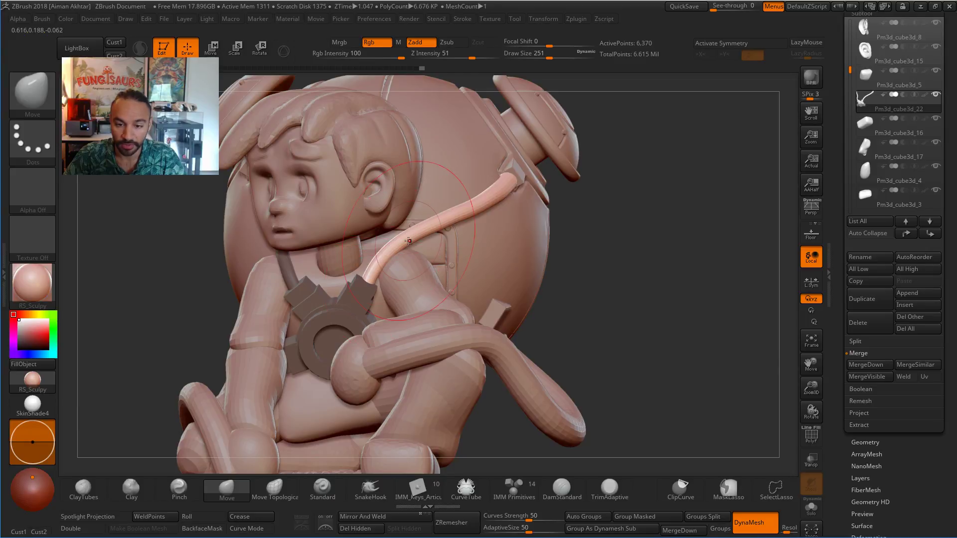
pyautogui.press('ctrl')
pyautogui.keyDown('ctrl'); pyautogui.moveTo(175, 317); pyautogui.dragTo(188, 326); pyautogui.keyUp('ctrl')
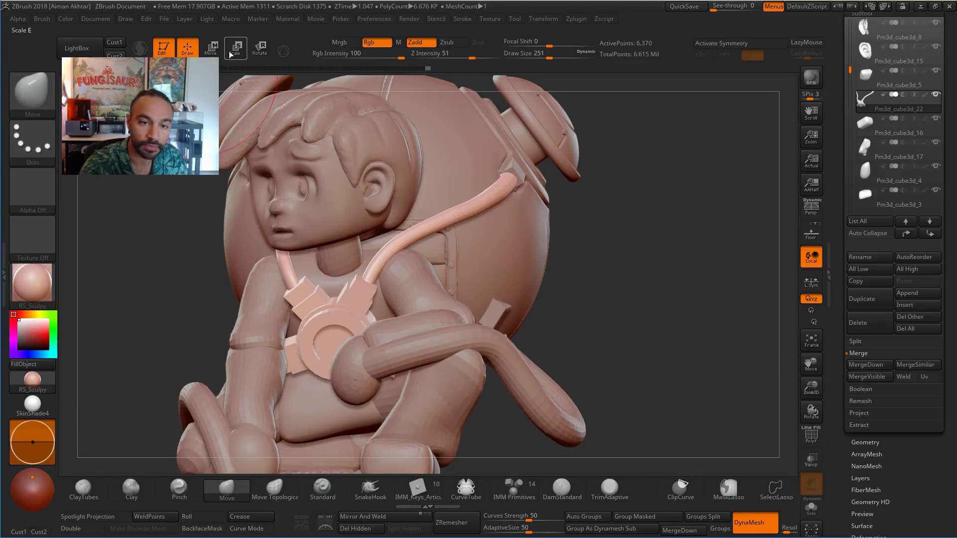
# Mask all but the far-side tube and adjust its run beside the neck with the Move brush at draw size 197.
pyautogui.press('r')
pyautogui.keyDown('ctrl'); pyautogui.click(288, 273); pyautogui.keyUp('ctrl')
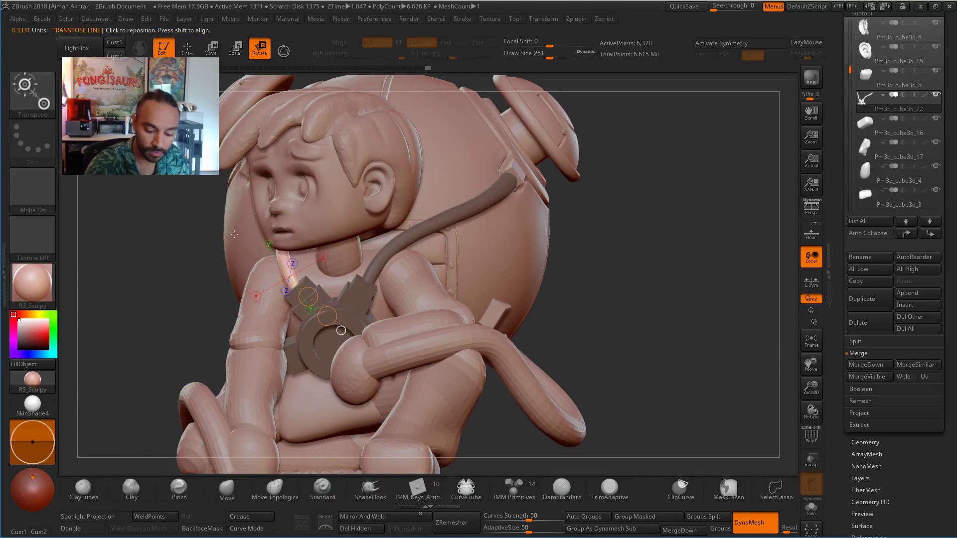
pyautogui.press('q')
pyautogui.moveTo(172, 328); pyautogui.dragTo(355, 344)
pyautogui.press('[')
pyautogui.moveTo(328, 266)
pyautogui.mouseDown()
pyautogui.moveTo(270, 278)
pyautogui.moveTo(274, 269)
pyautogui.mouseUp()
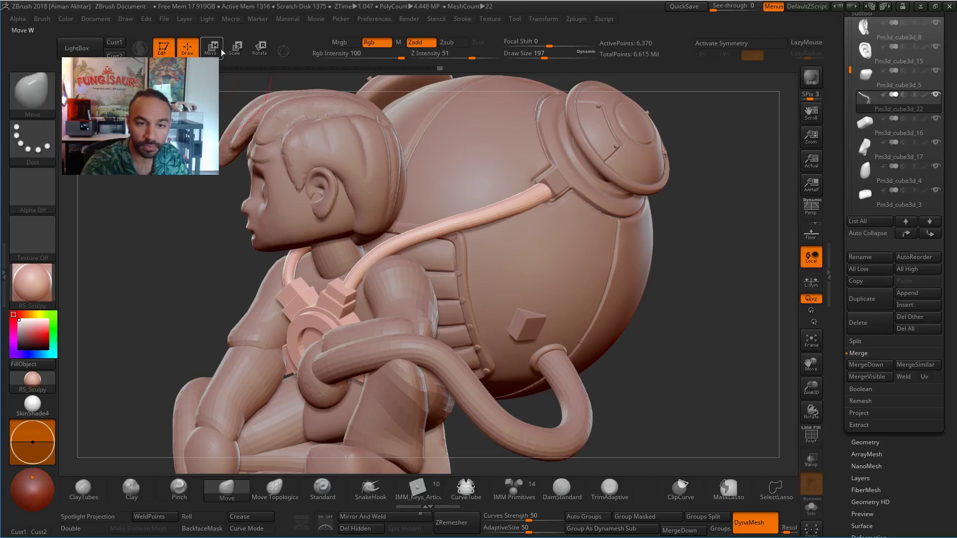
# Adjust the left-shoulder tube where it meets the sphere's clasp, using the Move brush at draw size 338.
pyautogui.press('r')
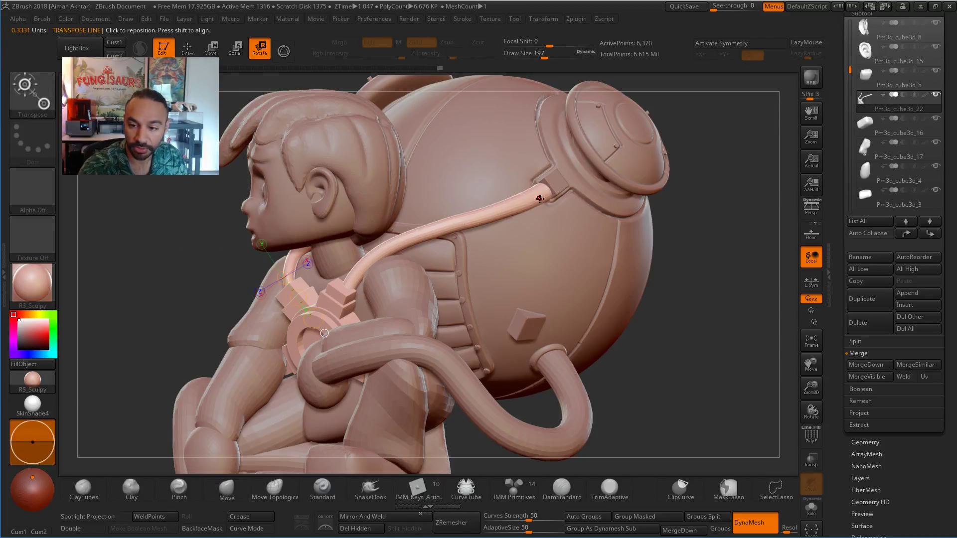
pyautogui.moveTo(681, 357); pyautogui.dragTo(718, 386)
pyautogui.press('q')
pyautogui.press('s')
pyautogui.moveTo(534, 195); pyautogui.dragTo(543, 195)
pyautogui.moveTo(633, 214); pyautogui.dragTo(545, 193)
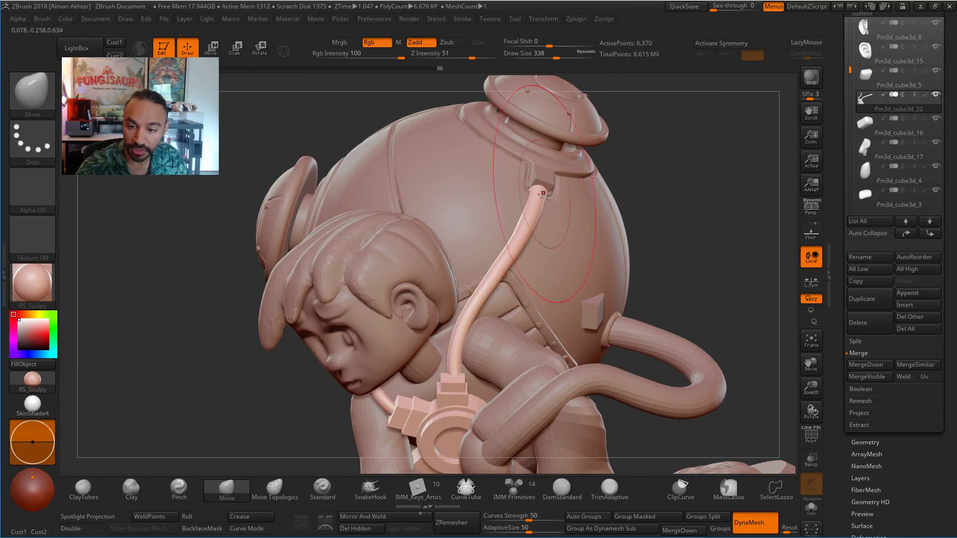
pyautogui.press('f')
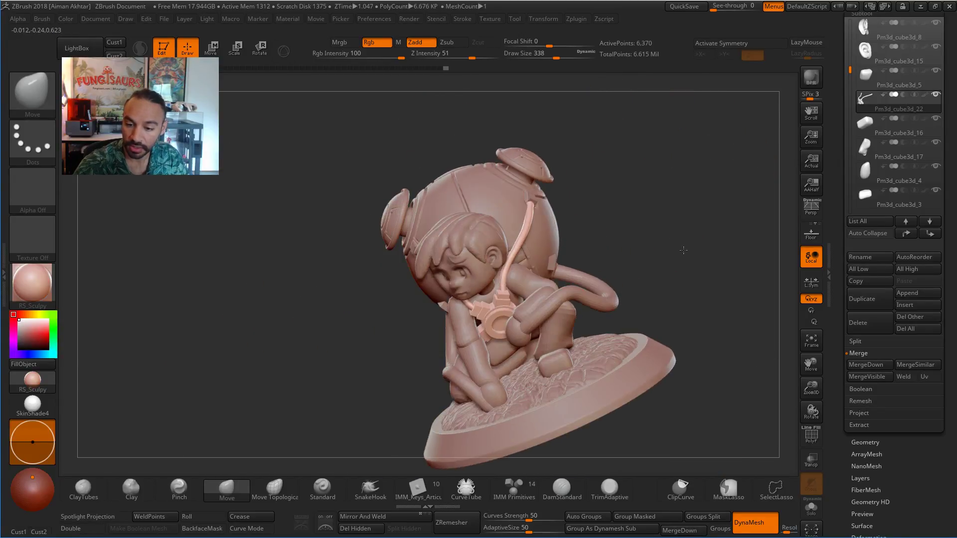
pyautogui.moveTo(691, 244); pyautogui.dragTo(475, 342)
pyautogui.moveTo(641, 251); pyautogui.dragTo(686, 349)
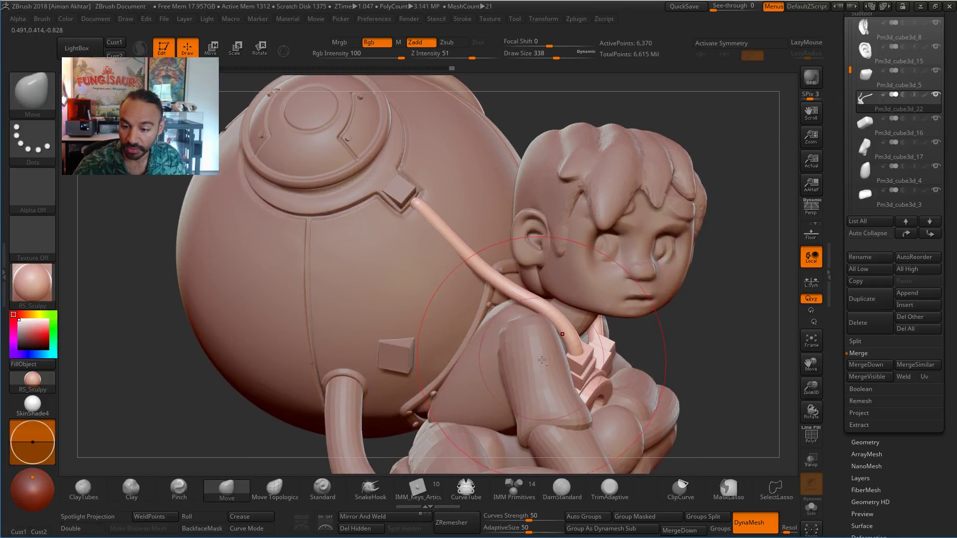
# Hide the upper-arm and forearm pieces of both arms to expose the torso around the harness.
pyautogui.keyDown('alt'); pyautogui.click(551, 331); pyautogui.keyUp('alt')
pyautogui.keyDown('alt'); pyautogui.moveTo(696, 294); pyautogui.dragTo(554, 311); pyautogui.keyUp('alt')
pyautogui.click(936, 22)
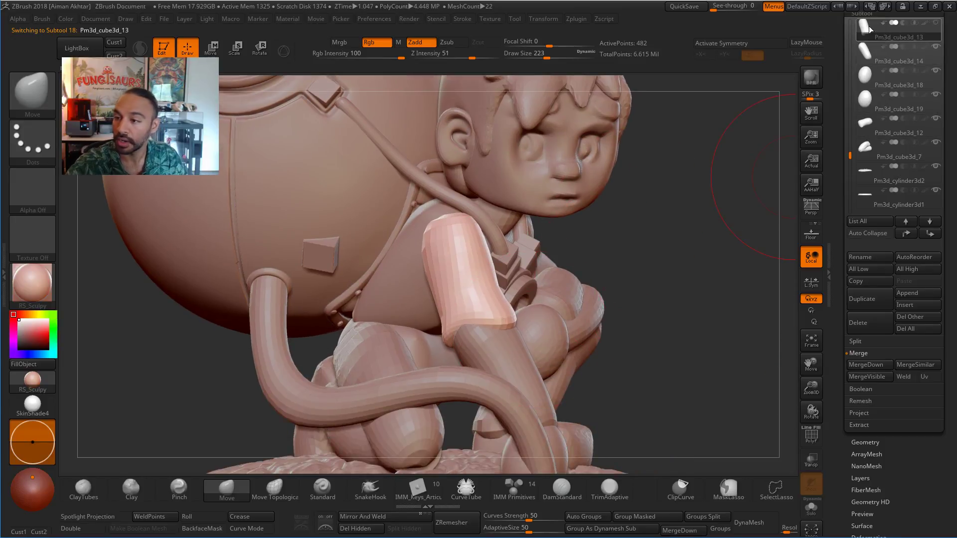
pyautogui.keyDown('alt'); pyautogui.click(500, 354); pyautogui.keyUp('alt')
pyautogui.moveTo(637, 263); pyautogui.dragTo(676, 282)
pyautogui.keyDown('alt'); pyautogui.click(691, 246); pyautogui.keyUp('alt')
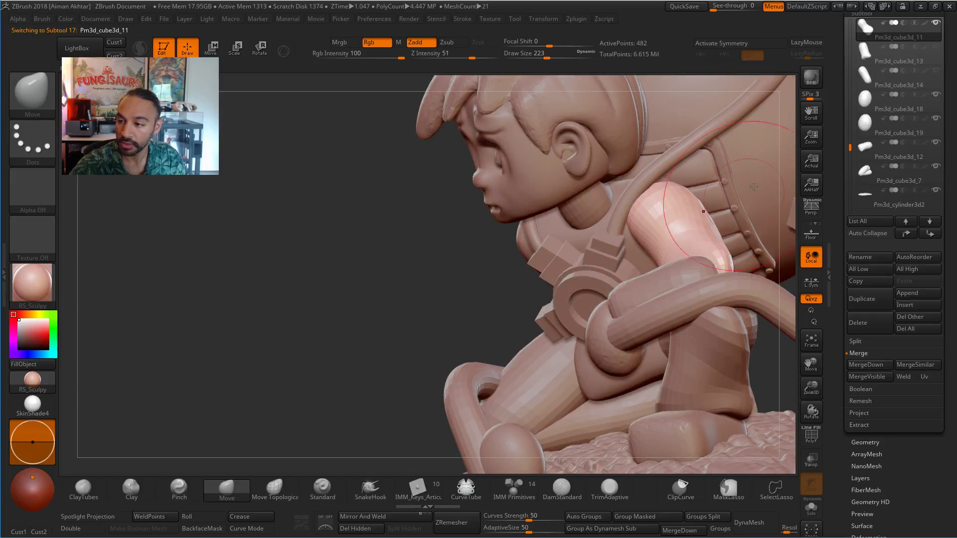
pyautogui.keyDown('alt'); pyautogui.click(659, 282); pyautogui.keyUp('alt')
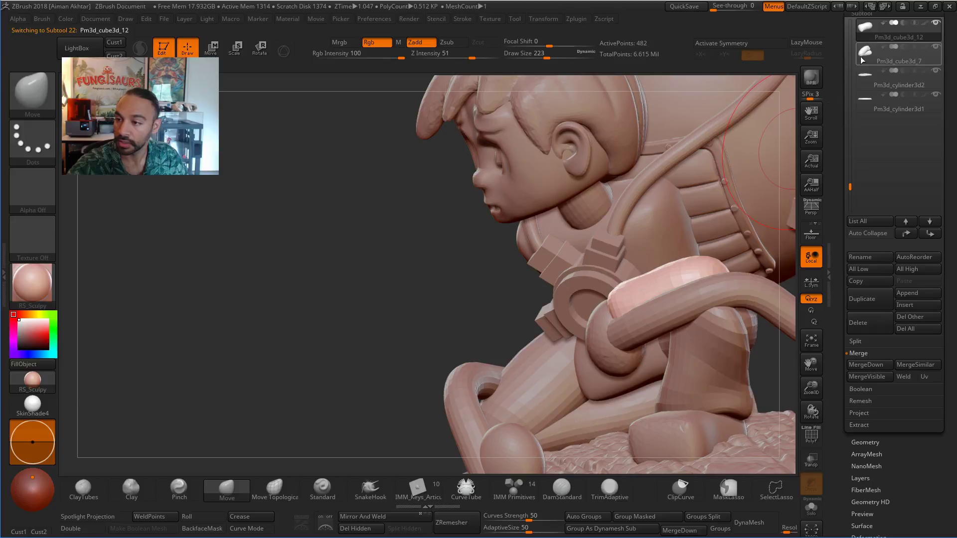
pyautogui.keyDown('alt'); pyautogui.click(601, 346); pyautogui.keyUp('alt')
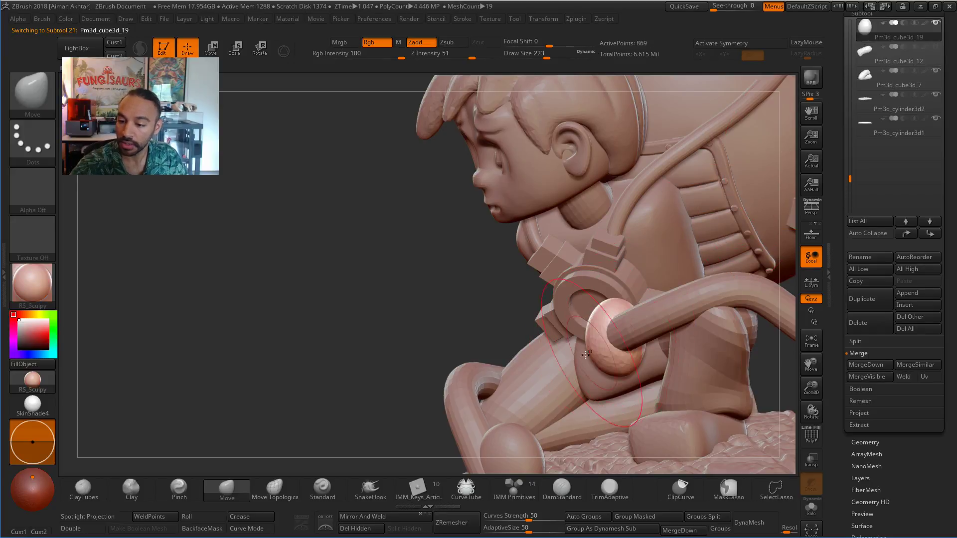
pyautogui.moveTo(787, 401); pyautogui.dragTo(748, 372)
pyautogui.keyDown('alt'); pyautogui.moveTo(693, 351); pyautogui.dragTo(708, 315); pyautogui.keyUp('alt')
# Save the tool over the existing Logan_3 file.
pyautogui.moveTo(953, 45); pyautogui.dragTo(939, 81)
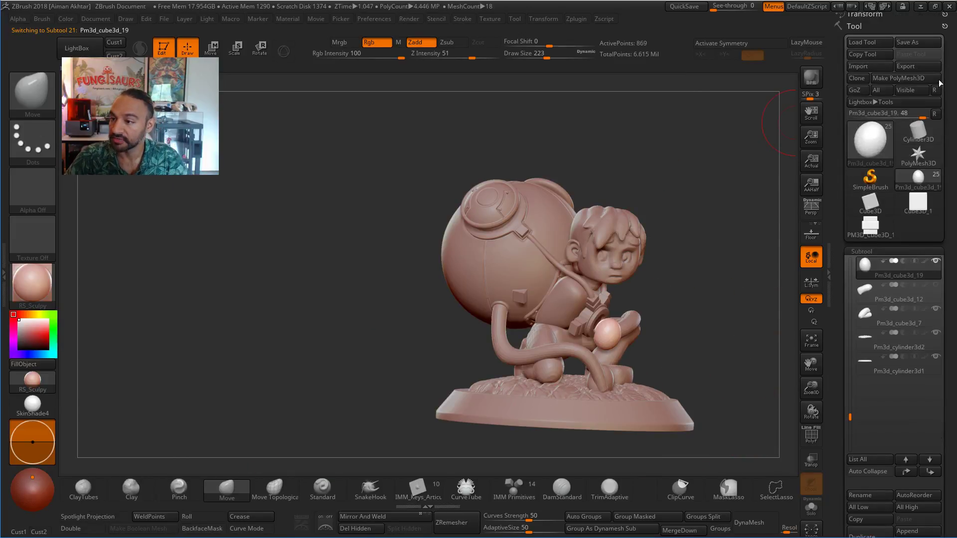
pyautogui.click(935, 46)
pyautogui.click(258, 80)
pyautogui.click(394, 283)
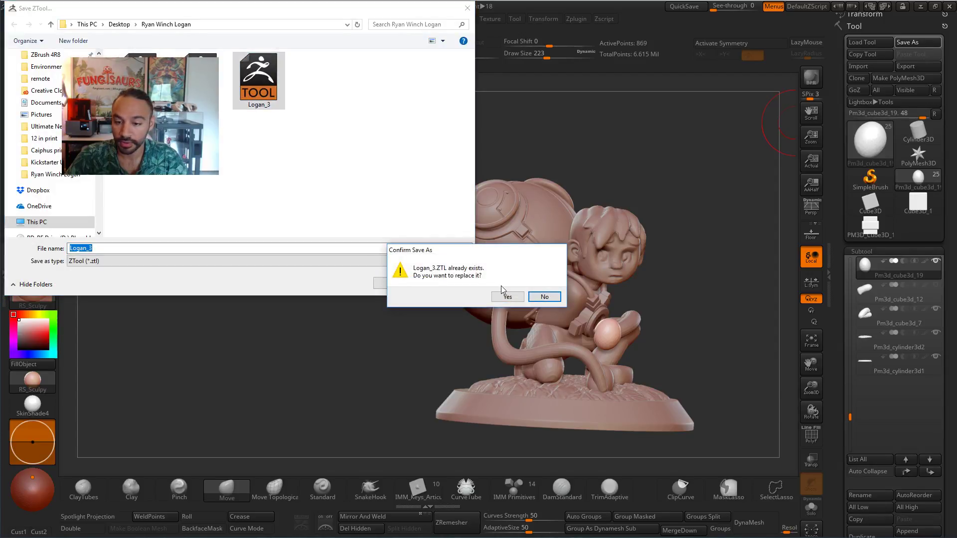
pyautogui.click(506, 297)
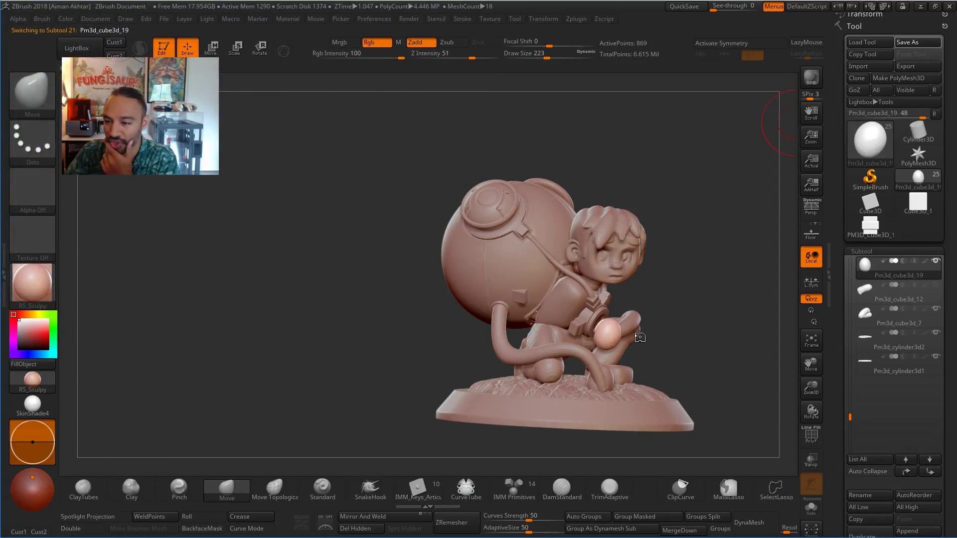
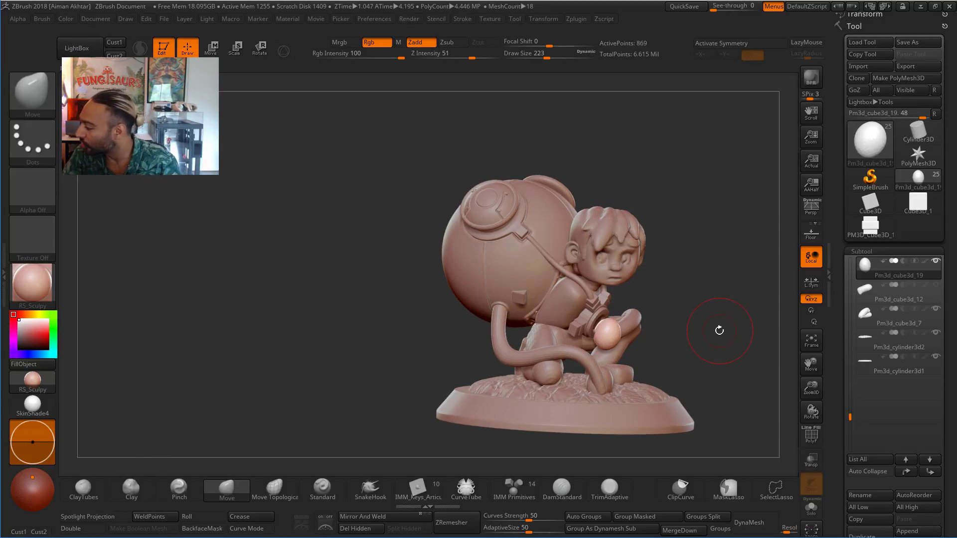
# Make the harness the active subtool and choose the CurveTube brush at draw size 35.
pyautogui.keyDown('alt'); pyautogui.moveTo(719, 341); pyautogui.dragTo(679, 335); pyautogui.keyUp('alt')
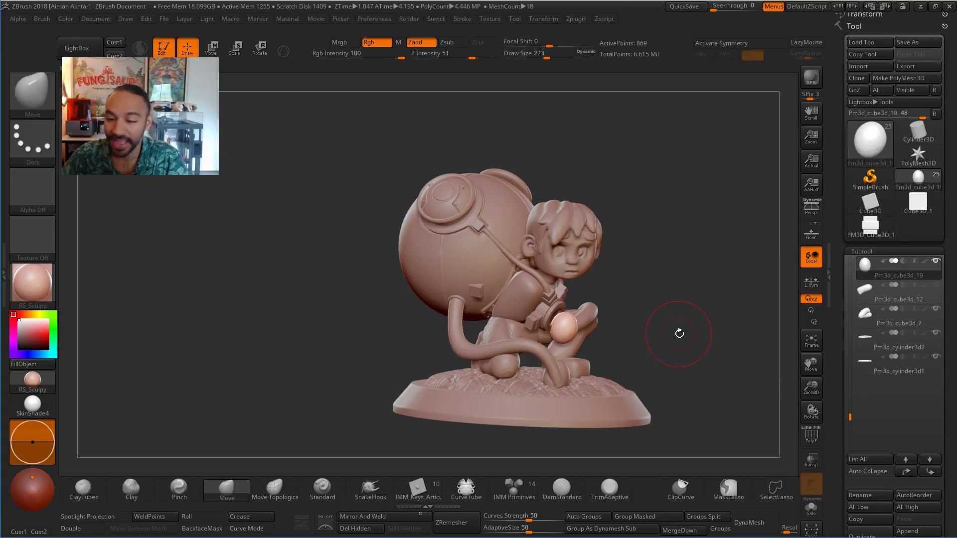
pyautogui.scroll(5, 679, 333)
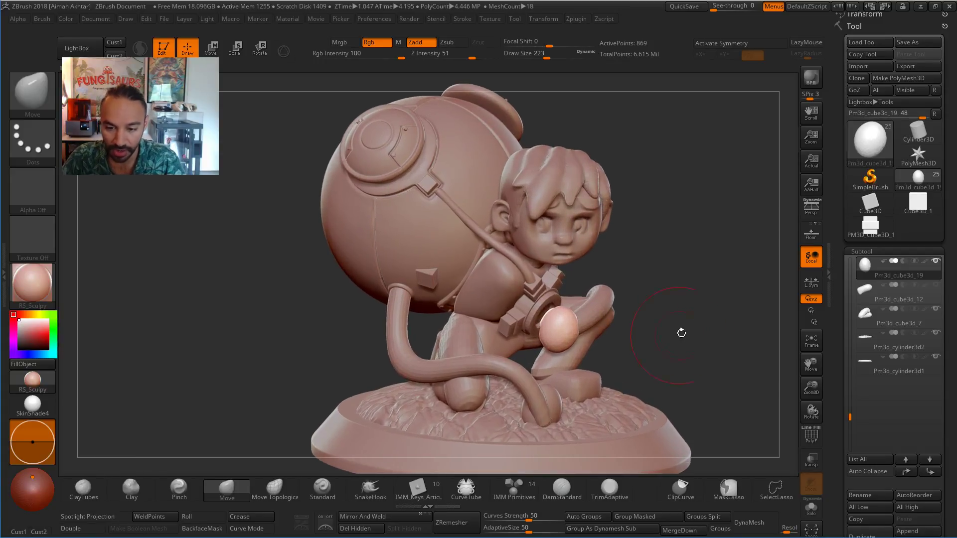
pyautogui.moveTo(682, 333); pyautogui.dragTo(684, 321)
pyautogui.scroll(3, 684, 321)
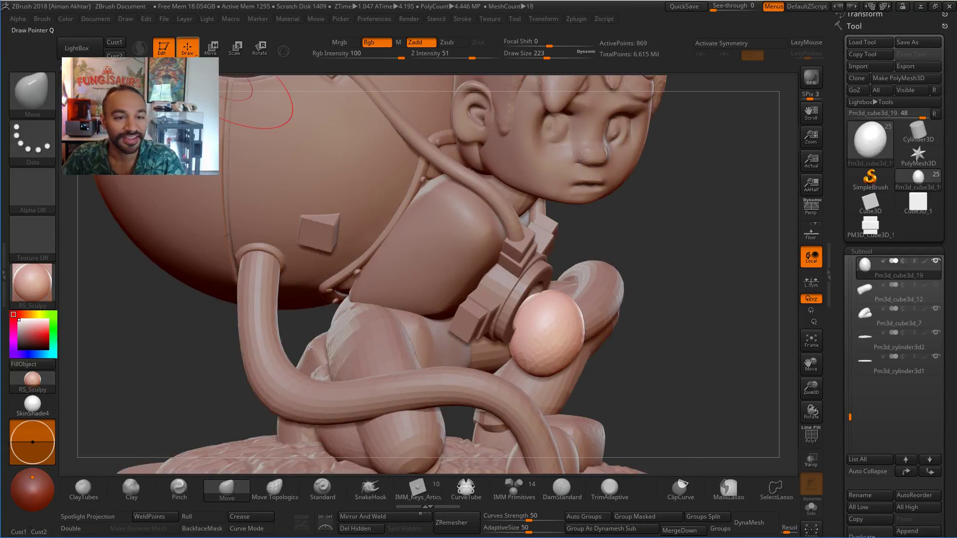
pyautogui.press('b')
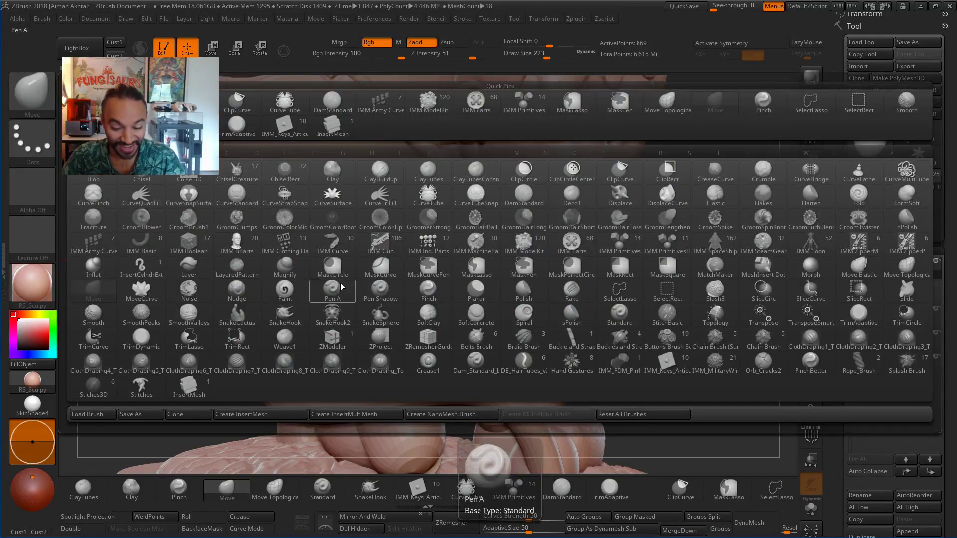
pyautogui.click(430, 200)
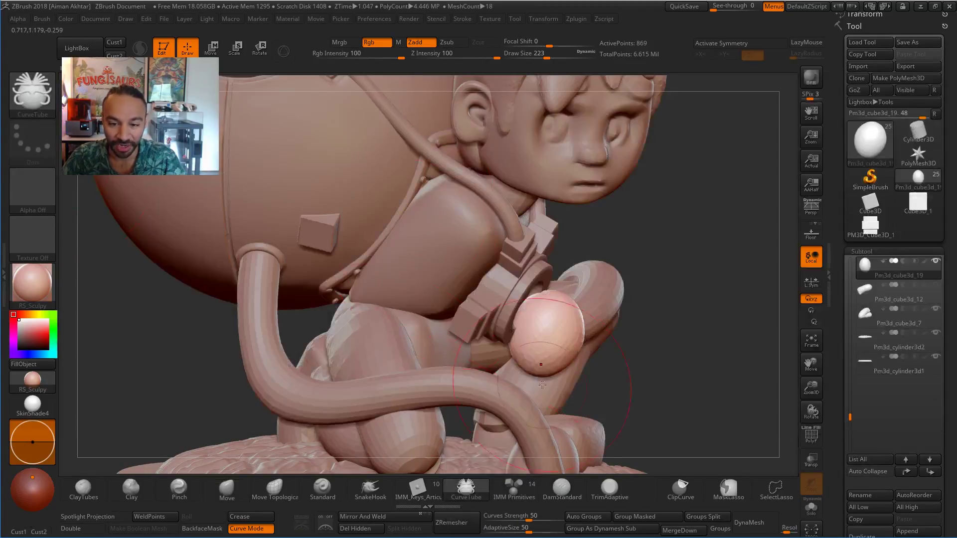
pyautogui.press('s')
pyautogui.moveTo(349, 234)
pyautogui.mouseDown()
pyautogui.moveTo(372, 232)
pyautogui.moveTo(330, 233)
pyautogui.mouseUp()
pyautogui.keyDown('alt'); pyautogui.click(507, 212); pyautogui.keyUp('alt')
pyautogui.press('s')
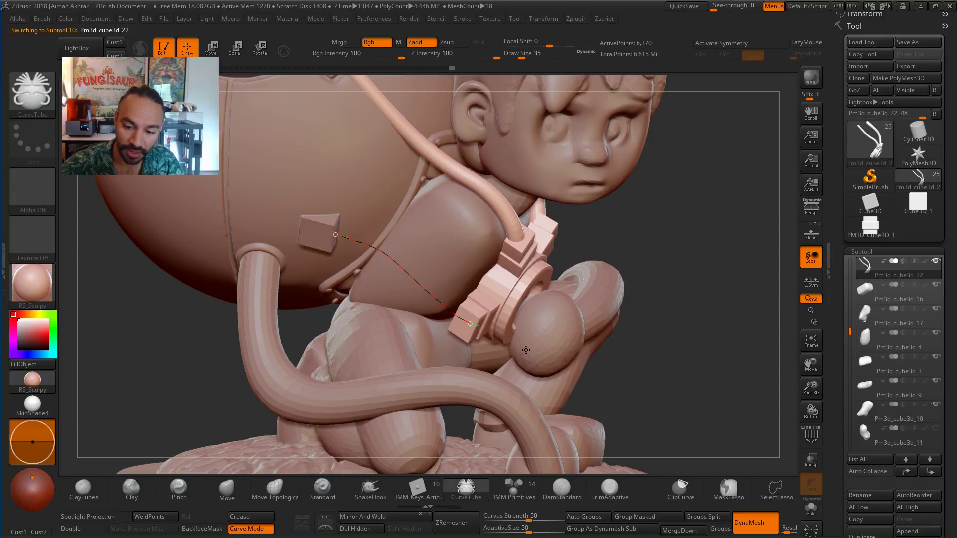
# Redraw the CurveTube at draw size 27 from the sphere's lower right-side block to the buckle's nearest lower block.
pyautogui.click(526, 345)
pyautogui.press('s')
pyautogui.moveTo(332, 231); pyautogui.dragTo(335, 234)
pyautogui.hotkey('ctrl', 'z')
pyautogui.press('s')
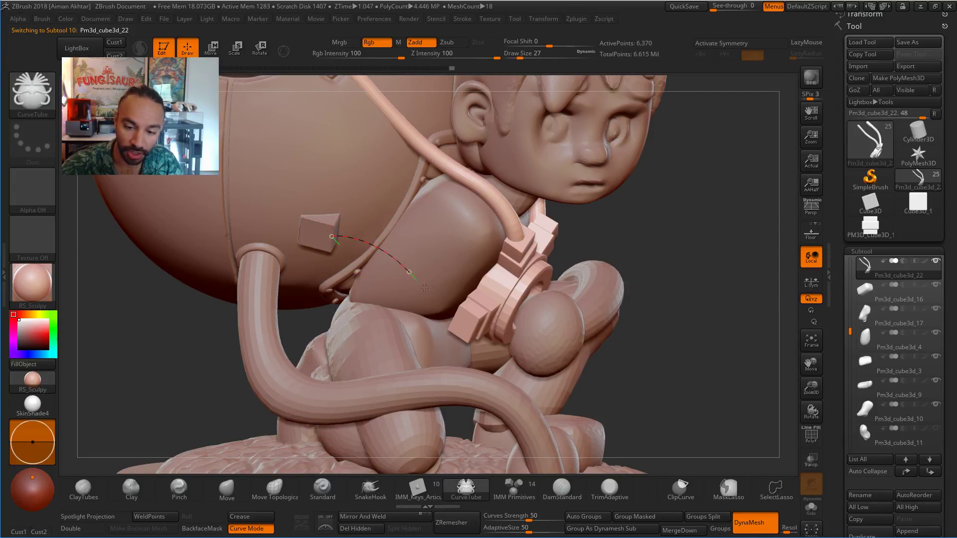
pyautogui.click(505, 328)
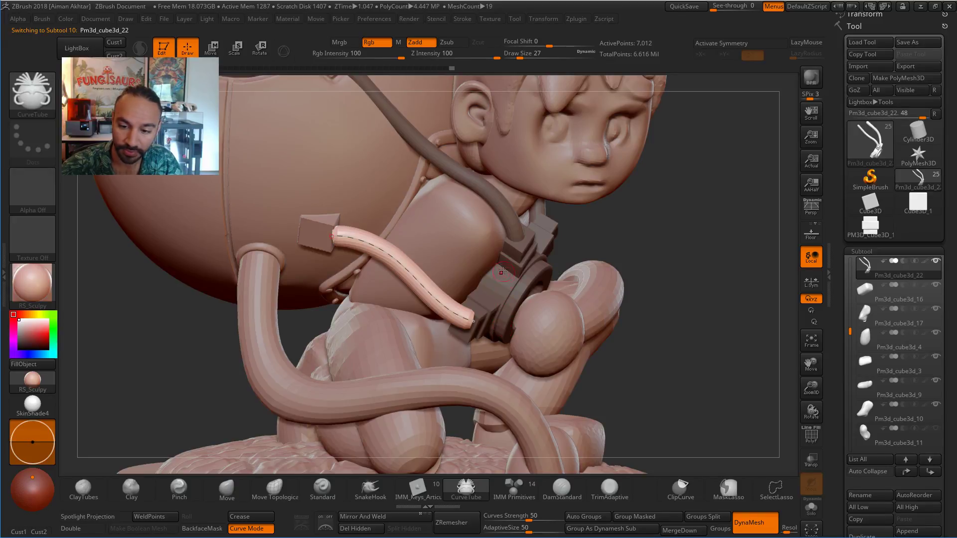
# Switch to the Move brush and pull the new lower tube's ends toward the buckle block and the sphere's block.
pyautogui.moveTo(691, 233); pyautogui.dragTo(542, 226)
pyautogui.press('b')
pyautogui.press('m')
pyautogui.press('v')
pyautogui.press('s')
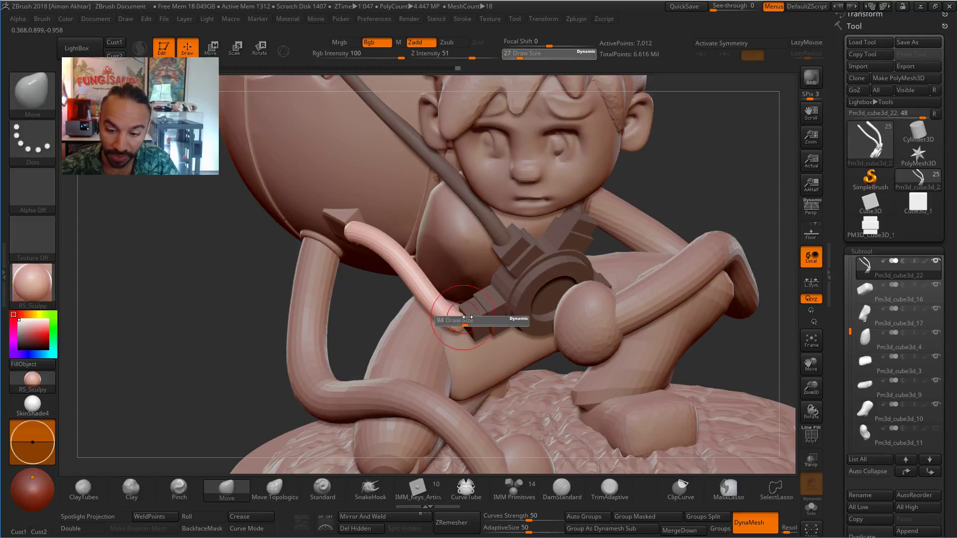
pyautogui.moveTo(457, 325); pyautogui.dragTo(483, 327)
pyautogui.moveTo(462, 326); pyautogui.dragTo(480, 323)
pyautogui.moveTo(356, 231); pyautogui.dragTo(368, 206)
# Shape the lower tube's run around the torso with the Move brush at draw sizes 251 and 120.
pyautogui.moveTo(259, 330)
pyautogui.mouseDown()
pyautogui.moveTo(372, 237)
pyautogui.moveTo(339, 239)
pyautogui.mouseUp()
pyautogui.press('s')
pyautogui.moveTo(487, 244); pyautogui.dragTo(423, 353)
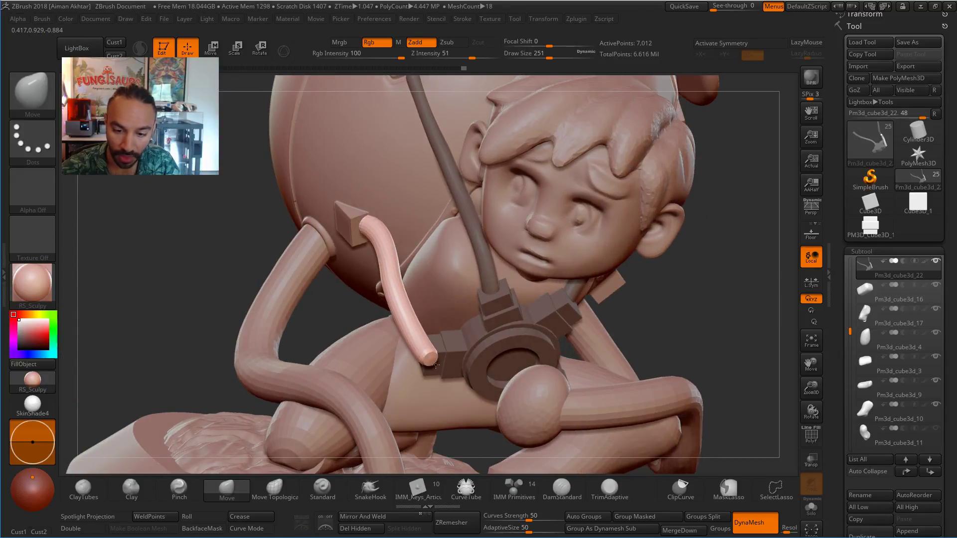
pyautogui.moveTo(299, 413)
pyautogui.mouseDown()
pyautogui.moveTo(335, 413)
pyautogui.moveTo(432, 349)
pyautogui.moveTo(414, 331)
pyautogui.mouseUp()
pyautogui.press('s')
pyautogui.press('s')
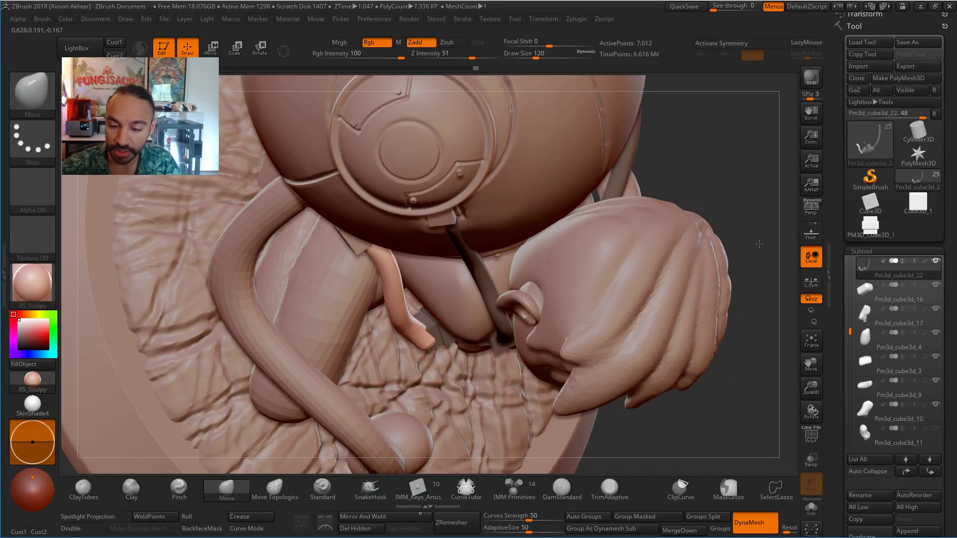
pyautogui.moveTo(759, 244)
pyautogui.mouseDown()
pyautogui.moveTo(448, 334)
pyautogui.moveTo(422, 359)
pyautogui.mouseUp()
# Refine the lower tube's bend and seat its ends at both blocks with the Move brush at draw size 172.
pyautogui.press('s')
pyautogui.moveTo(684, 399)
pyautogui.mouseDown()
pyautogui.moveTo(459, 349)
pyautogui.moveTo(429, 359)
pyautogui.moveTo(416, 333)
pyautogui.mouseUp()
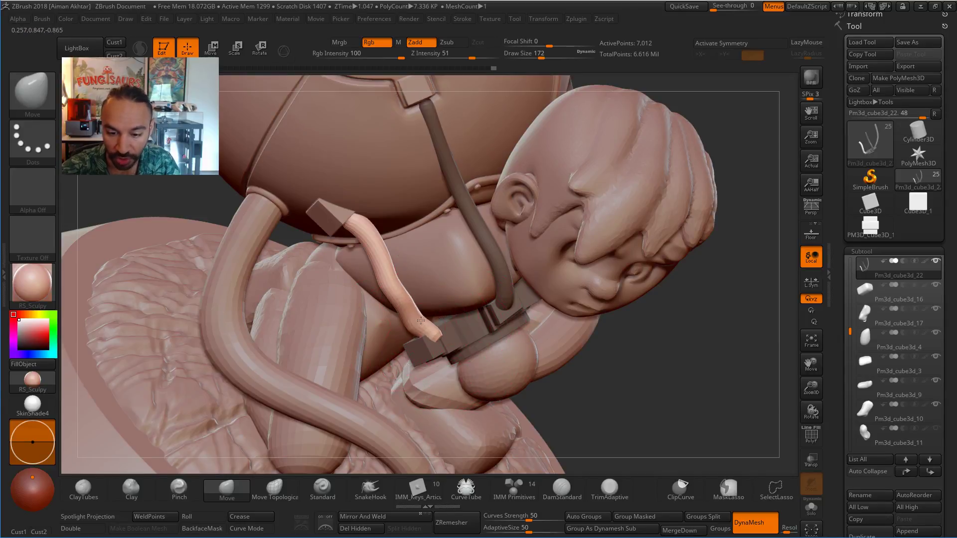
pyautogui.press('s')
pyautogui.moveTo(421, 320)
pyautogui.mouseDown()
pyautogui.moveTo(408, 310)
pyautogui.moveTo(434, 329)
pyautogui.mouseUp()
pyautogui.press('s')
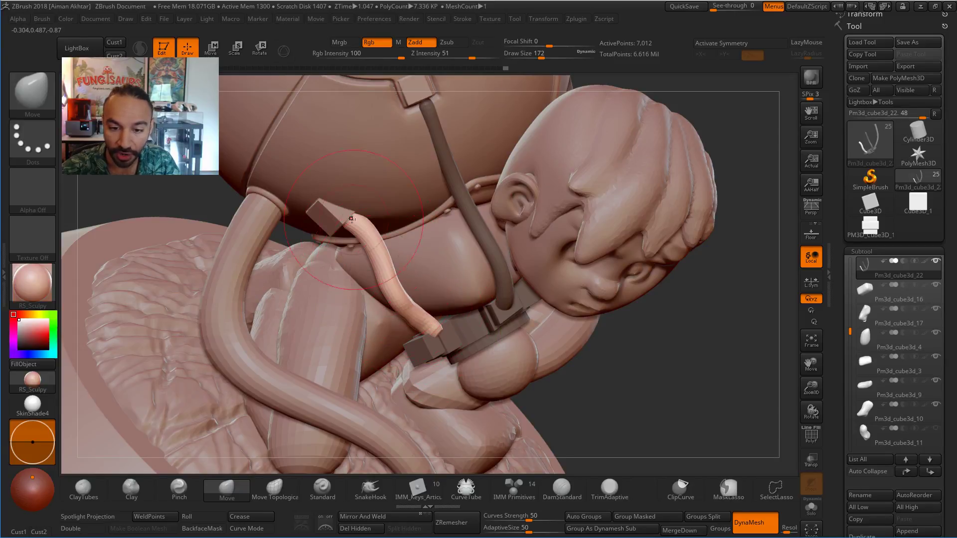
pyautogui.moveTo(358, 222); pyautogui.dragTo(351, 211)
pyautogui.moveTo(660, 285)
pyautogui.mouseDown()
pyautogui.moveTo(380, 289)
pyautogui.moveTo(382, 259)
pyautogui.moveTo(406, 308)
pyautogui.mouseUp()
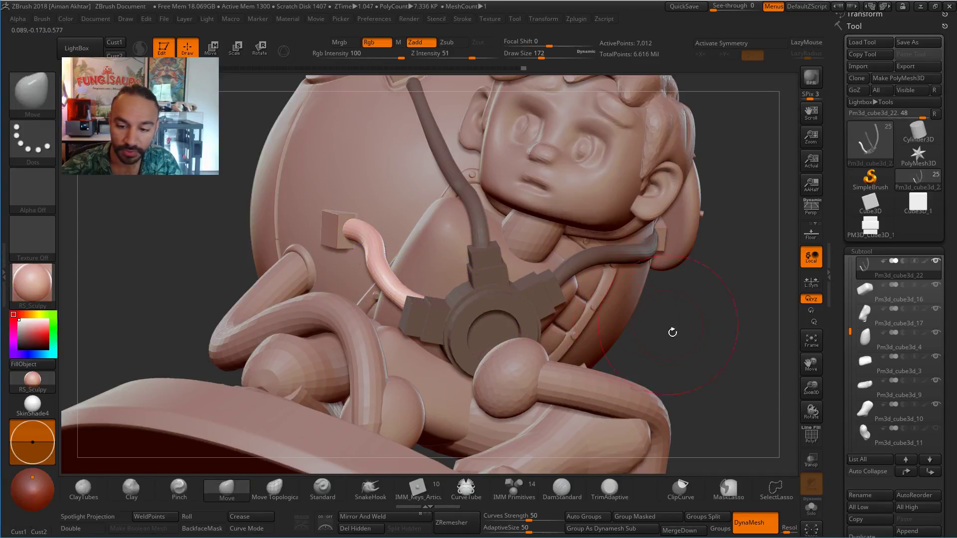
pyautogui.moveTo(663, 383); pyautogui.dragTo(435, 313)
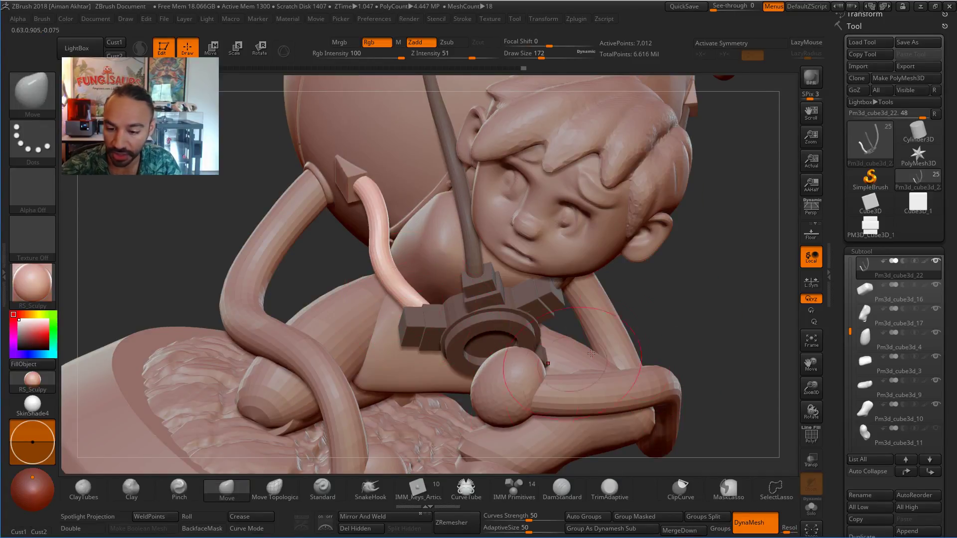
# Mask all but the buckle's lower right-side block, isolate the harness, and rotate the block toward the new tube.
pyautogui.press('r')
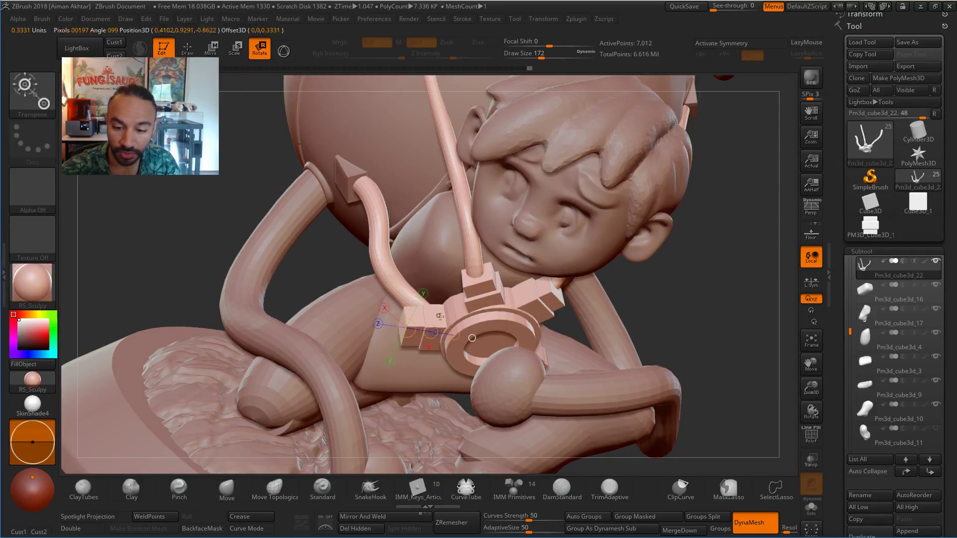
pyautogui.keyDown('ctrl'); pyautogui.click(438, 315); pyautogui.keyUp('ctrl')
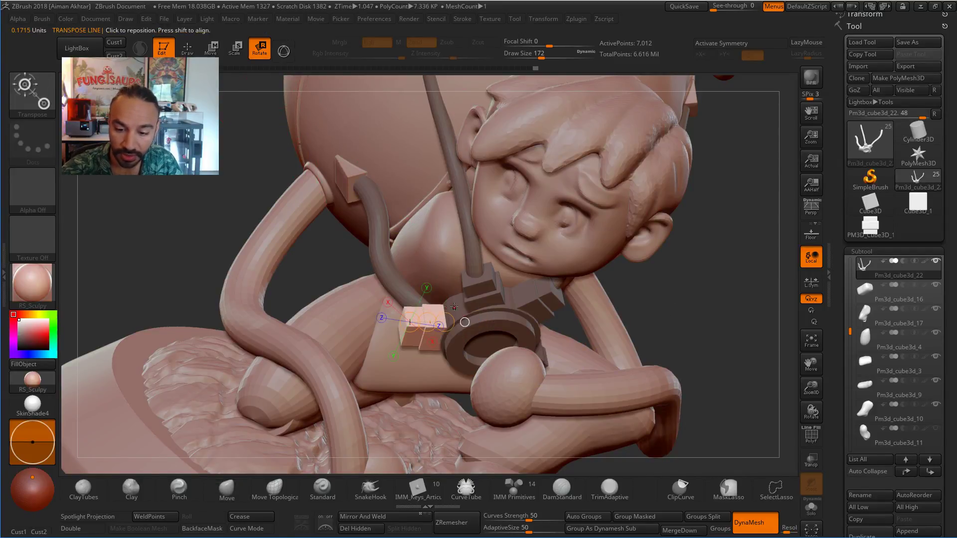
pyautogui.click(811, 507)
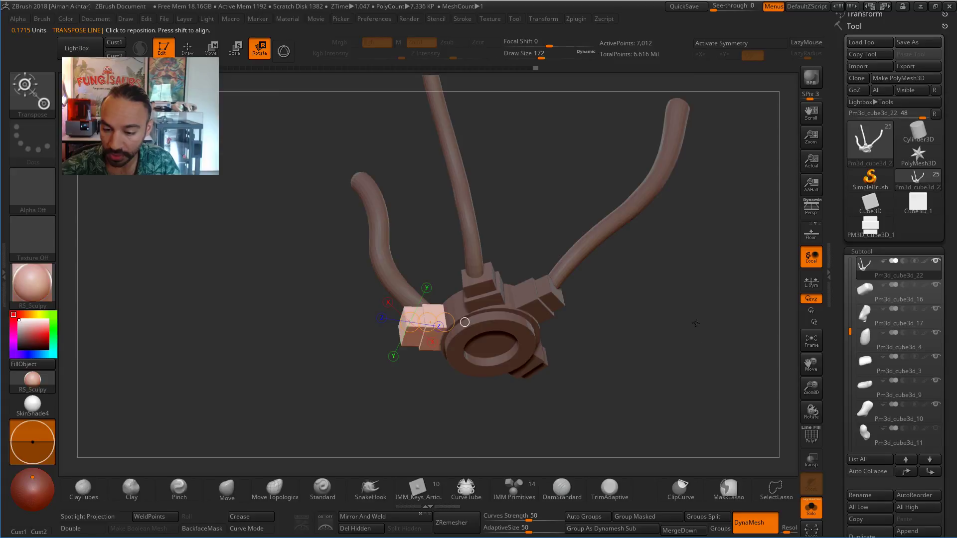
pyautogui.moveTo(695, 323); pyautogui.dragTo(711, 359)
pyautogui.moveTo(448, 309); pyautogui.dragTo(365, 309)
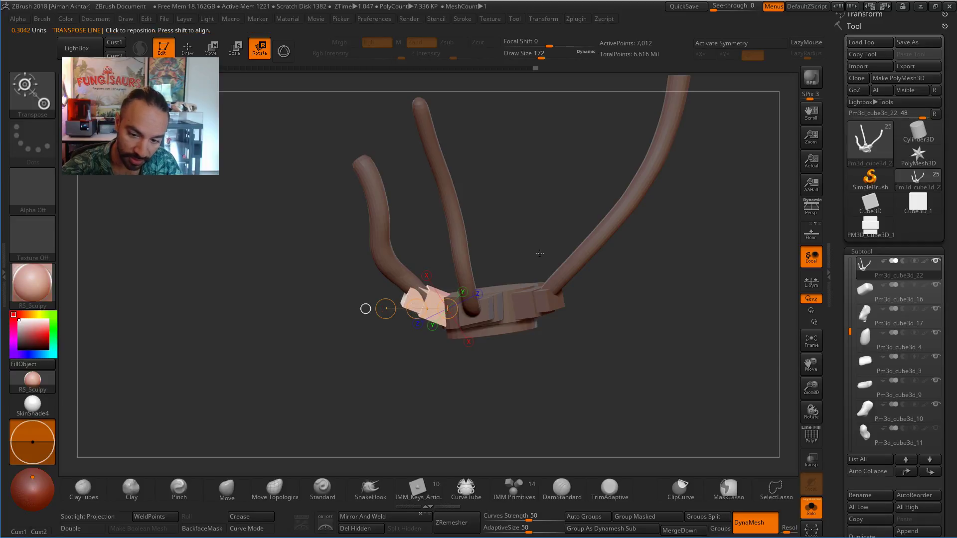
pyautogui.moveTo(573, 239); pyautogui.dragTo(509, 311)
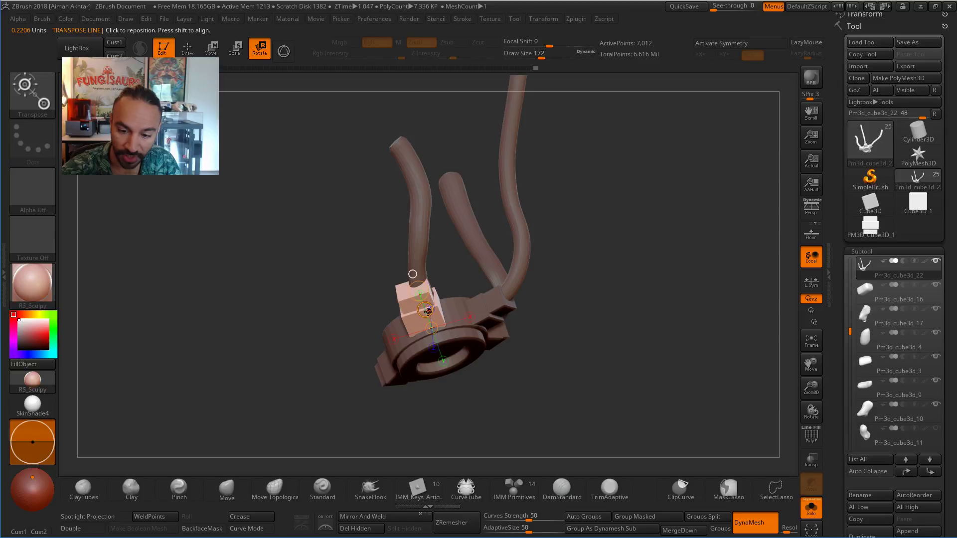
pyautogui.click(423, 305)
# Rotate the buckle's unmasked upper block with the transpose line so that it follows its tube.
pyautogui.moveTo(478, 319)
pyautogui.mouseDown()
pyautogui.moveTo(611, 341)
pyautogui.moveTo(548, 355)
pyautogui.moveTo(563, 379)
pyautogui.moveTo(552, 390)
pyautogui.moveTo(528, 352)
pyautogui.moveTo(482, 325)
pyautogui.moveTo(456, 270)
pyautogui.mouseUp()
pyautogui.click(516, 360)
pyautogui.click(484, 322)
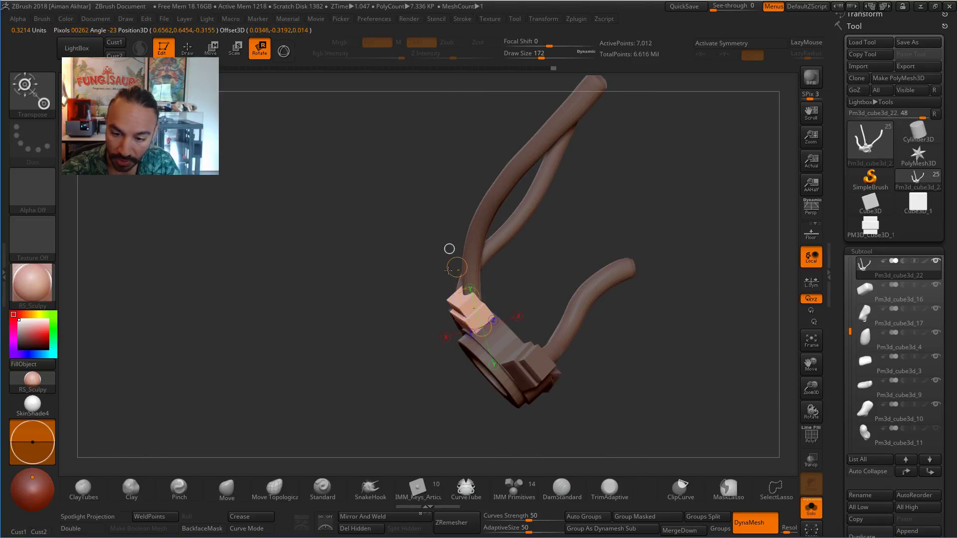
pyautogui.moveTo(543, 272)
pyautogui.mouseDown()
pyautogui.moveTo(506, 257)
pyautogui.moveTo(559, 250)
pyautogui.moveTo(545, 253)
pyautogui.mouseUp()
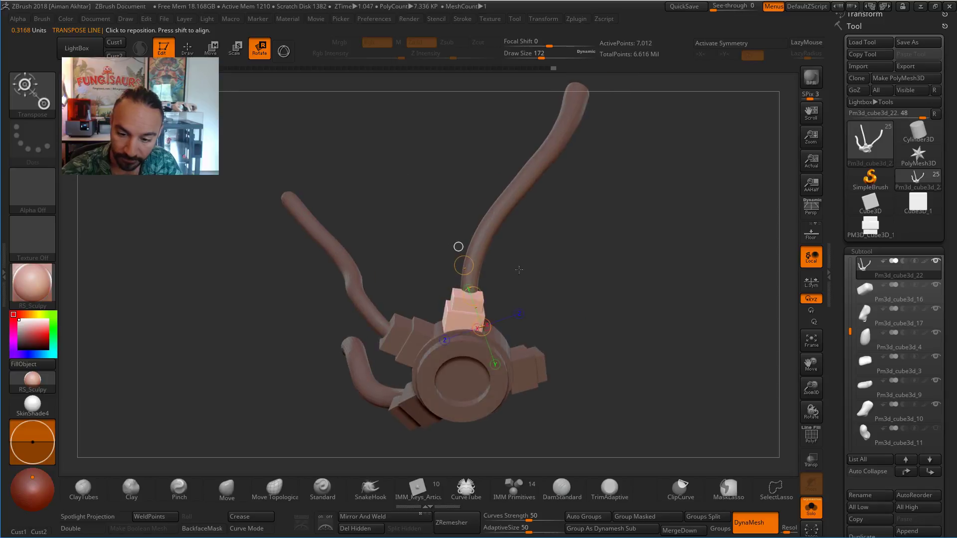
pyautogui.moveTo(478, 293)
pyautogui.mouseDown()
pyautogui.moveTo(469, 298)
pyautogui.moveTo(465, 361)
pyautogui.moveTo(470, 284)
pyautogui.mouseUp()
pyautogui.moveTo(599, 283); pyautogui.dragTo(511, 283)
pyautogui.moveTo(428, 283); pyautogui.dragTo(429, 262)
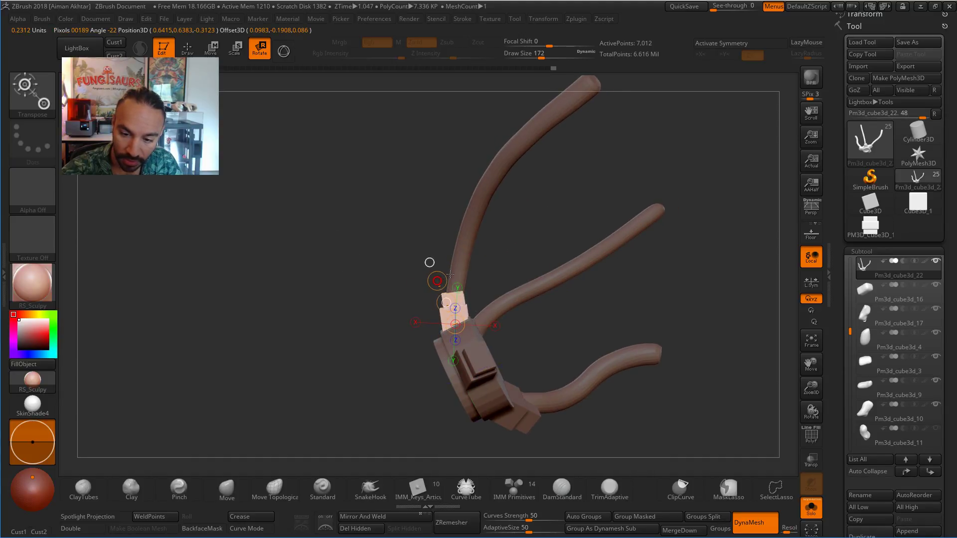
# Tilt the same upper block back toward its tube in side view, return to Draw mode and clear the mask.
pyautogui.moveTo(548, 295)
pyautogui.mouseDown()
pyautogui.moveTo(647, 299)
pyautogui.moveTo(679, 278)
pyautogui.moveTo(569, 265)
pyautogui.moveTo(553, 249)
pyautogui.mouseUp()
pyautogui.moveTo(429, 316)
pyautogui.keyDown('ctrl'); pyautogui.mouseDown()
pyautogui.moveTo(451, 293)
pyautogui.moveTo(433, 319)
pyautogui.mouseUp(); pyautogui.keyUp('ctrl')
pyautogui.moveTo(433, 318); pyautogui.dragTo(416, 338, button='right')
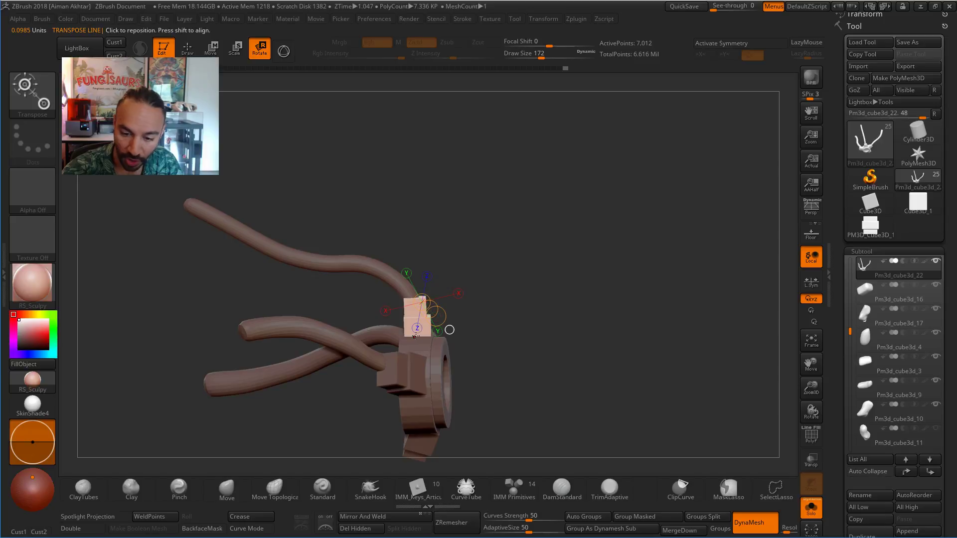
pyautogui.moveTo(415, 337); pyautogui.dragTo(414, 287)
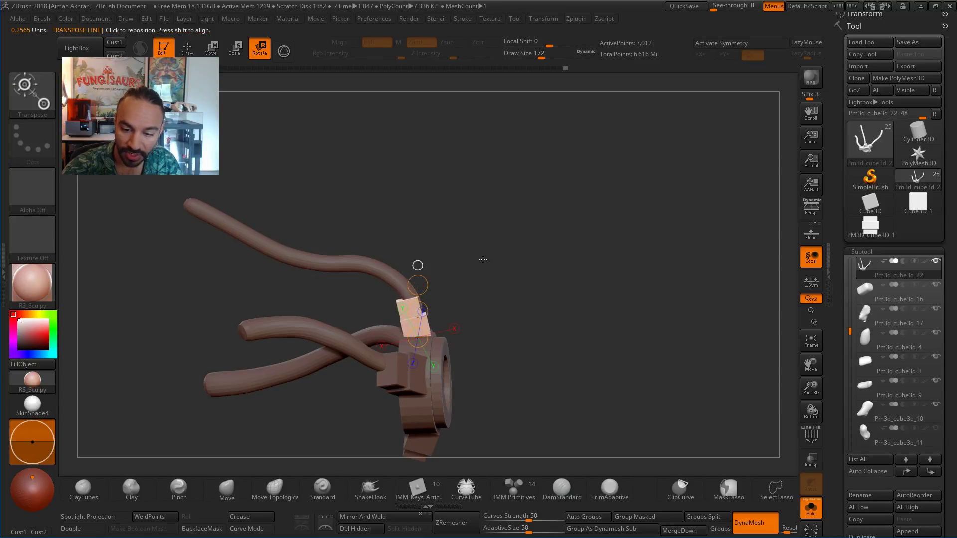
pyautogui.moveTo(483, 259)
pyautogui.mouseDown()
pyautogui.moveTo(424, 285)
pyautogui.moveTo(539, 293)
pyautogui.moveTo(523, 356)
pyautogui.mouseUp()
pyautogui.click(188, 49)
pyautogui.keyDown('ctrl'); pyautogui.click(281, 93); pyautogui.keyUp('ctrl')
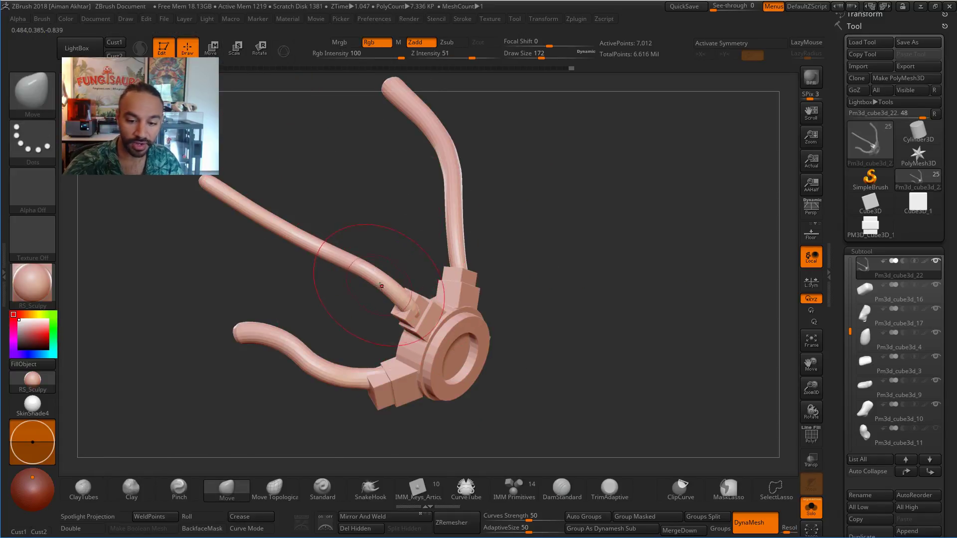
# Reshape the tubes near their buckle blocks and straighten the lower tube with the Move Topological brush at draw size 172.
pyautogui.click(275, 489)
pyautogui.moveTo(297, 444)
pyautogui.mouseDown()
pyautogui.moveTo(558, 217)
pyautogui.moveTo(420, 294)
pyautogui.moveTo(407, 291)
pyautogui.mouseUp()
pyautogui.moveTo(464, 267); pyautogui.dragTo(364, 275)
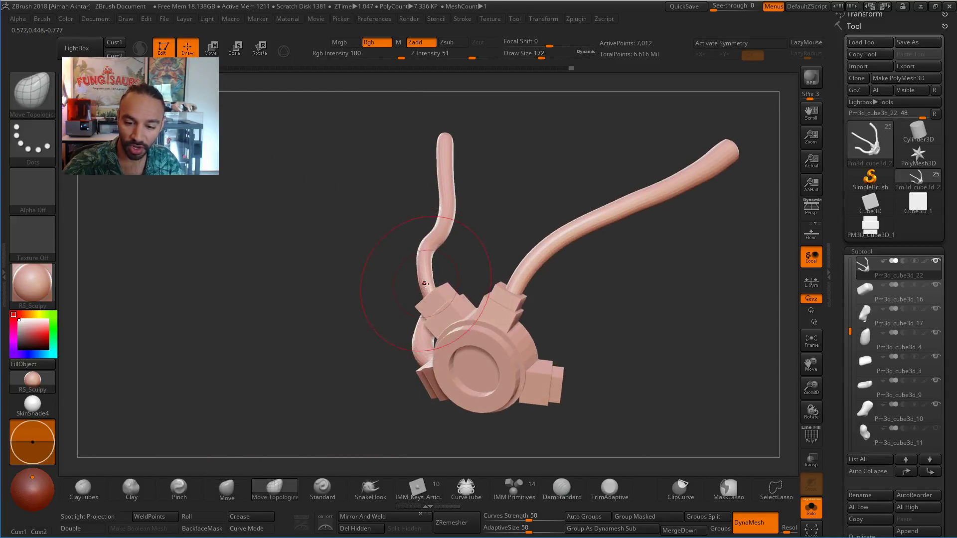
pyautogui.moveTo(424, 281); pyautogui.dragTo(423, 257)
pyautogui.moveTo(498, 265); pyautogui.dragTo(522, 288)
pyautogui.moveTo(594, 316)
pyautogui.mouseDown()
pyautogui.moveTo(667, 301)
pyautogui.moveTo(576, 319)
pyautogui.mouseUp()
pyautogui.moveTo(446, 312); pyautogui.dragTo(491, 344)
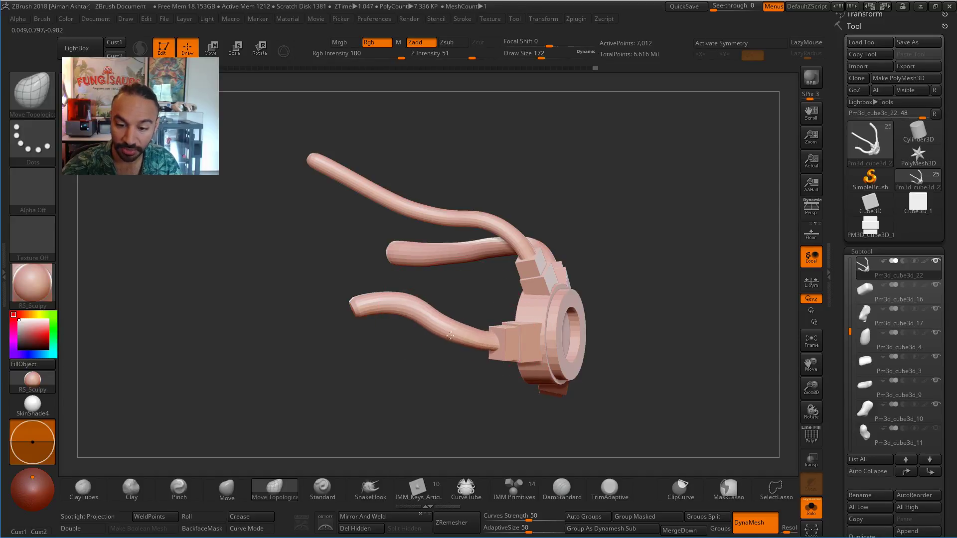
pyautogui.moveTo(405, 307); pyautogui.dragTo(371, 322)
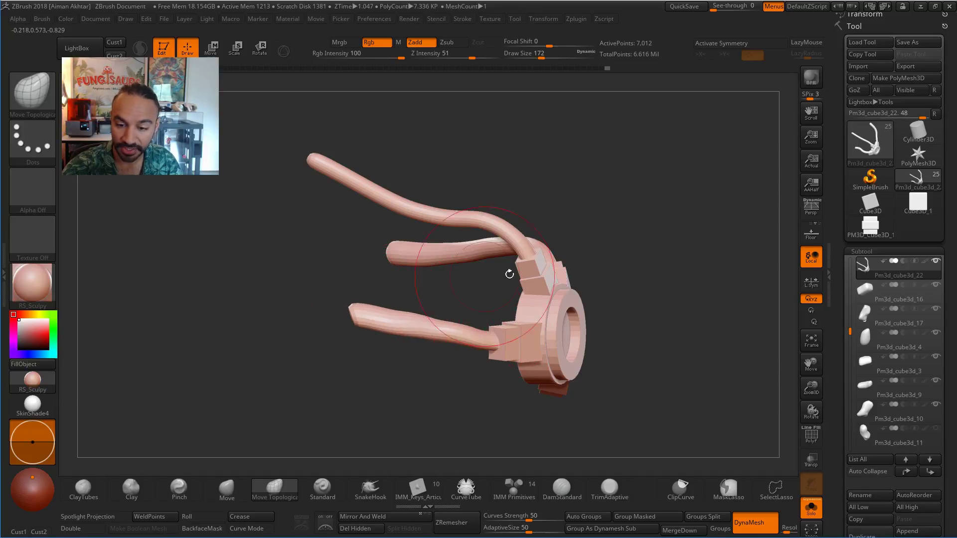
# Show the whole model and refine the lower tube's curve between its blocks with Move Topological at draw size 128.
pyautogui.click(811, 509)
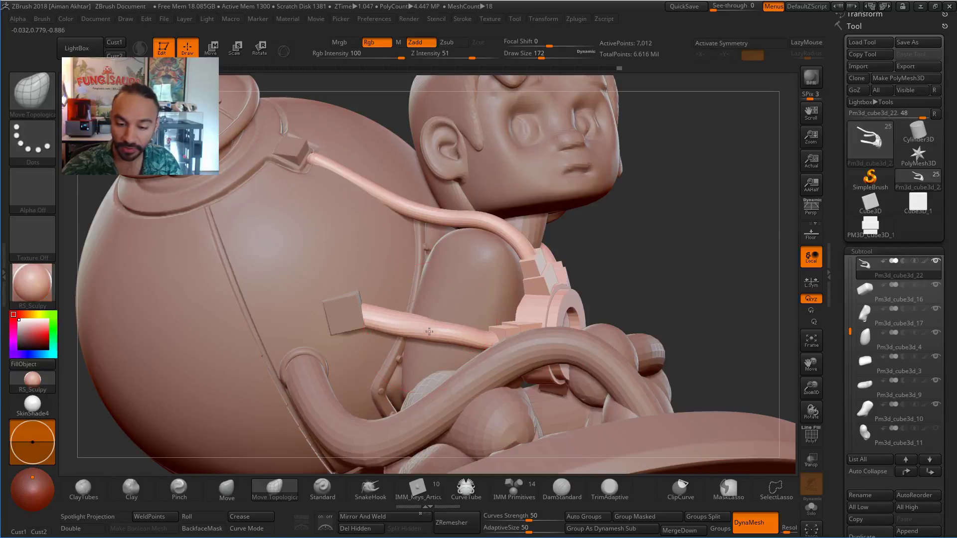
pyautogui.moveTo(623, 240); pyautogui.dragTo(447, 339)
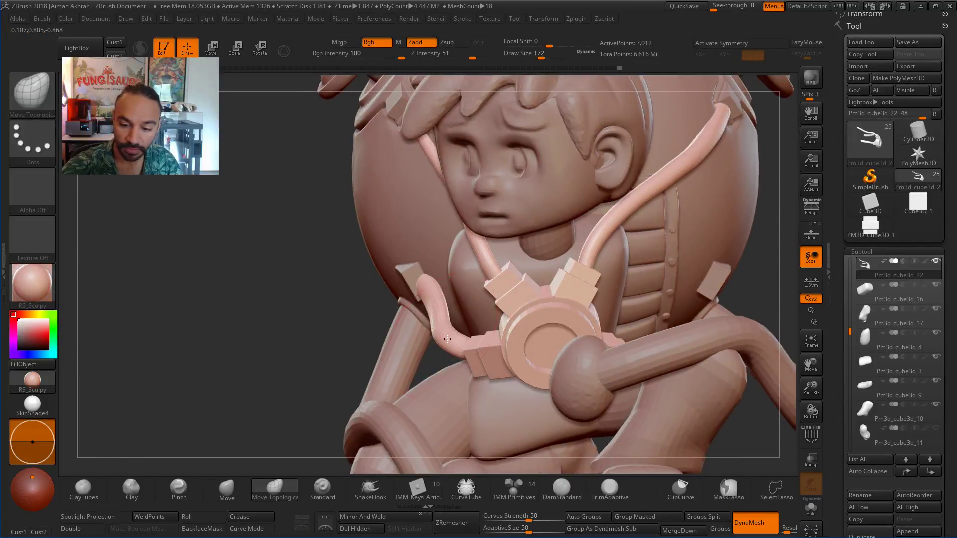
pyautogui.press('[')
pyautogui.press('[')
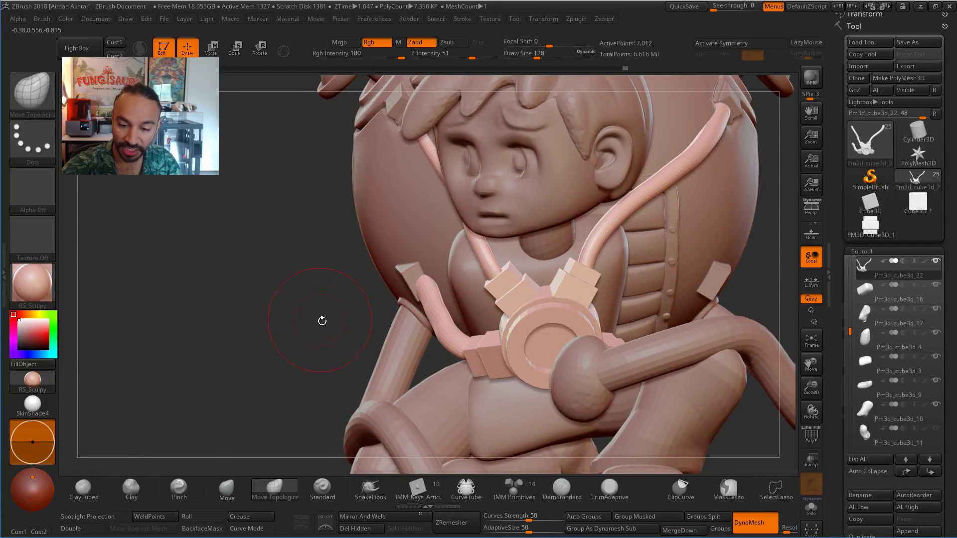
pyautogui.moveTo(322, 321); pyautogui.dragTo(461, 324)
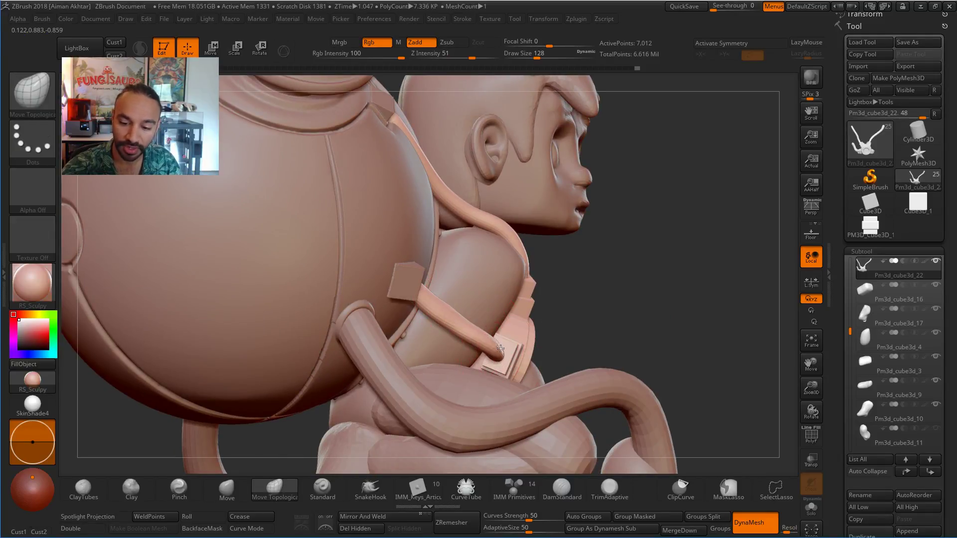
pyautogui.press('f')
pyautogui.moveTo(592, 308)
pyautogui.mouseDown()
pyautogui.moveTo(503, 319)
pyautogui.moveTo(587, 300)
pyautogui.moveTo(589, 315)
pyautogui.moveTo(597, 311)
pyautogui.mouseUp()
pyautogui.press('f')
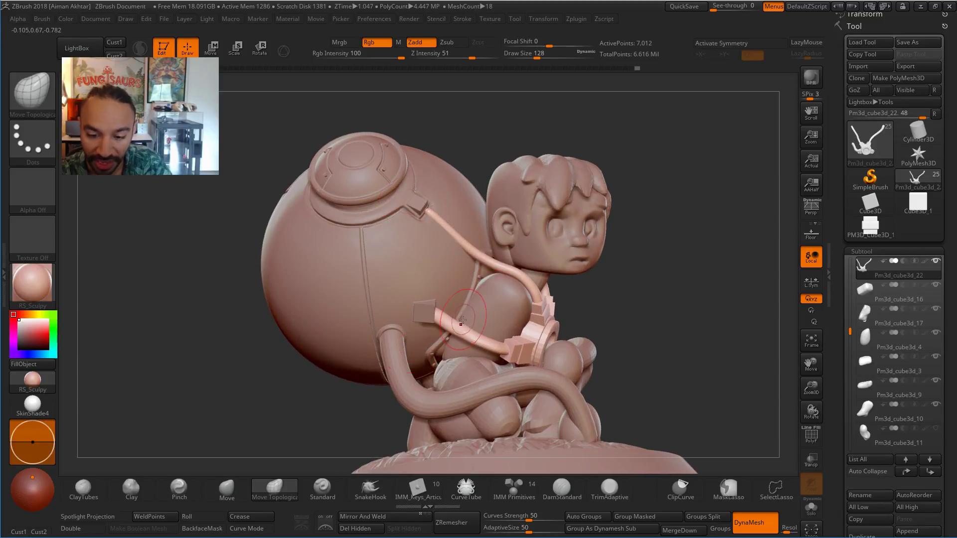
# Isolate the lower tube within the harness and smooth its buckle-side end at draw size 112.
pyautogui.press('shift')
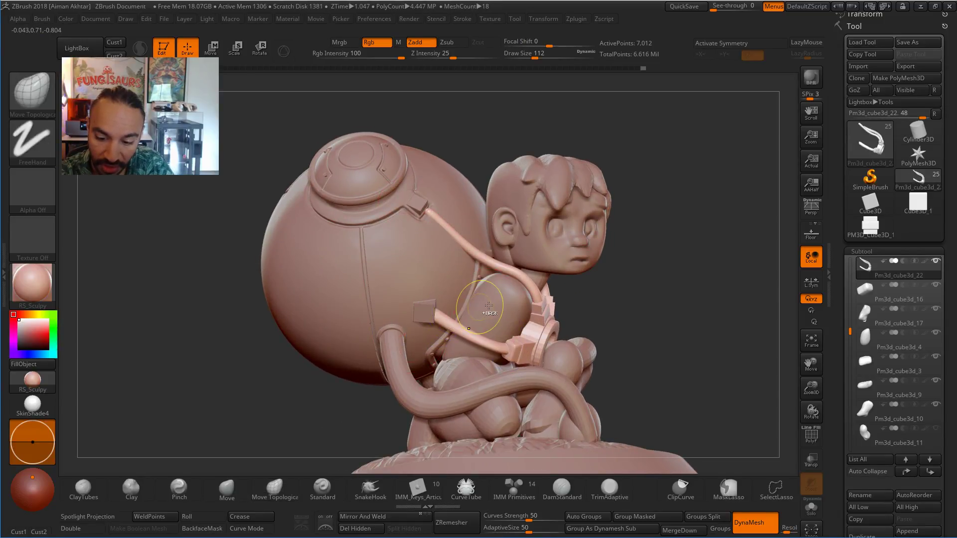
pyautogui.keyDown('ctrl'); pyautogui.keyDown('shift'); pyautogui.click(447, 325); pyautogui.keyUp('shift'); pyautogui.keyUp('ctrl')
pyautogui.press('shift')
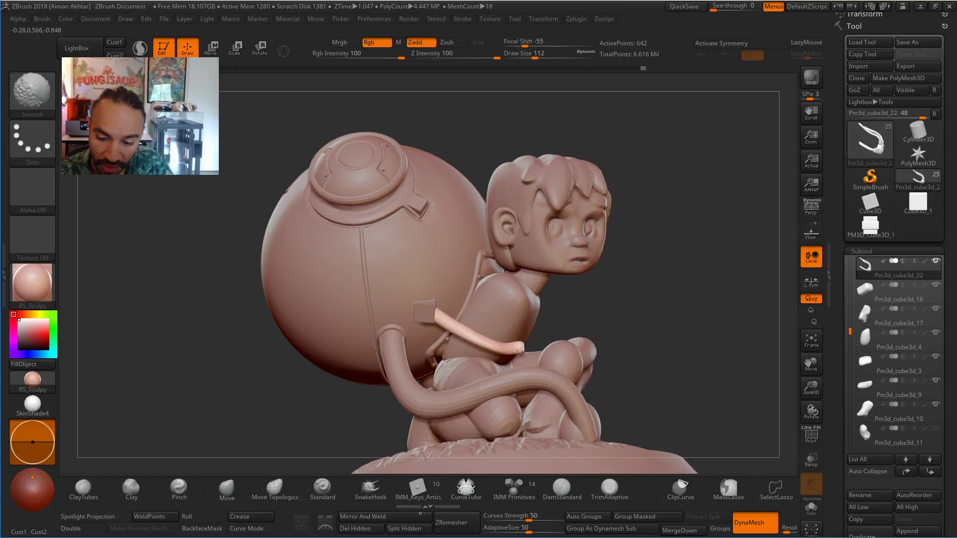
pyautogui.keyDown('shift'); pyautogui.moveTo(521, 340); pyautogui.dragTo(518, 348); pyautogui.keyUp('shift')
# Adjust the isolated lower tube's bend with Move Topological at draw sizes 280 and 245, undoing the excessive bend, and unhide the harness.
pyautogui.moveTo(611, 272); pyautogui.dragTo(519, 281)
pyautogui.moveTo(491, 352)
pyautogui.mouseDown()
pyautogui.moveTo(497, 348)
pyautogui.moveTo(458, 341)
pyautogui.mouseUp()
pyautogui.press(']')
pyautogui.moveTo(611, 254); pyautogui.dragTo(655, 250)
pyautogui.moveTo(470, 343); pyautogui.dragTo(477, 304)
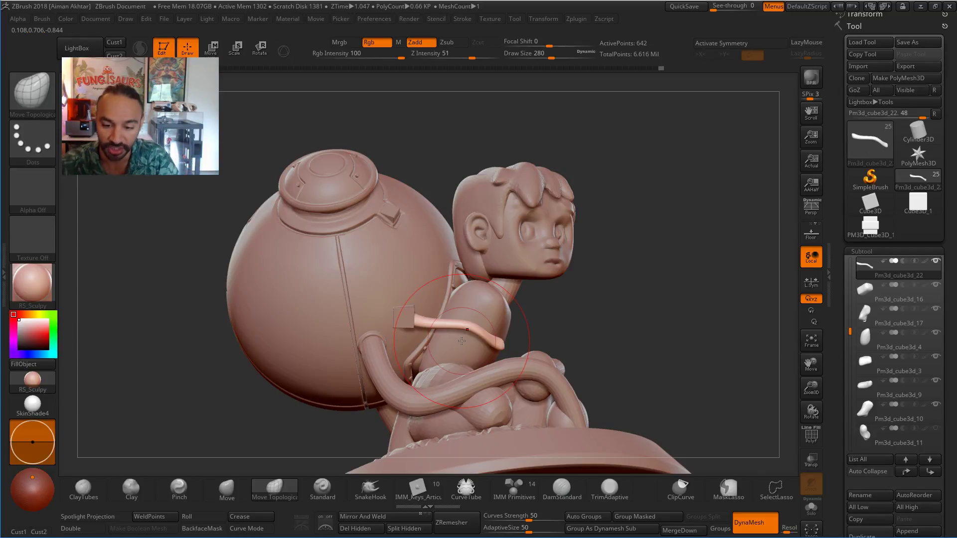
pyautogui.hotkey('ctrl', 'z')
pyautogui.moveTo(447, 329); pyautogui.dragTo(433, 327)
pyautogui.press('s')
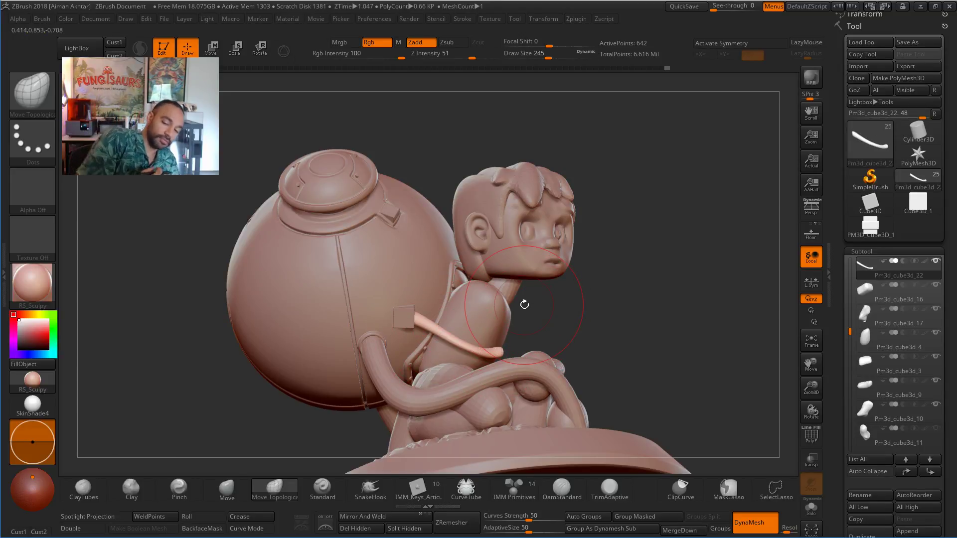
pyautogui.moveTo(619, 300)
pyautogui.mouseDown()
pyautogui.moveTo(607, 311)
pyautogui.moveTo(729, 316)
pyautogui.moveTo(736, 332)
pyautogui.moveTo(649, 329)
pyautogui.mouseUp()
pyautogui.press('ctrl')
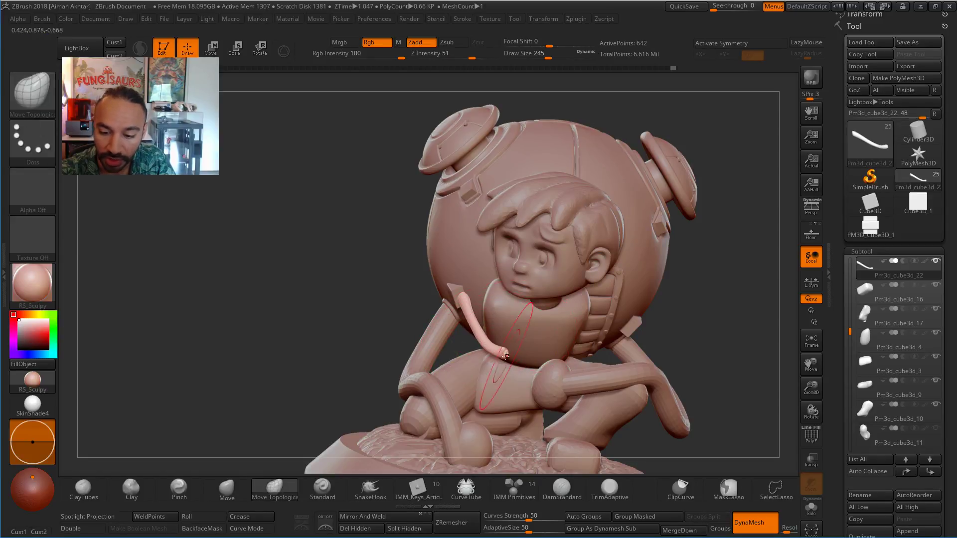
pyautogui.keyDown('ctrl'); pyautogui.keyDown('shift'); pyautogui.click(729, 298); pyautogui.keyUp('shift'); pyautogui.keyUp('ctrl')
# Isolate the harness, mask the buckle with its blocks, and split the unmasked tubes into a separate subtool.
pyautogui.moveTo(754, 295)
pyautogui.mouseDown()
pyautogui.moveTo(619, 306)
pyautogui.moveTo(723, 345)
pyautogui.moveTo(738, 379)
pyautogui.moveTo(728, 389)
pyautogui.moveTo(713, 360)
pyautogui.moveTo(590, 371)
pyautogui.mouseUp()
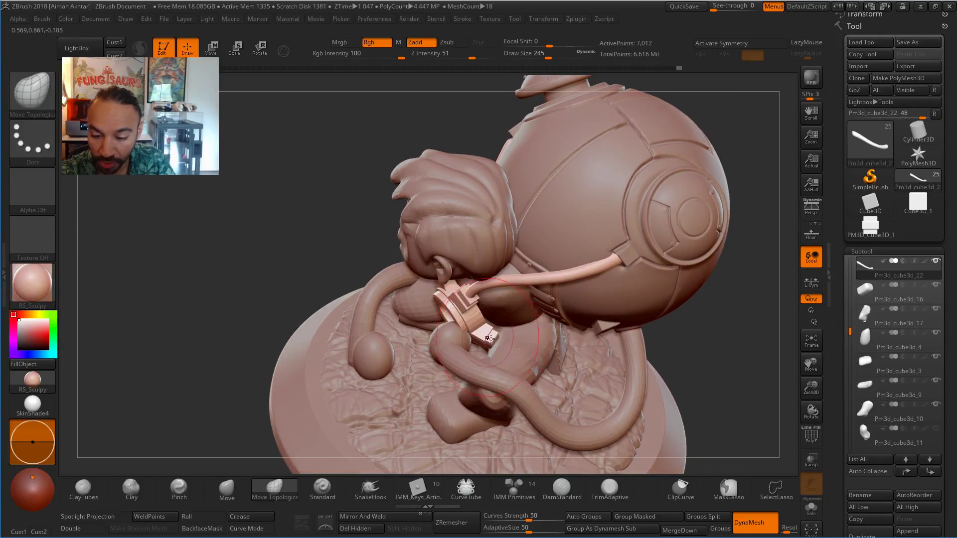
pyautogui.moveTo(748, 306); pyautogui.dragTo(728, 270)
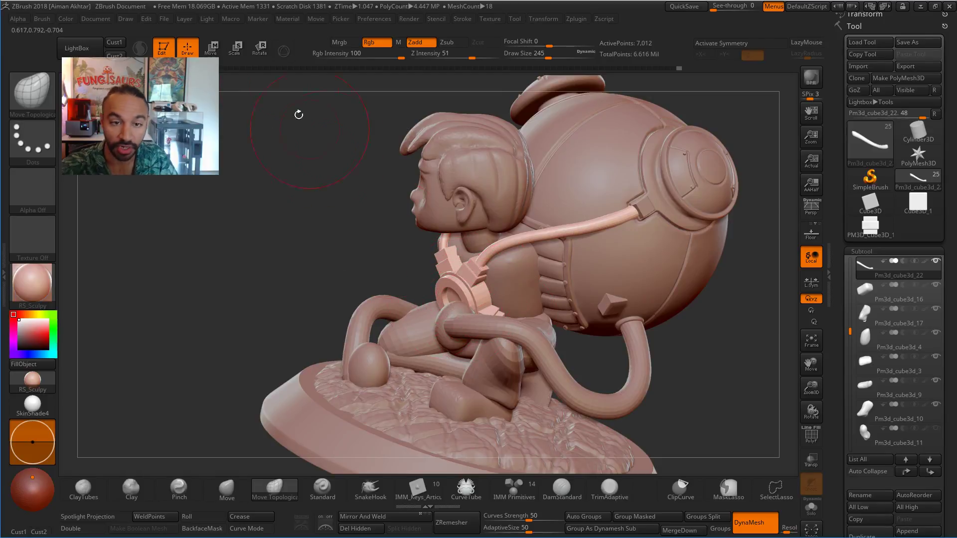
pyautogui.press('r')
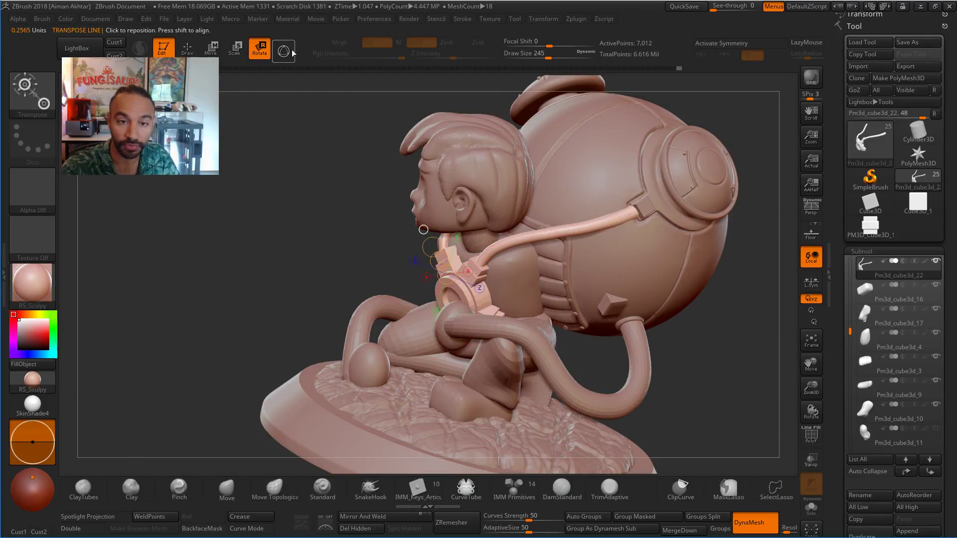
pyautogui.click(813, 504)
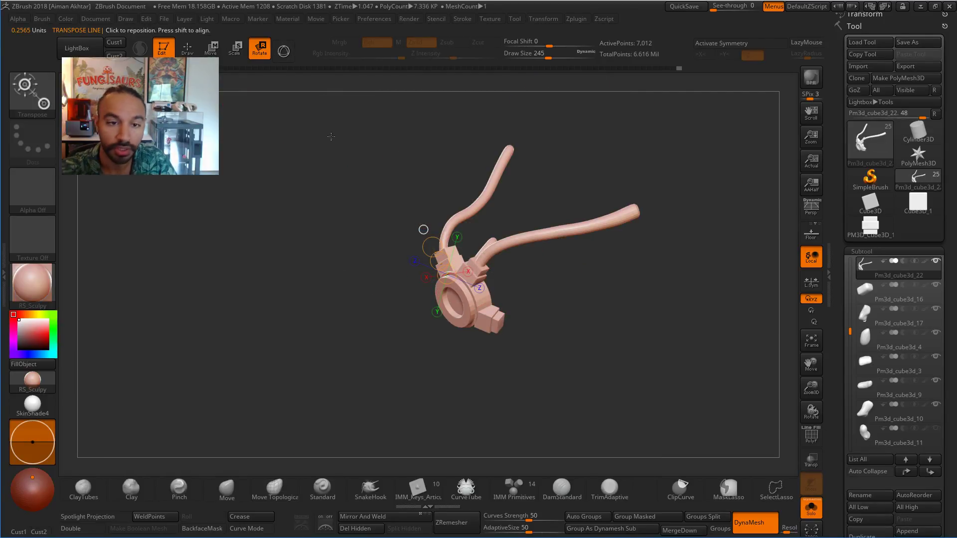
pyautogui.moveTo(503, 217); pyautogui.dragTo(488, 273)
pyautogui.moveTo(947, 461); pyautogui.dragTo(953, 410)
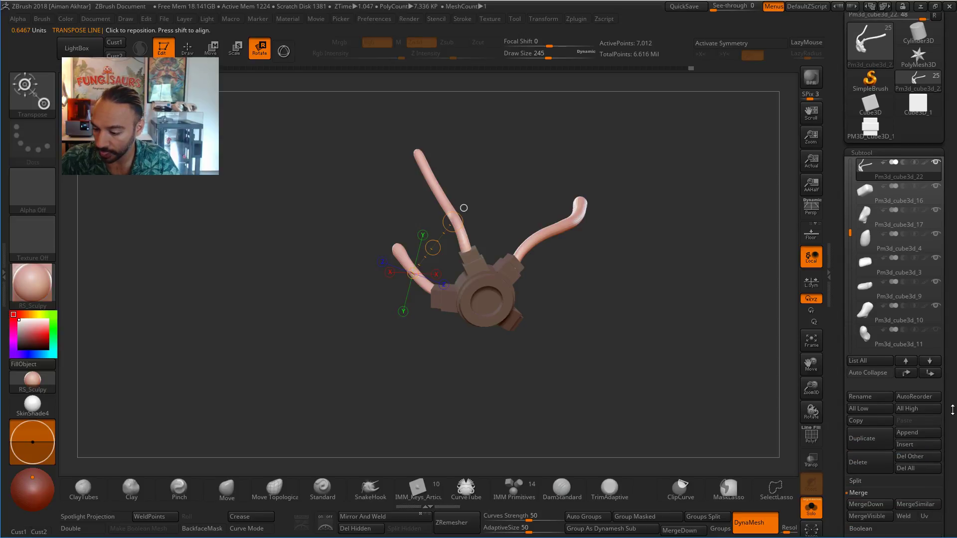
pyautogui.click(871, 480)
pyautogui.click(894, 480)
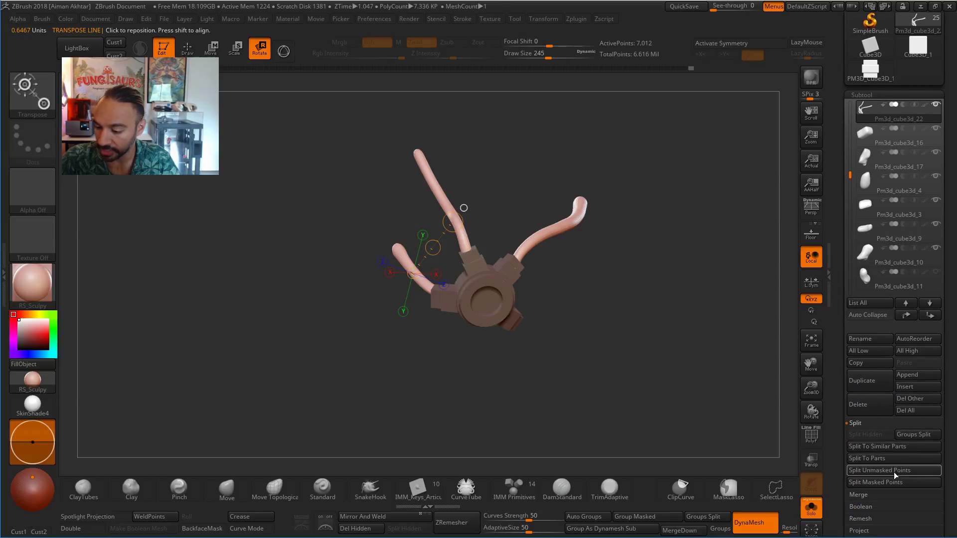
# Tilt the separated buckle with a rotate transpose line laid across its face.
pyautogui.moveTo(653, 195)
pyautogui.mouseDown()
pyautogui.moveTo(532, 233)
pyautogui.moveTo(535, 267)
pyautogui.mouseUp()
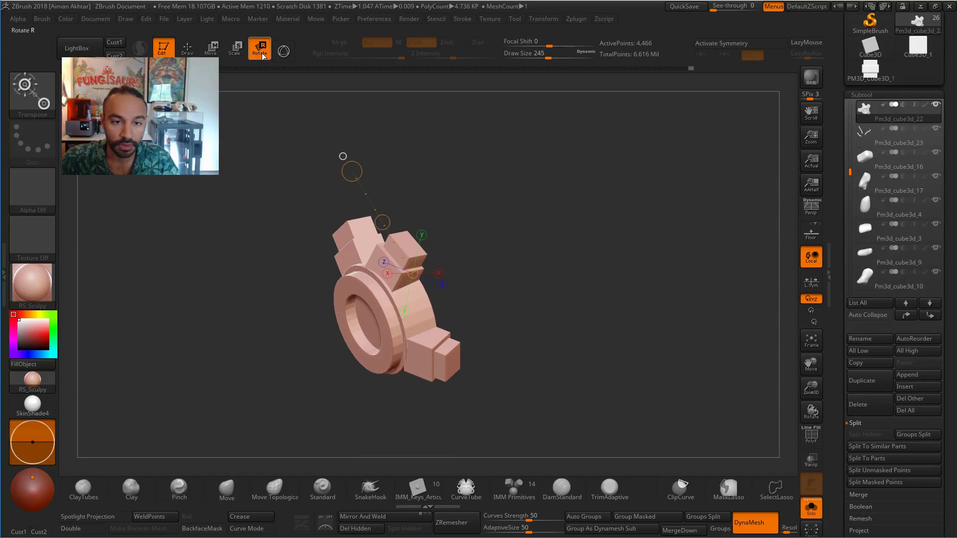
pyautogui.moveTo(373, 368); pyautogui.dragTo(405, 280)
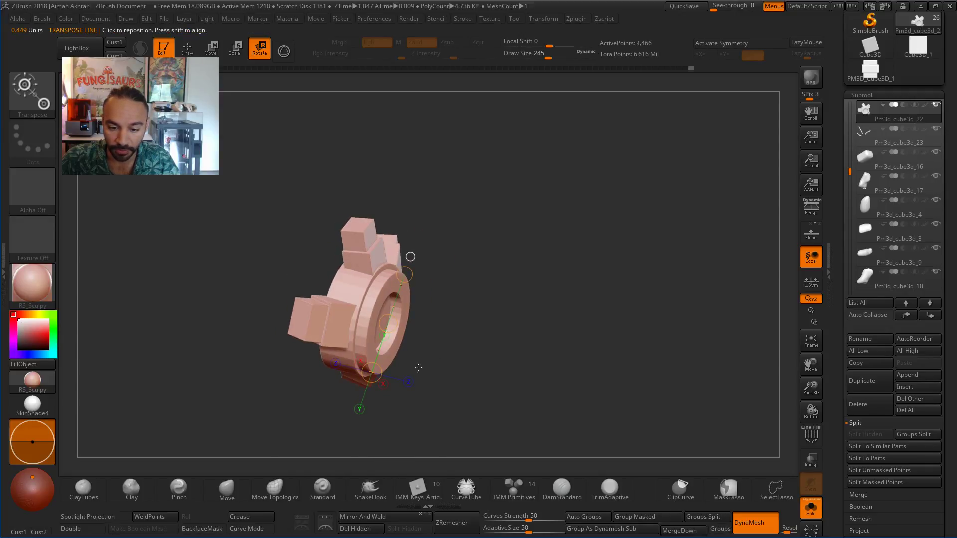
pyautogui.moveTo(378, 375); pyautogui.dragTo(659, 449)
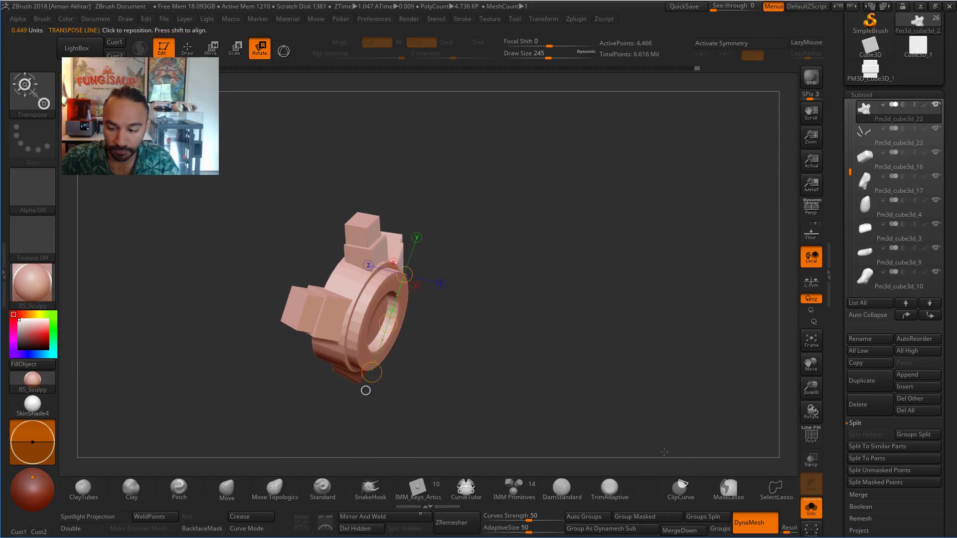
# Show the whole model and reposition the buckle at the chest using a horizontal move transpose line.
pyautogui.click(814, 510)
pyautogui.moveTo(690, 390); pyautogui.dragTo(375, 290)
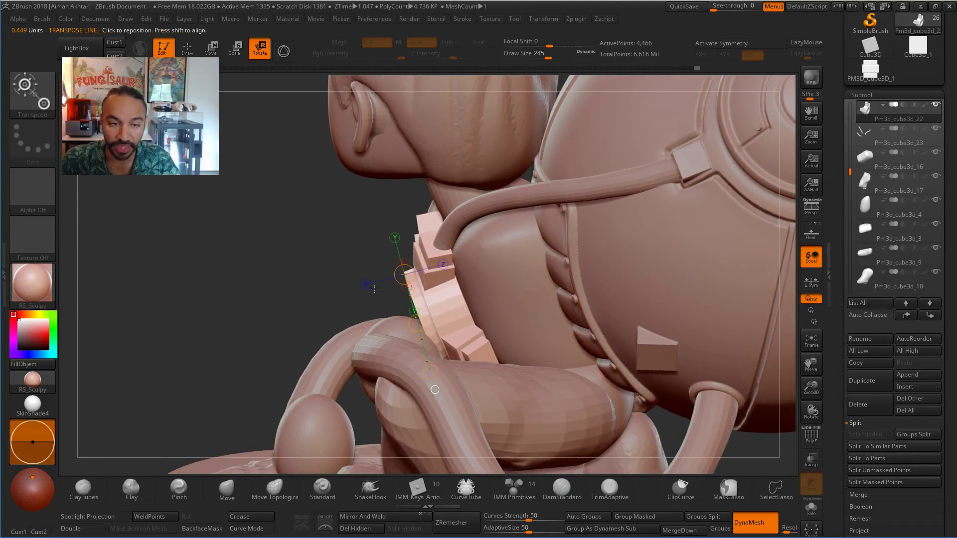
pyautogui.press('w')
pyautogui.keyDown('shift'); pyautogui.moveTo(449, 311); pyautogui.dragTo(265, 311); pyautogui.keyUp('shift')
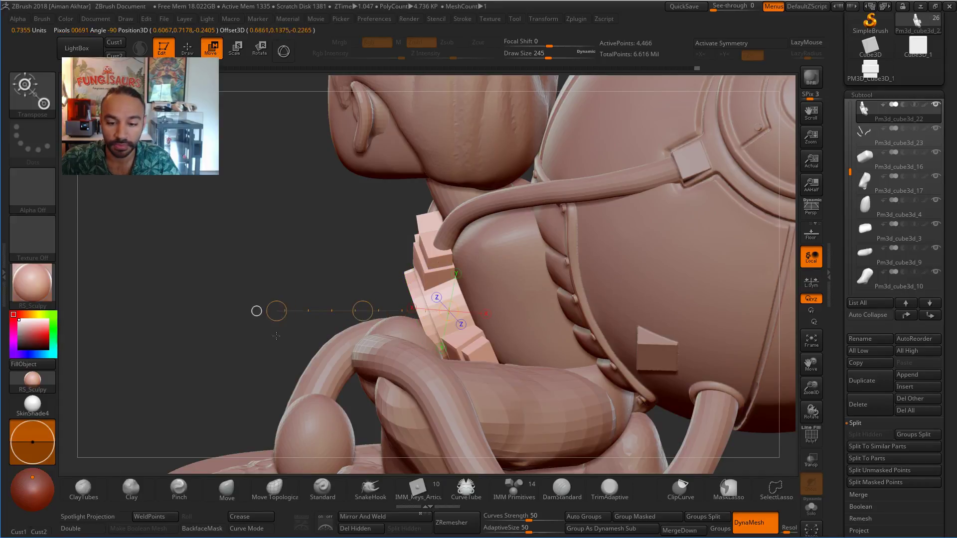
pyautogui.moveTo(363, 311); pyautogui.dragTo(360, 269)
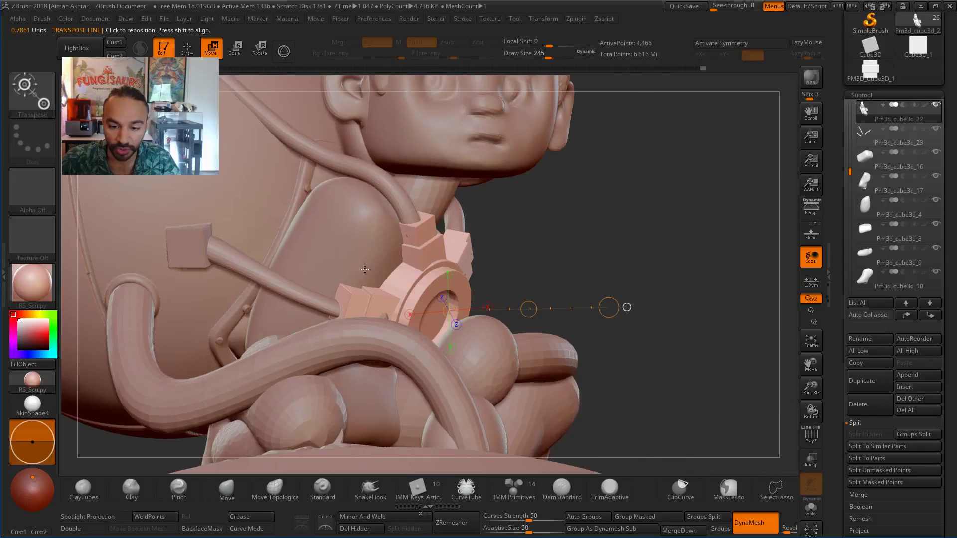
pyautogui.moveTo(367, 270); pyautogui.dragTo(557, 281)
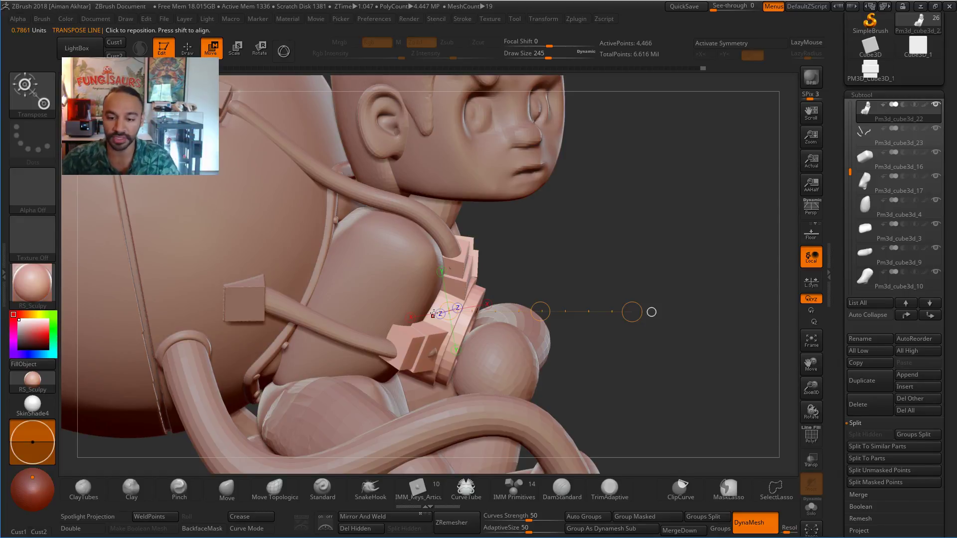
# Return to sculpting and reshape the side of the torso behind the chest buckle with the Move brush at draw size 245.
pyautogui.click(187, 48)
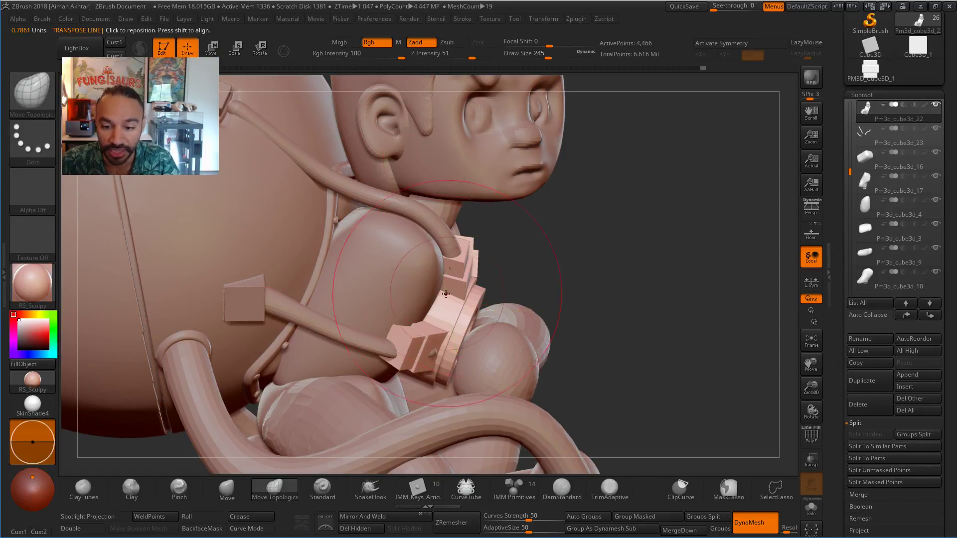
pyautogui.keyDown('alt'); pyautogui.click(443, 367); pyautogui.keyUp('alt')
pyautogui.press('b')
pyautogui.press('m')
pyautogui.press('v')
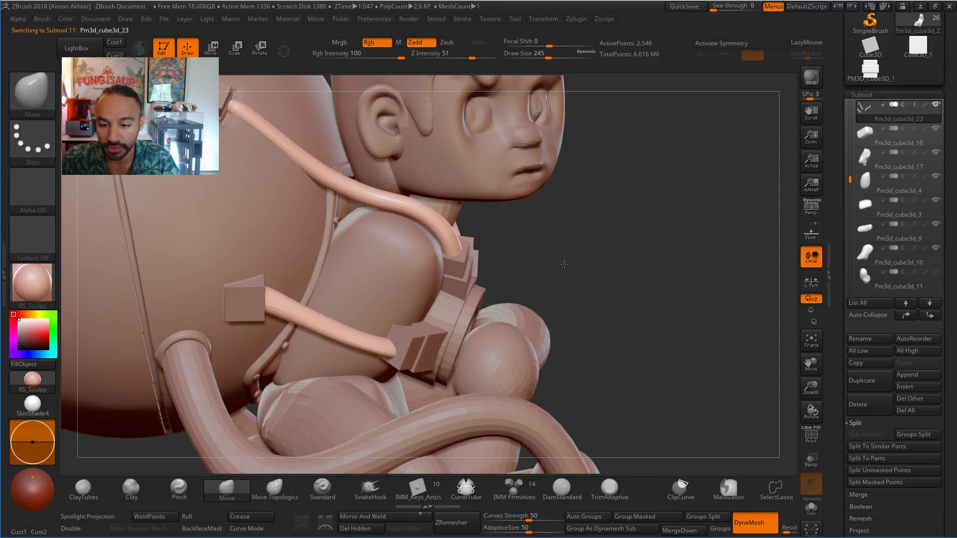
pyautogui.moveTo(564, 264); pyautogui.dragTo(504, 278)
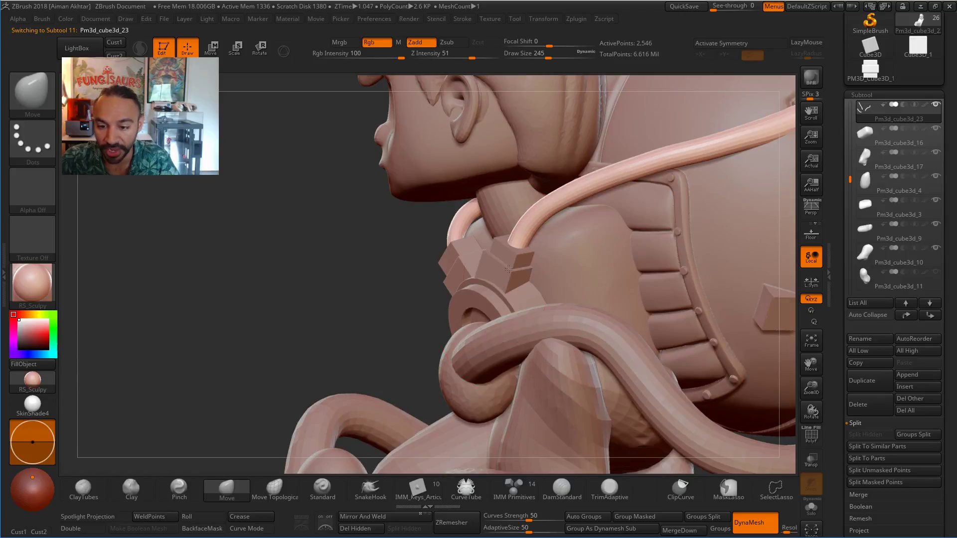
pyautogui.moveTo(382, 304)
pyautogui.mouseDown()
pyautogui.moveTo(439, 324)
pyautogui.moveTo(370, 338)
pyautogui.moveTo(356, 331)
pyautogui.moveTo(394, 341)
pyautogui.mouseUp()
pyautogui.keyDown('alt'); pyautogui.moveTo(351, 292); pyautogui.dragTo(185, 256); pyautogui.keyUp('alt')
pyautogui.keyDown('alt'); pyautogui.click(368, 314); pyautogui.keyUp('alt')
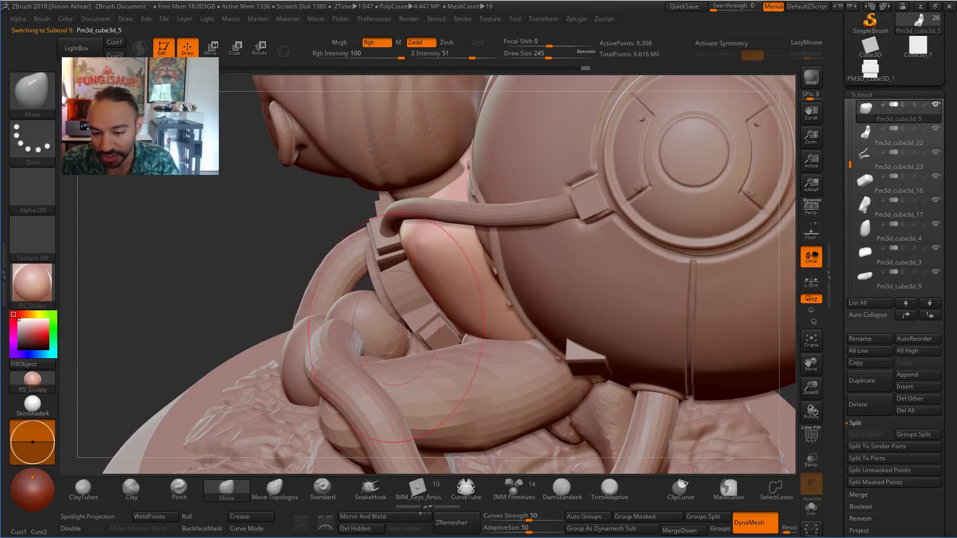
pyautogui.moveTo(458, 330); pyautogui.dragTo(465, 342)
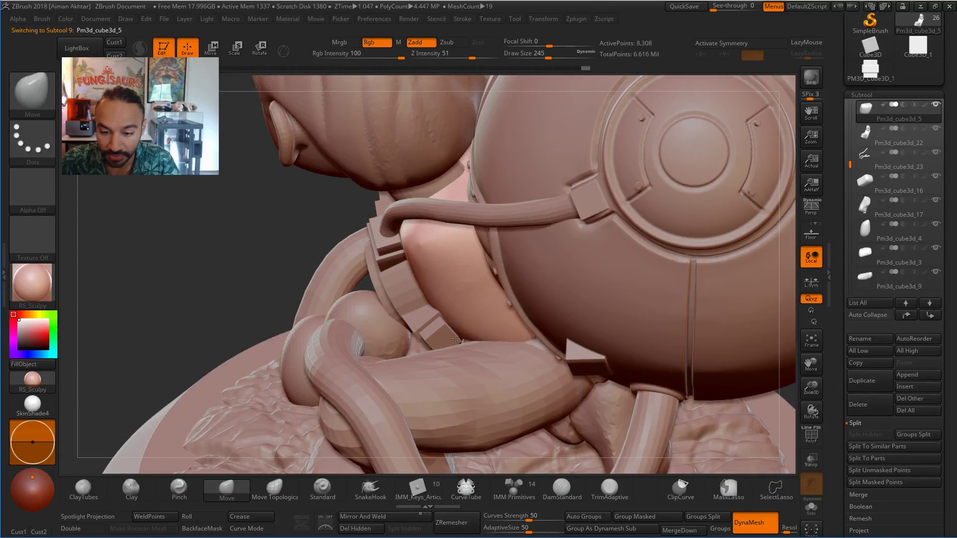
pyautogui.moveTo(422, 272); pyautogui.dragTo(433, 277)
pyautogui.moveTo(449, 322); pyautogui.dragTo(469, 350)
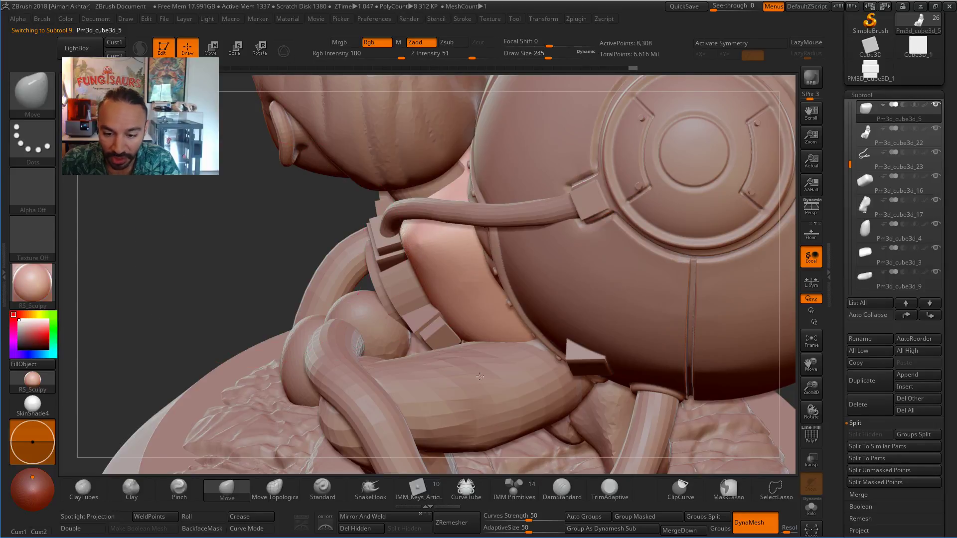
# Try to draw a lower harness tube from the buckle's block with the CurveTube brush at draw size 33 on the buckle subtool.
pyautogui.moveTo(251, 253); pyautogui.dragTo(299, 259)
pyautogui.keyDown('alt'); pyautogui.click(421, 338); pyautogui.keyUp('alt')
pyautogui.press('s')
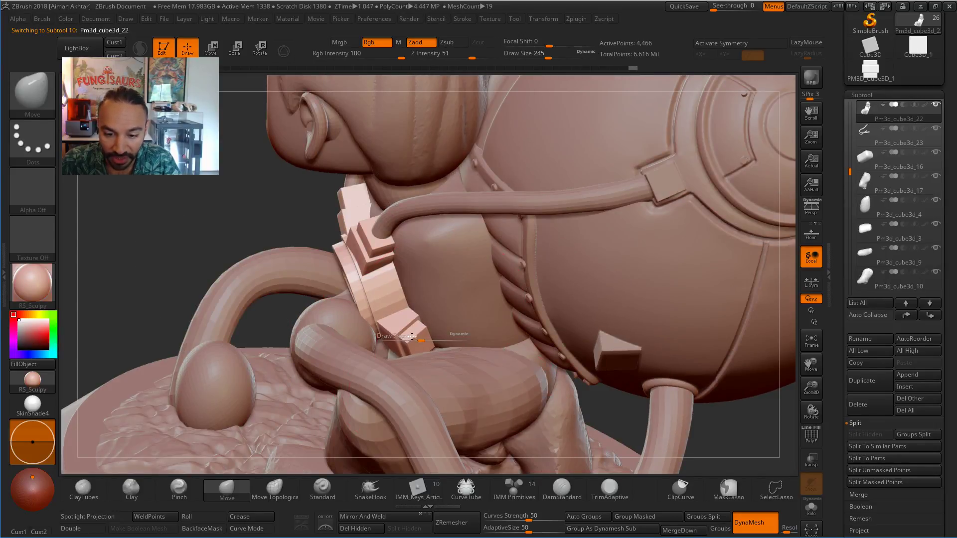
pyautogui.moveTo(422, 338); pyautogui.dragTo(407, 342)
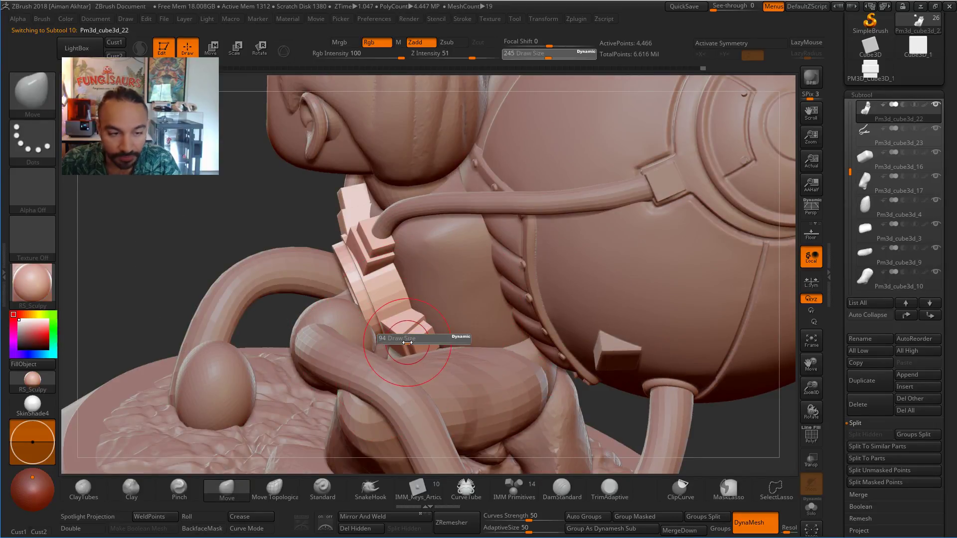
pyautogui.click(38, 81)
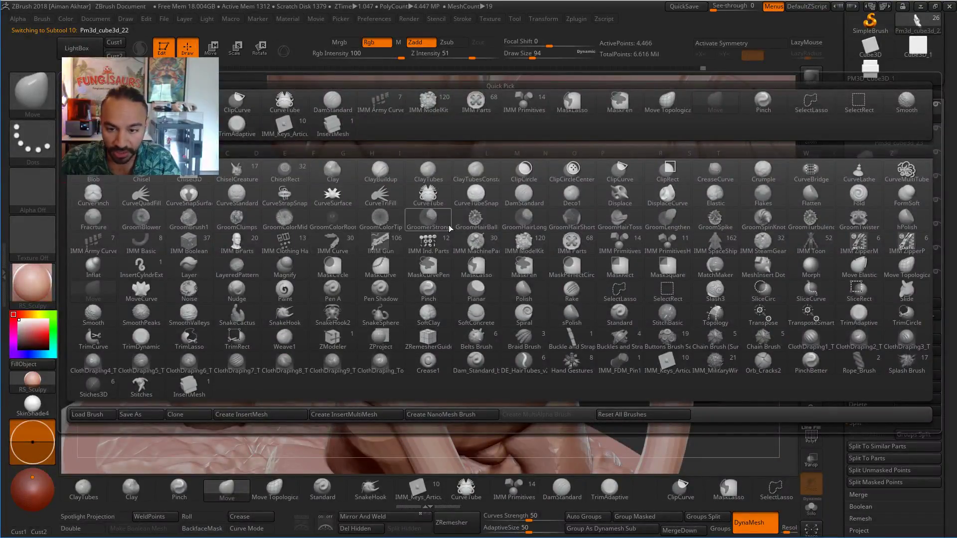
pyautogui.click(476, 195)
pyautogui.press('b')
pyautogui.click(429, 201)
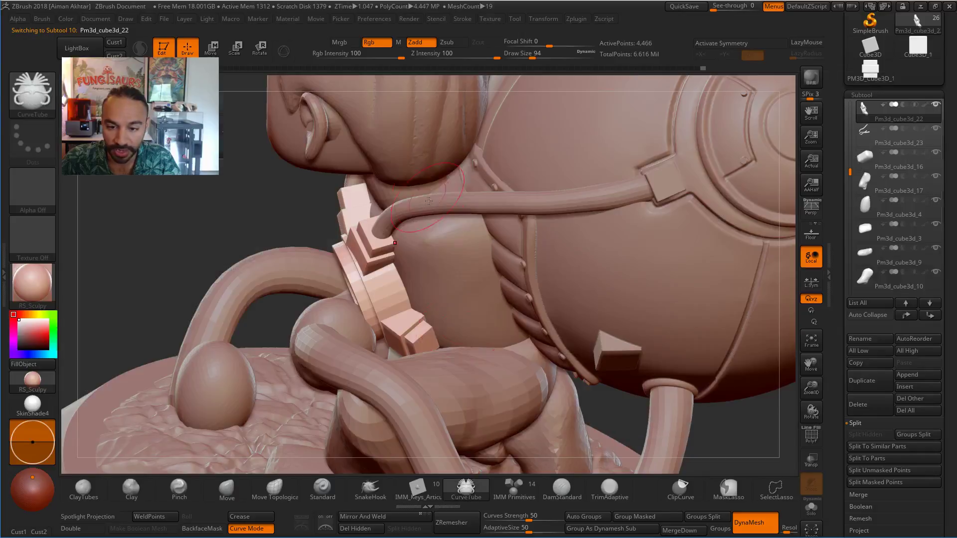
pyautogui.press('s')
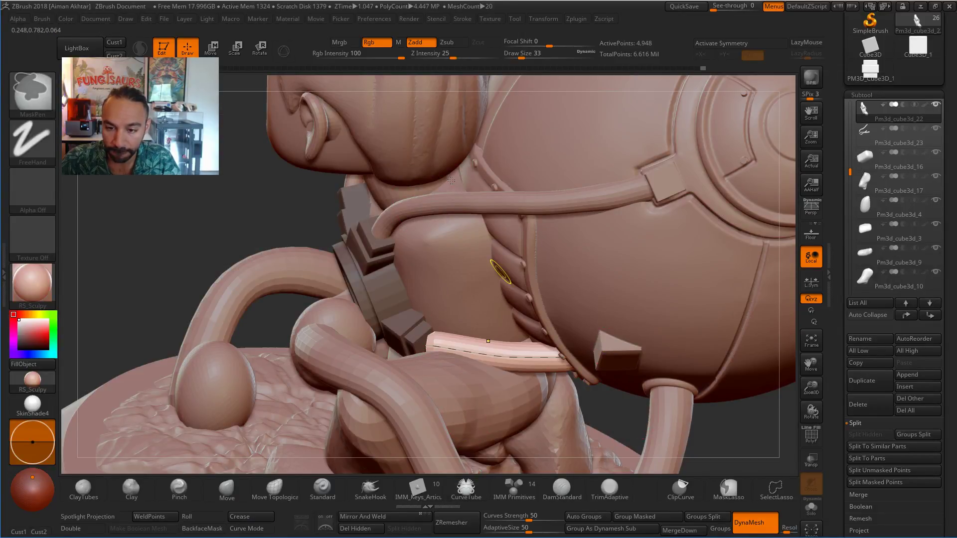
pyautogui.hotkey('ctrl', 'z')
# Draw the lower harness tube in the tubes subtool, running from the buckle's lower block to the block on the round backpack.
pyautogui.keyDown('alt'); pyautogui.click(427, 214); pyautogui.keyUp('alt')
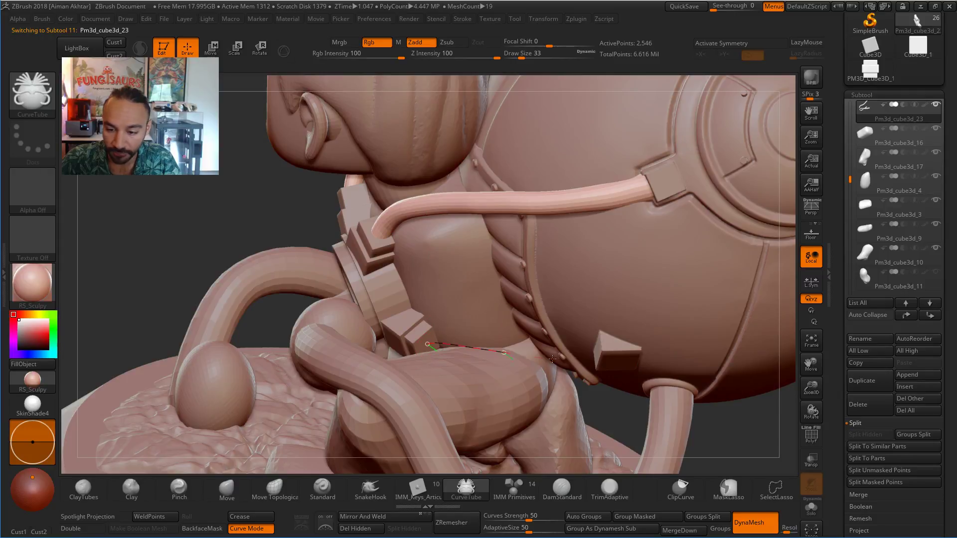
pyautogui.moveTo(655, 384); pyautogui.dragTo(658, 387)
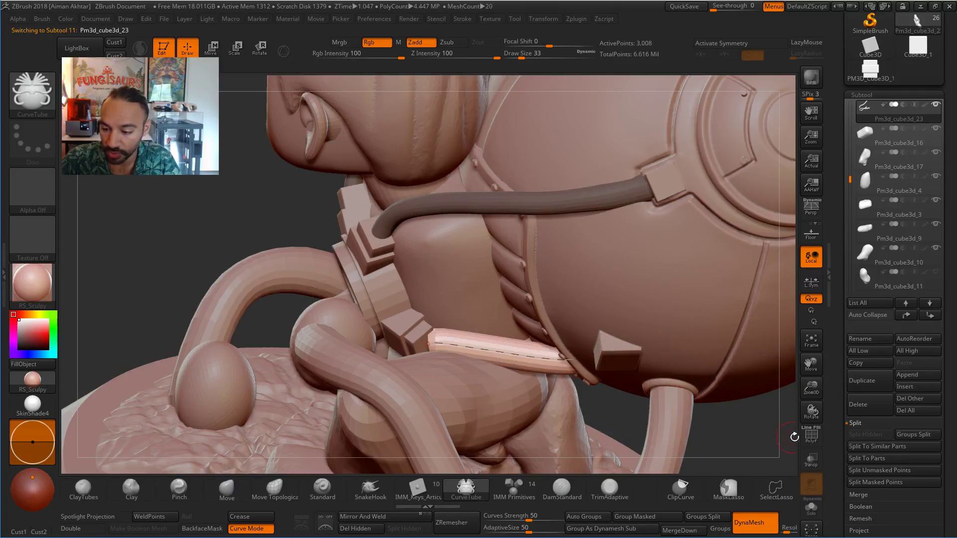
pyautogui.moveTo(838, 436); pyautogui.dragTo(638, 389)
pyautogui.moveTo(605, 426); pyautogui.dragTo(588, 316)
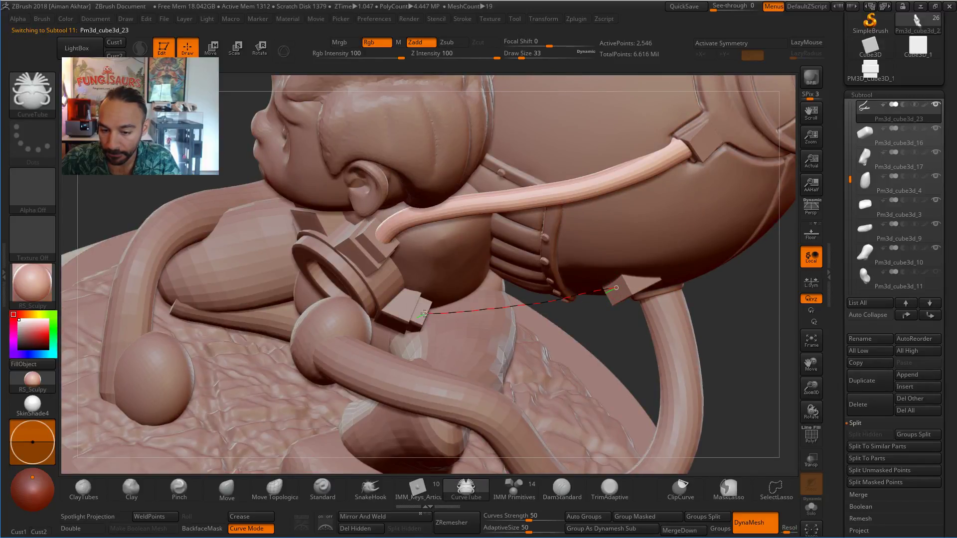
pyautogui.click(480, 322)
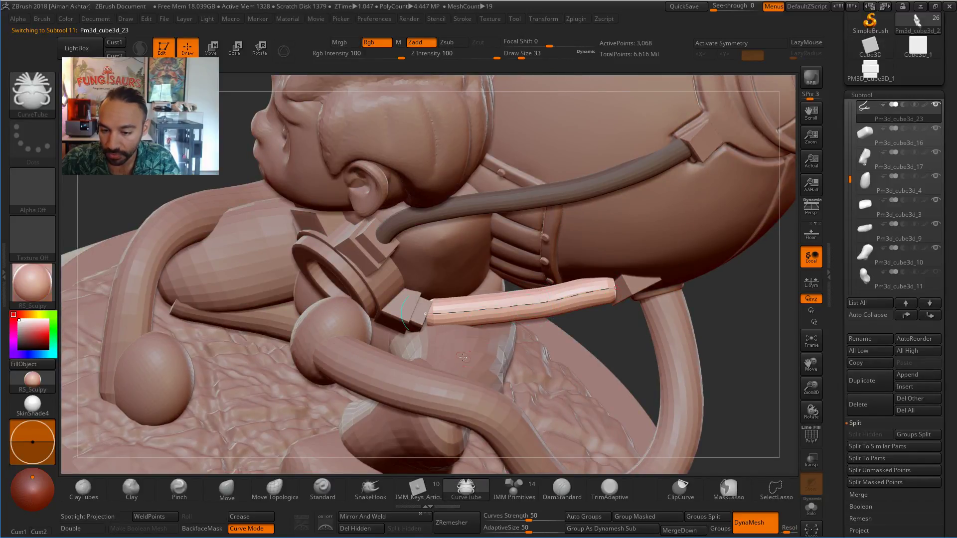
# Fit the new lower tube's ends to the buckle and backpack blocks with the Move brush at draw size 145.
pyautogui.press('b')
pyautogui.press('m')
pyautogui.press('v')
pyautogui.moveTo(615, 288); pyautogui.dragTo(636, 282)
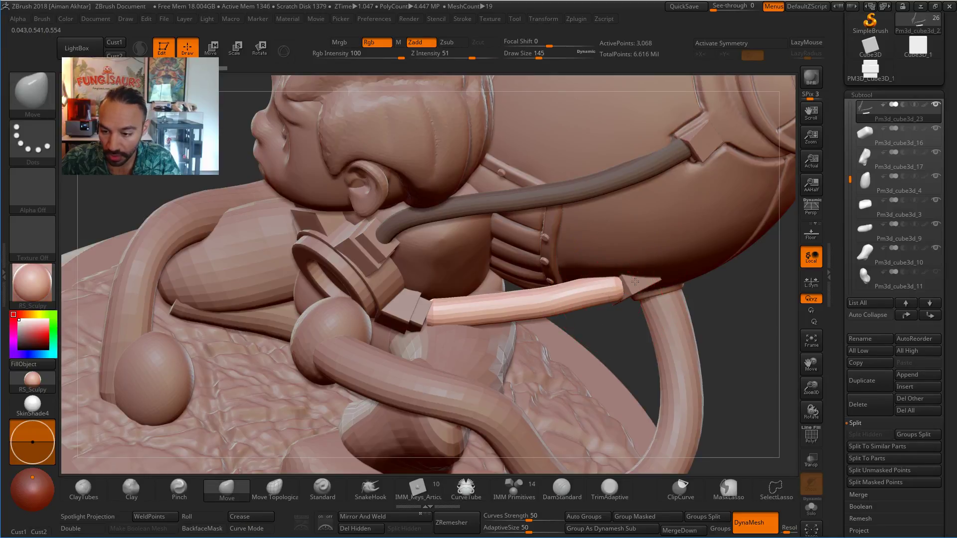
pyautogui.moveTo(439, 314)
pyautogui.mouseDown()
pyautogui.moveTo(431, 316)
pyautogui.moveTo(630, 284)
pyautogui.mouseUp()
pyautogui.moveTo(744, 319)
pyautogui.mouseDown()
pyautogui.moveTo(744, 276)
pyautogui.moveTo(708, 299)
pyautogui.mouseUp()
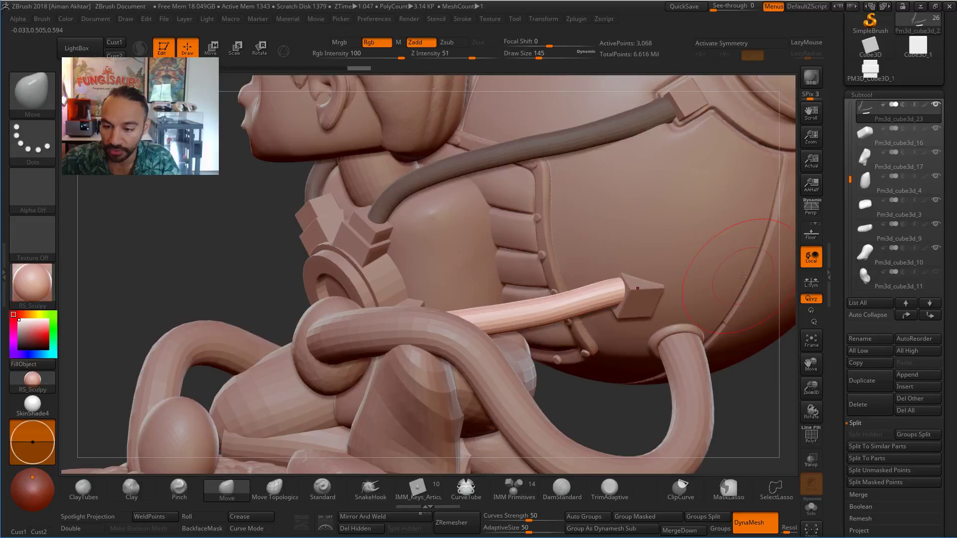
# Smooth the new lower tube and refine its bend and end positions between the two blocks.
pyautogui.keyDown('shift'); pyautogui.moveTo(648, 279); pyautogui.dragTo(508, 330); pyautogui.keyUp('shift')
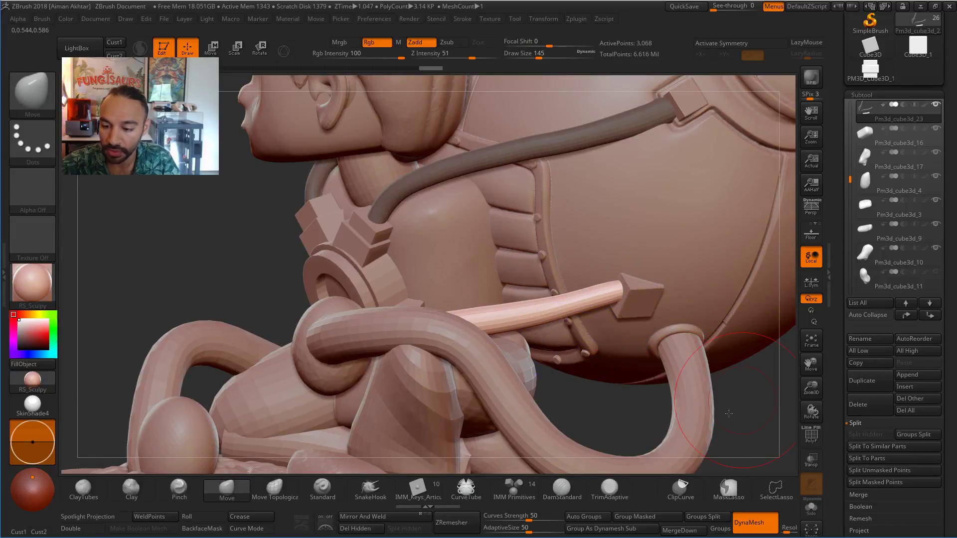
pyautogui.moveTo(687, 395); pyautogui.dragTo(658, 379)
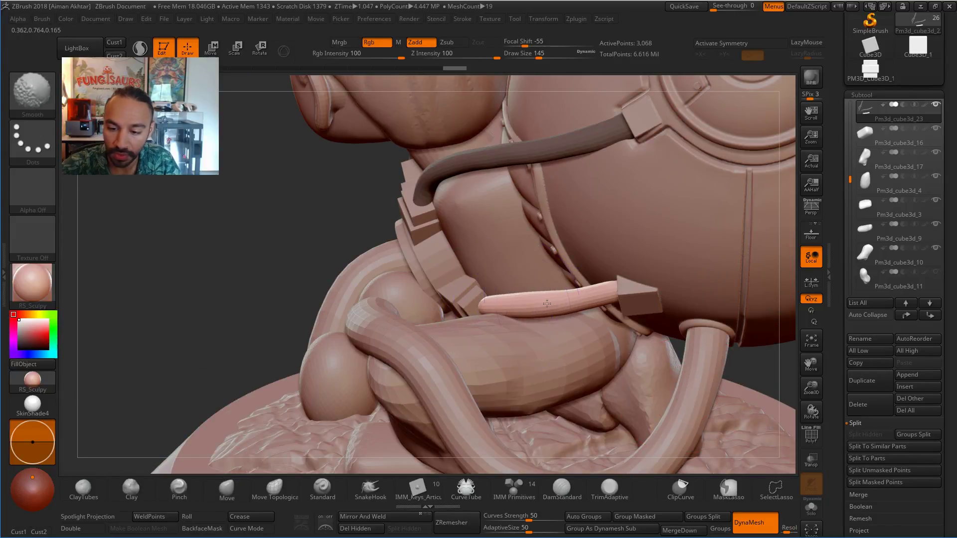
pyautogui.keyDown('shift'); pyautogui.moveTo(526, 303); pyautogui.dragTo(475, 311); pyautogui.keyUp('shift')
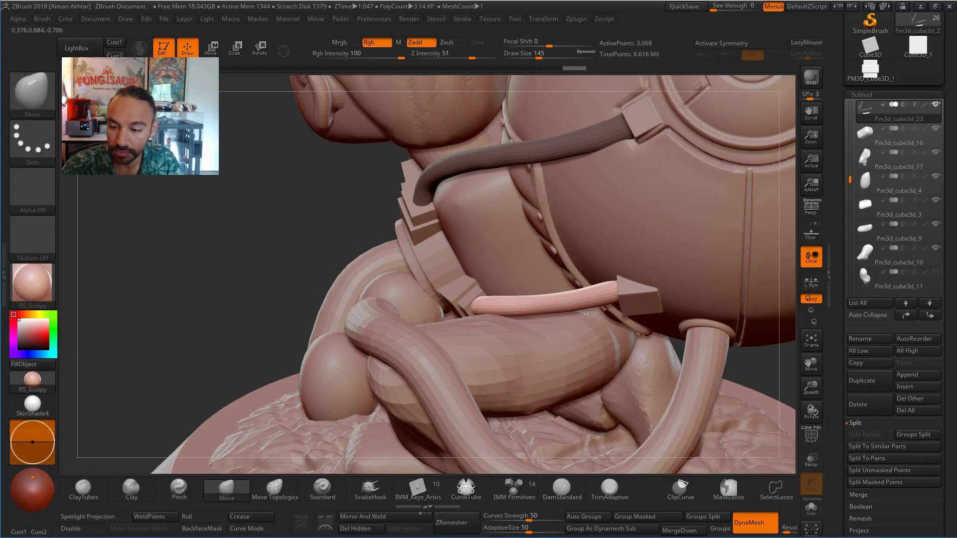
pyautogui.moveTo(590, 312); pyautogui.dragTo(676, 311, button='right')
pyautogui.moveTo(643, 295)
pyautogui.mouseDown()
pyautogui.moveTo(670, 293)
pyautogui.moveTo(631, 281)
pyautogui.mouseUp()
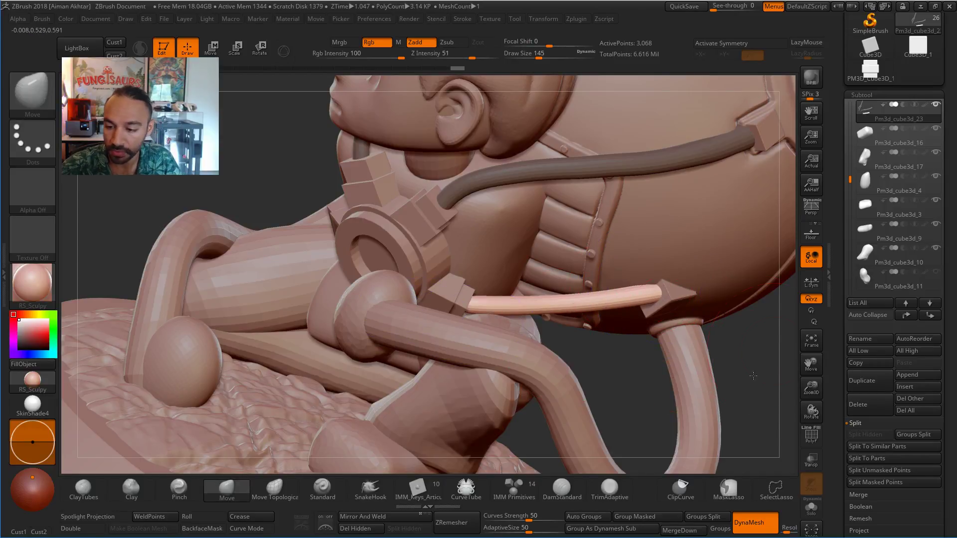
pyautogui.moveTo(753, 376); pyautogui.dragTo(661, 284)
pyautogui.moveTo(494, 291); pyautogui.dragTo(486, 277)
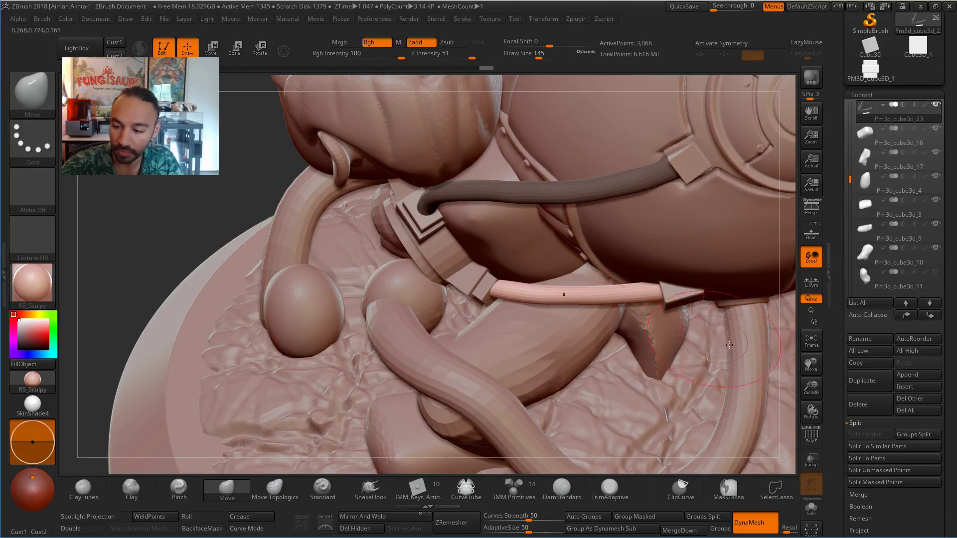
pyautogui.moveTo(794, 327)
pyautogui.mouseDown()
pyautogui.moveTo(730, 339)
pyautogui.moveTo(753, 360)
pyautogui.mouseUp()
# Separate the two thick hoses from the round backpack with topological masks and split them into their own subtool.
pyautogui.press('f')
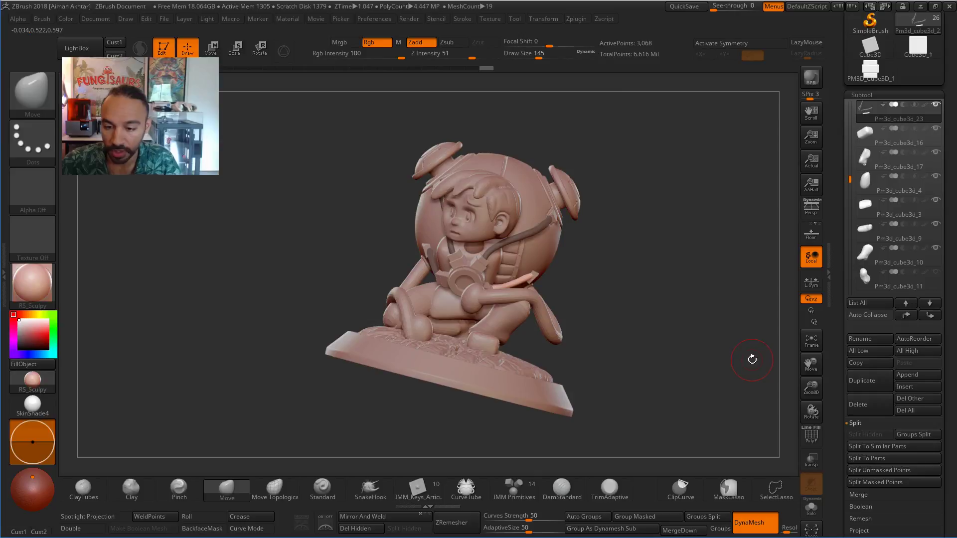
pyautogui.keyDown('alt'); pyautogui.click(555, 334); pyautogui.keyUp('alt')
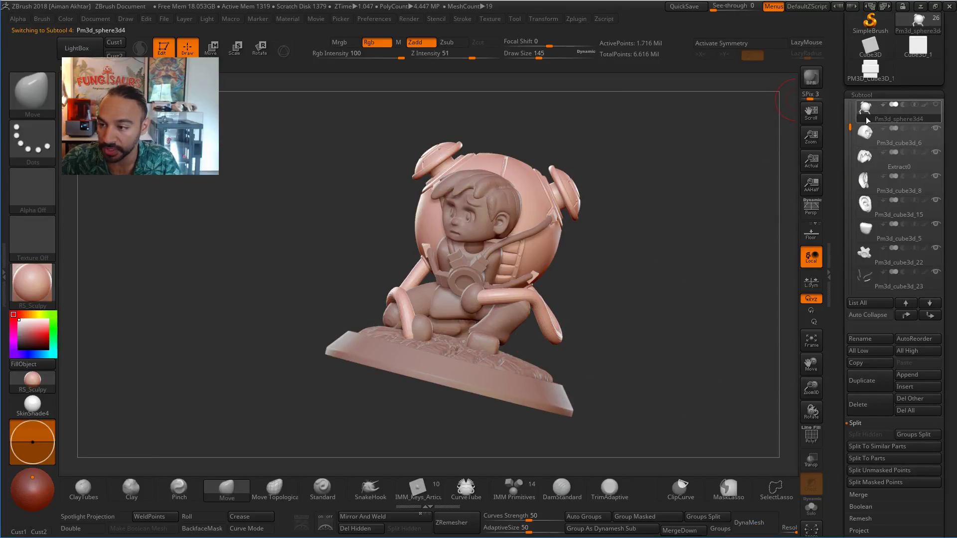
pyautogui.click(220, 50)
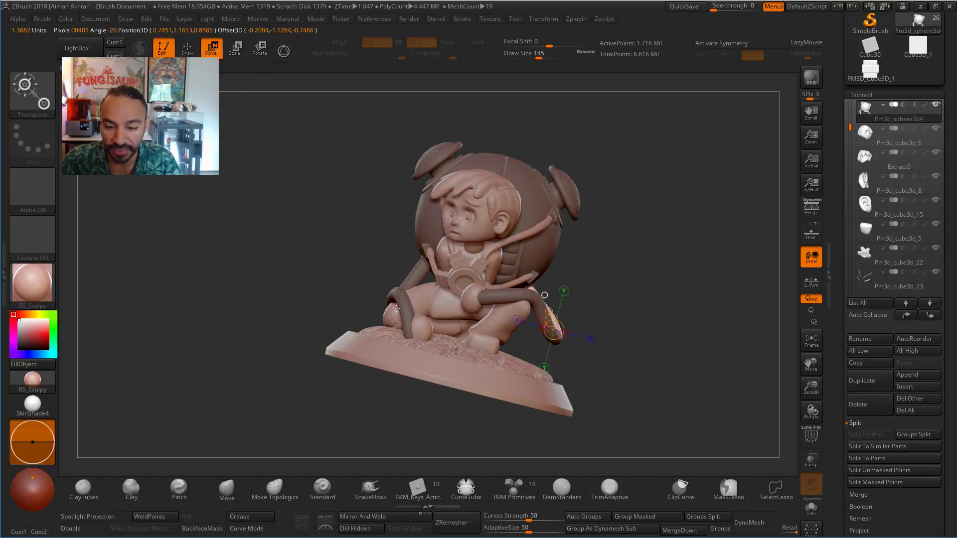
pyautogui.keyDown('ctrl'); pyautogui.moveTo(554, 332); pyautogui.dragTo(512, 215); pyautogui.keyUp('ctrl')
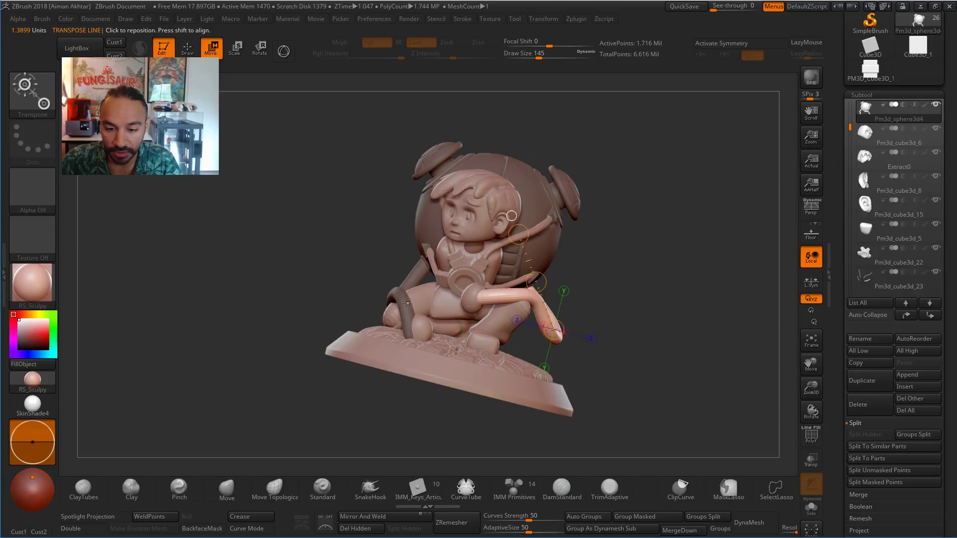
pyautogui.keyDown('ctrl'); pyautogui.moveTo(406, 303); pyautogui.dragTo(547, 293); pyautogui.keyUp('ctrl')
pyautogui.moveTo(630, 308); pyautogui.dragTo(410, 278)
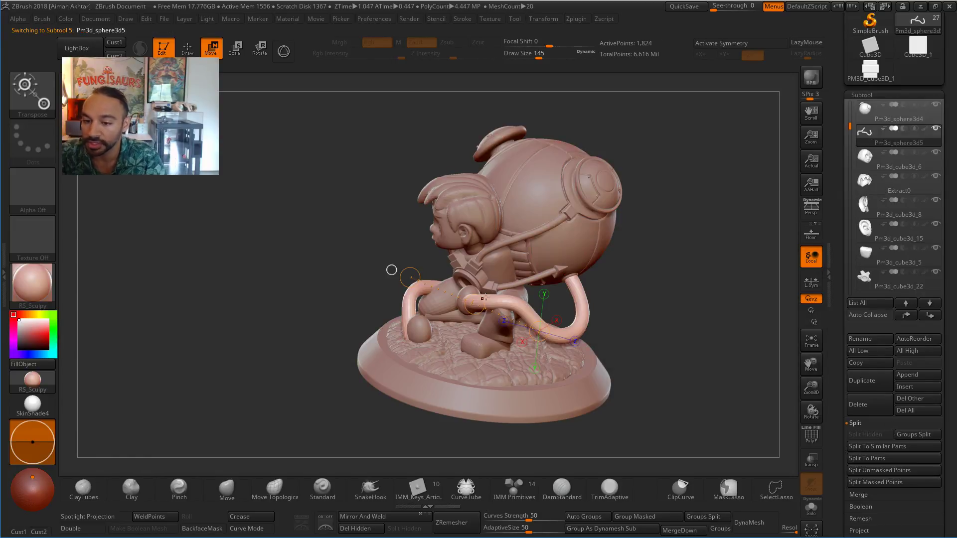
# Hide the separated hoses and the two egg-shaped pieces at their ends to clear the view of the chest.
pyautogui.keyDown('alt'); pyautogui.click(527, 274); pyautogui.keyUp('alt')
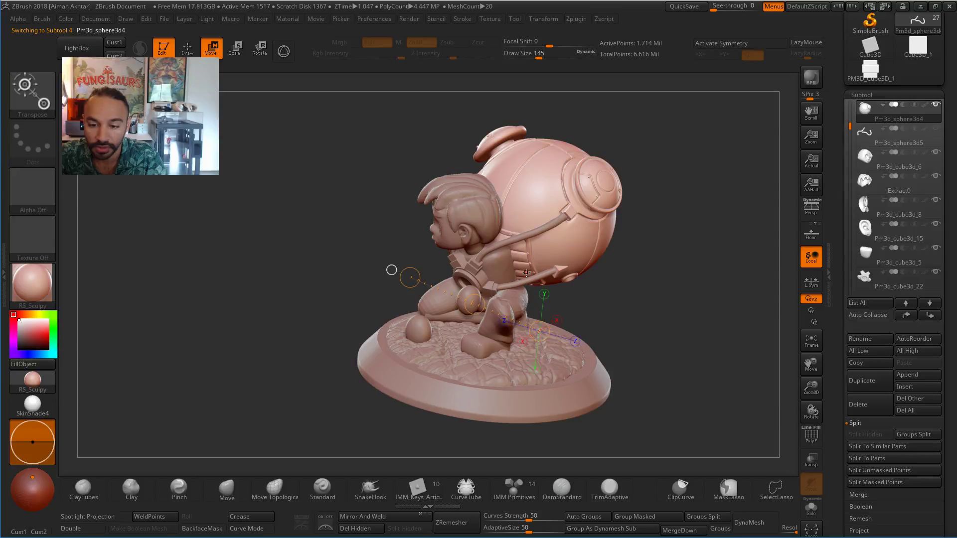
pyautogui.moveTo(636, 325)
pyautogui.keyDown('shift'); pyautogui.mouseDown()
pyautogui.moveTo(650, 325)
pyautogui.moveTo(614, 374)
pyautogui.mouseUp(); pyautogui.keyUp('shift')
pyautogui.press('q')
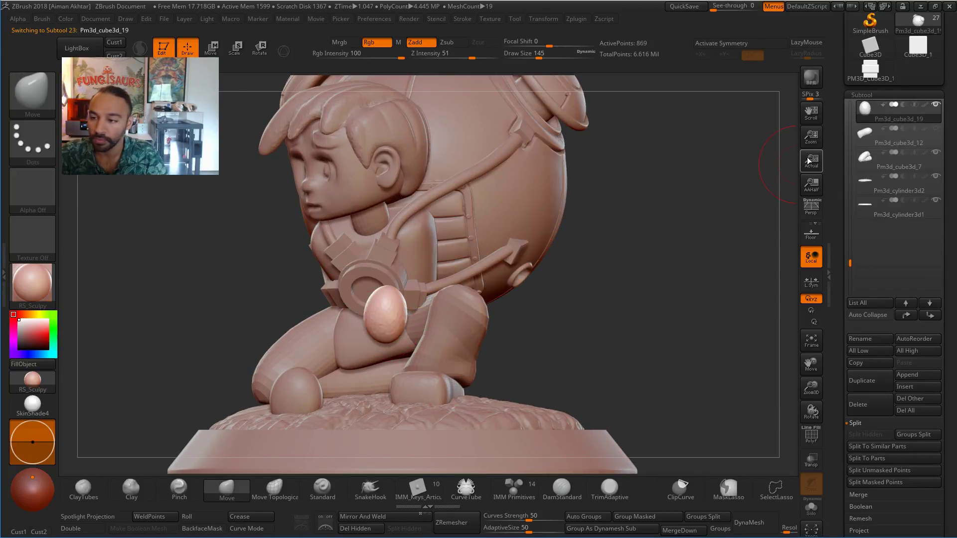
pyautogui.keyDown('alt'); pyautogui.click(287, 394); pyautogui.keyUp('alt')
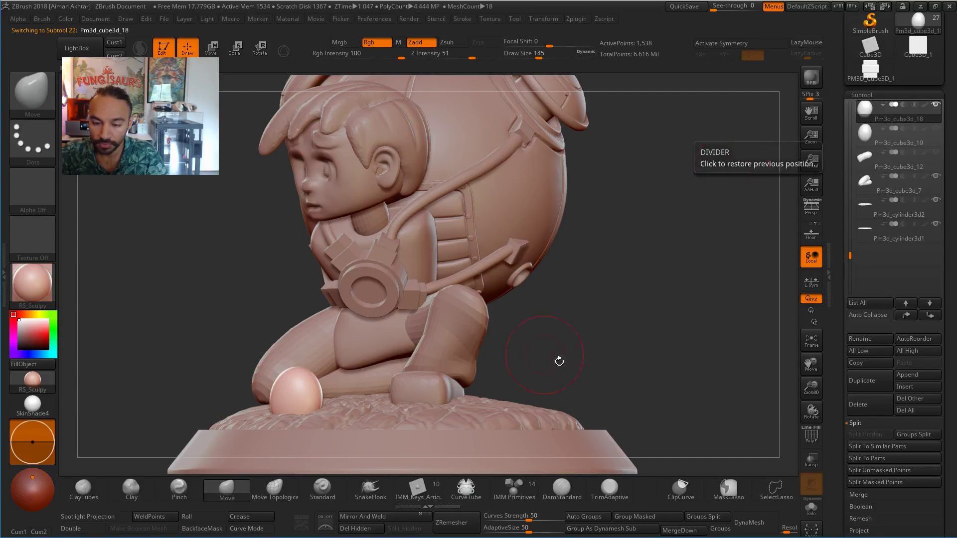
pyautogui.moveTo(559, 361); pyautogui.dragTo(639, 364)
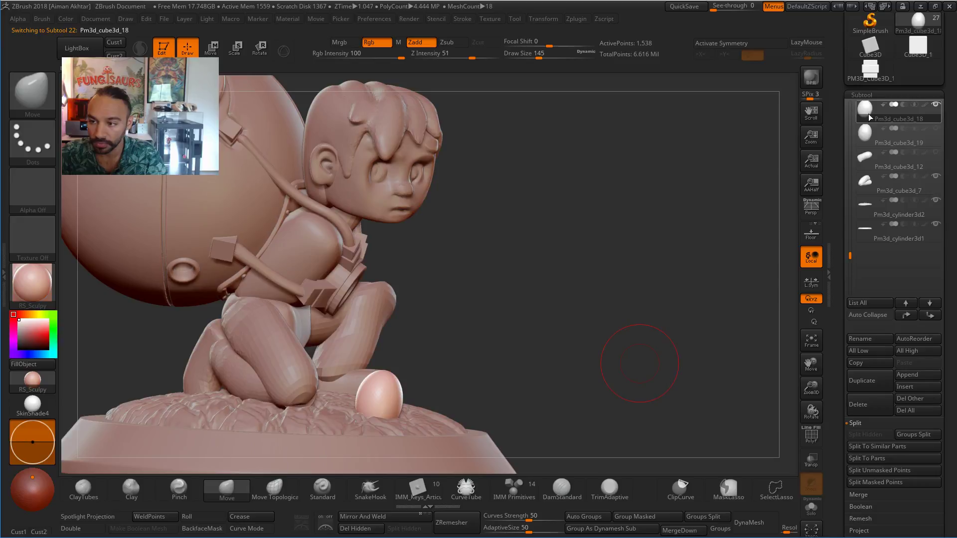
# Make the chest buckle's subtool active and switch to the custom InsertMesh brush.
pyautogui.keyDown('alt'); pyautogui.click(352, 285); pyautogui.keyUp('alt')
pyautogui.moveTo(507, 316); pyautogui.dragTo(334, 323)
pyautogui.moveTo(617, 331)
pyautogui.keyDown('alt'); pyautogui.mouseDown()
pyautogui.moveTo(551, 331)
pyautogui.moveTo(534, 342)
pyautogui.moveTo(611, 403)
pyautogui.moveTo(504, 401)
pyautogui.moveTo(614, 398)
pyautogui.moveTo(553, 399)
pyautogui.mouseUp(); pyautogui.keyUp('alt')
pyautogui.click(19, 109)
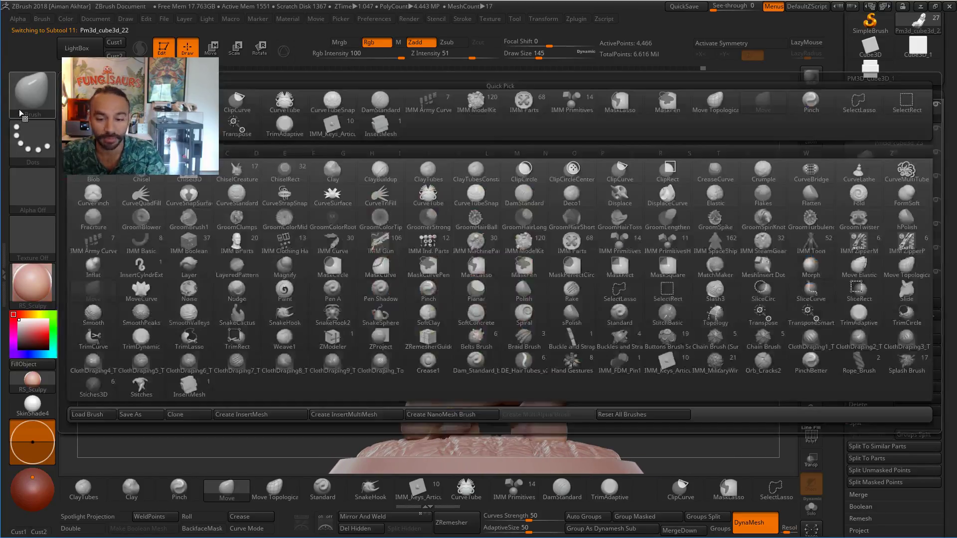
pyautogui.click(190, 366)
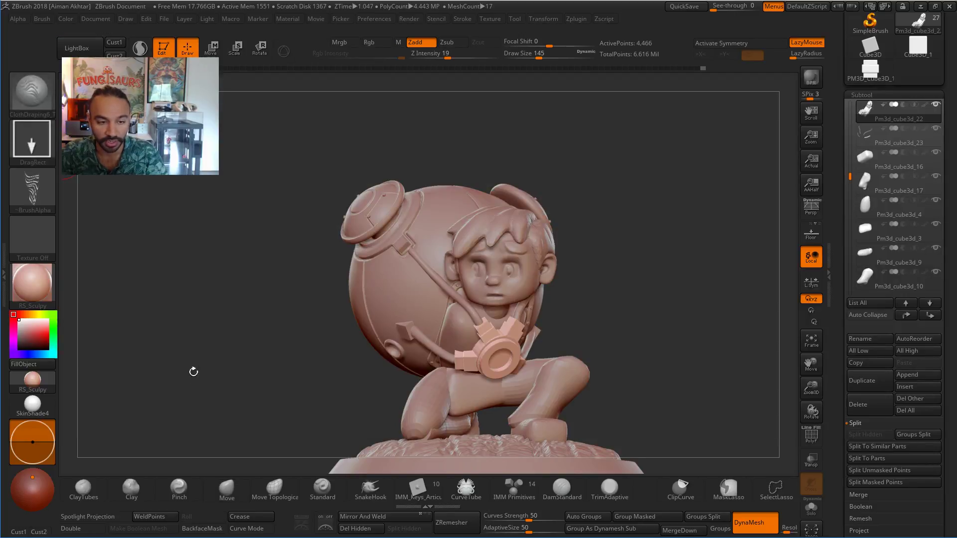
pyautogui.click(36, 97)
pyautogui.click(194, 396)
pyautogui.moveTo(257, 342); pyautogui.dragTo(293, 353)
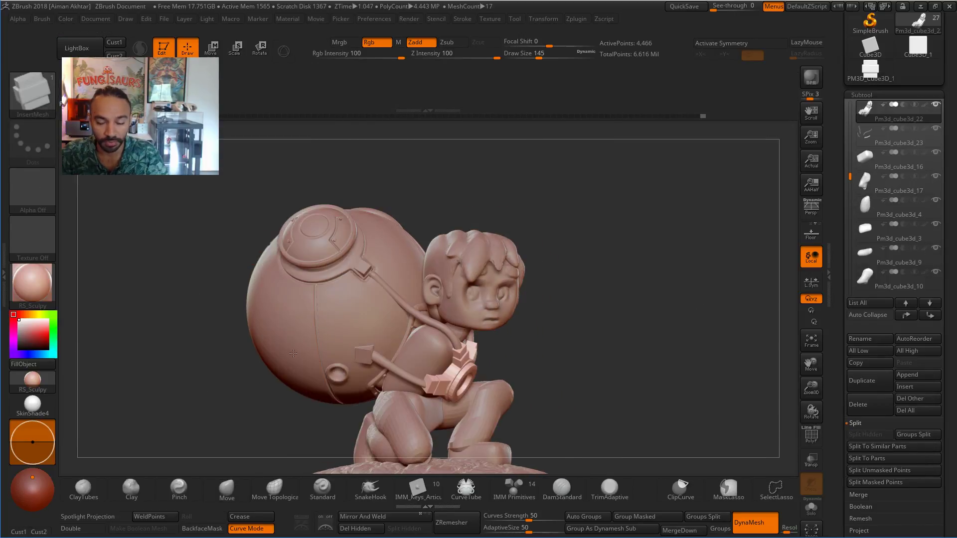
# Make the harness tubes the active subtool and clear their mask.
pyautogui.keyDown('alt'); pyautogui.moveTo(583, 412); pyautogui.dragTo(593, 430); pyautogui.keyUp('alt')
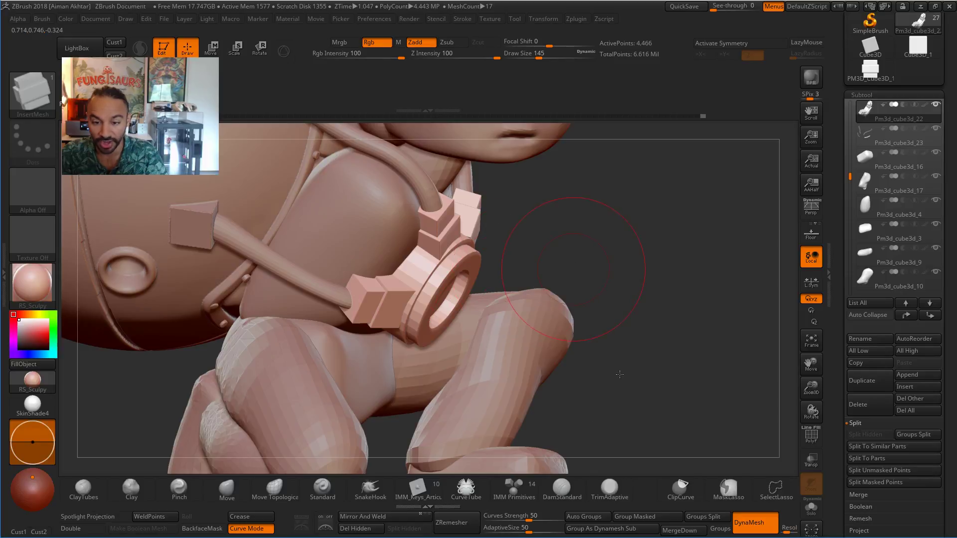
pyautogui.keyDown('alt'); pyautogui.moveTo(620, 374); pyautogui.dragTo(486, 353); pyautogui.keyUp('alt')
pyautogui.keyDown('alt'); pyautogui.click(541, 368); pyautogui.keyUp('alt')
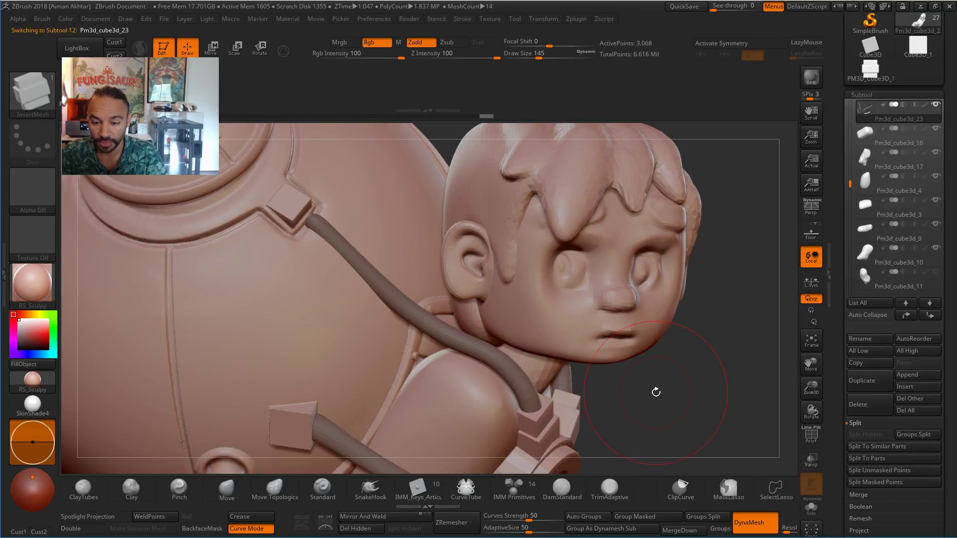
pyautogui.press('f')
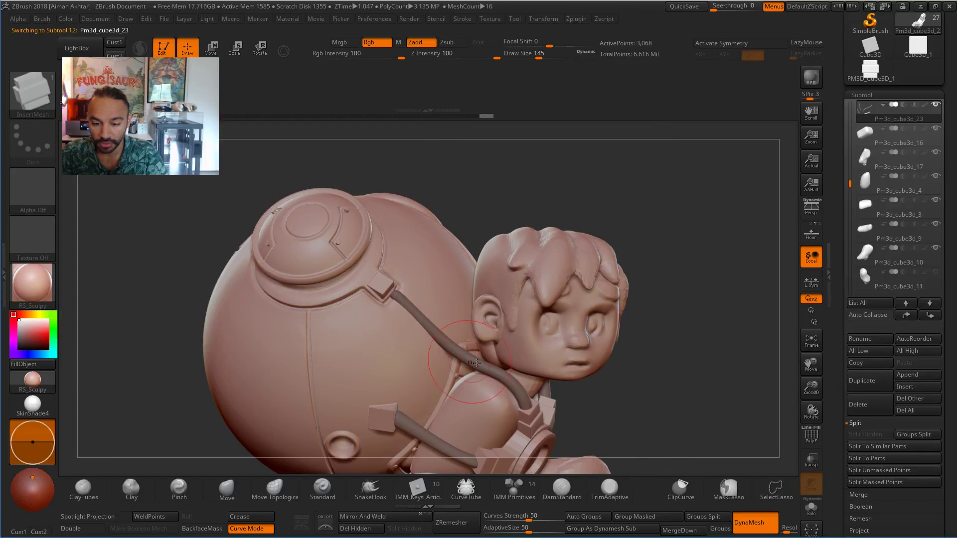
pyautogui.keyDown('ctrl'); pyautogui.moveTo(643, 383); pyautogui.dragTo(657, 395); pyautogui.keyUp('ctrl')
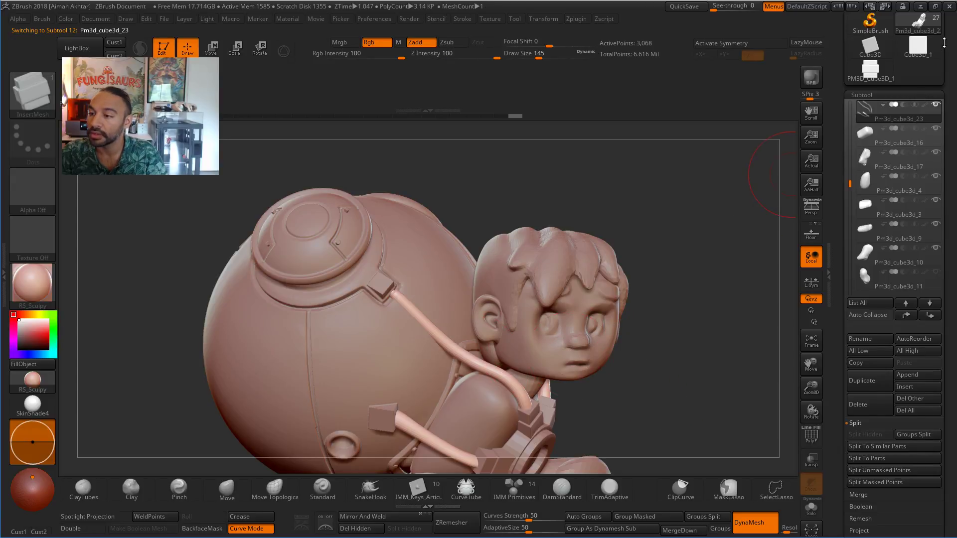
# Save the tool over the existing Logan_3 file.
pyautogui.moveTo(944, 43); pyautogui.dragTo(944, 203)
pyautogui.click(918, 46)
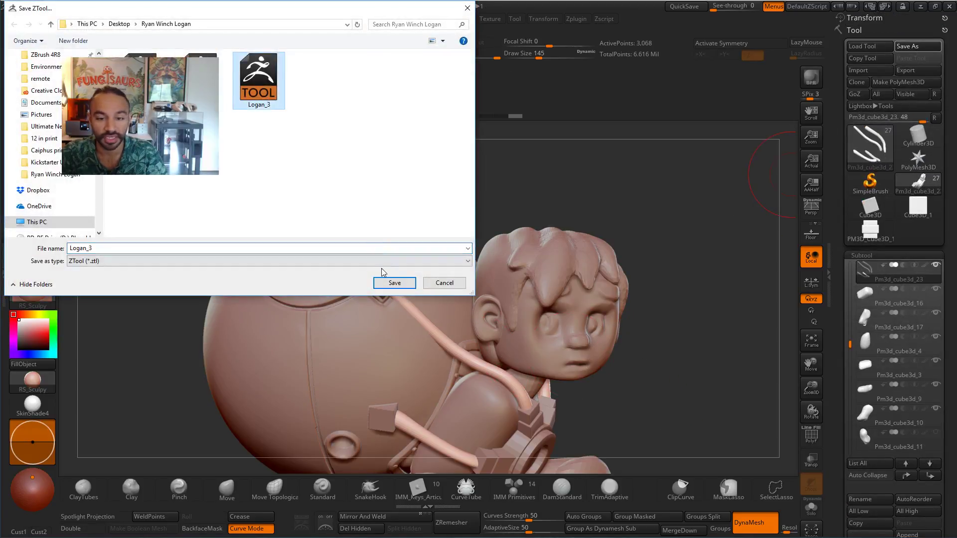
pyautogui.click(394, 283)
pyautogui.click(510, 298)
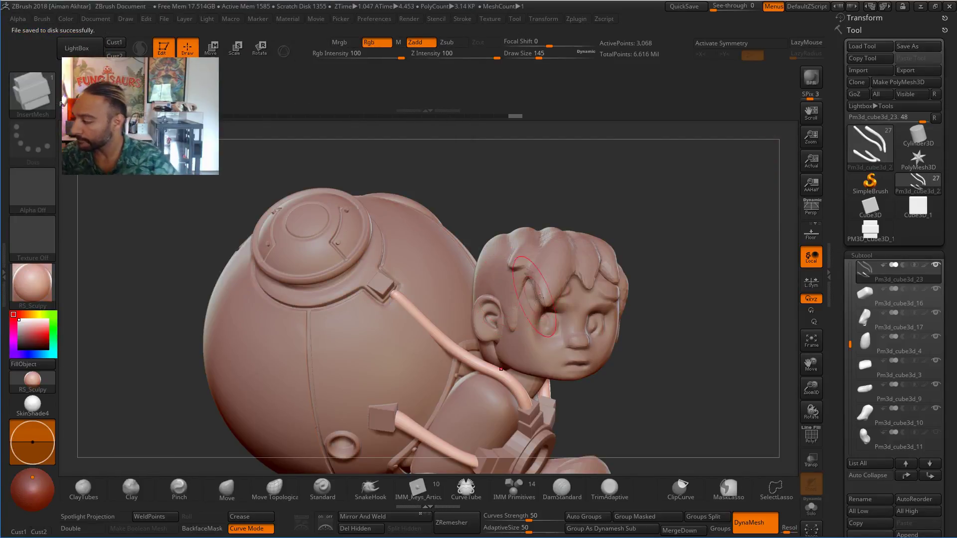
# Set the InsertMesh brush's draw size to 71 for covering the upper tube.
pyautogui.moveTo(728, 339); pyautogui.dragTo(719, 348)
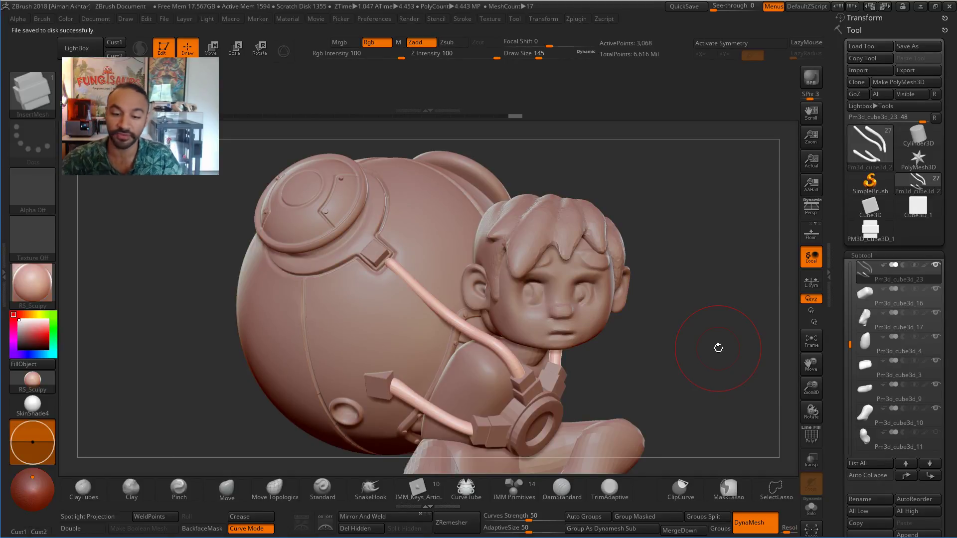
pyautogui.press('s')
pyautogui.moveTo(395, 265); pyautogui.dragTo(385, 261)
pyautogui.press('s')
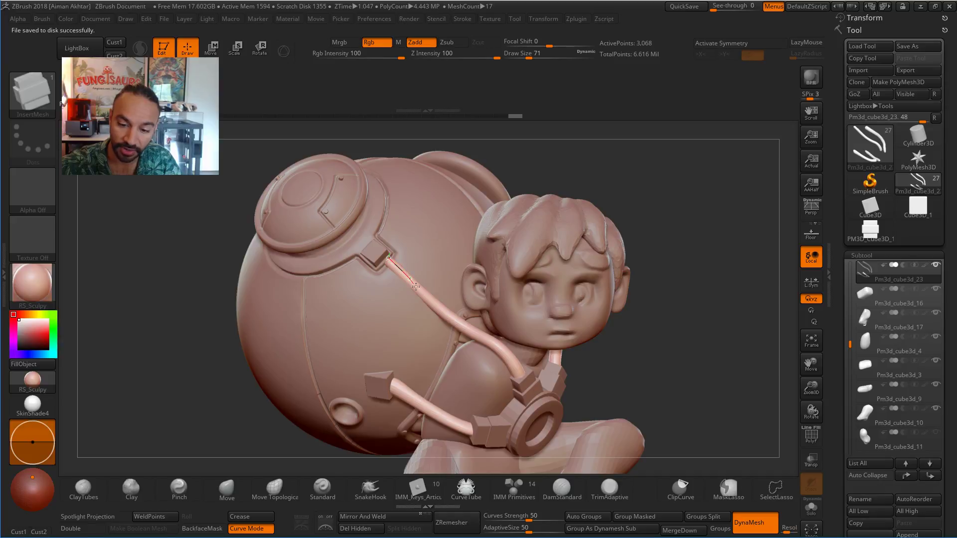
# Try to lay a chain of inserted segments freehand along the upper tube from the backpack block to the buckle.
pyautogui.moveTo(472, 331); pyautogui.dragTo(499, 345)
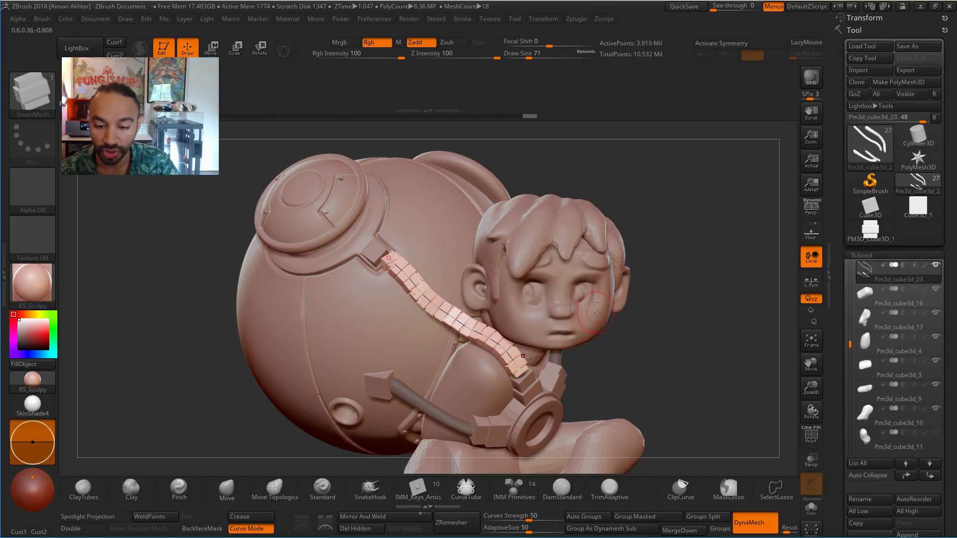
pyautogui.moveTo(672, 311)
pyautogui.mouseDown()
pyautogui.moveTo(655, 287)
pyautogui.moveTo(691, 307)
pyautogui.moveTo(685, 322)
pyautogui.mouseUp()
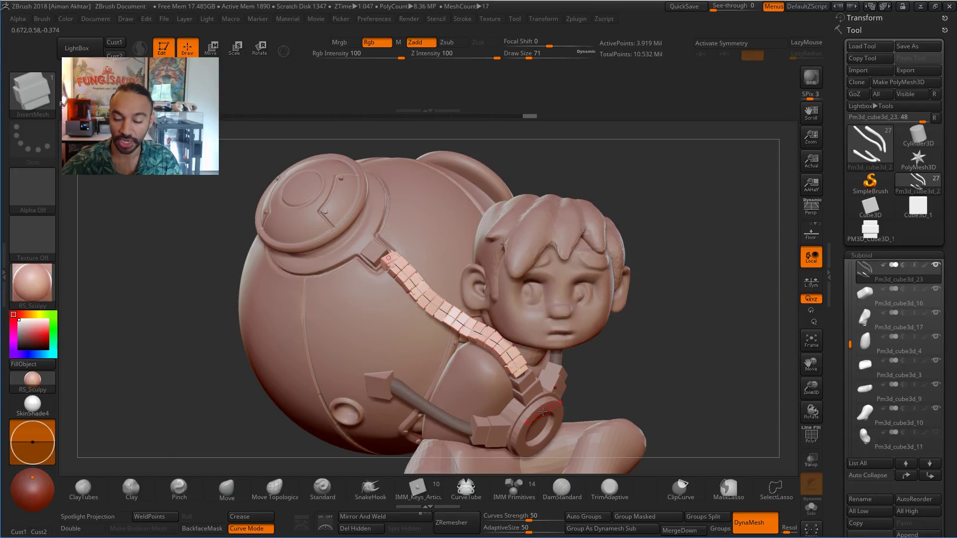
pyautogui.hotkey('ctrl', 'z')
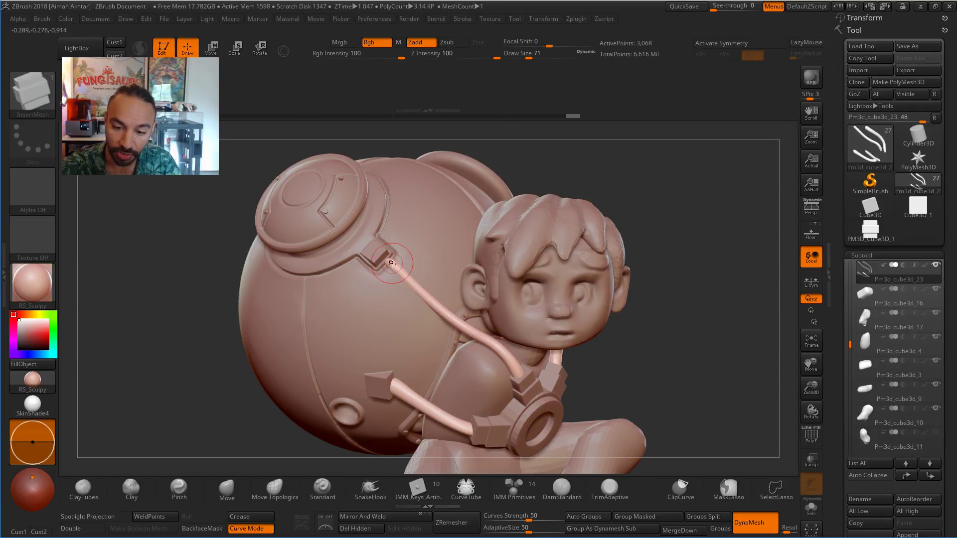
pyautogui.moveTo(387, 260); pyautogui.dragTo(420, 292)
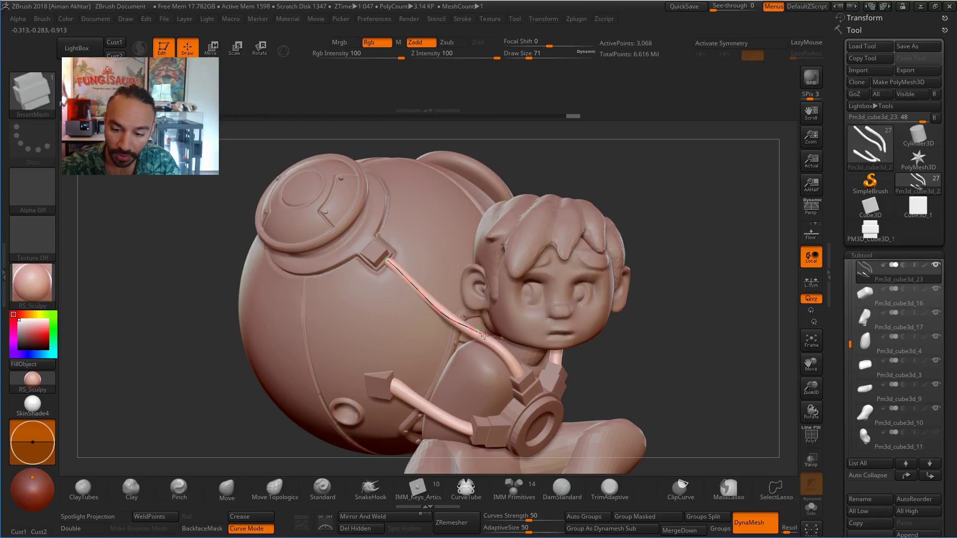
pyautogui.click(572, 349)
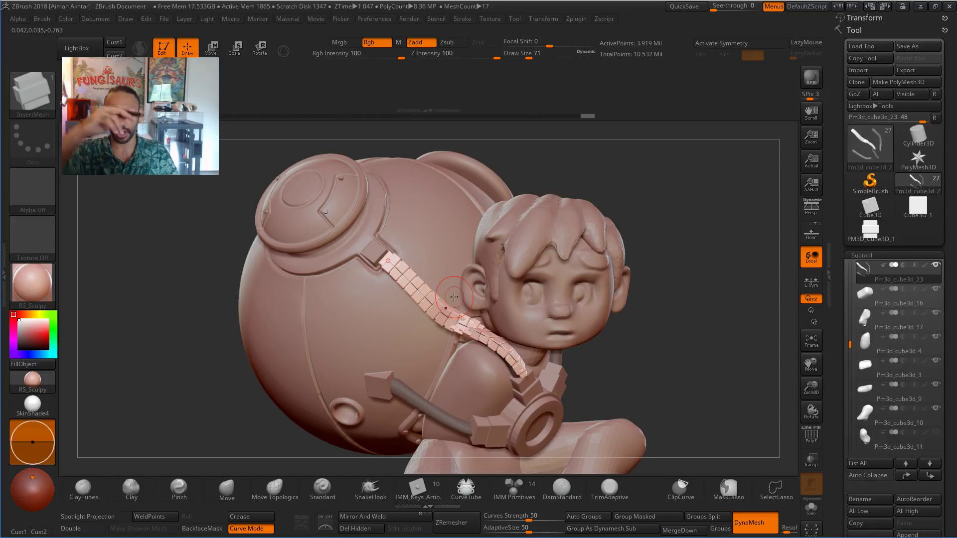
pyautogui.hotkey('ctrl', 'z')
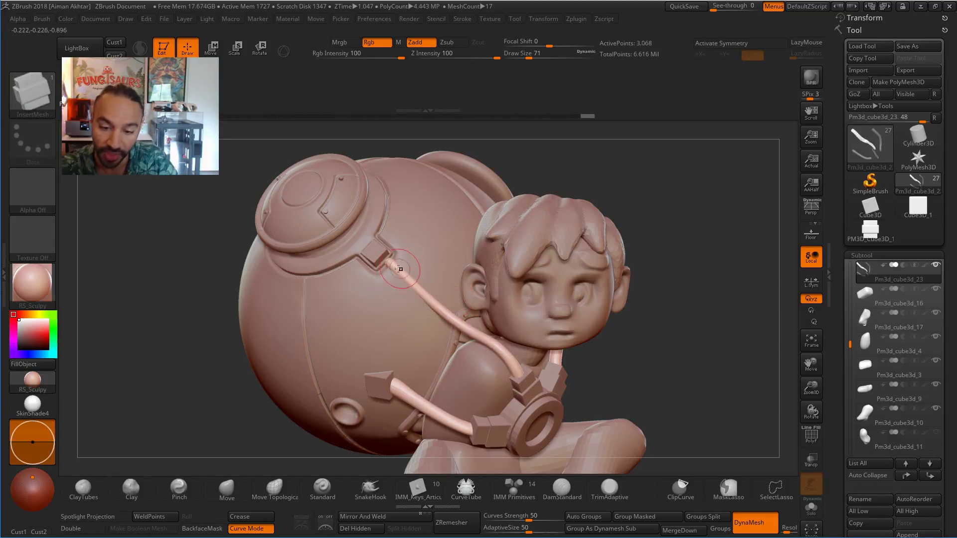
# Try the segment chain on the upper tube again from a more frontal angle, with a draw size of 97.
pyautogui.moveTo(646, 262); pyautogui.dragTo(641, 293)
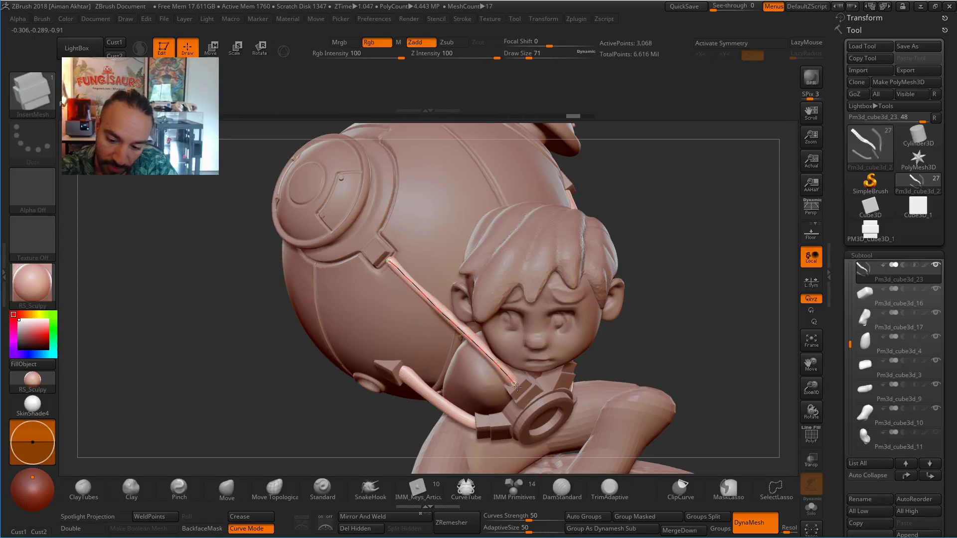
pyautogui.hotkey('ctrl', 'shift', 'z')
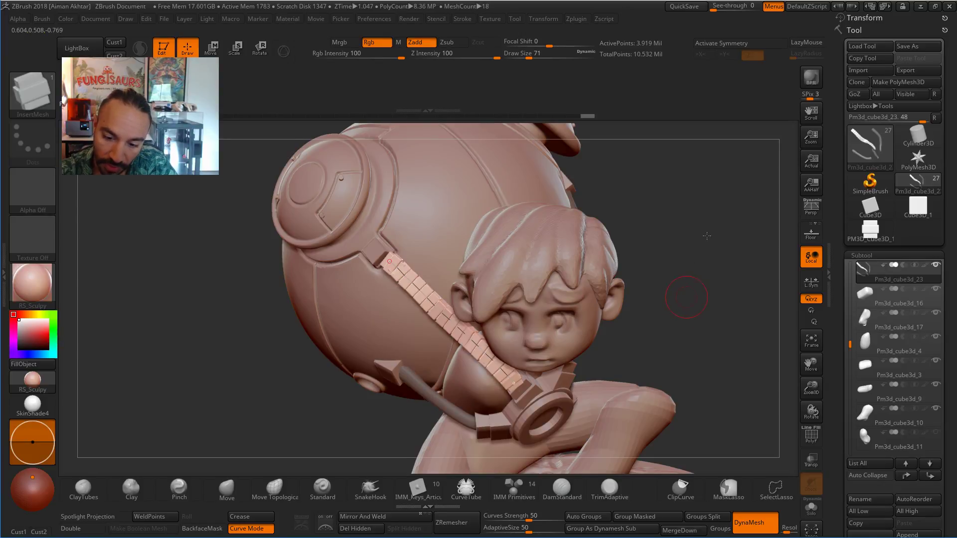
pyautogui.moveTo(707, 236); pyautogui.dragTo(573, 304)
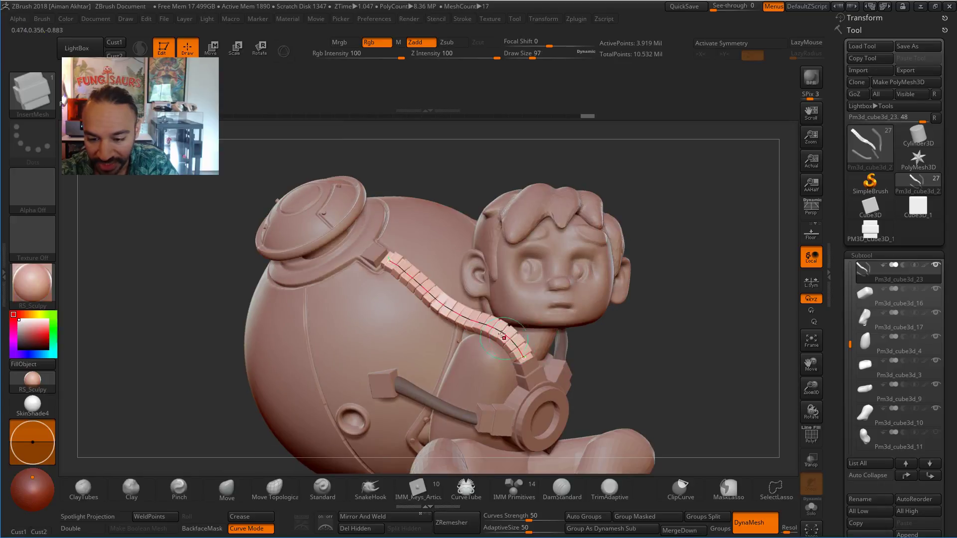
pyautogui.moveTo(685, 352); pyautogui.dragTo(678, 394)
pyautogui.hotkey('ctrl', 'z')
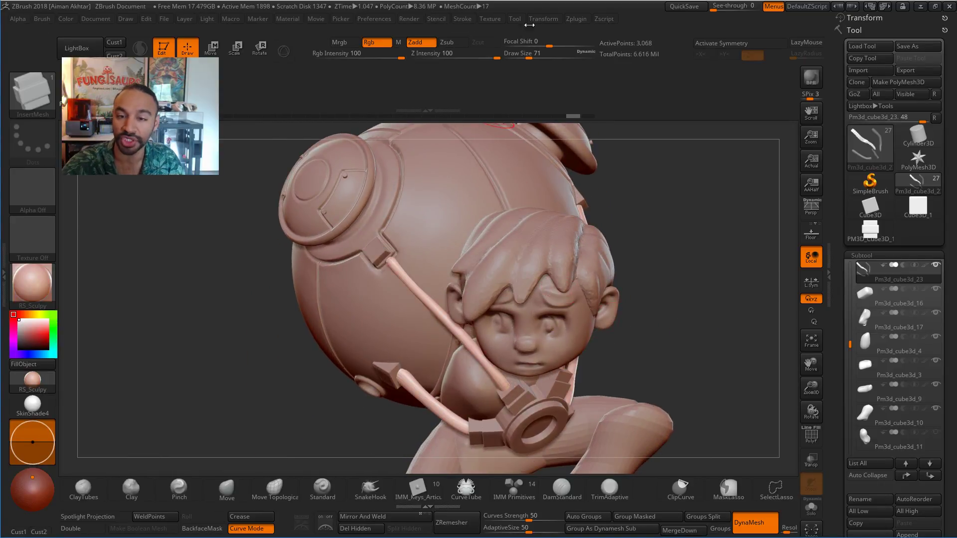
# Isolate the tubes and try a straight segment chain over the upper tube with the AsLine curve option.
pyautogui.click(462, 20)
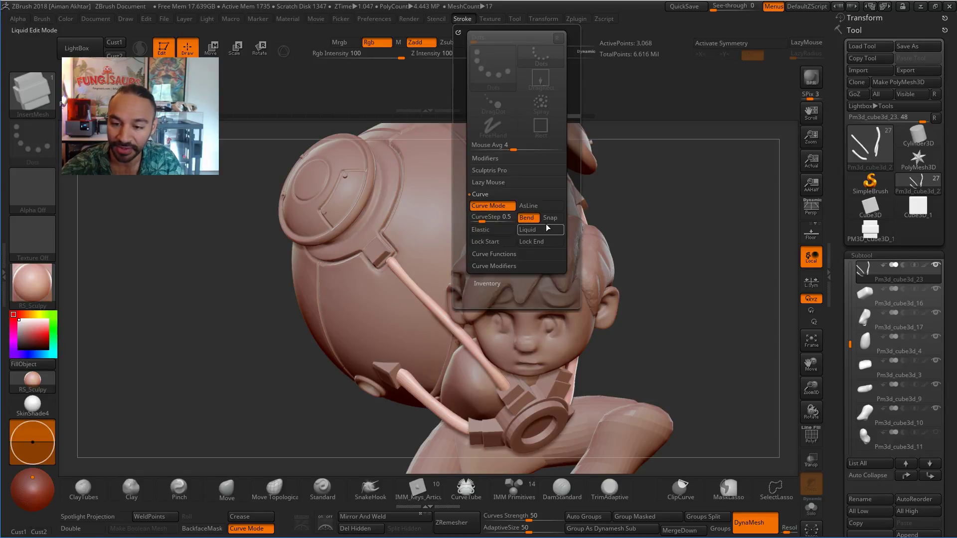
pyautogui.moveTo(668, 296)
pyautogui.mouseDown()
pyautogui.moveTo(746, 329)
pyautogui.moveTo(709, 316)
pyautogui.mouseUp()
pyautogui.moveTo(668, 278); pyautogui.dragTo(707, 297)
pyautogui.click(814, 512)
pyautogui.moveTo(556, 286)
pyautogui.mouseDown()
pyautogui.moveTo(433, 272)
pyautogui.moveTo(451, 327)
pyautogui.moveTo(511, 397)
pyautogui.mouseUp()
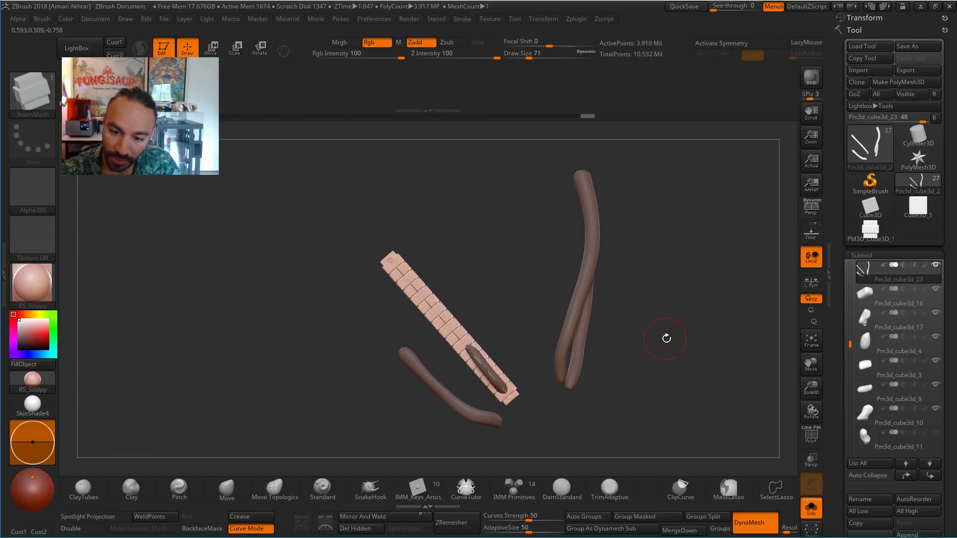
pyautogui.moveTo(682, 351)
pyautogui.mouseDown()
pyautogui.moveTo(726, 240)
pyautogui.moveTo(684, 257)
pyautogui.mouseUp()
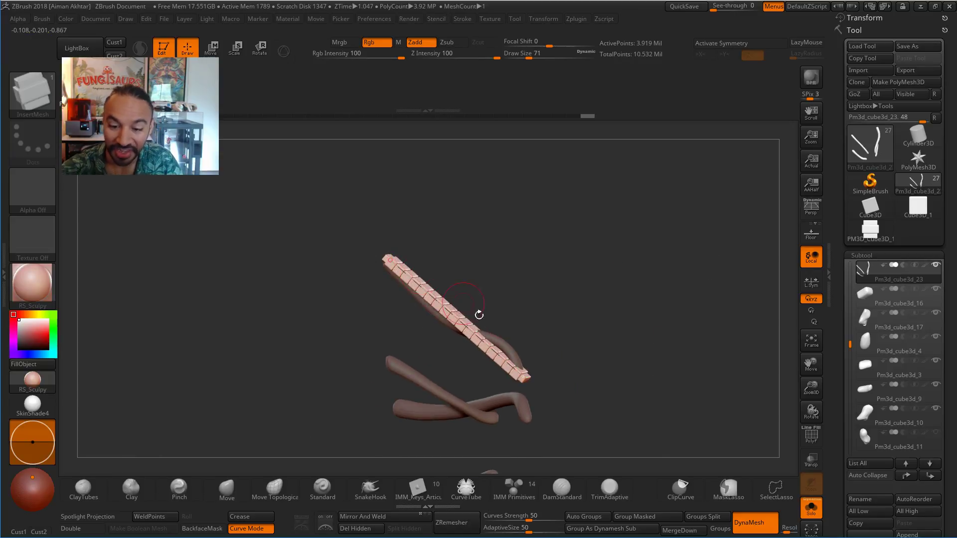
pyautogui.hotkey('ctrl', 'z')
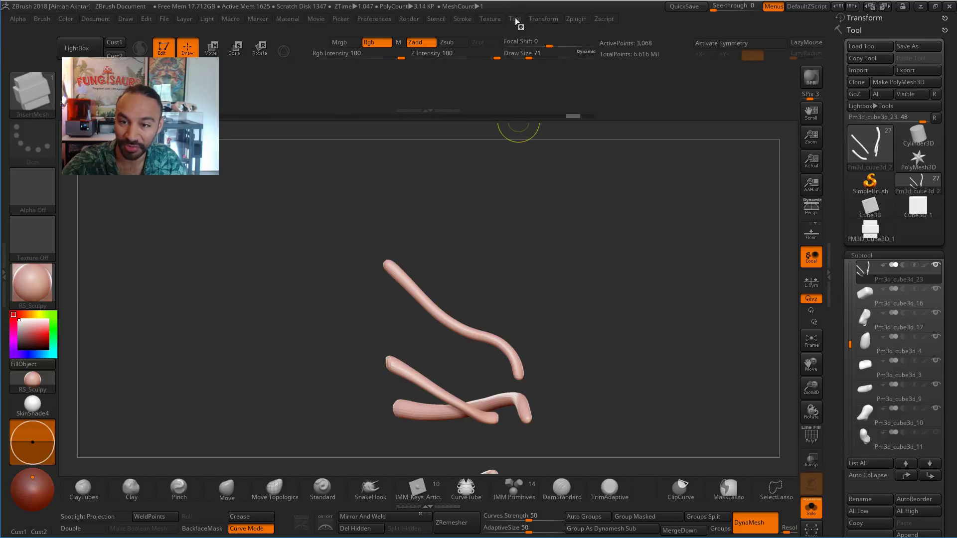
# Turn on the curve's Snap option and try a straight segment chain along the isolated upper tube.
pyautogui.click(462, 19)
pyautogui.moveTo(499, 234)
pyautogui.mouseDown()
pyautogui.moveTo(395, 273)
pyautogui.moveTo(456, 423)
pyautogui.mouseUp()
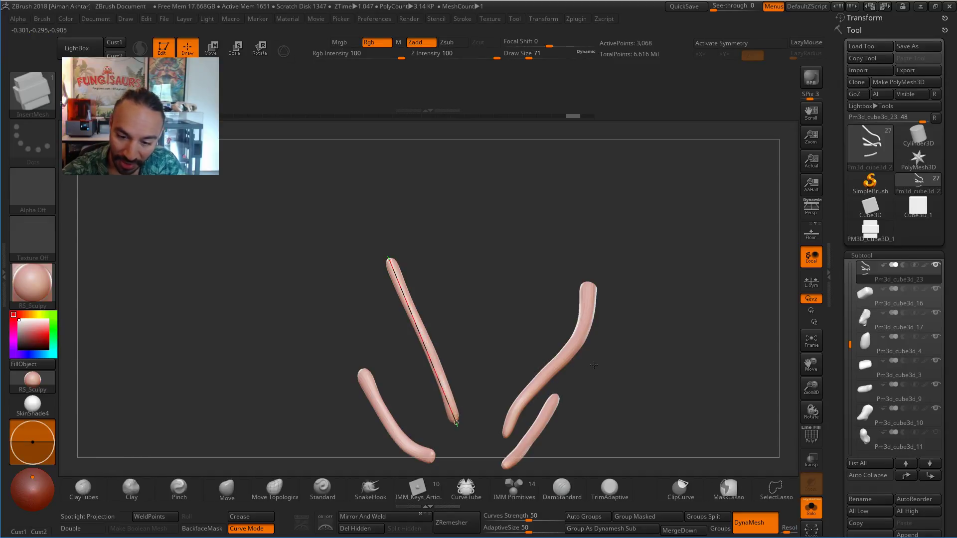
pyautogui.moveTo(650, 327)
pyautogui.mouseDown()
pyautogui.moveTo(701, 278)
pyautogui.moveTo(648, 265)
pyautogui.mouseUp()
pyautogui.press('ctrl')
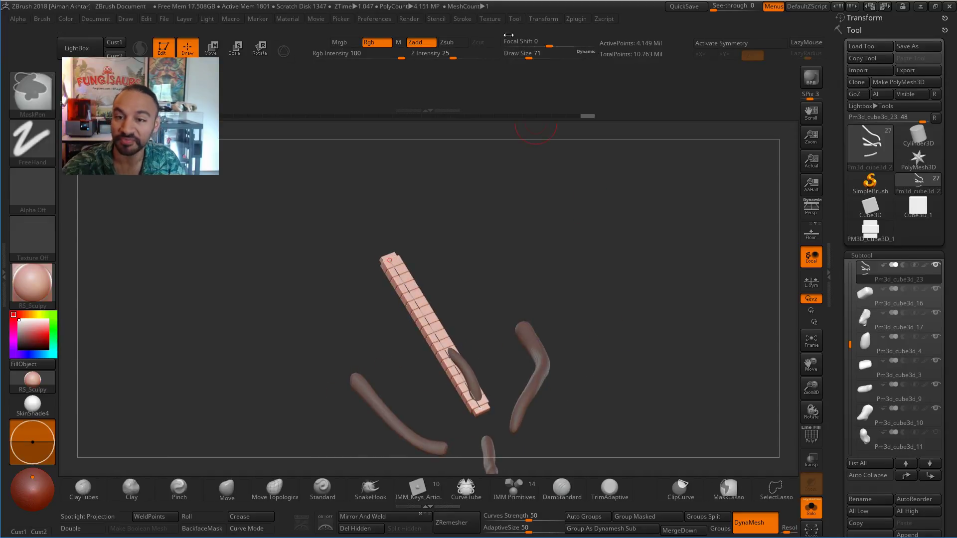
pyautogui.hotkey('ctrl', 'z')
# Turn off the curve's AsLine option and lay the inserted segments along the upper tube with Snap on.
pyautogui.click(462, 18)
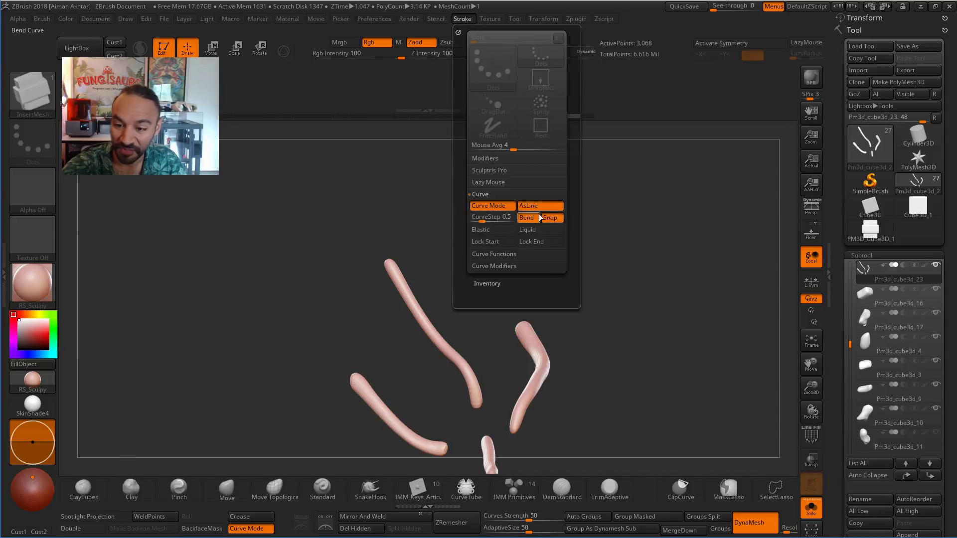
pyautogui.click(547, 207)
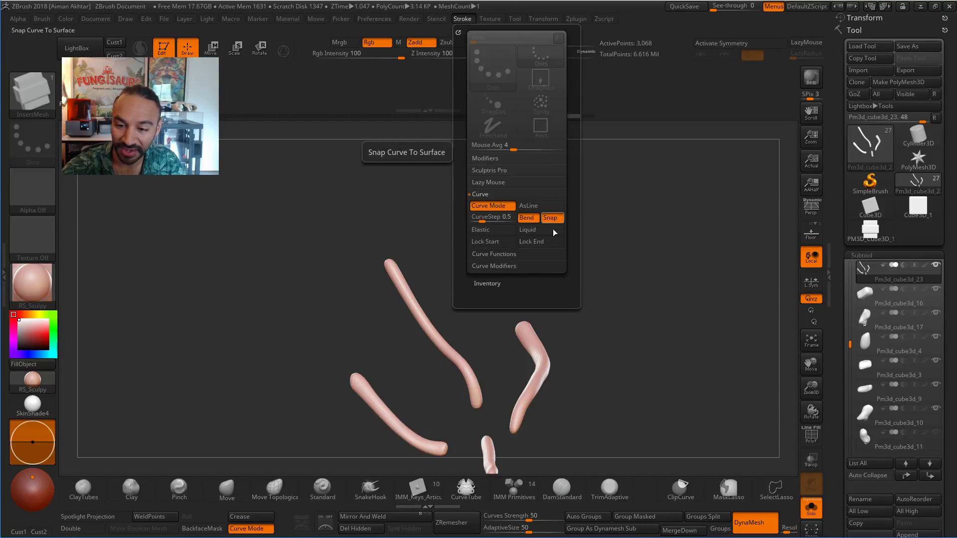
pyautogui.moveTo(523, 234); pyautogui.dragTo(395, 254)
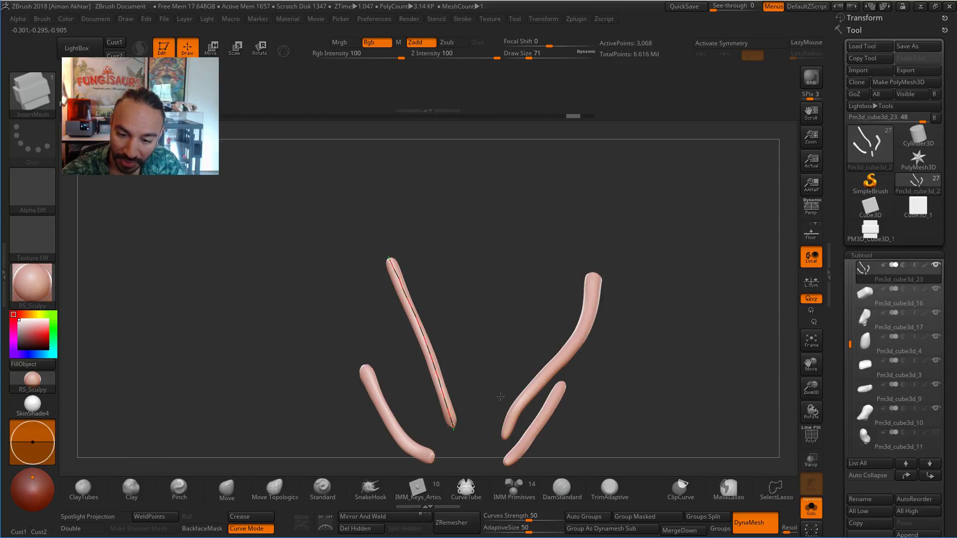
pyautogui.moveTo(489, 363); pyautogui.dragTo(505, 316)
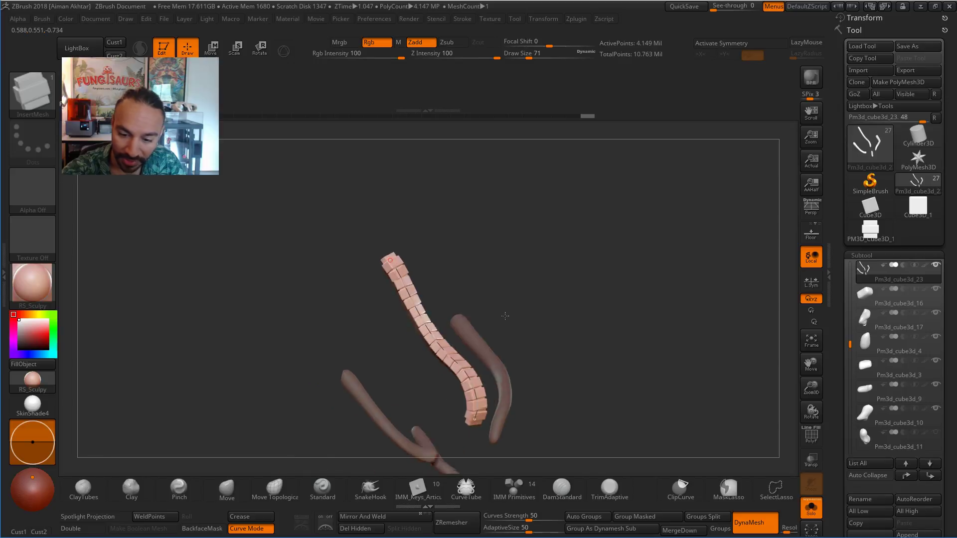
# Show the full model again and lay a snapped segment chain along the upper tube on the opposite side of the buckle.
pyautogui.click(811, 506)
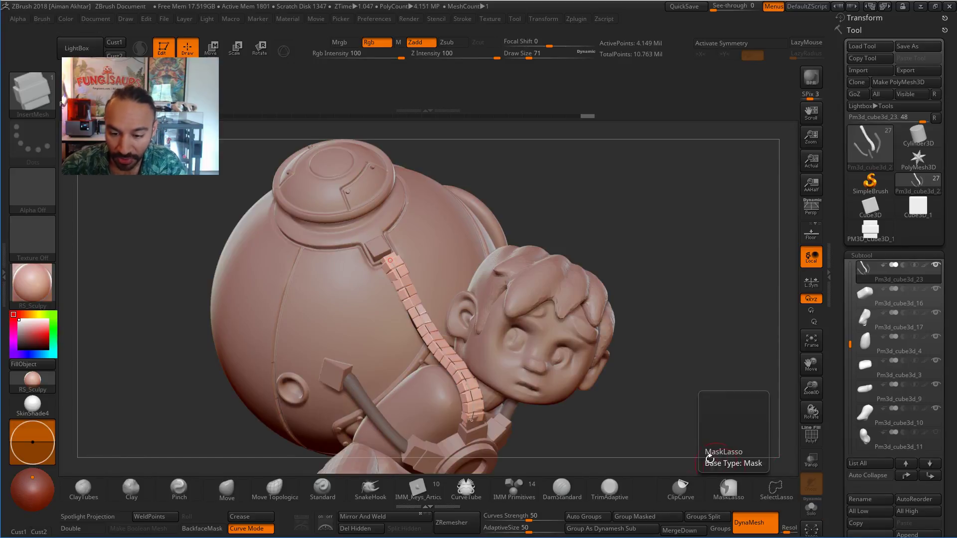
pyautogui.moveTo(632, 416)
pyautogui.mouseDown()
pyautogui.moveTo(738, 409)
pyautogui.moveTo(611, 402)
pyautogui.mouseUp()
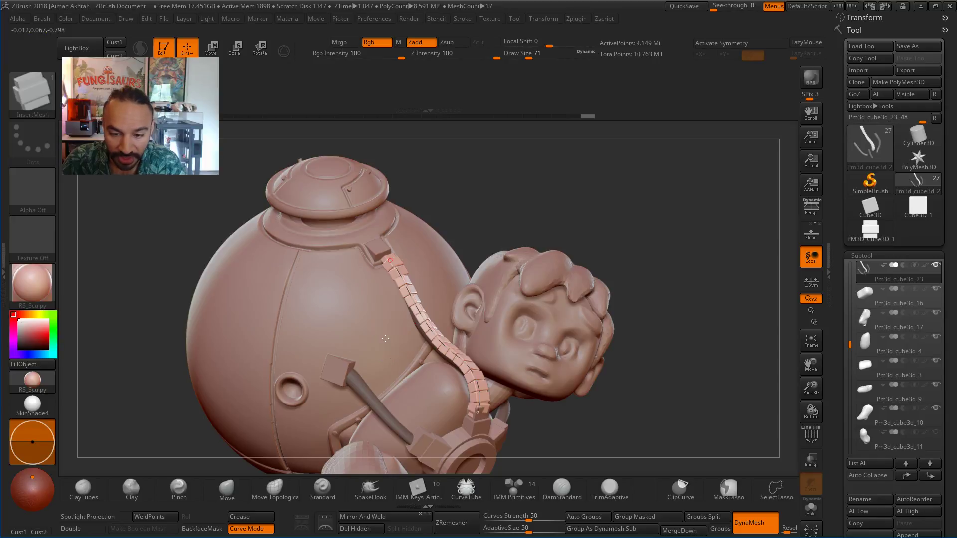
pyautogui.moveTo(567, 422); pyautogui.dragTo(373, 390)
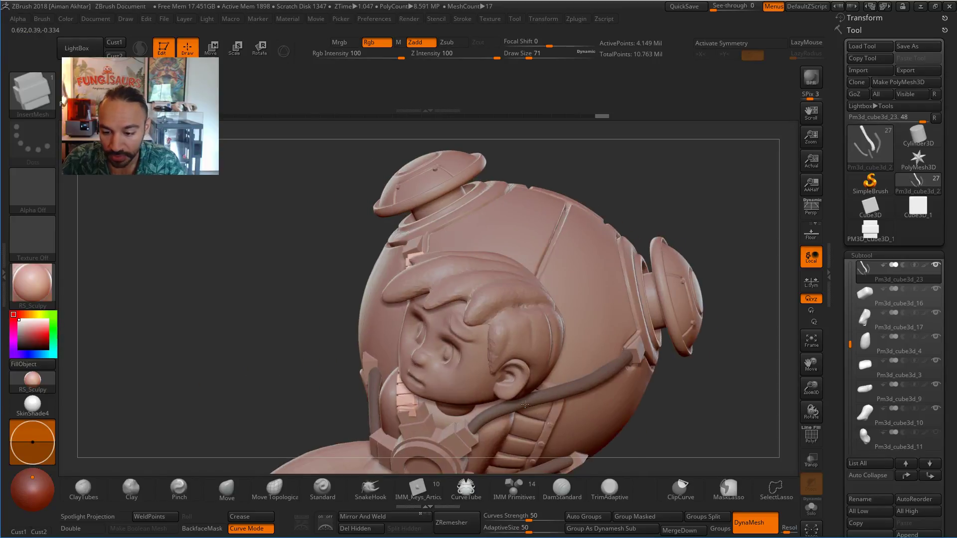
pyautogui.moveTo(698, 405); pyautogui.dragTo(547, 397)
pyautogui.moveTo(728, 414); pyautogui.dragTo(718, 367)
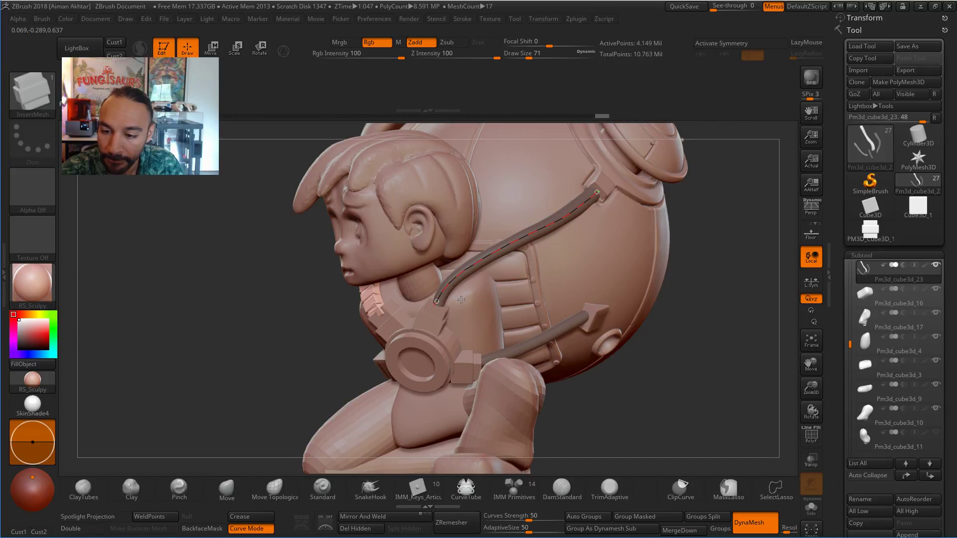
pyautogui.click(457, 315)
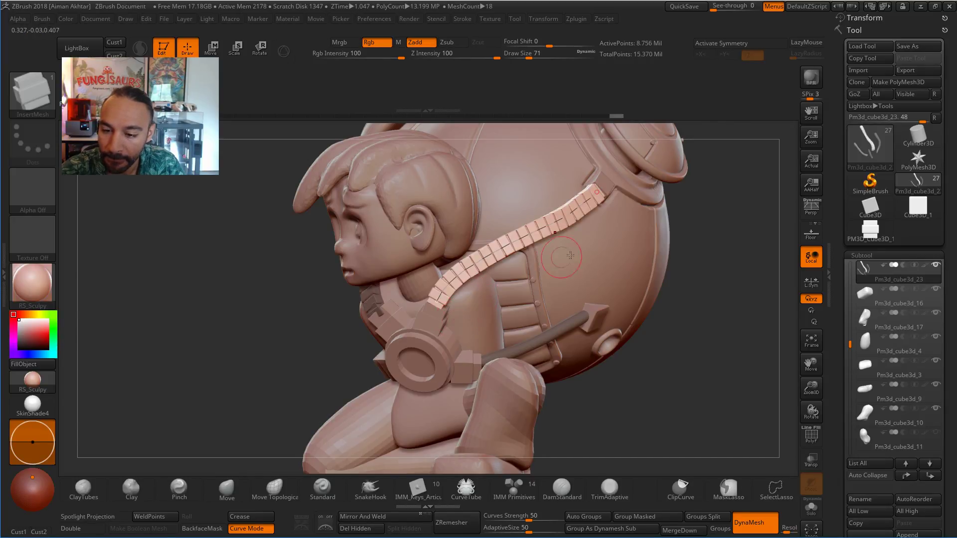
pyautogui.moveTo(730, 276); pyautogui.dragTo(749, 342)
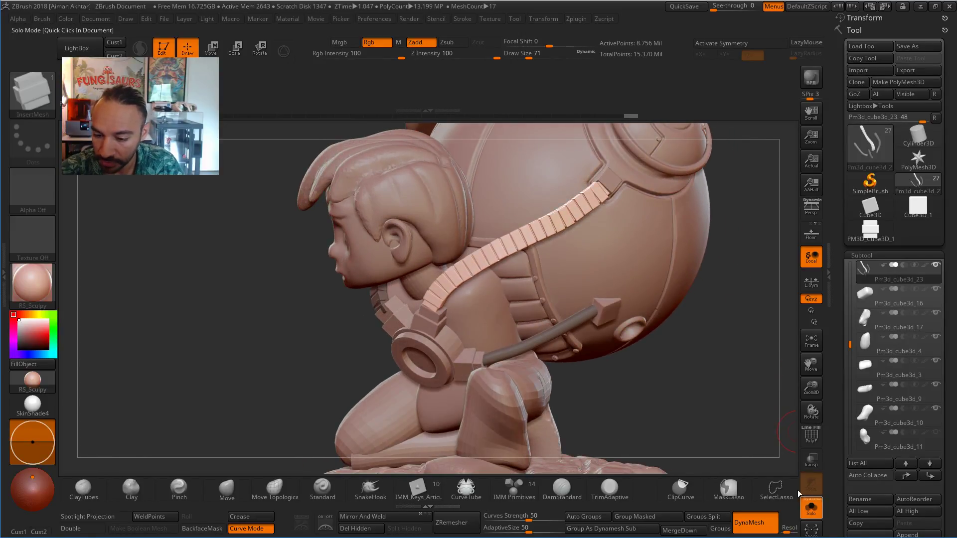
# Isolate the tubes and try a segment chain along the lower tube on the same side.
pyautogui.click(811, 505)
pyautogui.moveTo(731, 268); pyautogui.dragTo(601, 216)
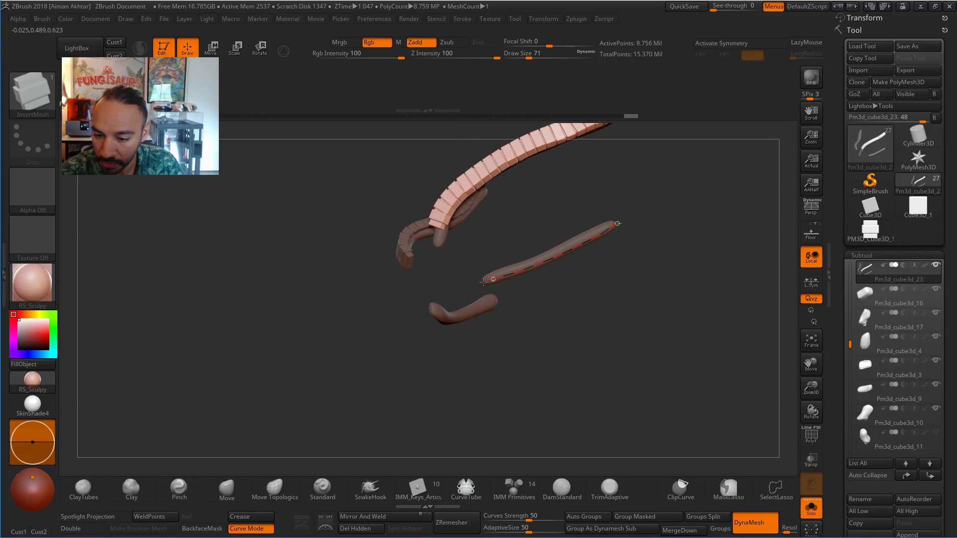
pyautogui.click(617, 272)
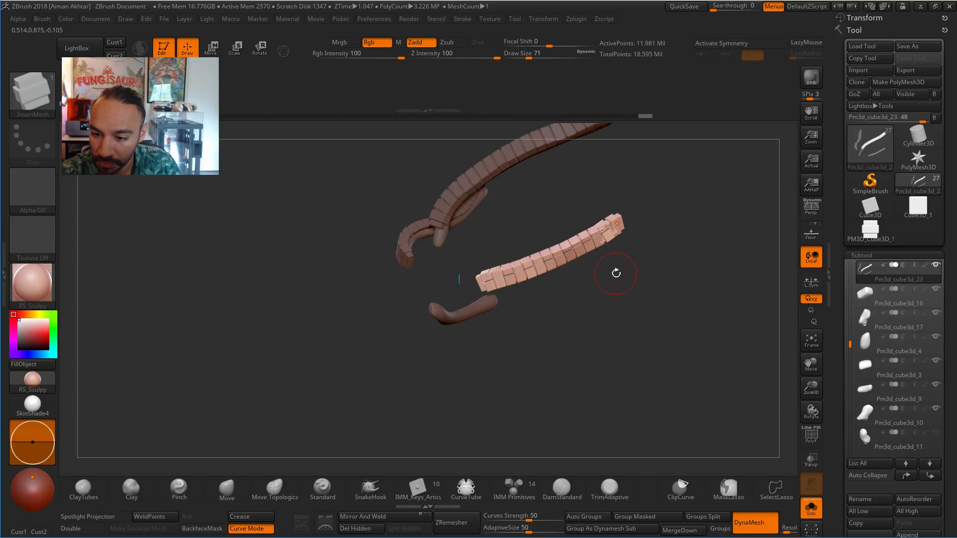
pyautogui.moveTo(592, 295); pyautogui.dragTo(608, 236)
pyautogui.press('ctrl')
pyautogui.hotkey('ctrl', 'z')
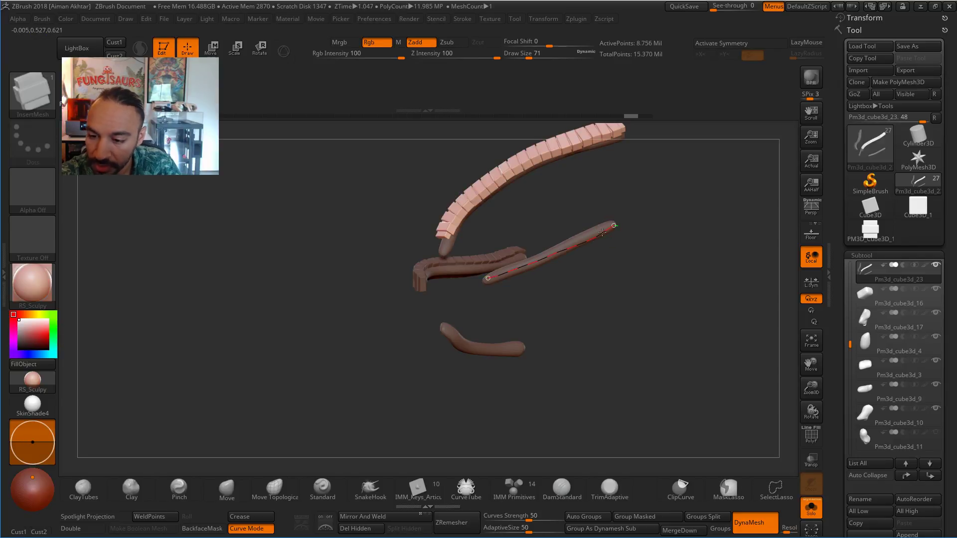
# Redraw the curve along that isolated lower tube and fill it with a segment chain.
pyautogui.moveTo(609, 227); pyautogui.dragTo(614, 225)
pyautogui.hotkey('ctrl', 'z')
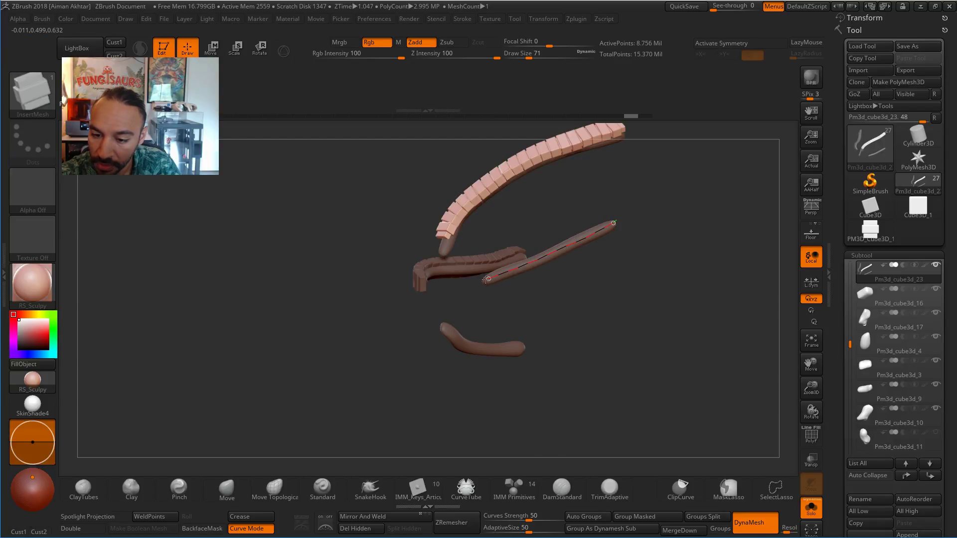
pyautogui.click(643, 227)
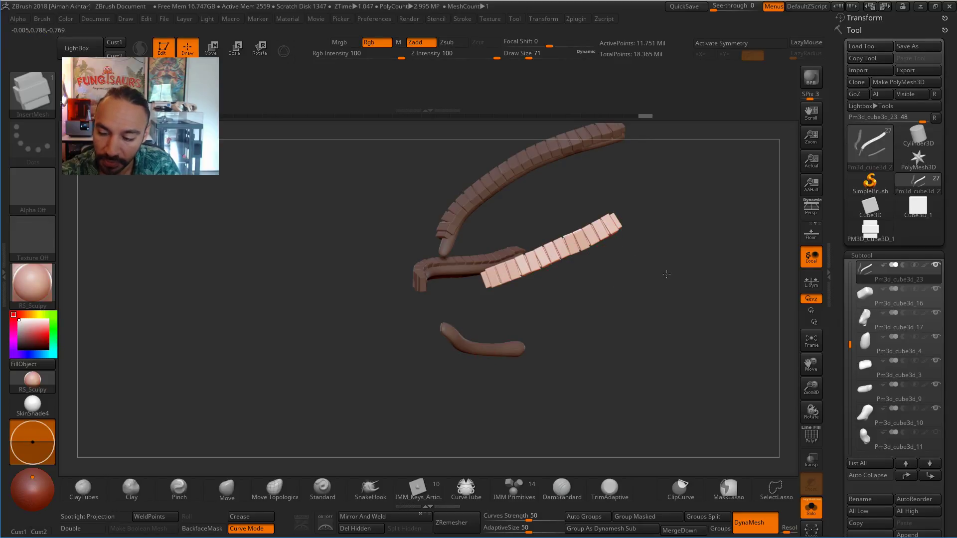
pyautogui.moveTo(666, 274); pyautogui.dragTo(608, 236)
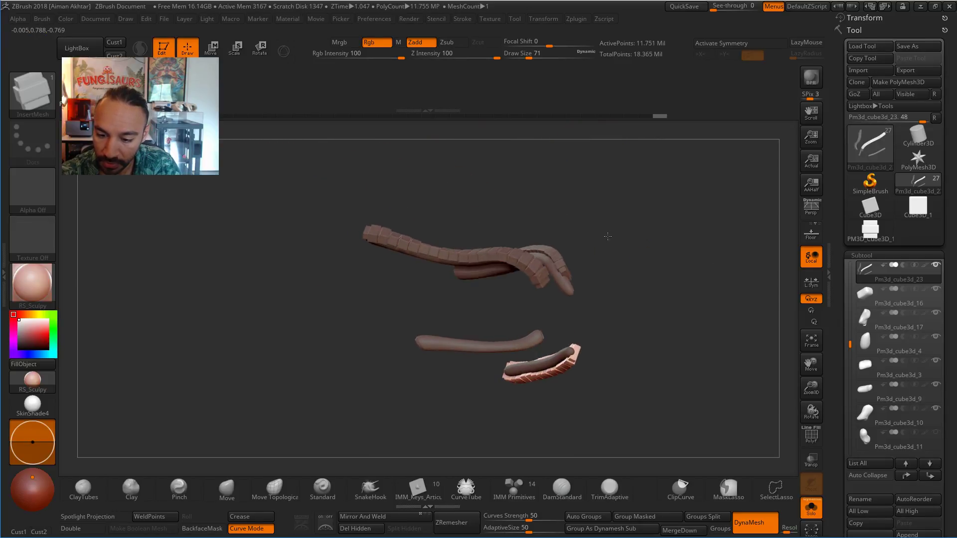
# Locate the last uncovered lower tube on the full model, isolate the tubes, and try a segment chain along it.
pyautogui.click(811, 507)
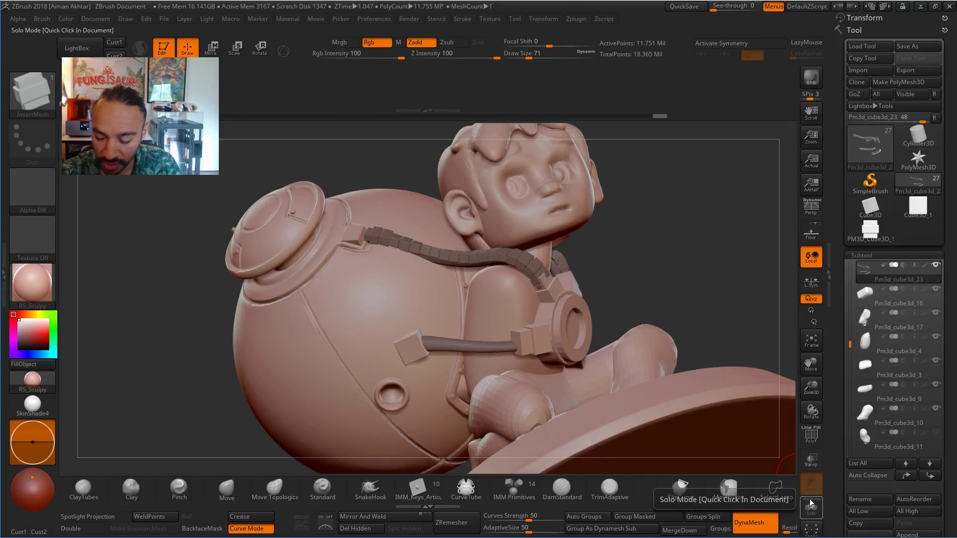
pyautogui.moveTo(704, 251); pyautogui.dragTo(704, 255)
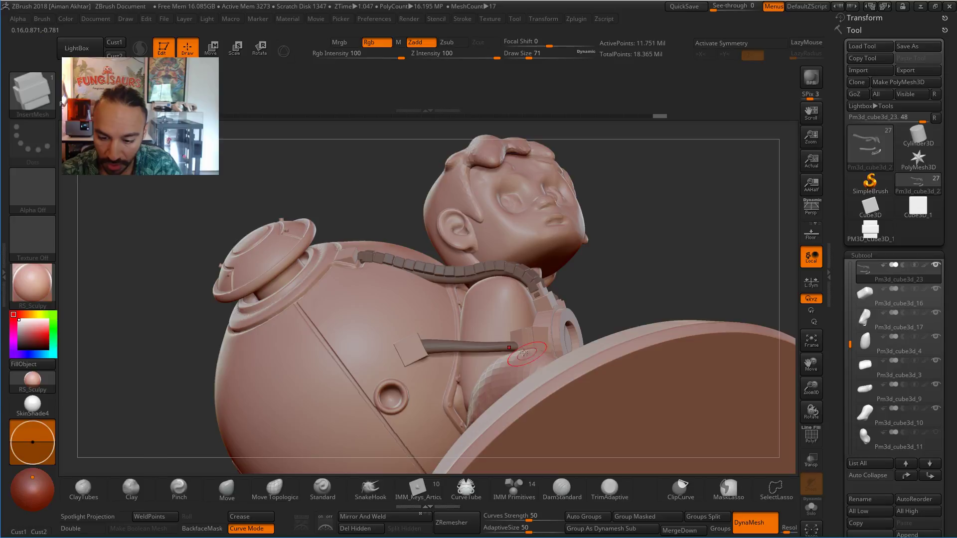
pyautogui.click(812, 508)
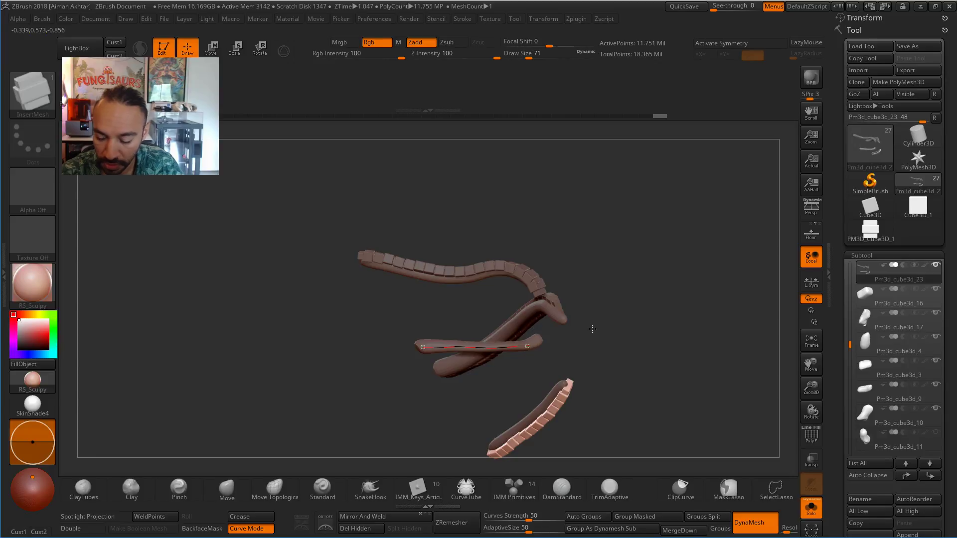
pyautogui.moveTo(582, 339); pyautogui.dragTo(568, 344)
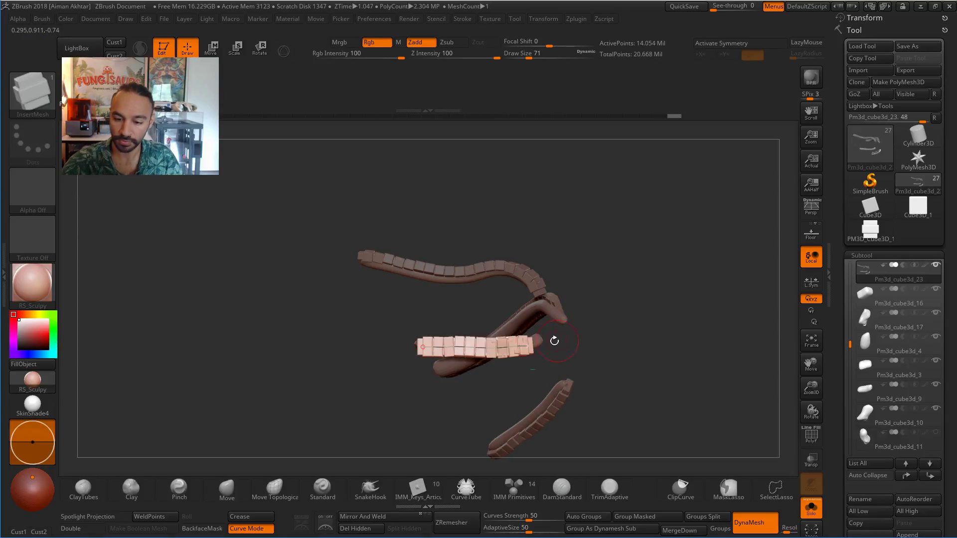
pyautogui.hotkey('ctrl', 'z')
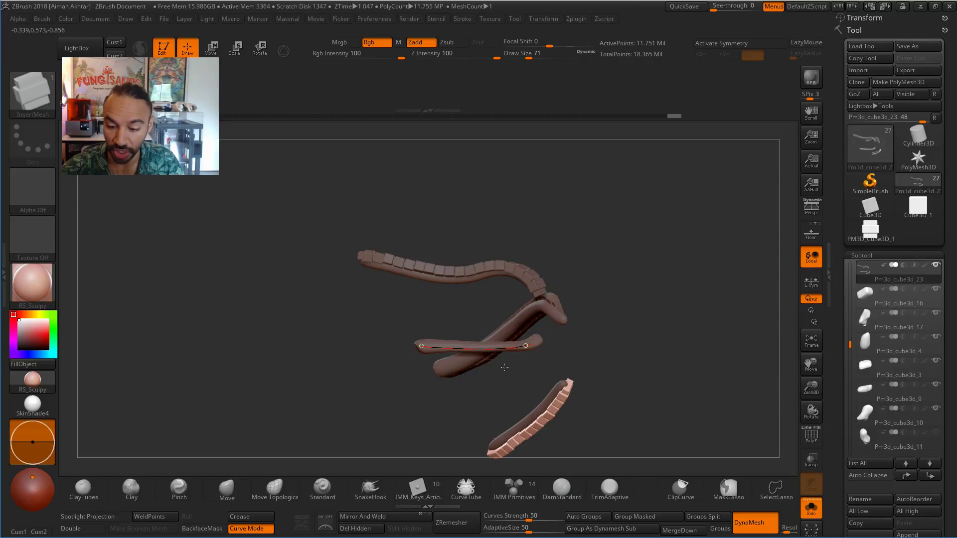
pyautogui.hotkey('ctrl', 'z')
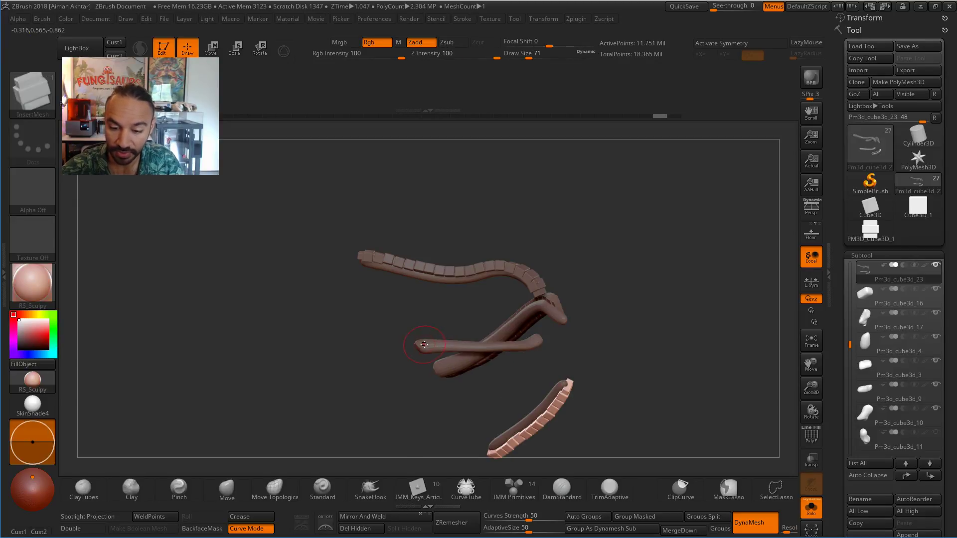
# Redraw the curve along the last lower tube and apply the segment chain to it.
pyautogui.moveTo(423, 346); pyautogui.dragTo(441, 346)
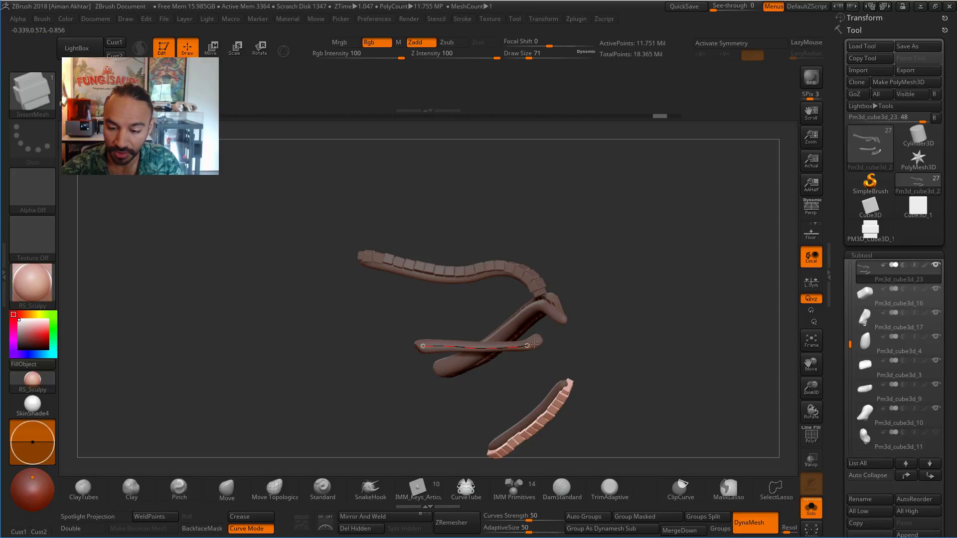
pyautogui.moveTo(538, 359); pyautogui.dragTo(537, 353)
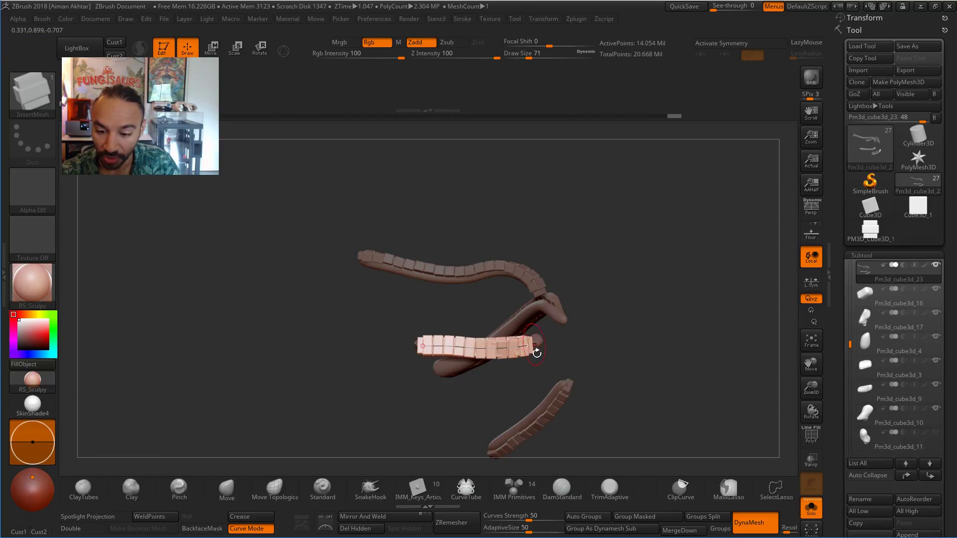
pyautogui.moveTo(620, 326); pyautogui.dragTo(540, 341)
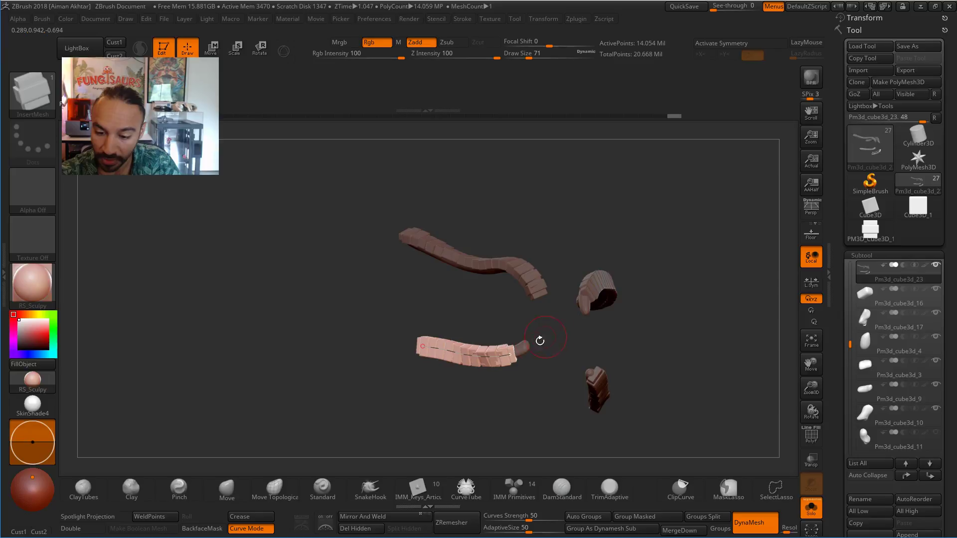
pyautogui.moveTo(658, 297); pyautogui.dragTo(688, 327)
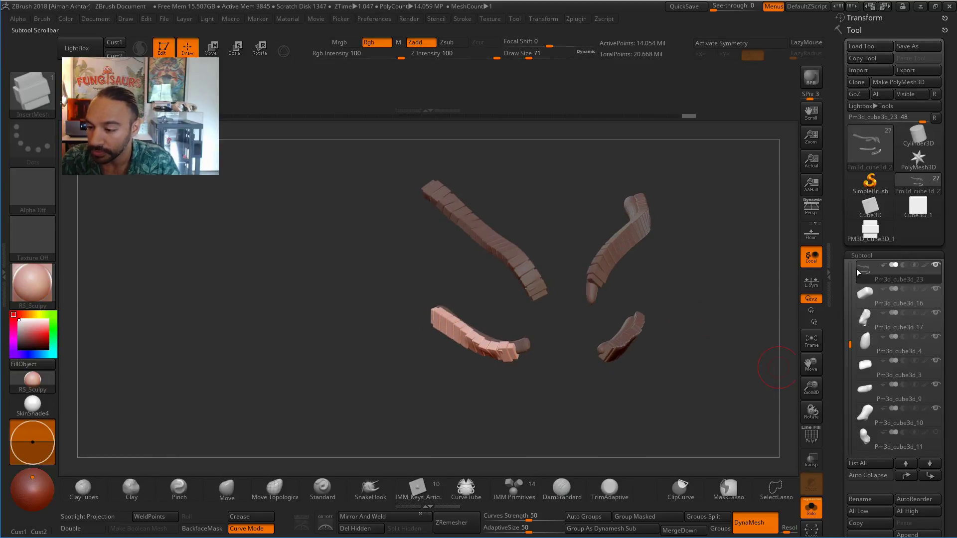
# Mask the four segment chains with the transpose line so that only the inner tubes stay unmasked.
pyautogui.click(209, 50)
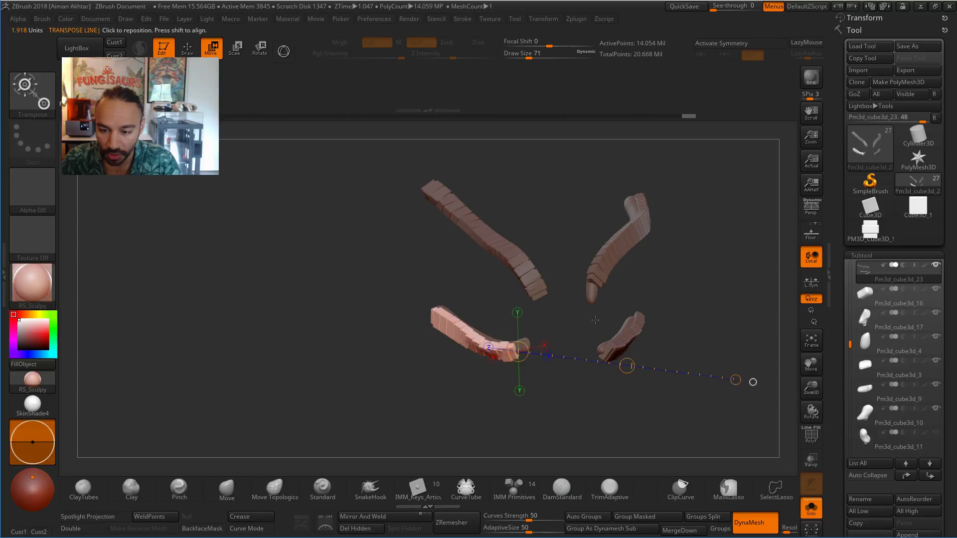
pyautogui.keyDown('ctrl'); pyautogui.moveTo(595, 320); pyautogui.dragTo(583, 334, button='right'); pyautogui.keyUp('ctrl')
pyautogui.keyDown('ctrl'); pyautogui.moveTo(584, 335); pyautogui.dragTo(649, 238); pyautogui.keyUp('ctrl')
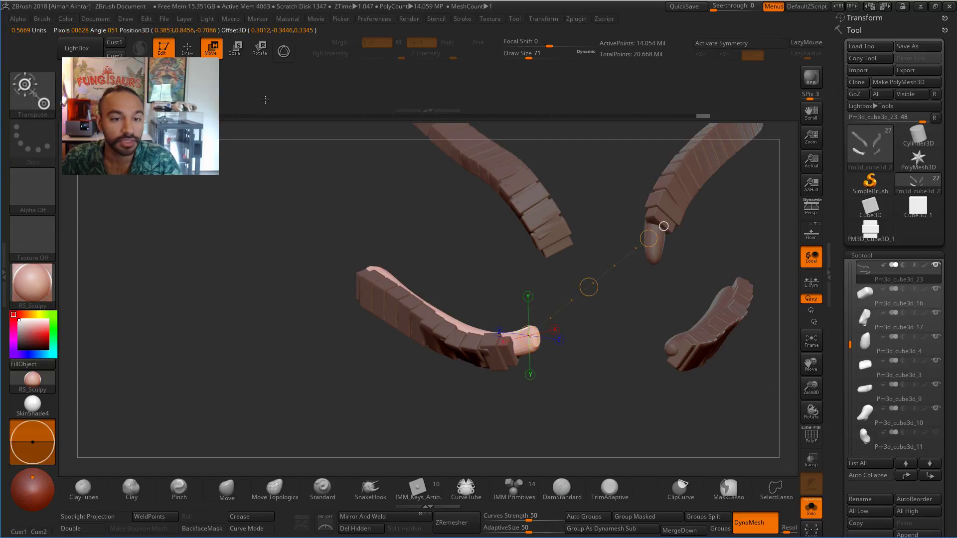
pyautogui.click(192, 52)
pyautogui.click(211, 48)
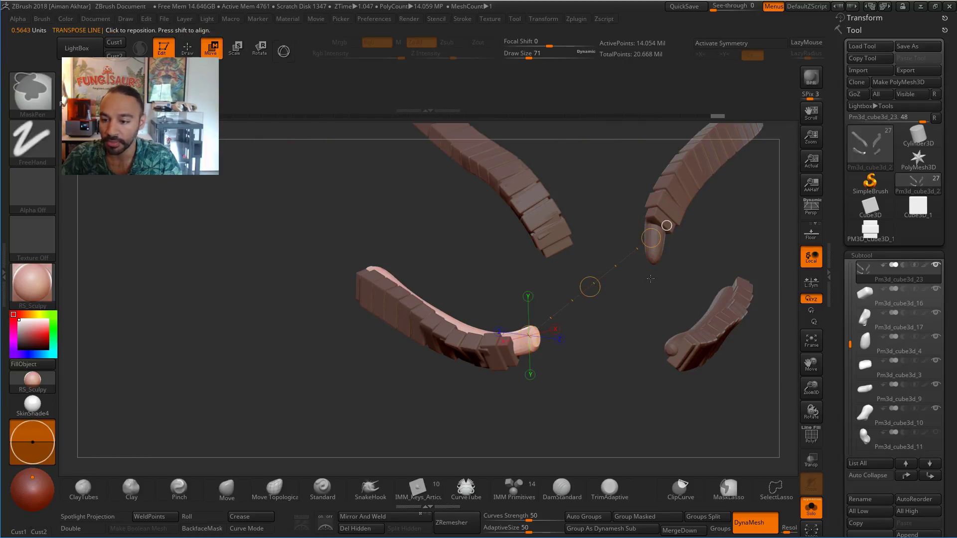
pyautogui.keyDown('ctrl'); pyautogui.moveTo(549, 338); pyautogui.dragTo(514, 315); pyautogui.keyUp('ctrl')
pyautogui.keyDown('ctrl'); pyautogui.moveTo(673, 343); pyautogui.dragTo(524, 258); pyautogui.keyUp('ctrl')
pyautogui.keyDown('ctrl'); pyautogui.moveTo(446, 242); pyautogui.dragTo(505, 385); pyautogui.keyUp('ctrl')
# Move the inner tubes to their own subtool with Split Unmasked Points, hide that subtool, and return to Draw mode.
pyautogui.scroll(-5, 865, 389)
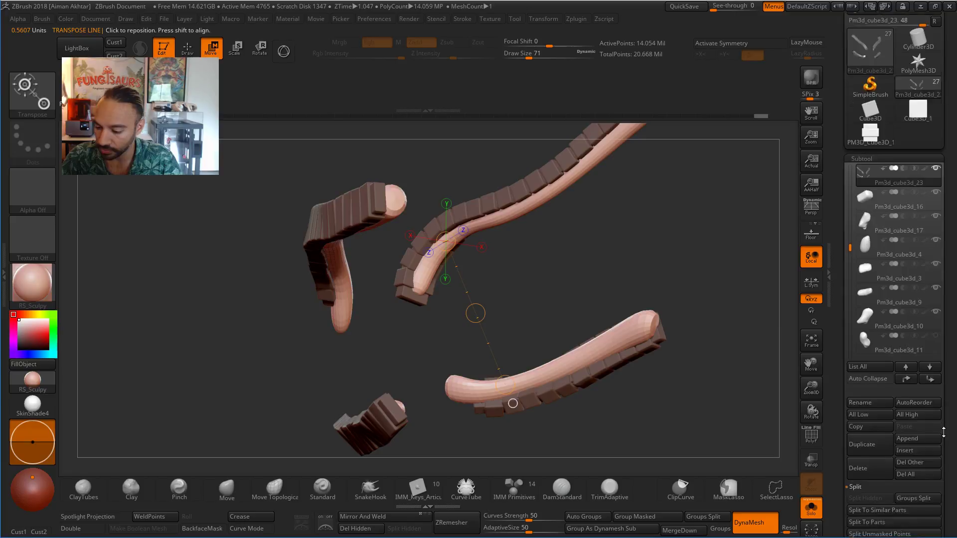
pyautogui.click(894, 511)
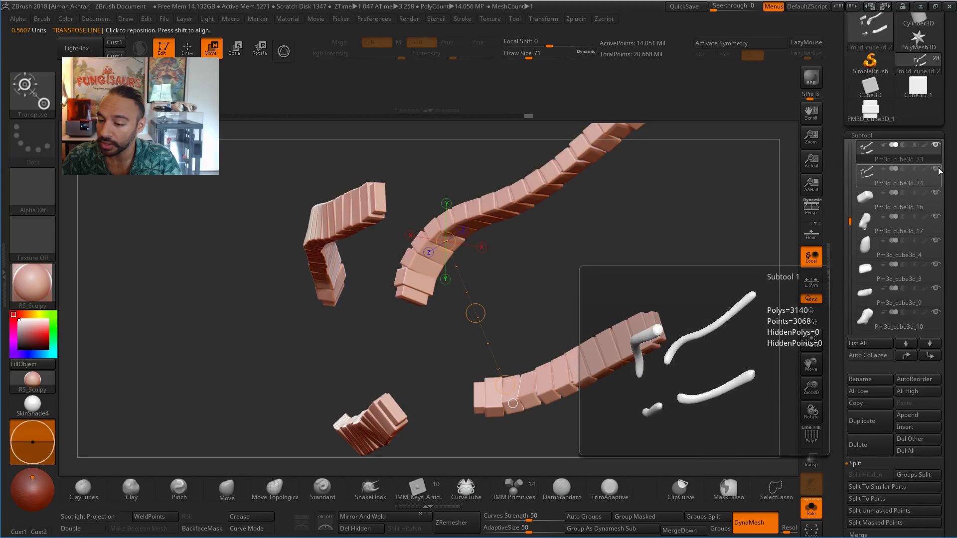
pyautogui.press('q')
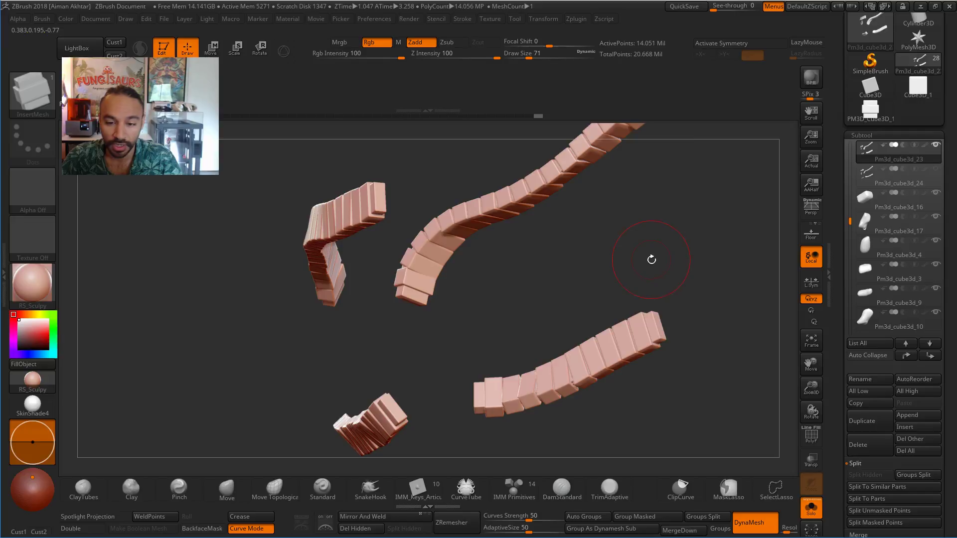
# Show the whole model with PolyF on and examine how the segment chains meet the buckle and tank connectors.
pyautogui.moveTo(651, 256)
pyautogui.mouseDown()
pyautogui.moveTo(885, 479)
pyautogui.moveTo(848, 501)
pyautogui.mouseUp()
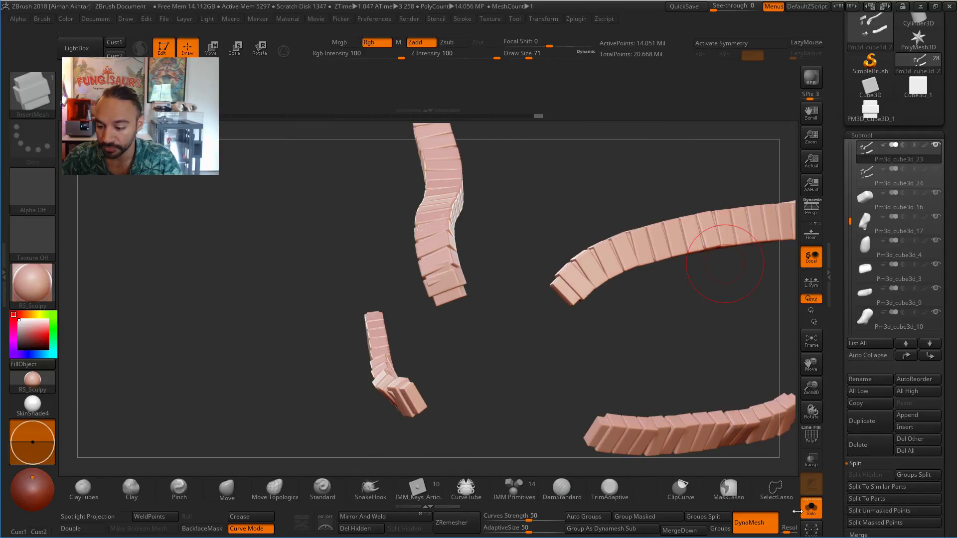
pyautogui.click(812, 508)
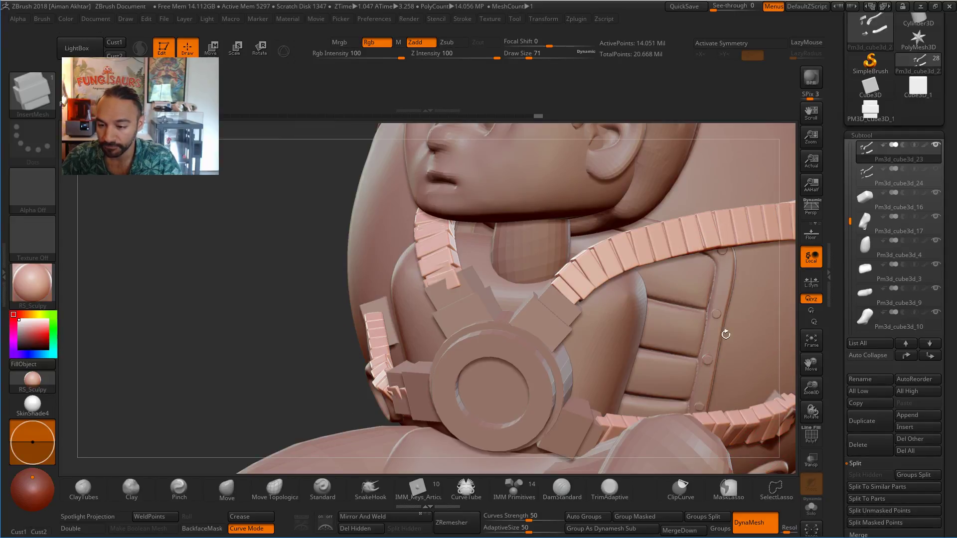
pyautogui.press('f')
pyautogui.moveTo(655, 350); pyautogui.dragTo(605, 310)
pyautogui.scroll(5, 630, 346)
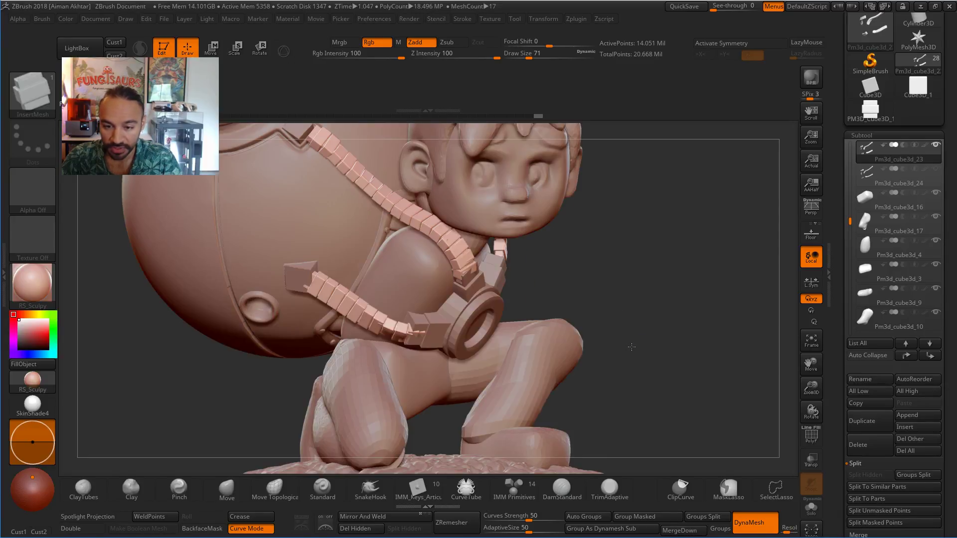
pyautogui.moveTo(631, 342); pyautogui.dragTo(673, 349)
pyautogui.press('f')
pyautogui.scroll(5, 674, 372)
pyautogui.scroll(2, 675, 372)
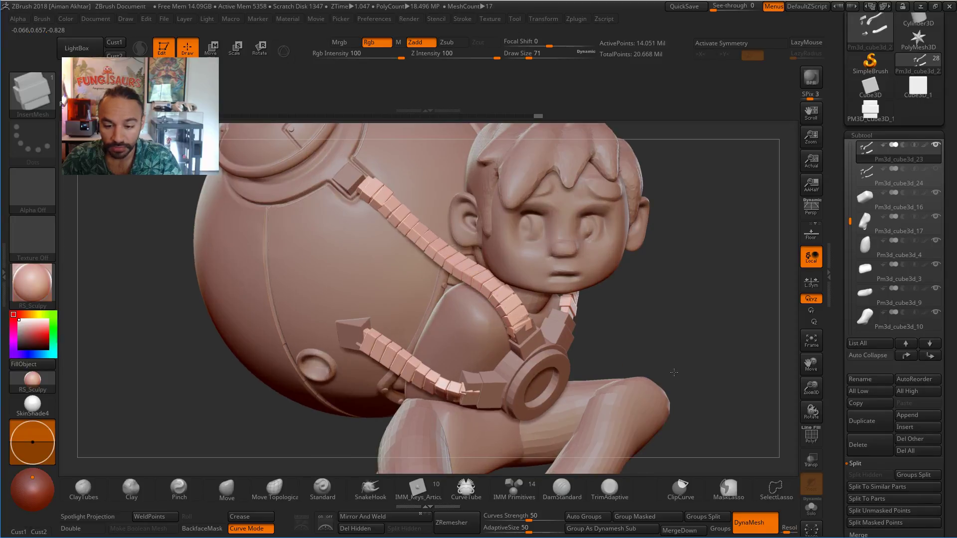
pyautogui.scroll(3, 686, 351)
pyautogui.keyDown('alt'); pyautogui.moveTo(687, 353); pyautogui.dragTo(727, 309); pyautogui.keyUp('alt')
pyautogui.click(818, 441)
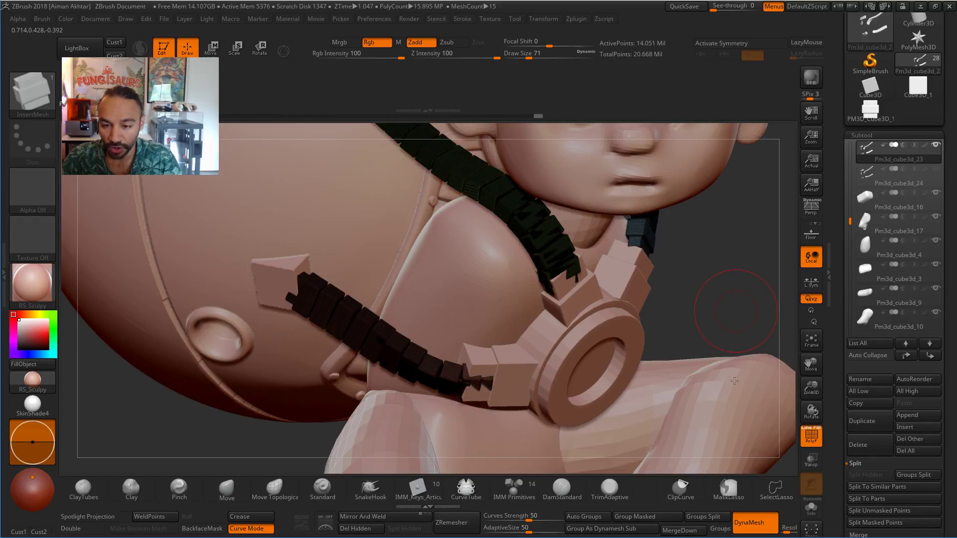
pyautogui.keyDown('alt'); pyautogui.moveTo(498, 228); pyautogui.dragTo(497, 295, button='right'); pyautogui.keyUp('alt')
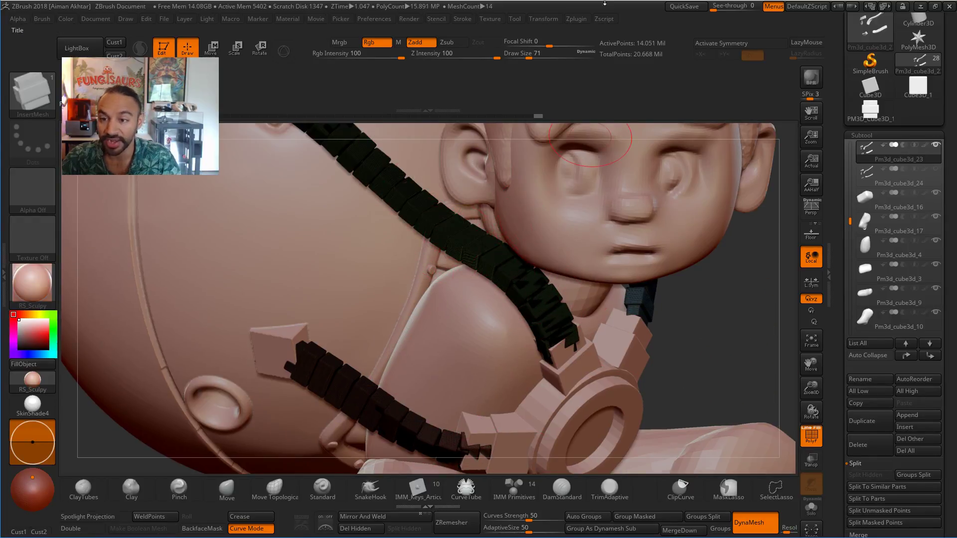
pyautogui.click(574, 23)
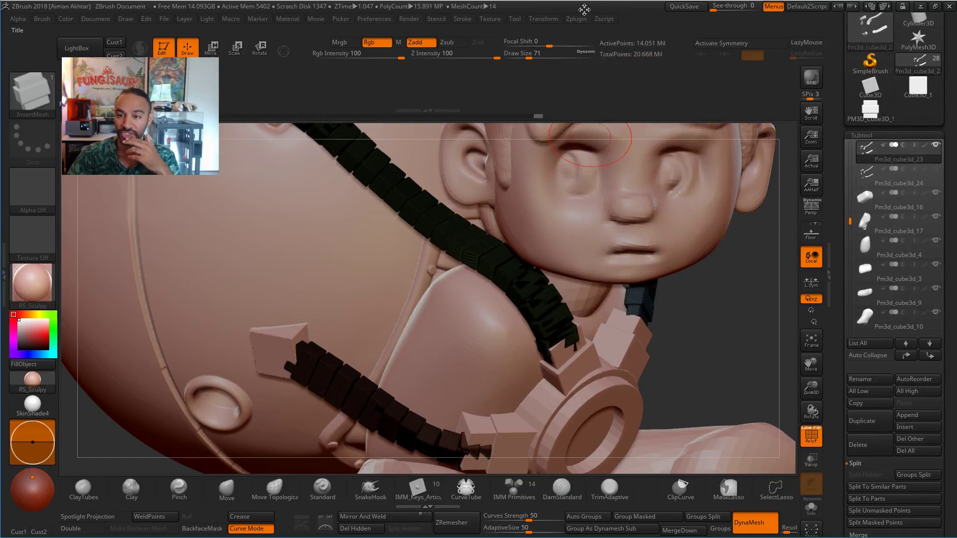
pyautogui.click(582, 21)
pyautogui.click(594, 120)
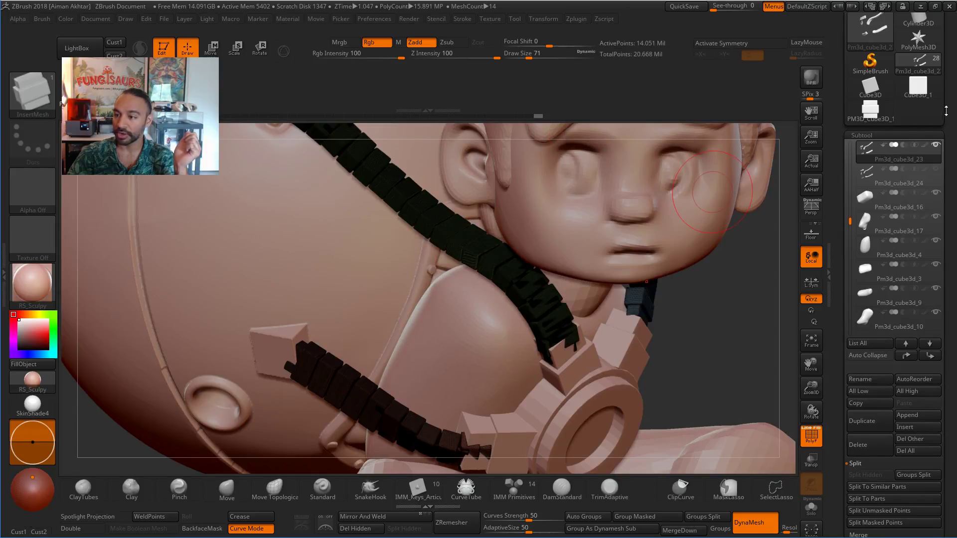
# Save the tool as Logan_3, replacing the existing ZTool file.
pyautogui.scroll(3, 947, 110)
pyautogui.click(918, 46)
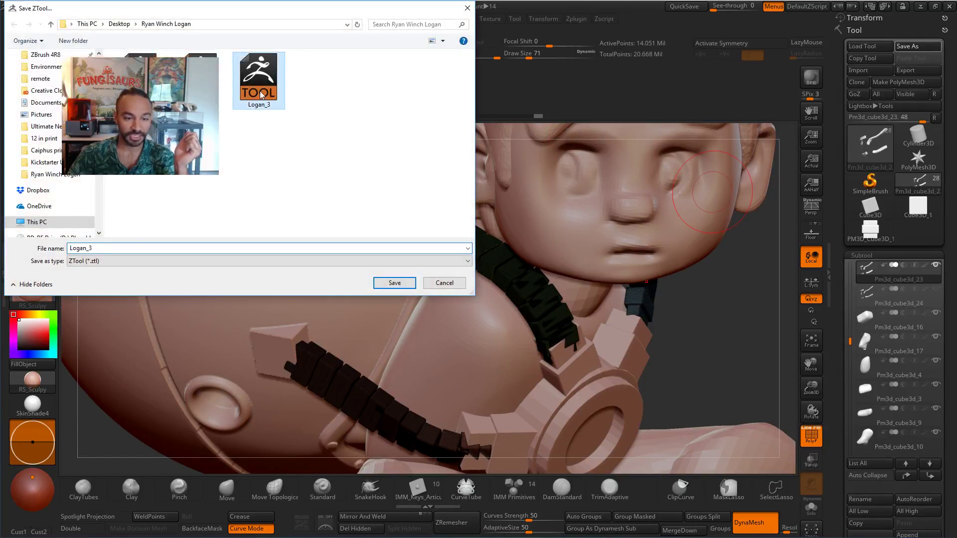
pyautogui.click(395, 282)
pyautogui.click(497, 298)
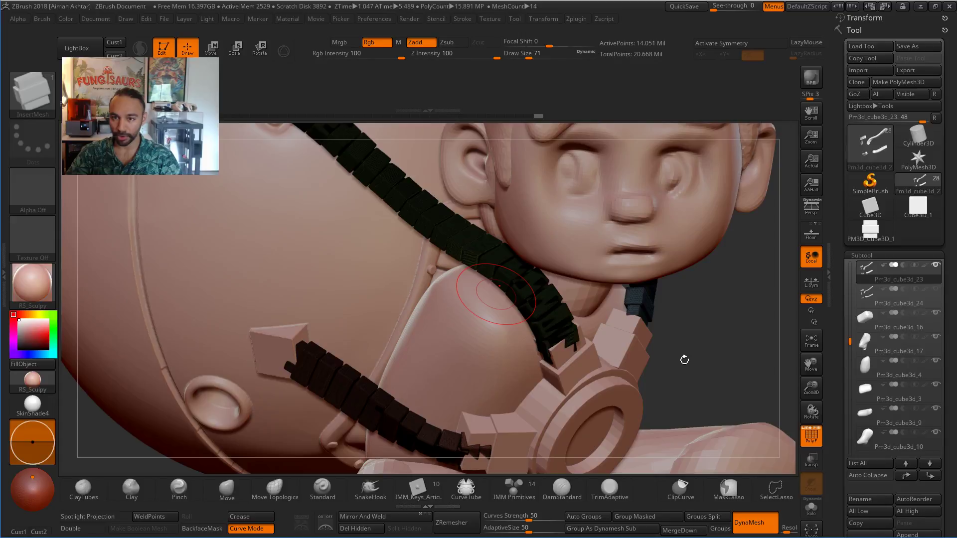
pyautogui.moveTo(665, 366); pyautogui.dragTo(703, 364)
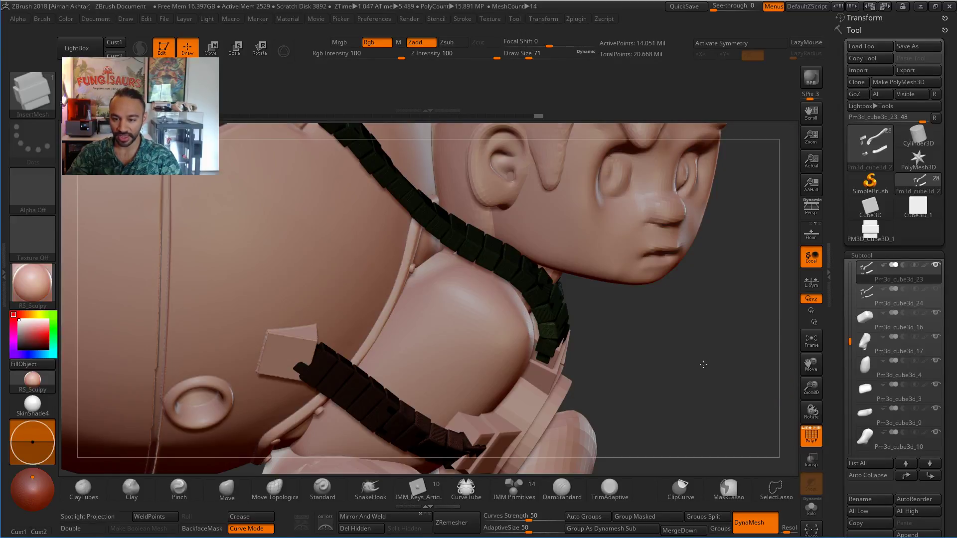
pyautogui.click(574, 22)
pyautogui.click(618, 213)
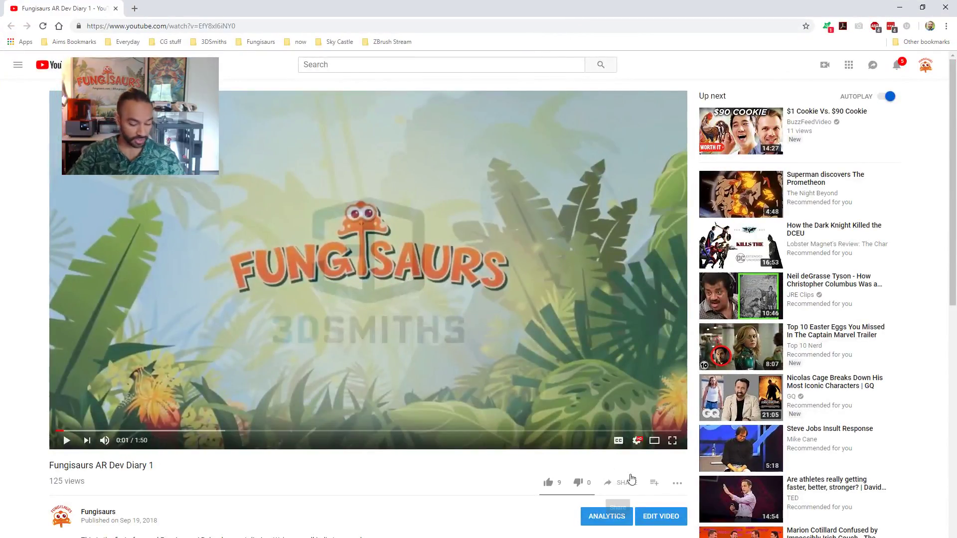
# Play the Fungisaurs AR Dev Diary 1 video in full screen, and exit full screen at the end.
pyautogui.moveTo(110, 447)
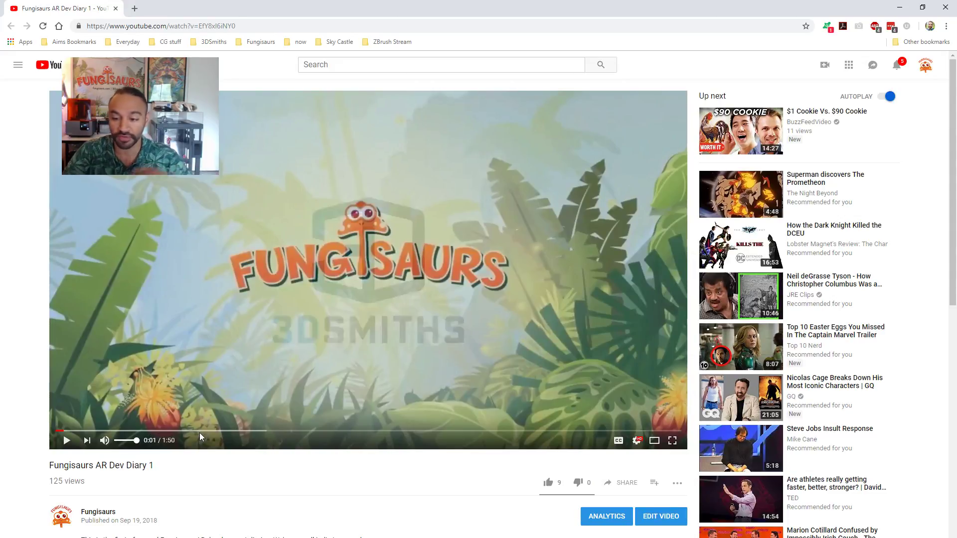
pyautogui.click(674, 442)
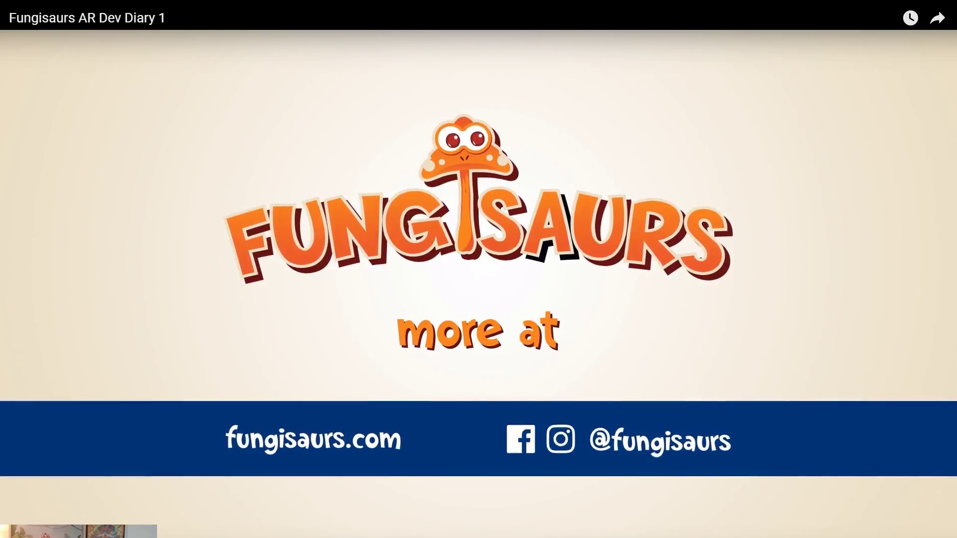
pyautogui.press('Escape')
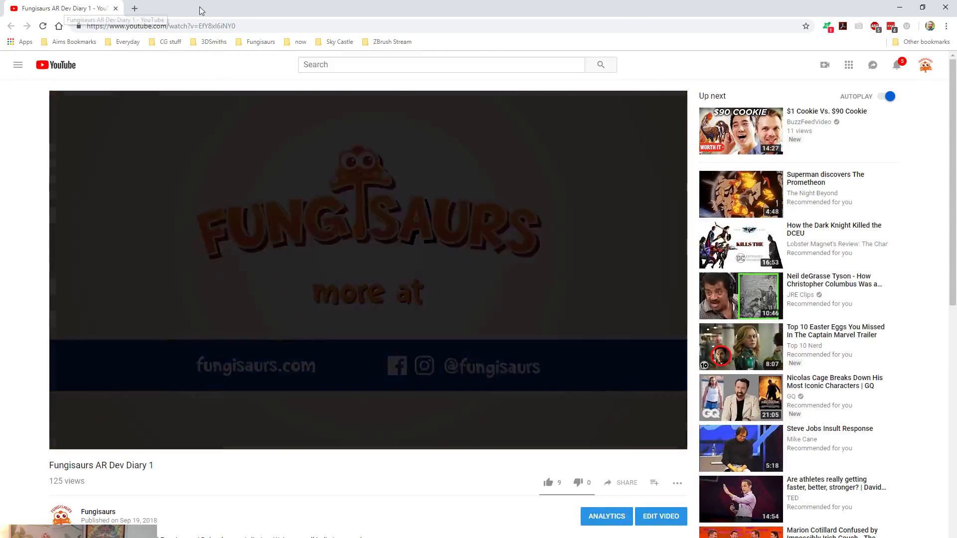
# Move the browser window off this screen to return to the ZBrush model.
pyautogui.moveTo(202, 10); pyautogui.dragTo(257, 54)
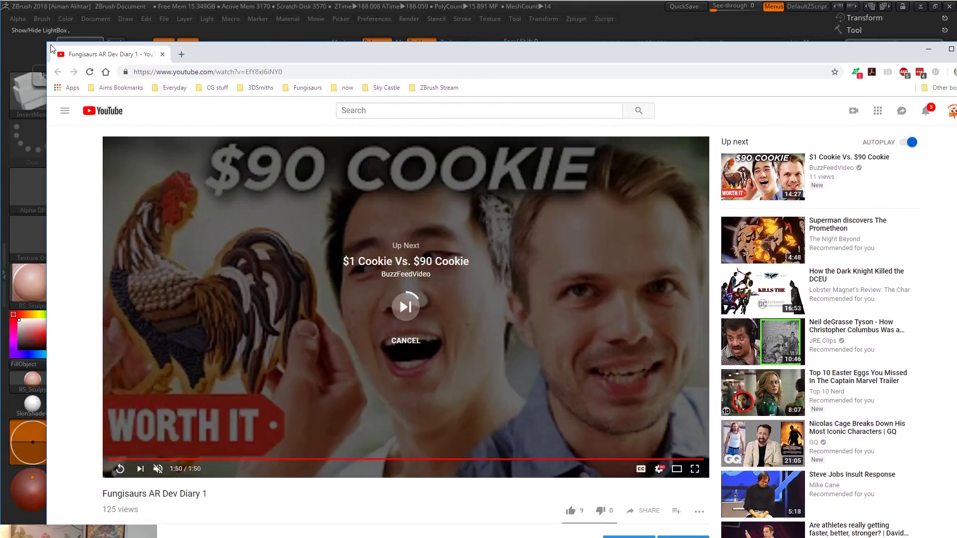
pyautogui.moveTo(48, 43); pyautogui.dragTo(411, 83)
pyautogui.moveTo(594, 92); pyautogui.dragTo(956, 106)
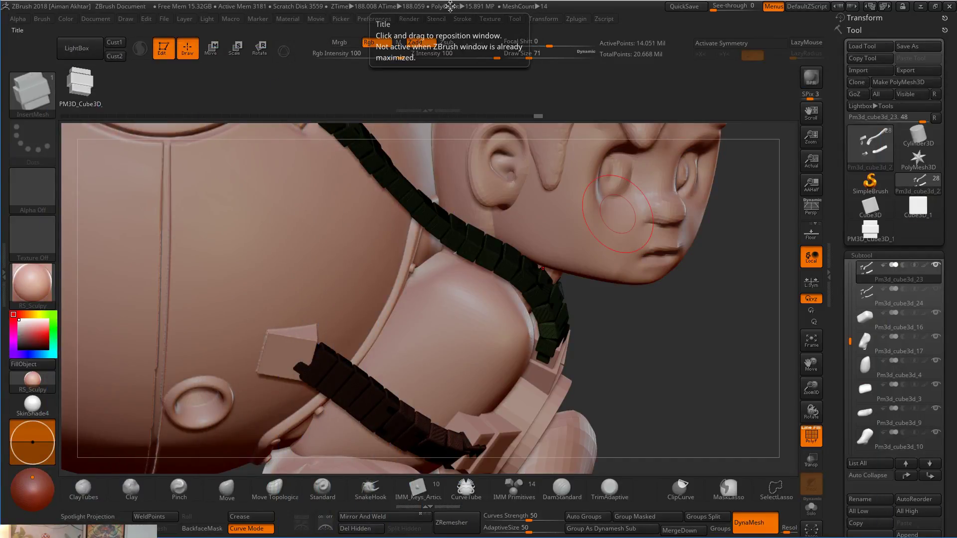
# Try to pre-process and decimate the segmented strap subtool at 20% with Decimation Master.
pyautogui.click(577, 19)
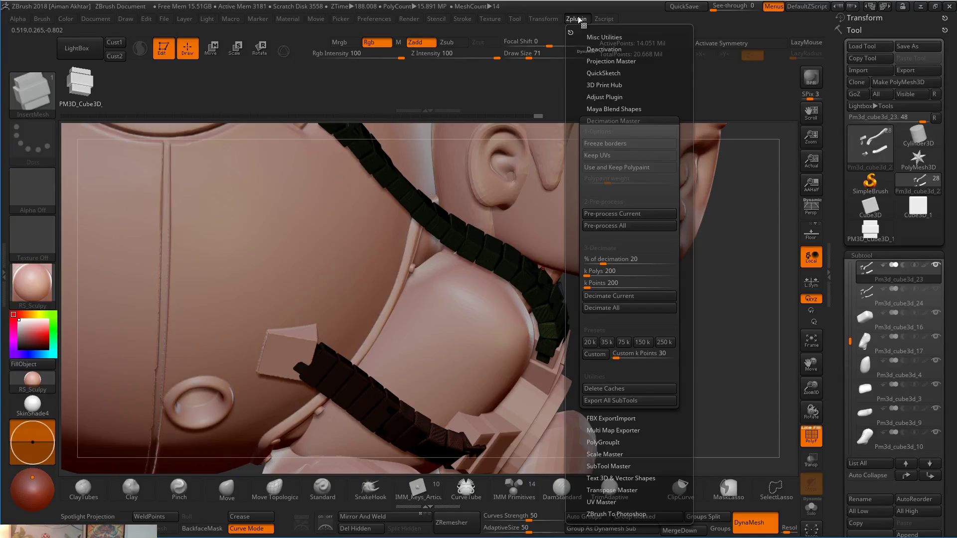
pyautogui.click(642, 216)
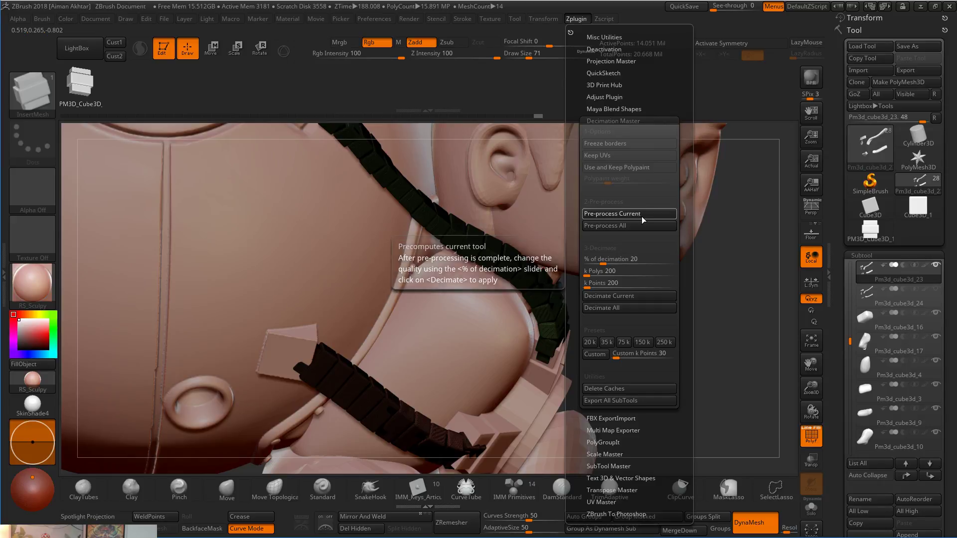
pyautogui.click(648, 297)
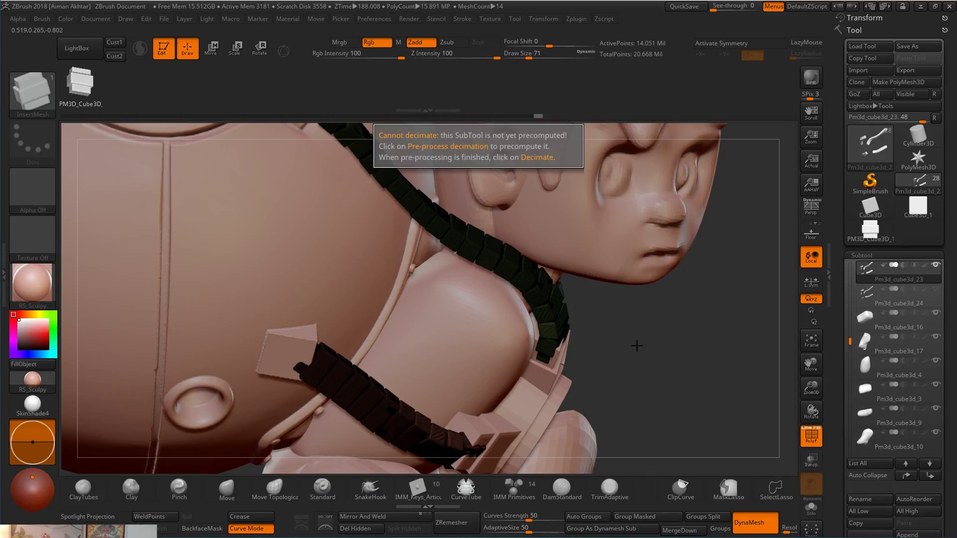
# Hide every subtool except the segmented straps and pre-process the straps with Decimation Master.
pyautogui.moveTo(654, 382); pyautogui.dragTo(720, 373)
pyautogui.press('f')
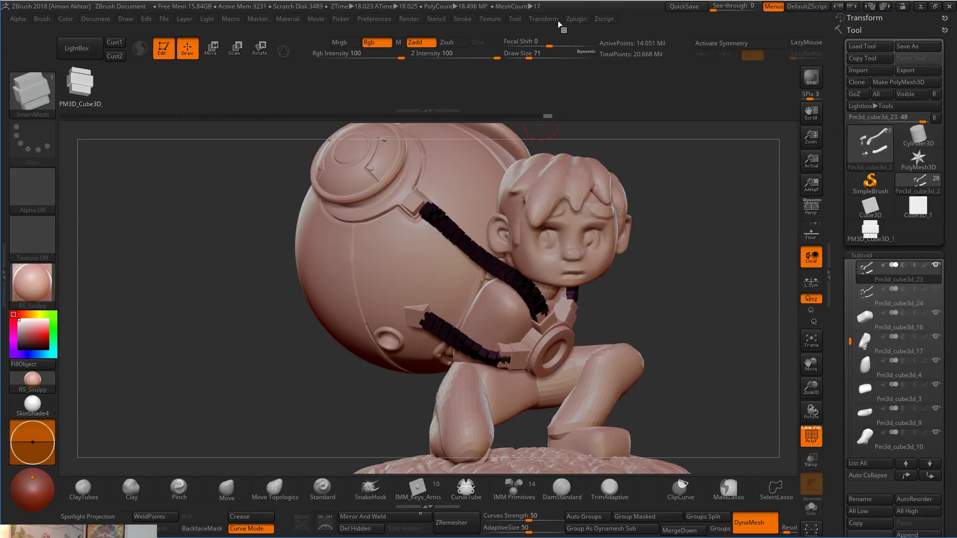
pyautogui.click(575, 19)
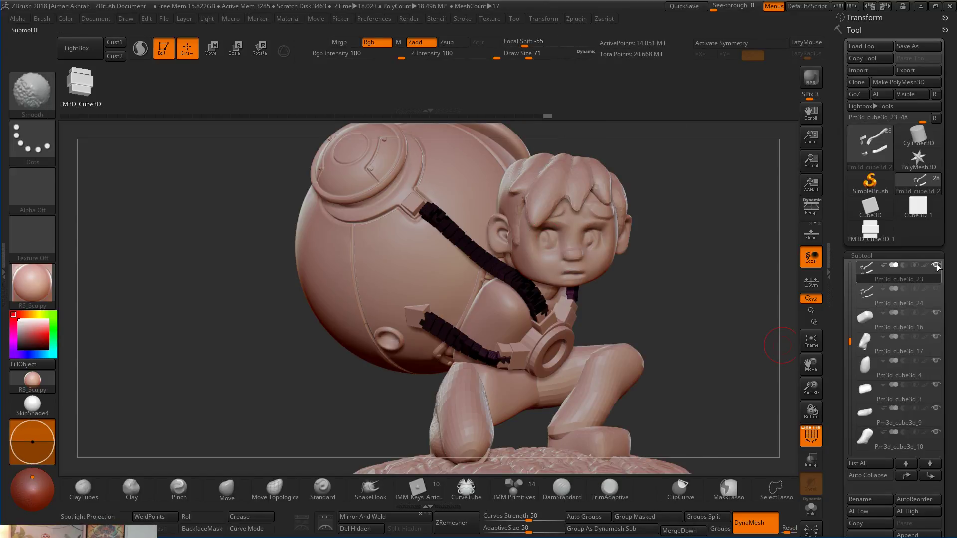
pyautogui.keyDown('ctrl'); pyautogui.keyDown('shift'); pyautogui.click(875, 276); pyautogui.keyUp('shift'); pyautogui.keyUp('ctrl')
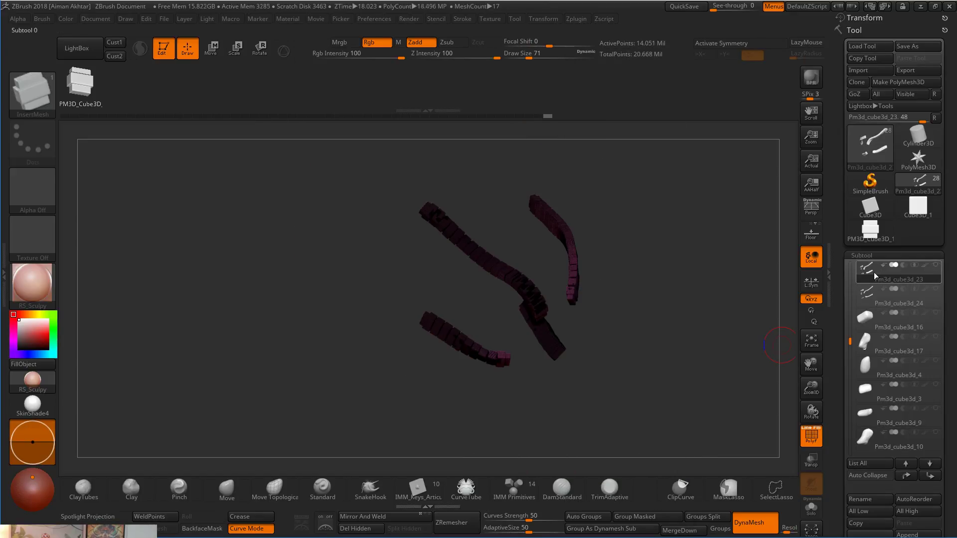
pyautogui.click(576, 19)
pyautogui.click(631, 214)
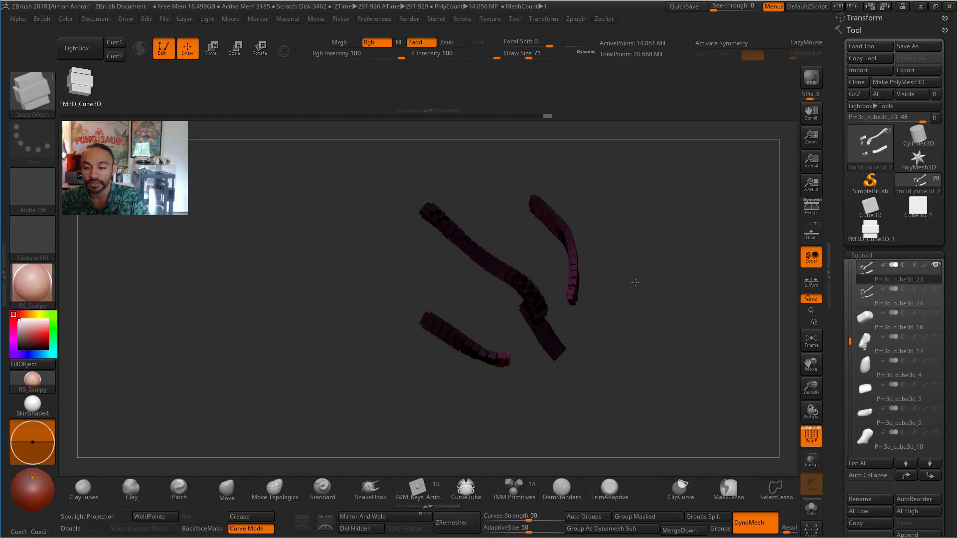
# Decimate the pre-processed strap subtool at 20%.
pyautogui.moveTo(635, 282)
pyautogui.mouseDown()
pyautogui.moveTo(654, 265)
pyautogui.moveTo(628, 279)
pyautogui.moveTo(643, 274)
pyautogui.mouseUp()
pyautogui.click(568, 20)
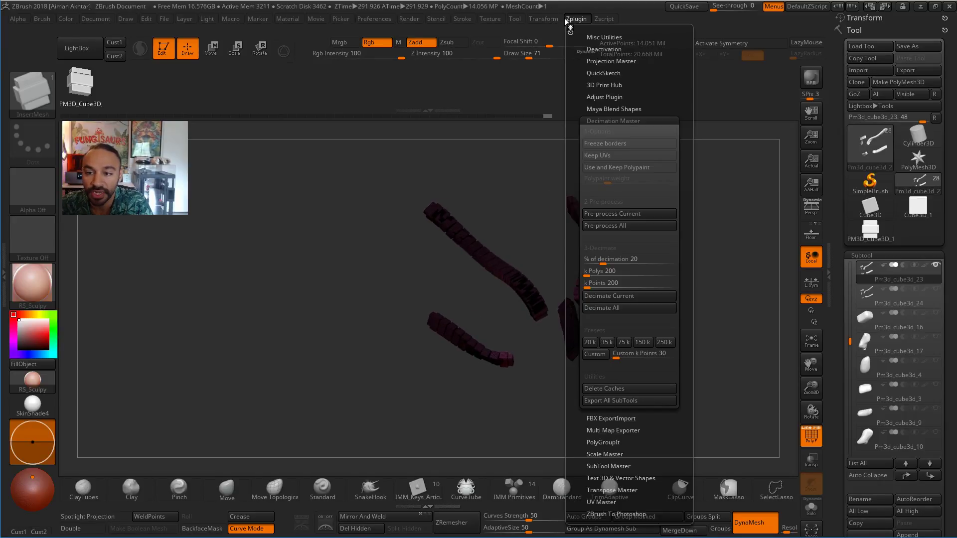
pyautogui.click(628, 298)
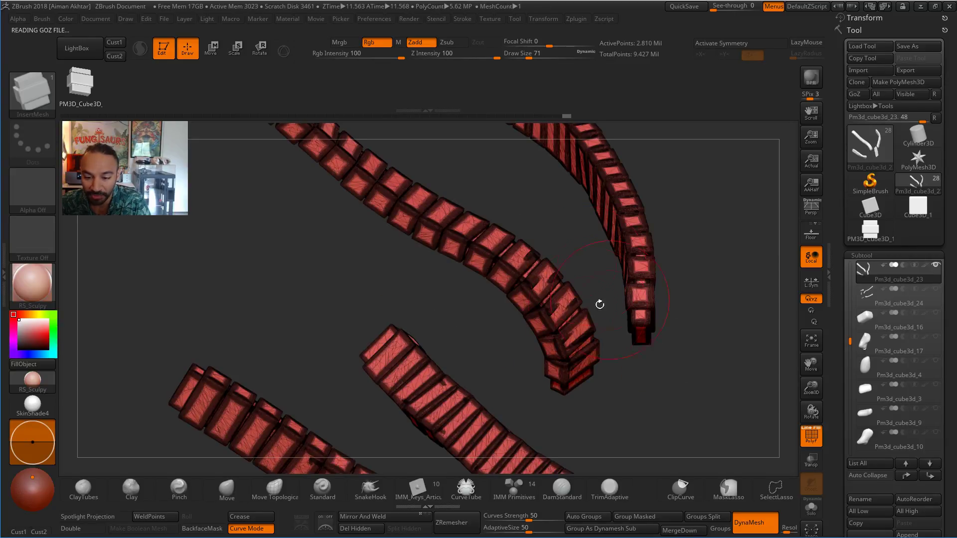
# Set the decimation percentage to 10 and decimate the strap subtool again.
pyautogui.click(580, 19)
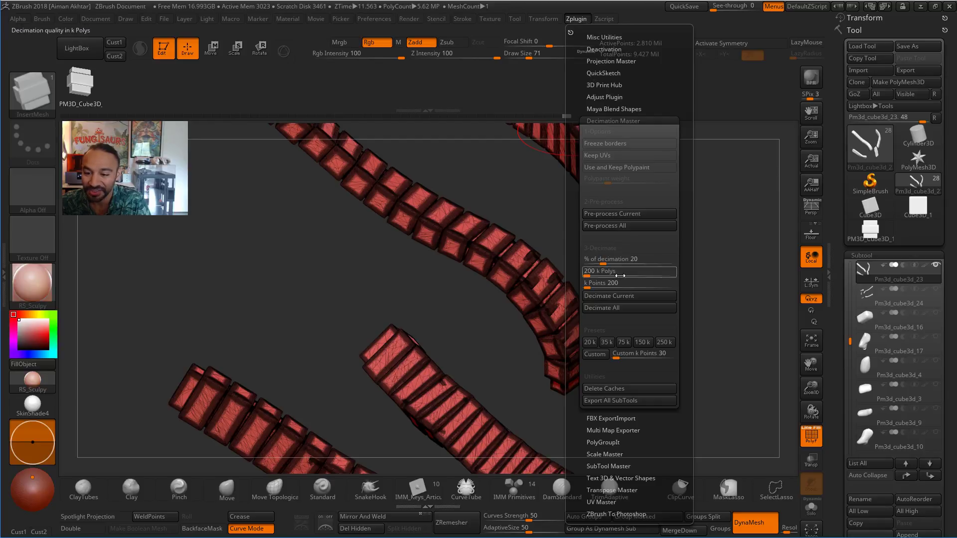
pyautogui.click(607, 261)
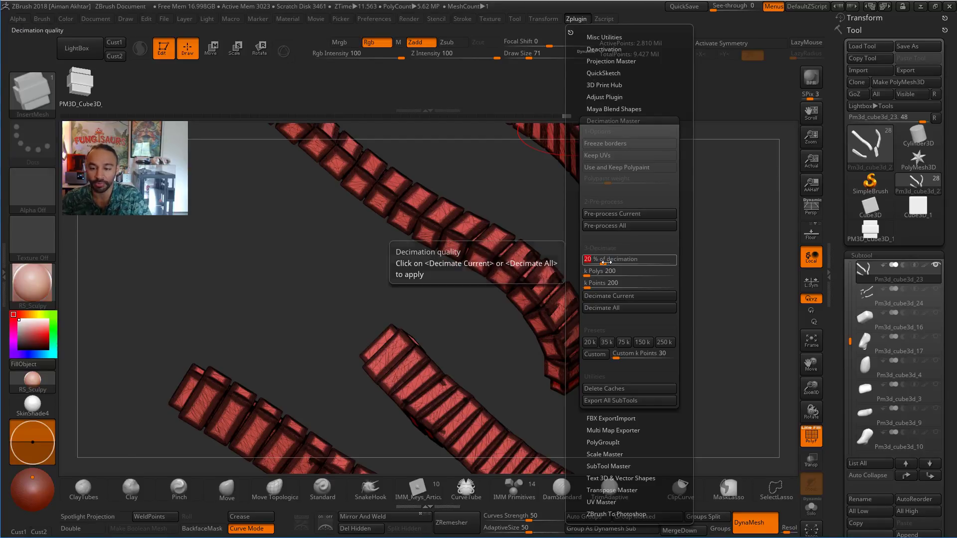
pyautogui.write('10')
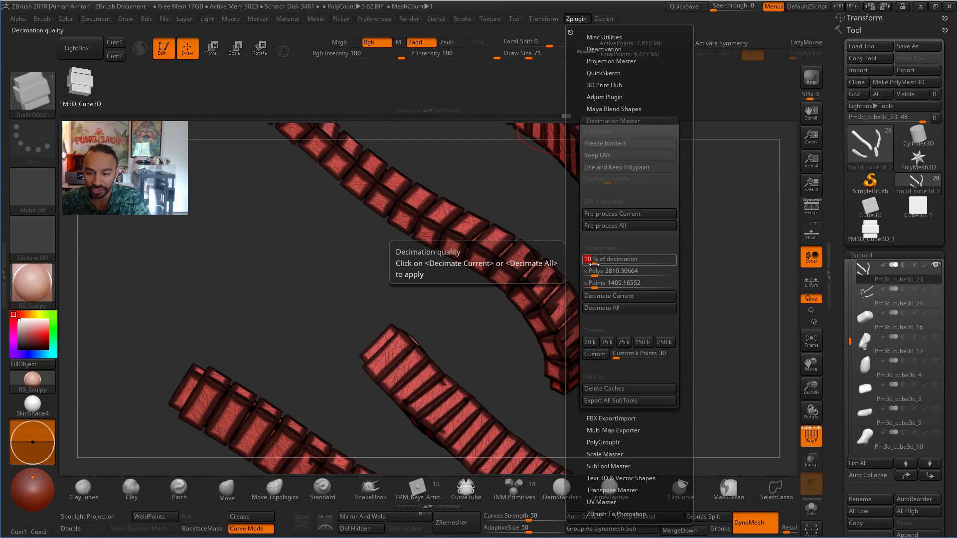
pyautogui.click(609, 296)
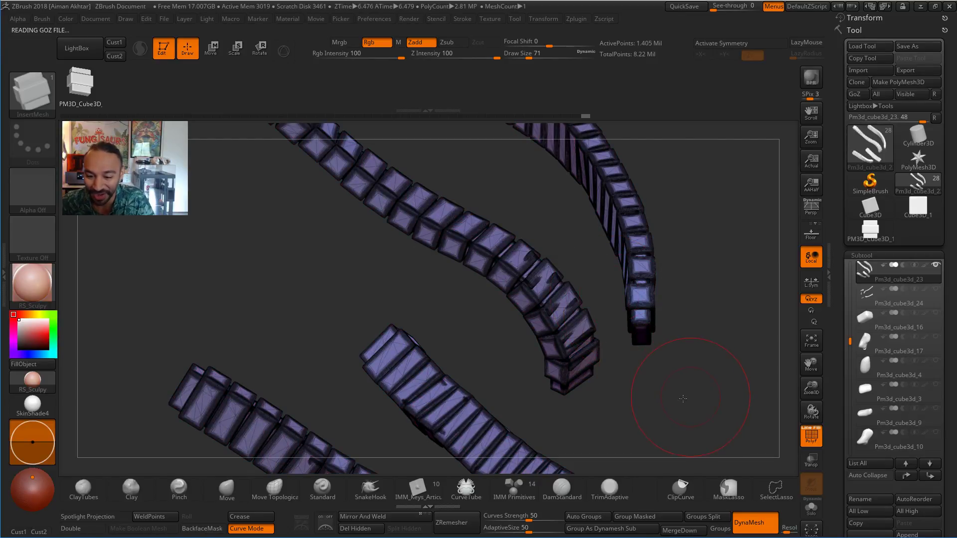
# Lower the decimation percentage to 5 and decimate the strap subtool once more.
pyautogui.moveTo(683, 399); pyautogui.dragTo(669, 398)
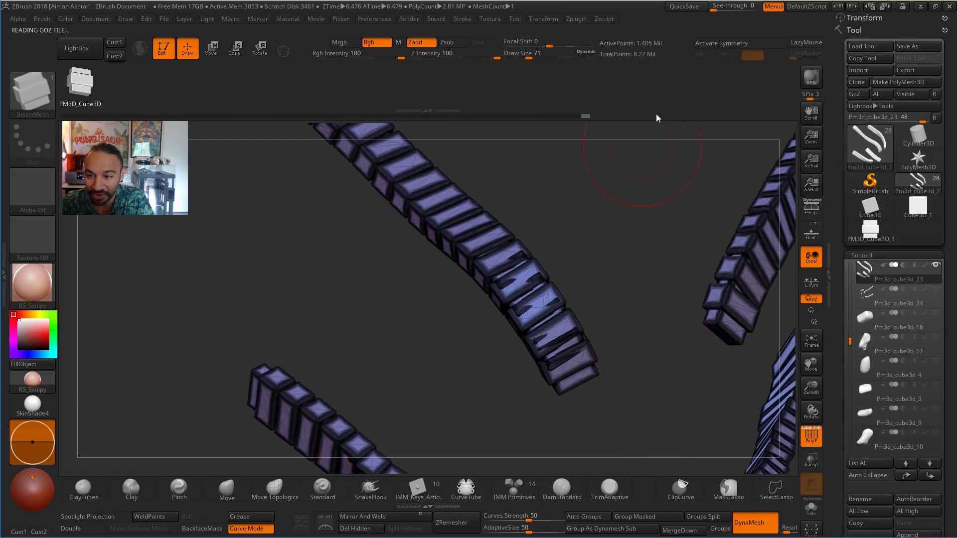
pyautogui.click(575, 18)
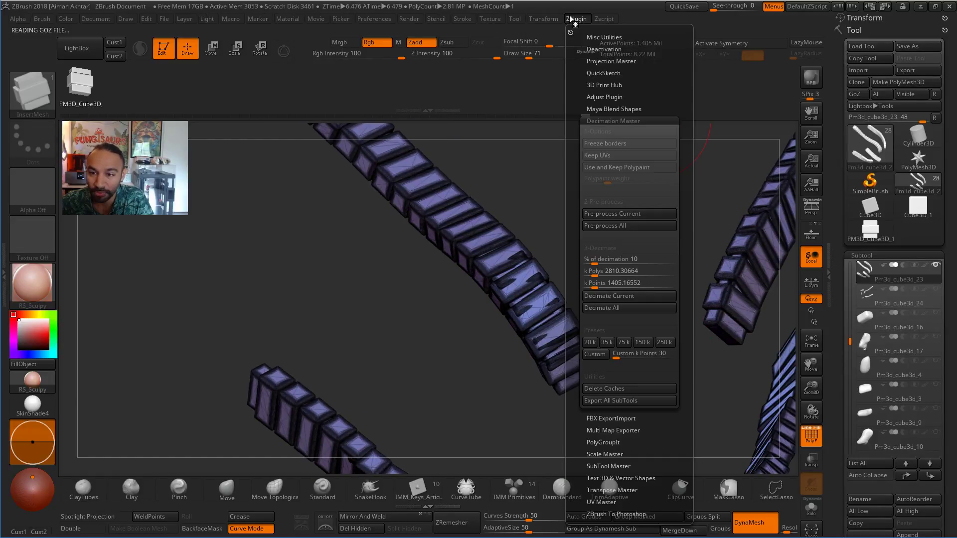
pyautogui.click(591, 263)
pyautogui.write('5')
pyautogui.press('Return')
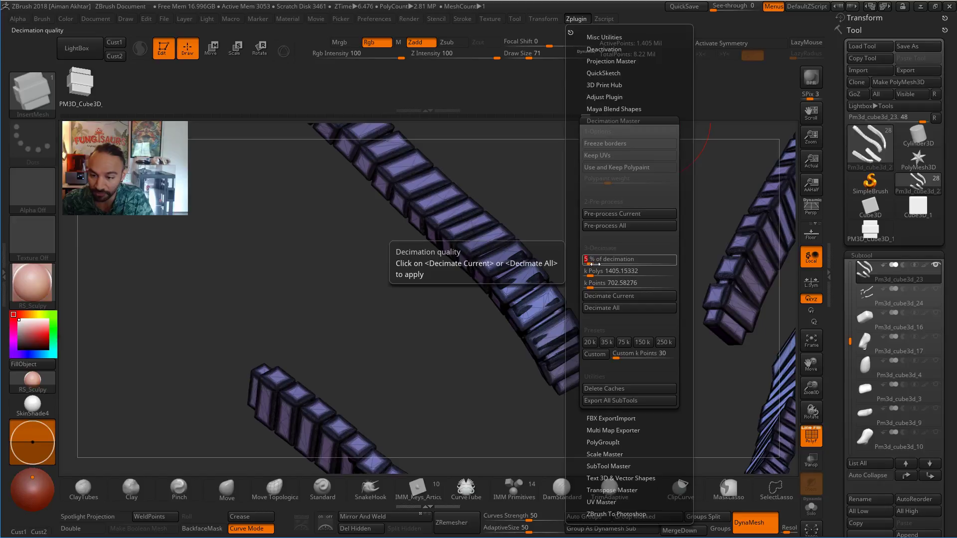
pyautogui.click(613, 296)
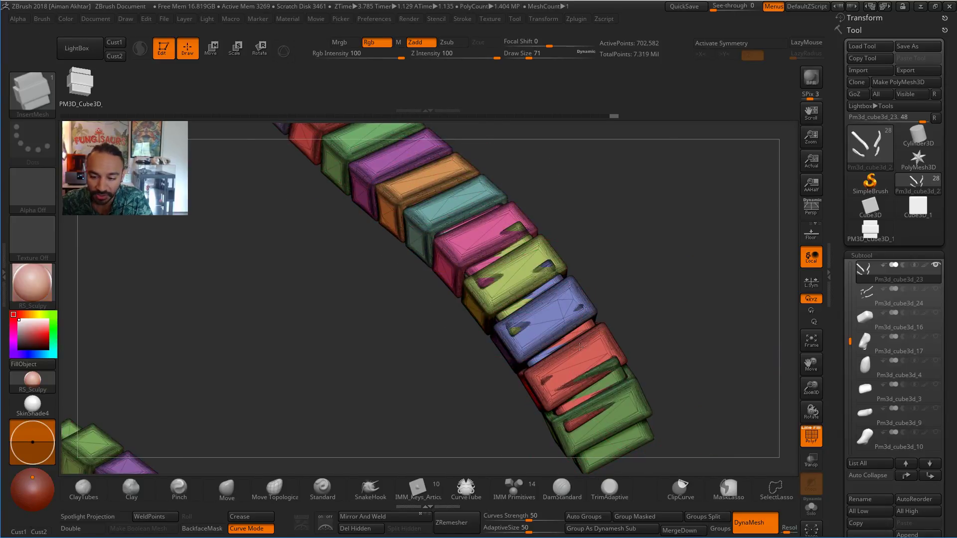
# Turn off the polyframe display on the straps and make all the other subtools visible again.
pyautogui.keyDown('alt'); pyautogui.moveTo(680, 355); pyautogui.dragTo(618, 363); pyautogui.keyUp('alt')
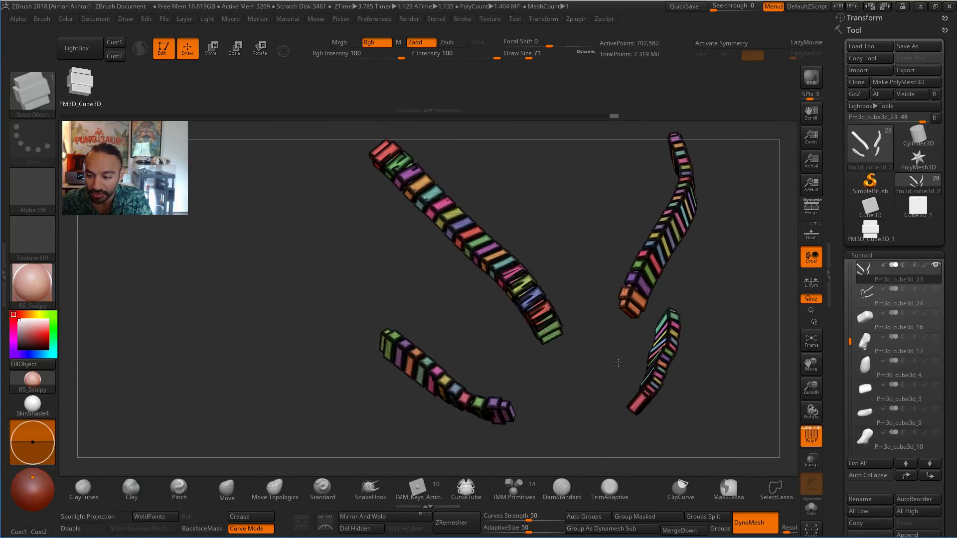
pyautogui.click(812, 439)
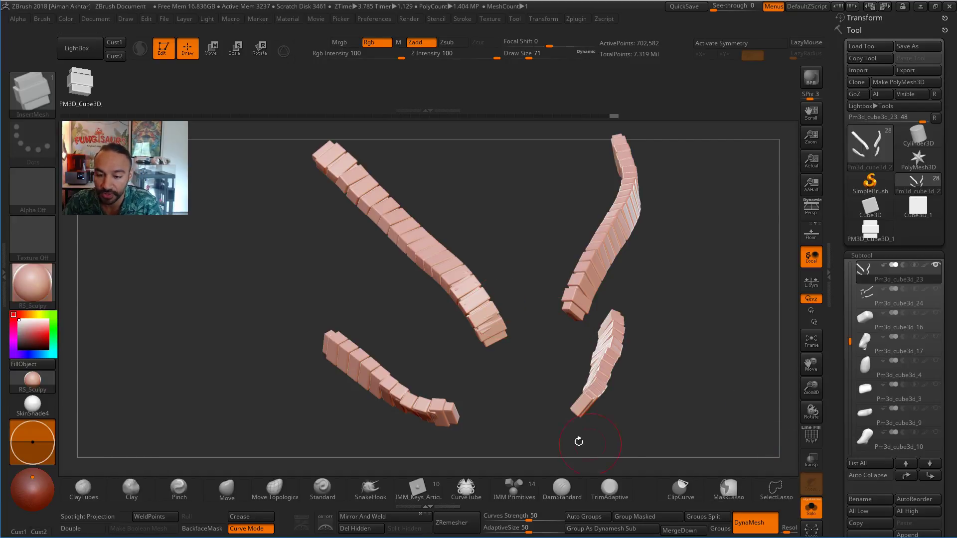
pyautogui.moveTo(924, 339)
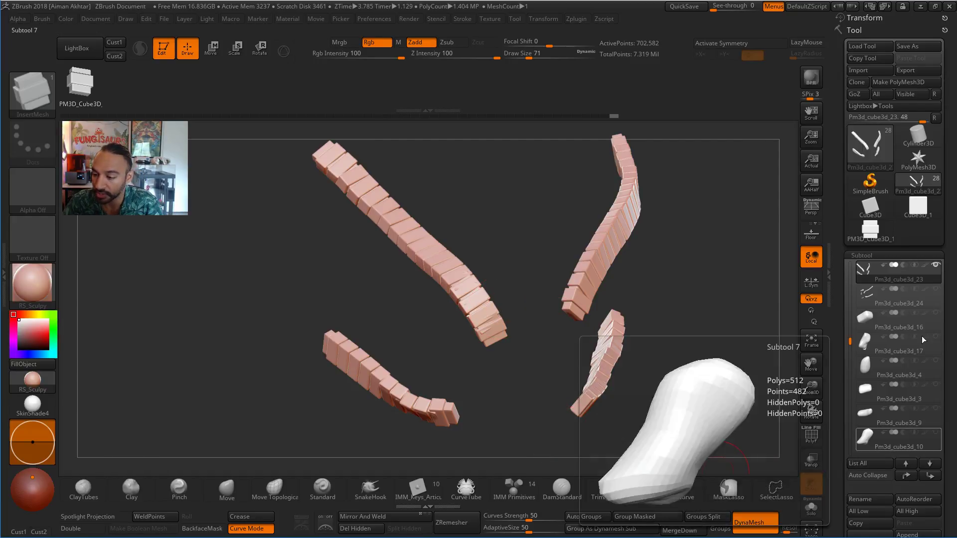
pyautogui.keyDown('shift'); pyautogui.click(938, 266); pyautogui.keyUp('shift')
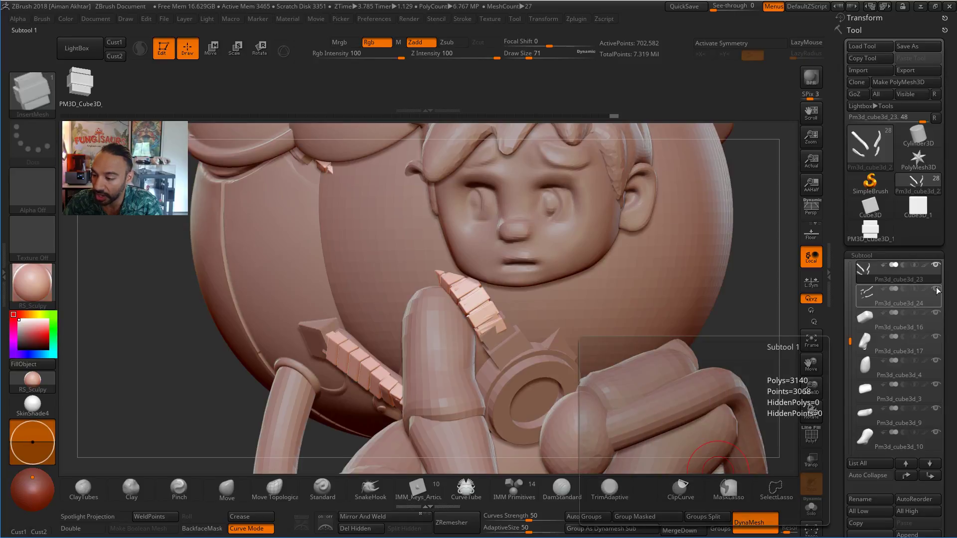
# Hide the large Logan_3 sphere behind the boy and select the body subtool.
pyautogui.keyDown('alt'); pyautogui.click(714, 290); pyautogui.keyUp('alt')
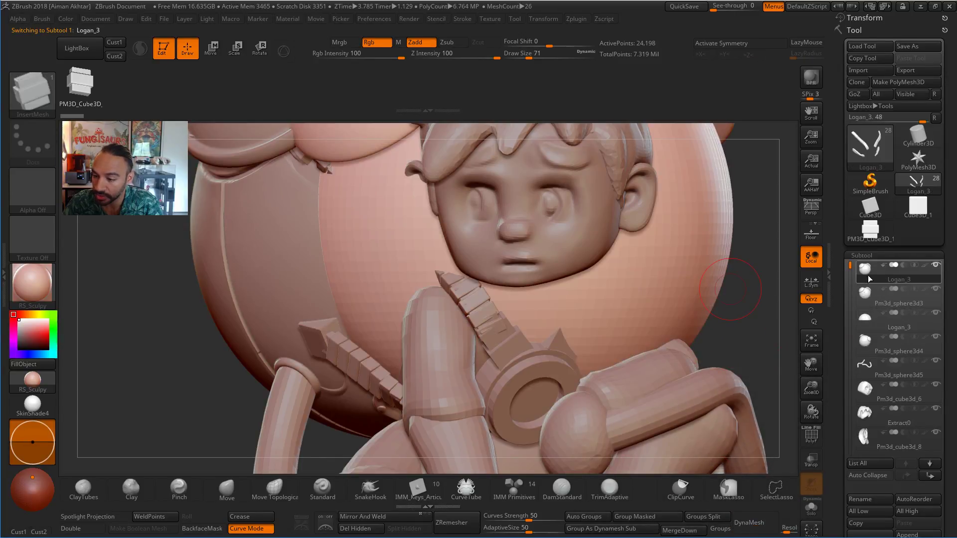
pyautogui.keyDown('alt'); pyautogui.click(476, 370); pyautogui.keyUp('alt')
pyautogui.press('f')
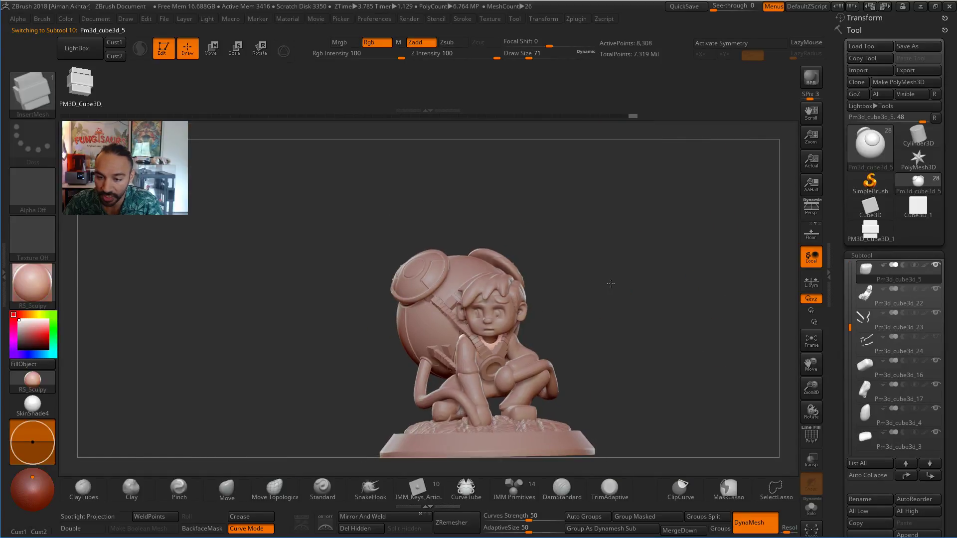
pyautogui.moveTo(643, 282)
pyautogui.mouseDown()
pyautogui.moveTo(667, 276)
pyautogui.moveTo(643, 275)
pyautogui.mouseUp()
pyautogui.scroll(5, 500, 208)
pyautogui.scroll(2, 499, 207)
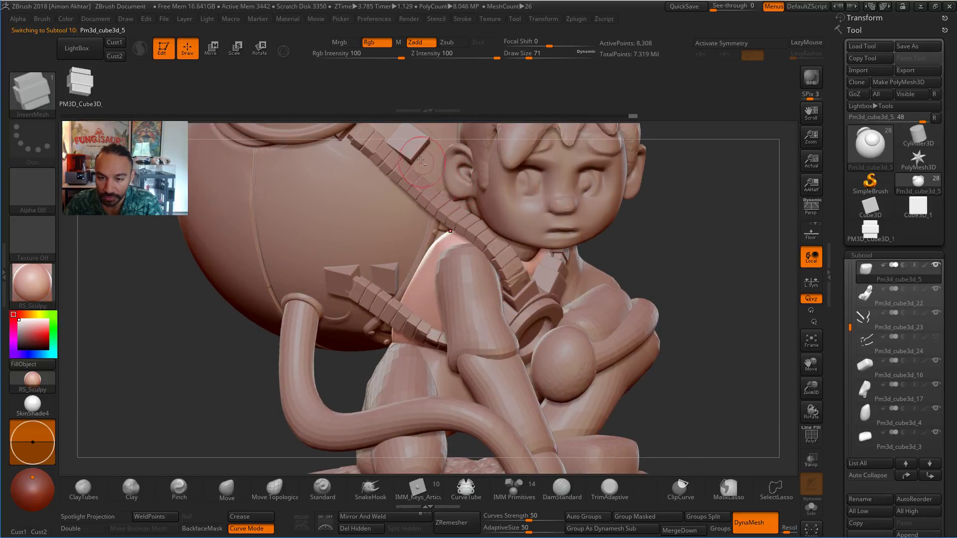
# Hide the duplicate backpack subtool Pm3d_sphere3d3 and select the decimated straps.
pyautogui.keyDown('alt'); pyautogui.click(559, 271); pyautogui.keyUp('alt')
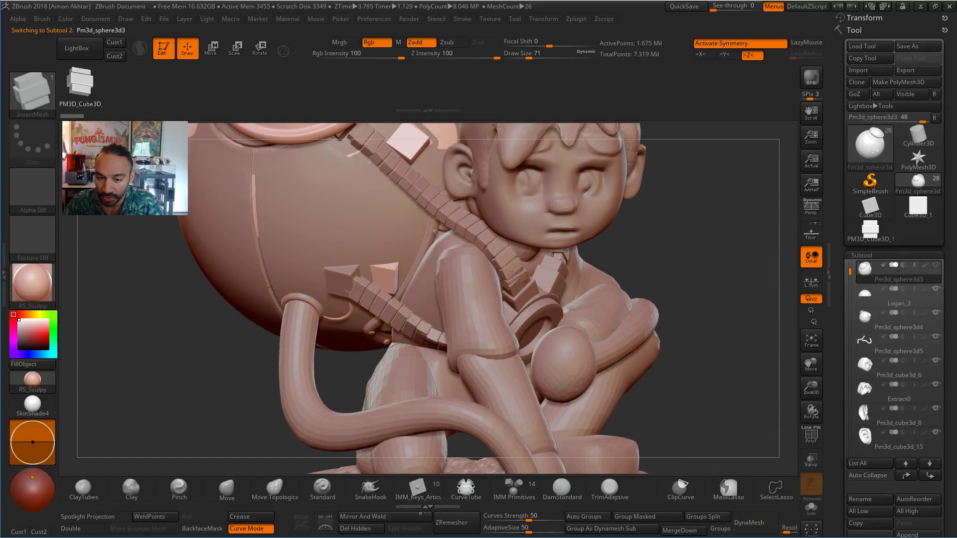
pyautogui.keyDown('alt'); pyautogui.click(507, 255); pyautogui.keyUp('alt')
pyautogui.press('f')
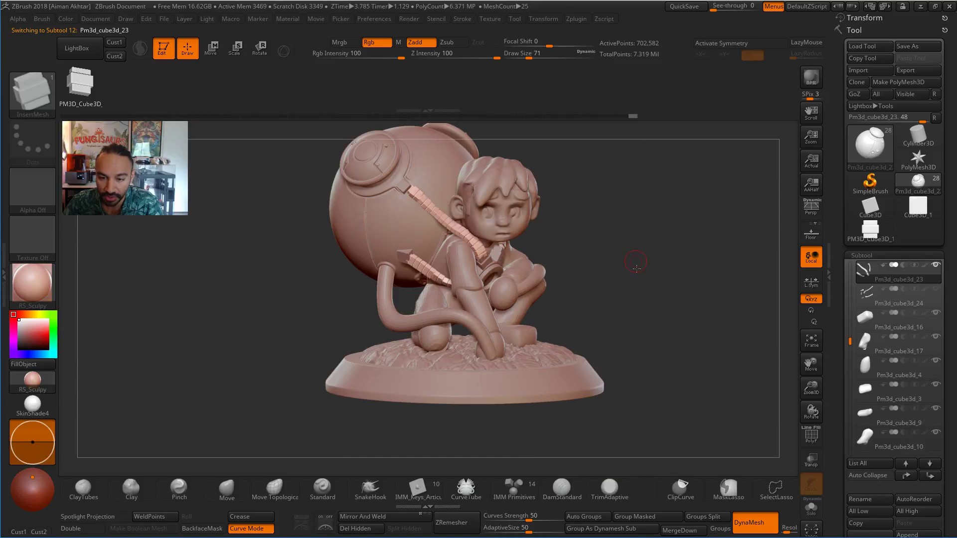
pyautogui.moveTo(647, 308); pyautogui.dragTo(620, 308)
pyautogui.keyDown('alt'); pyautogui.click(424, 260); pyautogui.keyUp('alt')
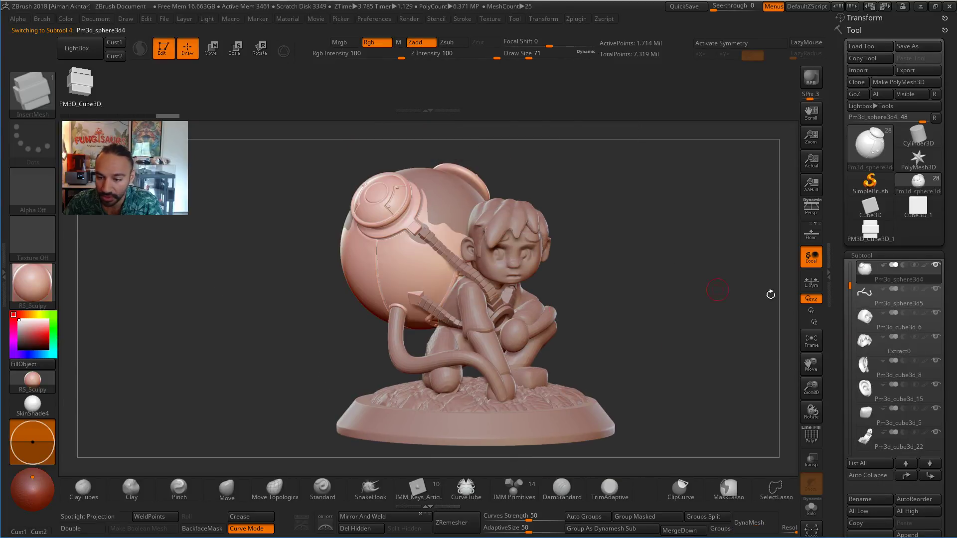
pyautogui.scroll(3, 851, 279)
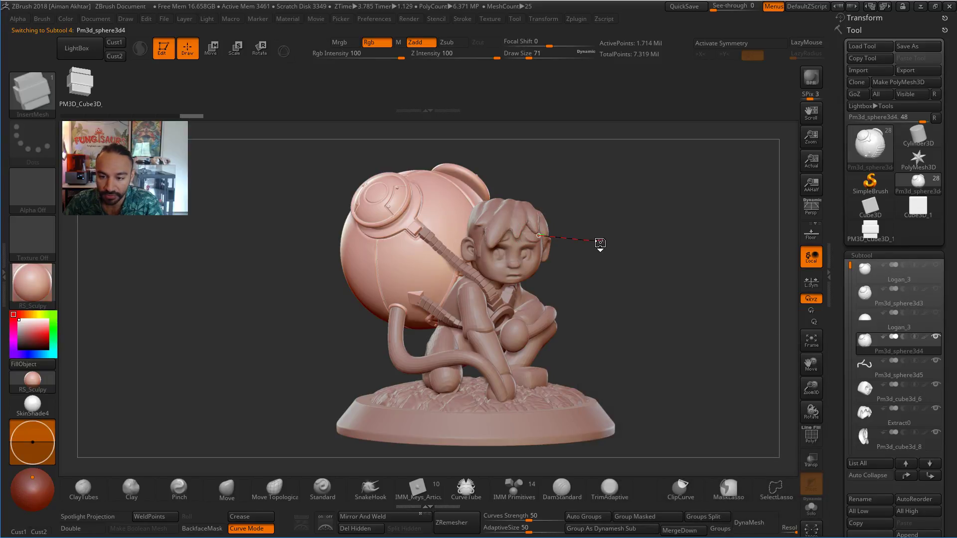
pyautogui.moveTo(538, 235); pyautogui.dragTo(600, 243)
pyautogui.hotkey('ctrl', 'z')
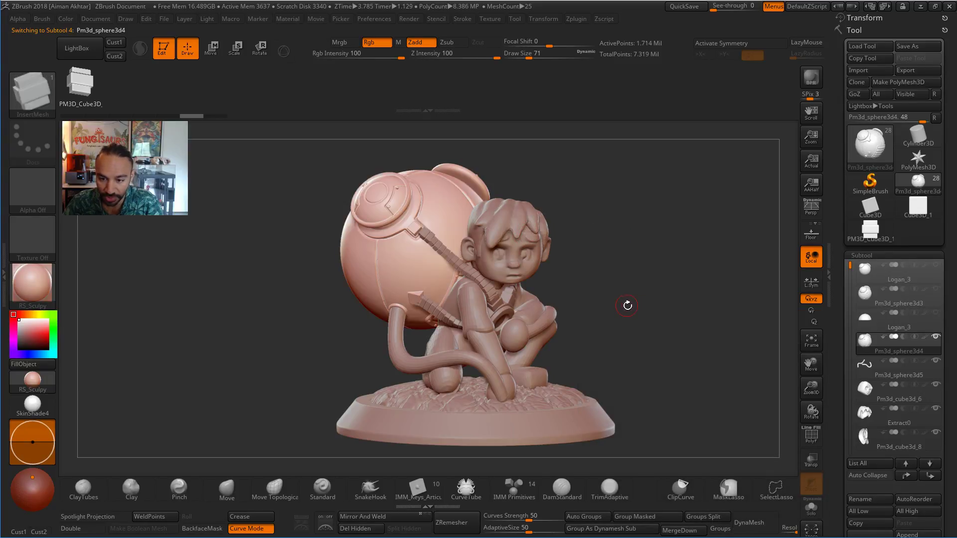
# Switch to the Move brush and make the segmented strap subtool Pm3d_cube3d_23 active.
pyautogui.moveTo(614, 310)
pyautogui.mouseDown()
pyautogui.moveTo(504, 306)
pyautogui.moveTo(637, 305)
pyautogui.mouseUp()
pyautogui.press('b')
pyautogui.press('m')
pyautogui.press('v')
pyautogui.keyDown('alt'); pyautogui.click(490, 264); pyautogui.keyUp('alt')
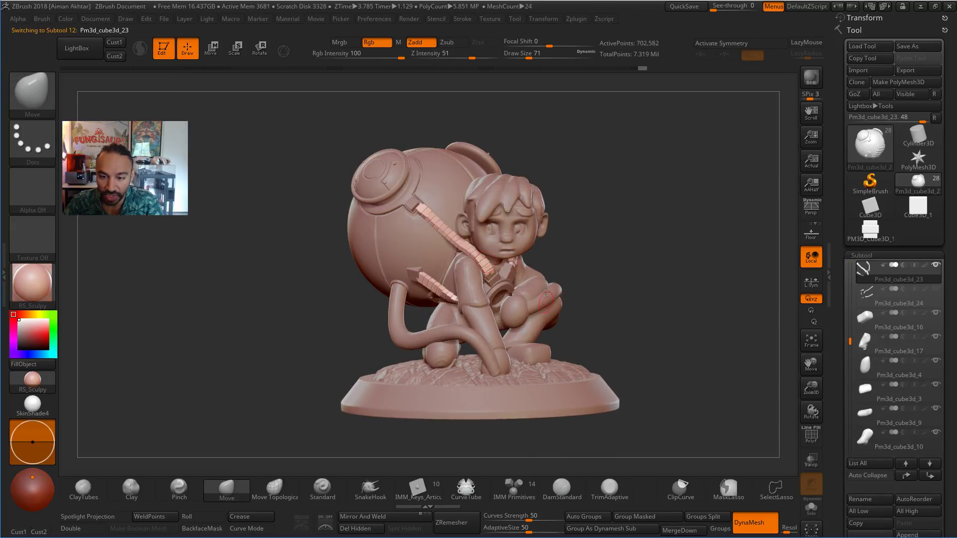
pyautogui.moveTo(633, 290)
pyautogui.mouseDown()
pyautogui.moveTo(544, 295)
pyautogui.moveTo(651, 294)
pyautogui.moveTo(631, 294)
pyautogui.mouseUp()
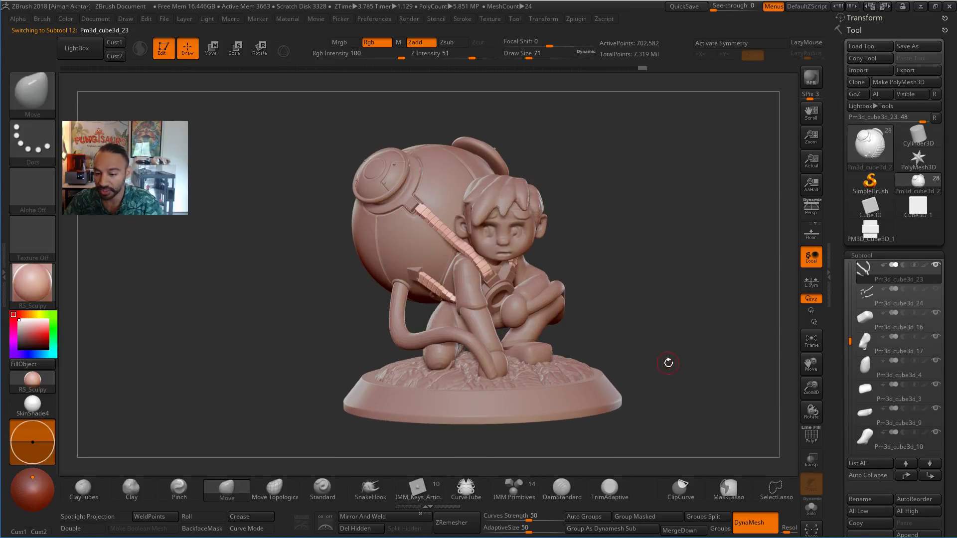
# Save the figurine tool as Logan_3, replacing the existing file.
pyautogui.click(917, 46)
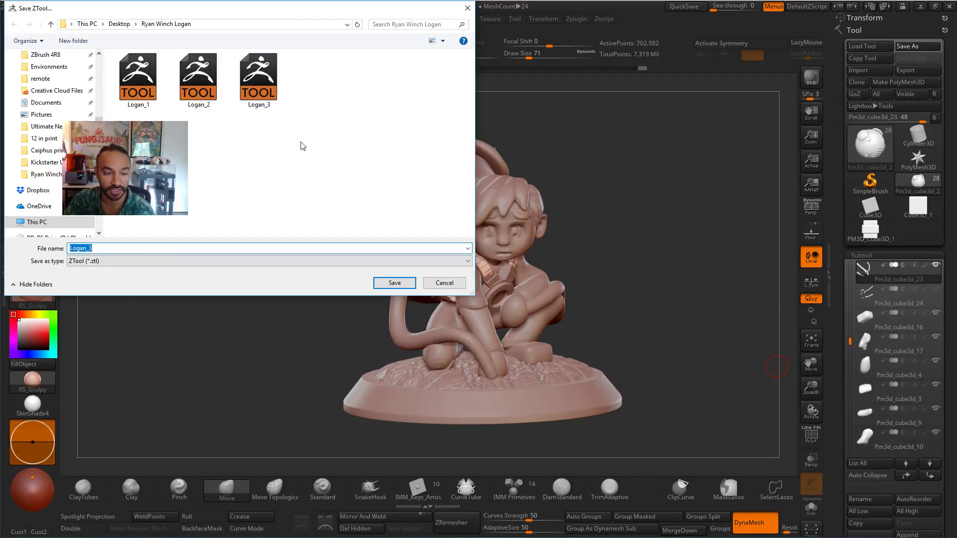
pyautogui.click(393, 283)
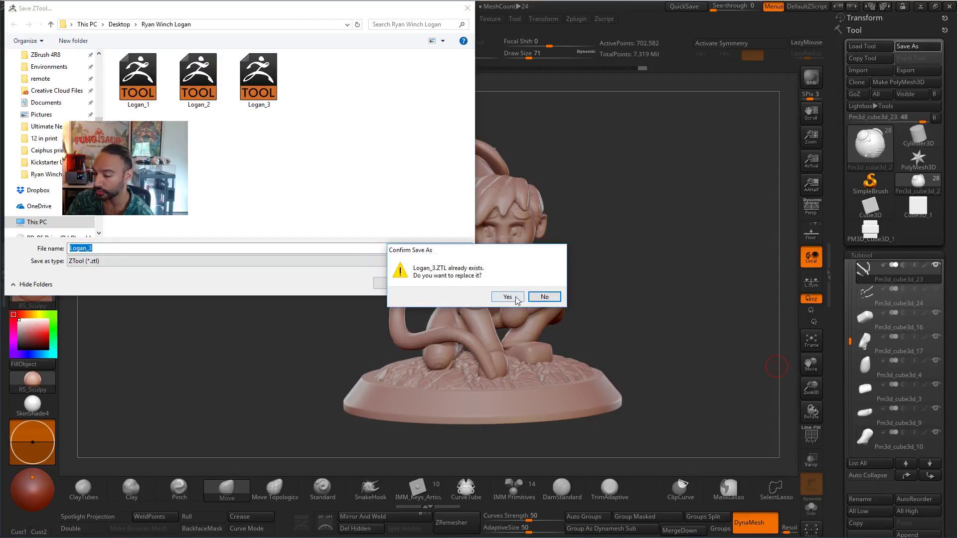
pyautogui.click(508, 297)
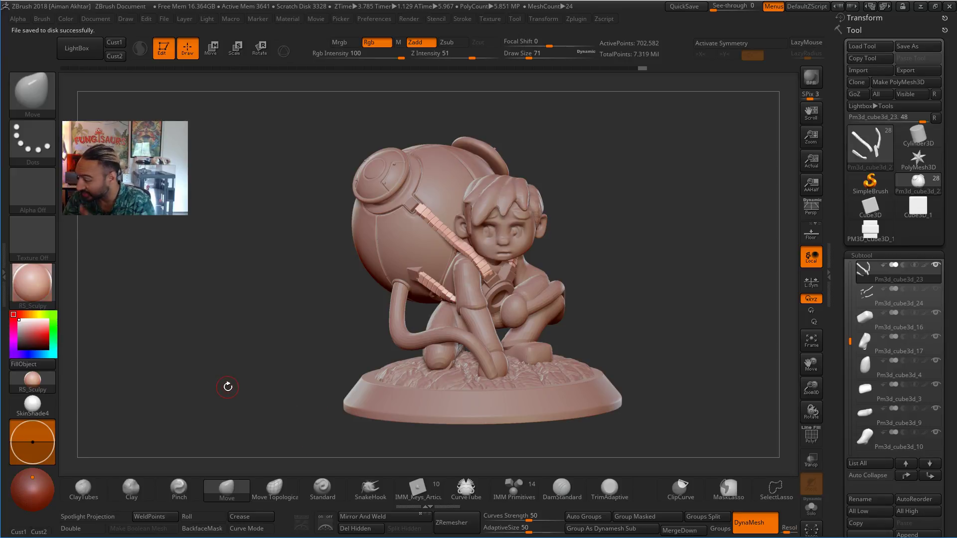
# Switch to the SimpleBrush tool and clear the figurine from the canvas.
pyautogui.moveTo(628, 295); pyautogui.dragTo(628, 304)
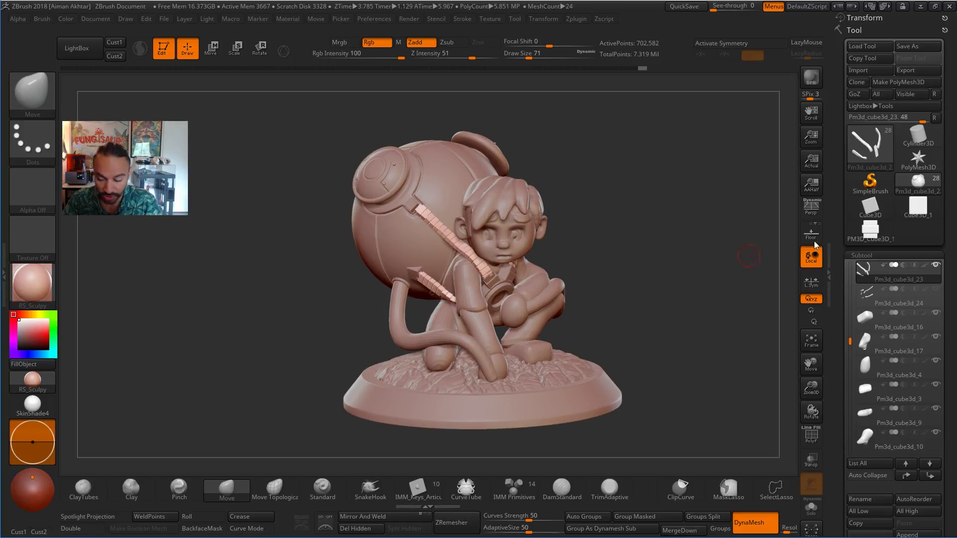
pyautogui.click(871, 183)
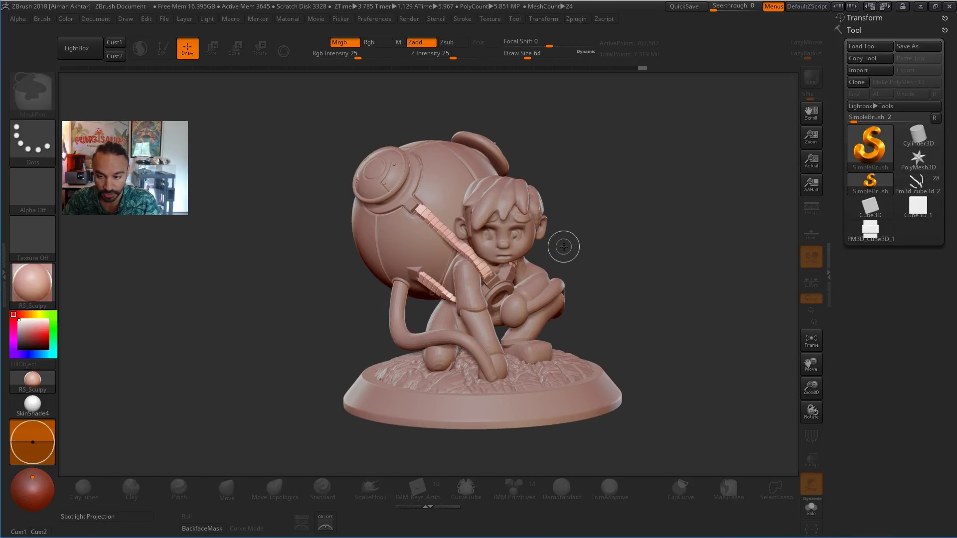
pyautogui.hotkey('ctrl', 'n')
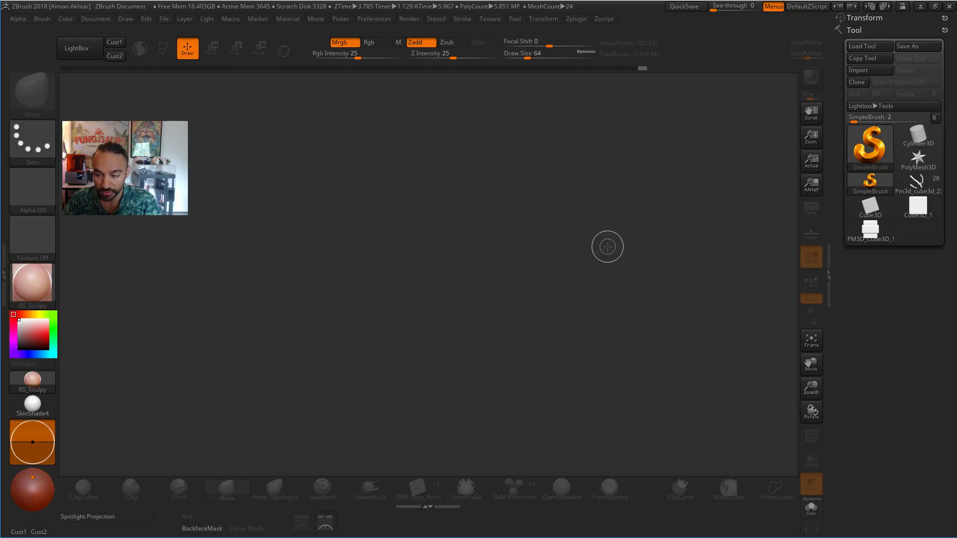
# Load the DemoSoldier tool from LightBox onto the empty canvas and enter Edit mode.
pyautogui.click(90, 54)
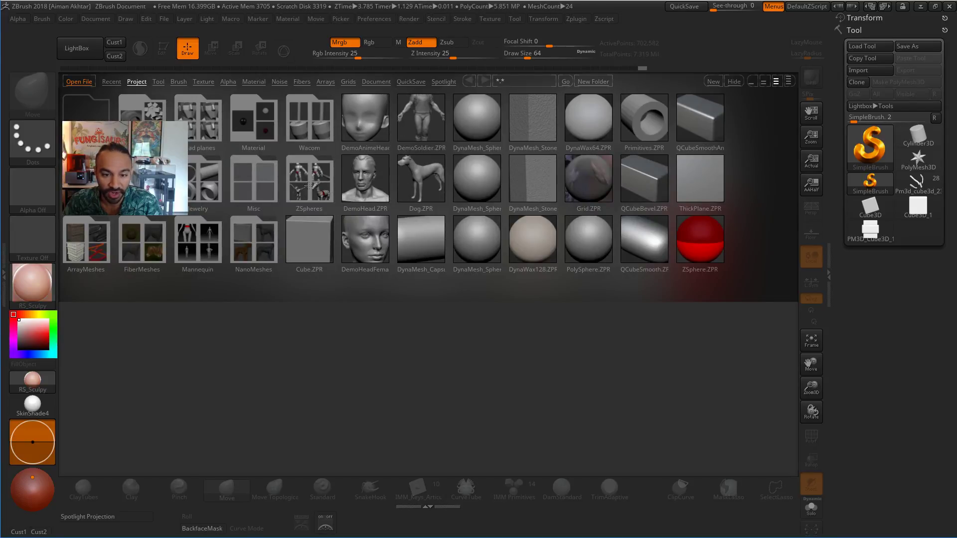
pyautogui.doubleClick(429, 121)
pyautogui.click(558, 329)
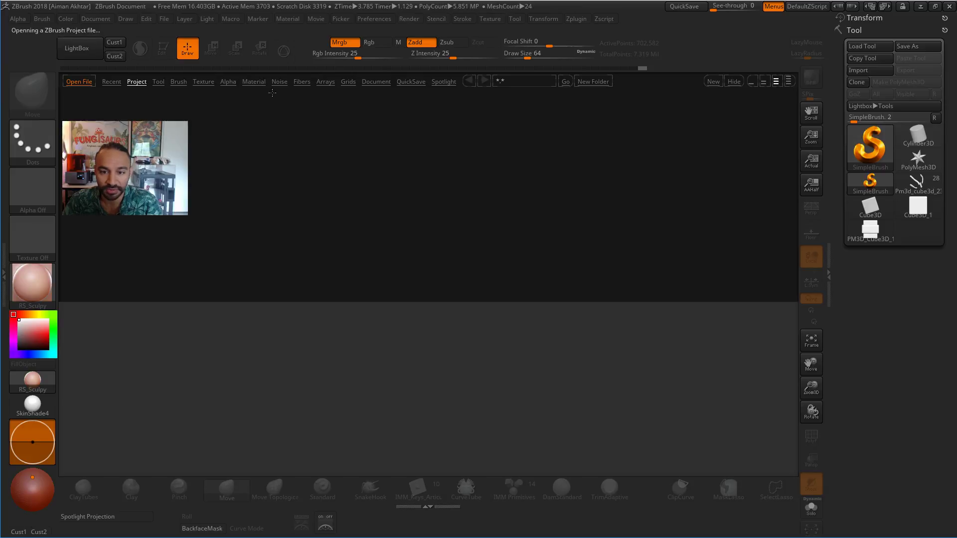
pyautogui.click(158, 81)
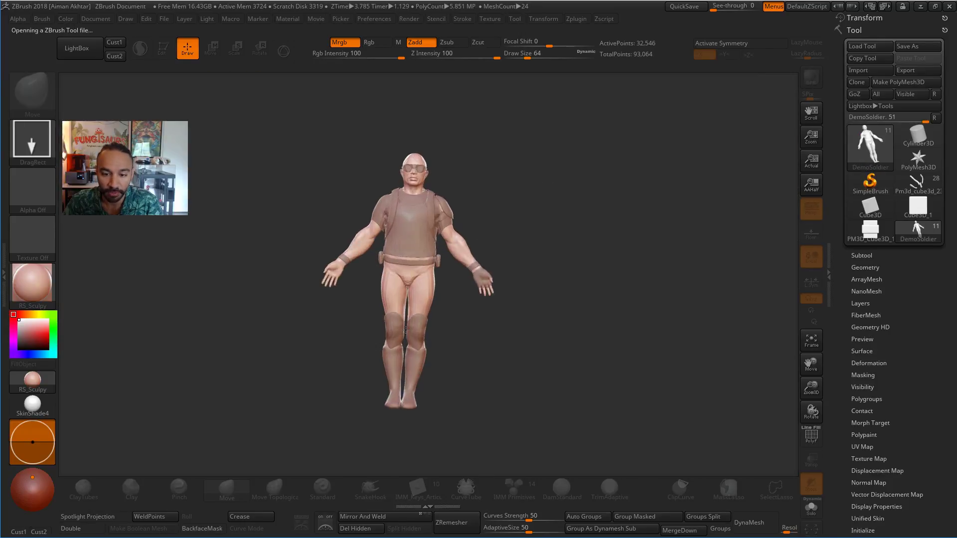
pyautogui.click(166, 45)
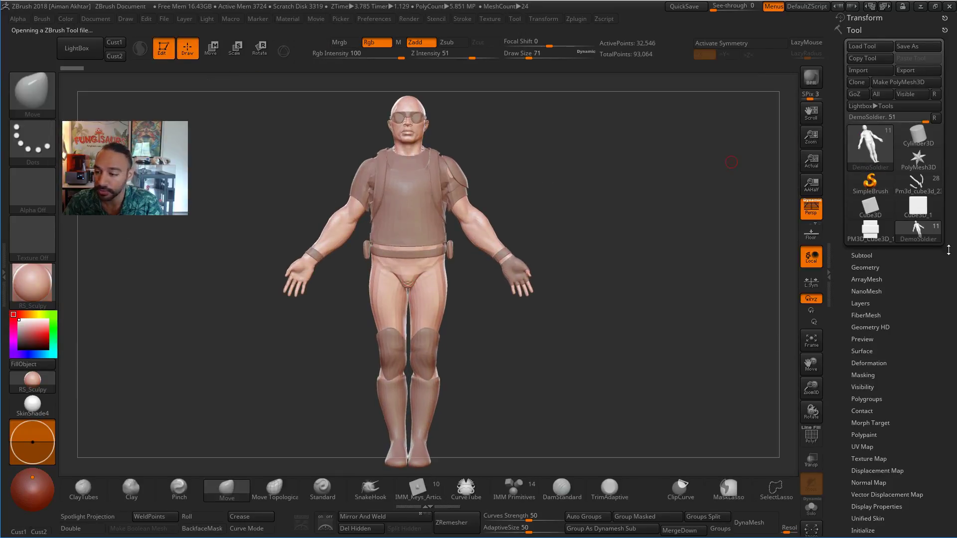
# Hide all of the soldier's clothing subtools, duplicate the DemoSoldier body and hide the original.
pyautogui.click(863, 255)
pyautogui.click(937, 266)
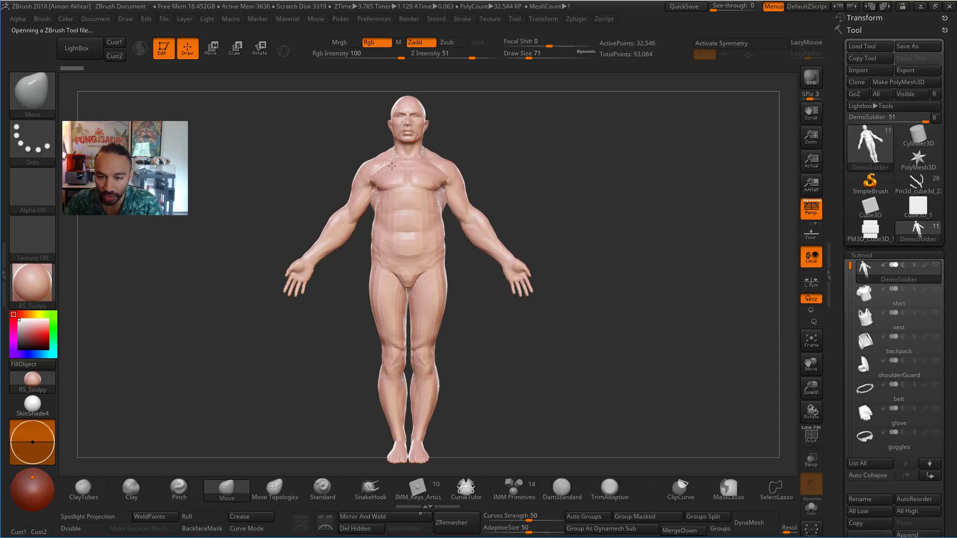
pyautogui.moveTo(567, 323); pyautogui.dragTo(579, 326)
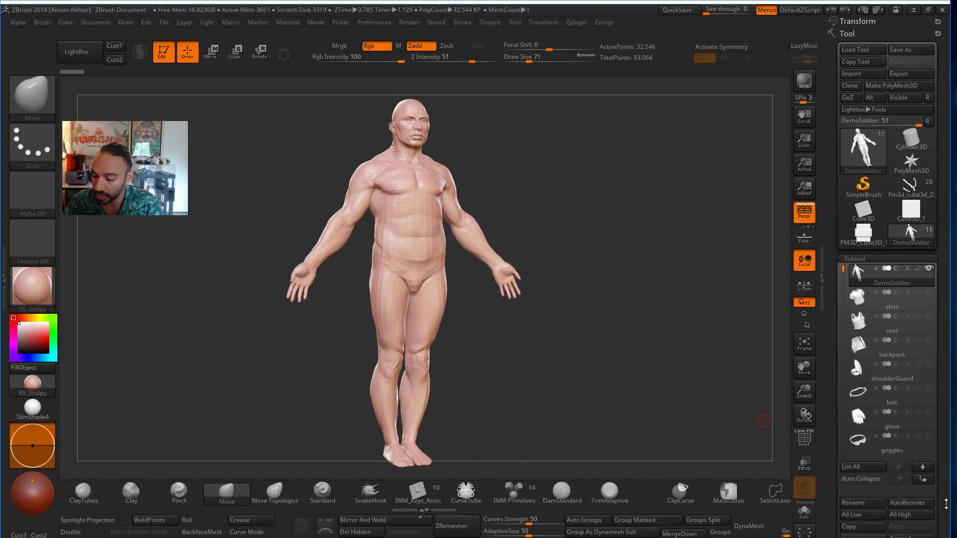
pyautogui.scroll(-3, 887, 349)
pyautogui.click(863, 444)
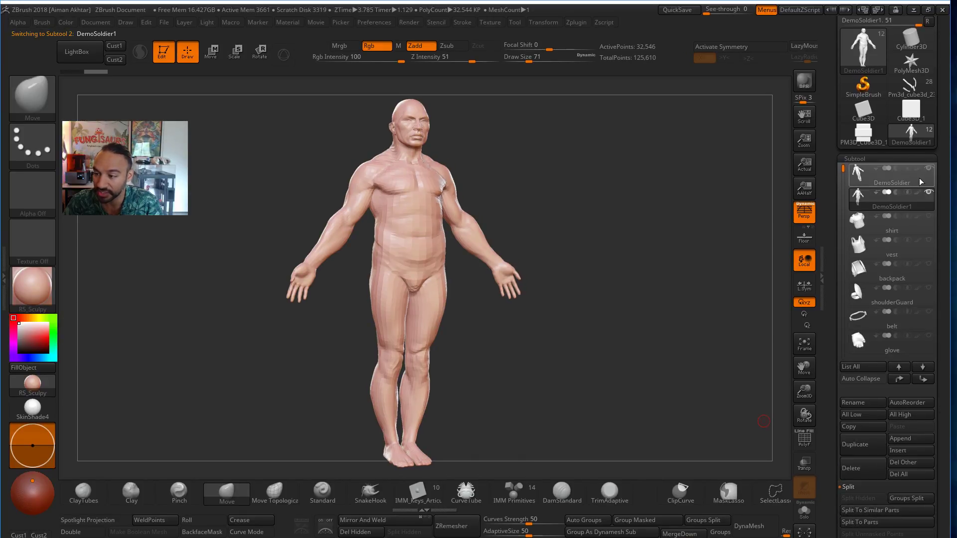
pyautogui.click(930, 171)
pyautogui.moveTo(491, 357); pyautogui.dragTo(472, 359)
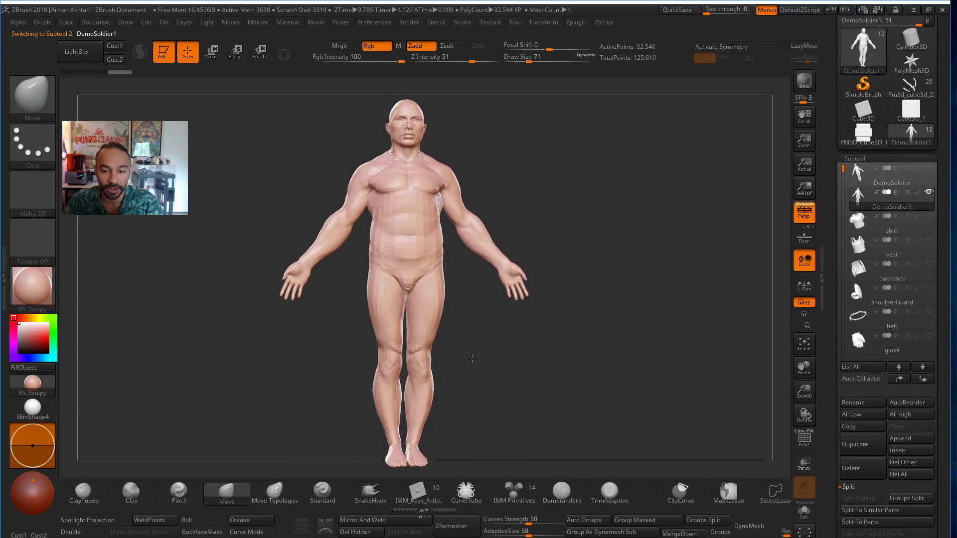
# Raise the duplicated body DemoSoldier1 to its highest subdivision level and delete the lower levels.
pyautogui.scroll(-5, 930, 504)
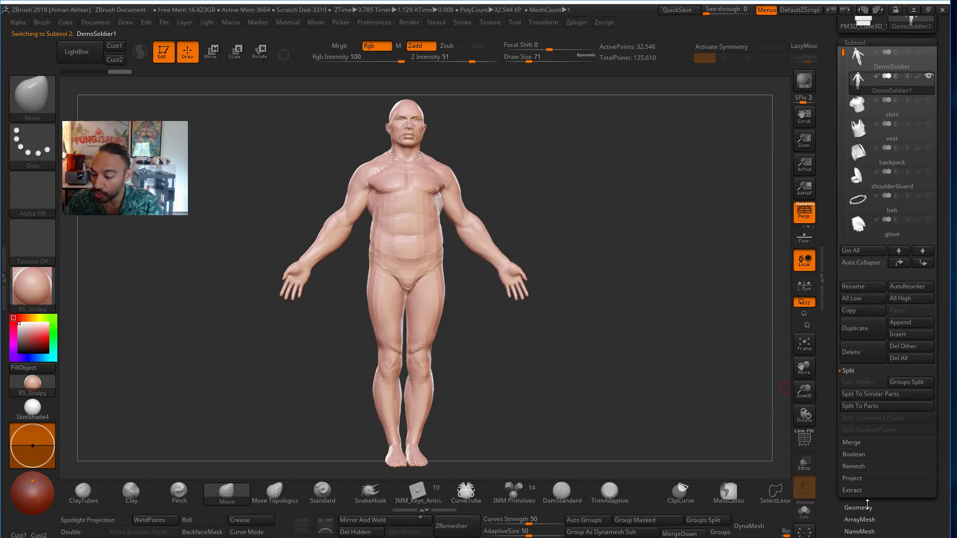
pyautogui.click(866, 507)
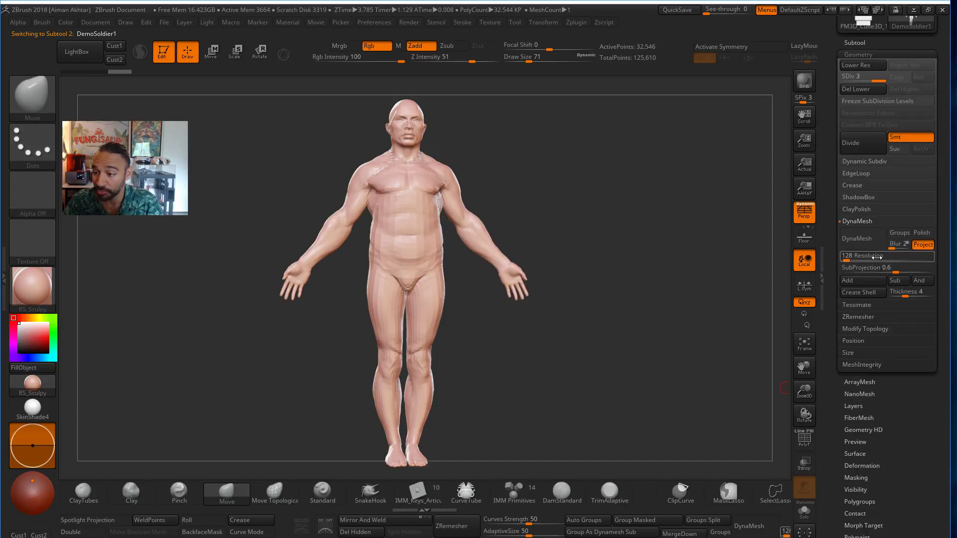
pyautogui.click(873, 100)
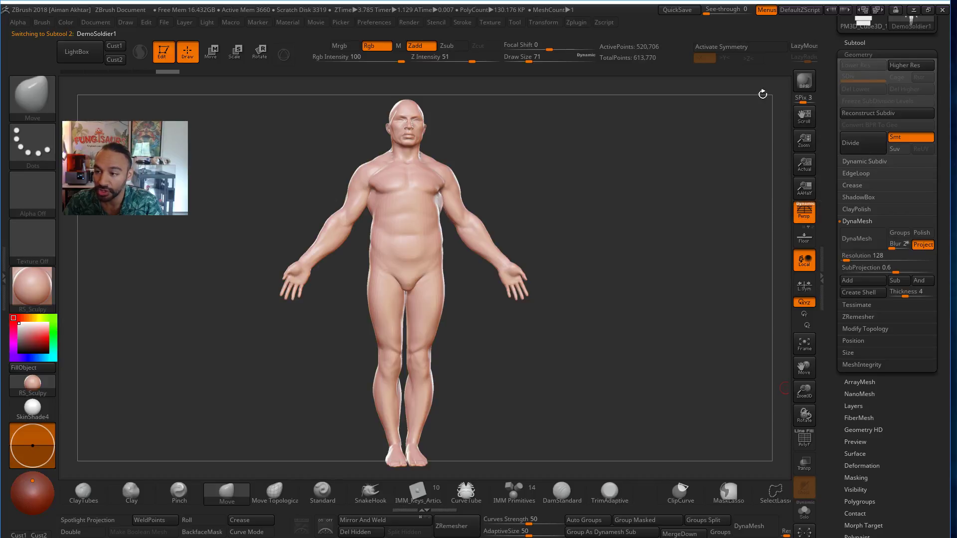
# Turn off Project and DynaMesh the duplicated body at resolution 128.
pyautogui.moveTo(532, 183); pyautogui.dragTo(765, 218)
pyautogui.click(923, 245)
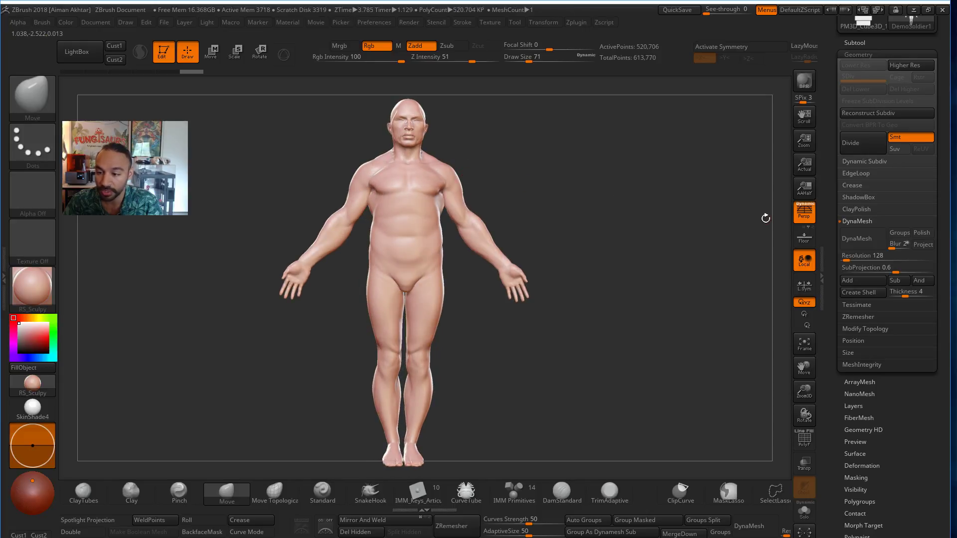
pyautogui.click(857, 242)
# Choose the articulation-key insert brush (IMM_Keys_Artic) and pick its Hinge_Boolean mesh.
pyautogui.keyDown('alt'); pyautogui.moveTo(532, 188); pyautogui.dragTo(547, 405); pyautogui.keyUp('alt')
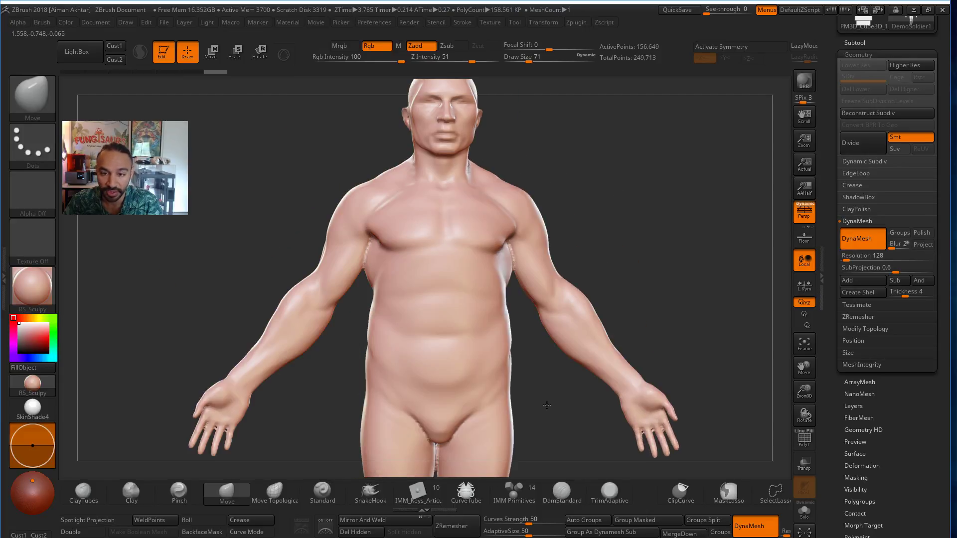
pyautogui.keyDown('alt'); pyautogui.moveTo(573, 184); pyautogui.dragTo(614, 246); pyautogui.keyUp('alt')
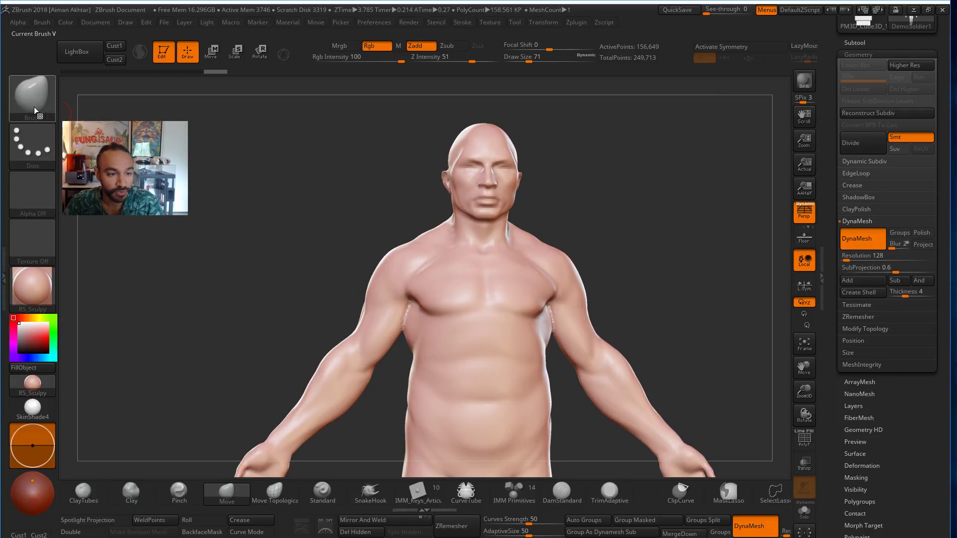
pyautogui.click(52, 105)
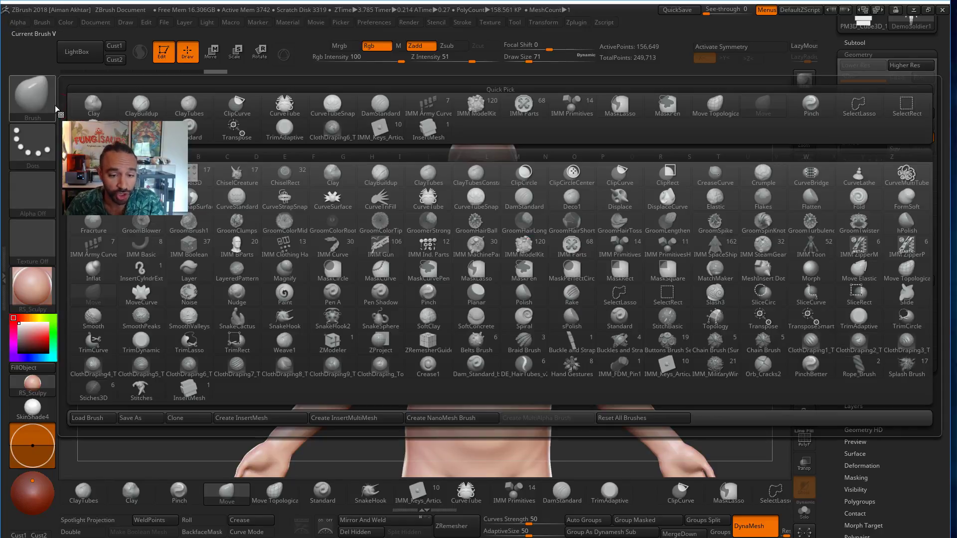
pyautogui.click(654, 373)
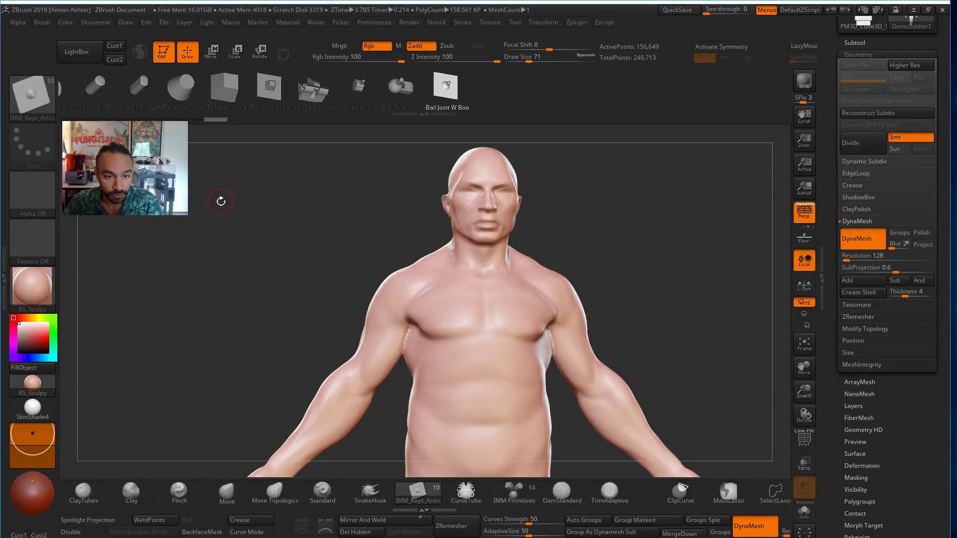
pyautogui.moveTo(222, 103); pyautogui.dragTo(323, 100)
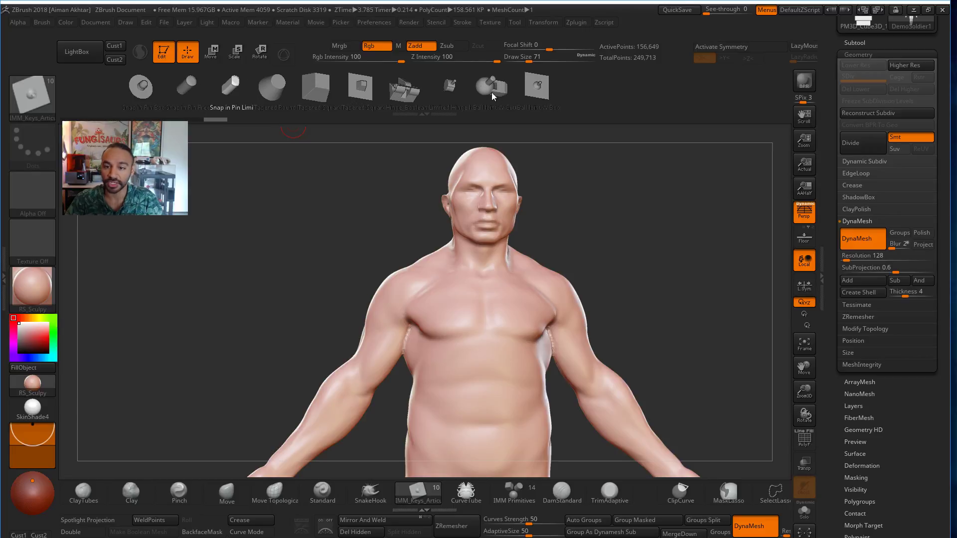
pyautogui.click(395, 93)
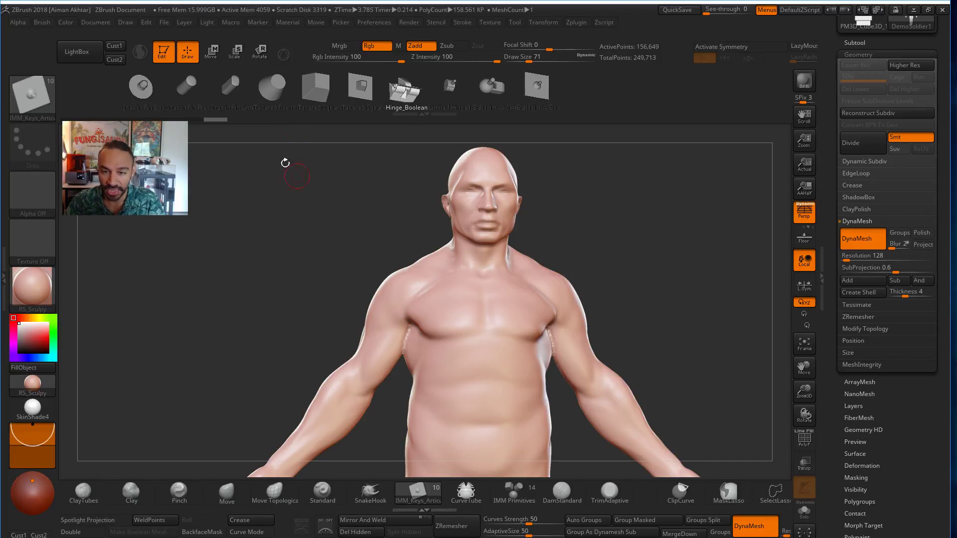
# Insert the Hinge_Boolean mesh at the elbow of the soldier's right arm and check its polygroups with the polyframe display.
pyautogui.moveTo(393, 369); pyautogui.dragTo(536, 373)
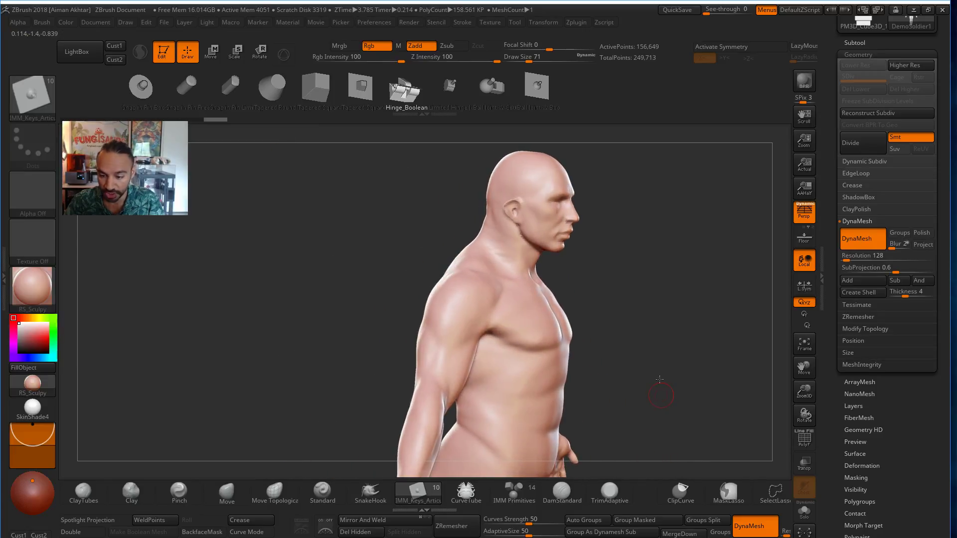
pyautogui.keyDown('alt'); pyautogui.moveTo(658, 394); pyautogui.dragTo(417, 150); pyautogui.keyUp('alt')
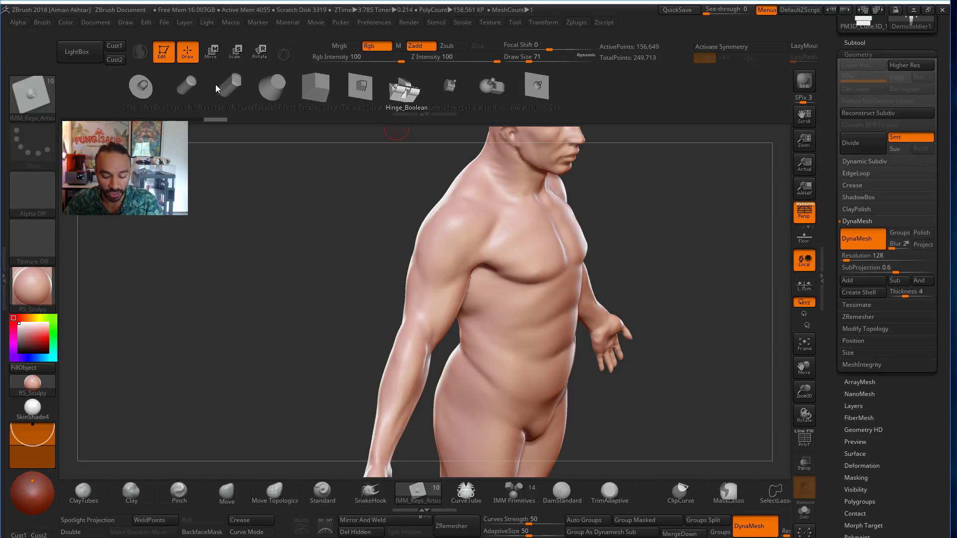
pyautogui.moveTo(428, 348); pyautogui.dragTo(451, 310)
pyautogui.moveTo(623, 424); pyautogui.dragTo(770, 423)
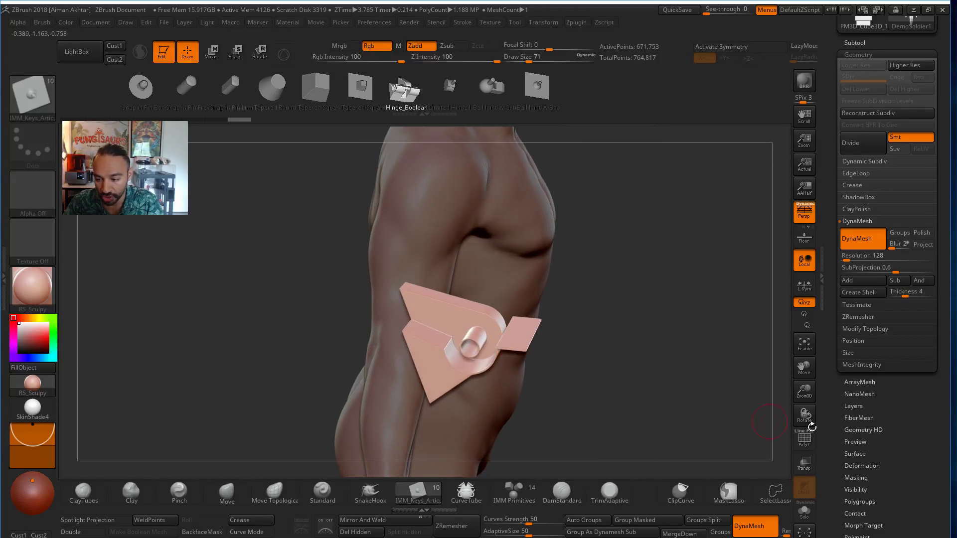
pyautogui.click(805, 441)
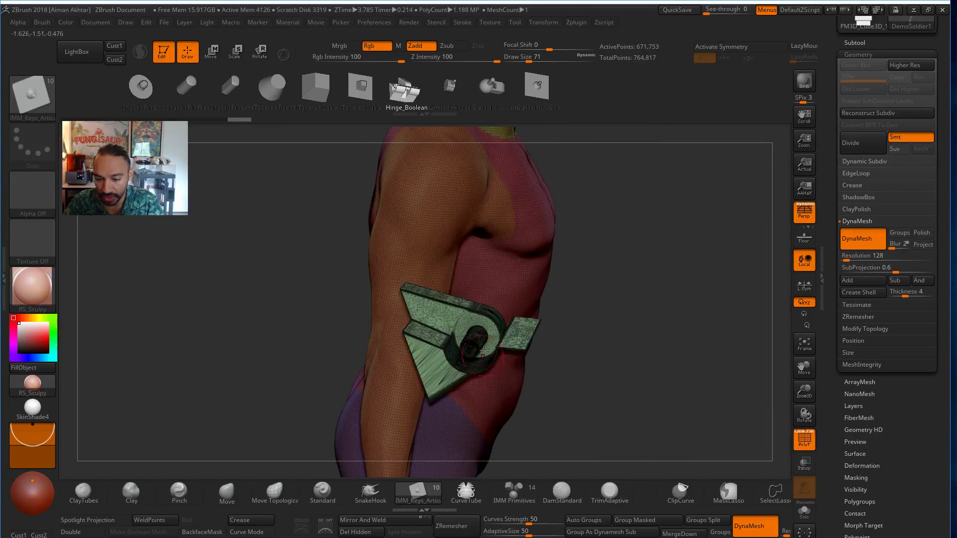
pyautogui.click(804, 441)
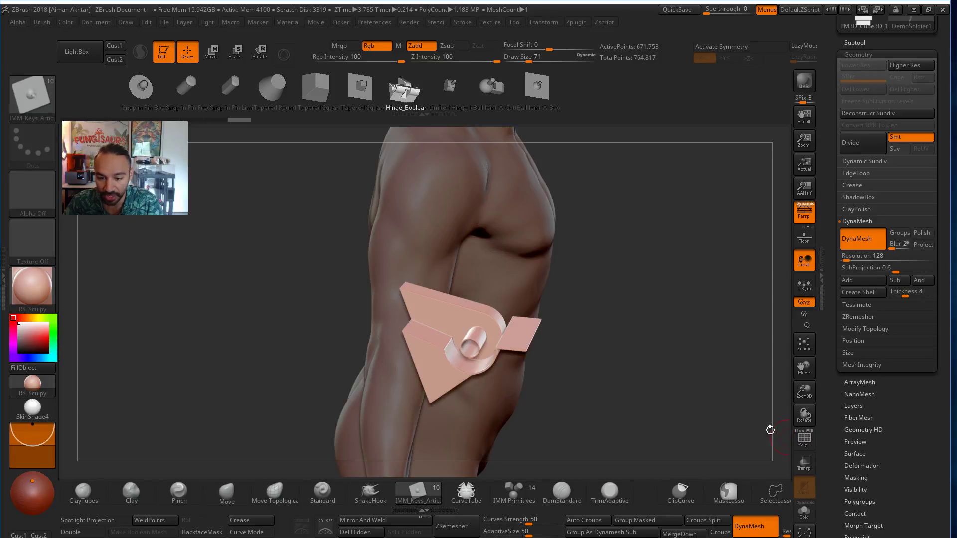
# Bring up the Spotlight reference sketch and return to Draw mode with the inserted hinge in view.
pyautogui.click(263, 54)
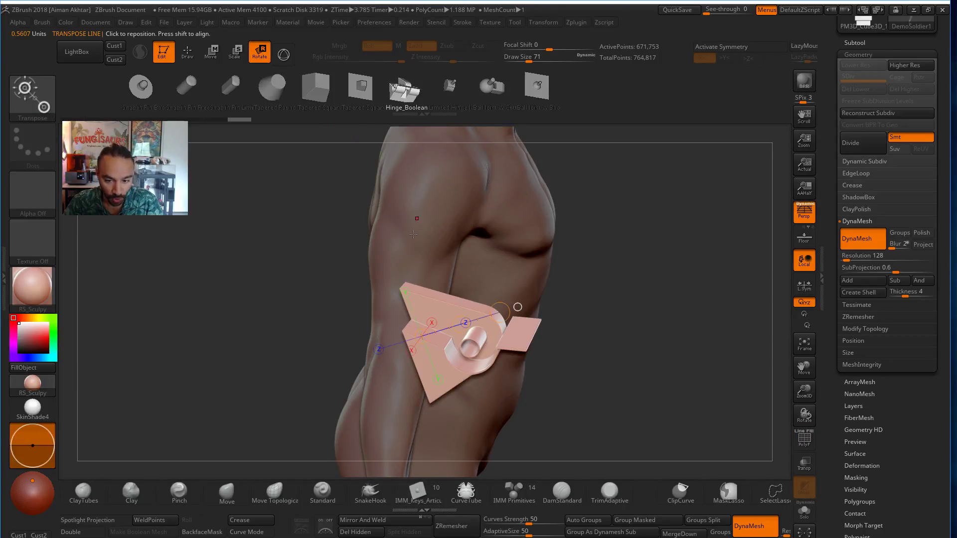
pyautogui.hotkey('shift', 'z')
pyautogui.press('z')
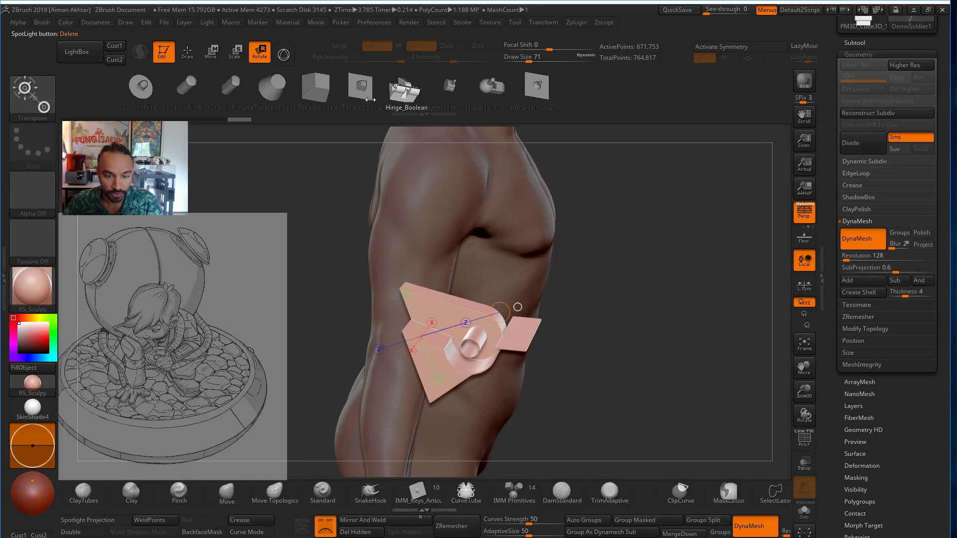
pyautogui.press('q')
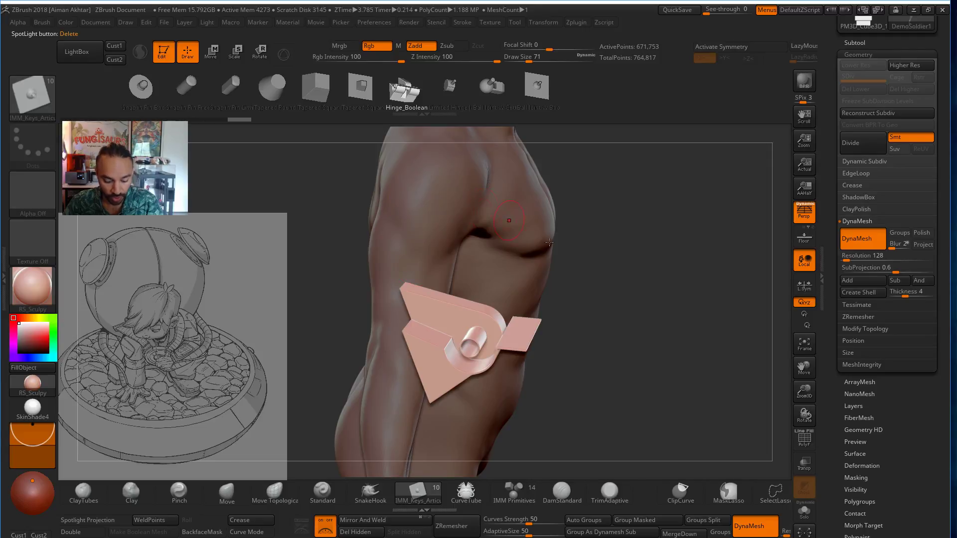
pyautogui.moveTo(549, 242); pyautogui.dragTo(563, 313)
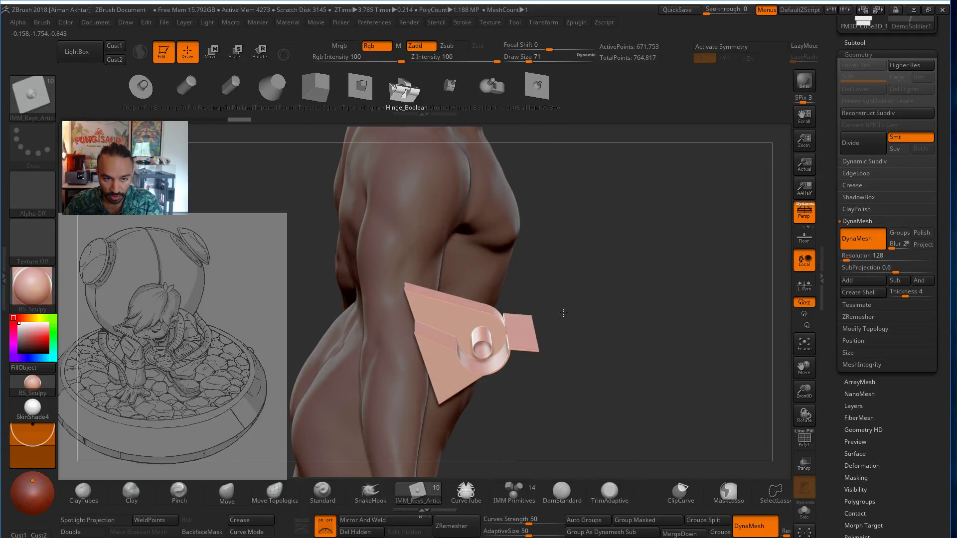
# Switch to the Move brush and hide the Spotlight reference sketch.
pyautogui.click(31, 102)
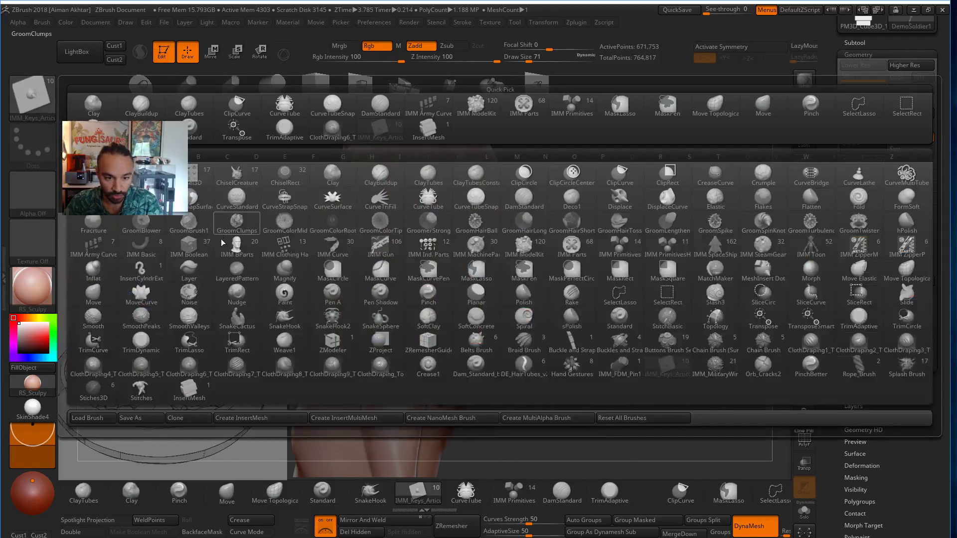
pyautogui.press('m')
pyautogui.press('v')
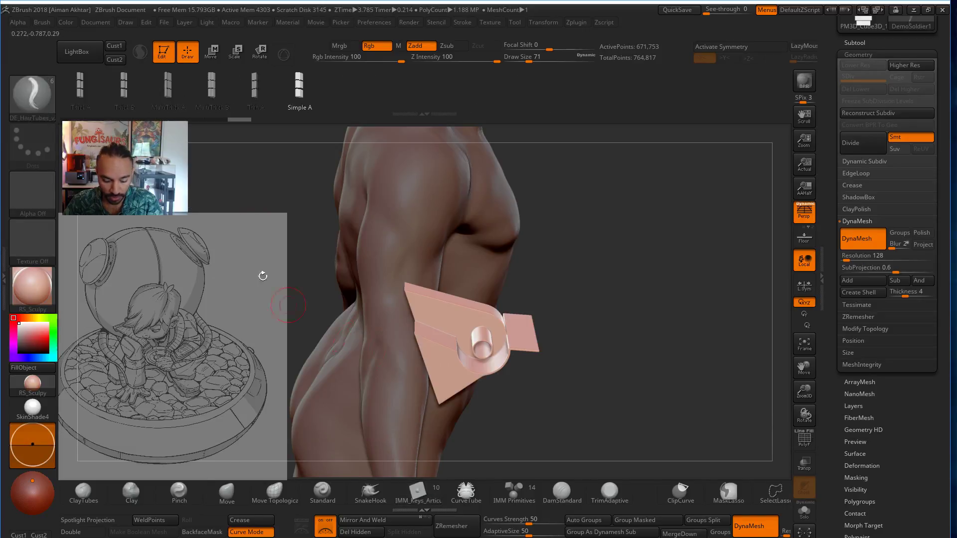
pyautogui.moveTo(650, 344); pyautogui.dragTo(526, 359)
pyautogui.hotkey('shift', 'z')
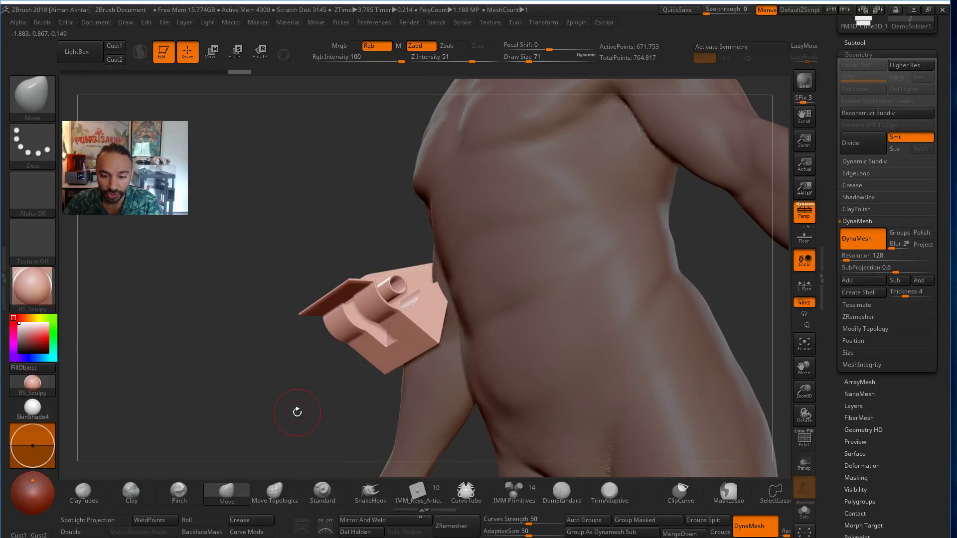
# Rotate the inserted hinge with a Transpose line in side view so its wedge tapers up toward the upper arm.
pyautogui.keyDown('alt'); pyautogui.moveTo(236, 407); pyautogui.dragTo(384, 380); pyautogui.keyUp('alt')
pyautogui.keyDown('alt'); pyautogui.moveTo(524, 381); pyautogui.dragTo(554, 389); pyautogui.keyUp('alt')
pyautogui.click(260, 52)
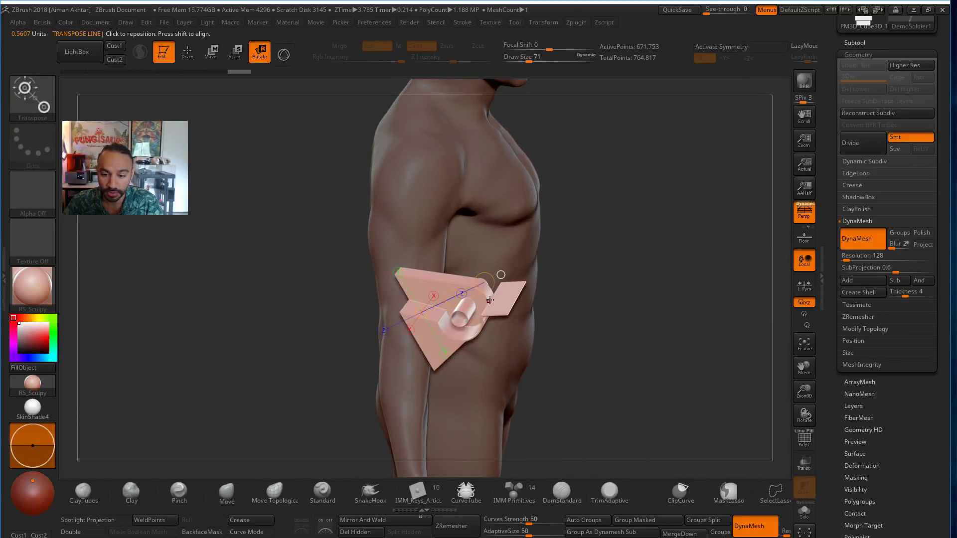
pyautogui.moveTo(485, 283); pyautogui.dragTo(509, 400)
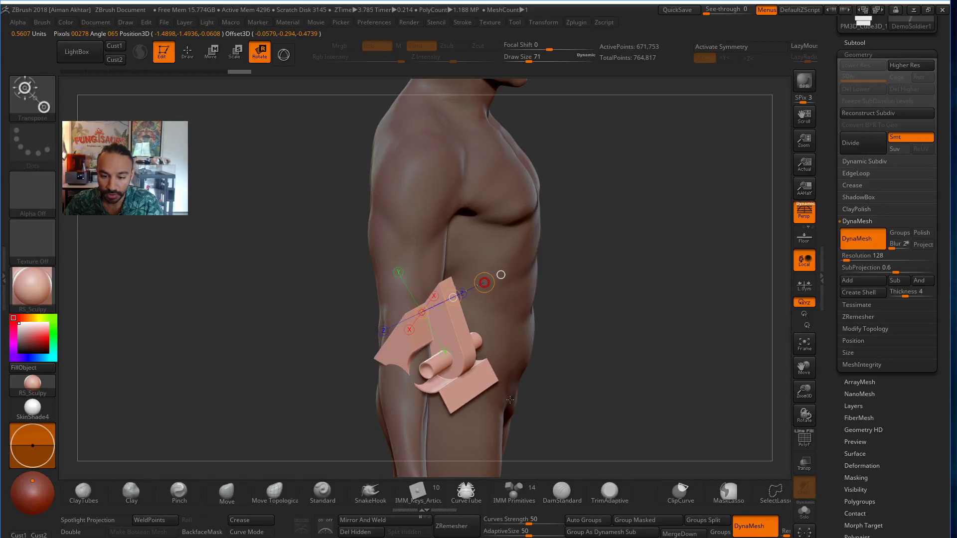
pyautogui.moveTo(485, 283); pyautogui.dragTo(543, 242)
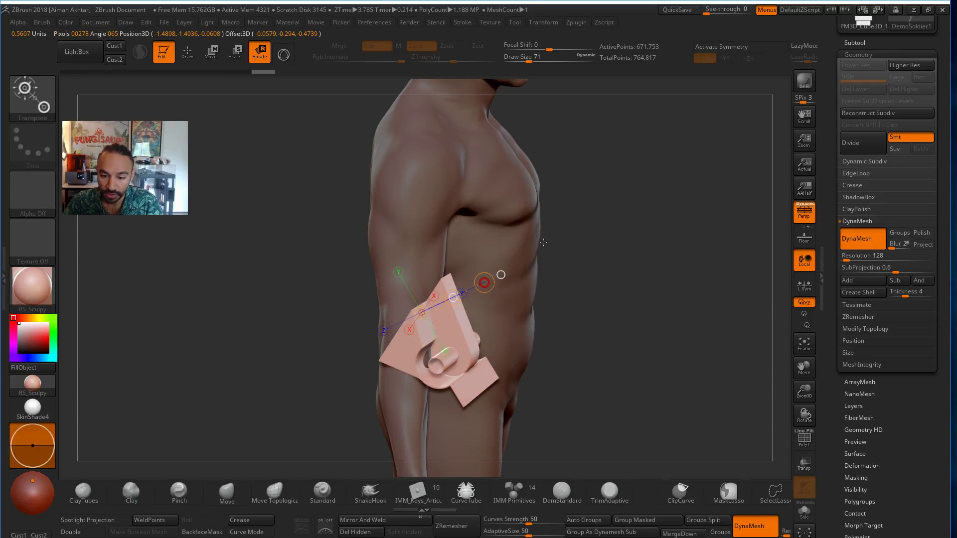
pyautogui.moveTo(633, 209); pyautogui.dragTo(724, 160)
pyautogui.moveTo(853, 131); pyautogui.dragTo(349, 100)
# Move the hinge with the Transpose line until it overlaps the soldier's right elbow in side view.
pyautogui.press('w')
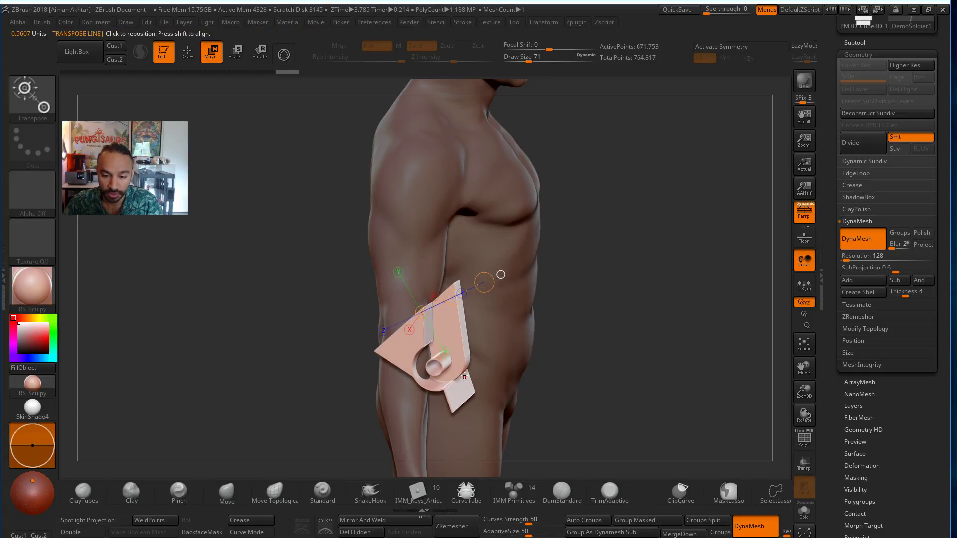
pyautogui.moveTo(465, 376)
pyautogui.mouseDown()
pyautogui.moveTo(517, 451)
pyautogui.moveTo(588, 443)
pyautogui.mouseUp()
pyautogui.moveTo(521, 407)
pyautogui.mouseDown()
pyautogui.moveTo(452, 340)
pyautogui.moveTo(476, 363)
pyautogui.mouseUp()
pyautogui.moveTo(336, 363); pyautogui.dragTo(412, 314)
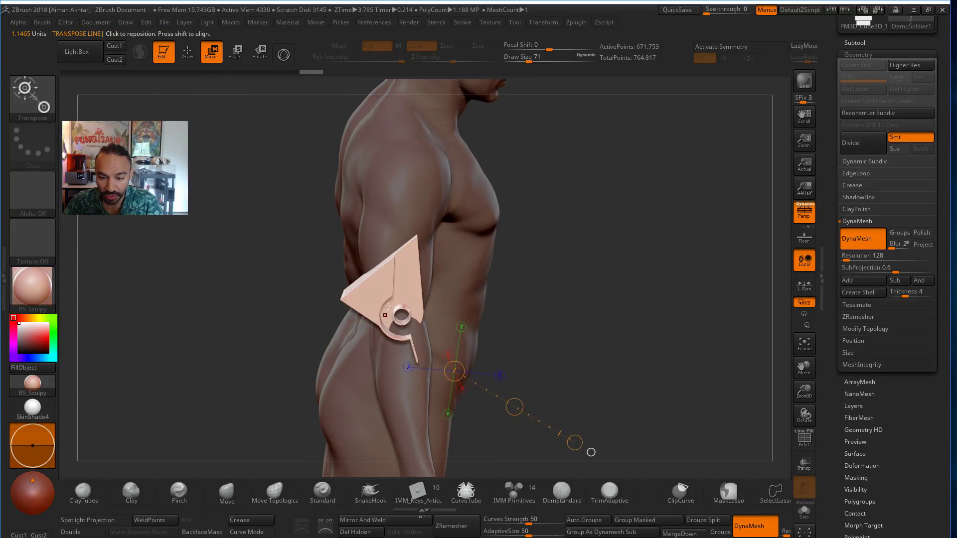
# Rotate the hinge from the side and back views until its pin and base plate lie level across the elbow.
pyautogui.click(259, 52)
pyautogui.moveTo(294, 280); pyautogui.dragTo(420, 312)
pyautogui.moveTo(533, 240)
pyautogui.mouseDown()
pyautogui.moveTo(559, 227)
pyautogui.moveTo(514, 232)
pyautogui.mouseUp()
pyautogui.moveTo(404, 319)
pyautogui.mouseDown()
pyautogui.moveTo(420, 228)
pyautogui.moveTo(496, 216)
pyautogui.mouseUp()
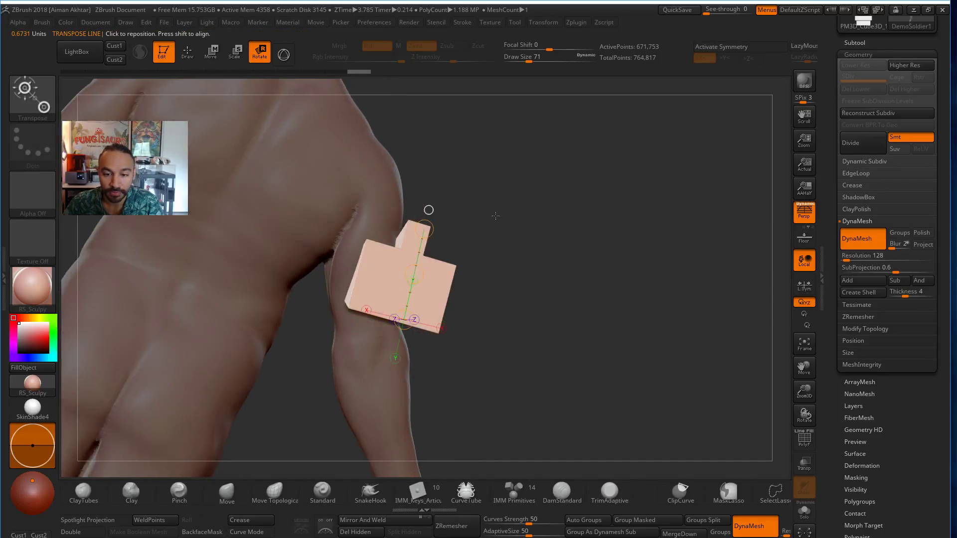
pyautogui.moveTo(414, 274); pyautogui.dragTo(390, 223)
pyautogui.moveTo(589, 290); pyautogui.dragTo(431, 311)
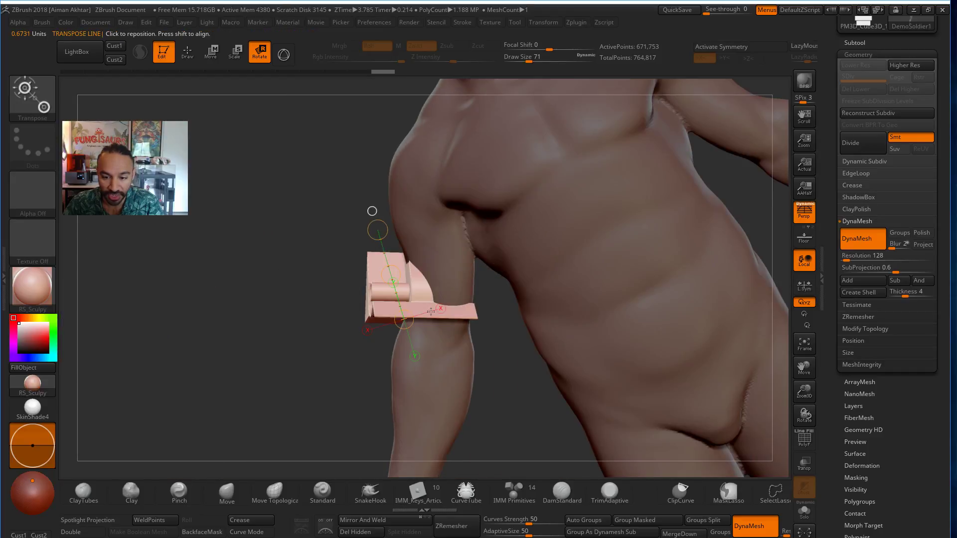
pyautogui.moveTo(306, 336); pyautogui.dragTo(384, 308)
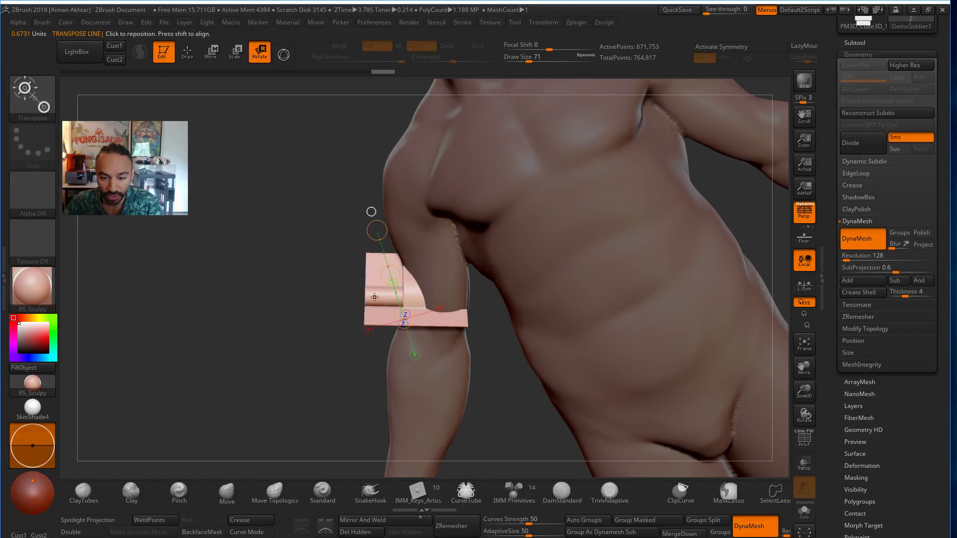
# Draw a Transpose line across the hinge's base plate and slide the hinge inward over the arm's width.
pyautogui.moveTo(448, 316); pyautogui.dragTo(373, 317)
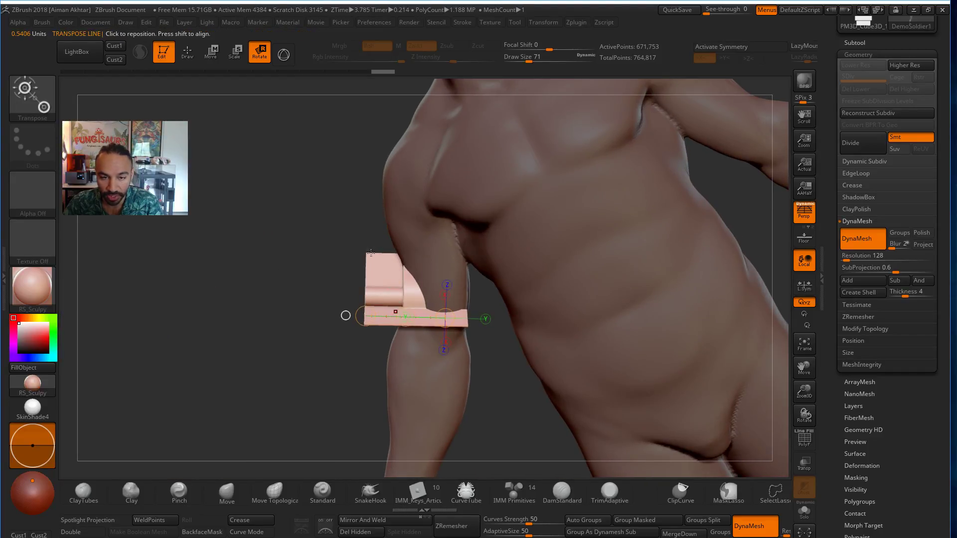
pyautogui.click(213, 54)
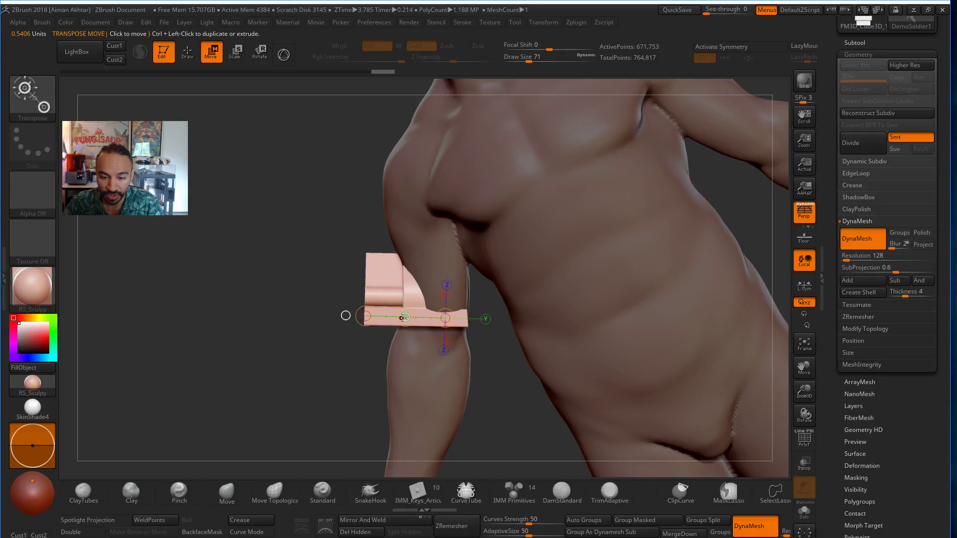
pyautogui.moveTo(405, 317); pyautogui.dragTo(434, 349)
pyautogui.moveTo(330, 396); pyautogui.dragTo(386, 326)
# Tilt the hinge to match the forearm's angle and nudge it into place around the elbow.
pyautogui.click(259, 52)
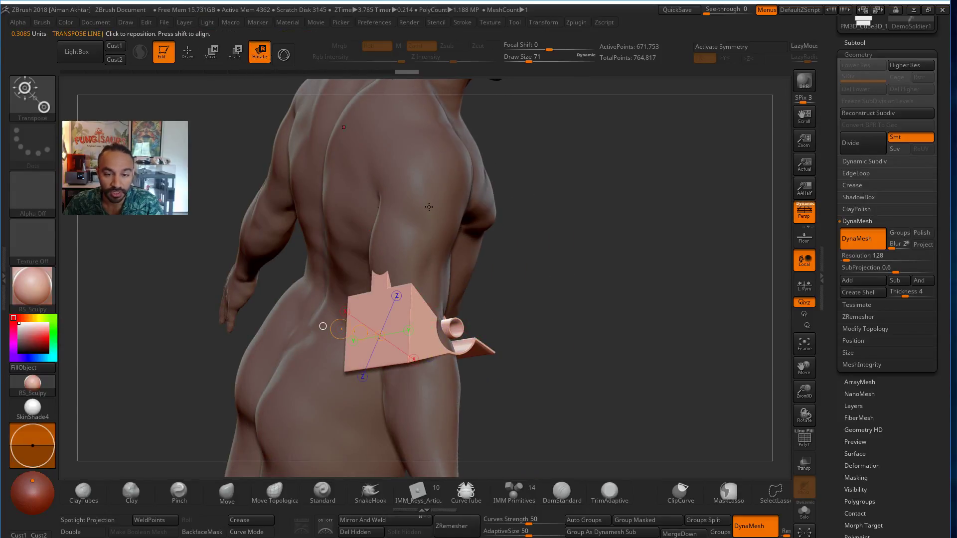
pyautogui.moveTo(254, 109); pyautogui.dragTo(351, 298)
pyautogui.press('w')
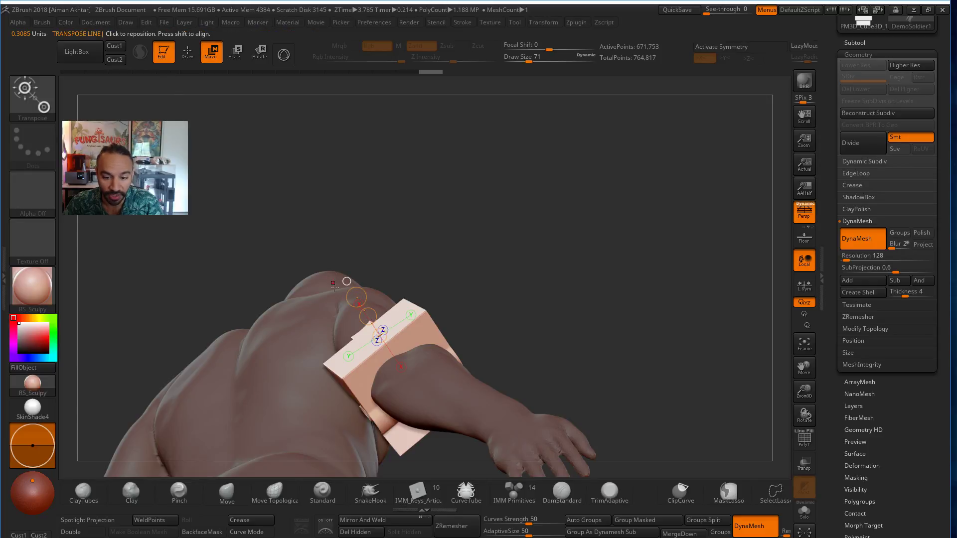
pyautogui.moveTo(363, 316); pyautogui.dragTo(365, 315)
pyautogui.moveTo(574, 264); pyautogui.dragTo(457, 165)
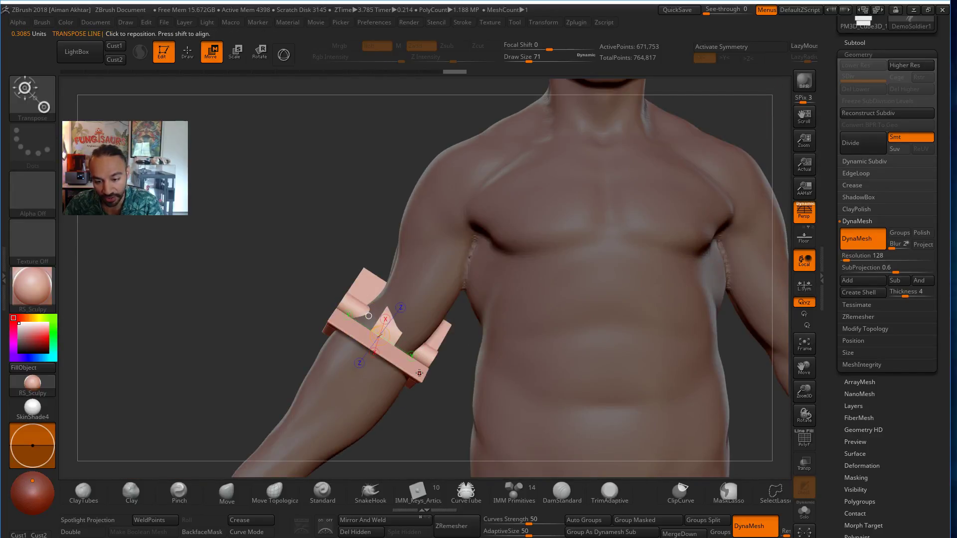
# Fine-tune the hinge's rotation across the elbow in front view and return to Draw mode with the Move brush.
pyautogui.moveTo(419, 373)
pyautogui.mouseDown()
pyautogui.moveTo(339, 322)
pyautogui.moveTo(387, 356)
pyautogui.mouseUp()
pyautogui.press('r')
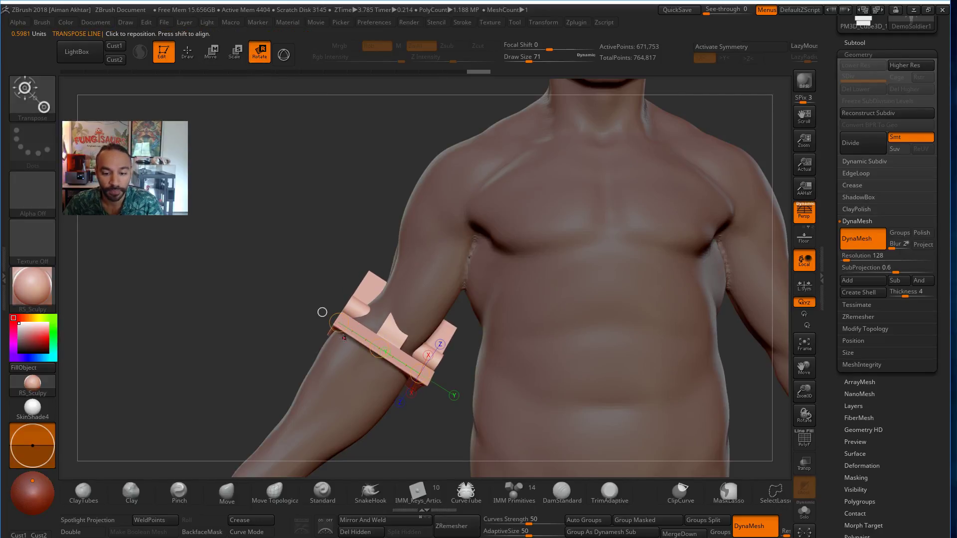
pyautogui.moveTo(339, 323); pyautogui.dragTo(350, 318)
pyautogui.click(187, 51)
pyautogui.press('b')
pyautogui.press('m')
pyautogui.press('v')
# Separate the hinge from the body into its own subtool with Split Unmasked Points and isolate it in Solo.
pyautogui.click(876, 43)
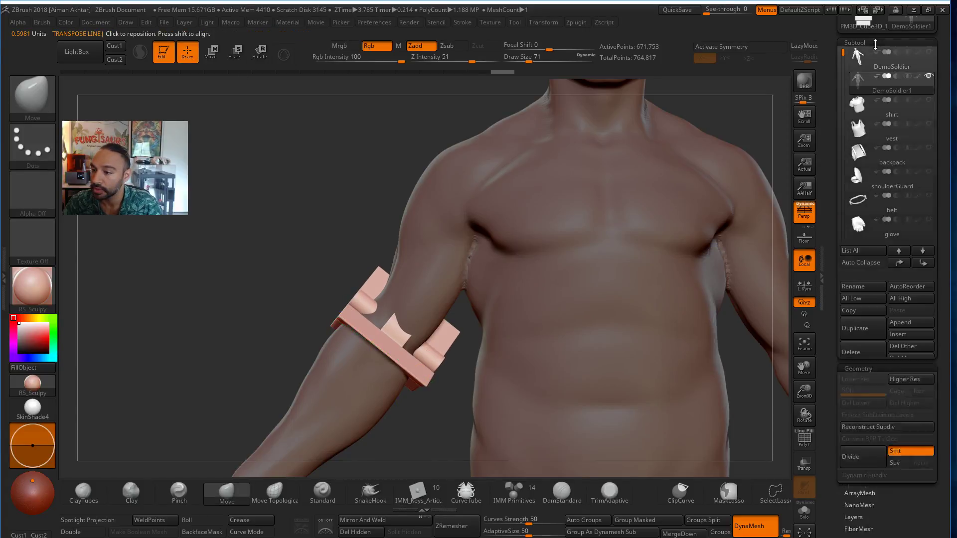
pyautogui.click(849, 370)
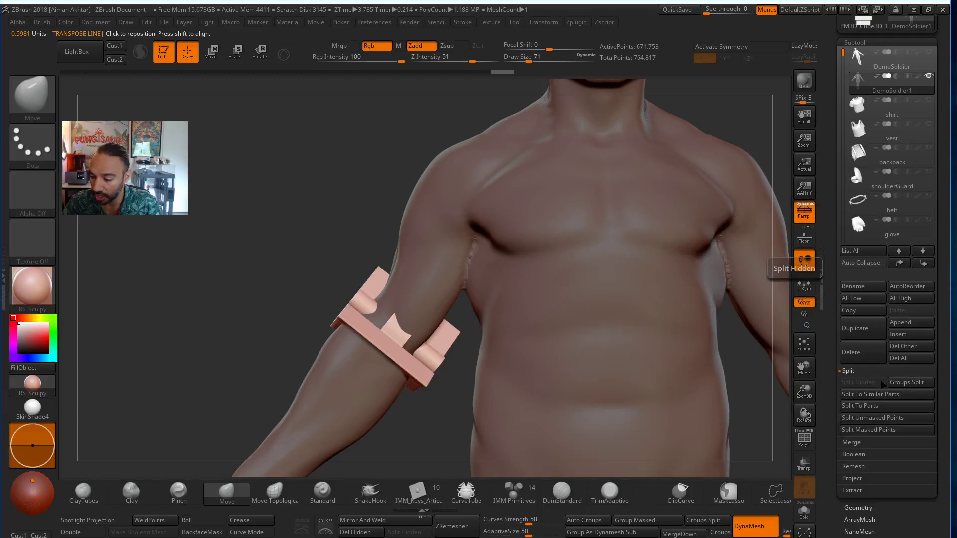
pyautogui.click(887, 418)
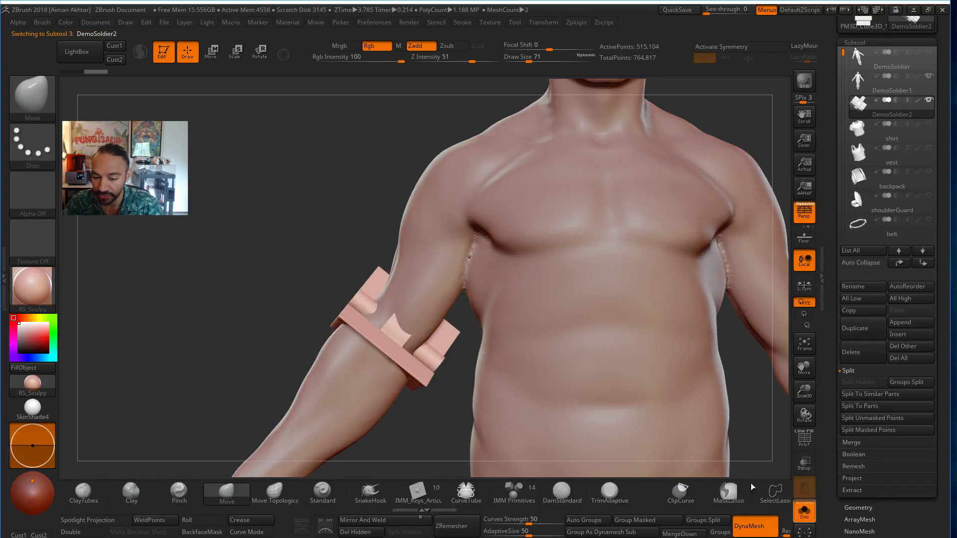
pyautogui.moveTo(573, 406)
pyautogui.mouseDown()
pyautogui.moveTo(607, 407)
pyautogui.moveTo(515, 413)
pyautogui.moveTo(559, 411)
pyautogui.mouseUp()
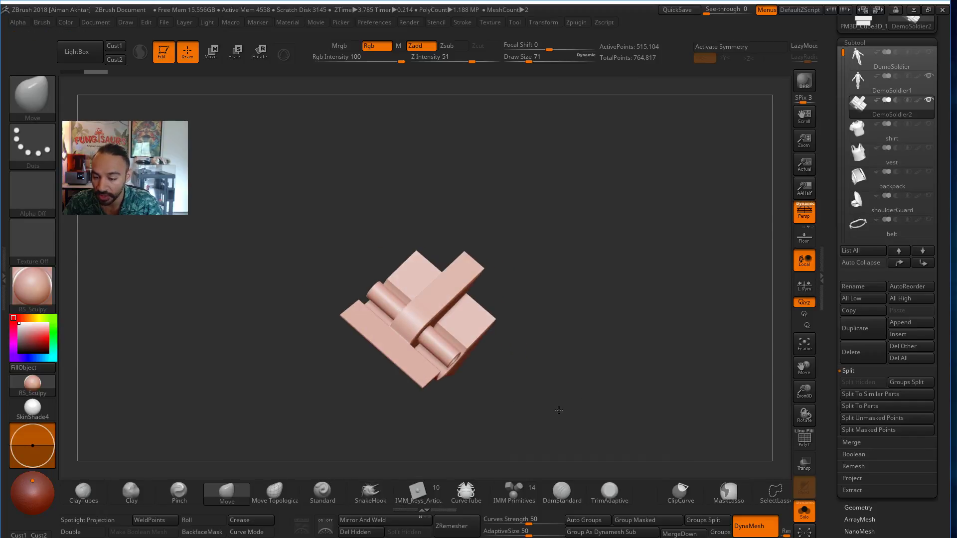
# Set the hinge subtool to Boolean subtraction, leave Solo, and turn on Live Boolean to preview the elbow cut.
pyautogui.click(897, 100)
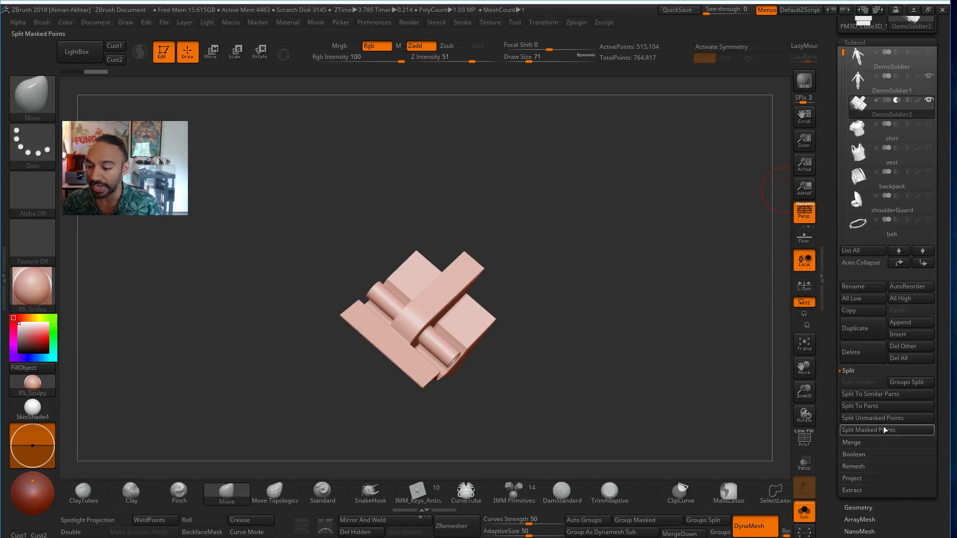
pyautogui.click(813, 514)
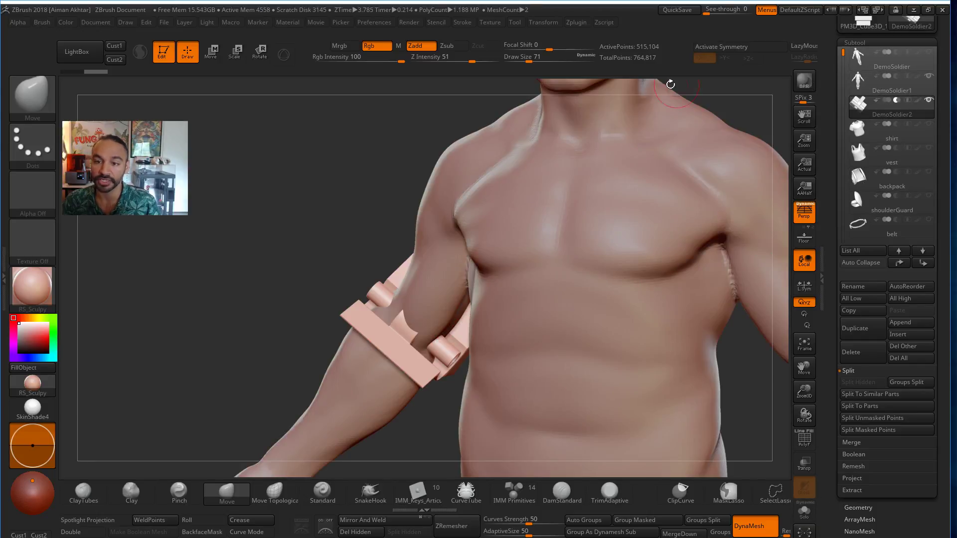
pyautogui.click(410, 23)
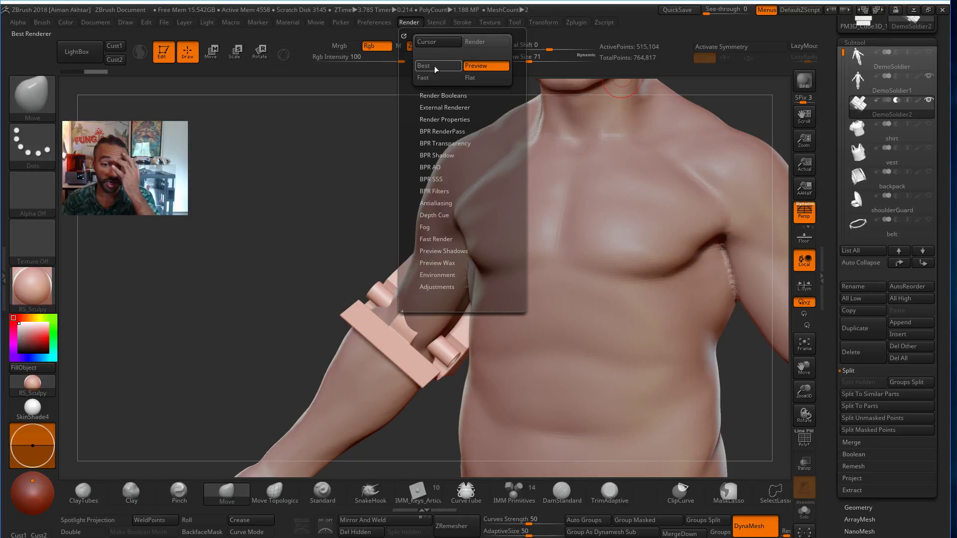
pyautogui.click(461, 96)
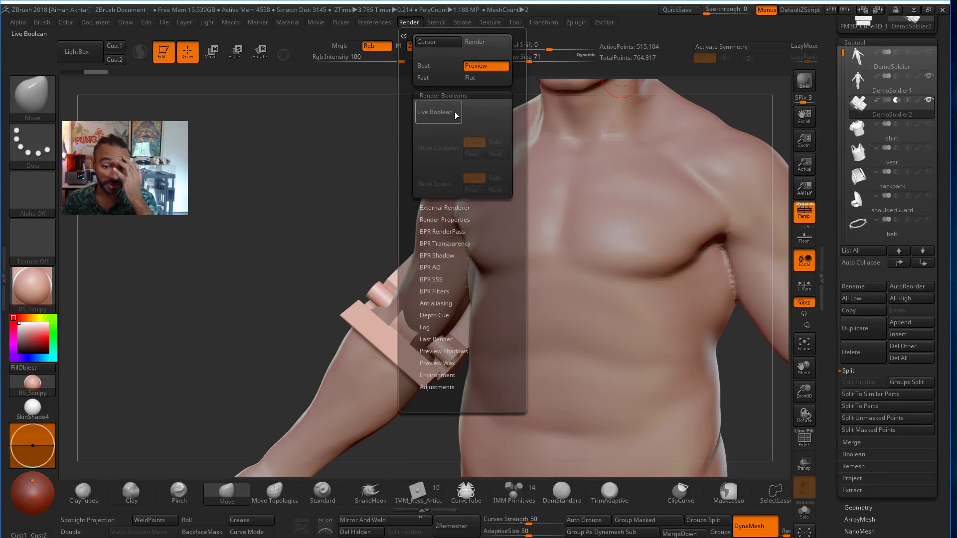
pyautogui.click(455, 115)
pyautogui.moveTo(293, 333); pyautogui.dragTo(310, 359)
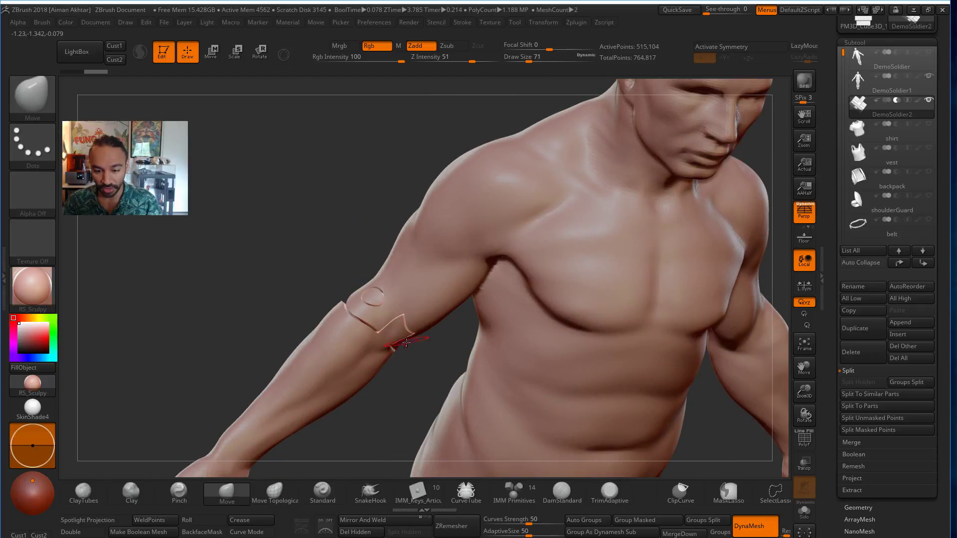
pyautogui.moveTo(414, 397); pyautogui.dragTo(602, 351)
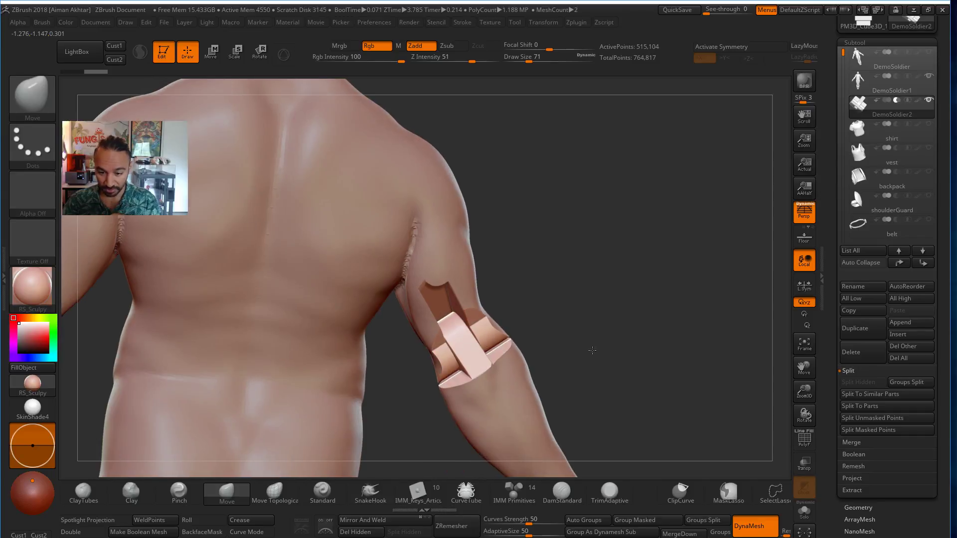
# Check the hinge cut from behind and in front, and turn on Transparency to reveal the hinge inside the arm.
pyautogui.click(212, 52)
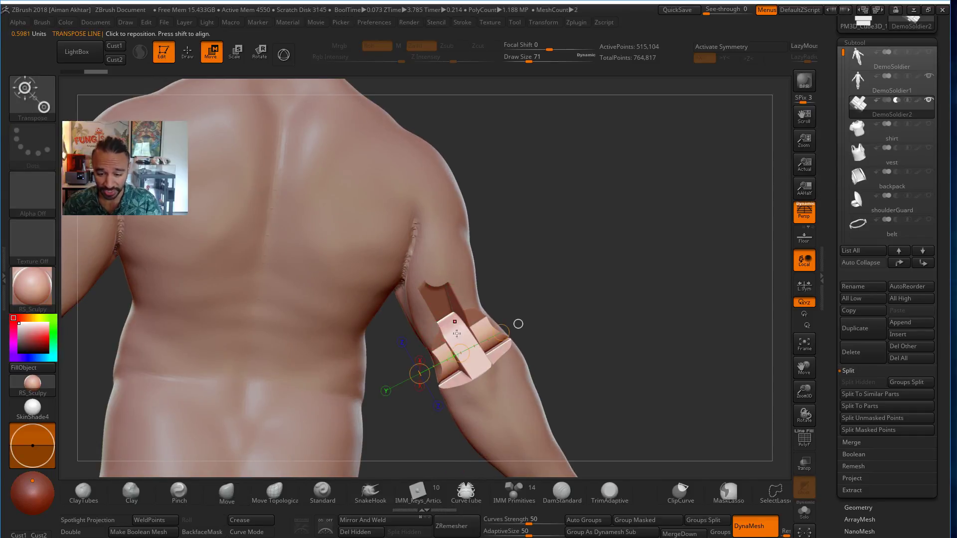
pyautogui.moveTo(590, 369); pyautogui.dragTo(568, 377)
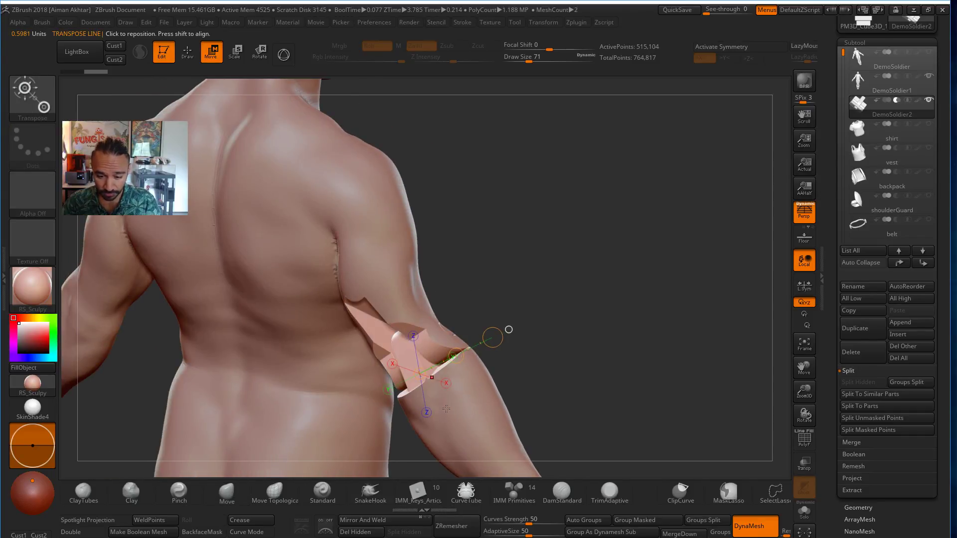
pyautogui.moveTo(443, 397); pyautogui.dragTo(385, 405, button='right')
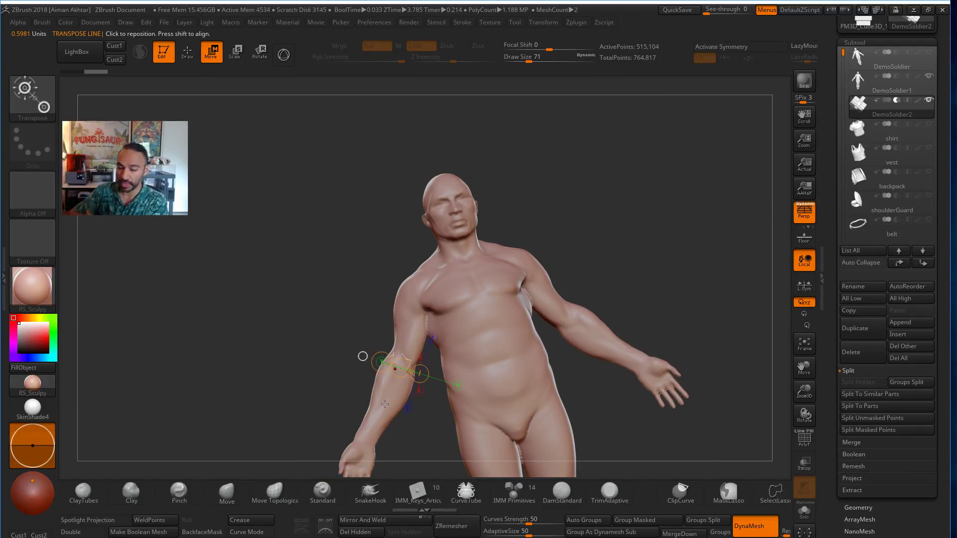
pyautogui.moveTo(401, 386)
pyautogui.mouseDown(button='right')
pyautogui.moveTo(316, 380)
pyautogui.moveTo(345, 395)
pyautogui.mouseUp(button='right')
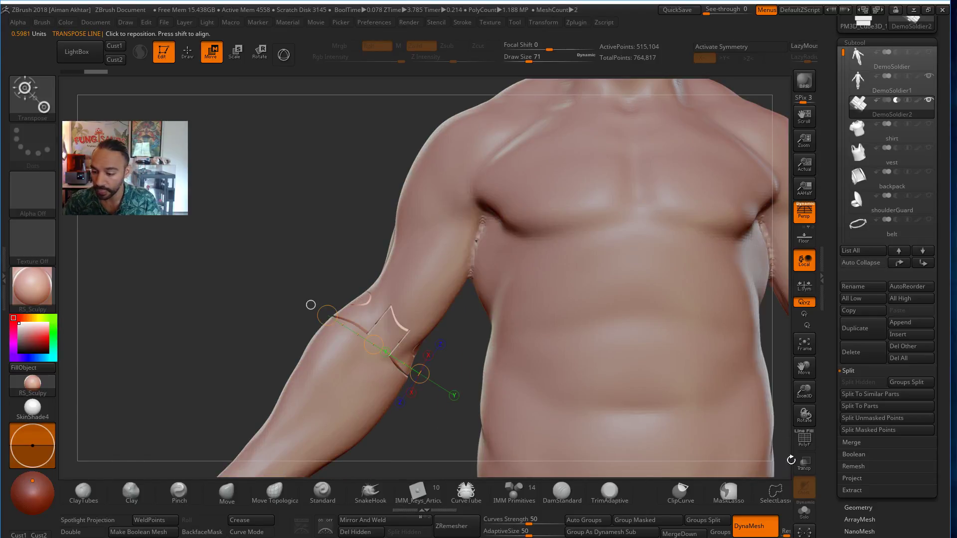
pyautogui.click(804, 462)
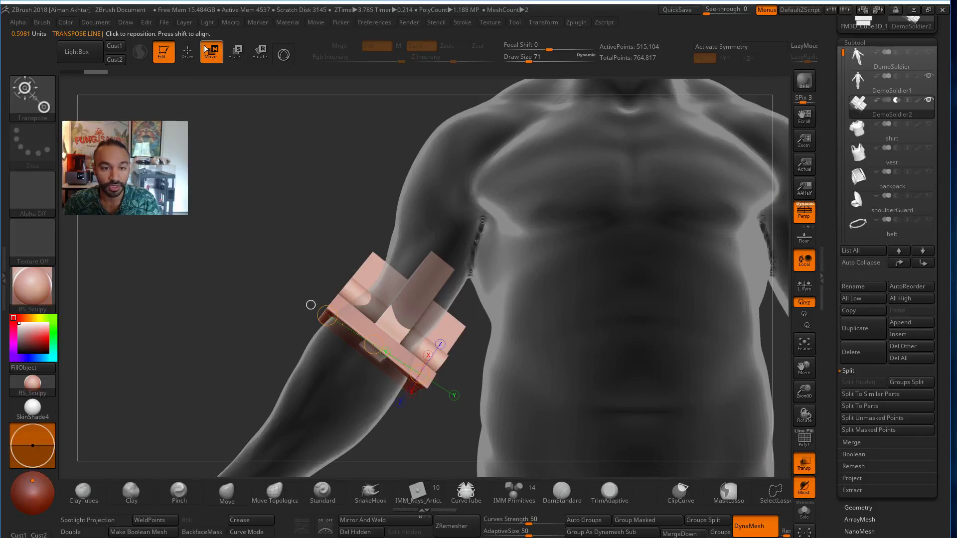
# Shift the hinge slightly down the arm, set a transpose line across its side face, and turn off Transparency.
pyautogui.moveTo(387, 328)
pyautogui.mouseDown()
pyautogui.moveTo(336, 380)
pyautogui.moveTo(357, 359)
pyautogui.mouseUp()
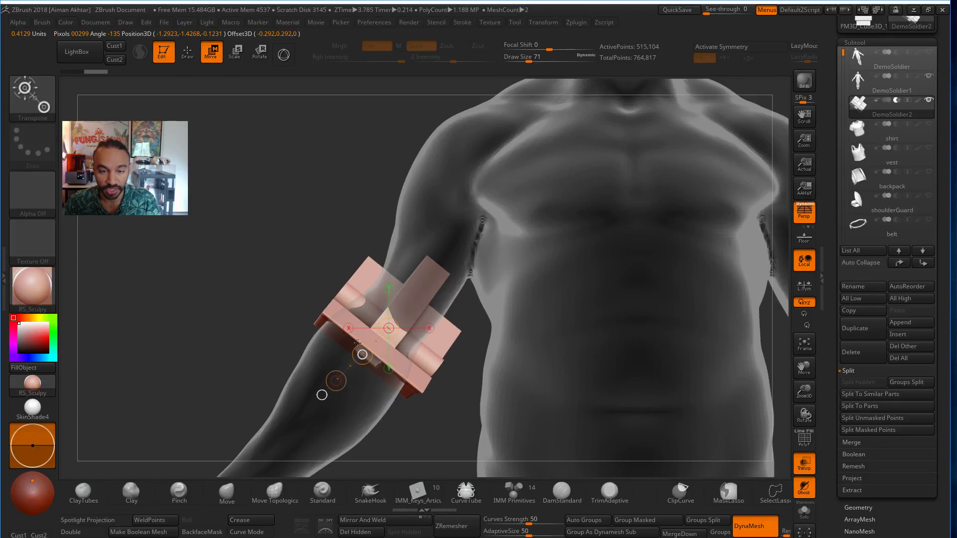
pyautogui.moveTo(256, 225); pyautogui.dragTo(294, 261)
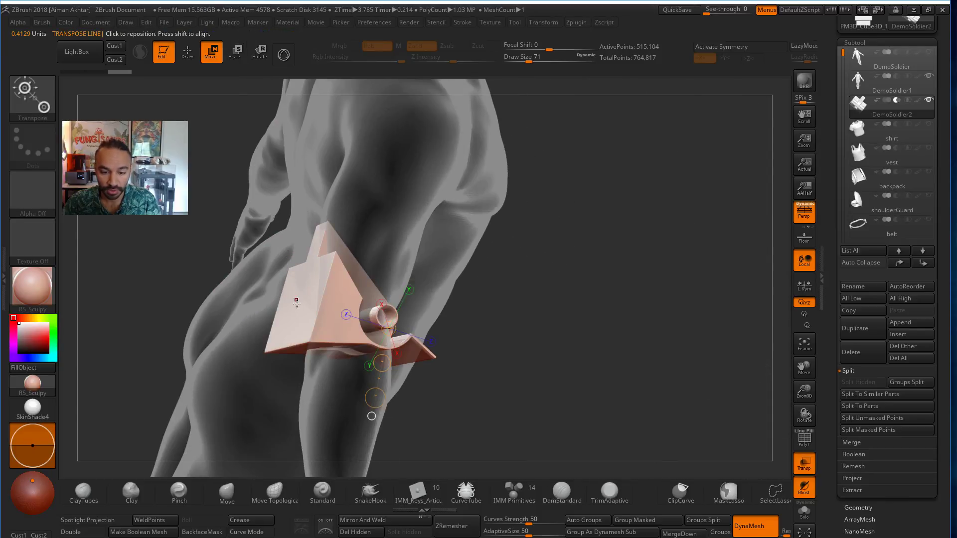
pyautogui.click(296, 304)
pyautogui.moveTo(594, 357); pyautogui.dragTo(563, 375)
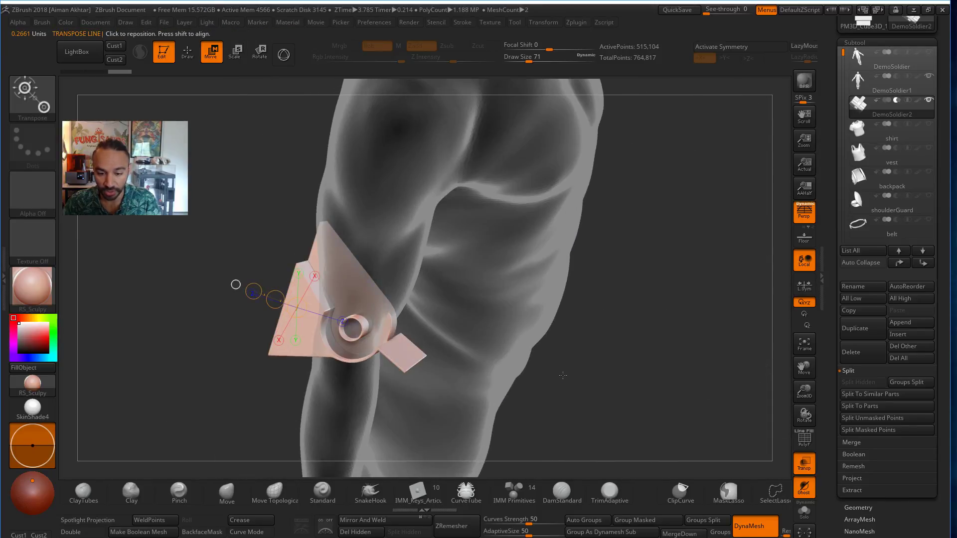
pyautogui.click(804, 463)
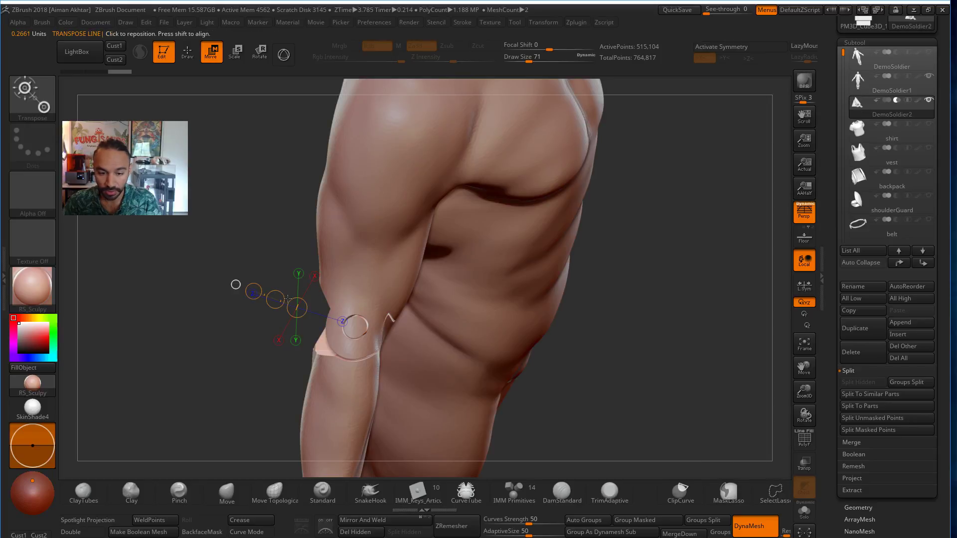
# Move the hinge through the elbow's depth in side view so its pin and cut sit within the arm.
pyautogui.moveTo(275, 299); pyautogui.dragTo(266, 298)
pyautogui.moveTo(566, 391); pyautogui.dragTo(557, 381)
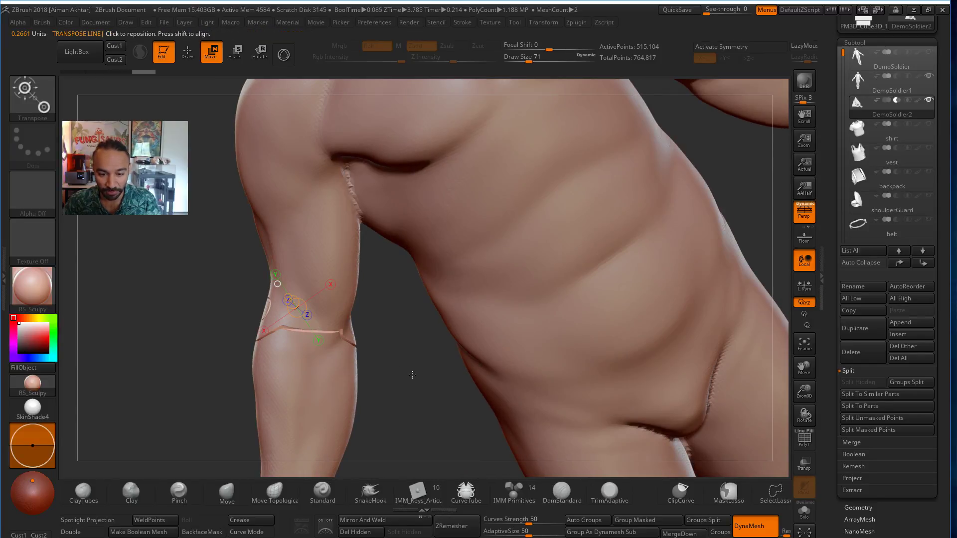
pyautogui.moveTo(412, 375); pyautogui.dragTo(272, 304)
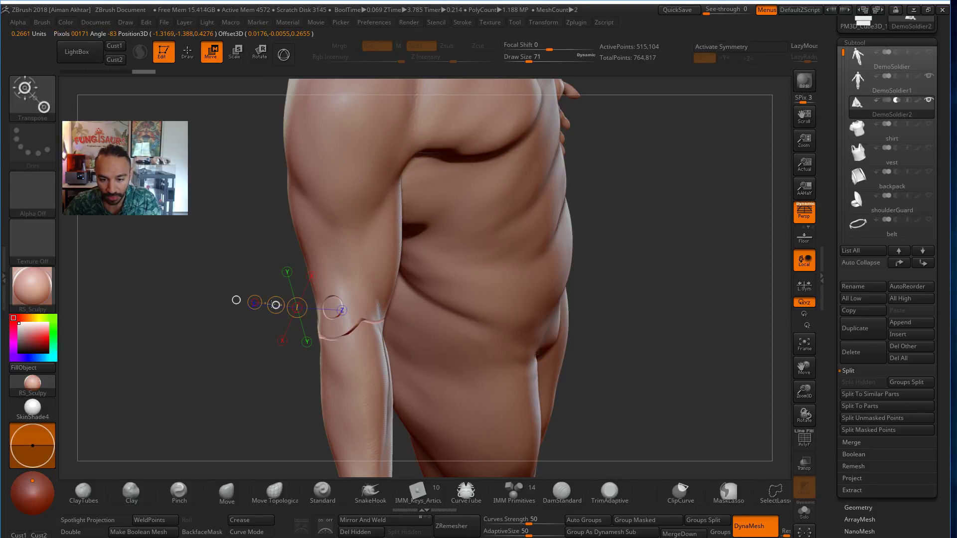
pyautogui.moveTo(247, 329); pyautogui.dragTo(394, 336)
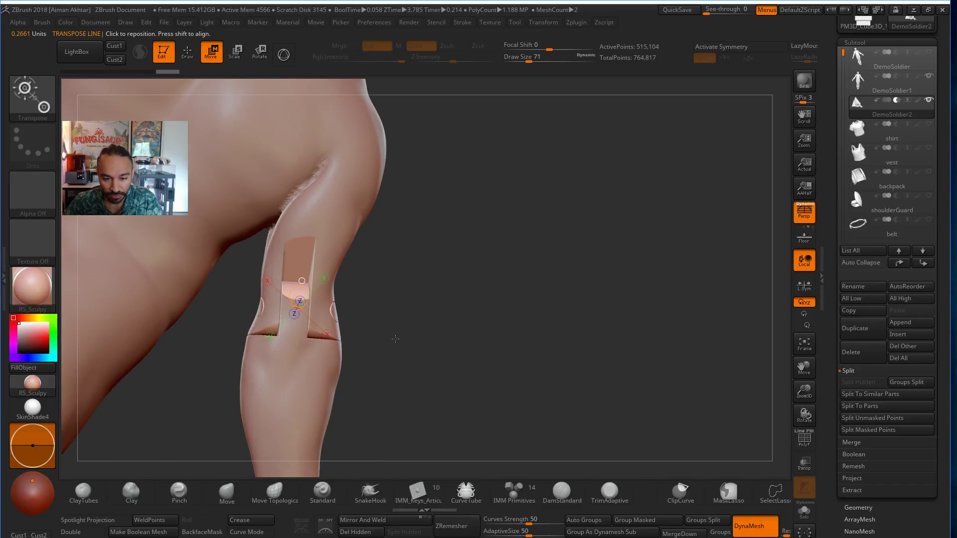
# Lay a transpose line down the back of the elbow and rotate the hinge slightly to line up with the forearm.
pyautogui.moveTo(299, 316); pyautogui.dragTo(294, 393)
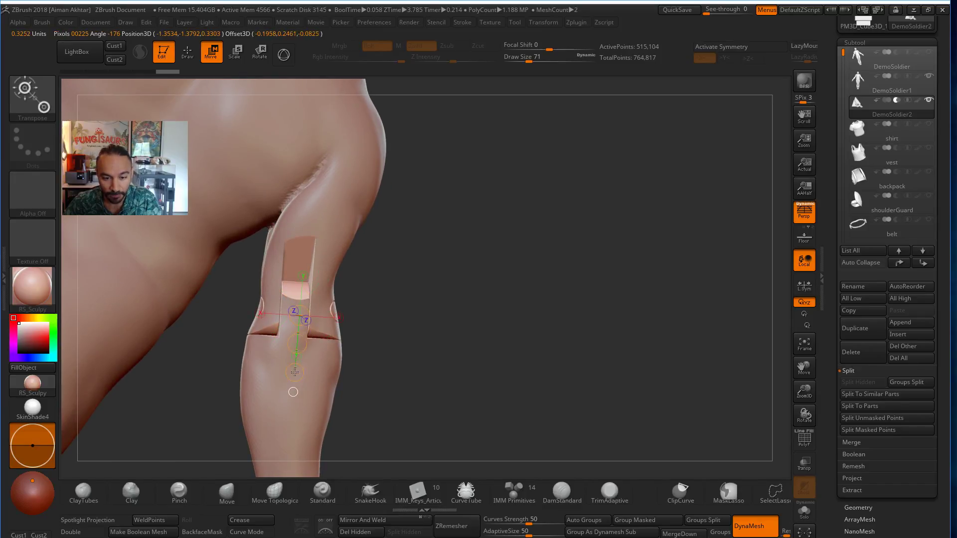
pyautogui.click(260, 52)
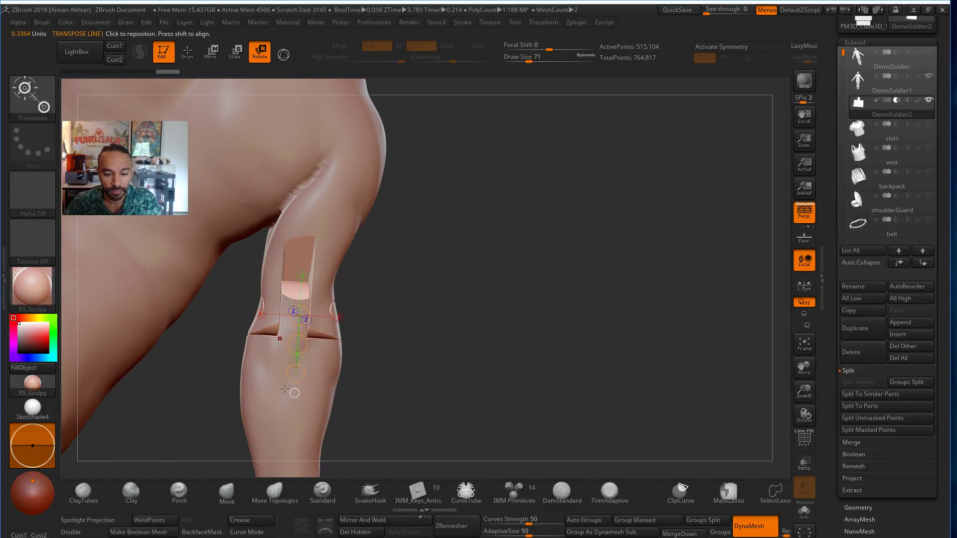
pyautogui.moveTo(296, 374); pyautogui.dragTo(291, 375)
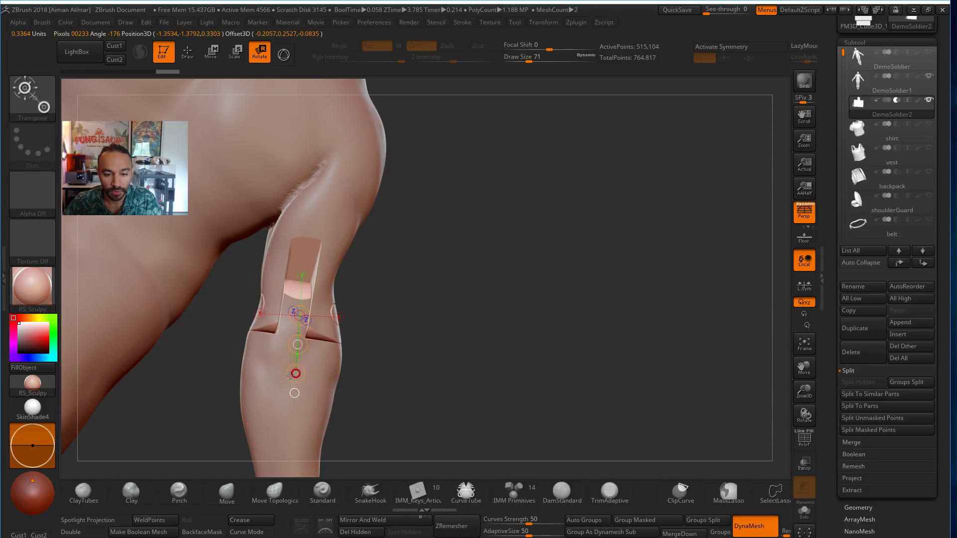
pyautogui.moveTo(418, 381); pyautogui.dragTo(368, 356)
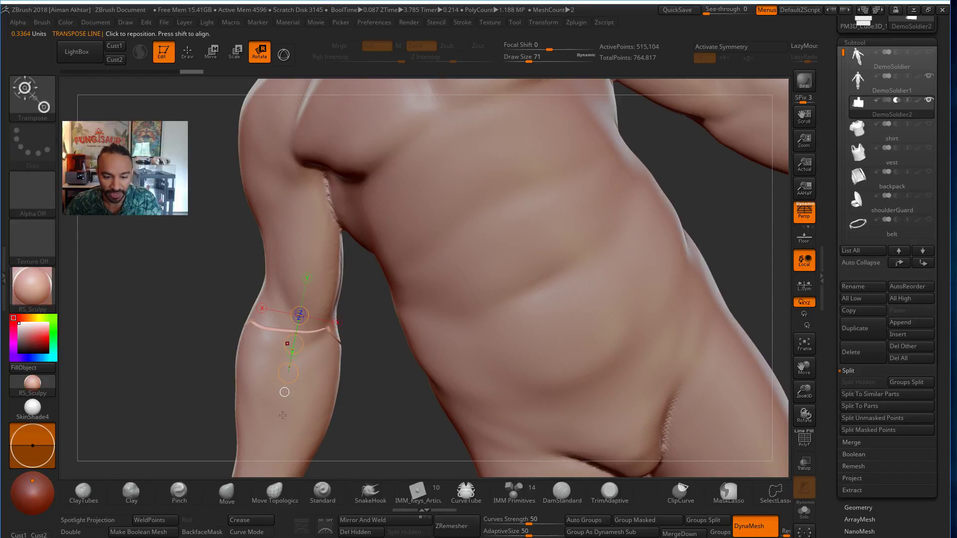
# Draw a longer transpose line from upper arm to forearm in front view and fine-tune the hinge's rotation and position.
pyautogui.click(289, 373)
pyautogui.moveTo(289, 373); pyautogui.dragTo(284, 360)
pyautogui.moveTo(305, 252); pyautogui.dragTo(283, 404)
pyautogui.moveTo(298, 326); pyautogui.dragTo(295, 322)
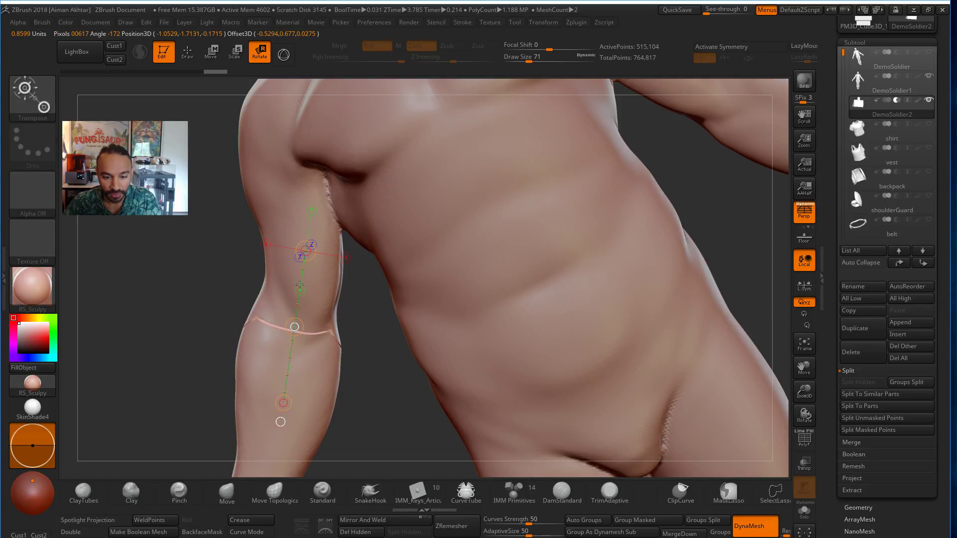
pyautogui.moveTo(300, 285); pyautogui.dragTo(300, 282)
# Return to Draw mode, frame the figure, and inspect the elbow cut from the side.
pyautogui.moveTo(349, 309)
pyautogui.mouseDown()
pyautogui.moveTo(488, 444)
pyautogui.moveTo(449, 332)
pyautogui.moveTo(98, 86)
pyautogui.mouseUp()
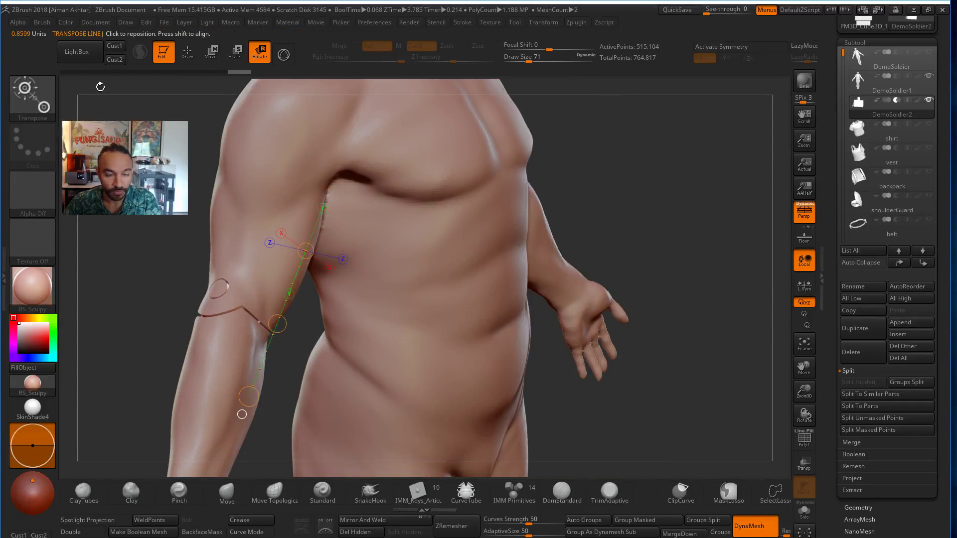
pyautogui.click(186, 50)
pyautogui.press('f')
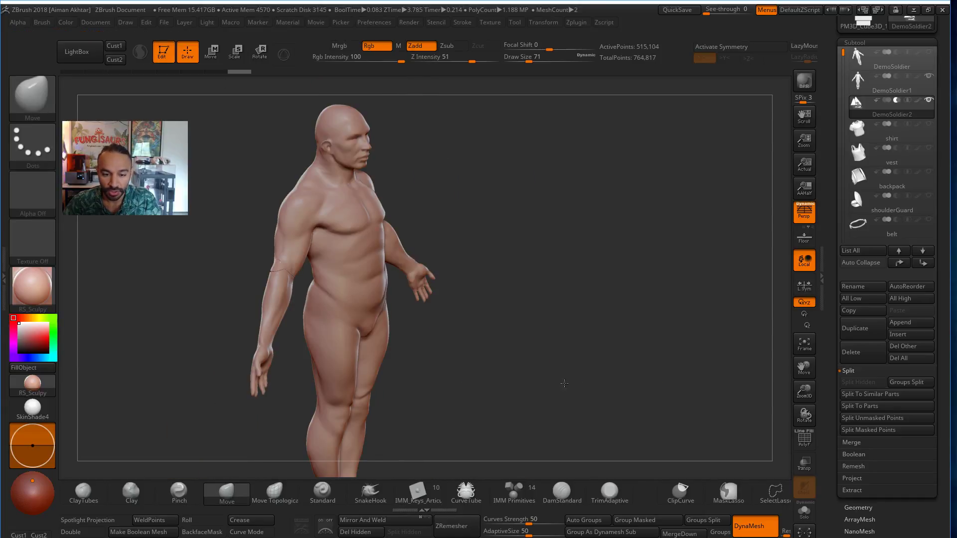
pyautogui.moveTo(599, 378)
pyautogui.mouseDown()
pyautogui.moveTo(520, 377)
pyautogui.moveTo(571, 378)
pyautogui.moveTo(521, 411)
pyautogui.moveTo(476, 399)
pyautogui.moveTo(461, 371)
pyautogui.moveTo(498, 379)
pyautogui.mouseUp()
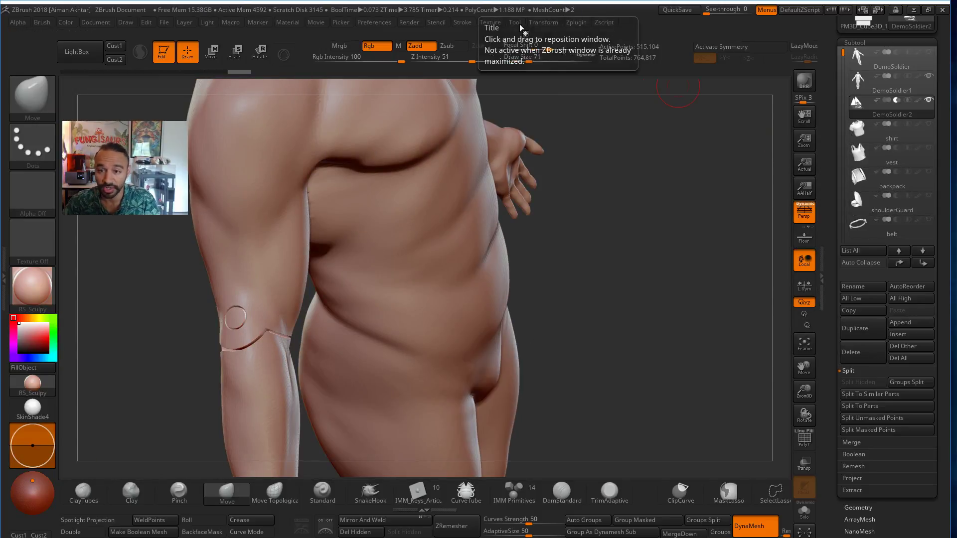
# Check the Live Boolean setting in the Render options.
pyautogui.click(417, 25)
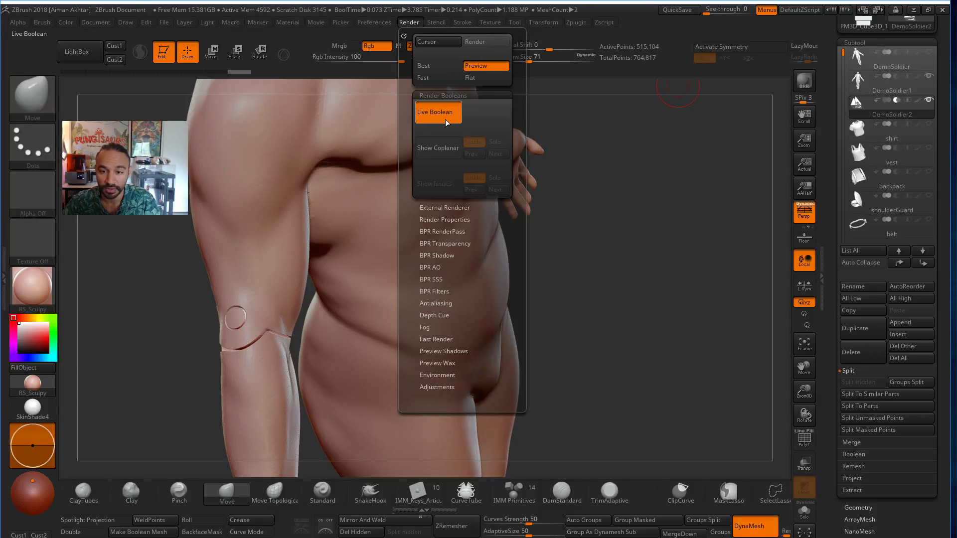
pyautogui.moveTo(946, 160); pyautogui.dragTo(946, 252)
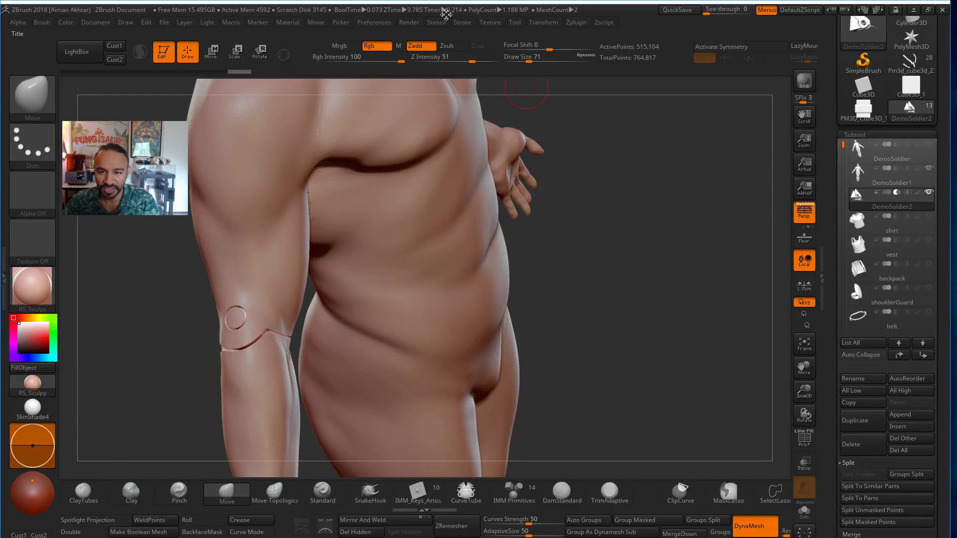
pyautogui.click(412, 23)
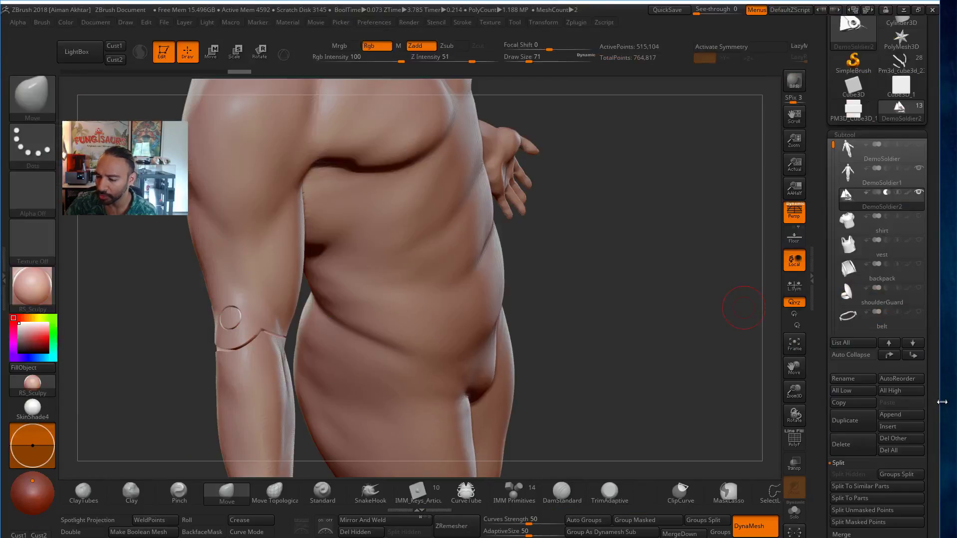
# Look through the Geometry options, including DynaMesh and Modify Topology, for the command that creates the Boolean mesh.
pyautogui.moveTo(952, 415); pyautogui.dragTo(952, 417)
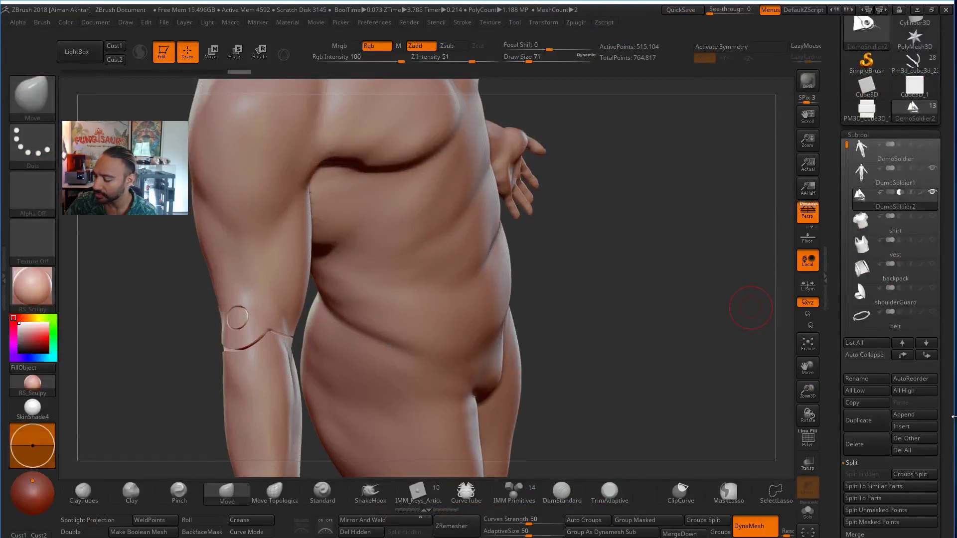
pyautogui.scroll(-5, 939, 323)
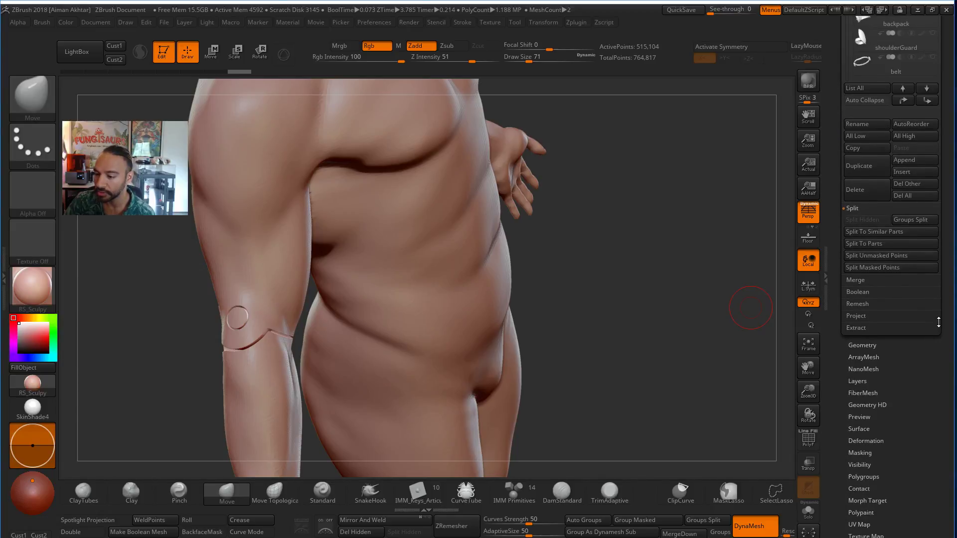
pyautogui.click(876, 344)
pyautogui.scroll(3, 921, 288)
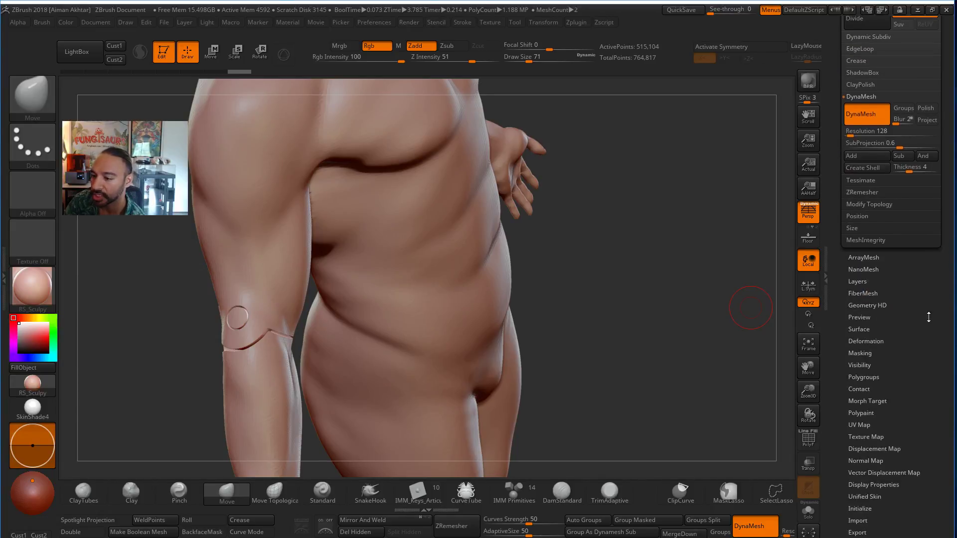
pyautogui.scroll(3, 887, 300)
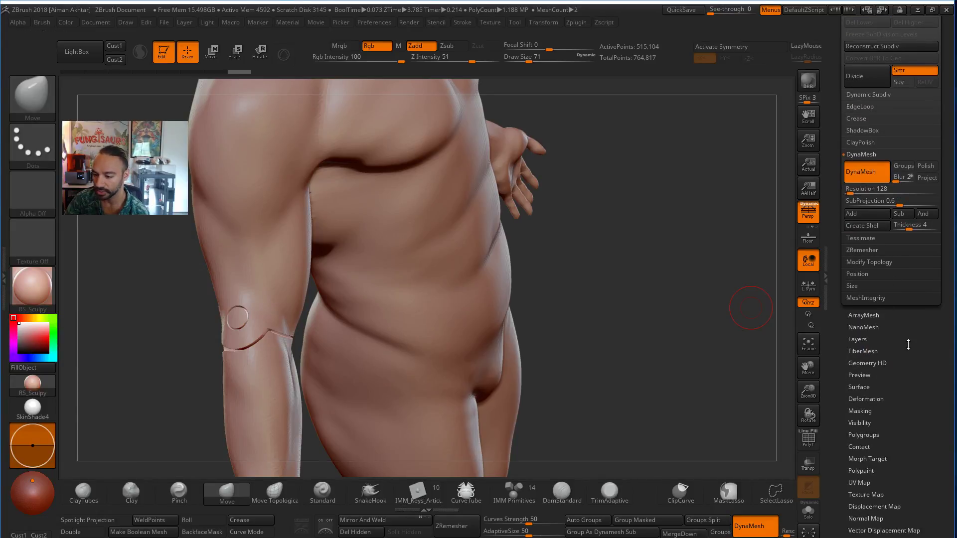
pyautogui.scroll(1, 907, 404)
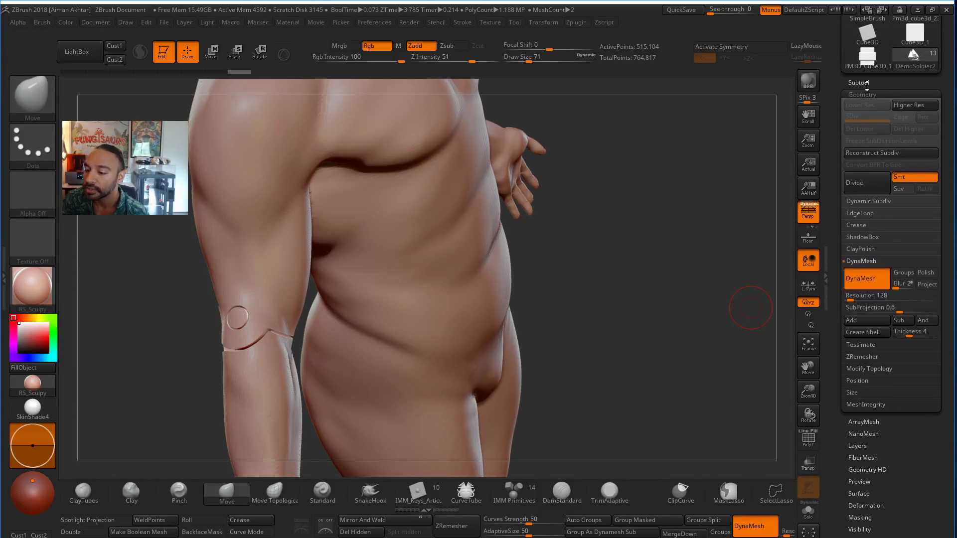
pyautogui.scroll(-5, 931, 443)
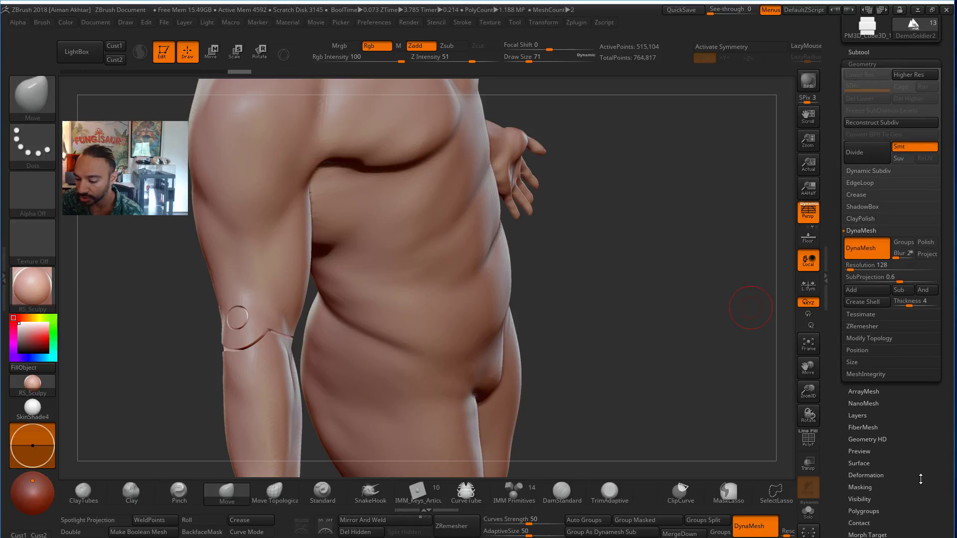
pyautogui.scroll(-3, 930, 443)
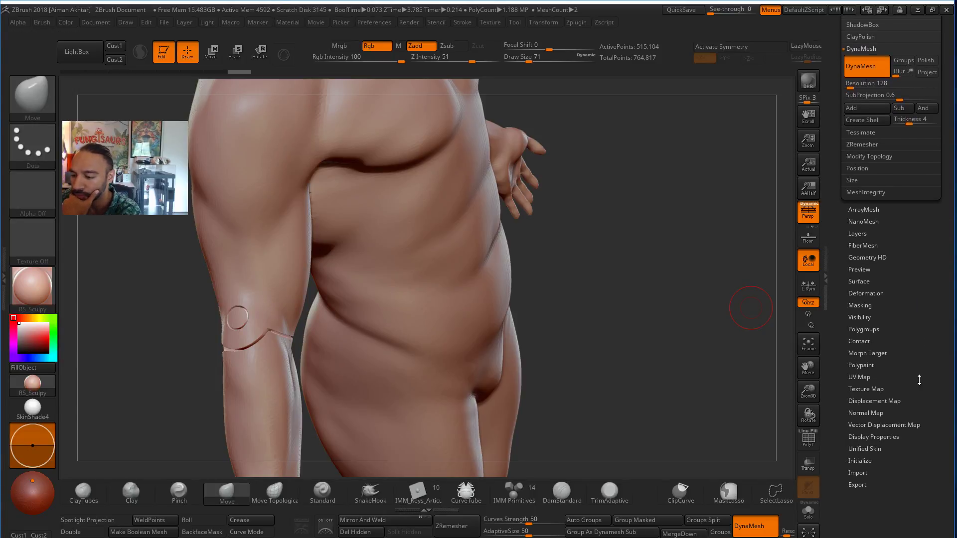
pyautogui.scroll(9, 919, 380)
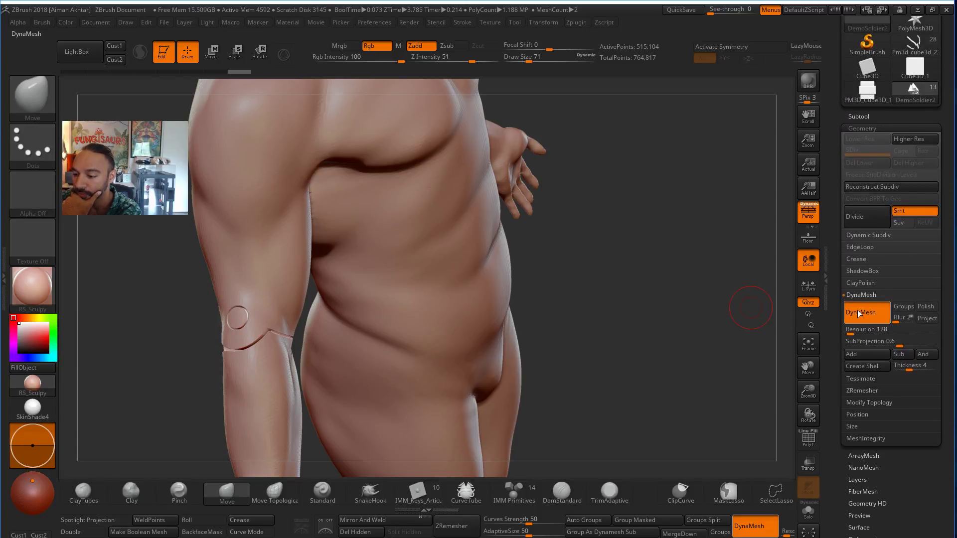
pyautogui.click(866, 295)
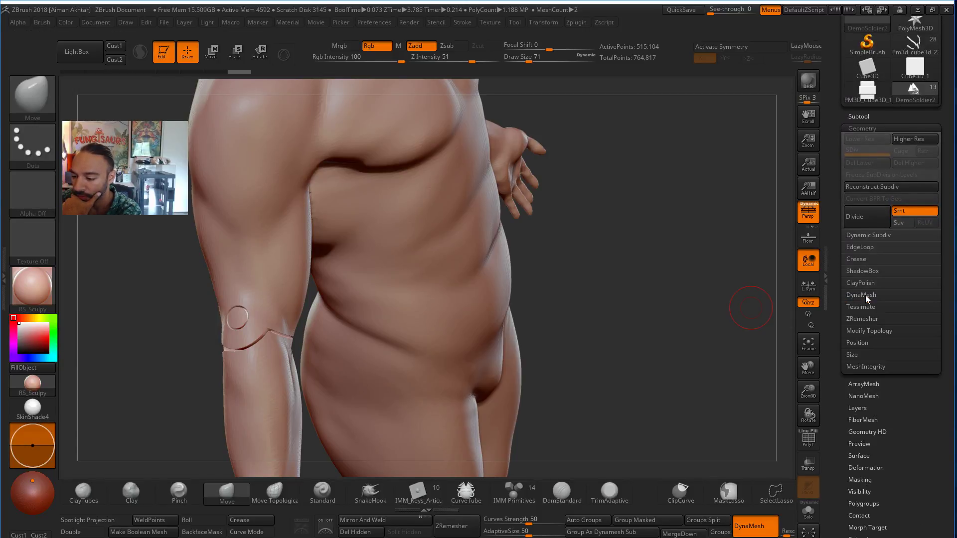
pyautogui.click(860, 331)
pyautogui.scroll(-3, 946, 359)
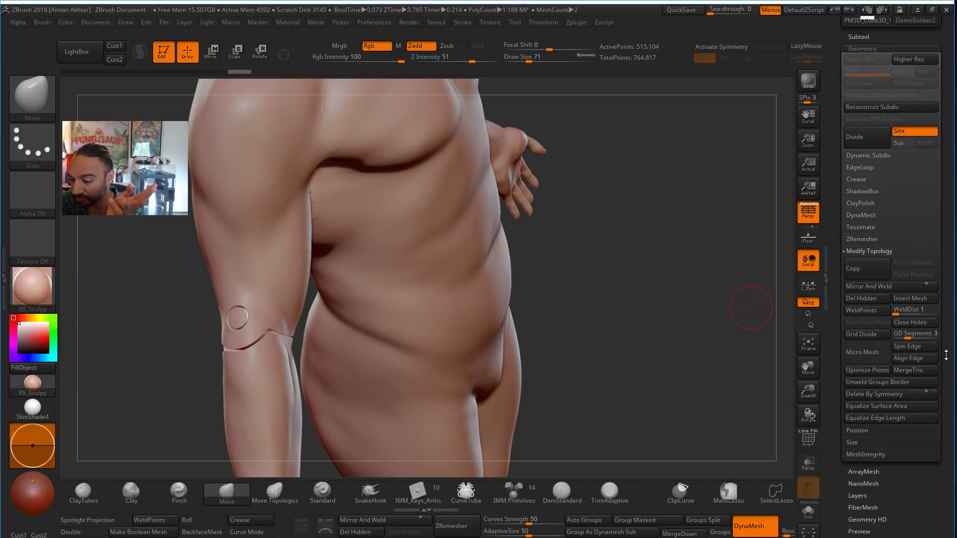
pyautogui.scroll(-5, 946, 355)
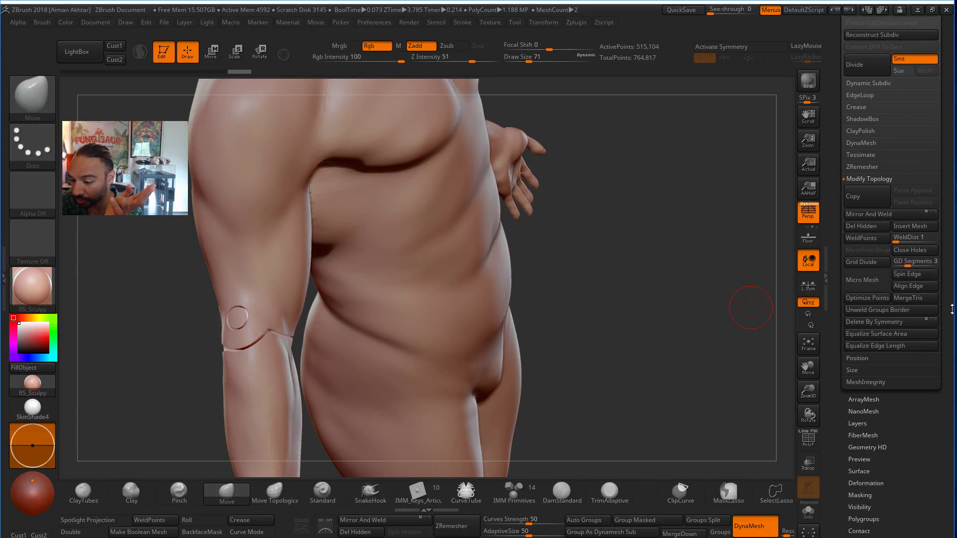
pyautogui.scroll(-1, 953, 290)
pyautogui.scroll(6, 937, 369)
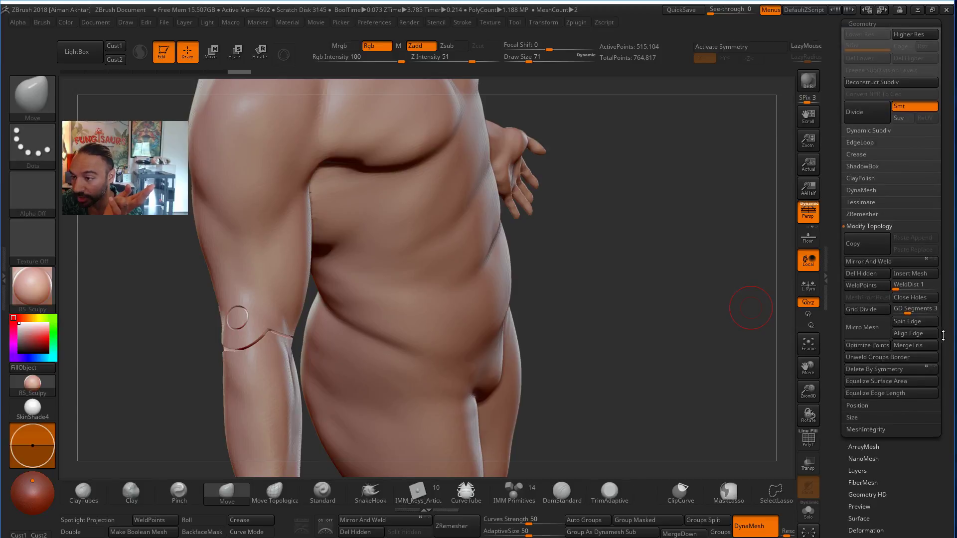
pyautogui.moveTo(937, 372); pyautogui.dragTo(936, 386)
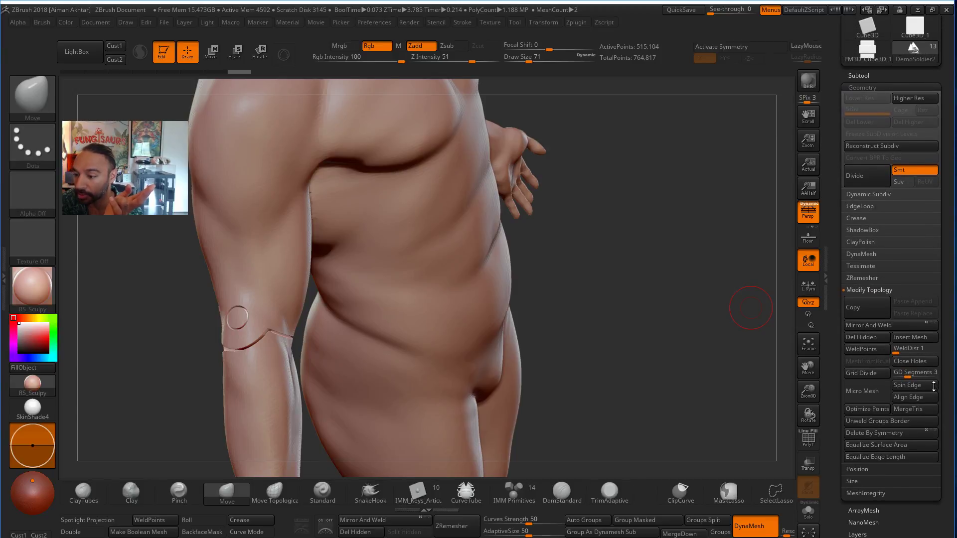
# Make the Boolean mesh from the DemoSoldier subtools.
pyautogui.click(861, 78)
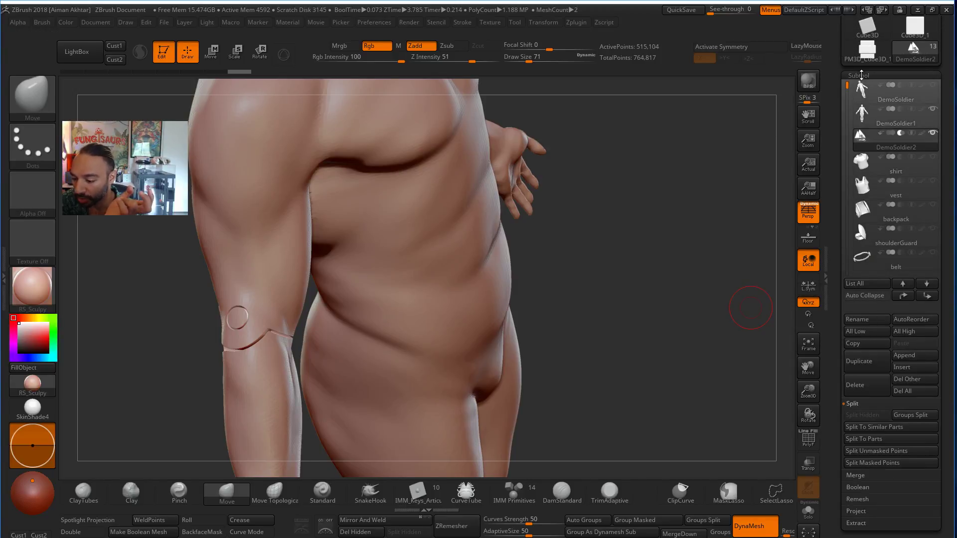
pyautogui.scroll(-5, 948, 313)
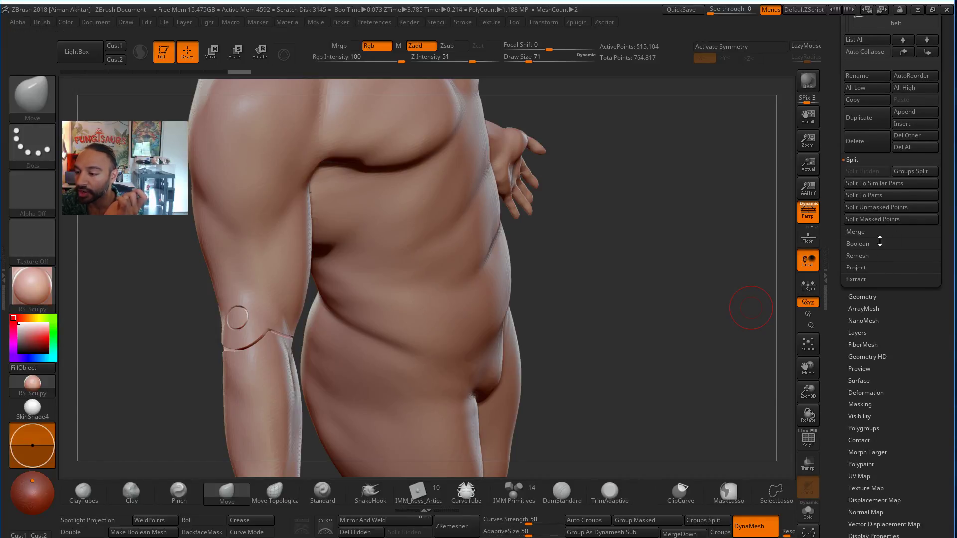
pyautogui.scroll(5, 942, 298)
pyautogui.scroll(-5, 941, 298)
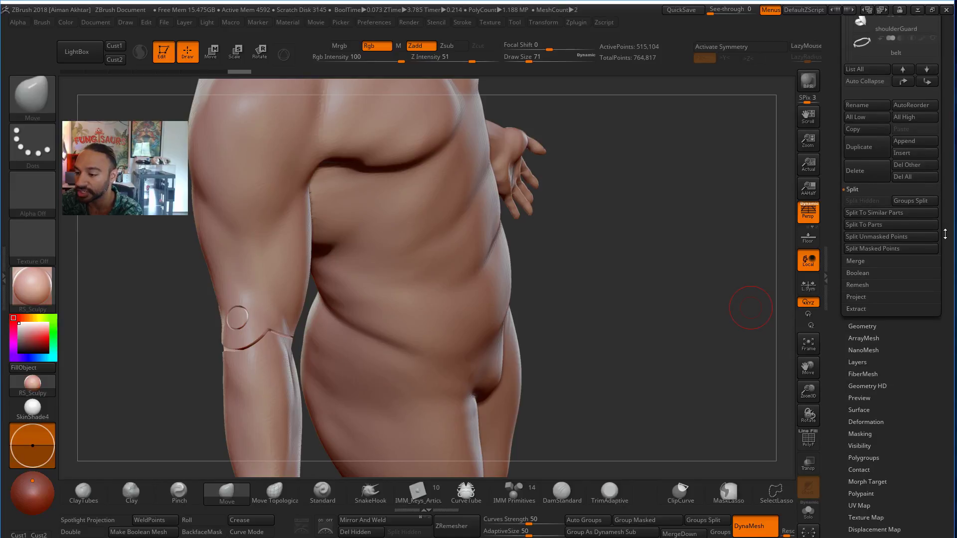
pyautogui.click(861, 276)
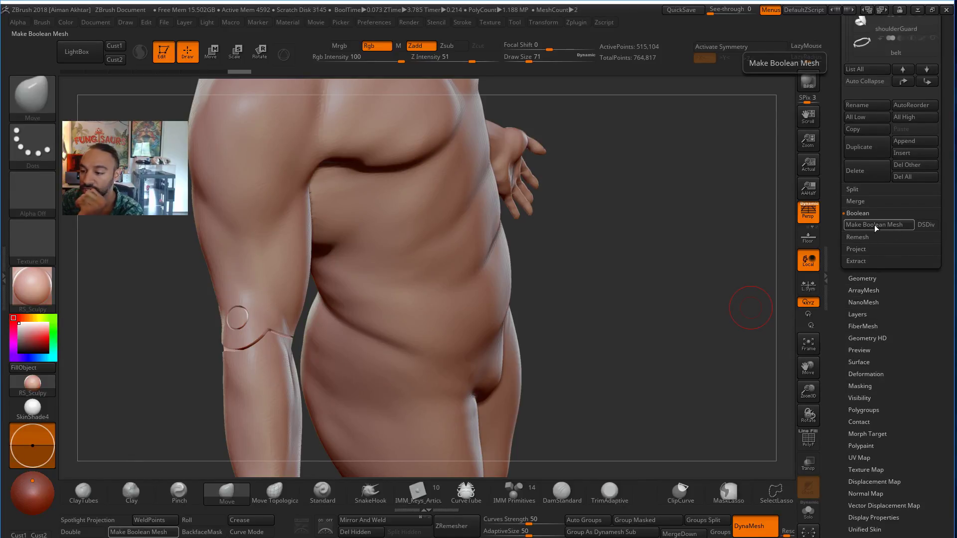
pyautogui.scroll(5, 886, 199)
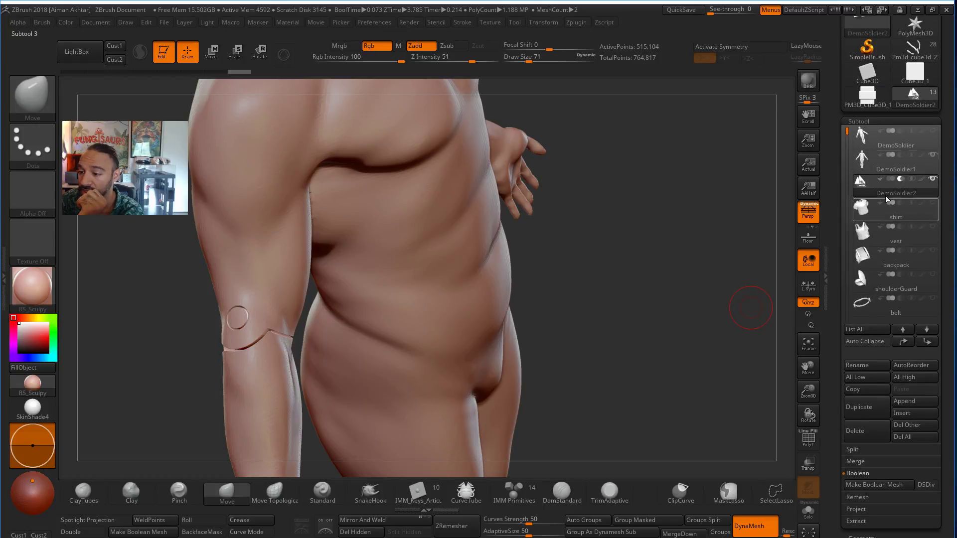
pyautogui.scroll(-5, 943, 202)
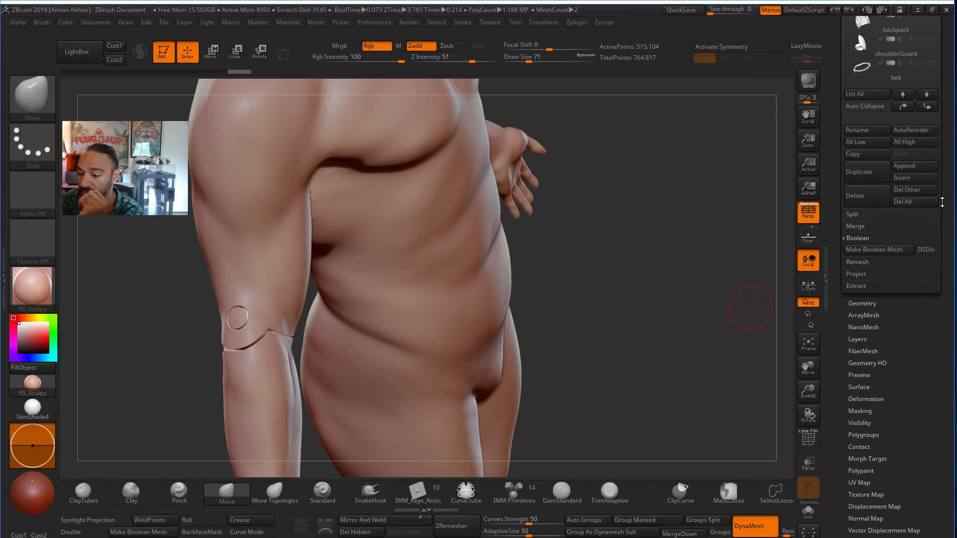
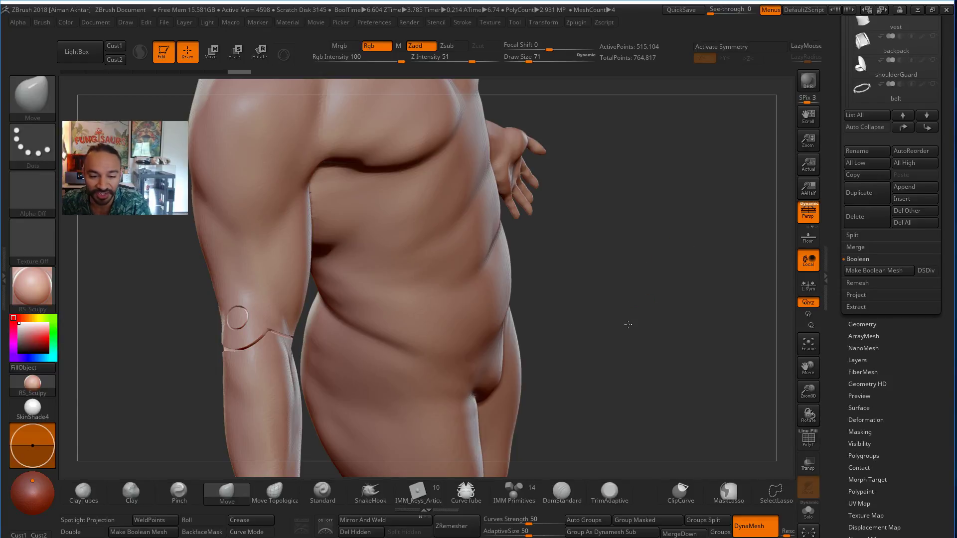
# Switch to the resulting UMesh_DemoSoldier1 tool and display its polyframe around the elbow.
pyautogui.moveTo(629, 324); pyautogui.dragTo(648, 323)
pyautogui.moveTo(942, 94); pyautogui.dragTo(937, 207)
pyautogui.click(919, 141)
pyautogui.moveTo(588, 359); pyautogui.dragTo(759, 349)
pyautogui.hotkey('shift', 'f')
pyautogui.hotkey('shift', 'f')
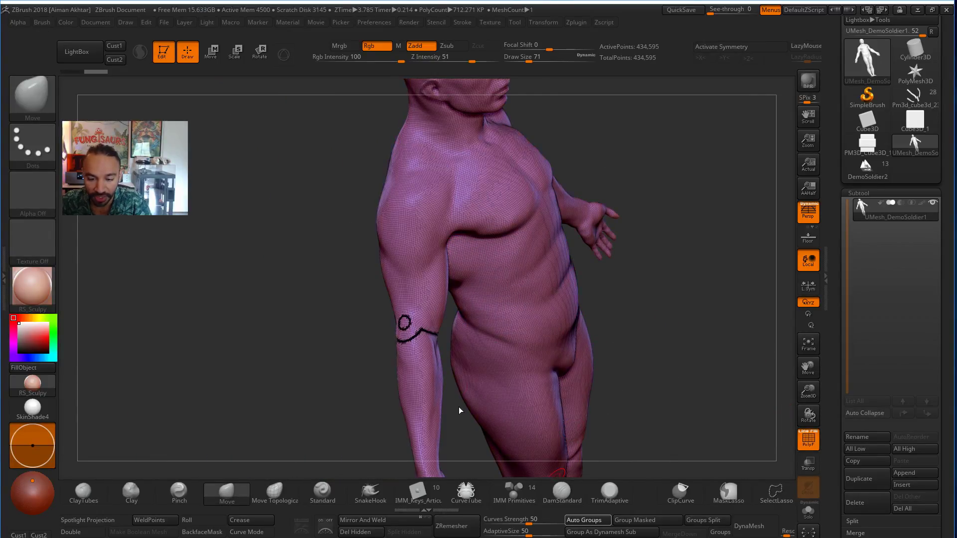
# Apply Auto Groups to give the upper body, pin and forearm separate polygroups, and show them at the elbow joint.
pyautogui.hotkey('shift', 'f')
pyautogui.moveTo(385, 350); pyautogui.dragTo(706, 454)
pyautogui.hotkey('shift', 'f')
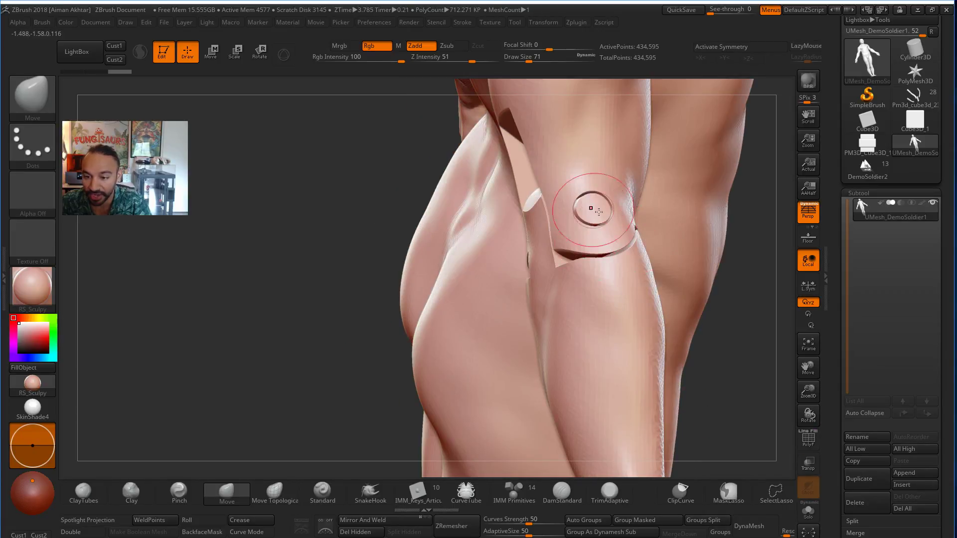
pyautogui.keyDown('alt'); pyautogui.moveTo(774, 342); pyautogui.dragTo(647, 408); pyautogui.keyUp('alt')
pyautogui.keyDown('alt'); pyautogui.moveTo(683, 320); pyautogui.dragTo(898, 319); pyautogui.keyUp('alt')
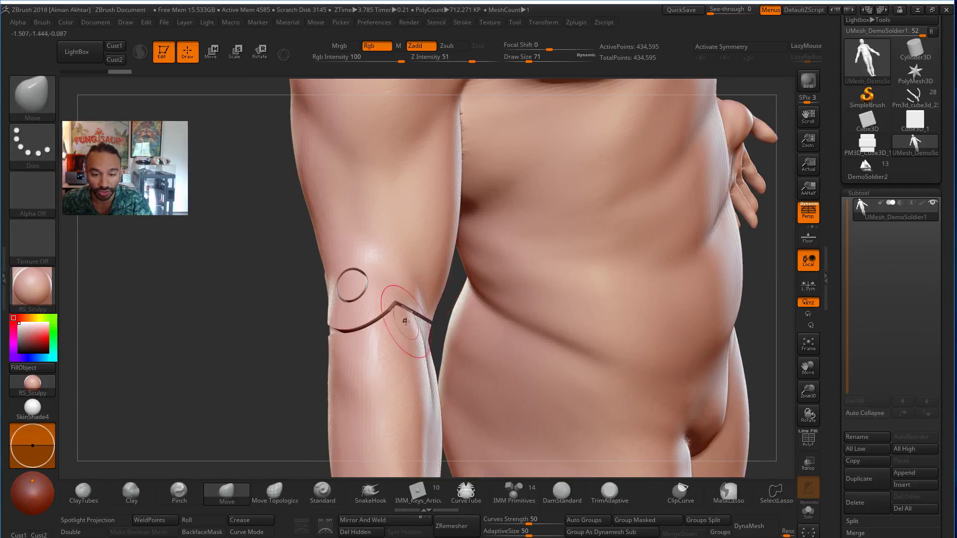
pyautogui.click(809, 440)
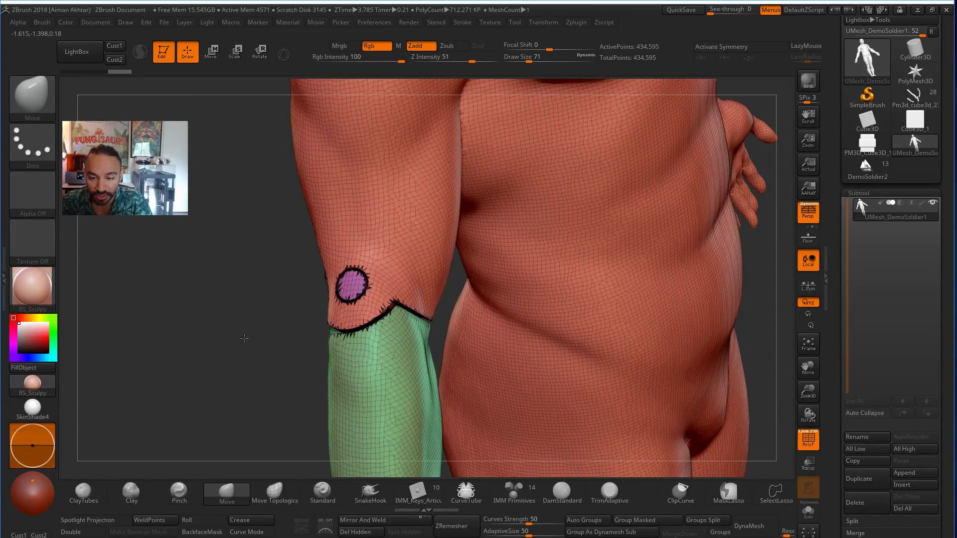
# Split the UMesh into separate subtools by polygroup with Groups Split.
pyautogui.moveTo(244, 339); pyautogui.dragTo(431, 252)
pyautogui.moveTo(750, 281); pyautogui.dragTo(558, 289)
pyautogui.click(853, 521)
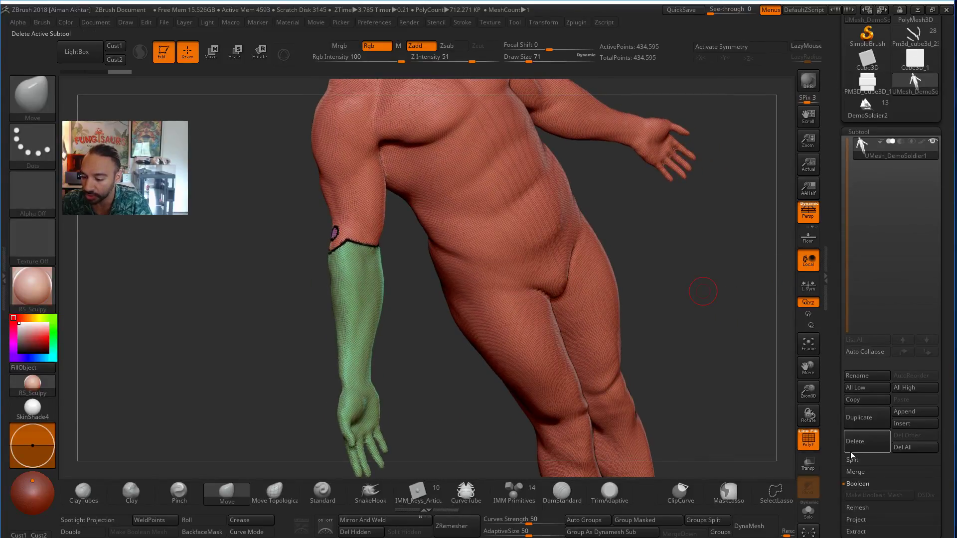
pyautogui.click(891, 508)
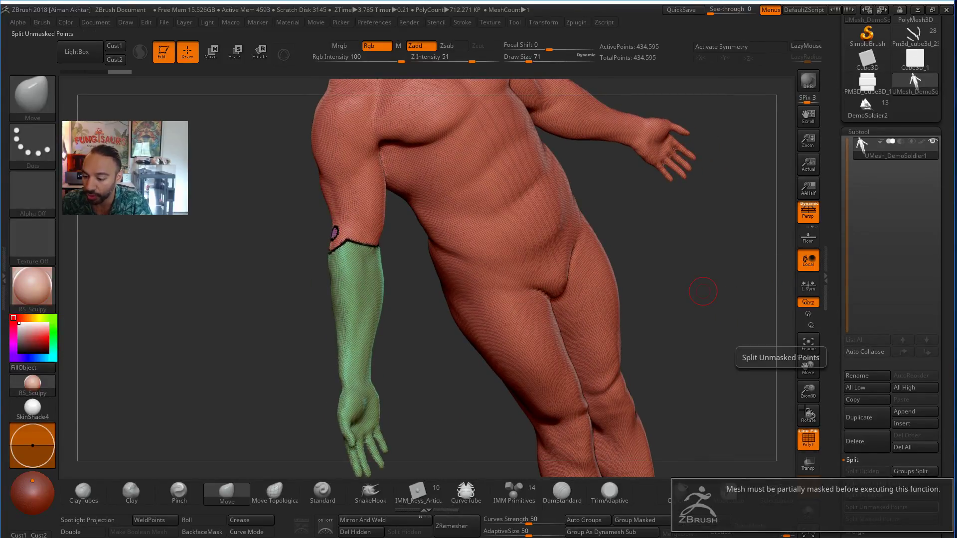
pyautogui.click(907, 473)
pyautogui.click(771, 496)
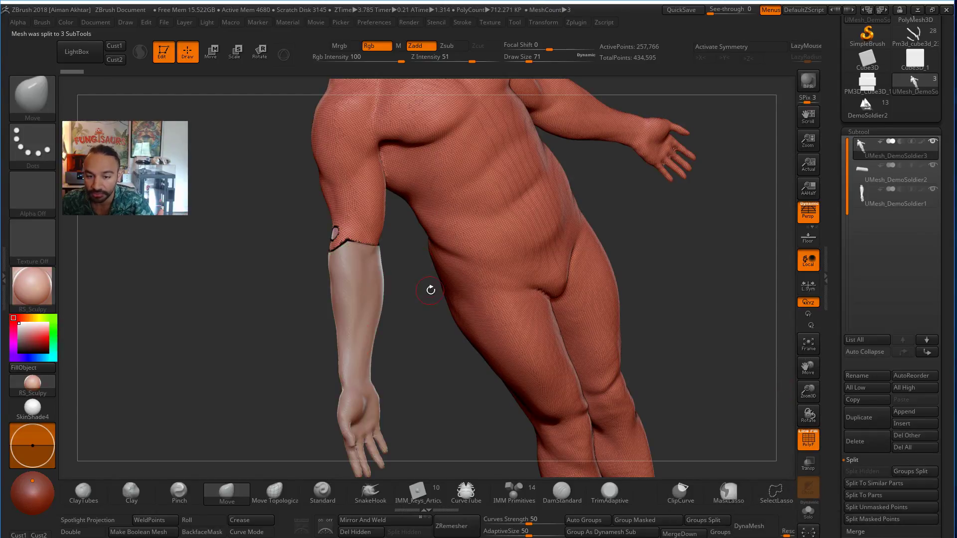
# Hide the polyframe, select the hinge pin subtool with ghost transparency on, and make the forearm the active subtool.
pyautogui.click(809, 440)
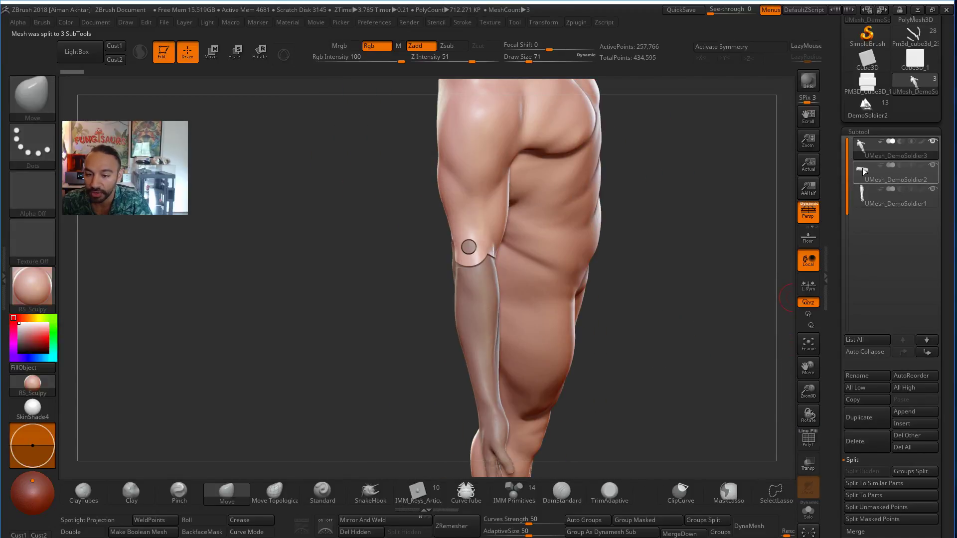
pyautogui.click(864, 171)
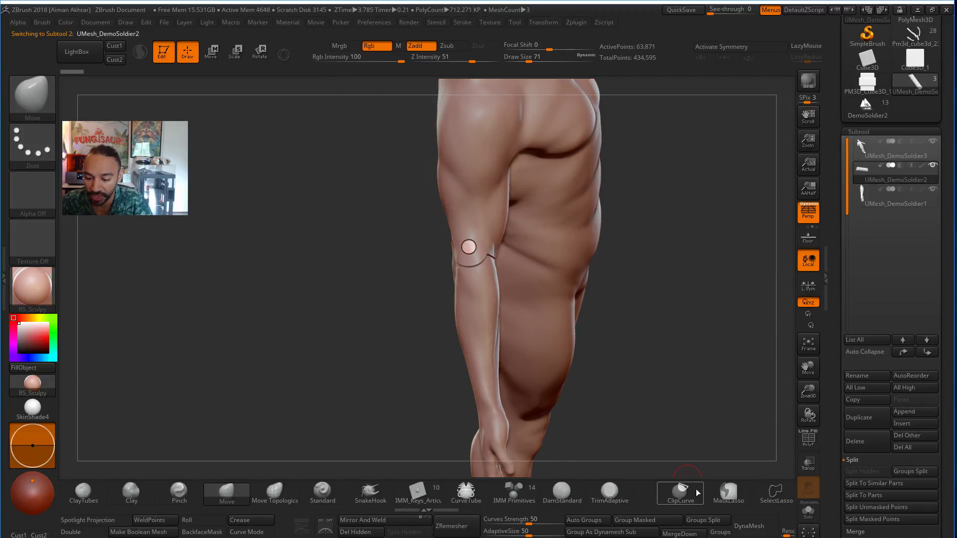
pyautogui.click(810, 467)
pyautogui.moveTo(663, 399)
pyautogui.mouseDown()
pyautogui.moveTo(714, 405)
pyautogui.moveTo(651, 405)
pyautogui.mouseUp()
pyautogui.keyDown('alt'); pyautogui.click(398, 332); pyautogui.keyUp('alt')
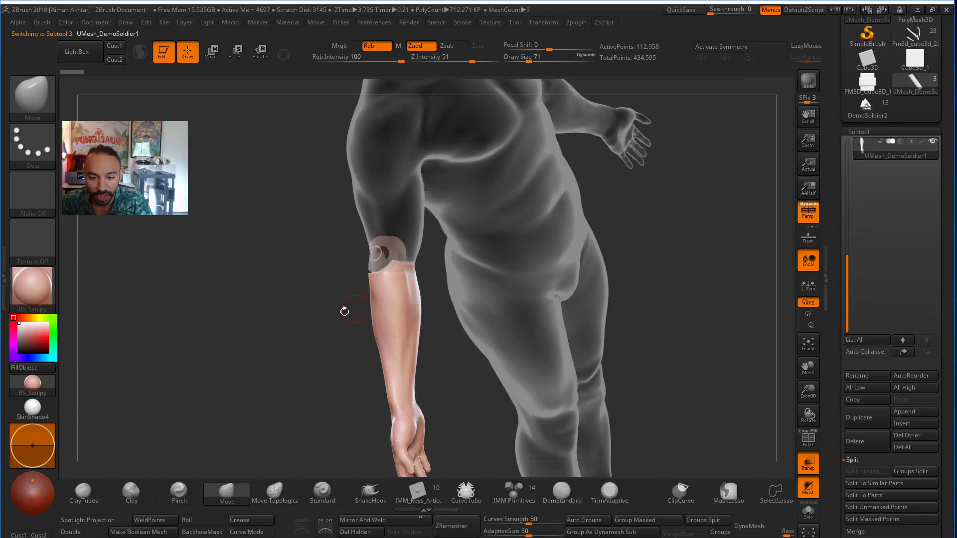
# Isolate the forearm in Solo mode to examine its hinge tab and pin hole, and frame the whole figure again.
pyautogui.moveTo(345, 311); pyautogui.dragTo(760, 458)
pyautogui.click(807, 514)
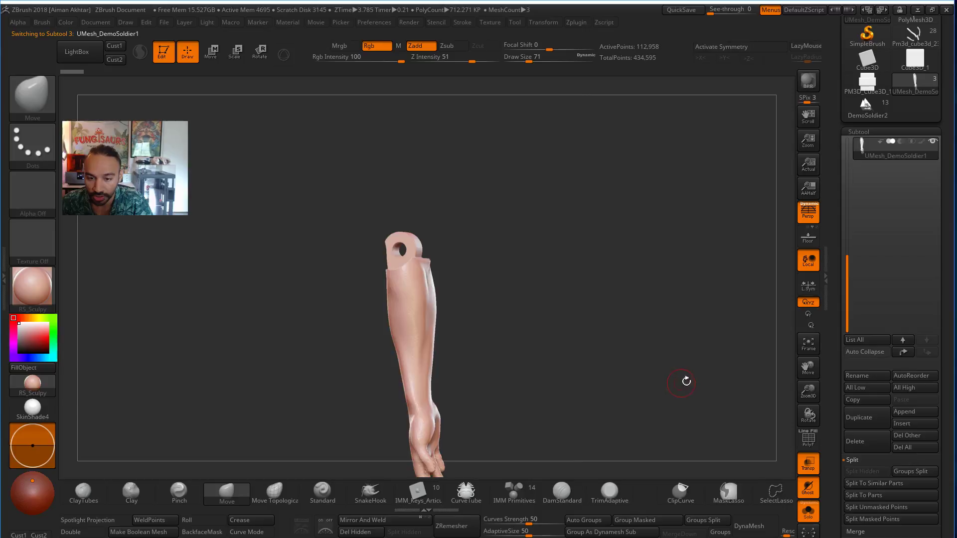
pyautogui.moveTo(509, 245); pyautogui.dragTo(571, 293)
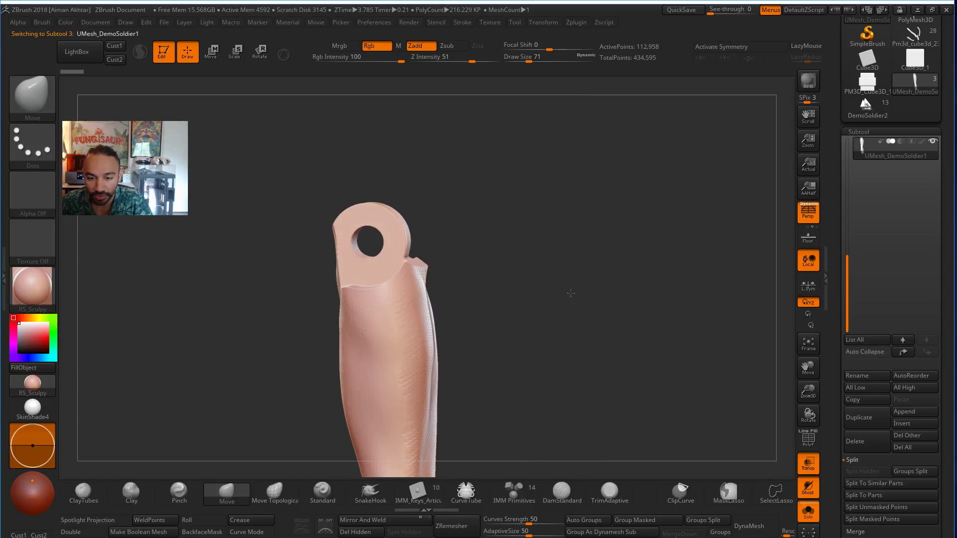
pyautogui.moveTo(466, 254)
pyautogui.mouseDown()
pyautogui.moveTo(528, 342)
pyautogui.moveTo(514, 342)
pyautogui.moveTo(622, 342)
pyautogui.moveTo(619, 363)
pyautogui.moveTo(545, 327)
pyautogui.moveTo(543, 340)
pyautogui.moveTo(430, 318)
pyautogui.moveTo(328, 341)
pyautogui.moveTo(464, 342)
pyautogui.moveTo(154, 334)
pyautogui.moveTo(569, 371)
pyautogui.mouseUp()
pyautogui.moveTo(738, 369); pyautogui.dragTo(782, 229)
pyautogui.click(809, 345)
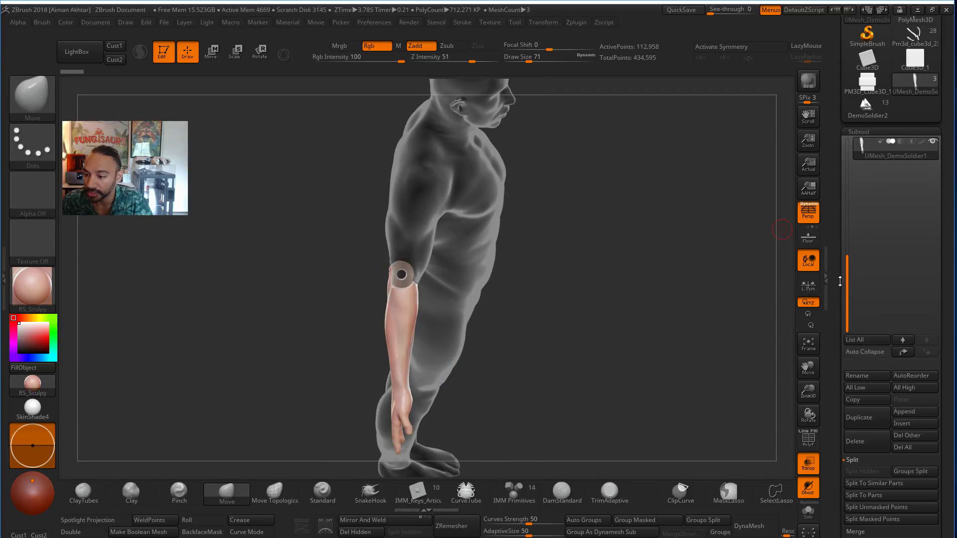
# Turn off transparency and try rotating the forearm around the hinge pin with a transpose line centred on it.
pyautogui.moveTo(840, 281); pyautogui.dragTo(858, 154)
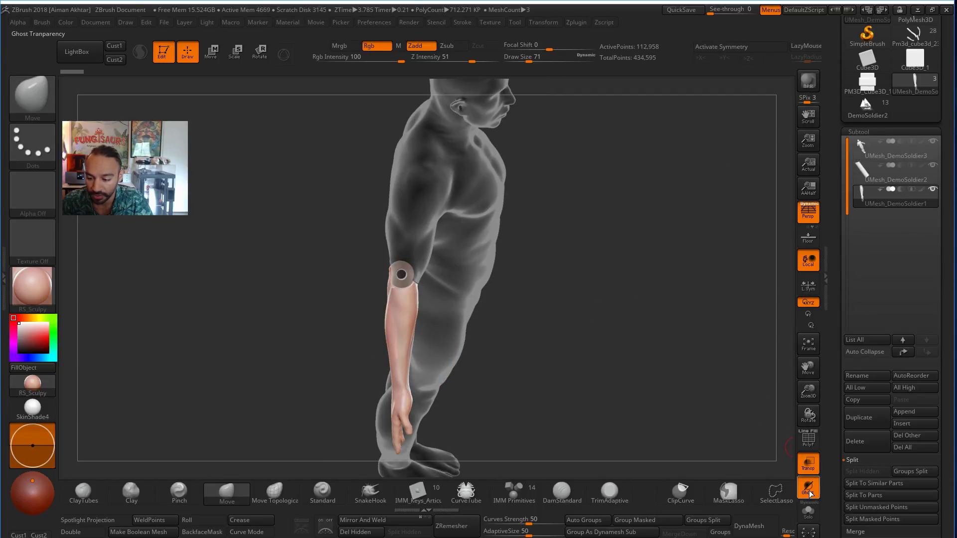
pyautogui.click(808, 471)
pyautogui.keyDown('alt'); pyautogui.moveTo(546, 342); pyautogui.dragTo(431, 300); pyautogui.keyUp('alt')
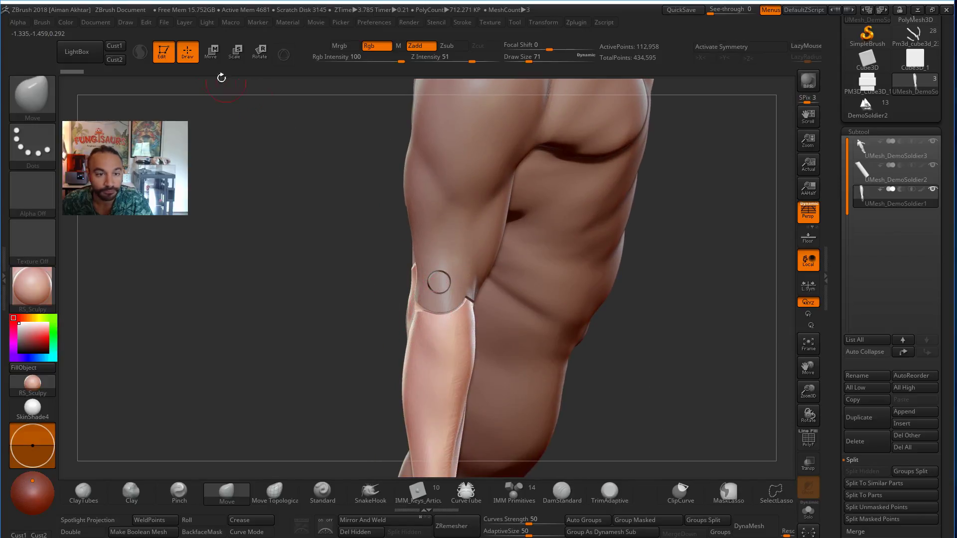
pyautogui.click(215, 59)
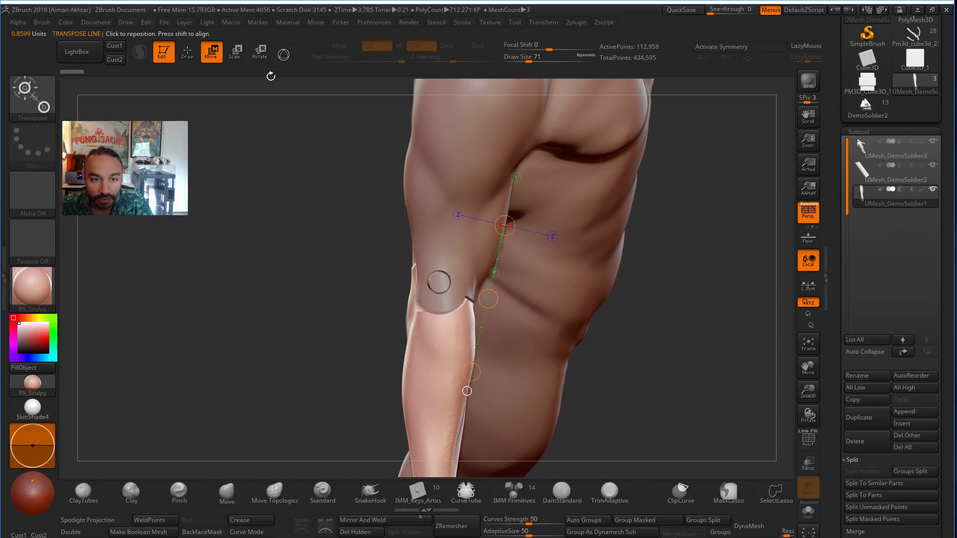
pyautogui.click(260, 53)
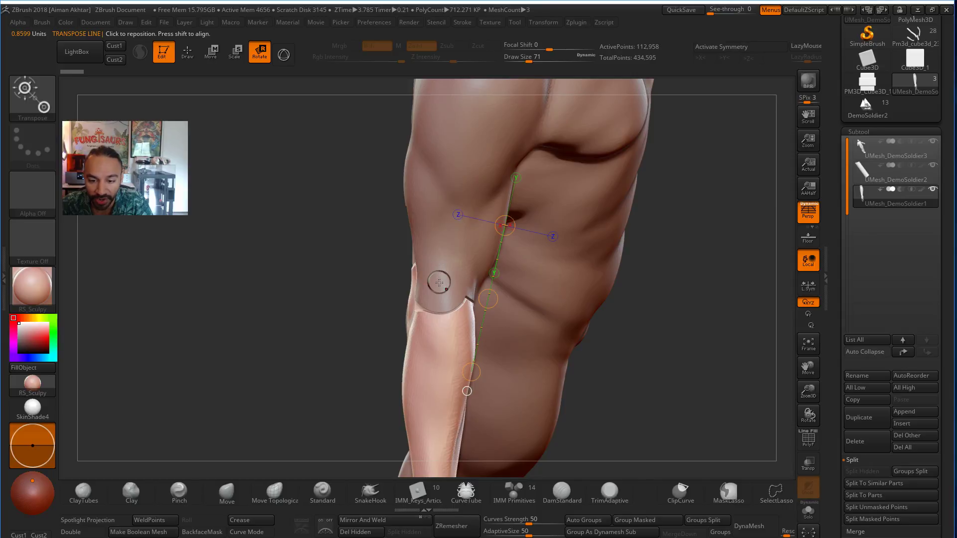
pyautogui.moveTo(439, 283); pyautogui.dragTo(399, 250)
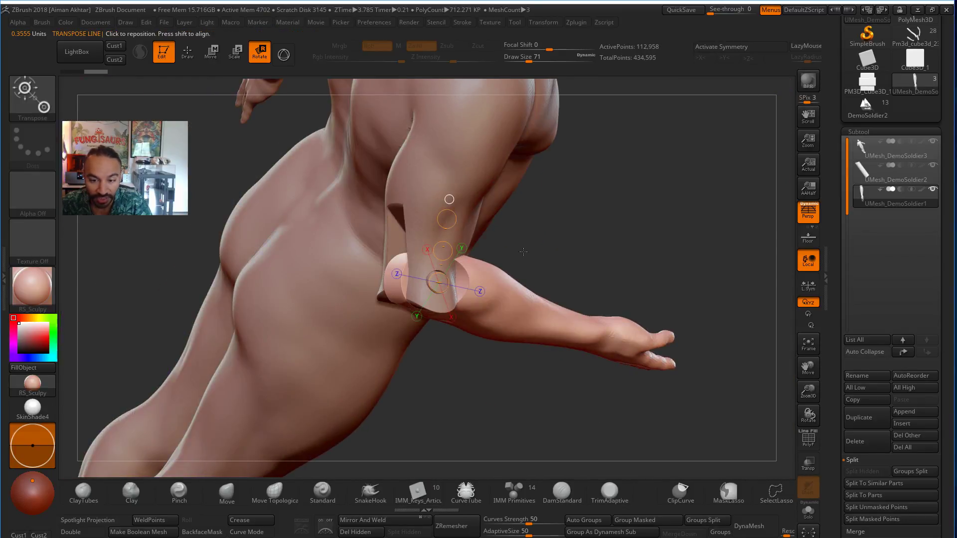
pyautogui.moveTo(523, 252); pyautogui.dragTo(378, 254)
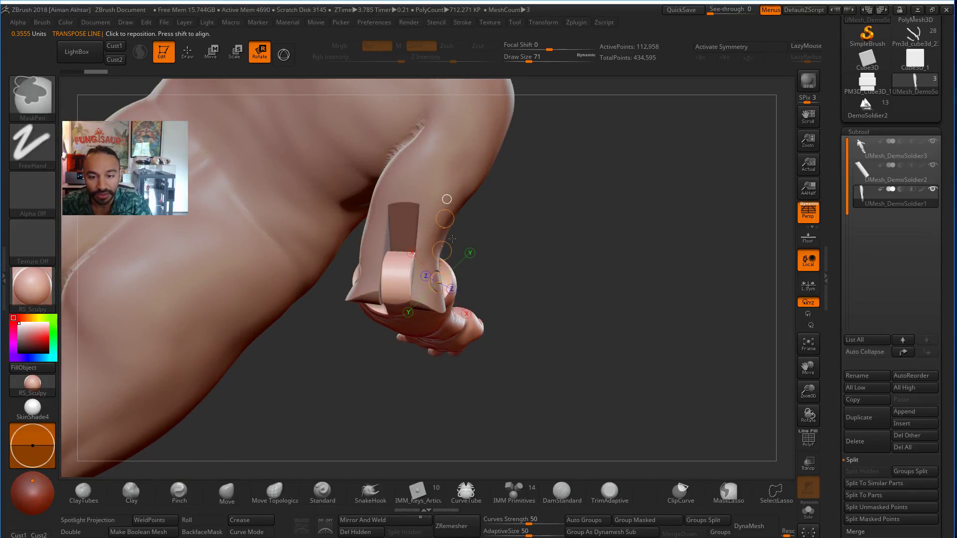
# Undo the forearm rotation and try swinging it the opposite way around the hinge pin.
pyautogui.hotkey('ctrl', 'z')
pyautogui.moveTo(515, 258); pyautogui.dragTo(393, 245)
pyautogui.moveTo(444, 219); pyautogui.dragTo(509, 261)
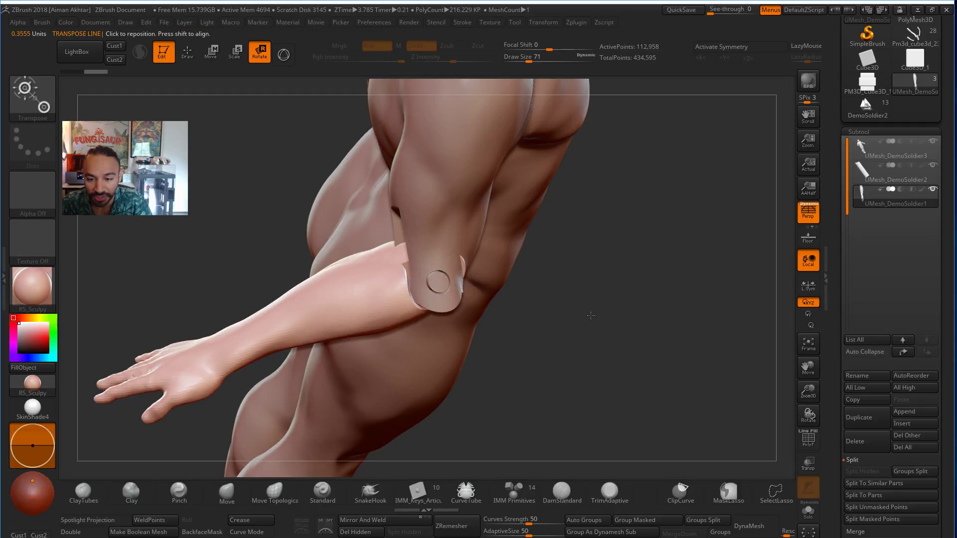
pyautogui.moveTo(591, 316)
pyautogui.mouseDown()
pyautogui.moveTo(598, 350)
pyautogui.moveTo(571, 248)
pyautogui.moveTo(574, 215)
pyautogui.moveTo(930, 176)
pyautogui.moveTo(947, 215)
pyautogui.mouseUp()
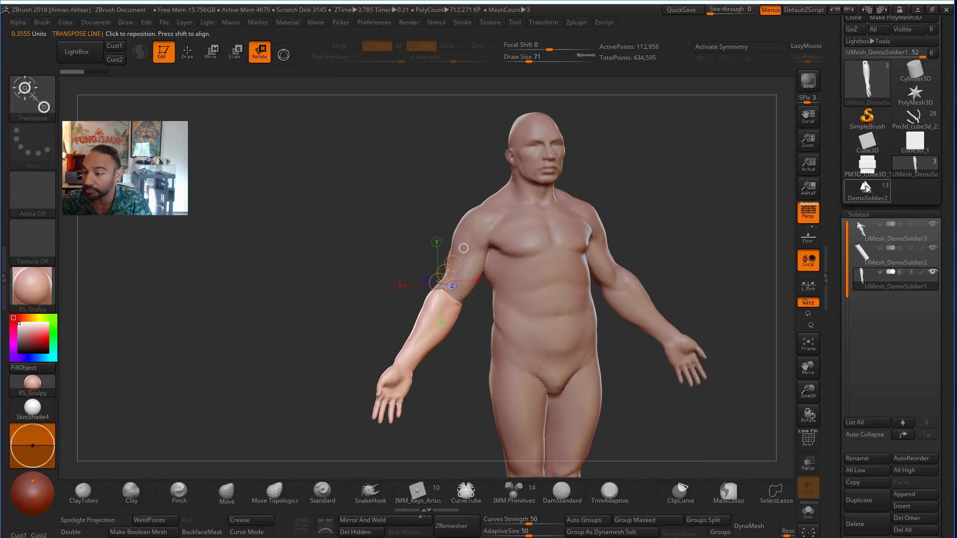
# Switch back to the DemoSoldier2 tool and zoom in on the elbow cut from the side.
pyautogui.click(868, 190)
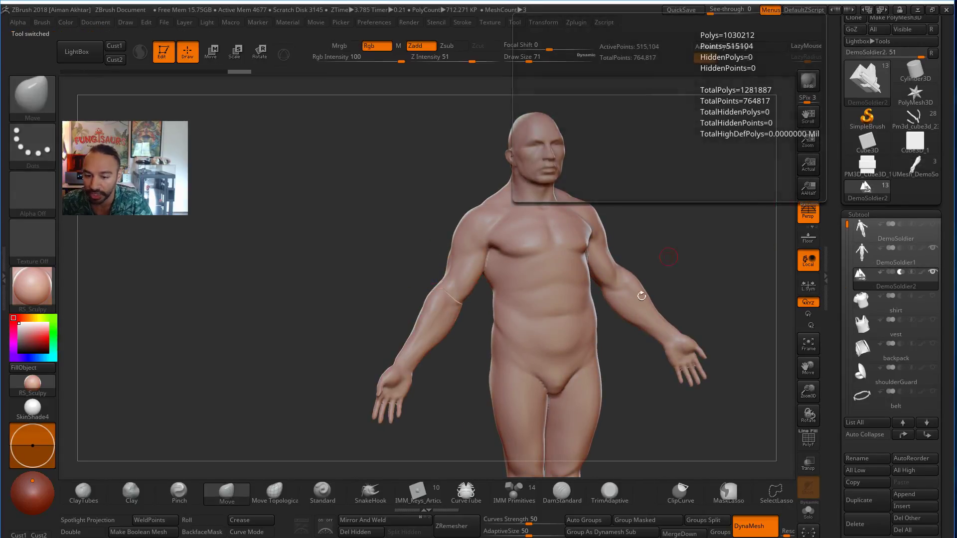
pyautogui.moveTo(698, 284); pyautogui.dragTo(760, 296)
pyautogui.keyDown('alt'); pyautogui.moveTo(691, 331); pyautogui.dragTo(380, 330); pyautogui.keyUp('alt')
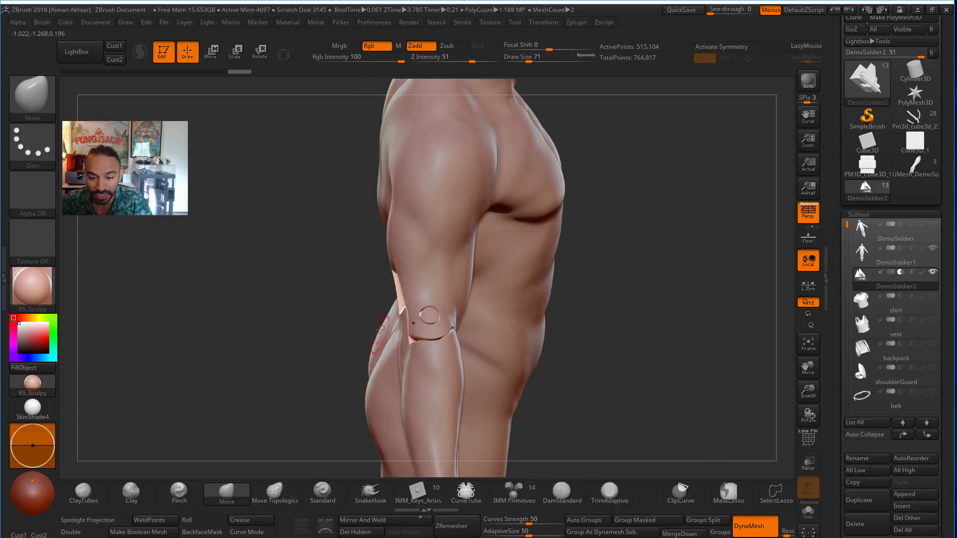
# Draw a rotate transpose line from upper arm to forearm, turn the hinge insert around it, and show the insert with transparency.
pyautogui.click(266, 58)
pyautogui.moveTo(618, 384); pyautogui.dragTo(660, 393)
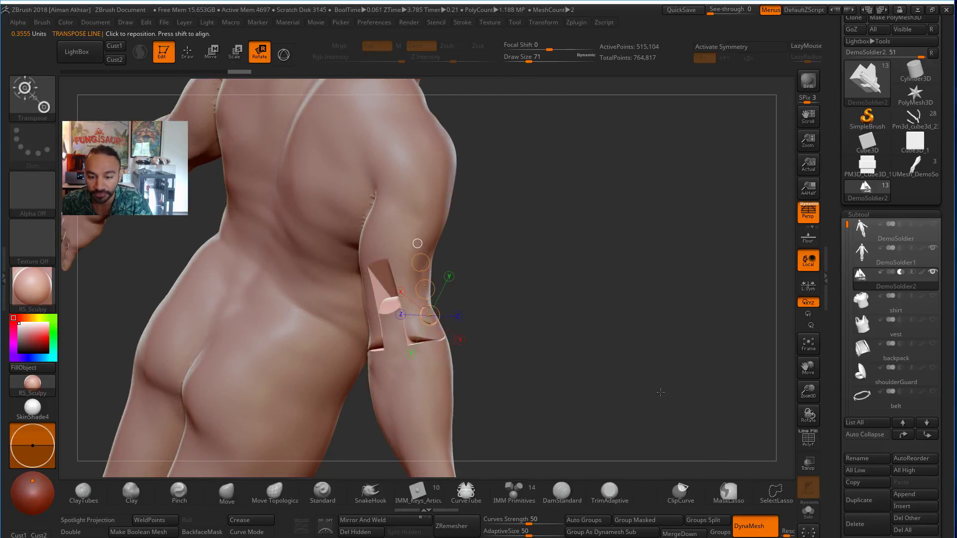
pyautogui.moveTo(396, 251); pyautogui.dragTo(418, 394)
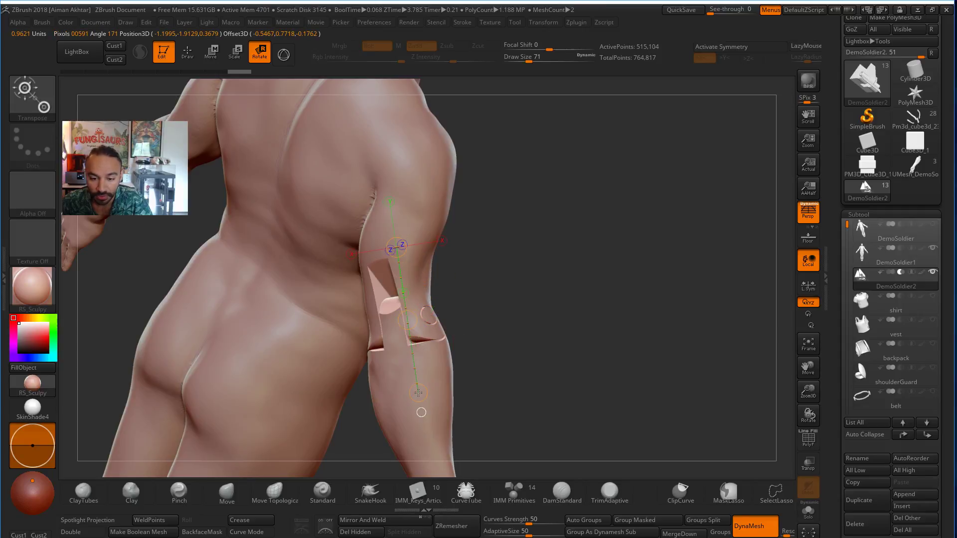
pyautogui.moveTo(525, 352); pyautogui.dragTo(413, 318)
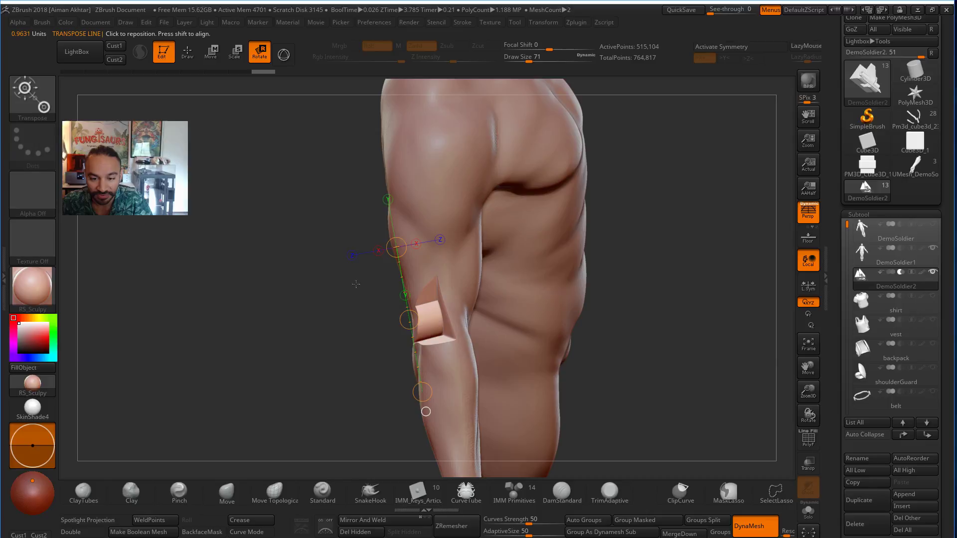
pyautogui.moveTo(409, 320); pyautogui.dragTo(398, 267)
pyautogui.moveTo(410, 319); pyautogui.dragTo(407, 255)
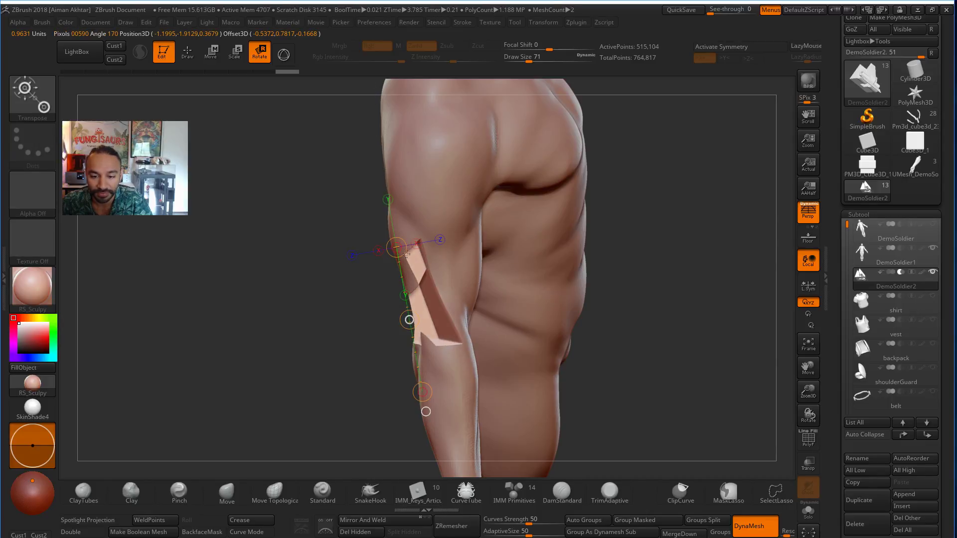
pyautogui.click(809, 462)
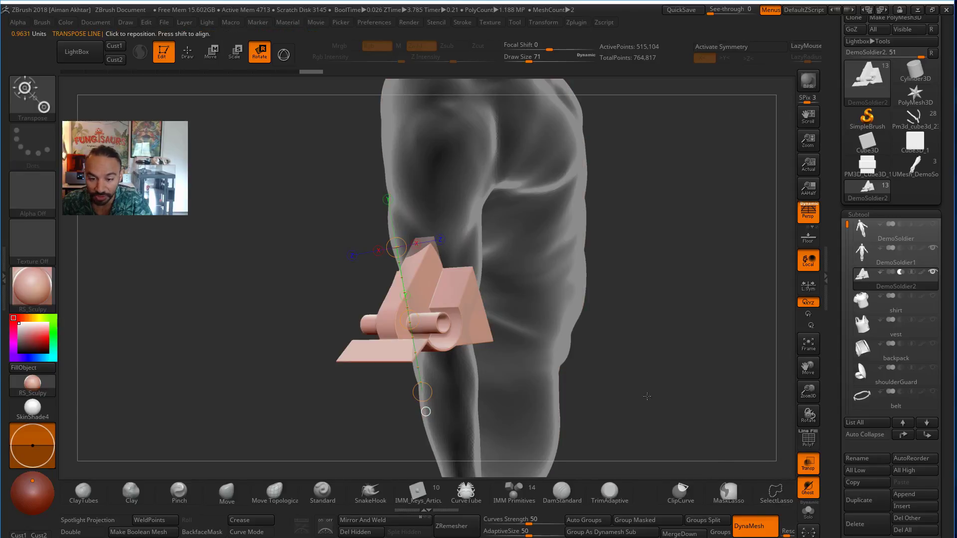
# Twist the hinge insert around the transpose line running from upper arm to forearm, undoing the first over-rotated attempt.
pyautogui.moveTo(412, 315); pyautogui.dragTo(390, 175)
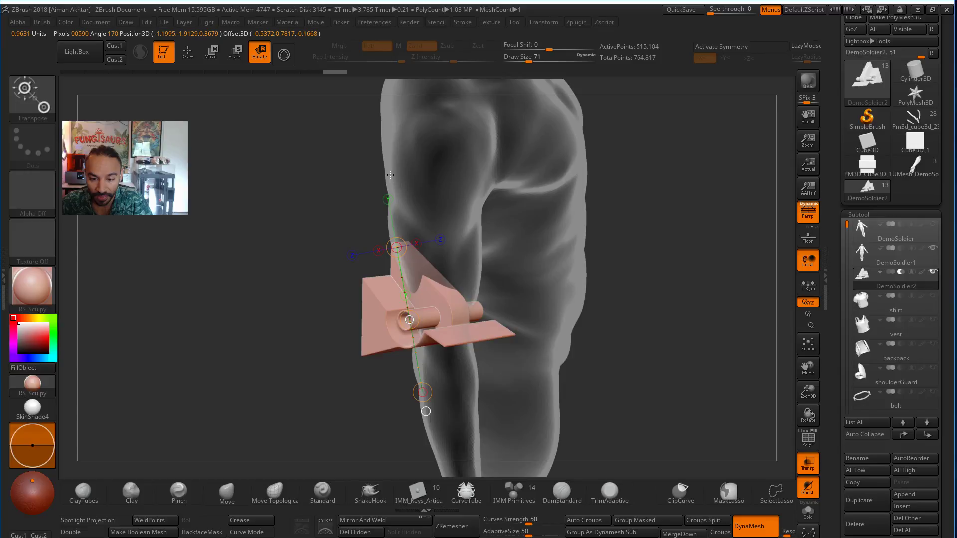
pyautogui.hotkey('ctrl', 'z')
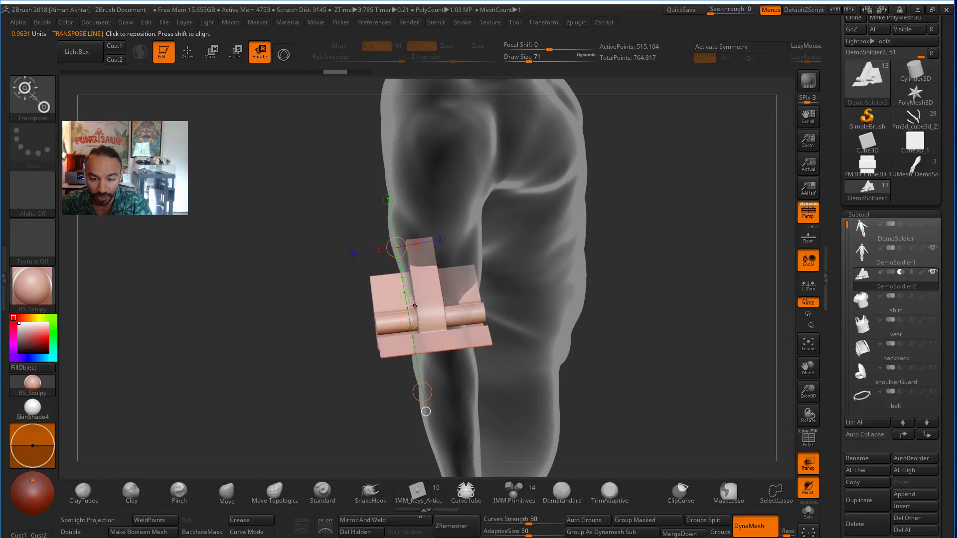
pyautogui.moveTo(410, 320)
pyautogui.mouseDown()
pyautogui.moveTo(454, 301)
pyautogui.moveTo(425, 324)
pyautogui.moveTo(463, 300)
pyautogui.mouseUp()
pyautogui.press('w')
pyautogui.moveTo(462, 300); pyautogui.dragTo(470, 318, button='right')
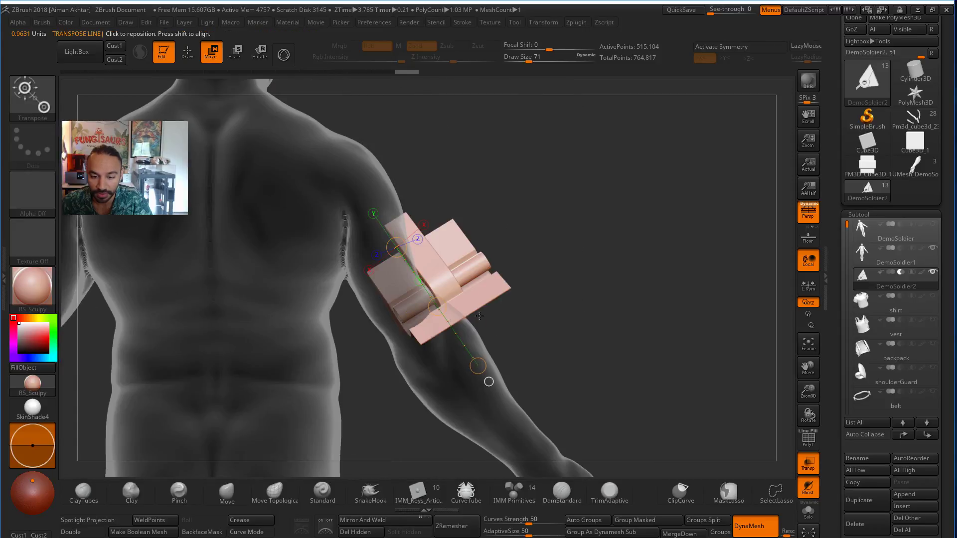
# Move the hinge insert onto the elbow from behind and check its placement from the side of the arm.
pyautogui.moveTo(465, 307)
pyautogui.mouseDown()
pyautogui.moveTo(522, 280)
pyautogui.moveTo(451, 320)
pyautogui.mouseUp()
pyautogui.moveTo(450, 320)
pyautogui.mouseDown(button='right')
pyautogui.moveTo(510, 333)
pyautogui.moveTo(464, 327)
pyautogui.mouseUp(button='right')
pyautogui.moveTo(397, 326); pyautogui.dragTo(365, 328, button='right')
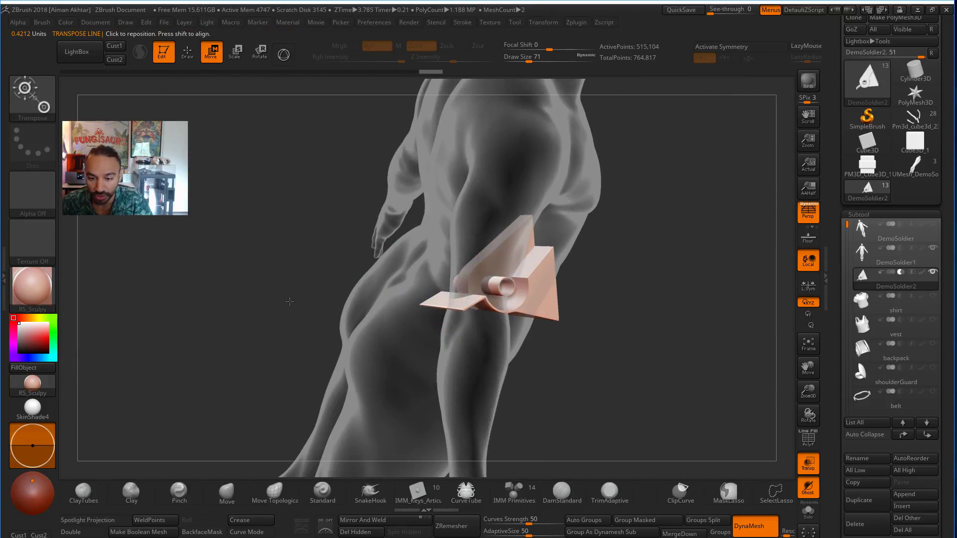
pyautogui.moveTo(290, 301); pyautogui.dragTo(319, 309, button='right')
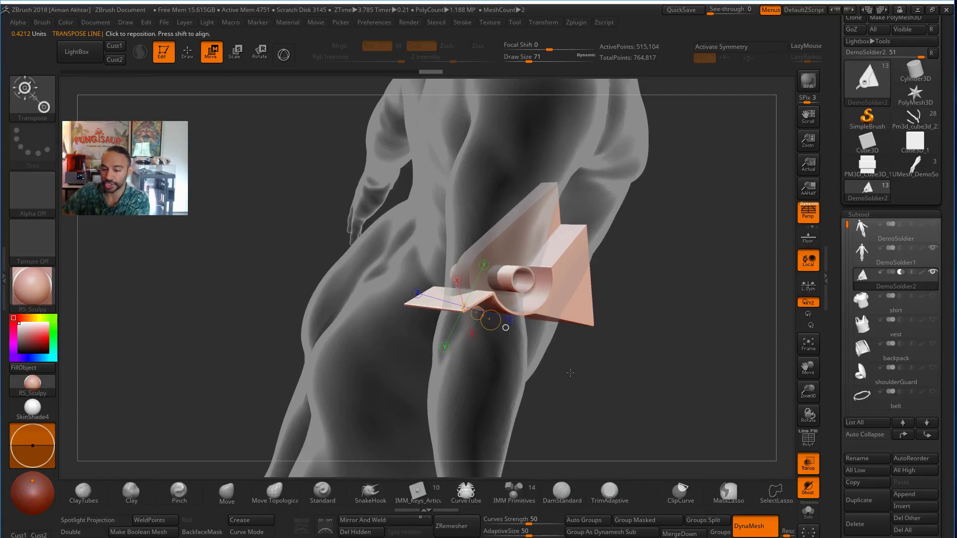
pyautogui.moveTo(570, 373); pyautogui.dragTo(565, 379, button='right')
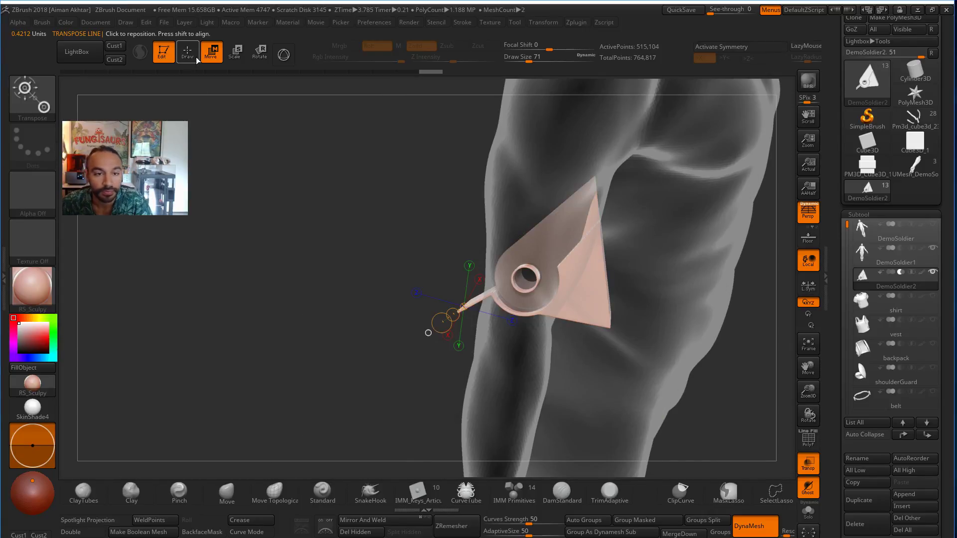
pyautogui.moveTo(249, 200); pyautogui.dragTo(366, 254, button='right')
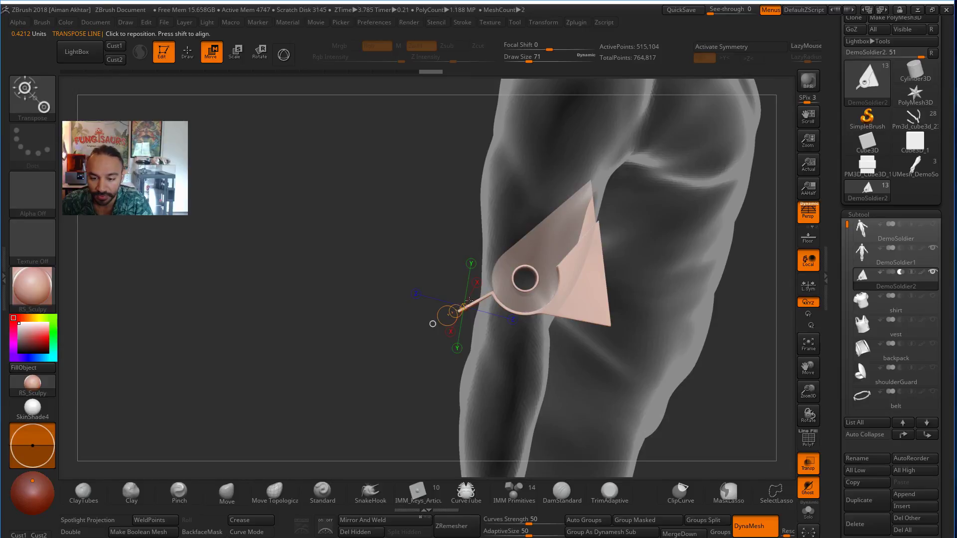
# Lower the hinge insert slightly and rotate it to match the elbow, using a horizontal transpose line in side view.
pyautogui.moveTo(469, 301); pyautogui.dragTo(605, 305)
pyautogui.moveTo(538, 304); pyautogui.dragTo(537, 318)
pyautogui.click(259, 52)
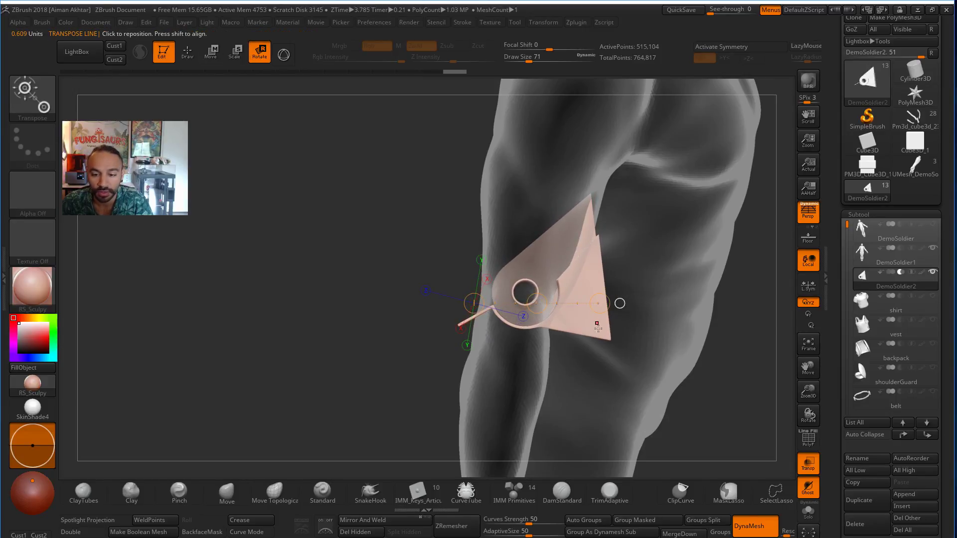
pyautogui.moveTo(600, 303); pyautogui.dragTo(602, 321)
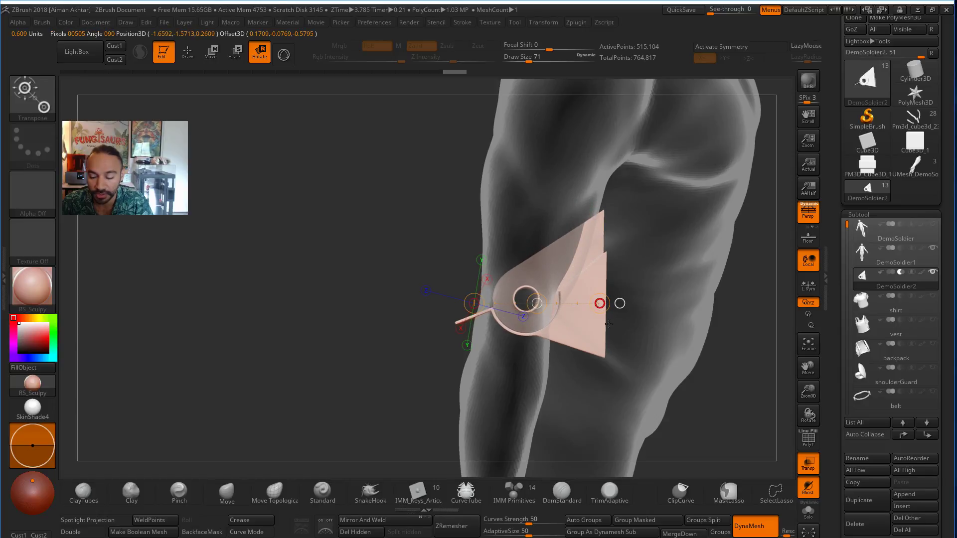
pyautogui.moveTo(771, 444); pyautogui.dragTo(678, 435)
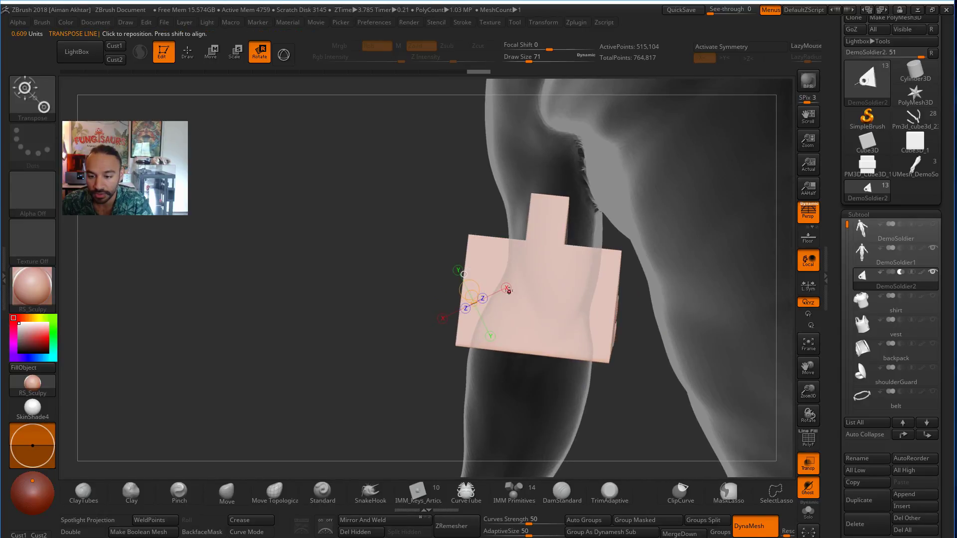
# Turn off transparency and slide the hinge insert slightly down the arm with a transpose line drawn over the inner elbow.
pyautogui.moveTo(539, 341); pyautogui.dragTo(560, 207)
pyautogui.moveTo(425, 216); pyautogui.dragTo(450, 226)
pyautogui.click(211, 52)
pyautogui.moveTo(671, 356); pyautogui.dragTo(622, 358)
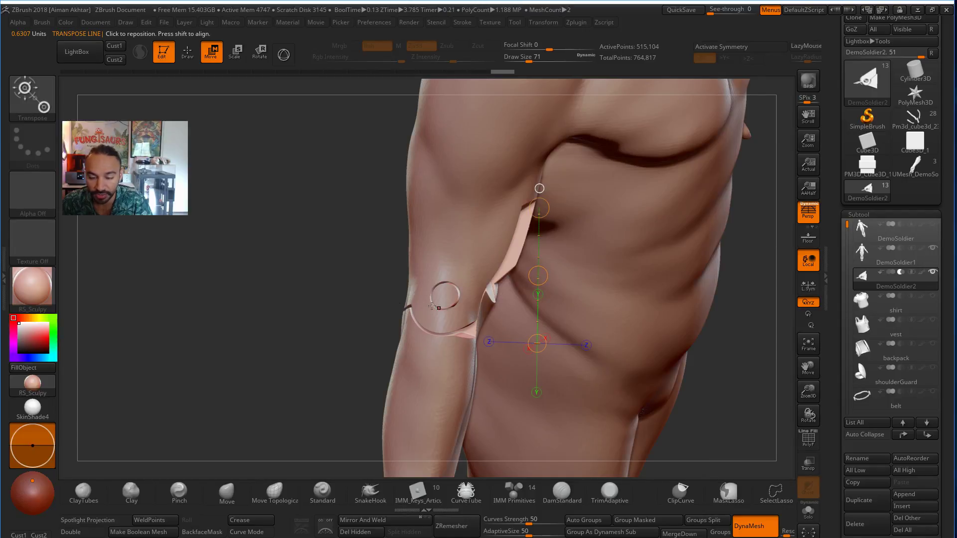
pyautogui.moveTo(432, 306); pyautogui.dragTo(273, 277)
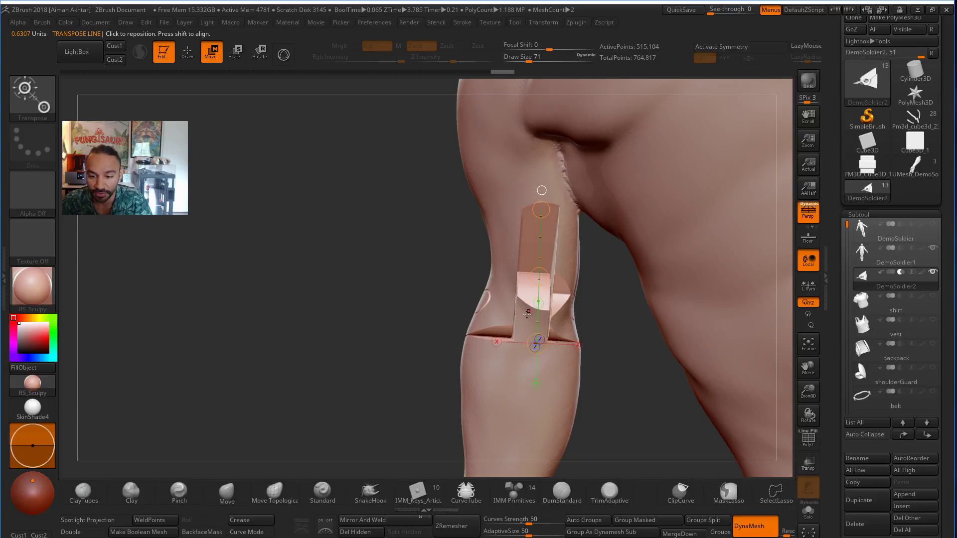
pyautogui.moveTo(527, 313); pyautogui.dragTo(527, 448)
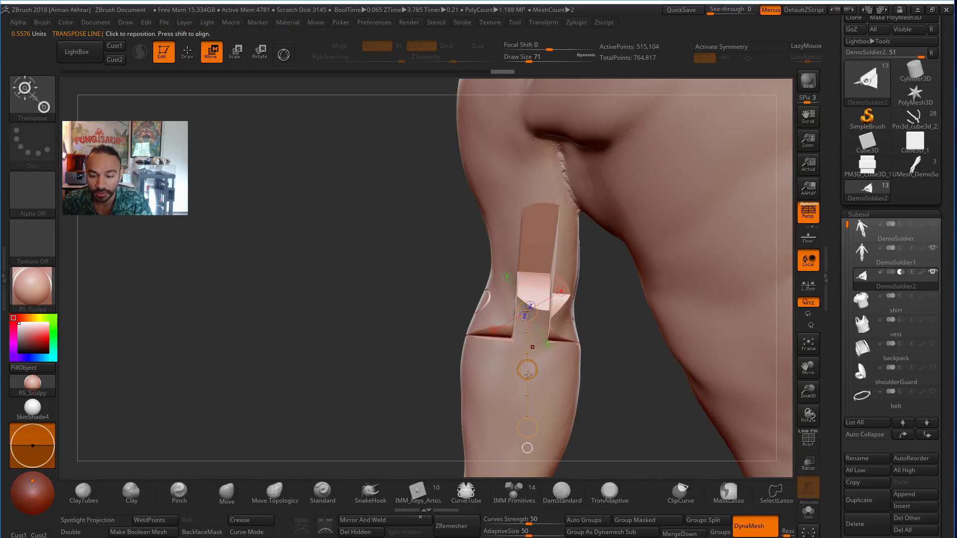
pyautogui.moveTo(528, 374); pyautogui.dragTo(530, 387)
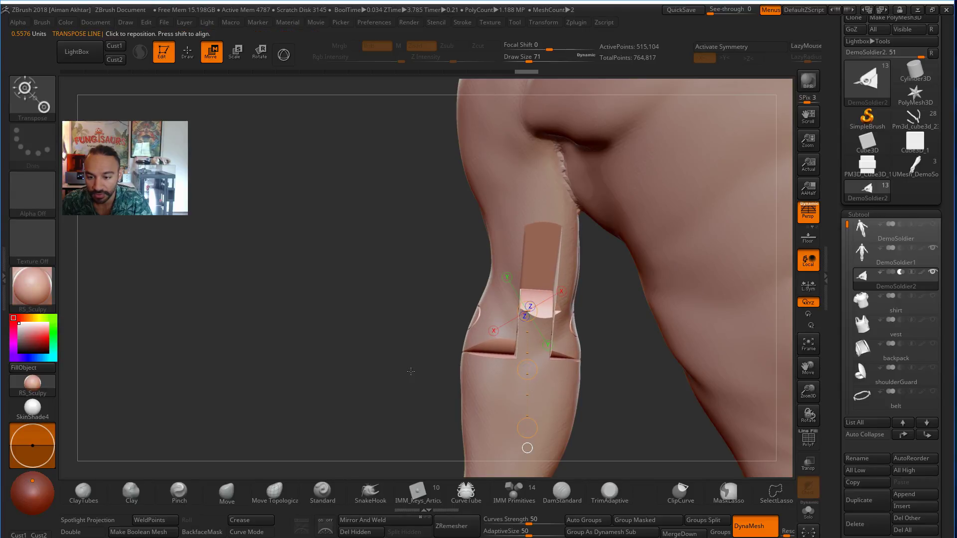
# Shift the hinge insert front to back through the elbow using a horizontal transpose line drawn from the hinge pin.
pyautogui.moveTo(410, 371); pyautogui.dragTo(442, 377)
pyautogui.moveTo(697, 329)
pyautogui.mouseDown()
pyautogui.moveTo(565, 322)
pyautogui.moveTo(593, 329)
pyautogui.mouseUp()
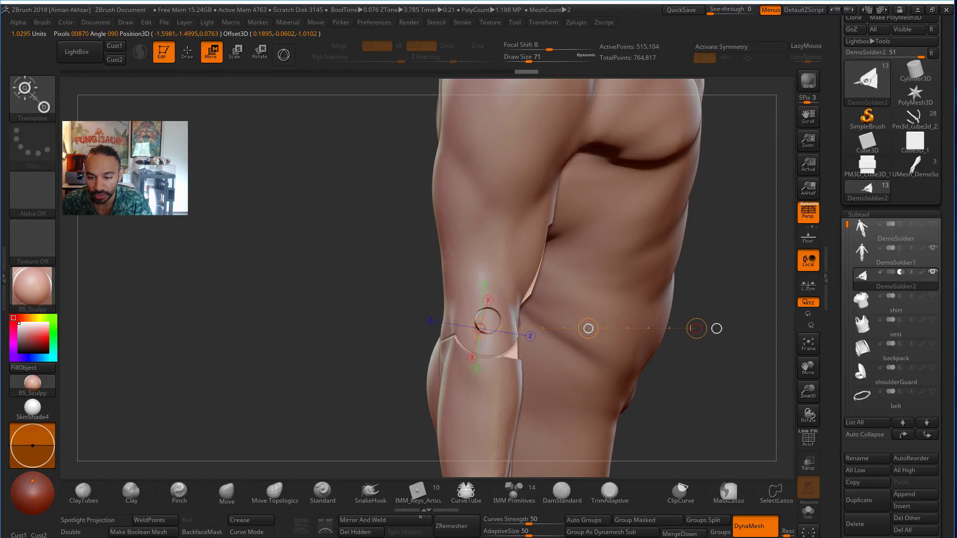
pyautogui.moveTo(648, 391); pyautogui.dragTo(645, 389)
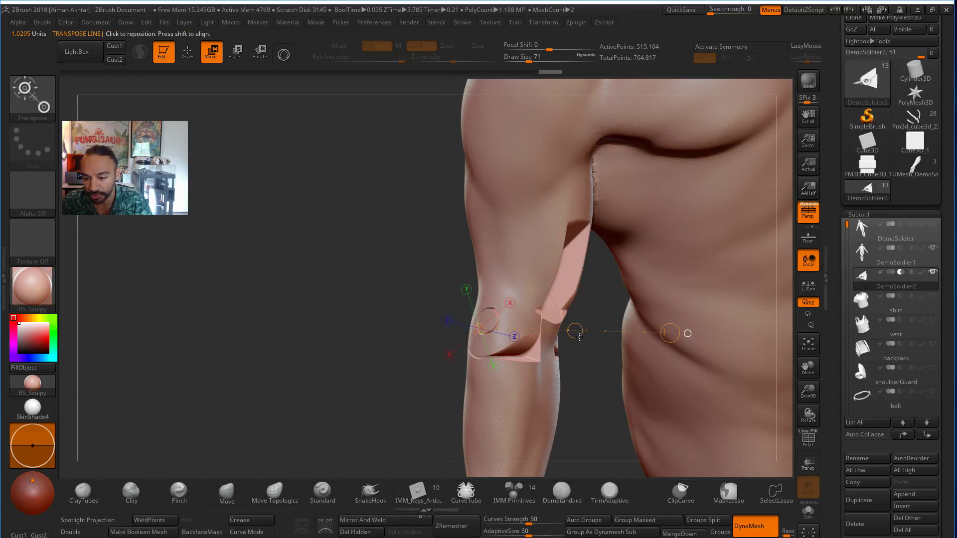
pyautogui.moveTo(580, 338); pyautogui.dragTo(590, 333)
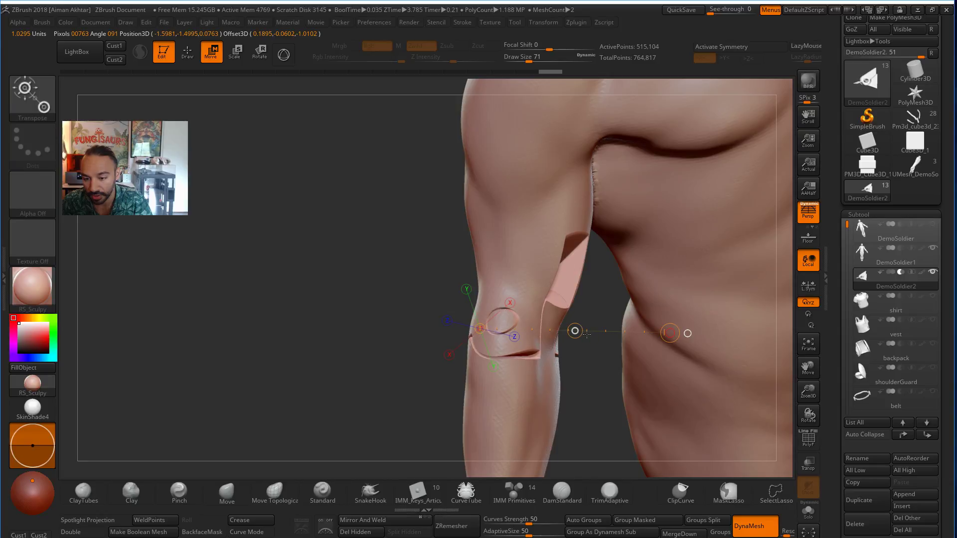
# Fine-tune the hinge insert's position with one transpose line down the inner elbow and another across the hinge pin.
pyautogui.moveTo(595, 392); pyautogui.dragTo(529, 277)
pyautogui.click(529, 278)
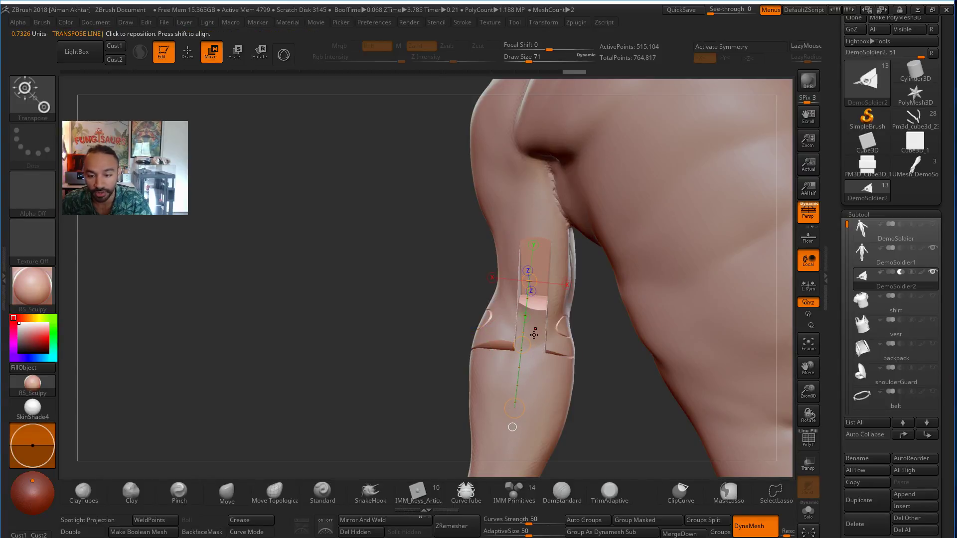
pyautogui.moveTo(524, 343)
pyautogui.mouseDown()
pyautogui.moveTo(522, 355)
pyautogui.moveTo(523, 344)
pyautogui.mouseUp()
pyautogui.moveTo(397, 256)
pyautogui.mouseDown()
pyautogui.moveTo(454, 272)
pyautogui.moveTo(443, 272)
pyautogui.moveTo(479, 299)
pyautogui.mouseUp()
pyautogui.keyDown('shift'); pyautogui.moveTo(519, 327); pyautogui.dragTo(650, 328); pyautogui.keyUp('shift')
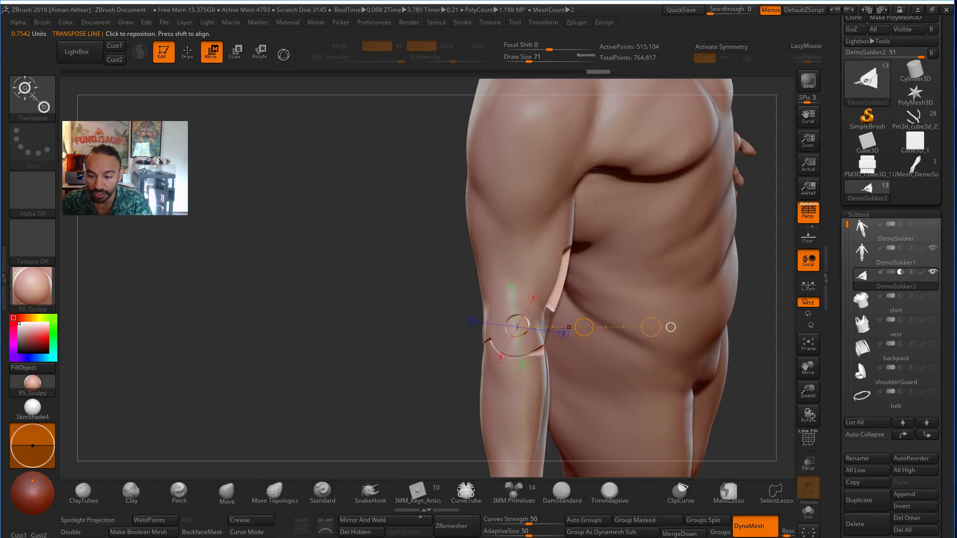
pyautogui.click(585, 327)
pyautogui.moveTo(577, 326); pyautogui.dragTo(578, 326)
# Nudge the hinge insert at the inner elbow and rotate it slightly around a transpose line along the slot.
pyautogui.moveTo(349, 319); pyautogui.dragTo(396, 331)
pyautogui.moveTo(553, 319); pyautogui.dragTo(557, 346)
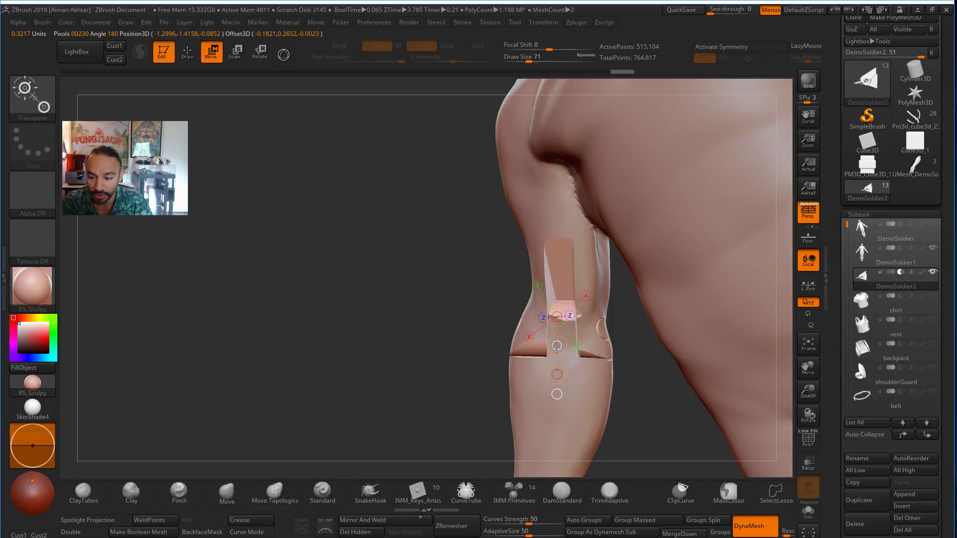
pyautogui.press('r')
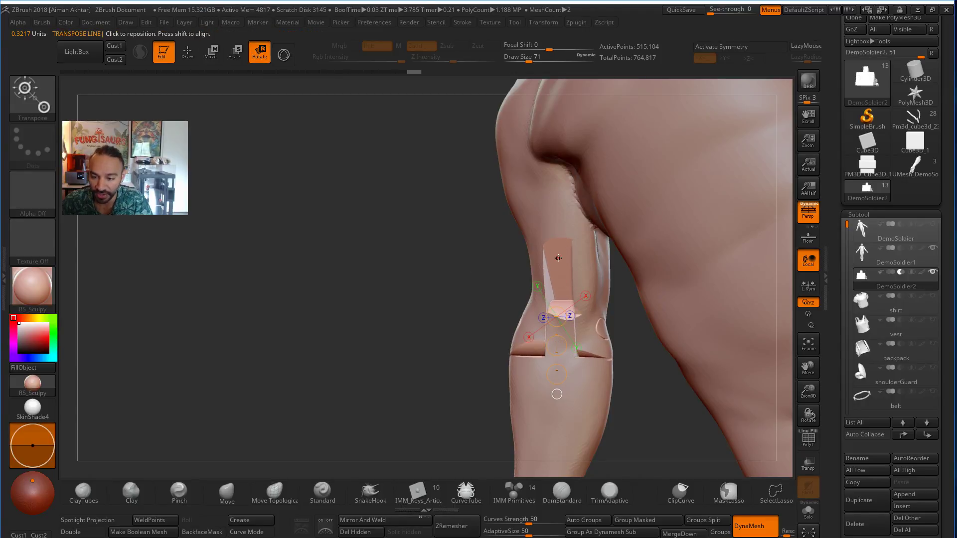
pyautogui.moveTo(559, 258); pyautogui.dragTo(555, 394)
pyautogui.moveTo(548, 392); pyautogui.dragTo(542, 392)
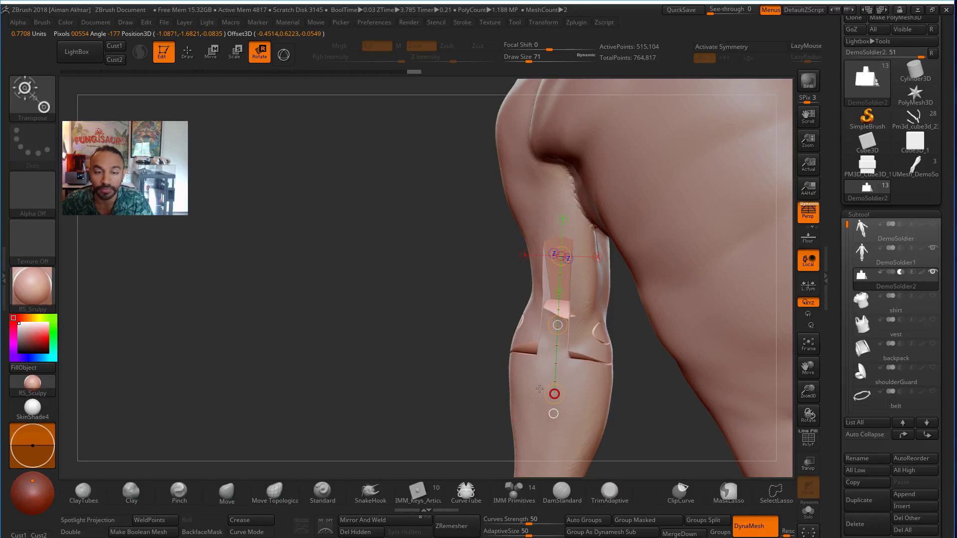
# Move the hinge insert slightly at the inner elbow and check its position on the whole figure from the front.
pyautogui.press('e')
pyautogui.press('w')
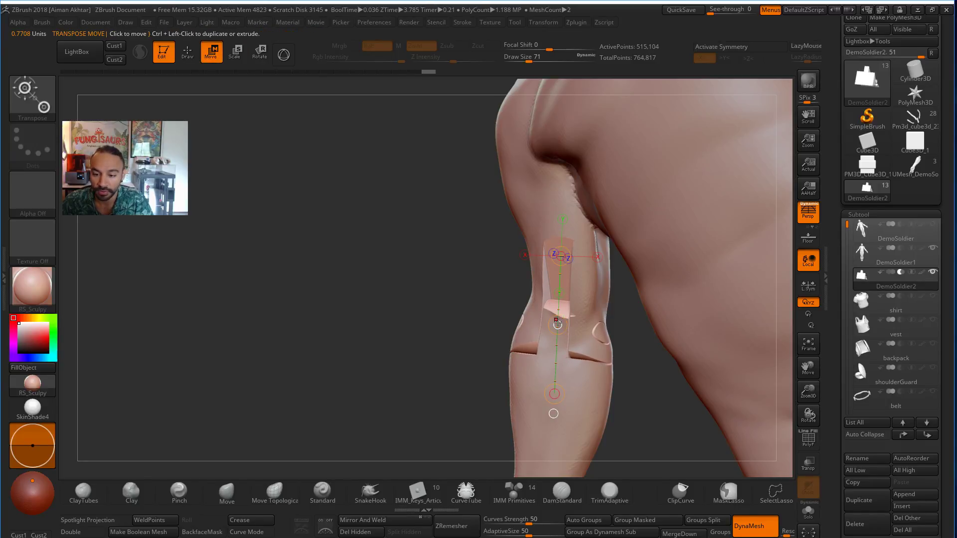
pyautogui.moveTo(557, 325); pyautogui.dragTo(558, 326)
pyautogui.moveTo(479, 335); pyautogui.dragTo(589, 347)
pyautogui.keyDown('alt'); pyautogui.moveTo(706, 403); pyautogui.dragTo(712, 409); pyautogui.keyUp('alt')
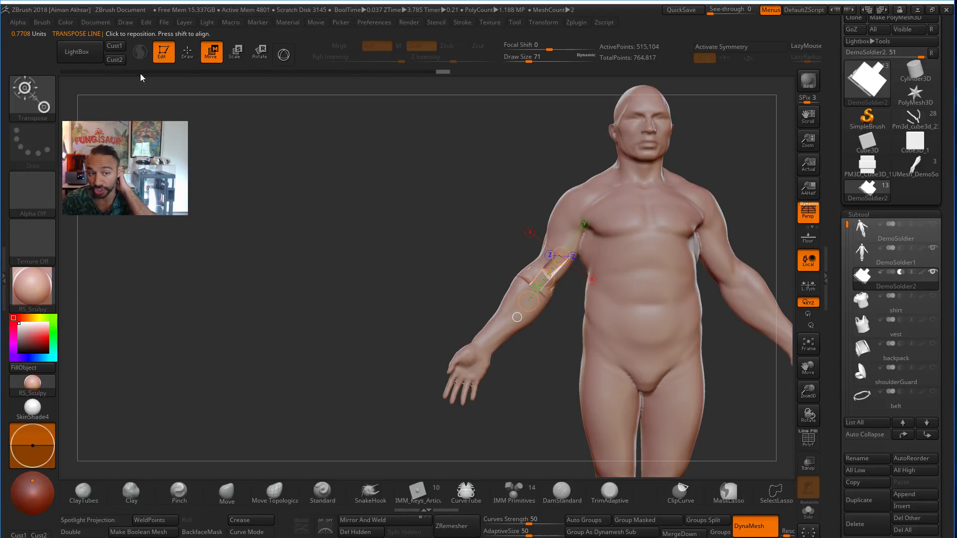
# Load the IMM Keys insert brush and review its MultiMesh inserts, including Limited Hinge Joint and Ball Joint W Boolean.
pyautogui.click(188, 51)
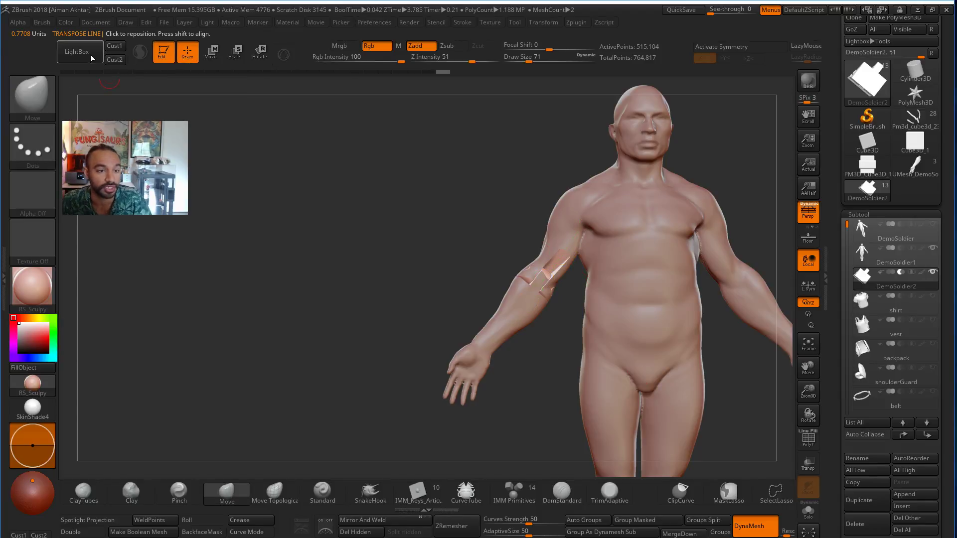
pyautogui.click(49, 97)
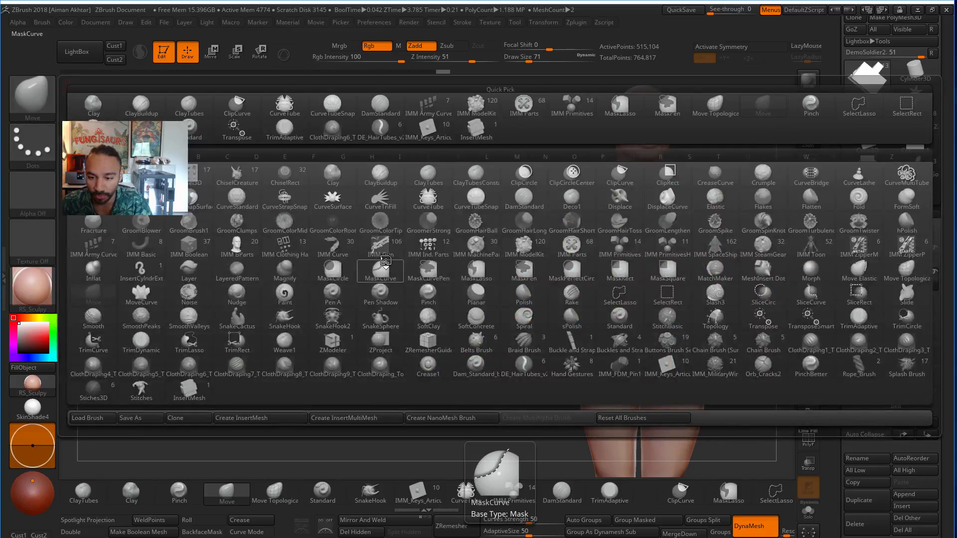
pyautogui.click(656, 369)
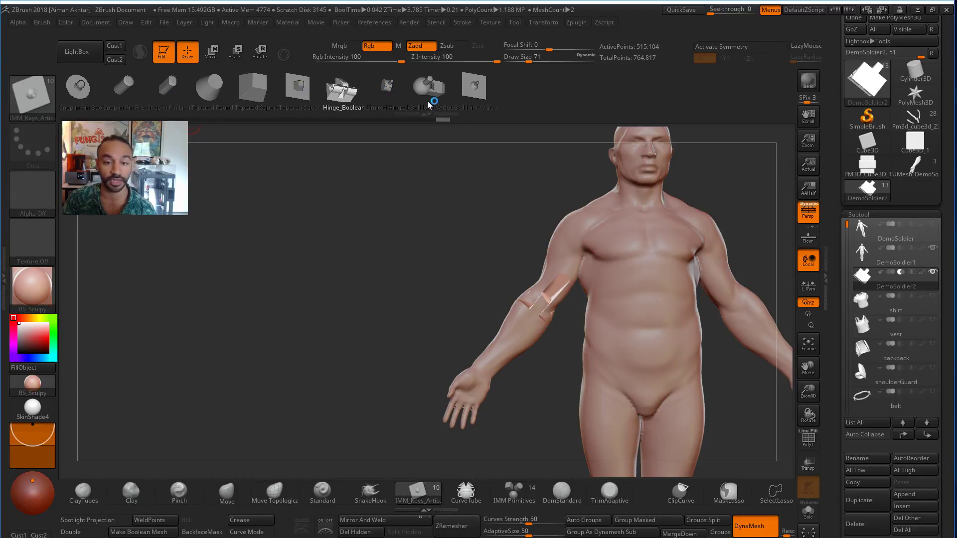
pyautogui.moveTo(421, 214); pyautogui.dragTo(434, 222)
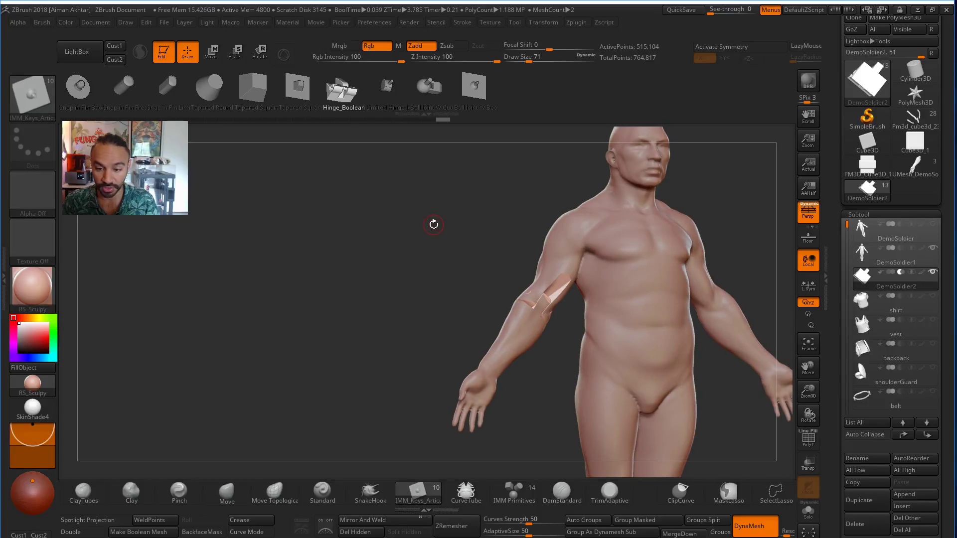
pyautogui.press('m')
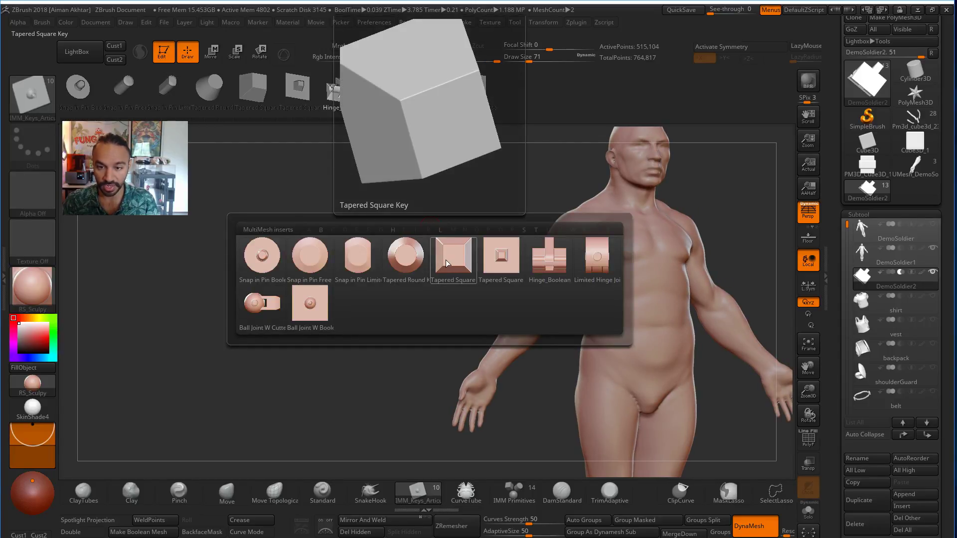
pyautogui.moveTo(551, 277)
pyautogui.moveTo(597, 277)
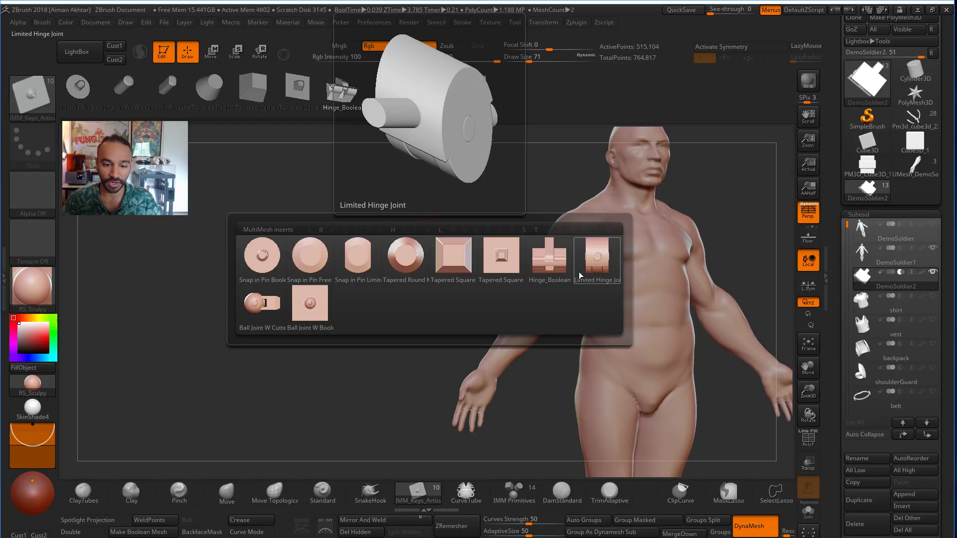
pyautogui.moveTo(316, 313)
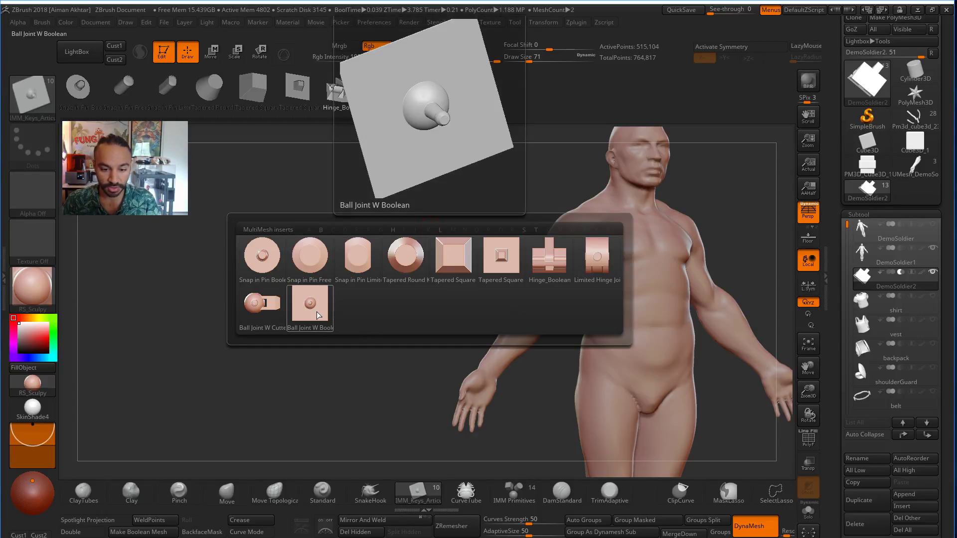
pyautogui.click(316, 312)
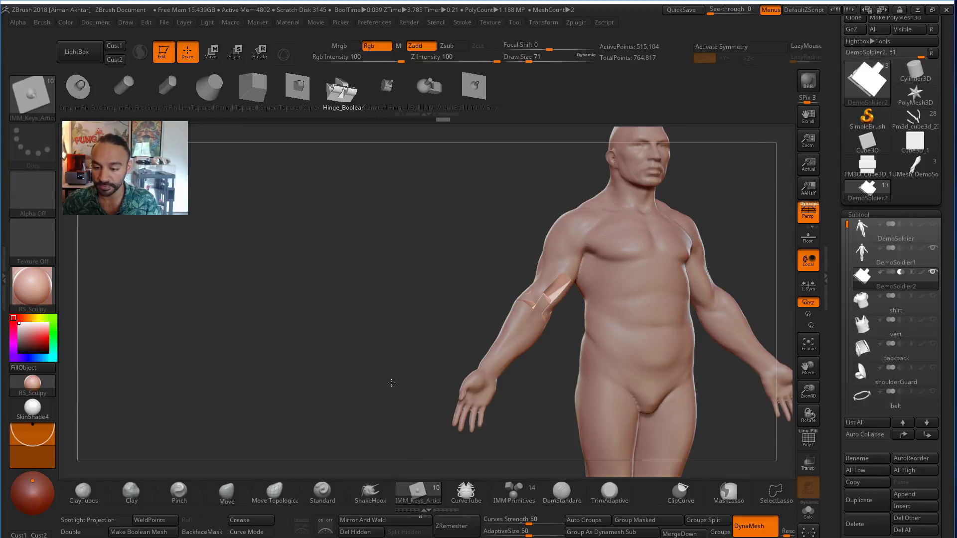
# Switch back to the Move brush and minimise ZBrush to show the Fungisaurs Instagram page in the browser.
pyautogui.moveTo(386, 395); pyautogui.dragTo(210, 385)
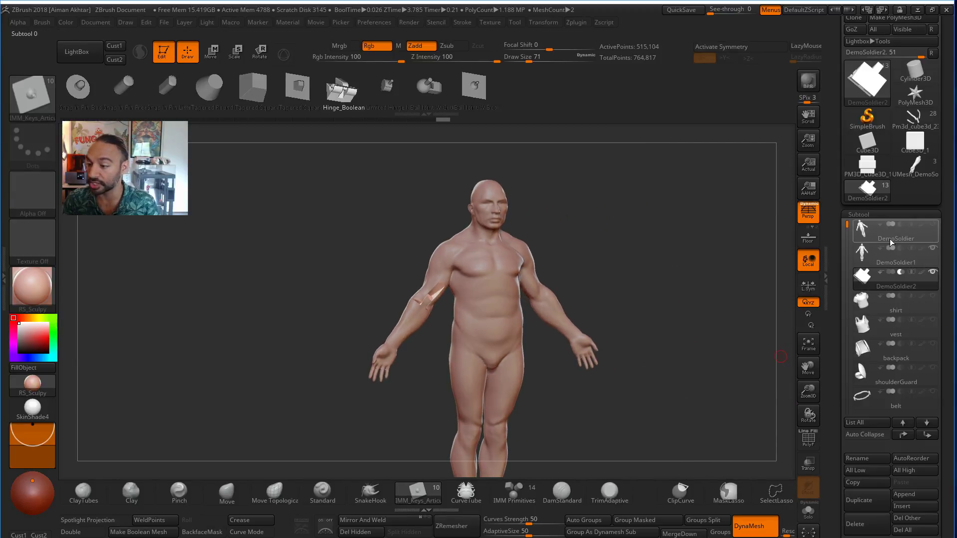
pyautogui.press('b')
pyautogui.press('m')
pyautogui.press('v')
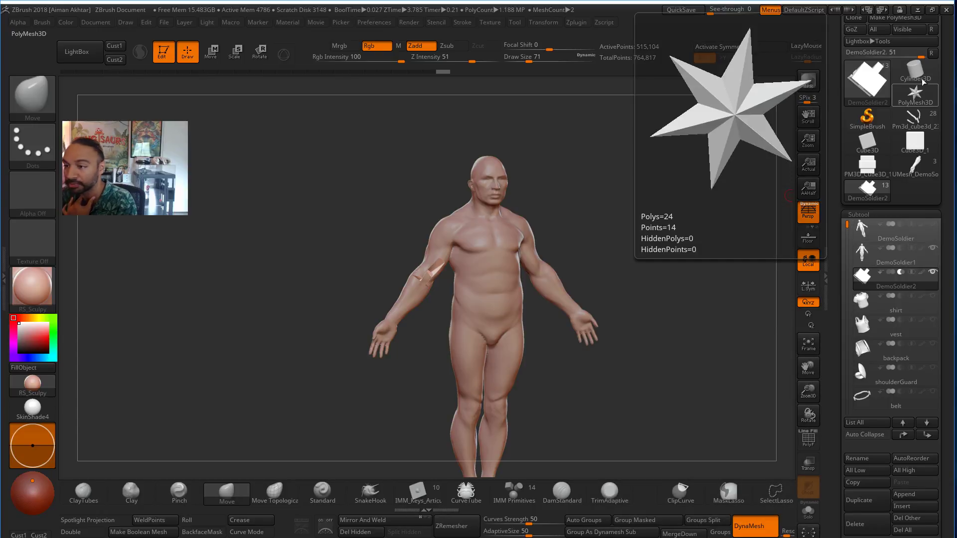
pyautogui.click(918, 10)
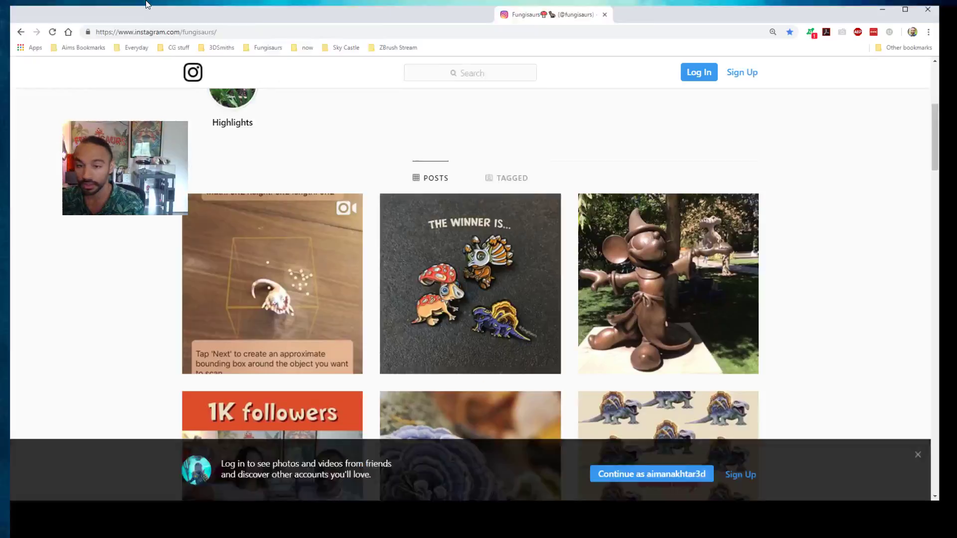
# Browse the posts on the Fungisaurs Instagram page, from the profile header down to the older AR demo and toy posts.
pyautogui.scroll(5, 600, 380)
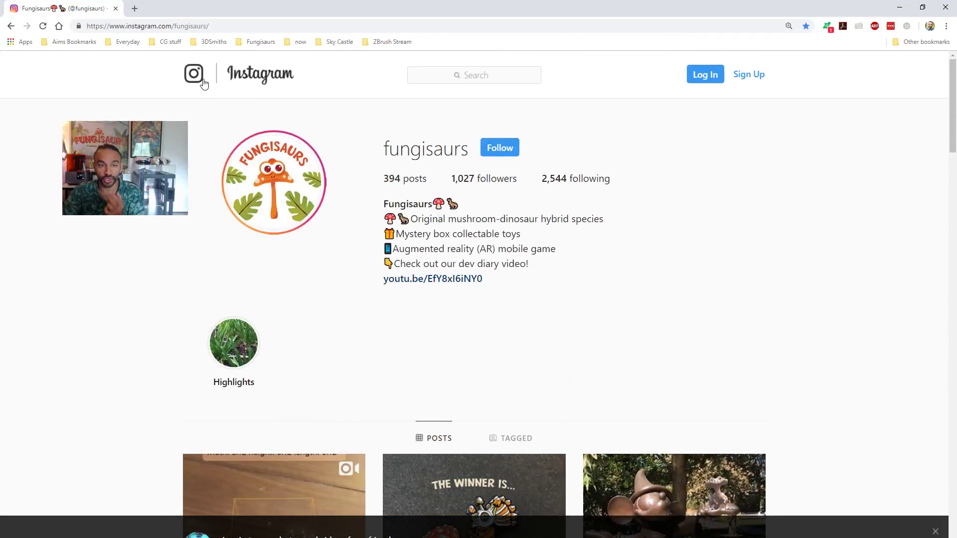
pyautogui.scroll(-8, 766, 228)
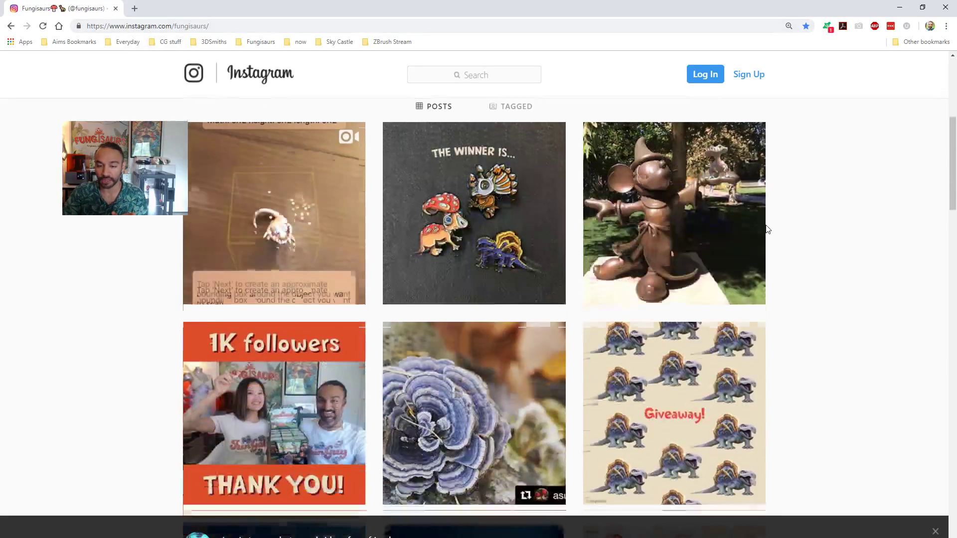
pyautogui.scroll(3, 787, 251)
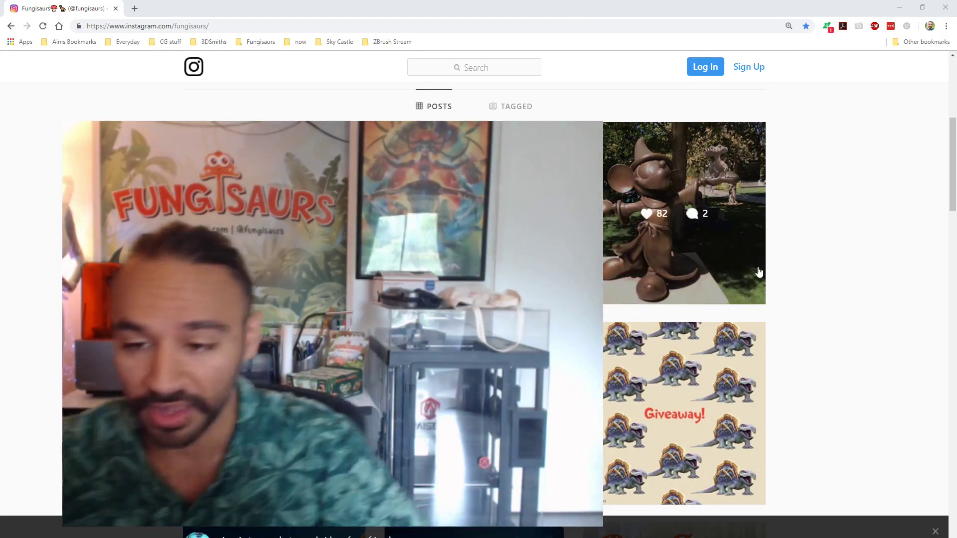
pyautogui.scroll(-7, 832, 319)
pyautogui.scroll(-3, 808, 392)
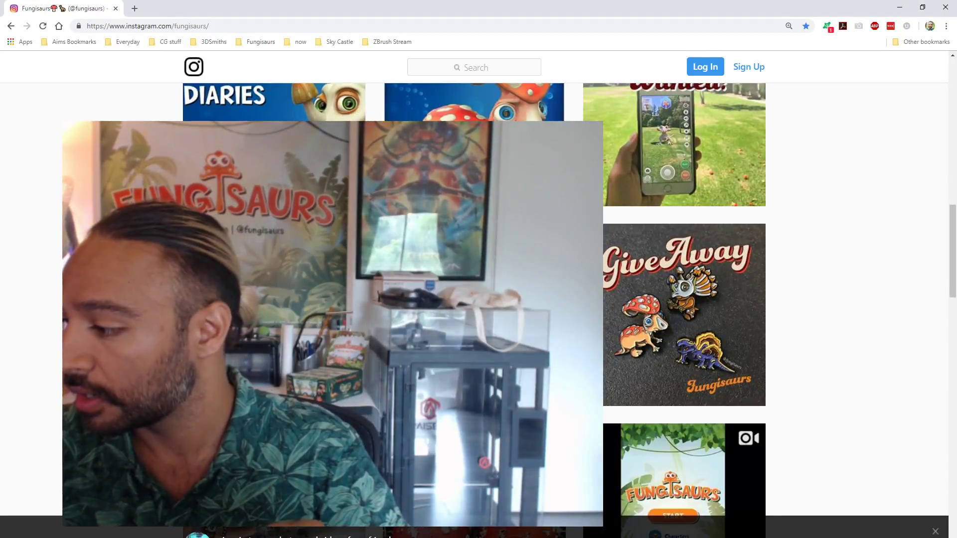
pyautogui.scroll(-3, 767, 296)
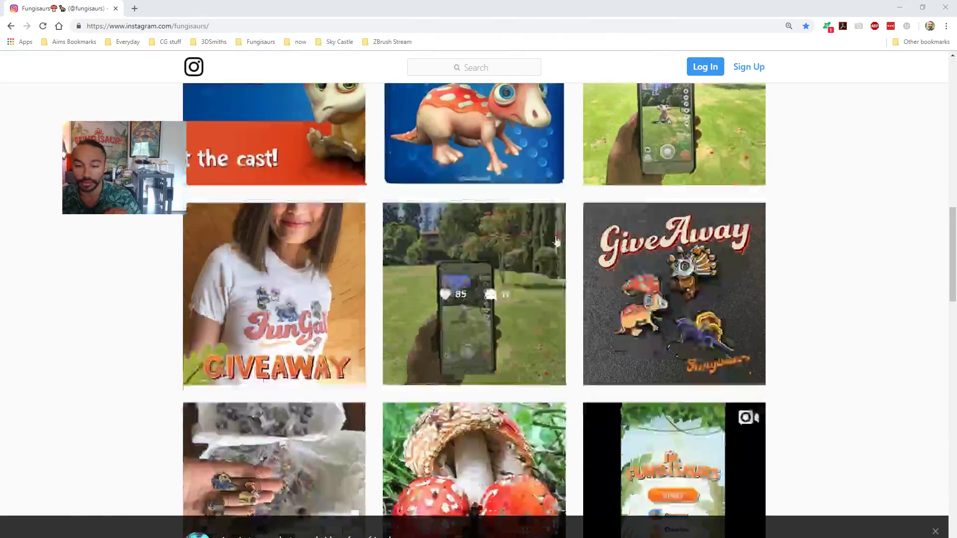
pyautogui.scroll(-13, 767, 295)
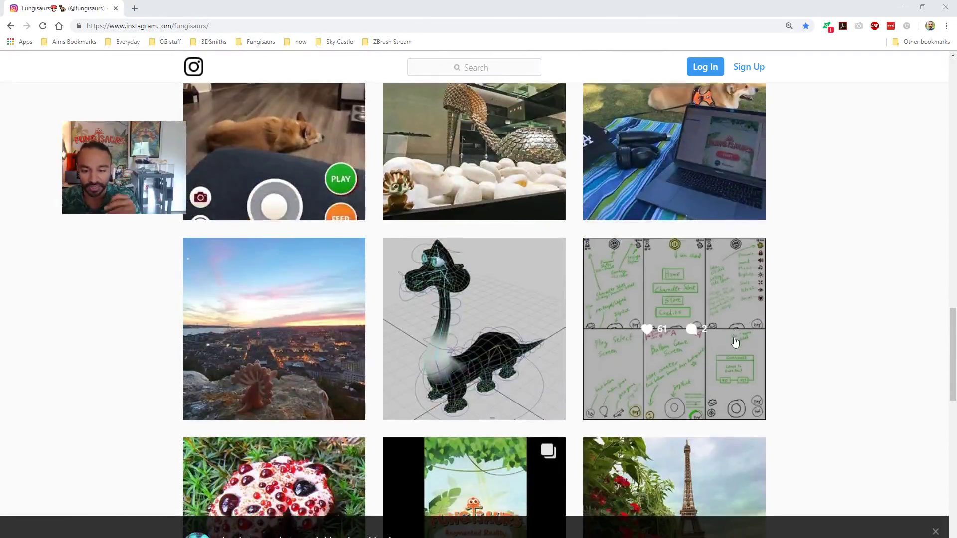
pyautogui.scroll(-6, 798, 332)
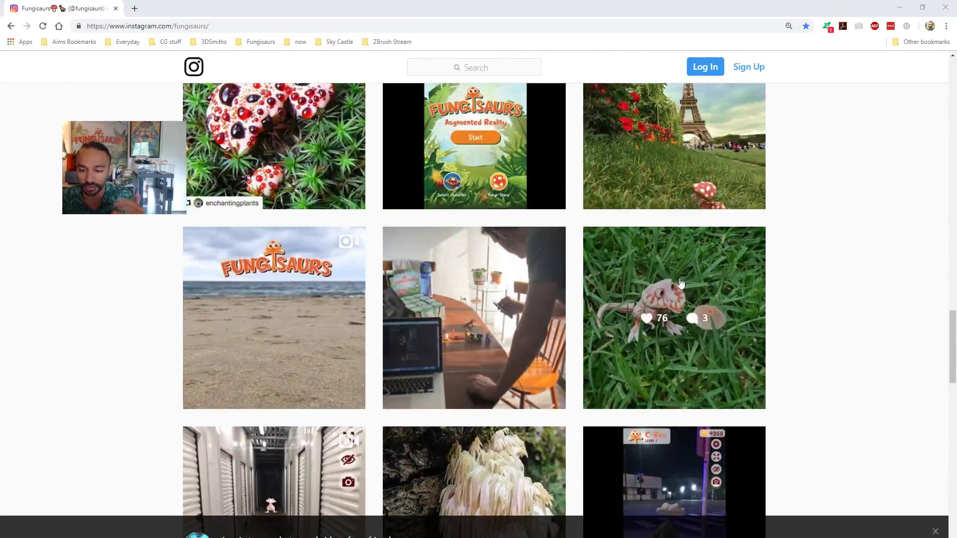
pyautogui.scroll(-2, 813, 329)
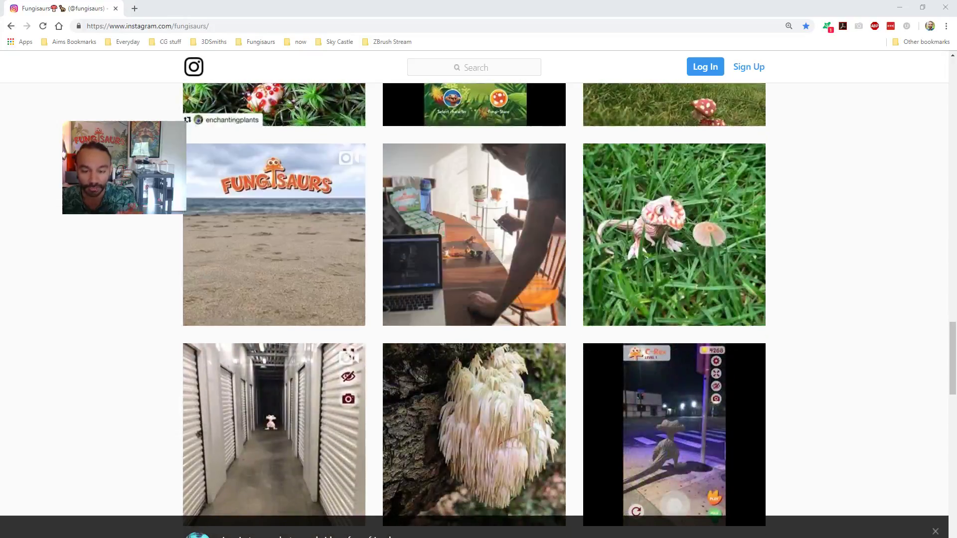
pyautogui.scroll(-5, 813, 344)
pyautogui.scroll(-5, 816, 345)
pyautogui.scroll(2, 802, 342)
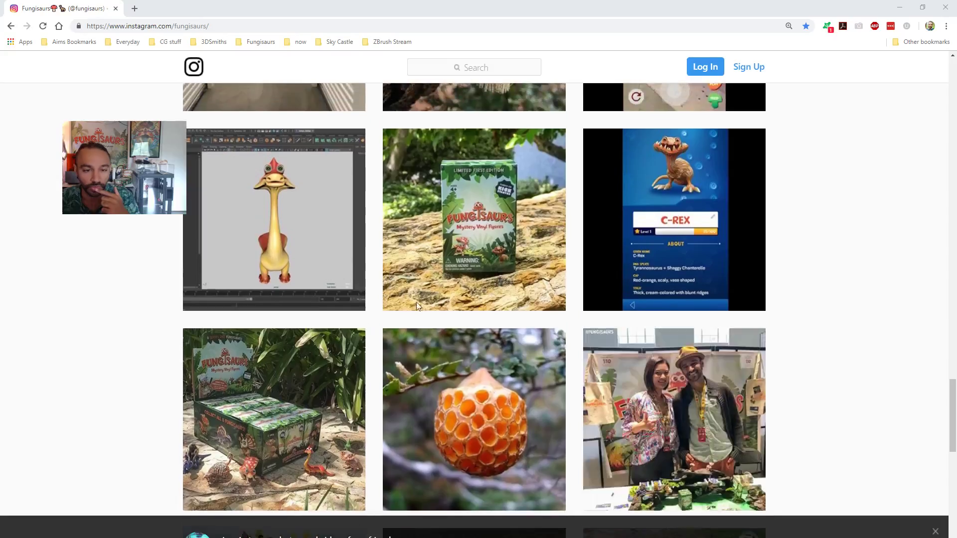
pyautogui.scroll(-15, 782, 276)
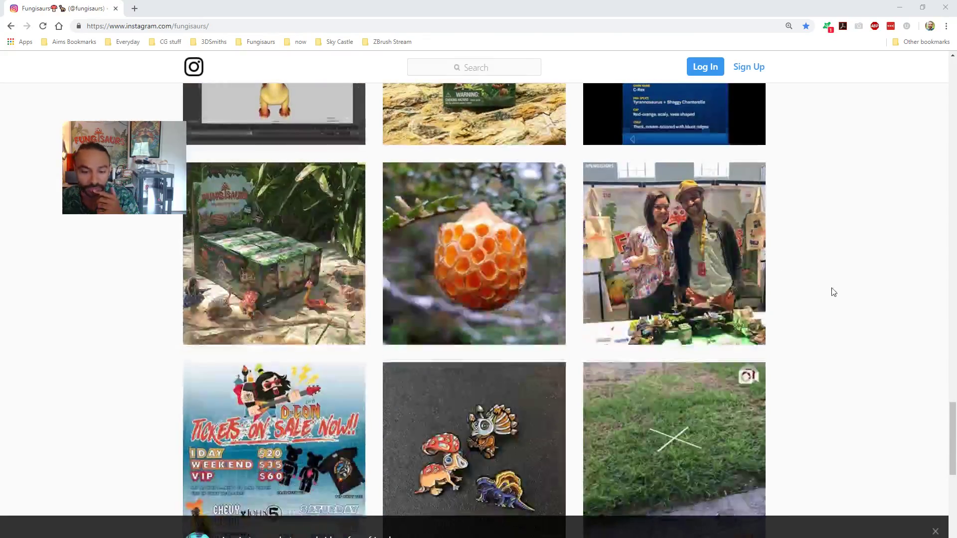
pyautogui.scroll(10, 830, 304)
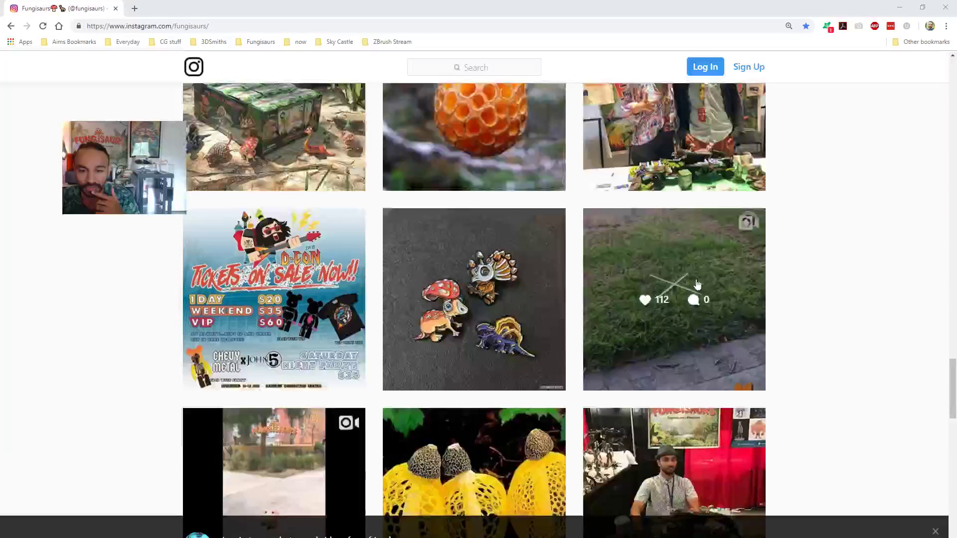
pyautogui.scroll(-3, 842, 387)
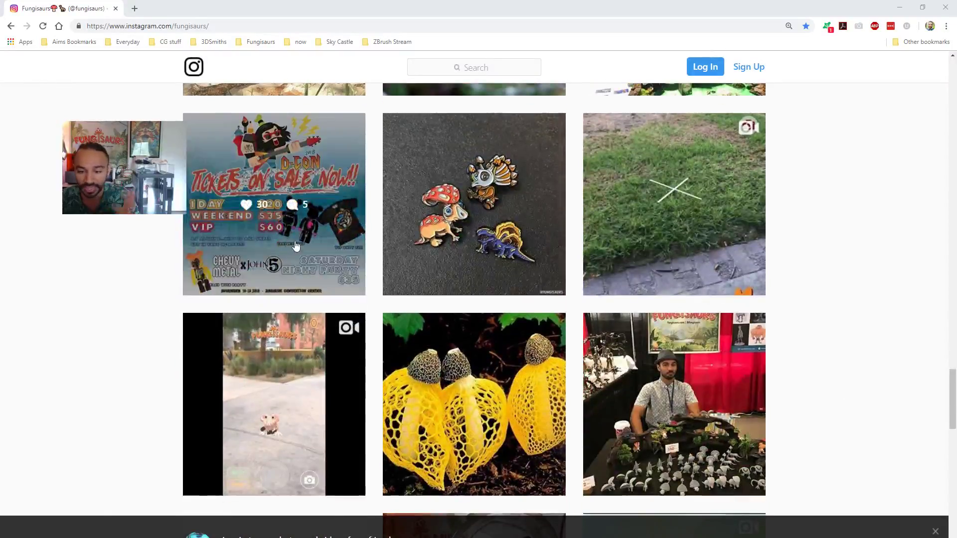
pyautogui.scroll(-8, 802, 318)
pyautogui.scroll(-3, 856, 284)
pyautogui.scroll(-1, 449, 150)
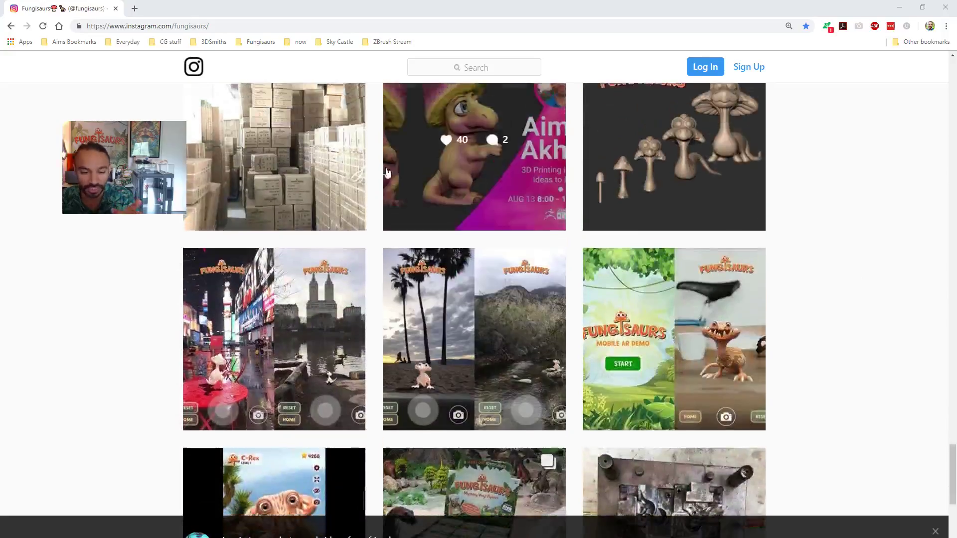
pyautogui.scroll(1, 279, 224)
# Examine the toy-factory posts showing the spray-painting crew, the paint mixing, the tray of C-Rex heads and the steel mold.
pyautogui.scroll(-9, 801, 357)
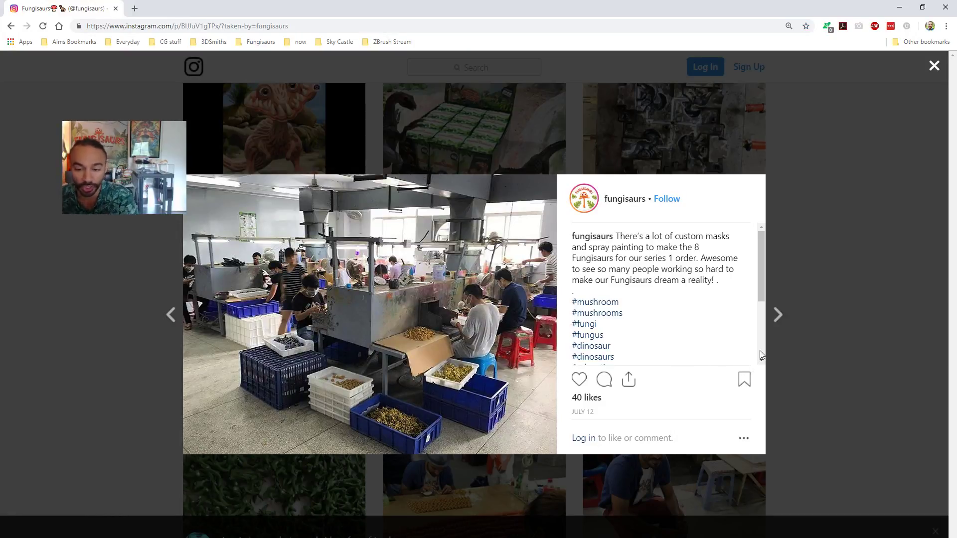
pyautogui.press('Right')
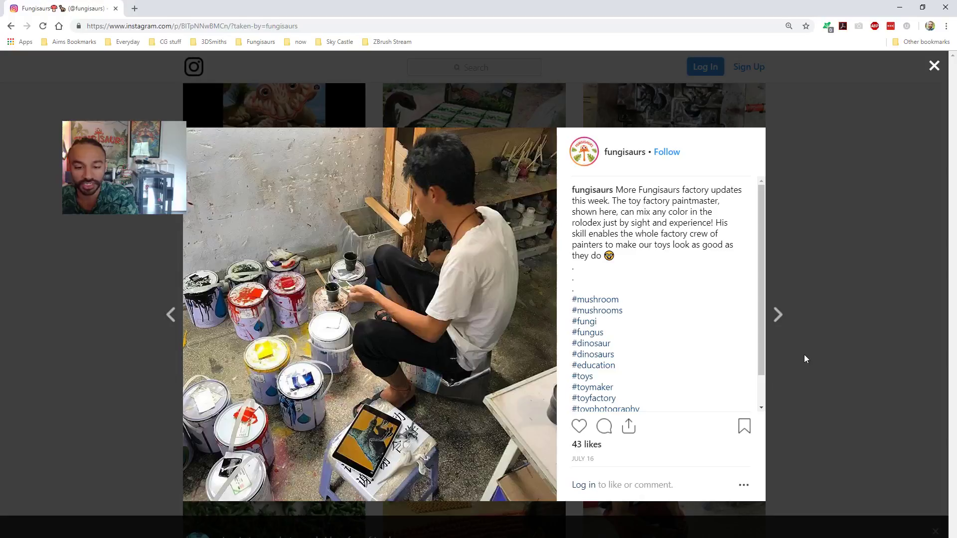
pyautogui.press('Right')
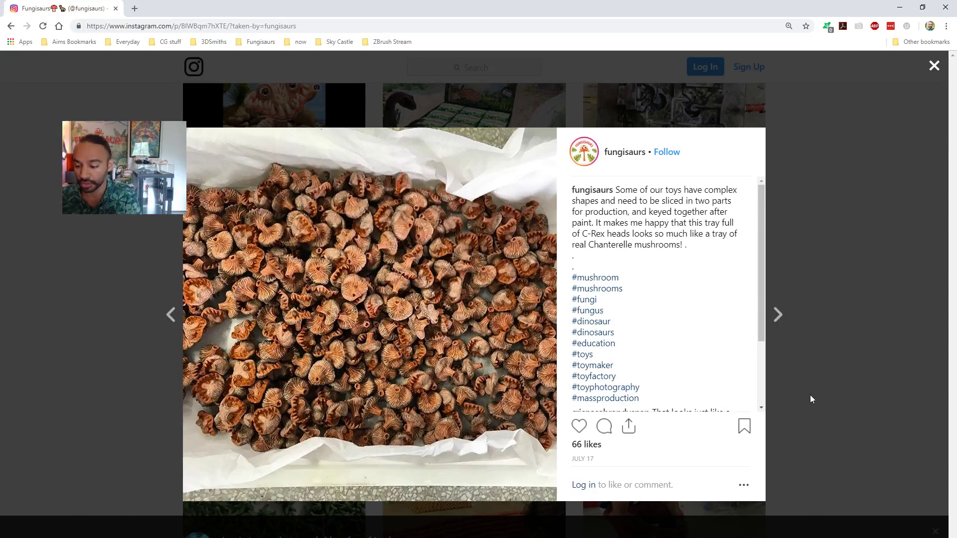
pyautogui.click(854, 421)
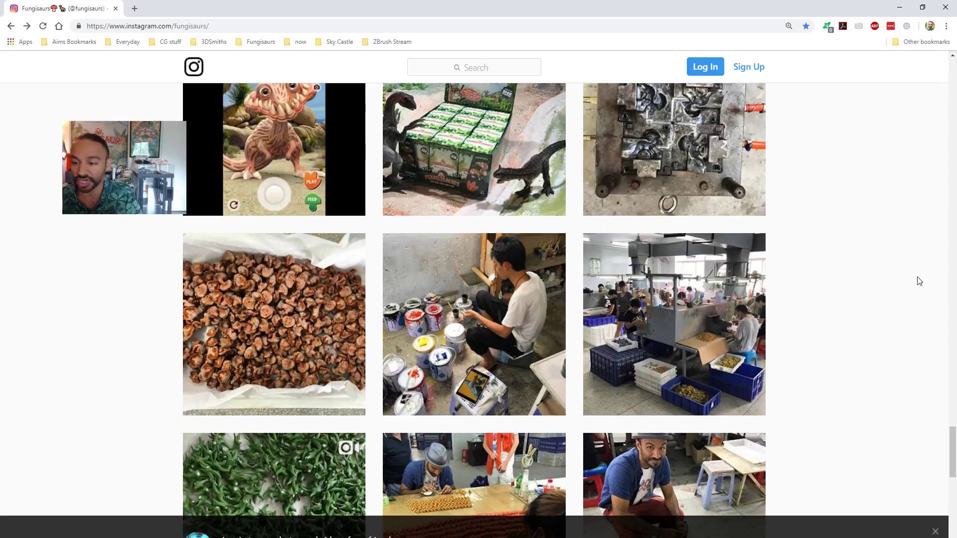
pyautogui.scroll(3, 870, 179)
pyautogui.click(673, 290)
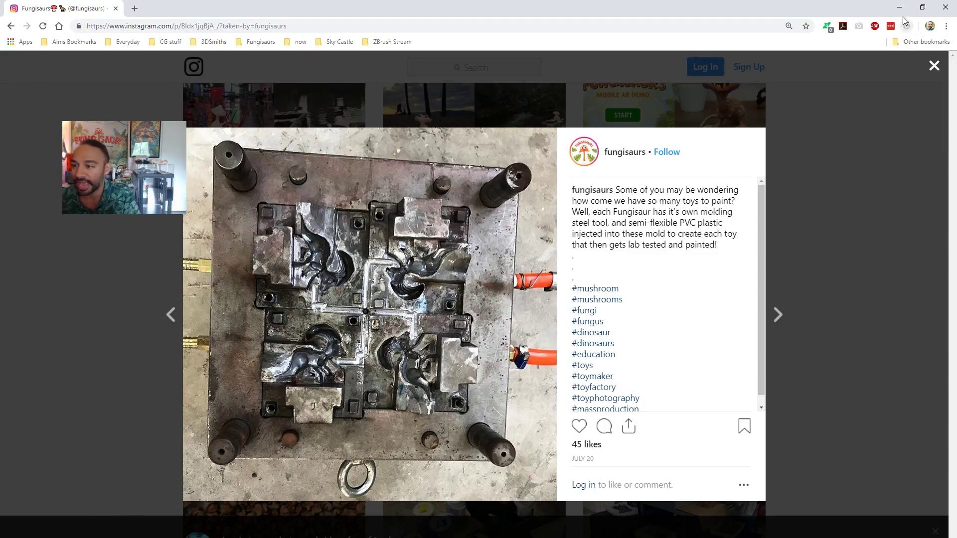
# Close the browser, return to ZBrush and delete all subtools of the DemoSoldier tool.
pyautogui.click(946, 7)
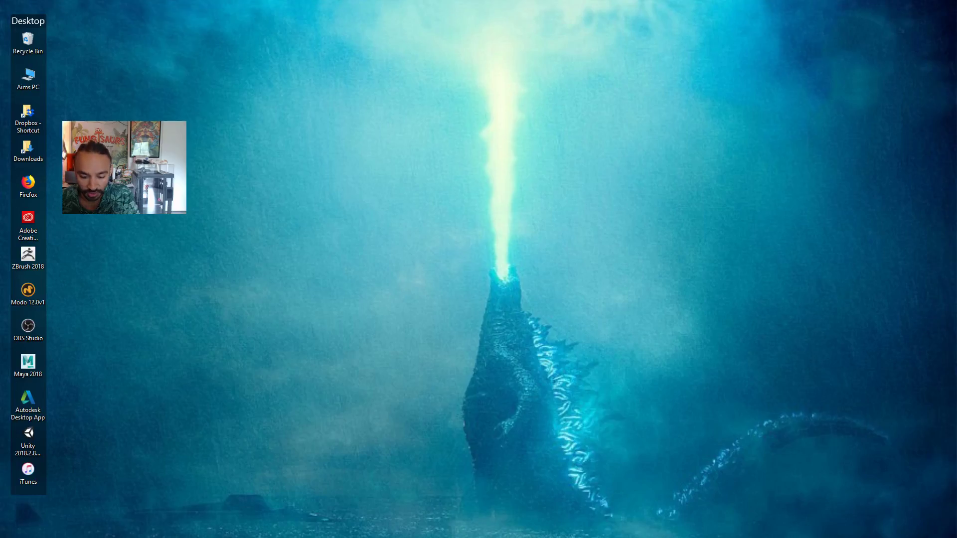
pyautogui.click(466, 529)
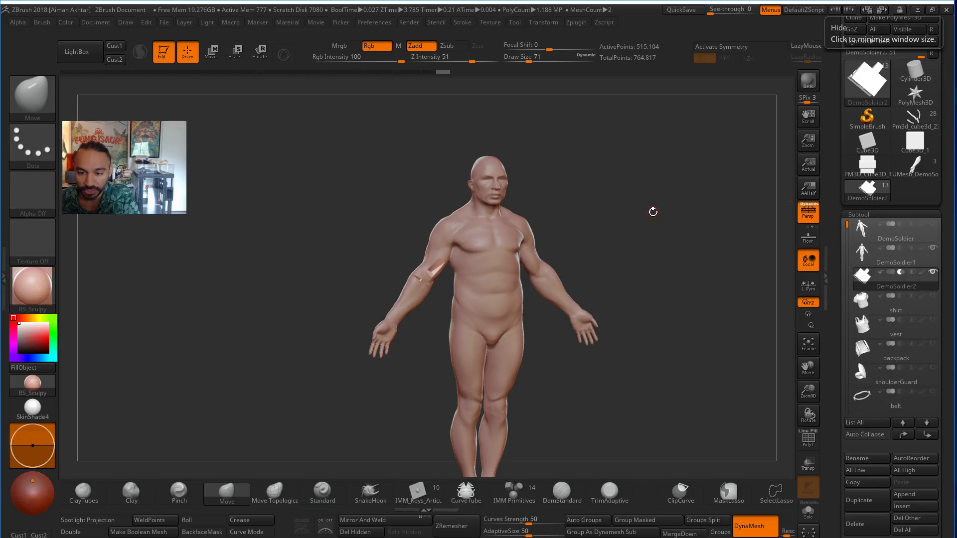
pyautogui.moveTo(605, 232); pyautogui.dragTo(592, 250)
pyautogui.press('ctrl')
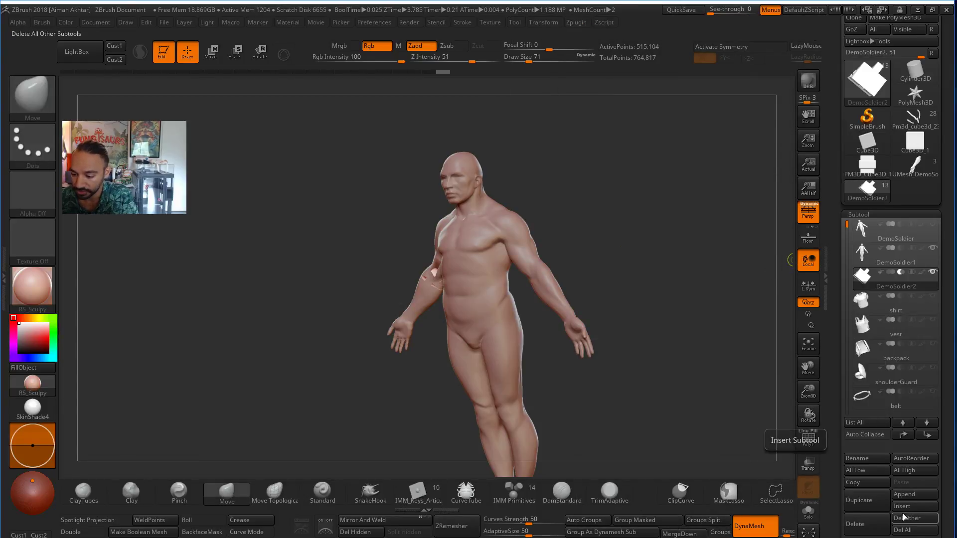
pyautogui.click(910, 531)
pyautogui.click(776, 528)
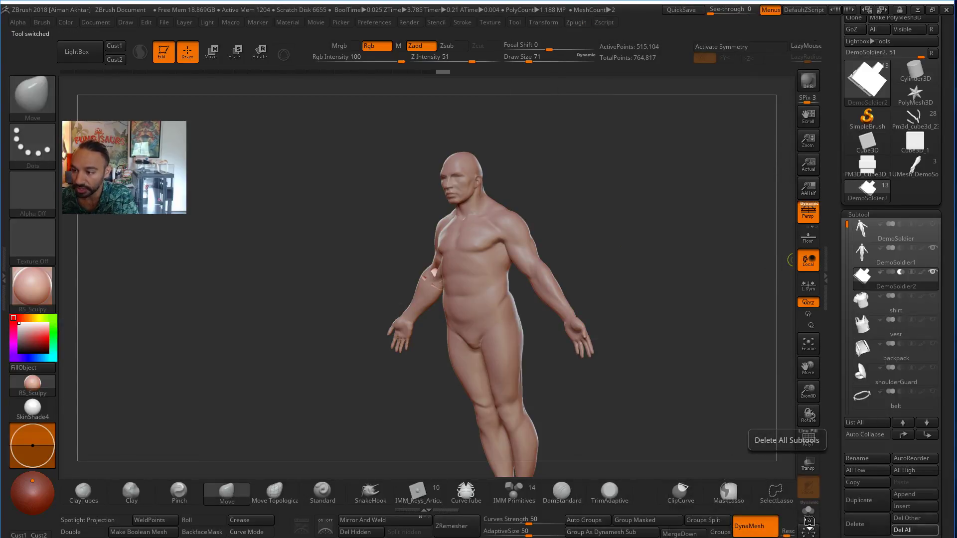
# Select the UMesh_DemoSoldier arm tool and delete all of its subtools.
pyautogui.click(915, 172)
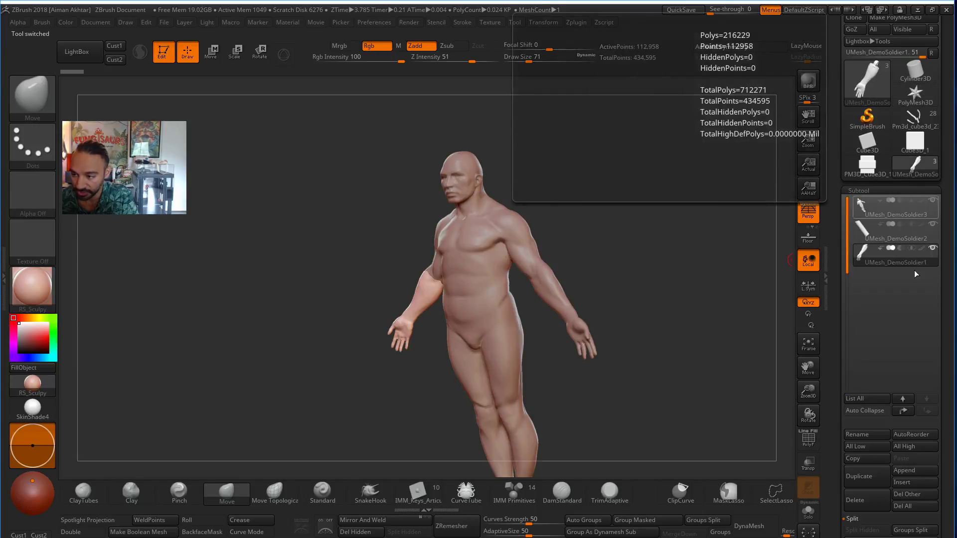
pyautogui.click(914, 507)
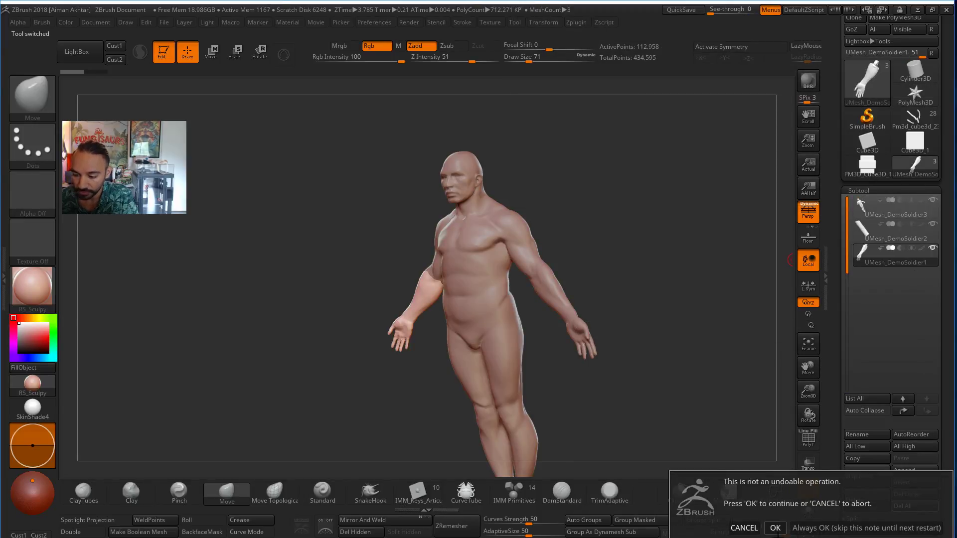
pyautogui.click(776, 529)
pyautogui.moveTo(614, 249)
pyautogui.mouseDown()
pyautogui.moveTo(627, 260)
pyautogui.moveTo(651, 254)
pyautogui.mouseUp()
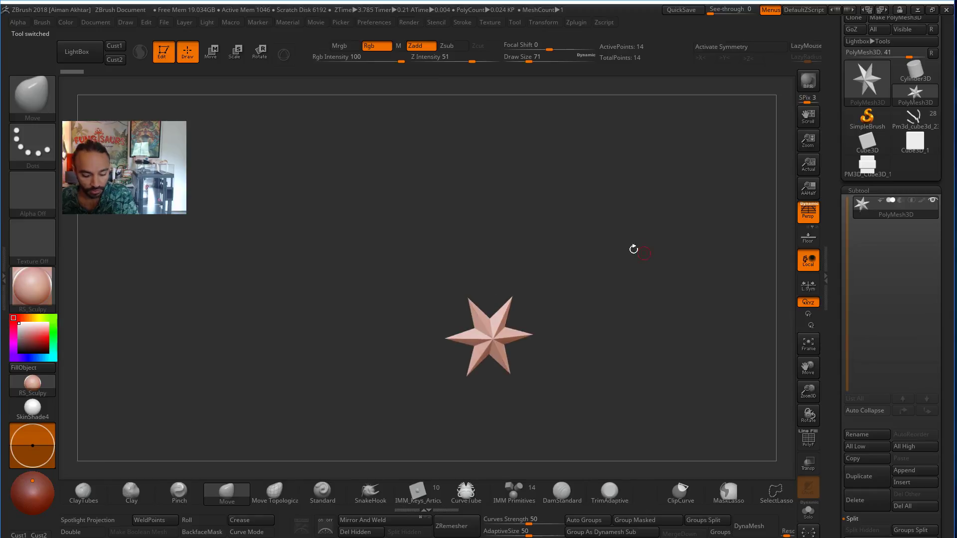
# Choose the Dam_Standard_better brush from the brush library.
pyautogui.click(31, 100)
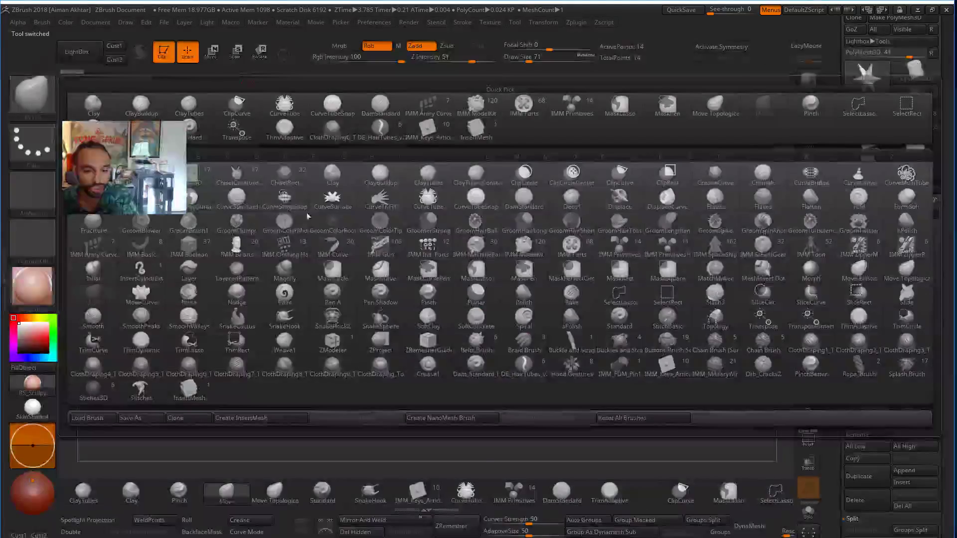
pyautogui.press('d')
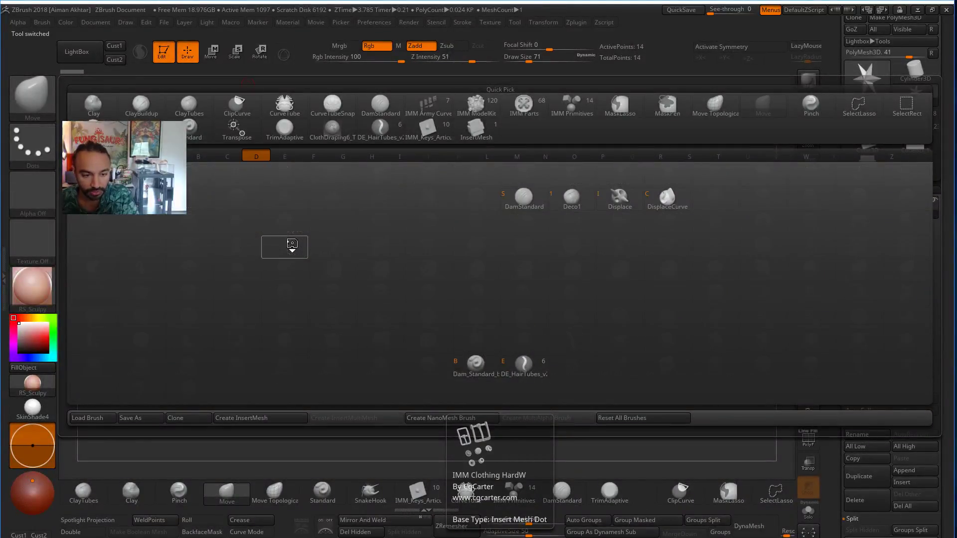
pyautogui.click(466, 362)
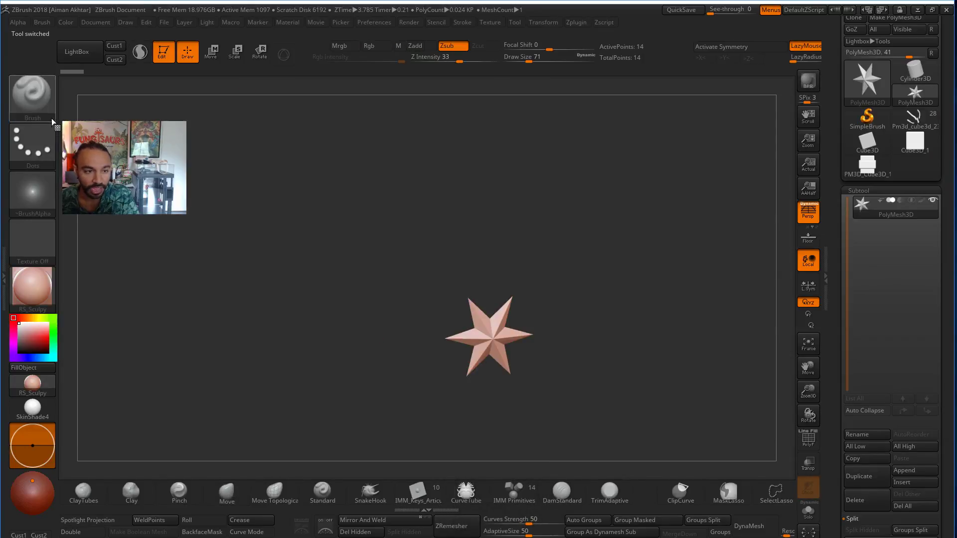
# Switch to the SimpleBrush tool and clear the star from the canvas.
pyautogui.click(868, 120)
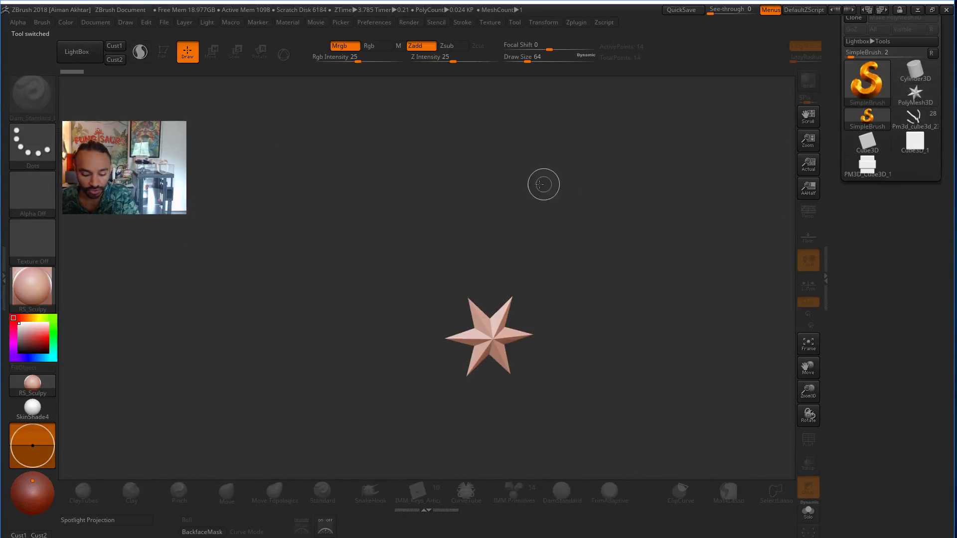
pyautogui.hotkey('ctrl', 'n')
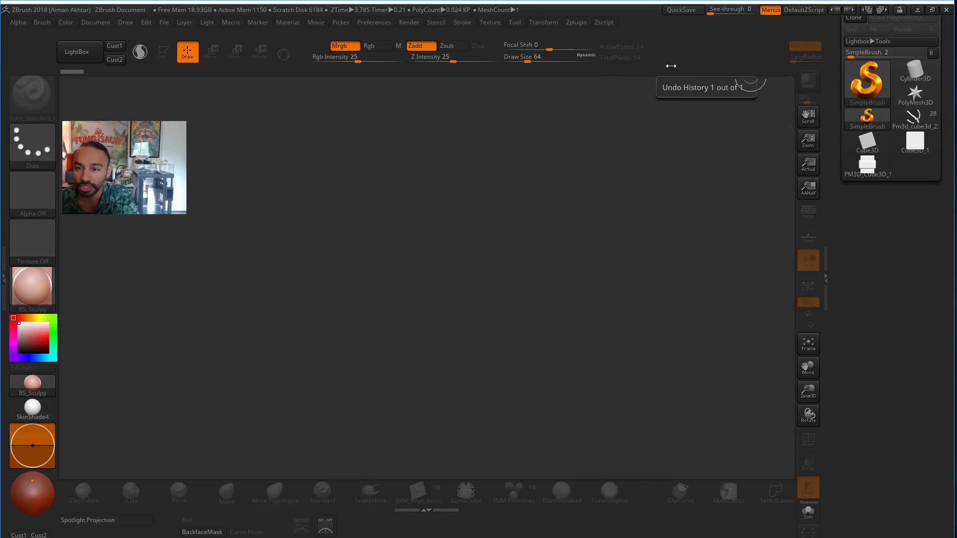
# Select the Cube3D tool and draw a small cube on the empty canvas.
pyautogui.click(868, 142)
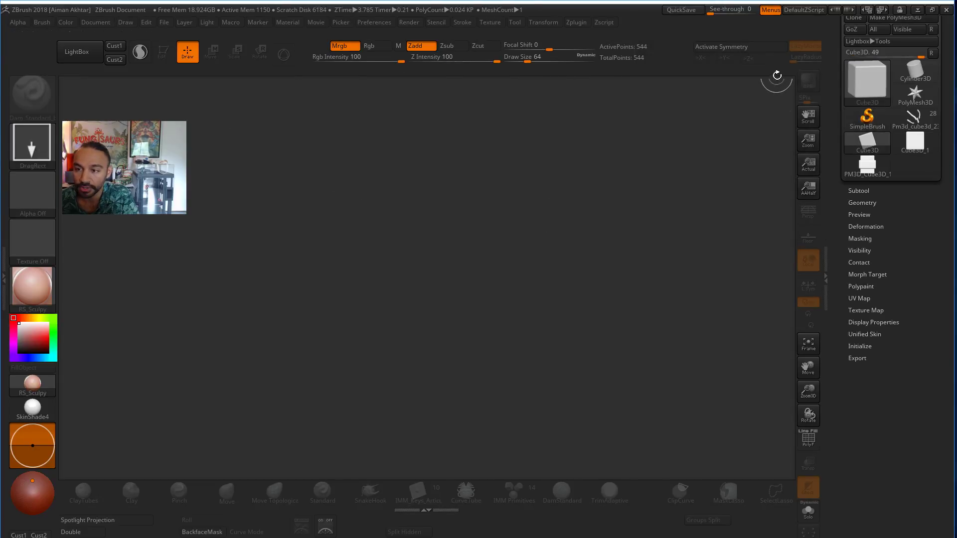
pyautogui.moveTo(395, 250); pyautogui.dragTo(421, 275)
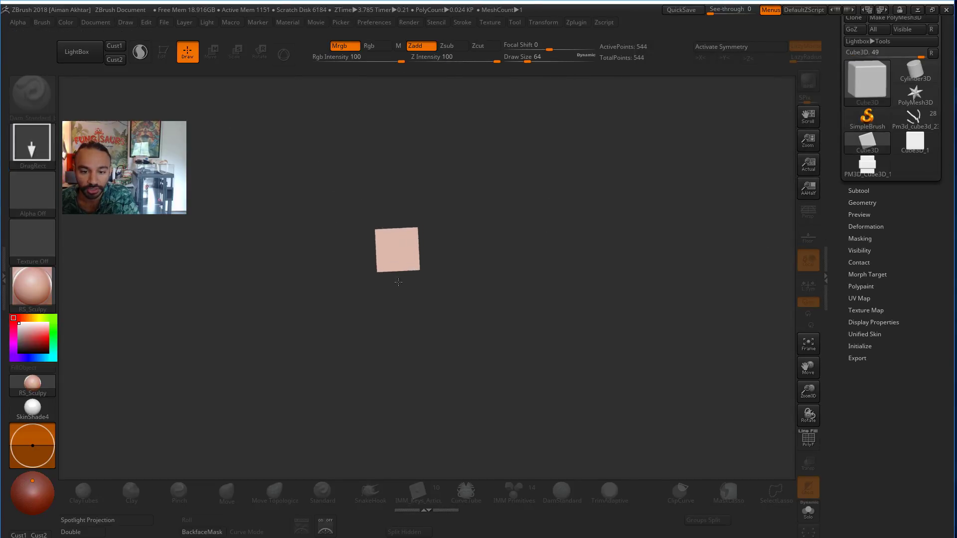
# Clear the canvas with Cube3D_1 as the active tool, draw a larger cube in the middle and enter Edit mode.
pyautogui.click(915, 141)
pyautogui.hotkey('ctrl', 'n')
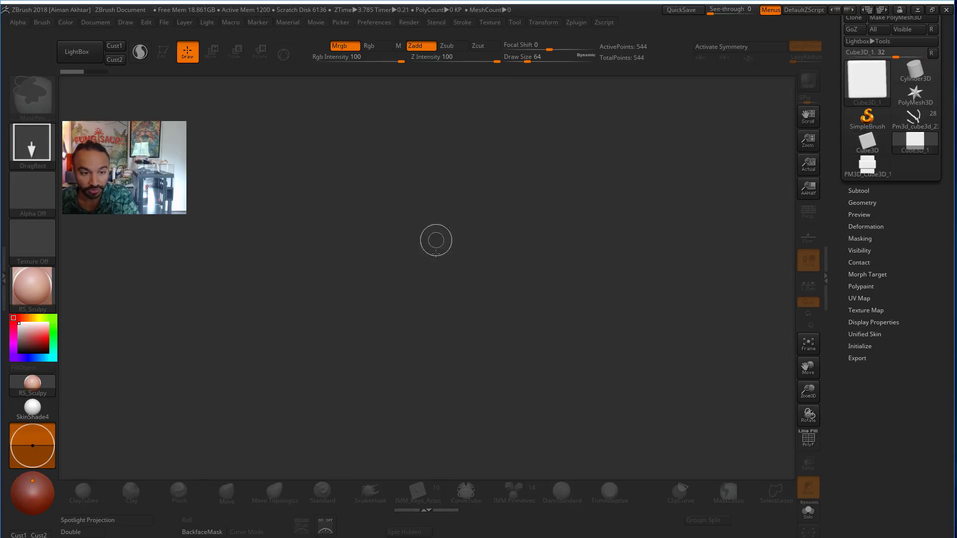
pyautogui.moveTo(427, 268); pyautogui.dragTo(498, 279)
pyautogui.click(153, 60)
pyautogui.click(153, 60)
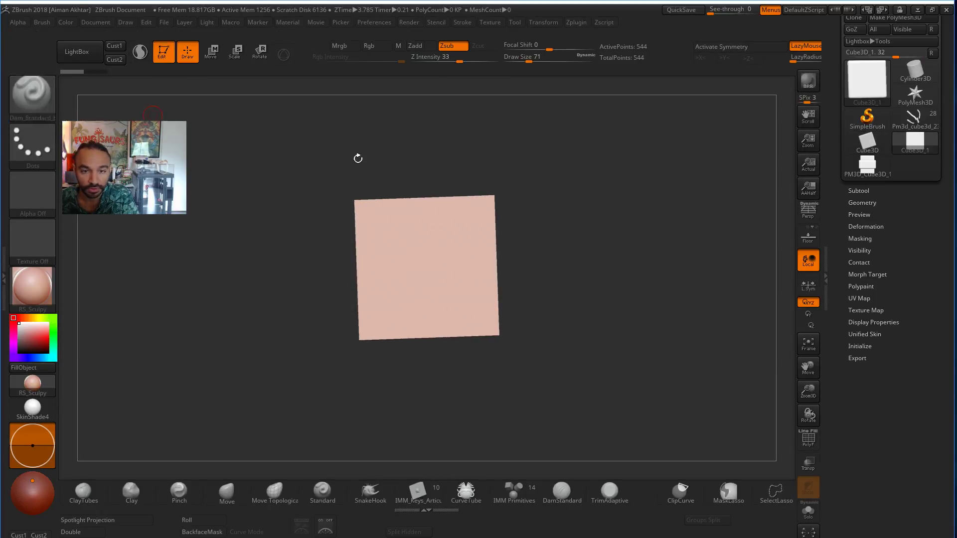
pyautogui.keyDown('alt'); pyautogui.moveTo(607, 222); pyautogui.dragTo(595, 252); pyautogui.keyUp('alt')
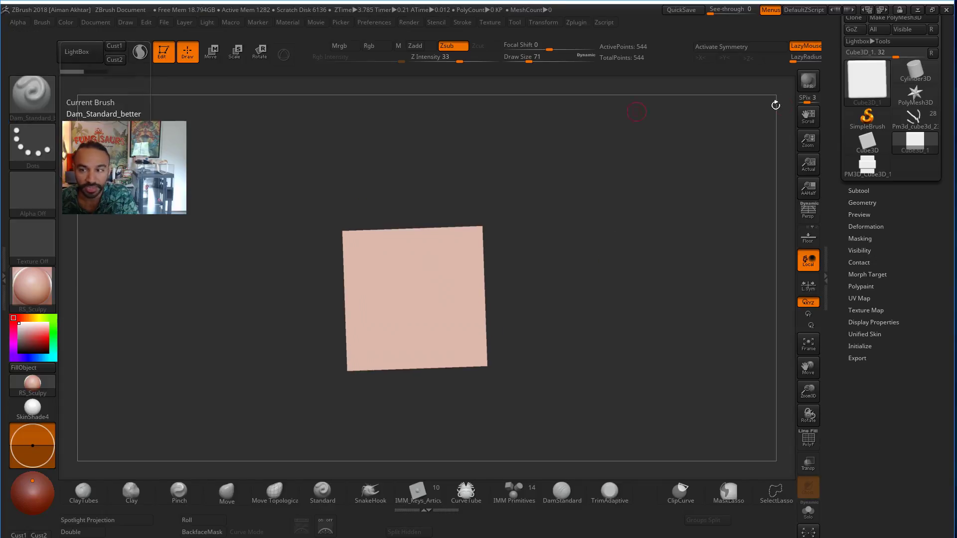
# Adjust the LazyRadius of the Dam_Standard_better brush in the Lazy Mouse stroke settings and try it on the cube.
pyautogui.moveTo(794, 59); pyautogui.dragTo(823, 63)
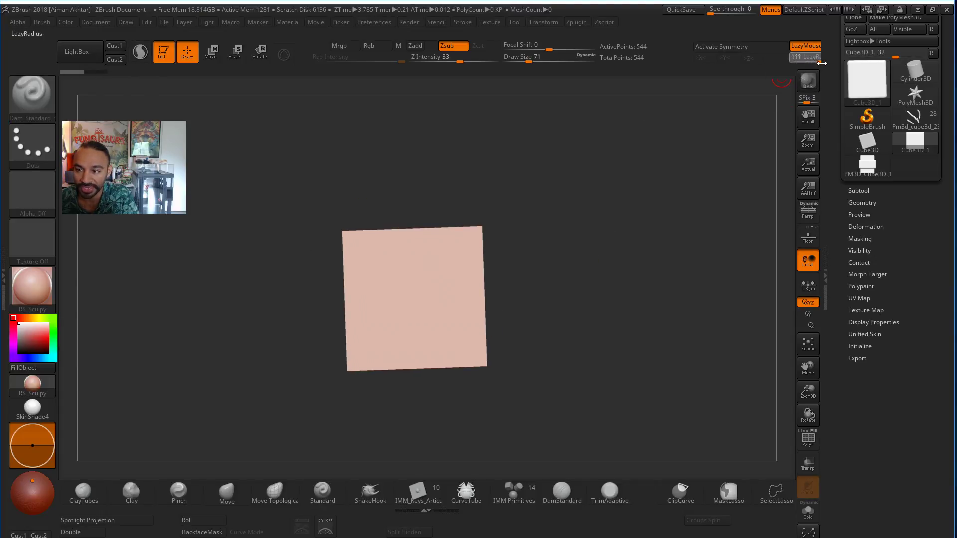
pyautogui.click(463, 22)
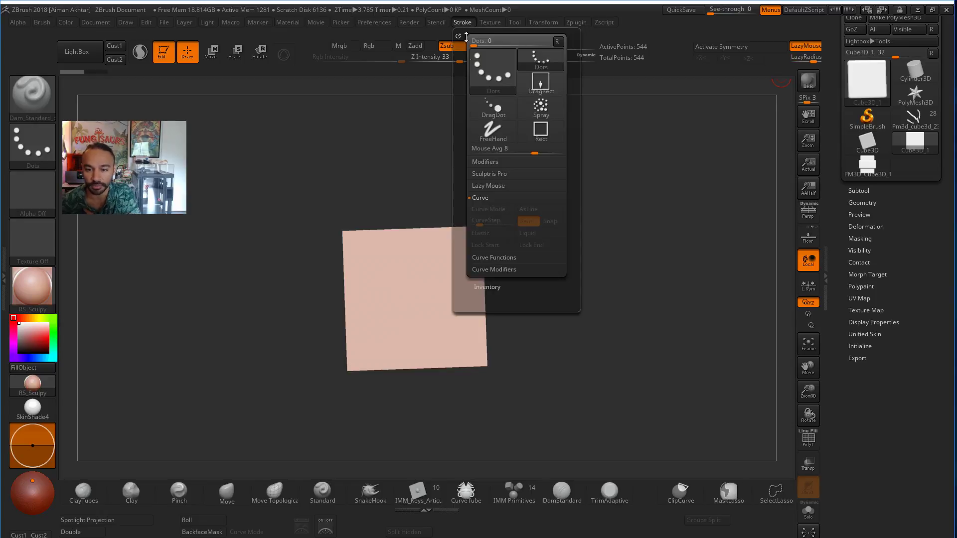
pyautogui.click(488, 186)
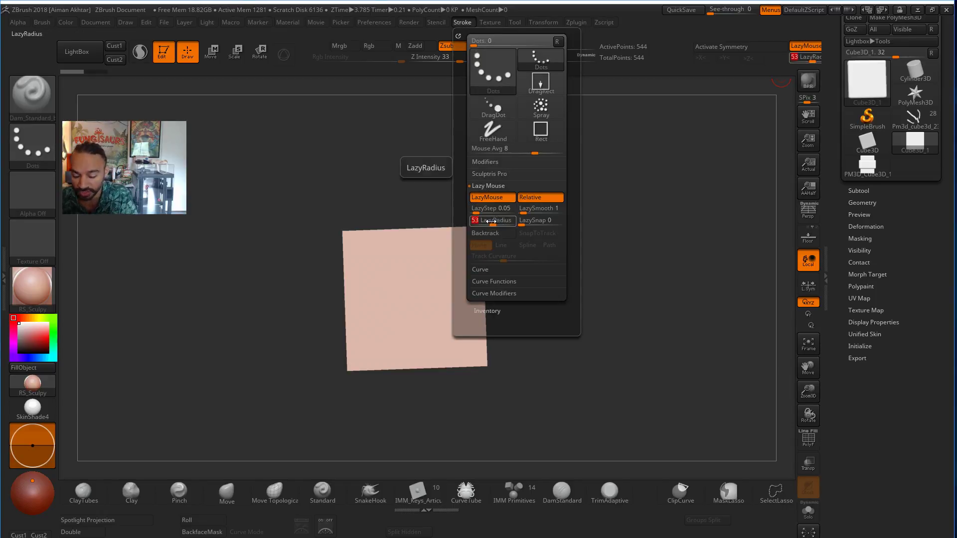
pyautogui.click(361, 254)
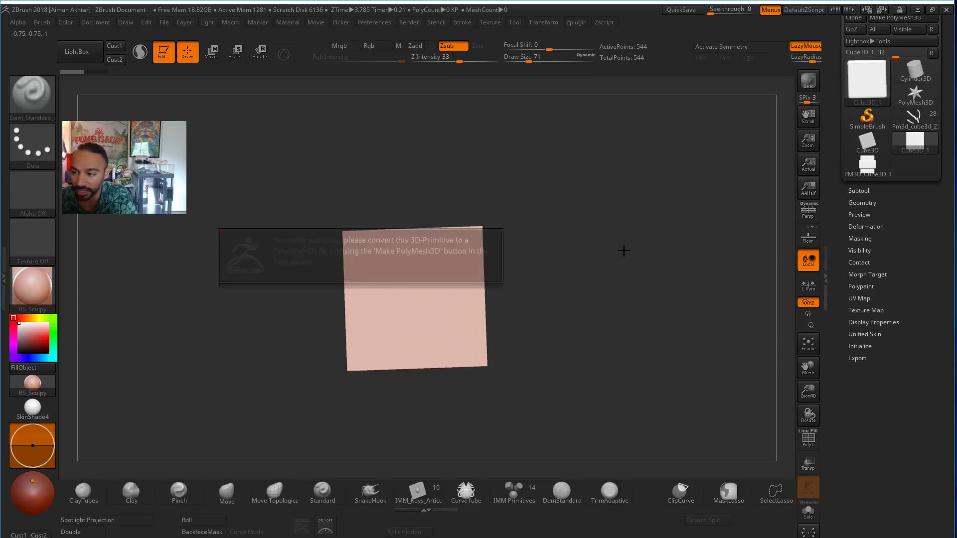
# Convert the cube primitive to a PolyMesh3D, carve a diagonal test stroke across its front and undo it.
pyautogui.moveTo(937, 198); pyautogui.dragTo(937, 267)
pyautogui.click(896, 85)
pyautogui.moveTo(352, 233)
pyautogui.mouseDown()
pyautogui.moveTo(371, 277)
pyautogui.moveTo(452, 334)
pyautogui.mouseUp()
pyautogui.hotkey('ctrl', 'z')
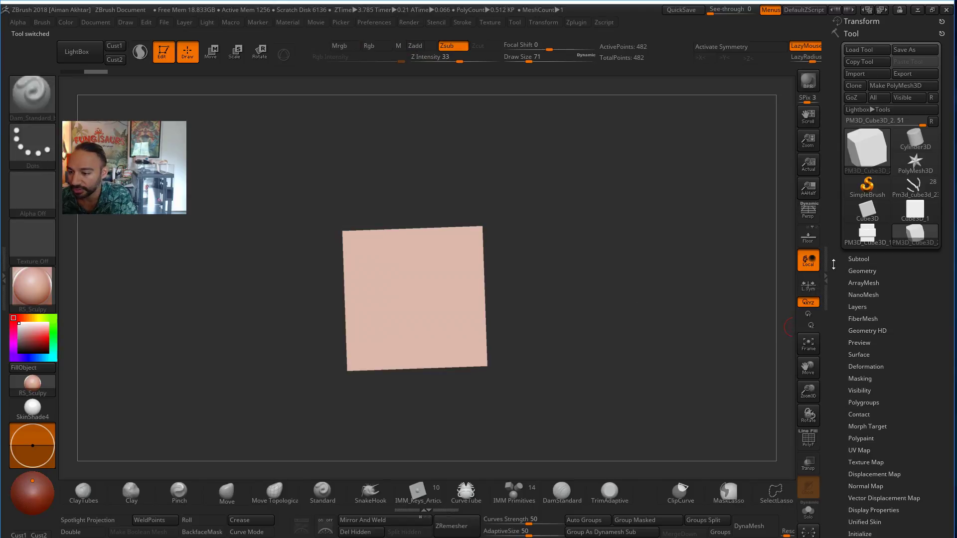
# Turn to the cube's Geometry settings and subdivide the mesh up to SDiv 6.
pyautogui.click(862, 270)
pyautogui.click(868, 330)
pyautogui.hotkey('ctrl', 'd')
pyautogui.hotkey('ctrl', 'd')
pyautogui.hotkey('ctrl', 'd')
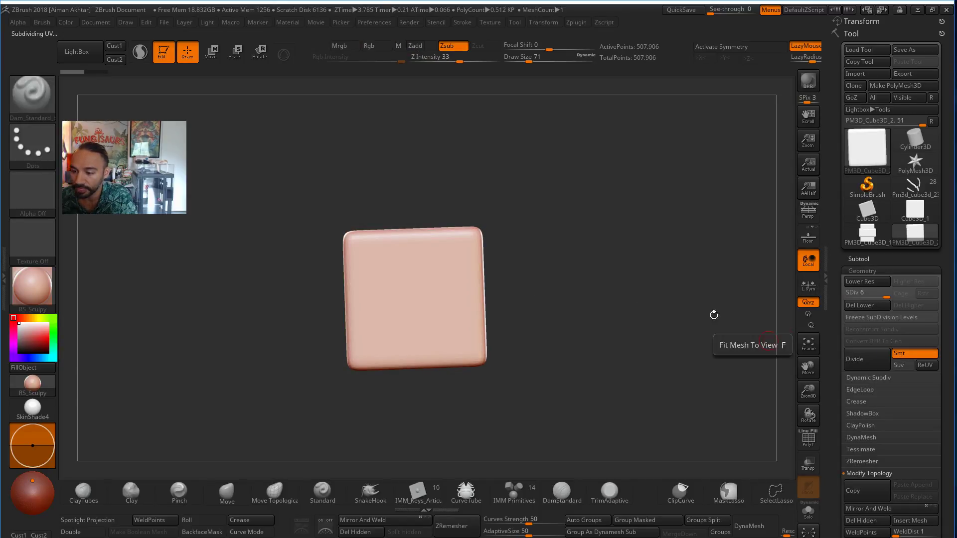
# Carve two smooth curved test grooves across the cube's front and side at draw size 71, and undo the last one.
pyautogui.moveTo(716, 316); pyautogui.dragTo(347, 245)
pyautogui.moveTo(263, 233)
pyautogui.mouseDown()
pyautogui.moveTo(277, 289)
pyautogui.moveTo(359, 324)
pyautogui.moveTo(493, 278)
pyautogui.moveTo(649, 313)
pyautogui.moveTo(688, 351)
pyautogui.moveTo(704, 340)
pyautogui.mouseUp()
pyautogui.moveTo(436, 252); pyautogui.dragTo(548, 332)
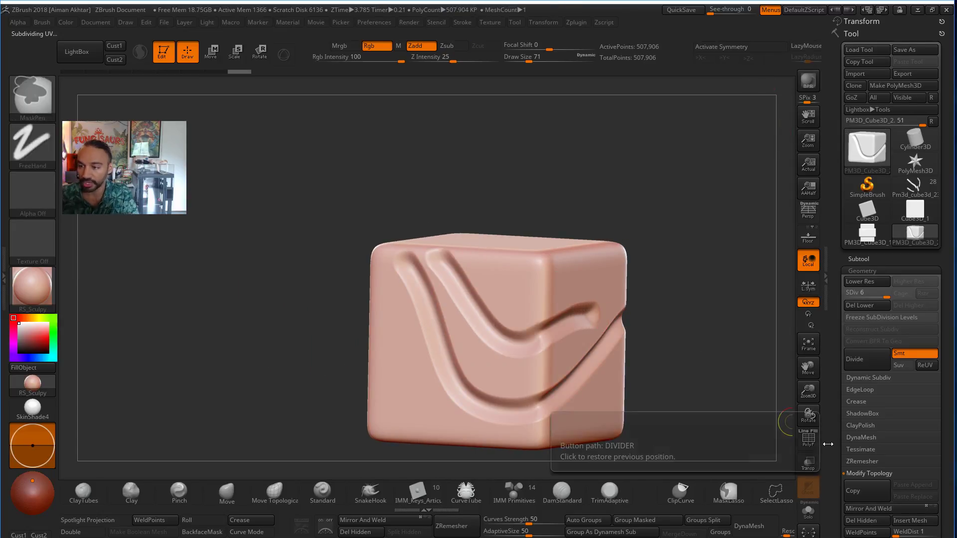
pyautogui.hotkey('ctrl', 'z')
# Carve narrower test grooves across the cube's front face while reducing the brush's draw size.
pyautogui.press('s')
pyautogui.moveTo(464, 278)
pyautogui.mouseDown()
pyautogui.moveTo(537, 332)
pyautogui.moveTo(579, 317)
pyautogui.mouseUp()
pyautogui.moveTo(435, 265)
pyautogui.mouseDown()
pyautogui.moveTo(524, 375)
pyautogui.moveTo(491, 349)
pyautogui.mouseUp()
pyautogui.press('s')
pyautogui.moveTo(387, 304); pyautogui.dragTo(430, 441)
pyautogui.press('s')
pyautogui.moveTo(414, 355); pyautogui.dragTo(422, 355)
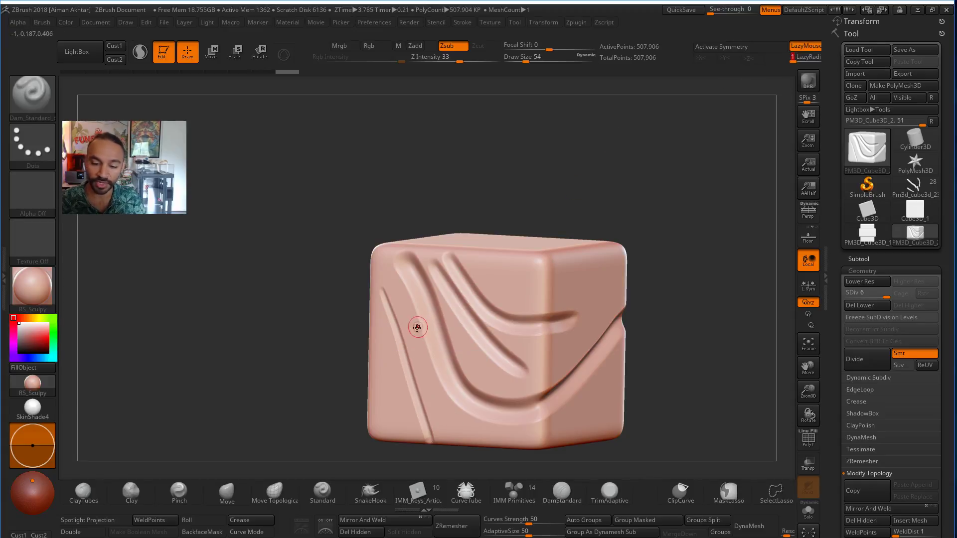
# Reduce the draw size to 39, try one more groove, and undo all the test grooves on the cube.
pyautogui.press('s')
pyautogui.moveTo(416, 307); pyautogui.dragTo(409, 306)
pyautogui.moveTo(395, 273)
pyautogui.mouseDown()
pyautogui.moveTo(445, 388)
pyautogui.moveTo(483, 380)
pyautogui.moveTo(549, 269)
pyautogui.moveTo(568, 363)
pyautogui.moveTo(546, 393)
pyautogui.mouseUp()
pyautogui.hotkey('ctrl', 'z')
pyautogui.hotkey('ctrl', 'z')
pyautogui.hotkey('ctrl', 'z')
pyautogui.hotkey('ctrl', 'z')
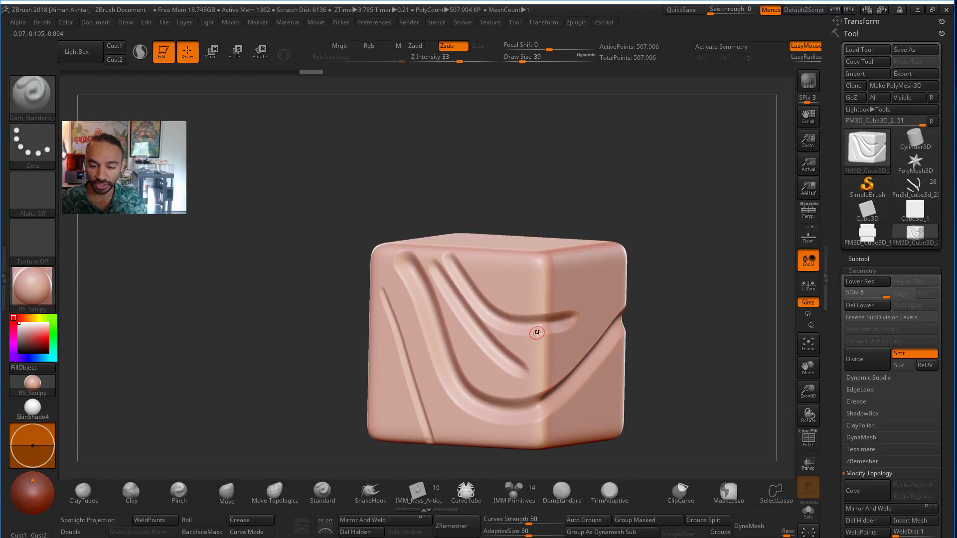
pyautogui.hotkey('ctrl', 'z')
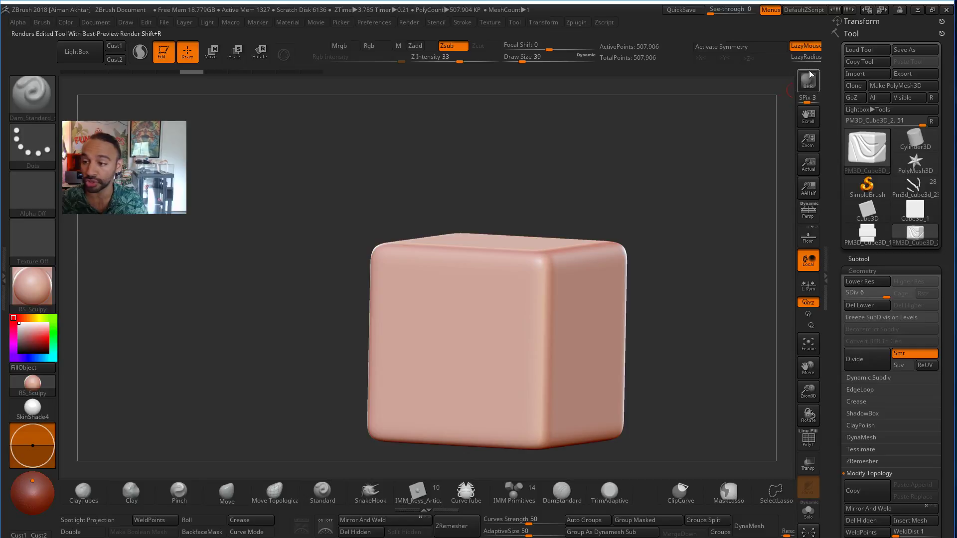
# Try raising LazySmooth to 11 in the Lazy Mouse stroke settings.
pyautogui.click(469, 23)
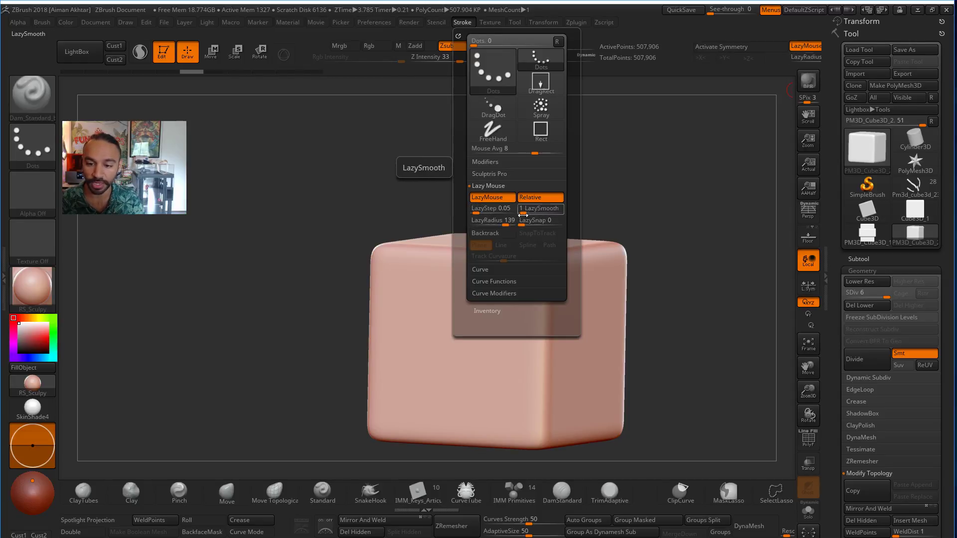
pyautogui.moveTo(525, 213); pyautogui.dragTo(530, 210)
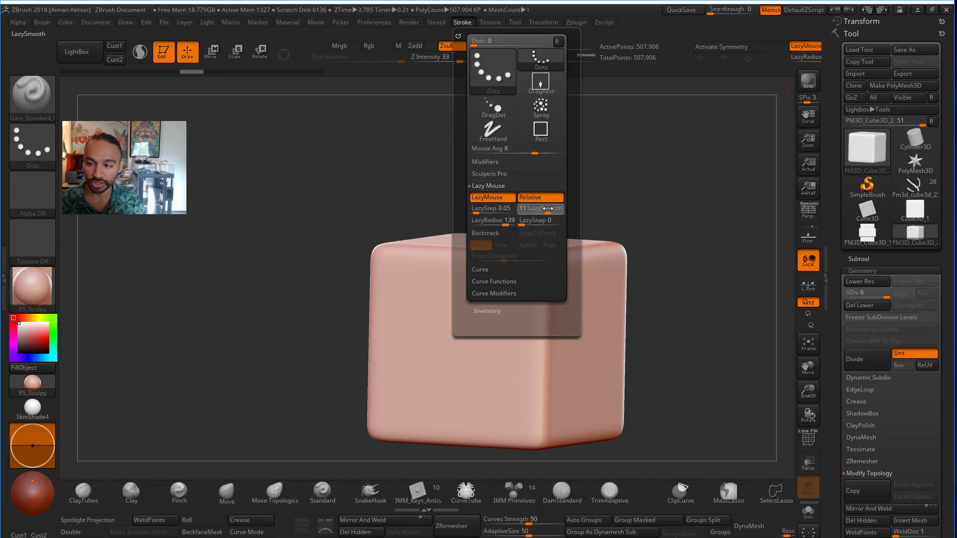
pyautogui.moveTo(533, 210); pyautogui.dragTo(485, 226)
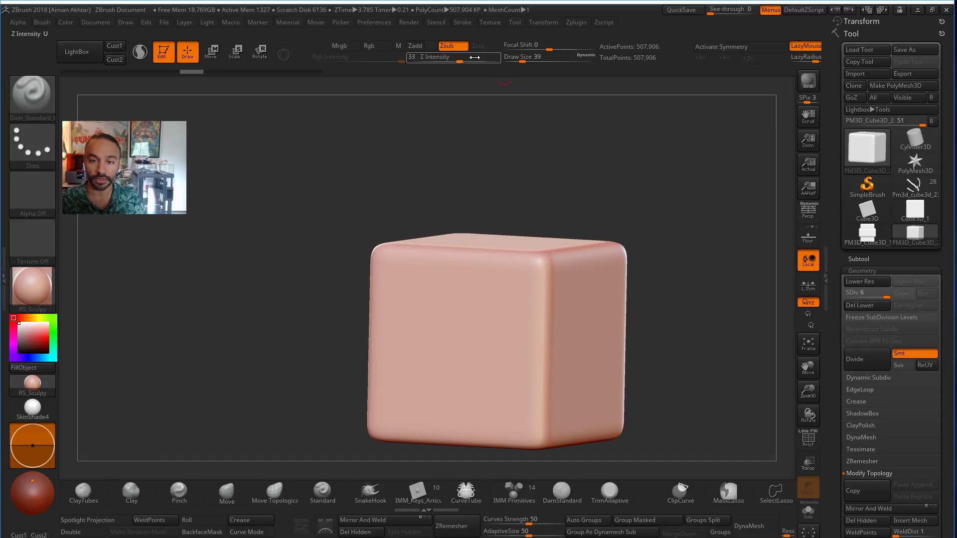
# Store the current configuration through the Config preferences so the brush settings are kept.
pyautogui.click(369, 23)
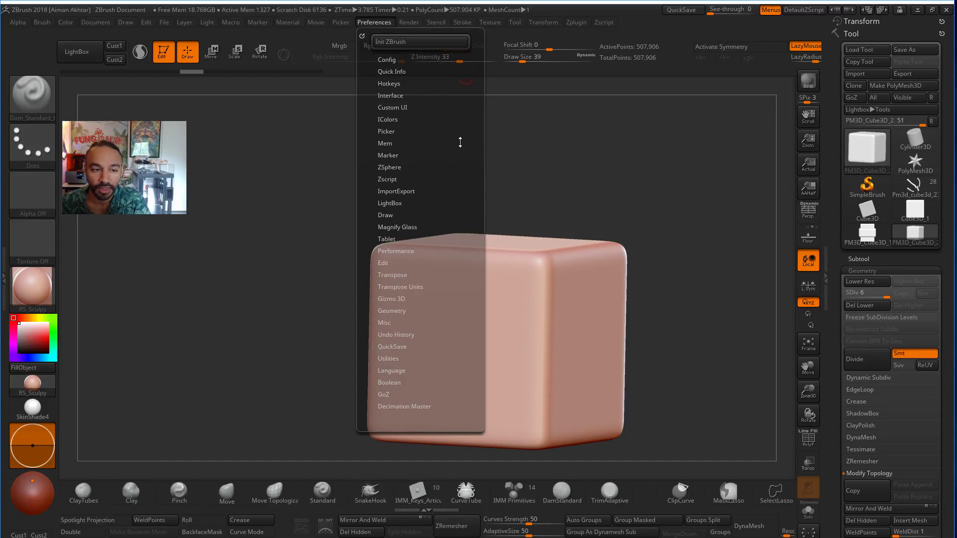
pyautogui.click(391, 60)
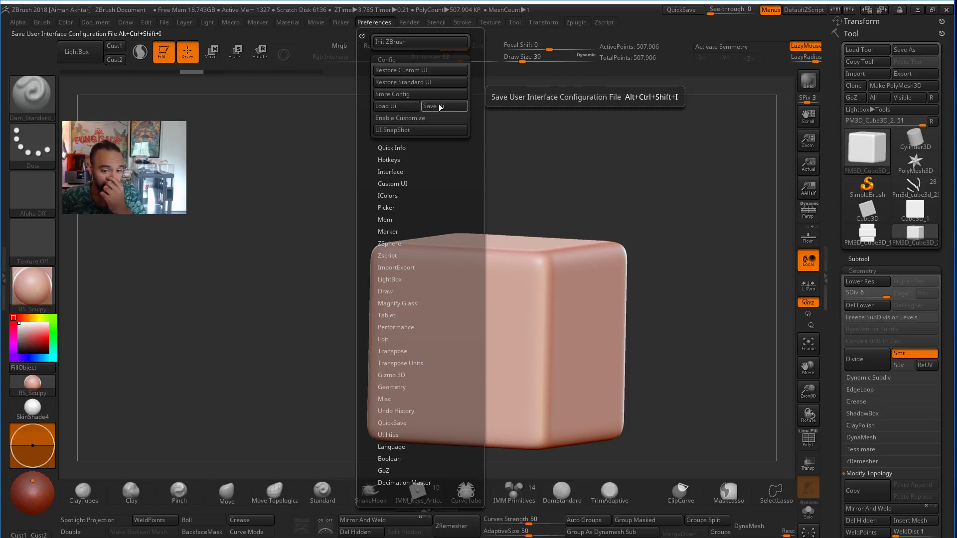
pyautogui.moveTo(447, 196)
pyautogui.mouseDown()
pyautogui.moveTo(446, 133)
pyautogui.moveTo(443, 186)
pyautogui.mouseUp()
pyautogui.click(443, 191)
pyautogui.click(452, 114)
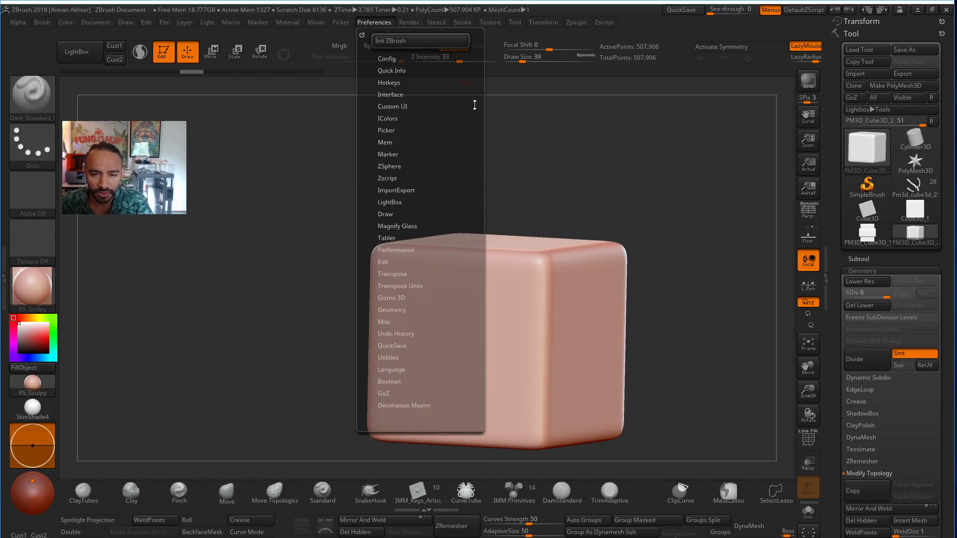
pyautogui.click(387, 58)
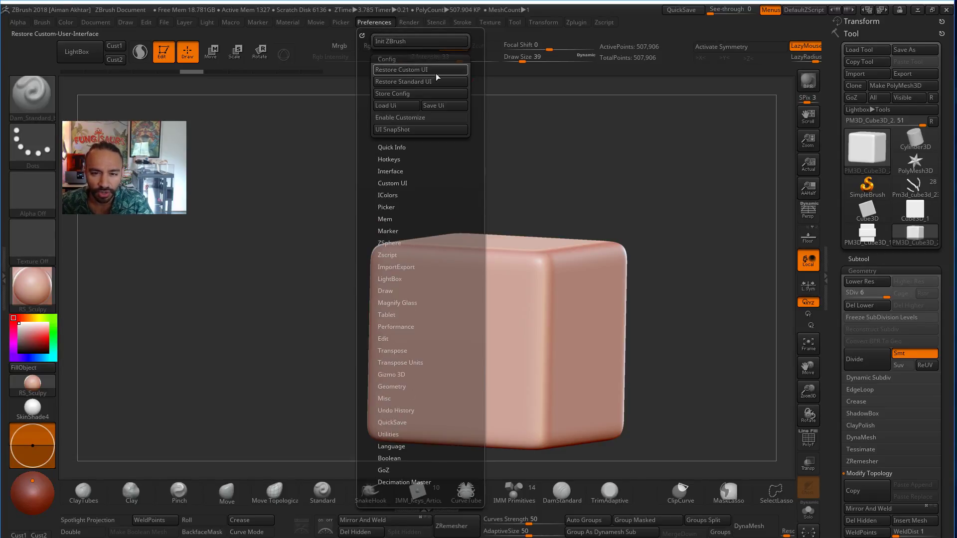
pyautogui.click(412, 94)
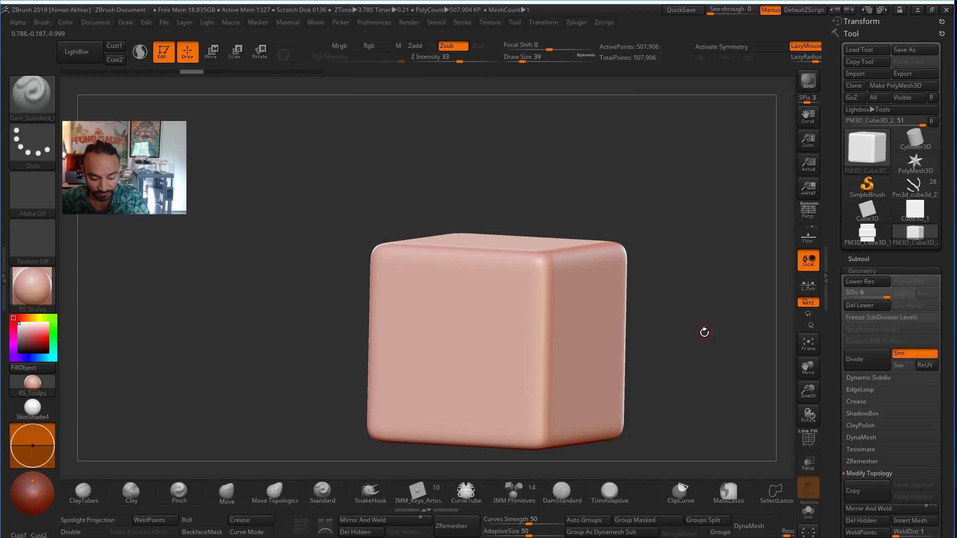
pyautogui.moveTo(703, 331); pyautogui.dragTo(648, 345)
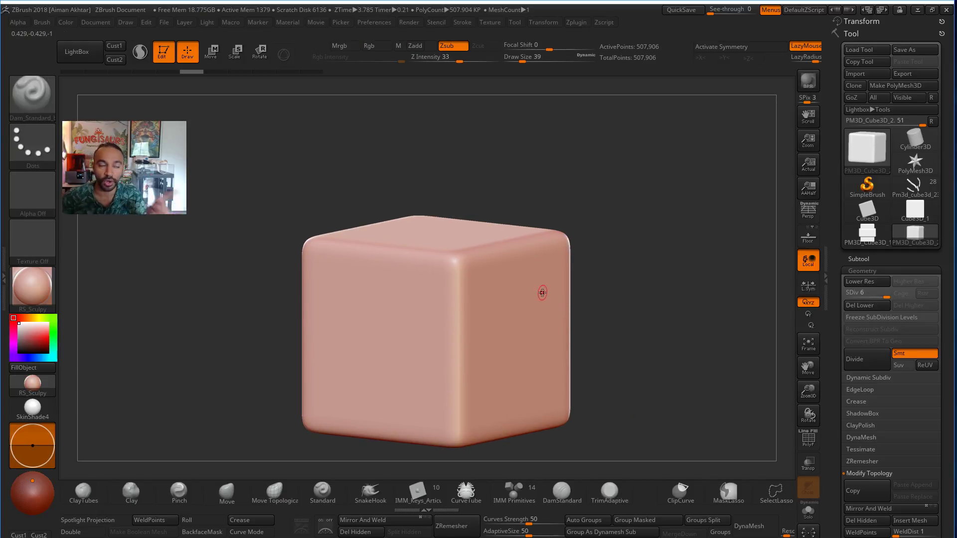
pyautogui.moveTo(645, 278); pyautogui.dragTo(693, 329)
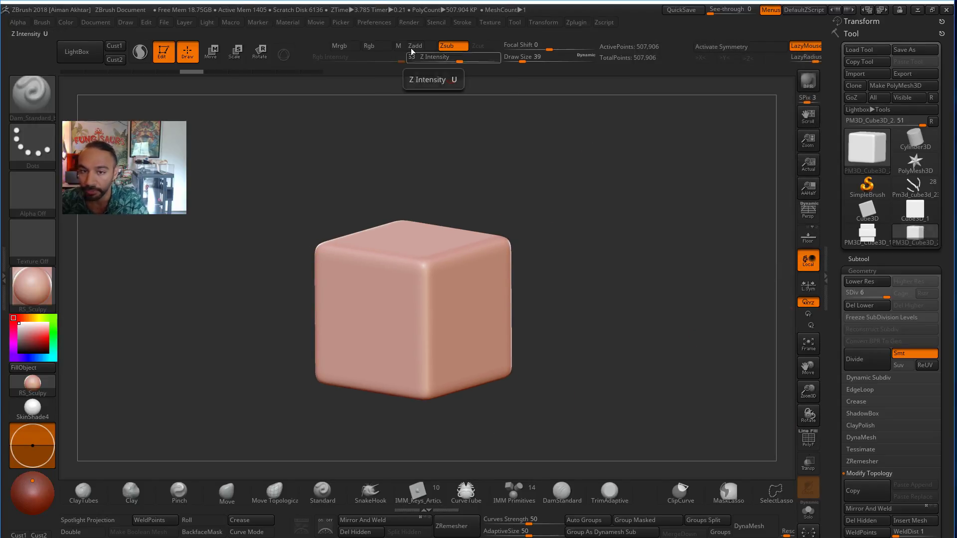
pyautogui.click(381, 22)
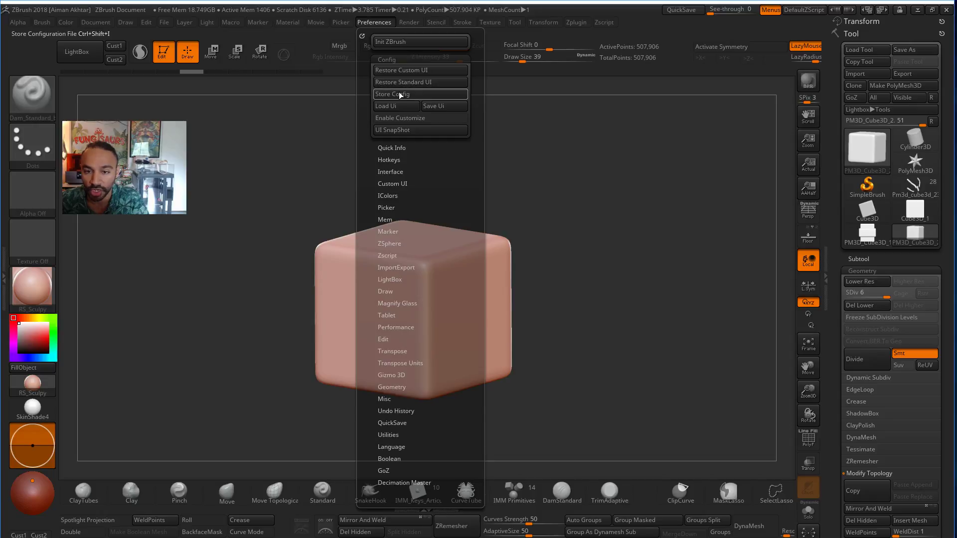
pyautogui.click(406, 94)
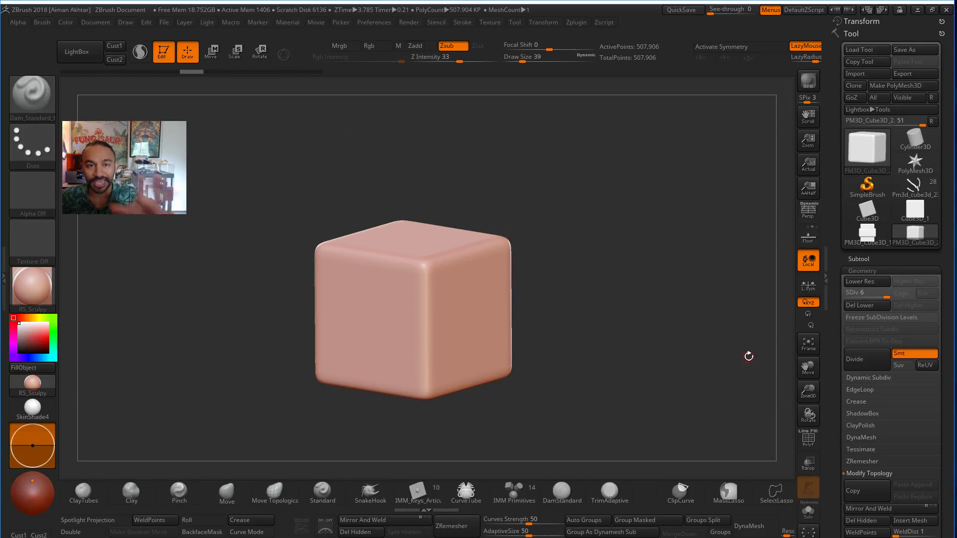
# Switch to the Pm3d_cube3d_23 tool and examine the crouching boy figure up to its chest harness.
pyautogui.click(916, 218)
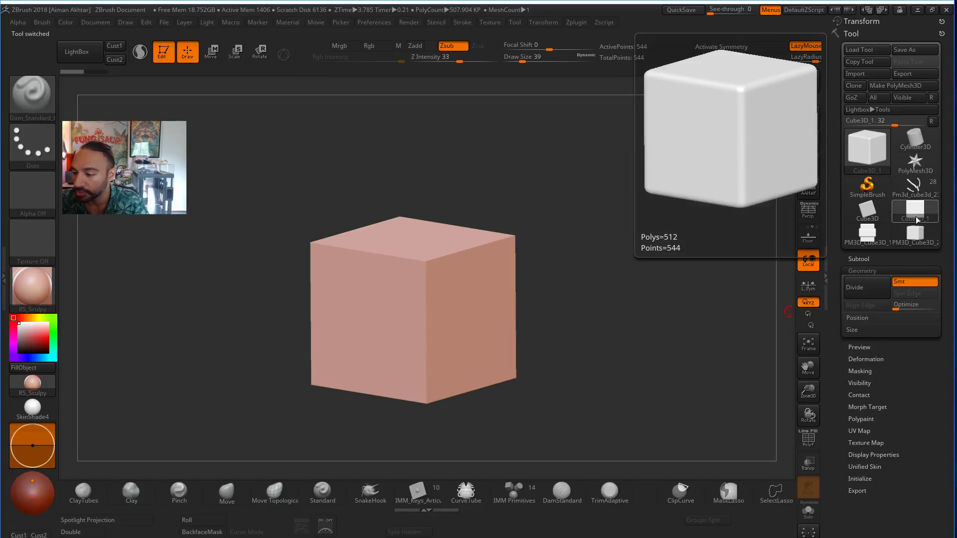
pyautogui.click(914, 186)
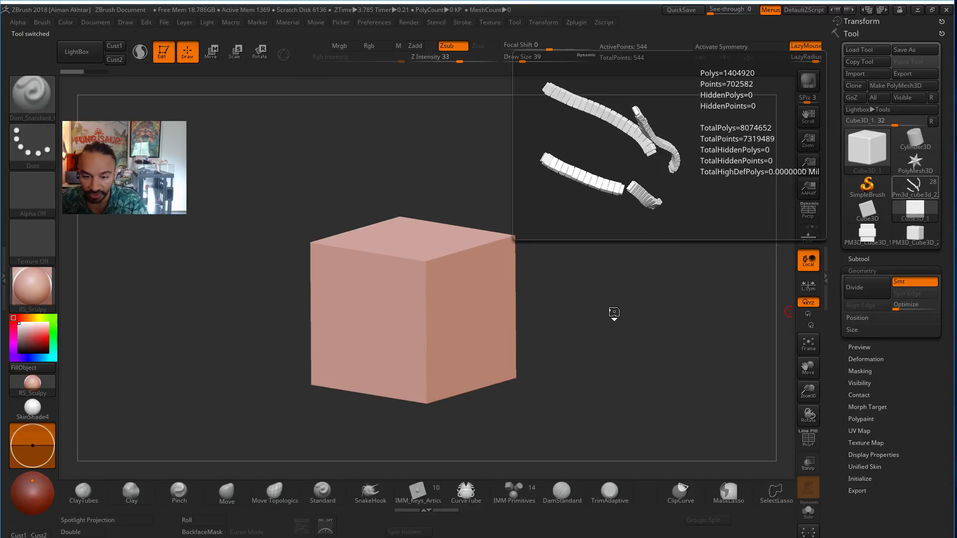
pyautogui.moveTo(606, 369)
pyautogui.mouseDown()
pyautogui.moveTo(685, 328)
pyautogui.moveTo(683, 346)
pyautogui.moveTo(661, 355)
pyautogui.mouseUp()
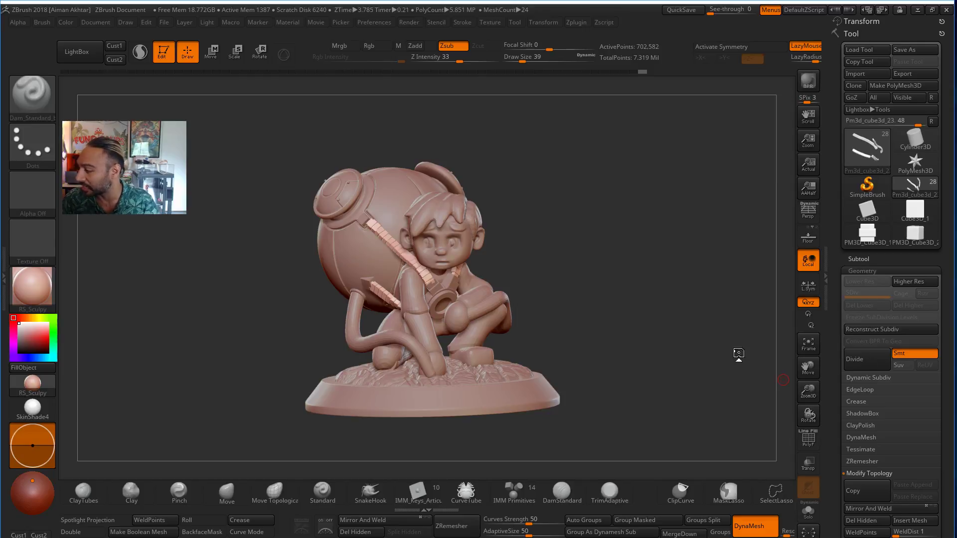
pyautogui.moveTo(618, 386)
pyautogui.mouseDown()
pyautogui.moveTo(606, 384)
pyautogui.moveTo(627, 361)
pyautogui.moveTo(676, 369)
pyautogui.moveTo(661, 385)
pyautogui.moveTo(640, 384)
pyautogui.mouseUp()
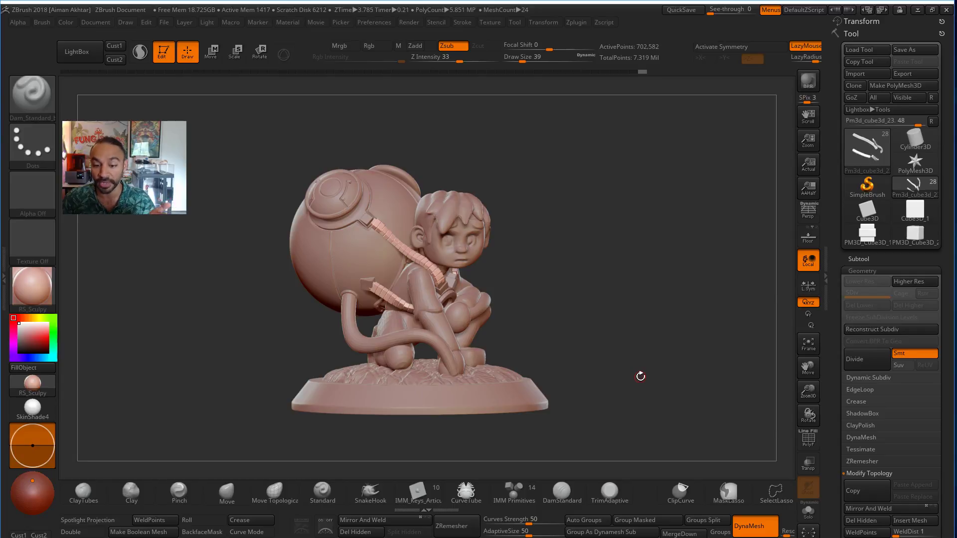
pyautogui.moveTo(640, 377); pyautogui.dragTo(650, 385)
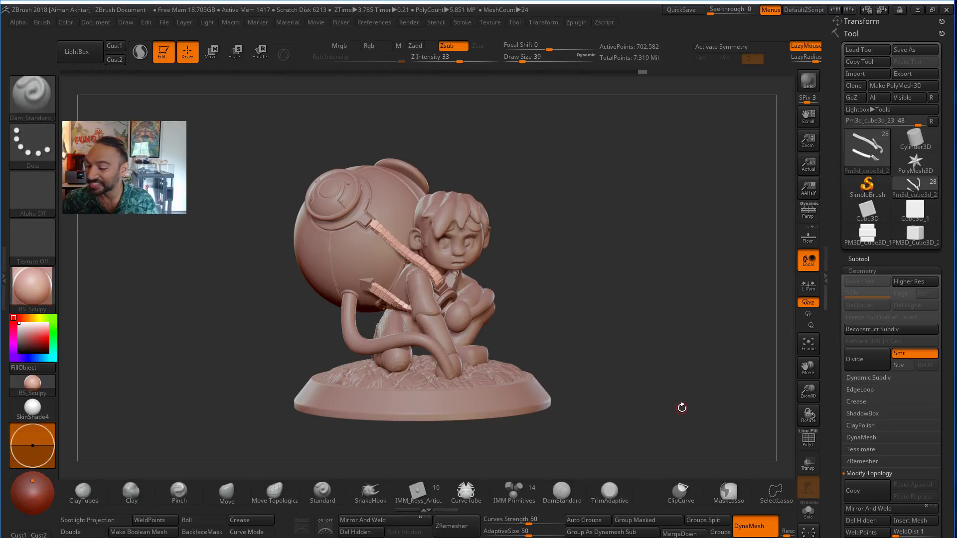
pyautogui.moveTo(612, 372)
pyautogui.mouseDown()
pyautogui.moveTo(591, 381)
pyautogui.moveTo(564, 373)
pyautogui.mouseUp()
pyautogui.keyDown('alt'); pyautogui.moveTo(618, 346); pyautogui.dragTo(645, 419); pyautogui.keyUp('alt')
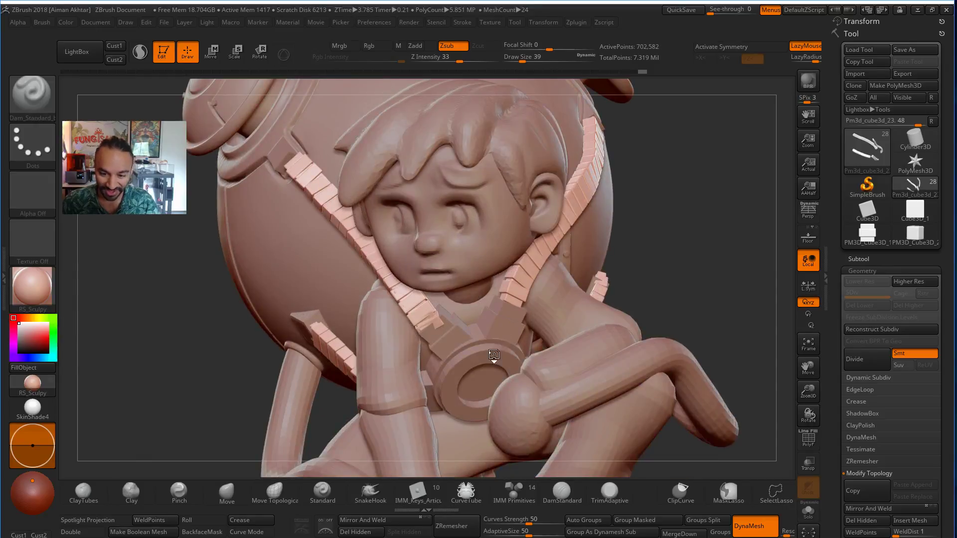
# Choose the Move brush and nudge the lower end of the segmented chest strap, working up to draw size 257.
pyautogui.press('b')
pyautogui.press('m')
pyautogui.press('v')
pyautogui.press('s')
pyautogui.moveTo(426, 314)
pyautogui.mouseDown()
pyautogui.moveTo(446, 321)
pyautogui.moveTo(433, 301)
pyautogui.mouseUp()
pyautogui.press('s')
pyautogui.press('s')
pyautogui.press('s')
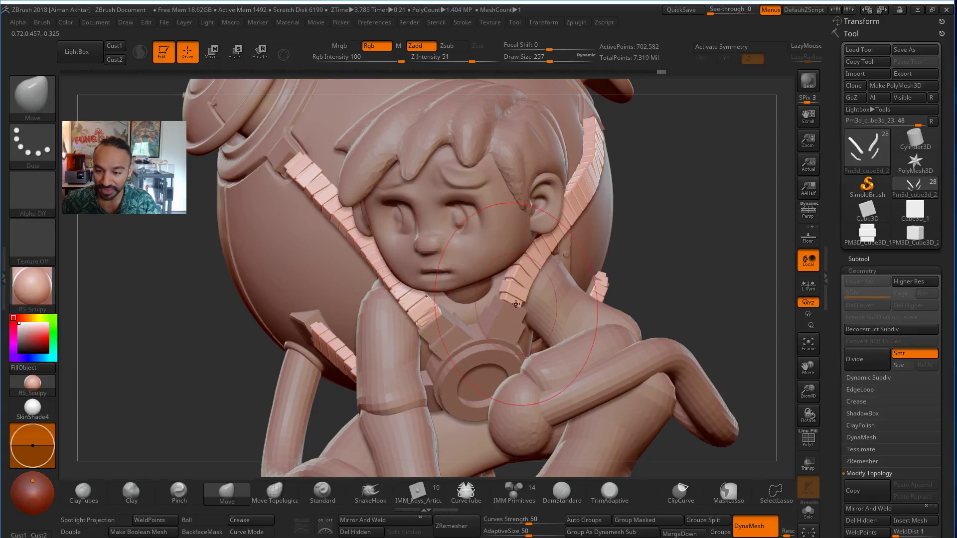
# Reshape the lower segmented strap beside the backpack near its square mount with the Move brush at draw sizes 228 and 187.
pyautogui.moveTo(615, 369); pyautogui.dragTo(732, 303)
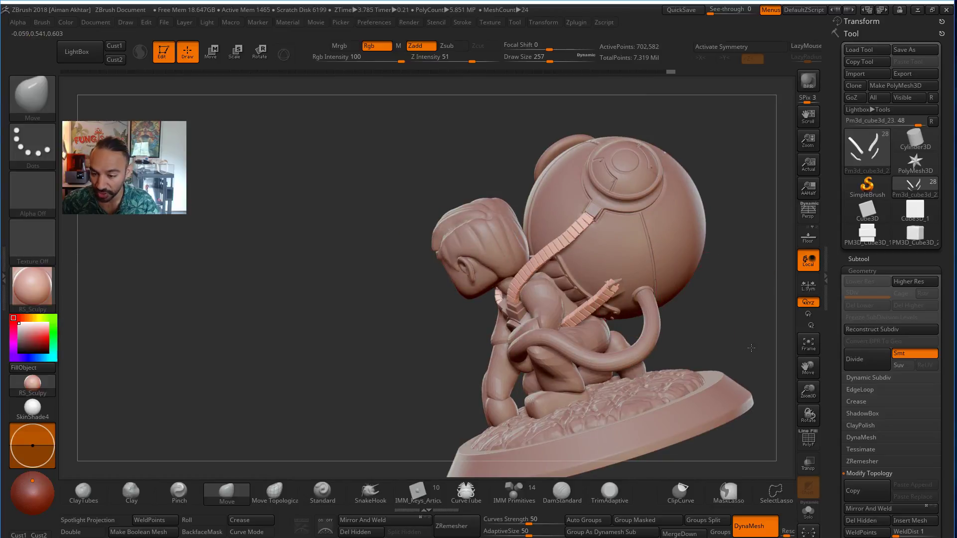
pyautogui.keyDown('alt'); pyautogui.moveTo(751, 348); pyautogui.dragTo(626, 309); pyautogui.keyUp('alt')
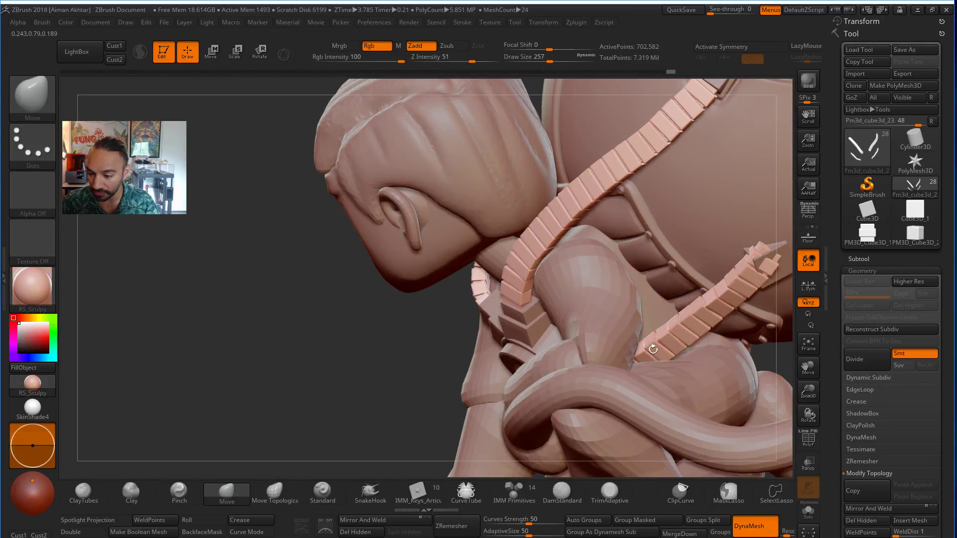
pyautogui.moveTo(653, 349)
pyautogui.mouseDown()
pyautogui.moveTo(681, 349)
pyautogui.moveTo(591, 287)
pyautogui.mouseUp()
pyautogui.press('s')
pyautogui.moveTo(597, 282); pyautogui.dragTo(595, 277)
pyautogui.press('s')
pyautogui.moveTo(630, 237)
pyautogui.mouseDown()
pyautogui.moveTo(653, 230)
pyautogui.moveTo(607, 242)
pyautogui.moveTo(641, 246)
pyautogui.mouseUp()
pyautogui.press('s')
pyautogui.press('s')
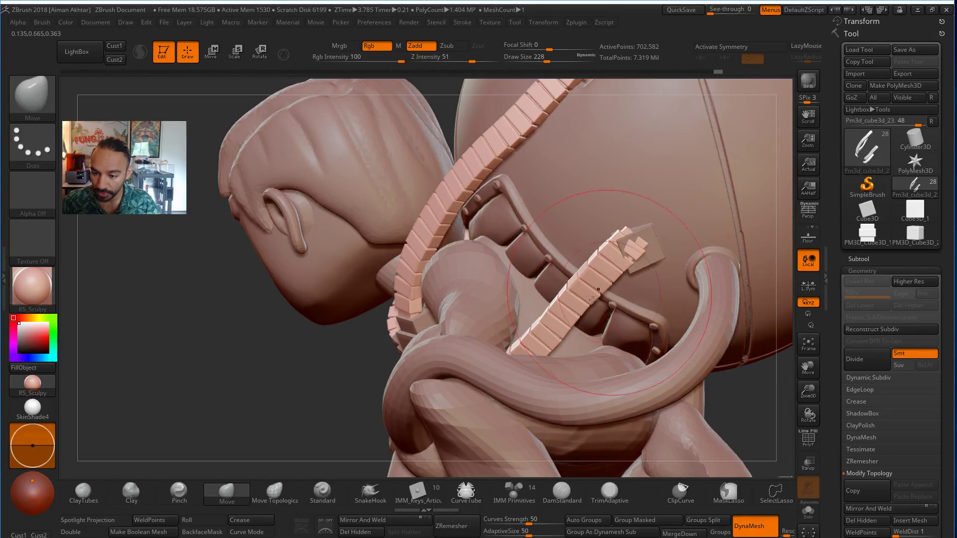
pyautogui.press('s')
pyautogui.moveTo(592, 301)
pyautogui.mouseDown()
pyautogui.moveTo(614, 301)
pyautogui.moveTo(626, 282)
pyautogui.mouseUp()
pyautogui.press('s')
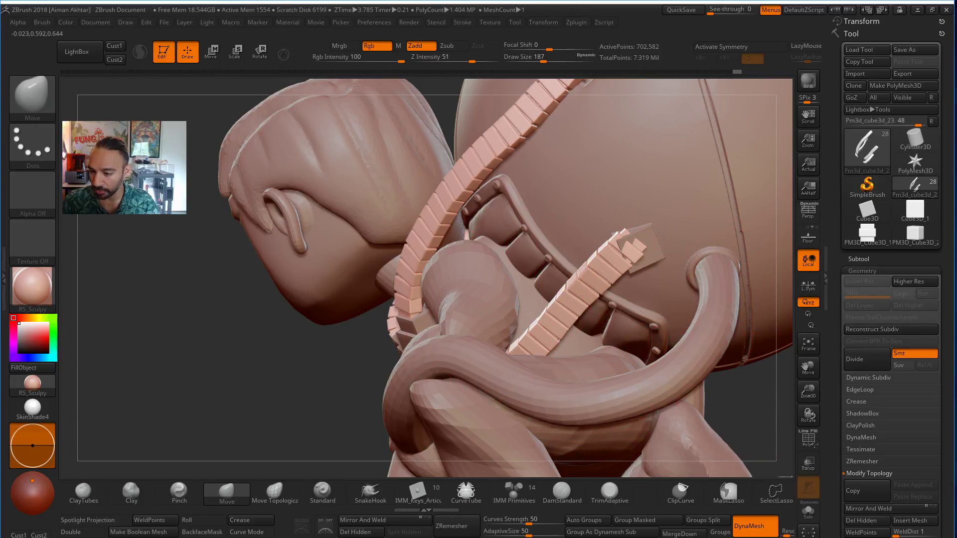
# Bend the lower strap into a curve running up to the square mount with the Move brush at draw sizes 331 and 274.
pyautogui.moveTo(803, 441); pyautogui.dragTo(892, 433)
pyautogui.moveTo(755, 263)
pyautogui.mouseDown()
pyautogui.moveTo(626, 252)
pyautogui.moveTo(678, 241)
pyautogui.moveTo(663, 256)
pyautogui.mouseUp()
pyautogui.press('s')
pyautogui.press('s')
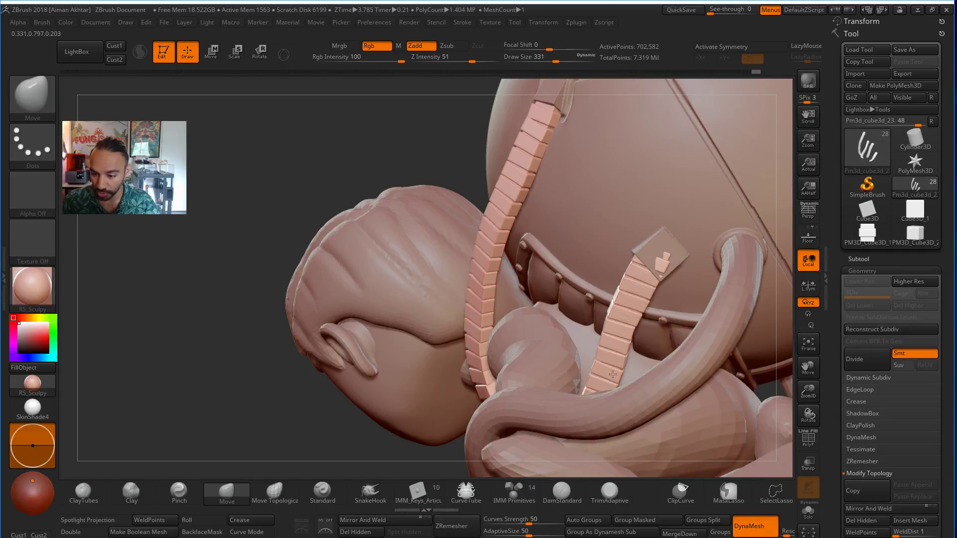
pyautogui.press('s')
pyautogui.moveTo(624, 328); pyautogui.dragTo(617, 318)
pyautogui.press('s')
pyautogui.moveTo(664, 253)
pyautogui.mouseDown()
pyautogui.moveTo(636, 257)
pyautogui.moveTo(641, 268)
pyautogui.mouseUp()
pyautogui.press('s')
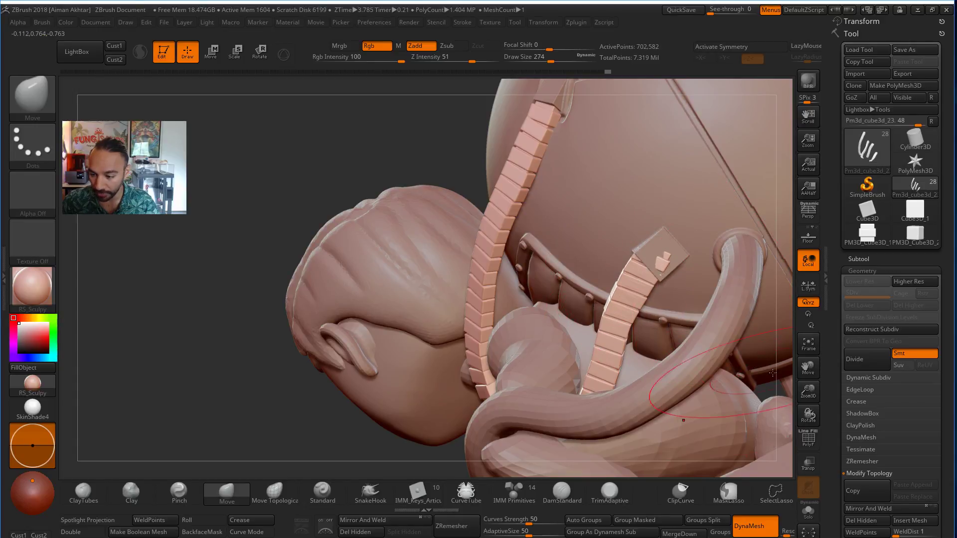
# Fit the upper ends of the lower and shoulder straps against their square backpack mounts with the Move brush, starting at draw size 274.
pyautogui.moveTo(824, 429); pyautogui.dragTo(713, 277)
pyautogui.moveTo(649, 302); pyautogui.dragTo(657, 292)
pyautogui.press('s')
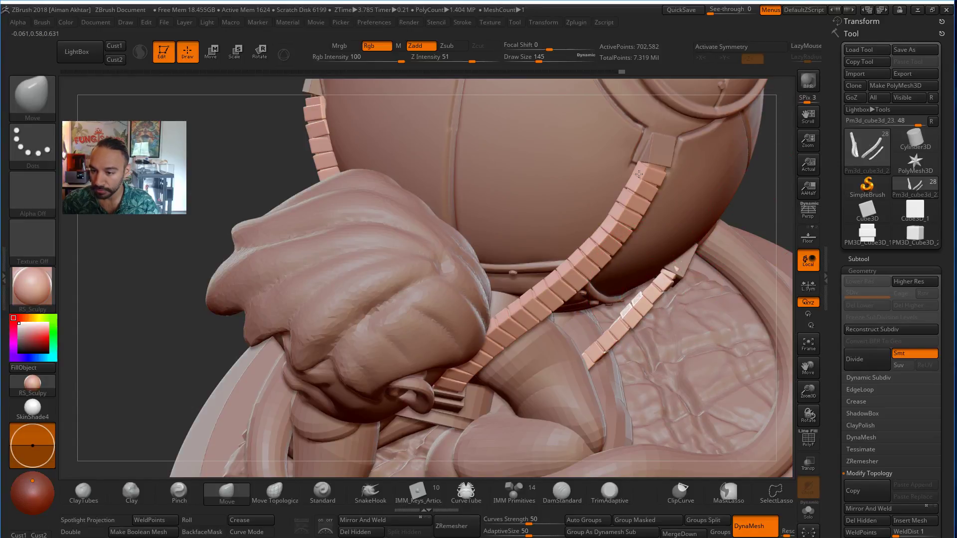
pyautogui.press('s')
pyautogui.moveTo(643, 160); pyautogui.dragTo(663, 155)
pyautogui.moveTo(760, 205); pyautogui.dragTo(641, 202)
pyautogui.moveTo(679, 162); pyautogui.dragTo(662, 169)
pyautogui.press('s')
pyautogui.press('s')
# Nudge the front end of the shoulder strap against its block on the chest harness with the Move brush at draw size 239.
pyautogui.moveTo(527, 218)
pyautogui.keyDown('alt'); pyautogui.mouseDown()
pyautogui.moveTo(497, 215)
pyautogui.moveTo(724, 266)
pyautogui.moveTo(768, 329)
pyautogui.moveTo(779, 386)
pyautogui.mouseUp(); pyautogui.keyUp('alt')
pyautogui.press('s')
pyautogui.click(413, 340)
pyautogui.moveTo(398, 358); pyautogui.dragTo(399, 363)
pyautogui.moveTo(182, 374)
pyautogui.mouseDown()
pyautogui.moveTo(161, 369)
pyautogui.moveTo(304, 368)
pyautogui.mouseUp()
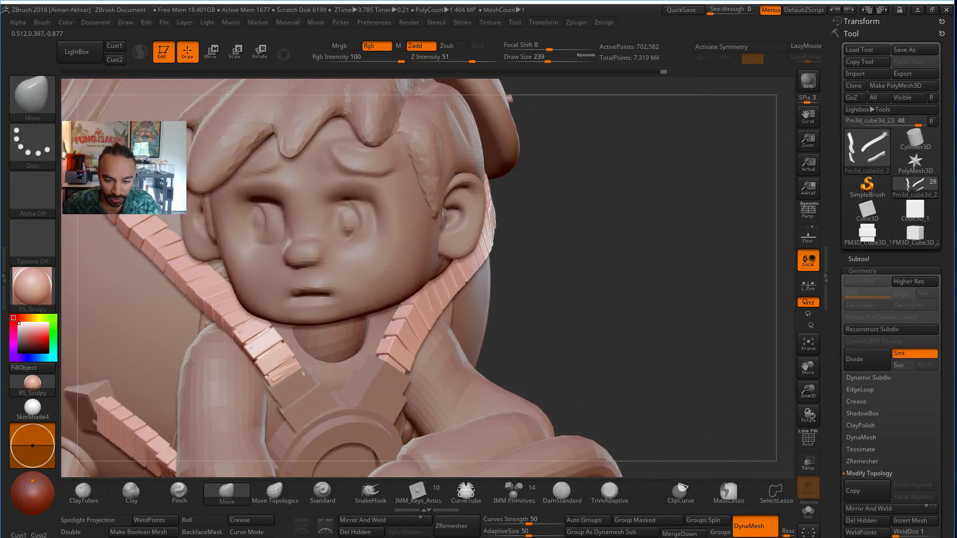
pyautogui.moveTo(609, 340); pyautogui.dragTo(703, 314)
pyautogui.keyDown('alt'); pyautogui.moveTo(346, 481); pyautogui.dragTo(377, 474); pyautogui.keyUp('alt')
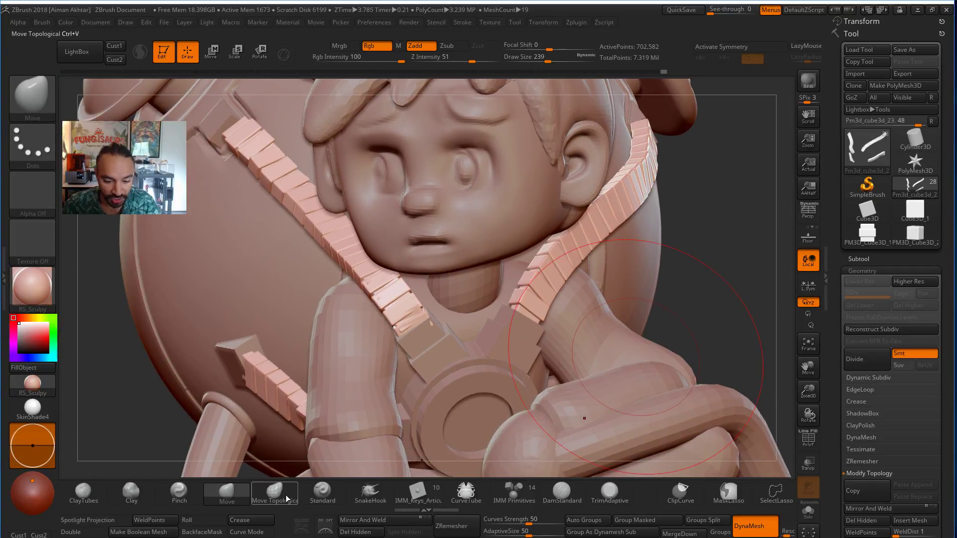
# Mask the straps except a segment near the harness and try repositioning that segment with the transpose Move line, undoing the first shift.
pyautogui.click(268, 54)
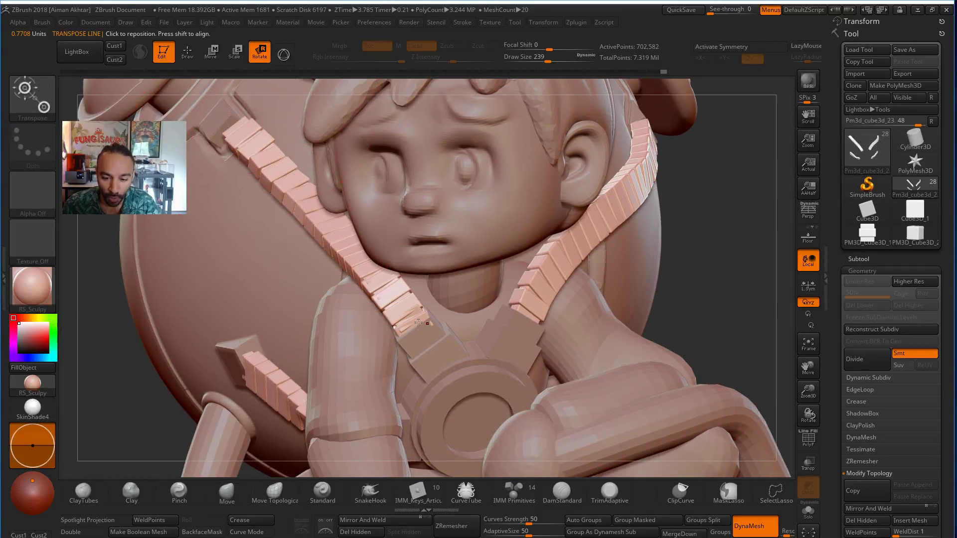
pyautogui.keyDown('ctrl'); pyautogui.moveTo(418, 318); pyautogui.dragTo(399, 298); pyautogui.keyUp('ctrl')
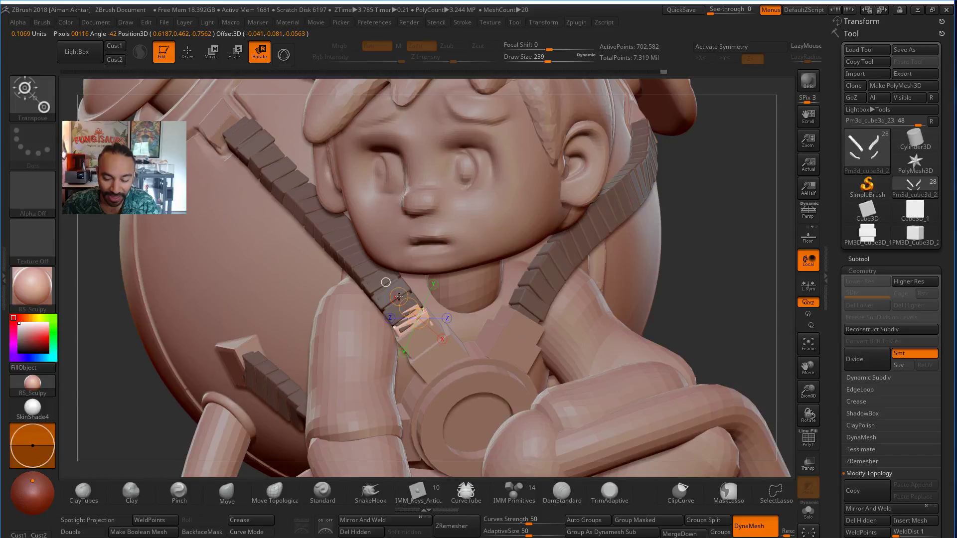
pyautogui.moveTo(424, 340)
pyautogui.mouseDown()
pyautogui.moveTo(403, 306)
pyautogui.moveTo(364, 283)
pyautogui.moveTo(401, 297)
pyautogui.mouseUp()
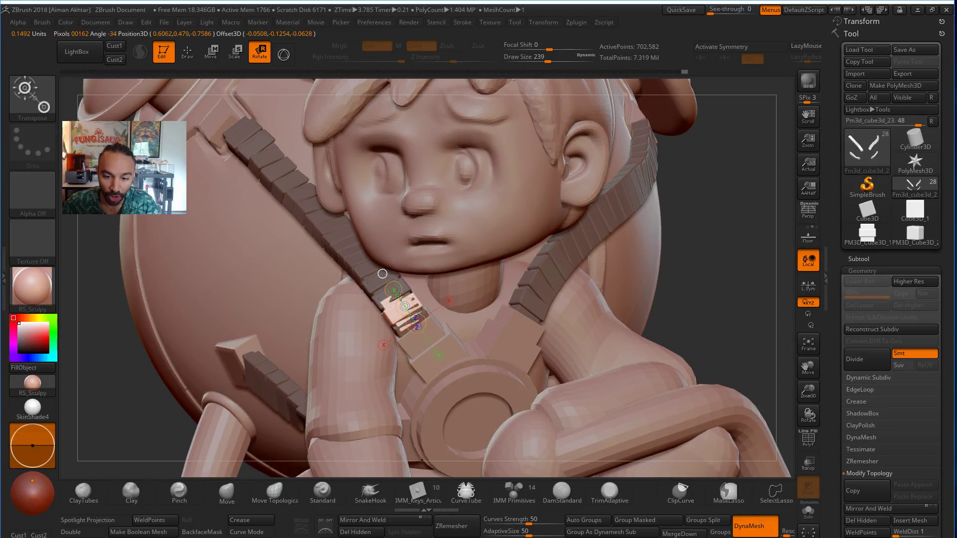
pyautogui.press('w')
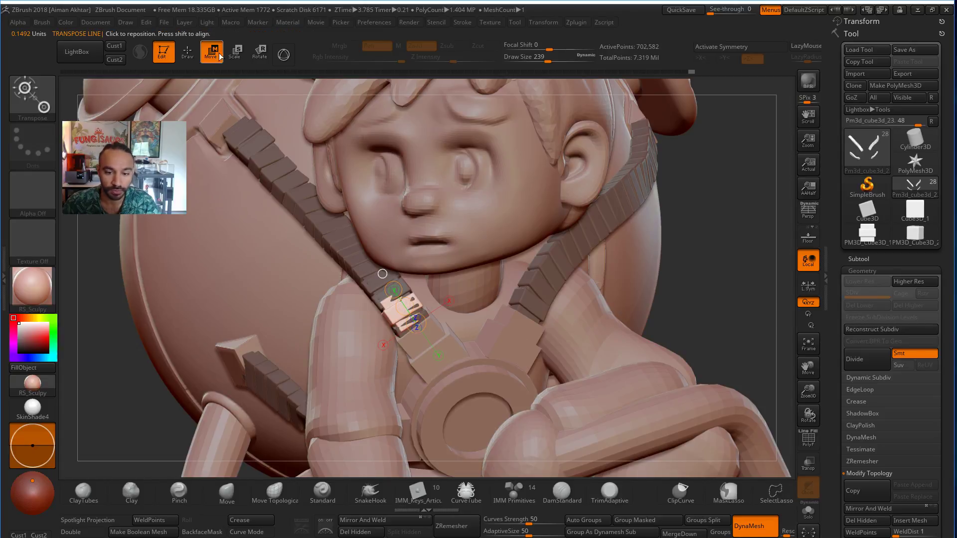
pyautogui.moveTo(408, 308); pyautogui.dragTo(405, 305)
pyautogui.hotkey('ctrl', 'z')
pyautogui.moveTo(693, 316); pyautogui.dragTo(713, 295)
pyautogui.keyDown('alt'); pyautogui.moveTo(620, 325); pyautogui.dragTo(629, 372); pyautogui.keyUp('alt')
pyautogui.moveTo(404, 285); pyautogui.dragTo(438, 271)
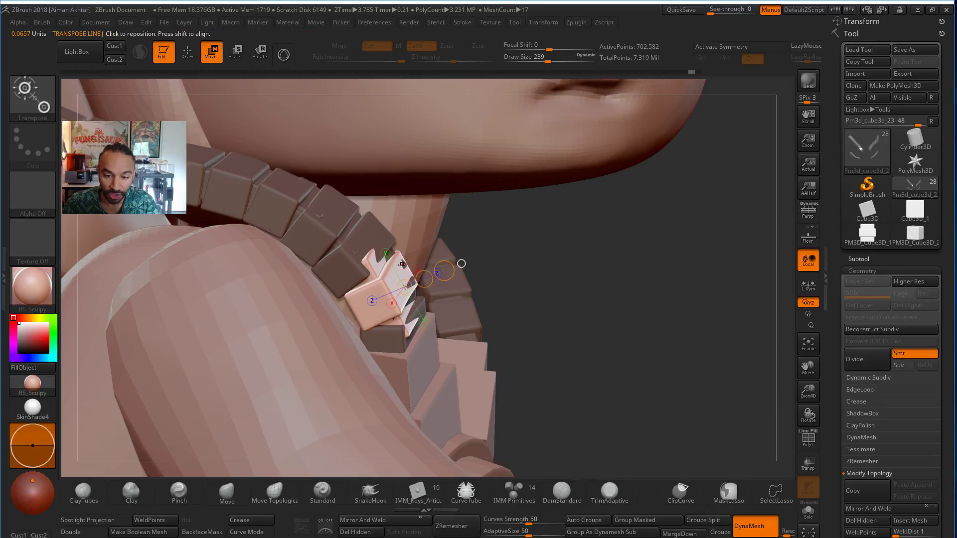
# Isolate segments below the chin with a topological mask and rotate them with the transpose line to follow the strap's curve.
pyautogui.keyDown('ctrl'); pyautogui.moveTo(345, 270); pyautogui.dragTo(403, 332); pyautogui.keyUp('ctrl')
pyautogui.moveTo(368, 239); pyautogui.dragTo(416, 302)
pyautogui.click(259, 56)
pyautogui.moveTo(386, 262); pyautogui.dragTo(380, 248)
pyautogui.keyDown('ctrl'); pyautogui.click(280, 202); pyautogui.keyUp('ctrl')
pyautogui.moveTo(327, 206); pyautogui.dragTo(379, 248)
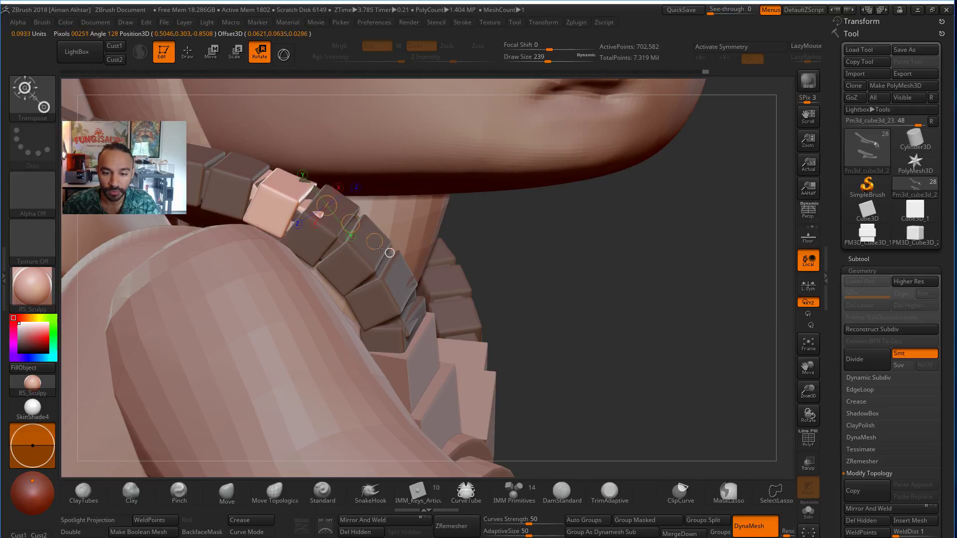
# Mask and rotate the neighbouring segments further up the shoulder strap one after another so they line up along the strap.
pyautogui.keyDown('ctrl'); pyautogui.click(372, 251); pyautogui.keyUp('ctrl')
pyautogui.moveTo(336, 200)
pyautogui.keyDown('ctrl'); pyautogui.mouseDown()
pyautogui.moveTo(365, 222)
pyautogui.moveTo(379, 253)
pyautogui.mouseUp(); pyautogui.keyUp('ctrl')
pyautogui.keyDown('ctrl'); pyautogui.moveTo(311, 245); pyautogui.dragTo(325, 245); pyautogui.keyUp('ctrl')
pyautogui.moveTo(549, 293); pyautogui.dragTo(401, 298)
pyautogui.keyDown('ctrl'); pyautogui.click(406, 302); pyautogui.keyUp('ctrl')
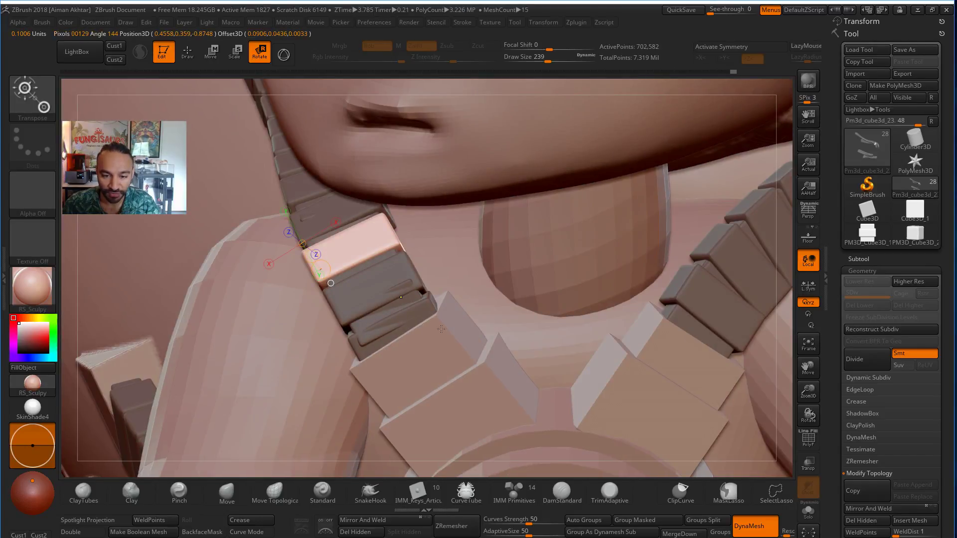
pyautogui.keyDown('ctrl'); pyautogui.click(326, 208); pyautogui.keyUp('ctrl')
pyautogui.keyDown('ctrl'); pyautogui.moveTo(303, 242); pyautogui.dragTo(337, 252); pyautogui.keyUp('ctrl')
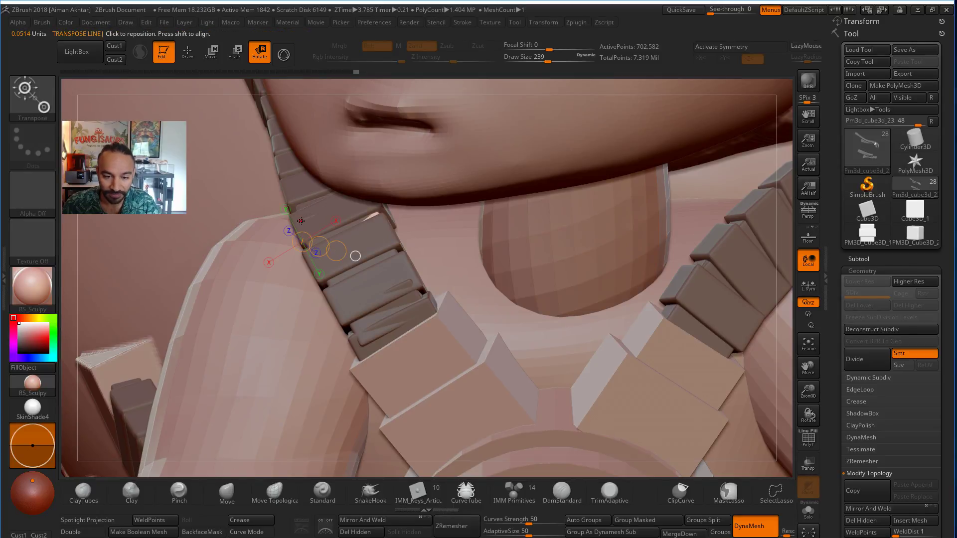
pyautogui.keyDown('ctrl'); pyautogui.moveTo(295, 217); pyautogui.dragTo(360, 271); pyautogui.keyUp('ctrl')
pyautogui.moveTo(335, 207)
pyautogui.mouseDown()
pyautogui.moveTo(354, 255)
pyautogui.moveTo(339, 224)
pyautogui.mouseUp()
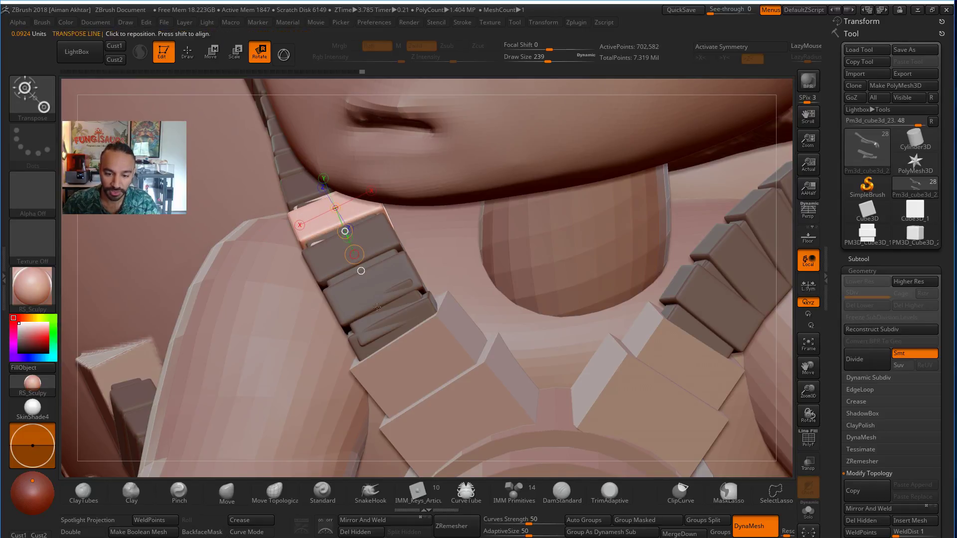
# Mask all but the lowest overlapping segments of the shoulder strap and shift them along the strap direction with transpose Move.
pyautogui.keyDown('ctrl'); pyautogui.moveTo(368, 292); pyautogui.dragTo(387, 335); pyautogui.keyUp('ctrl')
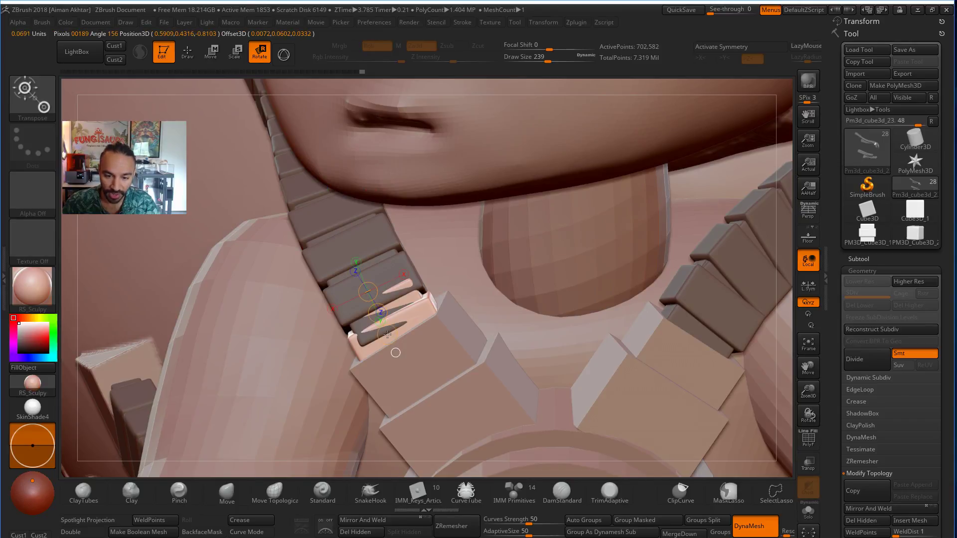
pyautogui.click(393, 353)
pyautogui.moveTo(828, 440); pyautogui.dragTo(739, 400)
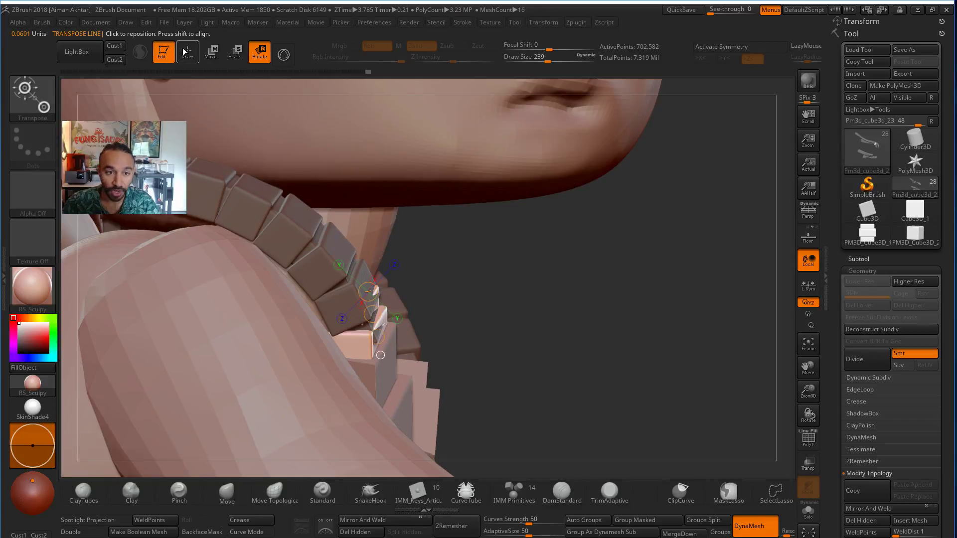
pyautogui.click(211, 52)
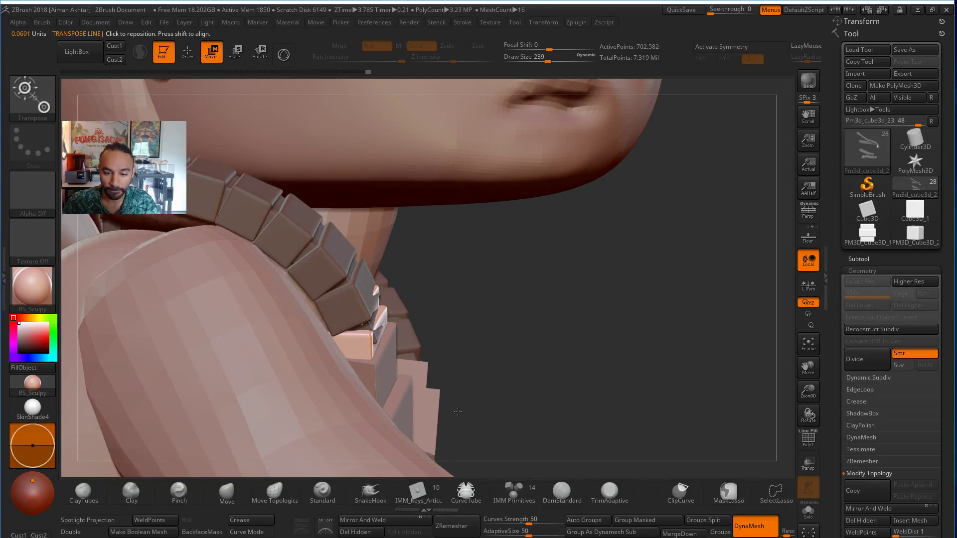
pyautogui.moveTo(457, 411); pyautogui.dragTo(389, 349)
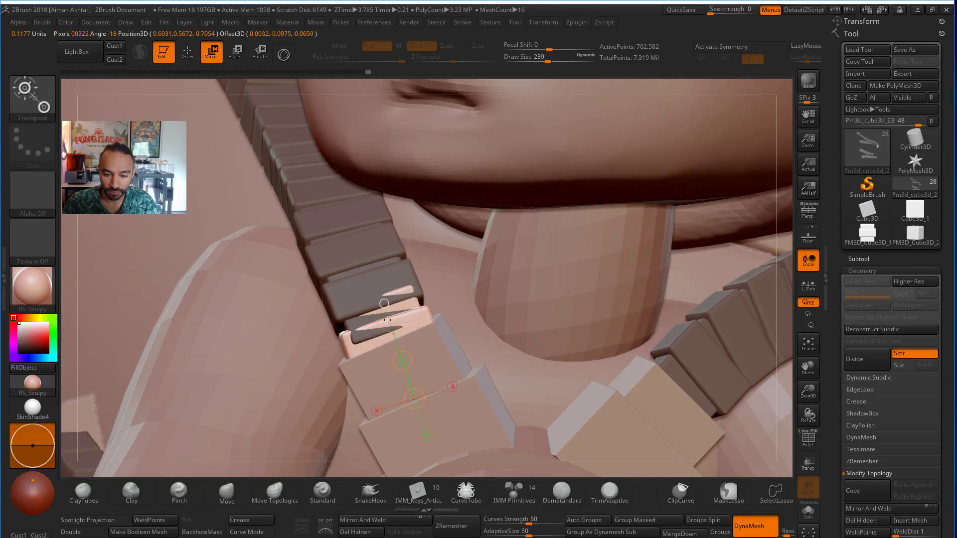
pyautogui.moveTo(399, 355); pyautogui.dragTo(398, 352)
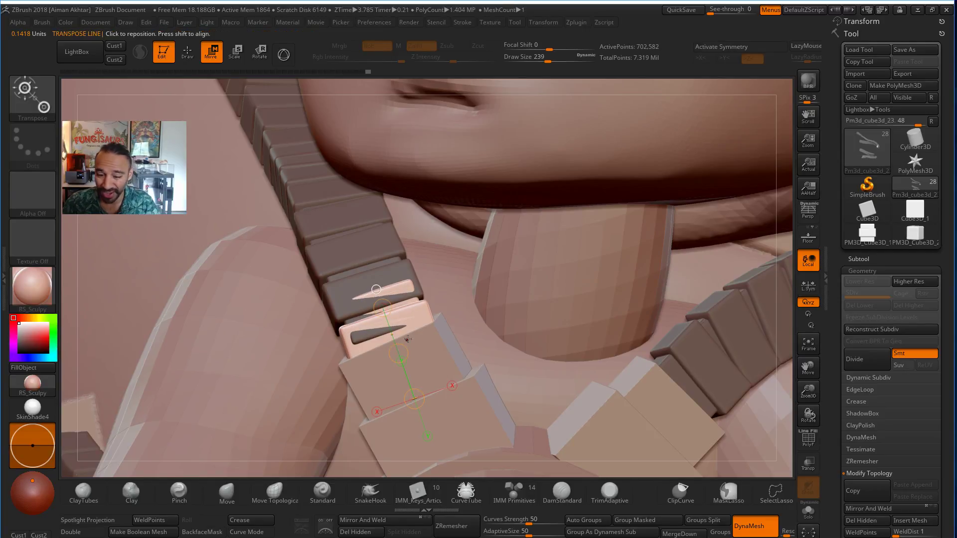
# Set the draw size to 14, isolate the overlapping segments at the strap's lower end, invert the visibility, and delete the hidden pieces.
pyautogui.click(191, 53)
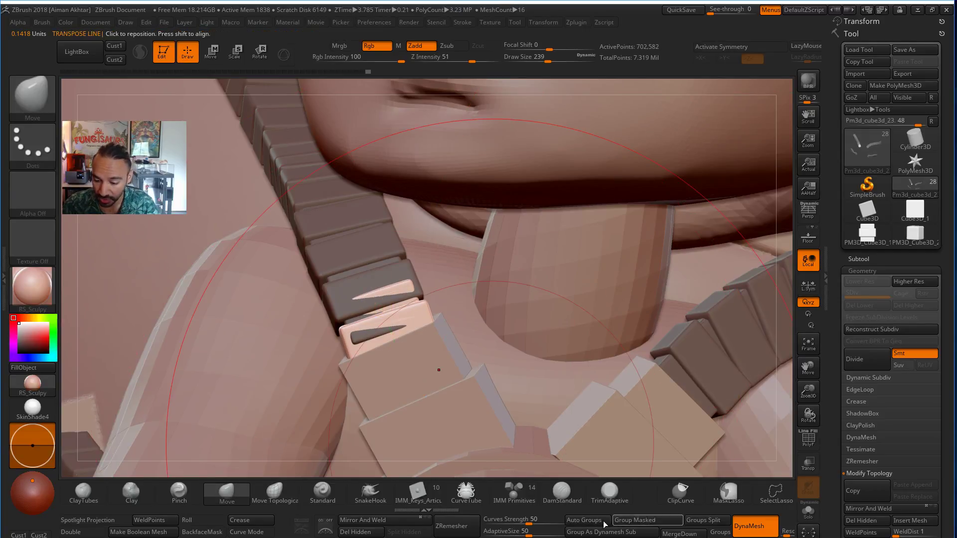
pyautogui.click(210, 51)
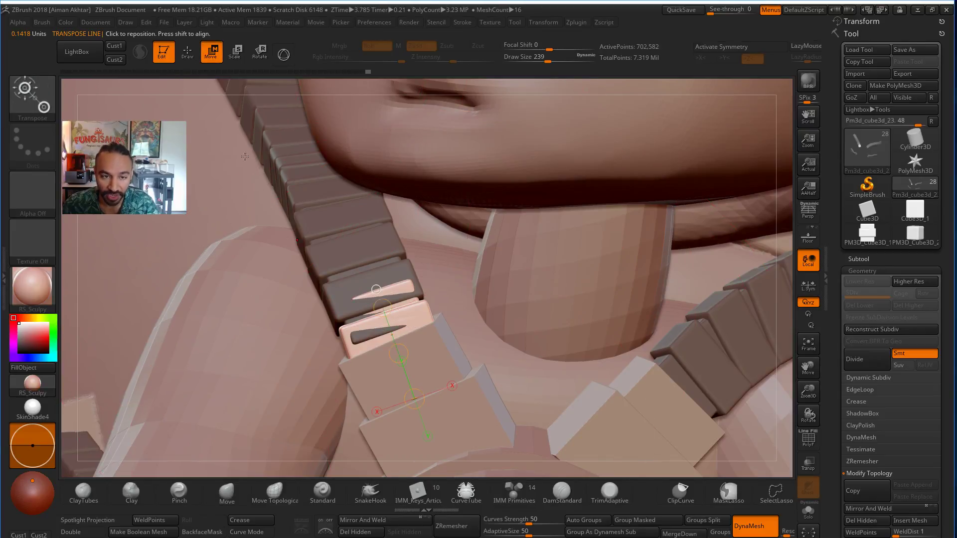
pyautogui.click(193, 58)
pyautogui.write('s14')
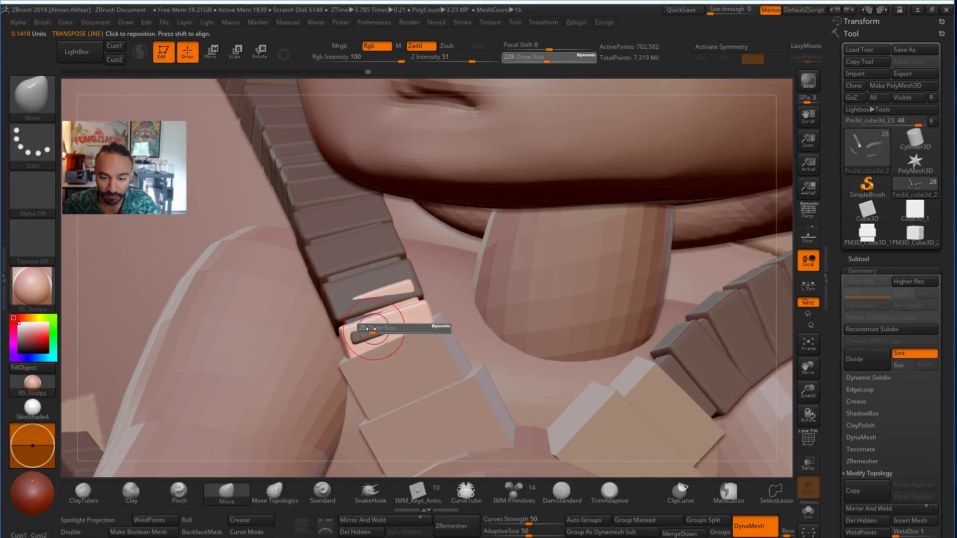
pyautogui.press('Return')
pyautogui.keyDown('ctrl'); pyautogui.keyDown('shift'); pyautogui.click(402, 314); pyautogui.keyUp('shift'); pyautogui.keyUp('ctrl')
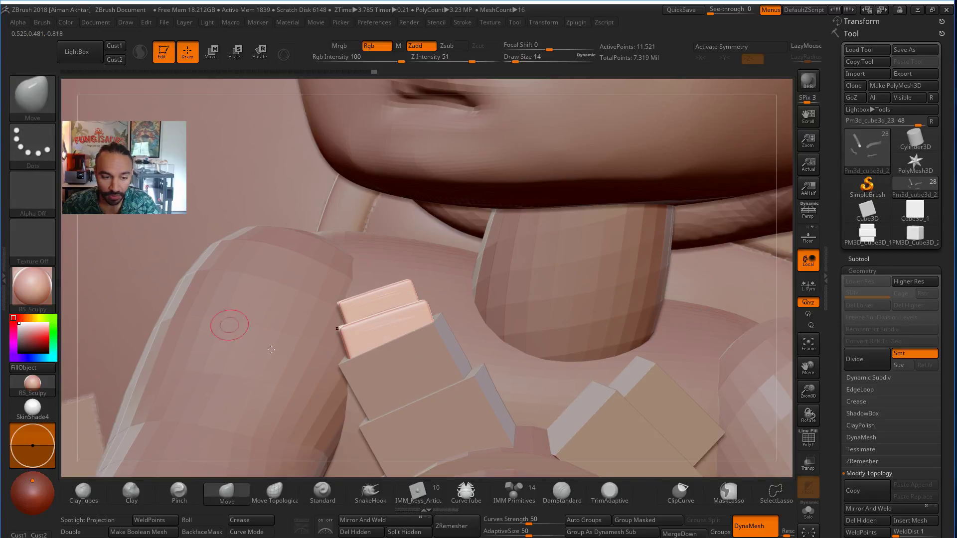
pyautogui.scroll(-3, 427, 278)
pyautogui.keyDown('ctrl'); pyautogui.keyDown('shift'); pyautogui.moveTo(123, 259); pyautogui.dragTo(163, 290); pyautogui.keyUp('shift'); pyautogui.keyUp('ctrl')
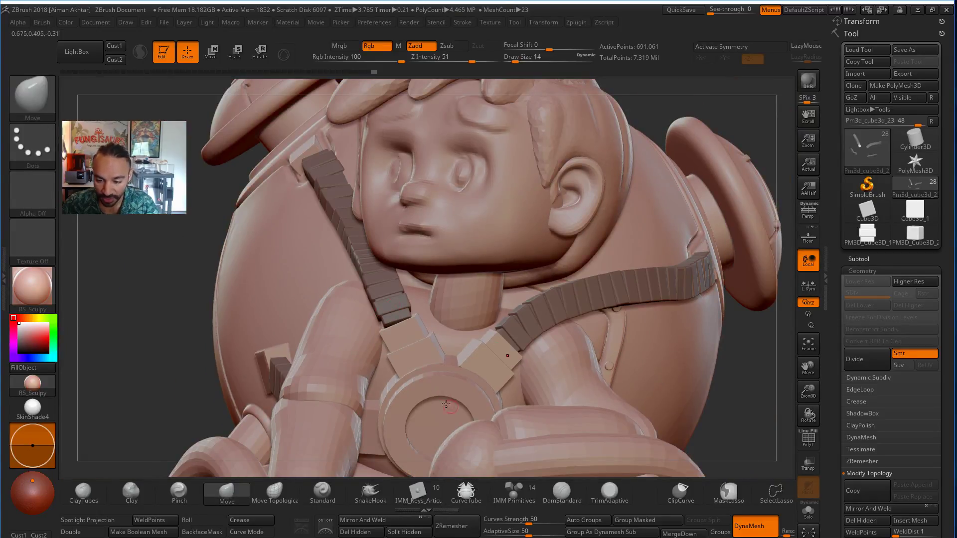
pyautogui.click(356, 532)
# Clear the mask and pull the shortened shoulder strap's lower end down to the harness block with the Move brush at draw sizes 212 and 251.
pyautogui.press('ctrl')
pyautogui.keyDown('ctrl'); pyautogui.moveTo(180, 283); pyautogui.dragTo(190, 287); pyautogui.keyUp('ctrl')
pyautogui.press('s')
pyautogui.moveTo(386, 302); pyautogui.dragTo(404, 321)
pyautogui.press('s')
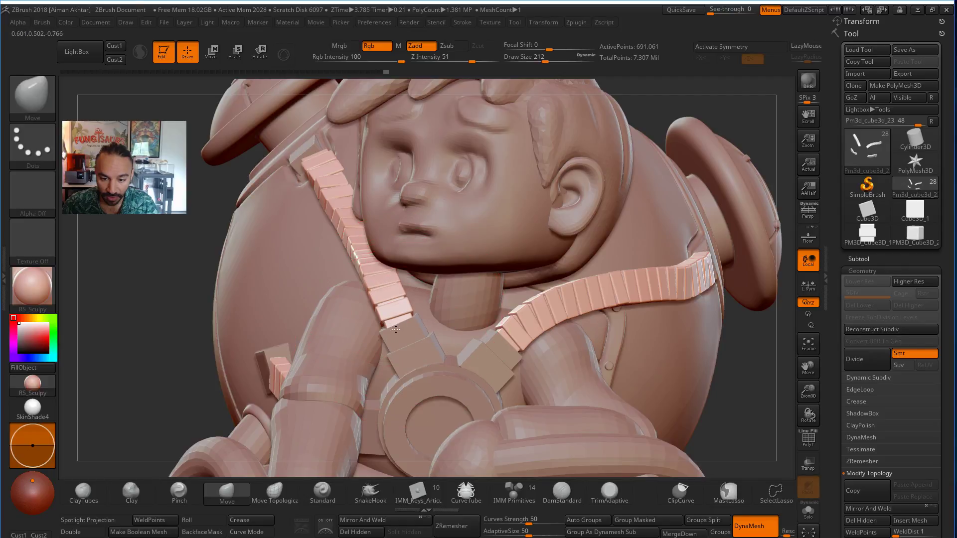
pyautogui.press('s')
pyautogui.click(397, 292)
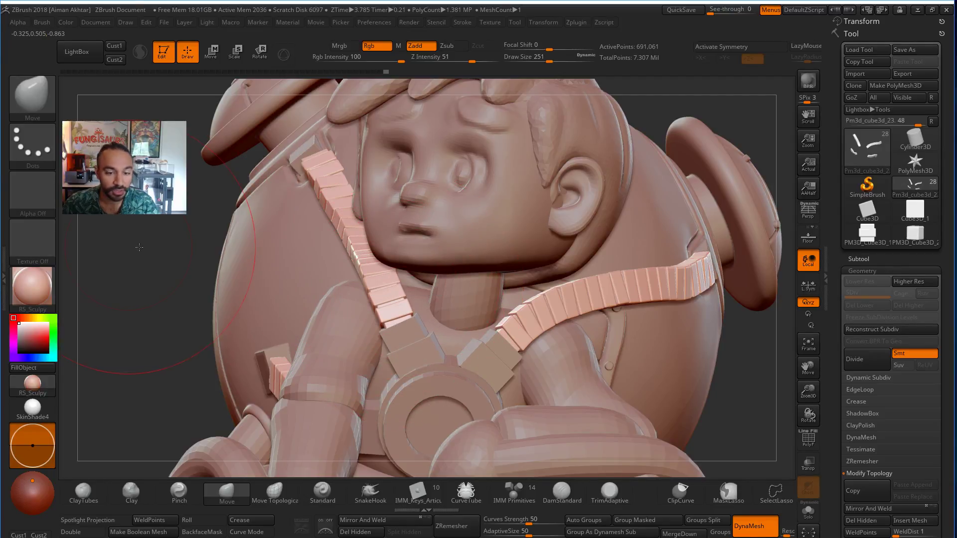
# Refine the shoulder strap's front end against the harness from the side with the Move brush at draw size 149.
pyautogui.moveTo(129, 247)
pyautogui.mouseDown()
pyautogui.moveTo(417, 325)
pyautogui.moveTo(400, 332)
pyautogui.mouseUp()
pyautogui.press('s')
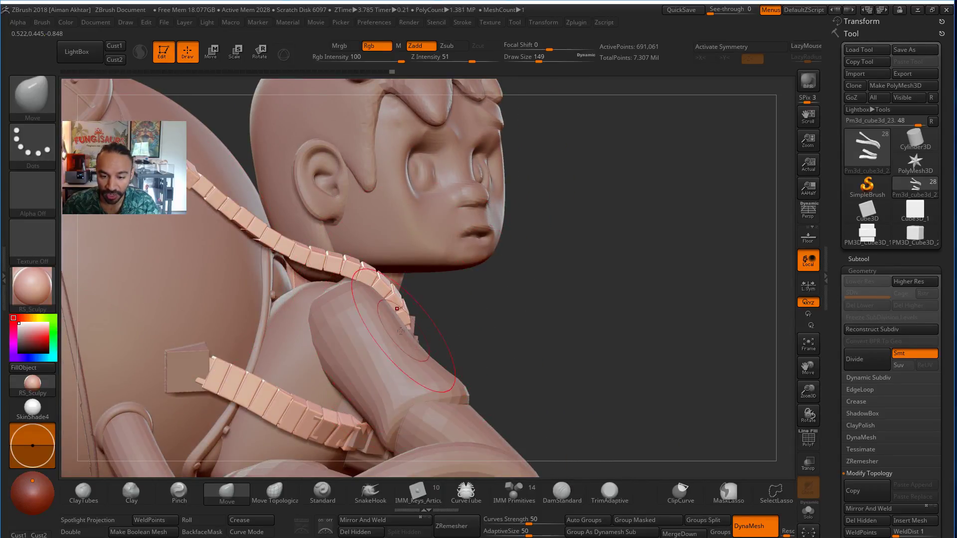
pyautogui.moveTo(508, 346); pyautogui.dragTo(456, 360)
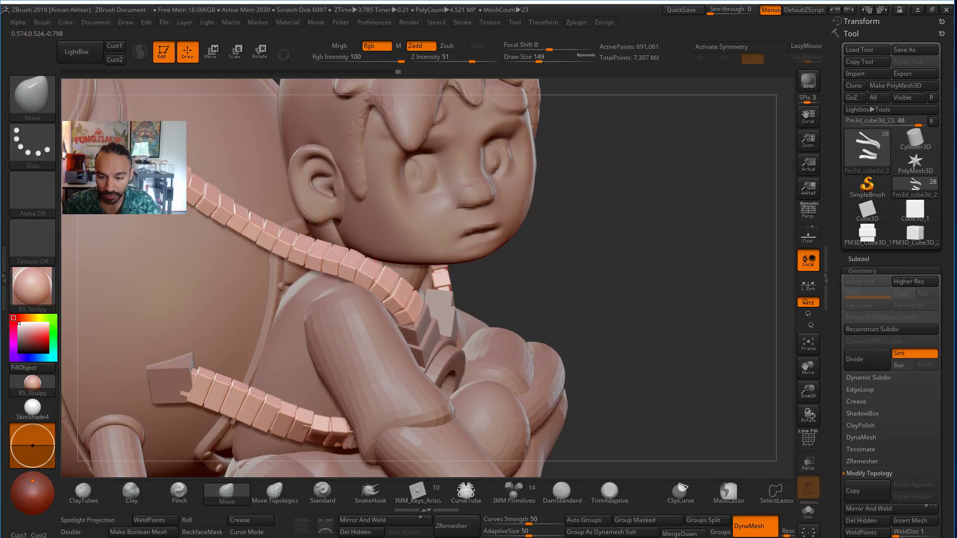
pyautogui.keyDown('alt'); pyautogui.moveTo(602, 301); pyautogui.dragTo(454, 295); pyautogui.keyUp('alt')
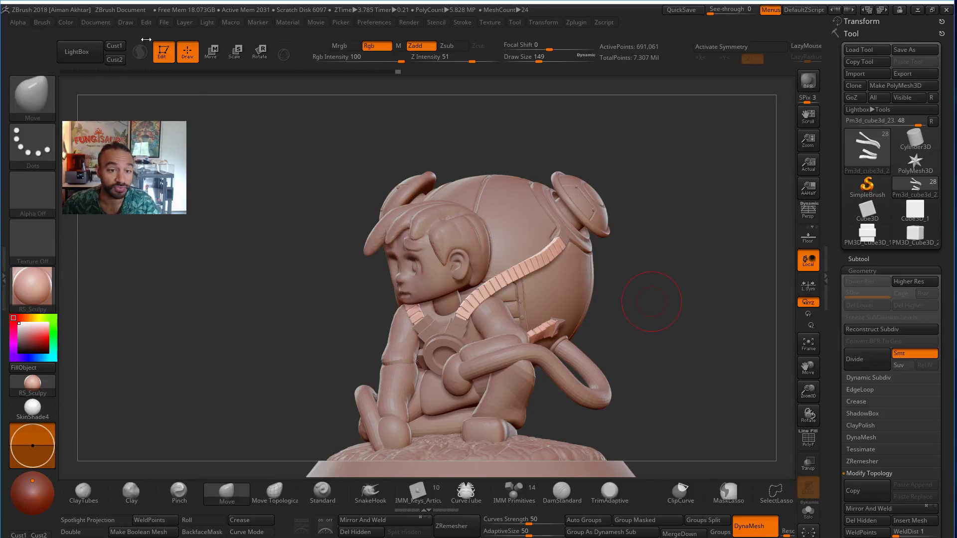
# Undo the DynaMesh update on the straps and select the ball-shaped hand resting on the base.
pyautogui.moveTo(710, 353); pyautogui.dragTo(609, 325)
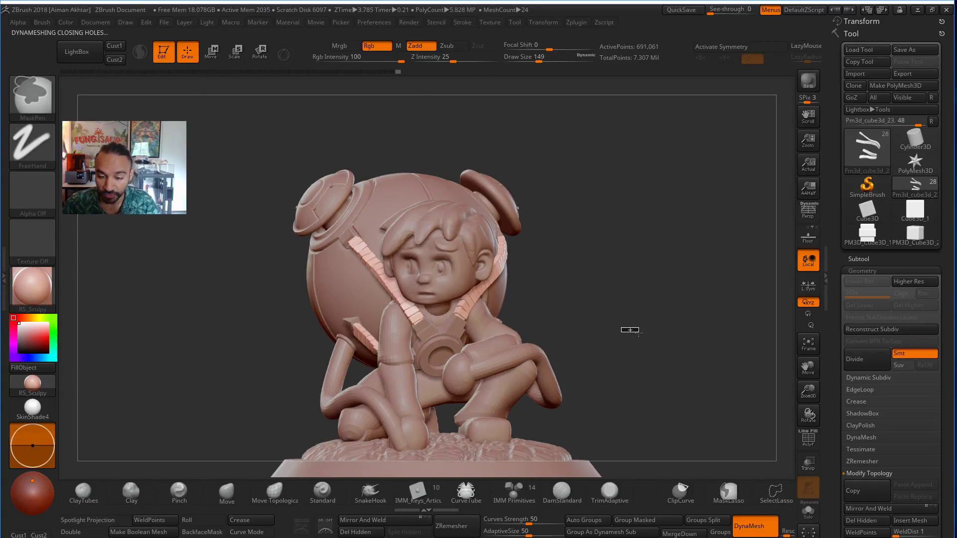
pyautogui.hotkey('ctrl', 'z')
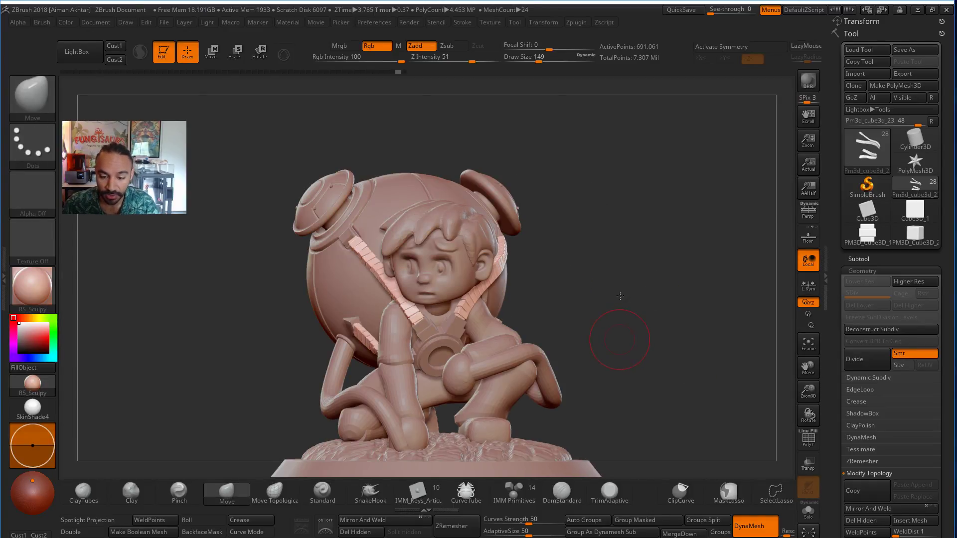
pyautogui.keyDown('alt'); pyautogui.click(411, 401); pyautogui.keyUp('alt')
pyautogui.moveTo(579, 367)
pyautogui.mouseDown()
pyautogui.moveTo(534, 415)
pyautogui.moveTo(590, 375)
pyautogui.mouseUp()
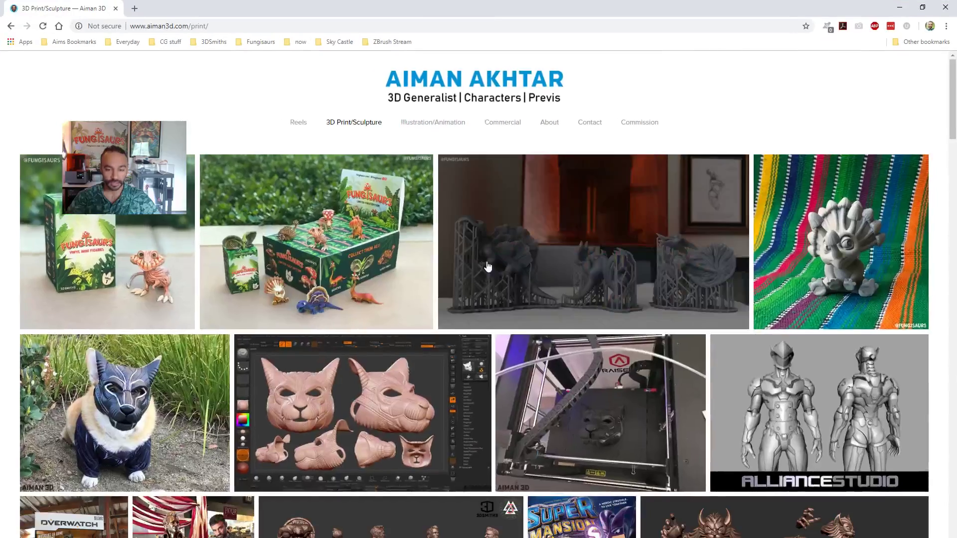
# Browse the 3D Print/Sculpture gallery in the web browser and view the renders and photo of the bronze statue holding a helmet.
pyautogui.scroll(-5, 205, 293)
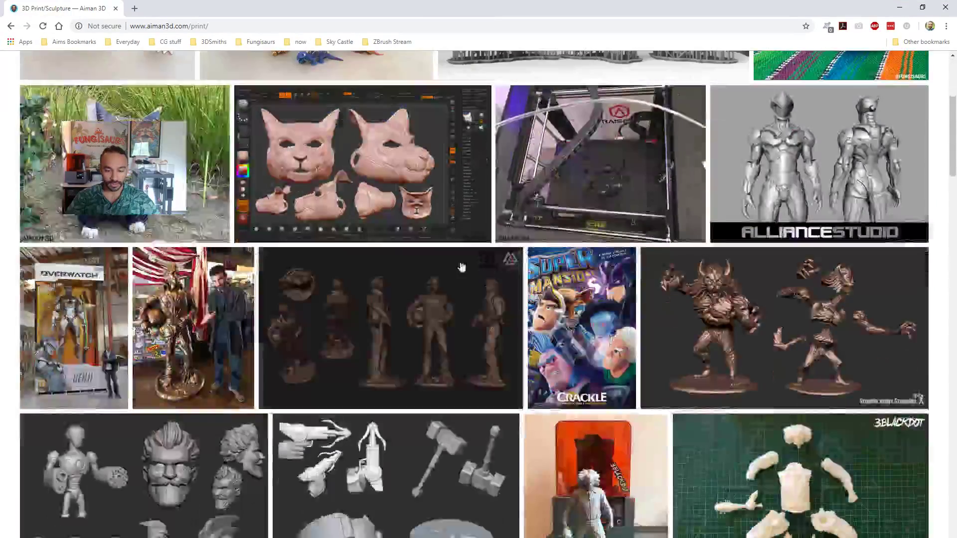
pyautogui.click(372, 346)
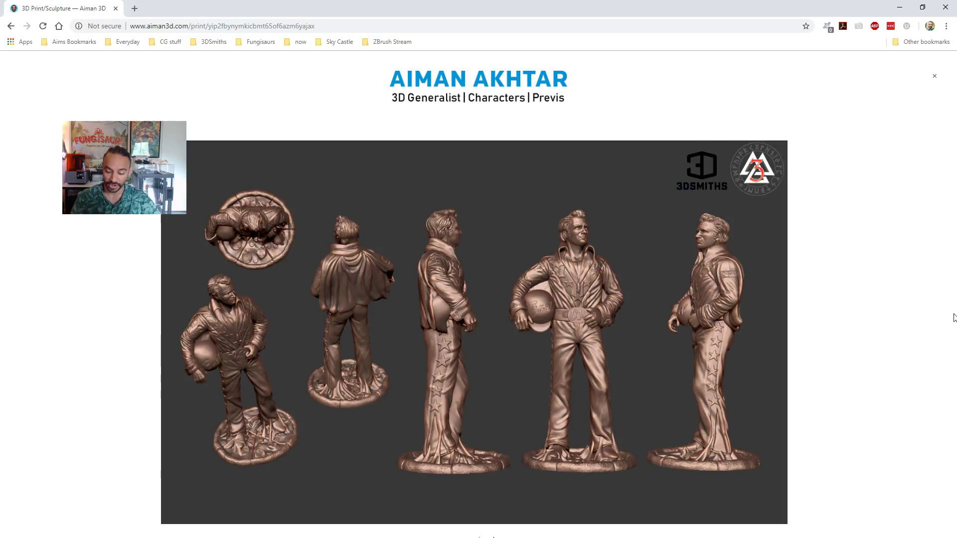
pyautogui.press('Right')
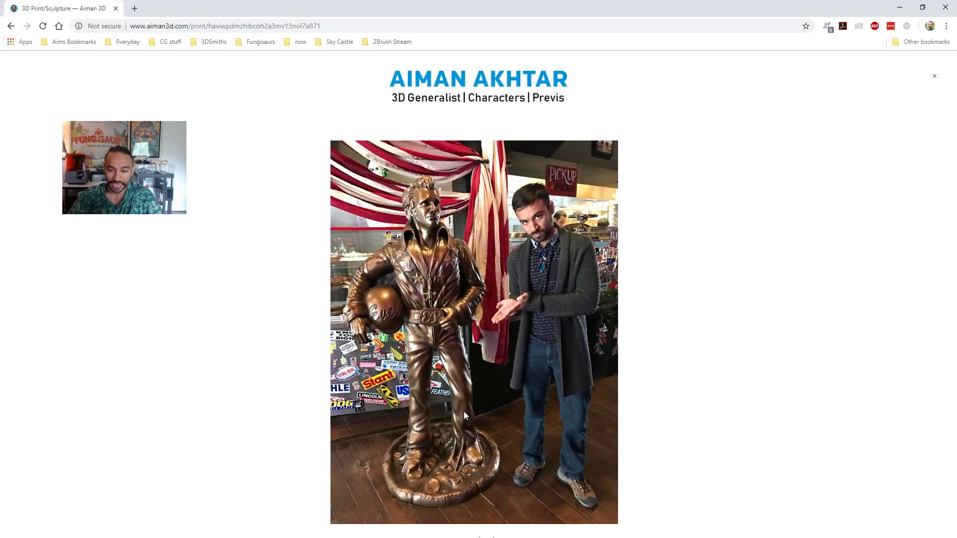
pyautogui.click(945, 8)
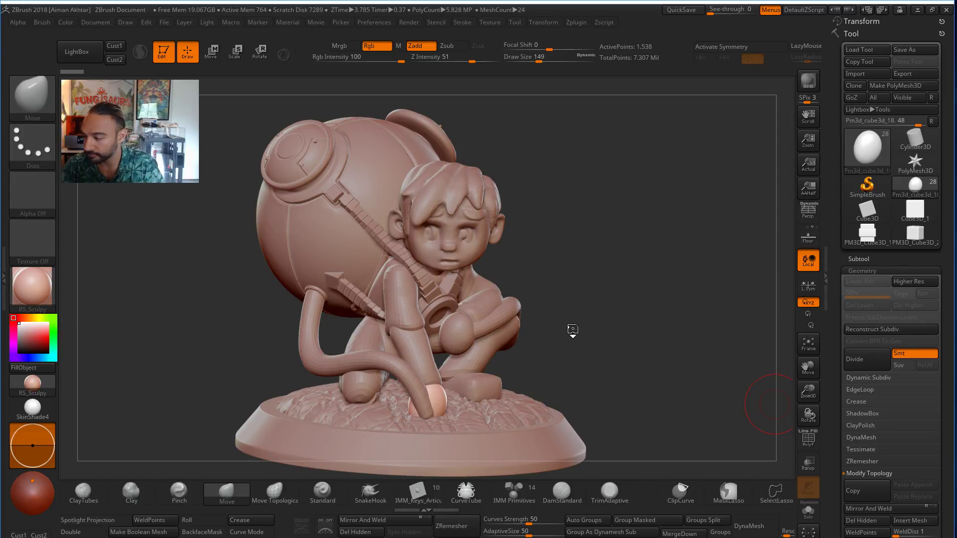
pyautogui.moveTo(573, 329)
pyautogui.mouseDown()
pyautogui.moveTo(609, 330)
pyautogui.moveTo(579, 336)
pyautogui.mouseUp()
pyautogui.keyDown('alt'); pyautogui.moveTo(626, 292); pyautogui.dragTo(627, 293); pyautogui.keyUp('alt')
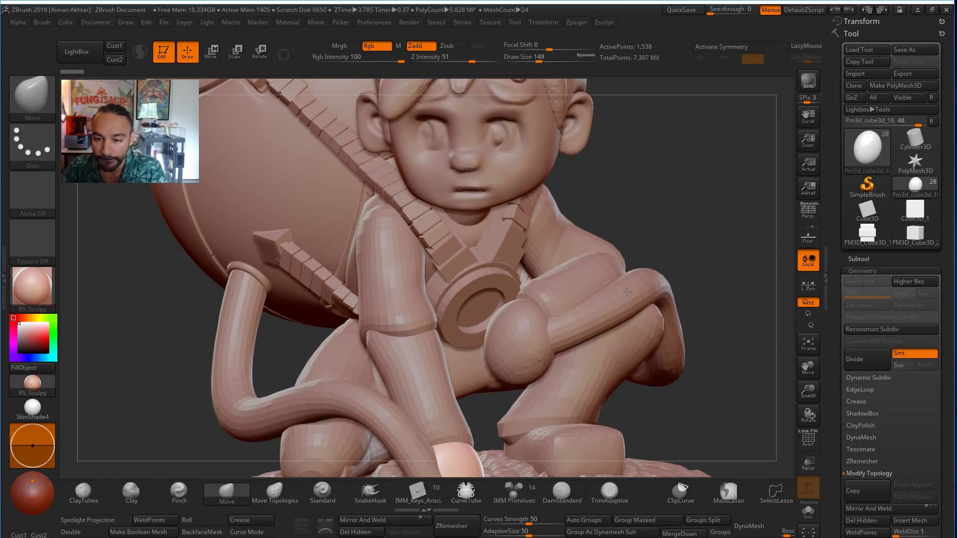
# Set the draw size to 71 and reselect the ball-shaped hand resting on the base.
pyautogui.moveTo(673, 202); pyautogui.dragTo(497, 320)
pyautogui.press('s')
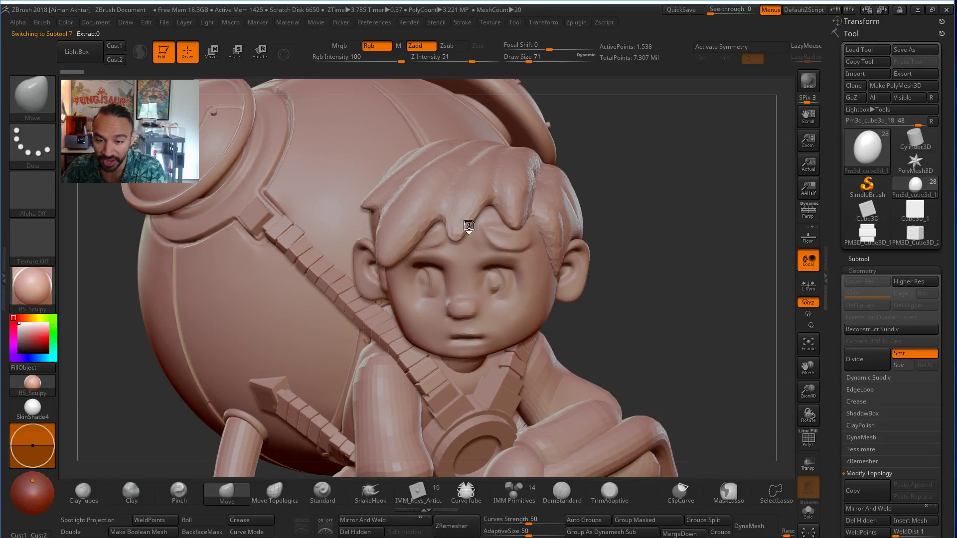
pyautogui.keyDown('alt'); pyautogui.moveTo(716, 353); pyautogui.dragTo(569, 142); pyautogui.keyUp('alt')
pyautogui.moveTo(570, 217)
pyautogui.mouseDown()
pyautogui.moveTo(590, 250)
pyautogui.moveTo(546, 299)
pyautogui.moveTo(543, 328)
pyautogui.moveTo(572, 355)
pyautogui.moveTo(363, 359)
pyautogui.moveTo(426, 358)
pyautogui.moveTo(565, 433)
pyautogui.moveTo(502, 339)
pyautogui.mouseUp()
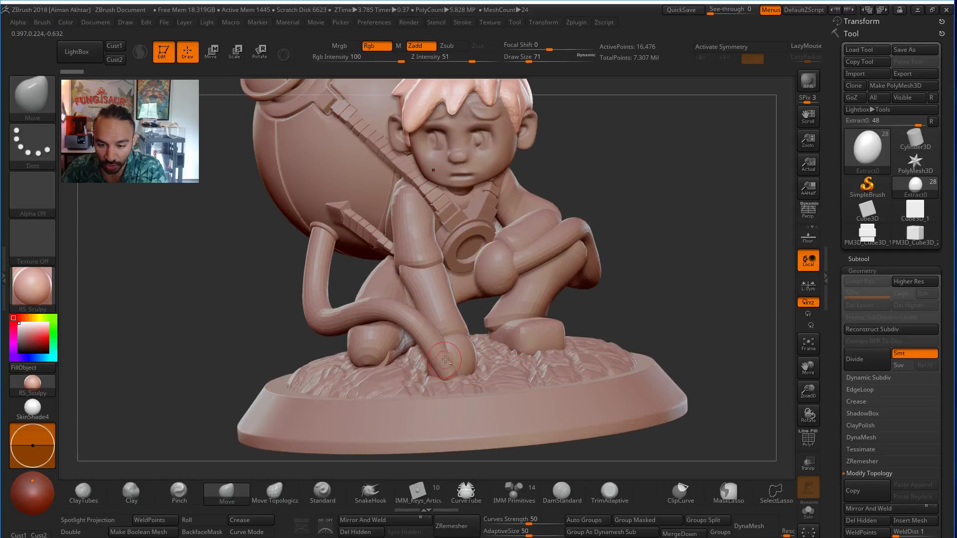
pyautogui.keyDown('alt'); pyautogui.click(461, 358); pyautogui.keyUp('alt')
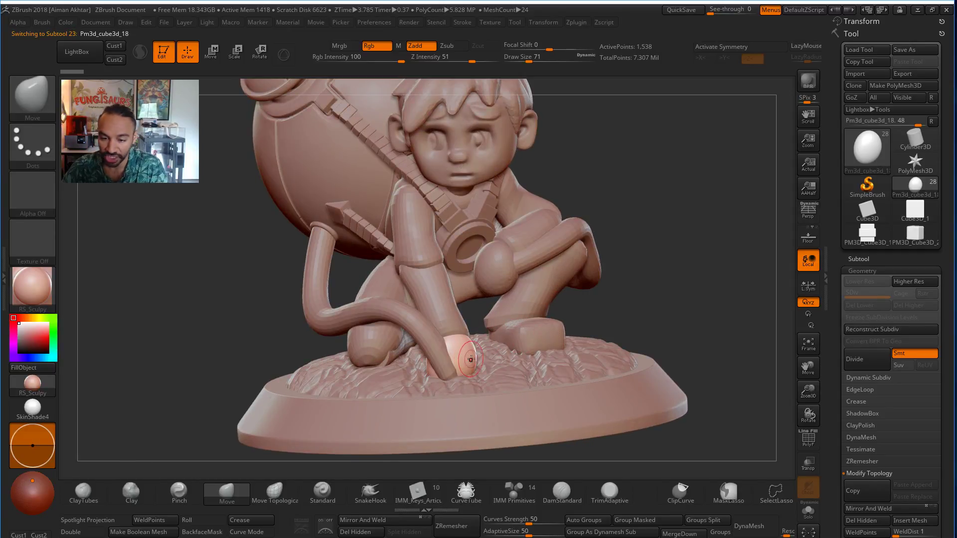
pyautogui.moveTo(701, 341); pyautogui.dragTo(727, 326)
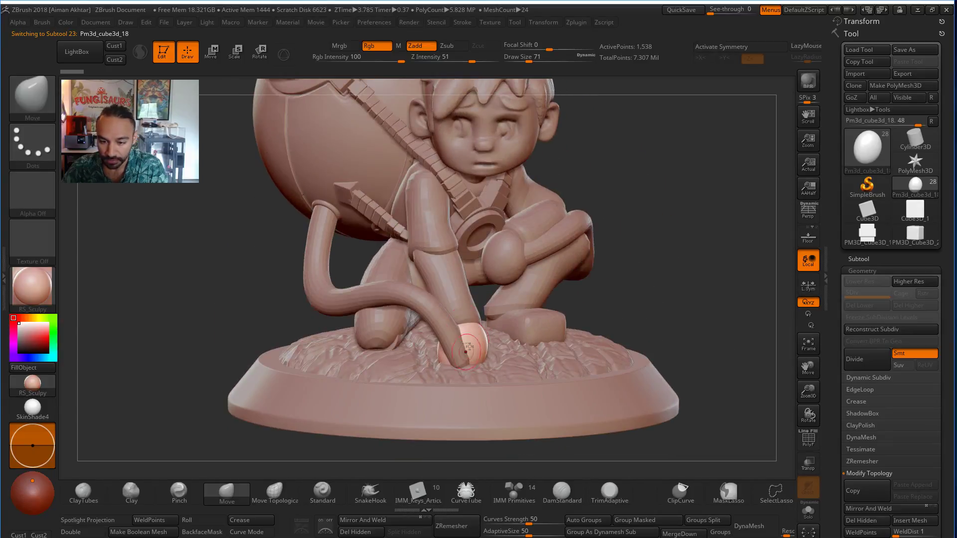
# Insert the Hand mesh from the IMM BParts brush at the ball-shaped hand on the base.
pyautogui.click(11, 100)
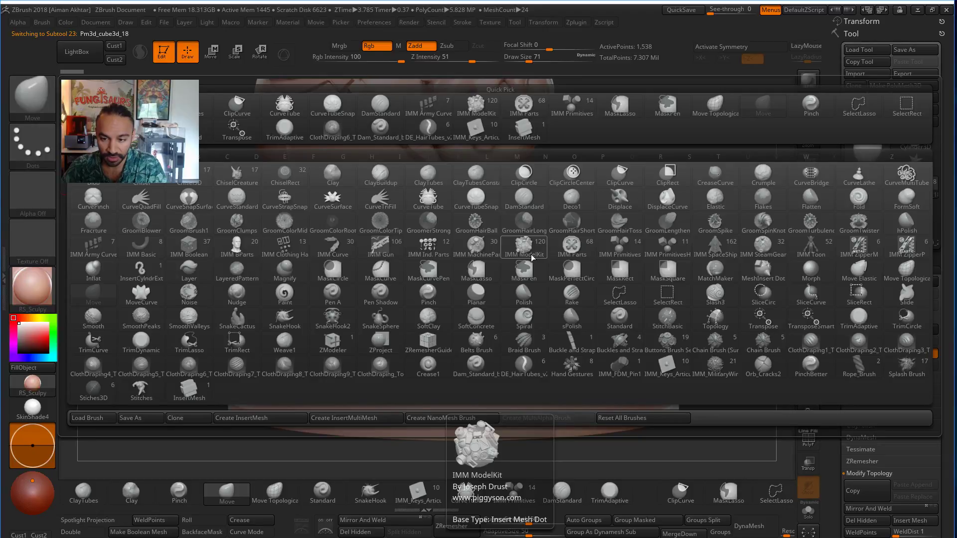
pyautogui.press('i')
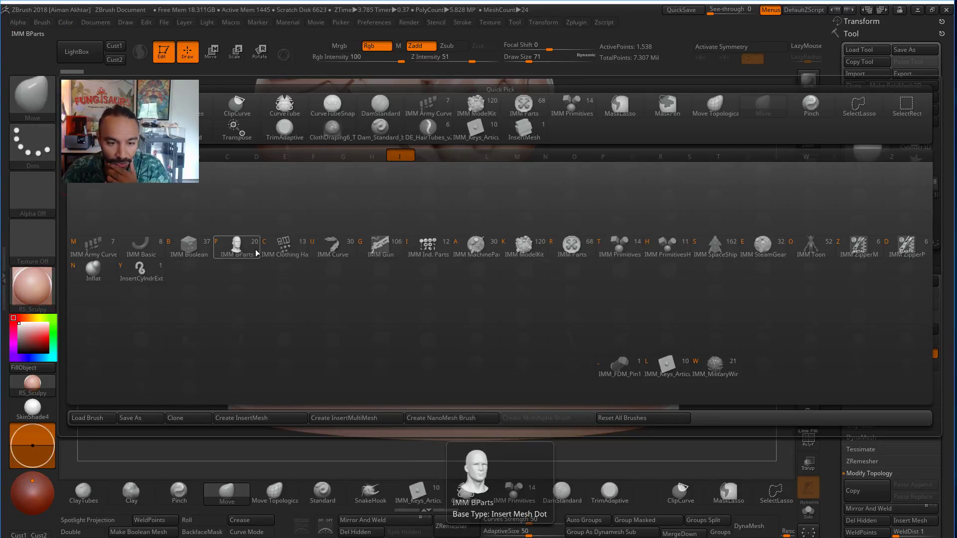
pyautogui.click(237, 247)
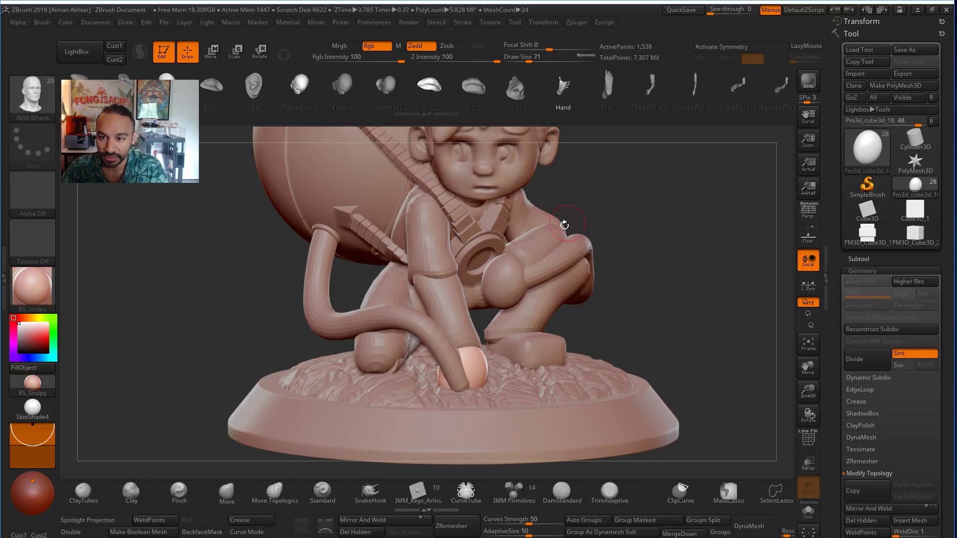
pyautogui.moveTo(654, 349)
pyautogui.mouseDown()
pyautogui.moveTo(452, 381)
pyautogui.moveTo(491, 409)
pyautogui.mouseUp()
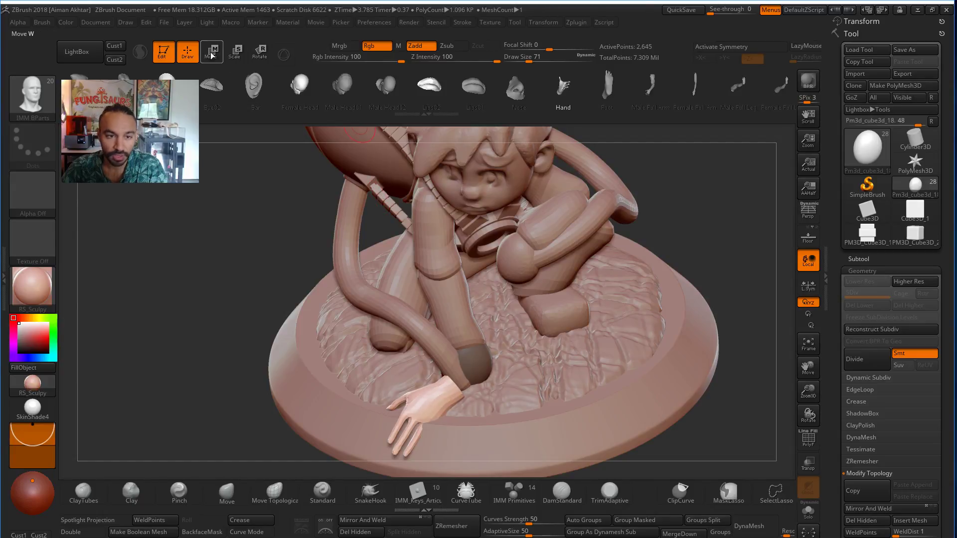
# Rotate and move the inserted hand with the transpose line so its wrist meets the lowered forearm and its fingers point forward.
pyautogui.click(259, 51)
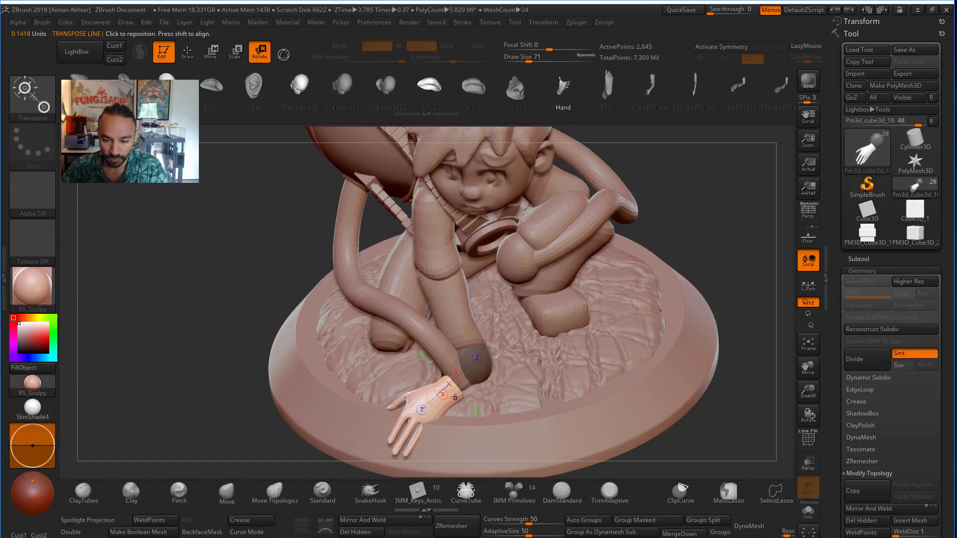
pyautogui.moveTo(455, 397); pyautogui.dragTo(387, 452)
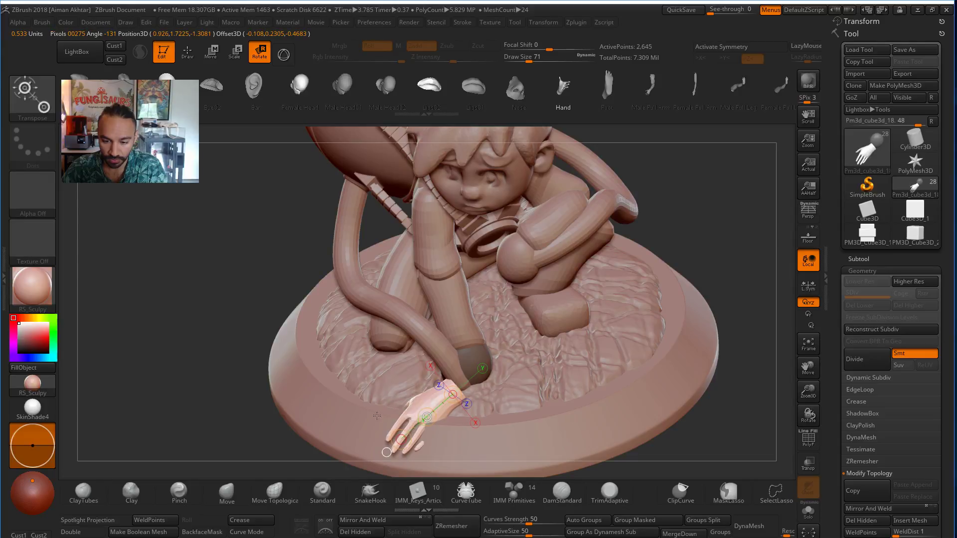
pyautogui.press('w')
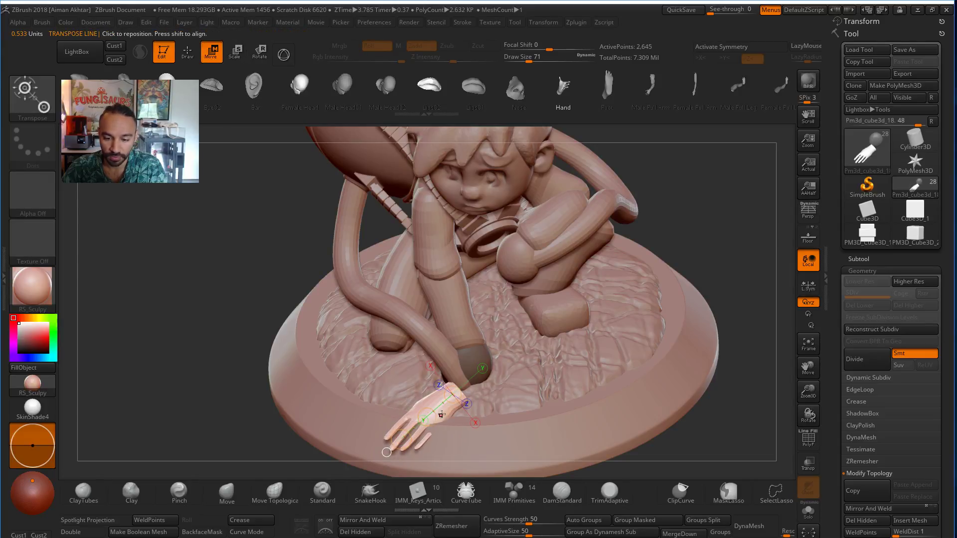
pyautogui.moveTo(441, 415); pyautogui.dragTo(441, 322)
pyautogui.moveTo(442, 406); pyautogui.dragTo(442, 311)
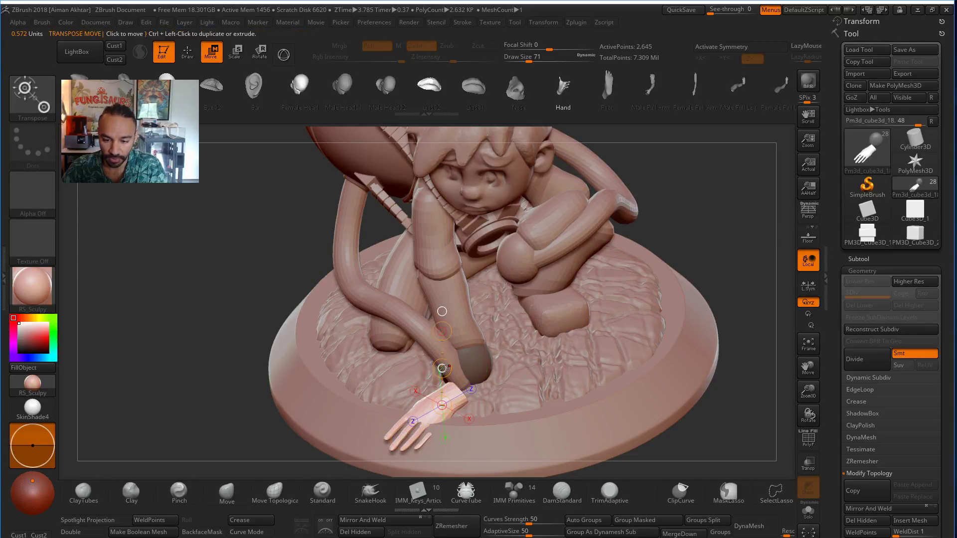
pyautogui.moveTo(442, 368)
pyautogui.mouseDown()
pyautogui.moveTo(442, 344)
pyautogui.moveTo(410, 410)
pyautogui.moveTo(472, 423)
pyautogui.moveTo(462, 423)
pyautogui.mouseUp()
pyautogui.click(258, 53)
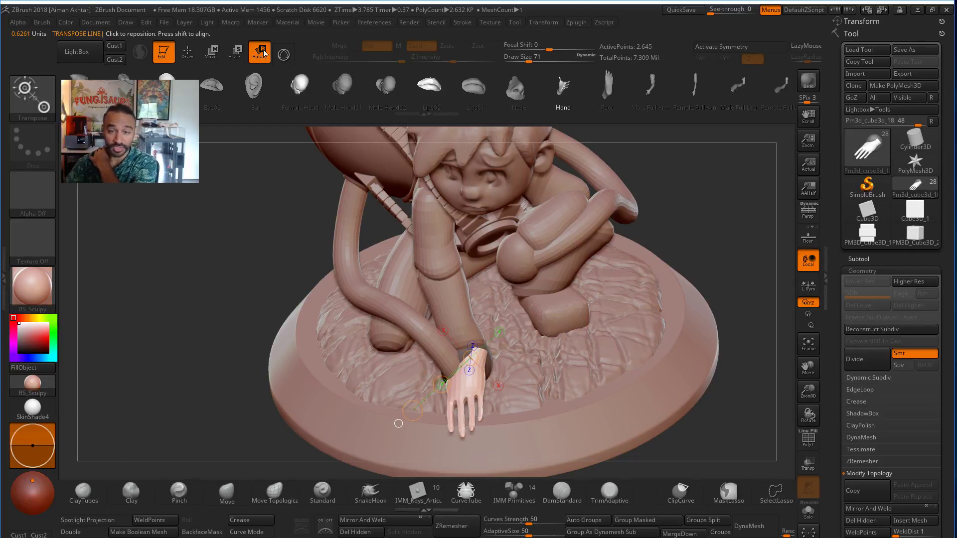
# Split the unmasked hand from the masked ball into its own subtool.
pyautogui.click(876, 258)
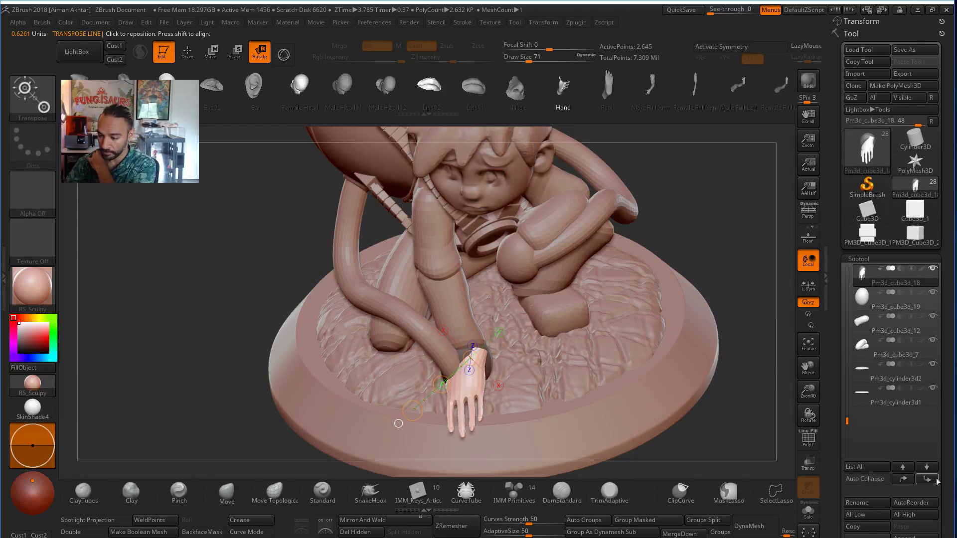
pyautogui.scroll(-3, 937, 481)
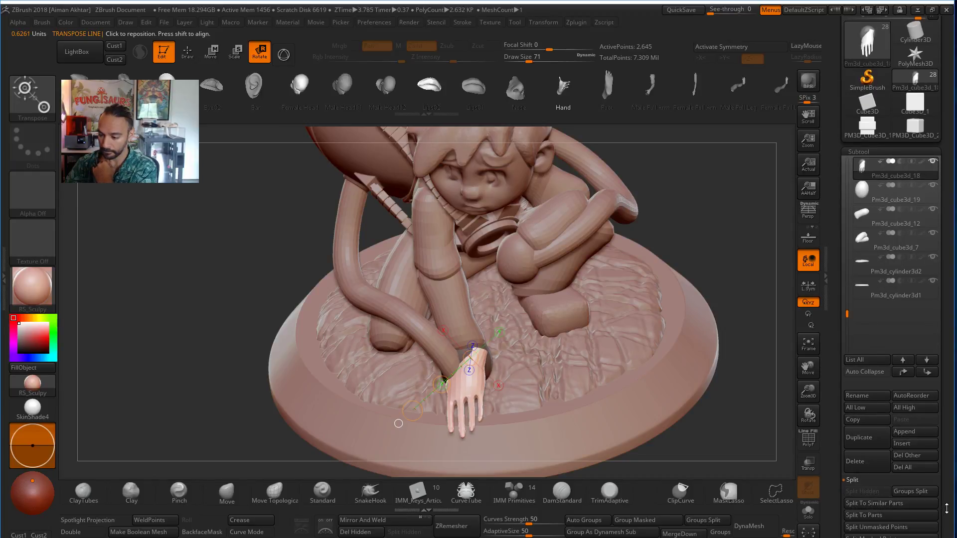
pyautogui.scroll(-2, 899, 501)
pyautogui.click(897, 466)
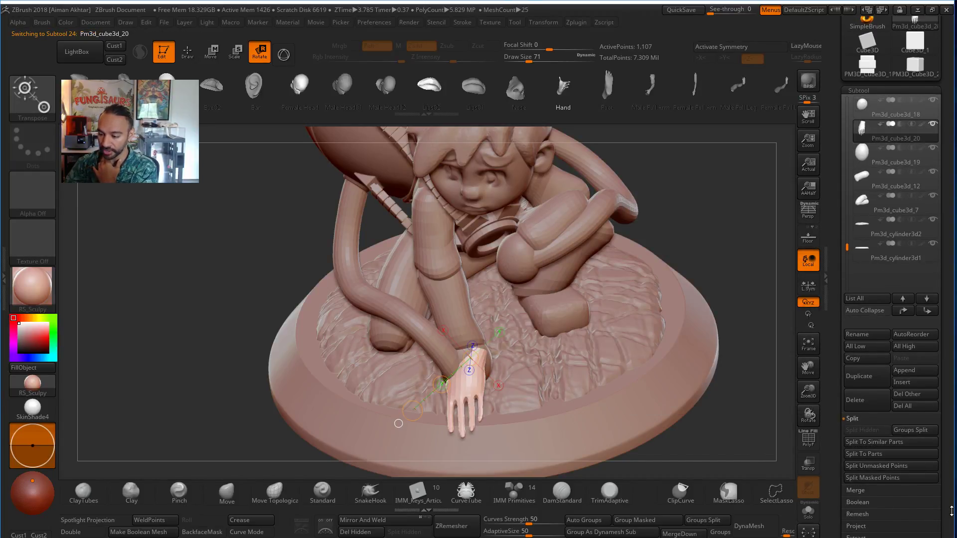
# Mirror the hand across the X axis with SubTool Master, appending the copy as a new subtool.
pyautogui.scroll(-4, 857, 414)
pyautogui.click(861, 420)
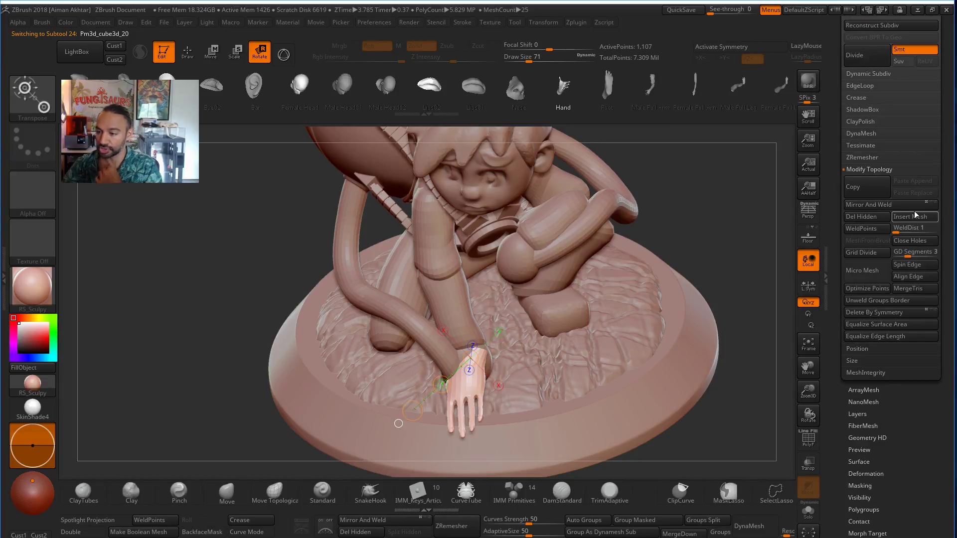
pyautogui.click(576, 21)
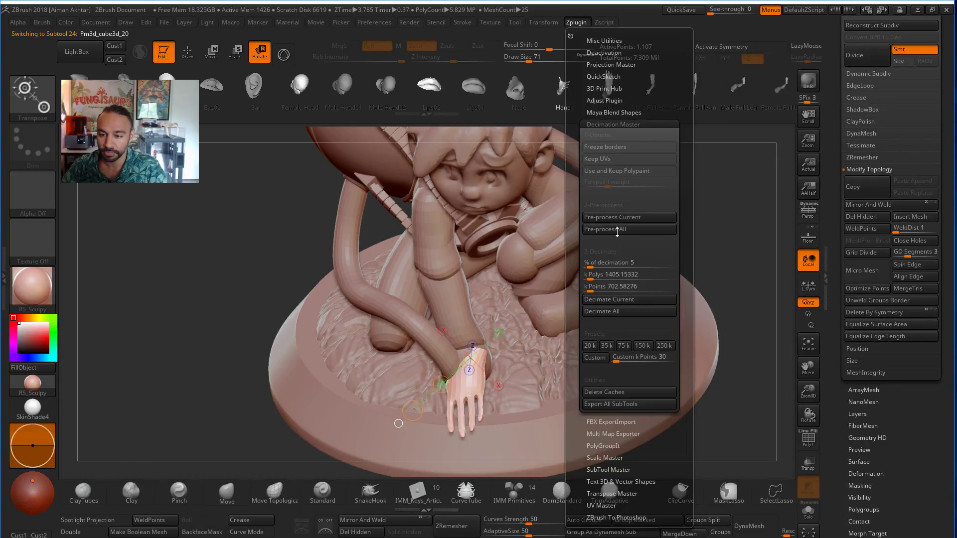
pyautogui.click(605, 125)
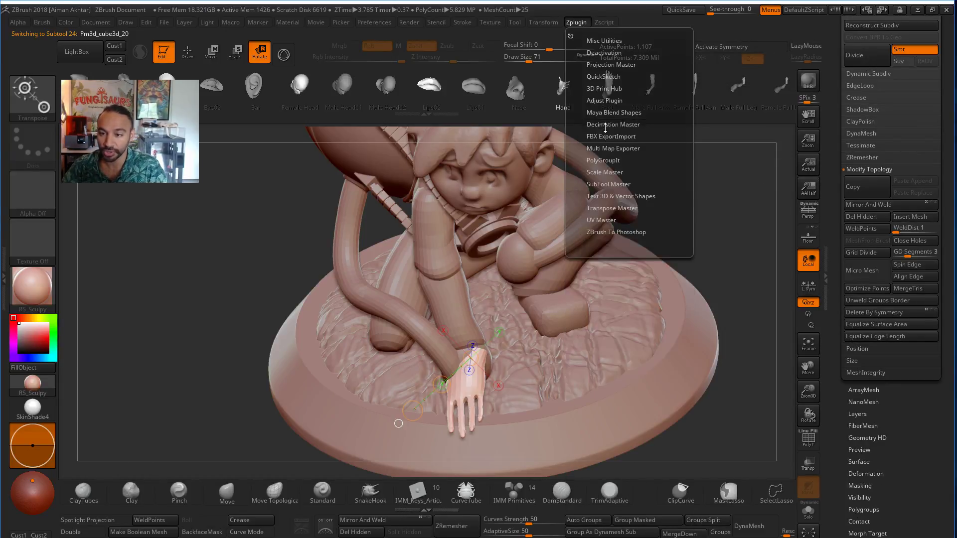
pyautogui.click(606, 184)
pyautogui.click(647, 234)
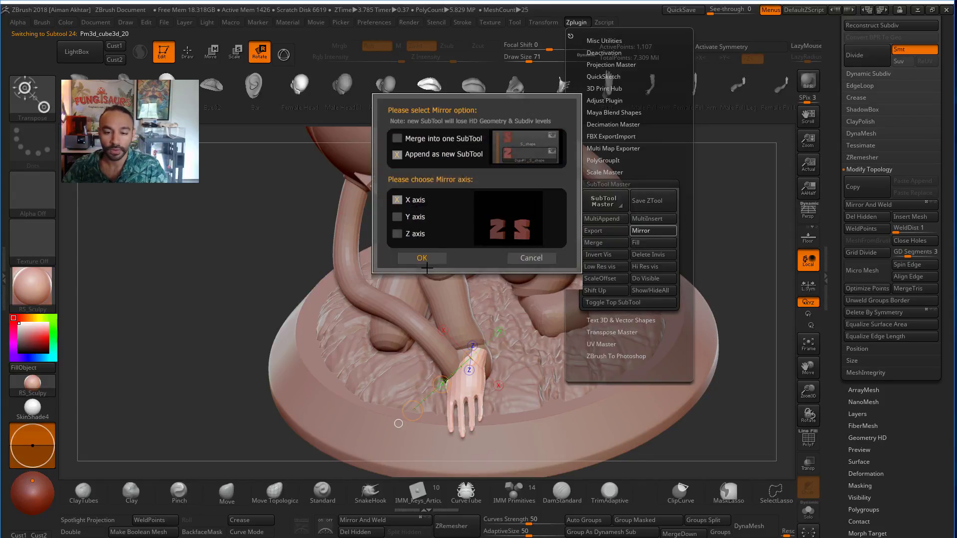
pyautogui.click(417, 257)
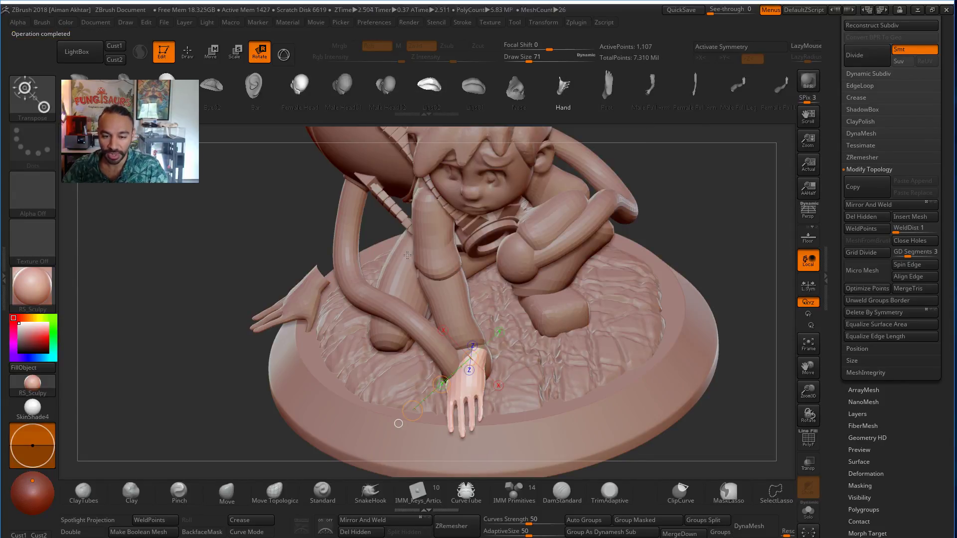
# Move the original hand up to the ball-shaped hand at the end of the forearm resting on the knee.
pyautogui.click(186, 52)
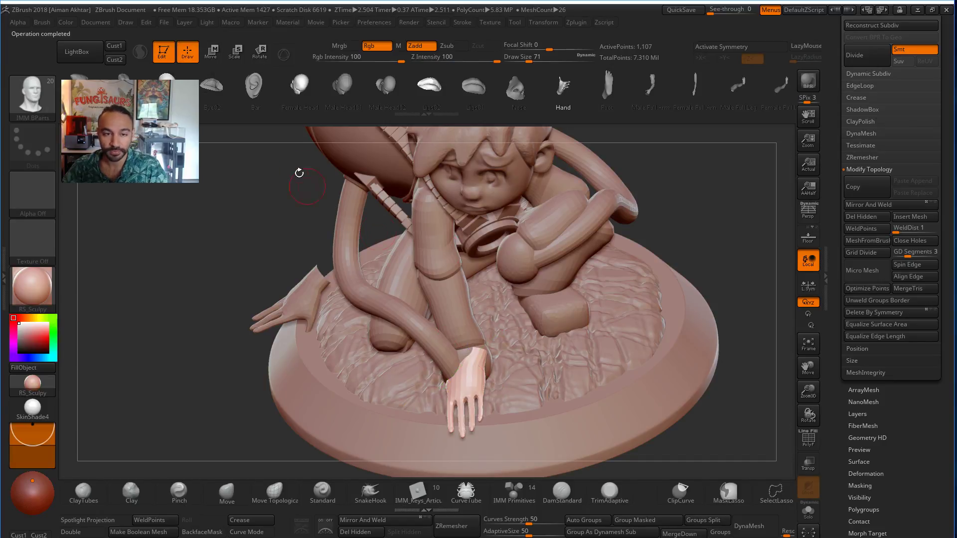
pyautogui.click(216, 55)
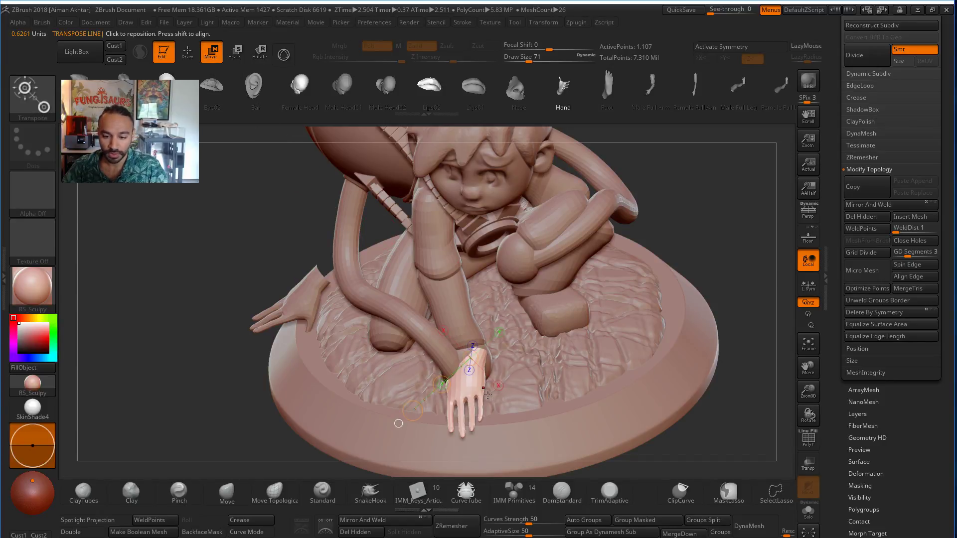
pyautogui.moveTo(468, 392)
pyautogui.mouseDown()
pyautogui.moveTo(535, 381)
pyautogui.moveTo(526, 311)
pyautogui.moveTo(556, 263)
pyautogui.mouseUp()
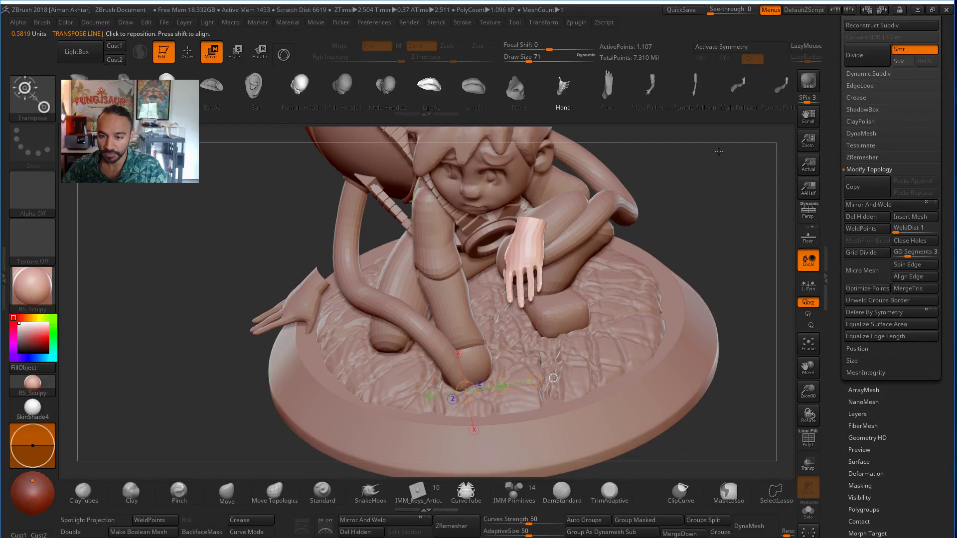
pyautogui.moveTo(728, 234); pyautogui.dragTo(661, 192)
pyautogui.moveTo(586, 273); pyautogui.dragTo(575, 193)
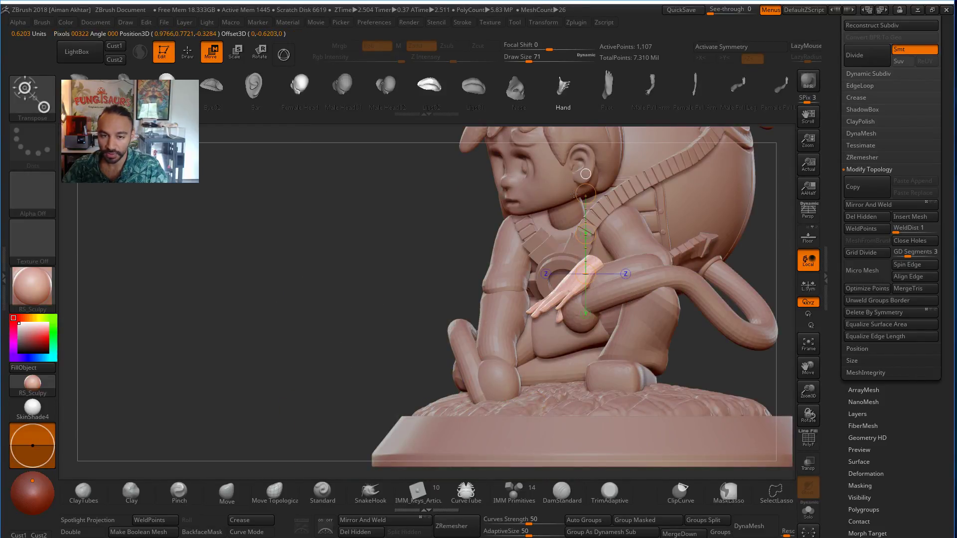
pyautogui.moveTo(586, 234); pyautogui.dragTo(593, 246)
# Rotate the raised hand to follow the bent forearm and adjust its position at the wrist from the side.
pyautogui.moveTo(805, 300)
pyautogui.mouseDown()
pyautogui.moveTo(892, 319)
pyautogui.moveTo(880, 374)
pyautogui.mouseUp()
pyautogui.moveTo(576, 262)
pyautogui.mouseDown()
pyautogui.moveTo(579, 363)
pyautogui.moveTo(506, 332)
pyautogui.mouseUp()
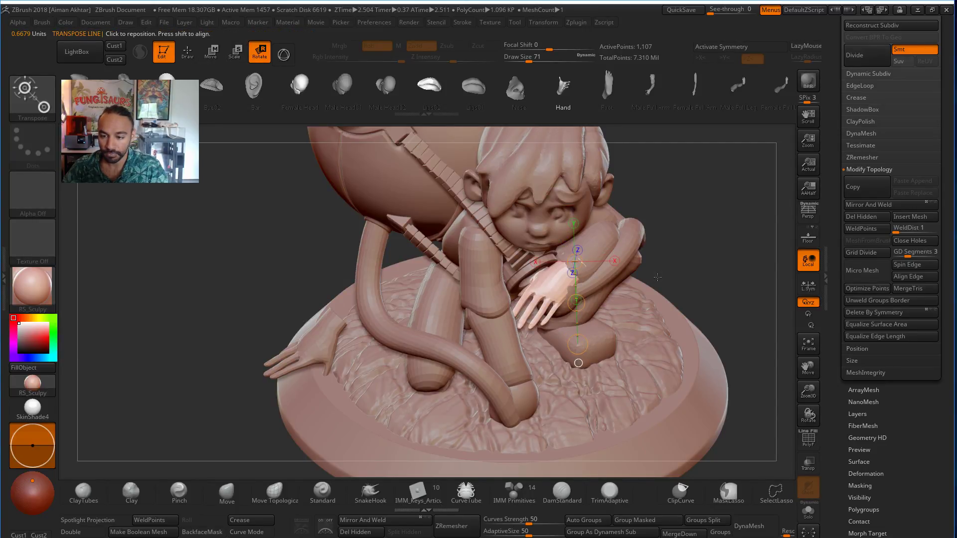
pyautogui.moveTo(658, 277); pyautogui.dragTo(642, 239)
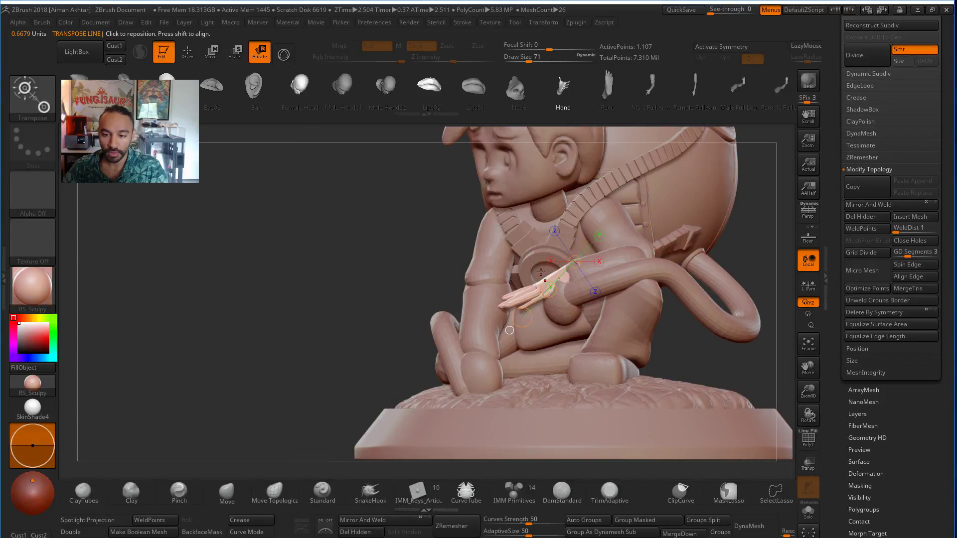
pyautogui.press('w')
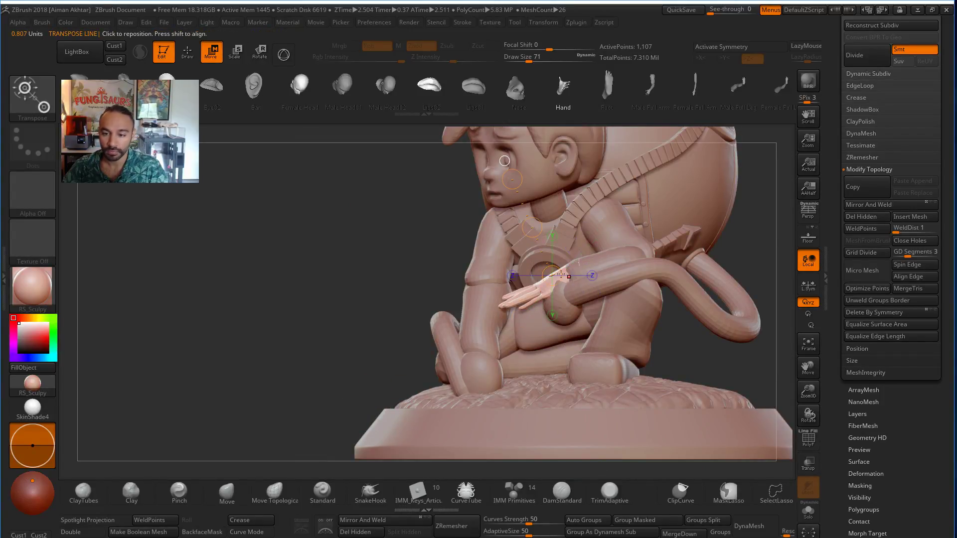
pyautogui.moveTo(532, 227); pyautogui.dragTo(533, 228)
# Select the mirrored hand at the edge of the base.
pyautogui.moveTo(383, 329); pyautogui.dragTo(427, 322)
pyautogui.click(296, 375)
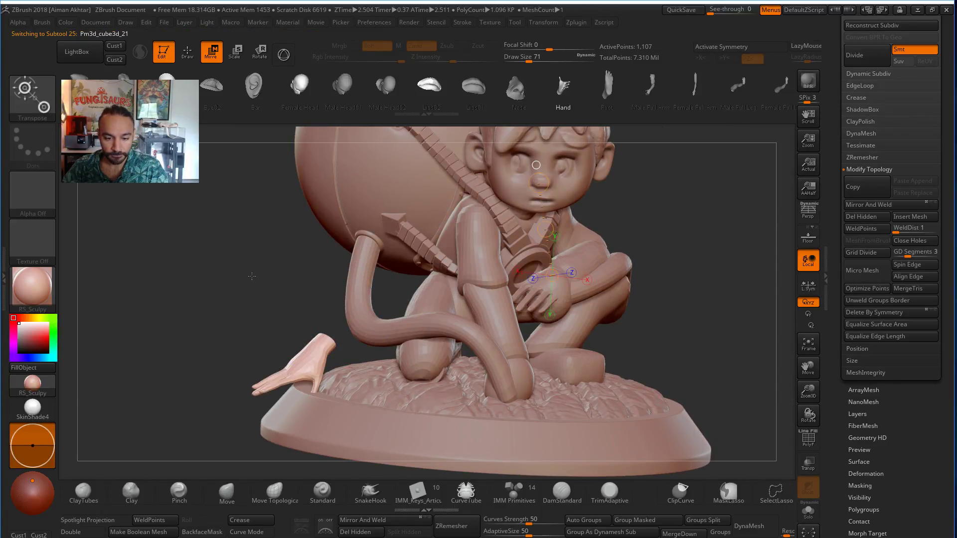
# Move the loose hand from beside the base to the end of the forward planted arm.
pyautogui.moveTo(295, 375); pyautogui.dragTo(416, 428, button='right')
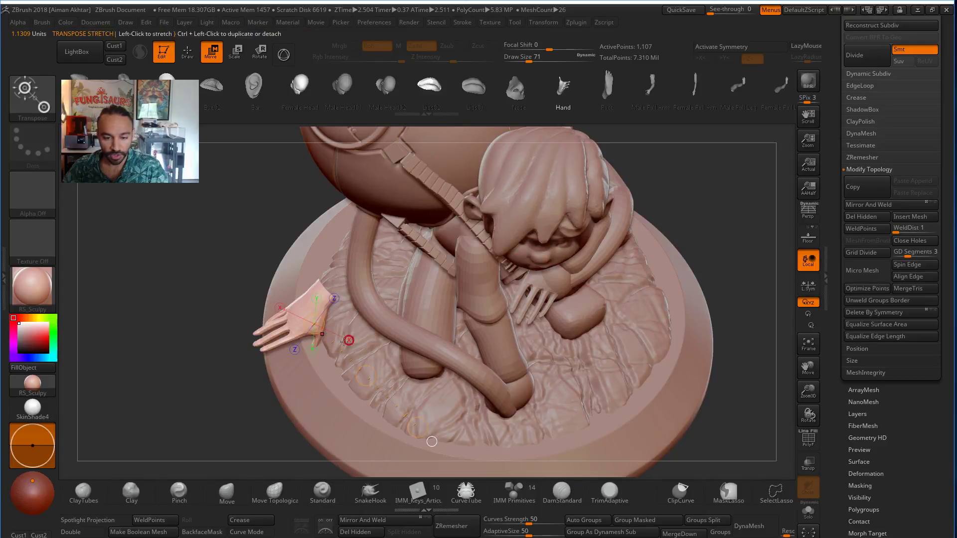
pyautogui.moveTo(366, 375); pyautogui.dragTo(597, 454)
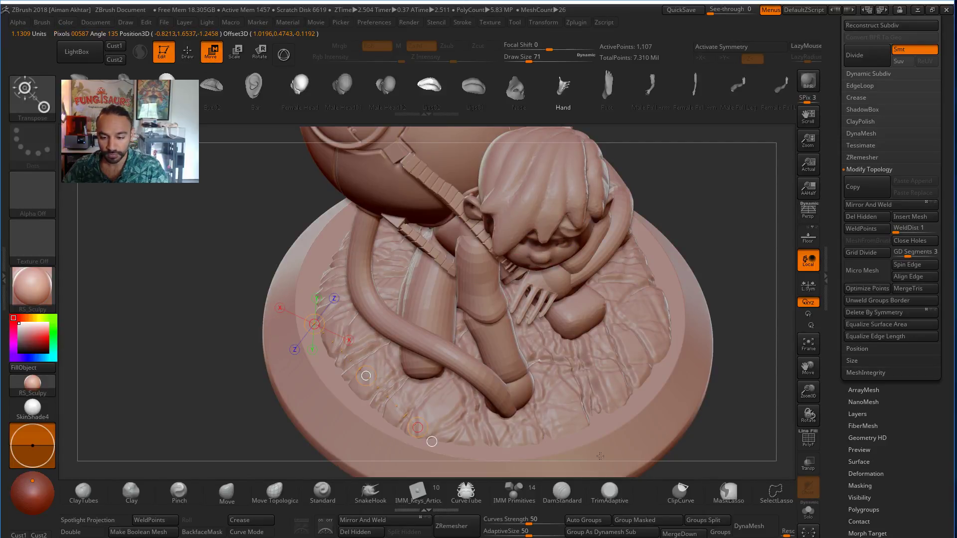
pyautogui.keyDown('alt'); pyautogui.moveTo(716, 442); pyautogui.dragTo(544, 435); pyautogui.keyUp('alt')
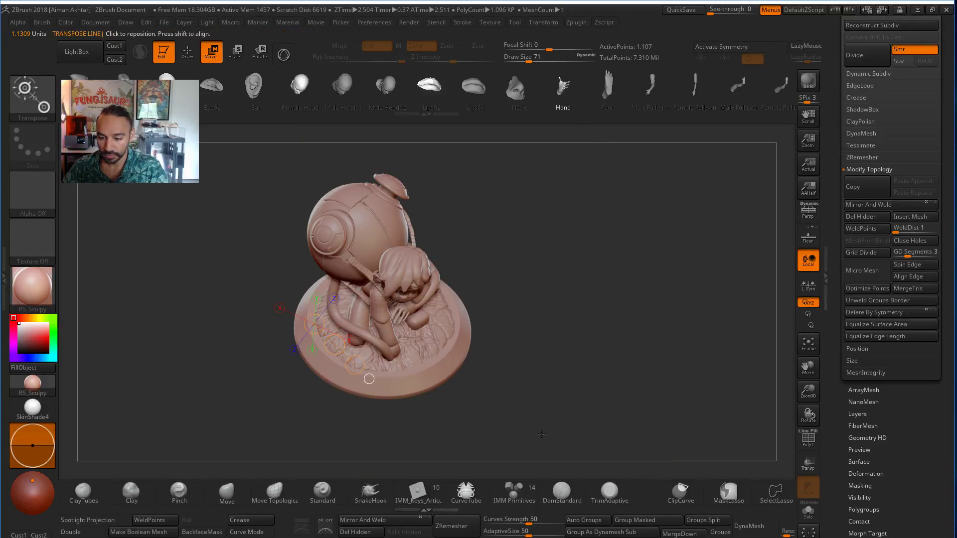
pyautogui.moveTo(411, 371)
pyautogui.mouseDown()
pyautogui.moveTo(416, 342)
pyautogui.moveTo(393, 339)
pyautogui.moveTo(376, 417)
pyautogui.mouseUp()
pyautogui.moveTo(393, 369)
pyautogui.mouseDown()
pyautogui.moveTo(374, 431)
pyautogui.moveTo(480, 367)
pyautogui.moveTo(404, 368)
pyautogui.mouseUp()
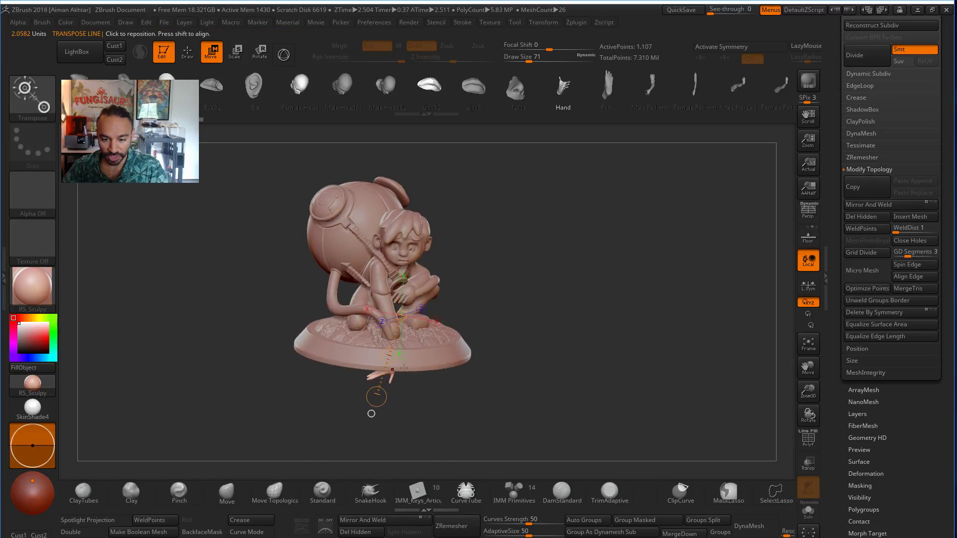
pyautogui.keyDown('shift'); pyautogui.moveTo(389, 410); pyautogui.dragTo(392, 334); pyautogui.keyUp('shift')
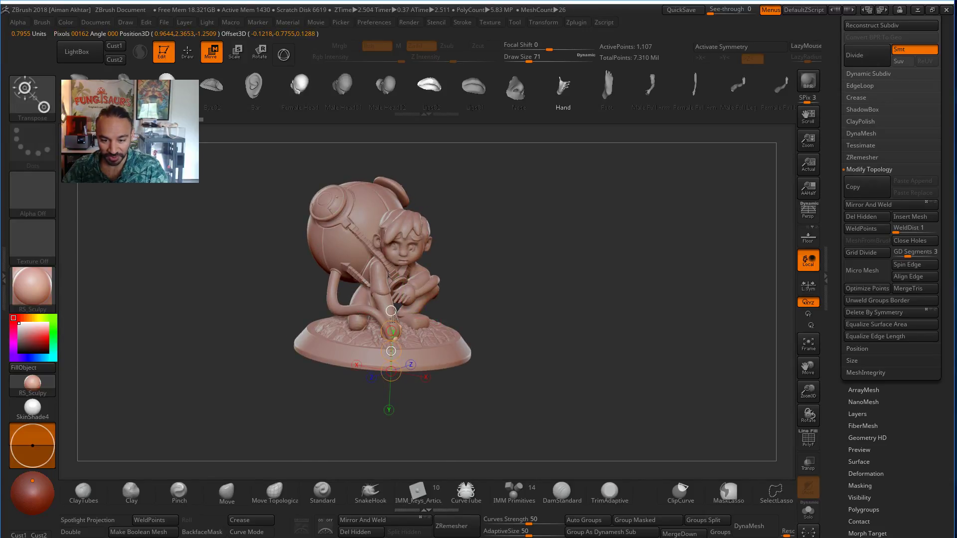
pyautogui.moveTo(524, 346); pyautogui.dragTo(263, 343)
pyautogui.press('f')
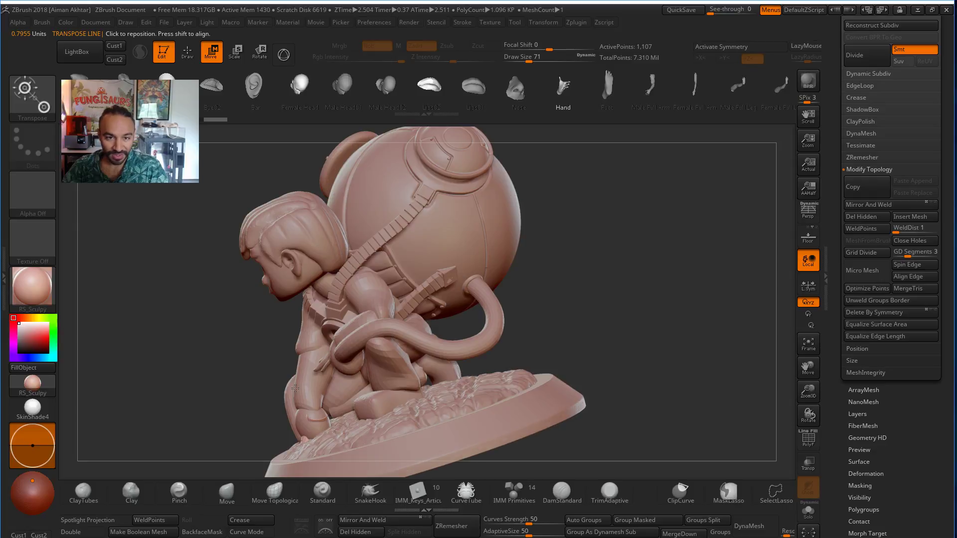
pyautogui.moveTo(295, 389); pyautogui.dragTo(319, 184)
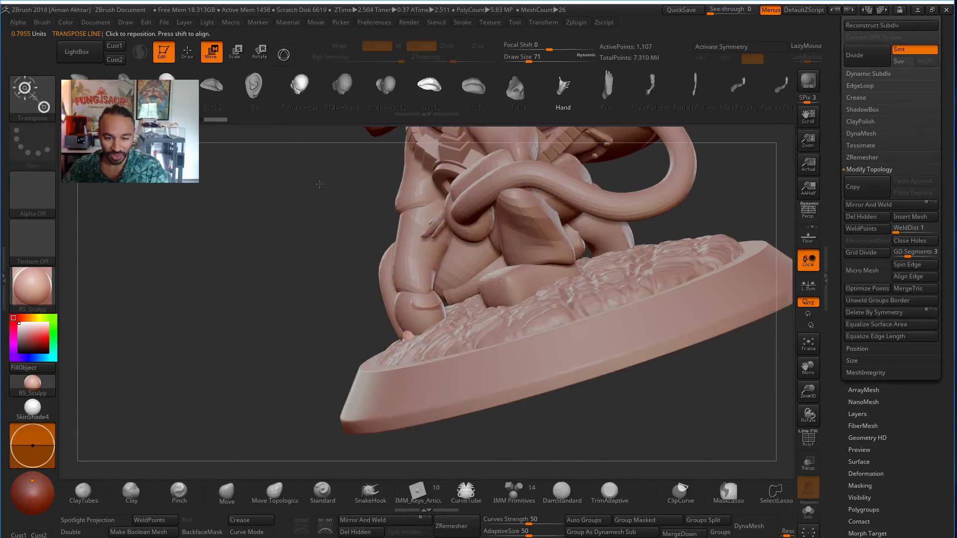
pyautogui.click(277, 60)
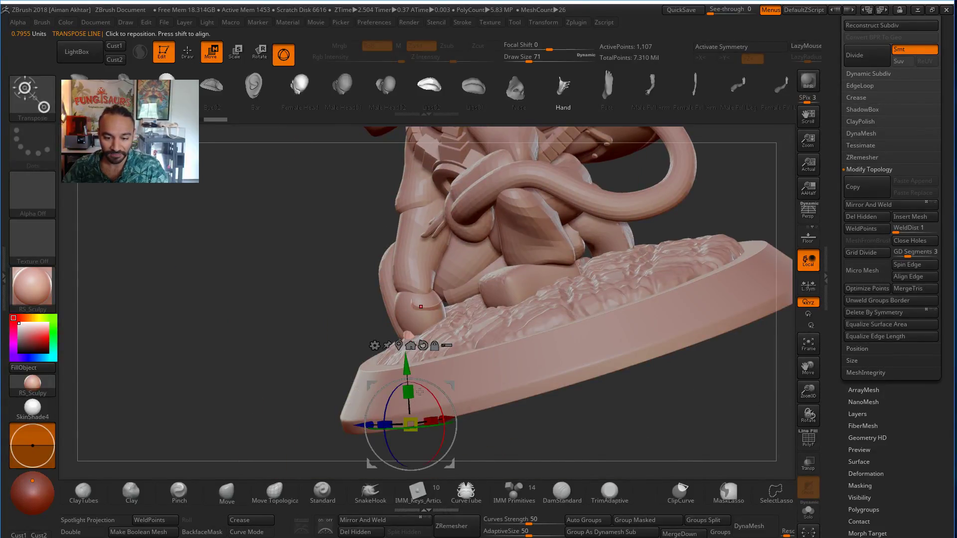
pyautogui.moveTo(421, 392); pyautogui.dragTo(427, 414)
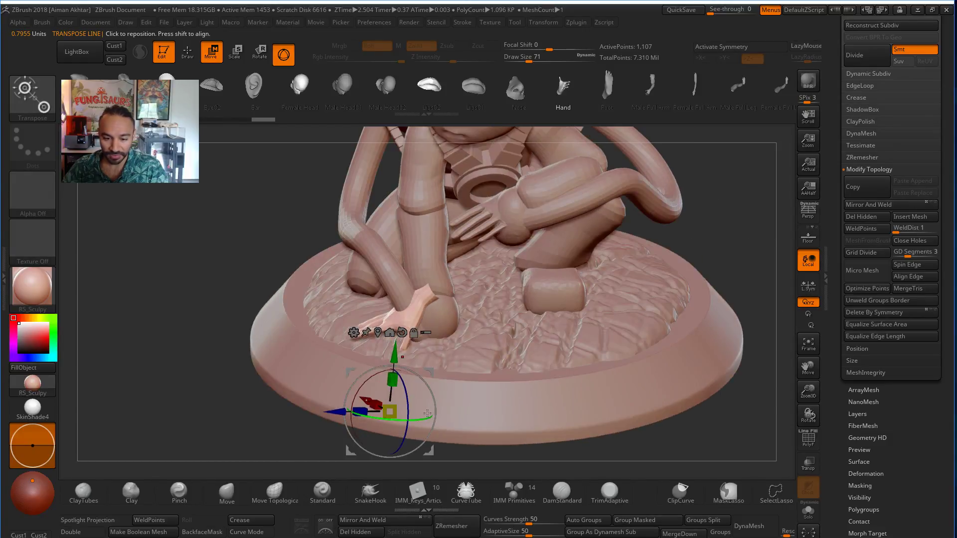
pyautogui.click(284, 57)
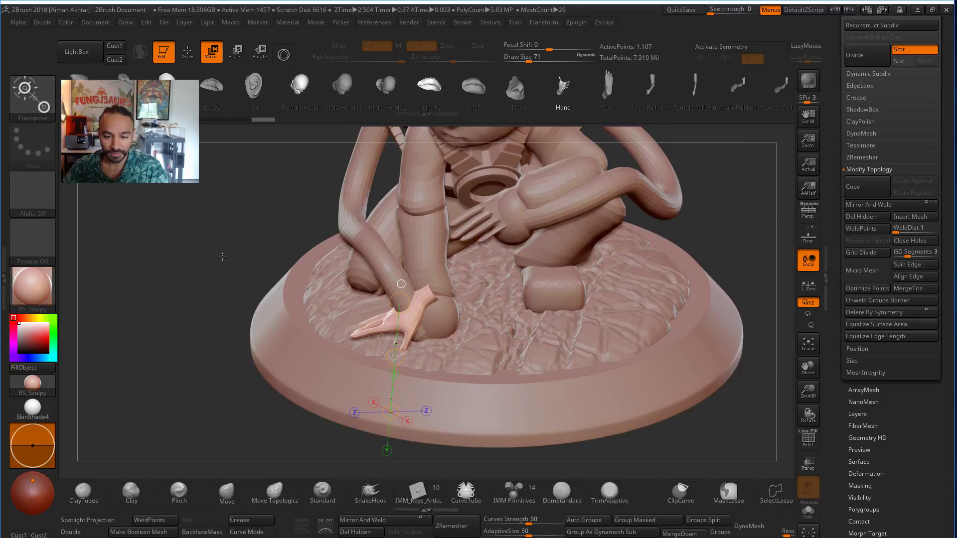
# Rotate the hand at the planted arm so its fingers point forward over the base edge.
pyautogui.moveTo(222, 258); pyautogui.dragTo(223, 86)
pyautogui.press('r')
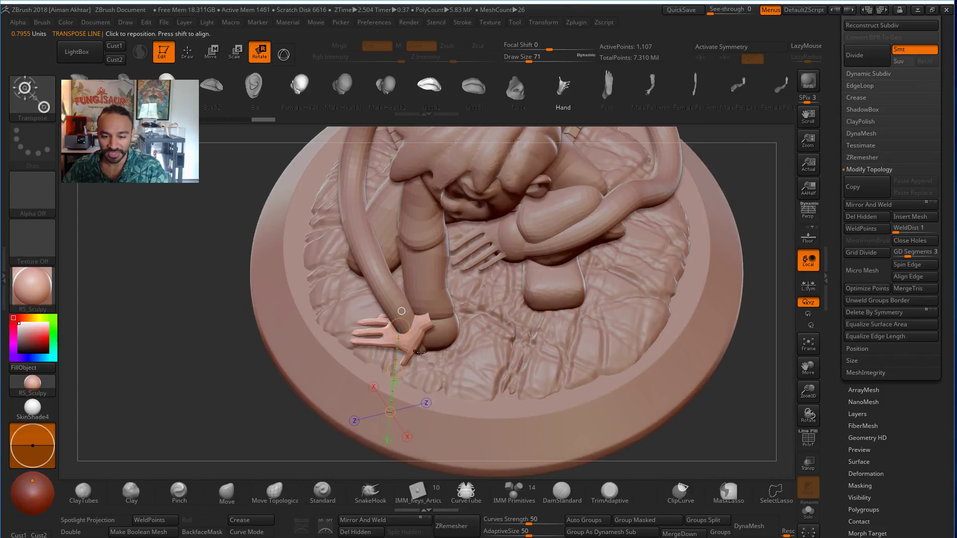
pyautogui.moveTo(511, 342); pyautogui.dragTo(420, 317)
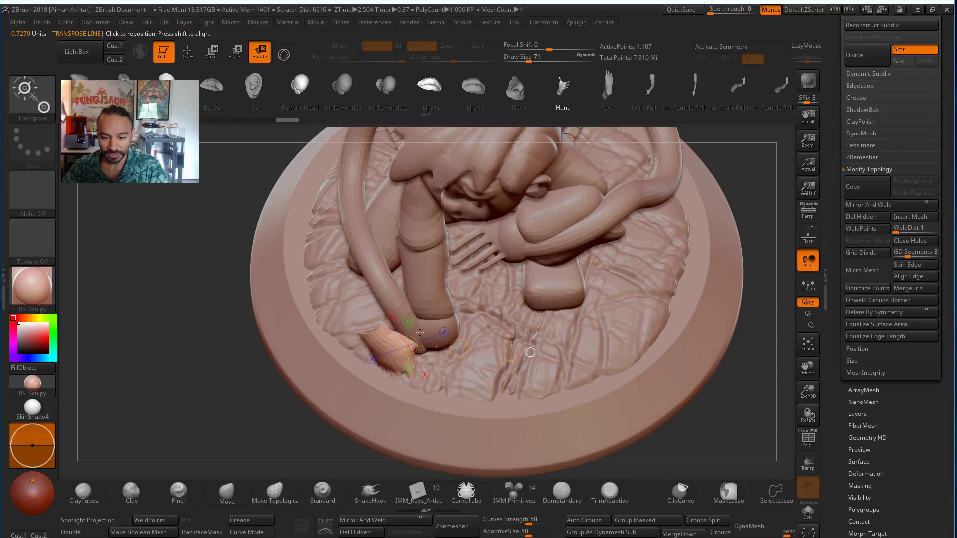
pyautogui.moveTo(464, 349)
pyautogui.mouseDown()
pyautogui.moveTo(375, 351)
pyautogui.moveTo(391, 362)
pyautogui.moveTo(486, 373)
pyautogui.moveTo(484, 363)
pyautogui.moveTo(433, 439)
pyautogui.moveTo(432, 393)
pyautogui.mouseUp()
# Move the rotated hand so it sits against the wrist of the planted arm.
pyautogui.click(211, 56)
pyautogui.click(425, 374)
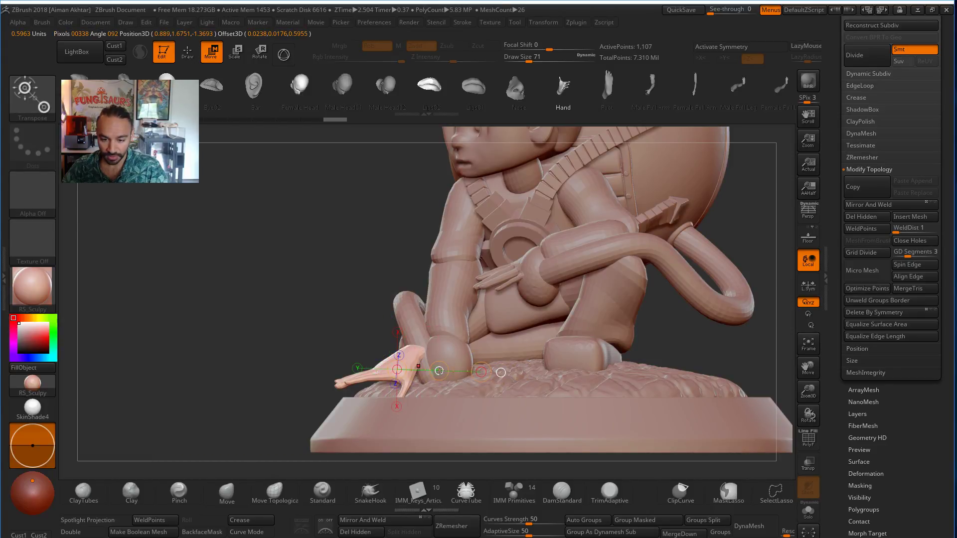
pyautogui.hotkey('ctrl', 'z')
pyautogui.hotkey('ctrl', 'z')
pyautogui.hotkey('ctrl', 'z')
pyautogui.hotkey('ctrl', 'z')
pyautogui.hotkey('ctrl', 'z')
pyautogui.moveTo(354, 345); pyautogui.dragTo(358, 346)
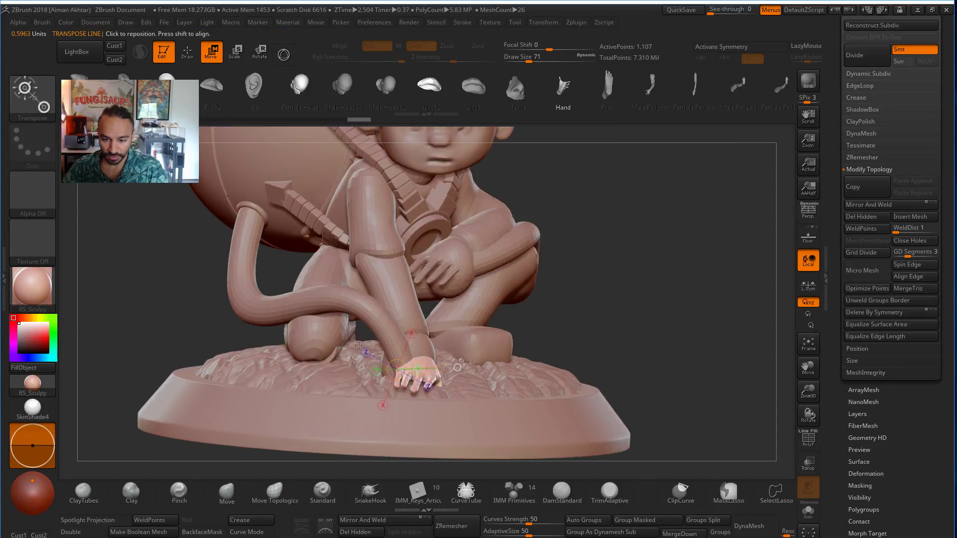
pyautogui.moveTo(424, 364); pyautogui.dragTo(560, 378)
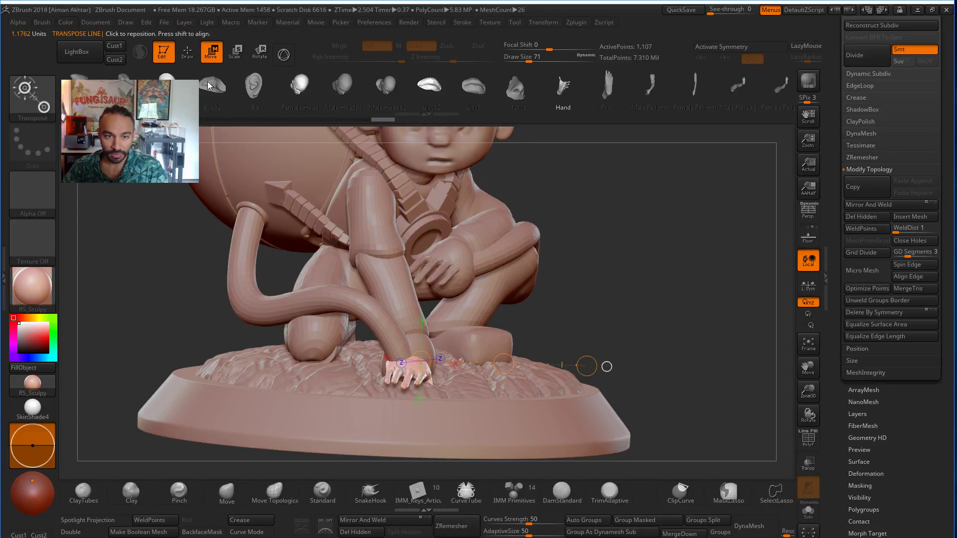
# Scale the planted hand up slightly to suit the arm's proportions.
pyautogui.click(187, 52)
pyautogui.moveTo(576, 300); pyautogui.dragTo(519, 337)
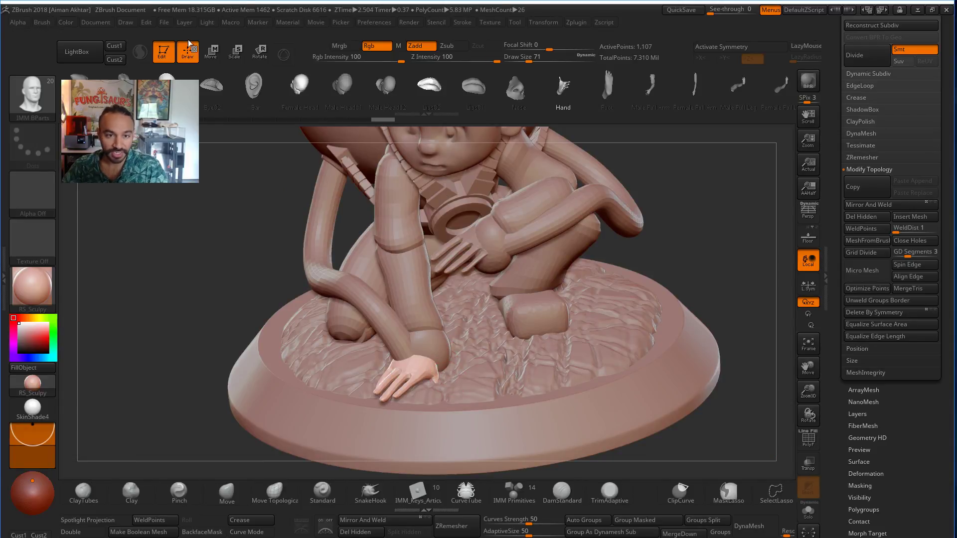
pyautogui.click(234, 52)
pyautogui.moveTo(412, 369); pyautogui.dragTo(411, 275)
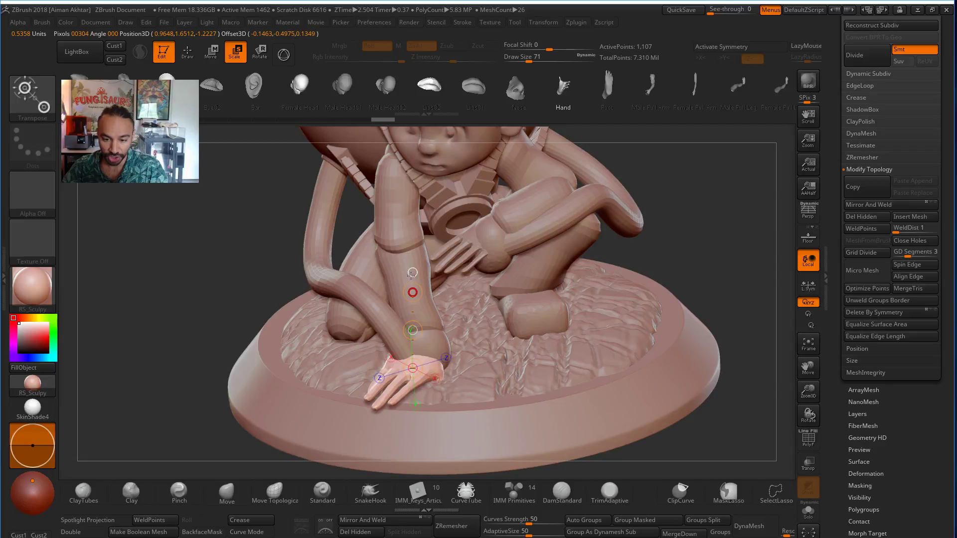
pyautogui.click(185, 51)
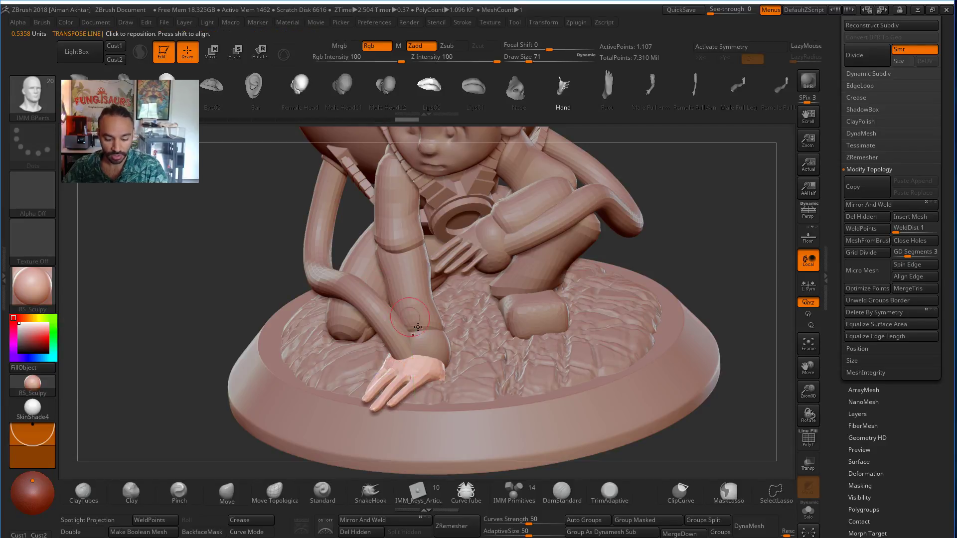
# Choose the Inflat brush with a draw size of 223 and thicken the whole hand with the Inflate deformation.
pyautogui.press('b')
pyautogui.press('i')
pyautogui.press('n')
pyautogui.press('s')
pyautogui.click(413, 355)
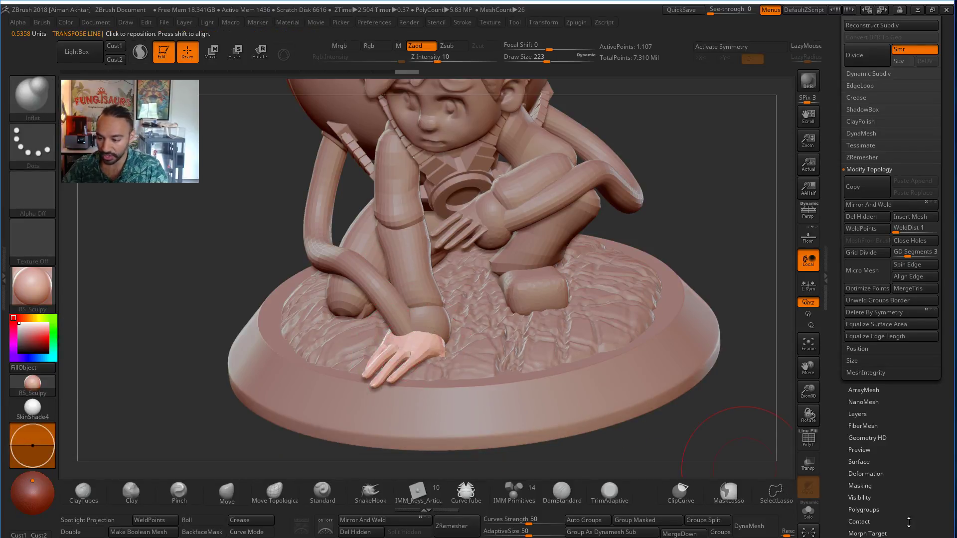
pyautogui.click(868, 474)
pyautogui.moveTo(893, 386); pyautogui.dragTo(900, 383)
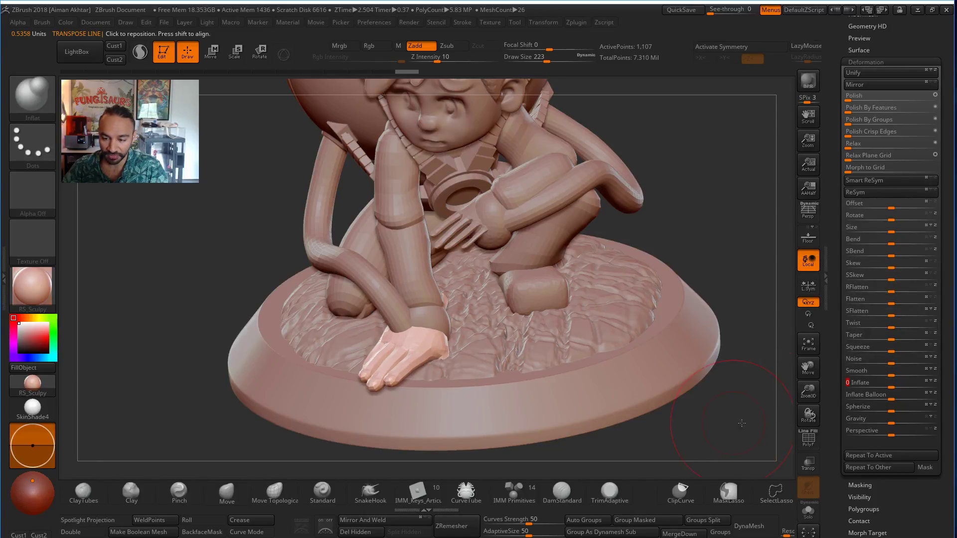
# Set the brush's draw size to 108 for work on the planted hand.
pyautogui.moveTo(738, 421); pyautogui.dragTo(790, 421)
pyautogui.press('s')
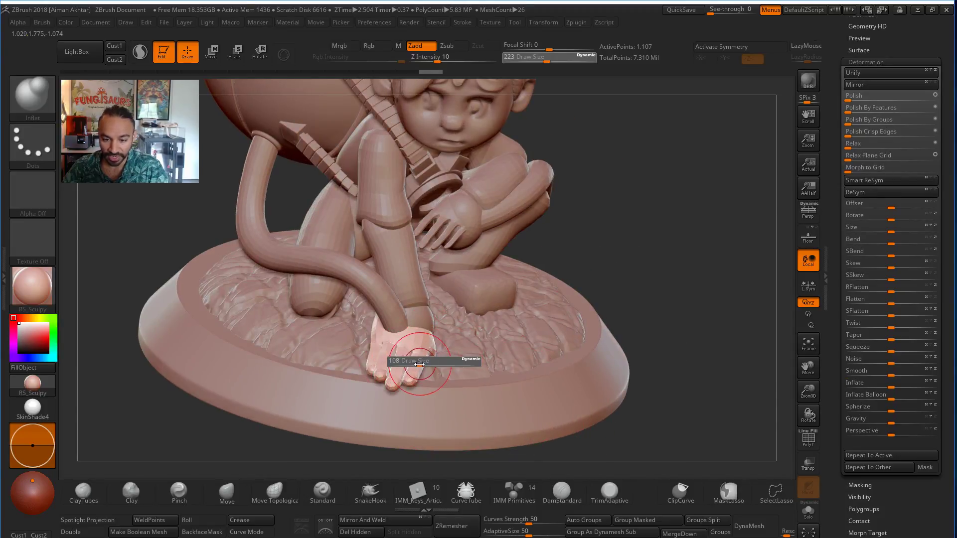
pyautogui.moveTo(405, 363); pyautogui.dragTo(394, 363)
pyautogui.moveTo(695, 336)
pyautogui.mouseDown()
pyautogui.moveTo(636, 298)
pyautogui.moveTo(688, 349)
pyautogui.mouseUp()
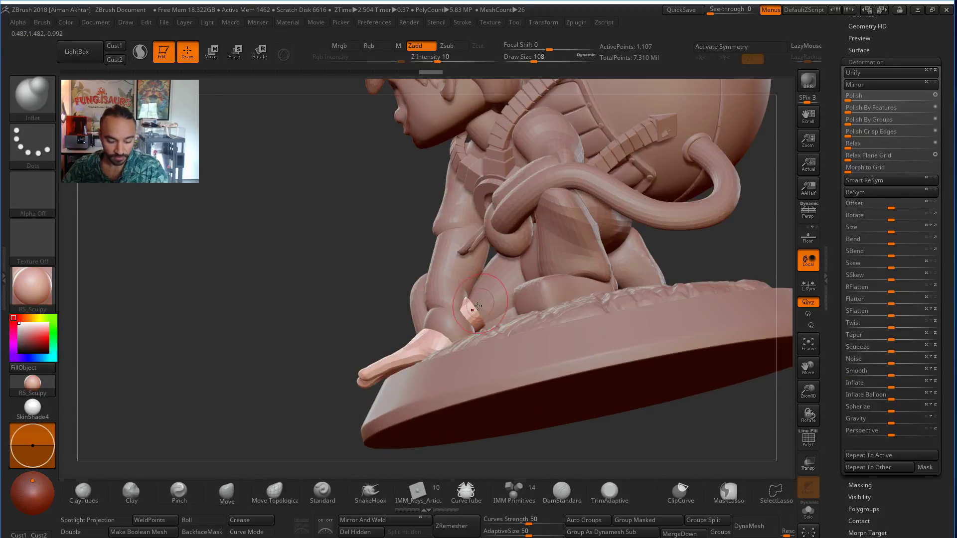
# Isolate the hand with the Move brush active and mask everything on it except the wrist end.
pyautogui.press('b')
pyautogui.press('m')
pyautogui.press('v')
pyautogui.click(808, 511)
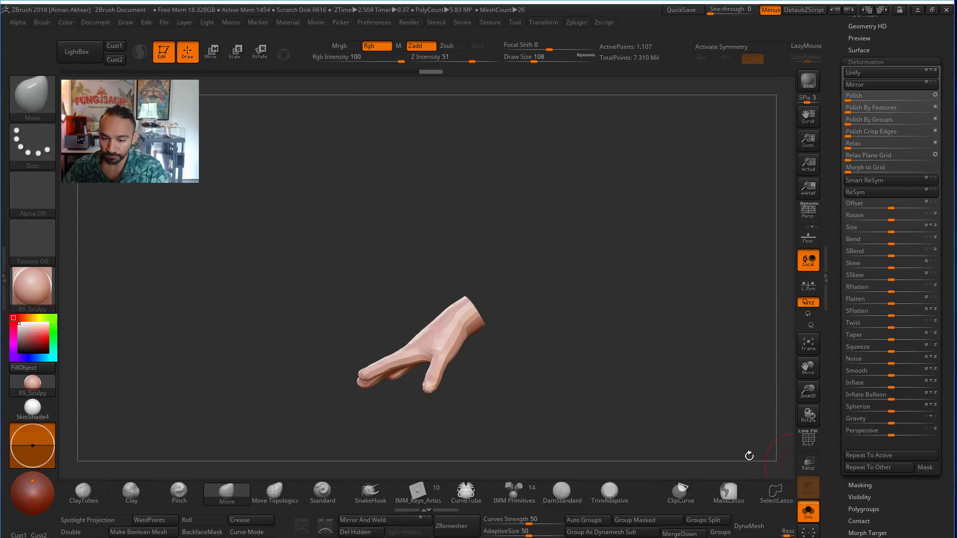
pyautogui.moveTo(648, 401); pyautogui.dragTo(570, 363)
pyautogui.keyDown('alt'); pyautogui.moveTo(538, 252); pyautogui.dragTo(568, 278); pyautogui.keyUp('alt')
pyautogui.moveTo(335, 136)
pyautogui.keyDown('ctrl'); pyautogui.mouseDown()
pyautogui.moveTo(579, 270)
pyautogui.moveTo(531, 269)
pyautogui.moveTo(546, 158)
pyautogui.moveTo(452, 151)
pyautogui.moveTo(377, 165)
pyautogui.mouseUp(); pyautogui.keyUp('ctrl')
pyautogui.keyDown('ctrl'); pyautogui.click(460, 261); pyautogui.keyUp('ctrl')
pyautogui.keyDown('ctrl'); pyautogui.click(558, 260); pyautogui.keyUp('ctrl')
# Bend the unmasked wrist end upward toward the forearm by rotating and moving it, and clear the mask.
pyautogui.click(260, 52)
pyautogui.moveTo(572, 258)
pyautogui.mouseDown()
pyautogui.moveTo(651, 245)
pyautogui.moveTo(588, 238)
pyautogui.mouseUp()
pyautogui.moveTo(433, 264); pyautogui.dragTo(443, 198)
pyautogui.moveTo(593, 244)
pyautogui.mouseDown()
pyautogui.moveTo(479, 243)
pyautogui.moveTo(466, 157)
pyautogui.mouseUp()
pyautogui.press('w')
pyautogui.press('q')
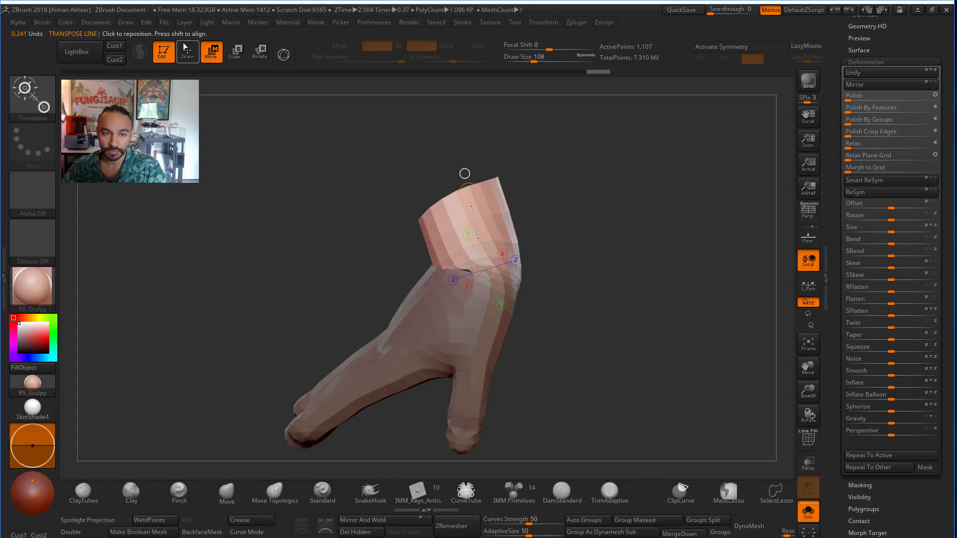
pyautogui.keyDown('ctrl'); pyautogui.moveTo(642, 267); pyautogui.dragTo(663, 321); pyautogui.keyUp('ctrl')
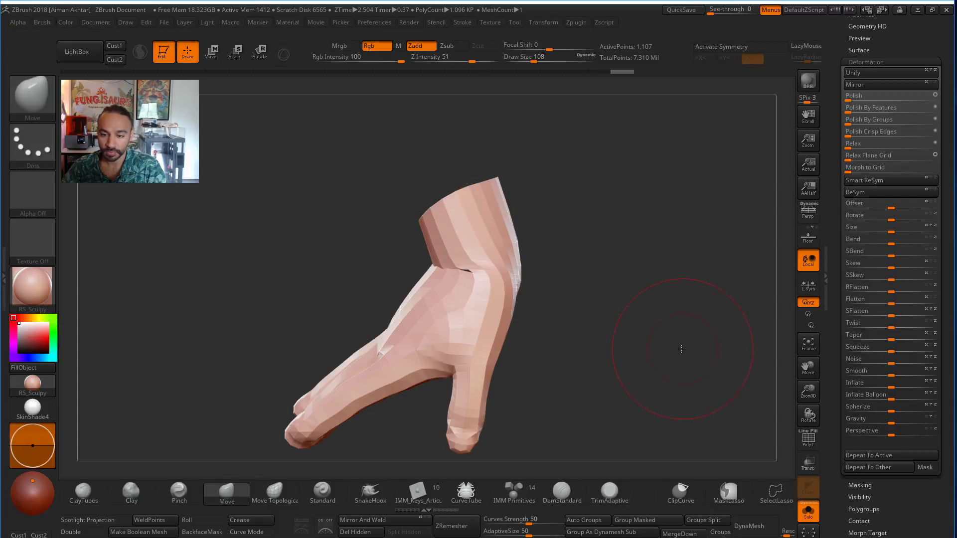
# Show the full figure again and delete the ball-shaped wrist subtool Pm3d_cube3d_18 at the planted arm.
pyautogui.click(808, 511)
pyautogui.keyDown('alt'); pyautogui.click(467, 284); pyautogui.keyUp('alt')
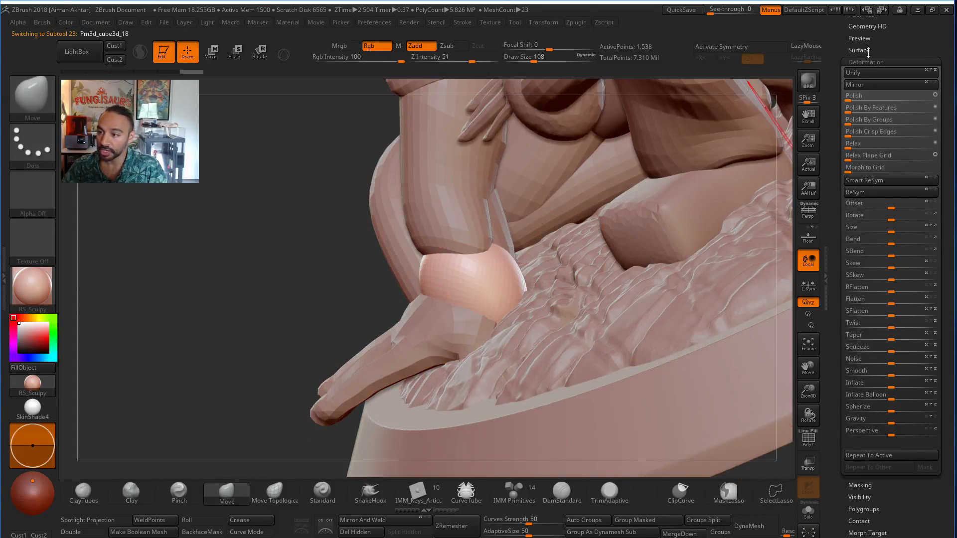
pyautogui.scroll(3, 922, 107)
pyautogui.click(861, 69)
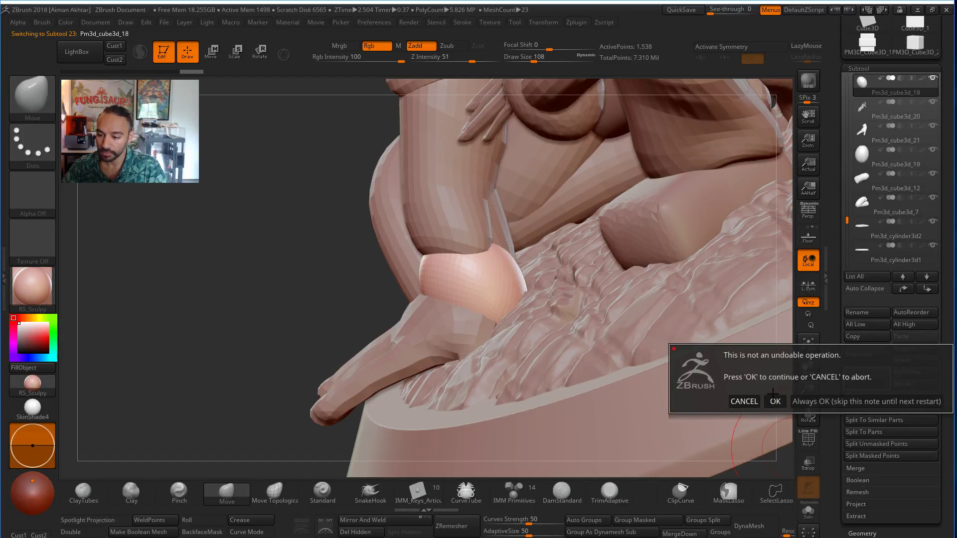
pyautogui.click(775, 401)
pyautogui.moveTo(243, 415)
pyautogui.mouseDown()
pyautogui.moveTo(267, 263)
pyautogui.moveTo(302, 270)
pyautogui.mouseUp()
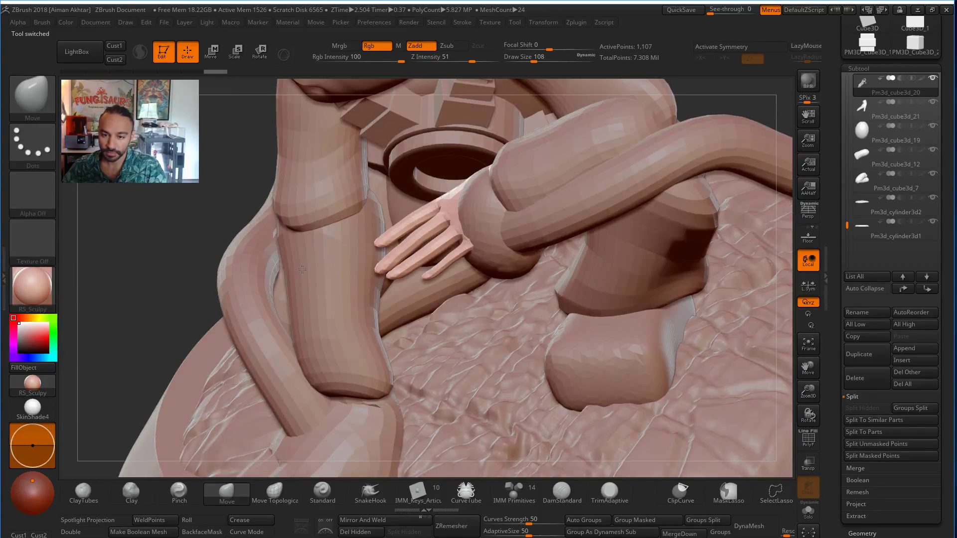
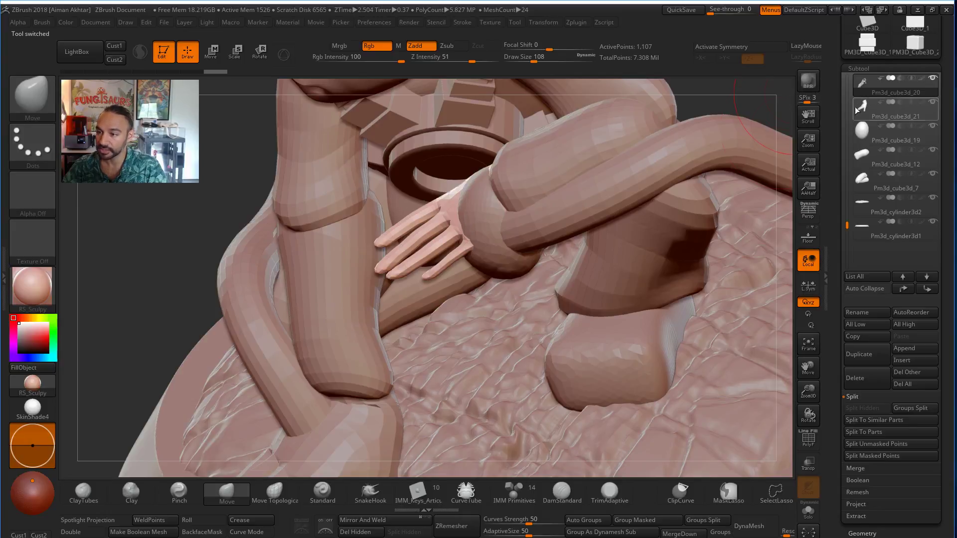
# Insert a closed fist from the Hand Gestures brush onto the hand subtool of the crossed arm.
pyautogui.click(40, 114)
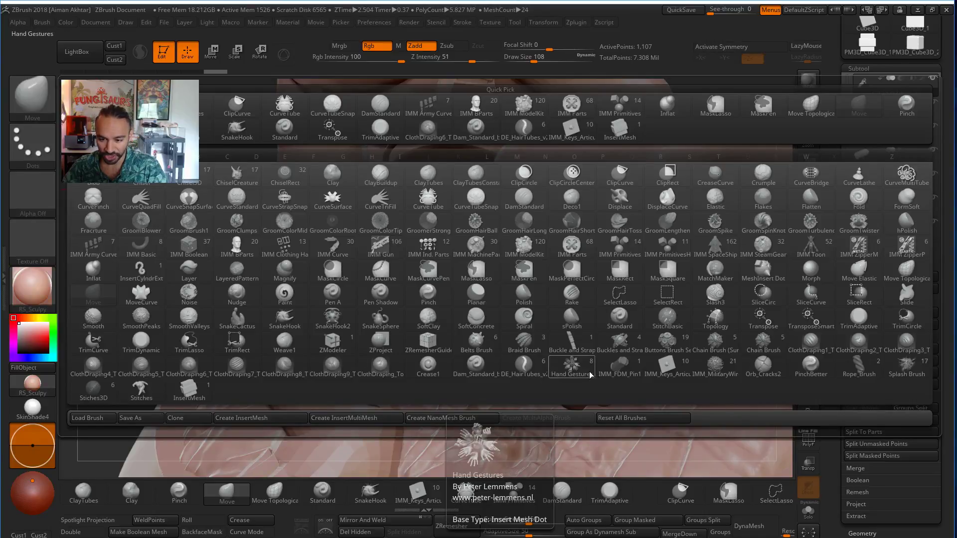
pyautogui.click(572, 368)
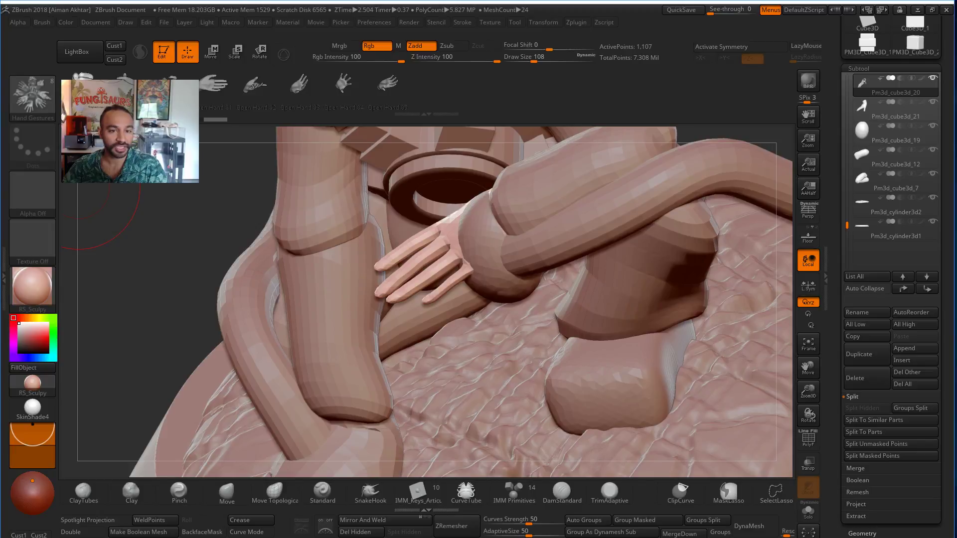
pyautogui.moveTo(89, 199)
pyautogui.mouseDown()
pyautogui.moveTo(124, 210)
pyautogui.moveTo(458, 225)
pyautogui.moveTo(450, 256)
pyautogui.mouseUp()
pyautogui.click(471, 223)
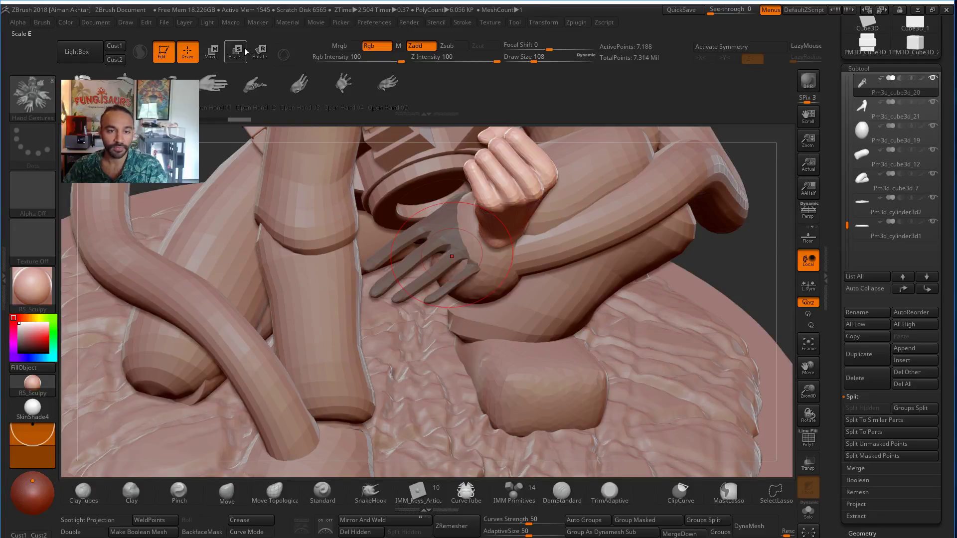
# Rotate the inserted fist so it lines up with the forearm of the crossed arm.
pyautogui.press('r')
pyautogui.moveTo(698, 279); pyautogui.dragTo(788, 281)
pyautogui.moveTo(668, 396); pyautogui.dragTo(466, 272)
pyautogui.moveTo(453, 375); pyautogui.dragTo(382, 384)
pyautogui.moveTo(240, 337); pyautogui.dragTo(359, 312)
pyautogui.moveTo(540, 195); pyautogui.dragTo(466, 196)
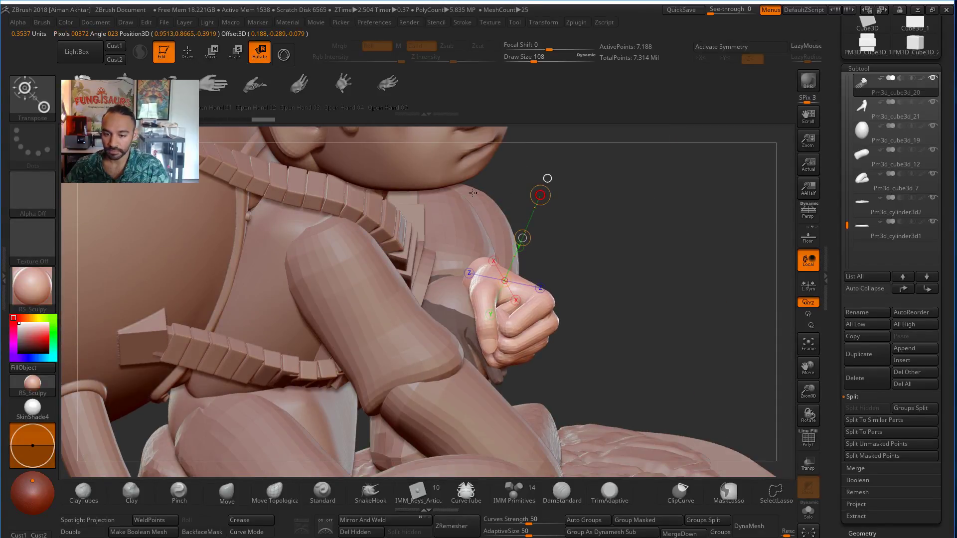
# Move the fist into place over the existing open hand at the crossed arm's wrist.
pyautogui.keyDown('shift'); pyautogui.moveTo(488, 284); pyautogui.dragTo(723, 316); pyautogui.keyUp('shift')
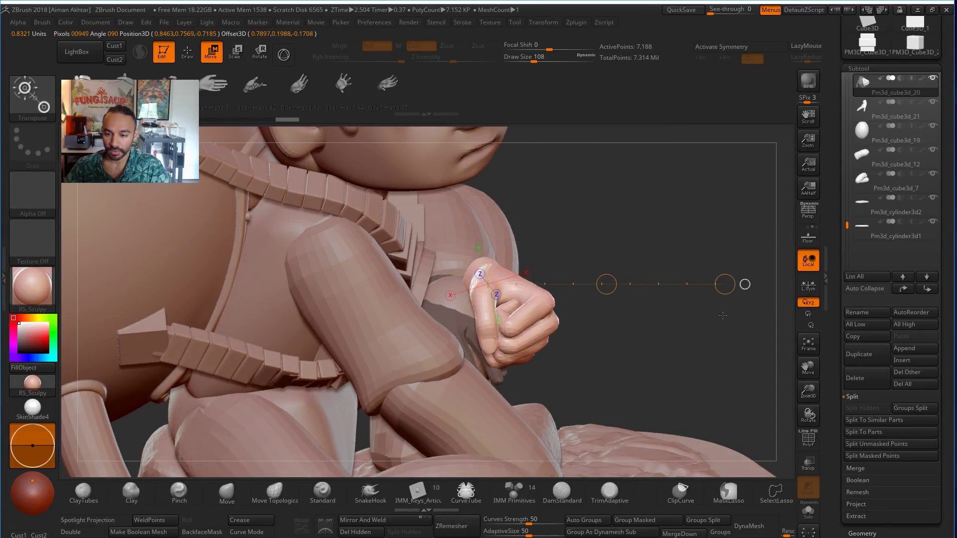
pyautogui.moveTo(606, 284)
pyautogui.mouseDown()
pyautogui.moveTo(579, 308)
pyautogui.moveTo(395, 295)
pyautogui.mouseUp()
pyautogui.moveTo(529, 337)
pyautogui.mouseDown()
pyautogui.moveTo(585, 307)
pyautogui.moveTo(549, 334)
pyautogui.mouseUp()
pyautogui.moveTo(371, 326); pyautogui.dragTo(456, 319)
# Return to Draw mode with the Move brush and split the fist and old open hand into separate subtools by polygroups.
pyautogui.click(188, 56)
pyautogui.press('b')
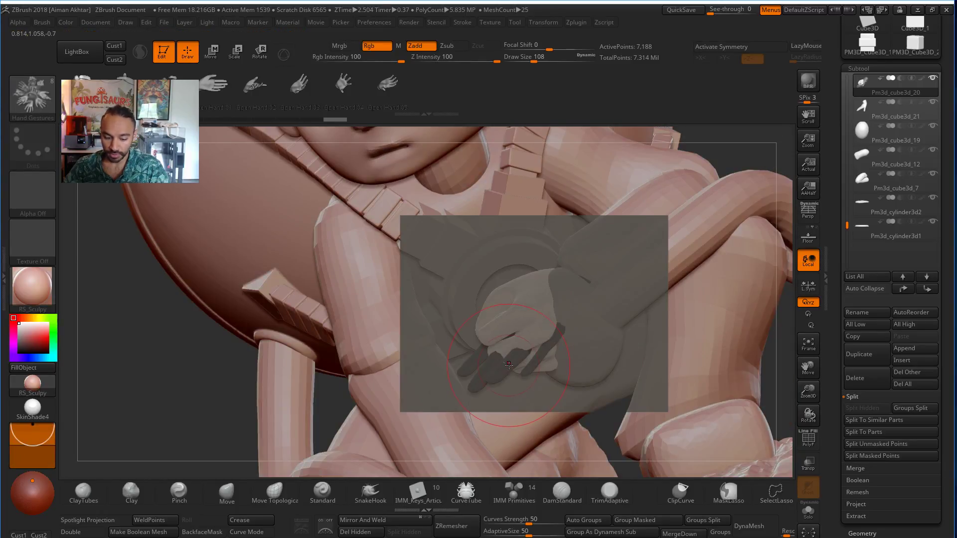
pyautogui.press('m')
pyautogui.press('v')
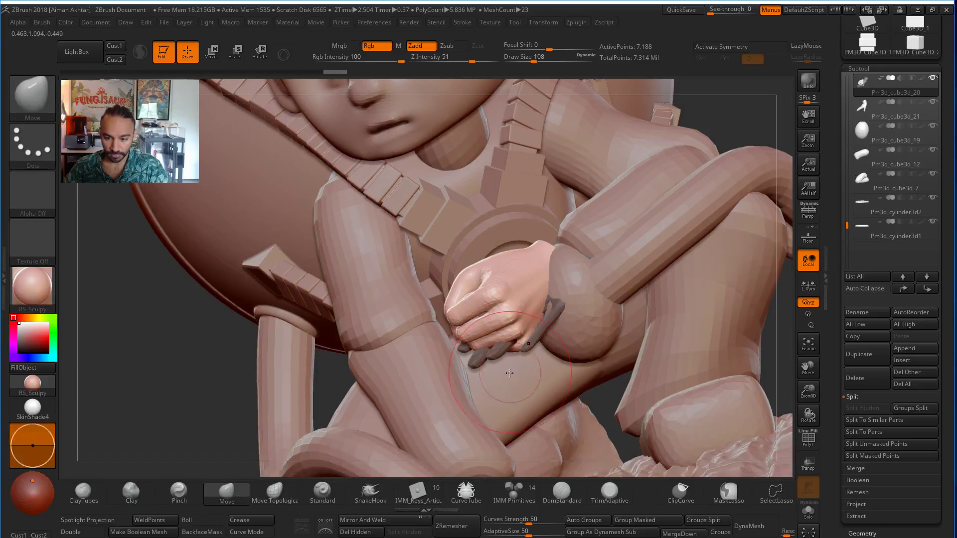
pyautogui.moveTo(500, 356); pyautogui.dragTo(497, 355)
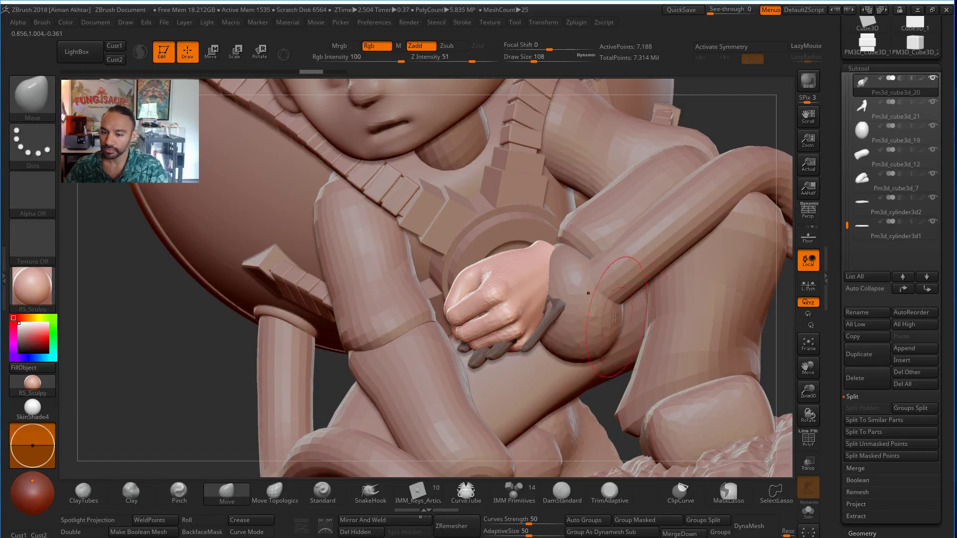
pyautogui.click(902, 413)
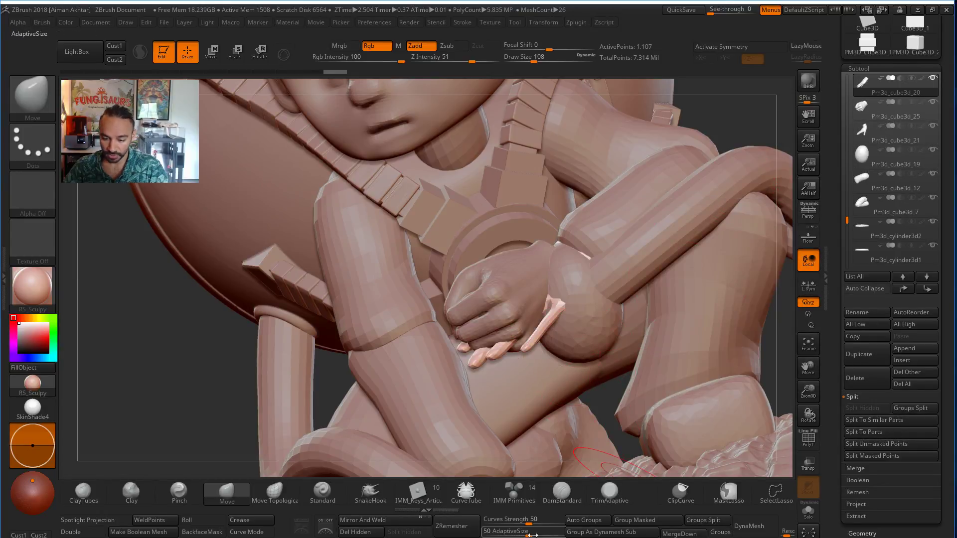
# Delete the old open-hand subtool Pm3d_cube3d_20 and the ball-shaped wrist subtool Pm3d_cube3d_19 on the crossed arm.
pyautogui.click(862, 379)
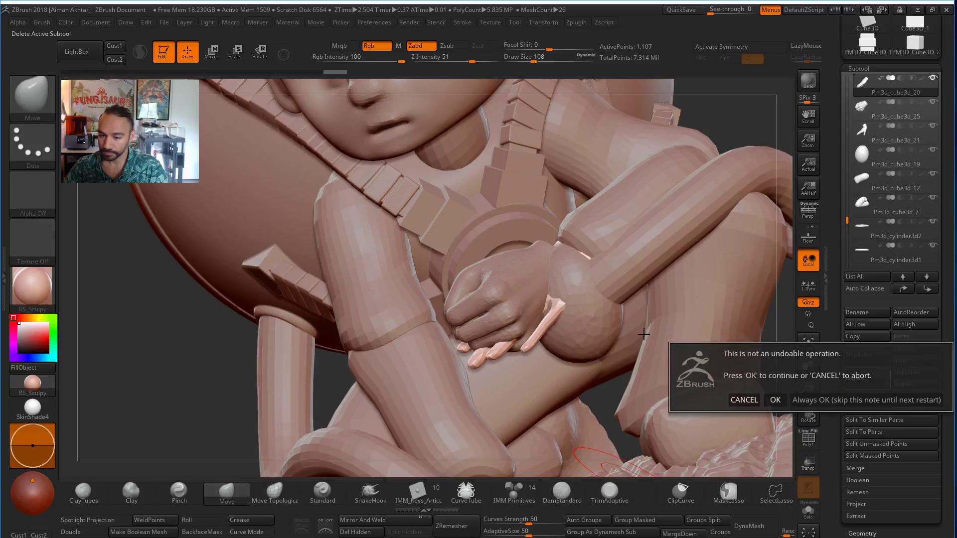
pyautogui.click(776, 400)
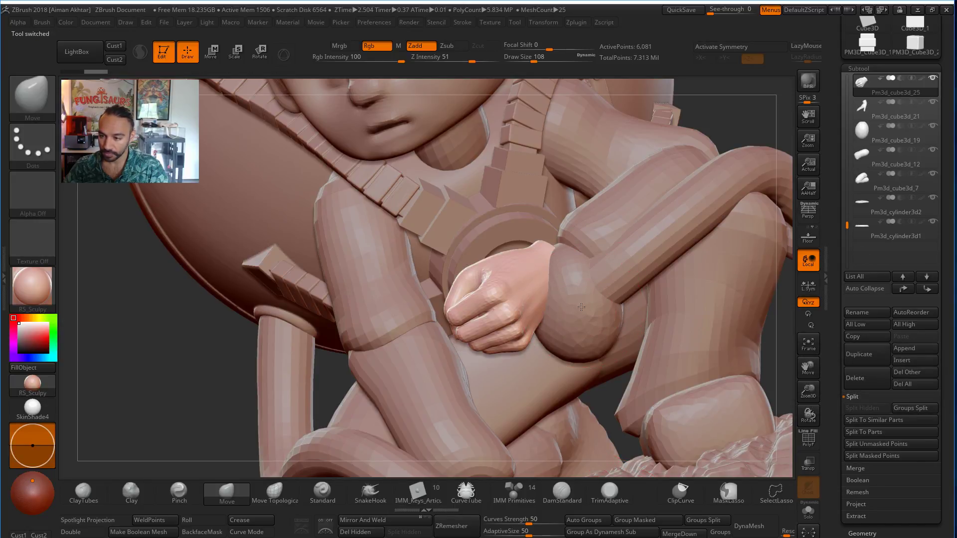
pyautogui.click(863, 378)
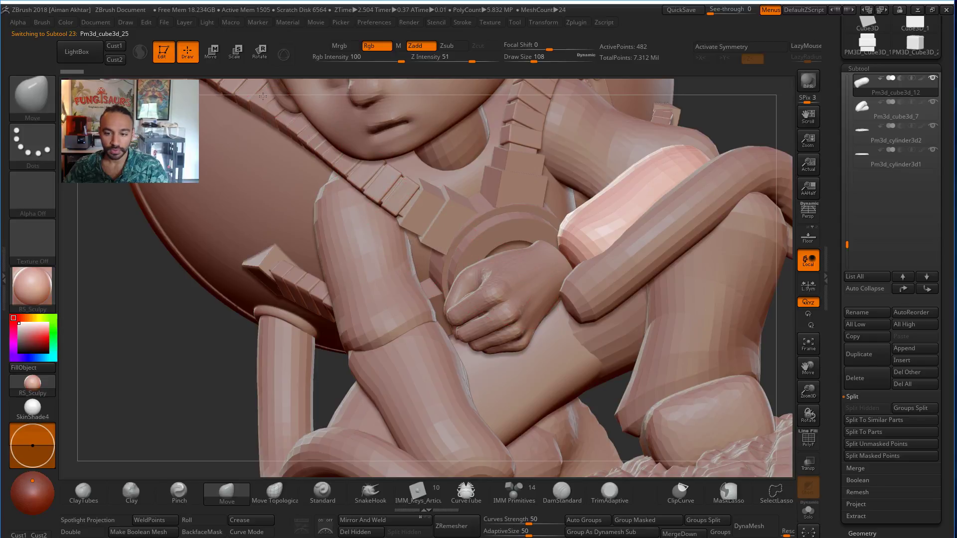
# Reposition the fist subtool Pm3d_cube3d_25 against the end of the crossed forearm.
pyautogui.press('w')
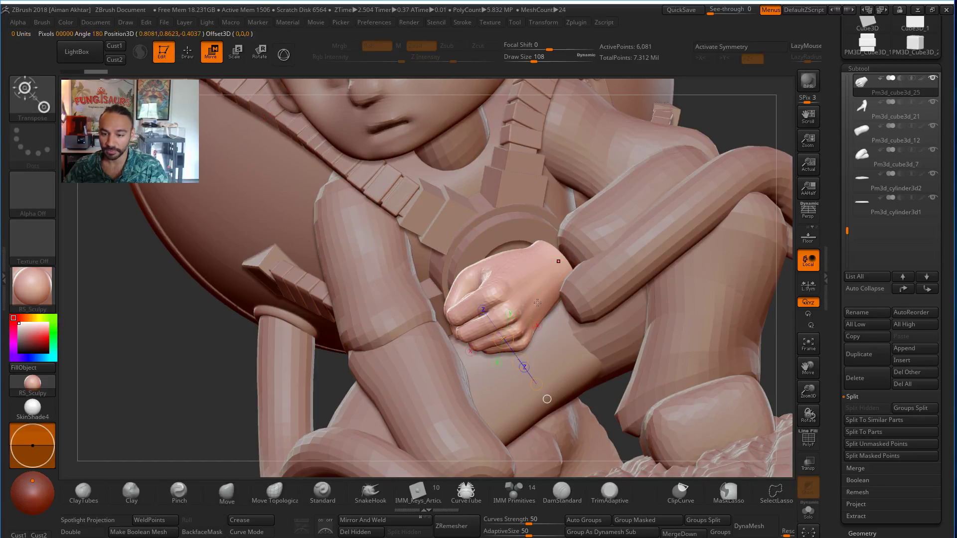
pyautogui.moveTo(538, 303); pyautogui.dragTo(493, 337)
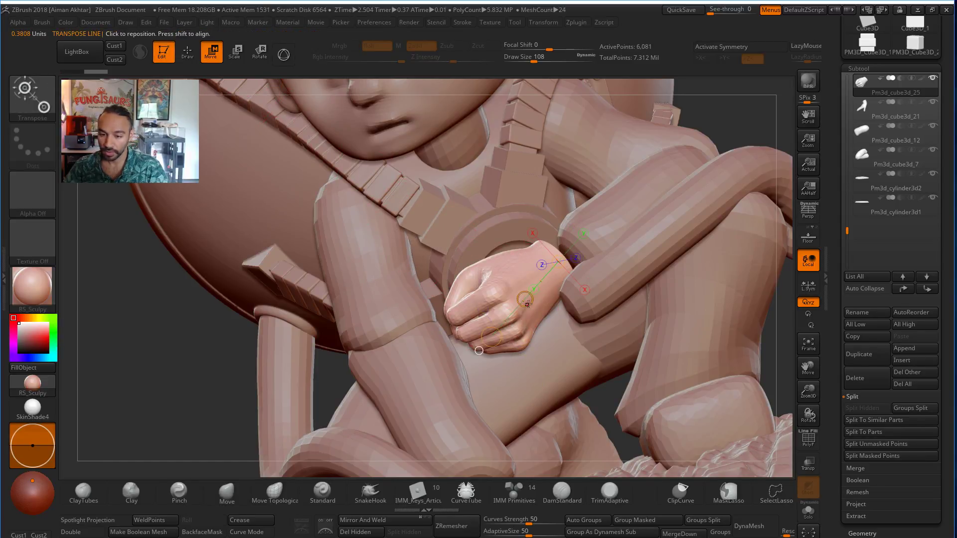
pyautogui.moveTo(527, 304); pyautogui.dragTo(564, 299)
pyautogui.moveTo(743, 108); pyautogui.dragTo(746, 132, button='right')
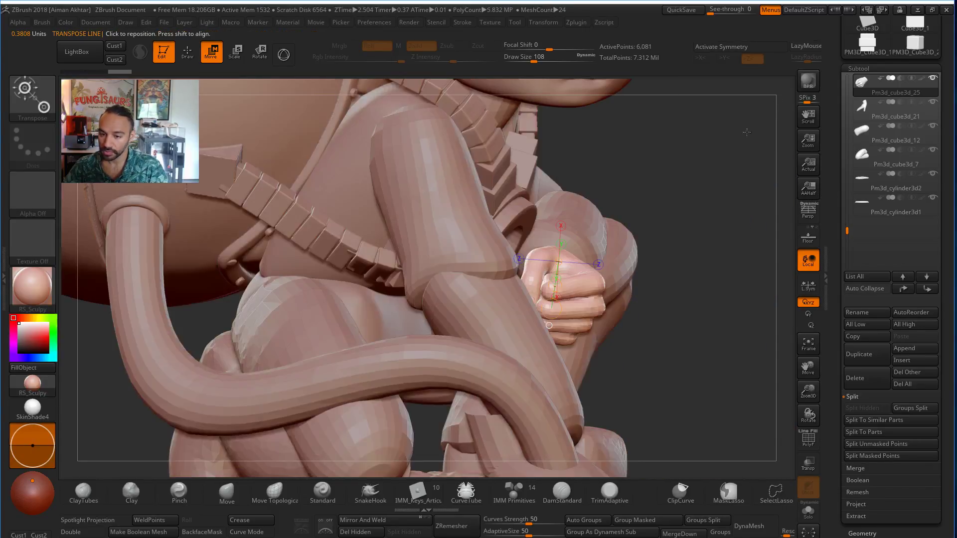
# Scale the fist and fine-tune its rotation and position at the crossed arm's wrist.
pyautogui.click(236, 45)
pyautogui.moveTo(569, 255)
pyautogui.mouseDown()
pyautogui.moveTo(594, 194)
pyautogui.moveTo(600, 212)
pyautogui.moveTo(583, 212)
pyautogui.moveTo(591, 211)
pyautogui.mouseUp()
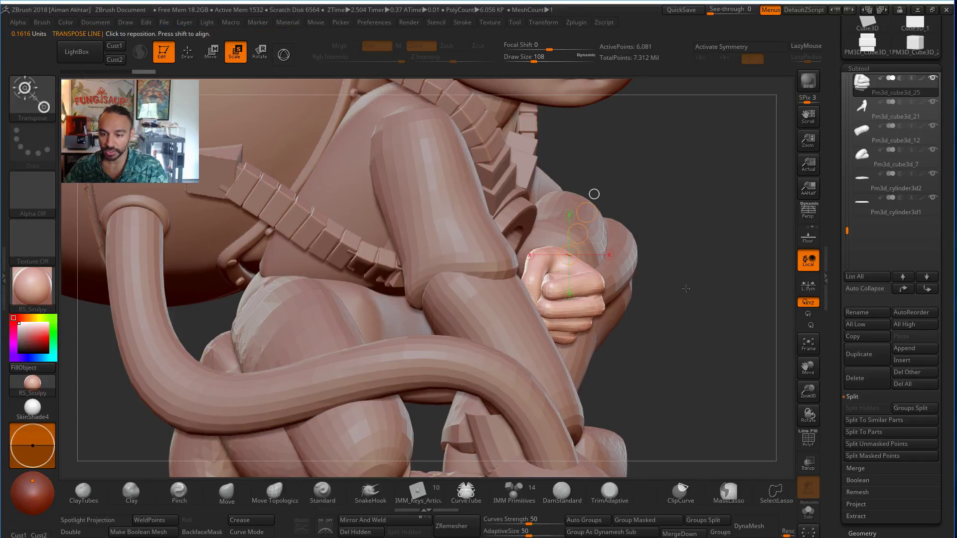
pyautogui.moveTo(705, 307)
pyautogui.mouseDown()
pyautogui.moveTo(614, 295)
pyautogui.moveTo(528, 303)
pyautogui.moveTo(548, 272)
pyautogui.moveTo(567, 274)
pyautogui.moveTo(521, 299)
pyautogui.moveTo(572, 289)
pyautogui.moveTo(572, 231)
pyautogui.mouseUp()
pyautogui.click(258, 51)
pyautogui.press('w')
pyautogui.moveTo(572, 270)
pyautogui.mouseDown()
pyautogui.moveTo(566, 257)
pyautogui.moveTo(571, 267)
pyautogui.mouseUp()
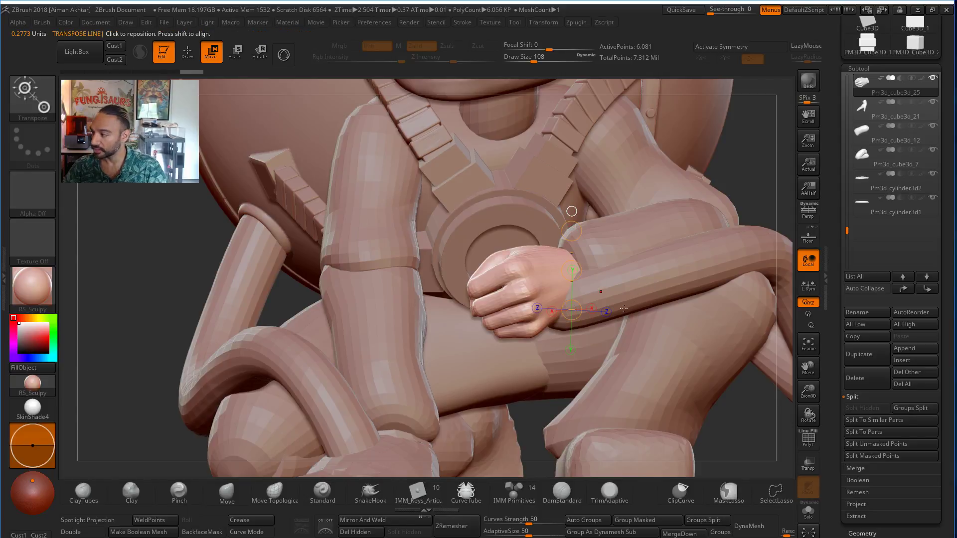
# Pull the end of the hose subtool Pm3d_sphere3d5 up to the fist's wrist with the Move brush at Draw Size 217.
pyautogui.press('q')
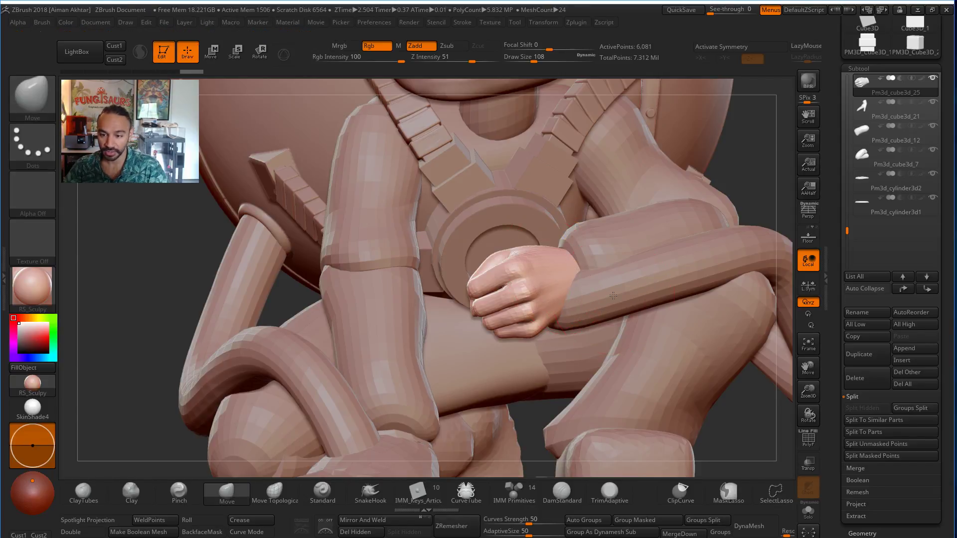
pyautogui.keyDown('alt'); pyautogui.click(588, 285); pyautogui.keyUp('alt')
pyautogui.press('s')
pyautogui.moveTo(575, 312); pyautogui.dragTo(580, 312)
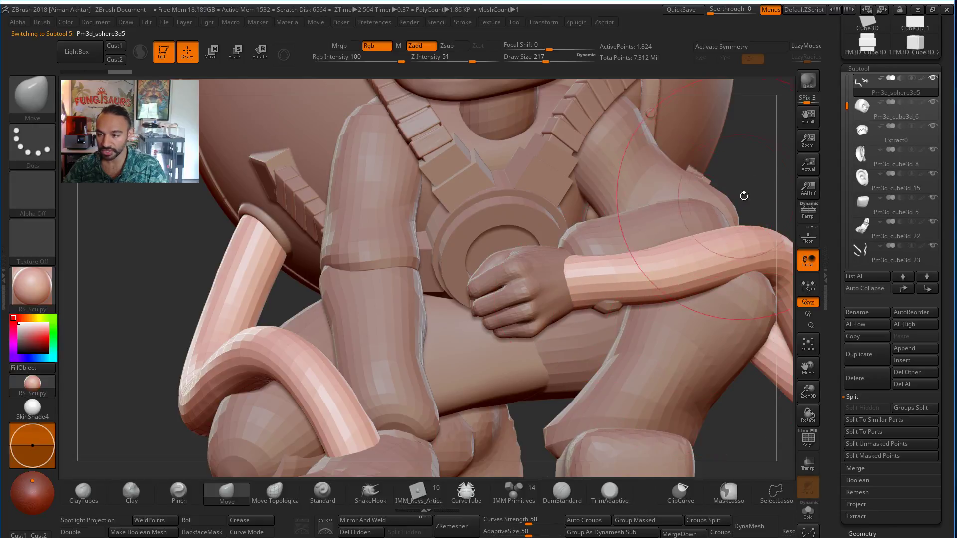
pyautogui.moveTo(757, 194); pyautogui.dragTo(741, 205)
pyautogui.moveTo(549, 284); pyautogui.dragTo(539, 292)
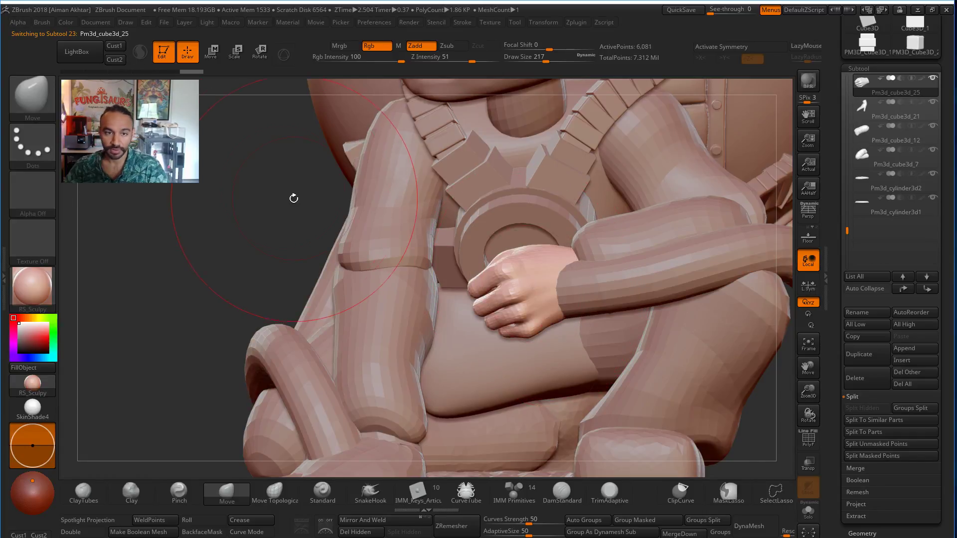
# Frame the whole figure and scale the fist in proportion to the body.
pyautogui.press('f')
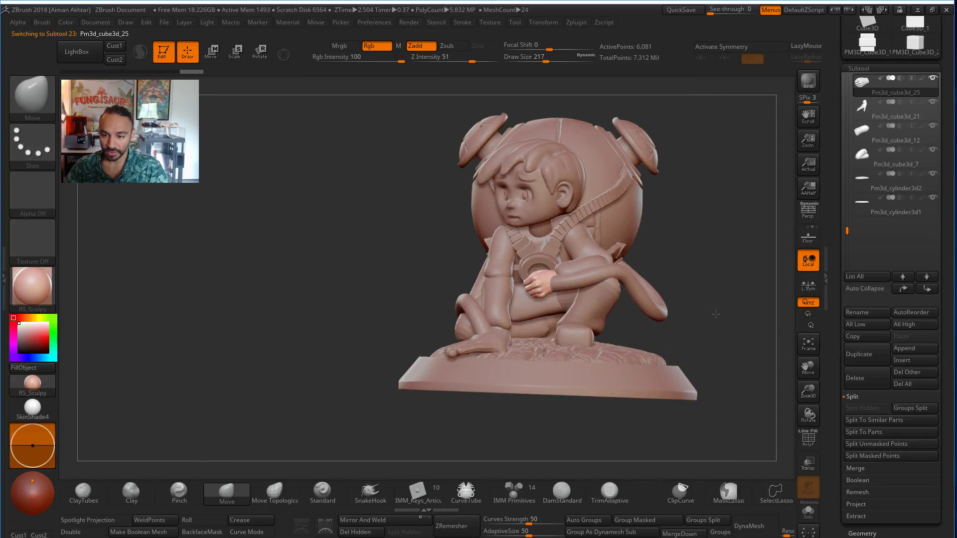
pyautogui.moveTo(730, 312)
pyautogui.mouseDown()
pyautogui.moveTo(747, 319)
pyautogui.moveTo(742, 280)
pyautogui.mouseUp()
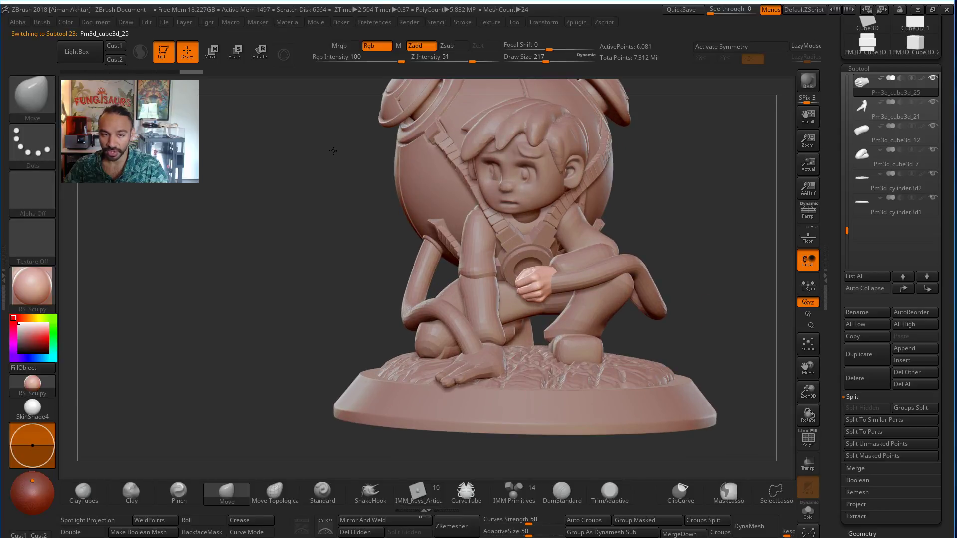
pyautogui.press('e')
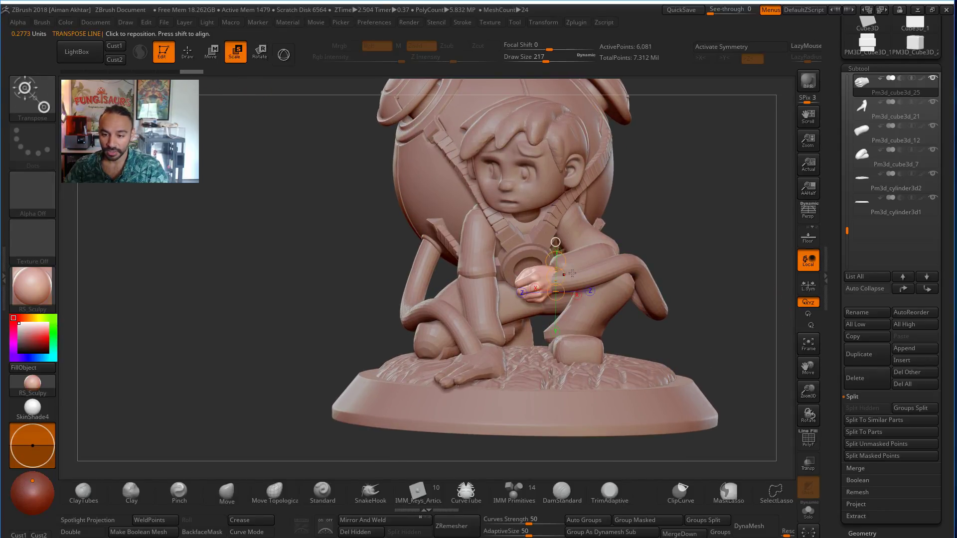
pyautogui.keyDown('shift'); pyautogui.moveTo(552, 273); pyautogui.dragTo(553, 248); pyautogui.keyUp('shift')
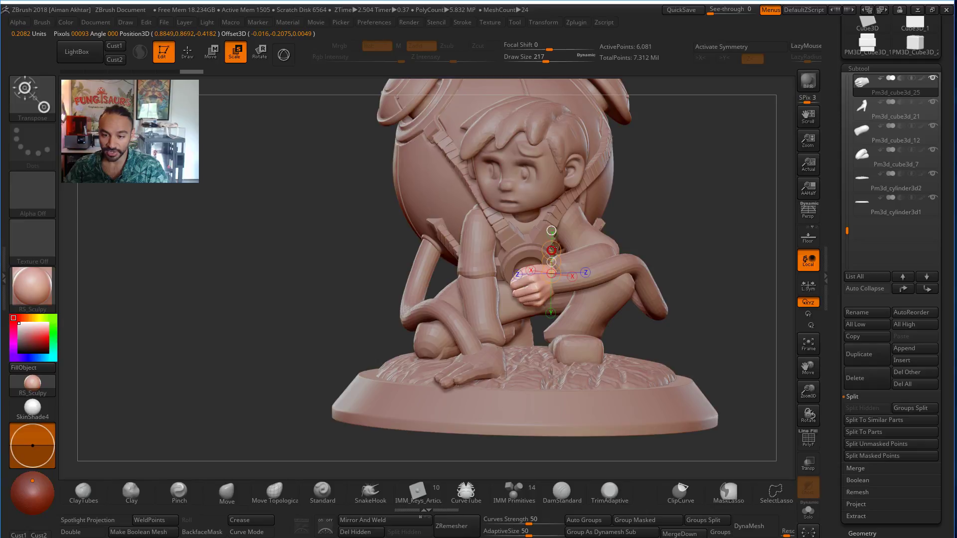
# Move the fist to fit the ends of the crossed forearm and hose, comparing its placement from the front and side.
pyautogui.press('w')
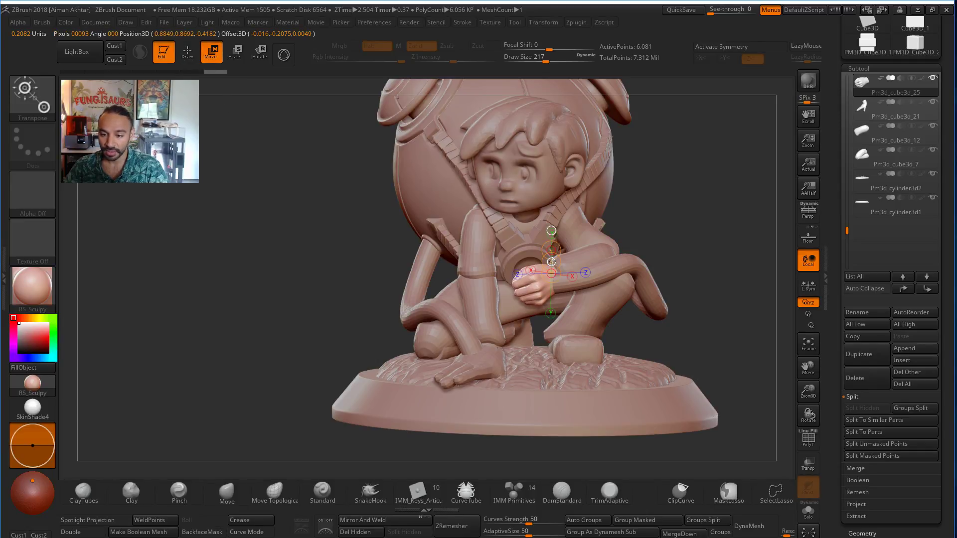
pyautogui.moveTo(708, 288)
pyautogui.mouseDown()
pyautogui.moveTo(772, 288)
pyautogui.moveTo(677, 315)
pyautogui.mouseUp()
pyautogui.moveTo(544, 282); pyautogui.dragTo(680, 339)
pyautogui.moveTo(612, 311); pyautogui.dragTo(608, 308)
pyautogui.keyDown('shift'); pyautogui.moveTo(636, 239); pyautogui.dragTo(632, 200); pyautogui.keyUp('shift')
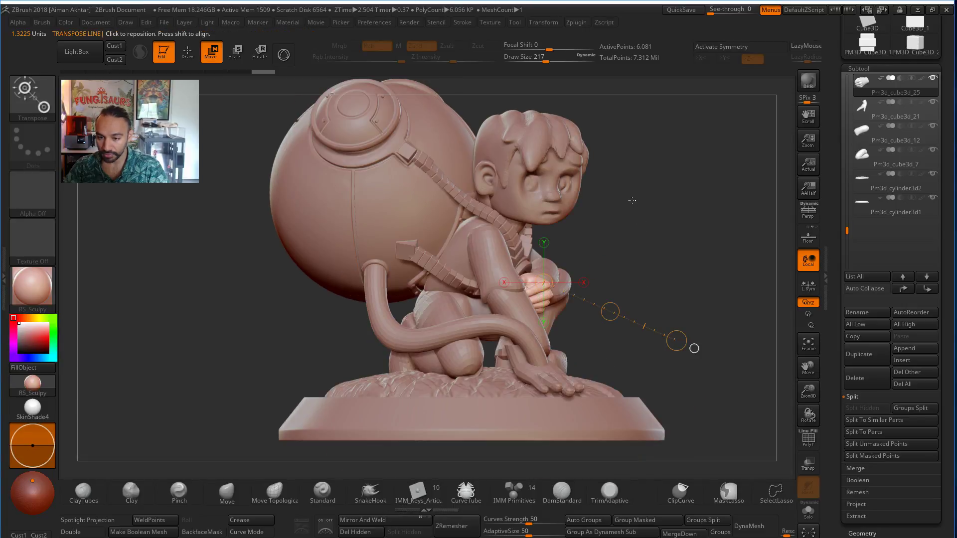
pyautogui.moveTo(703, 279); pyautogui.dragTo(540, 294)
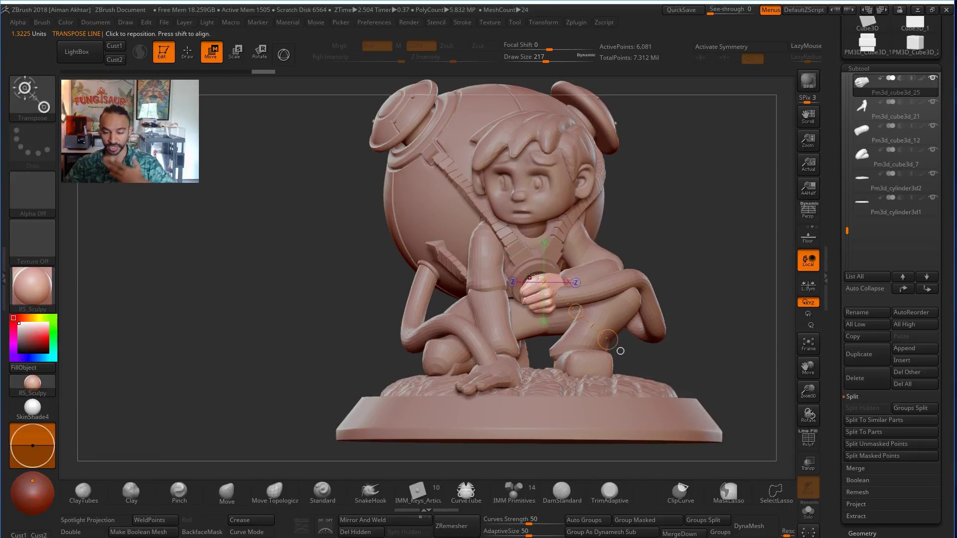
pyautogui.keyDown('shift'); pyautogui.moveTo(561, 286); pyautogui.dragTo(559, 215); pyautogui.keyUp('shift')
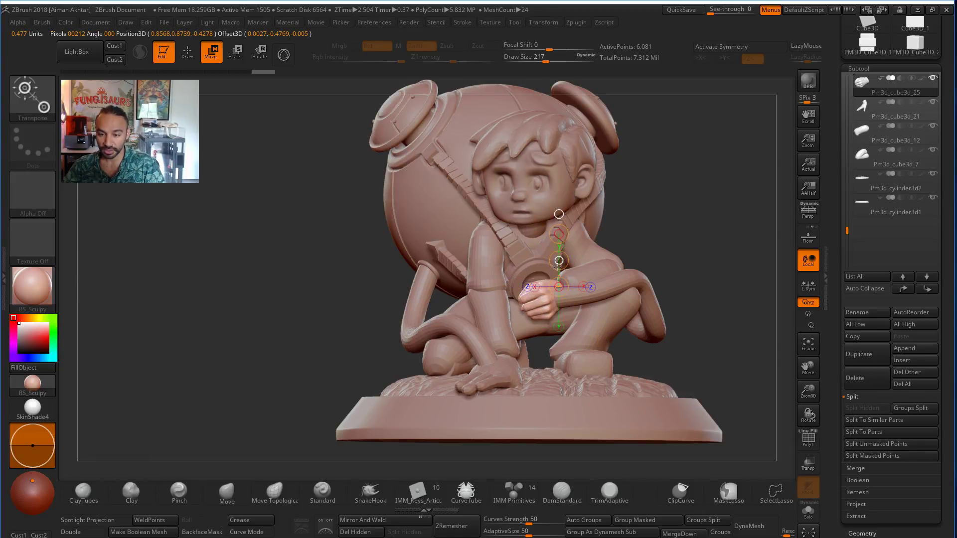
pyautogui.moveTo(556, 271); pyautogui.dragTo(563, 271)
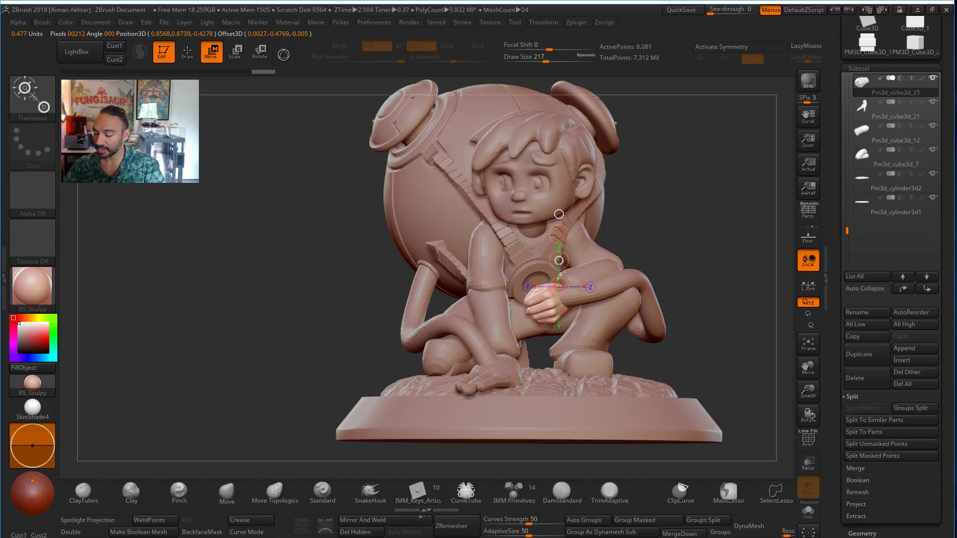
# Rotate the fist slightly about the wrist.
pyautogui.click(256, 54)
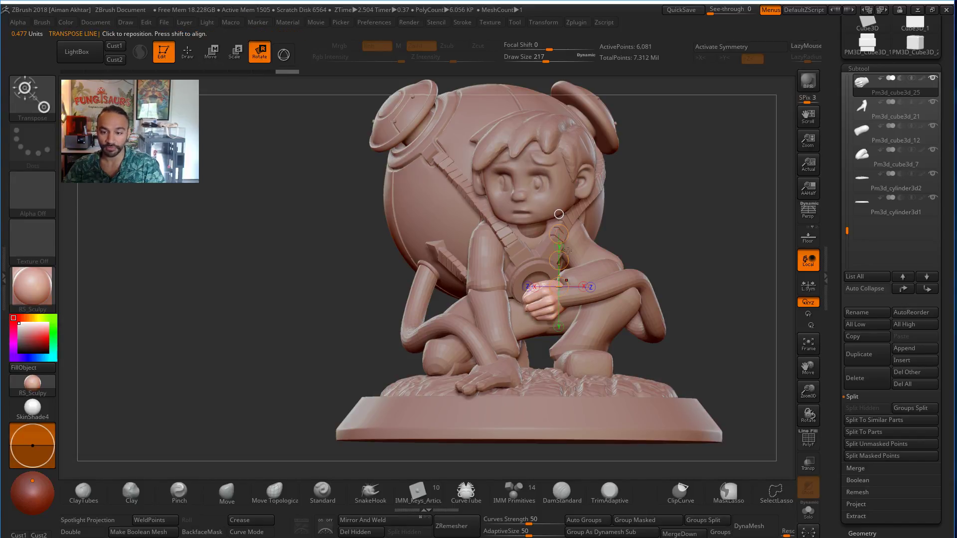
pyautogui.moveTo(558, 239); pyautogui.dragTo(551, 238)
pyautogui.moveTo(691, 264); pyautogui.dragTo(264, 106)
# Reshape the crossed forearm subtool Pm3d_cube3d_12 toward the fist using the Move brush at Draw Sizes 132 and 177.
pyautogui.click(191, 59)
pyautogui.moveTo(319, 199); pyautogui.dragTo(518, 270)
pyautogui.keyDown('alt'); pyautogui.click(582, 279); pyautogui.keyUp('alt')
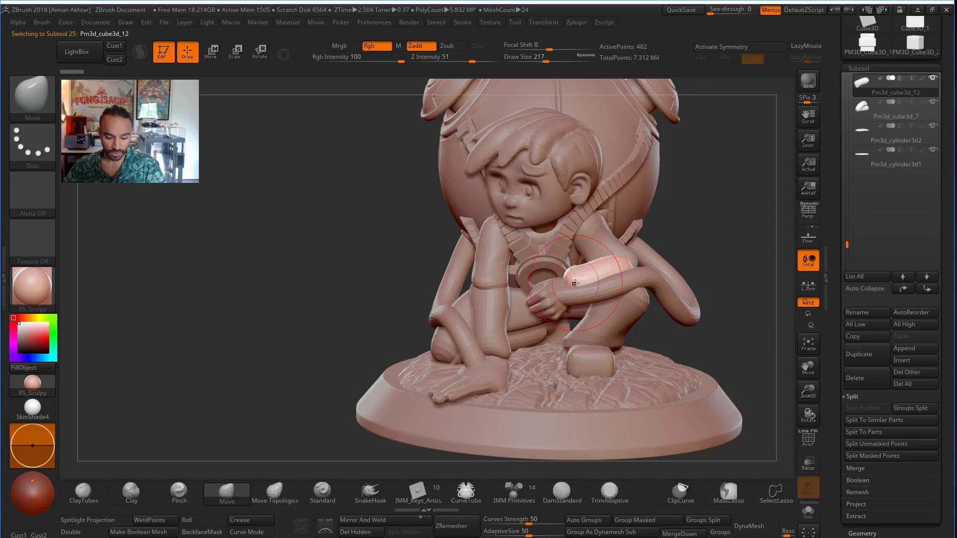
pyautogui.press('s')
pyautogui.moveTo(575, 283); pyautogui.dragTo(580, 284)
pyautogui.press('s')
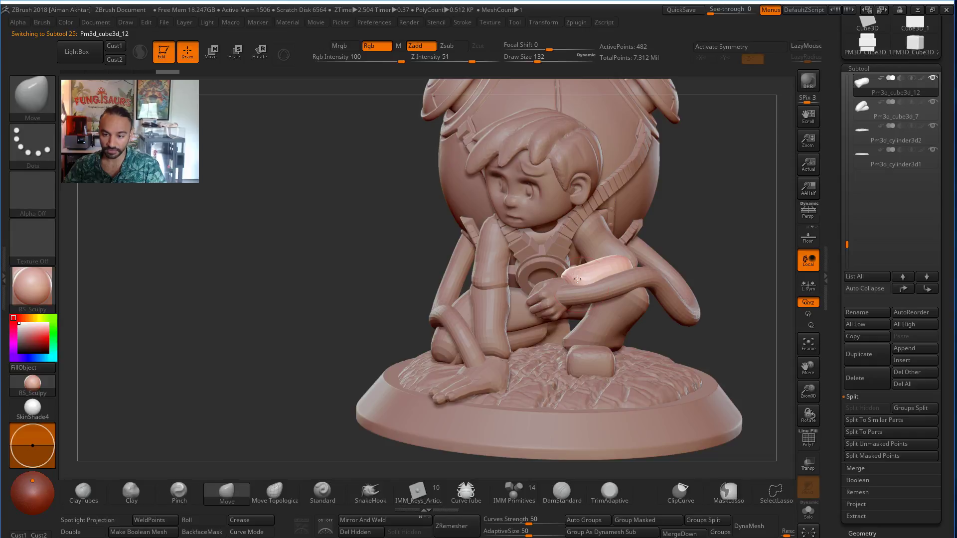
pyautogui.moveTo(771, 315); pyautogui.dragTo(589, 288)
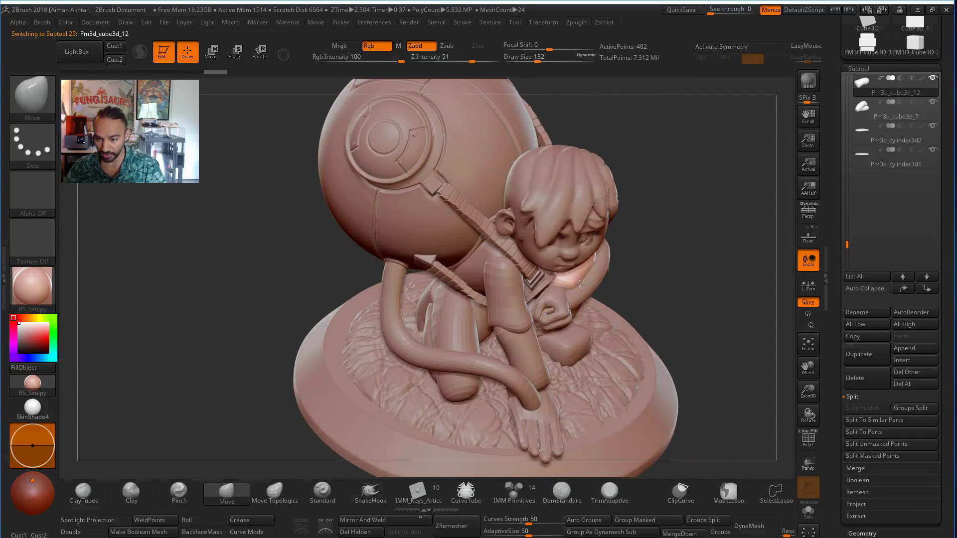
pyautogui.moveTo(653, 291); pyautogui.dragTo(583, 286)
pyautogui.press('shift')
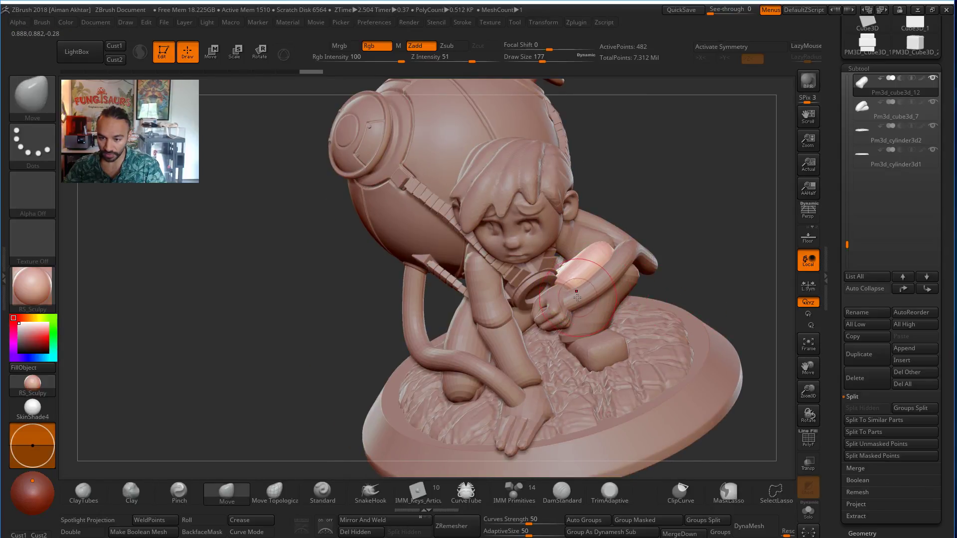
# Select the hose subtool Pm3d_sphere3d5 and bend its section along the crossed arm with the Move brush at Draw Size 372.
pyautogui.keyDown('alt'); pyautogui.click(581, 299); pyautogui.keyUp('alt')
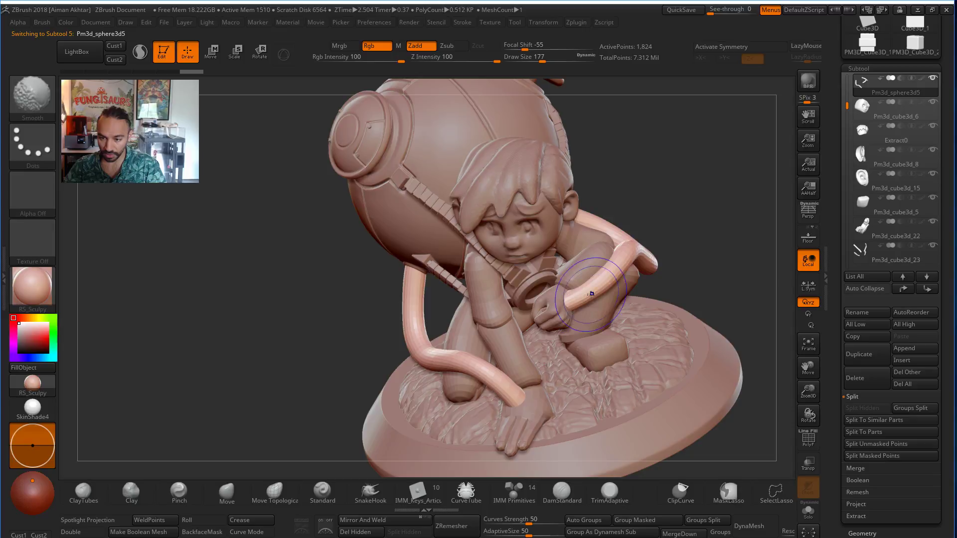
pyautogui.moveTo(689, 227)
pyautogui.mouseDown()
pyautogui.moveTo(630, 265)
pyautogui.moveTo(623, 247)
pyautogui.moveTo(673, 289)
pyautogui.moveTo(692, 271)
pyautogui.mouseUp()
pyautogui.press('s')
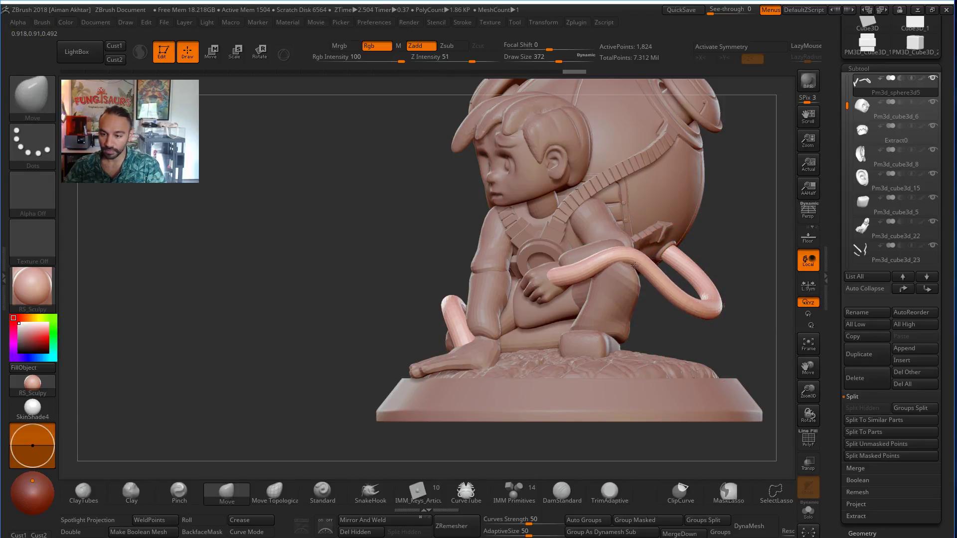
pyautogui.moveTo(657, 313); pyautogui.dragTo(593, 294)
pyautogui.press('shift')
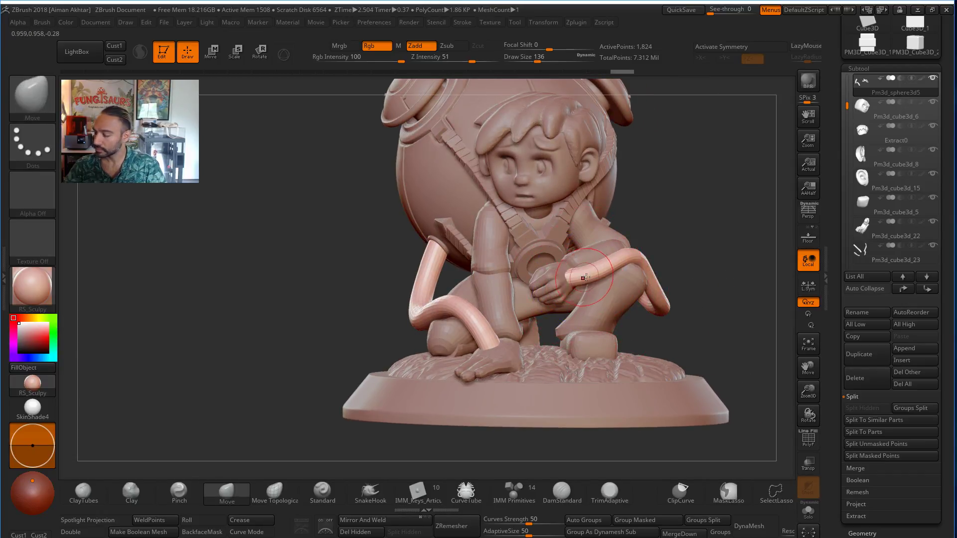
# Refine the hose's bend along the crossed forearm with the Move brush at Draw Sizes 239 and 167.
pyautogui.moveTo(629, 263); pyautogui.dragTo(632, 259)
pyautogui.moveTo(693, 254)
pyautogui.mouseDown()
pyautogui.moveTo(740, 271)
pyautogui.moveTo(722, 252)
pyautogui.mouseUp()
pyautogui.press('s')
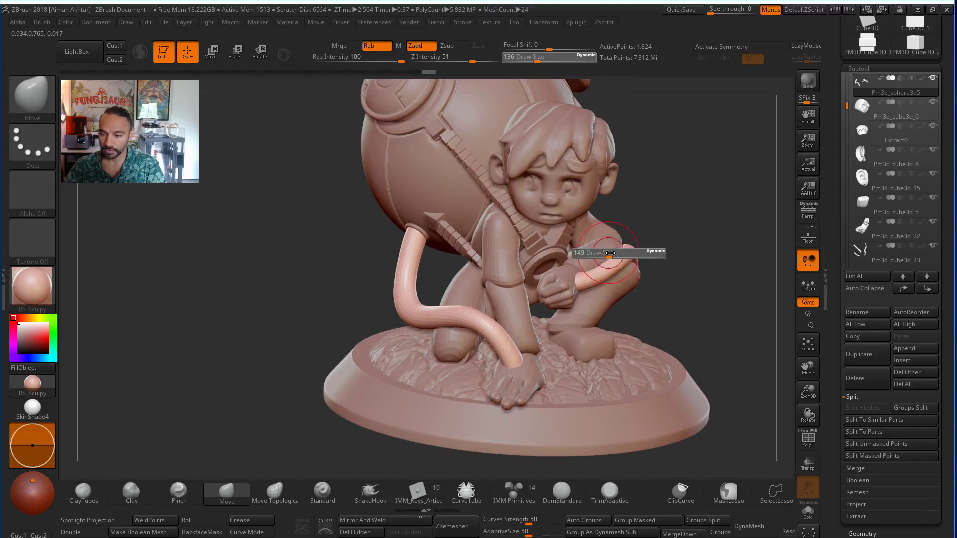
pyautogui.click(625, 256)
pyautogui.press('s')
pyautogui.click(617, 264)
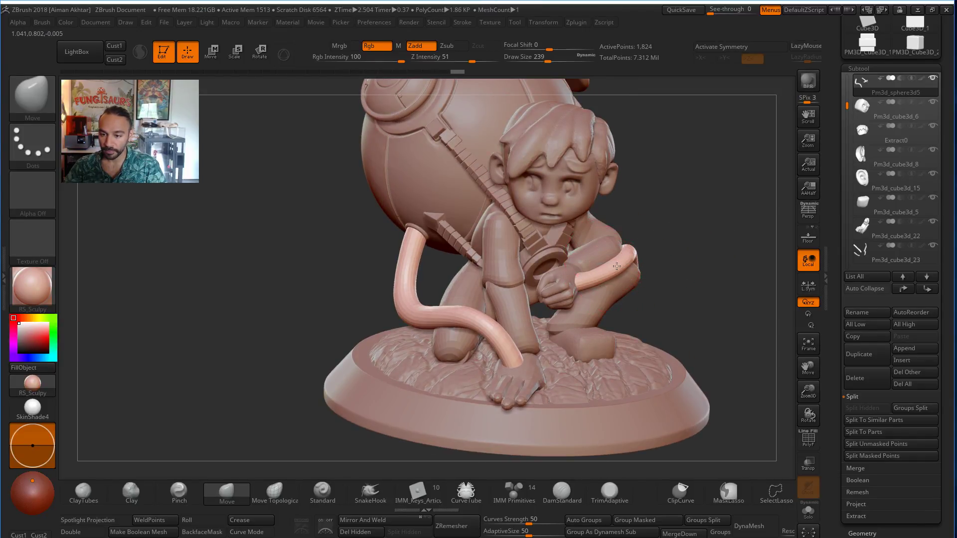
pyautogui.moveTo(670, 244); pyautogui.dragTo(627, 265)
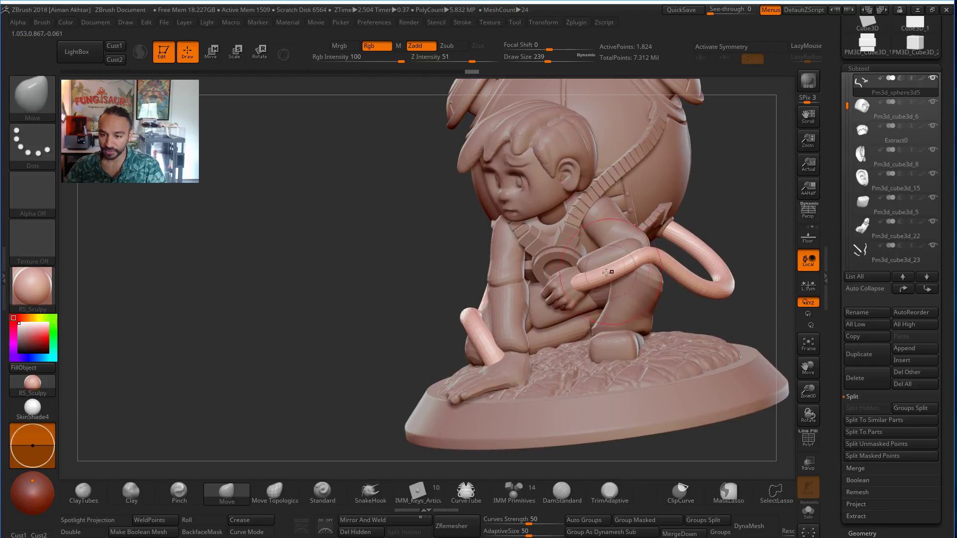
pyautogui.press('s')
pyautogui.click(587, 280)
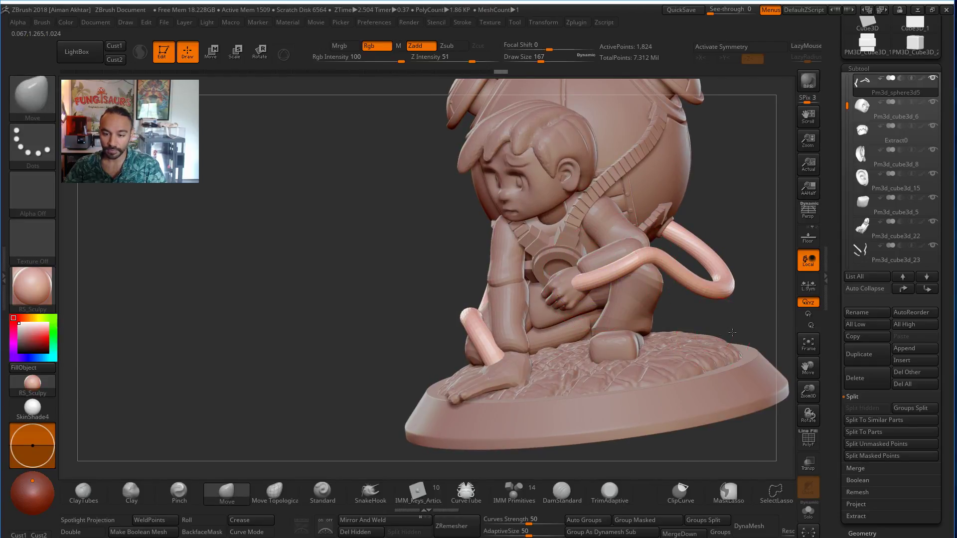
pyautogui.moveTo(733, 332); pyautogui.dragTo(778, 336)
# Select the planted hand subtool Pm3d_cube3d_21, isolate it and reshape it with the Move brush at Draw Sizes 172 and 158.
pyautogui.keyDown('alt'); pyautogui.click(519, 368); pyautogui.keyUp('alt')
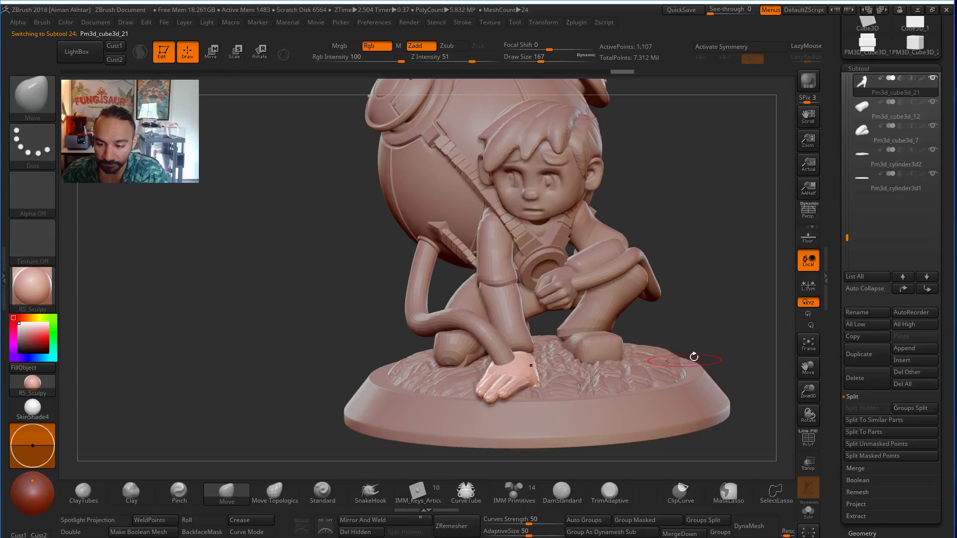
pyautogui.moveTo(694, 357)
pyautogui.mouseDown()
pyautogui.moveTo(698, 321)
pyautogui.moveTo(532, 374)
pyautogui.moveTo(500, 407)
pyautogui.moveTo(490, 383)
pyautogui.mouseUp()
pyautogui.press('s')
pyautogui.press('s')
pyautogui.moveTo(578, 391); pyautogui.dragTo(559, 391)
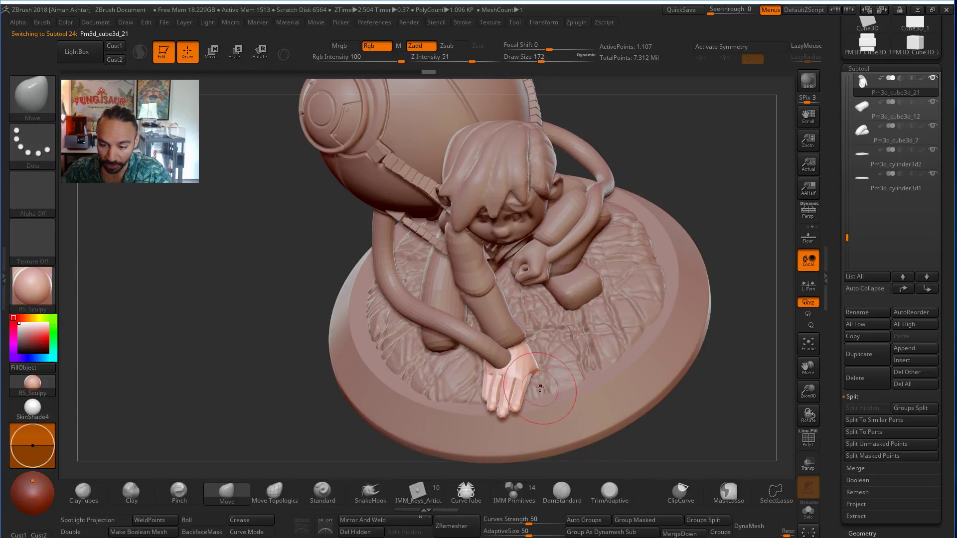
pyautogui.click(809, 512)
pyautogui.press('s')
pyautogui.moveTo(527, 370)
pyautogui.mouseDown()
pyautogui.moveTo(517, 385)
pyautogui.moveTo(544, 384)
pyautogui.mouseUp()
pyautogui.press('s')
pyautogui.press('s')
pyautogui.press('s')
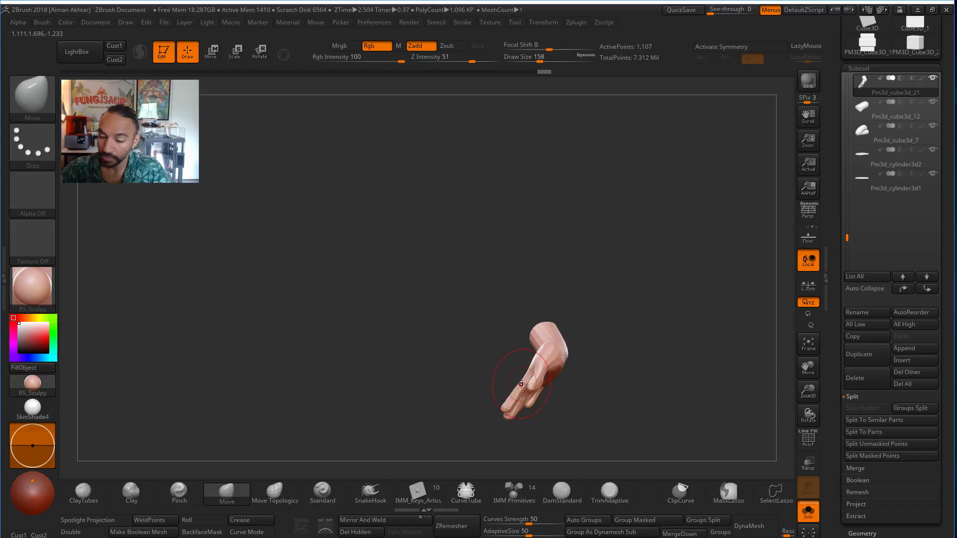
# Reshape the isolated hand's thumb outward with the Move brush at Draw Size 68.
pyautogui.keyDown('alt'); pyautogui.moveTo(619, 320); pyautogui.dragTo(619, 359); pyautogui.keyUp('alt')
pyautogui.press('s')
pyautogui.moveTo(534, 359)
pyautogui.mouseDown()
pyautogui.moveTo(604, 354)
pyautogui.moveTo(585, 334)
pyautogui.moveTo(593, 318)
pyautogui.moveTo(581, 327)
pyautogui.mouseUp()
pyautogui.press('s')
pyautogui.press('s')
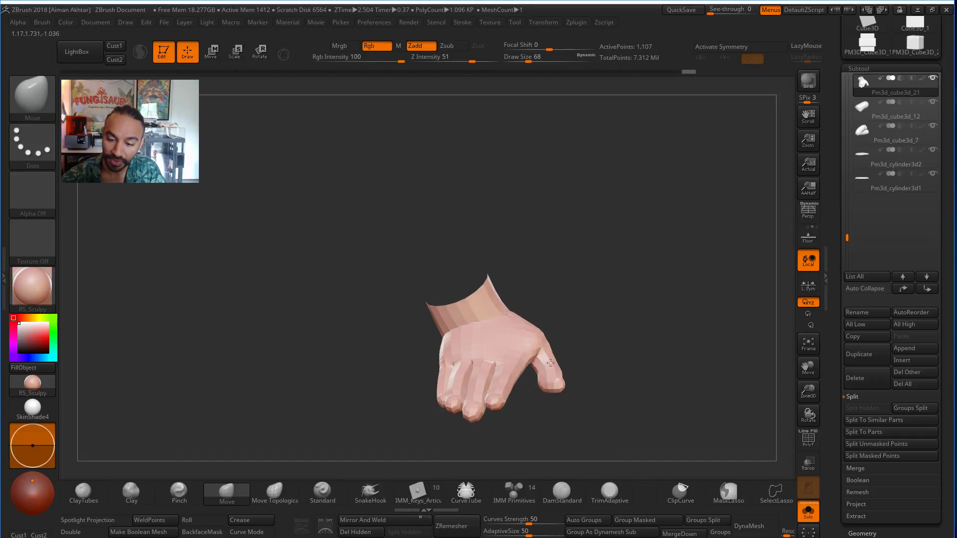
pyautogui.press('s')
pyautogui.moveTo(564, 373); pyautogui.dragTo(606, 383)
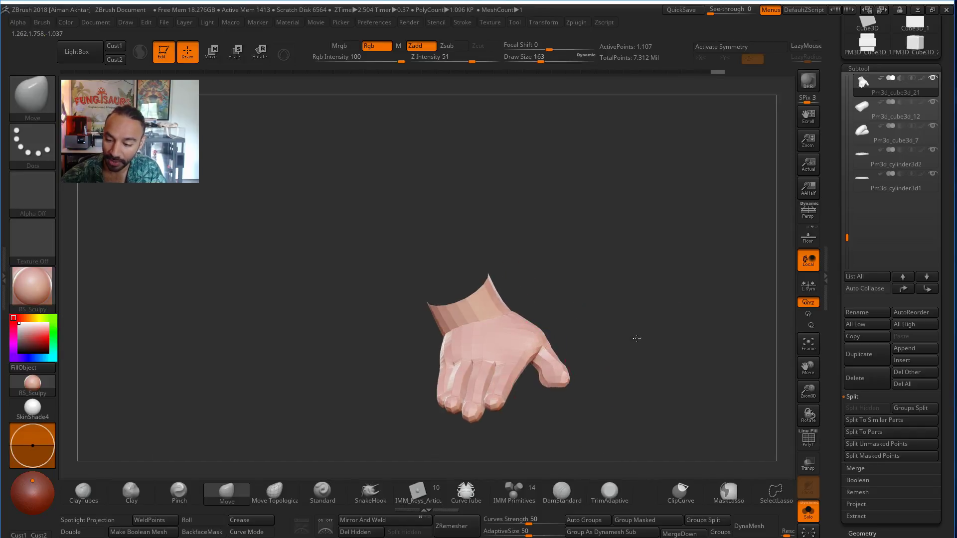
pyautogui.moveTo(808, 415); pyautogui.dragTo(804, 441)
# Show the whole model again and fit the hand's thumb and fingers to the base using the Move brush at Draw Sizes 172 and 239.
pyautogui.click(808, 511)
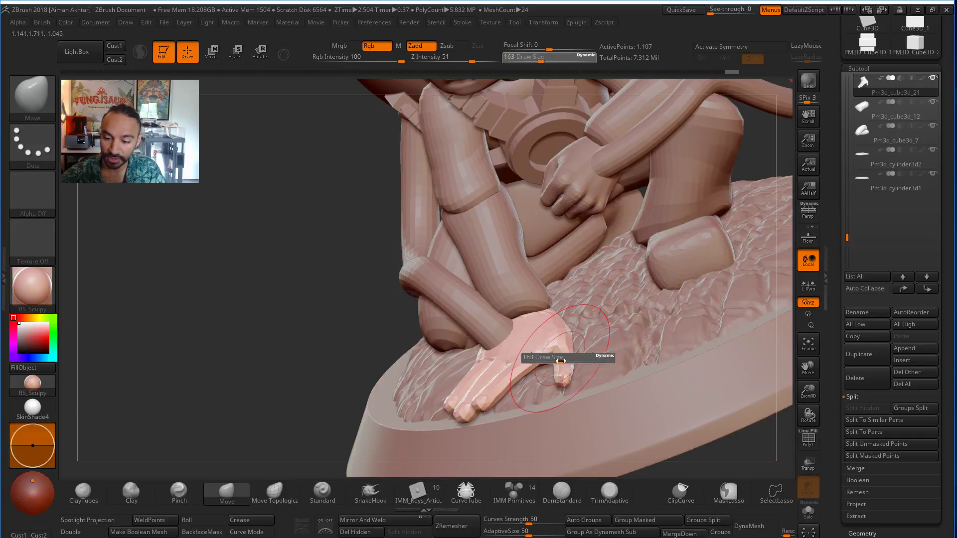
pyautogui.moveTo(510, 390); pyautogui.dragTo(494, 410)
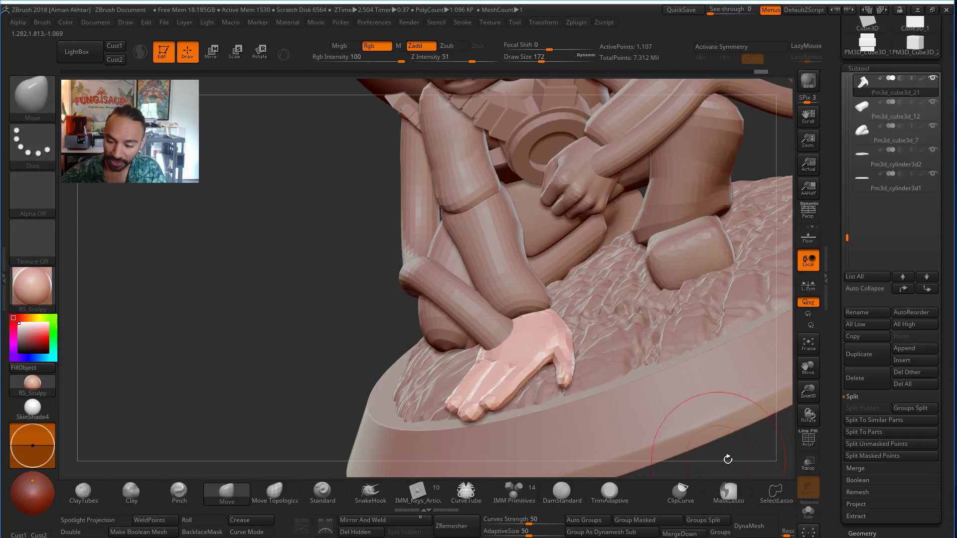
pyautogui.moveTo(739, 444); pyautogui.dragTo(671, 392)
pyautogui.press('s')
pyautogui.moveTo(496, 364); pyautogui.dragTo(518, 364)
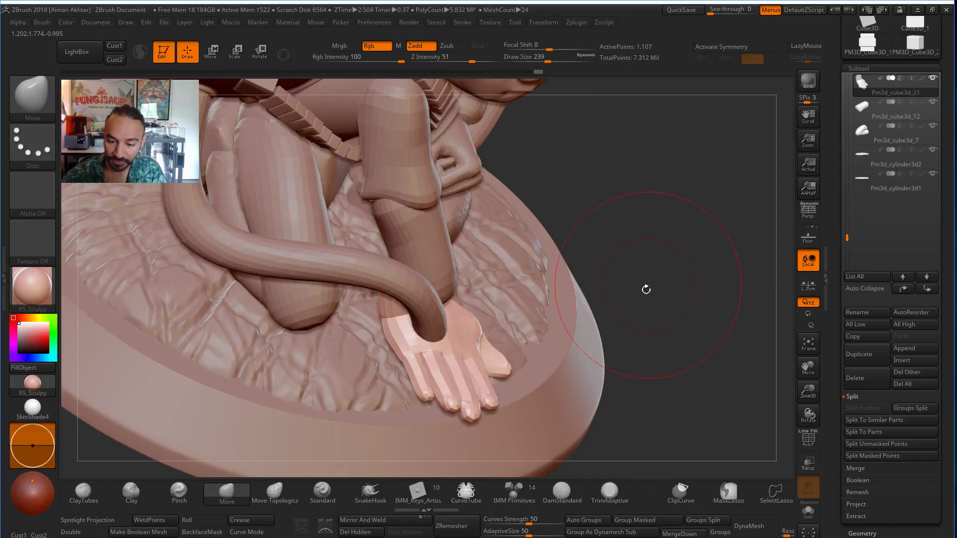
pyautogui.moveTo(646, 289); pyautogui.dragTo(616, 359)
pyautogui.moveTo(510, 320); pyautogui.dragTo(511, 310)
pyautogui.press('s')
pyautogui.press('s')
pyautogui.moveTo(460, 398); pyautogui.dragTo(447, 375)
pyautogui.press('s')
pyautogui.press('s')
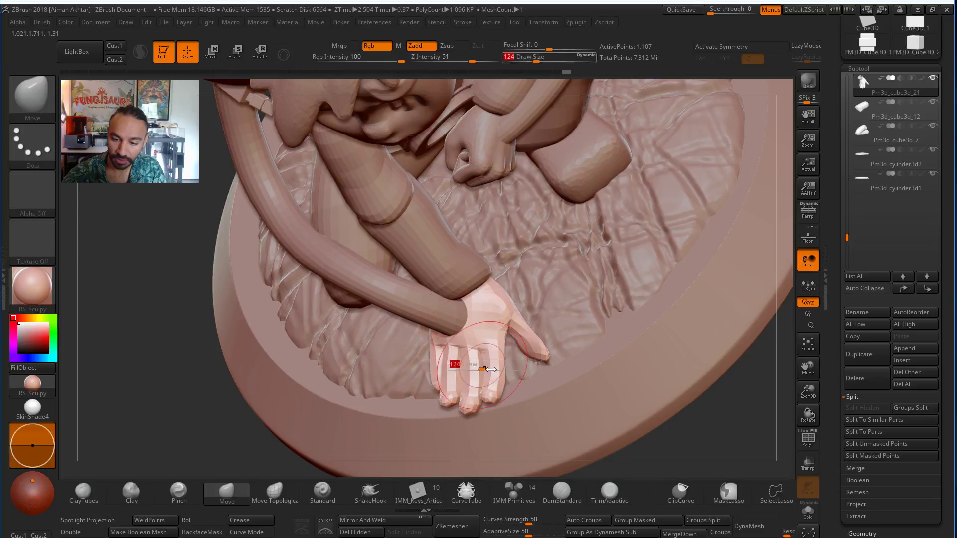
# Divide the planted hand to SDiv 2 and thicken its thumb with the Inflat brush at Draw Size 112 and Z Intensity 10.
pyautogui.click(883, 532)
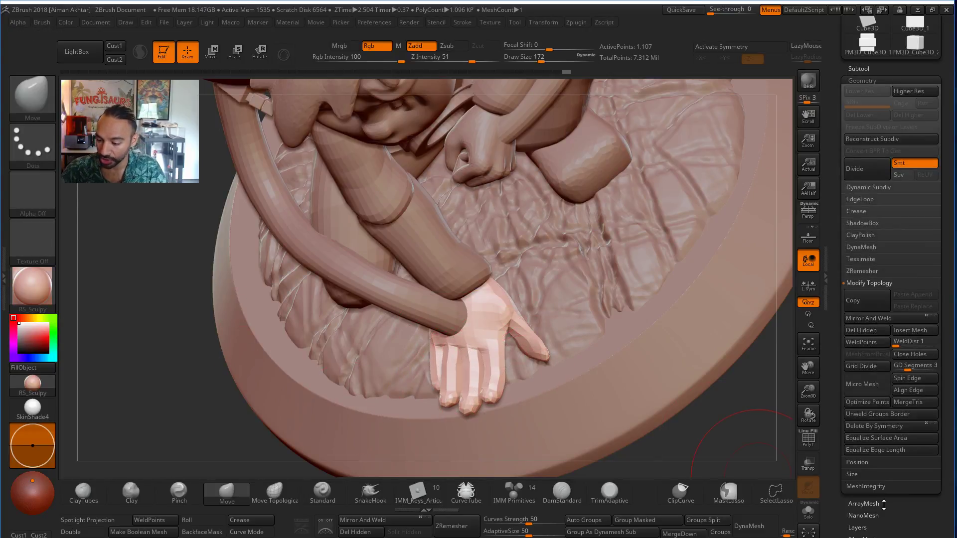
pyautogui.click(850, 176)
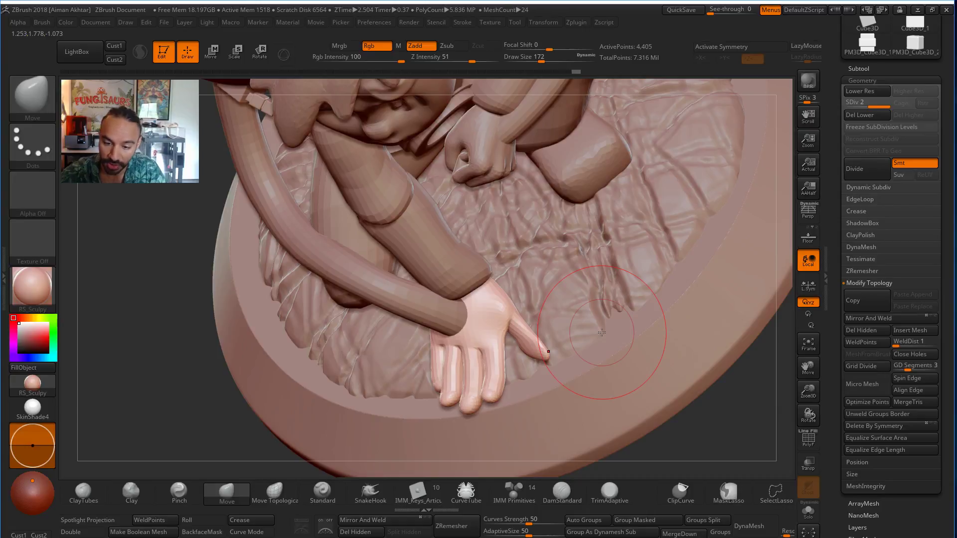
pyautogui.press('s')
pyautogui.press('shift')
pyautogui.press('s')
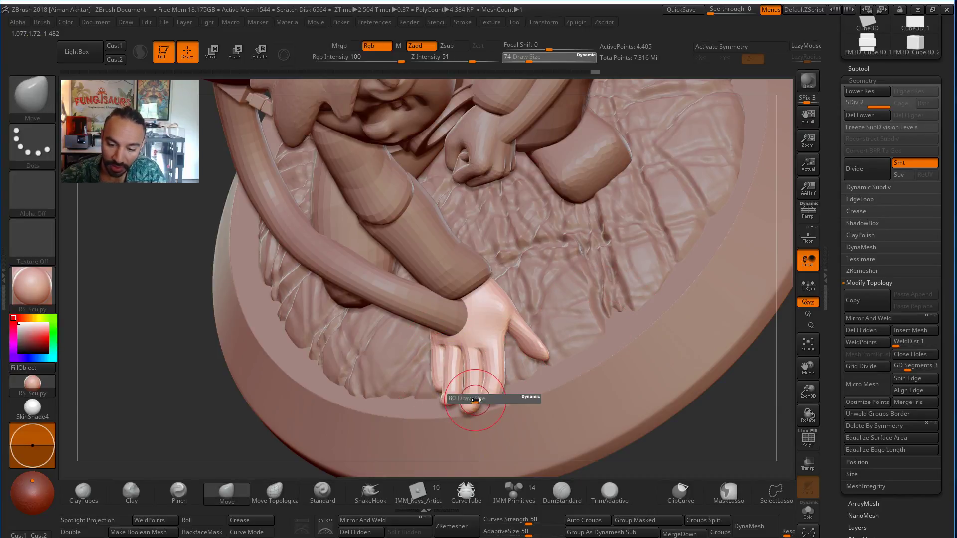
pyautogui.press('b')
pyautogui.press('i')
pyautogui.press('n')
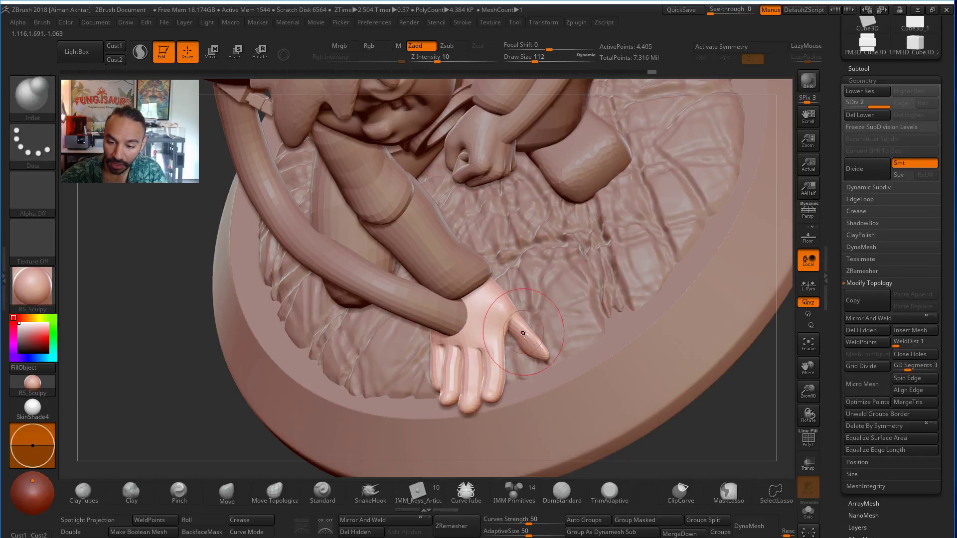
# Lower the planted hand's fingers onto the edge of the base with the Move brush at Draw Sizes 251, 257 and 65.
pyautogui.moveTo(752, 446); pyautogui.dragTo(731, 351)
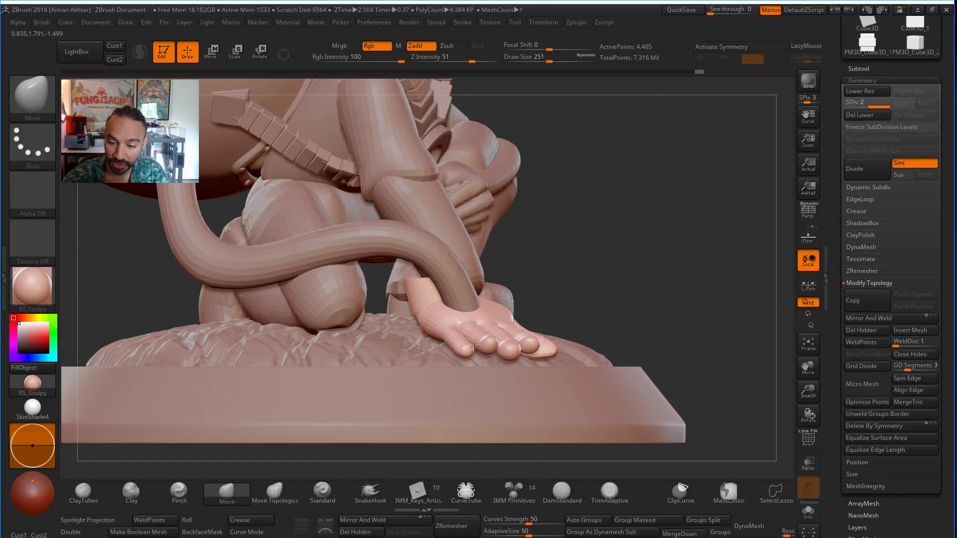
pyautogui.moveTo(564, 263); pyautogui.dragTo(506, 344)
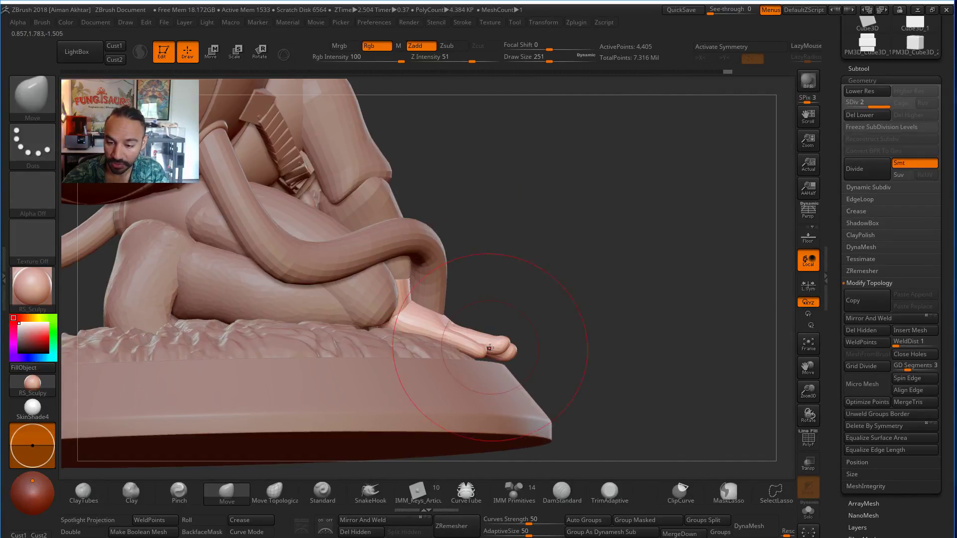
pyautogui.press('[')
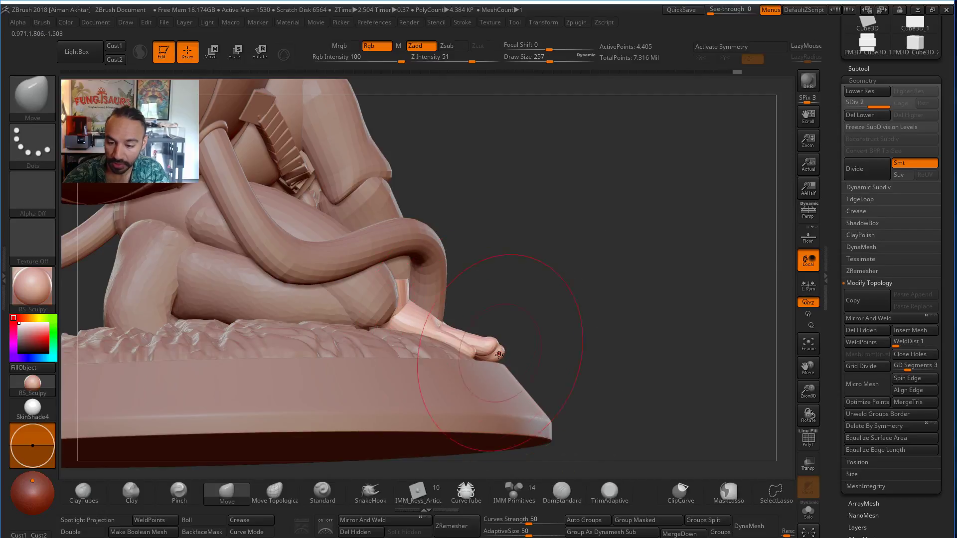
pyautogui.press('s')
pyautogui.moveTo(472, 351); pyautogui.dragTo(456, 337)
pyautogui.press('s')
pyautogui.moveTo(472, 347); pyautogui.dragTo(461, 357)
pyautogui.press('s')
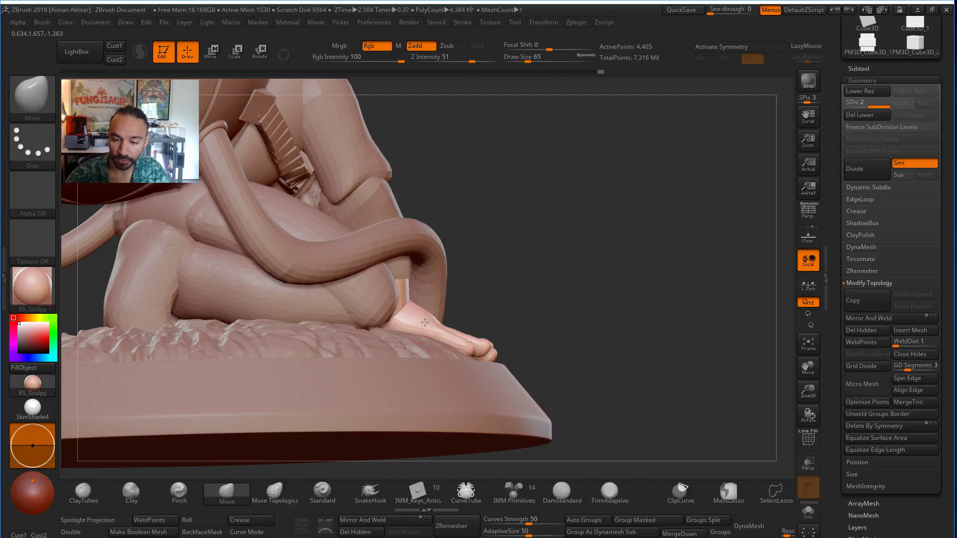
pyautogui.moveTo(487, 293)
pyautogui.mouseDown()
pyautogui.moveTo(464, 279)
pyautogui.moveTo(474, 277)
pyautogui.mouseUp()
pyautogui.press('s')
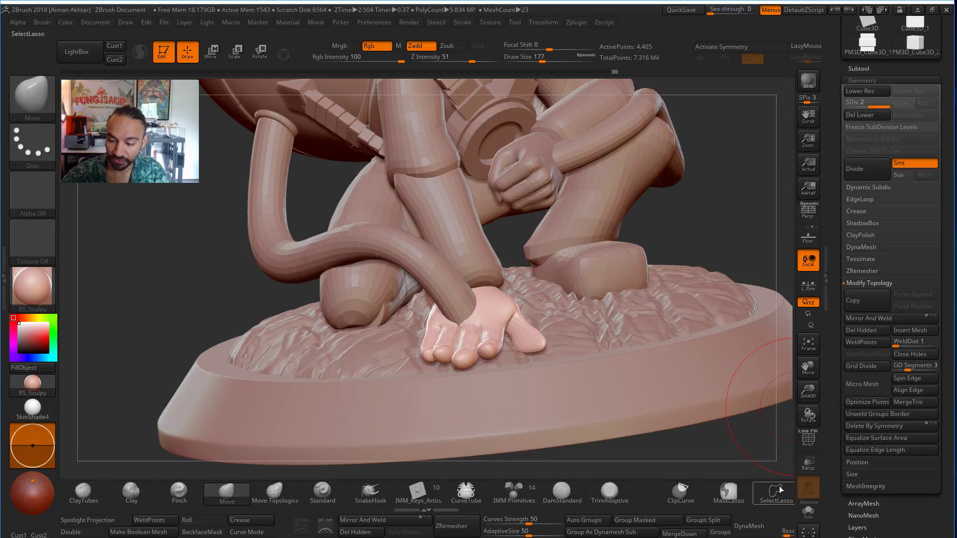
# Isolate the planted hand and flatten its fingertips with the hPolish brush at Draw Size 37.
pyautogui.click(809, 511)
pyautogui.moveTo(667, 265); pyautogui.dragTo(651, 251)
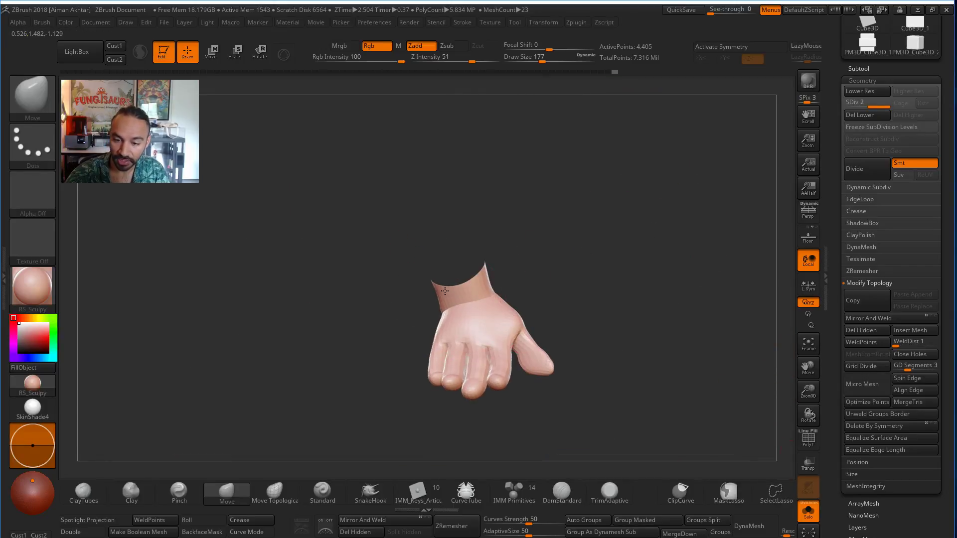
pyautogui.press('s')
pyautogui.moveTo(470, 277)
pyautogui.mouseDown()
pyautogui.moveTo(439, 277)
pyautogui.moveTo(491, 252)
pyautogui.moveTo(493, 227)
pyautogui.moveTo(514, 329)
pyautogui.mouseUp()
pyautogui.press('s')
pyautogui.moveTo(486, 364)
pyautogui.mouseDown()
pyautogui.moveTo(461, 386)
pyautogui.moveTo(525, 427)
pyautogui.moveTo(575, 378)
pyautogui.moveTo(576, 320)
pyautogui.moveTo(606, 271)
pyautogui.moveTo(473, 319)
pyautogui.mouseUp()
pyautogui.press('b')
pyautogui.press('h')
pyautogui.press('p')
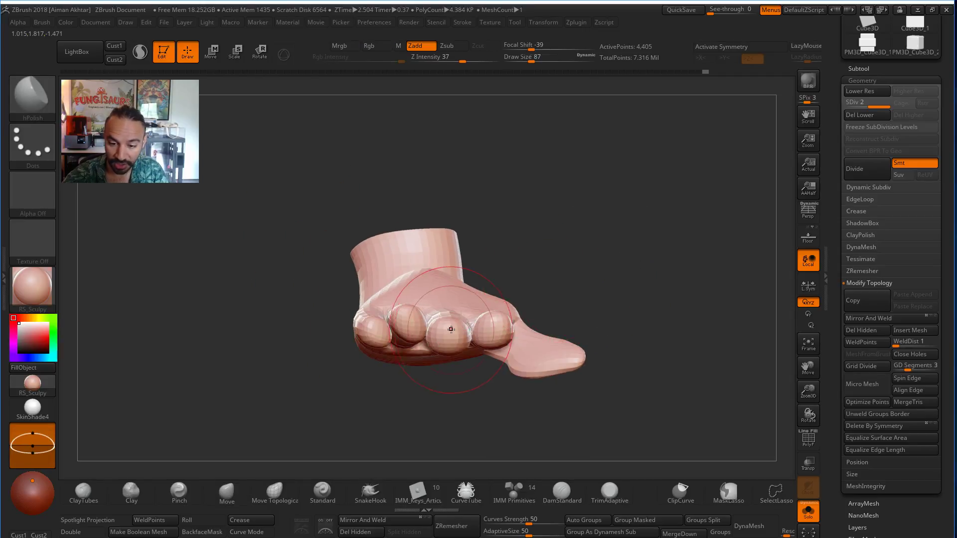
pyautogui.press('[')
pyautogui.press('[')
pyautogui.press('[')
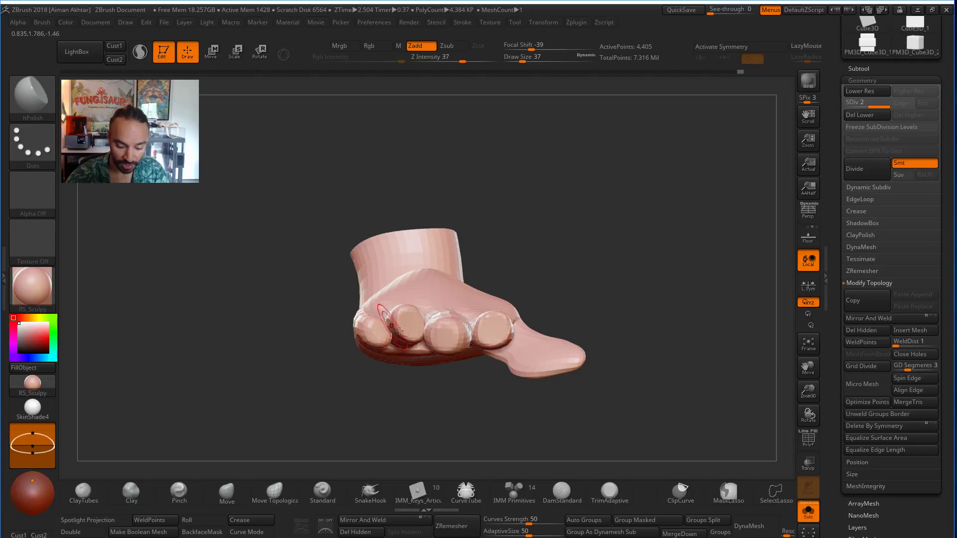
# Adjust the shape of the flattened fingertips with the Move brush at Draw Sizes 25 and 46.
pyautogui.press('b')
pyautogui.press('m')
pyautogui.press('v')
pyautogui.press('s')
pyautogui.moveTo(415, 333); pyautogui.dragTo(407, 333)
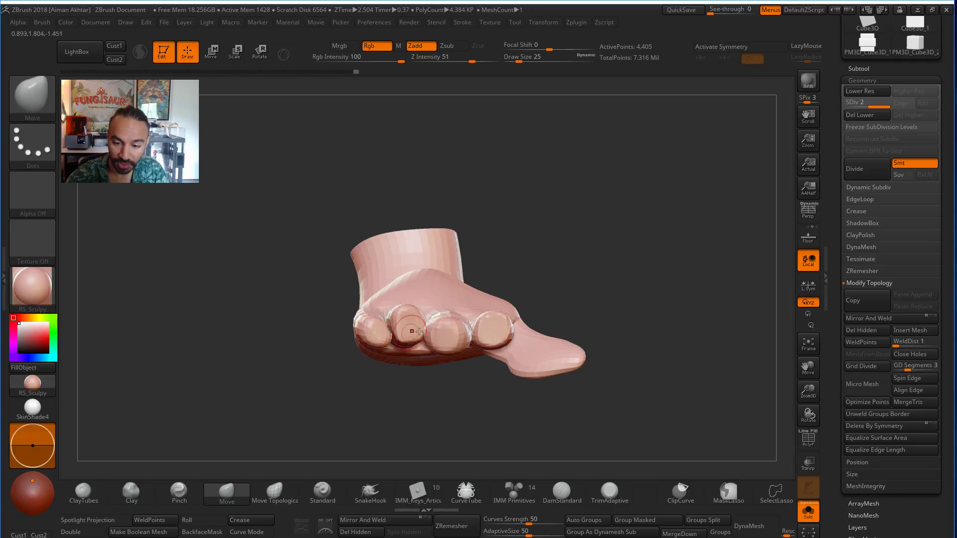
pyautogui.moveTo(492, 316); pyautogui.dragTo(441, 331)
pyautogui.press(']')
pyautogui.press(']')
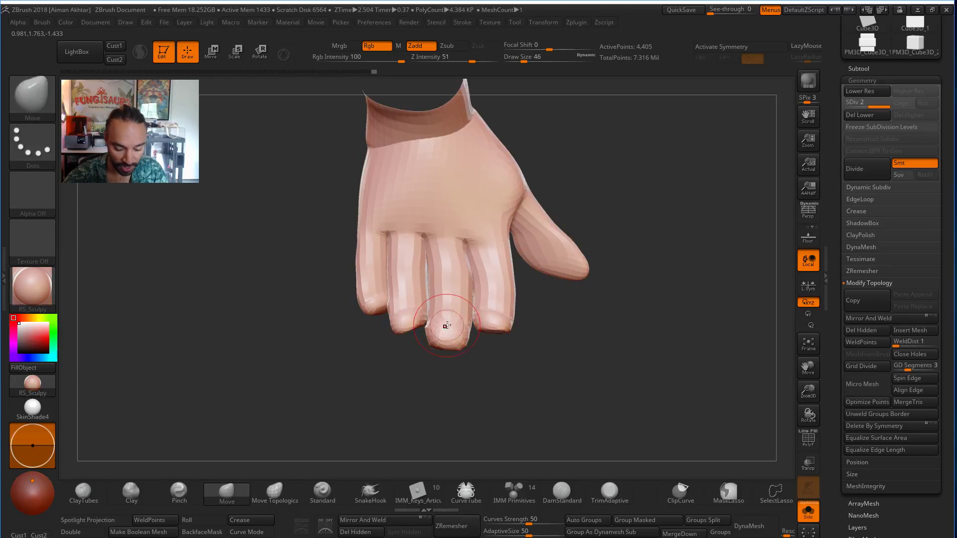
# Build up the finger ends with the Clay brush at Draw Size 46 and Z Intensity 50.
pyautogui.press('b')
pyautogui.press('c')
pyautogui.press('l')
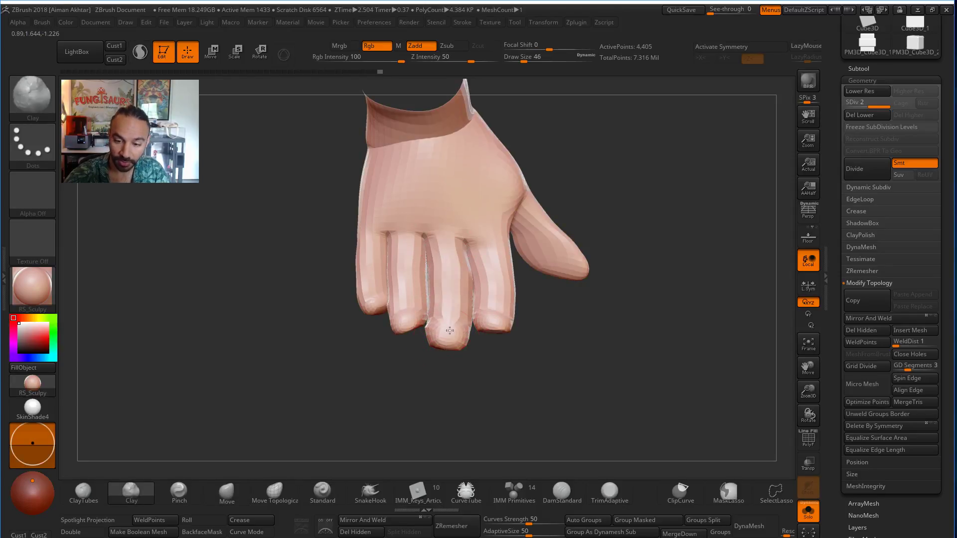
pyautogui.moveTo(450, 331); pyautogui.dragTo(483, 278)
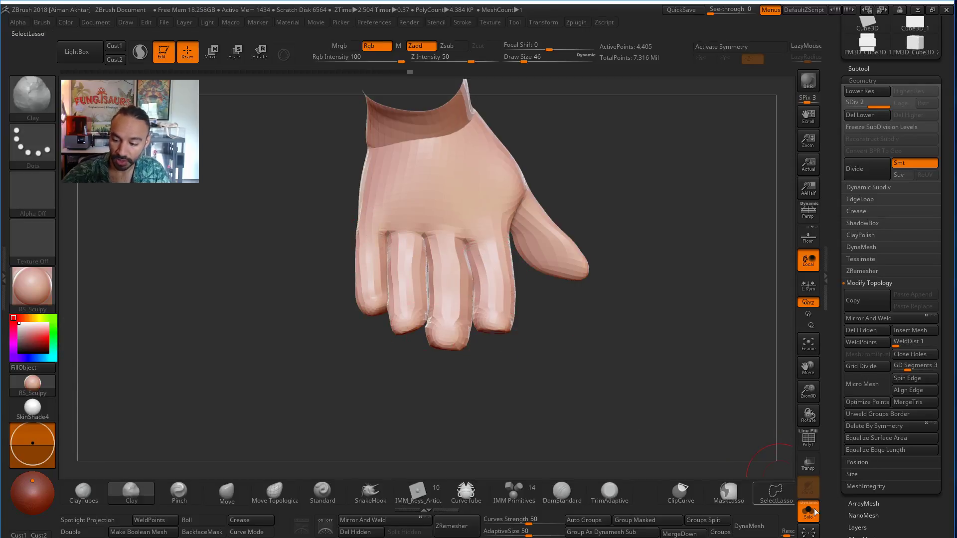
# Divide the hand to SDiv 3 and delete its lower subdivision levels.
pyautogui.click(857, 170)
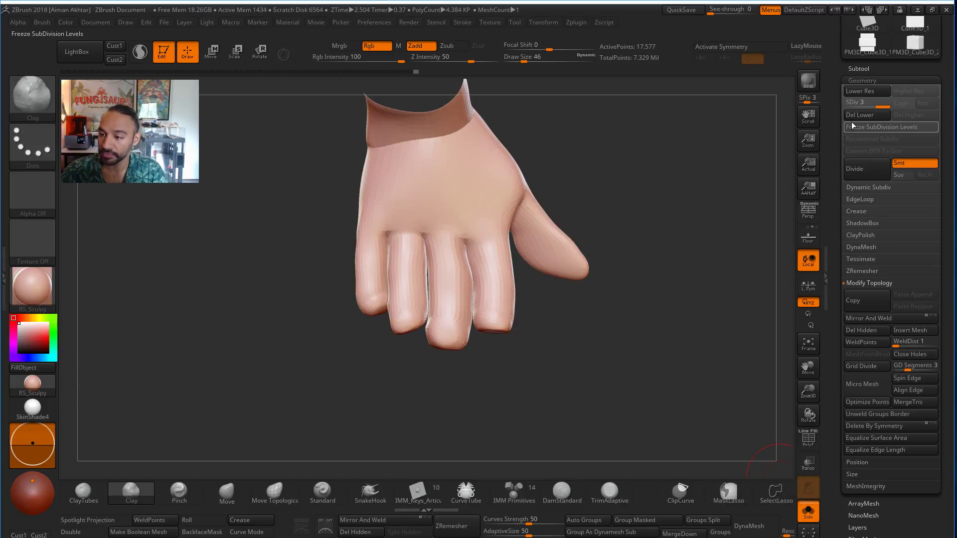
pyautogui.click(855, 115)
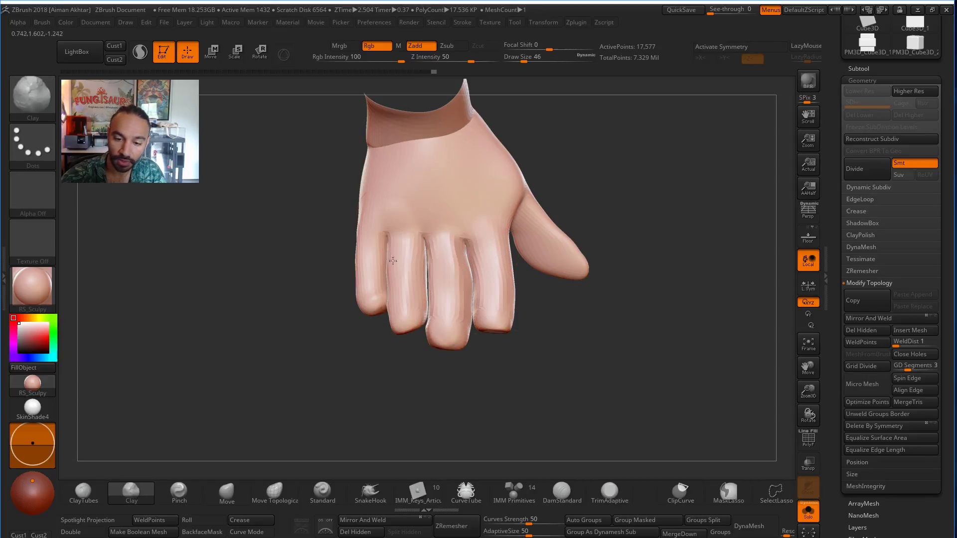
# Flatten the planes along the fingers and fingertips with the hPolish brush at Draw Size 87.
pyautogui.press('b')
pyautogui.press('h')
pyautogui.press('p')
pyautogui.press('s')
pyautogui.moveTo(400, 253); pyautogui.dragTo(408, 253)
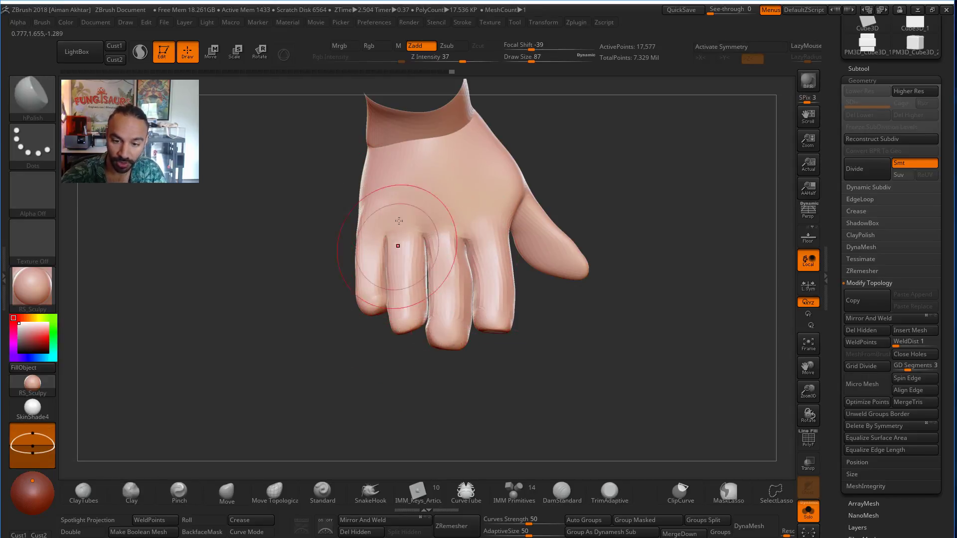
pyautogui.moveTo(453, 342); pyautogui.dragTo(456, 259)
pyautogui.moveTo(485, 299); pyautogui.dragTo(486, 255)
pyautogui.moveTo(609, 324)
pyautogui.mouseDown()
pyautogui.moveTo(641, 237)
pyautogui.moveTo(452, 321)
pyautogui.mouseUp()
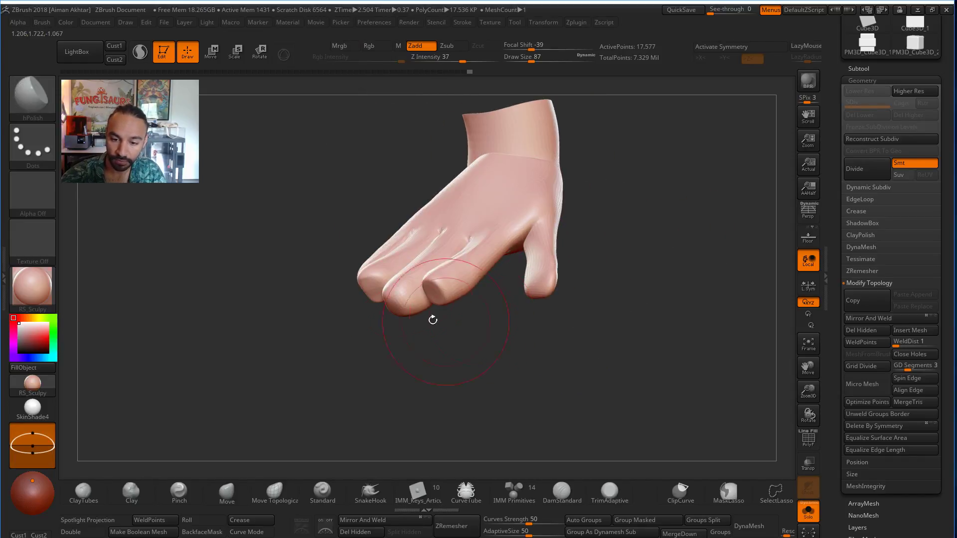
pyautogui.moveTo(380, 293); pyautogui.dragTo(375, 276)
pyautogui.moveTo(371, 290); pyautogui.dragTo(370, 274)
pyautogui.moveTo(392, 332); pyautogui.dragTo(434, 397)
# Round and align the polished fingertips with the Move brush at Draw Size 44.
pyautogui.press('b')
pyautogui.press('m')
pyautogui.press('v')
pyautogui.press('s')
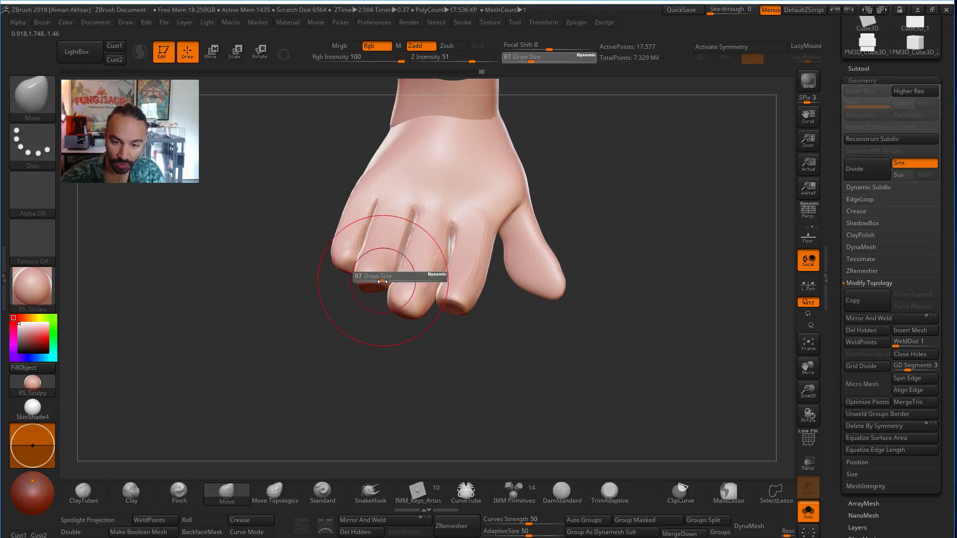
pyautogui.moveTo(384, 280); pyautogui.dragTo(360, 279)
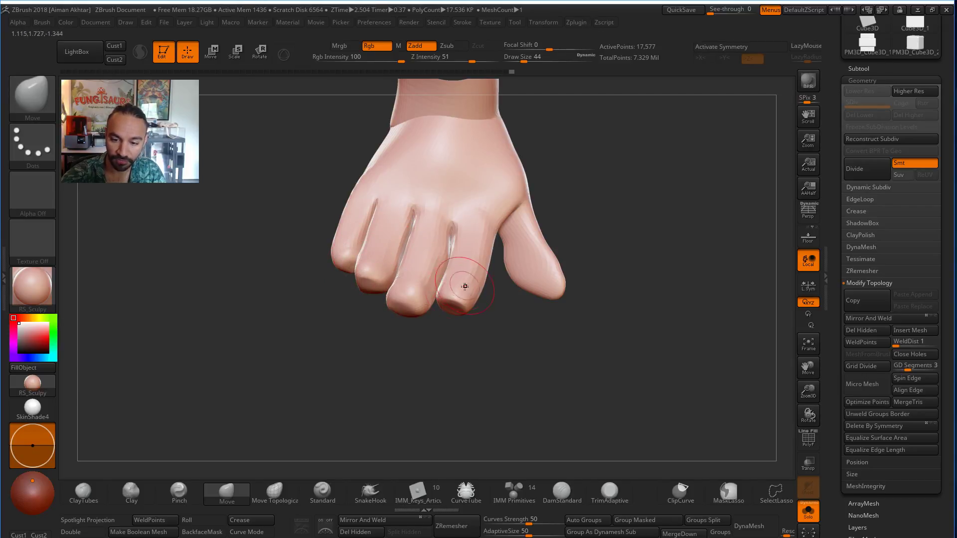
# Shape the index fingertip of the planted hand with the Move brush.
pyautogui.press('s')
pyautogui.moveTo(447, 310); pyautogui.dragTo(438, 310)
pyautogui.moveTo(577, 304)
pyautogui.mouseDown()
pyautogui.moveTo(552, 272)
pyautogui.moveTo(563, 294)
pyautogui.moveTo(587, 275)
pyautogui.moveTo(577, 293)
pyautogui.mouseUp()
# Fill out the thumb's volume with the Inflat brush at Draw Size 37 and Z Intensity 10.
pyautogui.press('b')
pyautogui.press('i')
pyautogui.press('n')
pyautogui.press('s')
pyautogui.hotkey('ctrl', 'shift', 'b')
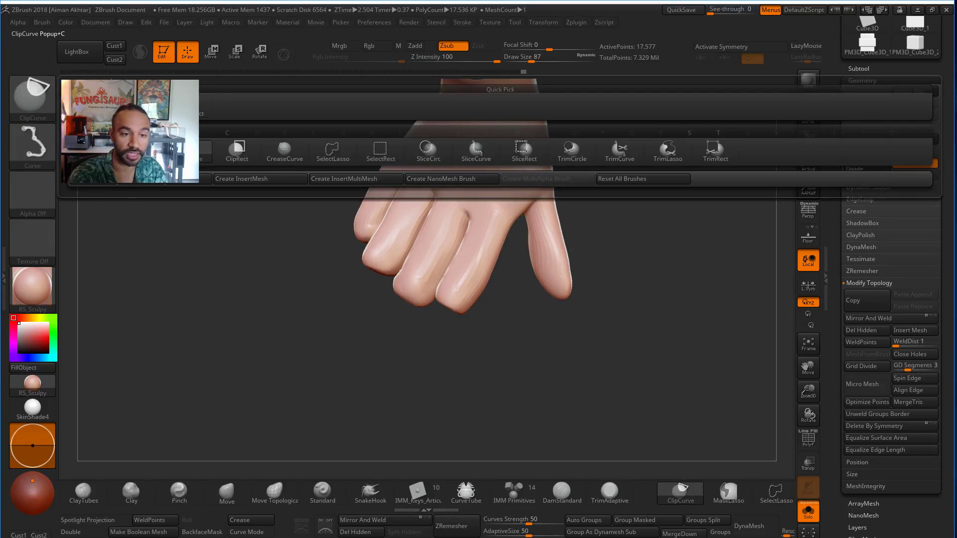
pyautogui.moveTo(573, 302)
pyautogui.mouseDown()
pyautogui.moveTo(597, 260)
pyautogui.moveTo(569, 299)
pyautogui.moveTo(577, 289)
pyautogui.mouseUp()
pyautogui.press('b')
pyautogui.press('m')
pyautogui.press('v')
pyautogui.press('s')
pyautogui.press('b')
pyautogui.press('i')
pyautogui.press('n')
pyautogui.press('s')
pyautogui.click(577, 289)
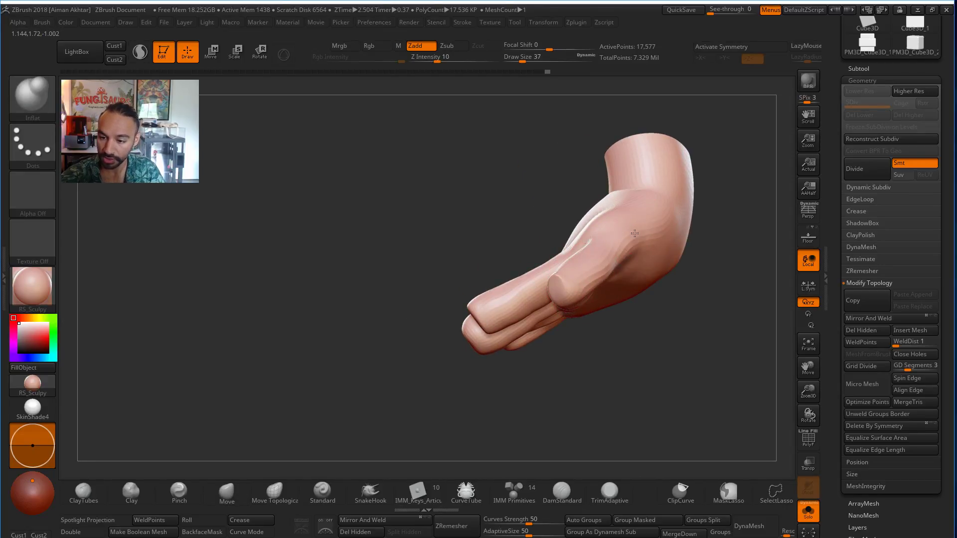
# Tighten the form at the underside of the thumb's base with the Pinch brush at Draw Size 37 and Z Intensity 20.
pyautogui.press('b')
pyautogui.press('p')
pyautogui.press('i')
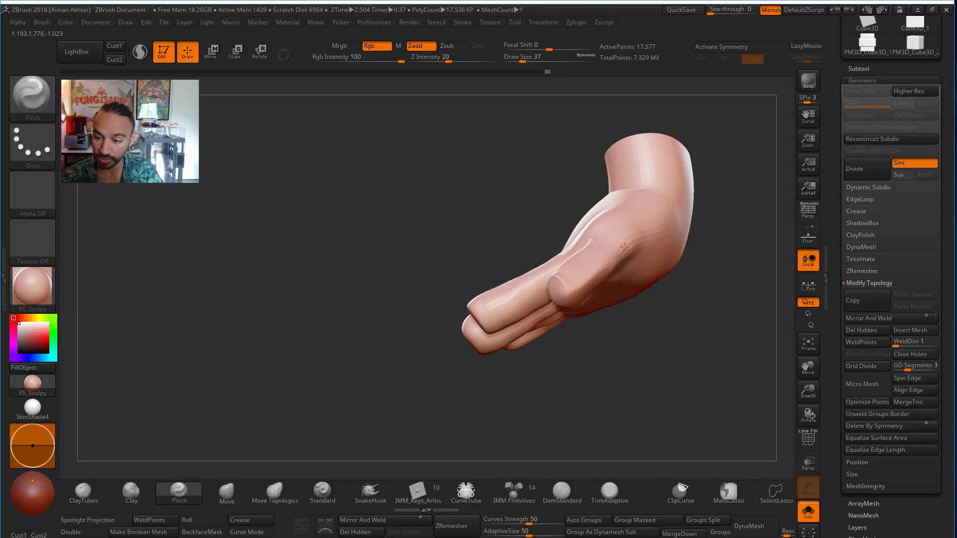
pyautogui.moveTo(657, 298); pyautogui.dragTo(664, 326)
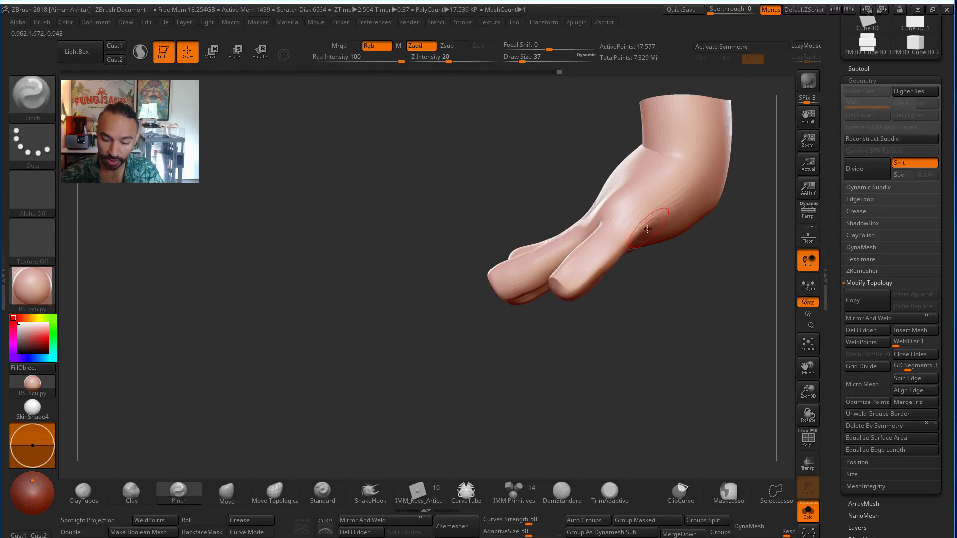
# Reshape the thumb's base and its gap to the palm with the Move brush at Draw Sizes 74 and 54.
pyautogui.press('b')
pyautogui.press('m')
pyautogui.press('v')
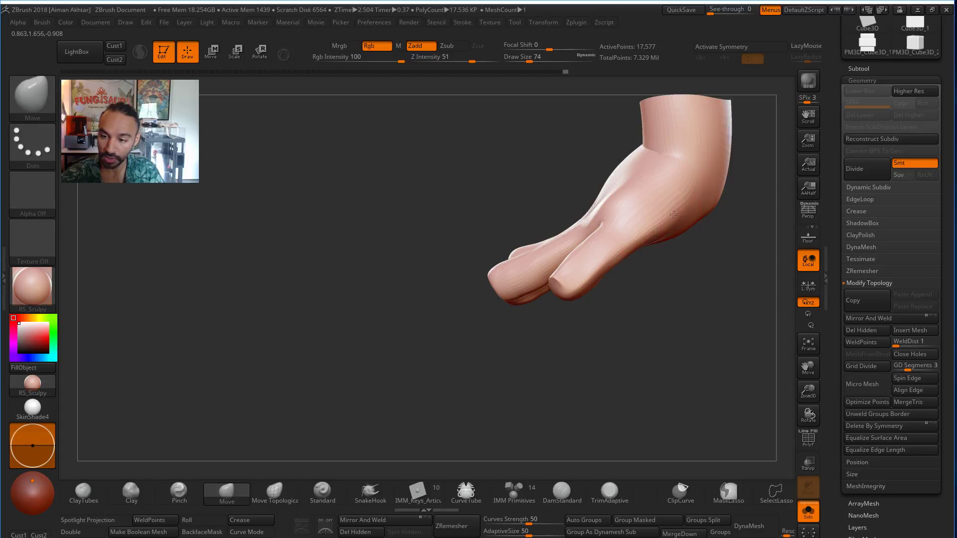
pyautogui.moveTo(718, 235); pyautogui.dragTo(631, 265)
pyautogui.press('[')
pyautogui.press('[')
pyautogui.moveTo(634, 300); pyautogui.dragTo(643, 320)
pyautogui.moveTo(603, 255)
pyautogui.mouseDown()
pyautogui.moveTo(595, 248)
pyautogui.moveTo(627, 274)
pyautogui.mouseUp()
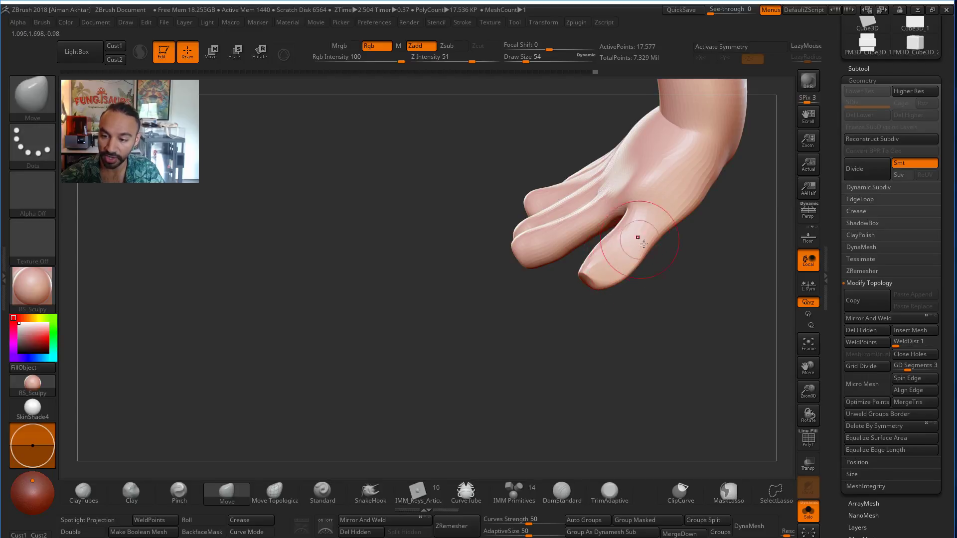
# Adjust the thumb's direction and silhouette from several angles with the Move brush.
pyautogui.moveTo(644, 244); pyautogui.dragTo(611, 275, button='right')
pyautogui.press('s')
pyautogui.moveTo(597, 284); pyautogui.dragTo(633, 292)
pyautogui.press('s')
pyautogui.moveTo(637, 282); pyautogui.dragTo(629, 282)
pyautogui.moveTo(630, 283)
pyautogui.mouseDown()
pyautogui.moveTo(639, 284)
pyautogui.moveTo(603, 289)
pyautogui.moveTo(604, 260)
pyautogui.mouseUp()
pyautogui.keyDown('shift'); pyautogui.moveTo(638, 218); pyautogui.dragTo(661, 239, button='right'); pyautogui.keyUp('shift')
pyautogui.moveTo(633, 274); pyautogui.dragTo(642, 280)
# Slim the thumb's middle section along its outer contour with the Move brush at Draw Size 59.
pyautogui.moveTo(653, 274); pyautogui.dragTo(638, 291, button='right')
pyautogui.press('s')
pyautogui.moveTo(634, 298); pyautogui.dragTo(627, 298)
pyautogui.moveTo(627, 304)
pyautogui.mouseDown()
pyautogui.moveTo(636, 308)
pyautogui.moveTo(609, 278)
pyautogui.moveTo(624, 270)
pyautogui.moveTo(647, 224)
pyautogui.mouseUp()
pyautogui.press('s')
pyautogui.press('s')
pyautogui.press('s')
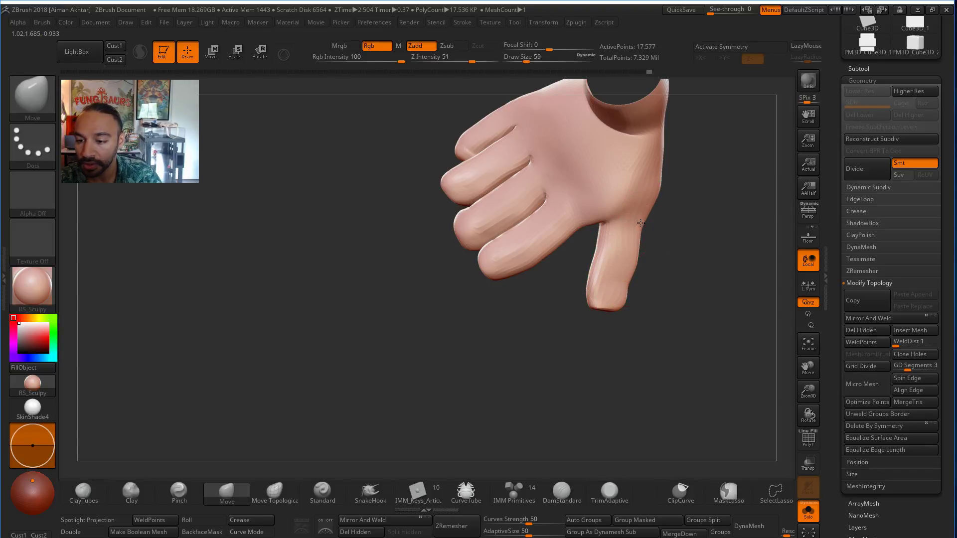
# Round the thumb's tip with the Move brush at Draw Sizes 46 and 68.
pyautogui.press('[')
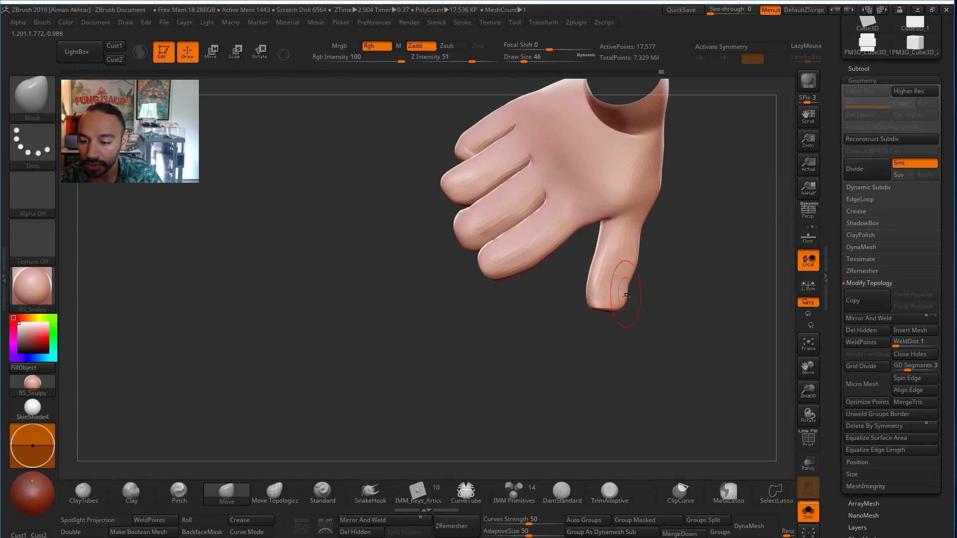
pyautogui.press('s')
pyautogui.moveTo(618, 285); pyautogui.dragTo(629, 285)
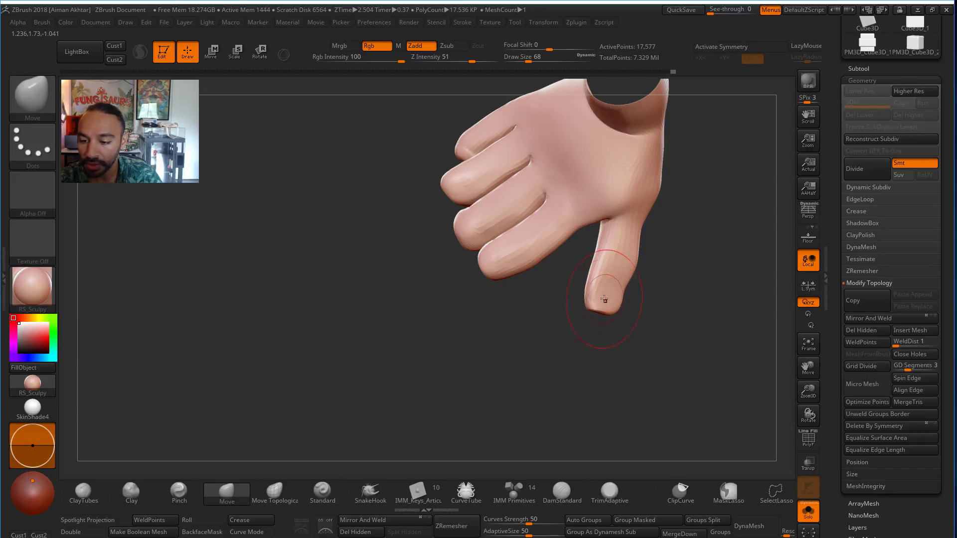
pyautogui.press('shift')
pyautogui.moveTo(695, 299)
pyautogui.mouseDown()
pyautogui.moveTo(707, 229)
pyautogui.moveTo(675, 265)
pyautogui.moveTo(626, 257)
pyautogui.moveTo(671, 272)
pyautogui.mouseUp()
# Correct the thumb's thickness as seen from the fingertips with the Move brush at Draw Size 46.
pyautogui.press('s')
pyautogui.press('s')
pyautogui.moveTo(601, 258); pyautogui.dragTo(666, 266)
pyautogui.press('s')
pyautogui.click(577, 258)
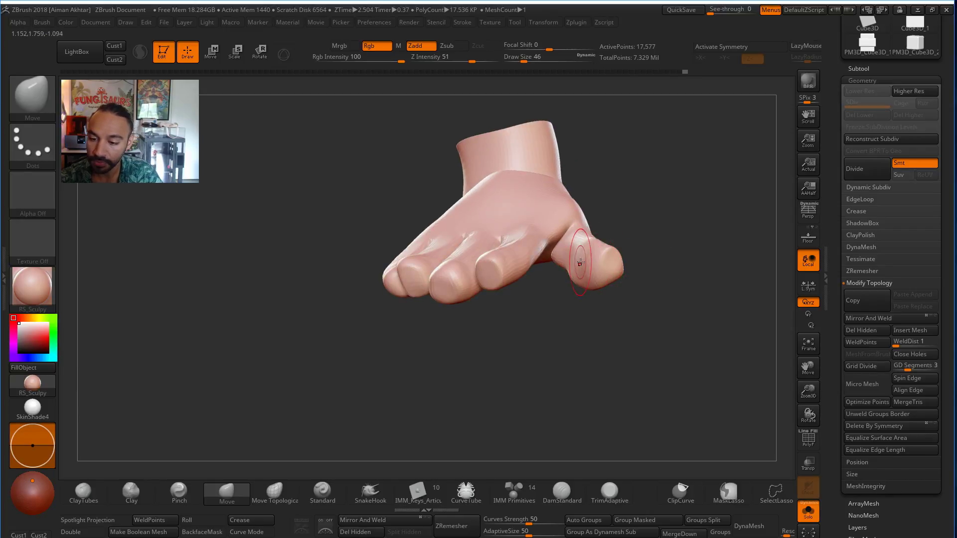
pyautogui.moveTo(567, 253); pyautogui.dragTo(611, 254)
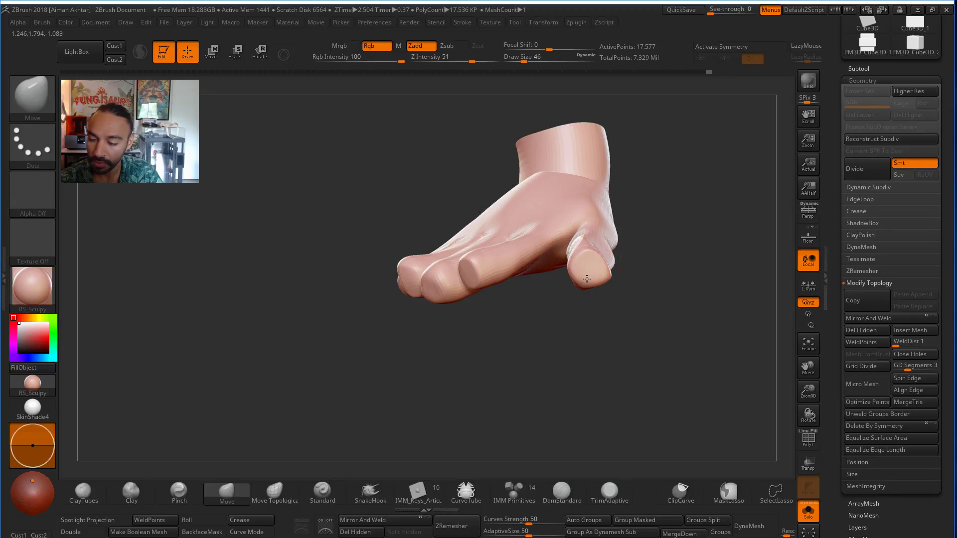
# Refine the thumb's outer side and blunt end with the Move brush at Draw Sizes 33, 54 and 68.
pyautogui.moveTo(622, 258)
pyautogui.mouseDown()
pyautogui.moveTo(642, 279)
pyautogui.moveTo(614, 262)
pyautogui.moveTo(635, 293)
pyautogui.moveTo(643, 281)
pyautogui.mouseUp()
pyautogui.press('[')
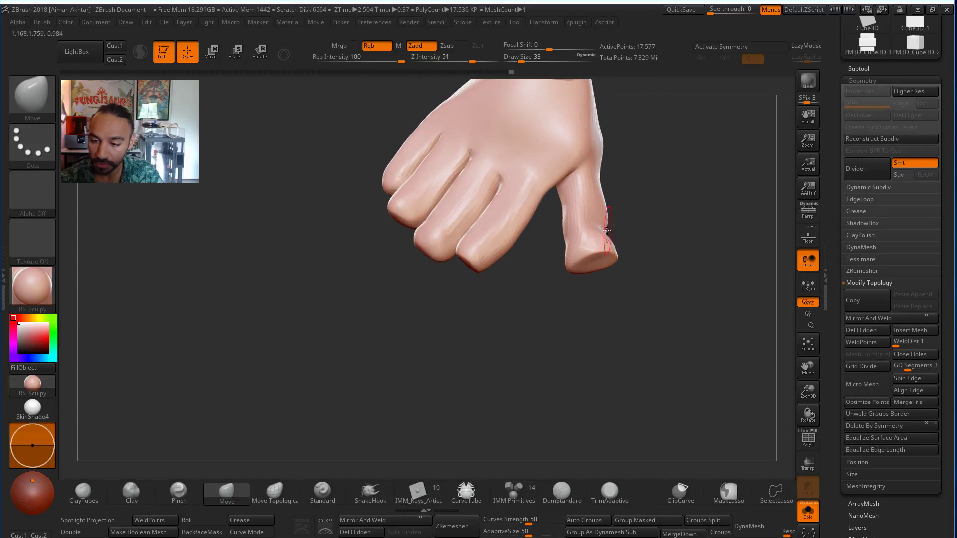
pyautogui.moveTo(624, 235); pyautogui.dragTo(626, 231)
pyautogui.press(']')
pyautogui.press(']')
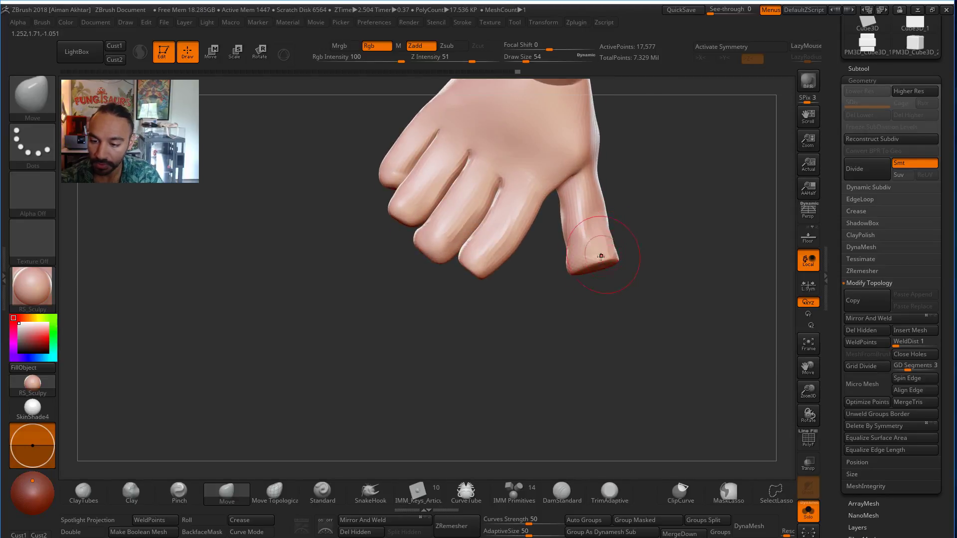
pyautogui.press(']')
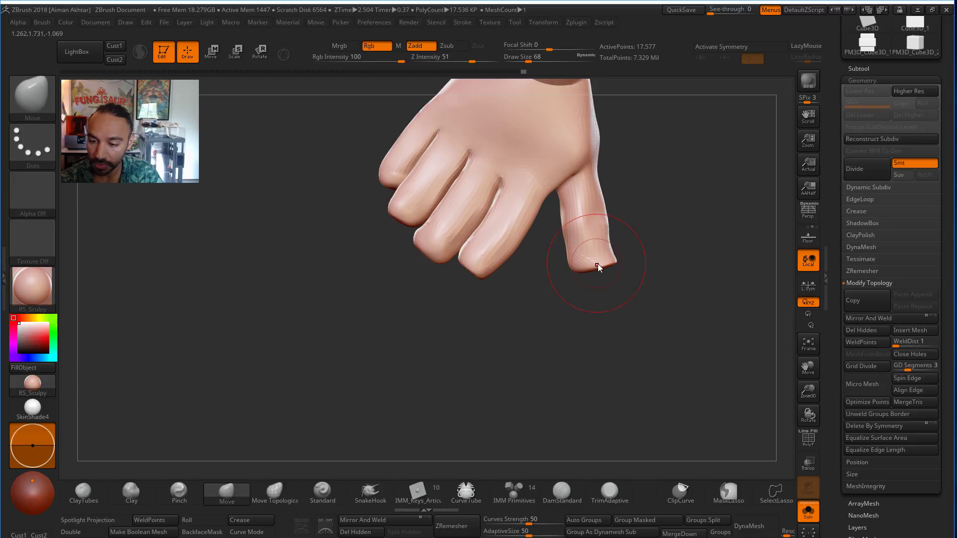
# Smooth the thumb's end and bulge its pad with the Move brush at Draw Sizes 46 and 54.
pyautogui.moveTo(594, 272)
pyautogui.mouseDown()
pyautogui.moveTo(626, 266)
pyautogui.moveTo(608, 298)
pyautogui.moveTo(665, 271)
pyautogui.moveTo(632, 300)
pyautogui.mouseUp()
pyautogui.press('[')
pyautogui.press('[')
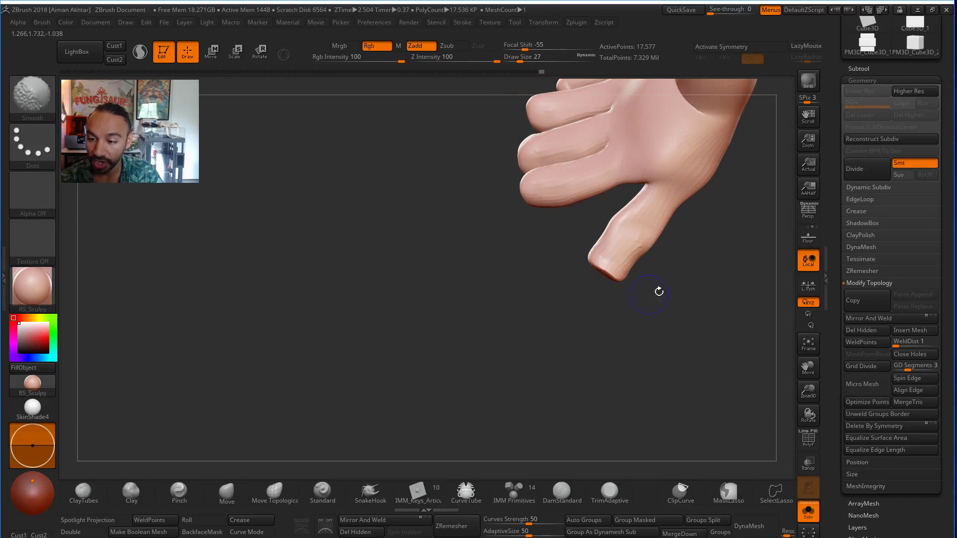
pyautogui.keyDown('alt'); pyautogui.moveTo(668, 269); pyautogui.dragTo(665, 301); pyautogui.keyUp('alt')
pyautogui.press('s')
pyautogui.moveTo(608, 294); pyautogui.dragTo(609, 295)
pyautogui.press('shift')
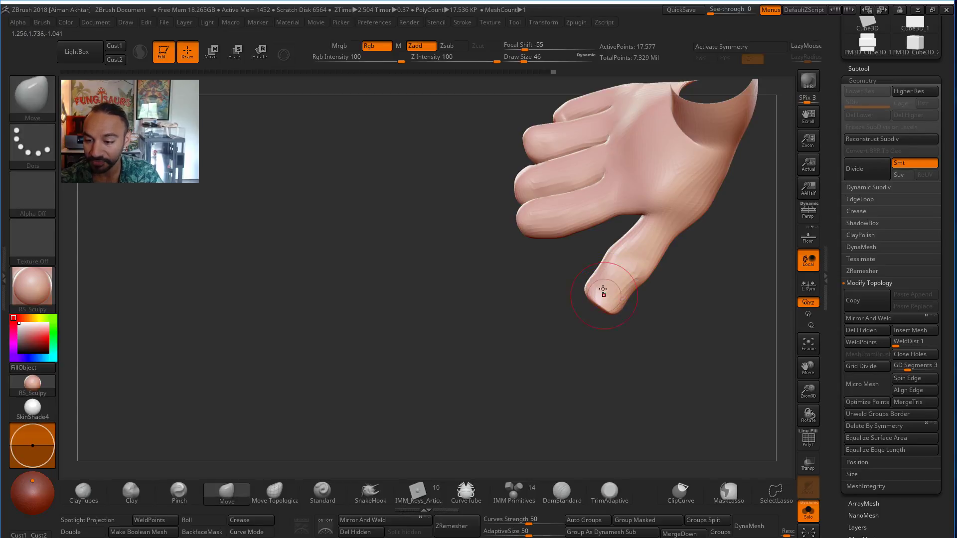
pyautogui.press('s')
pyautogui.moveTo(607, 260); pyautogui.dragTo(619, 261)
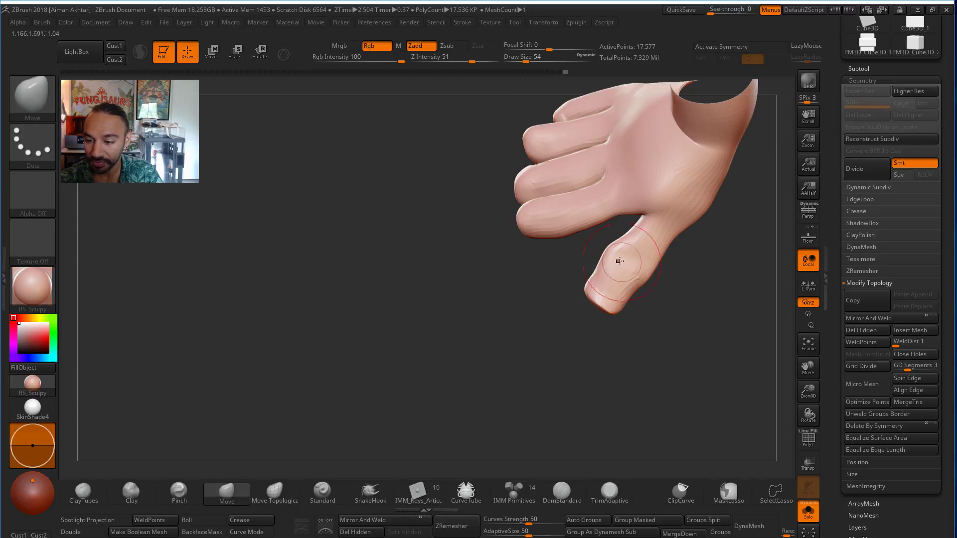
# Shape the transition from thumb to wrist with the Move brush at Draw Size 62 and smooth it.
pyautogui.moveTo(634, 260)
pyautogui.mouseDown(button='right')
pyautogui.moveTo(621, 261)
pyautogui.moveTo(632, 265)
pyautogui.moveTo(663, 224)
pyautogui.mouseUp(button='right')
pyautogui.press('s')
pyautogui.moveTo(663, 247); pyautogui.dragTo(686, 247)
pyautogui.moveTo(677, 209); pyautogui.dragTo(688, 218, button='right')
pyautogui.press('[')
pyautogui.press('[')
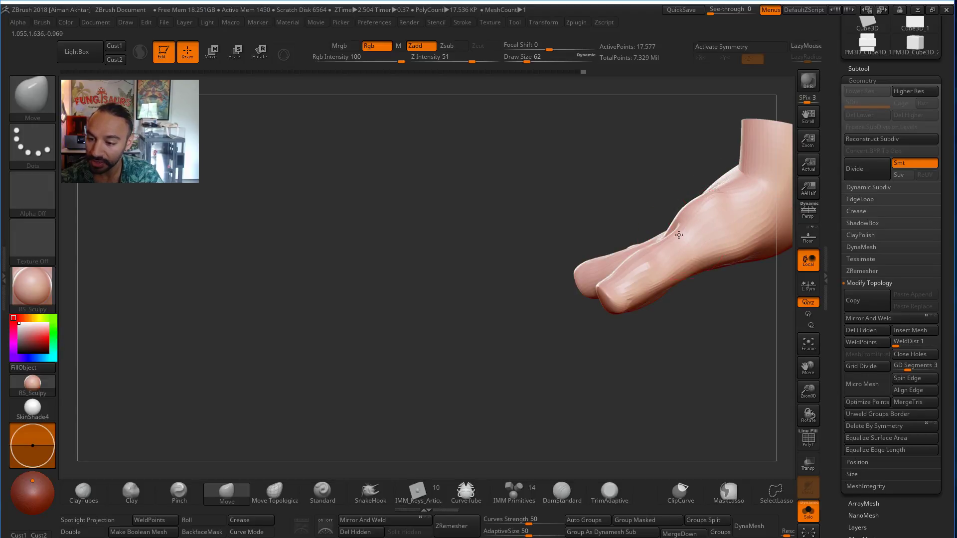
pyautogui.press('shift')
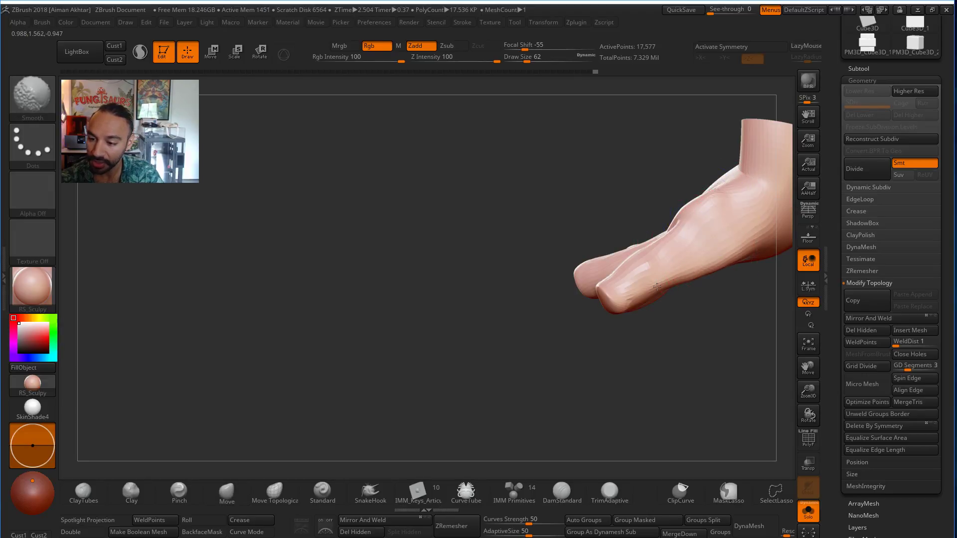
# Refine the thumb's side profile and outline with the Move brush at Draw Size 51.
pyautogui.moveTo(644, 331)
pyautogui.mouseDown(button='right')
pyautogui.moveTo(699, 312)
pyautogui.moveTo(660, 268)
pyautogui.moveTo(667, 304)
pyautogui.moveTo(654, 317)
pyautogui.mouseUp(button='right')
pyautogui.press('s')
pyautogui.moveTo(650, 319); pyautogui.dragTo(639, 315)
pyautogui.press('s')
pyautogui.press('s')
pyautogui.moveTo(618, 282); pyautogui.dragTo(621, 280)
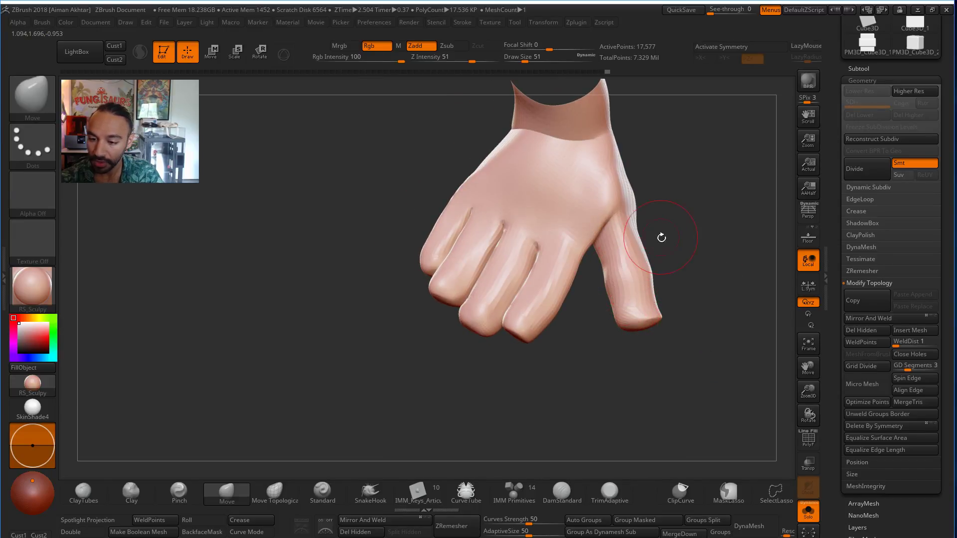
# Show the whole figure again and reposition the planted hand's thumb side with a larger Move brush at Draw Size 182.
pyautogui.moveTo(700, 227)
pyautogui.mouseDown(button='right')
pyautogui.moveTo(711, 279)
pyautogui.moveTo(768, 344)
pyautogui.moveTo(763, 366)
pyautogui.moveTo(645, 337)
pyautogui.mouseUp(button='right')
pyautogui.click(810, 513)
pyautogui.press('s')
pyautogui.moveTo(670, 335); pyautogui.dragTo(661, 319)
pyautogui.moveTo(427, 442)
pyautogui.mouseDown()
pyautogui.moveTo(634, 410)
pyautogui.moveTo(643, 392)
pyautogui.mouseUp()
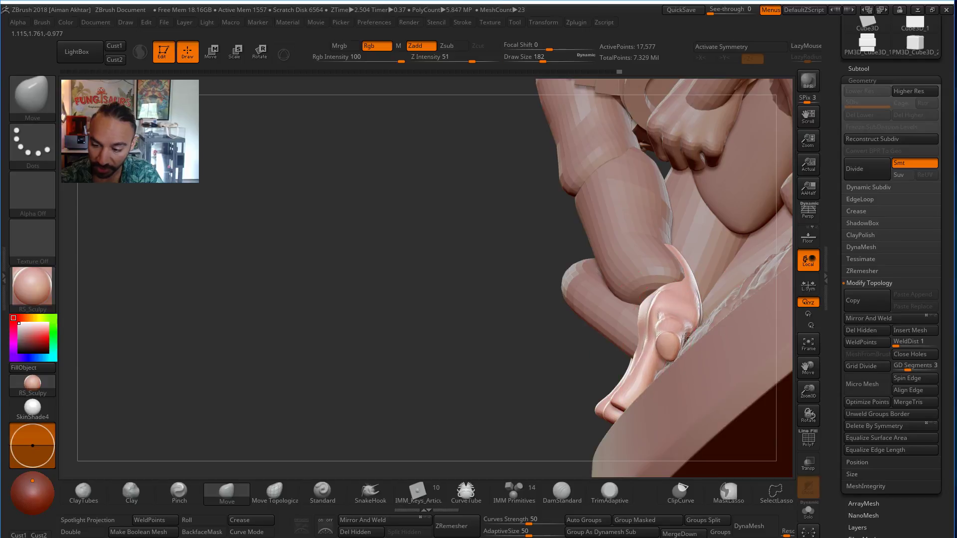
# Pull the planted hand's wrist and thumb into line with the forearm using the Move brush at reduced and enlarged sizes.
pyautogui.press('[')
pyautogui.moveTo(686, 337); pyautogui.dragTo(692, 331)
pyautogui.press('s')
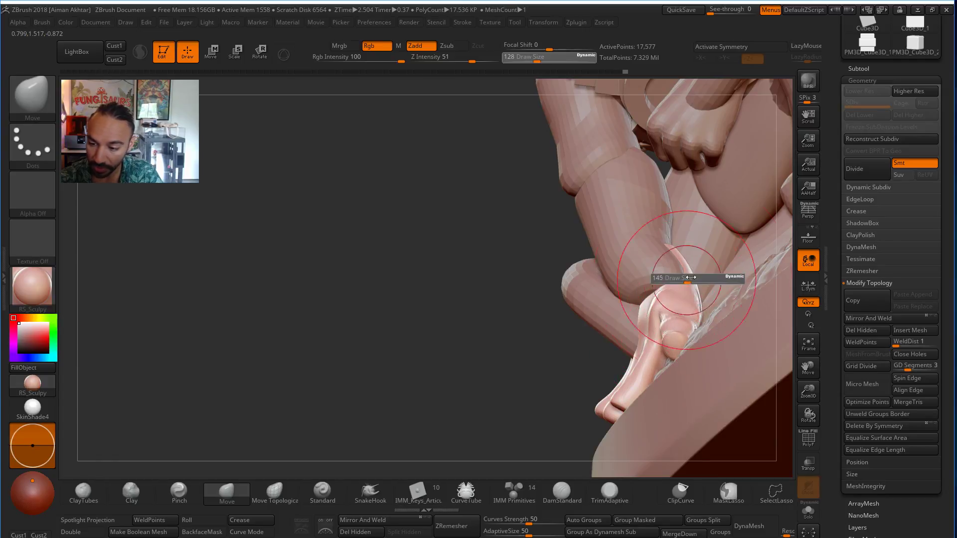
pyautogui.moveTo(688, 279); pyautogui.dragTo(695, 279)
pyautogui.moveTo(684, 264); pyautogui.dragTo(664, 251)
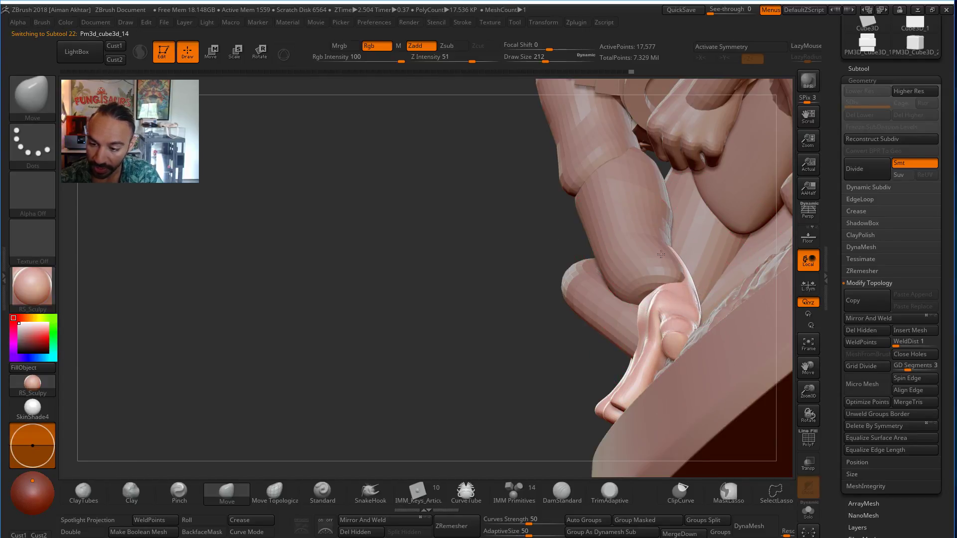
# Select the forearm above the planted hand, smooth its wrist end and reshape it with the Move brush.
pyautogui.keyDown('alt'); pyautogui.click(662, 255); pyautogui.keyUp('alt')
pyautogui.moveTo(679, 249)
pyautogui.keyDown('shift'); pyautogui.mouseDown()
pyautogui.moveTo(700, 242)
pyautogui.moveTo(687, 237)
pyautogui.mouseUp(); pyautogui.keyUp('shift')
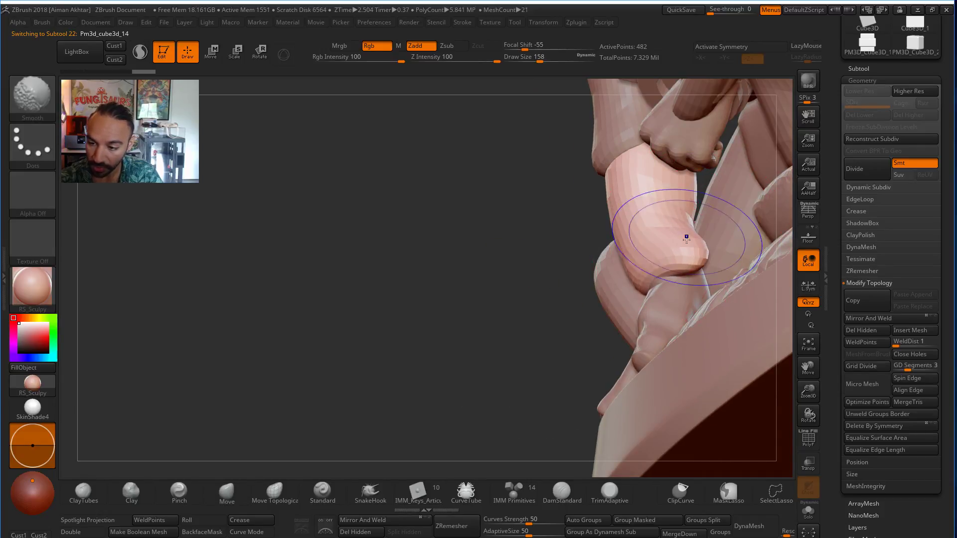
pyautogui.press('b')
pyautogui.press('m')
pyautogui.press('v')
pyautogui.moveTo(575, 293)
pyautogui.mouseDown()
pyautogui.moveTo(685, 264)
pyautogui.moveTo(685, 289)
pyautogui.moveTo(700, 293)
pyautogui.mouseUp()
pyautogui.press('[')
pyautogui.press('[')
pyautogui.press('[')
pyautogui.press('[')
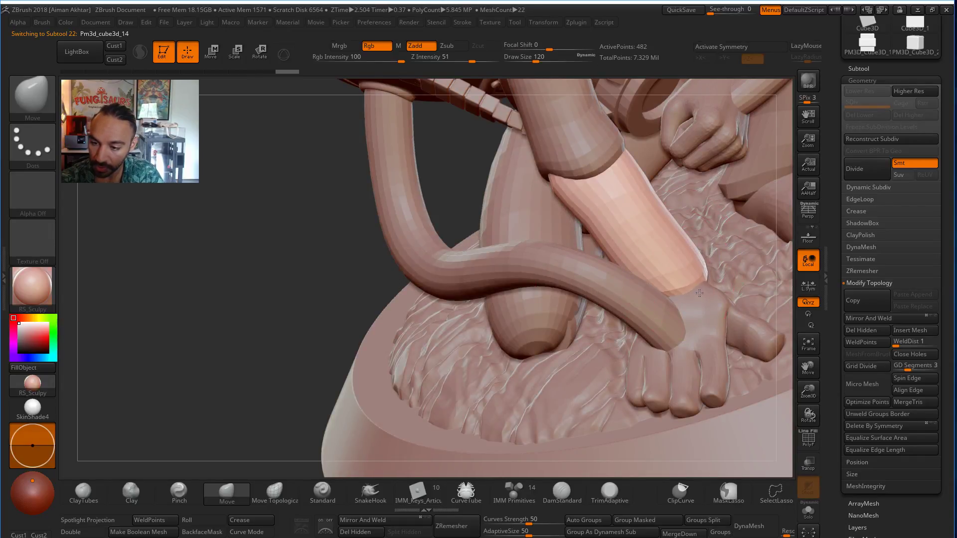
# Fit the forearm's lower end around the planted hand's wrist from several angles with the Move brush at Draw Size 120.
pyautogui.moveTo(794, 313); pyautogui.dragTo(693, 334)
pyautogui.moveTo(693, 292)
pyautogui.mouseDown()
pyautogui.moveTo(739, 290)
pyautogui.moveTo(696, 285)
pyautogui.moveTo(699, 301)
pyautogui.moveTo(630, 325)
pyautogui.mouseUp()
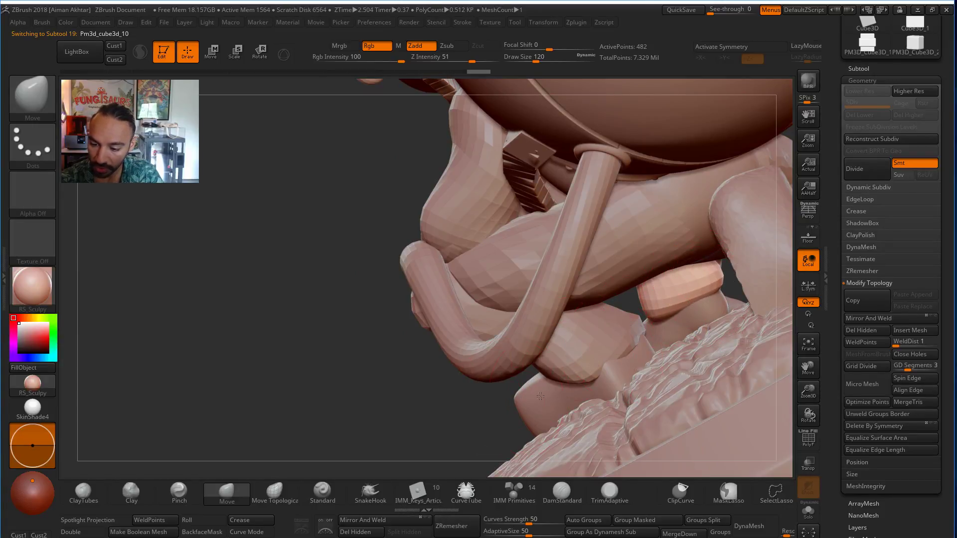
pyautogui.moveTo(540, 396)
pyautogui.mouseDown()
pyautogui.moveTo(588, 349)
pyautogui.moveTo(568, 336)
pyautogui.moveTo(418, 357)
pyautogui.moveTo(767, 302)
pyautogui.moveTo(566, 321)
pyautogui.moveTo(578, 317)
pyautogui.mouseUp()
pyautogui.moveTo(407, 365)
pyautogui.mouseDown()
pyautogui.moveTo(637, 318)
pyautogui.moveTo(635, 300)
pyautogui.mouseUp()
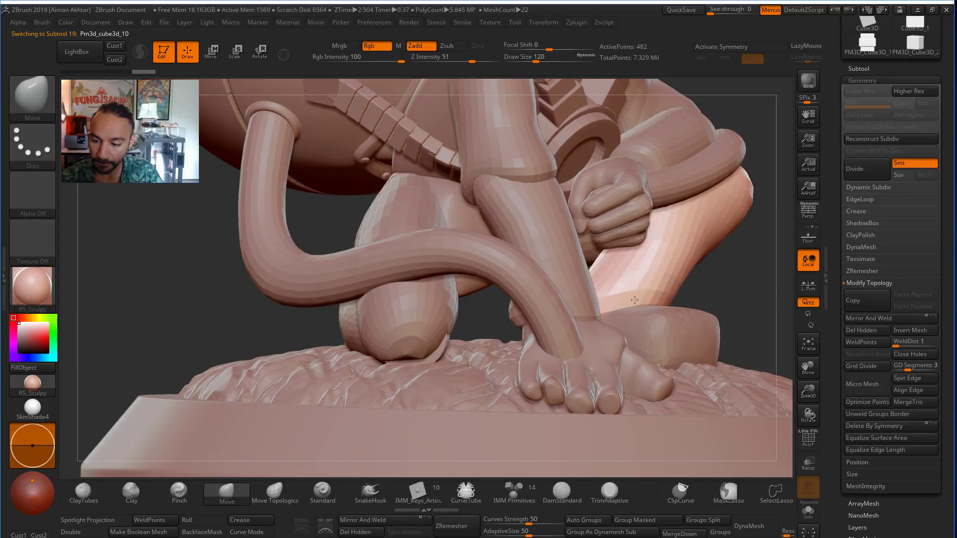
pyautogui.keyDown('alt'); pyautogui.click(583, 315); pyautogui.keyUp('alt')
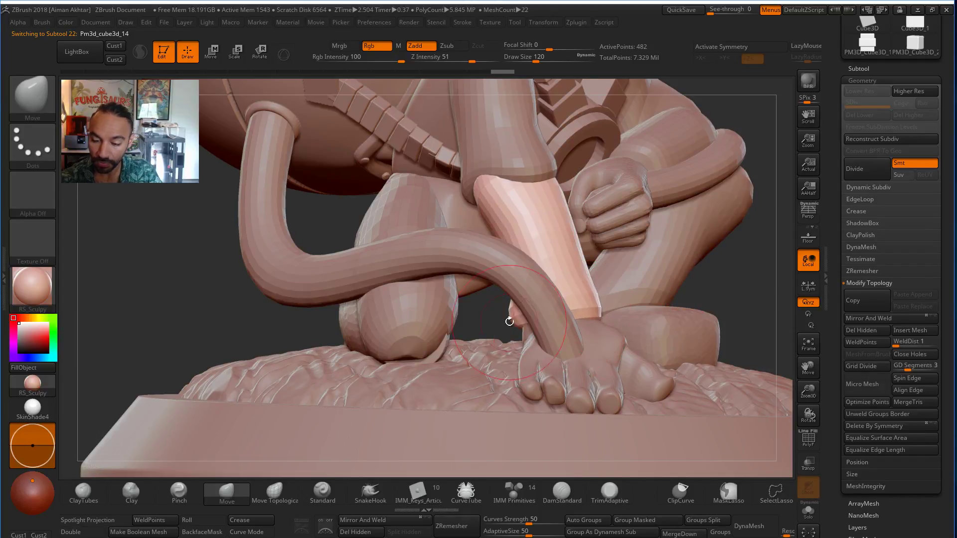
pyautogui.moveTo(510, 321); pyautogui.dragTo(557, 310)
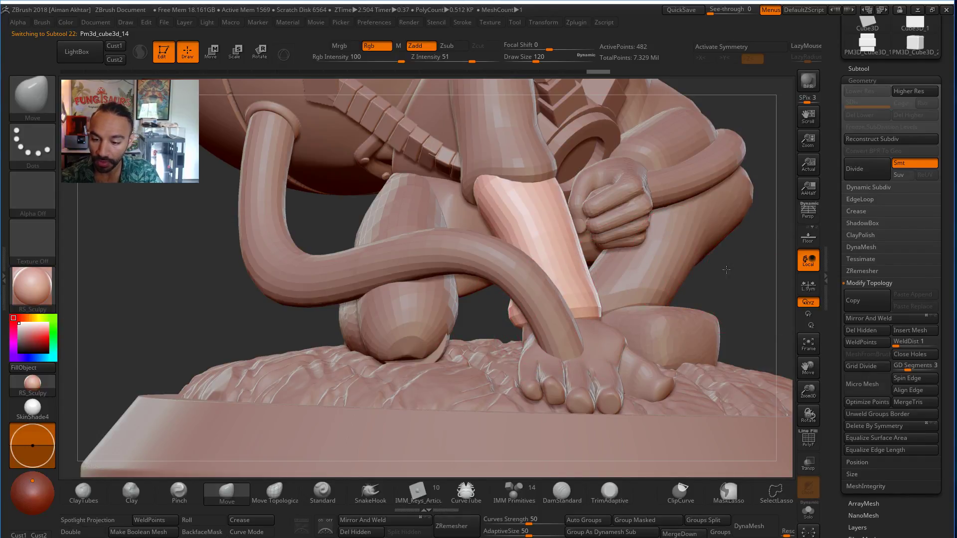
# Select the planted hand and adjust its fingers on the rock with the Move brush at Draw Sizes 62 and 54.
pyautogui.keyDown('alt'); pyautogui.moveTo(728, 271); pyautogui.dragTo(730, 278); pyautogui.keyUp('alt')
pyautogui.keyDown('alt'); pyautogui.click(566, 350); pyautogui.keyUp('alt')
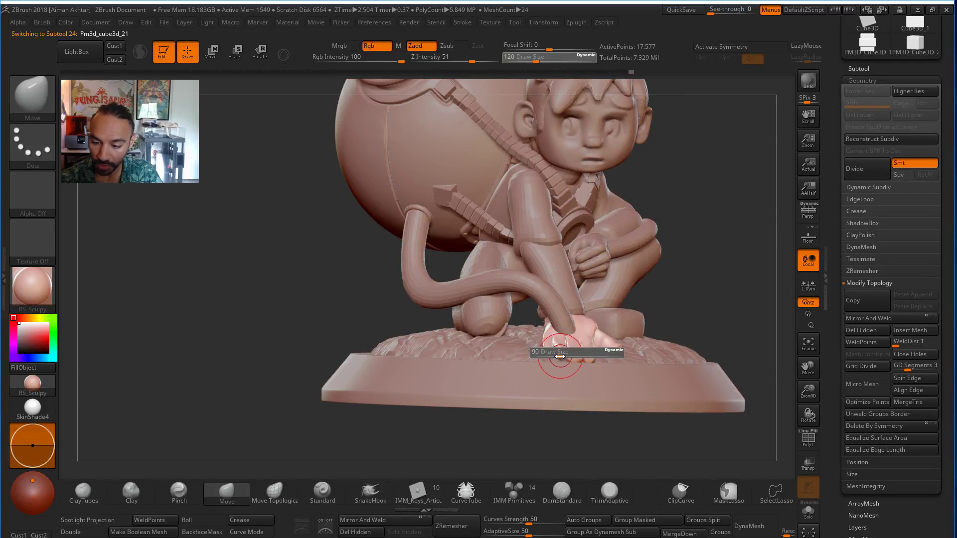
pyautogui.press('[')
pyautogui.press('[')
pyautogui.press('[')
pyautogui.press(']')
pyautogui.press(']')
pyautogui.press(']')
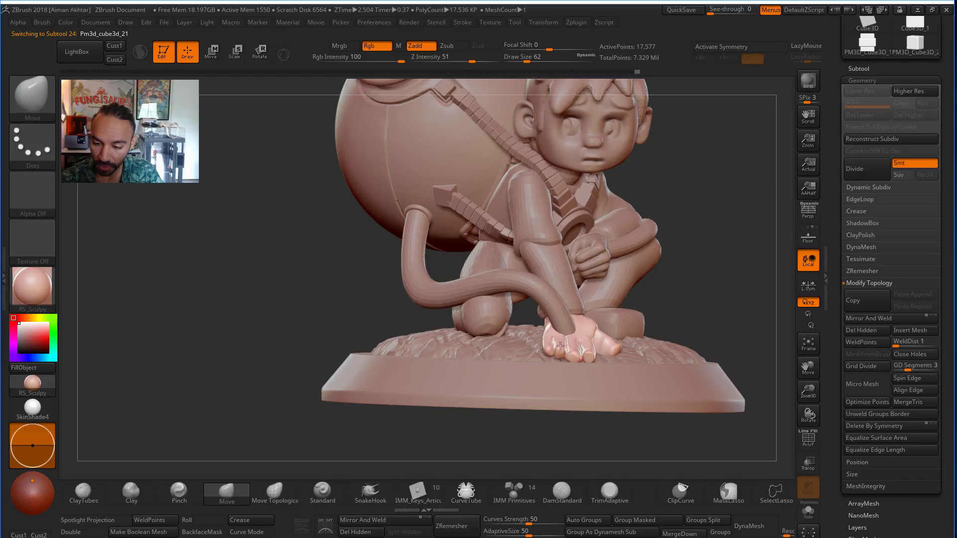
pyautogui.press('[')
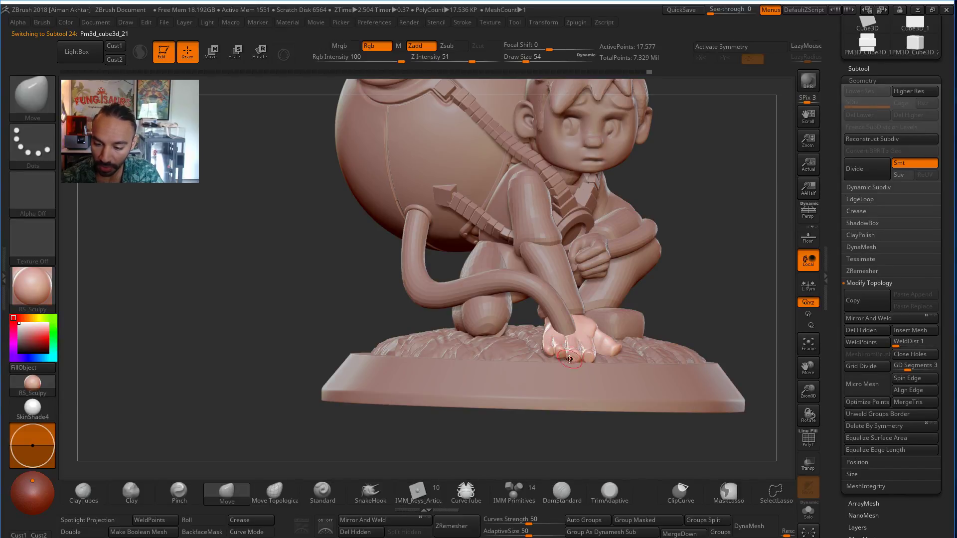
# Nudge the little finger and neighbouring fingertips into place with the Move brush at Draw Sizes 59 and 44.
pyautogui.press(']')
pyautogui.press(']')
pyautogui.press(']')
pyautogui.press(']')
pyautogui.press(']')
pyautogui.press(']')
pyautogui.press(']')
pyautogui.press(']')
pyautogui.press(']')
pyautogui.press(']')
pyautogui.press(']')
pyautogui.press(']')
pyautogui.press(']')
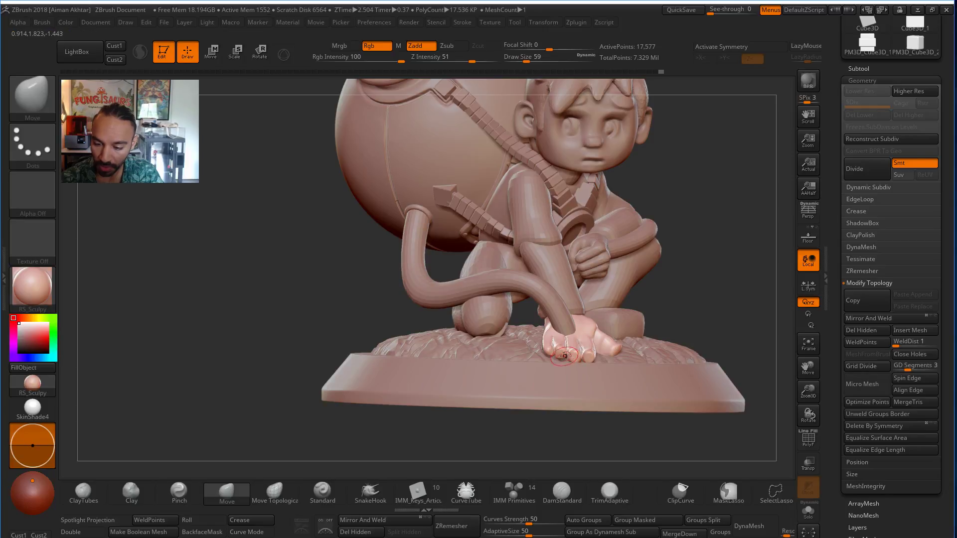
pyautogui.press('[')
pyautogui.press('[')
pyautogui.press('[')
pyautogui.press('[')
pyautogui.press('[')
pyautogui.press('[')
pyautogui.press('[')
pyautogui.press('[')
pyautogui.press('[')
pyautogui.press('[')
pyautogui.press('[')
pyautogui.press('[')
pyautogui.press('[')
pyautogui.press('[')
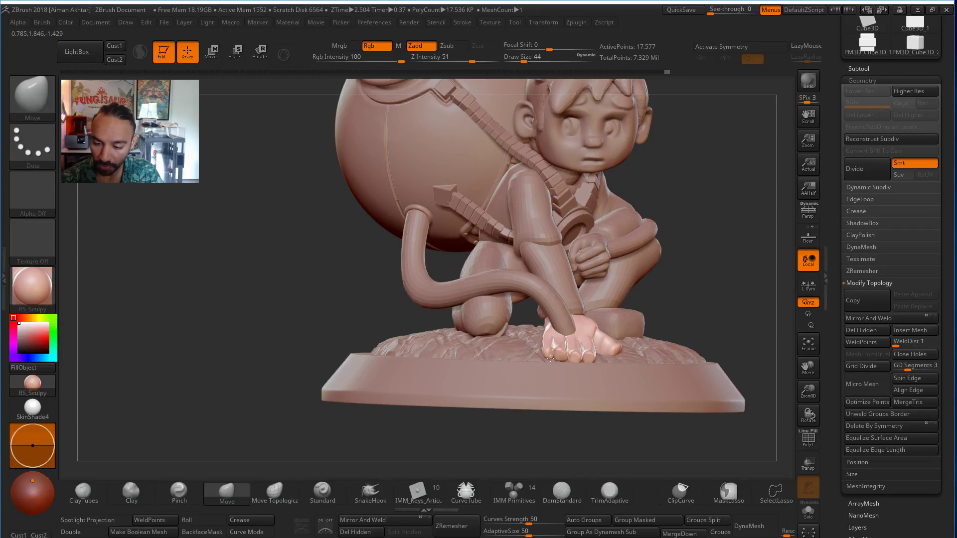
pyautogui.moveTo(544, 358); pyautogui.dragTo(550, 354)
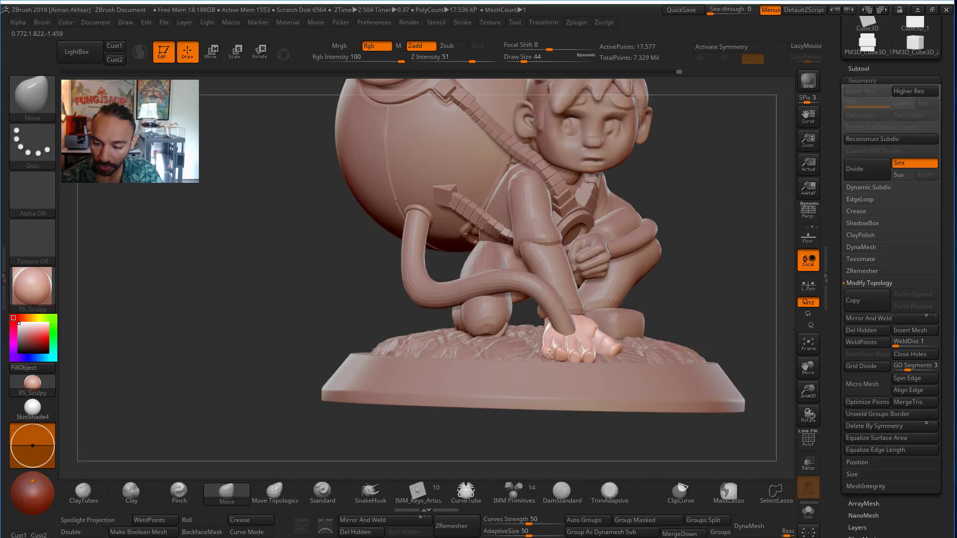
# Flatten and smooth the little fingertip of the planted hand with the hPolish and Smooth brushes at Draw Size 97.
pyautogui.press('b')
pyautogui.press('h')
pyautogui.press('p')
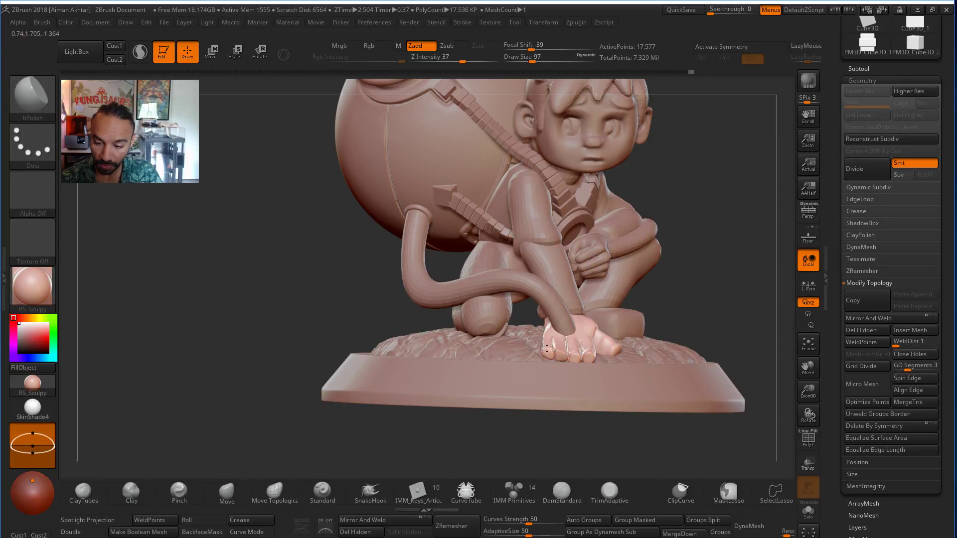
pyautogui.press('shift')
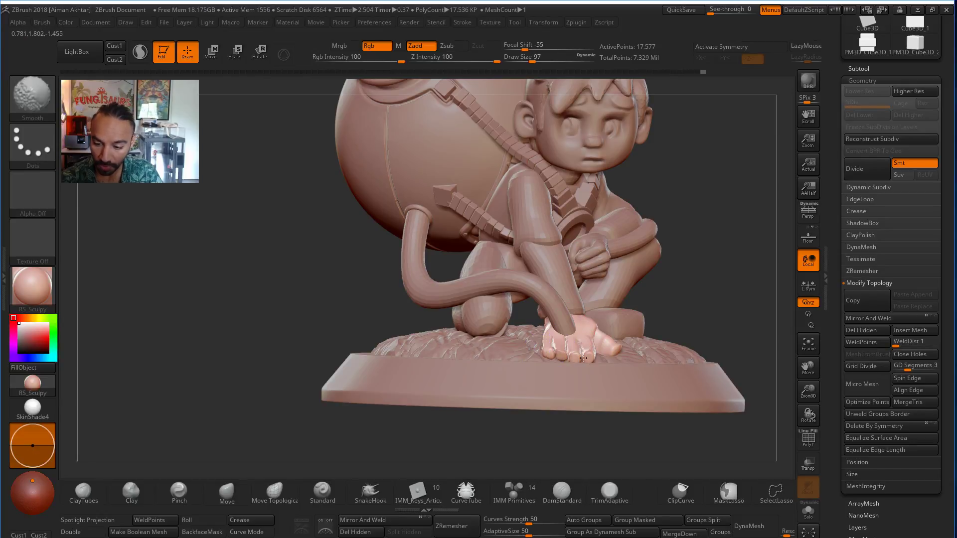
pyautogui.moveTo(705, 274); pyautogui.dragTo(575, 381)
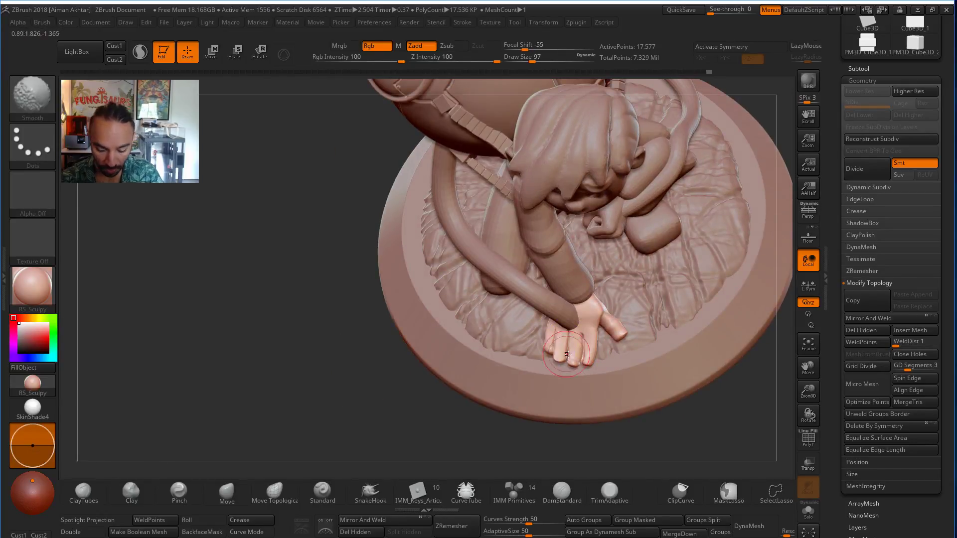
# Build up the planted hand's fingertips with the Inflate brush at Draw Size 83 and the Clay brush at Draw Size 49.
pyautogui.press('b')
pyautogui.press('i')
pyautogui.press('n')
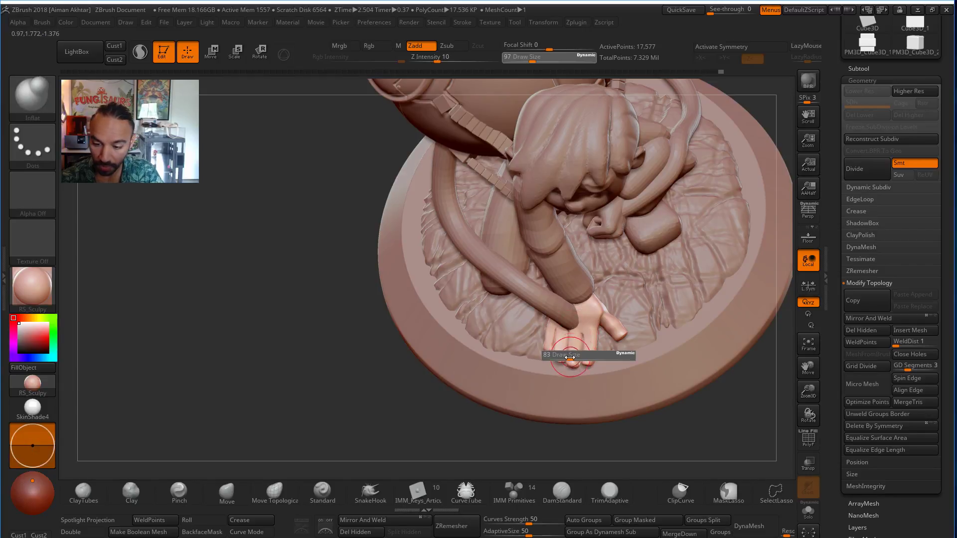
pyautogui.press('b')
pyautogui.press('c')
pyautogui.press('l')
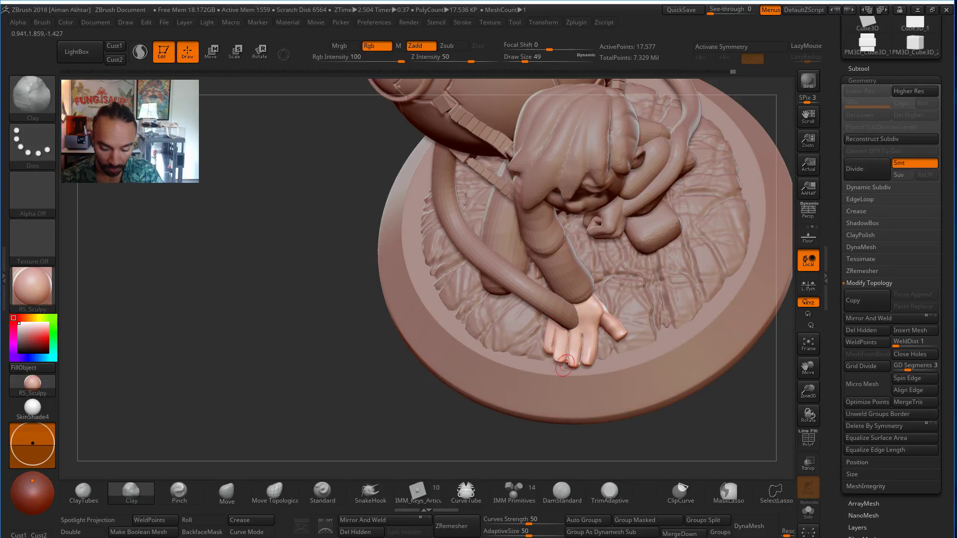
# Polish the planted hand's fingers with the hPolish brush at Draw Size 112.
pyautogui.press('b')
pyautogui.press('h')
pyautogui.press('p')
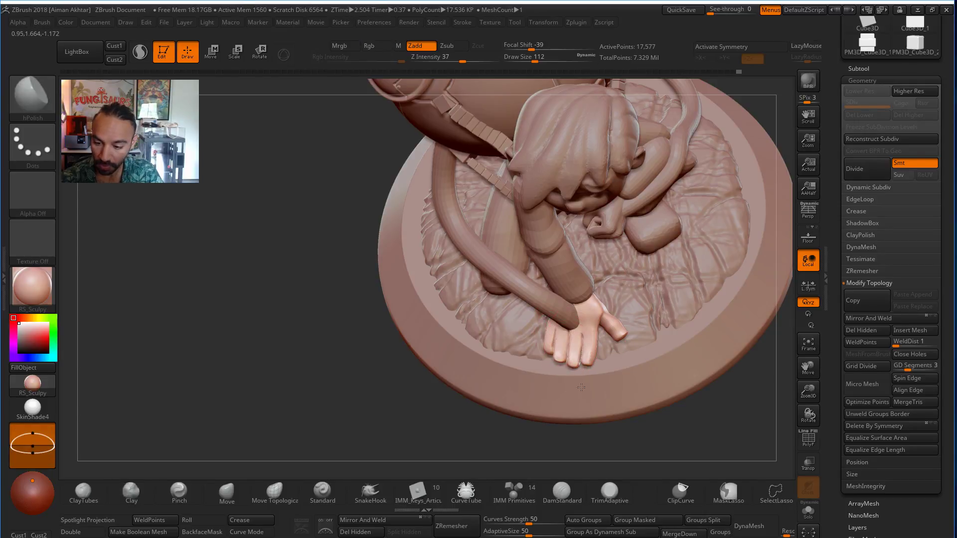
pyautogui.moveTo(726, 385)
pyautogui.mouseDown()
pyautogui.moveTo(729, 274)
pyautogui.moveTo(718, 328)
pyautogui.mouseUp()
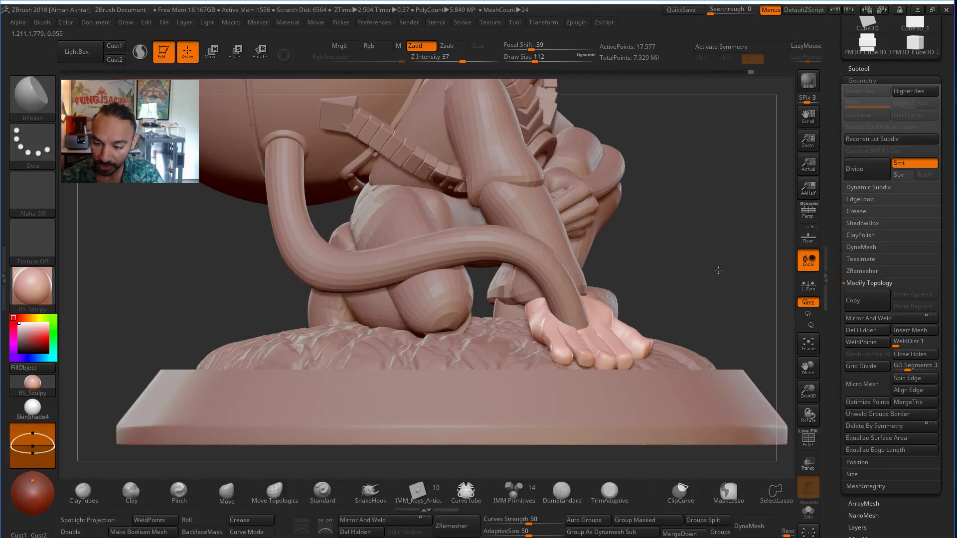
pyautogui.moveTo(727, 293); pyautogui.dragTo(713, 351)
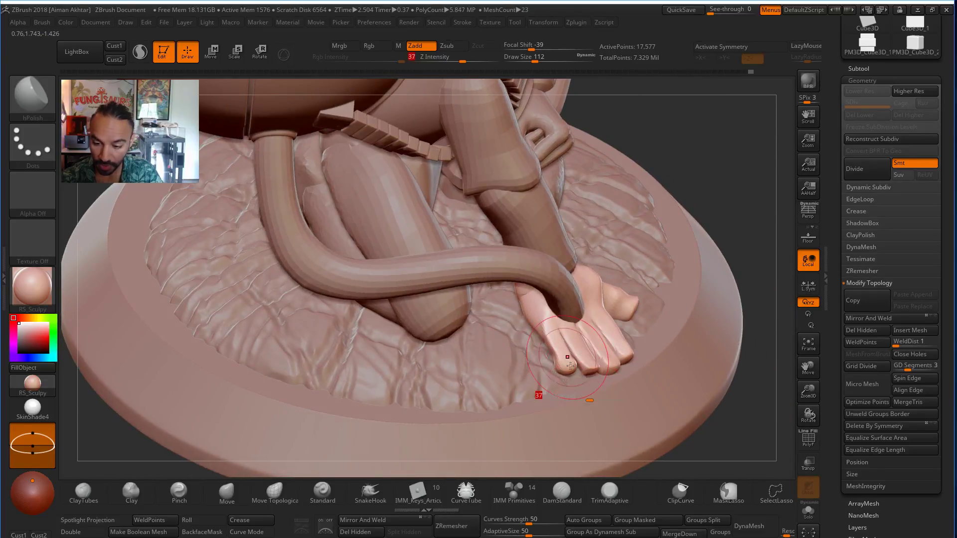
# Reshape the planted hand's outer fingers and knuckles from several angles with the Move brush at Draw Size 120.
pyautogui.press('b')
pyautogui.press('i')
pyautogui.press('n')
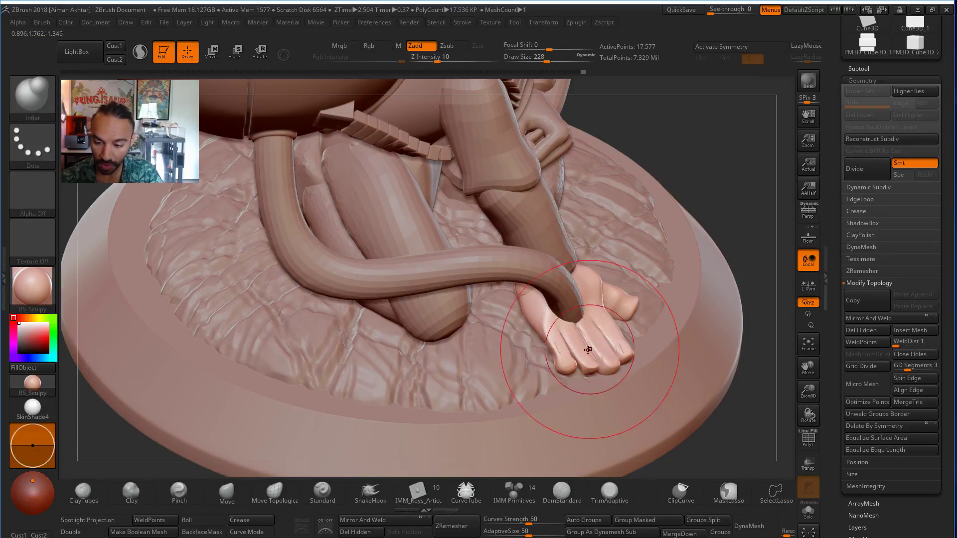
pyautogui.press('b')
pyautogui.press('m')
pyautogui.press('v')
pyautogui.press('s')
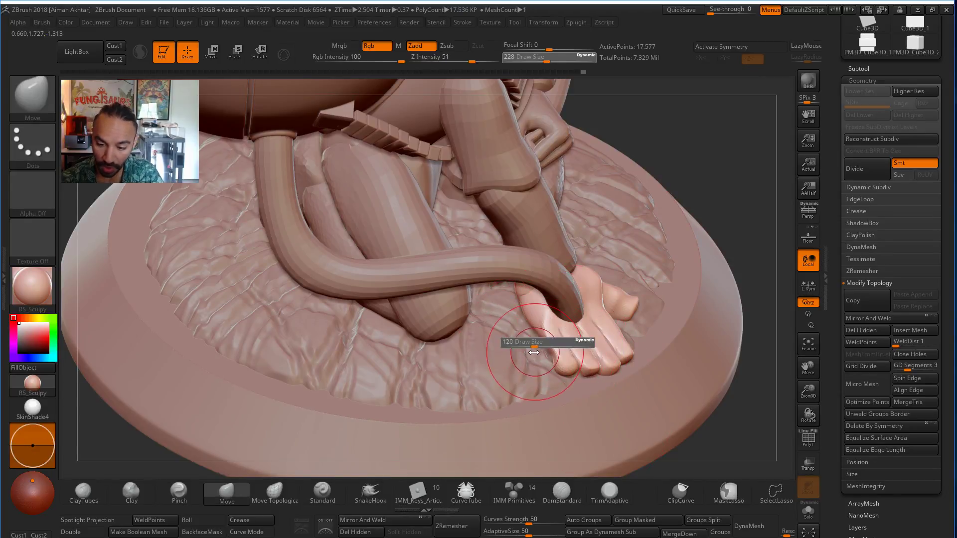
pyautogui.press('s')
pyautogui.moveTo(549, 358); pyautogui.dragTo(543, 329)
pyautogui.press('s')
pyautogui.moveTo(752, 234); pyautogui.dragTo(602, 384)
pyautogui.press('s')
pyautogui.moveTo(758, 415)
pyautogui.mouseDown()
pyautogui.moveTo(704, 404)
pyautogui.moveTo(590, 270)
pyautogui.mouseUp()
pyautogui.press('s')
# Inflate the base of the planted hand's thumb at Draw Size 65 and smooth the area.
pyautogui.press('b')
pyautogui.press('i')
pyautogui.press('n')
pyautogui.press('s')
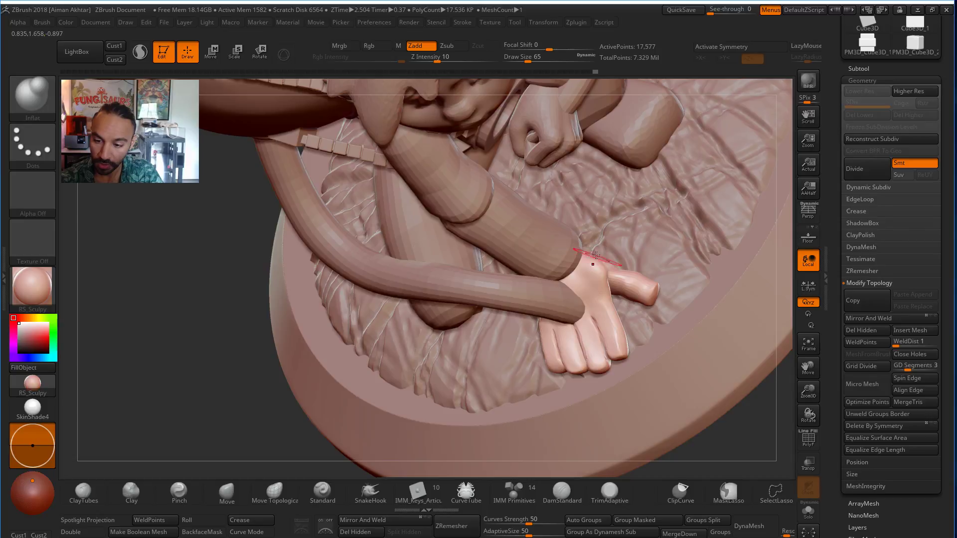
pyautogui.press('shift')
pyautogui.keyDown('shift'); pyautogui.moveTo(617, 271); pyautogui.dragTo(609, 270); pyautogui.keyUp('shift')
pyautogui.press('shift')
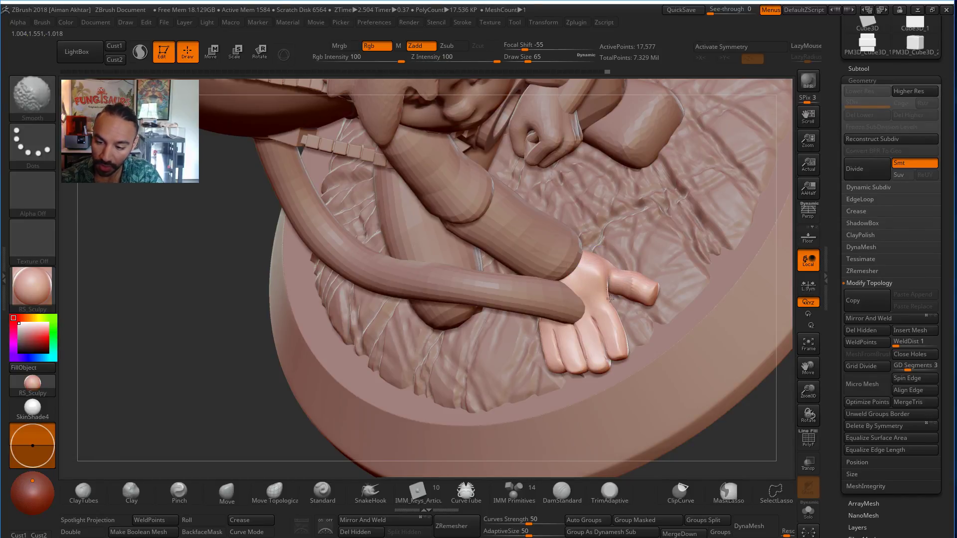
# Adjust the index-finger side of the planted hand with the Move brush at Draw Sizes 83 and 77.
pyautogui.press('b')
pyautogui.press('m')
pyautogui.press('v')
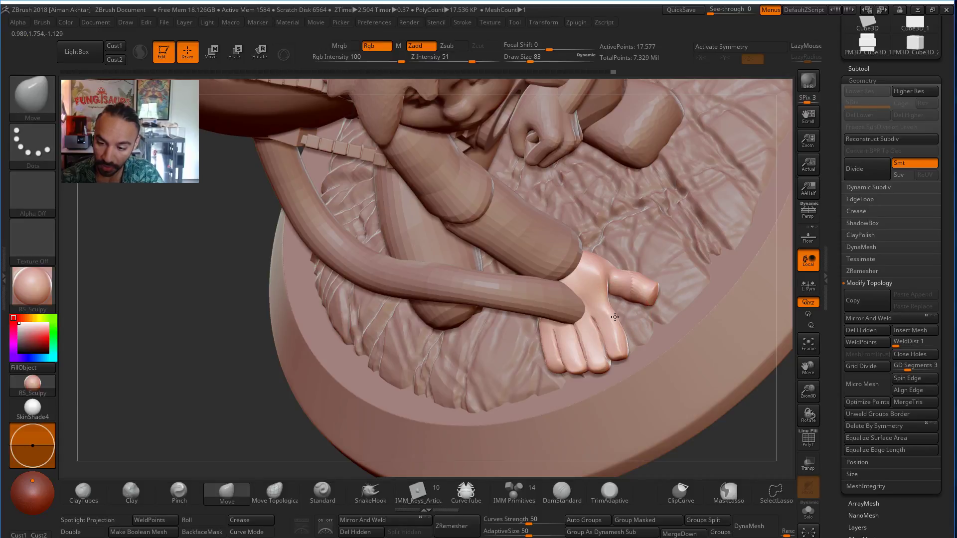
pyautogui.press('s')
pyautogui.moveTo(618, 329)
pyautogui.mouseDown()
pyautogui.moveTo(640, 330)
pyautogui.moveTo(611, 310)
pyautogui.mouseUp()
pyautogui.press('s')
pyautogui.moveTo(610, 310); pyautogui.dragTo(605, 309)
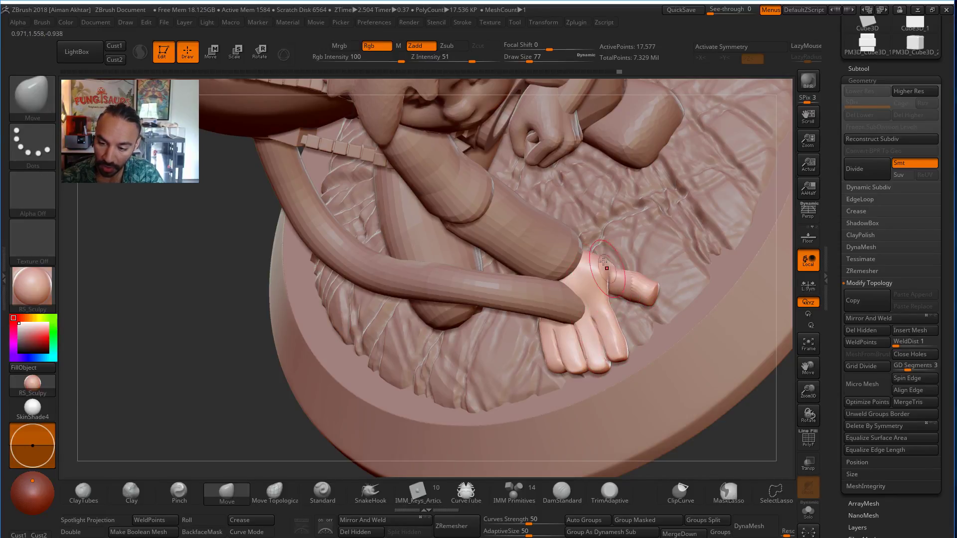
# Shape the thumb base and wrist of the planted hand with the Move brush at Draw Sizes 116 and 94, undoing one stroke.
pyautogui.press(']')
pyautogui.press('s')
pyautogui.moveTo(634, 274)
pyautogui.mouseDown()
pyautogui.moveTo(654, 297)
pyautogui.moveTo(634, 274)
pyautogui.moveTo(641, 264)
pyautogui.moveTo(588, 248)
pyautogui.mouseUp()
pyautogui.press('s')
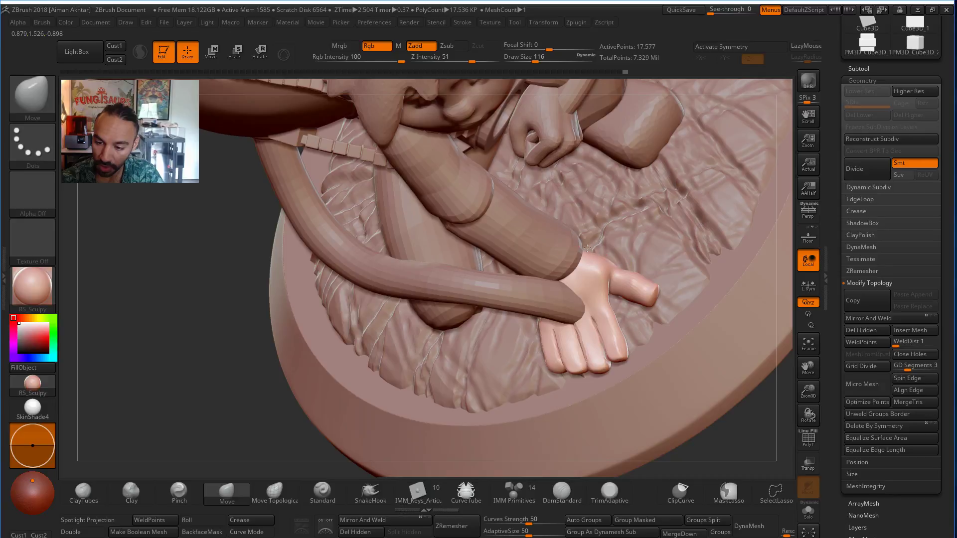
pyautogui.hotkey('ctrl', 'z')
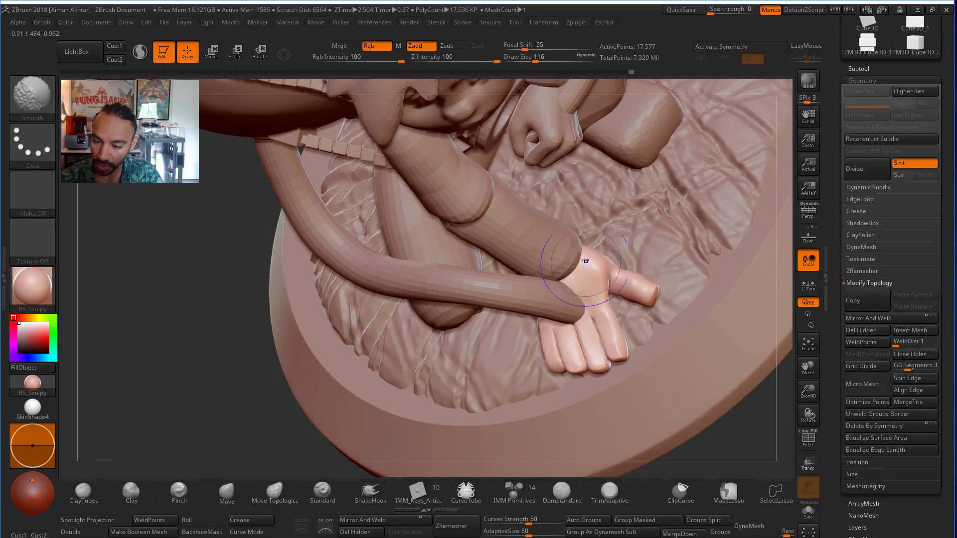
pyautogui.moveTo(744, 348); pyautogui.dragTo(687, 332)
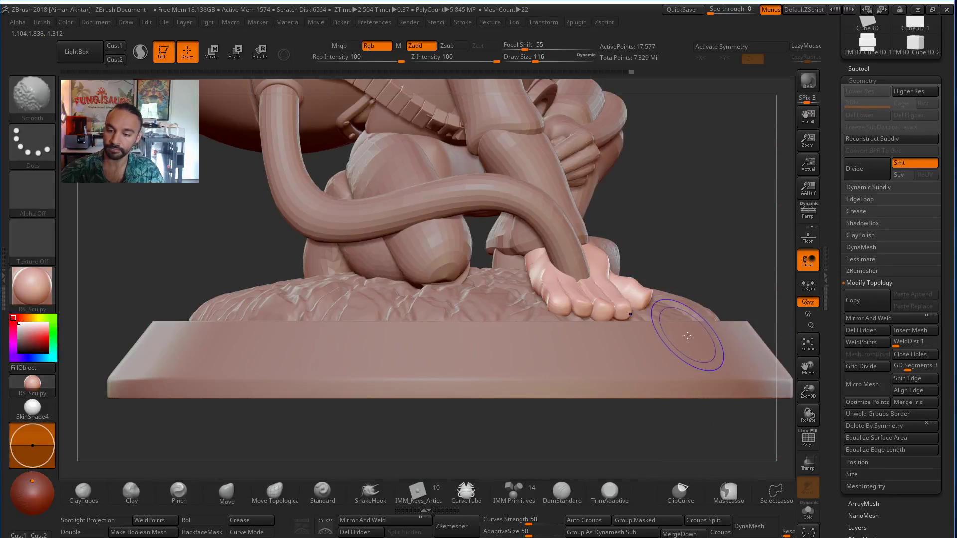
pyautogui.moveTo(713, 249); pyautogui.dragTo(605, 268)
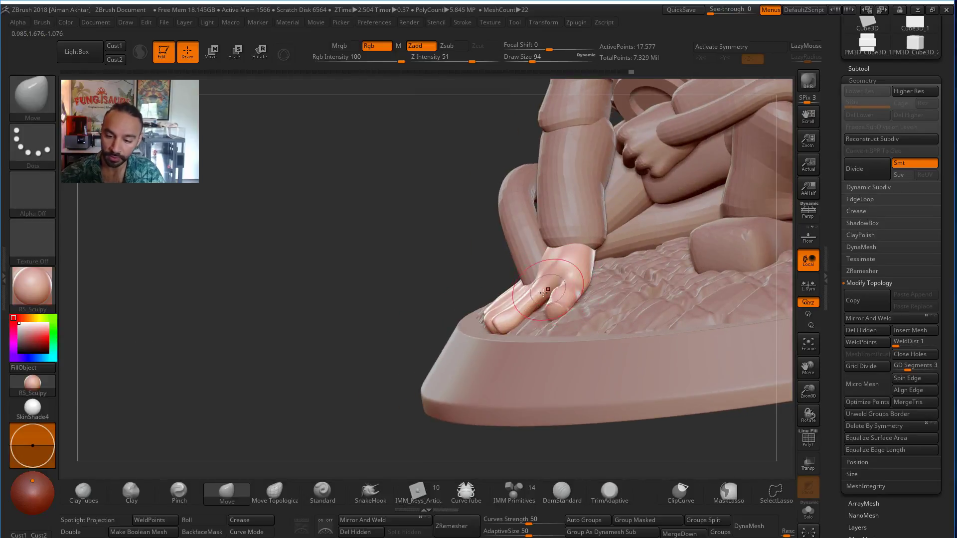
pyautogui.moveTo(429, 313); pyautogui.dragTo(494, 315)
# Thicken the planted hand's thumb with the Inflate brush at Draw Sizes 71 and 65.
pyautogui.press('b')
pyautogui.press('i')
pyautogui.press('n')
pyautogui.press('s')
pyautogui.moveTo(559, 296); pyautogui.dragTo(498, 317)
pyautogui.keyDown('alt'); pyautogui.moveTo(297, 256); pyautogui.dragTo(388, 332); pyautogui.keyUp('alt')
pyautogui.keyDown('alt'); pyautogui.moveTo(592, 359); pyautogui.dragTo(593, 346); pyautogui.keyUp('alt')
pyautogui.press('s')
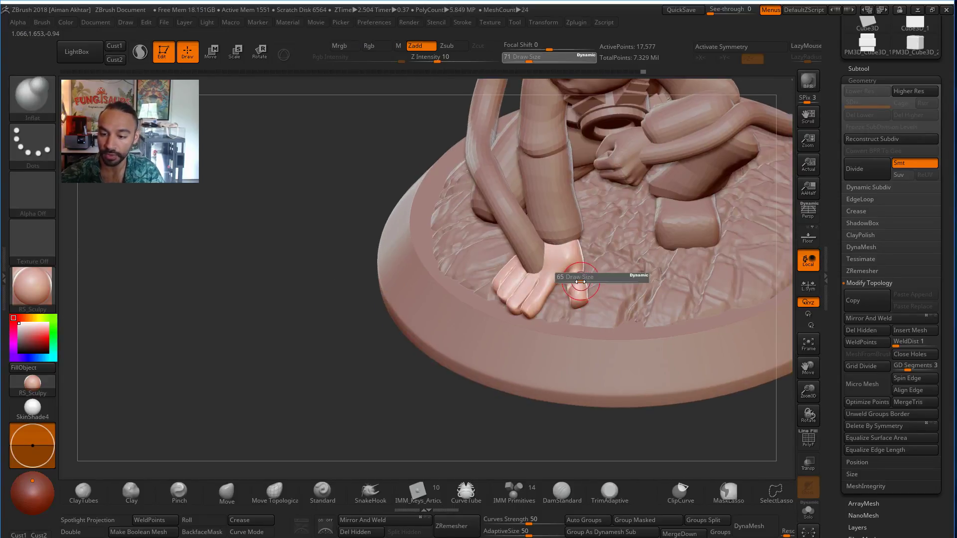
pyautogui.click(583, 283)
# Reposition the planted hand's thumb tip with the Move brush at Draw Size 59 and smooth it at Draw Size 77.
pyautogui.press('b')
pyautogui.press('m')
pyautogui.press('v')
pyautogui.press('s')
pyautogui.click(575, 300)
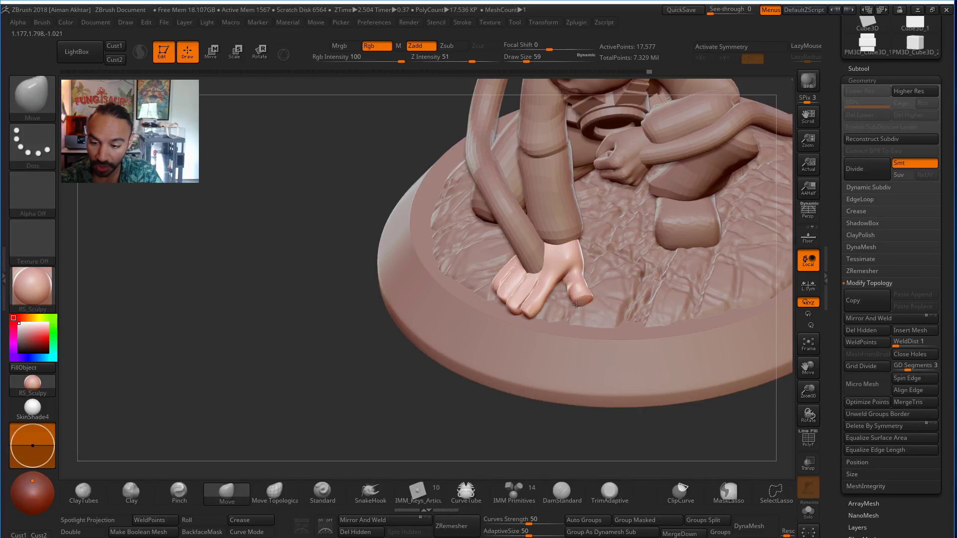
pyautogui.press('shift')
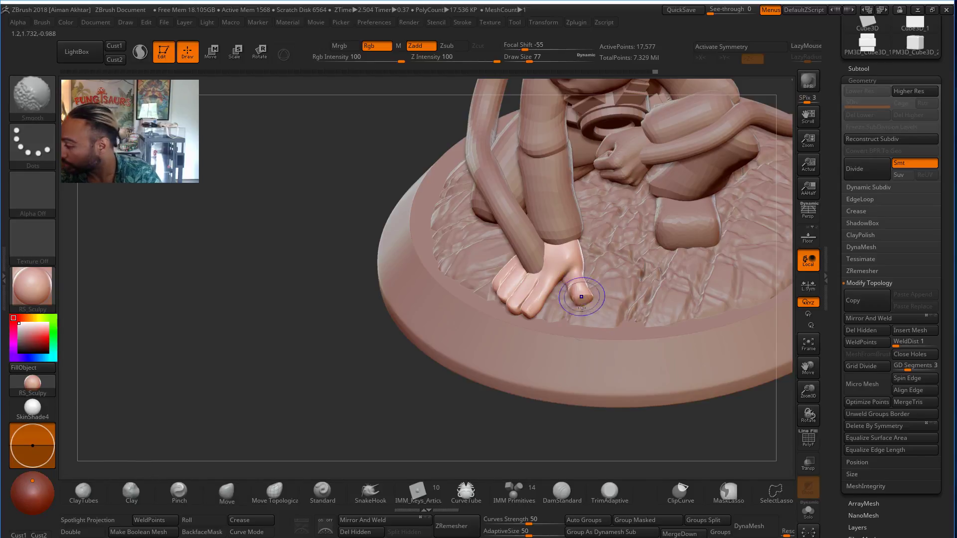
# Select the backpack tubes and reshape the end meeting the planted hand with the Move brush at Draw Sizes 108 and 182.
pyautogui.keyDown('alt'); pyautogui.click(538, 272); pyautogui.keyUp('alt')
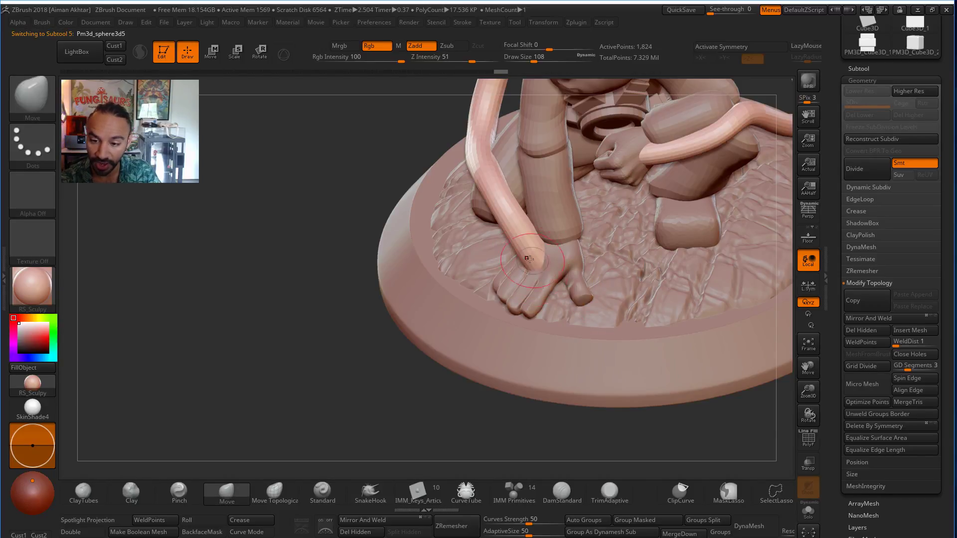
pyautogui.press('s')
pyautogui.moveTo(530, 259)
pyautogui.mouseDown()
pyautogui.moveTo(539, 259)
pyautogui.moveTo(516, 222)
pyautogui.mouseUp()
pyautogui.moveTo(343, 232)
pyautogui.mouseDown()
pyautogui.moveTo(429, 177)
pyautogui.moveTo(529, 249)
pyautogui.mouseUp()
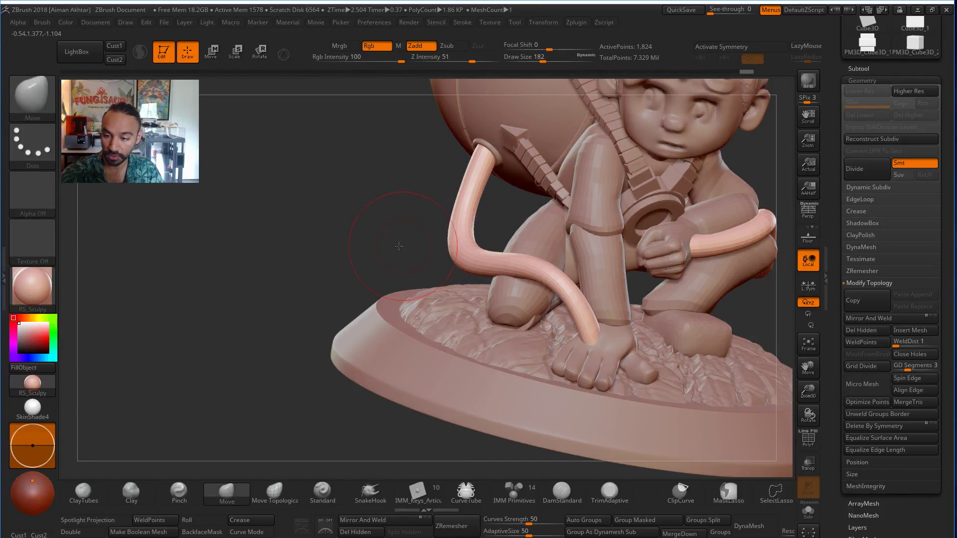
pyautogui.moveTo(357, 223)
pyautogui.mouseDown()
pyautogui.moveTo(335, 216)
pyautogui.moveTo(731, 270)
pyautogui.mouseUp()
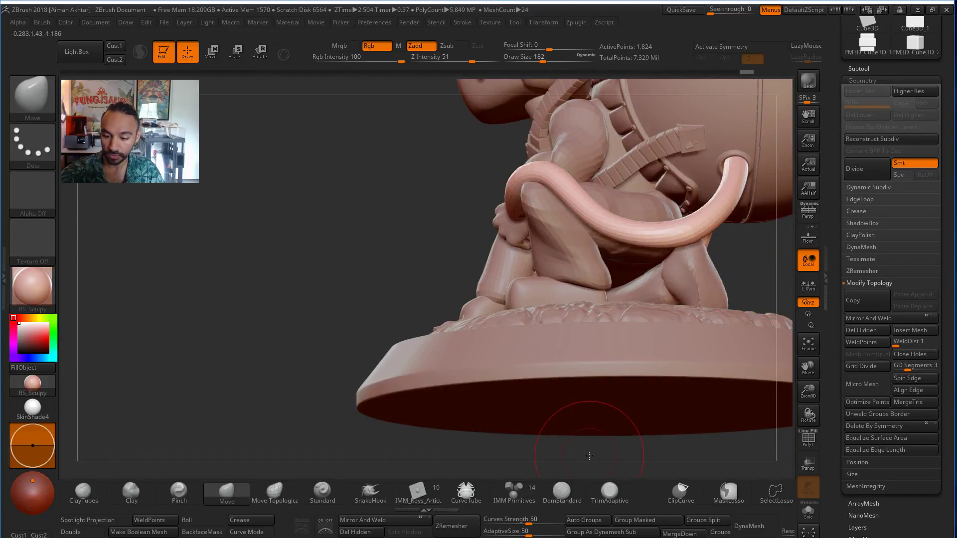
pyautogui.moveTo(496, 433)
pyautogui.mouseDown()
pyautogui.moveTo(639, 349)
pyautogui.moveTo(715, 360)
pyautogui.moveTo(737, 279)
pyautogui.moveTo(700, 301)
pyautogui.moveTo(735, 297)
pyautogui.moveTo(688, 311)
pyautogui.mouseUp()
# Select the leg piece behind the fist and enlarge the Move brush to Draw Size 251, then reselect the backpack tubes.
pyautogui.keyDown('alt'); pyautogui.click(461, 293); pyautogui.keyUp('alt')
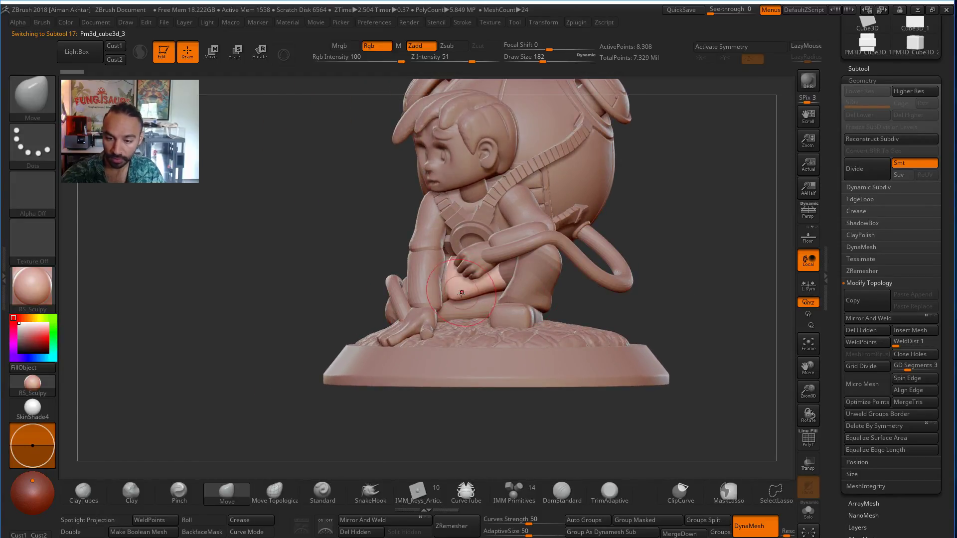
pyautogui.press(']')
pyautogui.press(']')
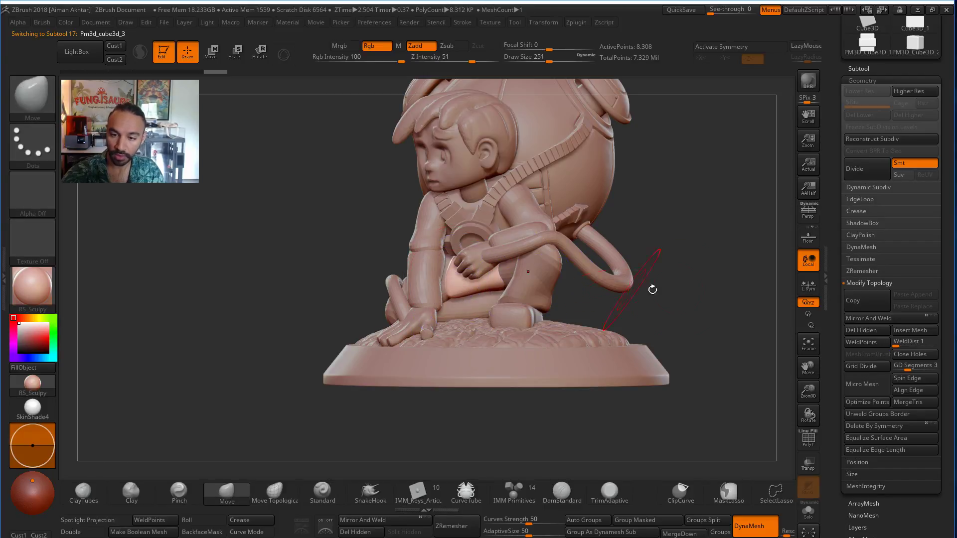
pyautogui.moveTo(652, 287)
pyautogui.mouseDown()
pyautogui.moveTo(608, 217)
pyautogui.moveTo(636, 207)
pyautogui.moveTo(639, 220)
pyautogui.mouseUp()
pyautogui.keyDown('alt'); pyautogui.click(486, 321); pyautogui.keyUp('alt')
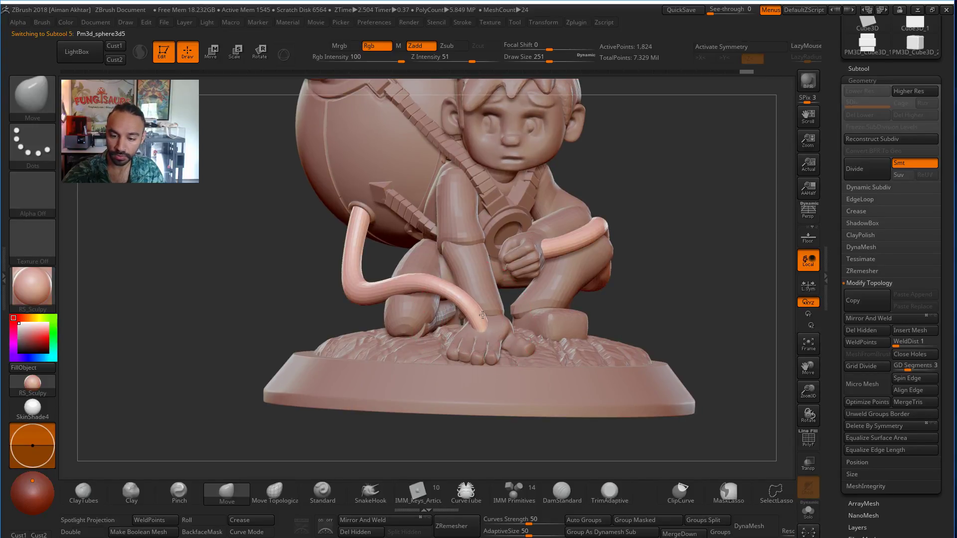
# Select the planted hand and smooth its back and fingers at Draw Size 136.
pyautogui.keyDown('alt'); pyautogui.click(486, 347); pyautogui.keyUp('alt')
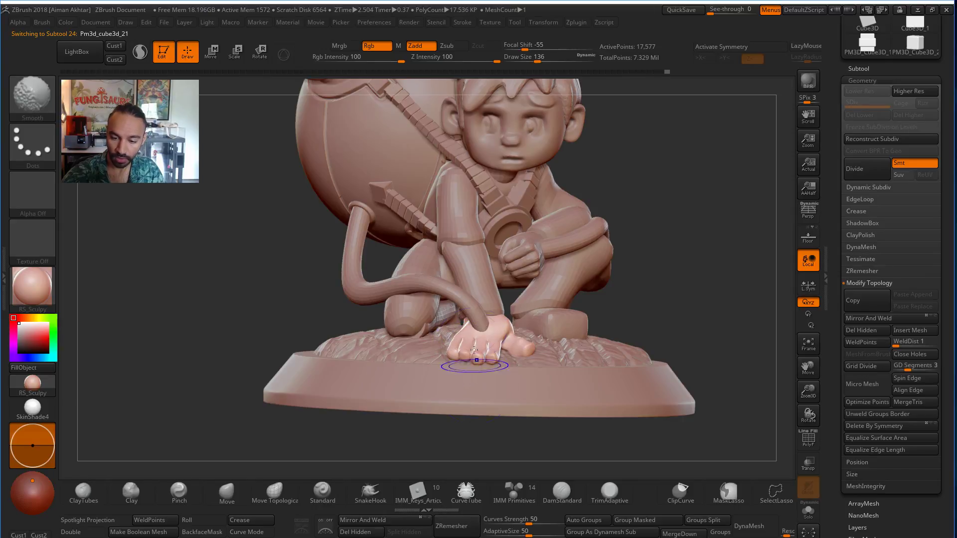
pyautogui.press('b')
pyautogui.press('m')
pyautogui.press('v')
pyautogui.moveTo(661, 328)
pyautogui.mouseDown()
pyautogui.moveTo(666, 386)
pyautogui.moveTo(657, 390)
pyautogui.mouseUp()
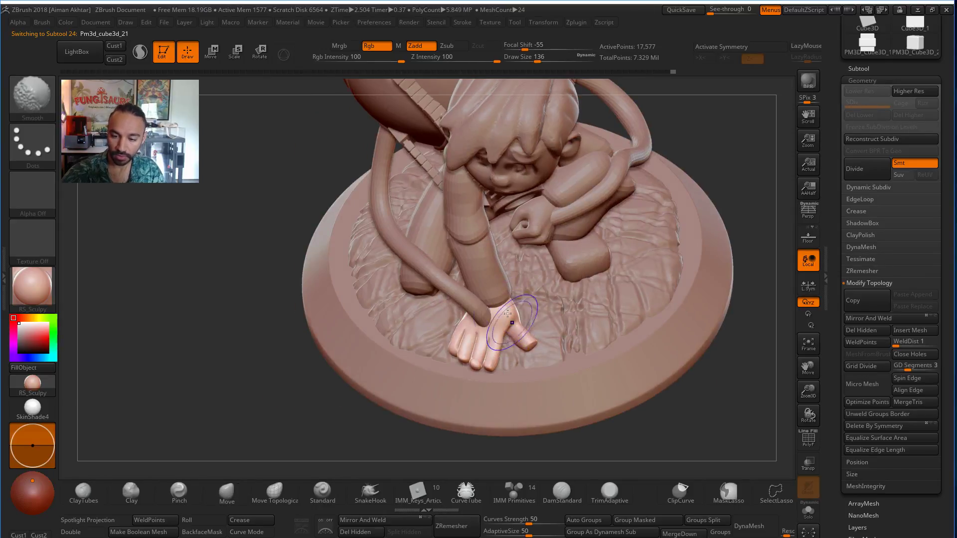
pyautogui.keyDown('shift'); pyautogui.moveTo(482, 323); pyautogui.dragTo(476, 369); pyautogui.keyUp('shift')
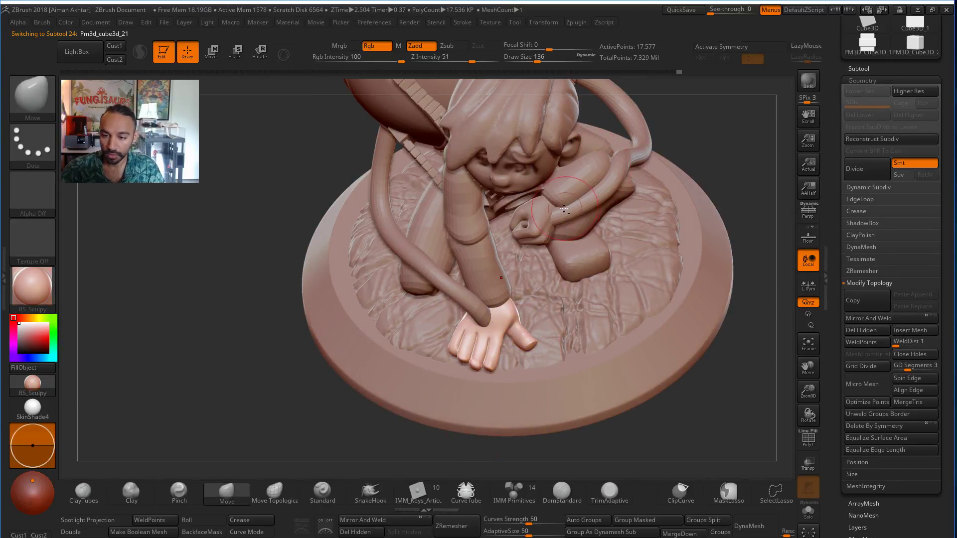
# Select the closed hand near the knee and swell it with the Inflate brush at Draw Size 251.
pyautogui.keyDown('alt'); pyautogui.click(536, 215); pyautogui.keyUp('alt')
pyautogui.moveTo(692, 193); pyautogui.dragTo(720, 100)
pyautogui.press('b')
pyautogui.press('i')
pyautogui.press('n')
pyautogui.press('s')
pyautogui.moveTo(538, 229)
pyautogui.mouseDown()
pyautogui.moveTo(551, 229)
pyautogui.moveTo(505, 234)
pyautogui.mouseUp()
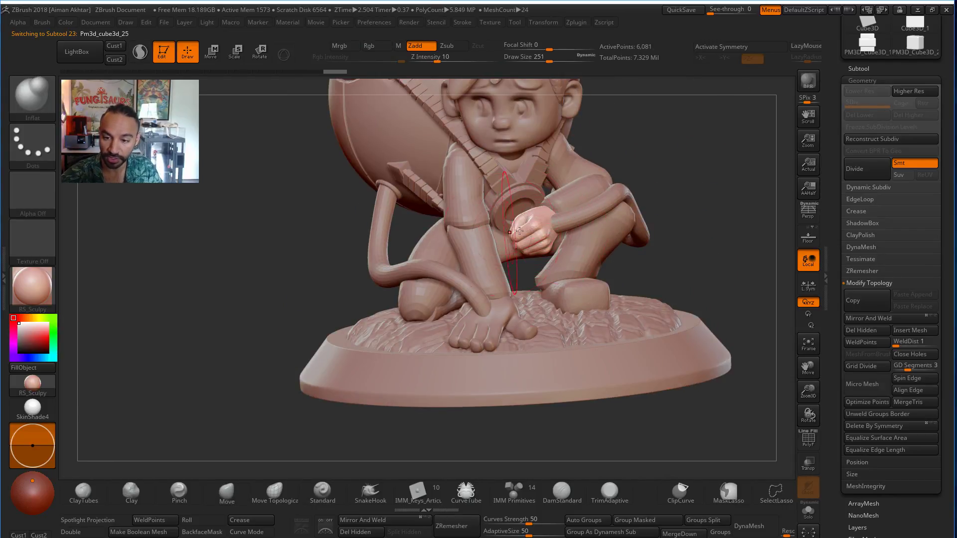
pyautogui.moveTo(688, 215); pyautogui.dragTo(543, 229)
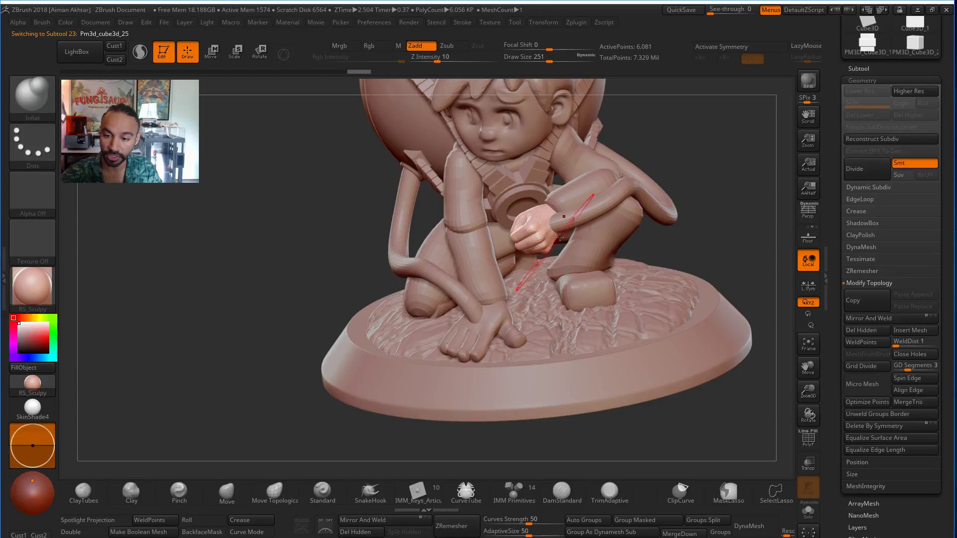
# Subdivide the closed hand once and delete its lower subdivision levels.
pyautogui.hotkey('ctrl', 'd')
pyautogui.moveTo(726, 209)
pyautogui.keyDown('alt'); pyautogui.mouseDown()
pyautogui.moveTo(723, 189)
pyautogui.moveTo(709, 192)
pyautogui.moveTo(689, 266)
pyautogui.mouseUp(); pyautogui.keyUp('alt')
pyautogui.click(867, 116)
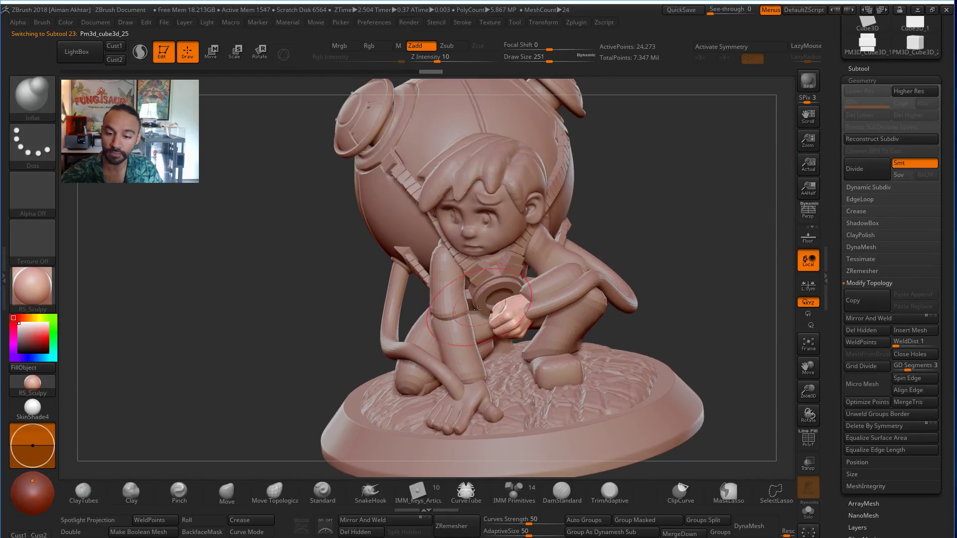
# Reduce the Inflate brush to Draw Size 136 and select the forearm above the planted hand.
pyautogui.press('s')
pyautogui.moveTo(476, 322); pyautogui.dragTo(464, 322)
pyautogui.keyDown('alt'); pyautogui.click(471, 347); pyautogui.keyUp('alt')
pyautogui.moveTo(689, 266)
pyautogui.mouseDown()
pyautogui.moveTo(658, 254)
pyautogui.moveTo(687, 258)
pyautogui.moveTo(650, 298)
pyautogui.moveTo(689, 289)
pyautogui.moveTo(650, 328)
pyautogui.moveTo(647, 301)
pyautogui.moveTo(700, 370)
pyautogui.mouseUp()
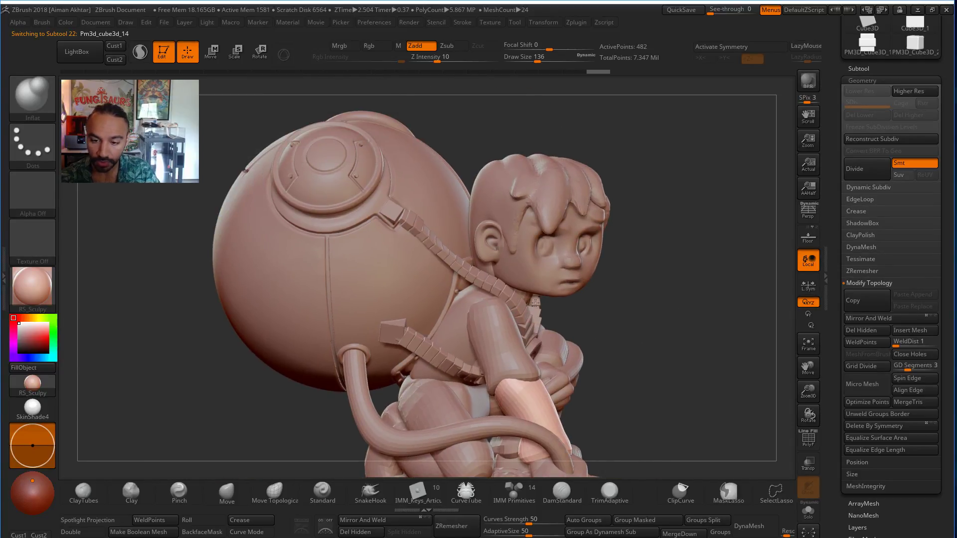
# Select the segmented shoulder straps and switch to the Move brush.
pyautogui.keyDown('alt'); pyautogui.click(496, 286); pyautogui.keyUp('alt')
pyautogui.press('b')
pyautogui.press('m')
pyautogui.press('v')
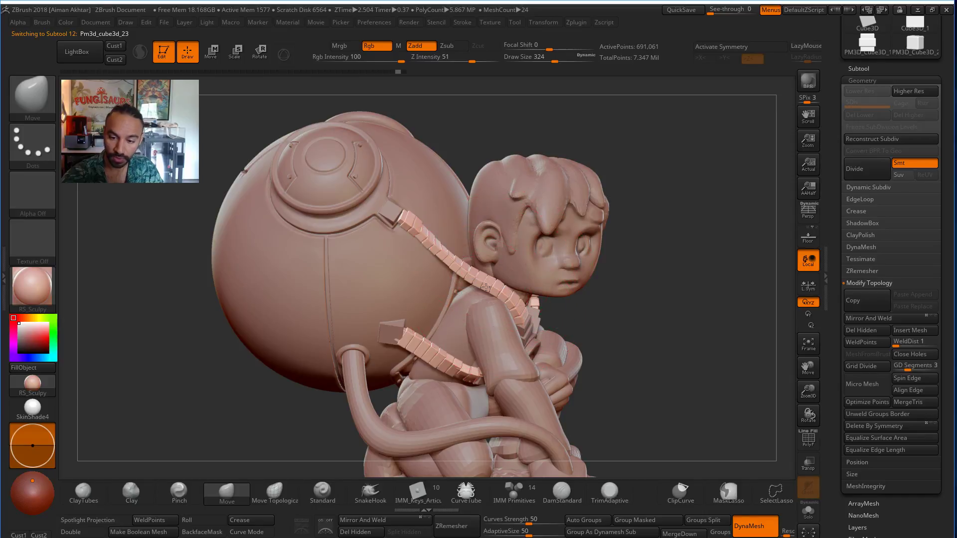
pyautogui.moveTo(699, 283)
pyautogui.mouseDown()
pyautogui.moveTo(713, 287)
pyautogui.moveTo(689, 284)
pyautogui.moveTo(698, 279)
pyautogui.moveTo(707, 296)
pyautogui.moveTo(699, 167)
pyautogui.mouseUp()
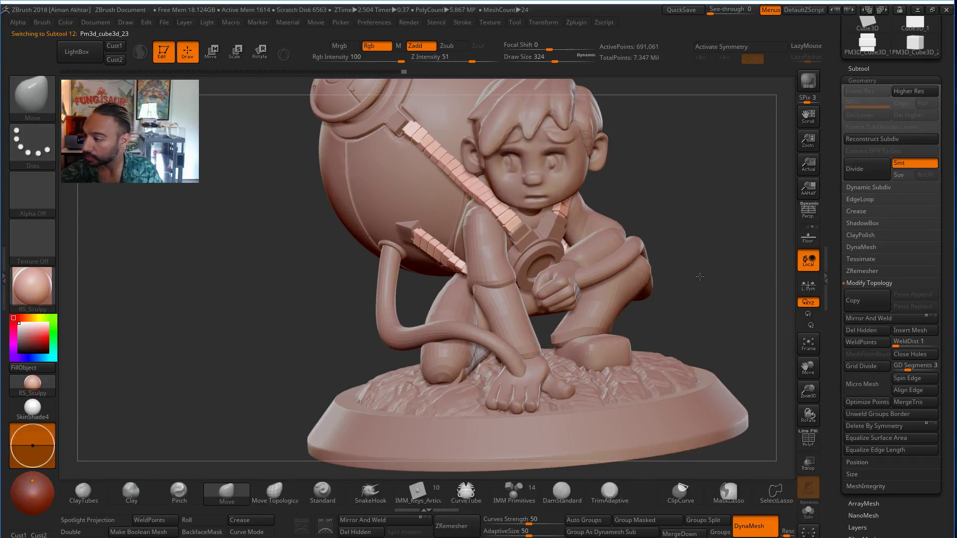
# Reduce the Move brush to Draw Size 192 and select the forearm above the planted hand.
pyautogui.moveTo(709, 316); pyautogui.dragTo(690, 382)
pyautogui.press('s')
pyautogui.moveTo(536, 354); pyautogui.dragTo(527, 357)
pyautogui.keyDown('alt'); pyautogui.click(527, 357); pyautogui.keyUp('alt')
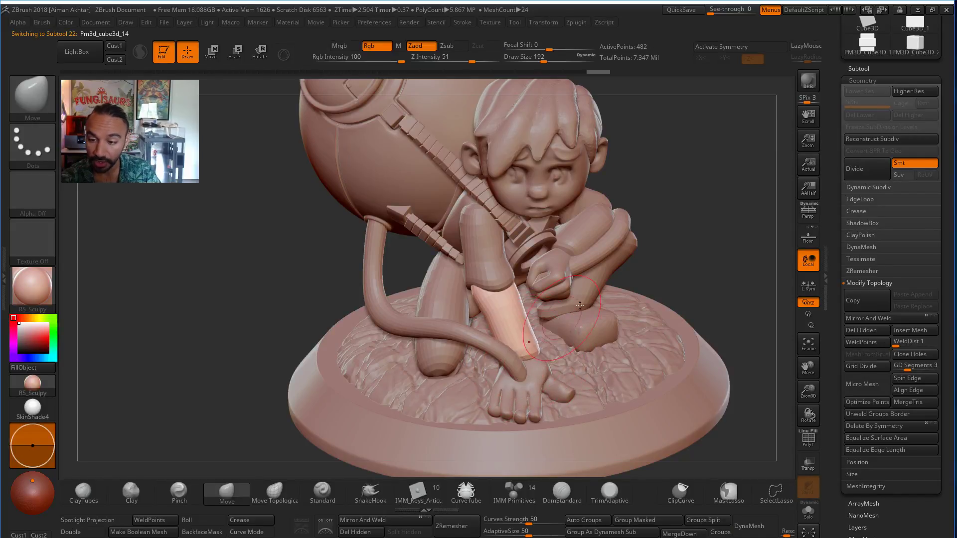
# Examine the whole figure and its base from a distance and from several sides.
pyautogui.moveTo(666, 246)
pyautogui.keyDown('alt'); pyautogui.mouseDown()
pyautogui.moveTo(645, 241)
pyautogui.moveTo(652, 299)
pyautogui.moveTo(581, 307)
pyautogui.moveTo(687, 276)
pyautogui.moveTo(604, 284)
pyautogui.moveTo(673, 299)
pyautogui.moveTo(626, 303)
pyautogui.mouseUp(); pyautogui.keyUp('alt')
pyautogui.keyDown('alt'); pyautogui.moveTo(645, 363); pyautogui.dragTo(612, 300); pyautogui.keyUp('alt')
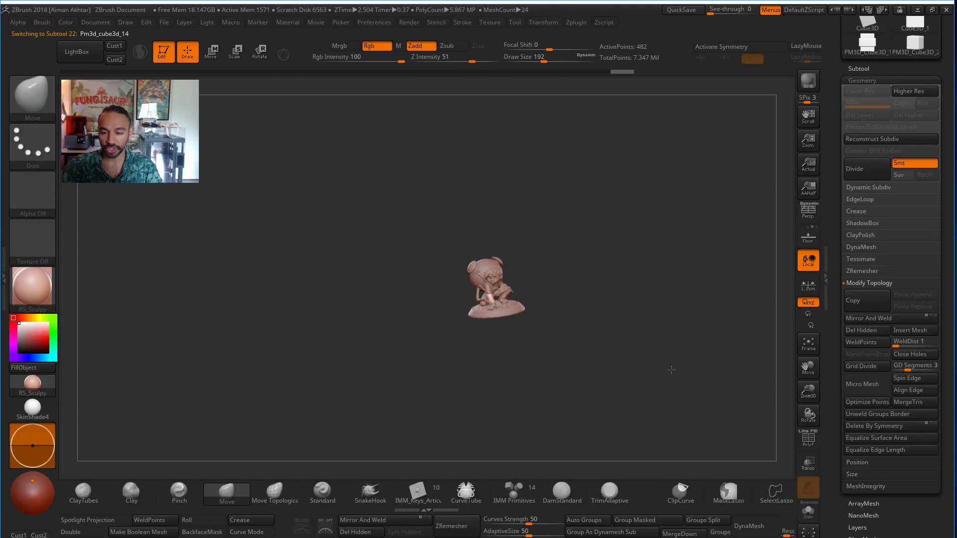
pyautogui.moveTo(612, 372); pyautogui.dragTo(460, 382)
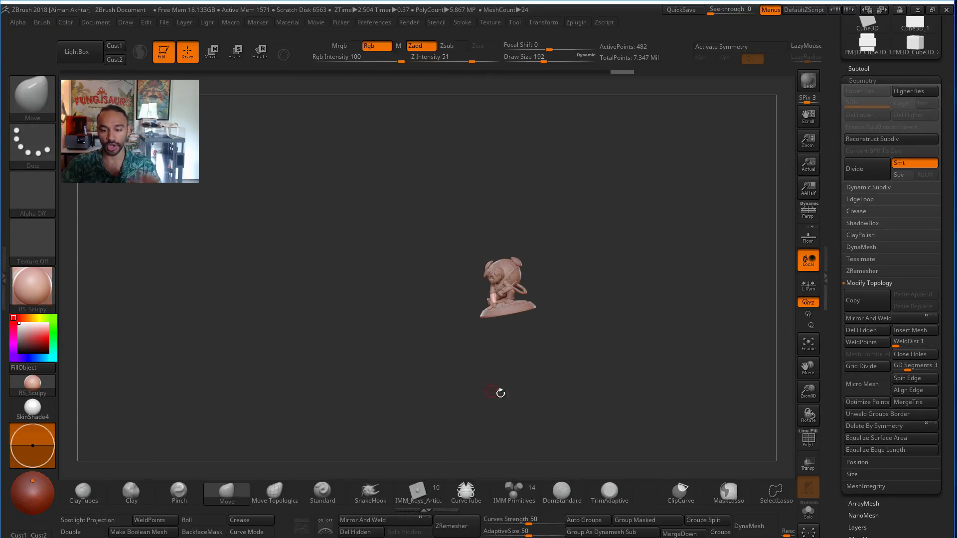
pyautogui.moveTo(580, 423)
pyautogui.mouseDown()
pyautogui.moveTo(640, 412)
pyautogui.moveTo(655, 439)
pyautogui.moveTo(640, 438)
pyautogui.moveTo(634, 456)
pyautogui.mouseUp()
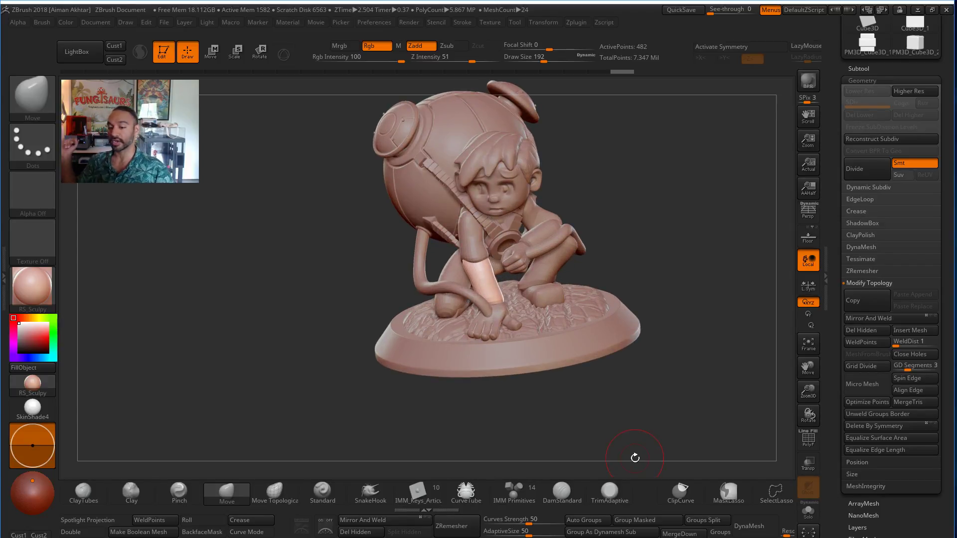
pyautogui.keyDown('alt'); pyautogui.moveTo(688, 436); pyautogui.dragTo(622, 149); pyautogui.keyUp('alt')
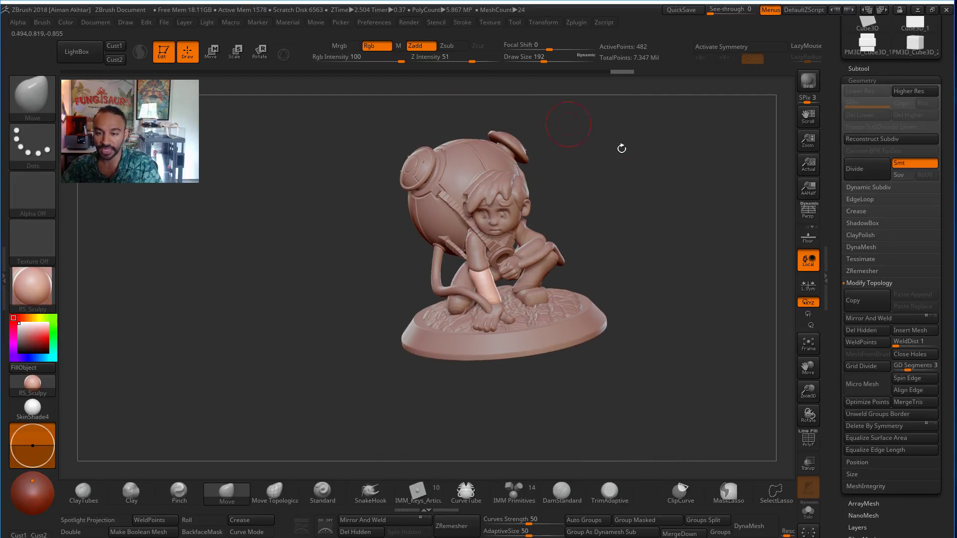
pyautogui.moveTo(683, 360); pyautogui.dragTo(692, 371)
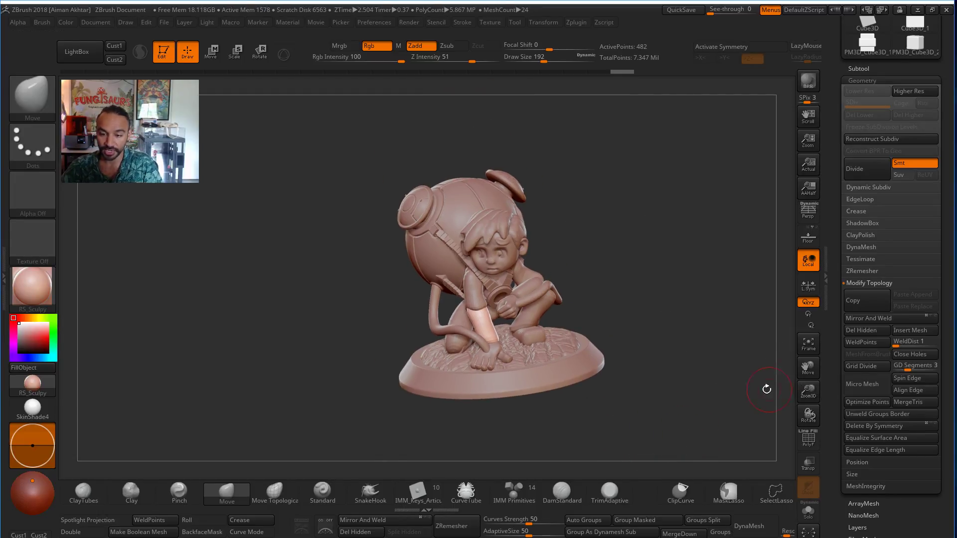
pyautogui.moveTo(765, 389)
pyautogui.mouseDown()
pyautogui.moveTo(767, 349)
pyautogui.moveTo(709, 371)
pyautogui.mouseUp()
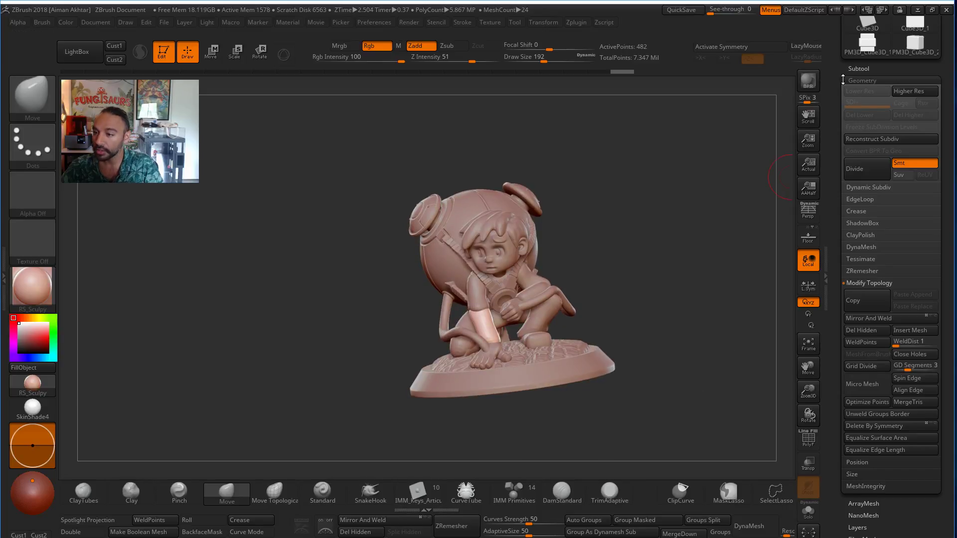
# Merge all visible subtools into a new tool and switch to that merged figure.
pyautogui.click(859, 69)
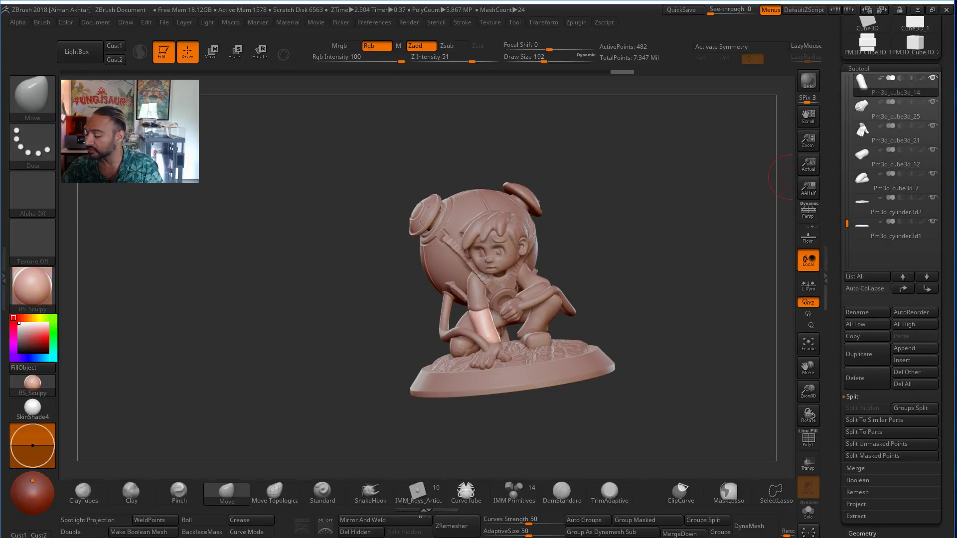
pyautogui.moveTo(702, 298)
pyautogui.mouseDown()
pyautogui.moveTo(579, 320)
pyautogui.moveTo(633, 325)
pyautogui.mouseUp()
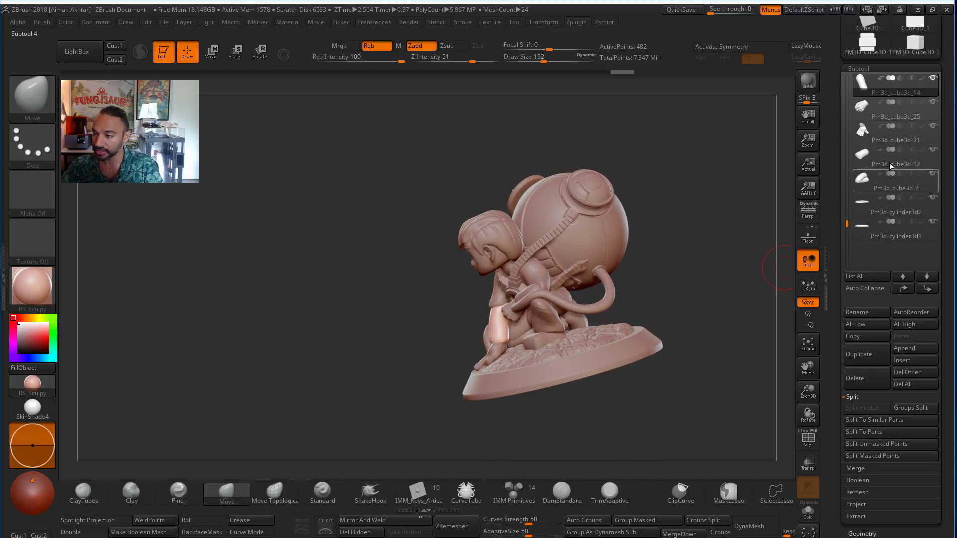
pyautogui.click(866, 468)
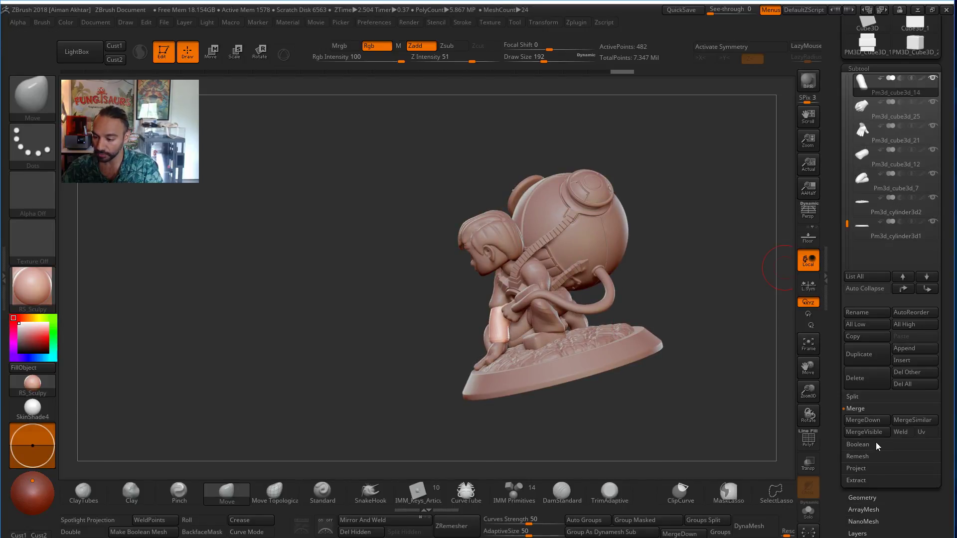
pyautogui.moveTo(948, 75); pyautogui.dragTo(954, 146)
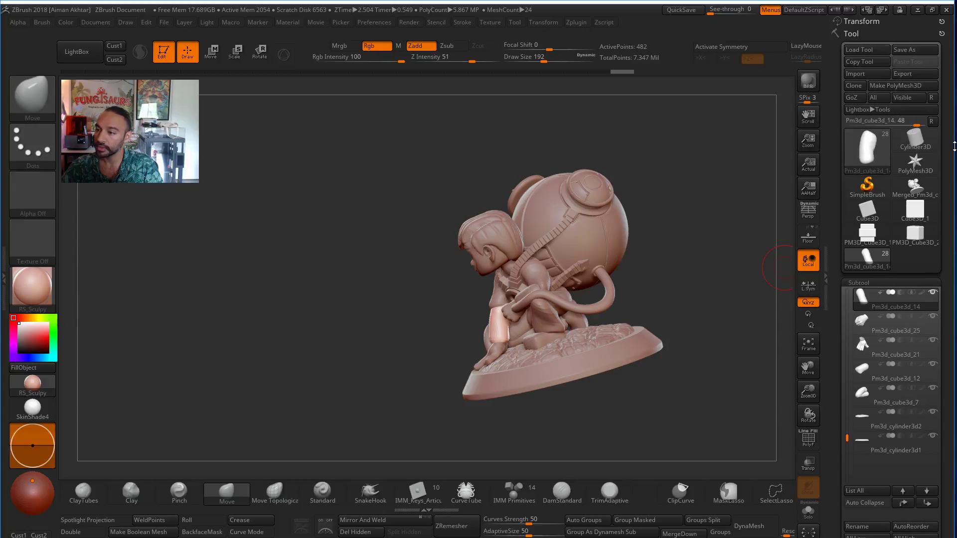
pyautogui.click(915, 186)
pyautogui.moveTo(646, 268)
pyautogui.mouseDown()
pyautogui.moveTo(717, 269)
pyautogui.moveTo(714, 284)
pyautogui.moveTo(664, 289)
pyautogui.moveTo(727, 374)
pyautogui.moveTo(735, 370)
pyautogui.mouseUp()
# Subdivide the merged figure once and delete its lower subdivision level.
pyautogui.moveTo(940, 461); pyautogui.dragTo(938, 384)
pyautogui.moveTo(941, 502); pyautogui.dragTo(939, 392)
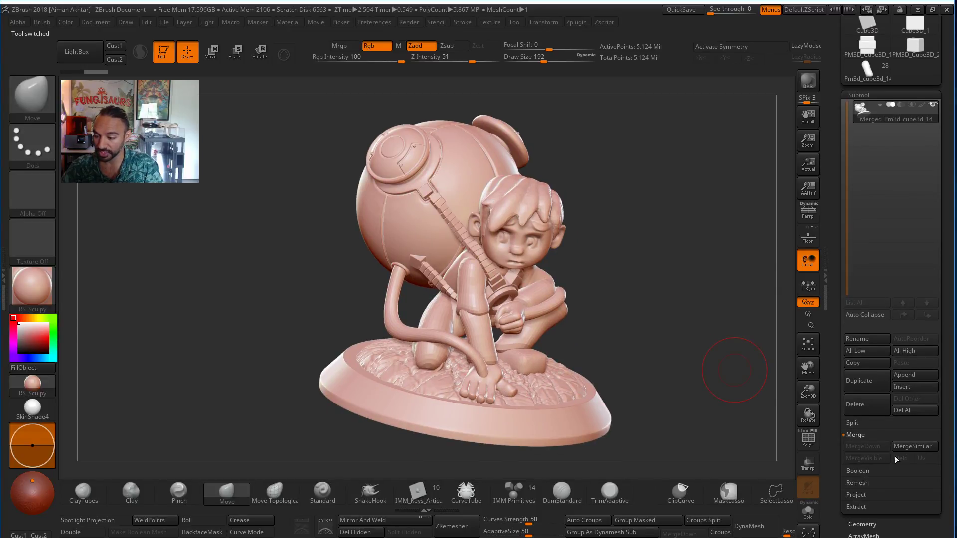
pyautogui.click(861, 523)
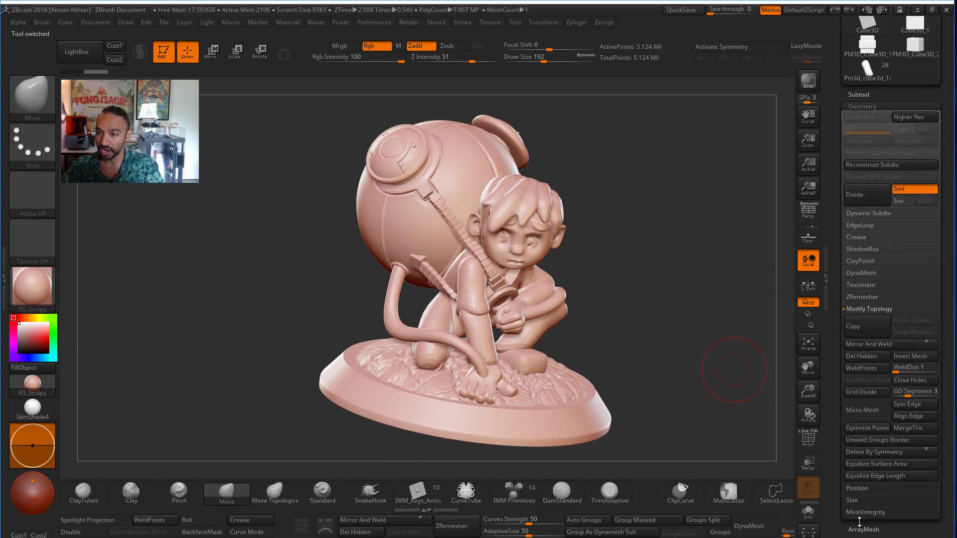
pyautogui.click(874, 197)
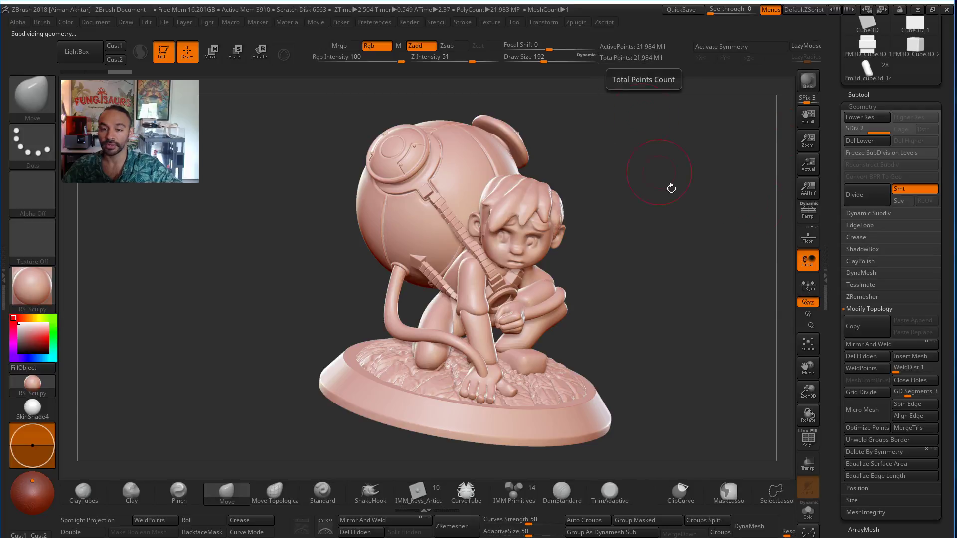
pyautogui.moveTo(626, 372); pyautogui.dragTo(610, 375)
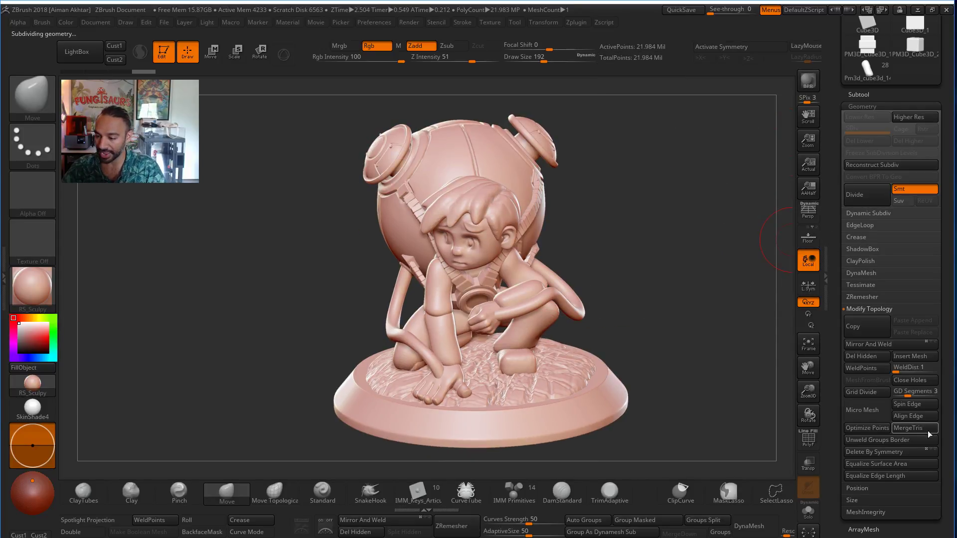
# Try to remesh the merged figure with DynaMesh, entering a resolution of 8.
pyautogui.moveTo(862, 530); pyautogui.dragTo(862, 436)
pyautogui.scroll(-3, 862, 449)
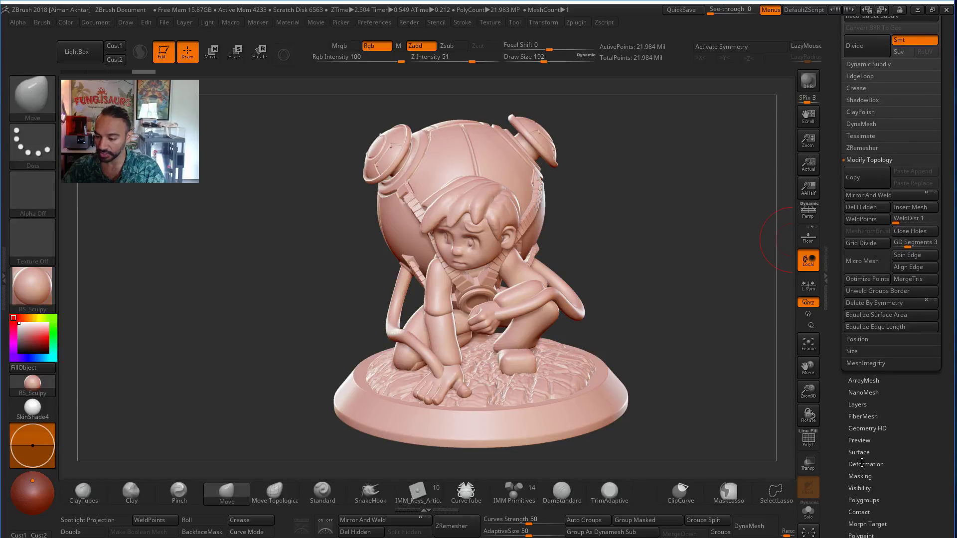
pyautogui.scroll(5, 854, 233)
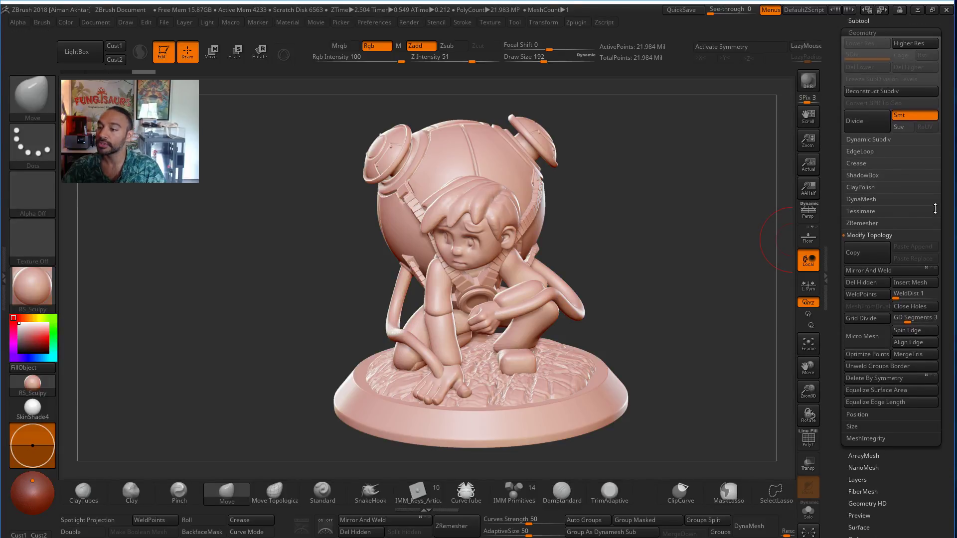
pyautogui.click(863, 209)
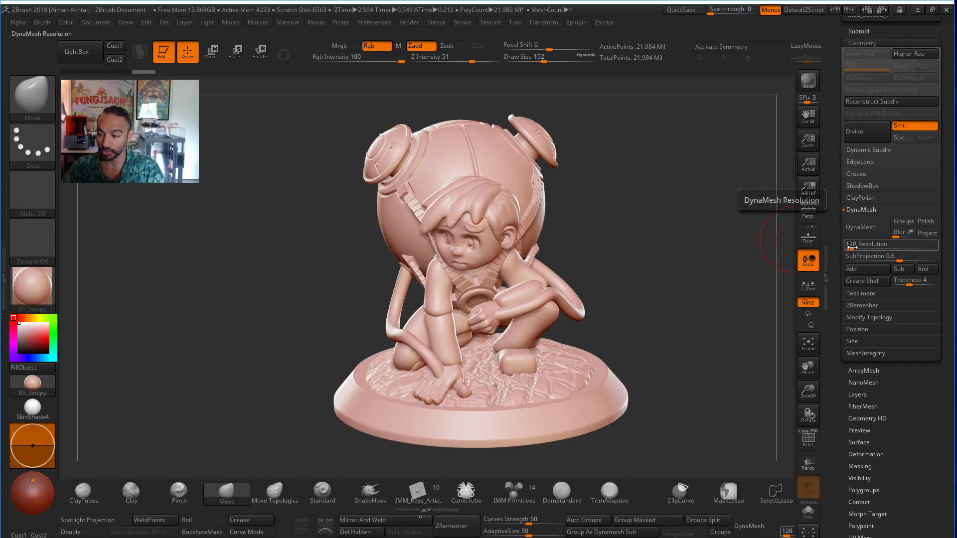
pyautogui.click(851, 245)
pyautogui.write('8')
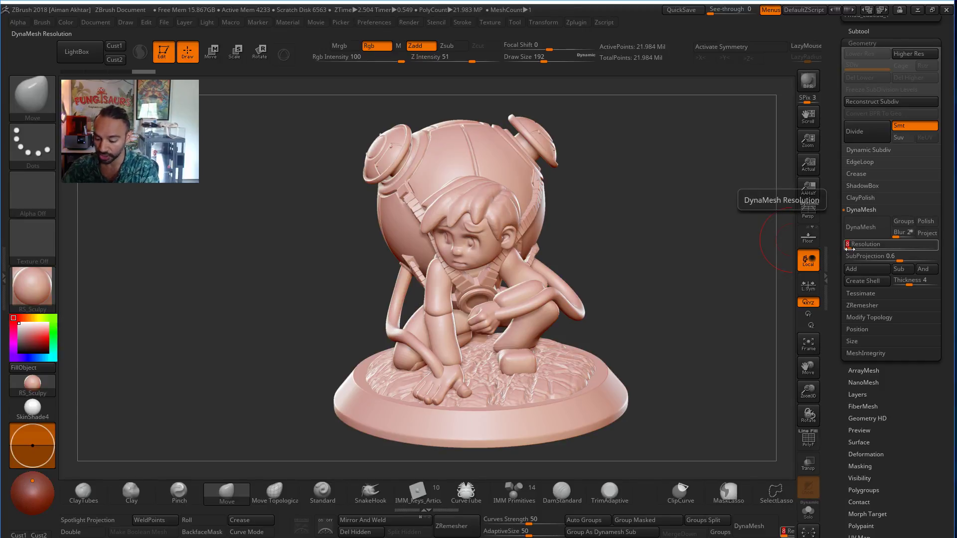
pyautogui.press('Return')
pyautogui.click(863, 234)
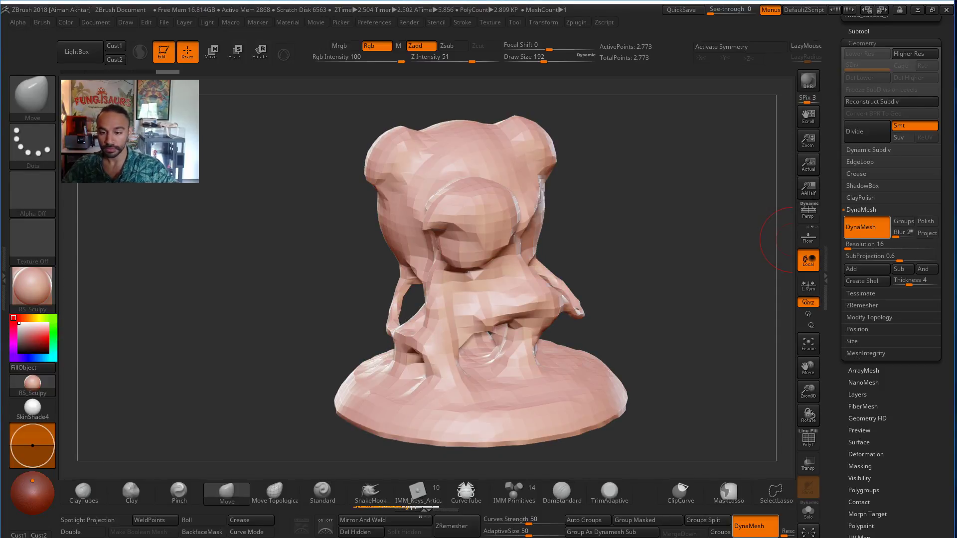
# Undo the very low-resolution DynaMesh of the merged figure.
pyautogui.moveTo(616, 282)
pyautogui.mouseDown()
pyautogui.moveTo(588, 270)
pyautogui.moveTo(573, 279)
pyautogui.moveTo(608, 294)
pyautogui.moveTo(634, 284)
pyautogui.mouseUp()
pyautogui.press('ctrl')
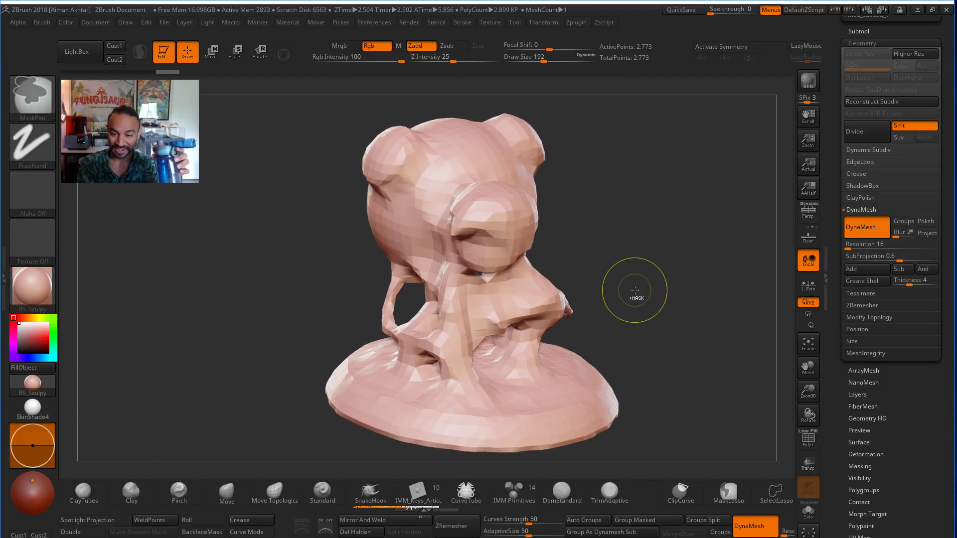
pyautogui.hotkey('ctrl', 'z')
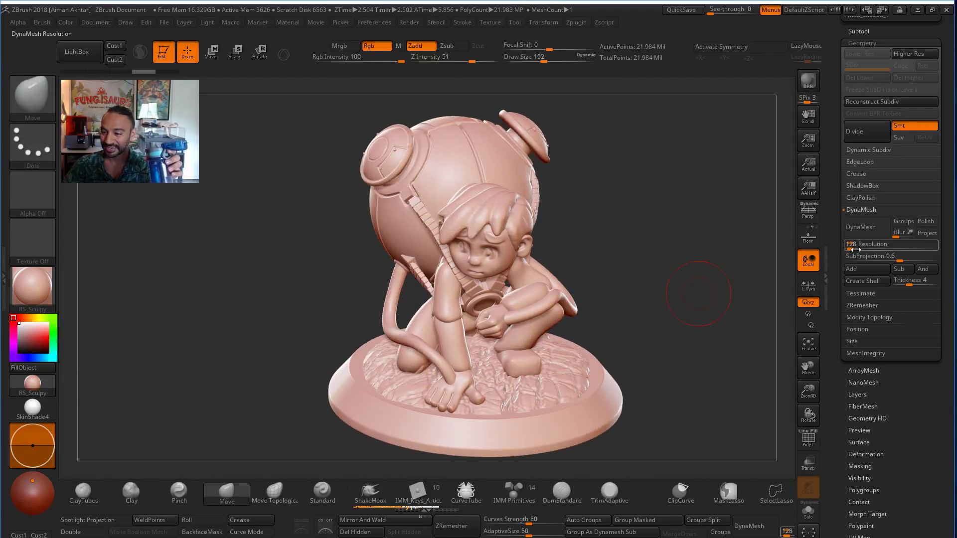
# Try to remesh the merged figure with DynaMesh at resolution 128 and check the detail before undoing it.
pyautogui.click(866, 227)
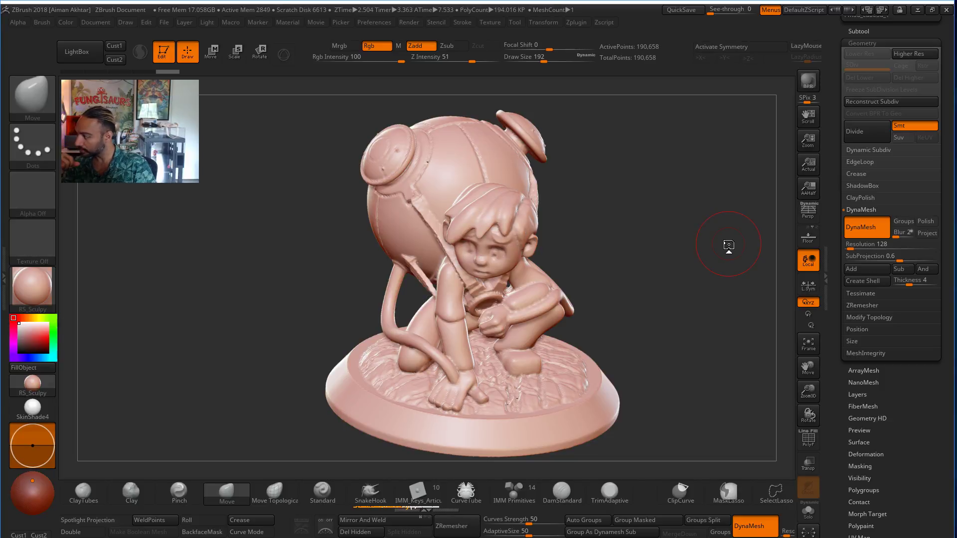
pyautogui.moveTo(683, 314)
pyautogui.mouseDown()
pyautogui.moveTo(698, 307)
pyautogui.moveTo(690, 310)
pyautogui.mouseUp()
pyautogui.moveTo(593, 252)
pyautogui.mouseDown()
pyautogui.moveTo(719, 240)
pyautogui.moveTo(483, 298)
pyautogui.mouseUp()
pyautogui.moveTo(524, 329)
pyautogui.mouseDown()
pyautogui.moveTo(652, 423)
pyautogui.moveTo(691, 330)
pyautogui.moveTo(658, 336)
pyautogui.moveTo(739, 335)
pyautogui.moveTo(677, 335)
pyautogui.mouseUp()
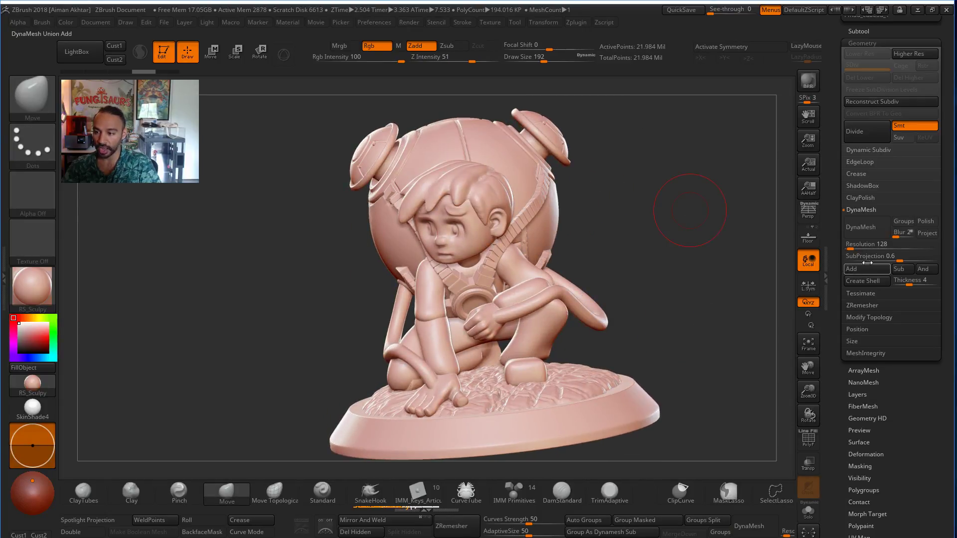
# Remesh the merged figure with DynaMesh at resolution 400.
pyautogui.write('40')
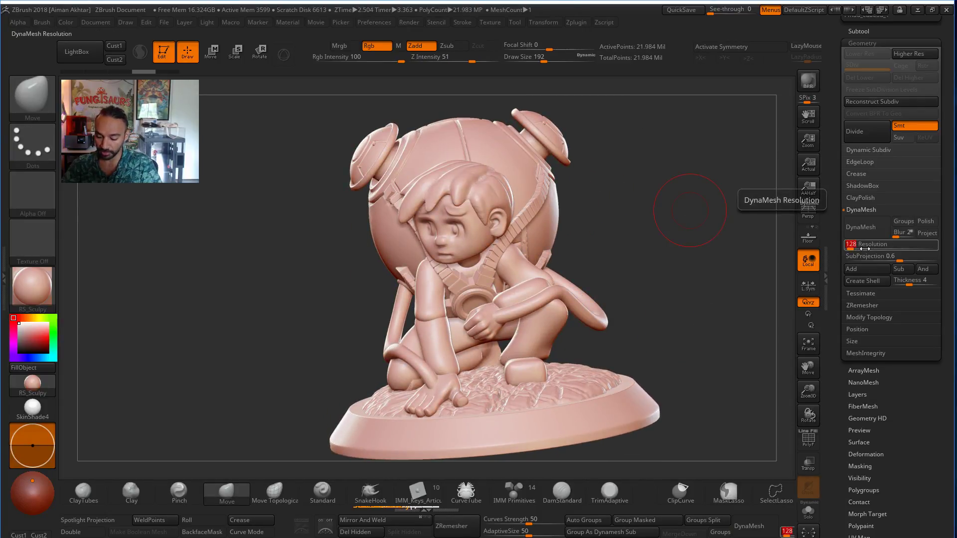
pyautogui.write('0')
pyautogui.press('Return')
pyautogui.moveTo(660, 255)
pyautogui.mouseDown()
pyautogui.moveTo(699, 284)
pyautogui.moveTo(663, 276)
pyautogui.moveTo(709, 306)
pyautogui.moveTo(705, 342)
pyautogui.moveTo(677, 332)
pyautogui.mouseUp()
pyautogui.click(867, 227)
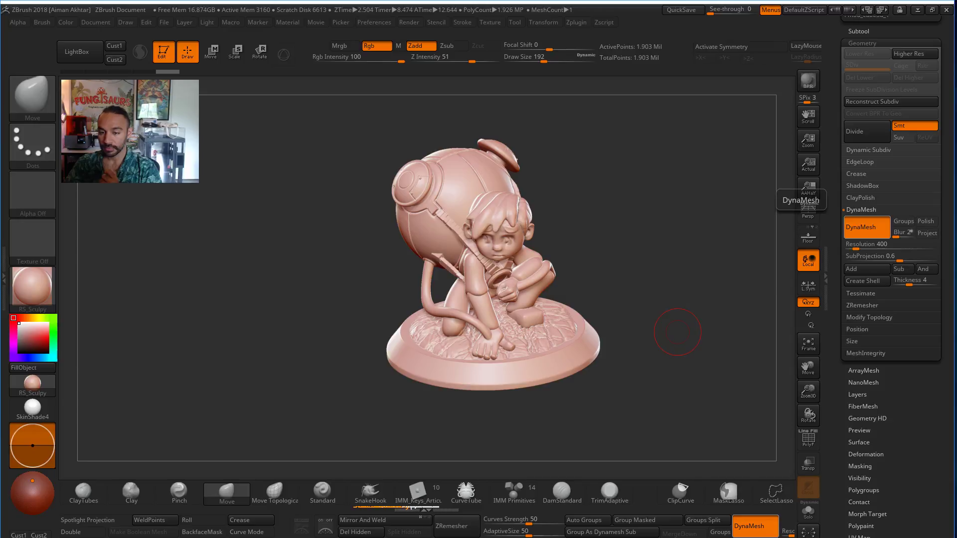
pyautogui.moveTo(654, 342)
pyautogui.mouseDown()
pyautogui.moveTo(671, 331)
pyautogui.moveTo(689, 353)
pyautogui.moveTo(681, 344)
pyautogui.mouseUp()
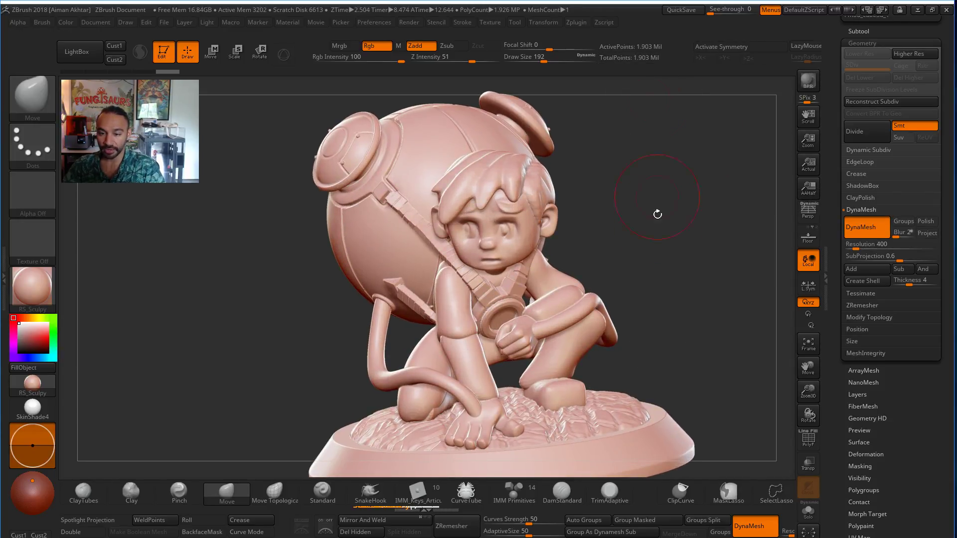
# Turn the whole remeshed figure into a single polygroup, checking it with the polyframe display and hiding that display again.
pyautogui.moveTo(656, 221)
pyautogui.mouseDown()
pyautogui.moveTo(676, 222)
pyautogui.moveTo(708, 349)
pyautogui.moveTo(660, 377)
pyautogui.moveTo(618, 384)
pyautogui.moveTo(682, 306)
pyautogui.moveTo(706, 347)
pyautogui.moveTo(690, 363)
pyautogui.moveTo(729, 355)
pyautogui.mouseUp()
pyautogui.hotkey('shift', 'f')
pyautogui.hotkey('ctrl', 'w')
pyautogui.click(808, 441)
pyautogui.moveTo(668, 305)
pyautogui.mouseDown()
pyautogui.moveTo(713, 319)
pyautogui.moveTo(706, 311)
pyautogui.moveTo(695, 319)
pyautogui.moveTo(681, 350)
pyautogui.mouseUp()
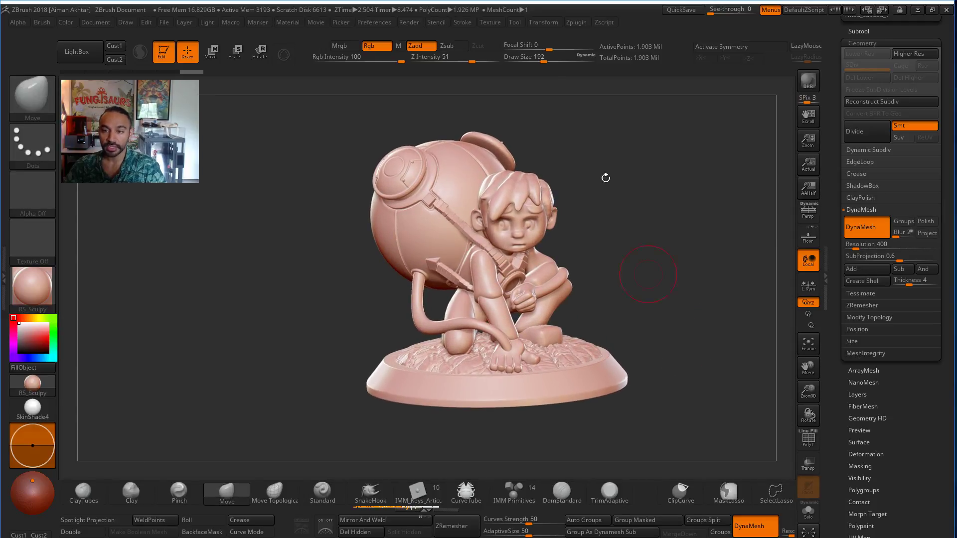
# Pre-process the current subtool with Decimation Master.
pyautogui.click(571, 25)
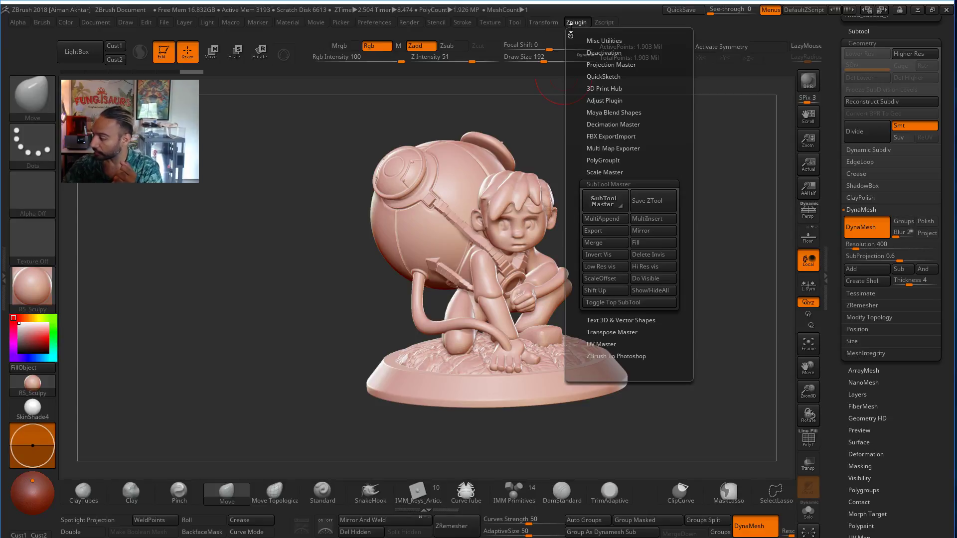
pyautogui.click(627, 183)
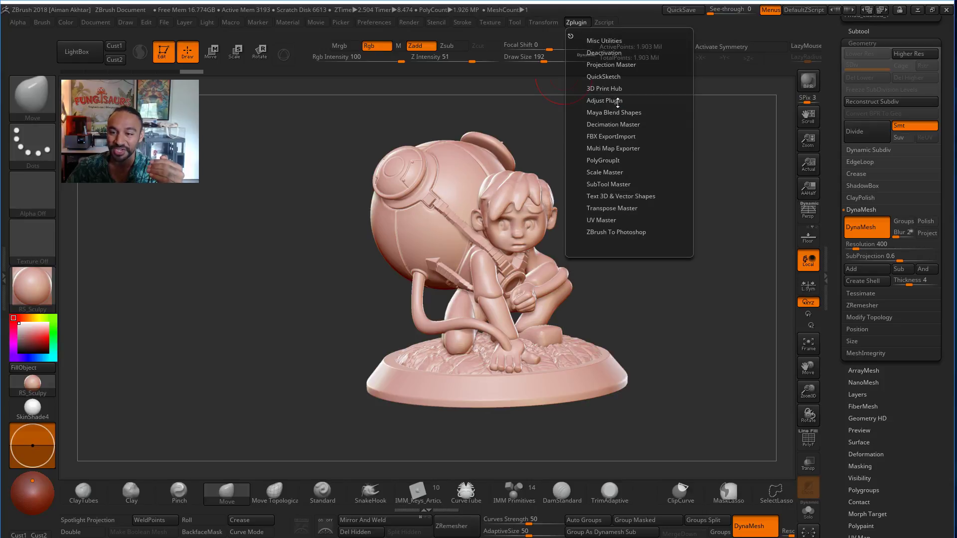
pyautogui.click(602, 127)
pyautogui.click(618, 216)
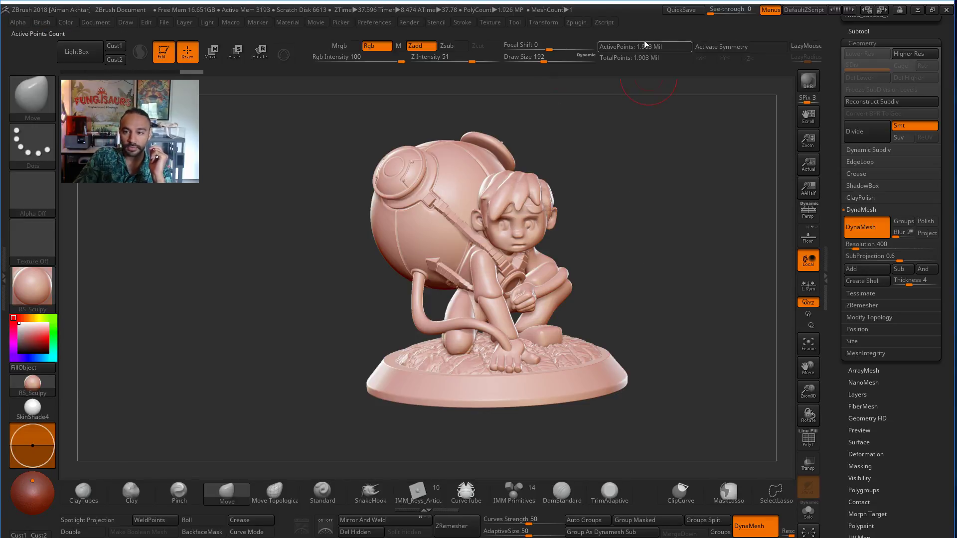
# Decimate the current subtool to 20% in Decimation Master and inspect the reduced mesh with the polyframe display, hiding it again.
pyautogui.click(576, 22)
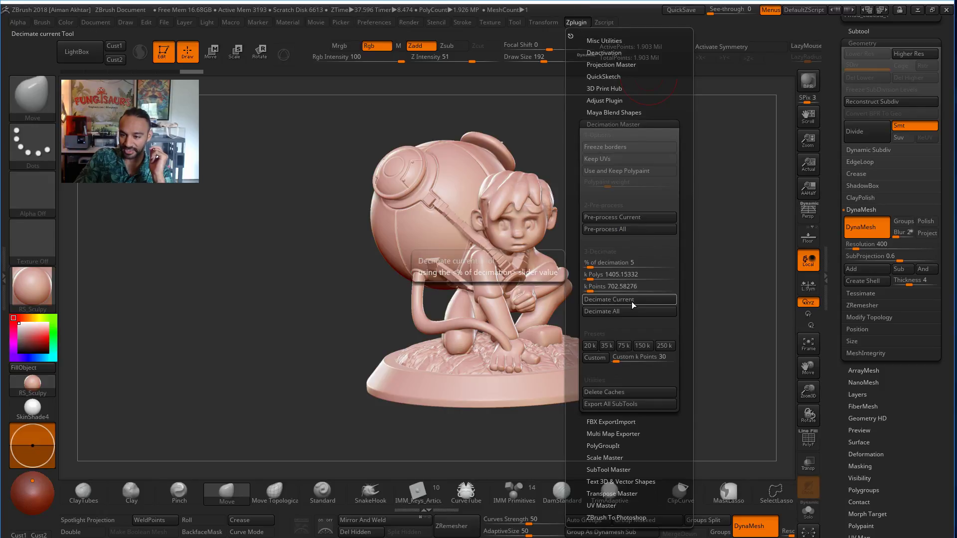
pyautogui.click(614, 262)
pyautogui.write('20')
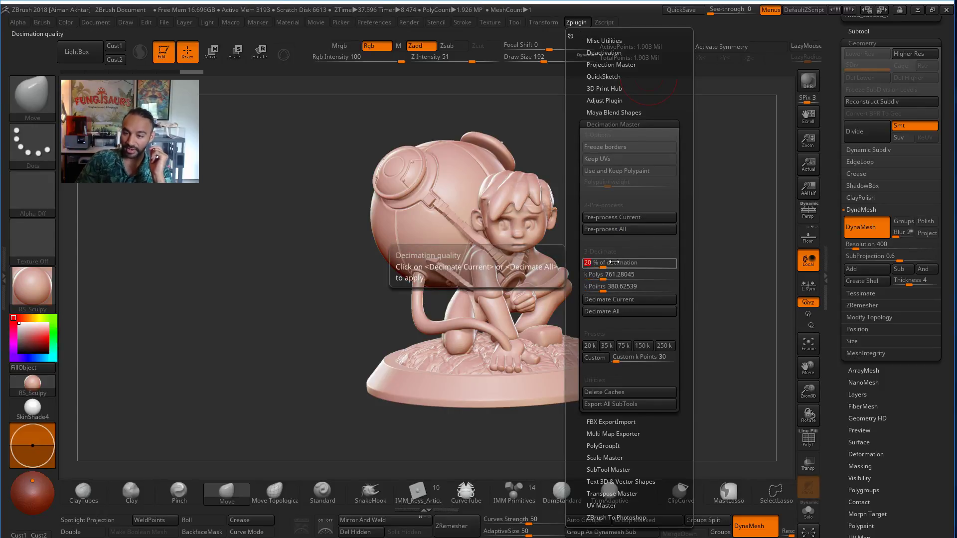
pyautogui.press('Return')
pyautogui.click(620, 300)
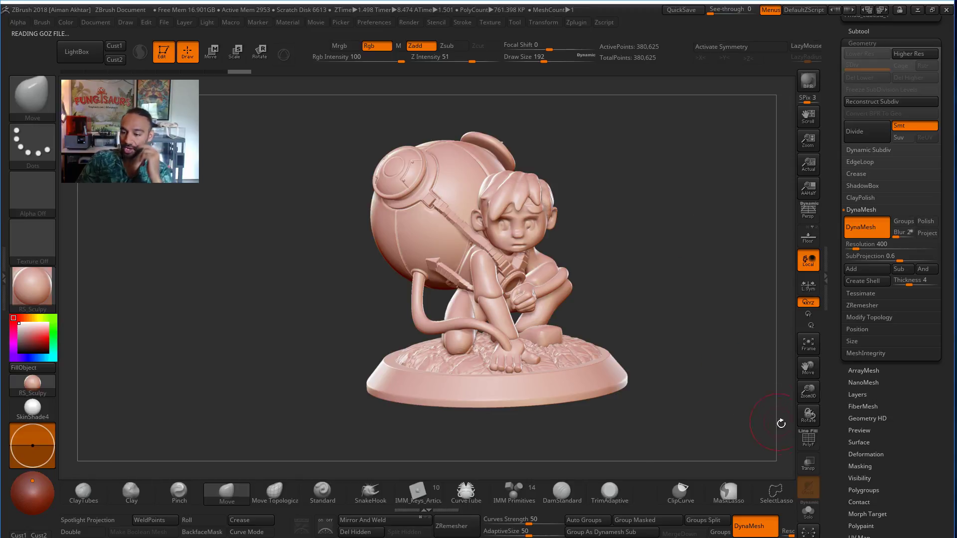
pyautogui.click(808, 440)
pyautogui.moveTo(697, 420); pyautogui.dragTo(733, 417)
pyautogui.moveTo(747, 312)
pyautogui.mouseDown()
pyautogui.moveTo(577, 286)
pyautogui.moveTo(739, 325)
pyautogui.moveTo(712, 348)
pyautogui.moveTo(740, 375)
pyautogui.moveTo(646, 368)
pyautogui.mouseUp()
pyautogui.click(811, 445)
pyautogui.keyDown('alt'); pyautogui.moveTo(705, 396); pyautogui.dragTo(591, 412); pyautogui.keyUp('alt')
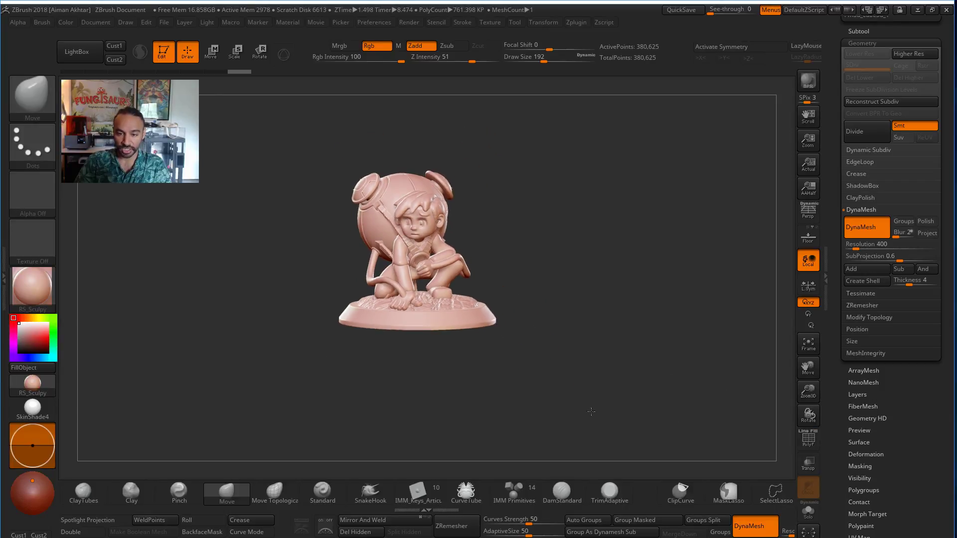
# Try the Fatmiri's_GreyMetal and MayaBlinn_GW materials on the decimated figure.
pyautogui.click(35, 294)
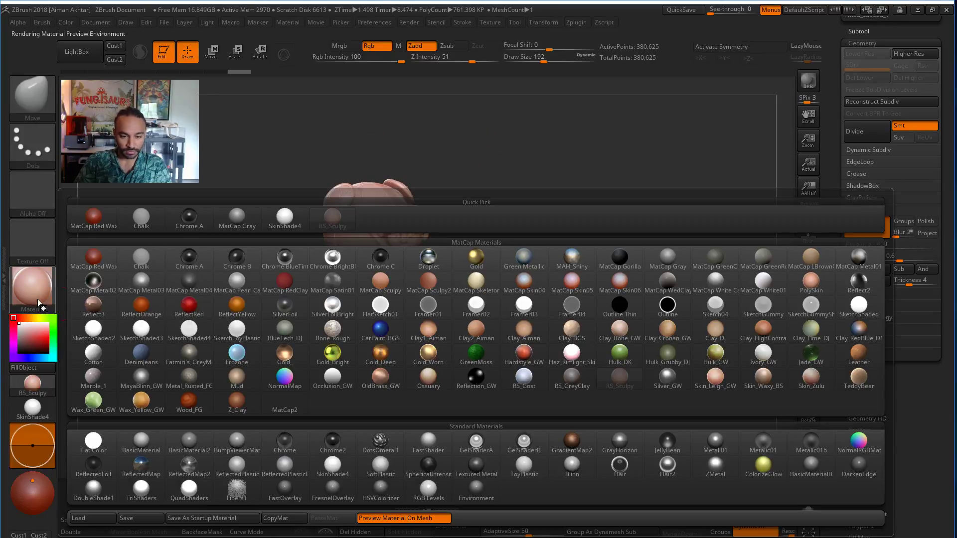
pyautogui.click(189, 355)
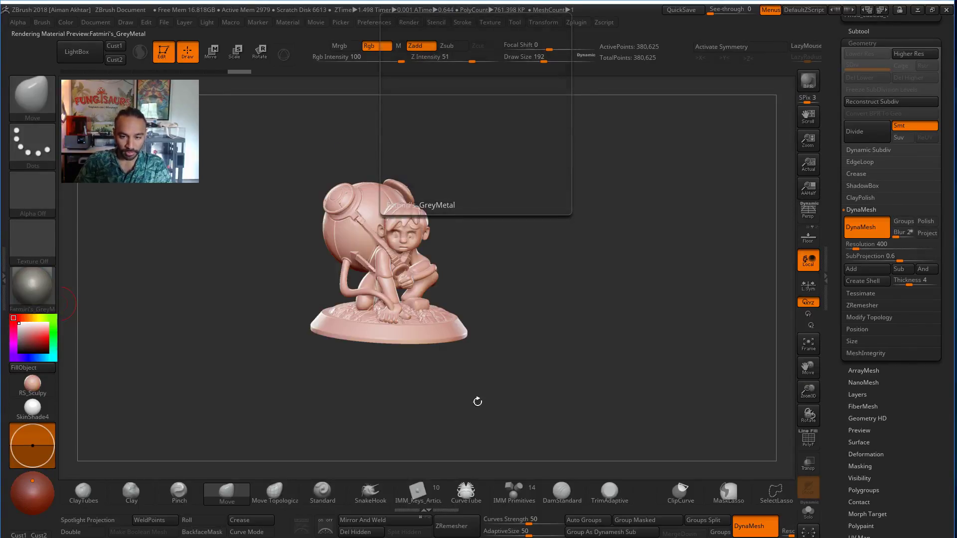
pyautogui.moveTo(548, 402); pyautogui.dragTo(560, 411)
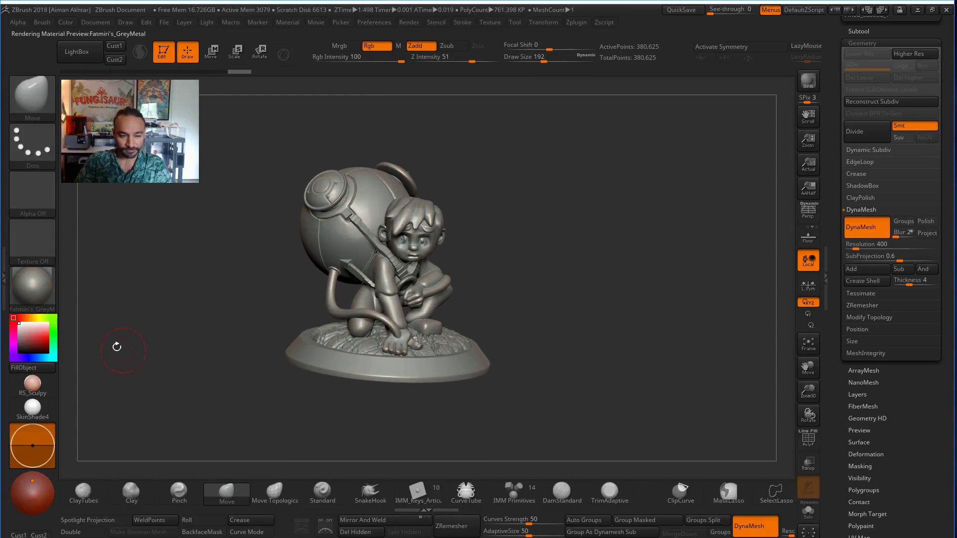
pyautogui.click(47, 295)
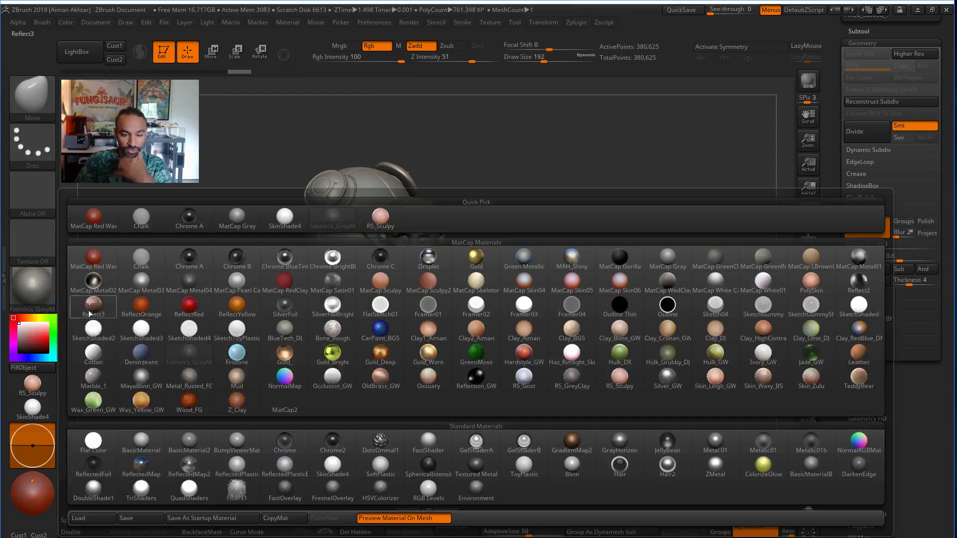
pyautogui.click(152, 384)
# Apply the RS_GreyClay material to the figure.
pyautogui.click(45, 295)
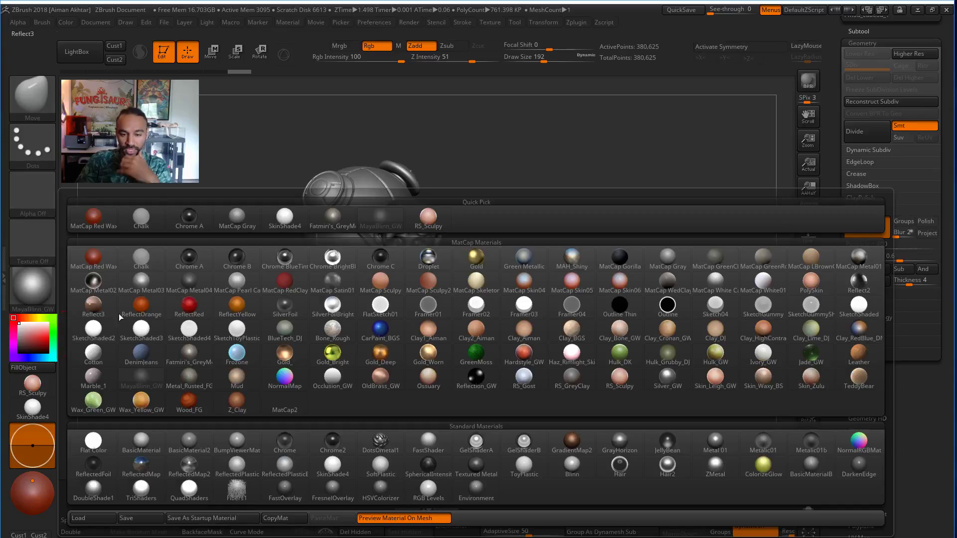
pyautogui.click(563, 385)
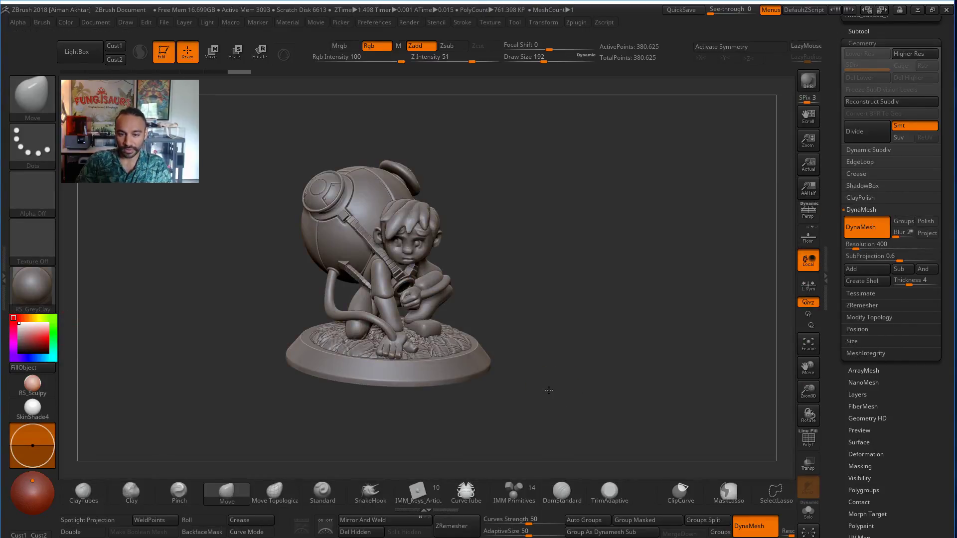
pyautogui.moveTo(549, 390)
pyautogui.mouseDown()
pyautogui.moveTo(770, 396)
pyautogui.moveTo(609, 396)
pyautogui.moveTo(555, 384)
pyautogui.moveTo(582, 408)
pyautogui.moveTo(606, 390)
pyautogui.mouseUp()
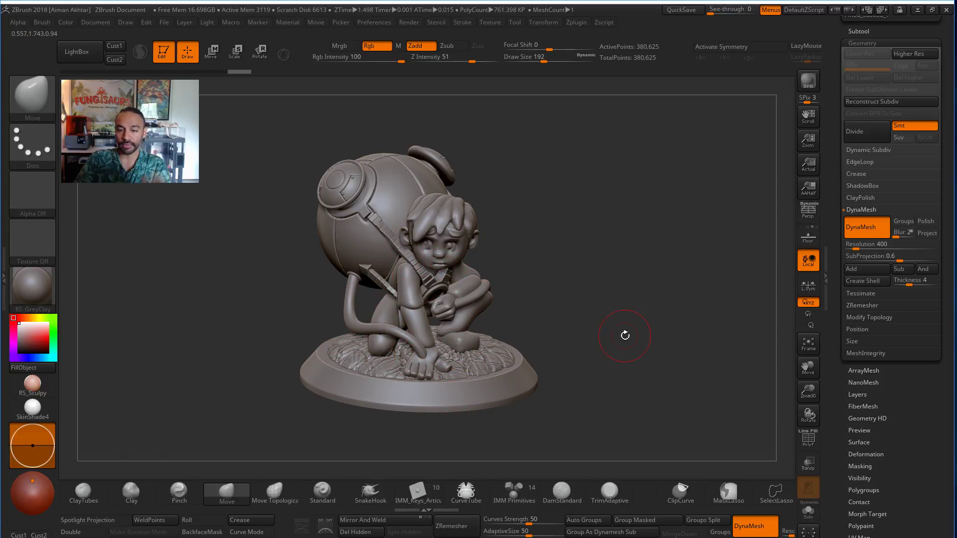
pyautogui.moveTo(613, 335)
pyautogui.keyDown('alt'); pyautogui.mouseDown()
pyautogui.moveTo(578, 338)
pyautogui.moveTo(506, 374)
pyautogui.moveTo(524, 369)
pyautogui.mouseUp(); pyautogui.keyUp('alt')
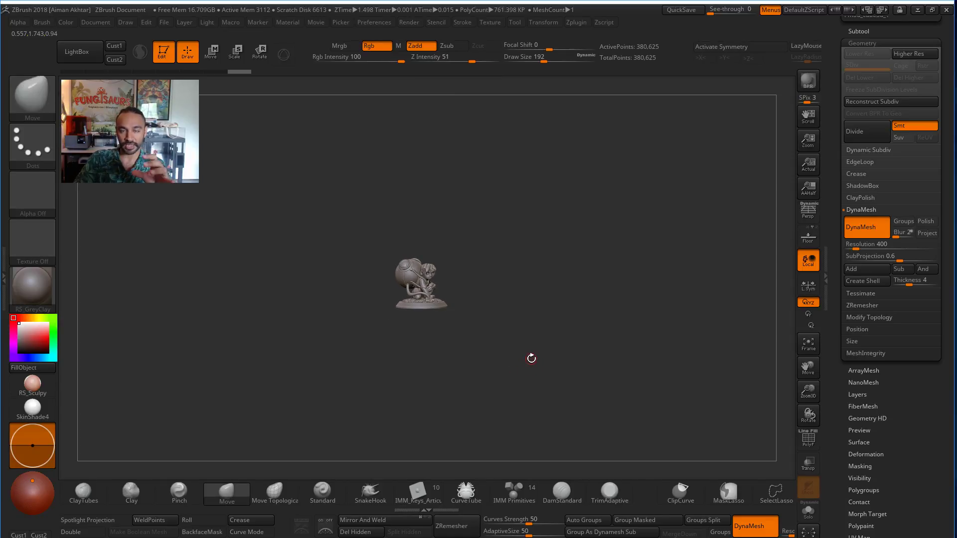
# Update the figure's size ratios in 3D Print Hub, choosing 3.57 x 3.27 x 3.49 in, and switch the export units to mm.
pyautogui.moveTo(952, 156); pyautogui.dragTo(940, 204)
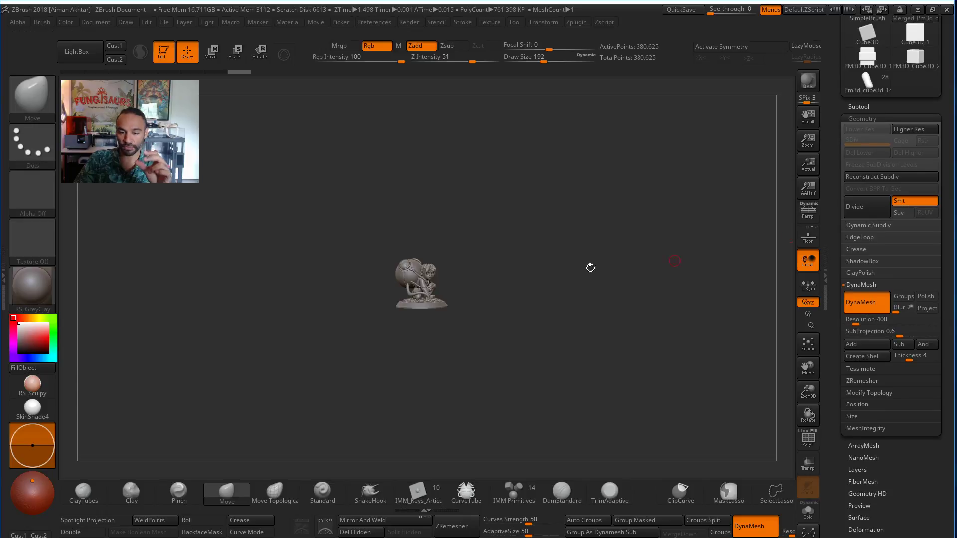
pyautogui.moveTo(590, 268)
pyautogui.mouseDown()
pyautogui.moveTo(504, 274)
pyautogui.moveTo(673, 279)
pyautogui.mouseUp()
pyautogui.moveTo(649, 238); pyautogui.dragTo(625, 200)
pyautogui.click(577, 22)
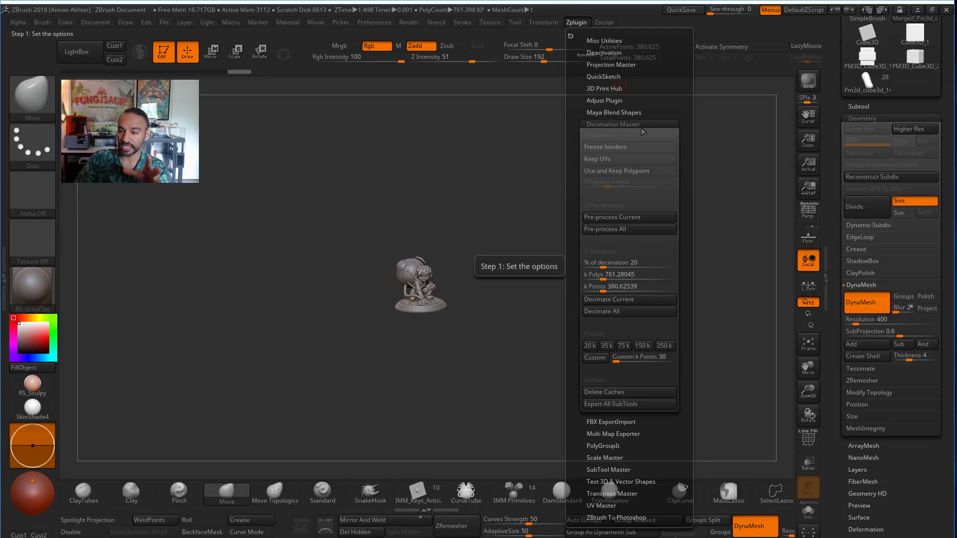
pyautogui.click(624, 124)
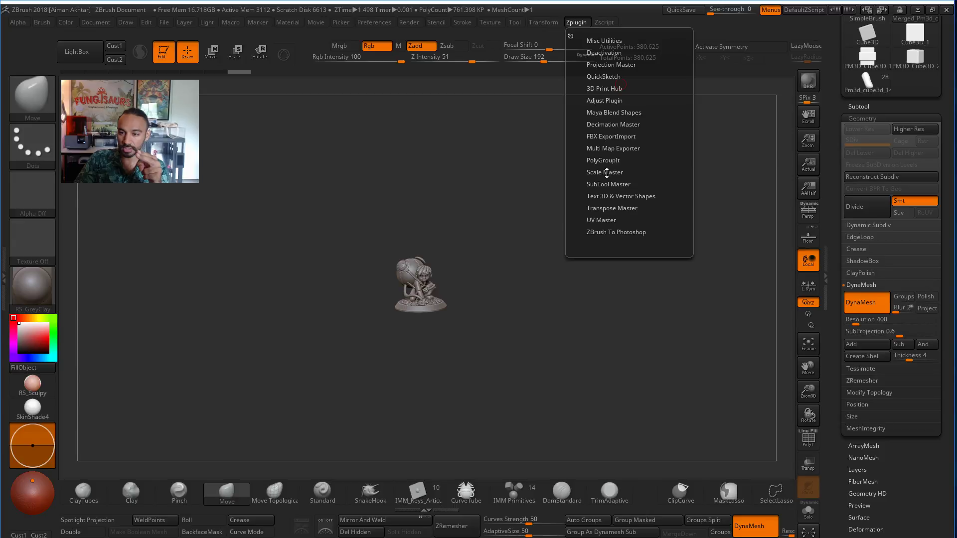
pyautogui.click(599, 89)
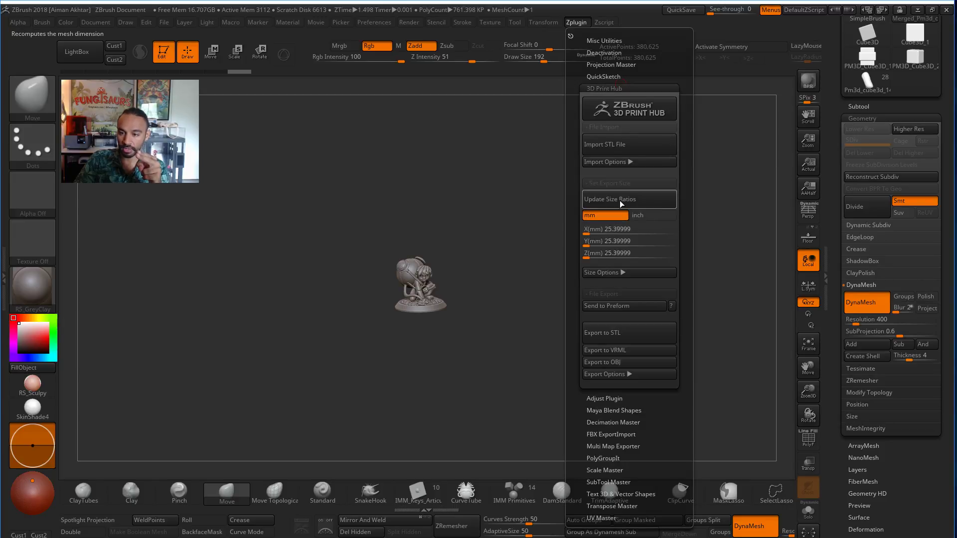
pyautogui.click(636, 204)
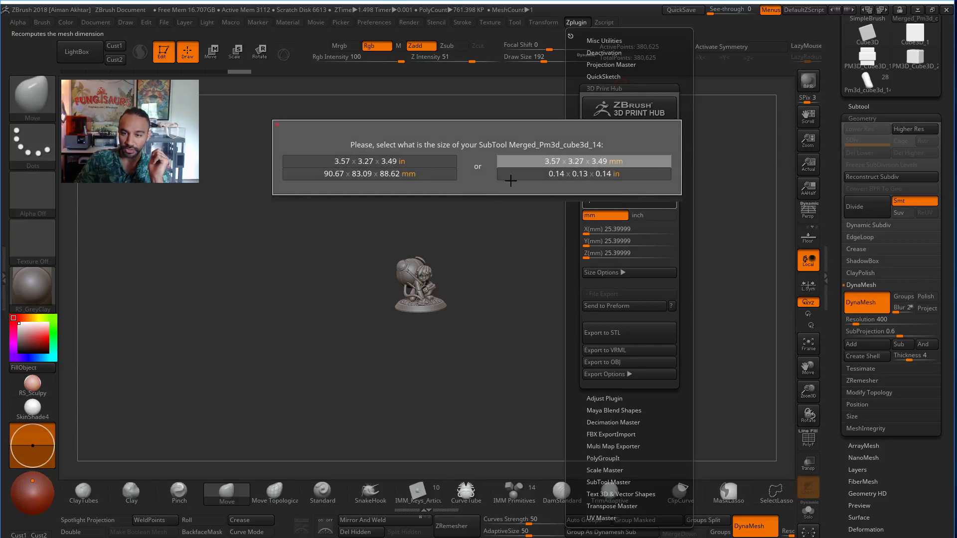
pyautogui.click(415, 166)
pyautogui.click(576, 23)
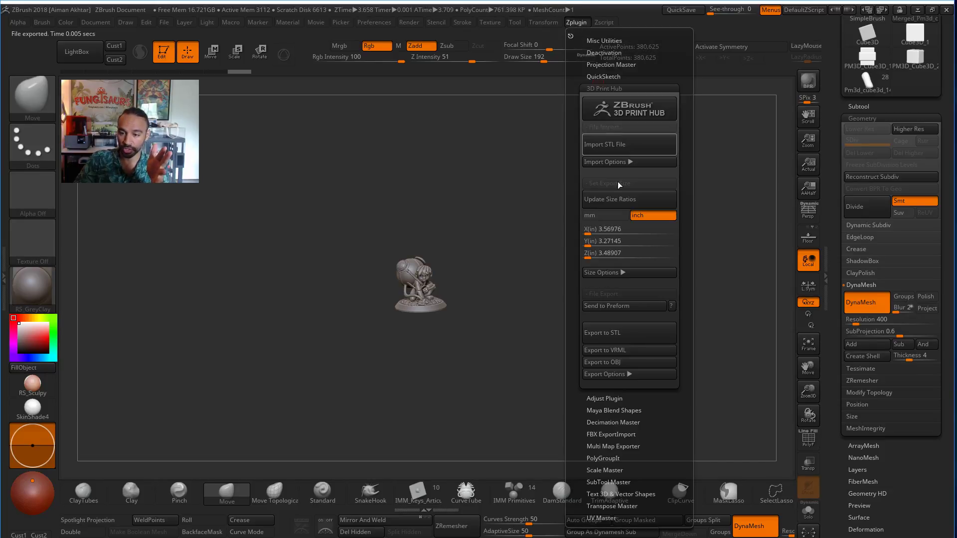
pyautogui.click(604, 216)
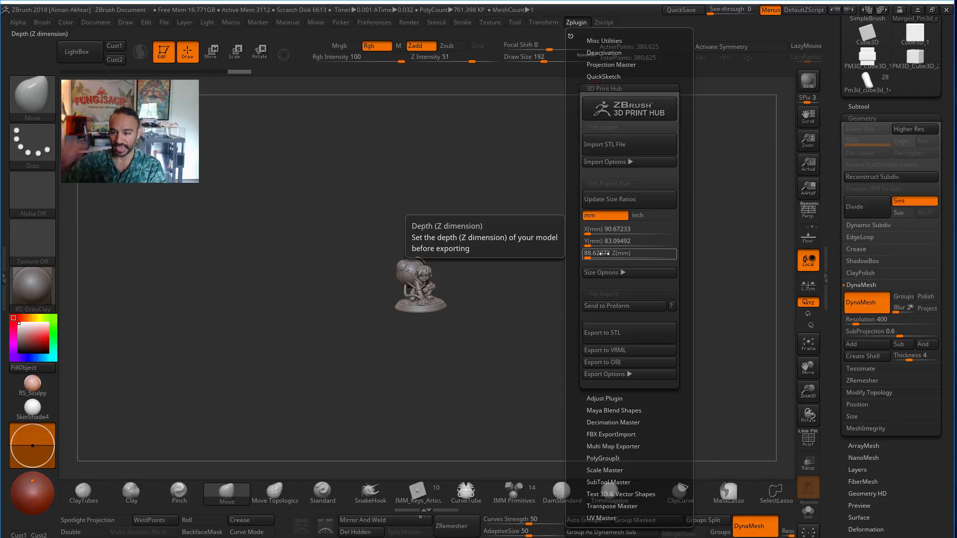
# Set the figure's Y dimension (height) for export to 30 mm in 3D Print Hub.
pyautogui.moveTo(432, 338)
pyautogui.keyDown('alt'); pyautogui.mouseDown()
pyautogui.moveTo(598, 403)
pyautogui.moveTo(572, 395)
pyautogui.mouseUp(); pyautogui.keyUp('alt')
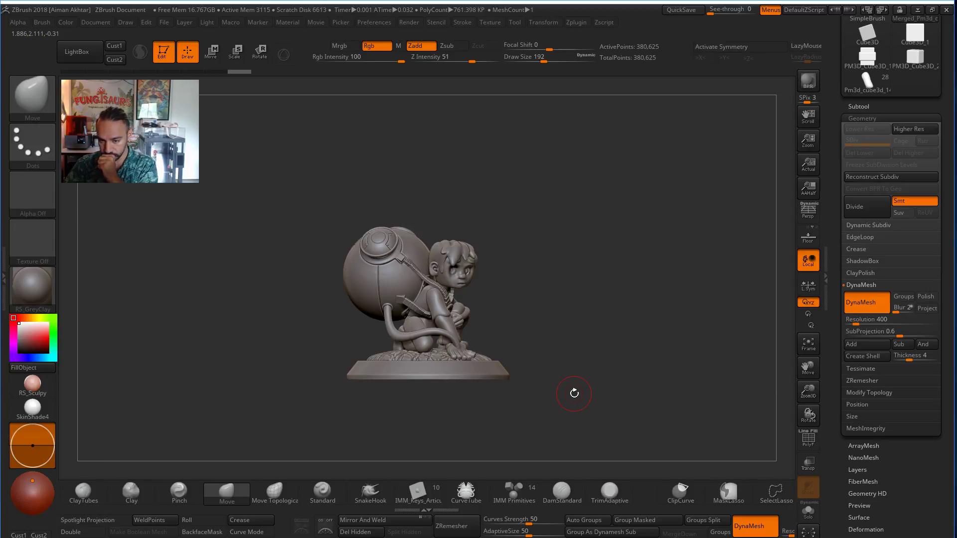
pyautogui.moveTo(580, 316)
pyautogui.mouseDown()
pyautogui.moveTo(573, 417)
pyautogui.moveTo(599, 212)
pyautogui.mouseUp()
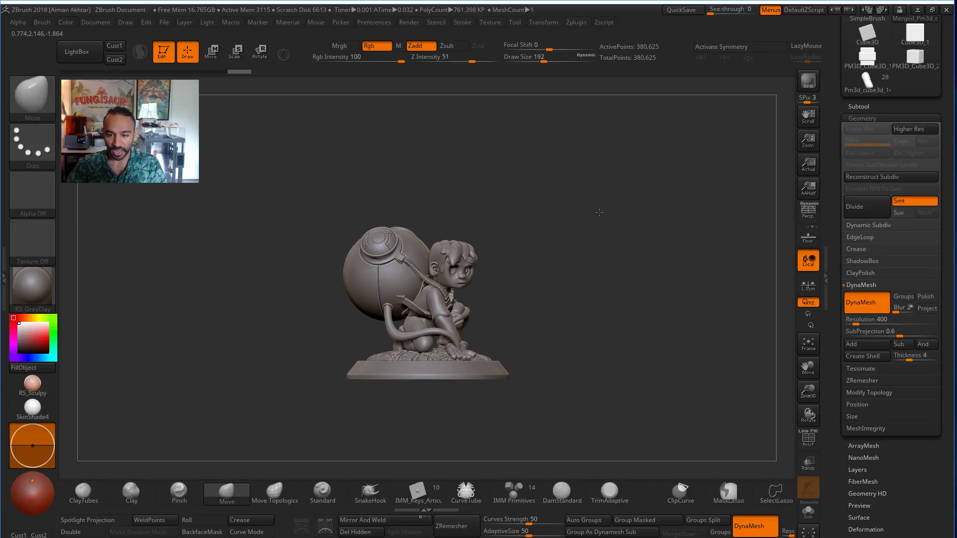
pyautogui.keyDown('alt'); pyautogui.moveTo(577, 332); pyautogui.dragTo(430, 419); pyautogui.keyUp('alt')
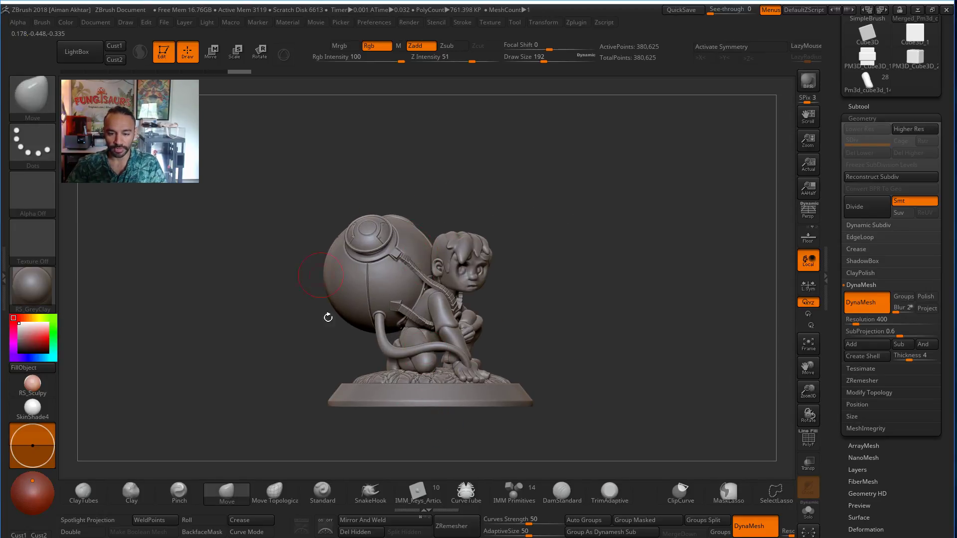
pyautogui.click(577, 22)
pyautogui.click(622, 230)
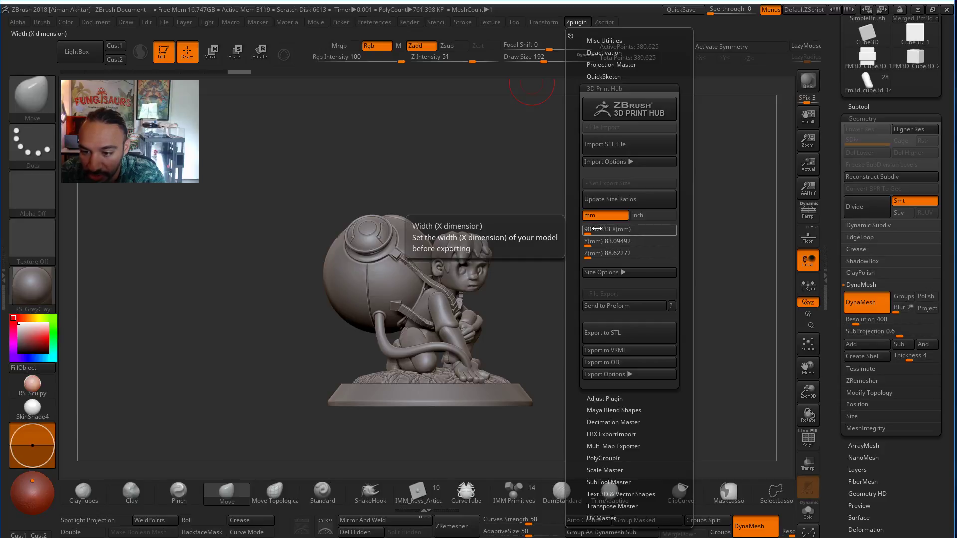
pyautogui.click(617, 241)
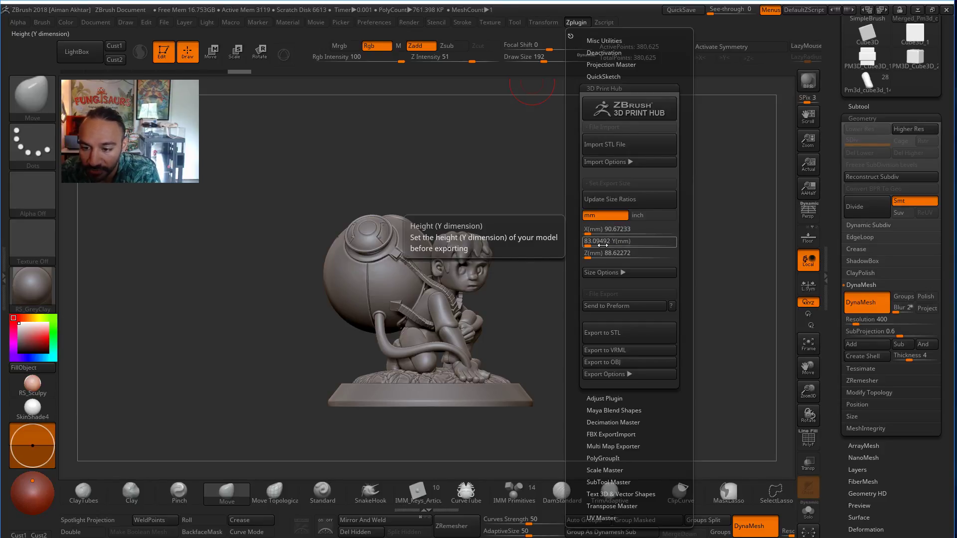
pyautogui.click(601, 253)
pyautogui.click(611, 242)
pyautogui.write('28')
pyautogui.press('BackSpace')
pyautogui.press('BackSpace')
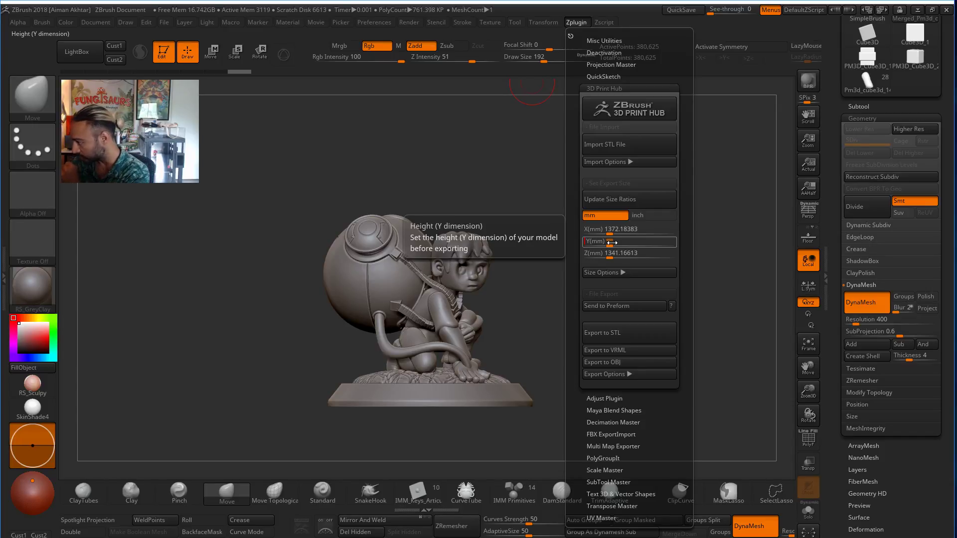
pyautogui.write('30')
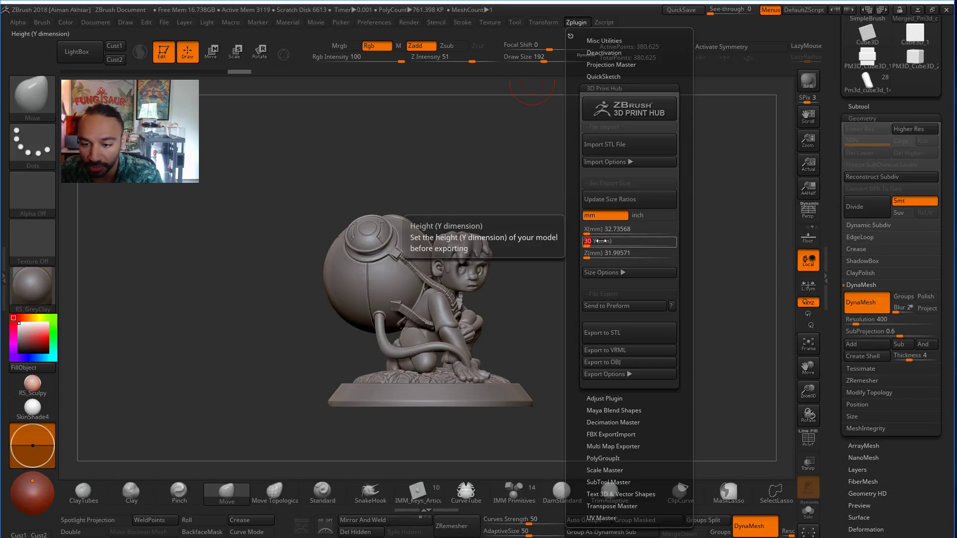
pyautogui.press('Return')
# Rename the merged subtool to Logan_Mini_Print_Test.
pyautogui.keyDown('alt'); pyautogui.moveTo(568, 299); pyautogui.dragTo(539, 273); pyautogui.keyUp('alt')
pyautogui.click(574, 23)
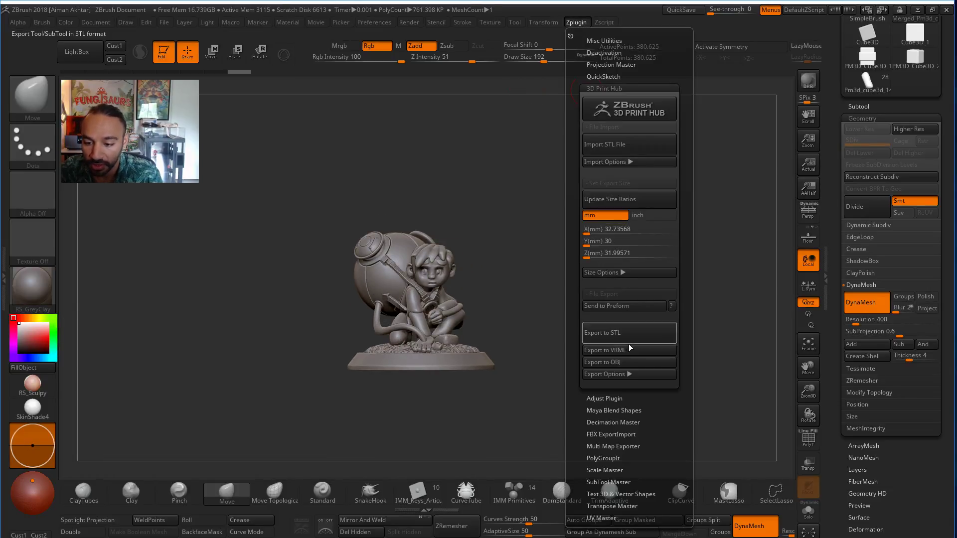
pyautogui.click(859, 106)
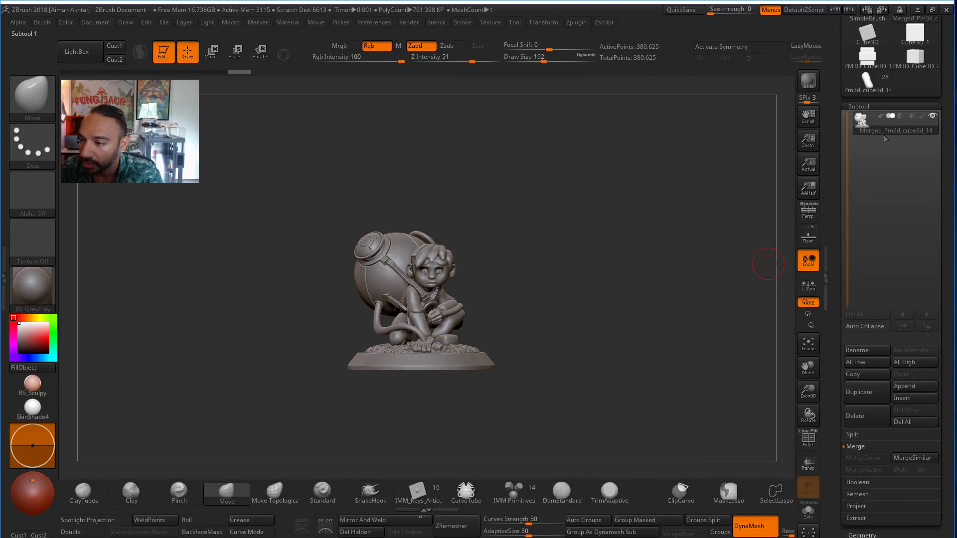
pyautogui.click(872, 349)
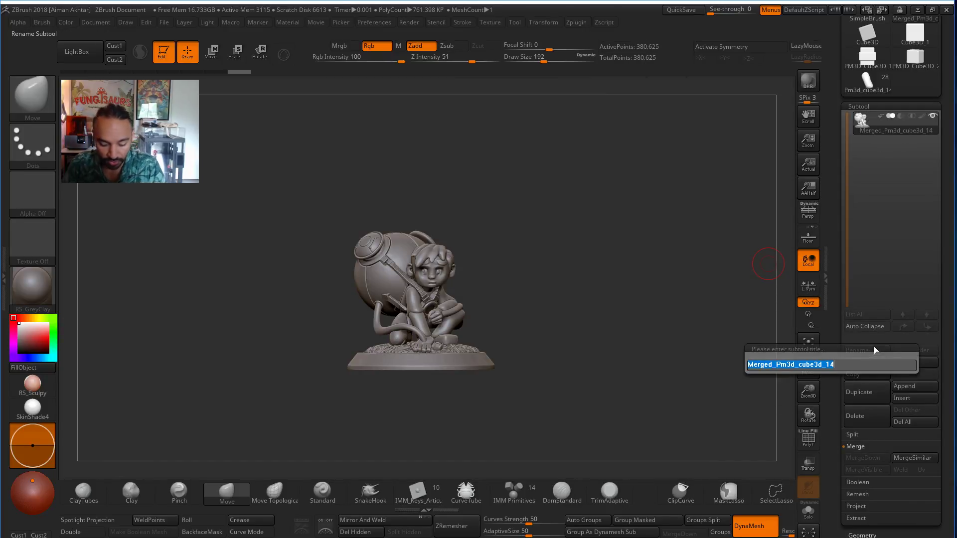
pyautogui.press('shift')
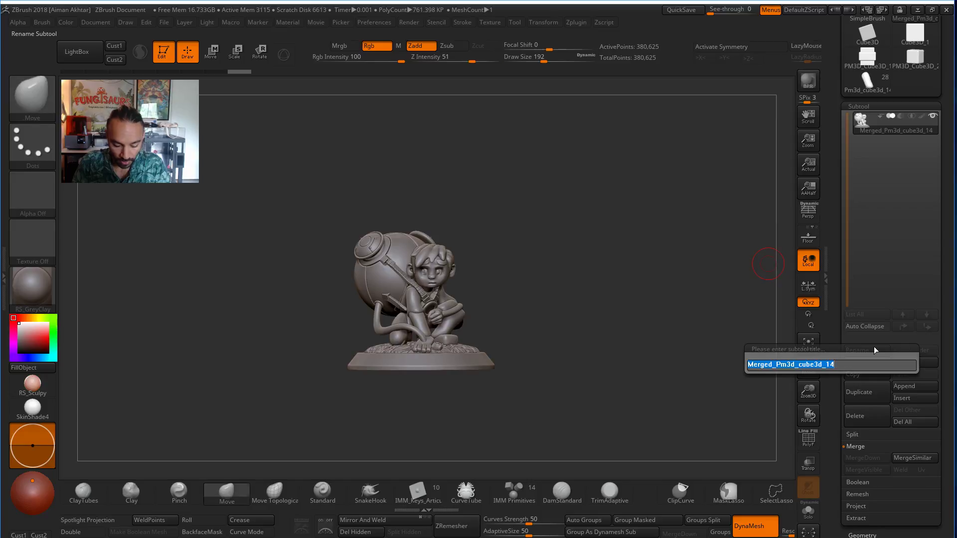
pyautogui.write('Logan')
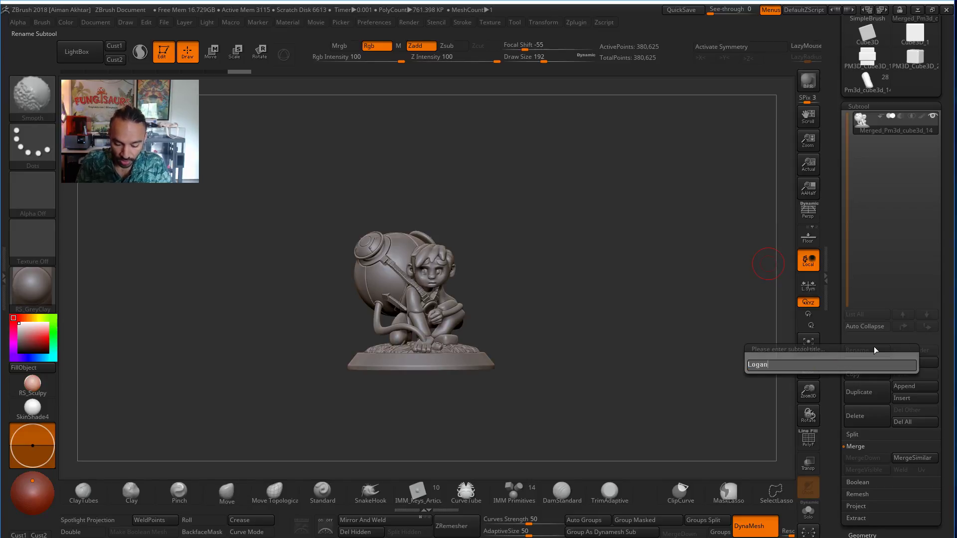
pyautogui.write('_Mini_Print_v01')
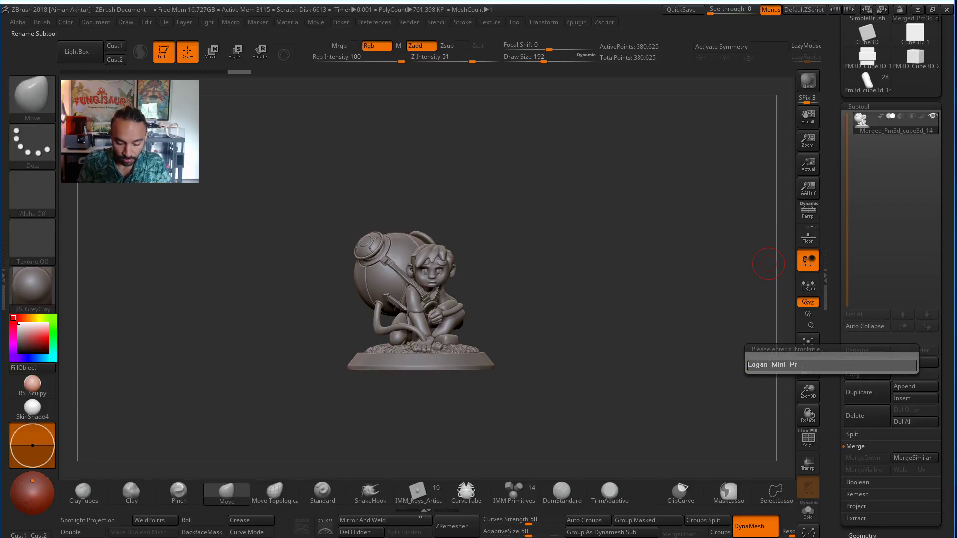
pyautogui.press('Return')
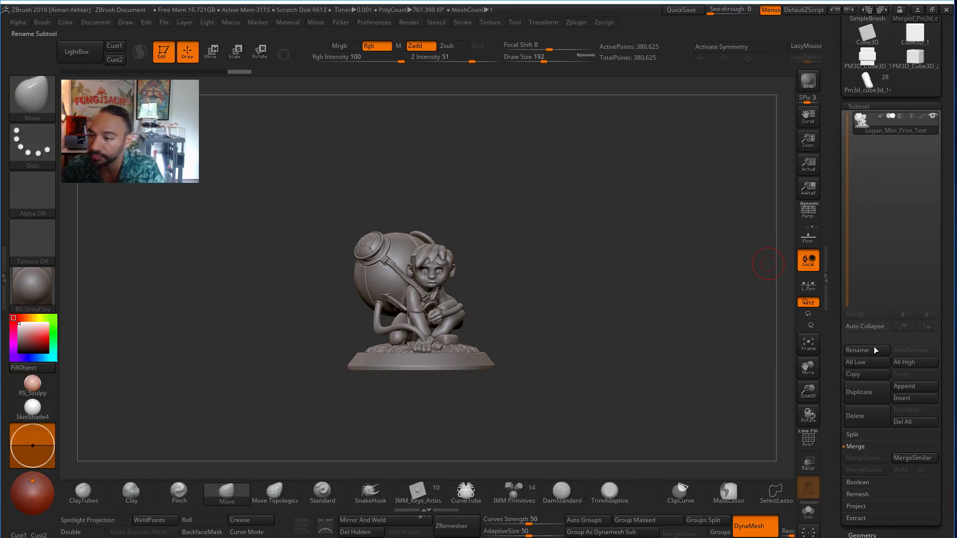
# Export the figure to STL from 3D Print Hub, appending the 30 mm size to the file name Logan_Mini_Print_Test.
pyautogui.click(570, 24)
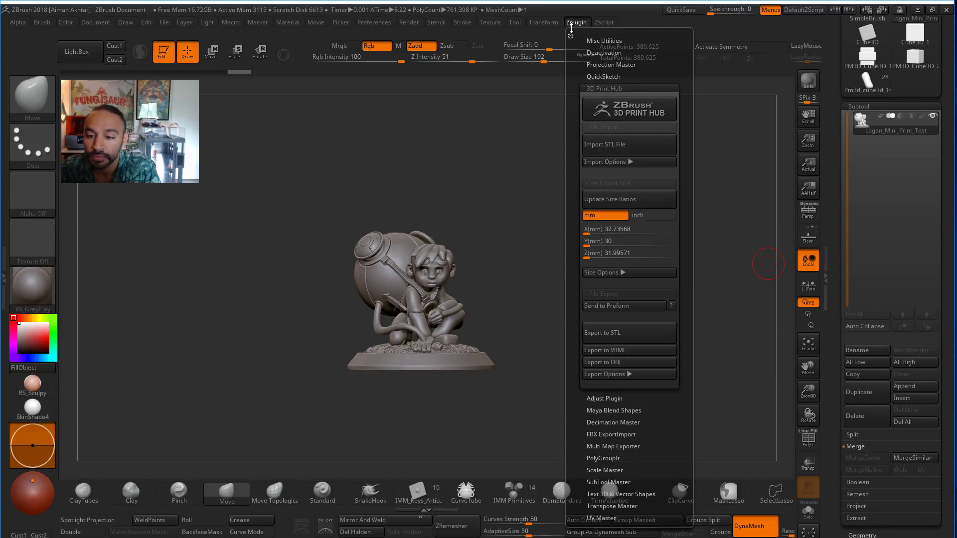
pyautogui.click(637, 340)
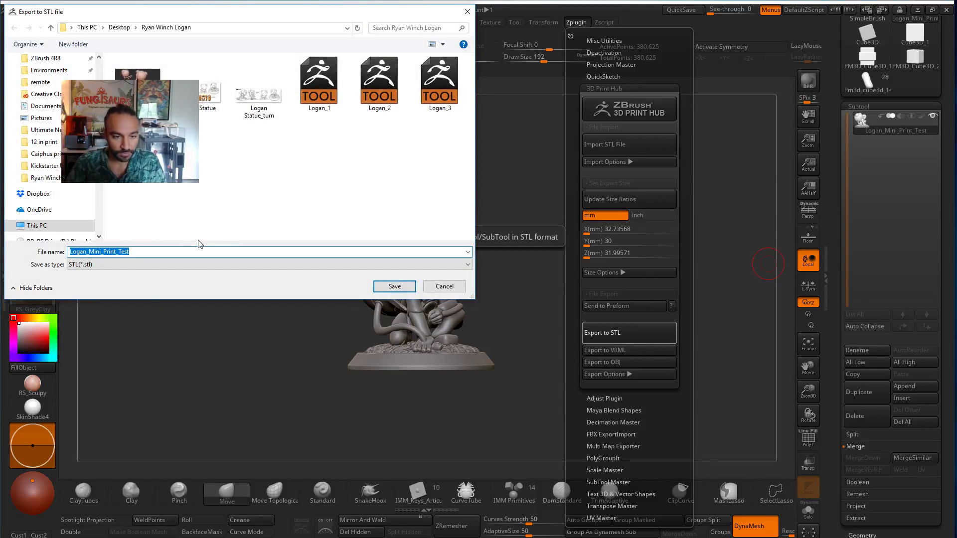
pyautogui.press('End')
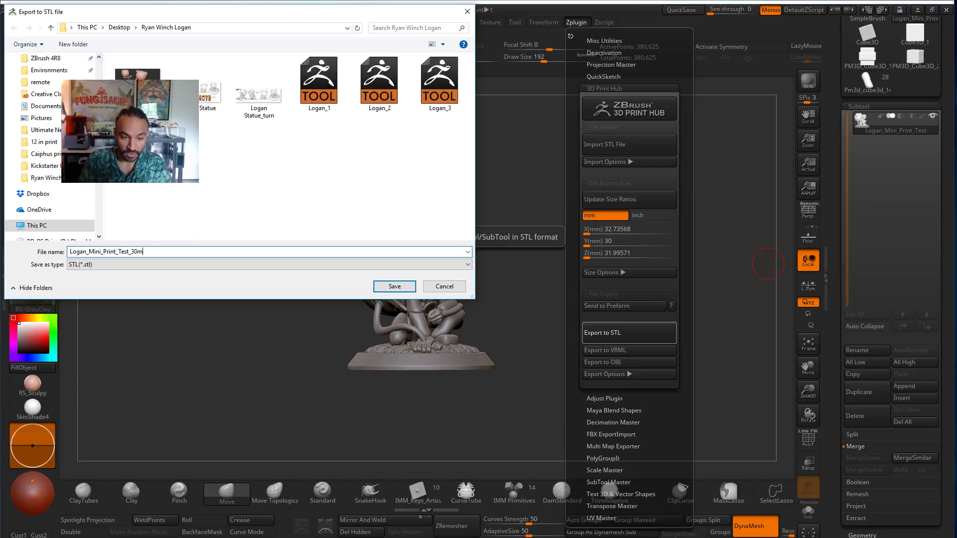
pyautogui.press('Return')
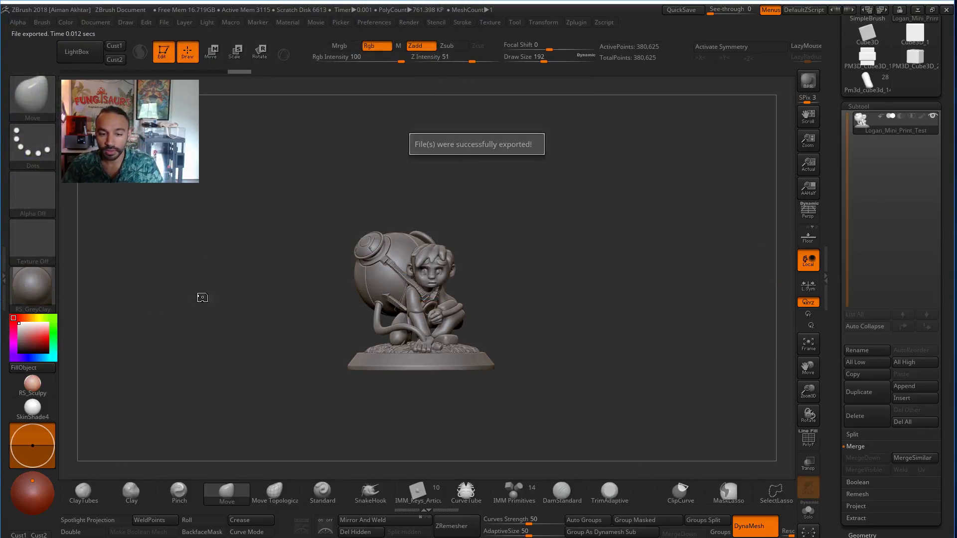
# Send the figure from 3D Print Hub to PreForm and let it repair the damaged model.
pyautogui.moveTo(585, 263); pyautogui.dragTo(576, 282)
pyautogui.click(577, 23)
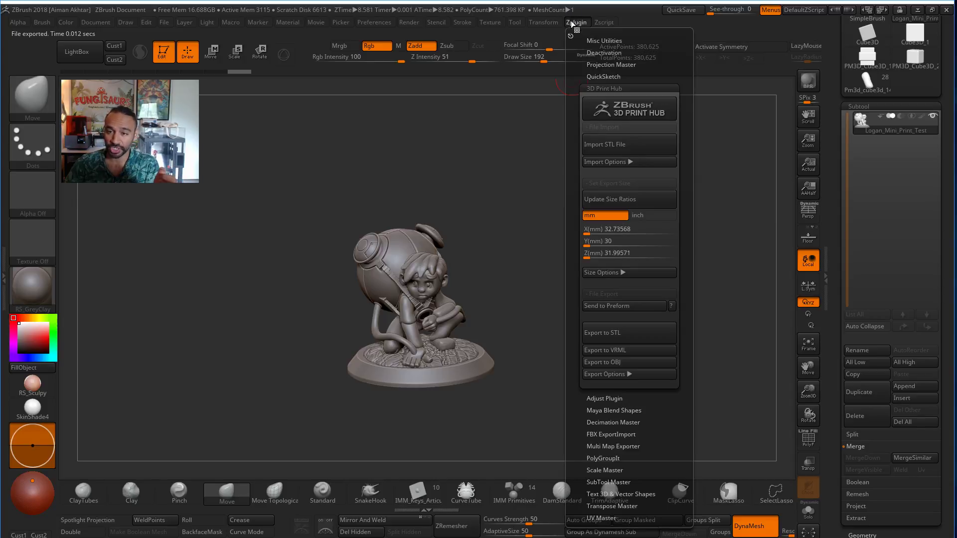
pyautogui.click(624, 307)
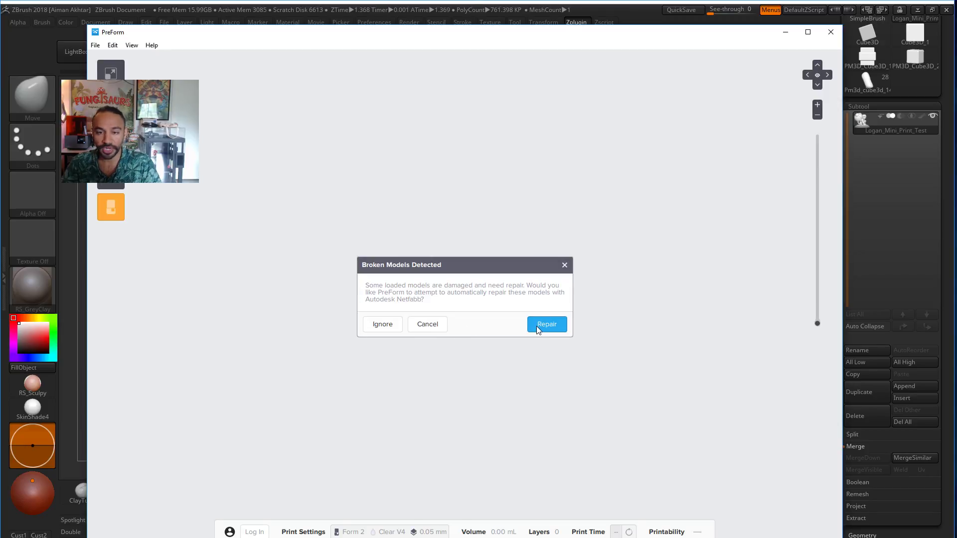
pyautogui.click(555, 326)
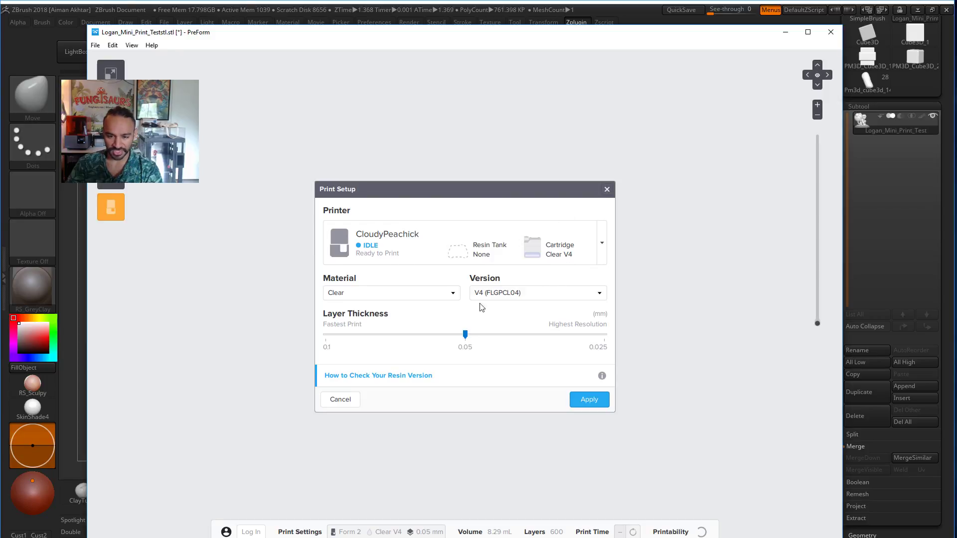
# Set the print material to Grey, version V4, and apply the print setup.
pyautogui.click(455, 295)
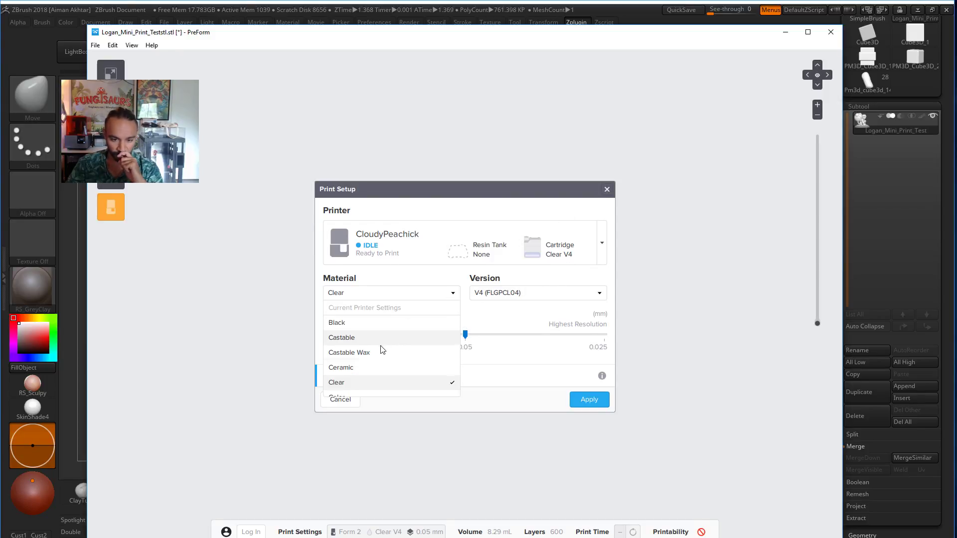
pyautogui.scroll(-2, 395, 349)
pyautogui.scroll(-1, 373, 367)
pyautogui.scroll(2, 372, 367)
pyautogui.scroll(-3, 372, 369)
pyautogui.scroll(-2, 371, 369)
pyautogui.scroll(3, 370, 366)
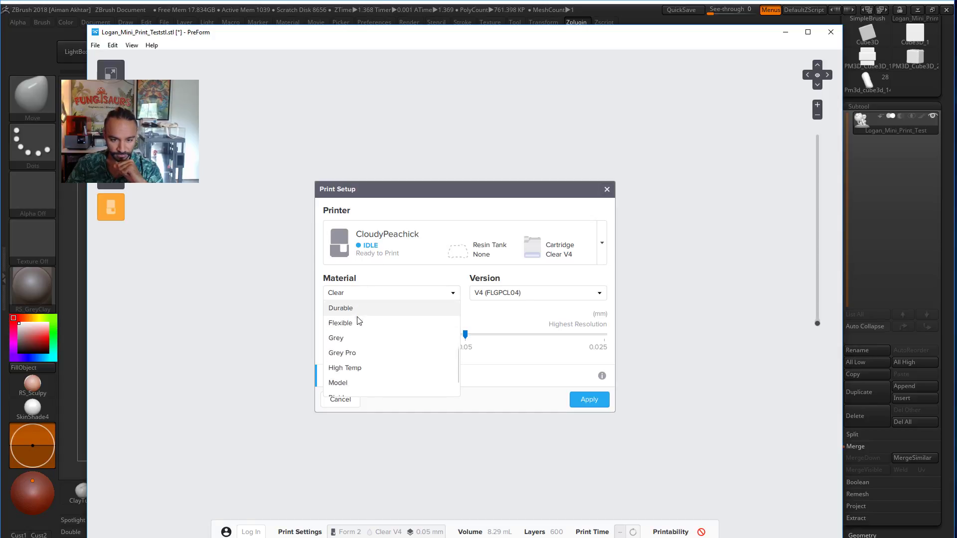
pyautogui.click(349, 369)
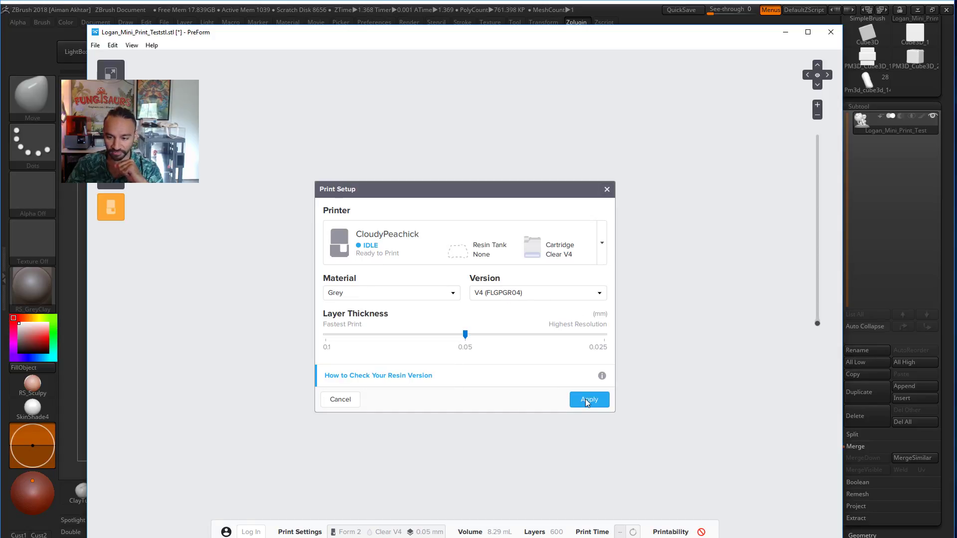
pyautogui.click(586, 399)
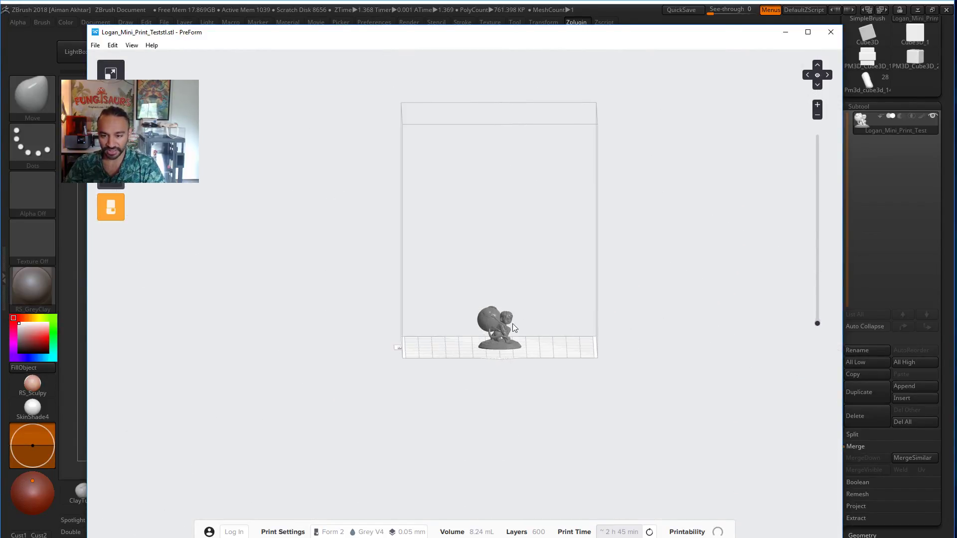
# Inspect the figure on the build platform from several sides and up close.
pyautogui.moveTo(585, 346); pyautogui.dragTo(460, 346, button='right')
pyautogui.scroll(5, 507, 357)
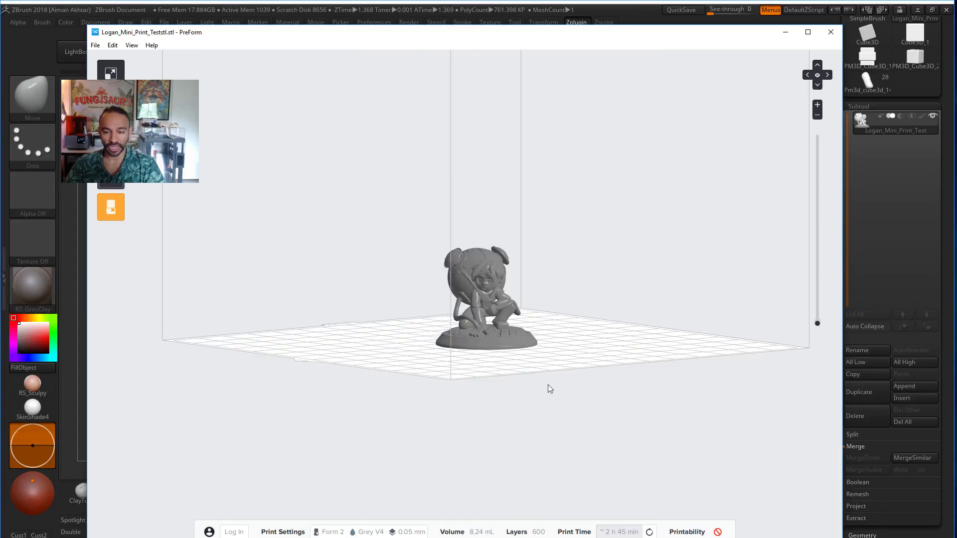
pyautogui.scroll(-5, 568, 374)
pyautogui.moveTo(585, 359); pyautogui.dragTo(627, 360, button='right')
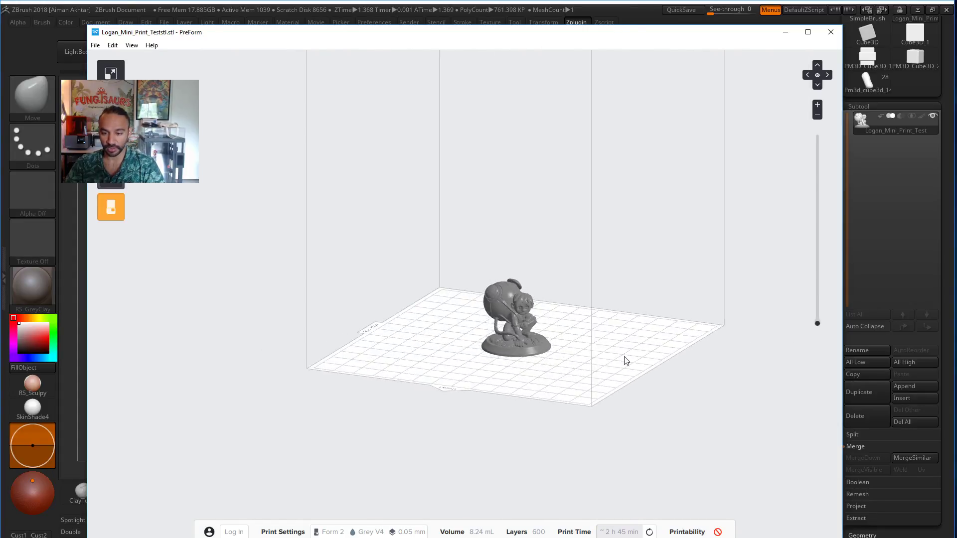
pyautogui.scroll(-5, 629, 329)
pyautogui.moveTo(631, 322)
pyautogui.mouseDown(button='right')
pyautogui.moveTo(618, 336)
pyautogui.moveTo(614, 327)
pyautogui.mouseUp(button='right')
pyautogui.scroll(8, 614, 327)
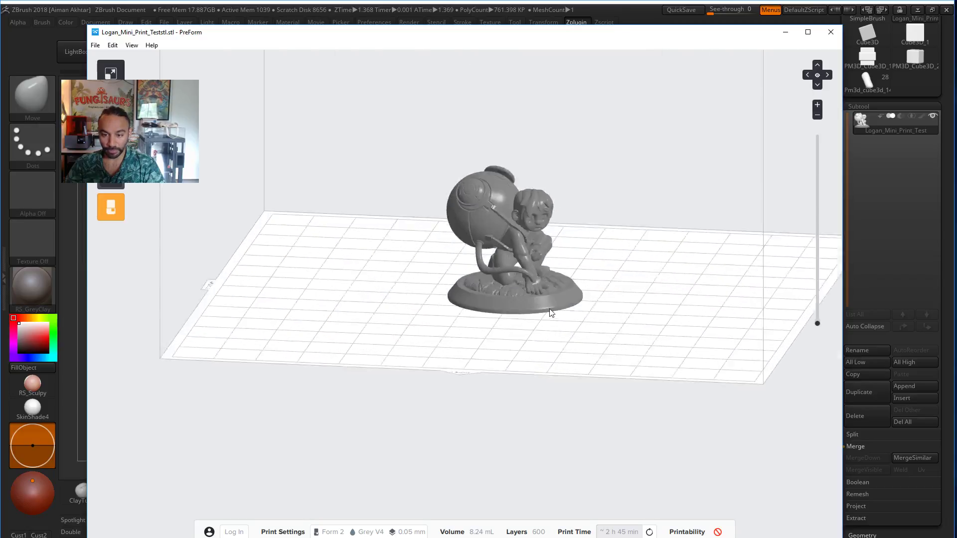
pyautogui.moveTo(550, 314); pyautogui.dragTo(543, 280, button='right')
pyautogui.scroll(6, 522, 325)
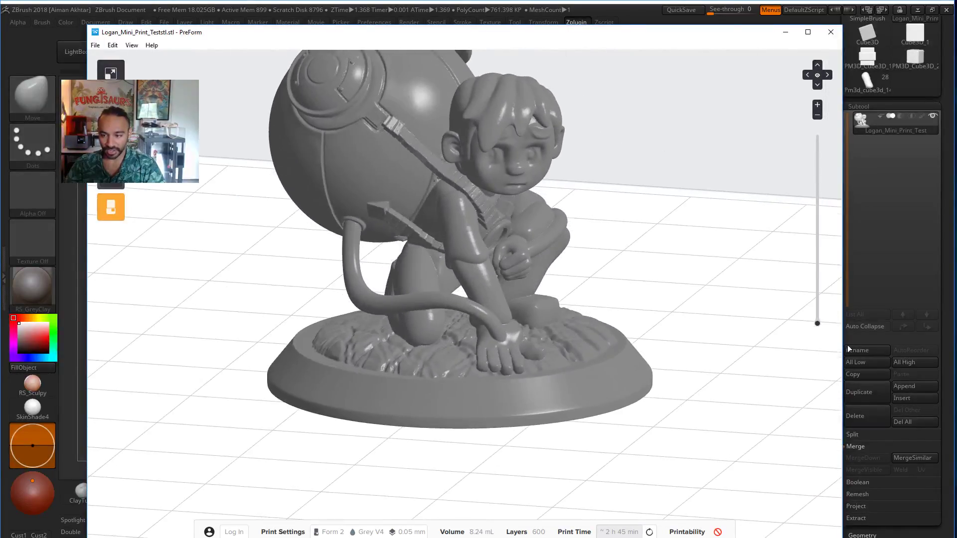
# Slice the preview down to layer 234, examine the cross-sections of the torso and hands, and restore the full model view.
pyautogui.moveTo(817, 324); pyautogui.dragTo(815, 245)
pyautogui.moveTo(354, 255); pyautogui.dragTo(708, 257, button='right')
pyautogui.moveTo(817, 244)
pyautogui.mouseDown()
pyautogui.moveTo(818, 218)
pyautogui.moveTo(818, 245)
pyautogui.mouseUp()
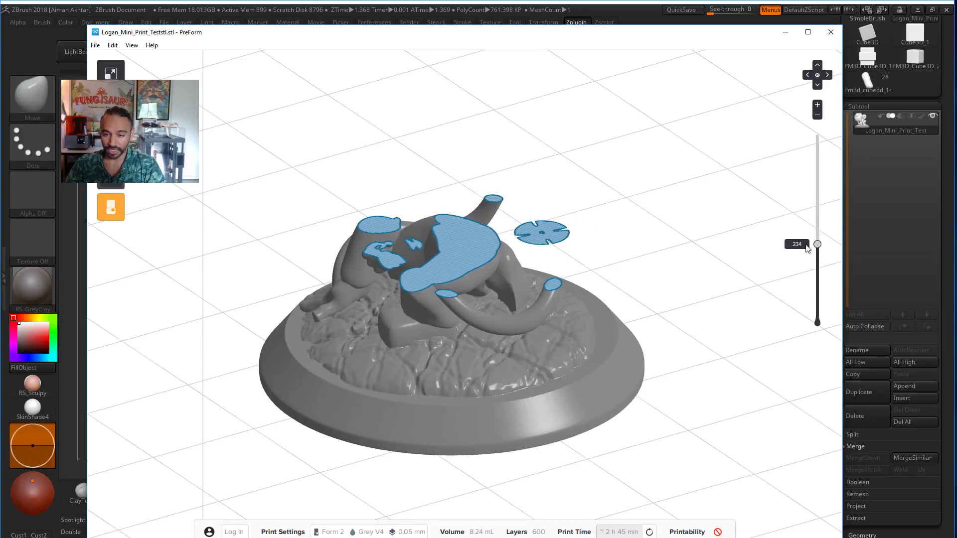
pyautogui.moveTo(484, 228); pyautogui.dragTo(586, 313, button='right')
pyautogui.scroll(4, 426, 244)
pyautogui.scroll(1, 426, 245)
pyautogui.scroll(5, 450, 285)
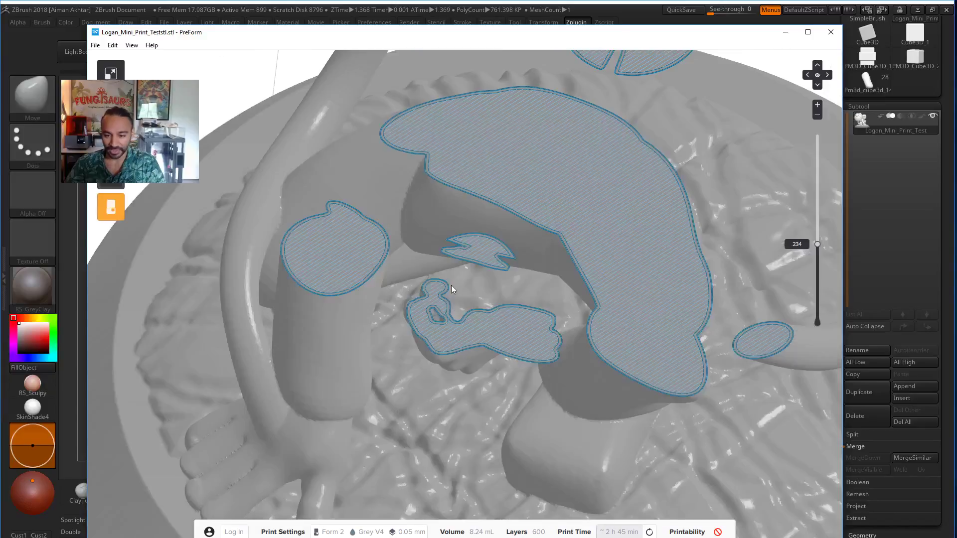
pyautogui.moveTo(451, 285); pyautogui.dragTo(741, 264, button='right')
pyautogui.scroll(-8, 618, 276)
pyautogui.moveTo(818, 244); pyautogui.dragTo(817, 324)
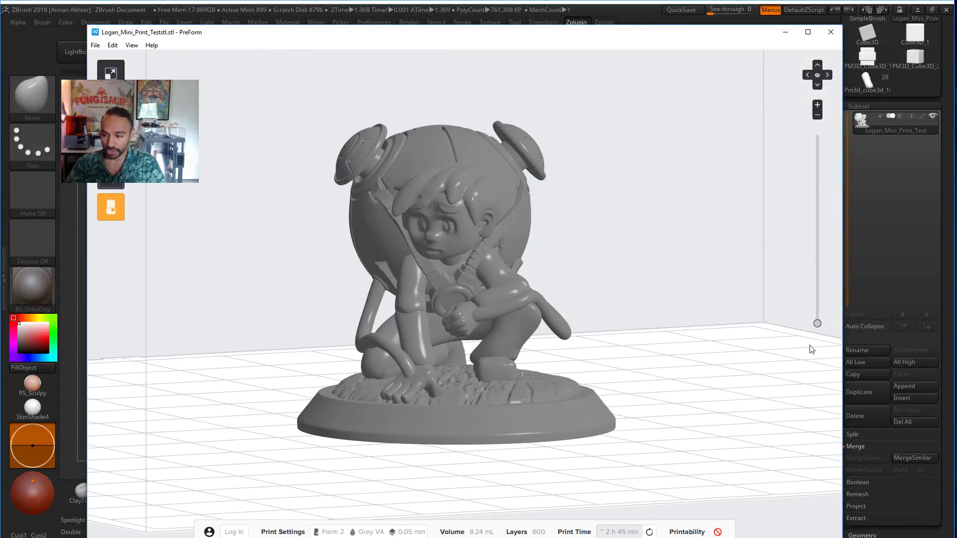
# Select the figure and tilt it backward so its base stands diagonally above the build platform.
pyautogui.scroll(4, 524, 311)
pyautogui.click(484, 274)
pyautogui.moveTo(484, 273); pyautogui.dragTo(501, 236)
pyautogui.moveTo(499, 253); pyautogui.dragTo(492, 319, button='right')
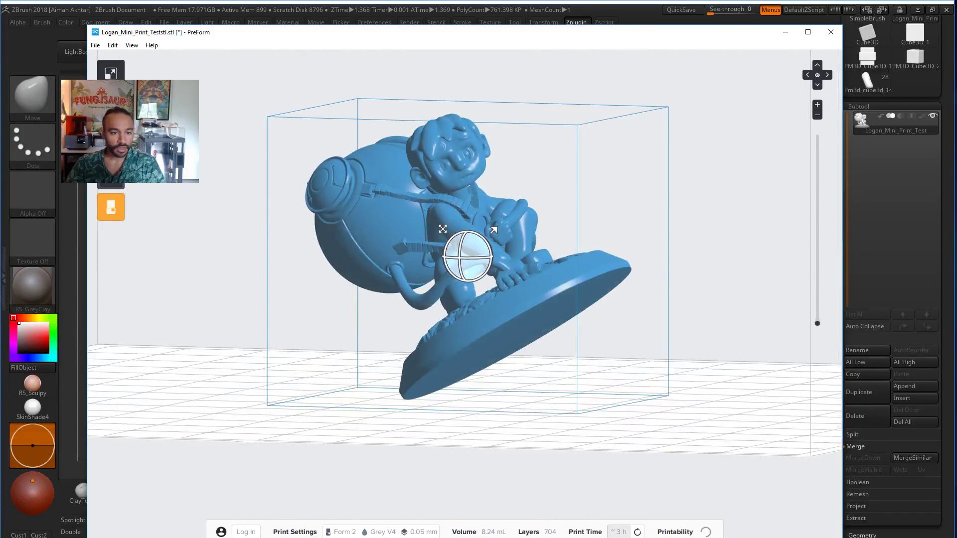
# Set the support point size to 0.30 mm and generate supports for the selected figure.
pyautogui.click(110, 207)
pyautogui.moveTo(196, 238)
pyautogui.mouseDown()
pyautogui.moveTo(207, 239)
pyautogui.moveTo(186, 240)
pyautogui.mouseUp()
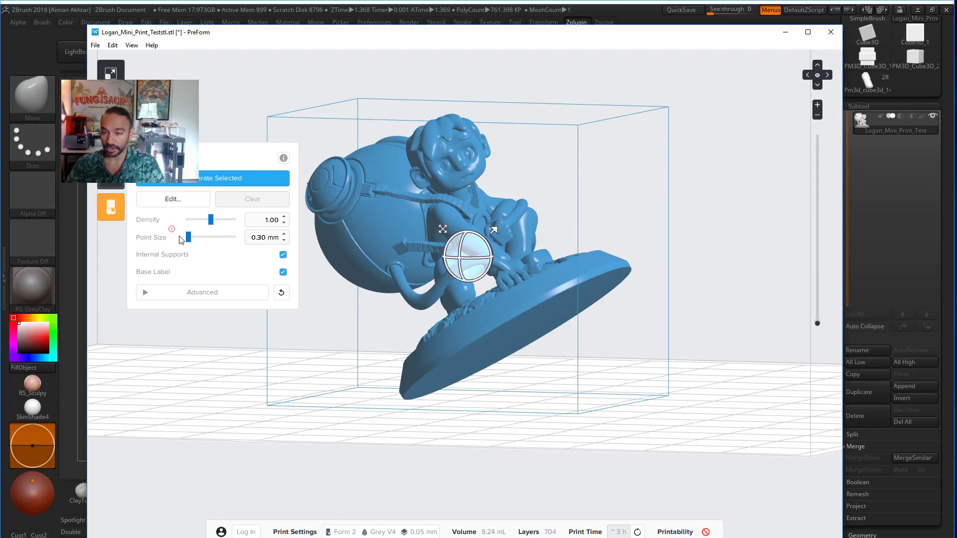
pyautogui.click(236, 180)
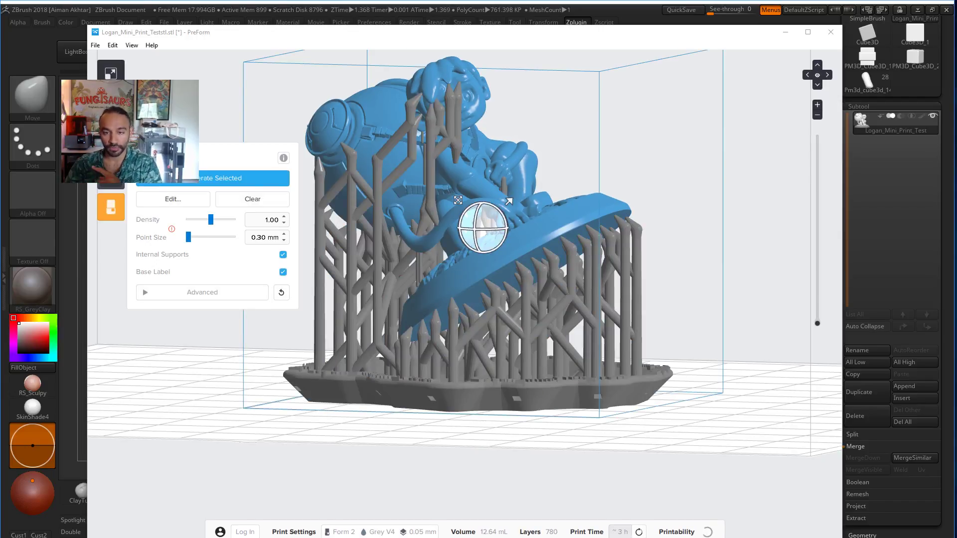
# Examine where the supports touch the figure's face, hair, hands and backpack sphere.
pyautogui.moveTo(349, 270); pyautogui.dragTo(556, 159, button='right')
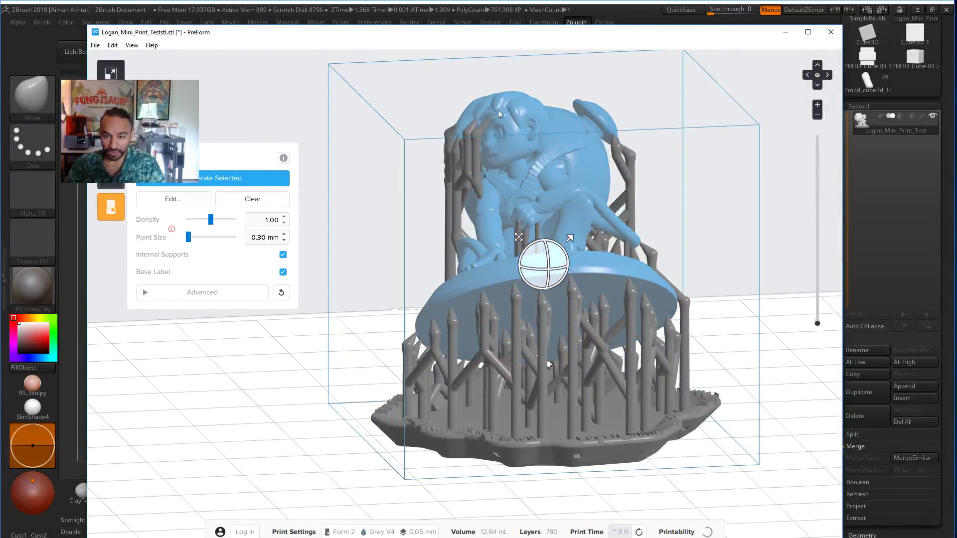
pyautogui.moveTo(498, 107); pyautogui.dragTo(496, 79, button='right')
pyautogui.scroll(5, 471, 137)
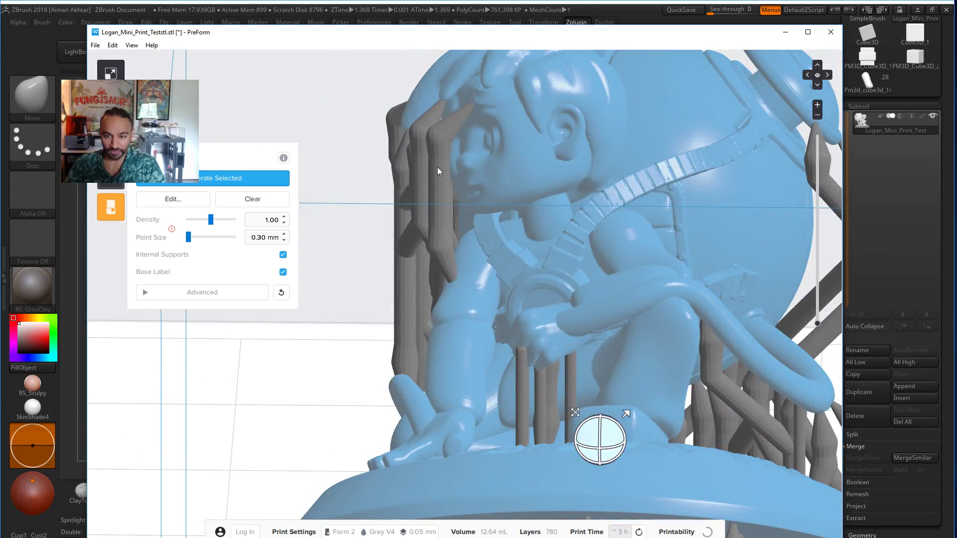
pyautogui.moveTo(450, 189); pyautogui.dragTo(531, 286, button='right')
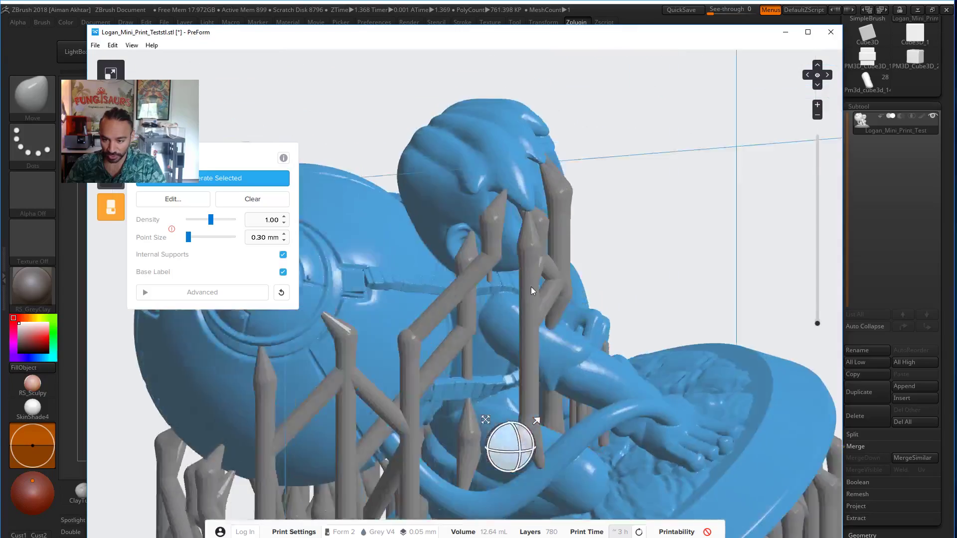
pyautogui.scroll(3, 510, 318)
pyautogui.moveTo(511, 318); pyautogui.dragTo(546, 270, button='right')
pyautogui.scroll(-5, 501, 235)
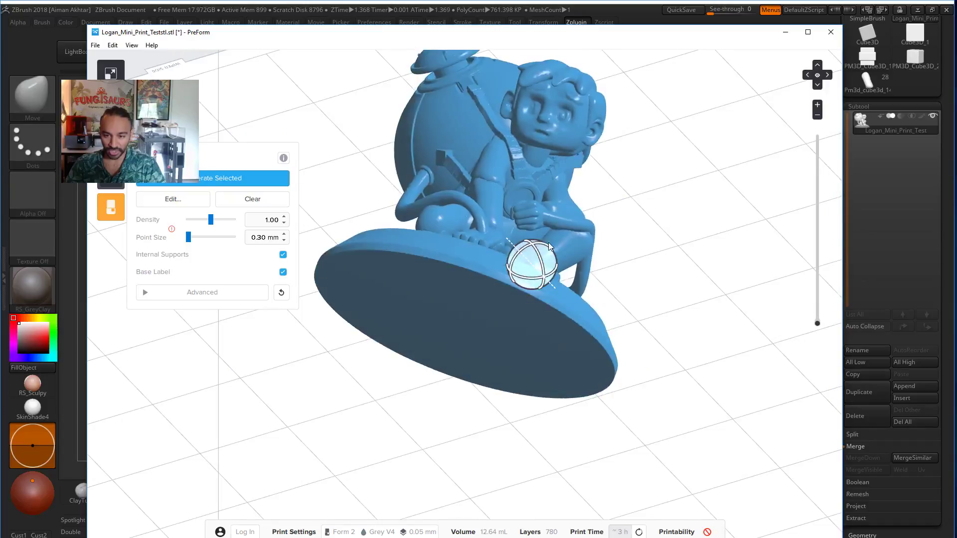
# Rotate the figure to a different tilt and generate a new set of supports.
pyautogui.moveTo(549, 243); pyautogui.dragTo(612, 346, button='right')
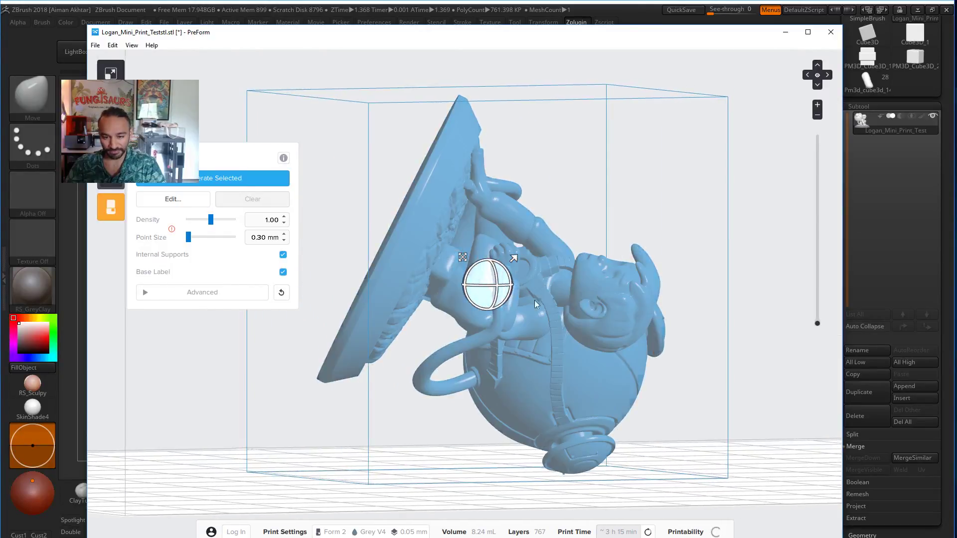
pyautogui.moveTo(389, 298); pyautogui.dragTo(573, 327, button='right')
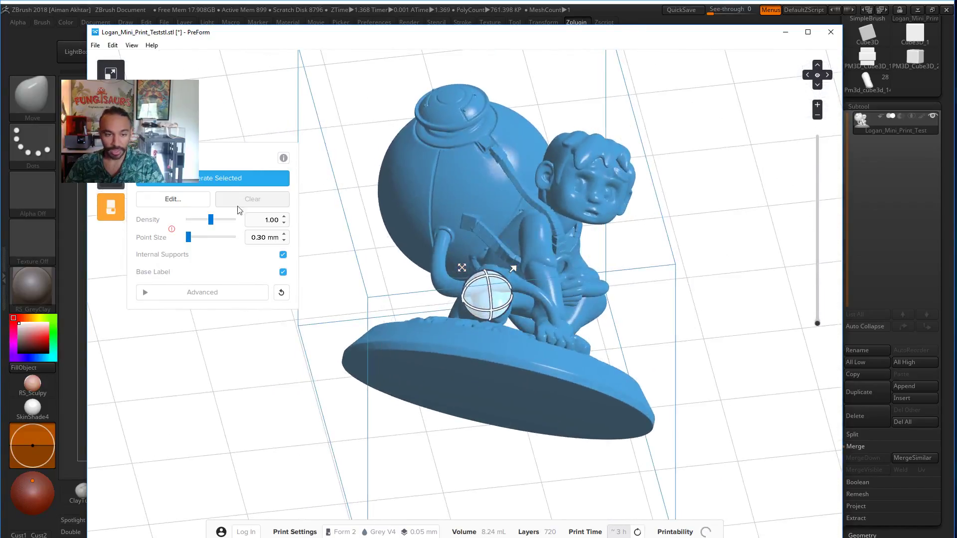
pyautogui.click(234, 178)
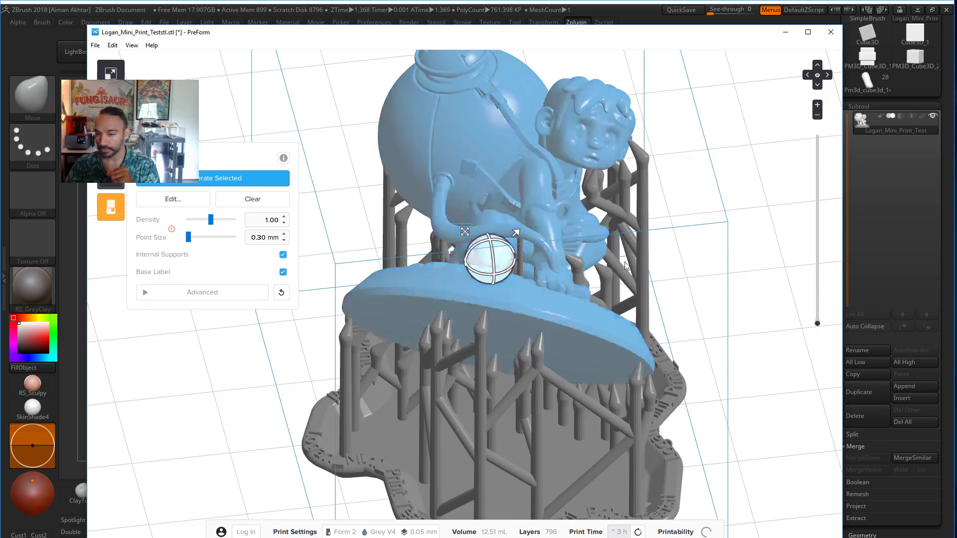
# Check the new supports around the back of the figure, the round backpack, its top cap and the hose.
pyautogui.moveTo(499, 279); pyautogui.dragTo(570, 109, button='right')
pyautogui.moveTo(654, 145); pyautogui.dragTo(868, 242, button='right')
pyautogui.scroll(5, 628, 266)
pyautogui.moveTo(626, 262)
pyautogui.mouseDown(button='right')
pyautogui.moveTo(457, 214)
pyautogui.moveTo(480, 185)
pyautogui.moveTo(493, 289)
pyautogui.moveTo(490, 234)
pyautogui.moveTo(538, 192)
pyautogui.moveTo(613, 152)
pyautogui.moveTo(558, 268)
pyautogui.moveTo(699, 247)
pyautogui.moveTo(622, 223)
pyautogui.moveTo(582, 247)
pyautogui.moveTo(609, 339)
pyautogui.moveTo(609, 261)
pyautogui.mouseUp(button='right')
pyautogui.scroll(-4, 631, 152)
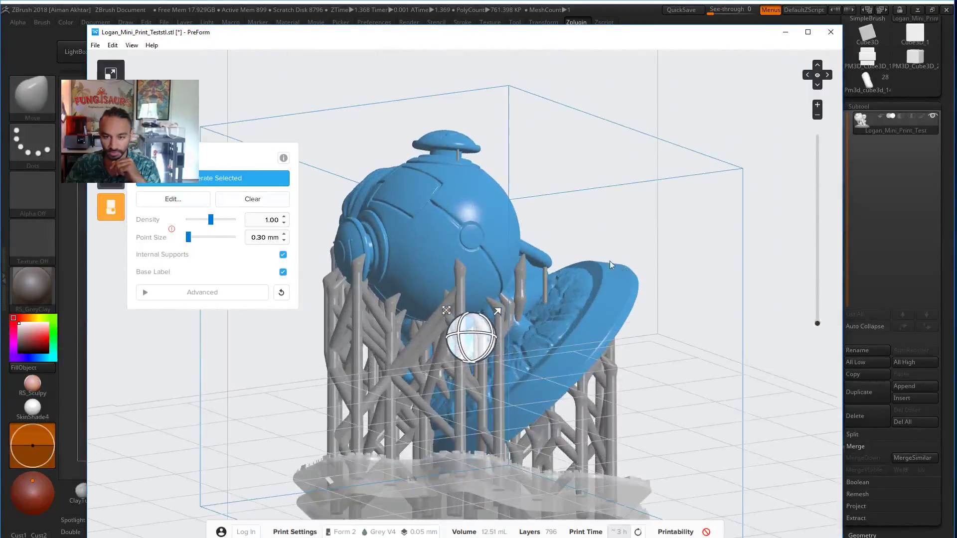
pyautogui.scroll(4, 460, 142)
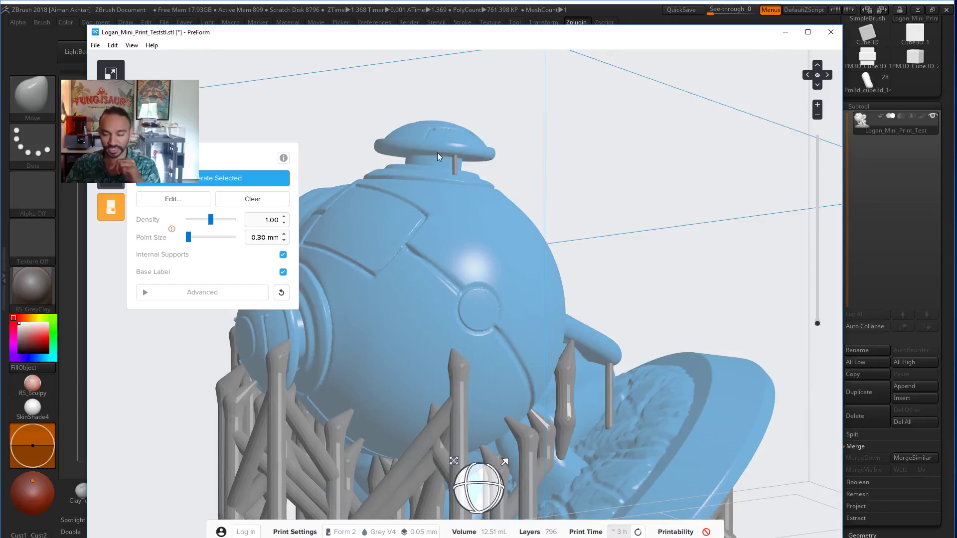
pyautogui.moveTo(426, 162); pyautogui.dragTo(556, 230, button='right')
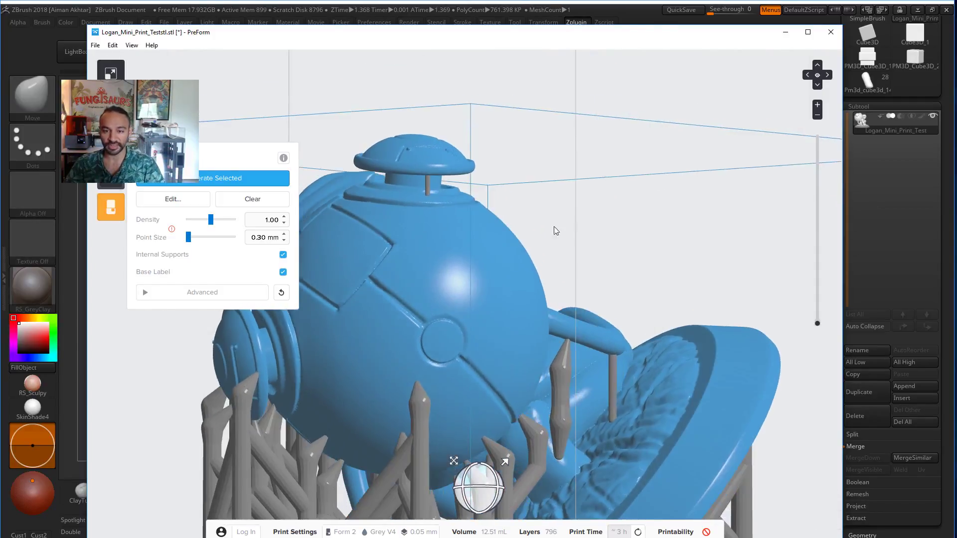
# Reorient the figure in several turns, adjusting its backward and sideways tilt on the build platform.
pyautogui.moveTo(530, 178); pyautogui.dragTo(546, 335, button='right')
pyautogui.moveTo(546, 336)
pyautogui.mouseDown()
pyautogui.moveTo(559, 285)
pyautogui.moveTo(573, 293)
pyautogui.moveTo(540, 322)
pyautogui.mouseUp()
pyautogui.moveTo(540, 323); pyautogui.dragTo(668, 348, button='right')
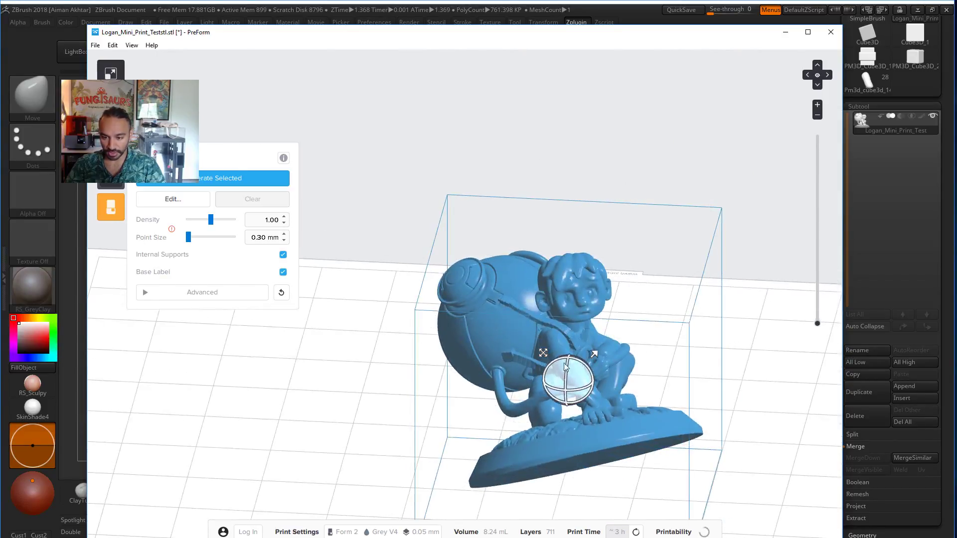
pyautogui.moveTo(566, 367); pyautogui.dragTo(531, 400)
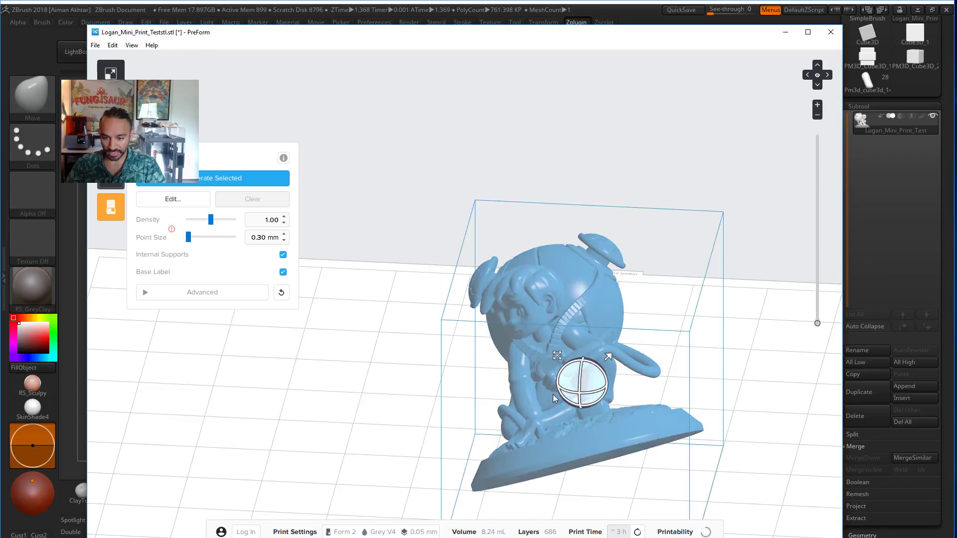
pyautogui.moveTo(594, 376)
pyautogui.mouseDown()
pyautogui.moveTo(577, 385)
pyautogui.moveTo(591, 384)
pyautogui.mouseUp()
pyautogui.moveTo(591, 384); pyautogui.dragTo(595, 382, button='right')
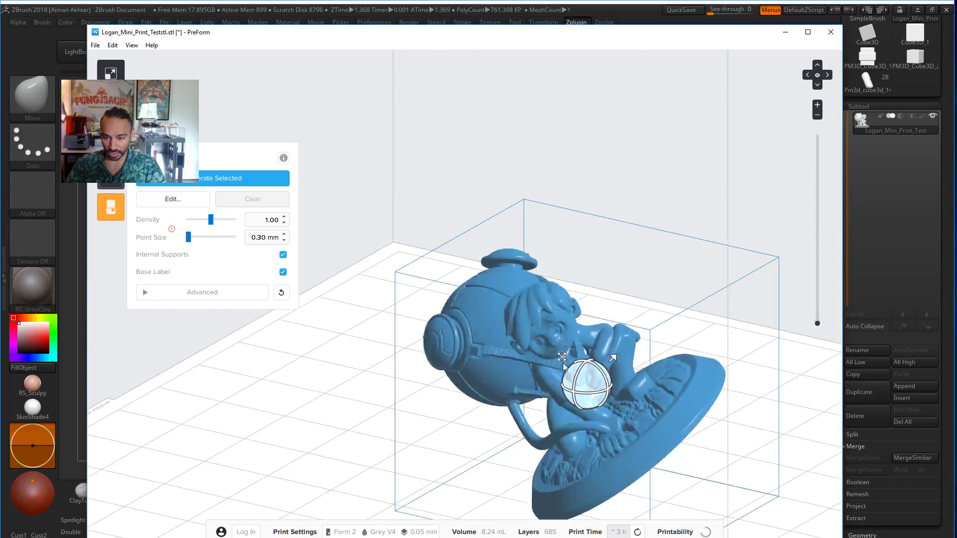
pyautogui.moveTo(531, 331); pyautogui.dragTo(618, 305, button='right')
pyautogui.moveTo(514, 315); pyautogui.dragTo(530, 356)
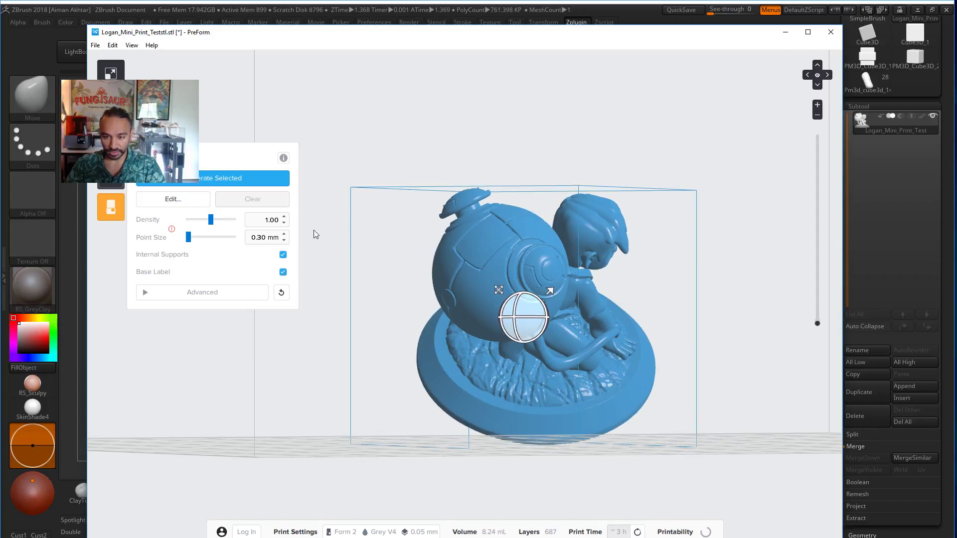
# Generate a new set of supports for the reoriented figure and check them around the body and base.
pyautogui.click(210, 187)
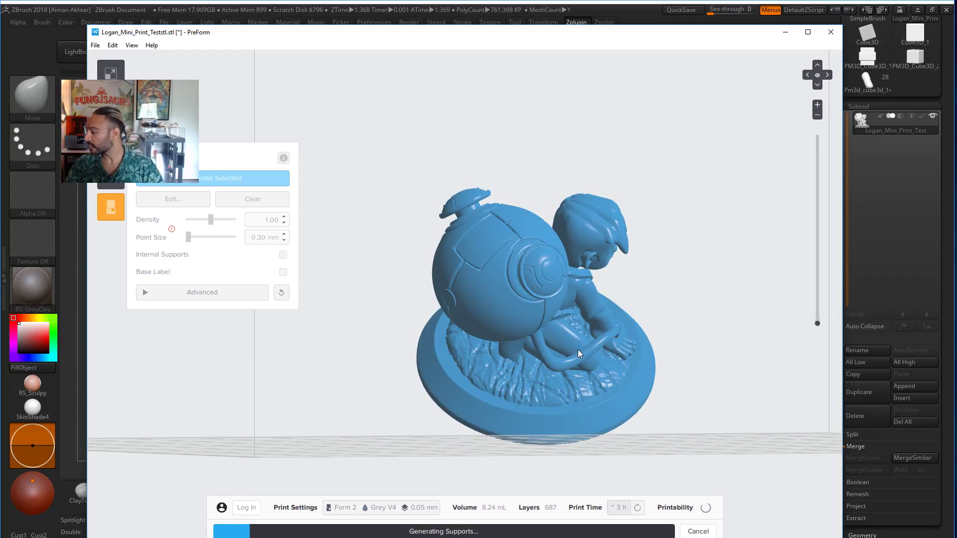
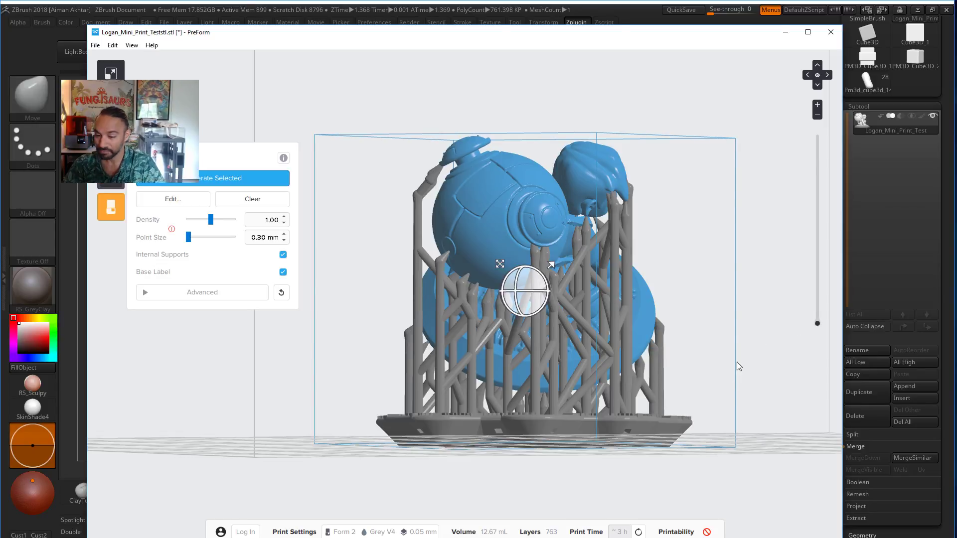
pyautogui.moveTo(662, 370); pyautogui.dragTo(193, 329, button='right')
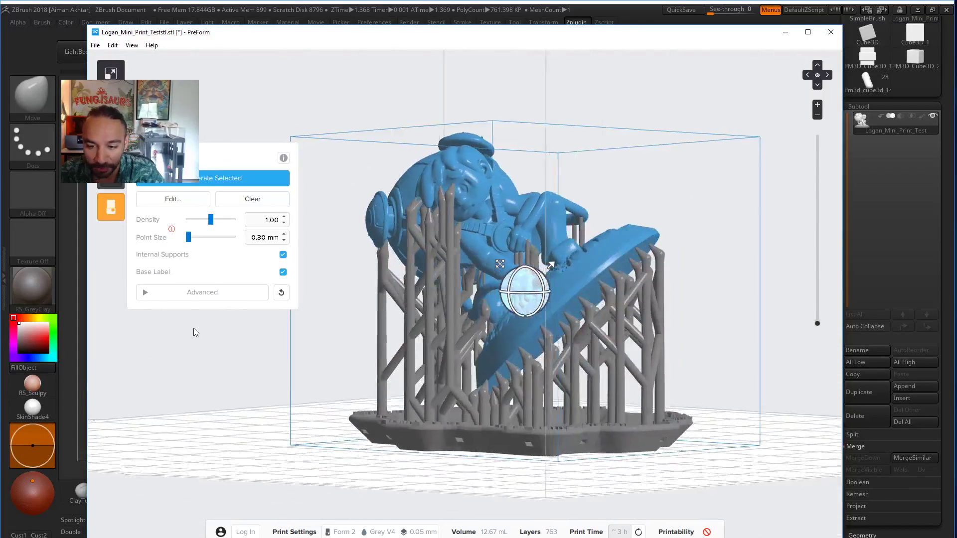
pyautogui.scroll(5, 377, 308)
pyautogui.moveTo(549, 351); pyautogui.dragTo(579, 368, button='right')
pyautogui.scroll(-3, 587, 333)
pyautogui.moveTo(587, 333); pyautogui.dragTo(576, 257, button='right')
pyautogui.scroll(-2, 578, 220)
# Edit the supports and add six 1.12 mm support points spread across the underside of the round base.
pyautogui.moveTo(609, 388); pyautogui.dragTo(528, 187, button='right')
pyautogui.click(202, 200)
pyautogui.moveTo(648, 299); pyautogui.dragTo(543, 342, button='right')
pyautogui.scroll(4, 540, 437)
pyautogui.moveTo(540, 437); pyautogui.dragTo(556, 385, button='middle')
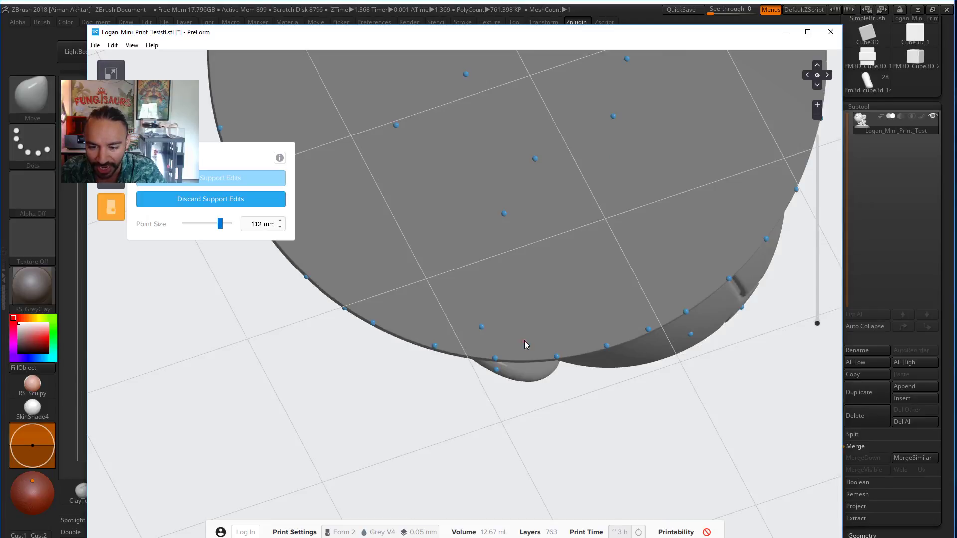
pyautogui.click(528, 336)
pyautogui.click(382, 279)
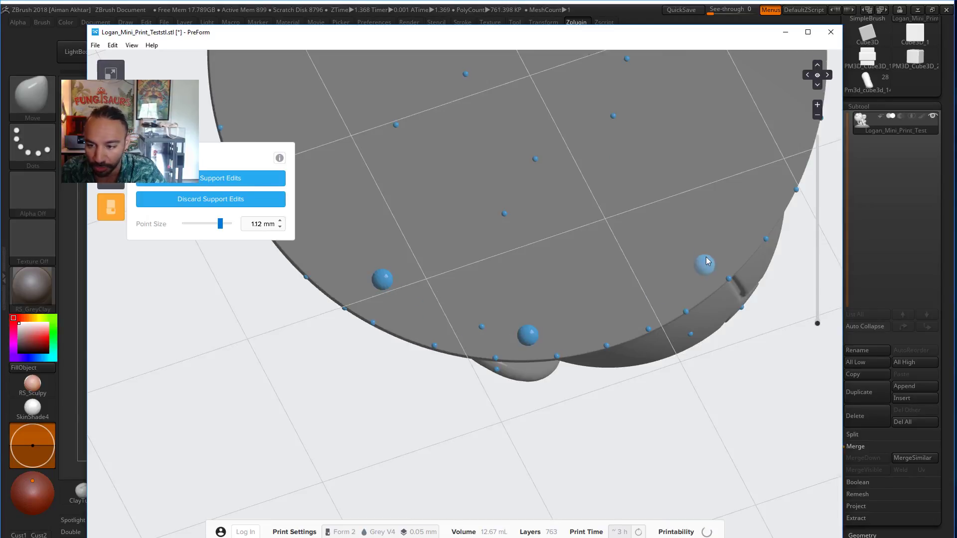
pyautogui.moveTo(684, 247); pyautogui.dragTo(632, 302, button='right')
pyautogui.click(635, 297)
pyautogui.click(438, 229)
pyautogui.moveTo(439, 229); pyautogui.dragTo(686, 260, button='right')
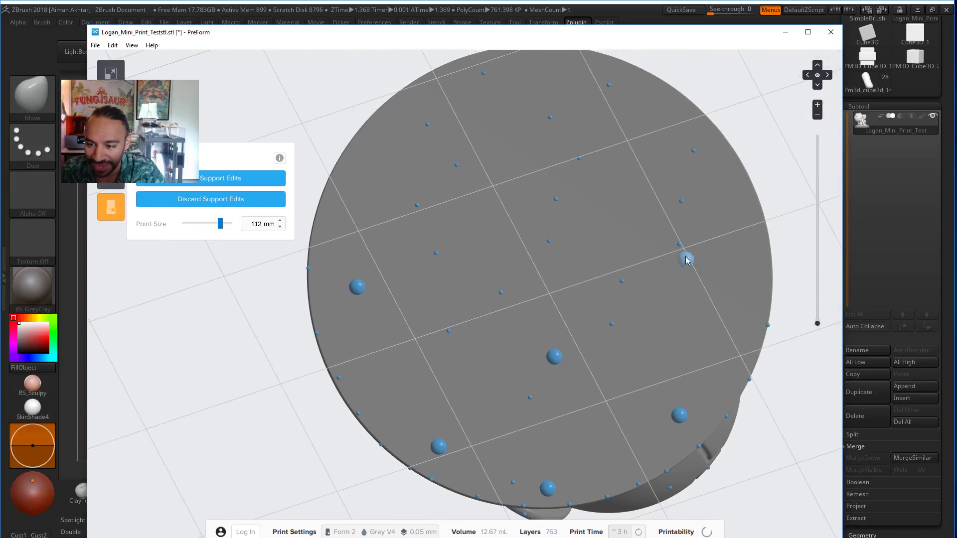
# Check the added points on the base from several sides and apply the support edits.
pyautogui.scroll(-3, 585, 280)
pyautogui.moveTo(585, 279); pyautogui.dragTo(722, 346, button='right')
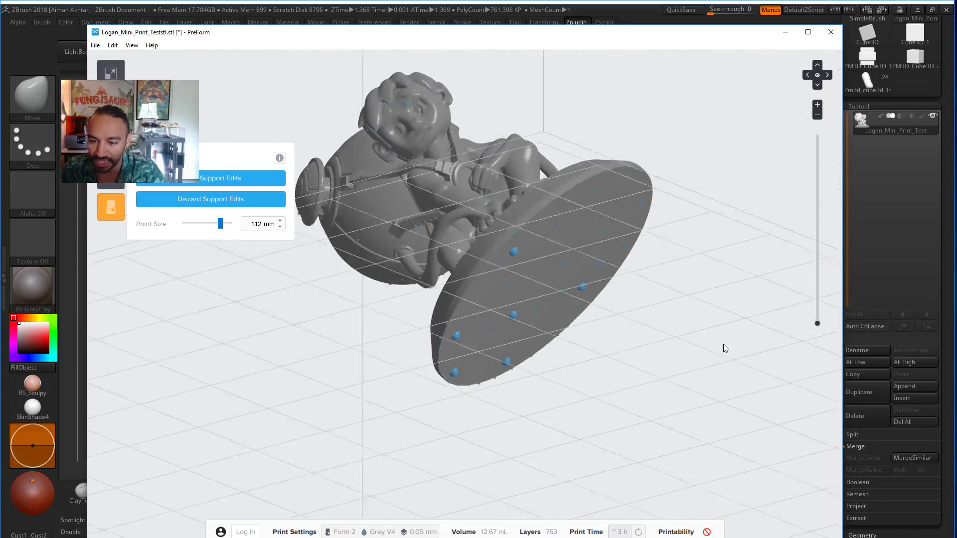
pyautogui.moveTo(507, 343); pyautogui.dragTo(447, 363, button='right')
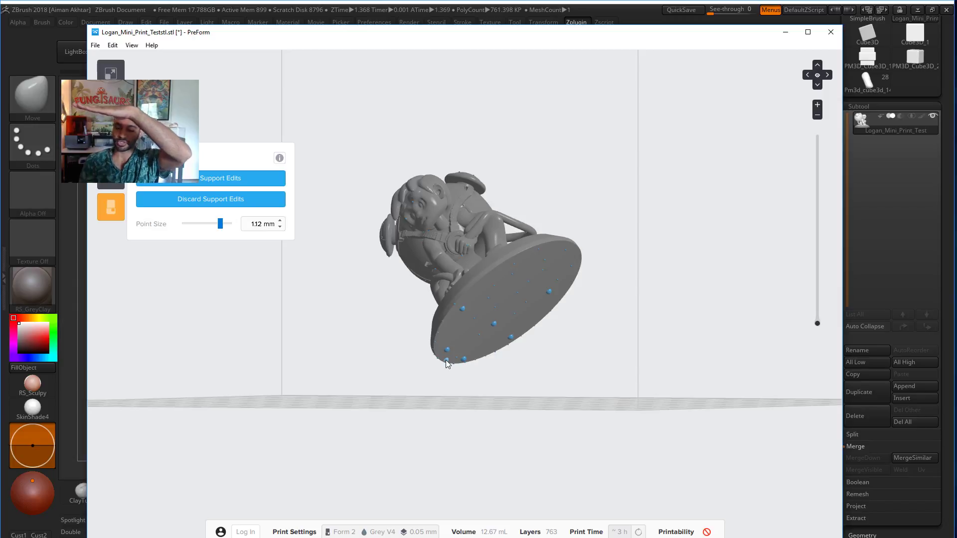
pyautogui.moveTo(381, 312); pyautogui.dragTo(495, 323, button='right')
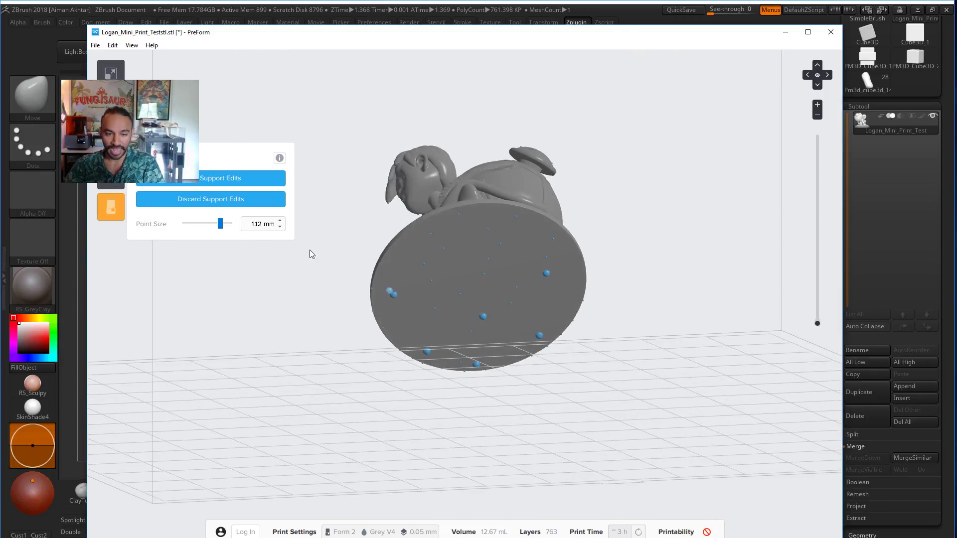
pyautogui.click(232, 183)
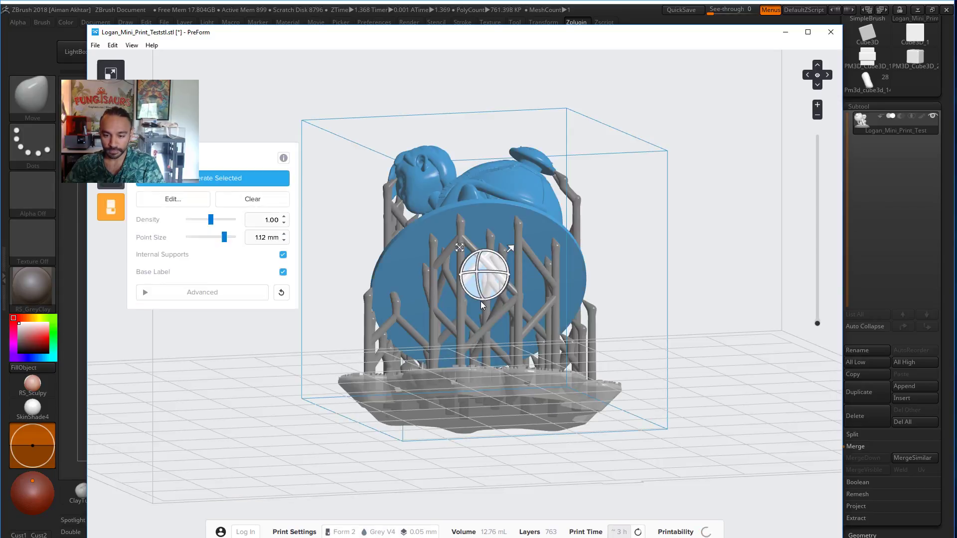
# Move the supported figure from the middle of the build platform to the front corner on the wiper side.
pyautogui.scroll(-4, 603, 367)
pyautogui.moveTo(567, 341); pyautogui.dragTo(673, 374, button='right')
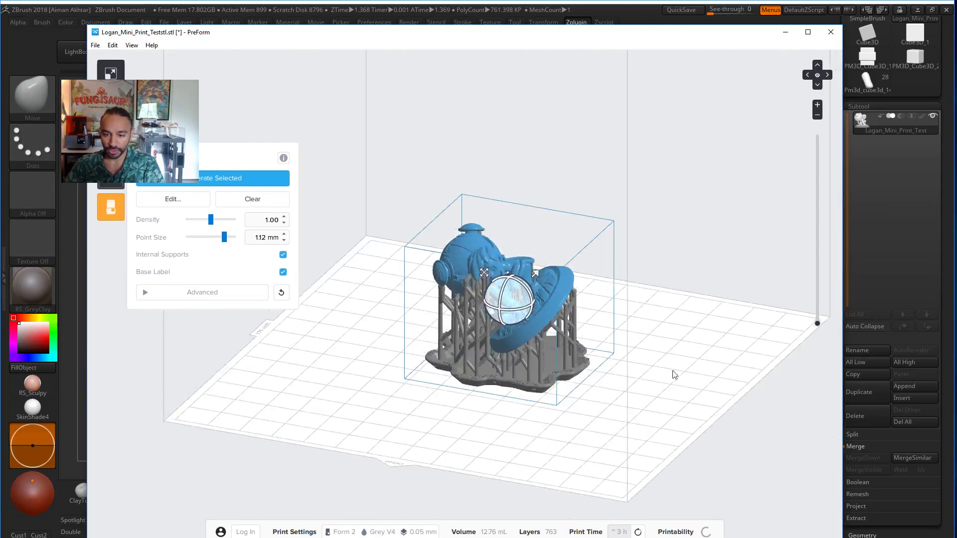
pyautogui.scroll(4, 621, 421)
pyautogui.scroll(-4, 622, 420)
pyautogui.moveTo(622, 421); pyautogui.dragTo(648, 442, button='right')
pyautogui.scroll(-3, 648, 443)
pyautogui.moveTo(648, 443); pyautogui.dragTo(660, 365, button='middle')
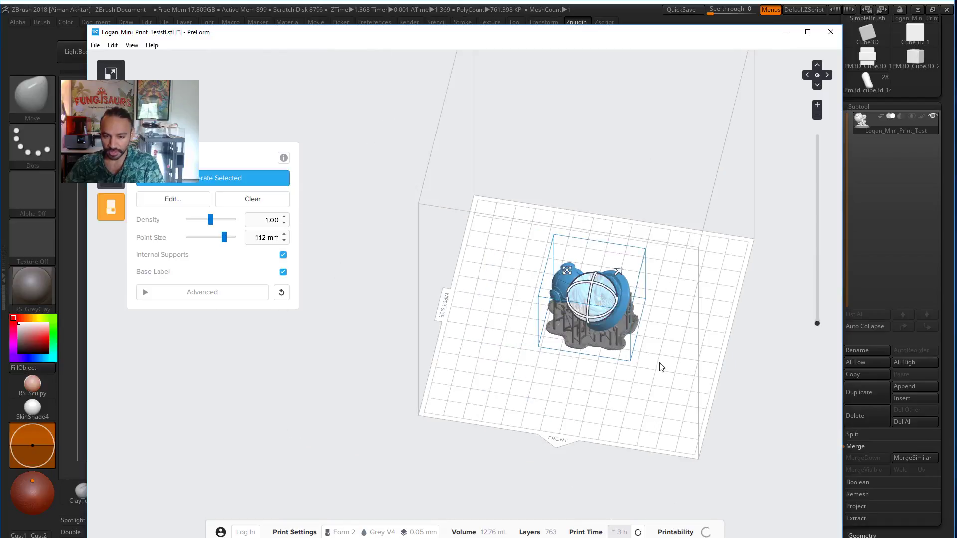
pyautogui.moveTo(660, 366); pyautogui.dragTo(654, 414, button='right')
pyautogui.scroll(3, 573, 291)
pyautogui.moveTo(567, 271); pyautogui.dragTo(448, 372)
pyautogui.scroll(-3, 581, 356)
pyautogui.moveTo(583, 361); pyautogui.dragTo(605, 388, button='right')
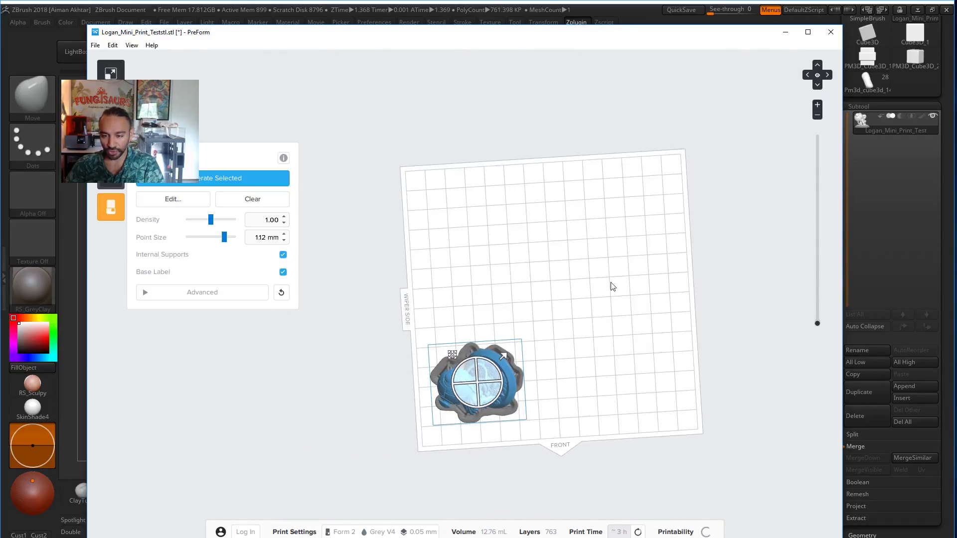
# Nudge the figure's position within the front wiper-side corner of the platform and deselect it.
pyautogui.moveTo(453, 355); pyautogui.dragTo(445, 364)
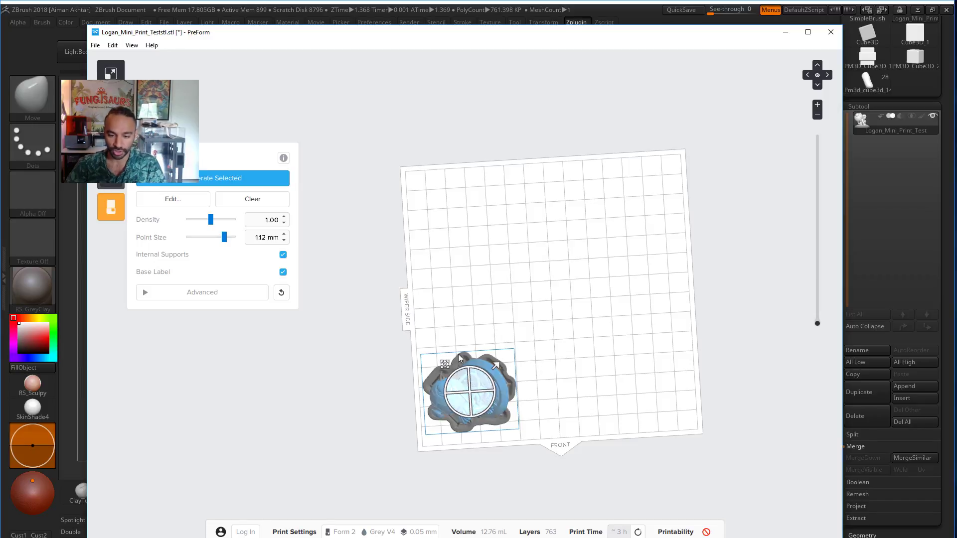
pyautogui.moveTo(446, 362); pyautogui.dragTo(380, 371)
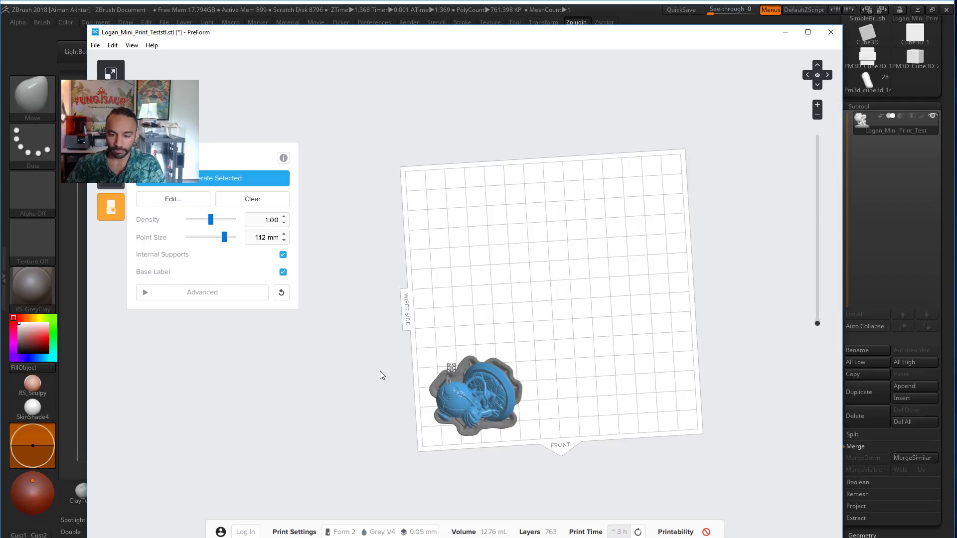
pyautogui.moveTo(572, 384); pyautogui.dragTo(609, 313, button='right')
pyautogui.click(609, 315)
pyautogui.scroll(4, 603, 344)
pyautogui.moveTo(599, 348); pyautogui.dragTo(544, 418, button='right')
# Save the print job as Logan_Mini_Print_Test_30mm_PF in PreForm Jobs format in the client's project folder on the desktop.
pyautogui.click(95, 45)
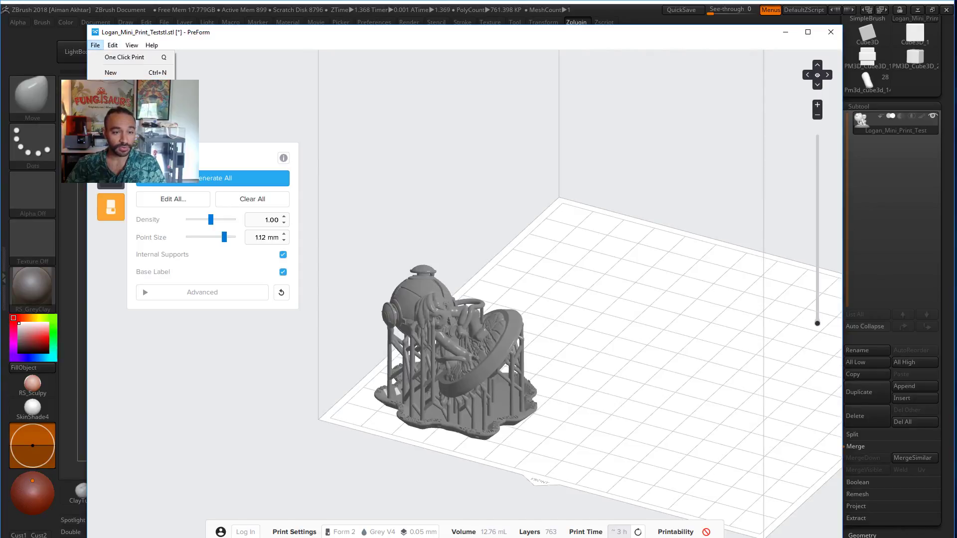
pyautogui.click(107, 60)
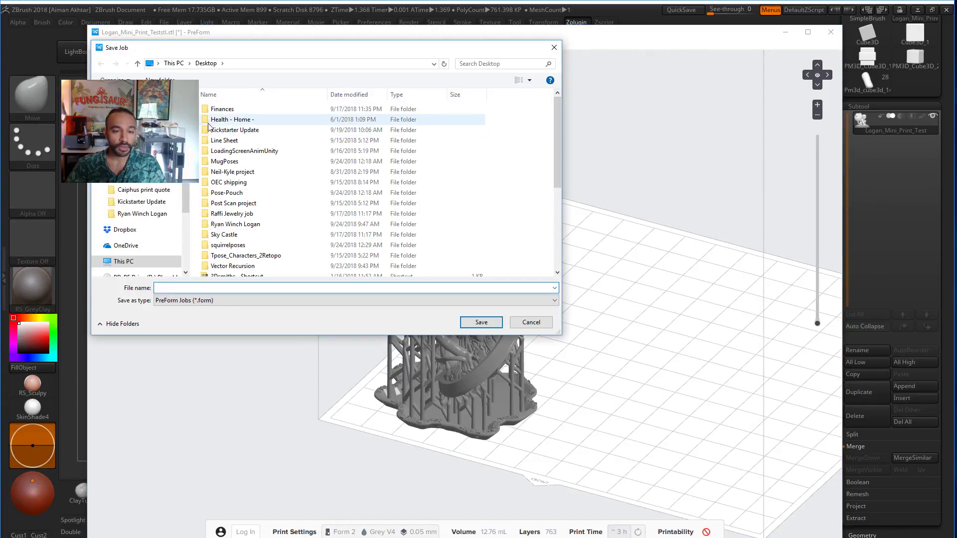
pyautogui.click(156, 214)
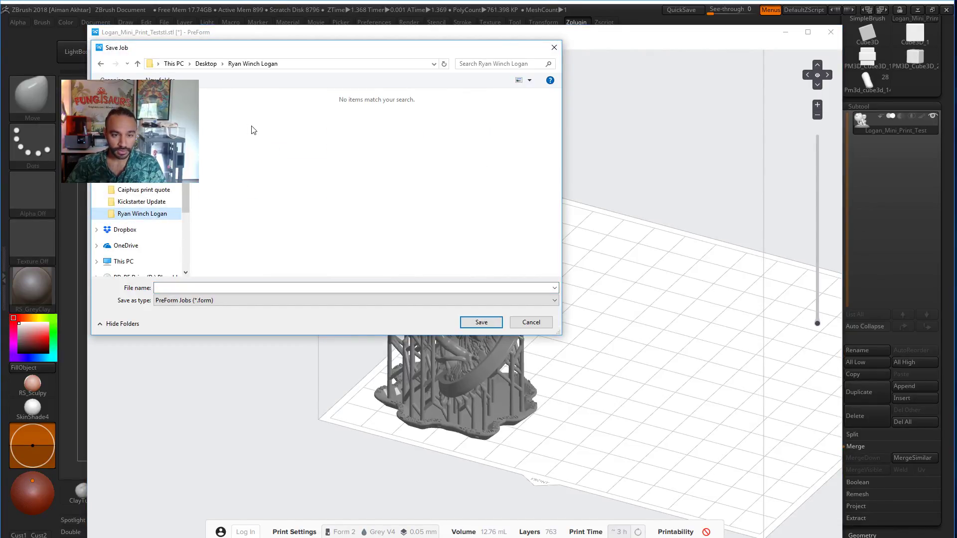
pyautogui.click(219, 286)
pyautogui.write('Log')
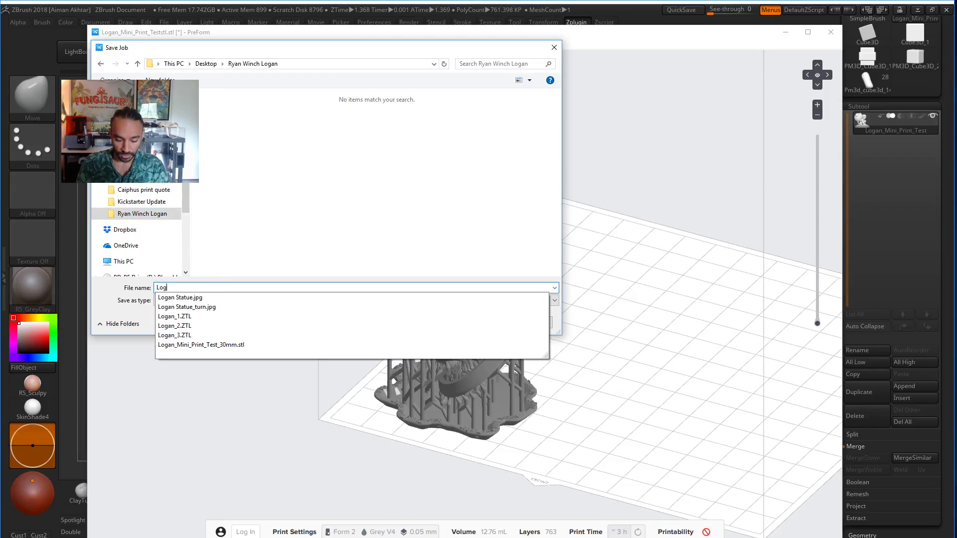
pyautogui.write('an')
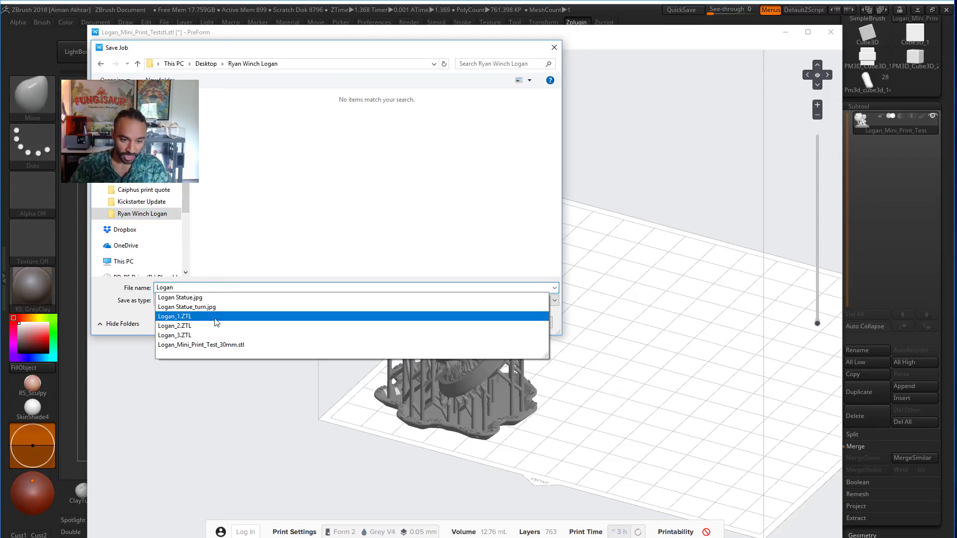
pyautogui.click(223, 334)
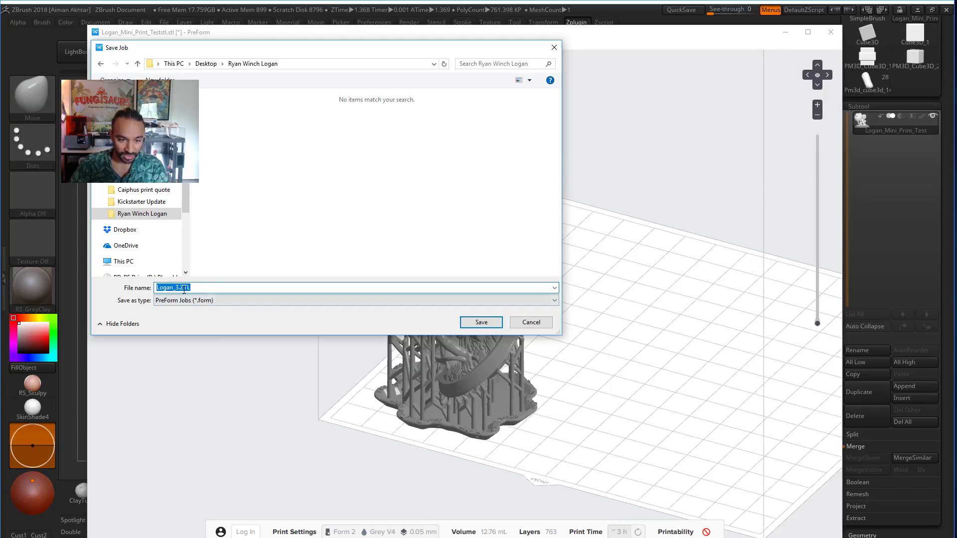
pyautogui.write('Lo')
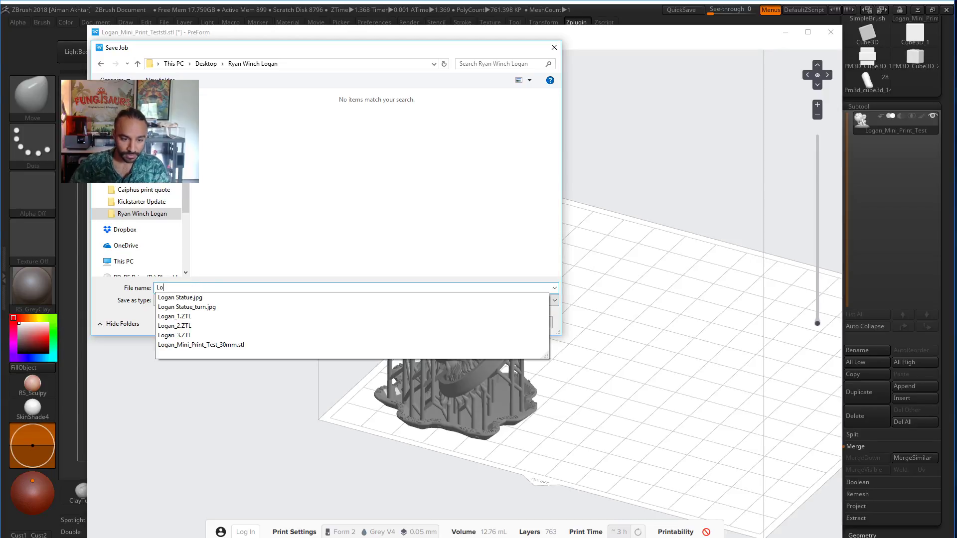
pyautogui.click(176, 345)
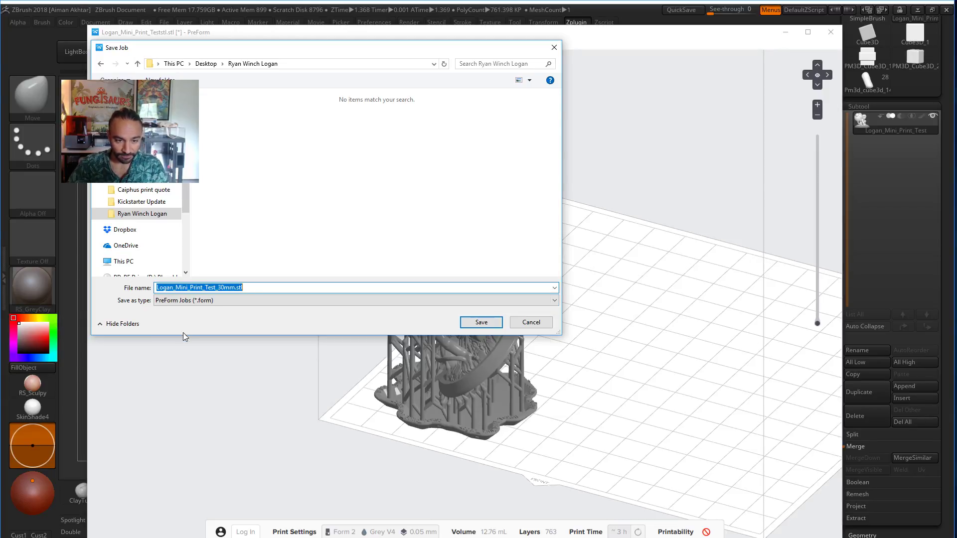
pyautogui.click(250, 289)
pyautogui.press('BackSpace')
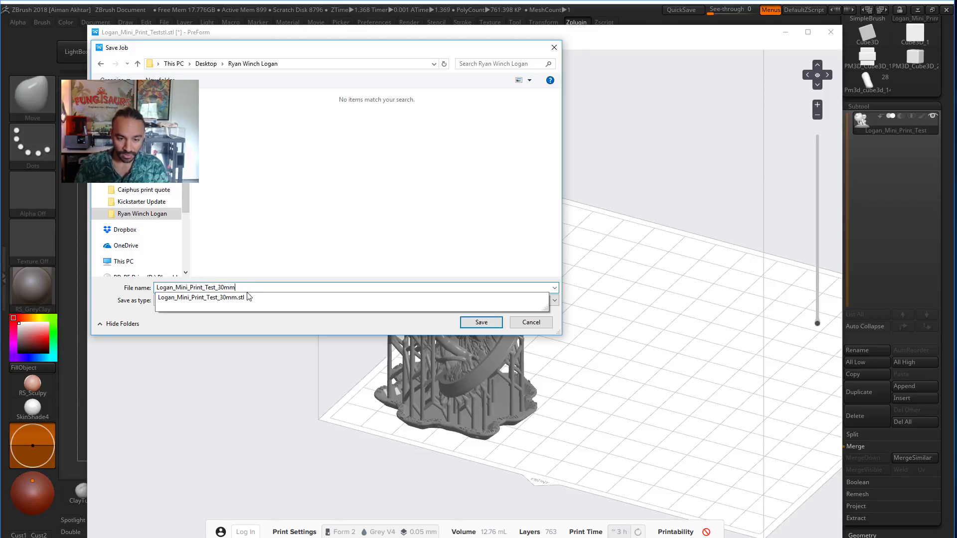
pyautogui.write('_PF')
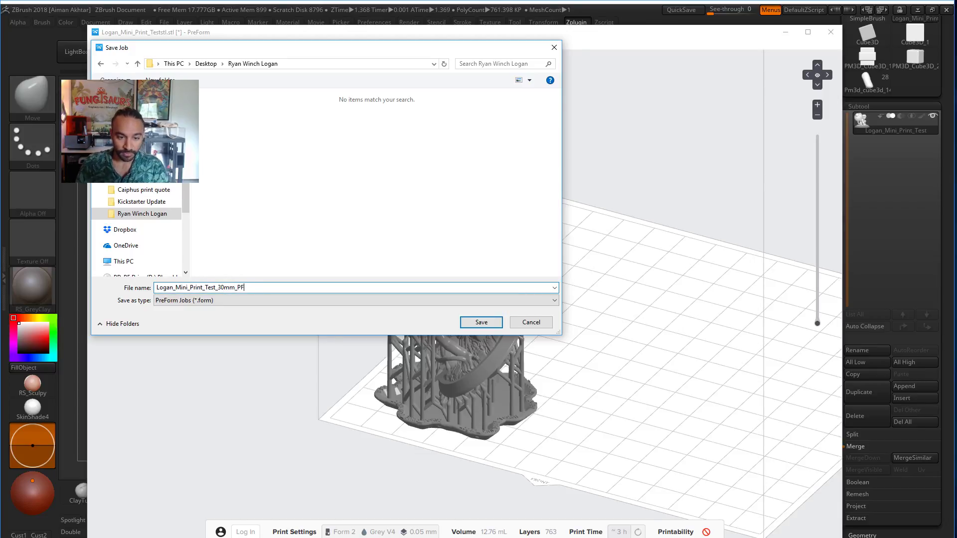
pyautogui.press('Return')
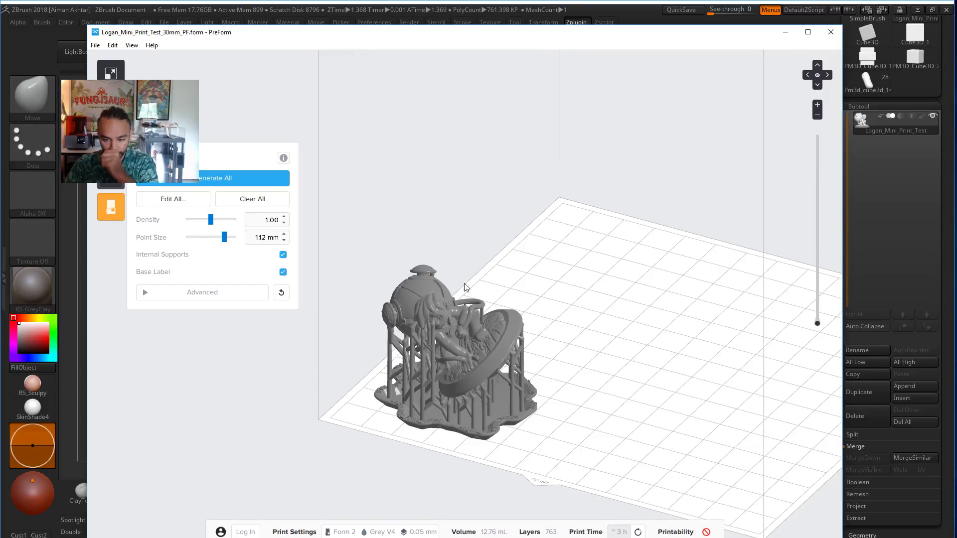
# Open the printability details and locate the unsupported minimum highlighted on the figure.
pyautogui.scroll(5, 534, 291)
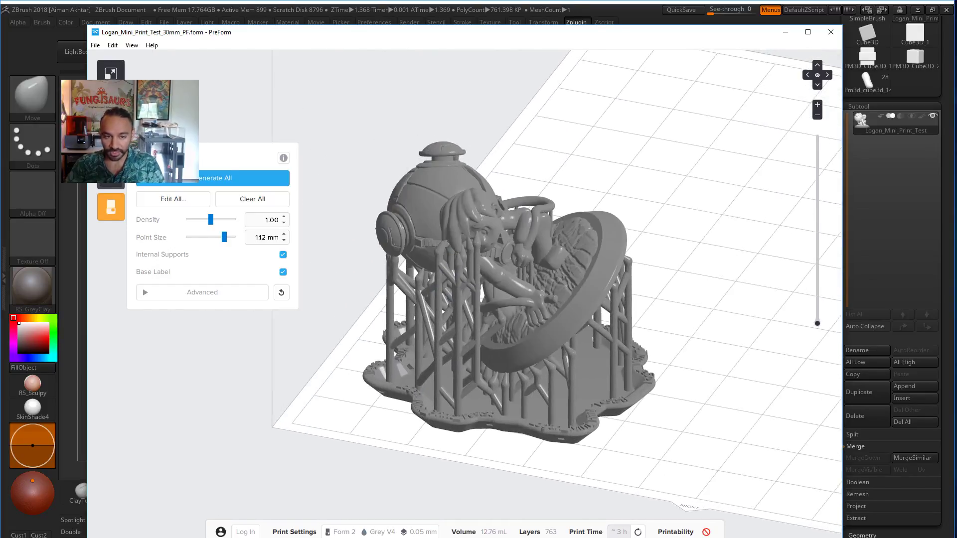
pyautogui.scroll(5, 493, 289)
pyautogui.click(707, 532)
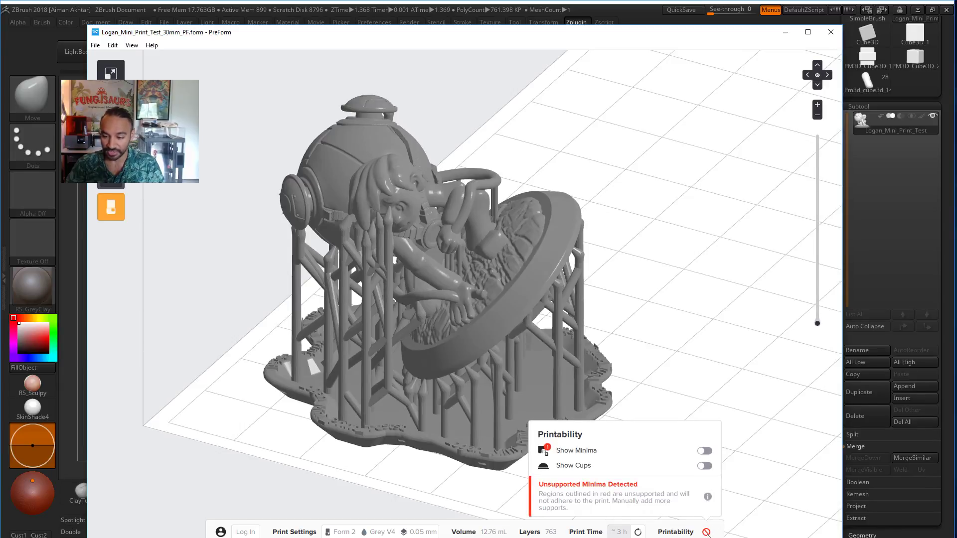
pyautogui.scroll(3, 446, 250)
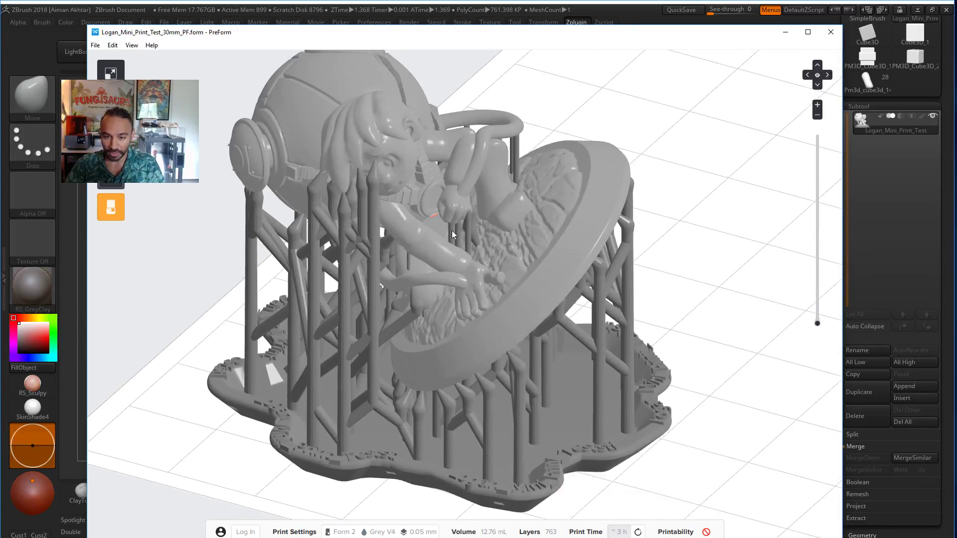
pyautogui.scroll(3, 447, 226)
# Edit the figure's supports and add a 0.30 mm point on the red region at the chest disc's lower rim.
pyautogui.click(414, 209)
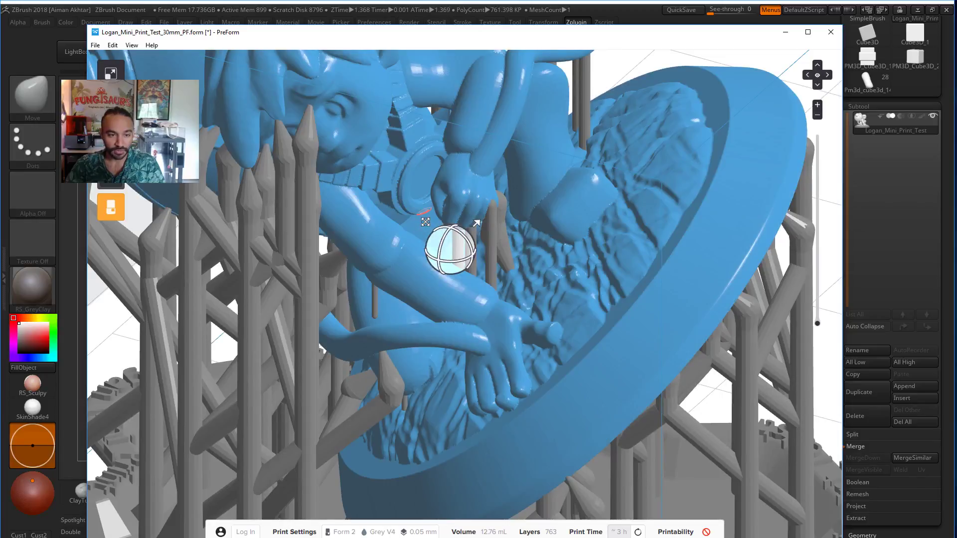
pyautogui.click(111, 206)
pyautogui.click(165, 201)
pyautogui.scroll(4, 428, 236)
pyautogui.moveTo(487, 223); pyautogui.dragTo(523, 284, button='right')
pyautogui.scroll(5, 453, 216)
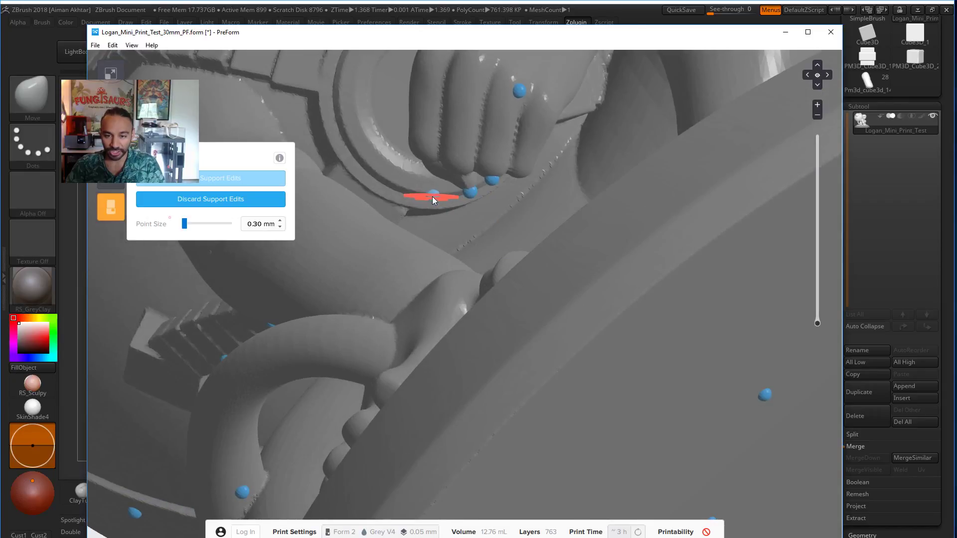
pyautogui.click(432, 196)
# Try a further support point beside the highlighted rim, apply the support edits and review the whole figure.
pyautogui.moveTo(476, 221)
pyautogui.mouseDown(button='right')
pyautogui.moveTo(581, 261)
pyautogui.moveTo(520, 211)
pyautogui.moveTo(490, 247)
pyautogui.moveTo(480, 218)
pyautogui.mouseUp(button='right')
pyautogui.scroll(-2, 483, 247)
pyautogui.scroll(4, 453, 200)
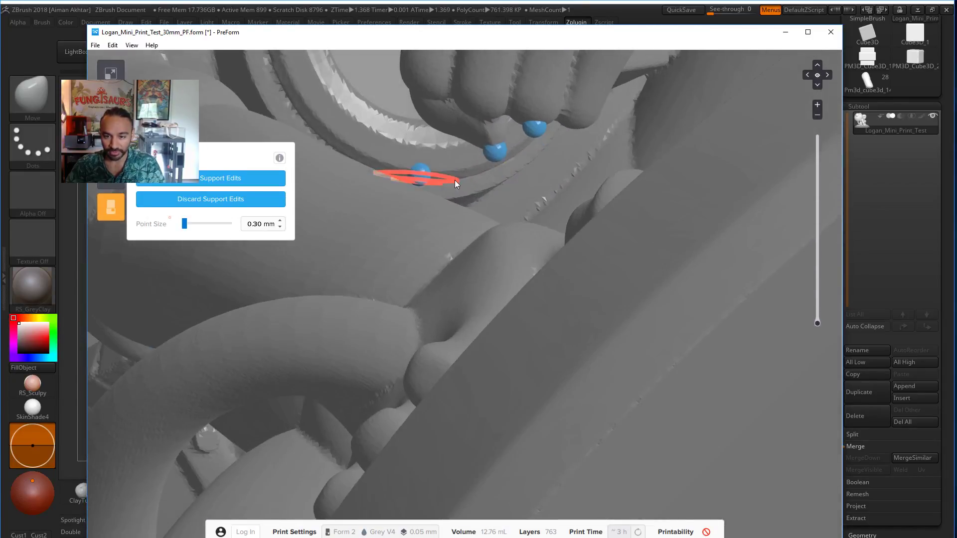
pyautogui.click(457, 202)
pyautogui.click(457, 204)
pyautogui.moveTo(555, 245); pyautogui.dragTo(478, 252, button='right')
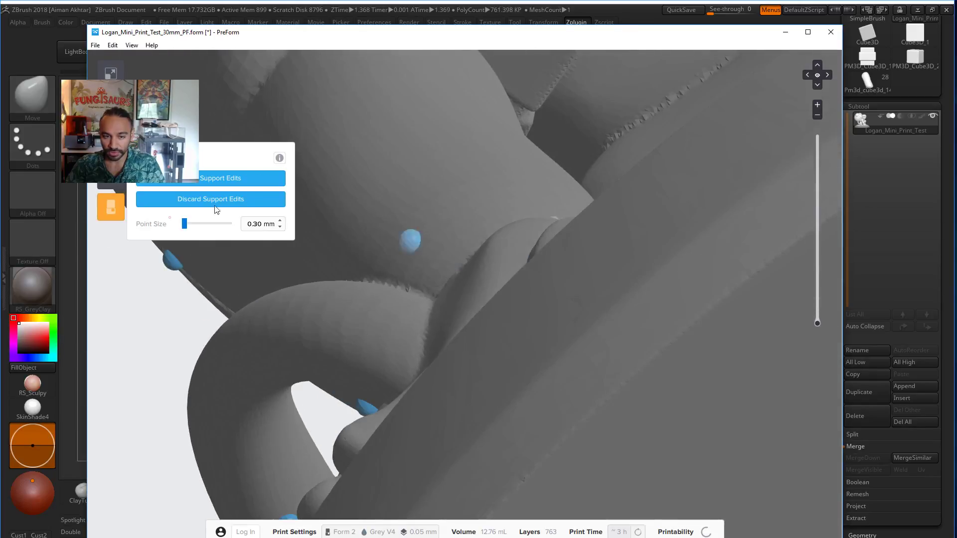
pyautogui.click(198, 180)
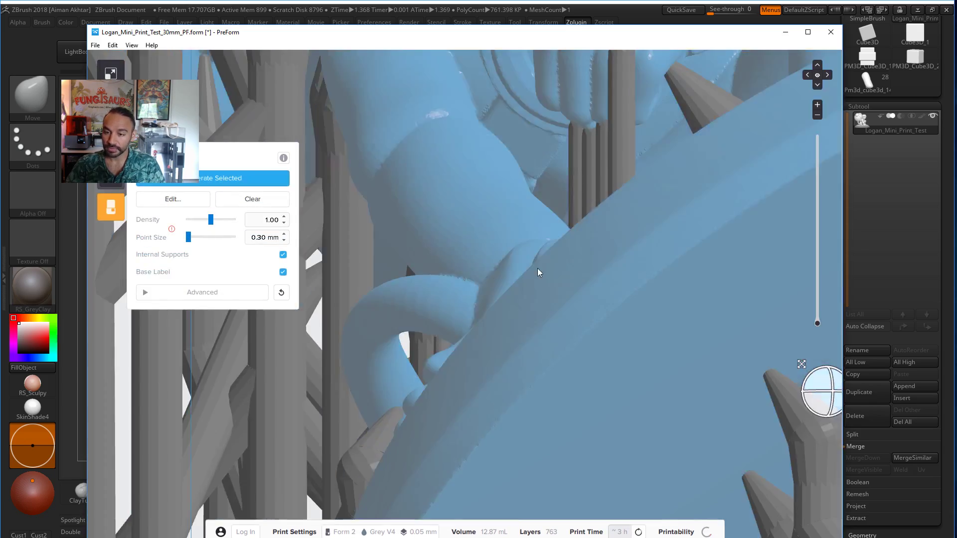
pyautogui.moveTo(537, 269); pyautogui.dragTo(585, 274, button='right')
pyautogui.scroll(-10, 585, 274)
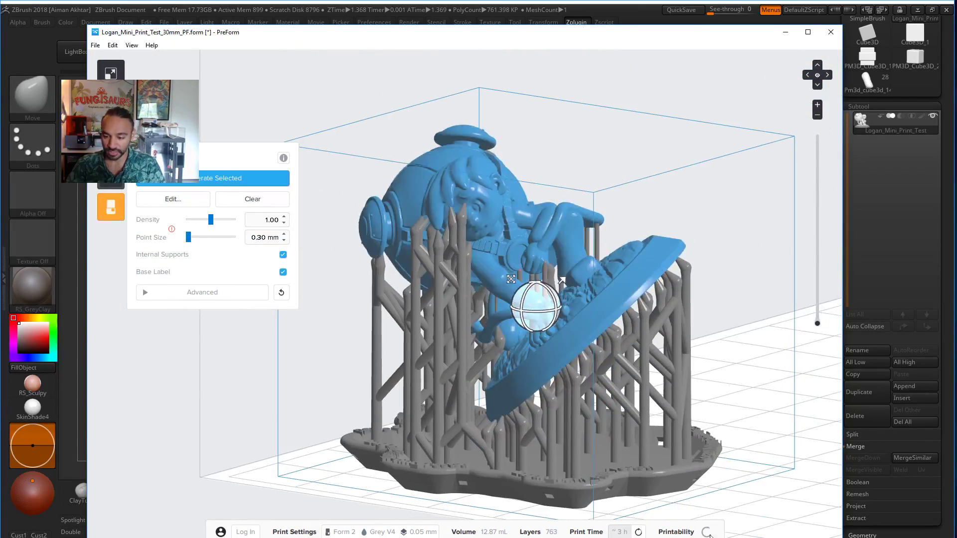
# Recheck the printability of the supported figure and examine its supports from several angles.
pyautogui.click(676, 532)
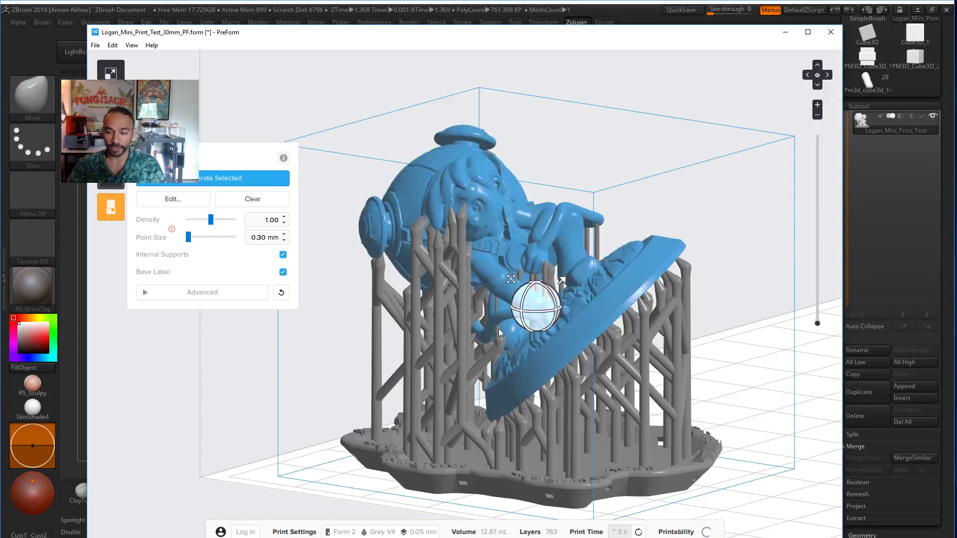
pyautogui.moveTo(509, 335); pyautogui.dragTo(554, 369, button='right')
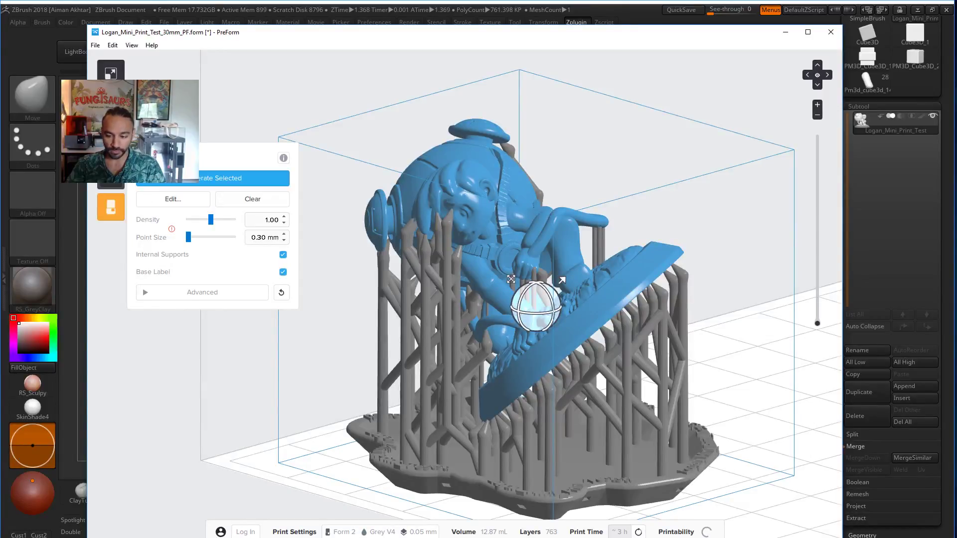
pyautogui.scroll(-3, 553, 349)
pyautogui.moveTo(554, 349); pyautogui.dragTo(562, 487, button='right')
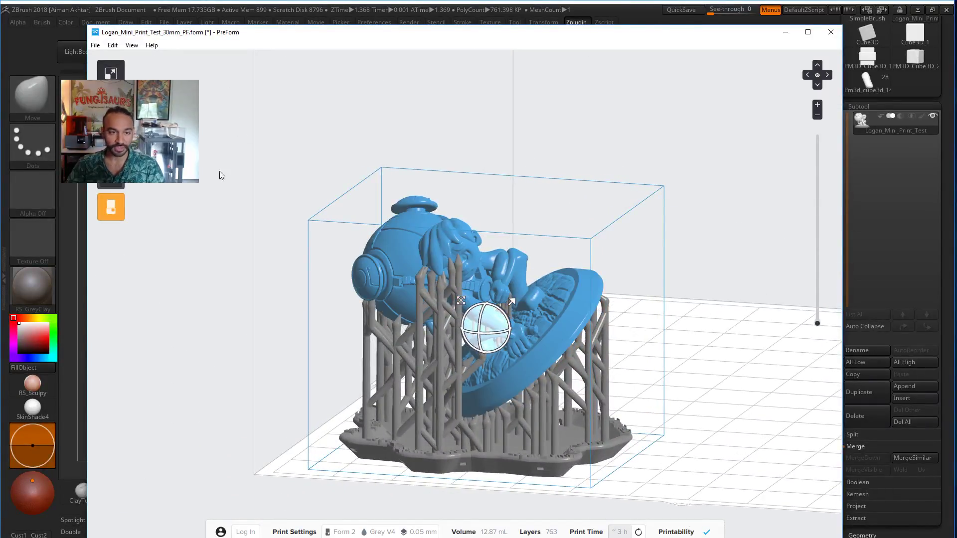
# Check the printer, cartridge and resin tank details in the print setup and close it without uploading the job.
pyautogui.click(107, 205)
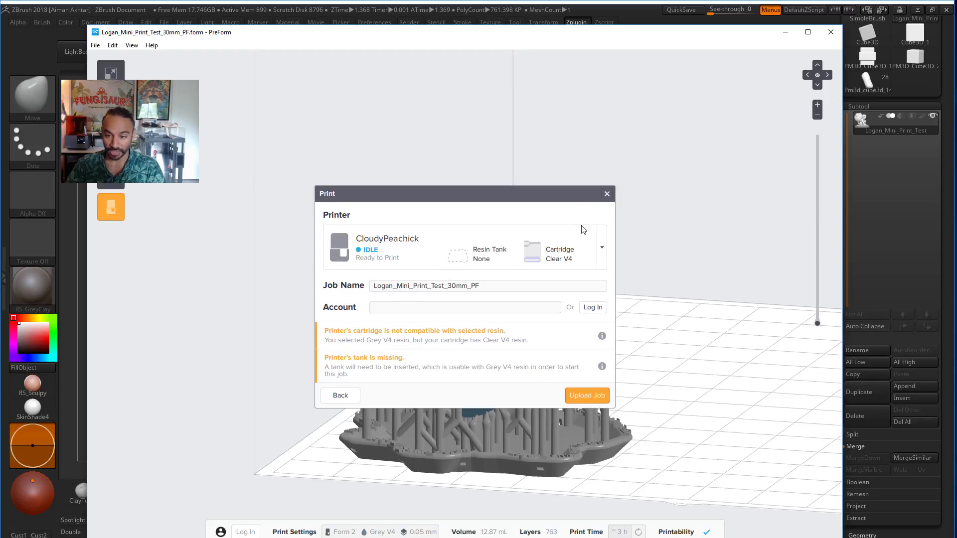
pyautogui.click(607, 195)
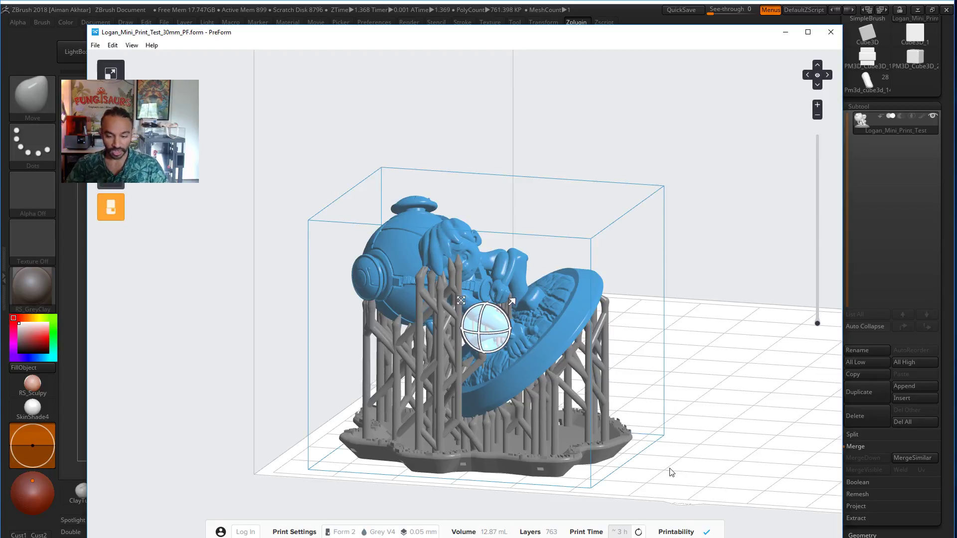
pyautogui.click(111, 209)
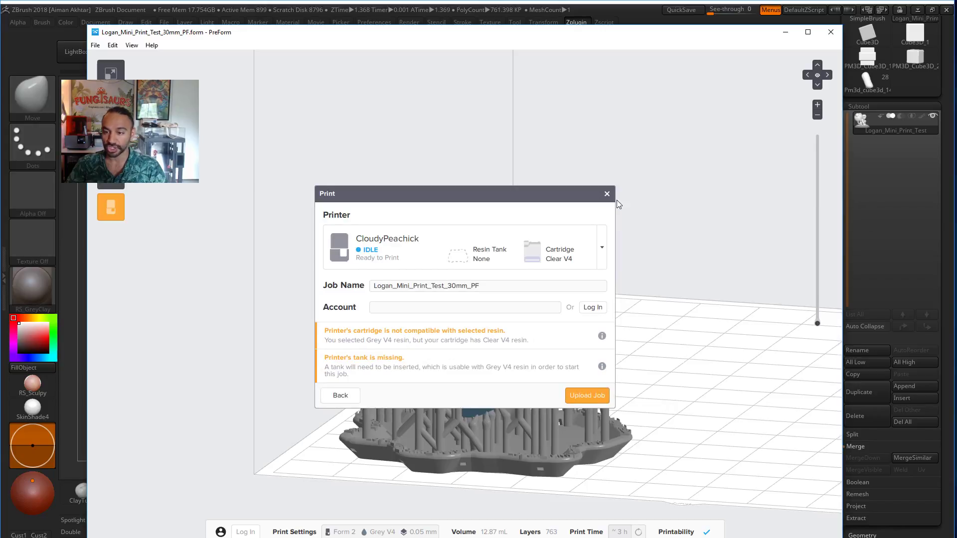
pyautogui.click(611, 198)
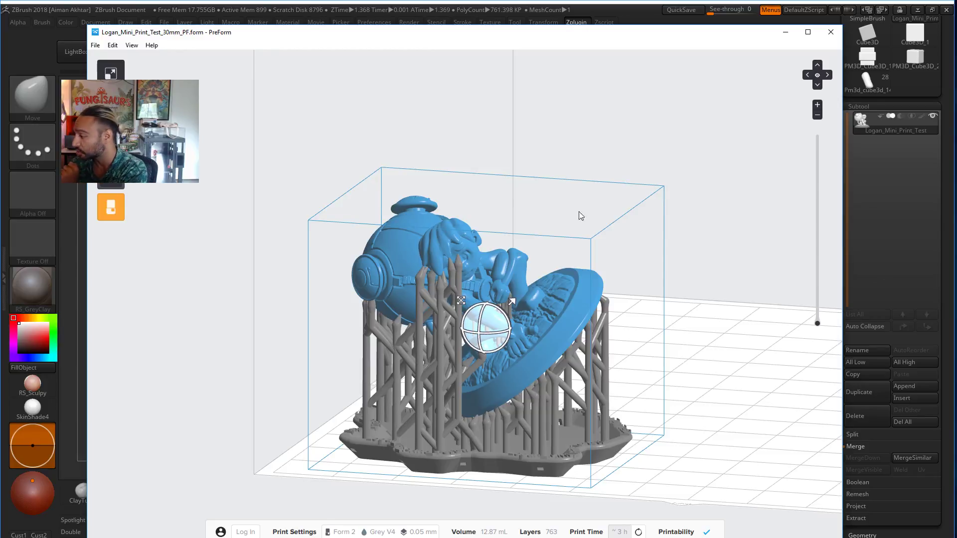
# Return to ZBrush and compare the RS_Gost, Silver_GW and Clay_RedBlue_DM materials on the figure, keeping Clay_RedBlue_DM.
pyautogui.click(786, 31)
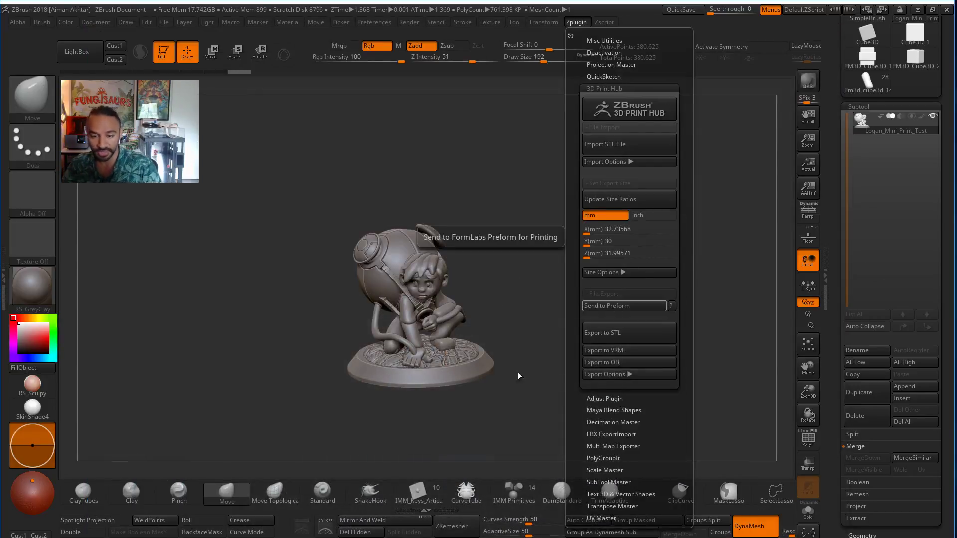
pyautogui.moveTo(550, 419); pyautogui.dragTo(455, 385)
pyautogui.click(31, 288)
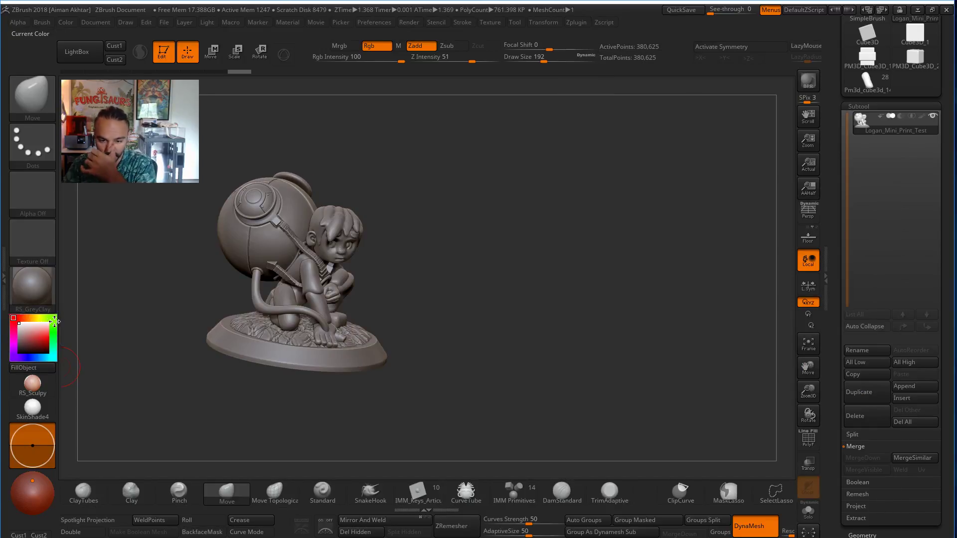
pyautogui.click(18, 289)
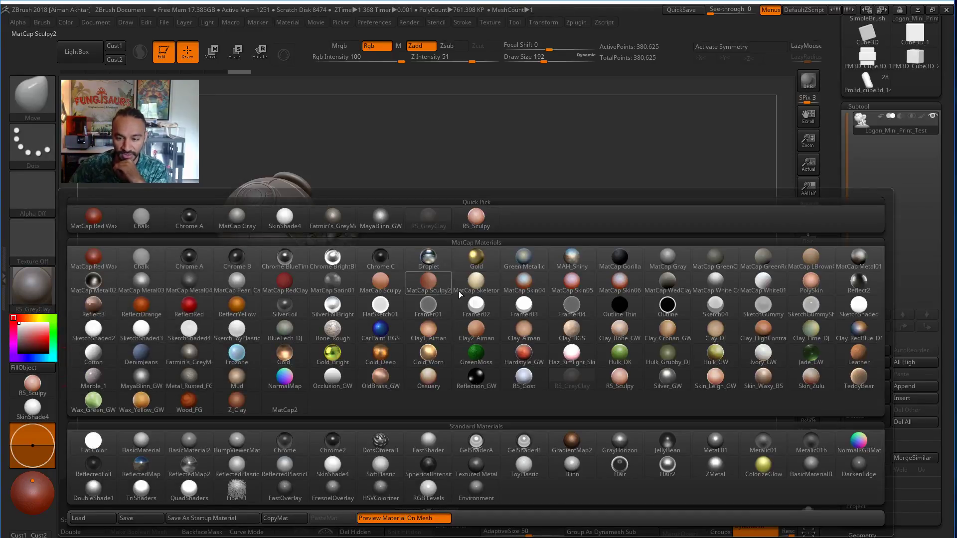
pyautogui.click(534, 383)
pyautogui.moveTo(463, 364); pyautogui.dragTo(389, 359)
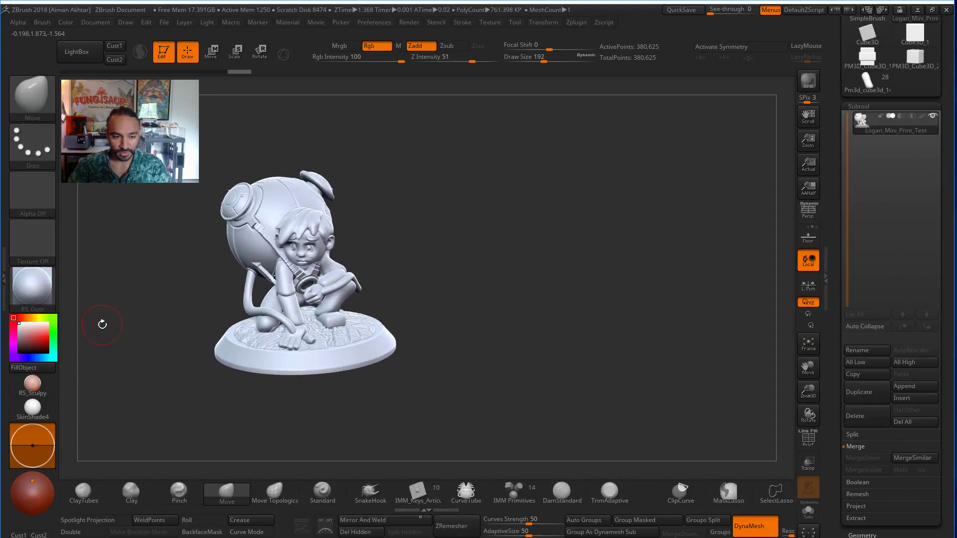
pyautogui.click(48, 305)
pyautogui.click(668, 378)
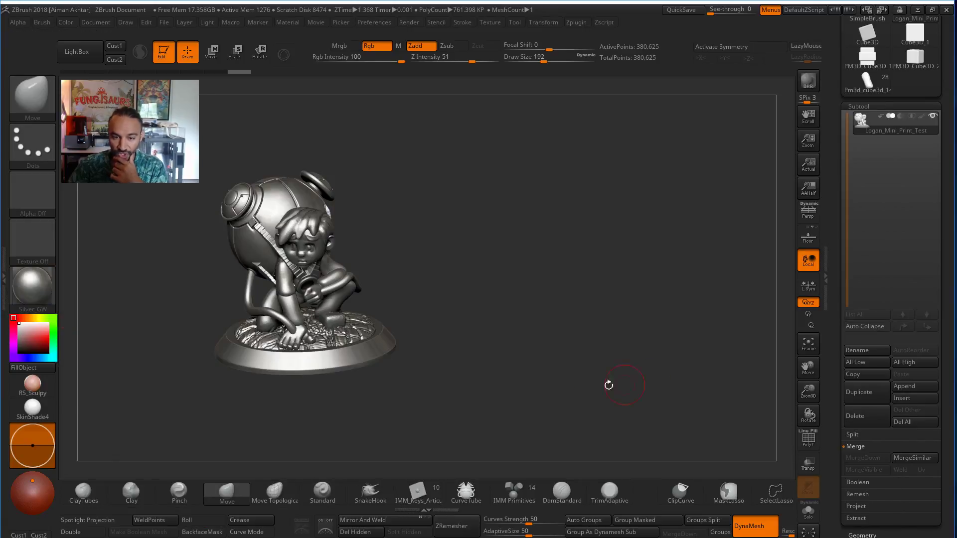
pyautogui.click(48, 303)
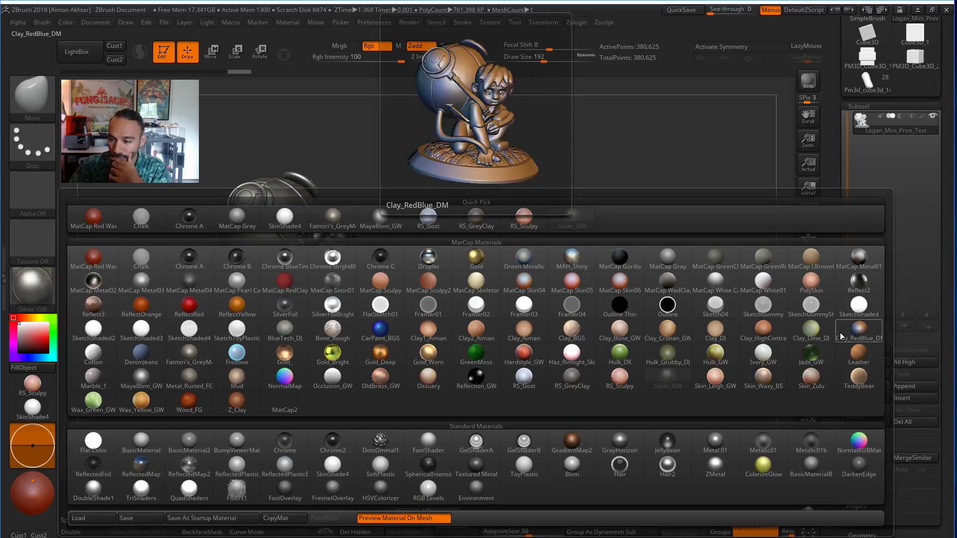
pyautogui.click(859, 330)
pyautogui.keyDown('alt'); pyautogui.moveTo(492, 354); pyautogui.dragTo(519, 393); pyautogui.keyUp('alt')
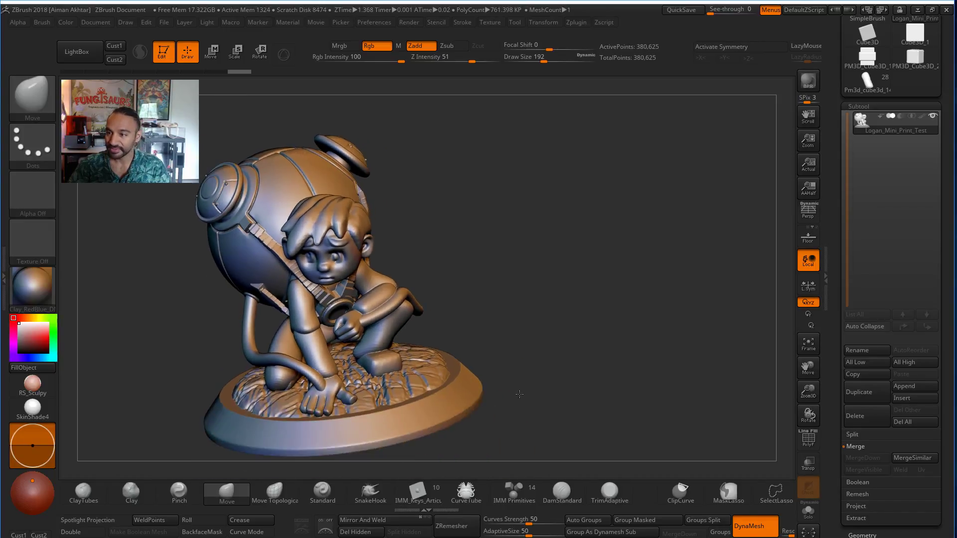
# Stamp the current view of the figure on the canvas and draw a second copy beside it, turned to show its other side.
pyautogui.moveTo(511, 305); pyautogui.dragTo(419, 333)
pyautogui.click(161, 51)
pyautogui.moveTo(428, 292); pyautogui.dragTo(498, 369)
pyautogui.click(161, 52)
pyautogui.moveTo(560, 267); pyautogui.dragTo(623, 304)
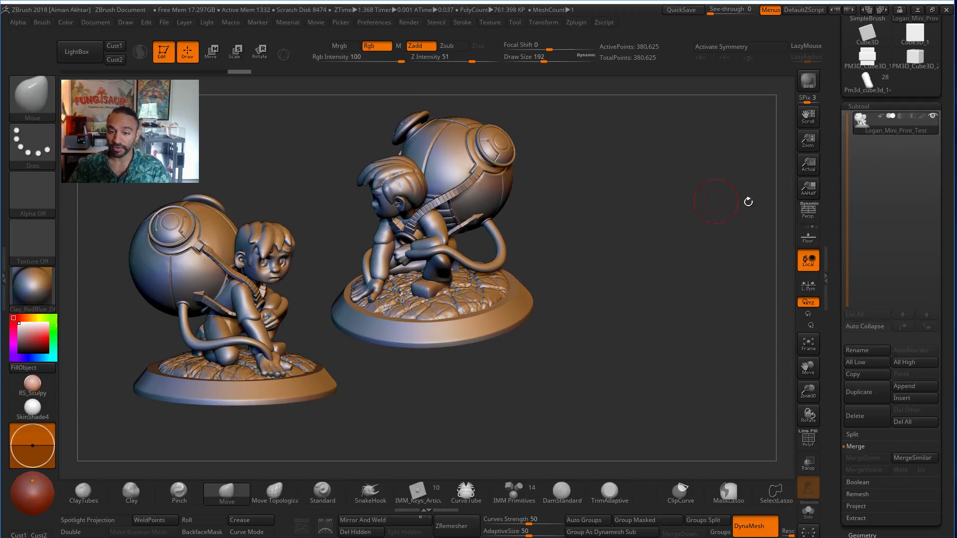
# Draw a third copy of the figure in the empty lower part of the canvas and adjust its placement.
pyautogui.moveTo(946, 94); pyautogui.dragTo(945, 271)
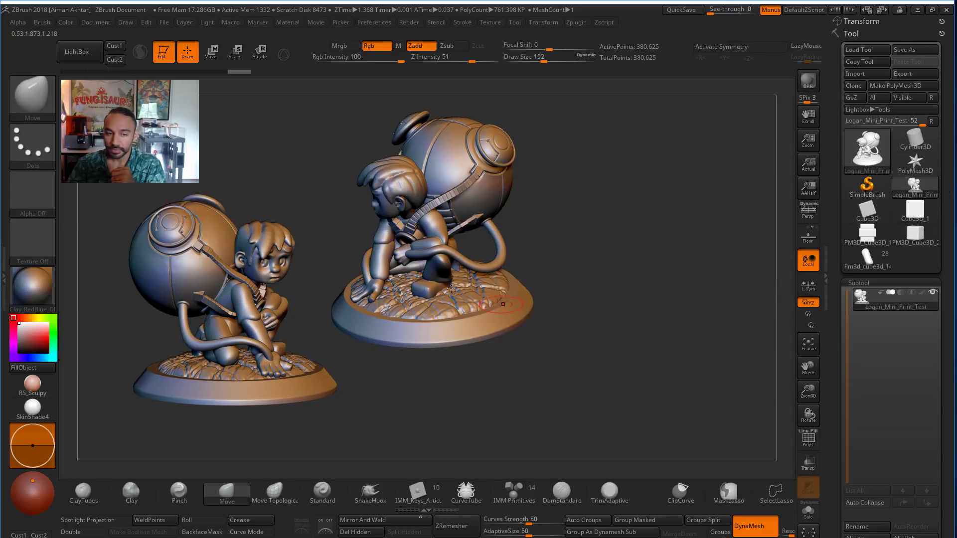
pyautogui.click(161, 52)
pyautogui.moveTo(571, 333); pyautogui.dragTo(644, 399)
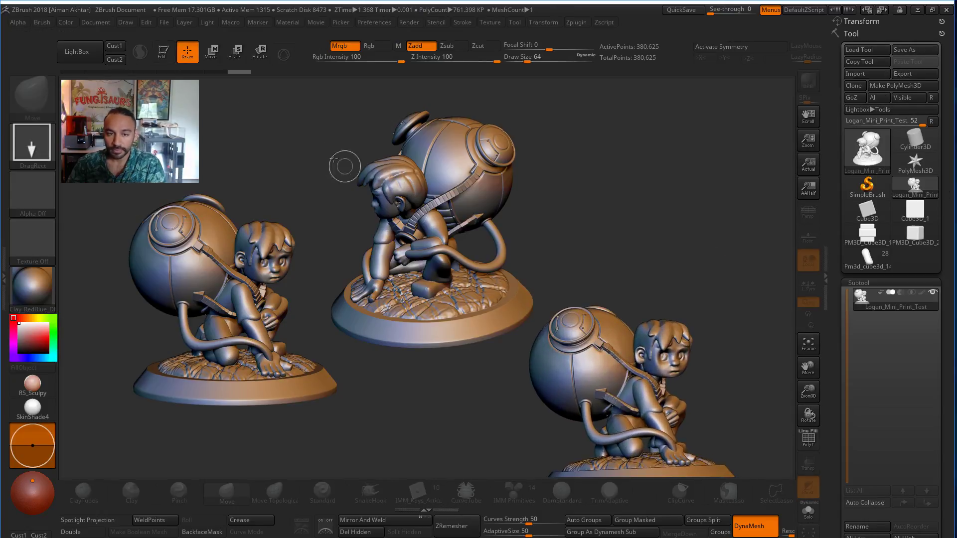
pyautogui.click(163, 52)
pyautogui.keyDown('alt'); pyautogui.moveTo(721, 292); pyautogui.dragTo(779, 410); pyautogui.keyUp('alt')
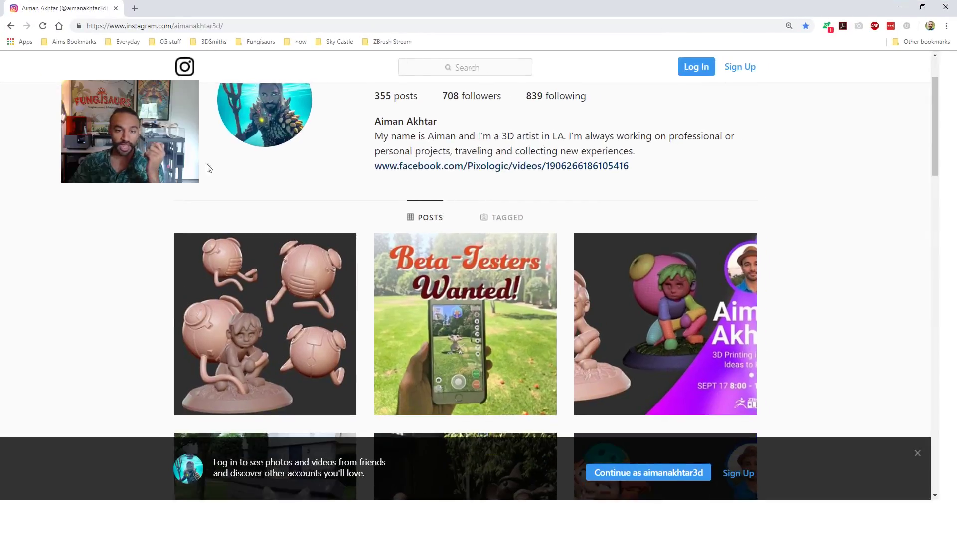
# Switch to the artist's Instagram profile in the browser, browse the posts and view the September 10 roller-skater broadcast announcement.
pyautogui.scroll(2, 141, 65)
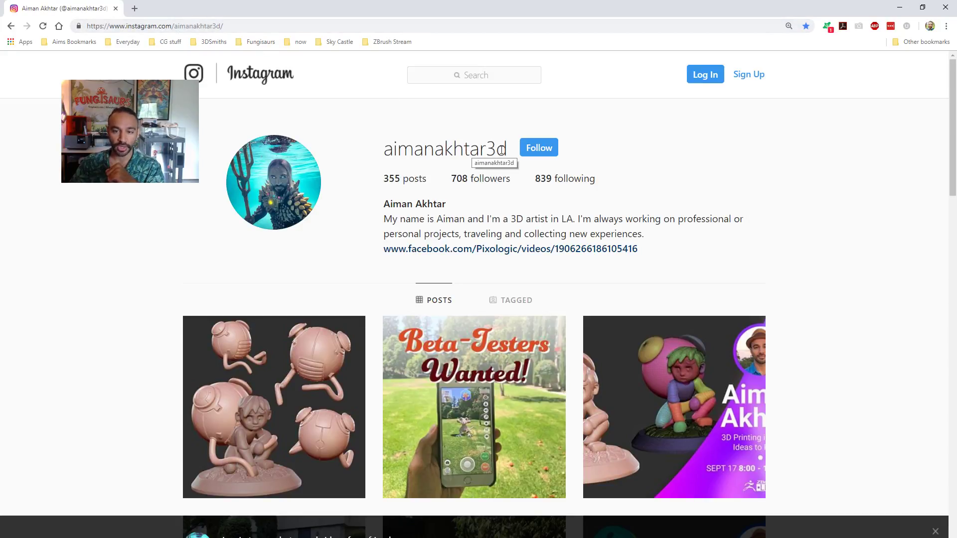
pyautogui.scroll(-5, 810, 294)
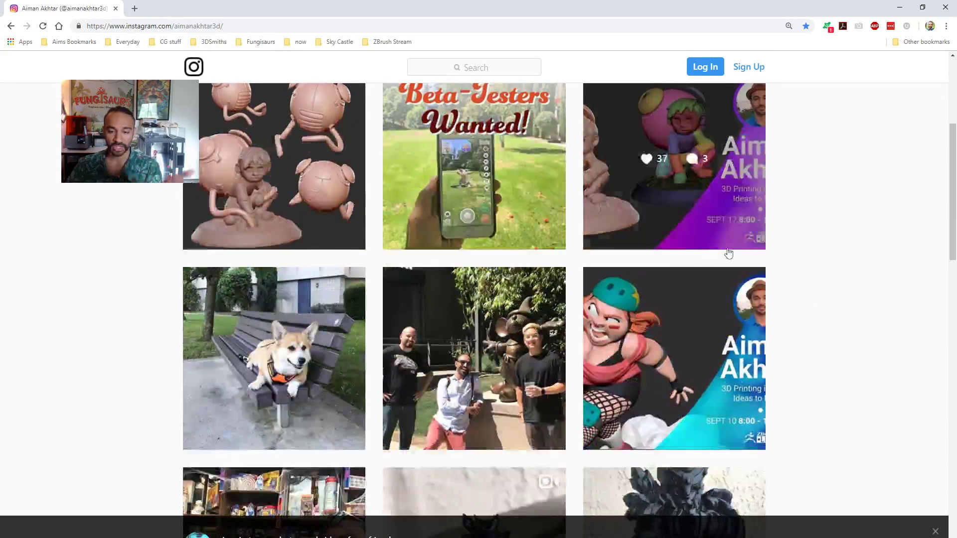
pyautogui.scroll(2, 807, 277)
pyautogui.scroll(-5, 853, 277)
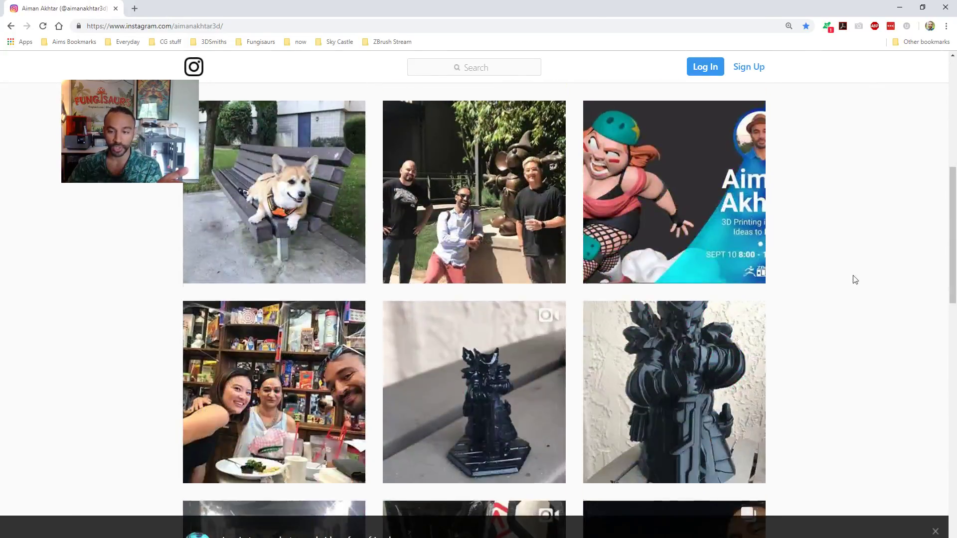
pyautogui.scroll(4, 852, 278)
pyautogui.click(700, 334)
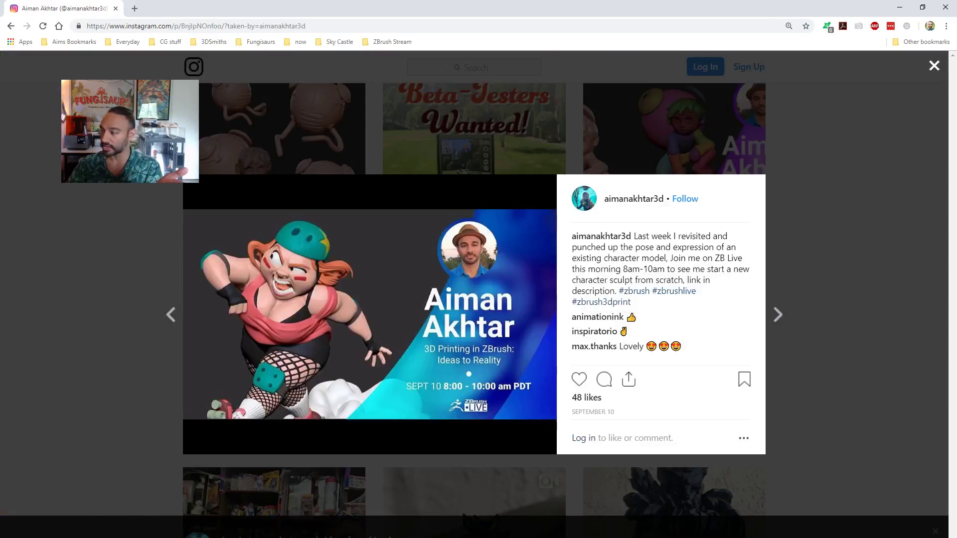
pyautogui.click(893, 275)
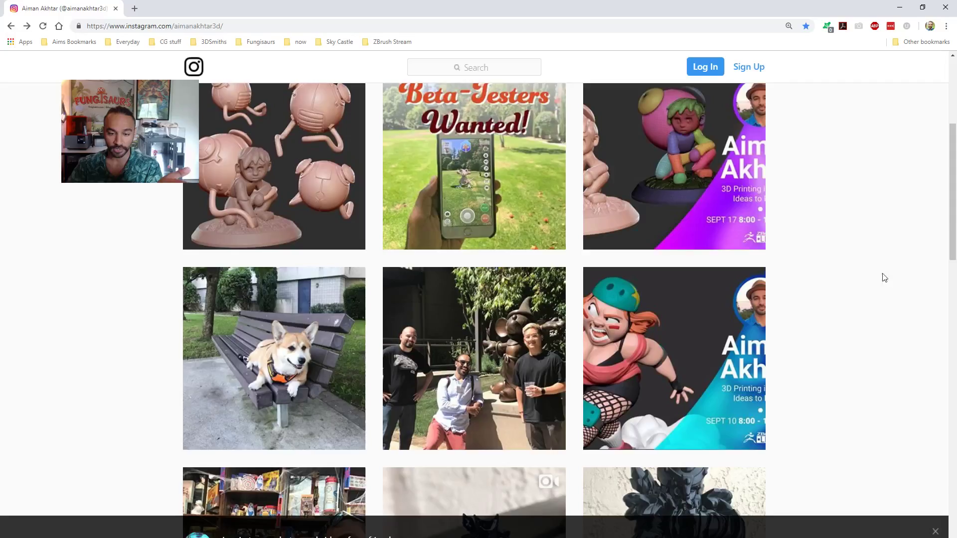
# Find the September 2 post of the large black 3D print in progress and watch its video.
pyautogui.scroll(-8, 833, 256)
pyautogui.scroll(2, 823, 265)
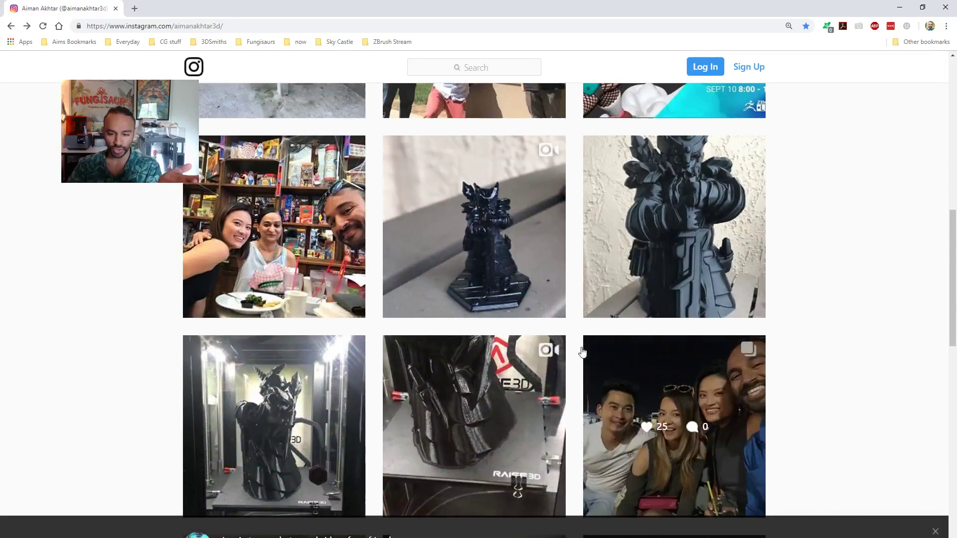
pyautogui.click(482, 391)
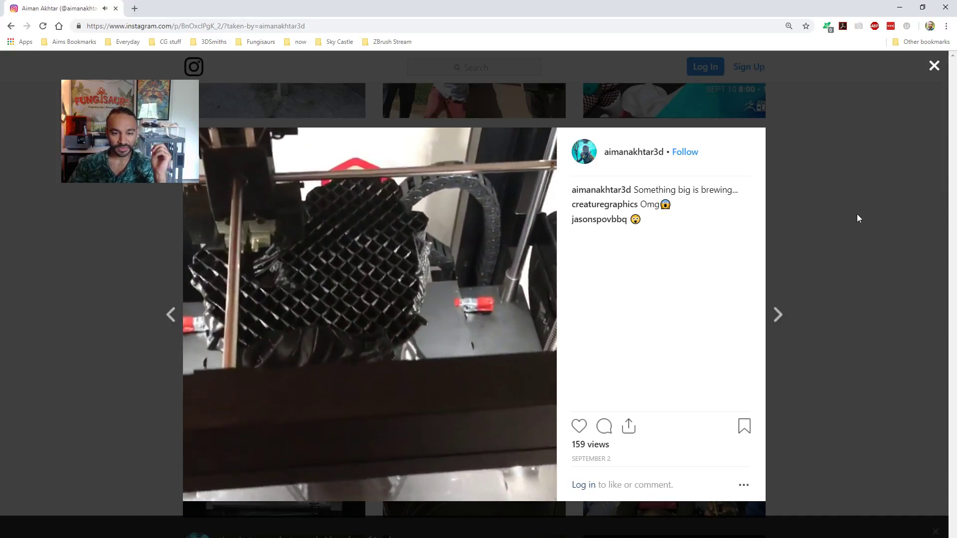
pyautogui.click(857, 214)
# Browse the older posts and view the August 14 and August 10 underwater Aquaman cosplay photos.
pyautogui.scroll(-10, 839, 216)
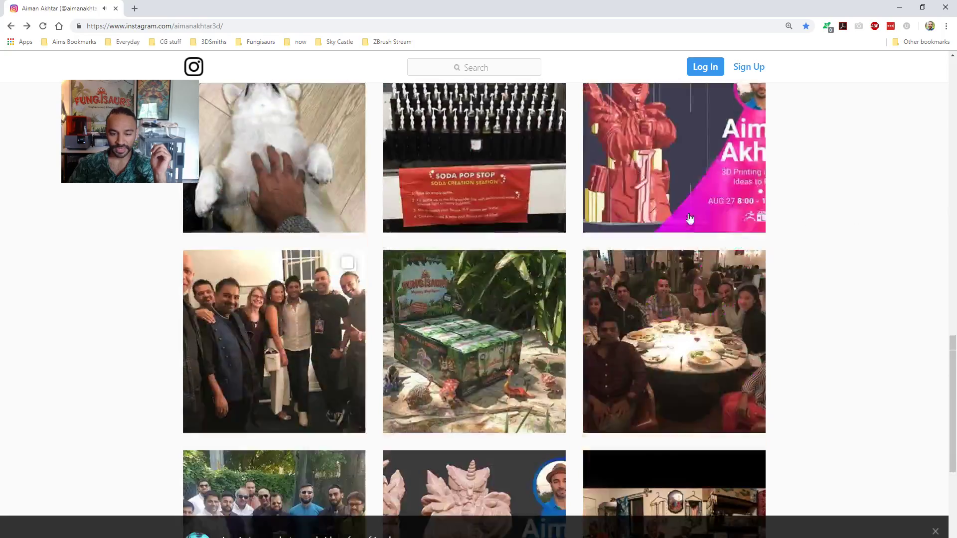
pyautogui.scroll(-12, 820, 220)
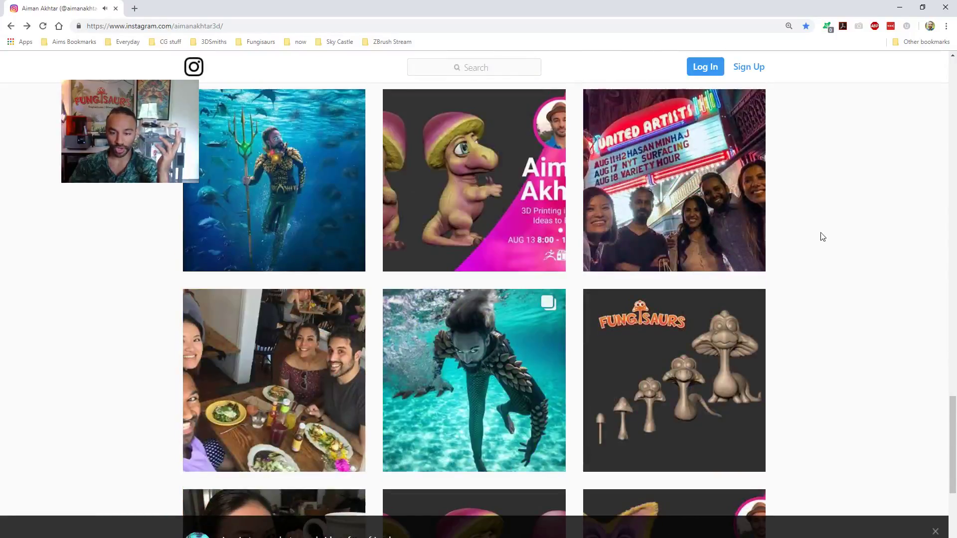
pyautogui.click(250, 165)
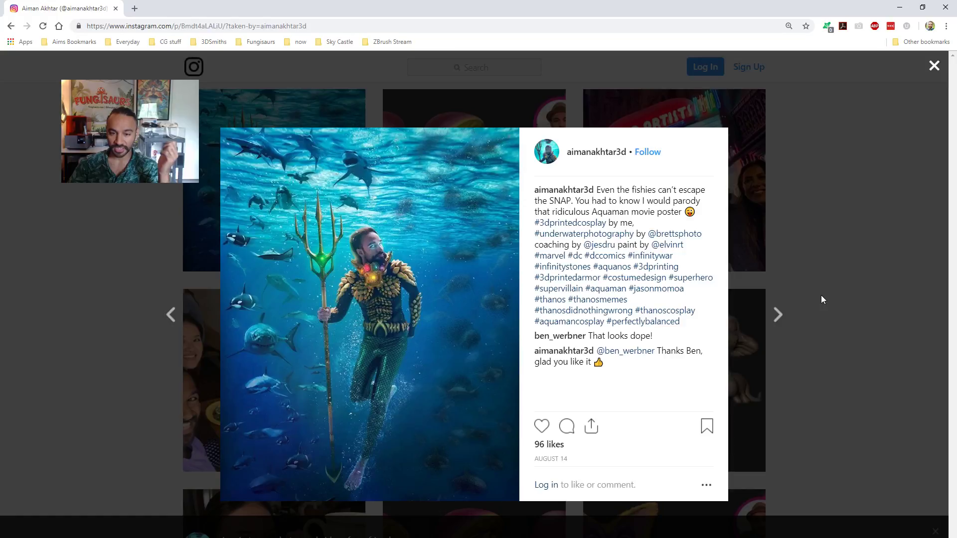
pyautogui.click(821, 295)
pyautogui.click(500, 346)
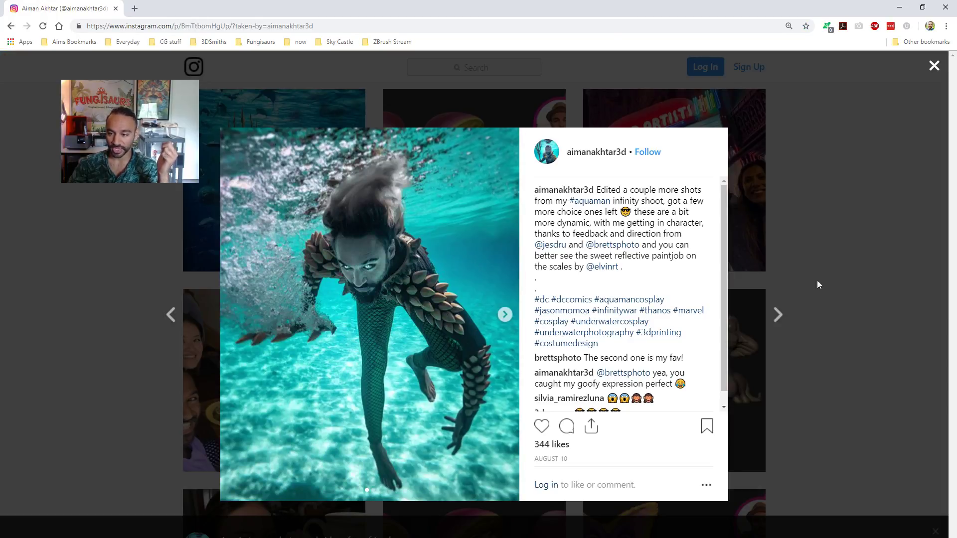
pyautogui.click(882, 268)
# Return to the start of the Instagram profile and bring the artist's Pixologic ZBrushLIVE page into the same browser window.
pyautogui.scroll(5, 933, 329)
pyautogui.scroll(10, 933, 329)
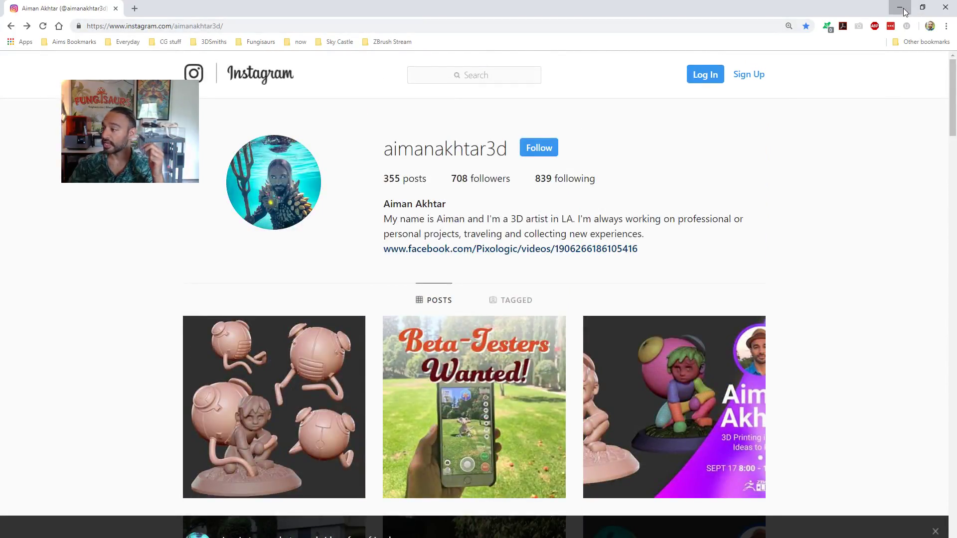
pyautogui.moveTo(956, 5); pyautogui.dragTo(417, 5)
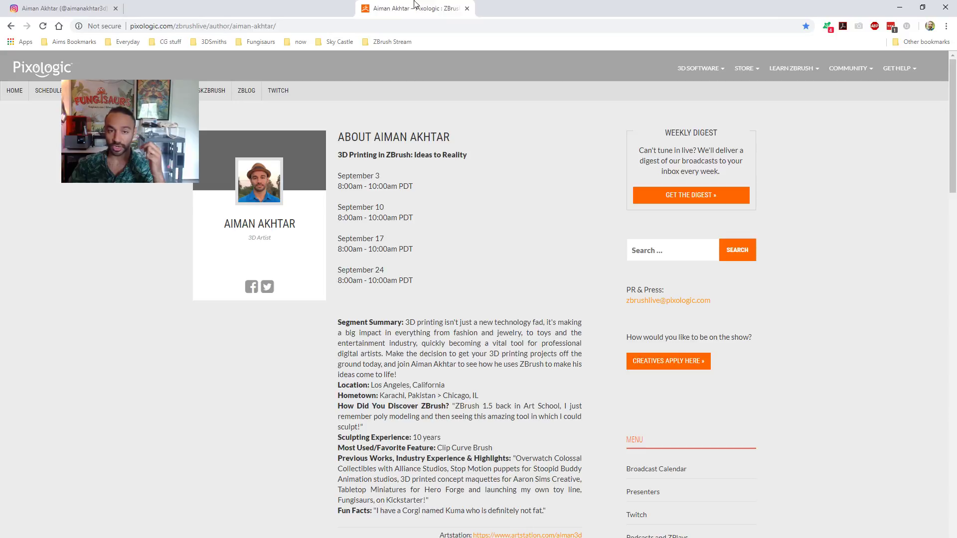